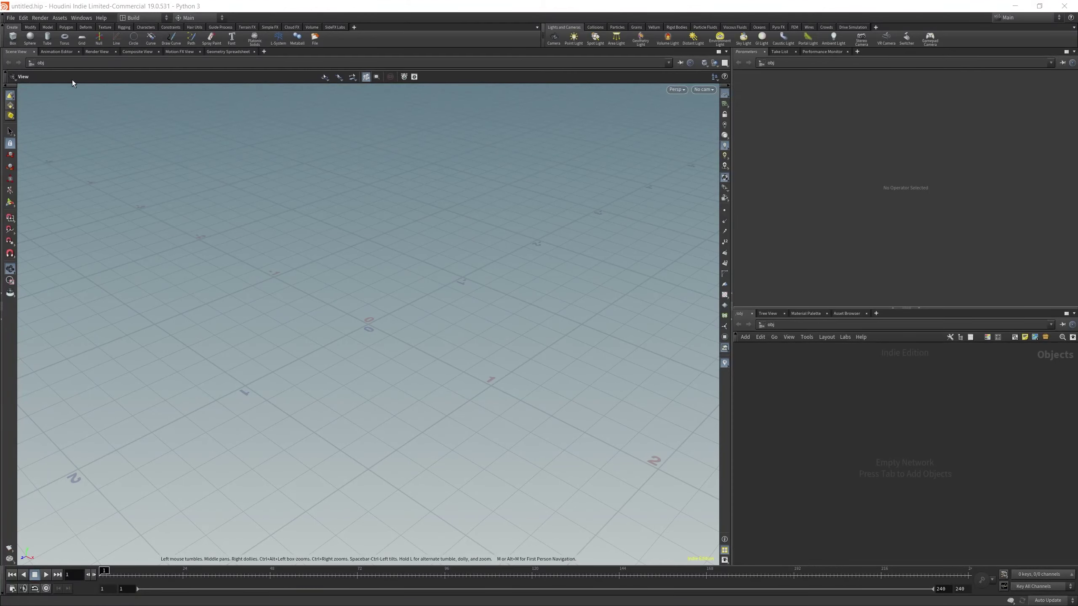
- Start a new project named Smoke_Realtime at the path F:/HOUDINI
left_click(10, 17)
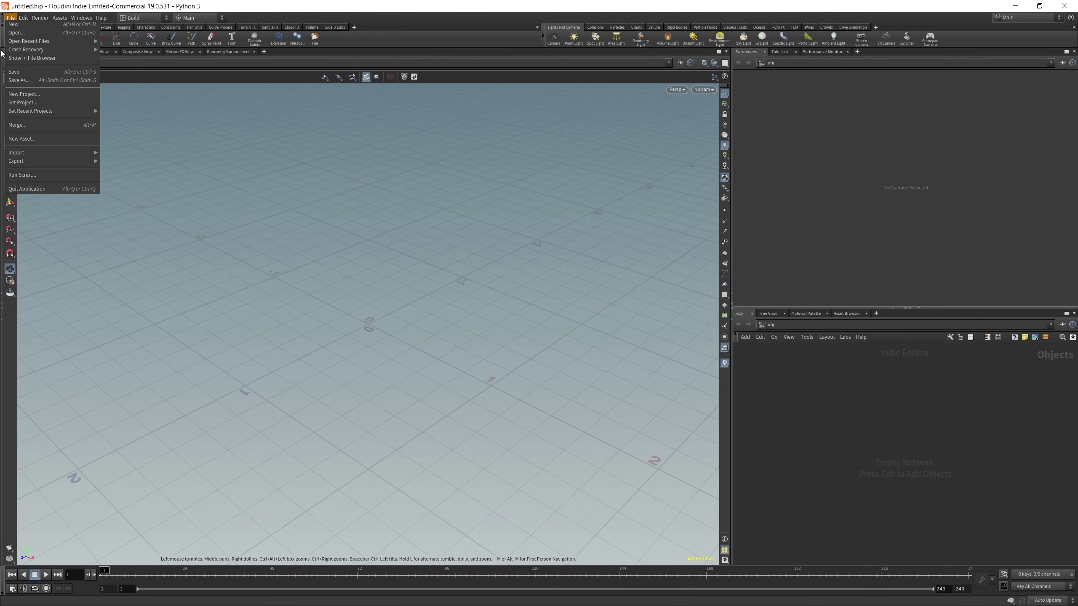
left_click(50, 94)
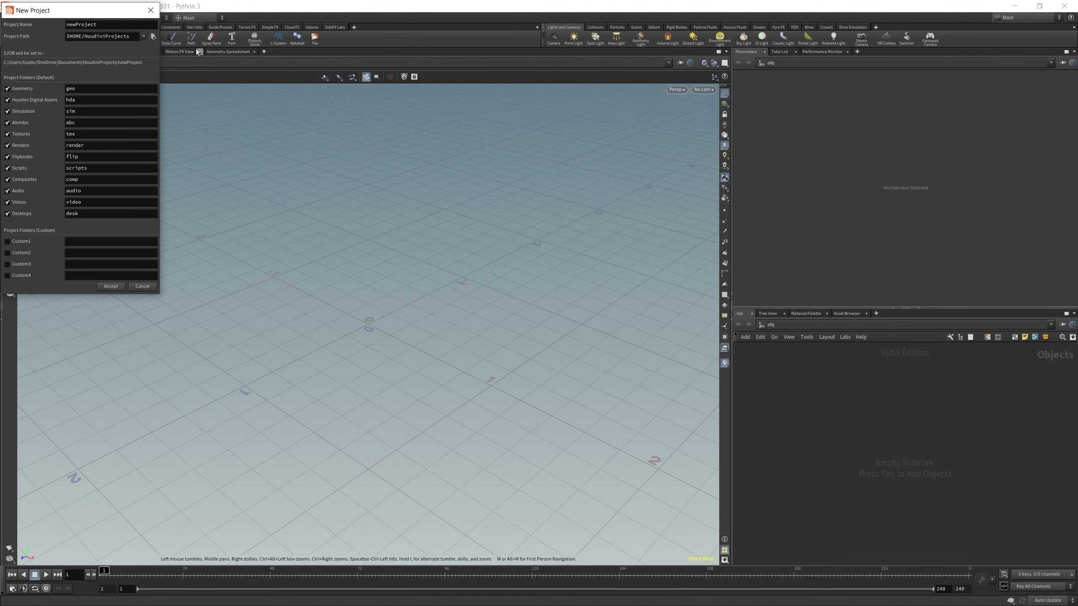
triple_click(131, 37)
type("F:/")
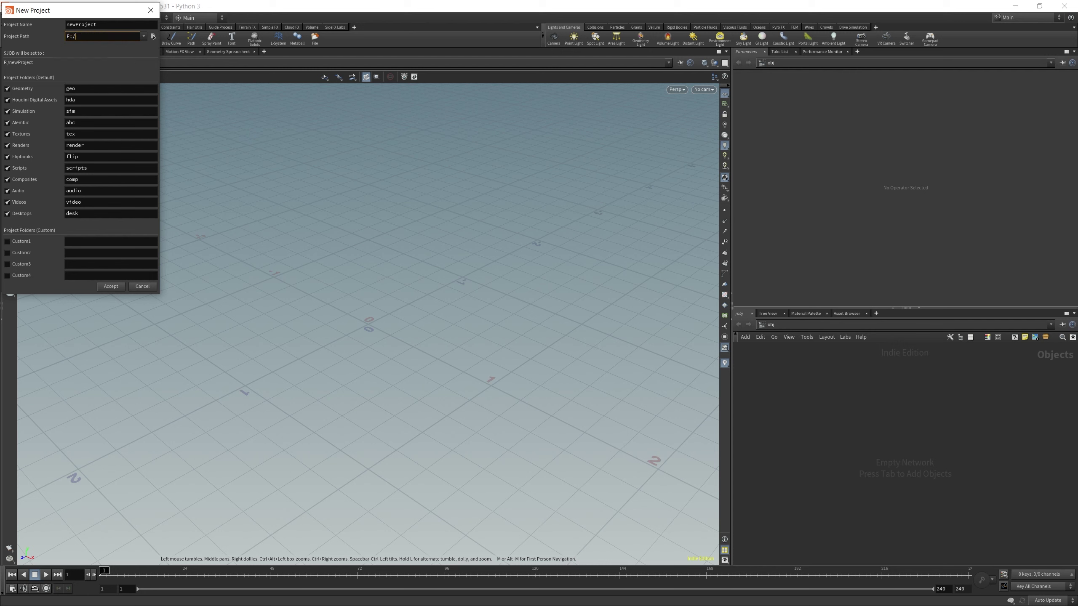
type("HOUDINI")
key("shift+Tab")
type("Smo")
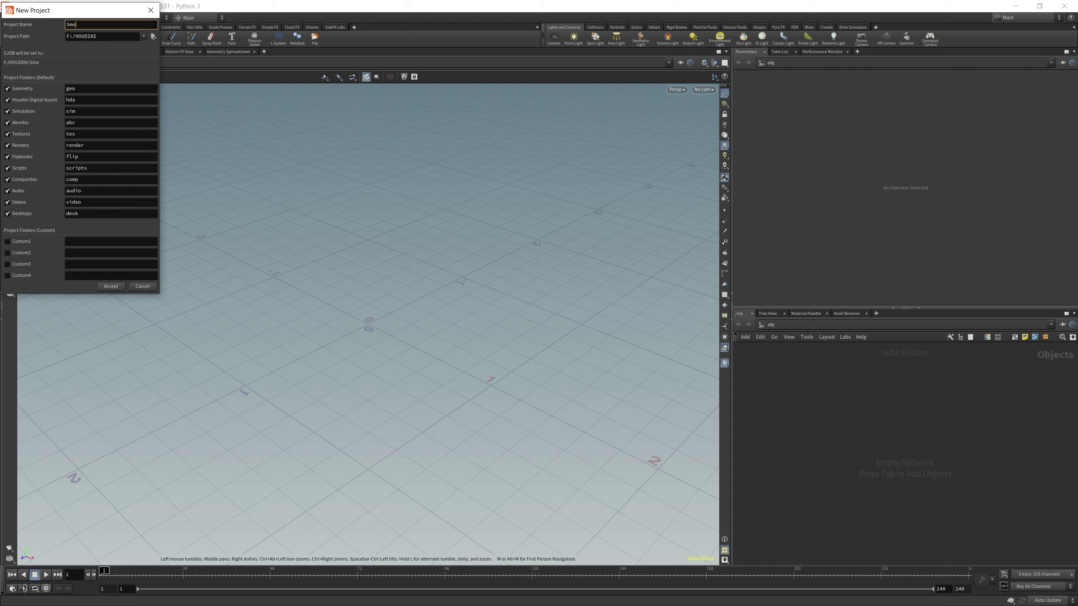
type("ke_Realtime")
- Exclude the Alembic, Composites and Desktops folders from the project
left_click(8, 123)
left_click(7, 180)
left_click(7, 213)
- Add a custom imported_geo folder and accept the new project
left_click(8, 241)
left_click(83, 242)
type("imported_cache")
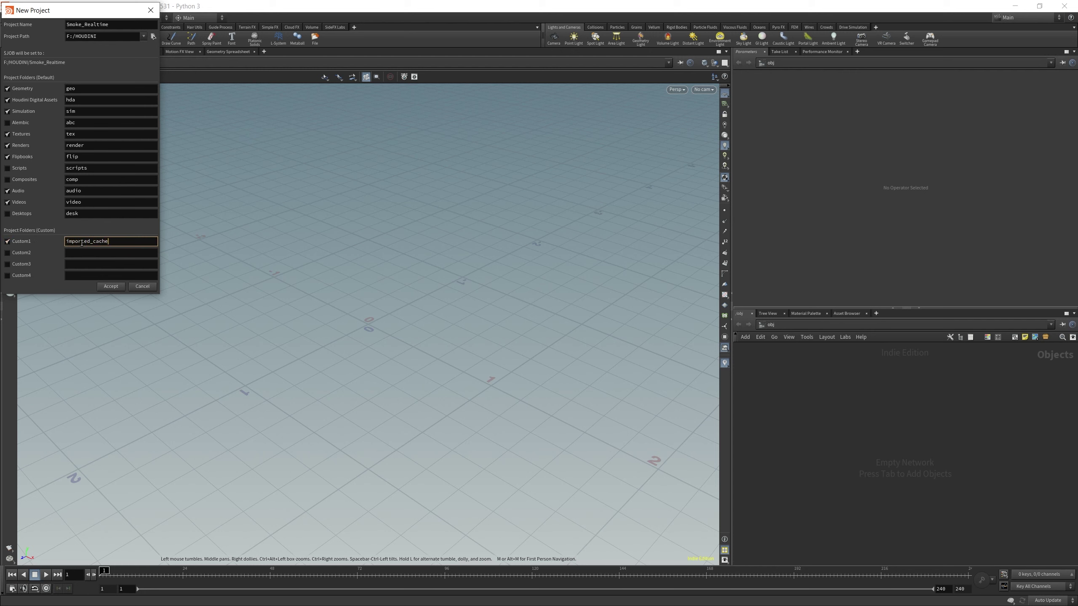
key("BackSpace")
key("BackSpace")
key("BackSpace")
key("BackSpace")
type("geo")
key("Return")
left_click(100, 253)
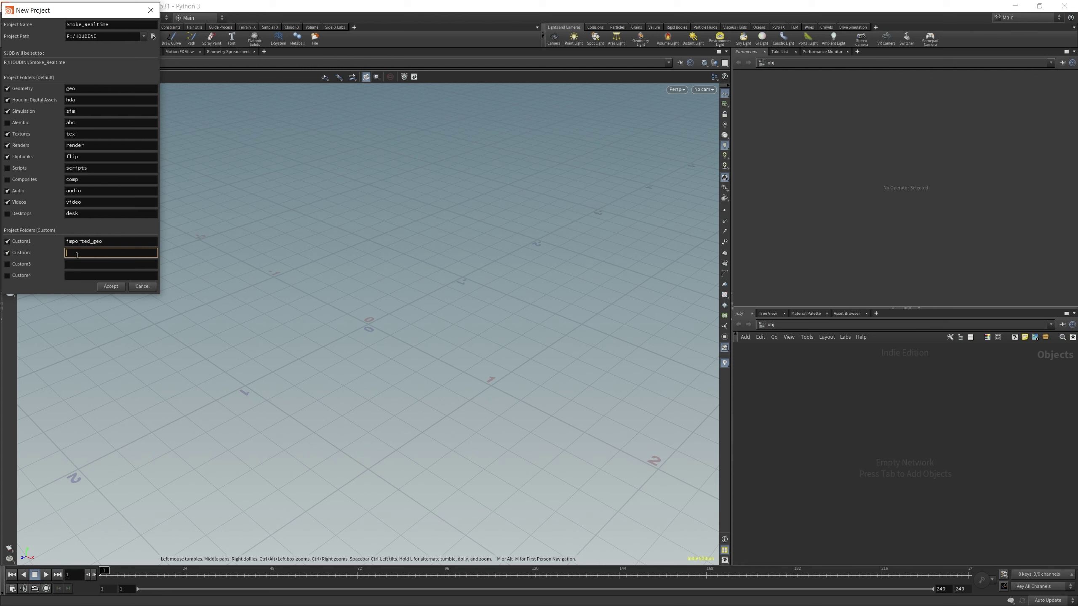
left_click(7, 254)
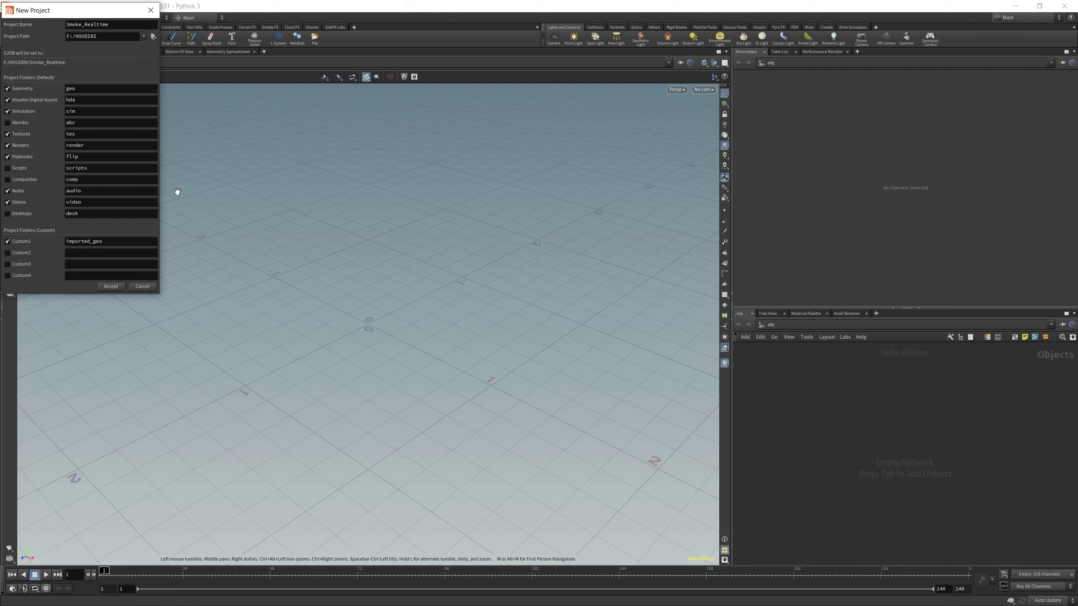
left_click(110, 287)
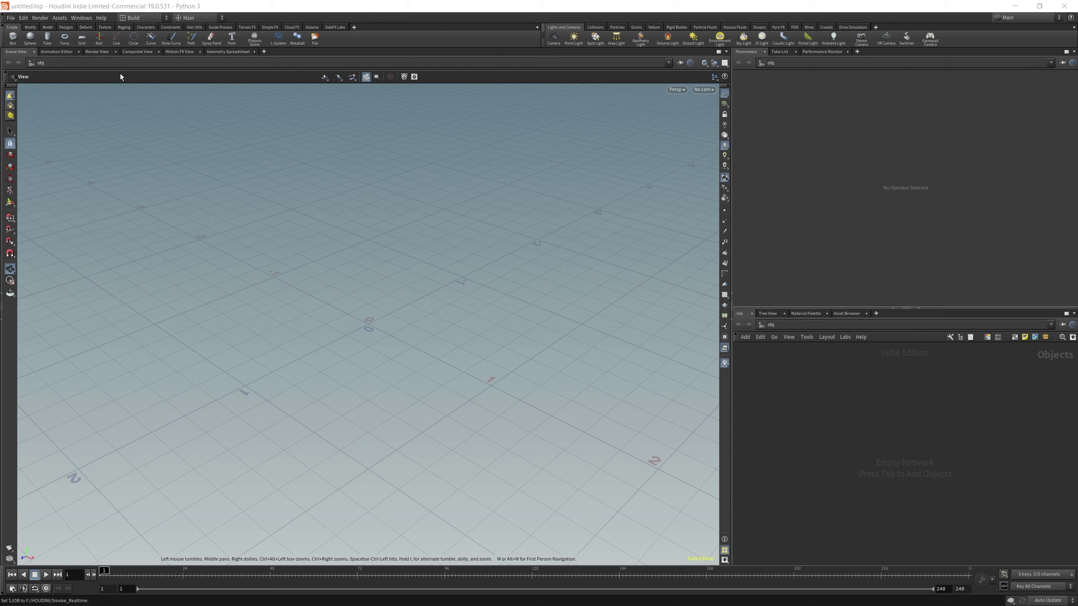
- Add a CACHE variable with value F:/CACHE/ in Aliases and Variables, then close the dialog
left_click(23, 17)
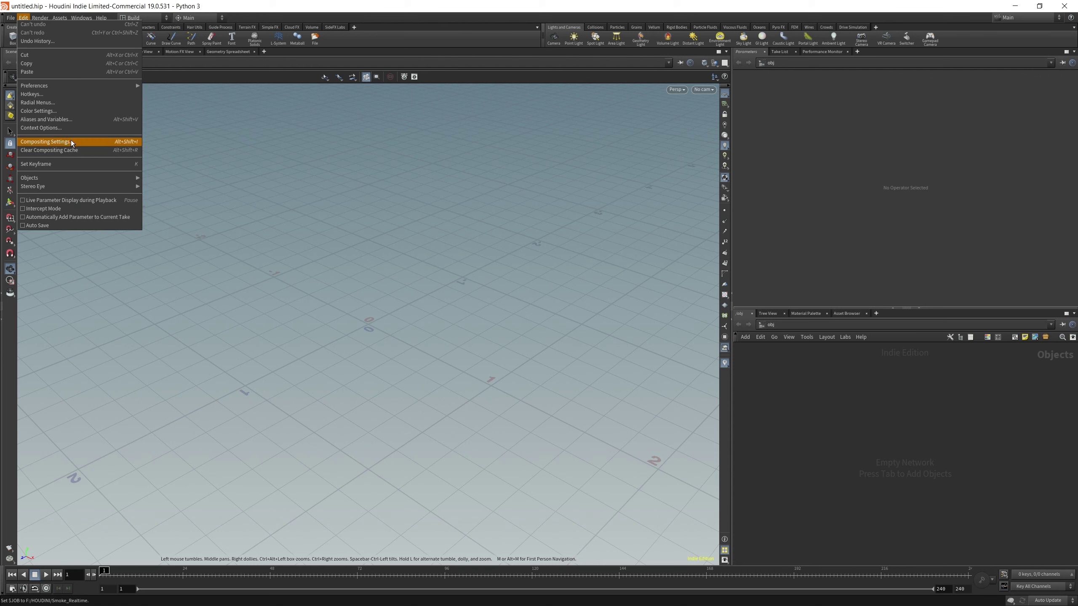
left_click(70, 118)
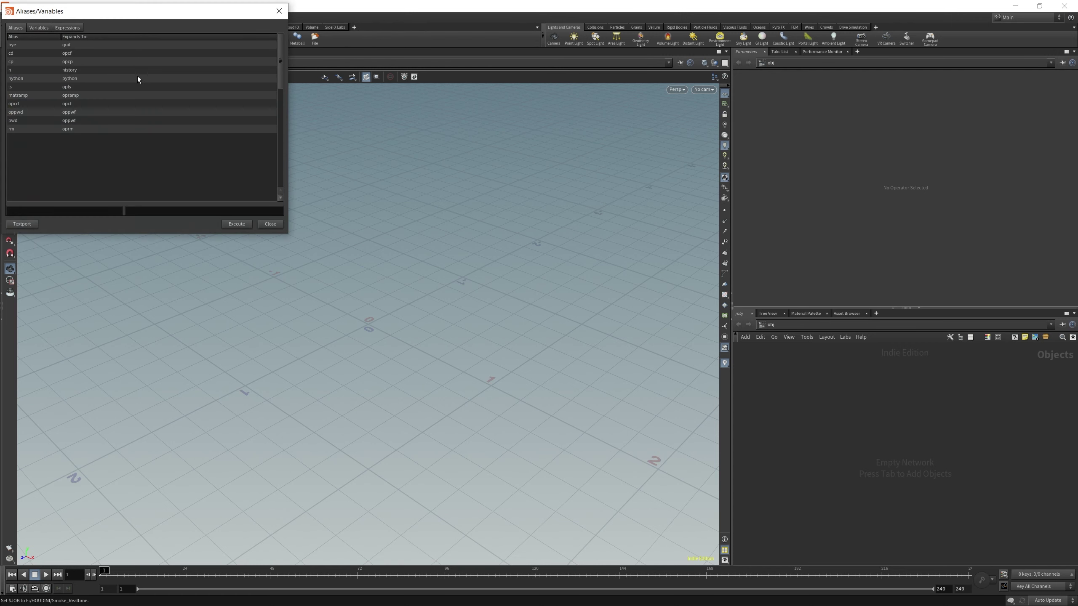
left_click(59, 29)
left_click(39, 28)
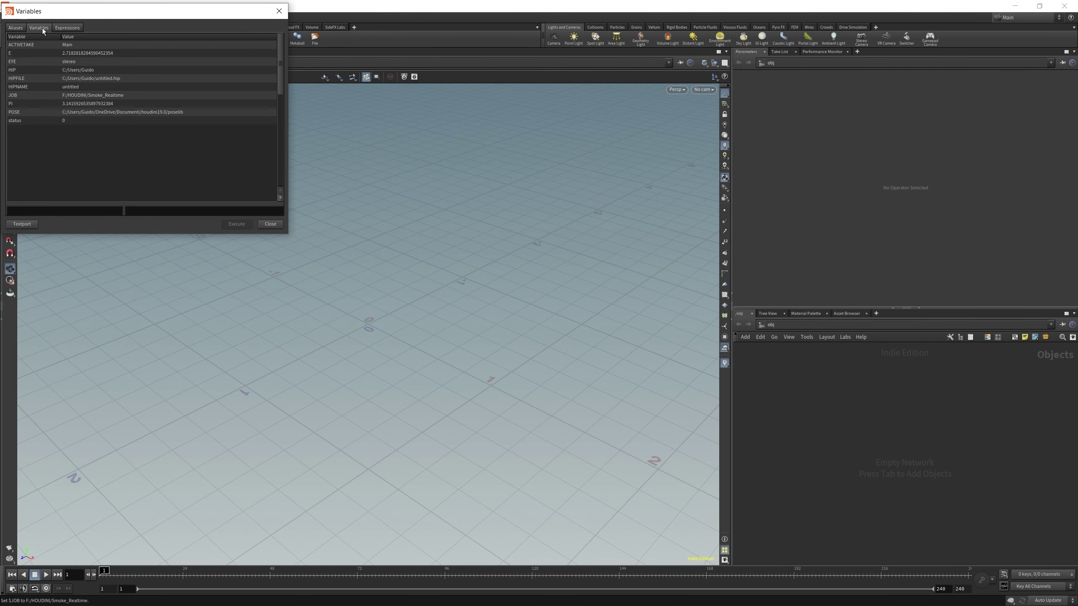
left_click(61, 212)
left_click(166, 209)
type("F:/CACHE")
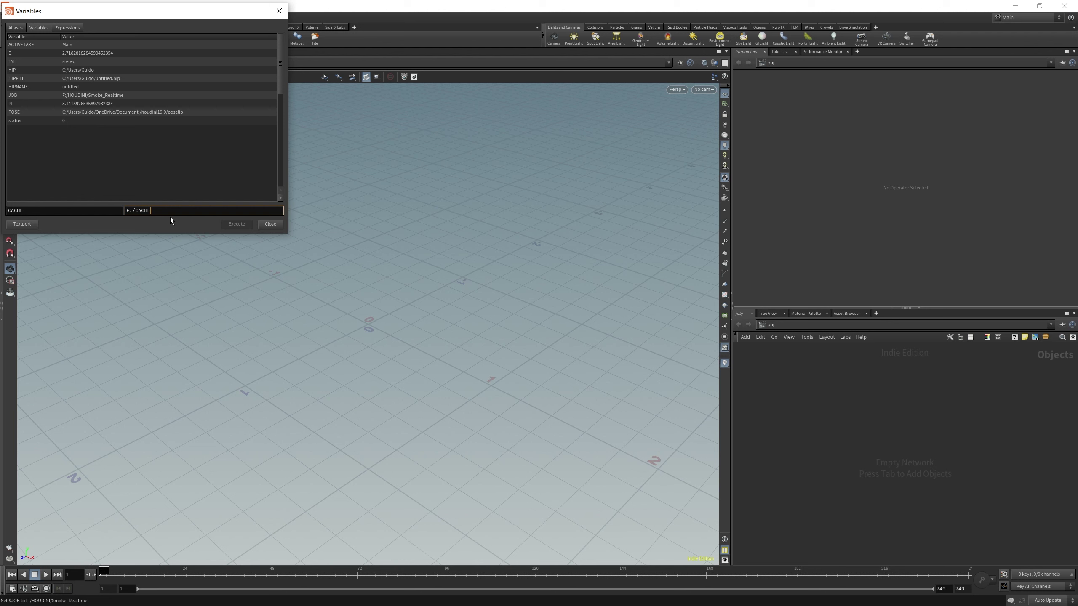
type("/")
key("Return")
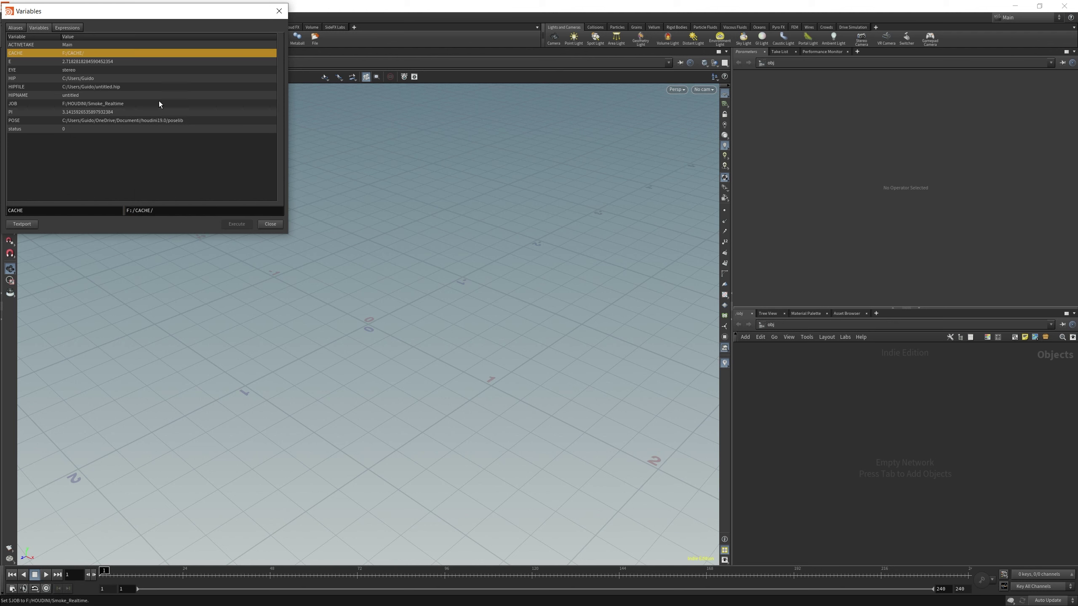
left_click(279, 11)
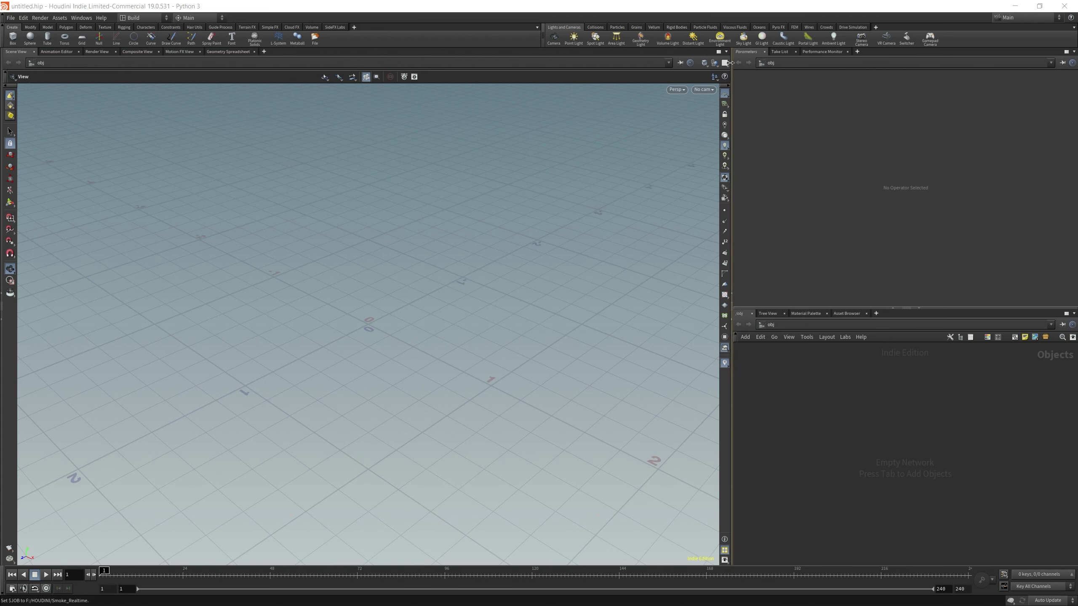
- Split the Scene View top and bottom, with a Geometry Spreadsheet in the bottom pane
left_click_drag(731, 105, 657, 110)
left_click(652, 51)
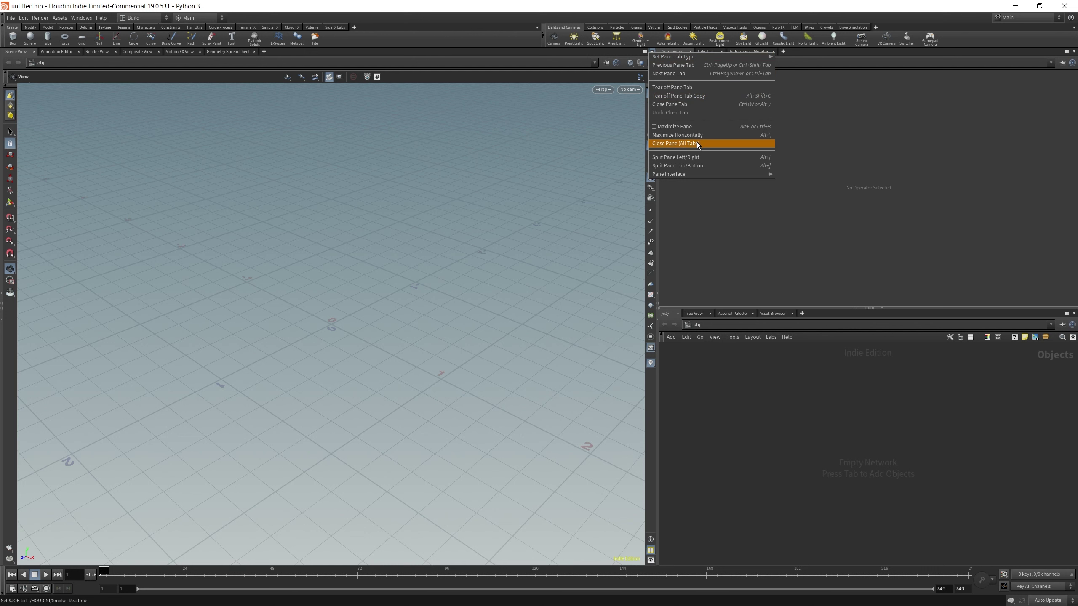
left_click(697, 165)
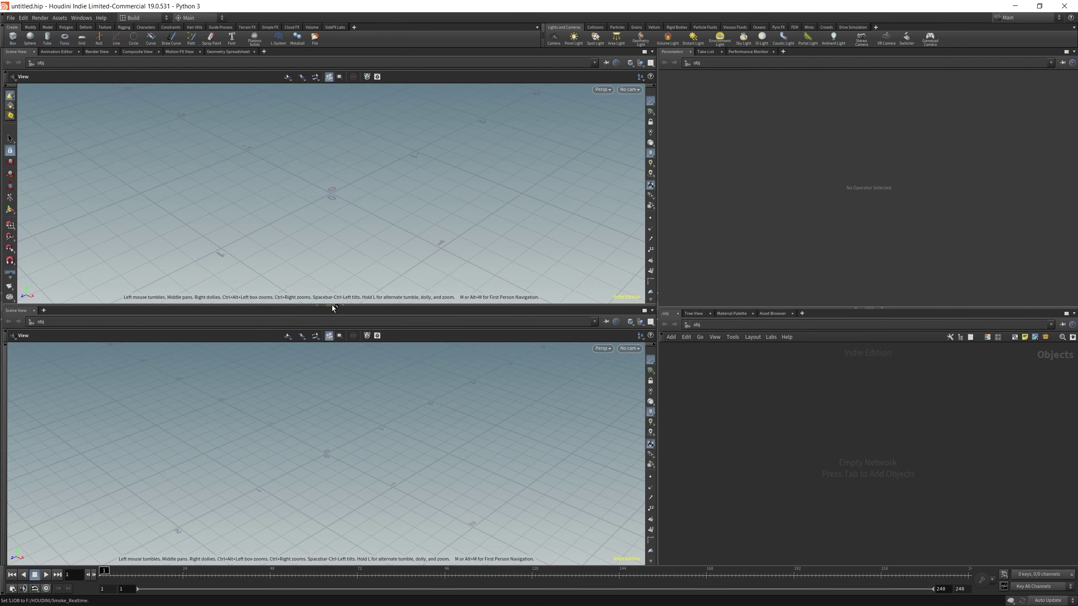
left_click_drag(333, 305, 89, 461)
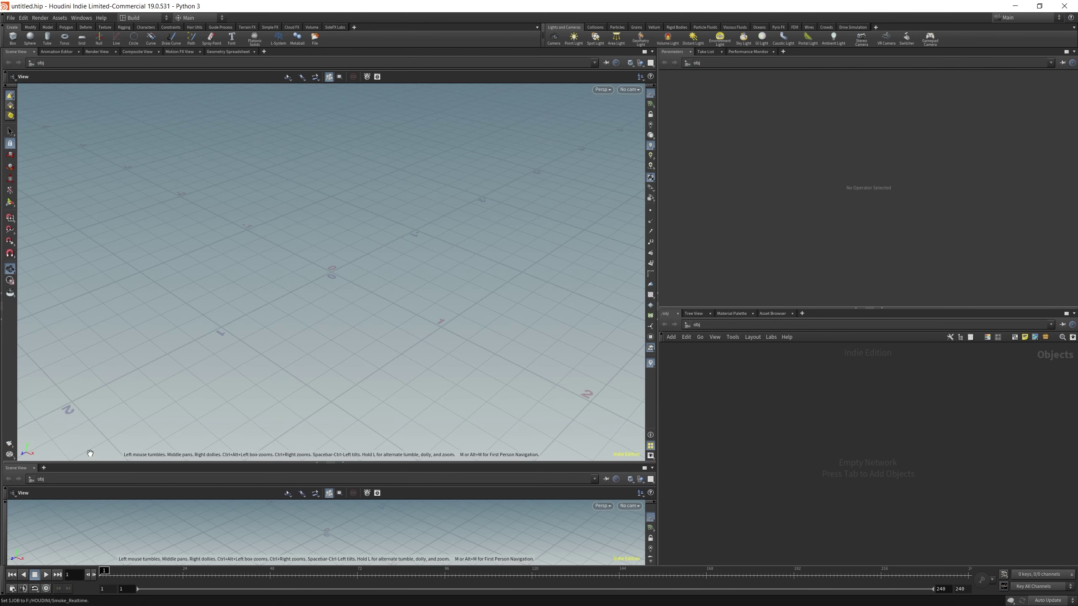
left_click(34, 468)
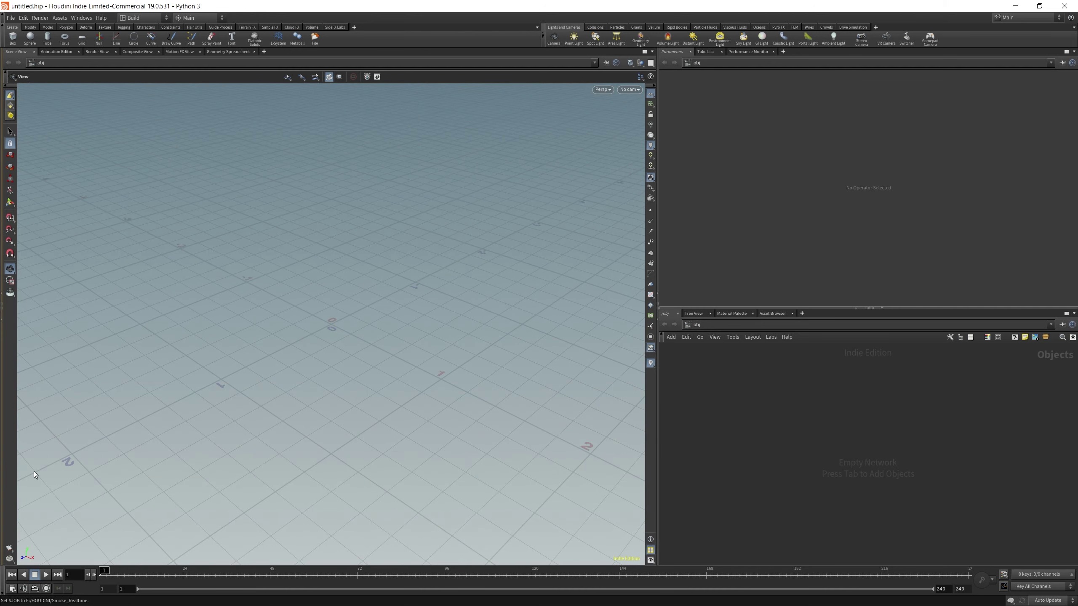
left_click(652, 51)
left_click(678, 165)
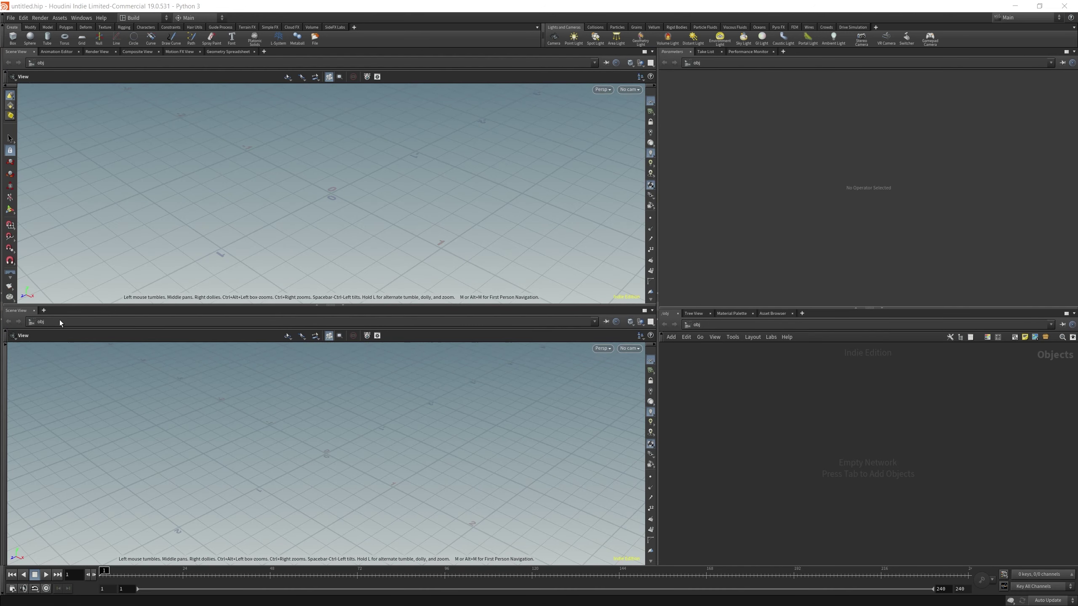
left_click(44, 310)
mouse_move(59, 324)
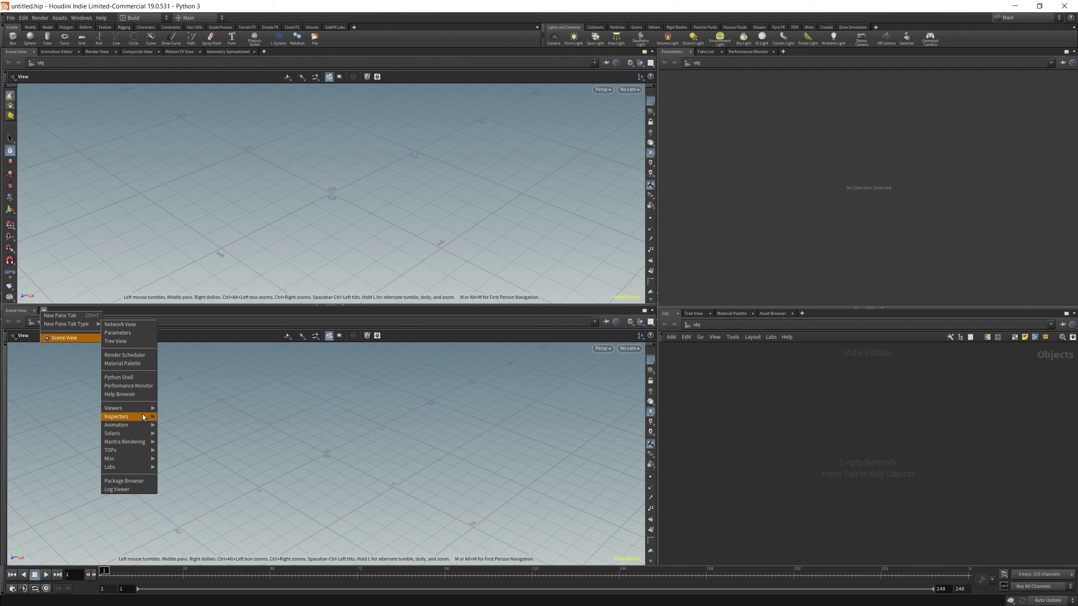
mouse_move(143, 407)
left_click(184, 418)
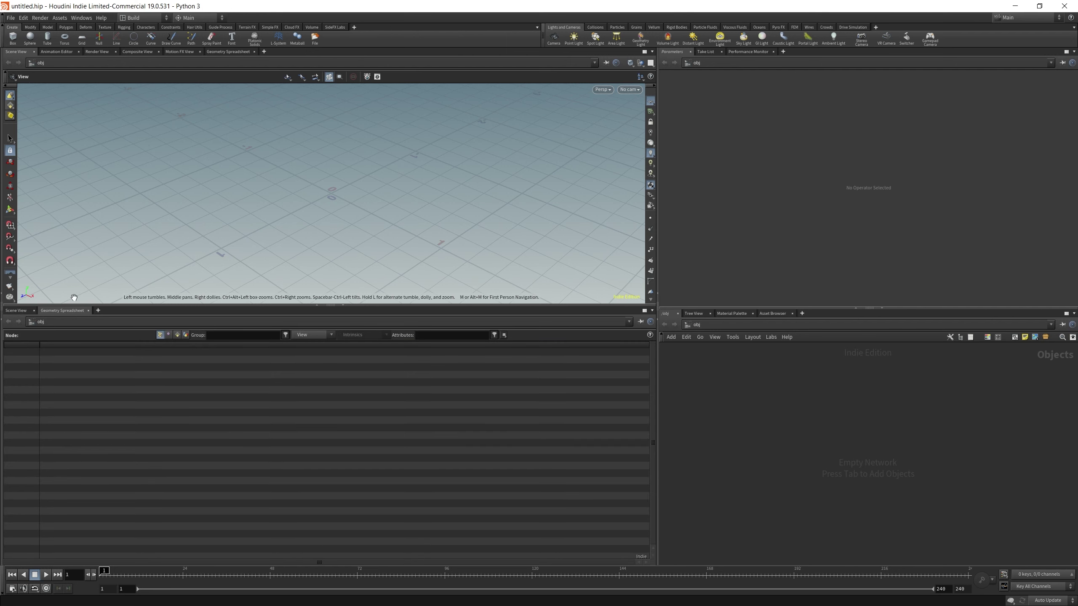
left_click(32, 310)
- Close the Parameters pane and widen the network editor to fill the right side
left_click_drag(357, 265, 324, 446)
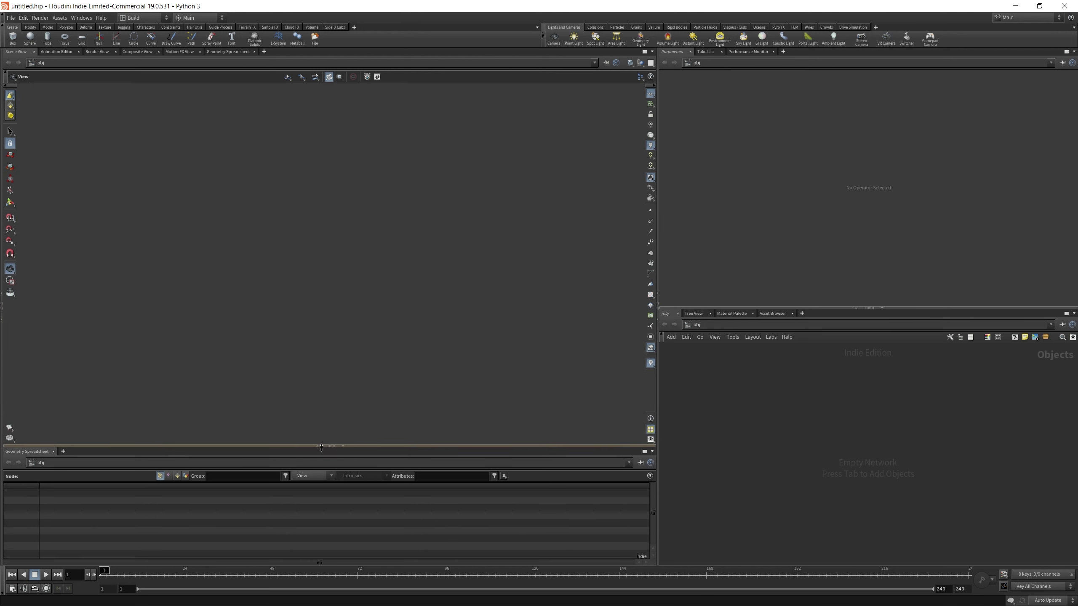
left_click_drag(338, 329, 574, 182)
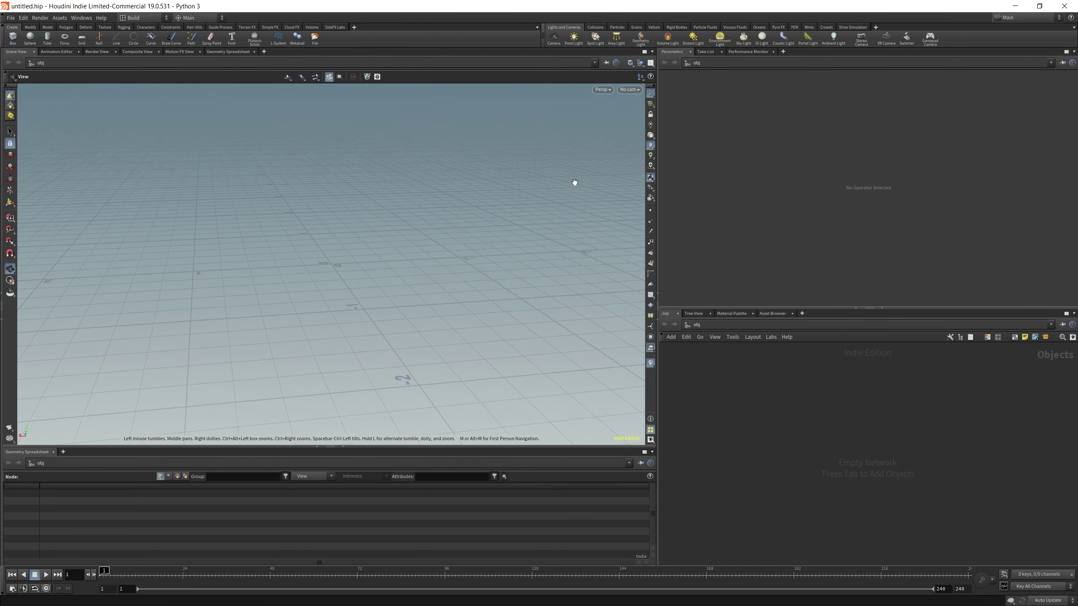
left_click(1075, 53)
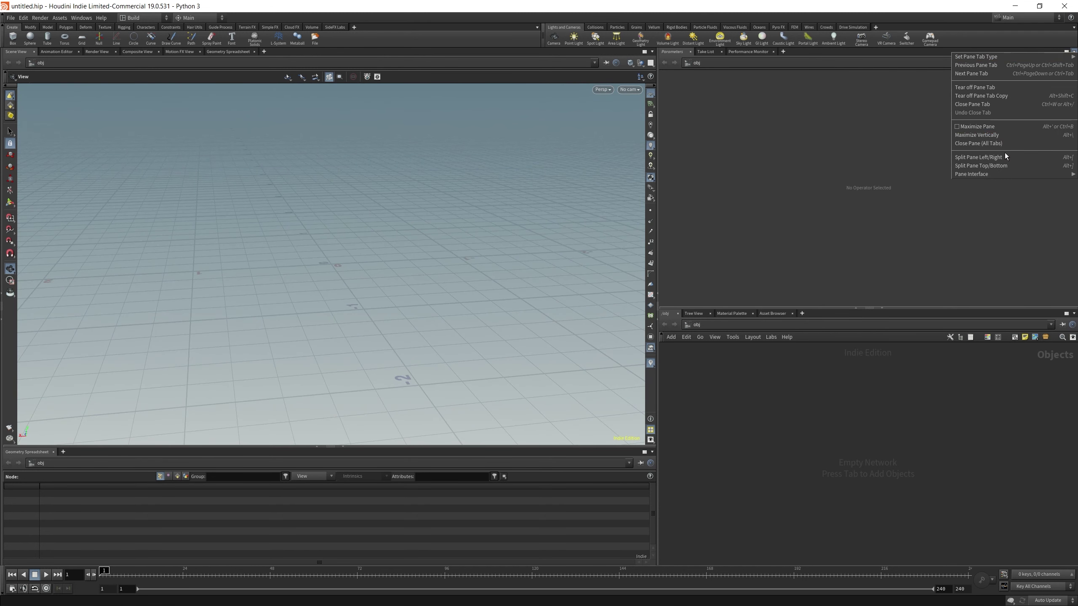
left_click(1017, 143)
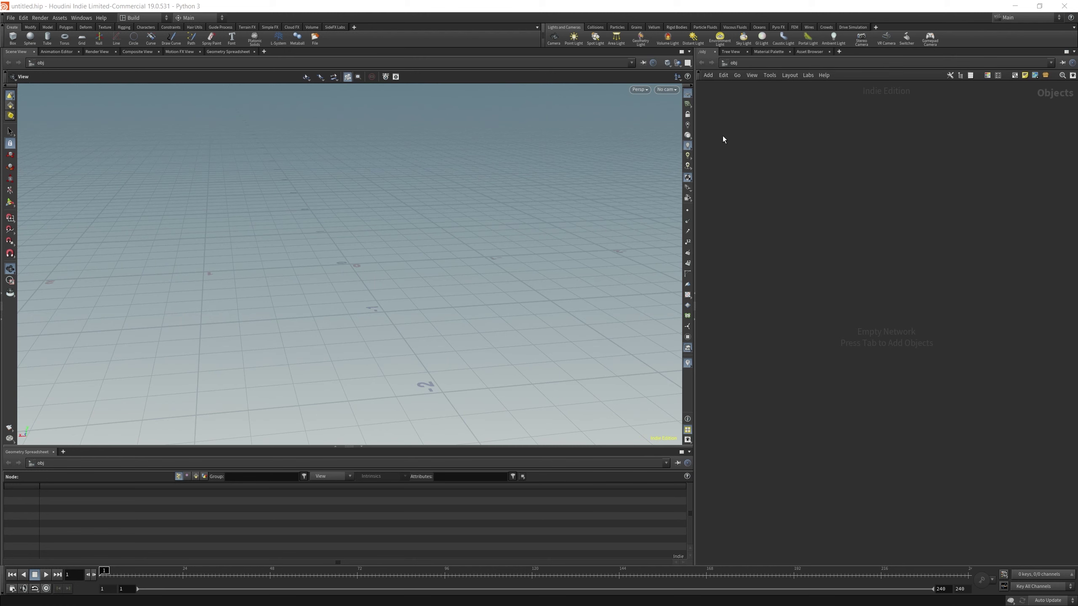
left_click_drag(694, 176, 589, 176)
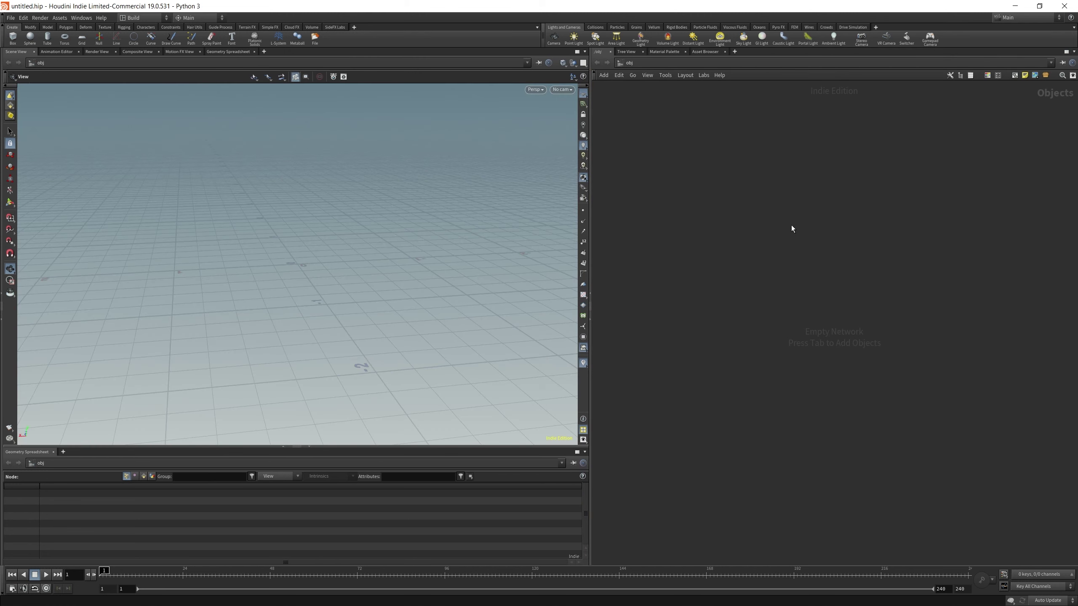
- Set the network editor background to show grid points
left_click(665, 79)
mouse_move(648, 78)
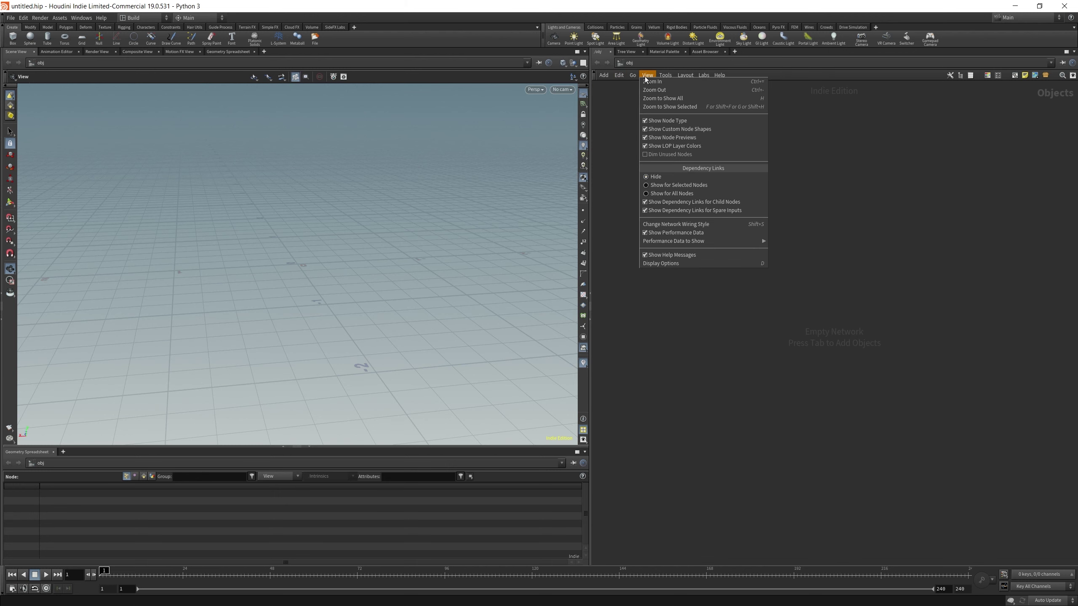
left_click(648, 75)
left_click(665, 75)
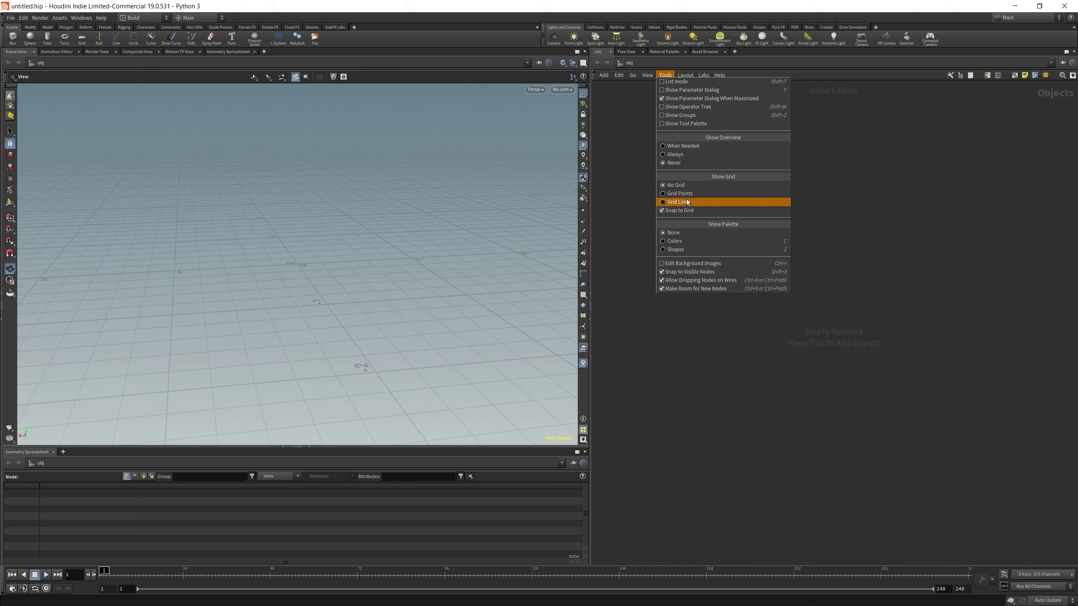
left_click(686, 202)
left_click(675, 76)
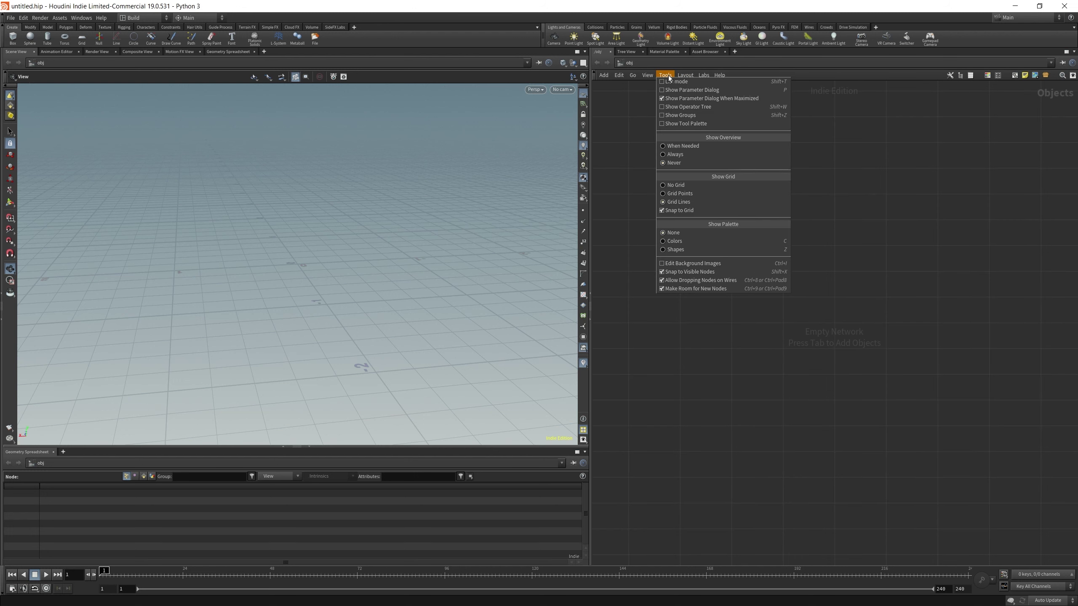
left_click(685, 195)
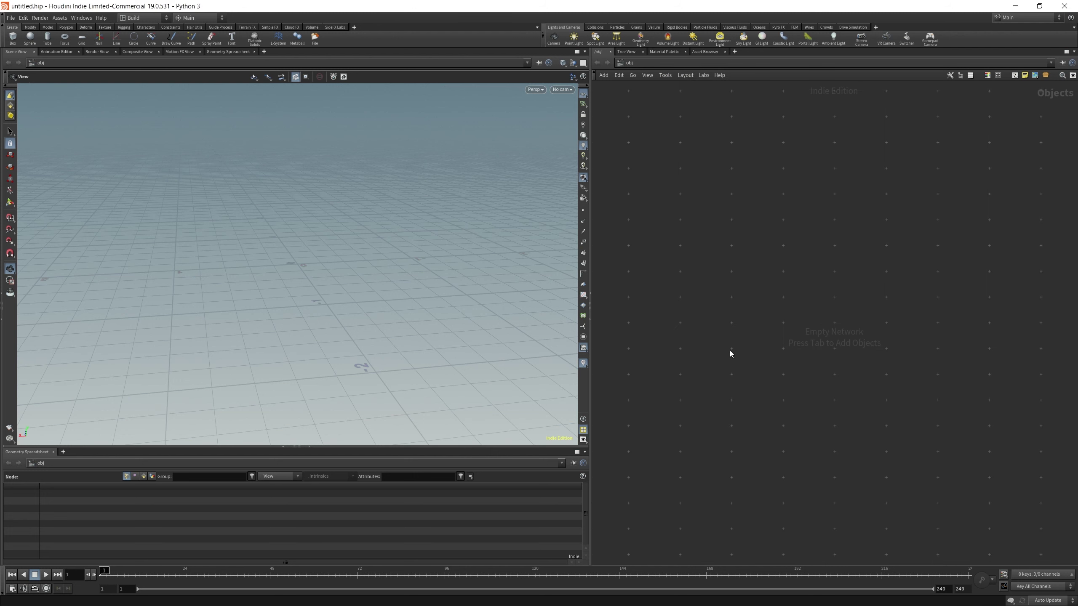
left_click_drag(805, 306, 832, 356)
- Add a Geometry node, geo1, to the Objects network
key("Tab")
type("geo")
key("Return")
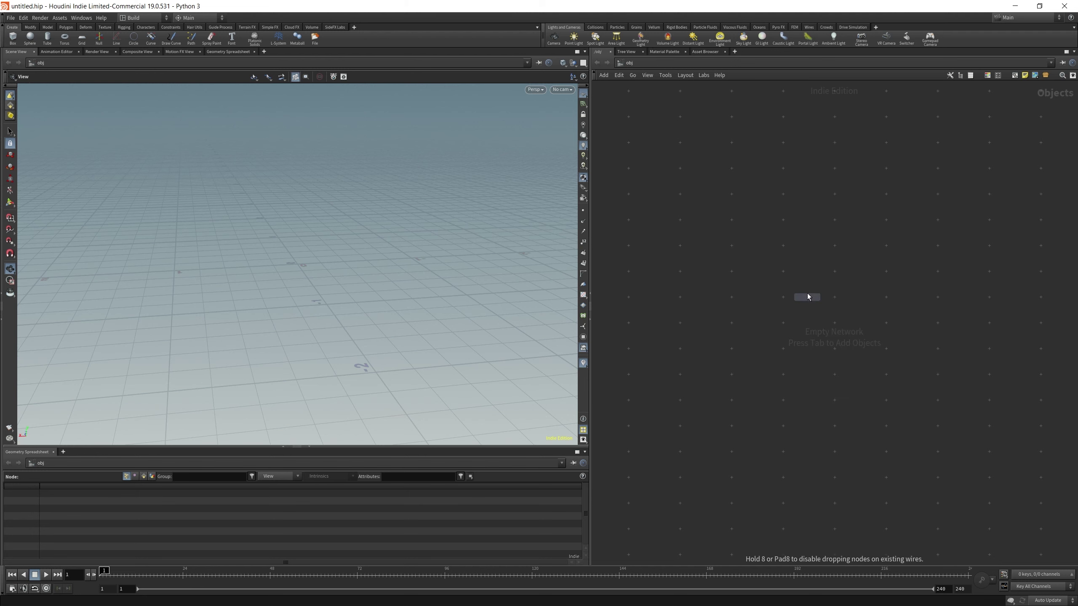
left_click(808, 295)
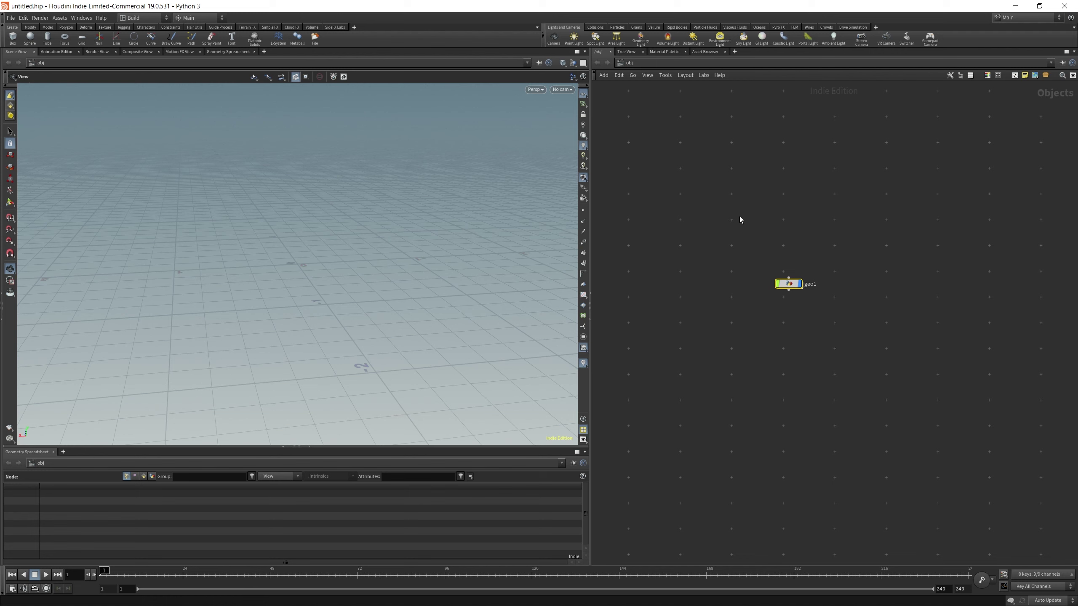
- Show geo1's parameters in the network view, try the shape and colour palettes and overview, then reposition geo1
key("p")
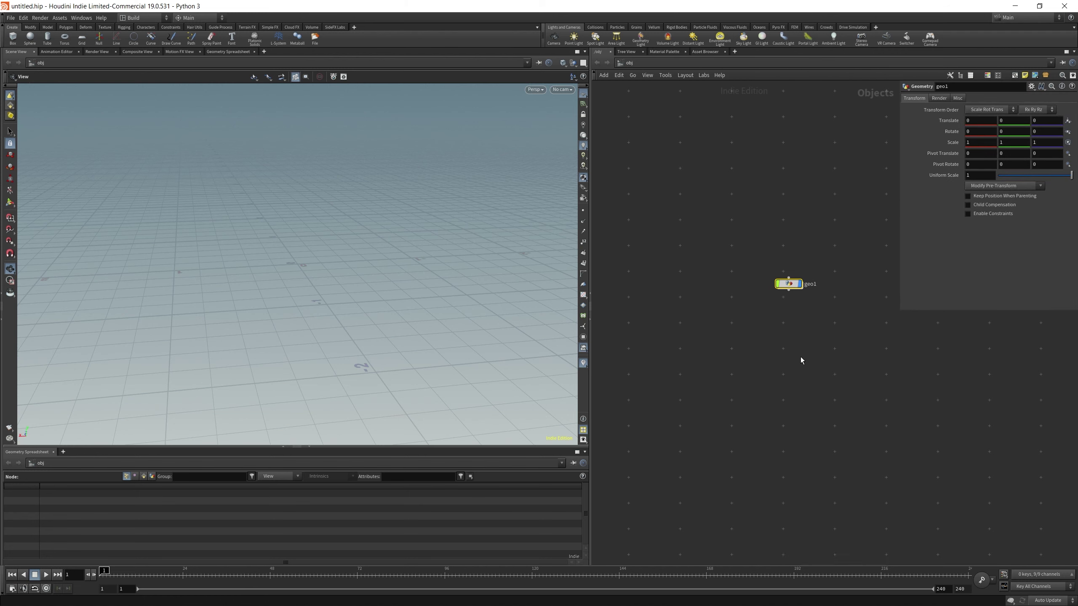
key("z")
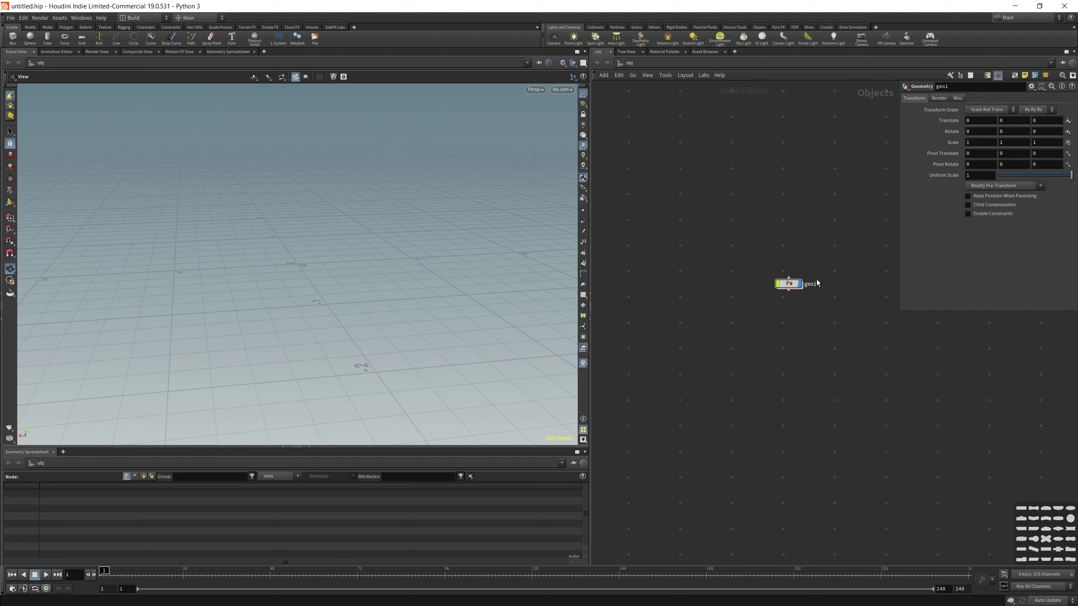
key("c")
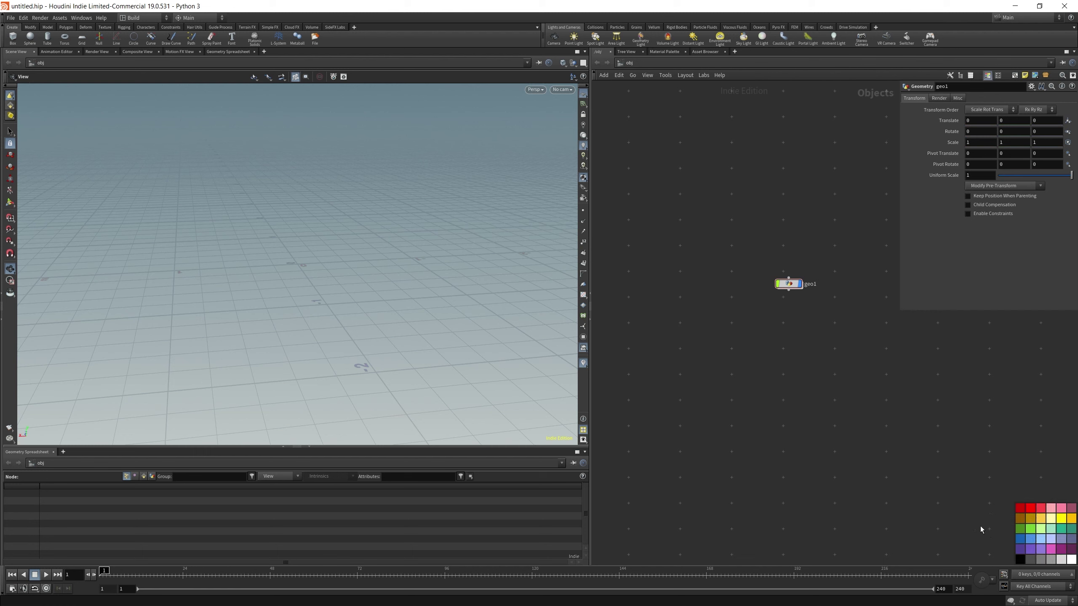
key("c")
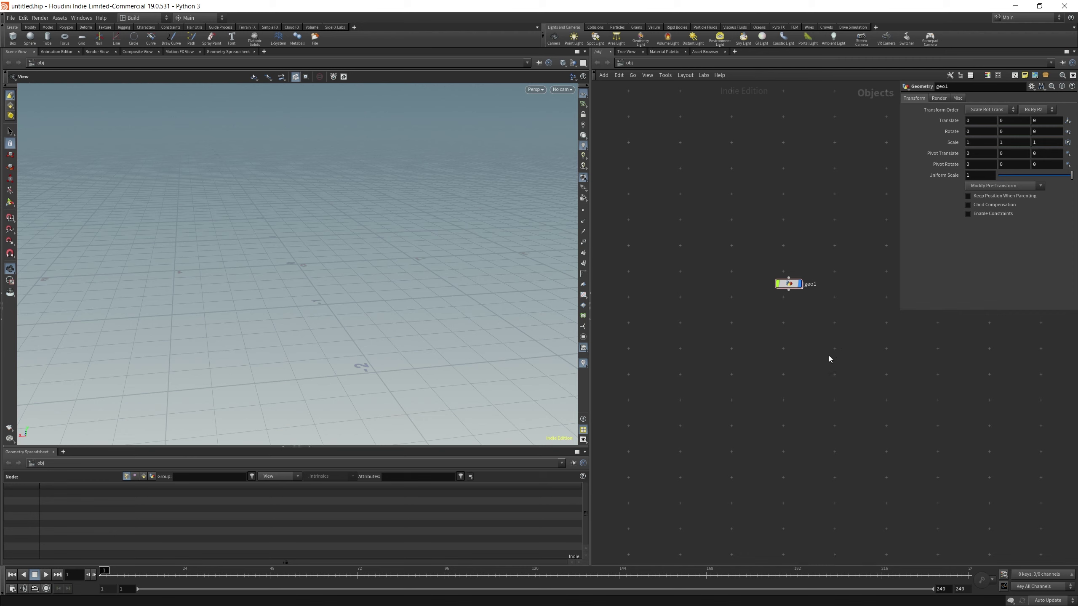
key("o")
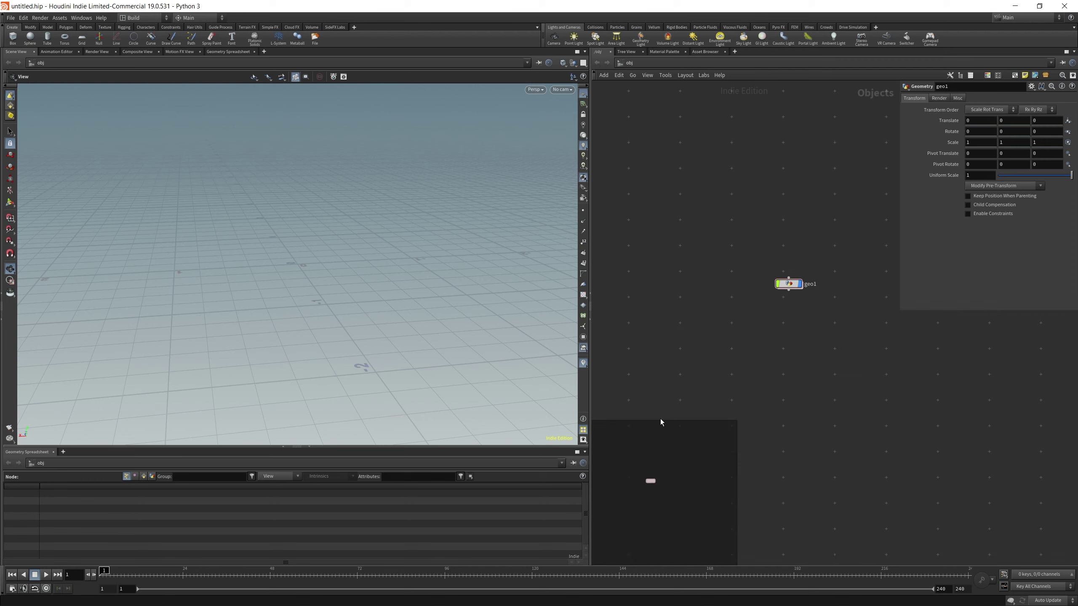
mouse_move(655, 482)
left_mouse_down()
mouse_move(667, 470)
mouse_move(630, 502)
mouse_move(683, 470)
mouse_move(683, 503)
mouse_move(649, 471)
mouse_move(632, 482)
mouse_move(674, 463)
mouse_move(698, 479)
mouse_move(668, 497)
mouse_move(659, 489)
mouse_move(674, 492)
left_mouse_up()
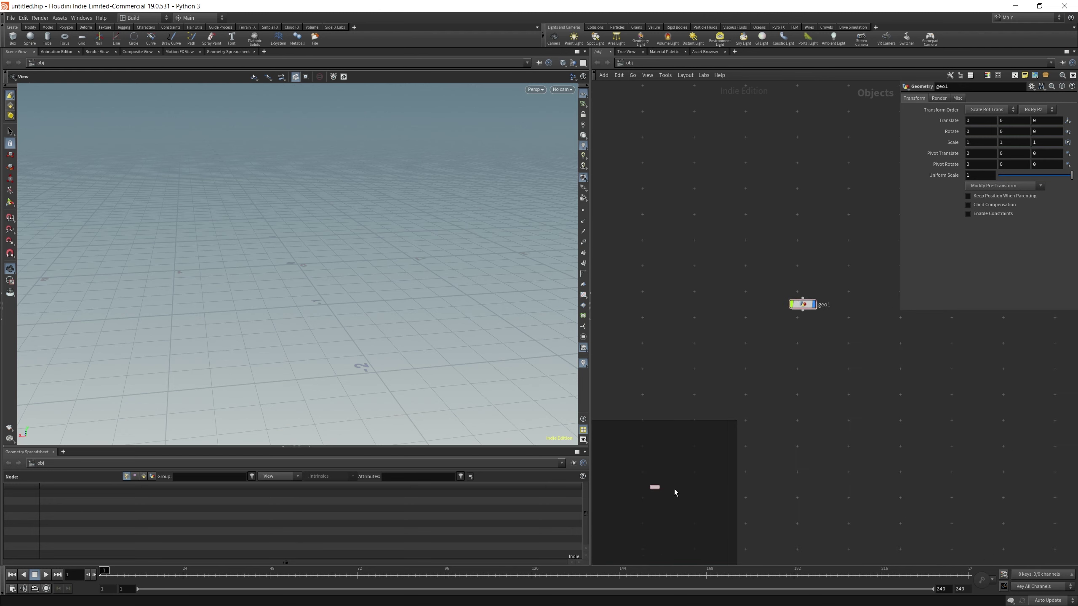
key("o")
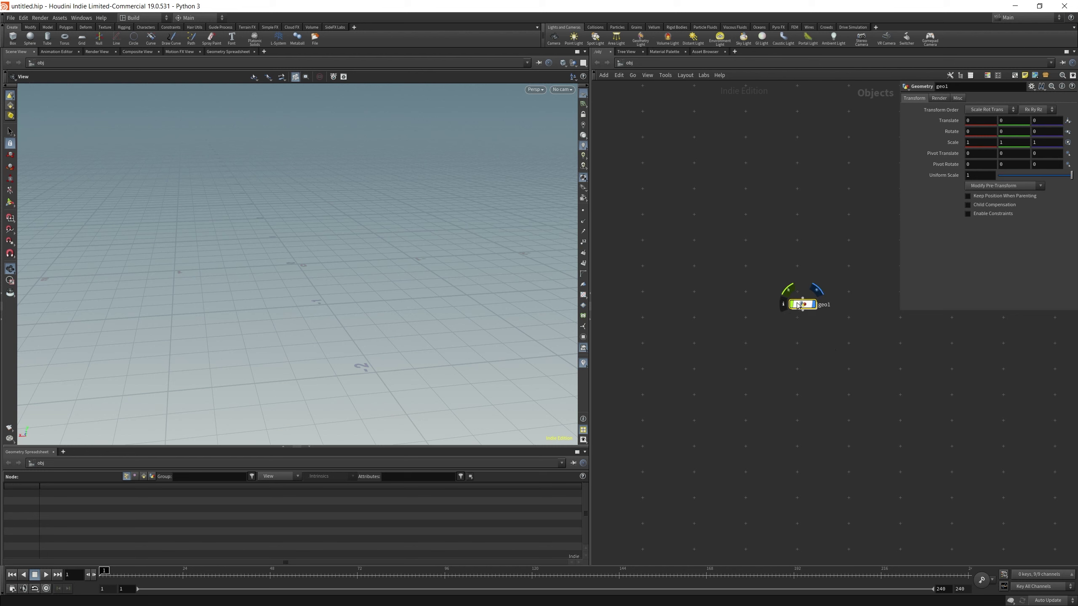
left_click_drag(802, 304, 767, 315)
left_click_drag(736, 277, 835, 359)
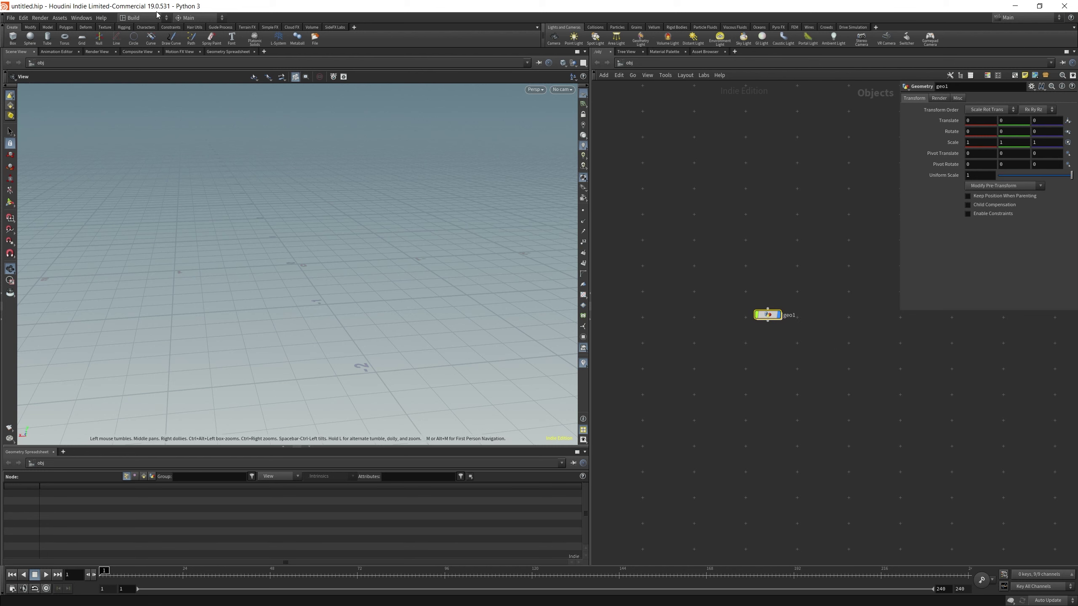
- Save the current desktop as GP_VFX_Realtime
left_click(132, 18)
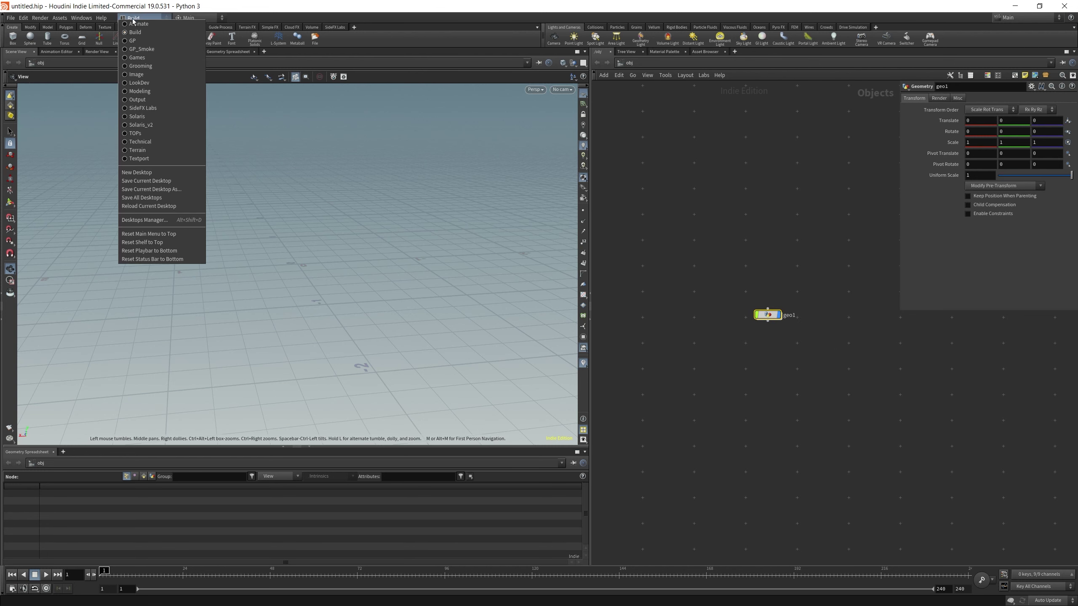
left_click(148, 190)
type("GP_VFX")
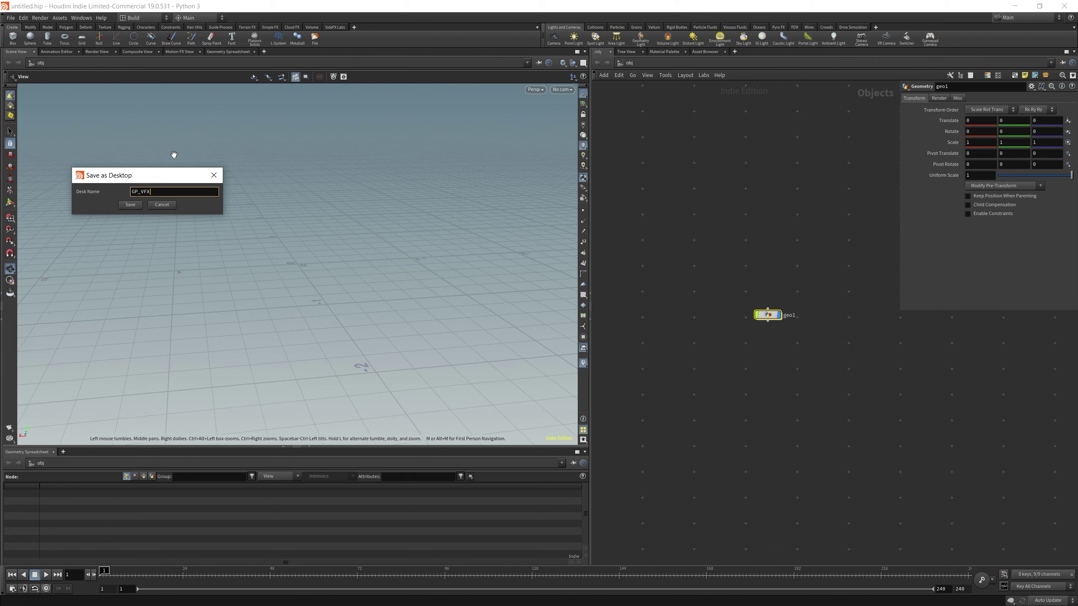
type("_Realtime")
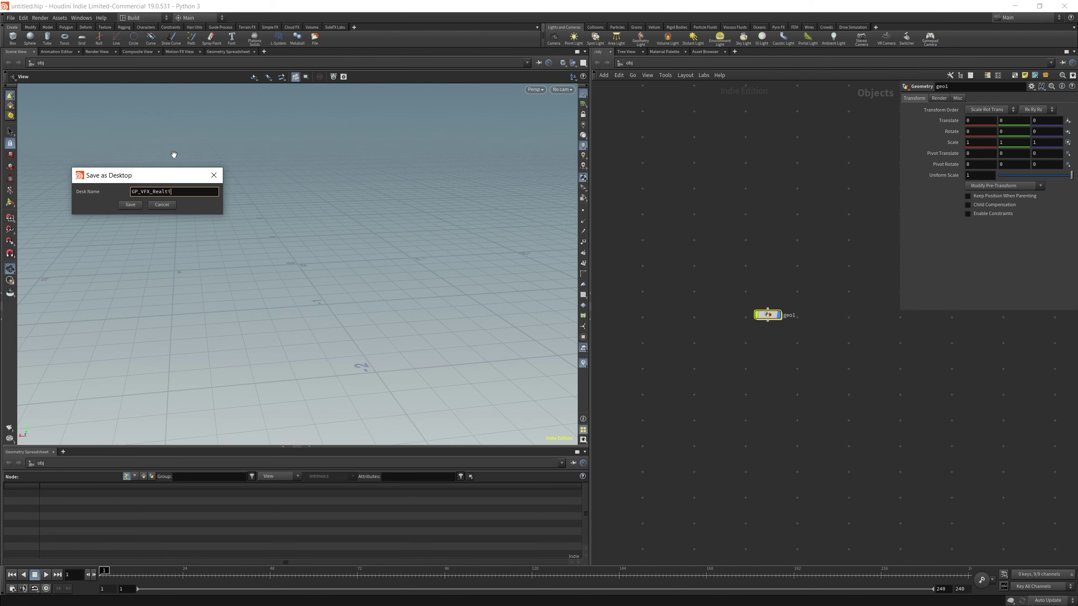
left_click(136, 205)
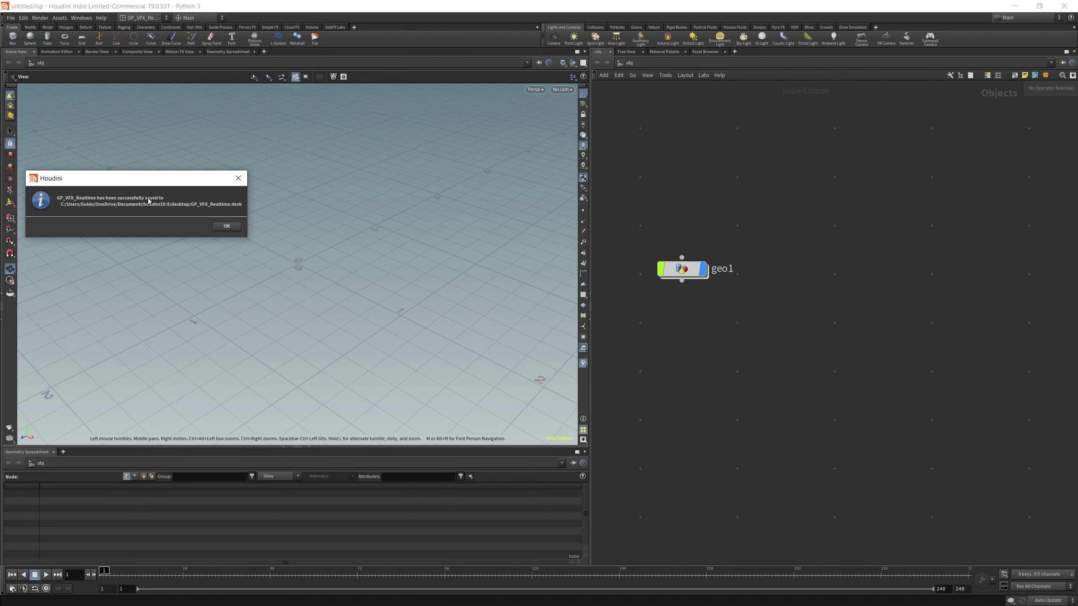
left_click(227, 227)
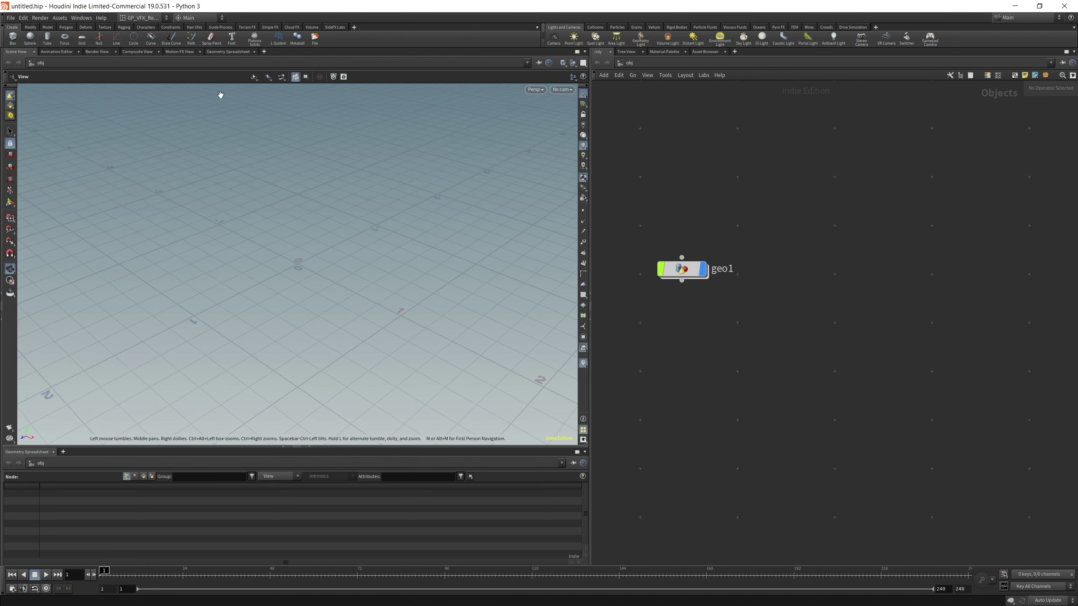
- Check the desktop list for GP_VFX_Realtime, then move and select geo1
left_click(144, 17)
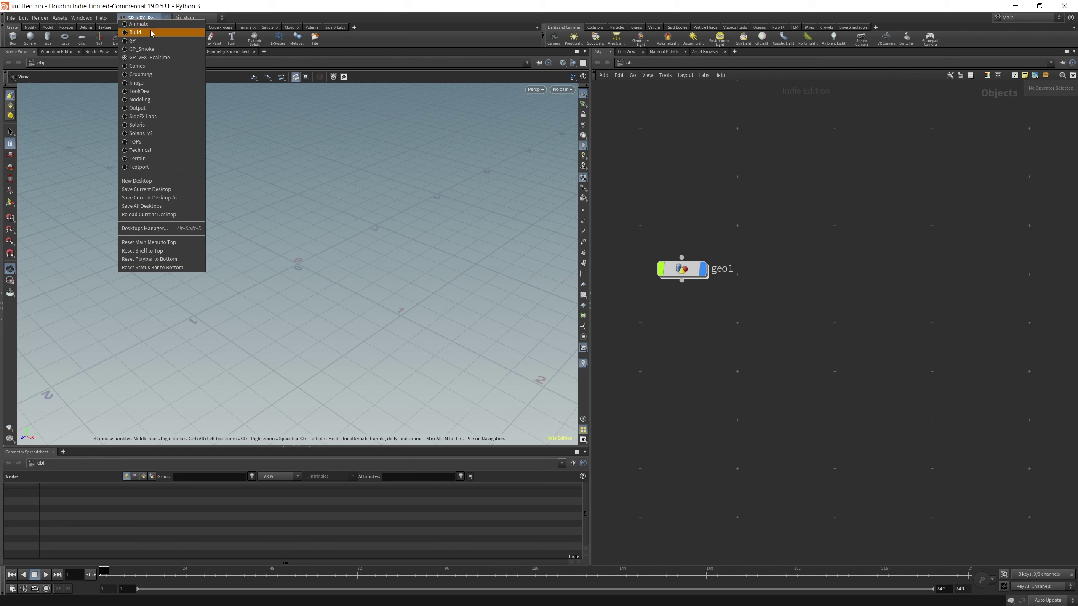
left_click(701, 405)
left_click_drag(664, 259, 746, 272)
left_click_drag(719, 226, 788, 310)
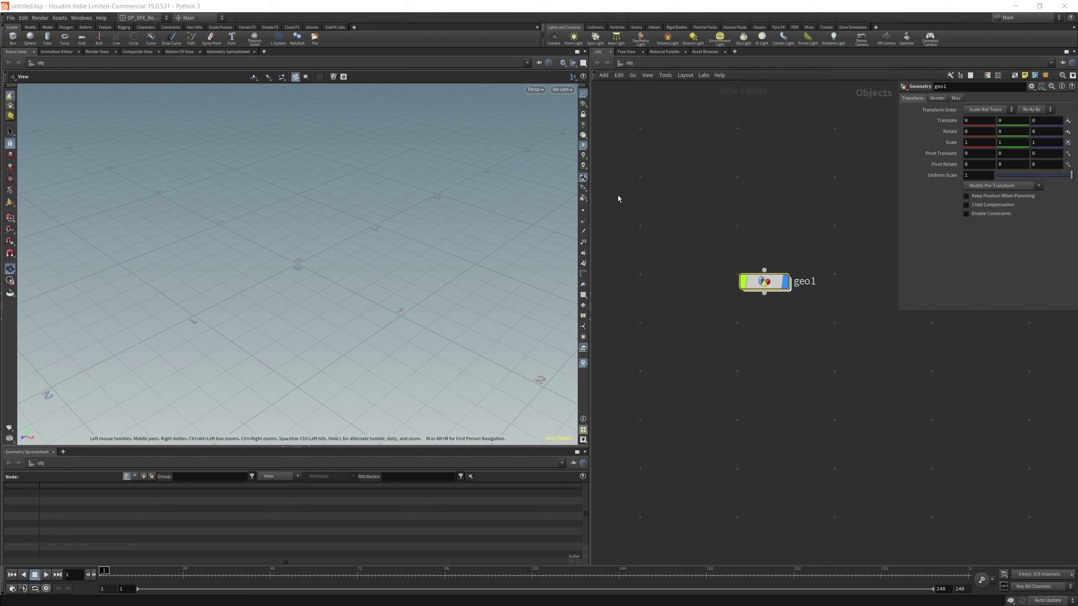
- Rename geo1 to Particle
double_click(804, 281)
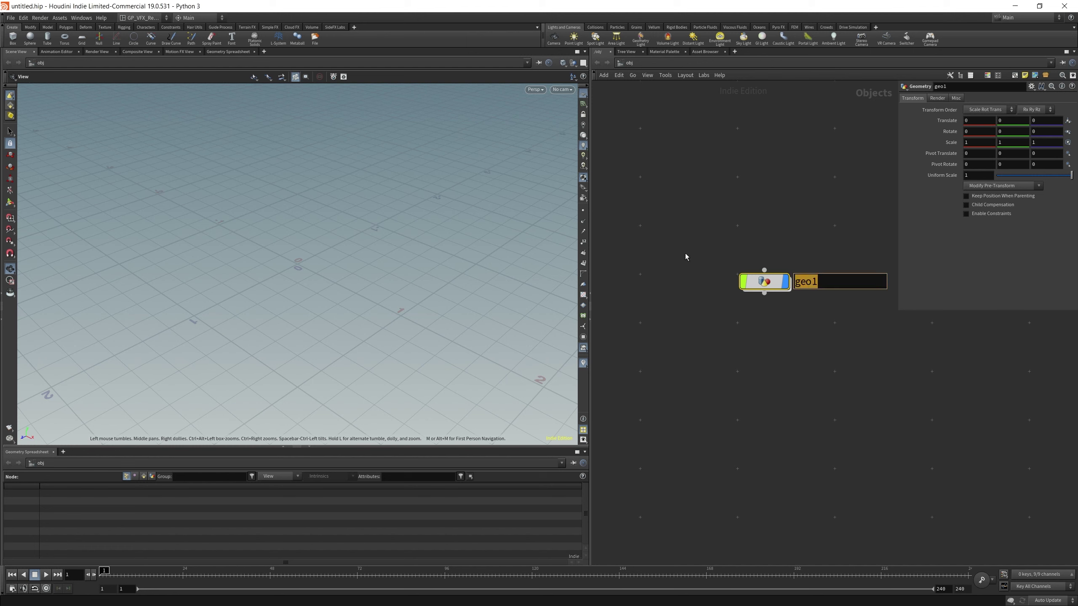
type("Particle")
key("Return")
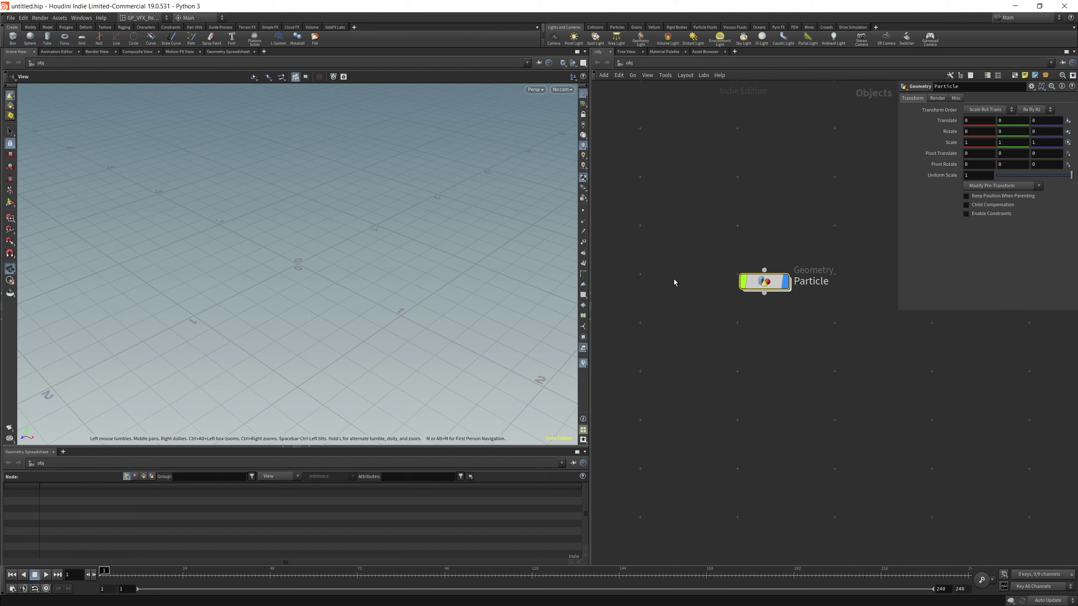
- Inside Particle, add an Add node with Point 0 enabled at the origin
double_click(766, 283)
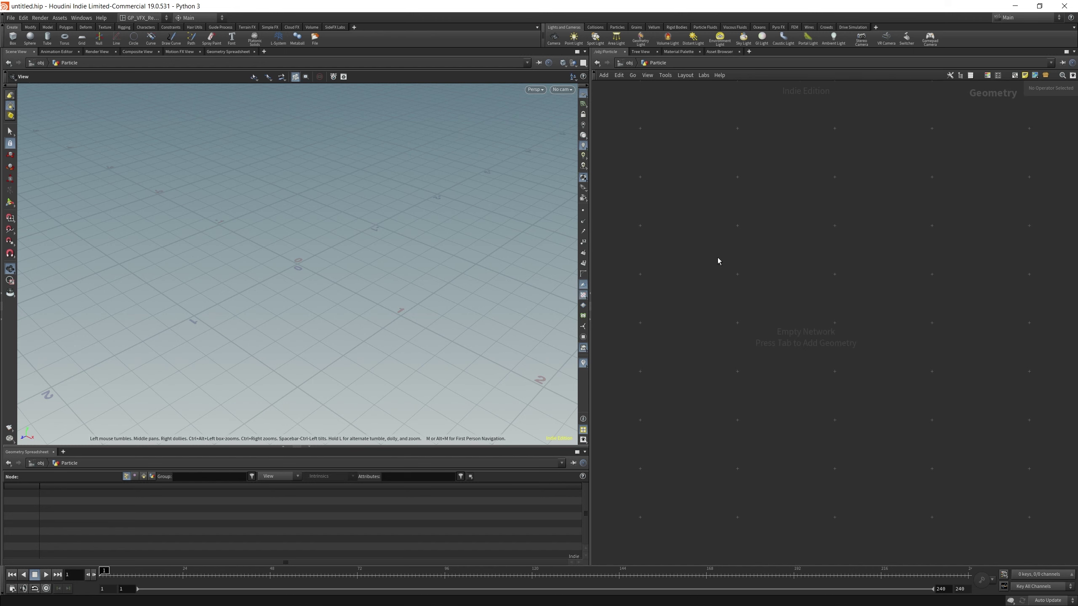
key("Tab")
key("Return")
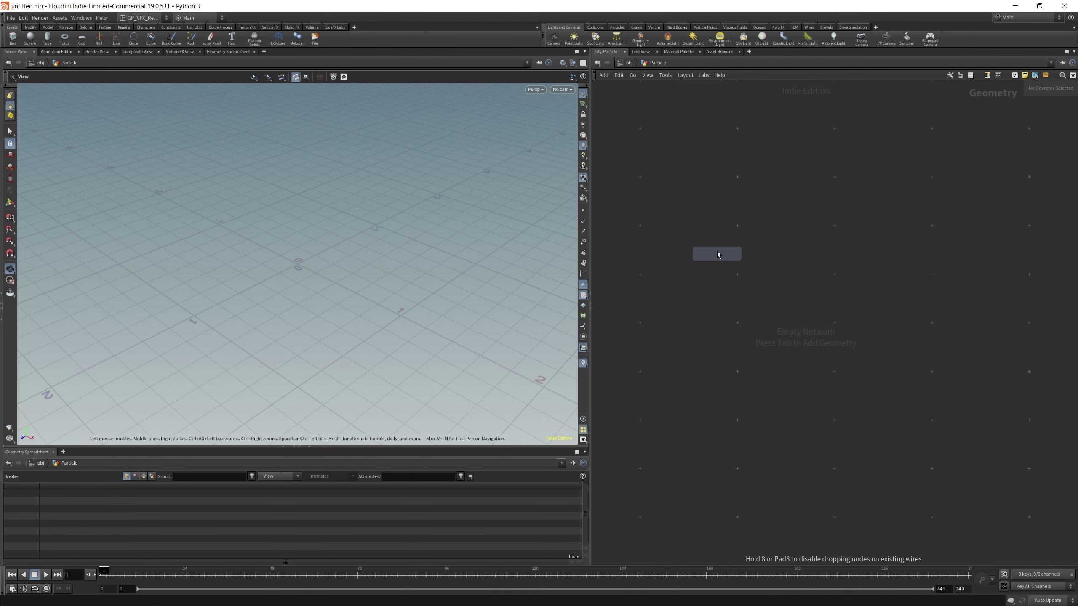
left_click(720, 234)
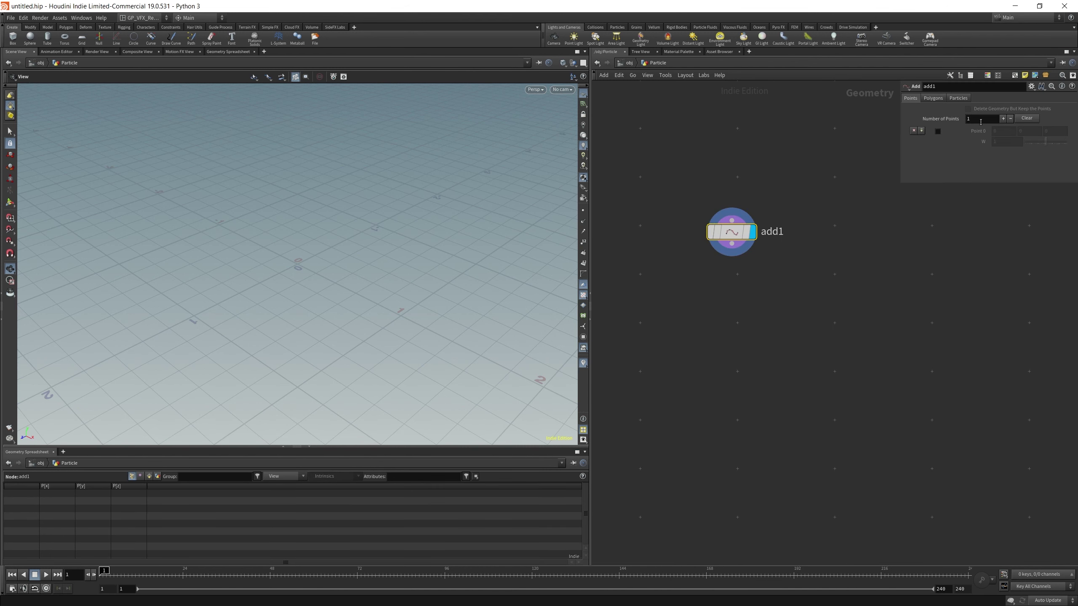
left_click(937, 131)
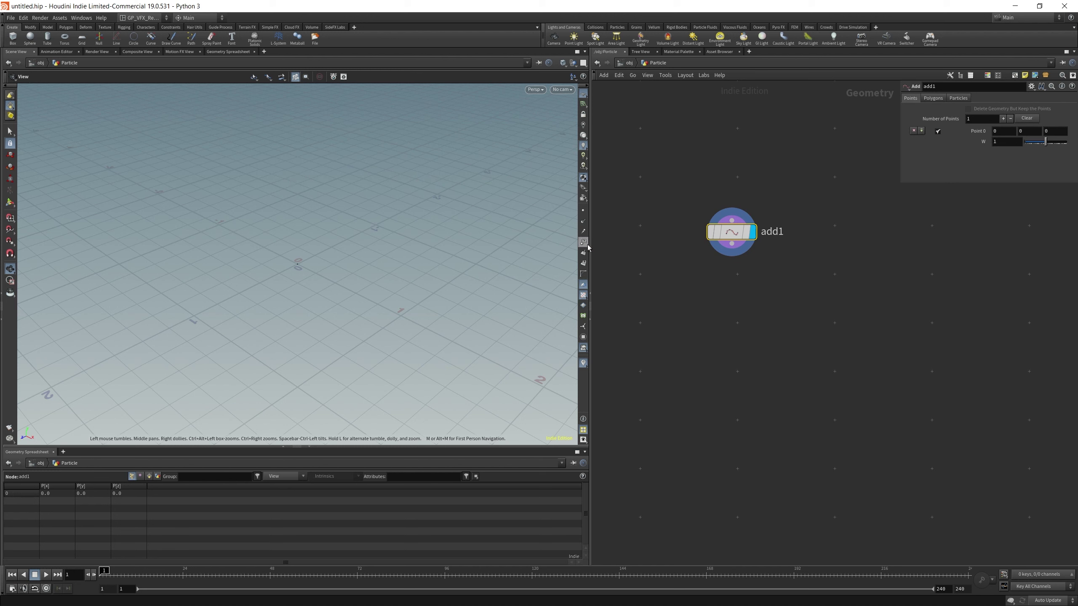
- Set the viewport background colour scheme to Dark in the display options
key("d")
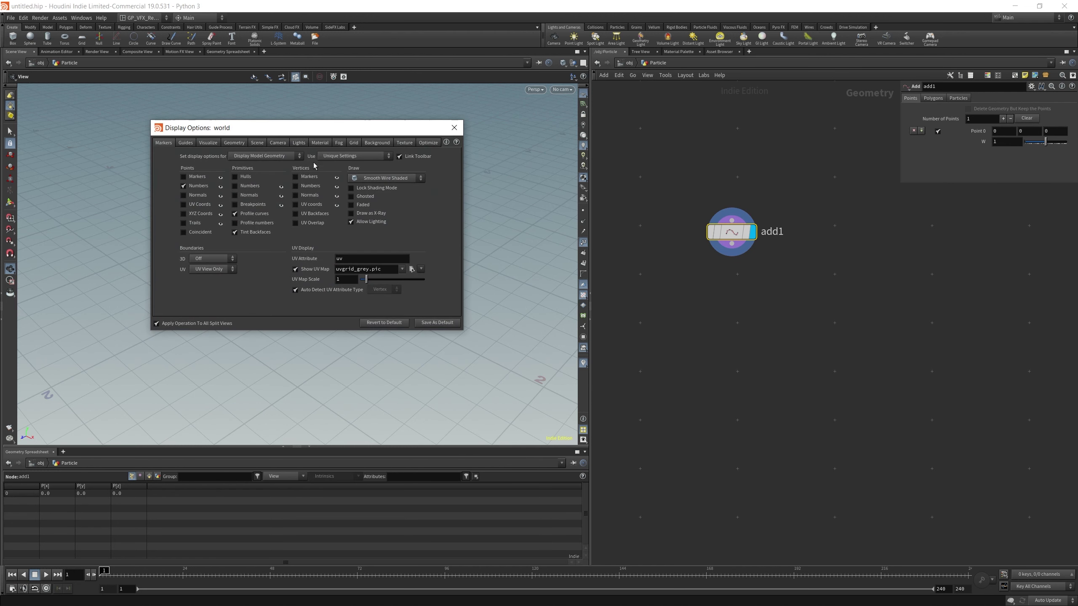
left_click(378, 143)
left_click(219, 156)
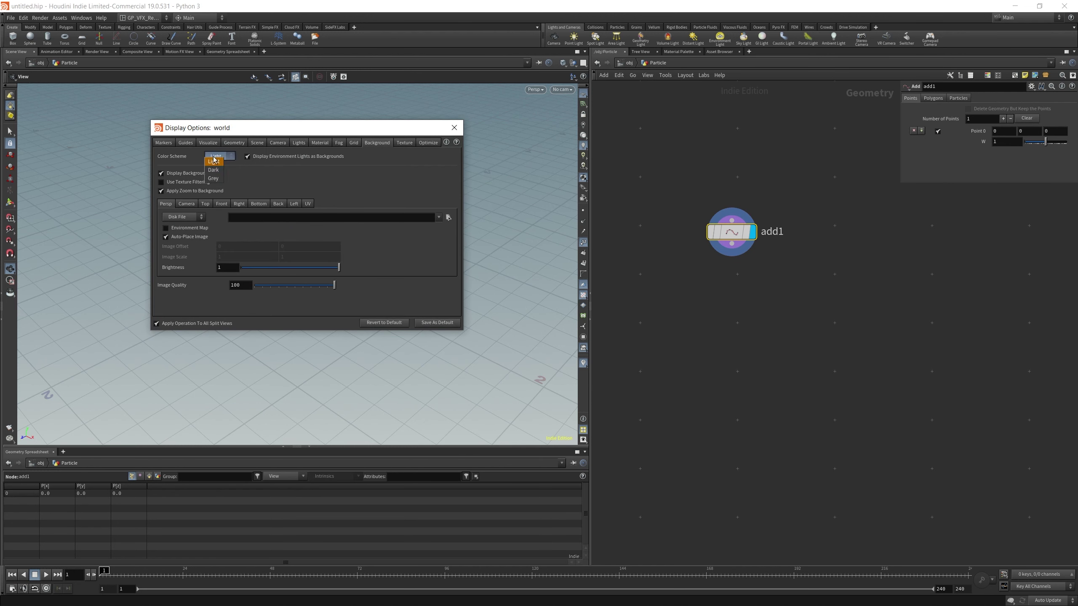
left_click(216, 170)
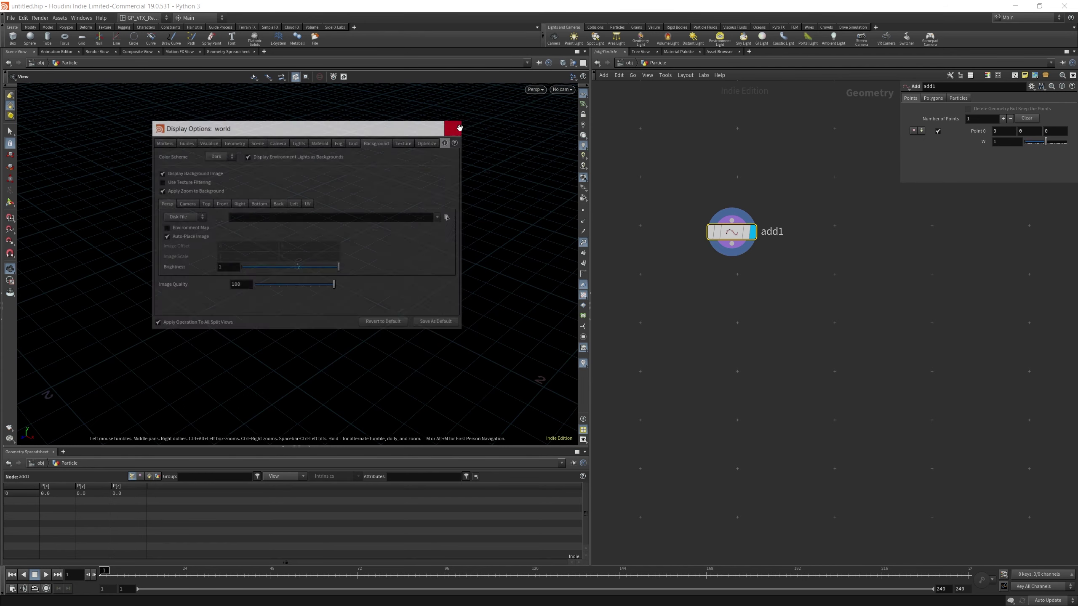
left_click(454, 128)
left_click_drag(341, 306, 312, 291)
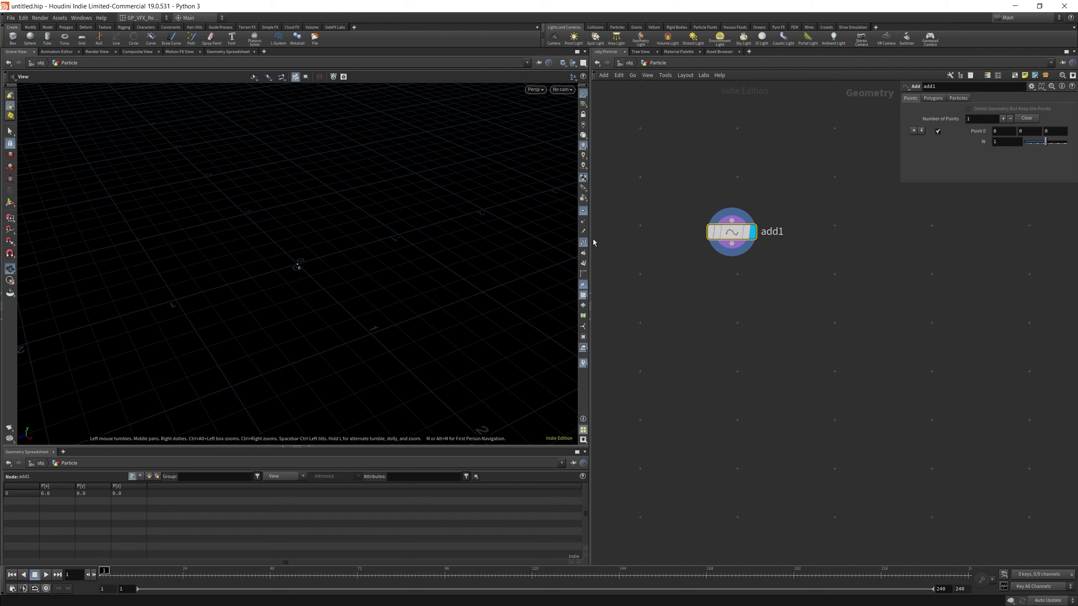
left_click_drag(733, 232, 746, 201)
key("Tab")
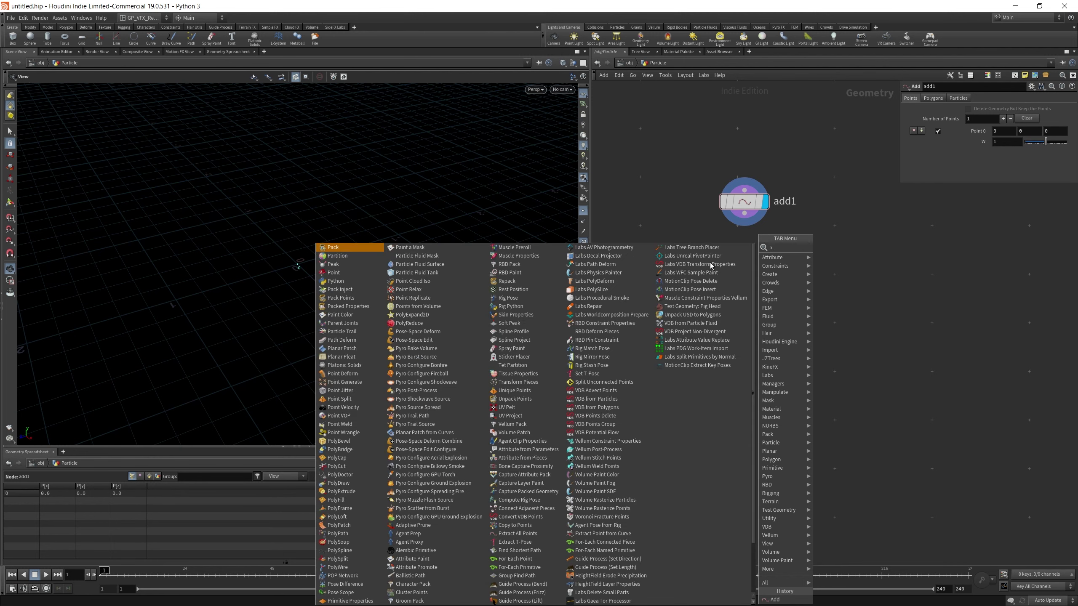
- Wire a point wrangle below add1, give it the display flag, and enlarge the parameter and network panes
key("Return")
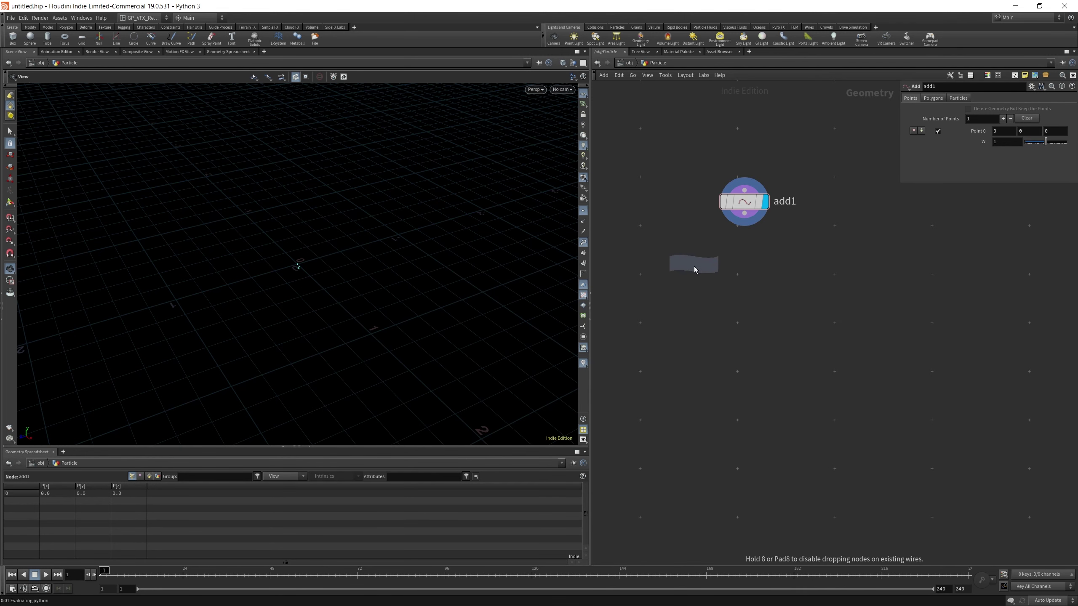
left_click(746, 226)
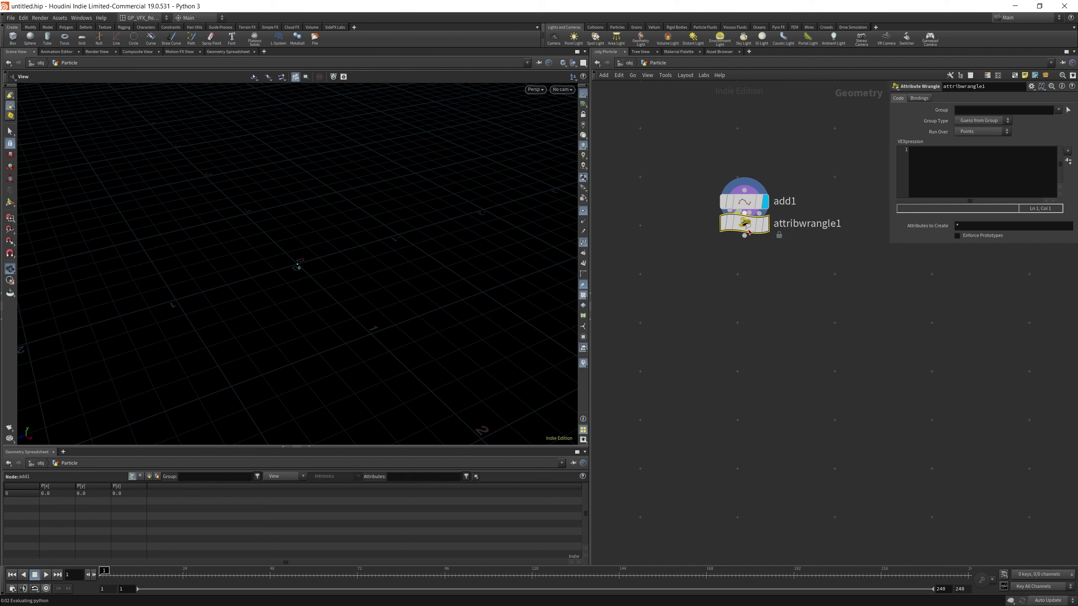
left_click_drag(745, 224, 739, 264)
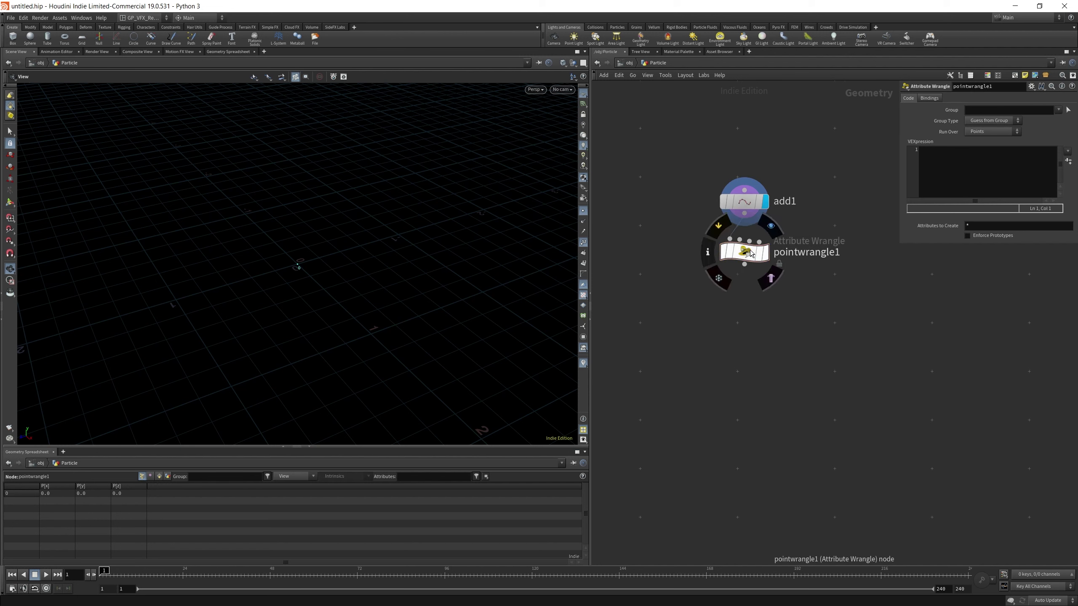
left_click(759, 269)
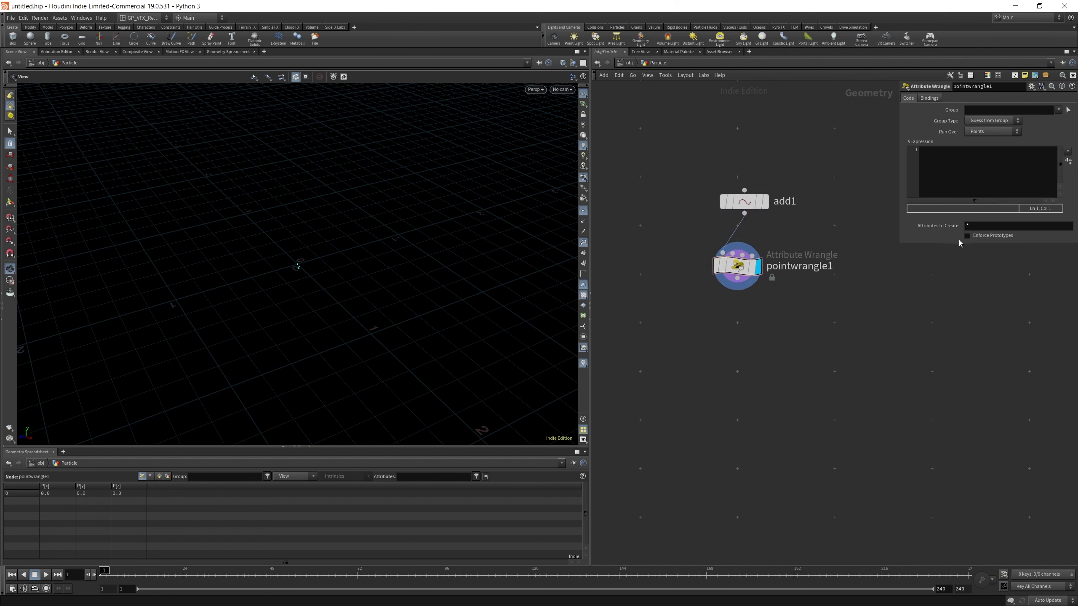
left_click_drag(960, 244, 912, 452)
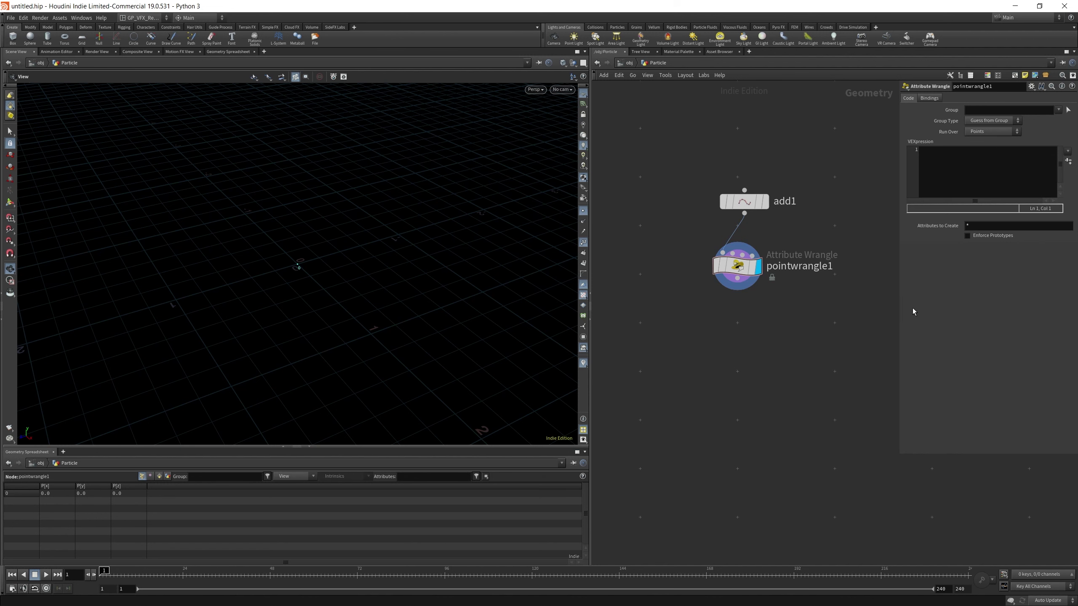
left_click_drag(900, 310, 826, 293)
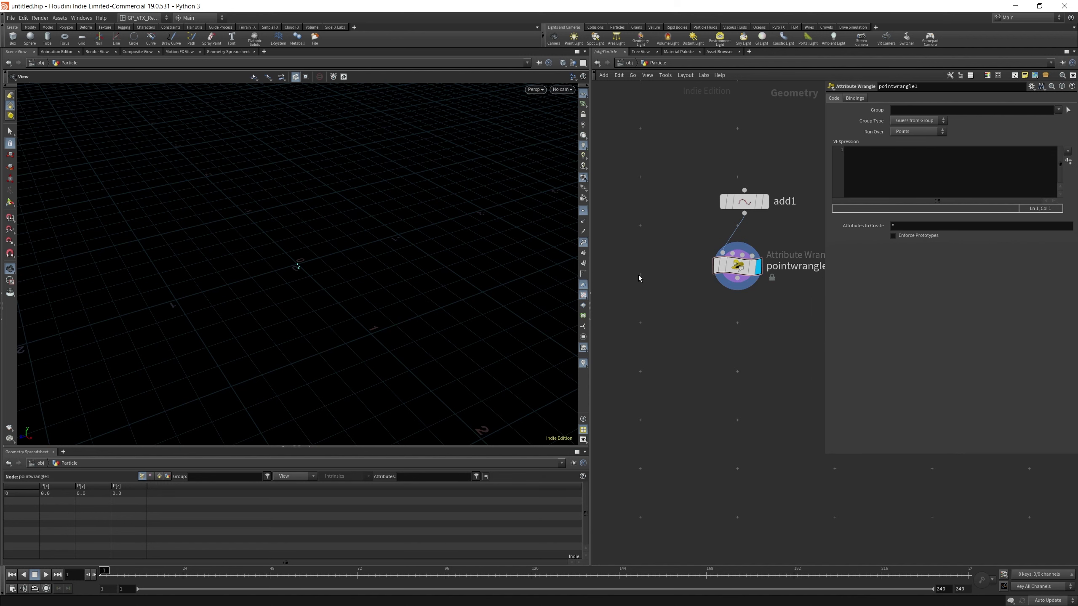
left_click_drag(590, 263, 397, 264)
key("l")
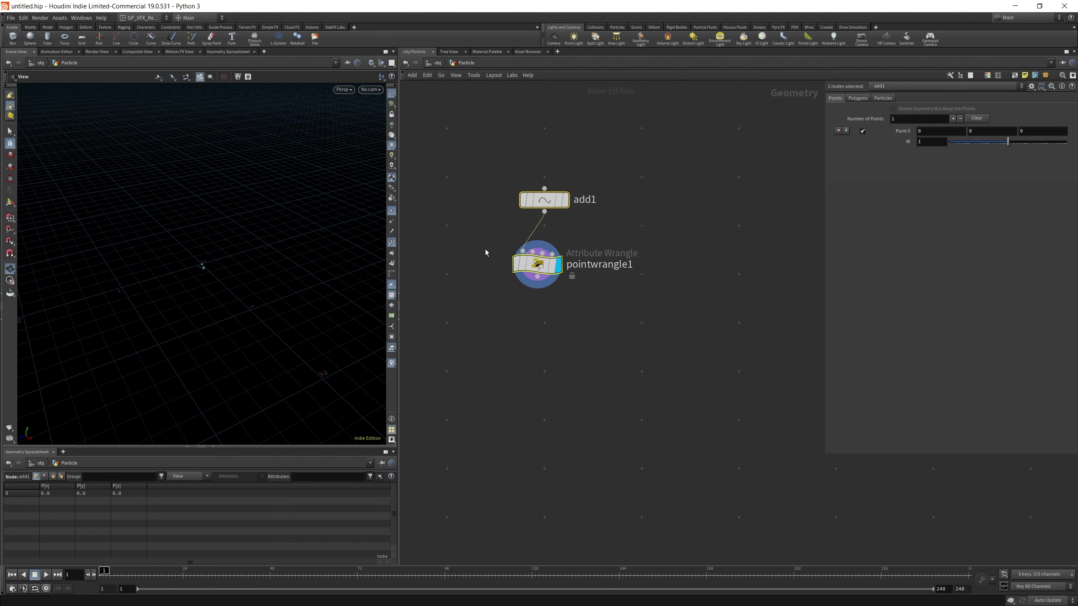
left_click(861, 170)
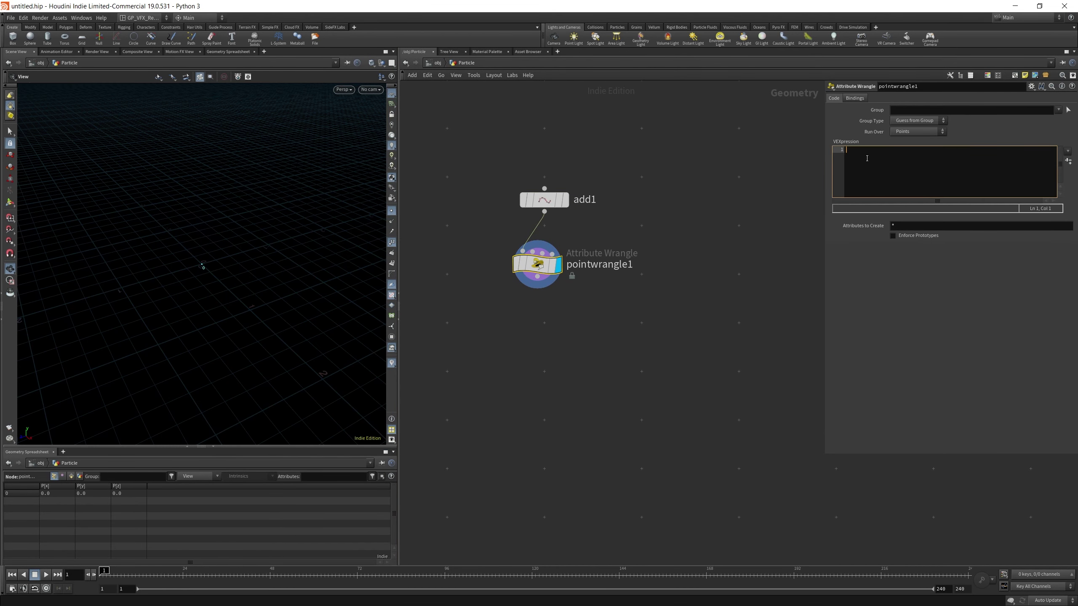
type("v@P.")
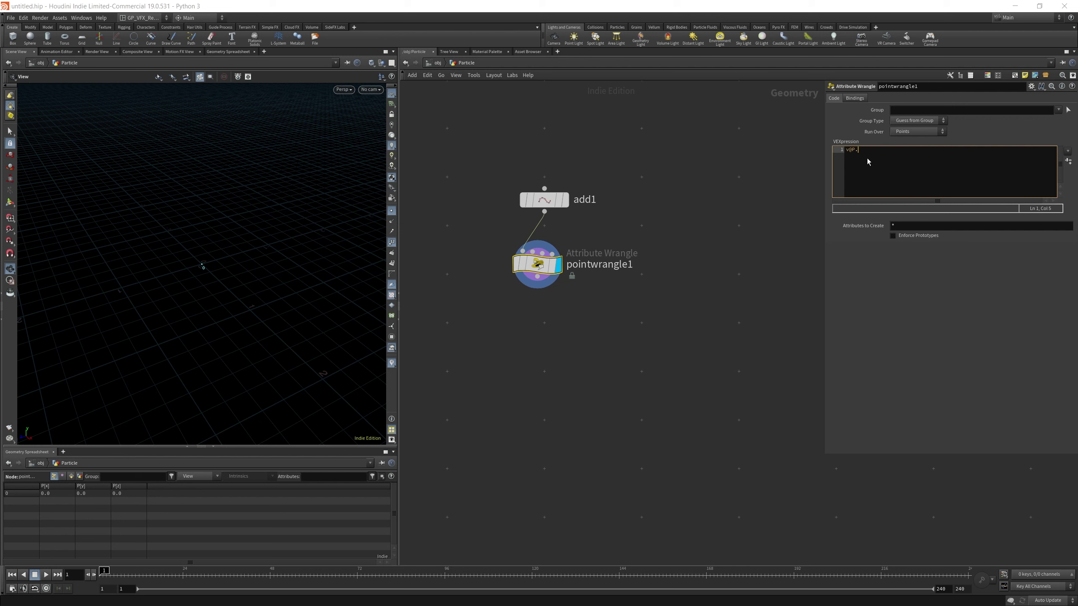
type("x += 1;")
mouse_move(208, 270)
left_mouse_down()
mouse_move(303, 303)
mouse_move(197, 255)
left_mouse_up()
left_click(565, 200)
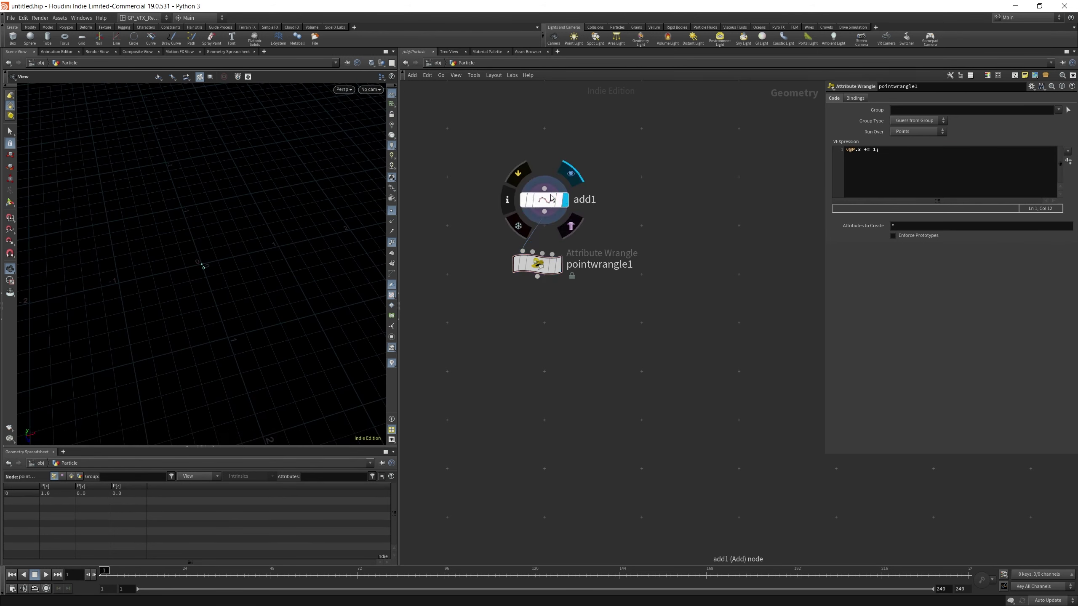
left_click(558, 270)
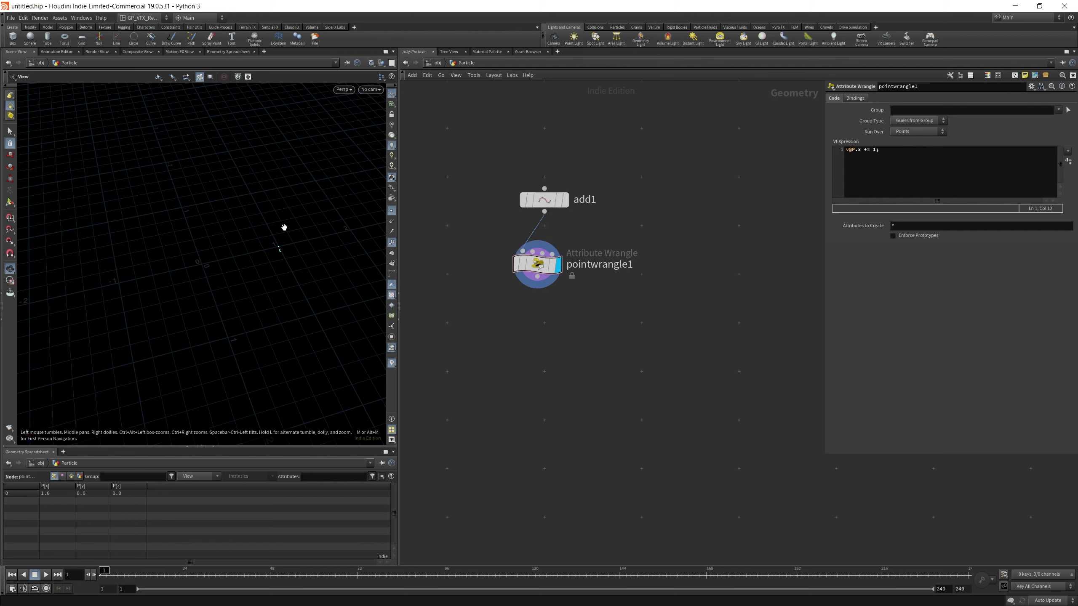
left_click(873, 150)
left_click_drag(127, 573, 191, 562)
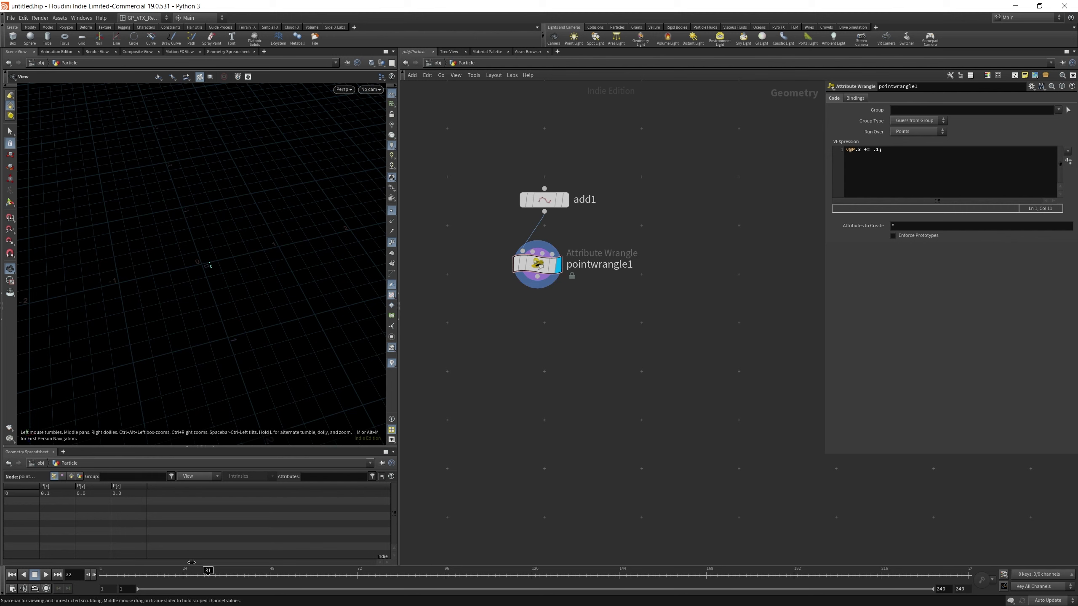
key("ctrl+Up")
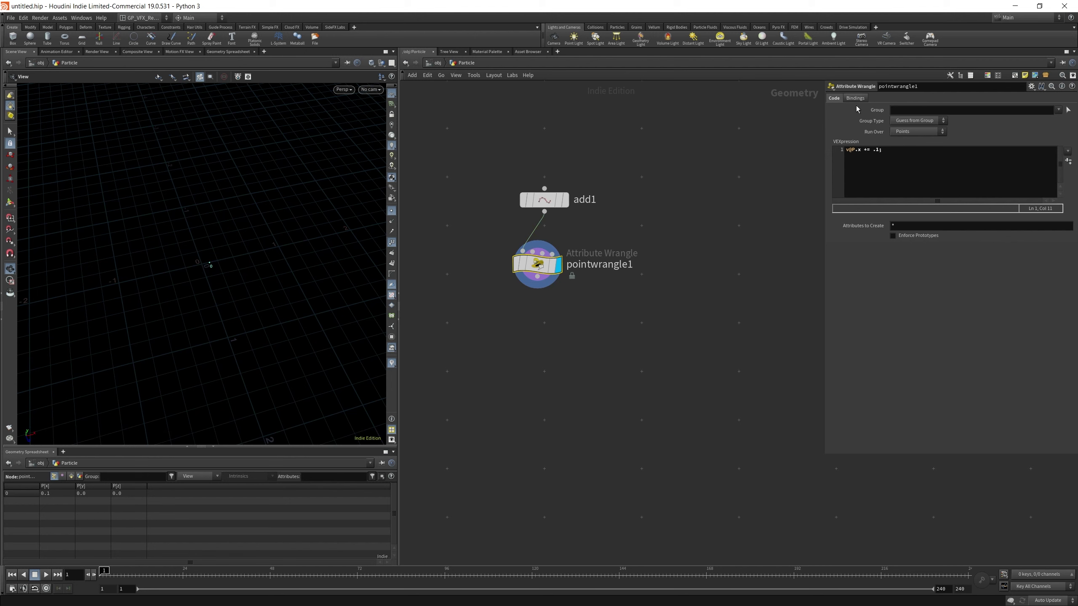
left_click(873, 150)
type(".")
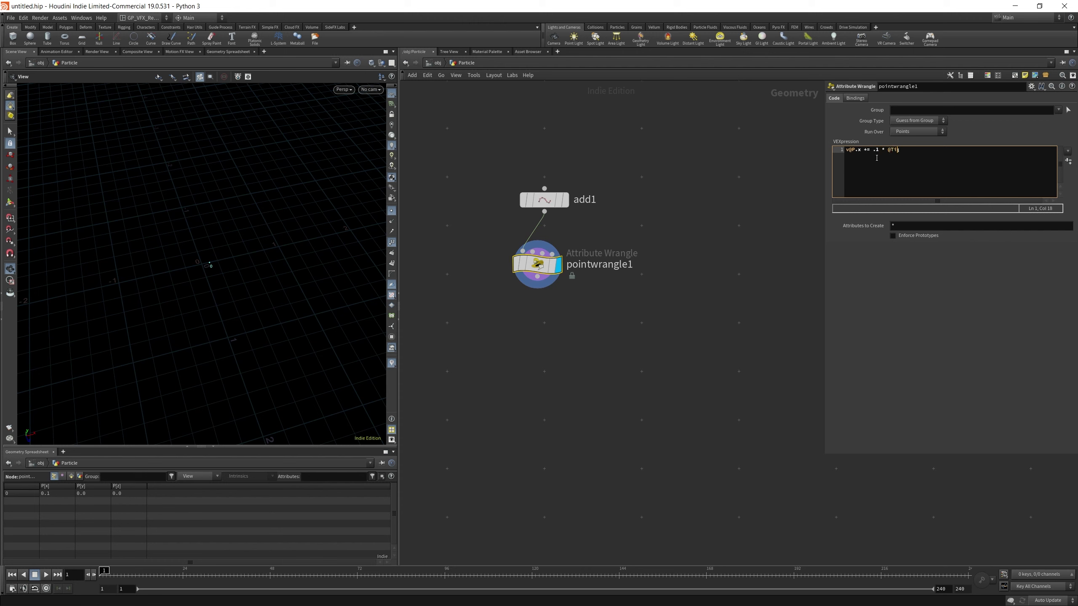
type(";")
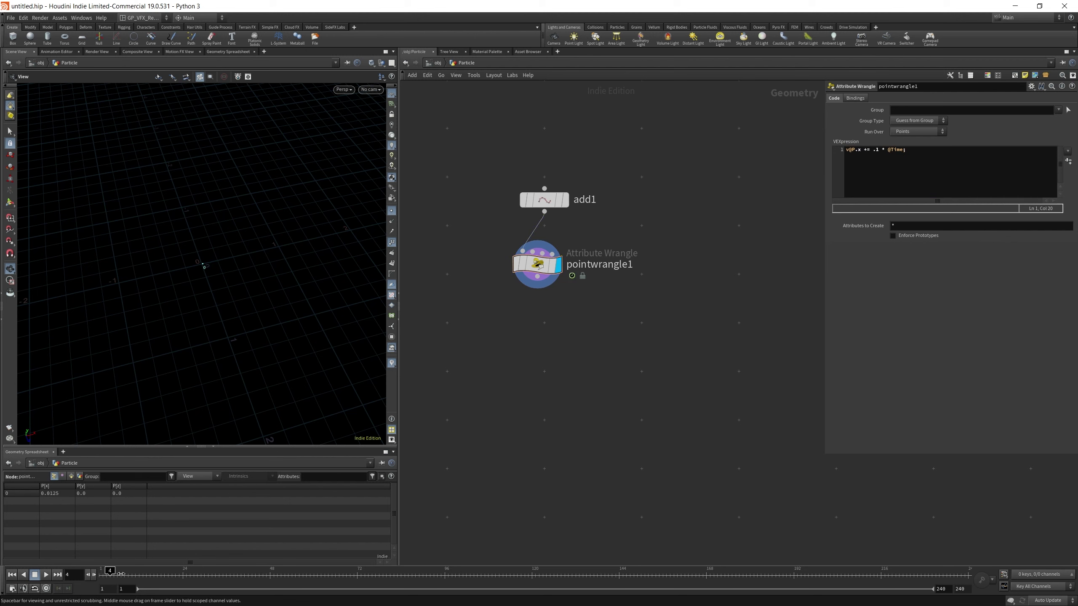
left_click_drag(127, 576, 80, 529)
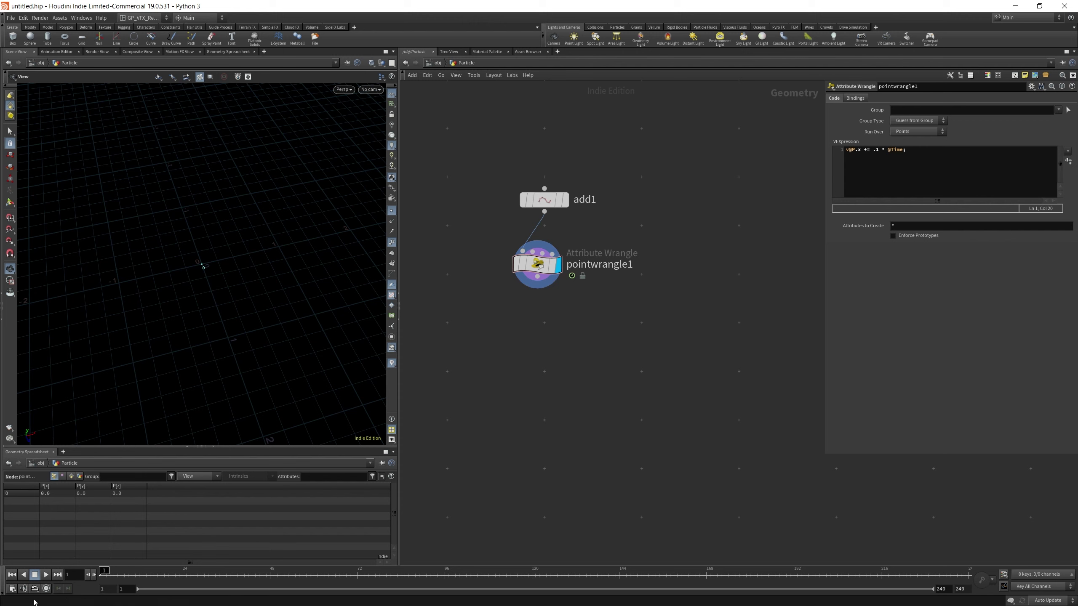
left_click(13, 589)
left_click_drag(63, 426, 268, 312)
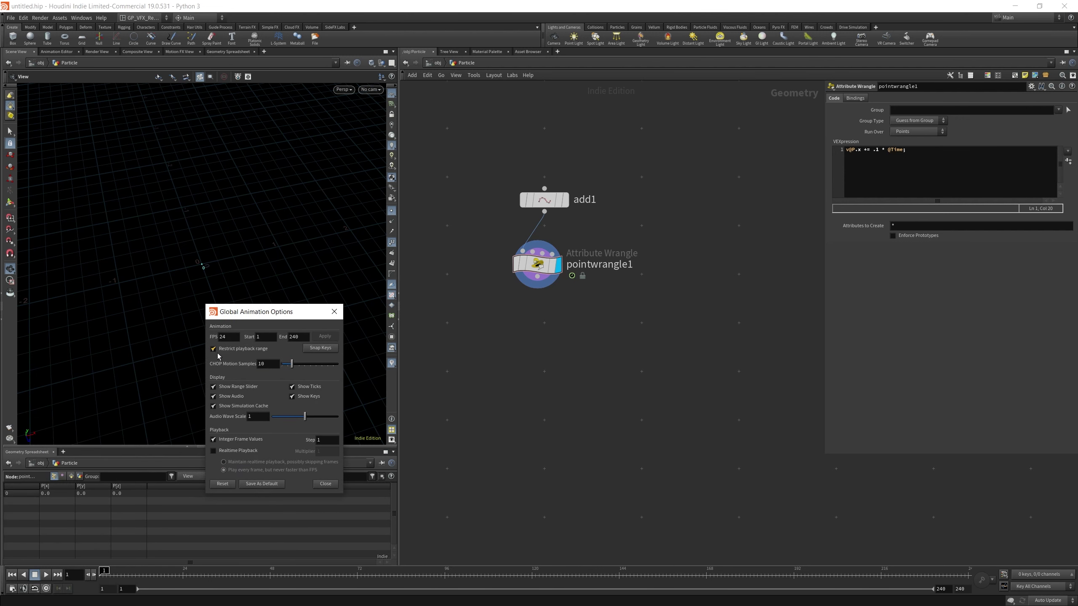
left_click(335, 311)
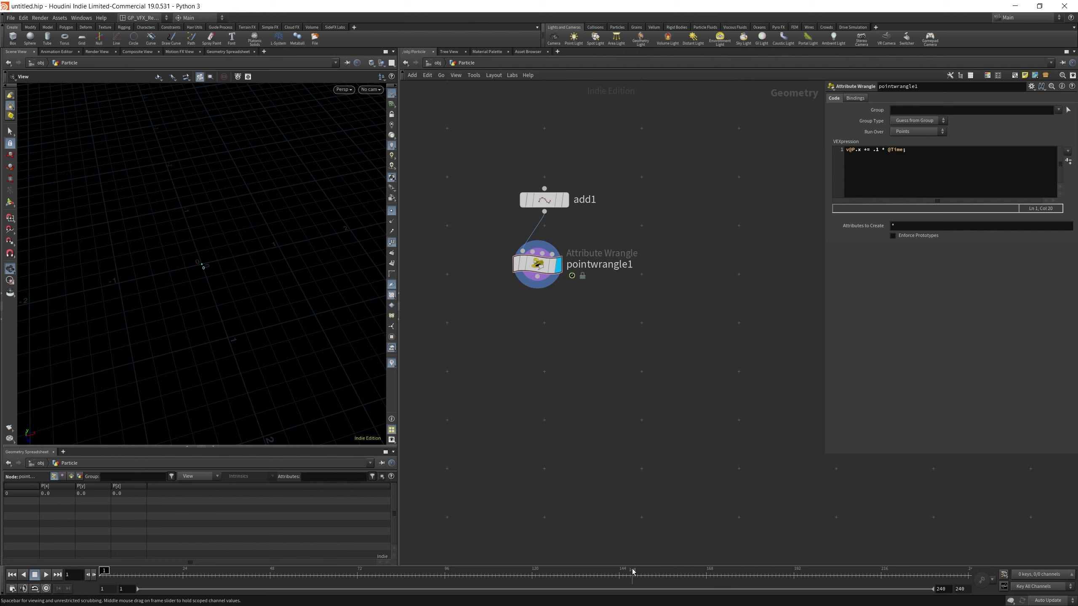
left_click_drag(488, 571, 996, 492)
mouse_move(106, 574)
left_mouse_down()
mouse_move(345, 577)
mouse_move(95, 570)
mouse_move(321, 581)
mouse_move(1055, 571)
mouse_move(104, 575)
left_mouse_up()
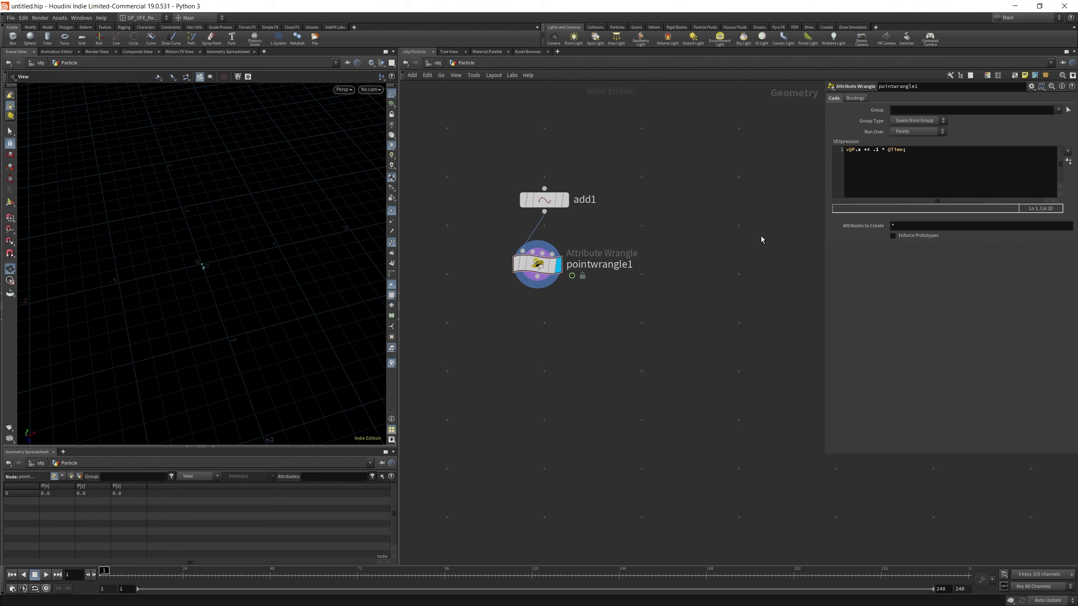
left_click_drag(104, 575, 460, 548)
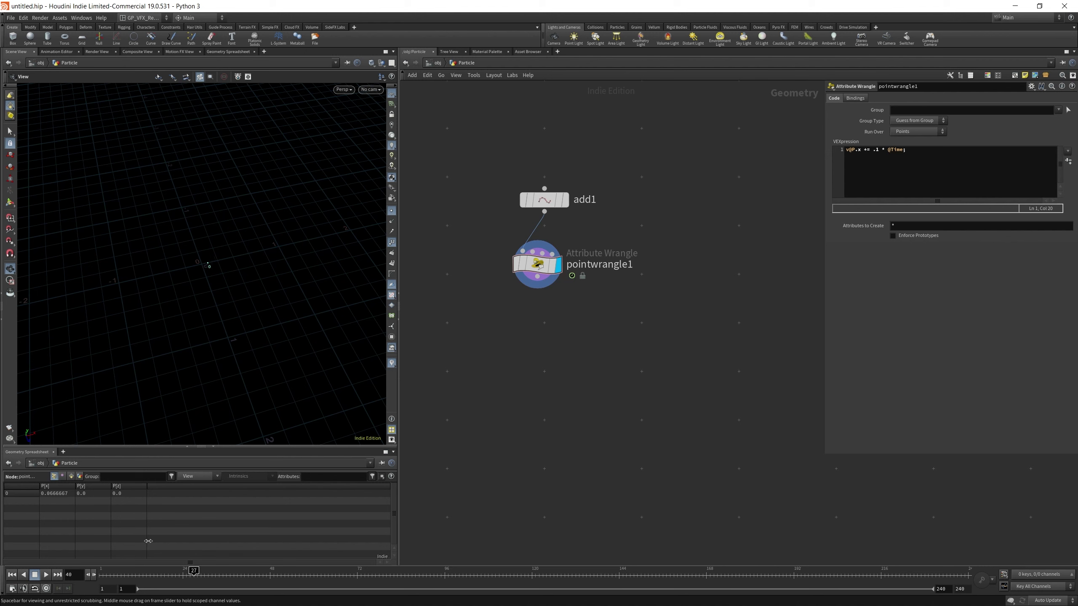
mouse_move(154, 556)
left_mouse_down()
mouse_move(164, 575)
mouse_move(923, 580)
mouse_move(104, 576)
left_mouse_up()
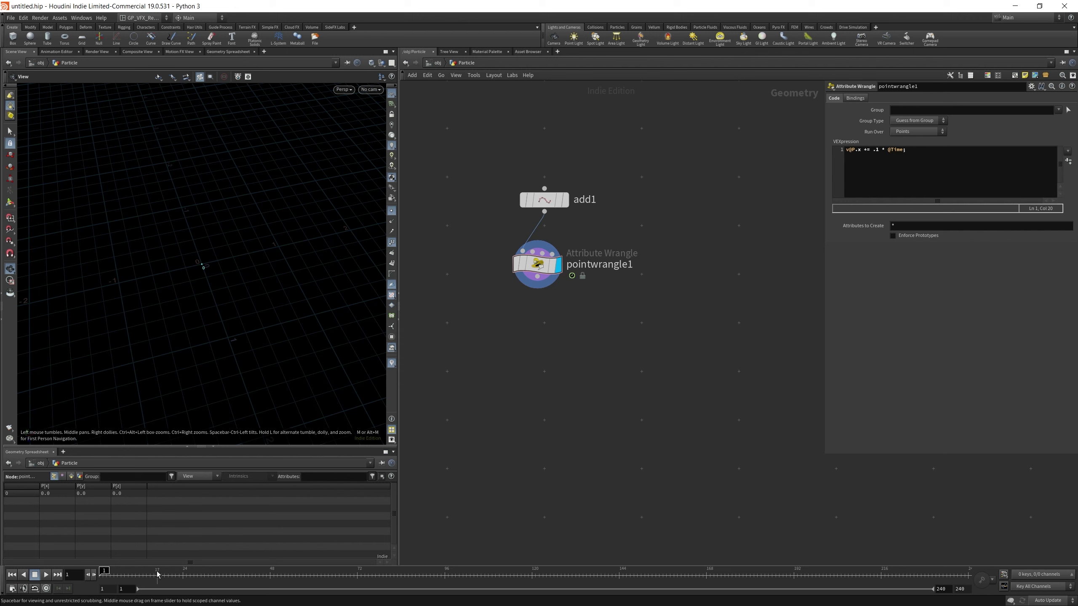
mouse_move(156, 573)
left_mouse_down()
mouse_move(419, 576)
mouse_move(73, 569)
left_mouse_up()
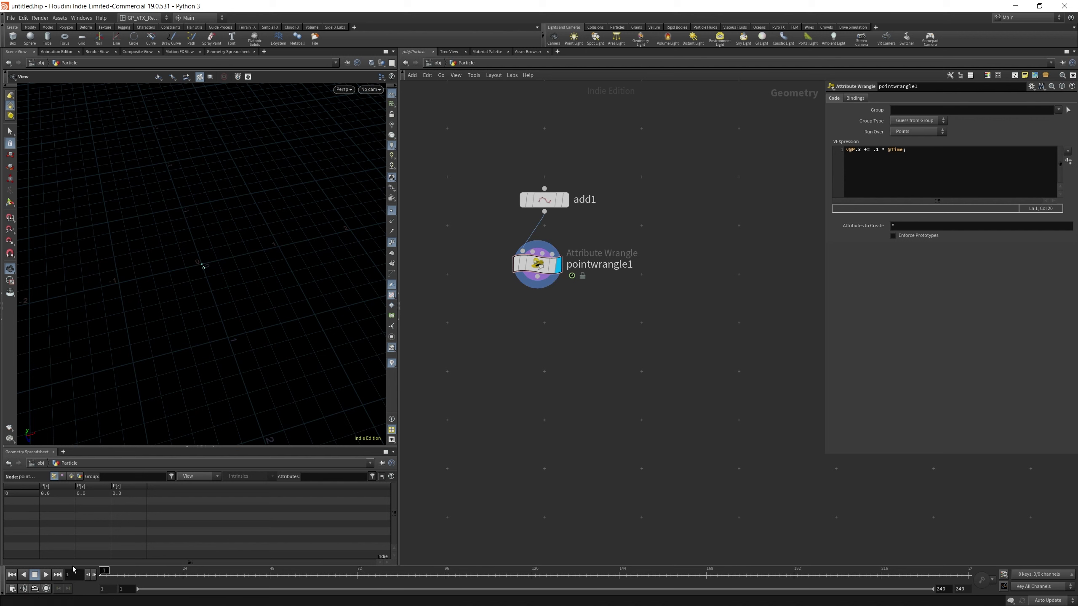
- Replace the wrangle code with v@v = {.1, 0, 0};
left_click(893, 163)
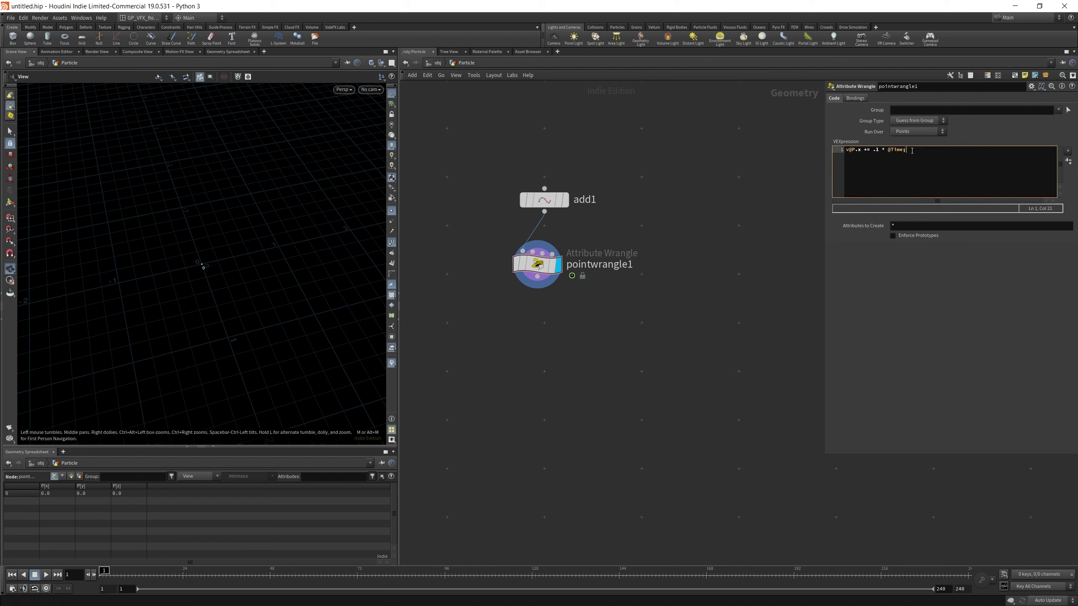
key("ctrl+a")
key("BackSpace")
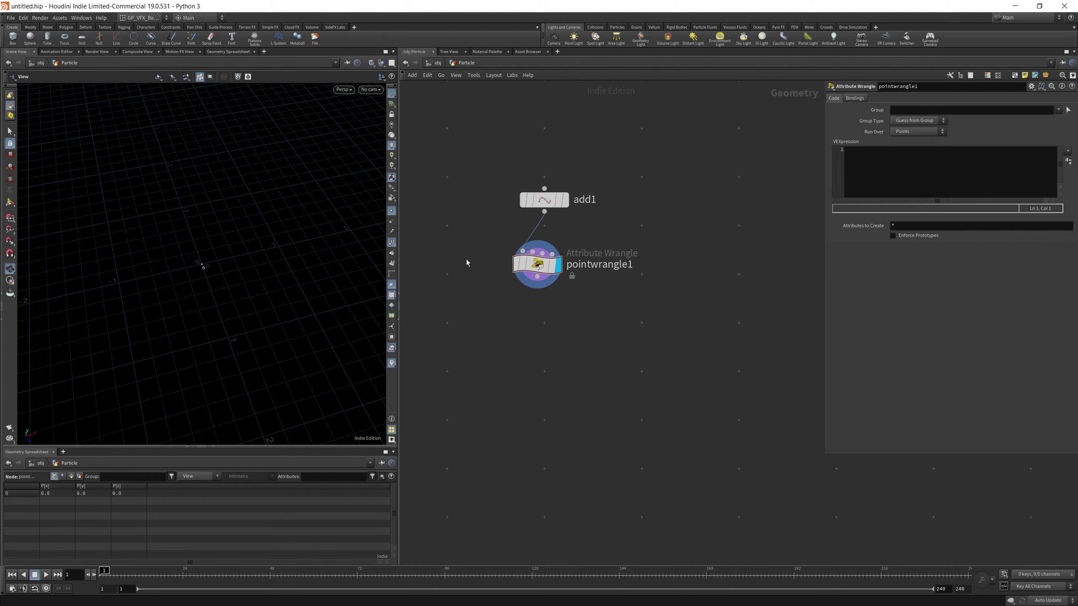
left_click(536, 264)
left_click(869, 154)
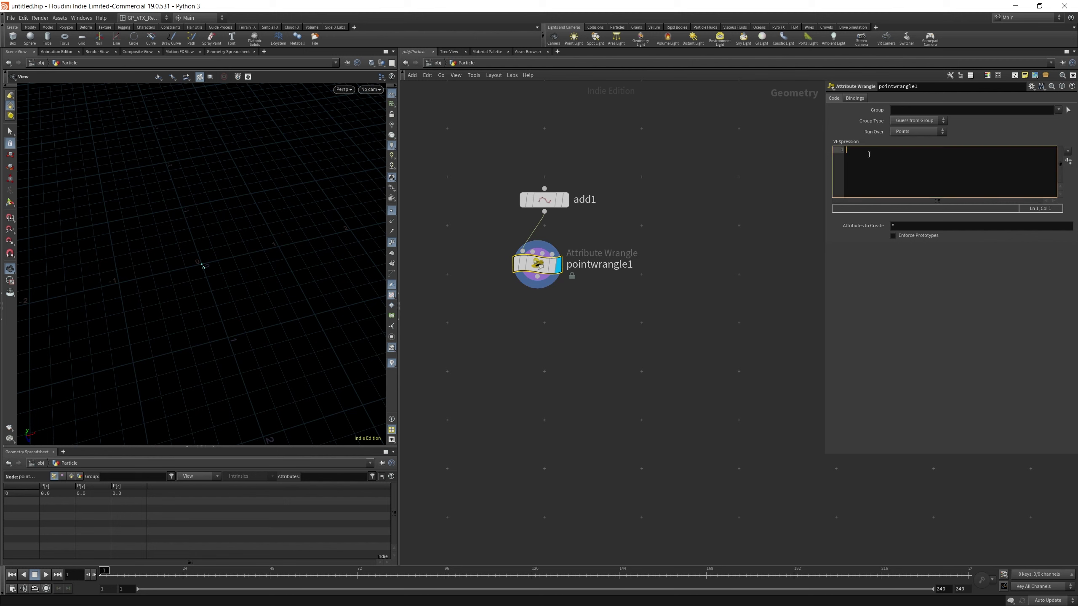
type("v@v = {")
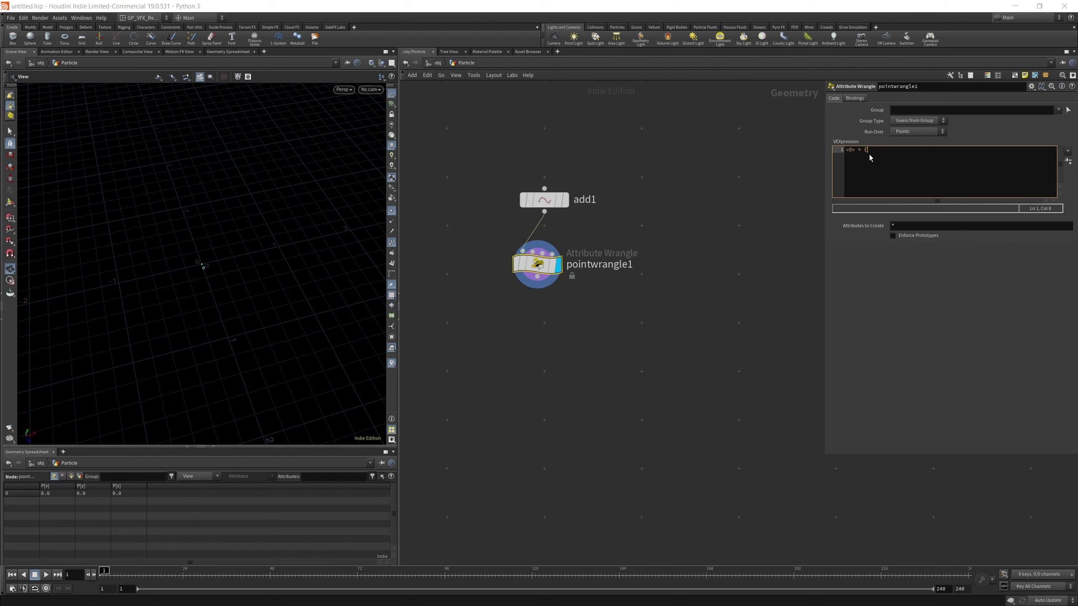
type("1, 0, 0};")
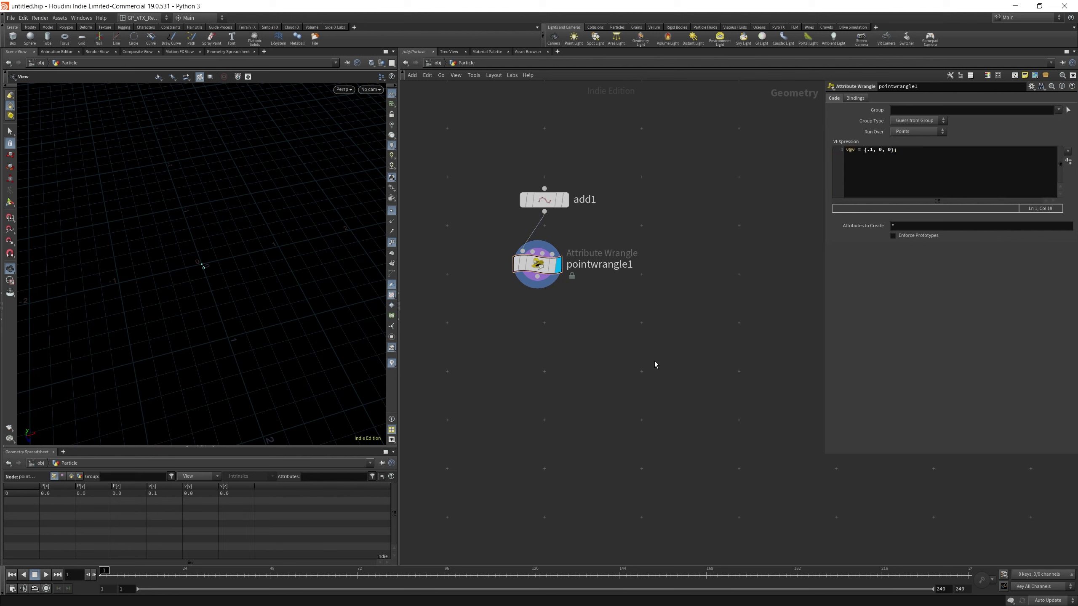
left_click(917, 151)
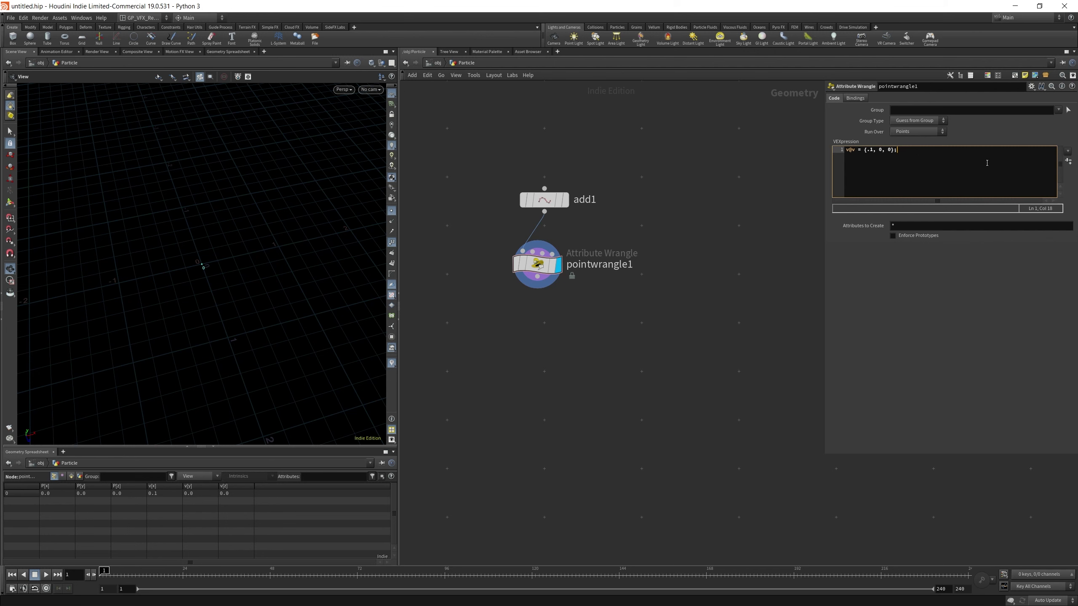
- Add solver1 wired below pointwrangle1
key("Tab")
type("solve")
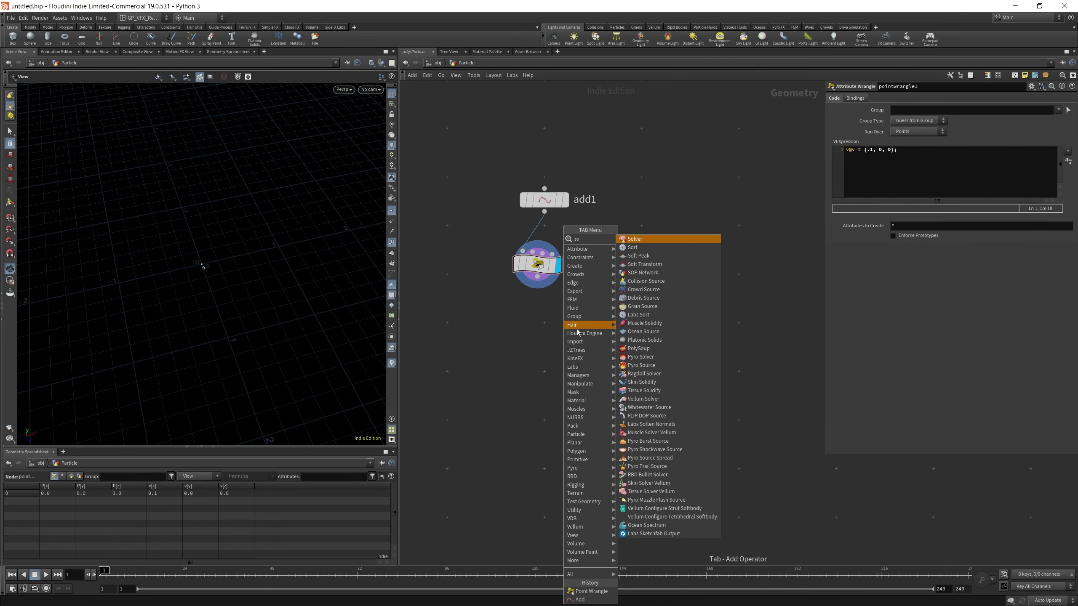
left_click(635, 239)
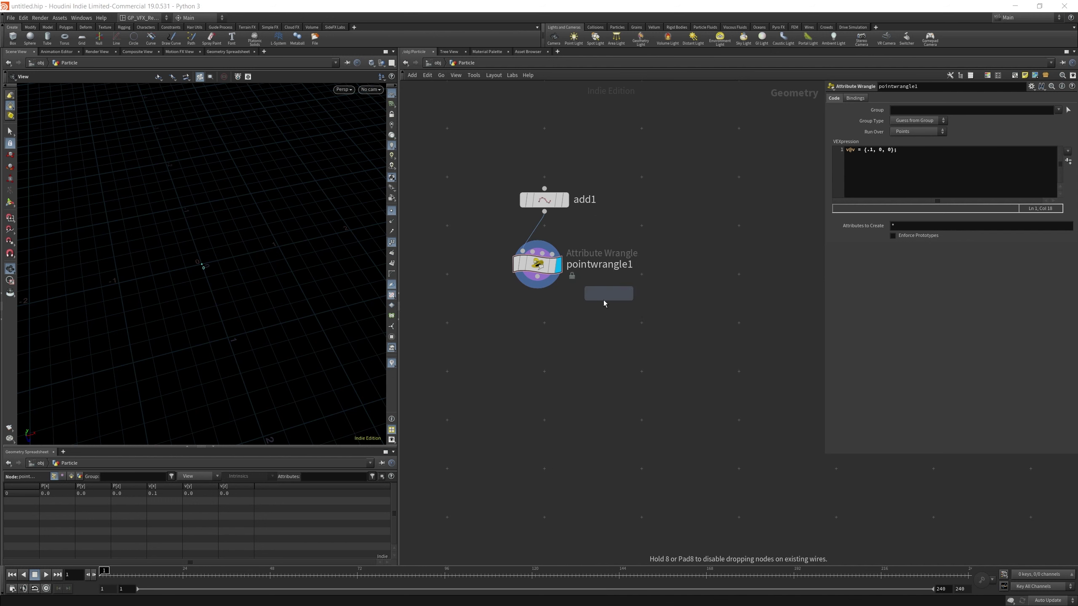
left_click(536, 343)
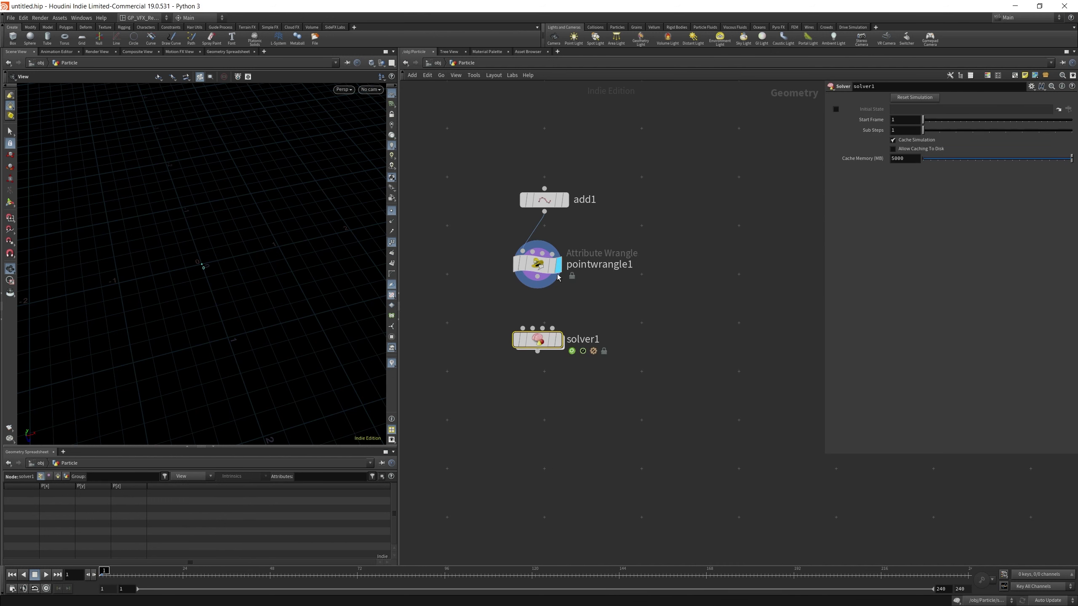
- Inside solver1, lay out Input_2, Input_3 and Input_4, colour them black and move them up
double_click(552, 342)
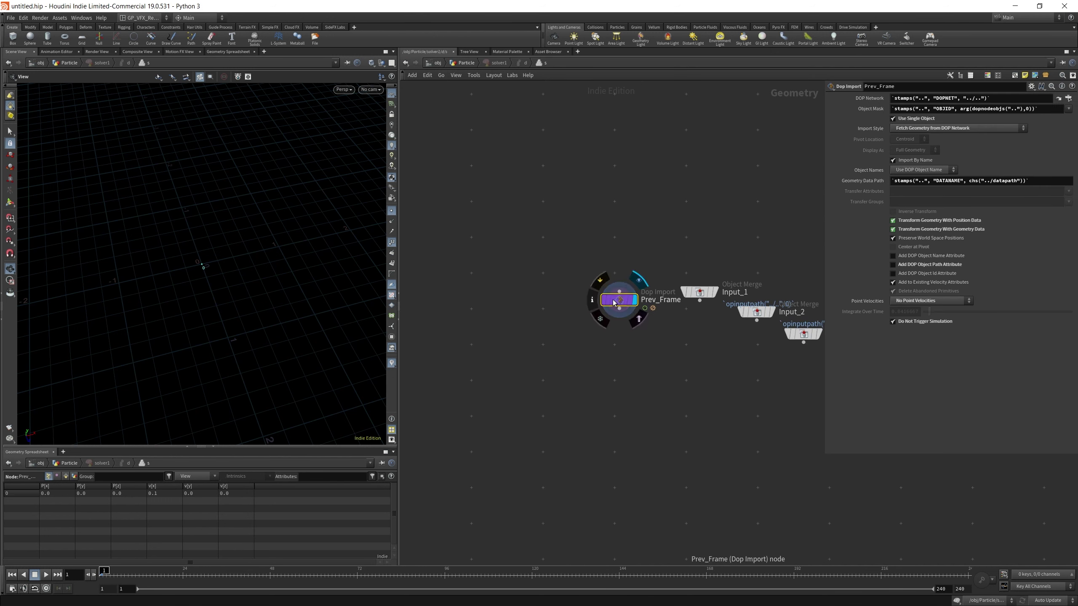
left_click_drag(699, 291, 623, 243)
left_click_drag(756, 311, 763, 170)
scroll(739, 261, "down", 5)
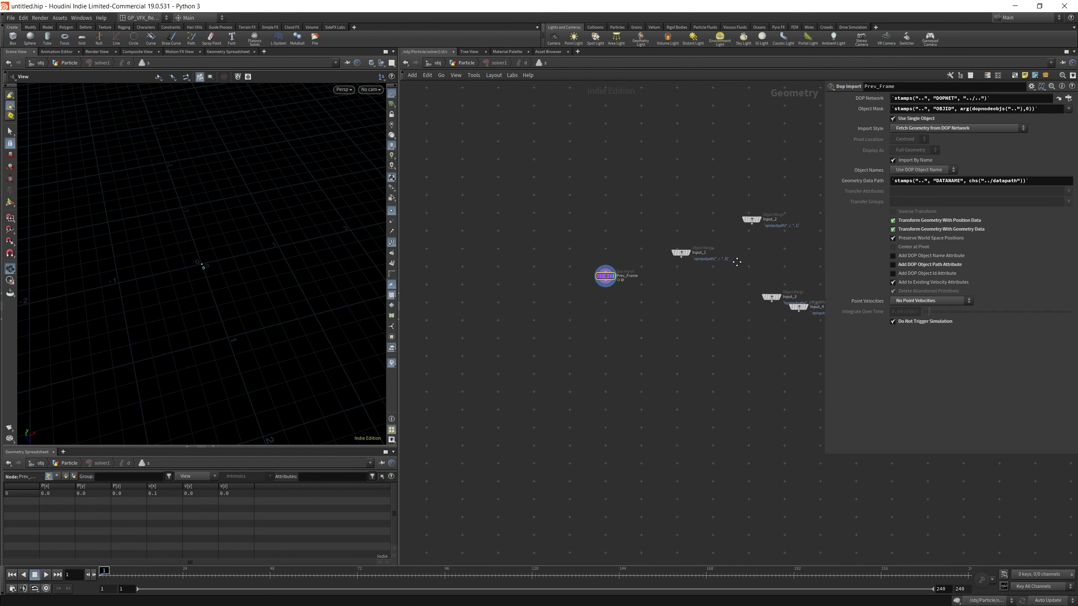
middle_click_drag(755, 292, 623, 330)
left_click_drag(619, 209, 704, 362)
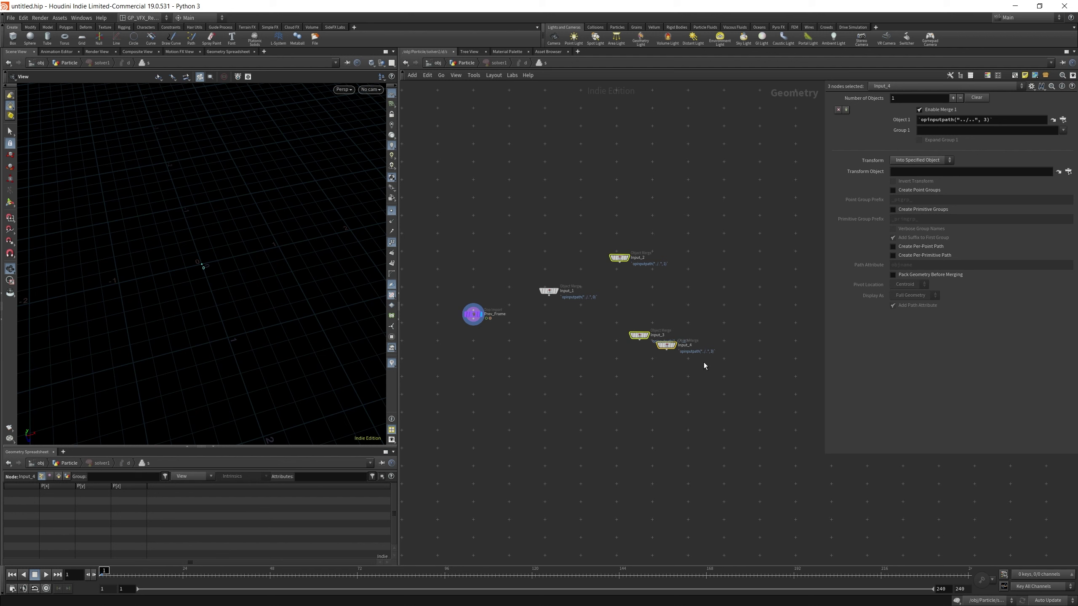
key("l")
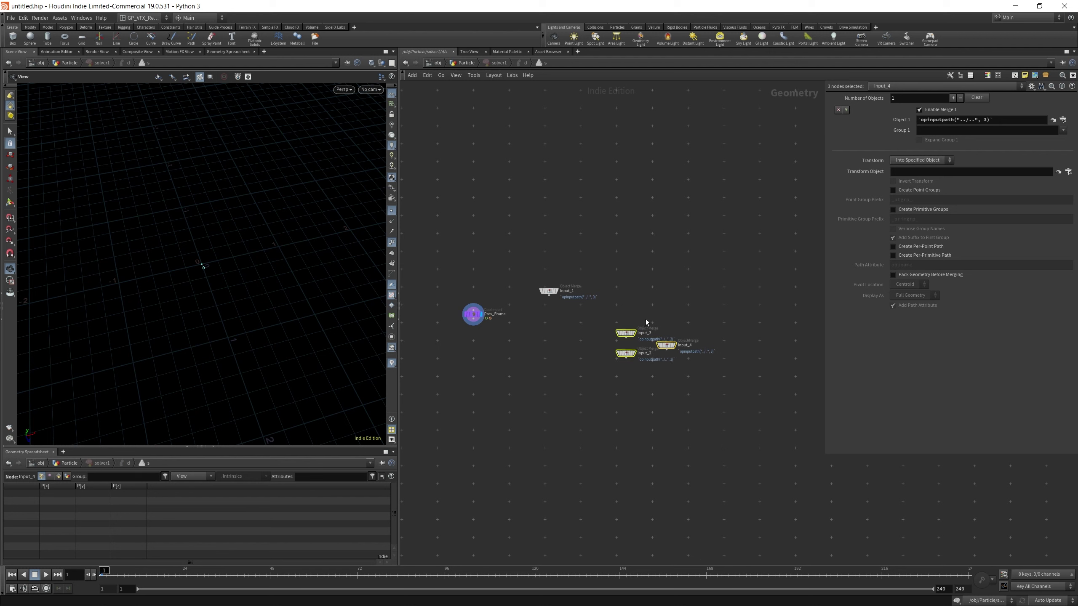
key("c")
left_click(1020, 560)
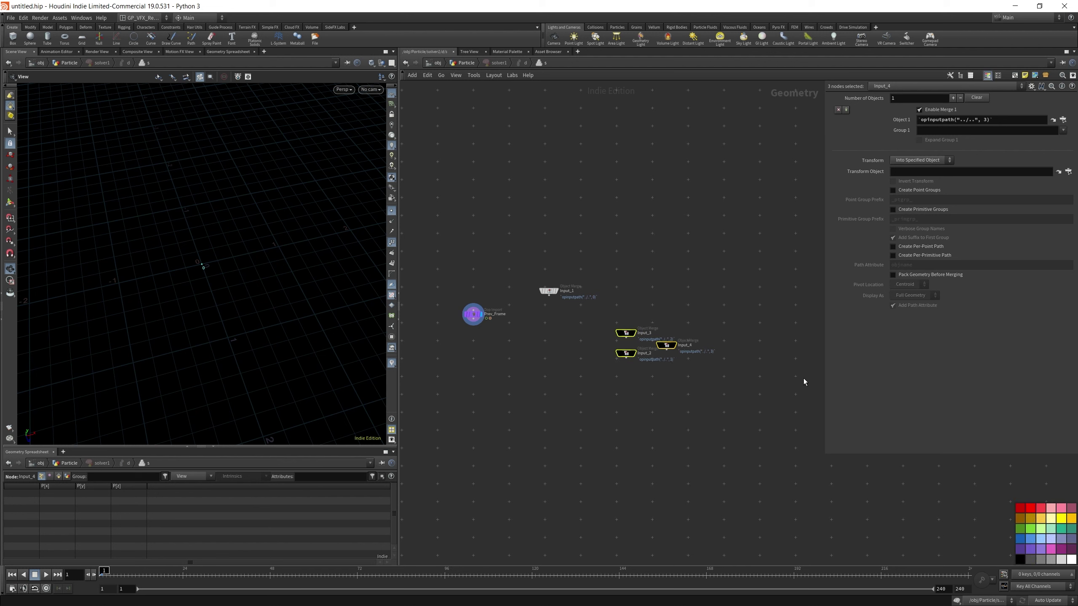
left_click(636, 312)
left_click_drag(606, 314, 721, 369)
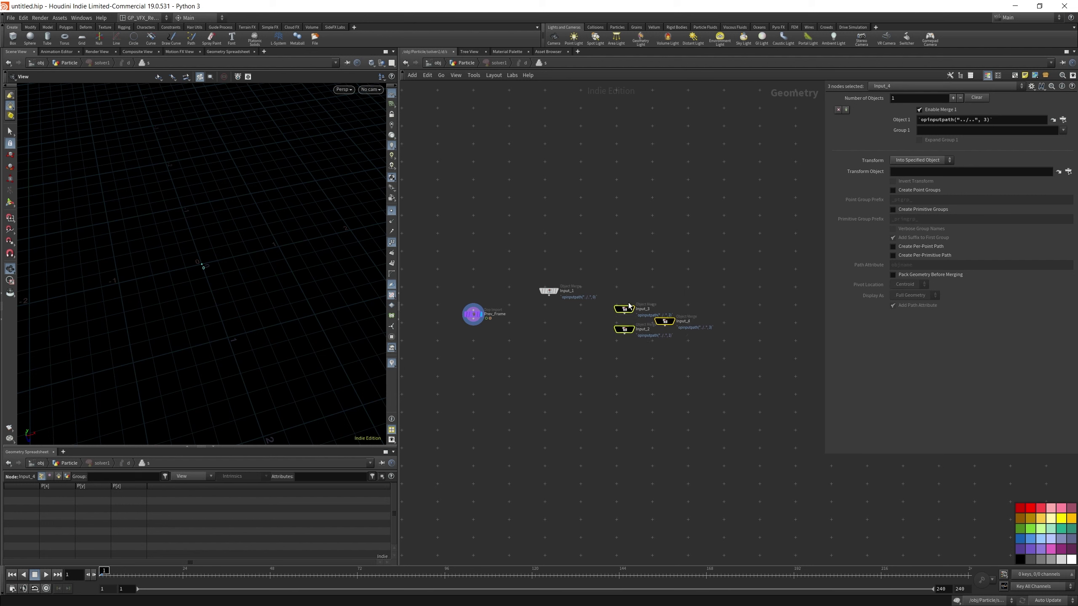
left_click_drag(628, 332, 644, 200)
- Rename Input_1 to in_mesh and move Prev_Frame level with it
left_click(548, 291)
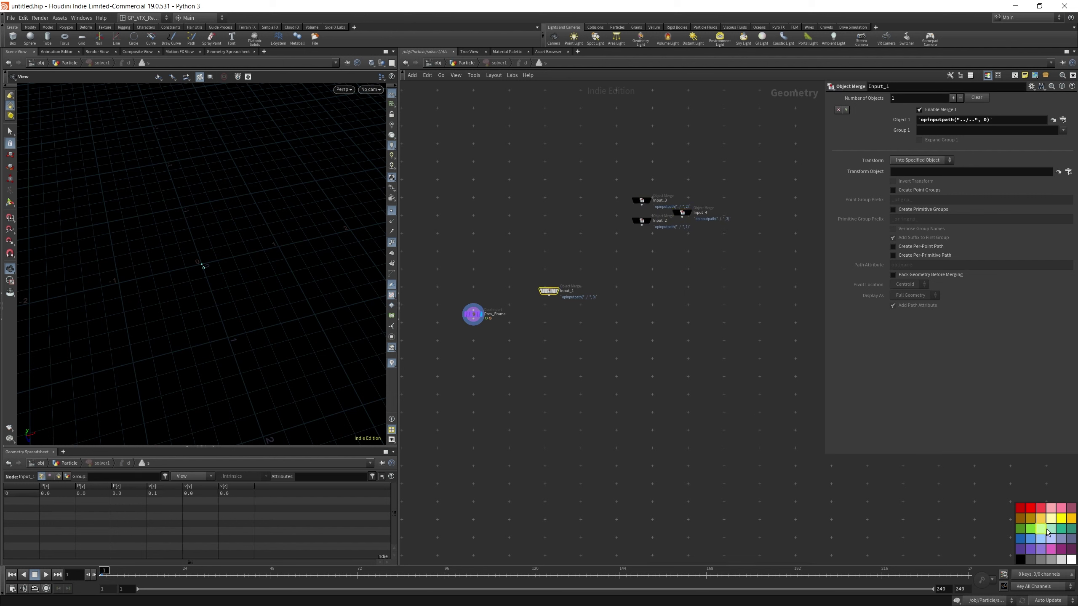
double_click(569, 290)
type("in_mesh")
key("Return")
left_click_drag(469, 312, 472, 297)
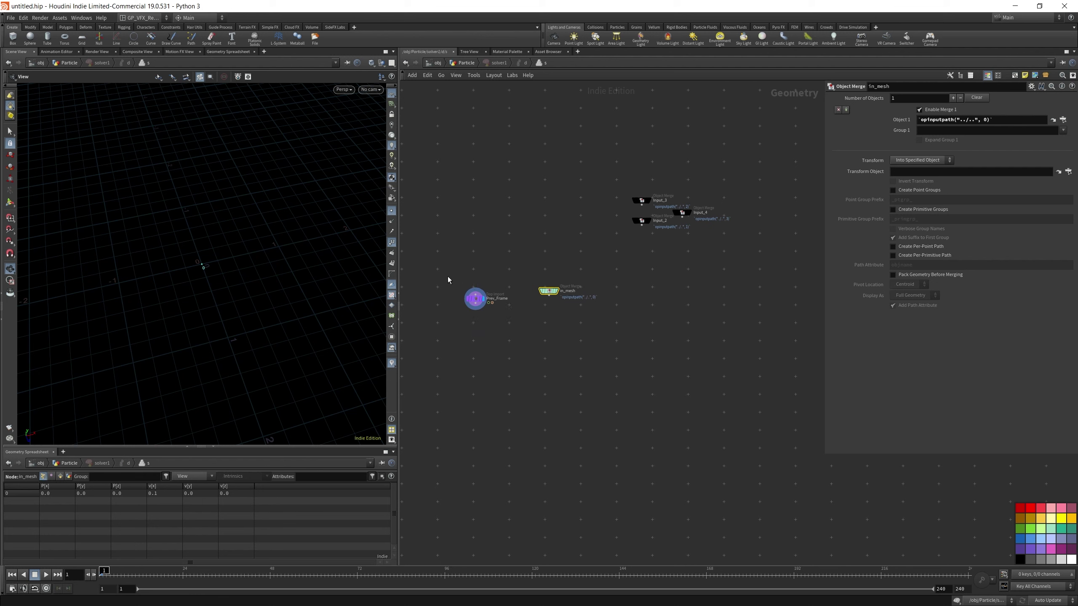
scroll(521, 336, "up", 4)
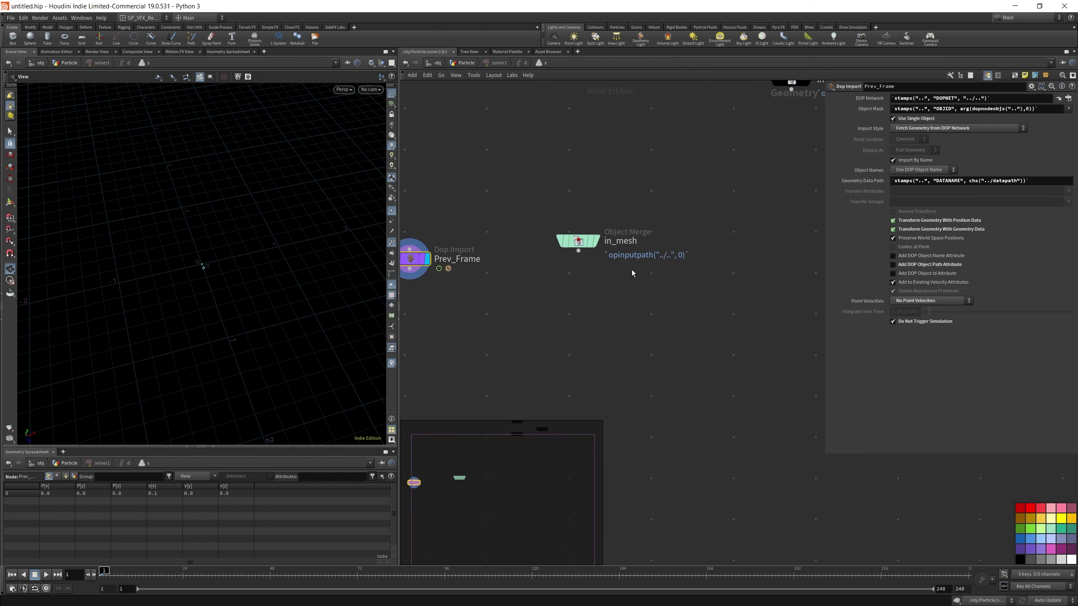
- Hide the network overview map and move Prev_Frame closer to in_mesh
key("o")
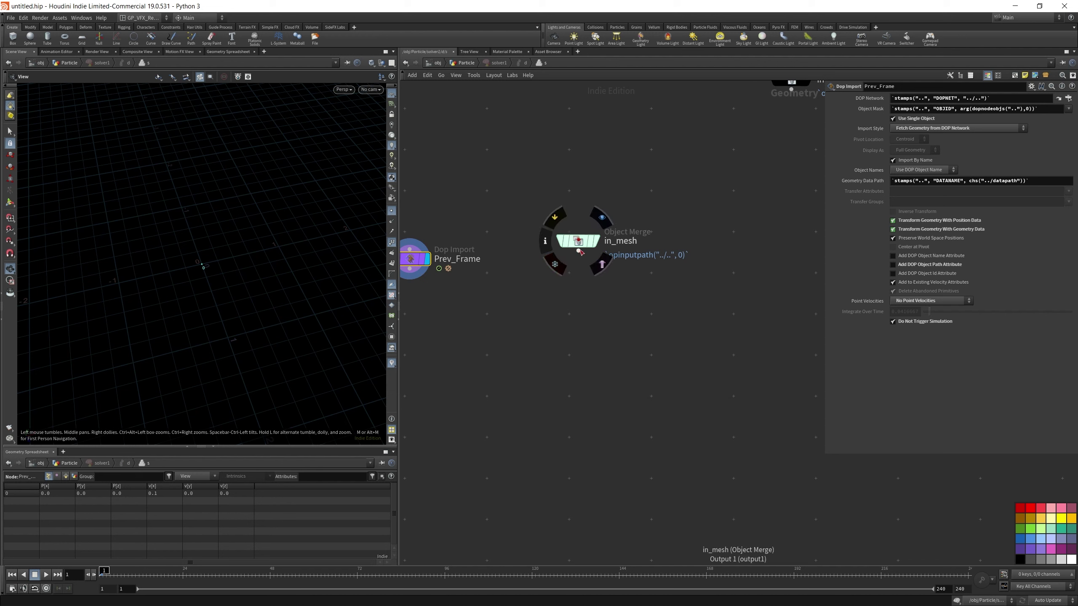
mouse_move(580, 251)
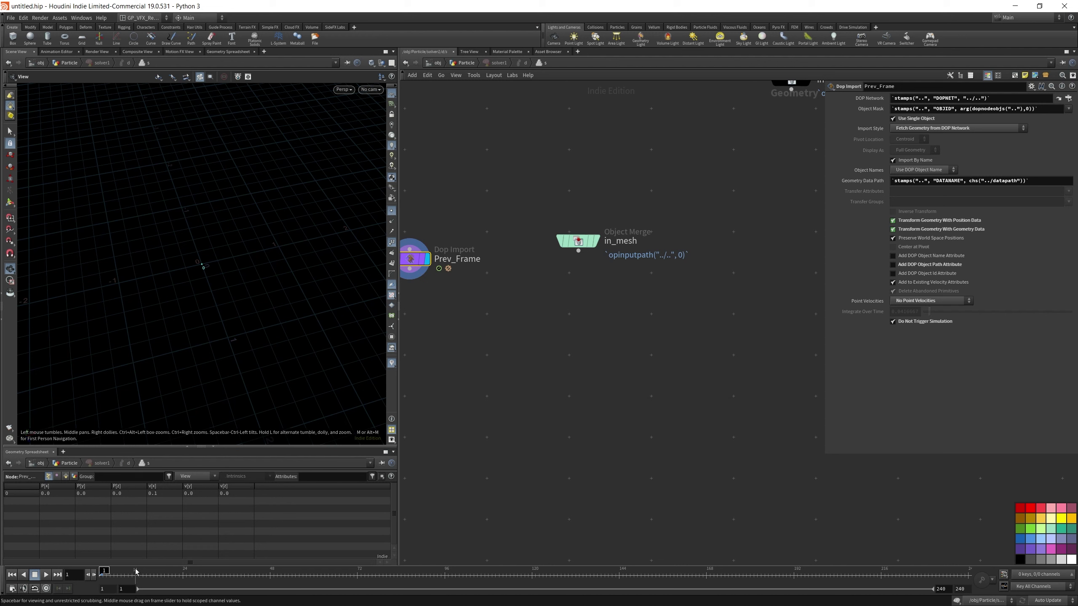
mouse_move(420, 260)
left_click_drag(420, 259, 457, 273)
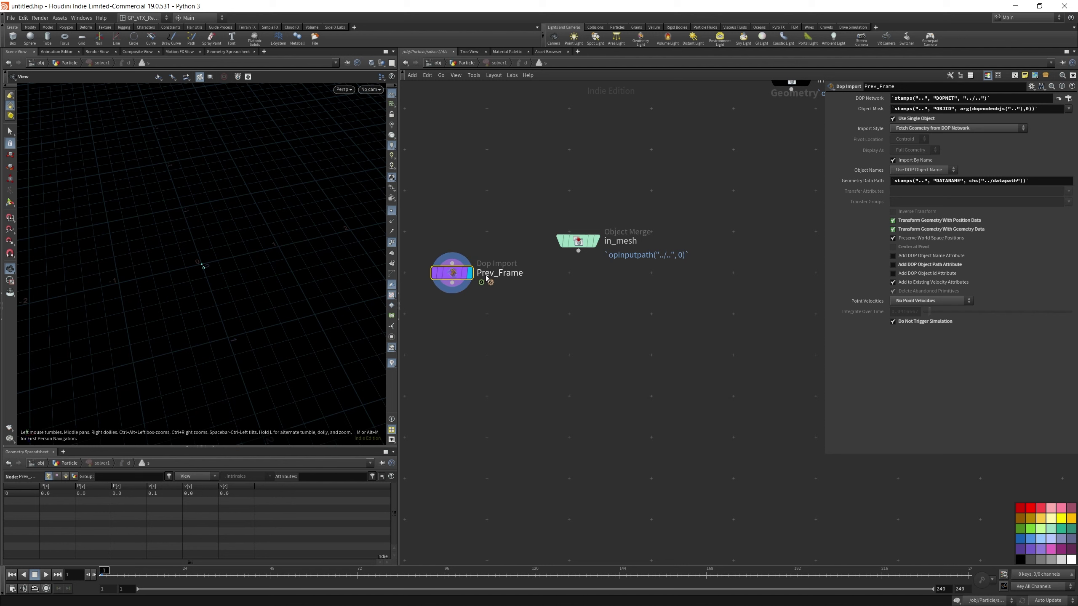
mouse_move(475, 276)
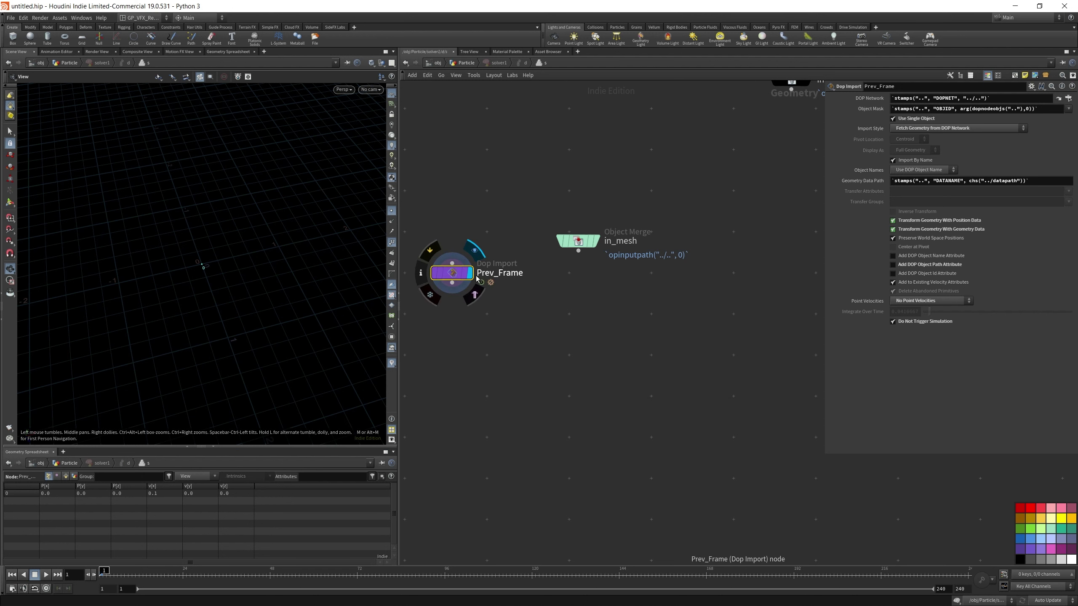
- Place switch1 below the inputs, wiring in both in_mesh and Prev_Frame
key("Tab")
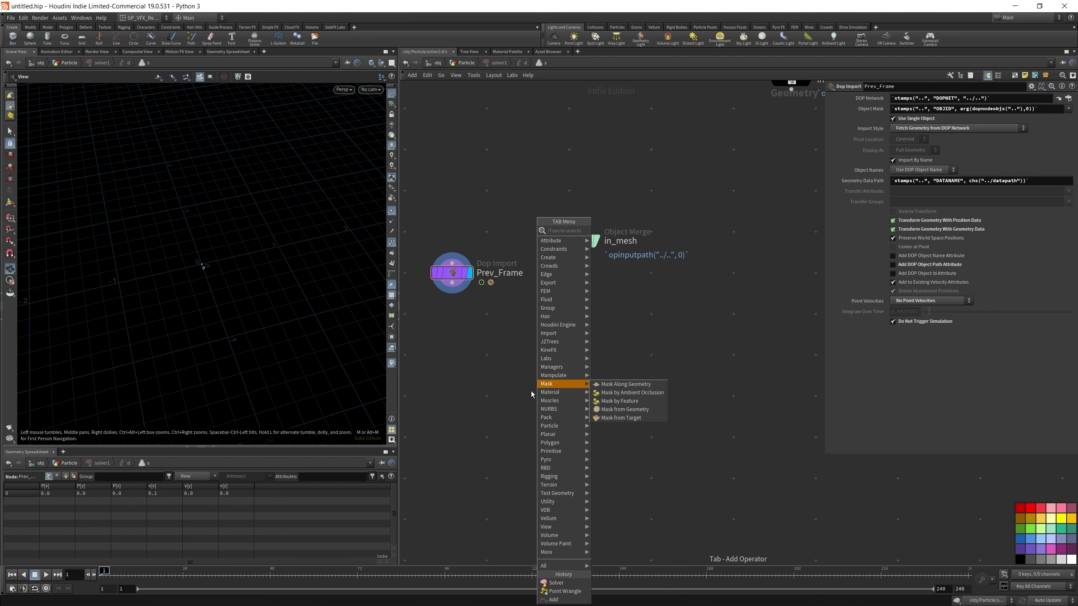
type("attribcopy")
key("Return")
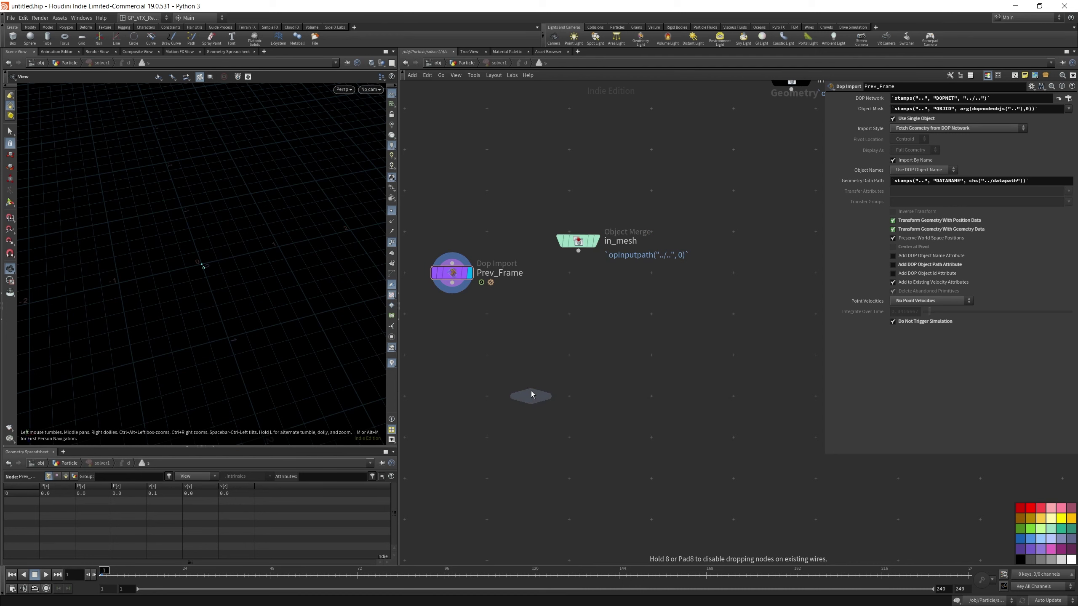
left_click(515, 382)
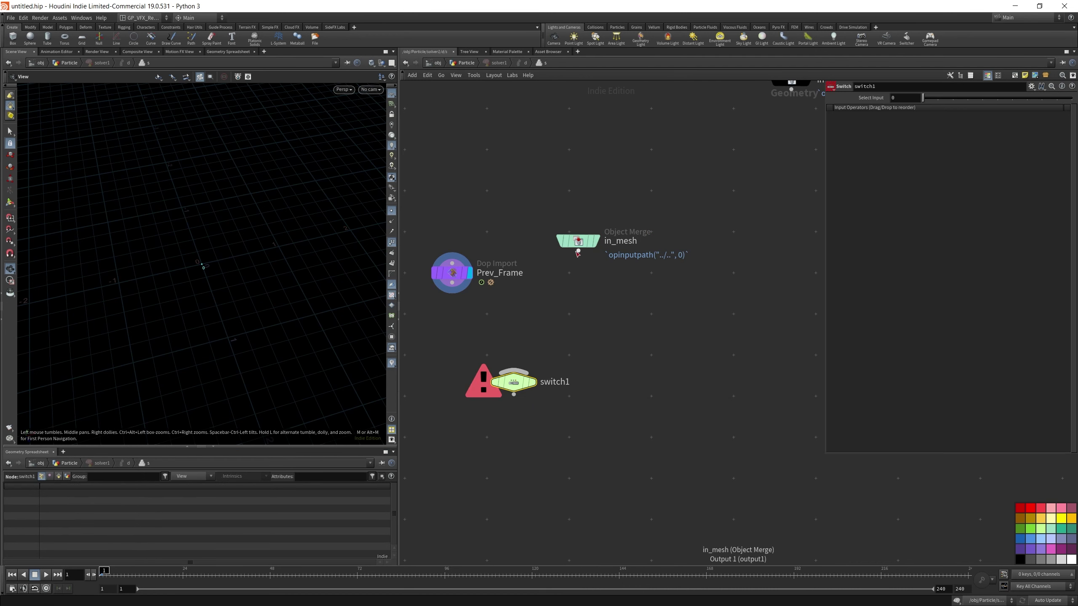
left_click_drag(578, 252, 631, 297)
left_click_drag(587, 241, 441, 280)
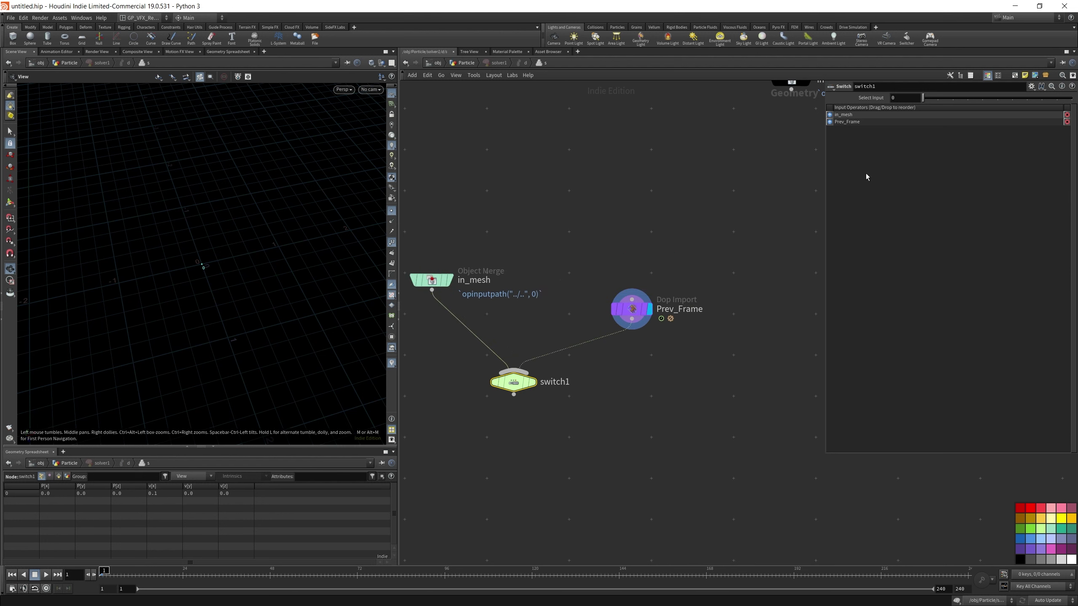
- Set switch1's Select Input to $F>$FSTART and check it at frame 14
left_click(905, 97)
type("$F>")
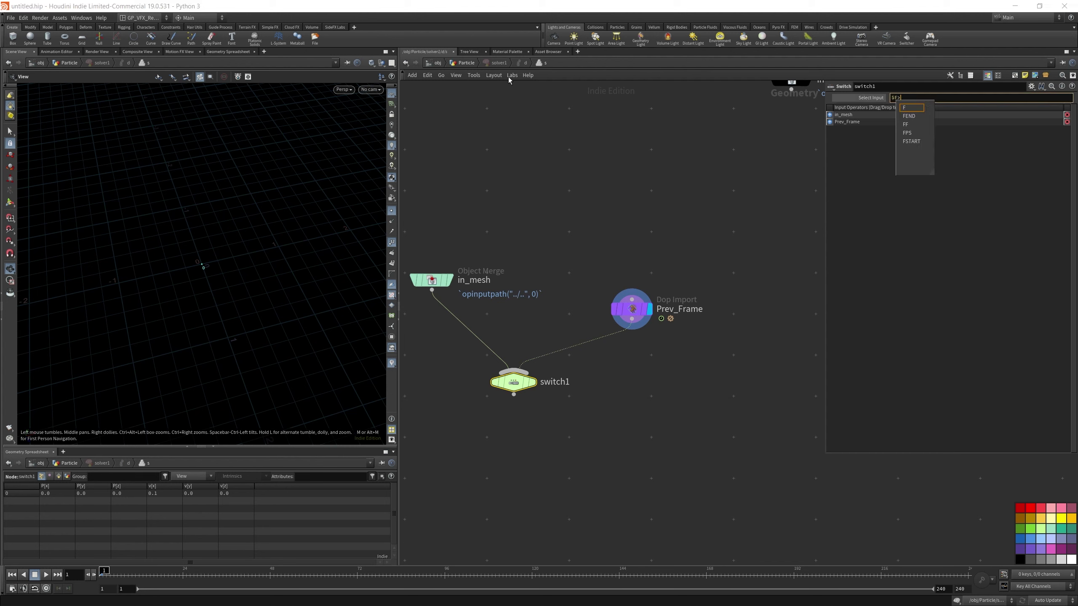
key("Escape")
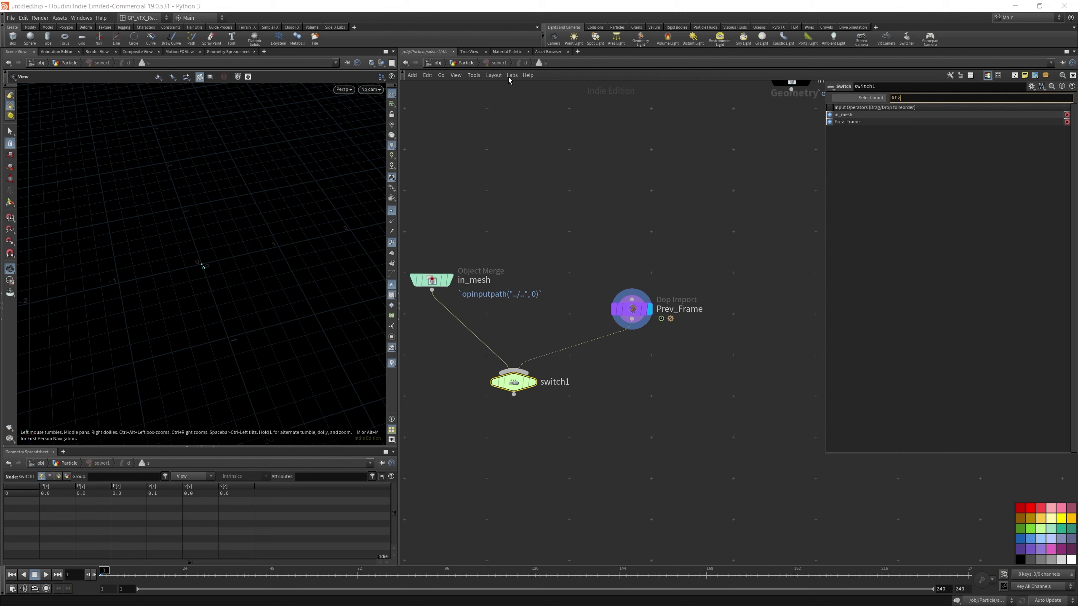
type(">$FSTART")
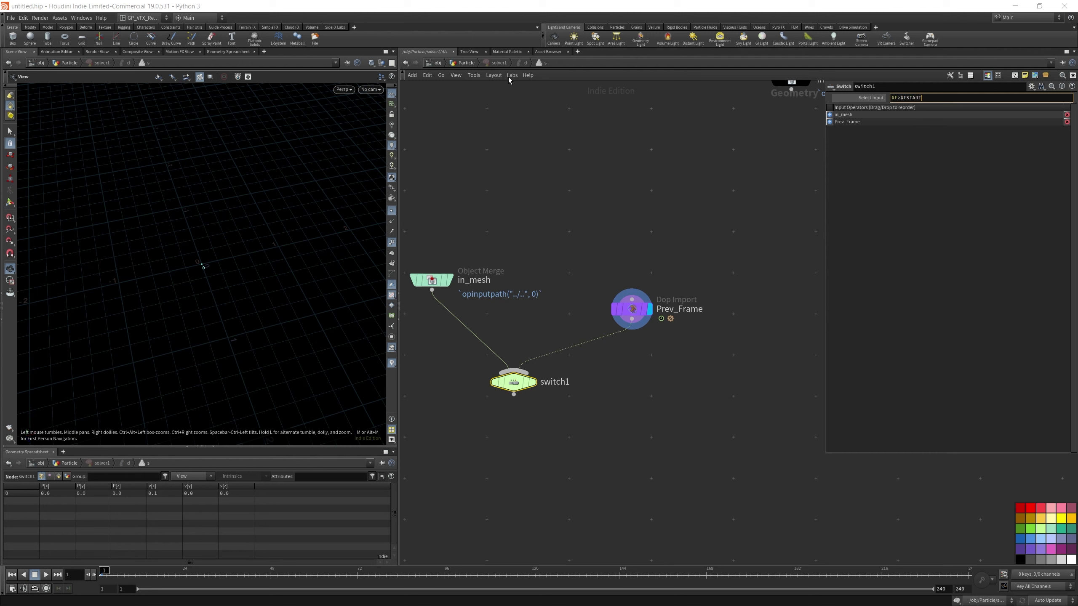
key("Return")
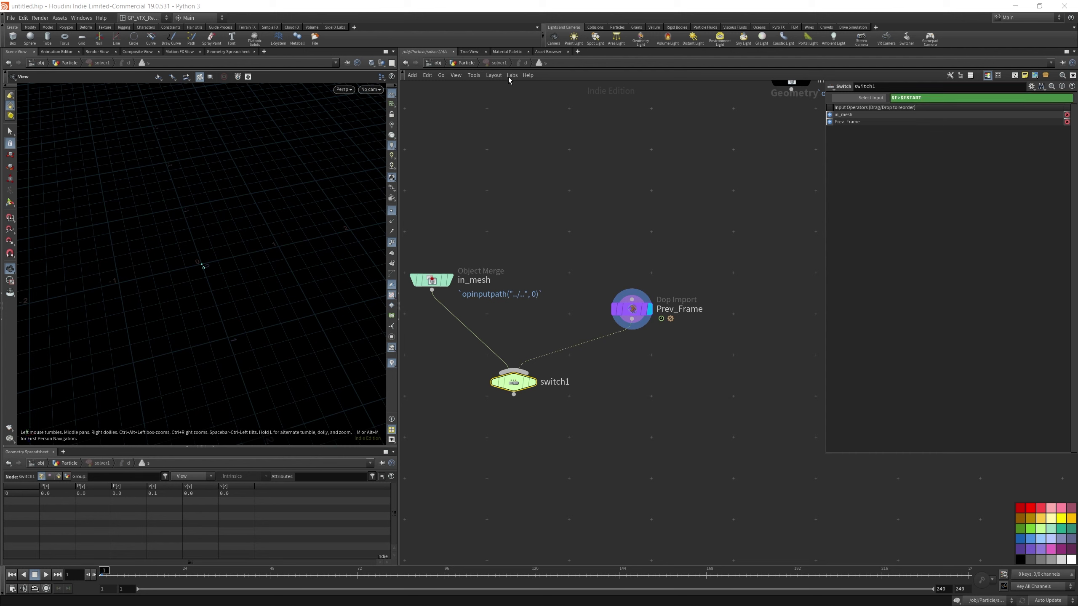
middle_click(874, 98, "ctrl")
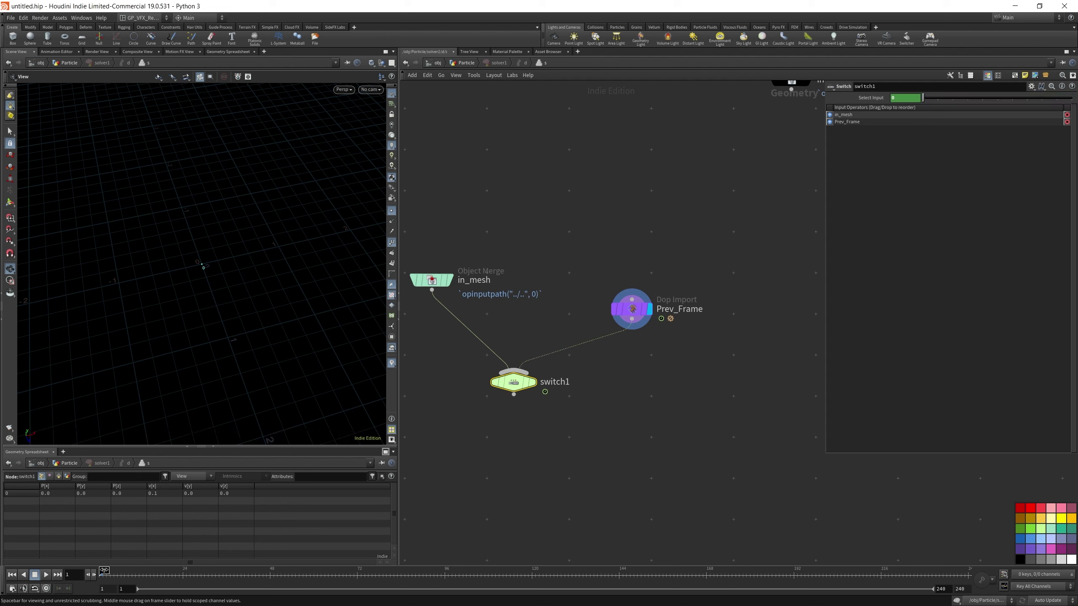
mouse_move(104, 574)
left_mouse_down()
mouse_move(145, 574)
mouse_move(104, 576)
left_mouse_up()
- Move switch1 left so it sits directly beneath in_mesh
left_click_drag(518, 386, 443, 382)
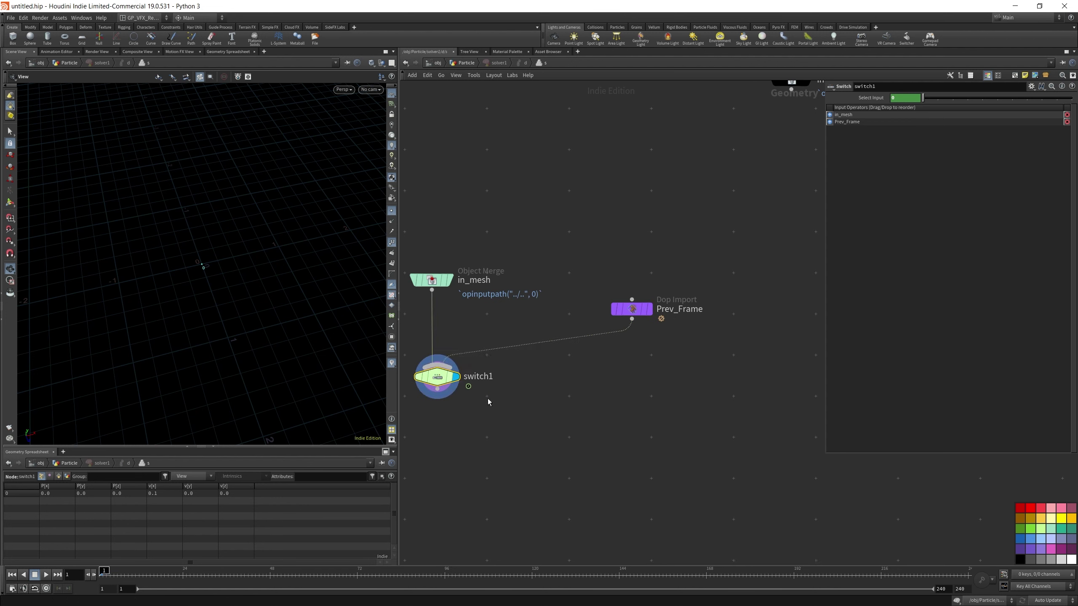
scroll(526, 397, "down", 3)
scroll(594, 374, "up", 5)
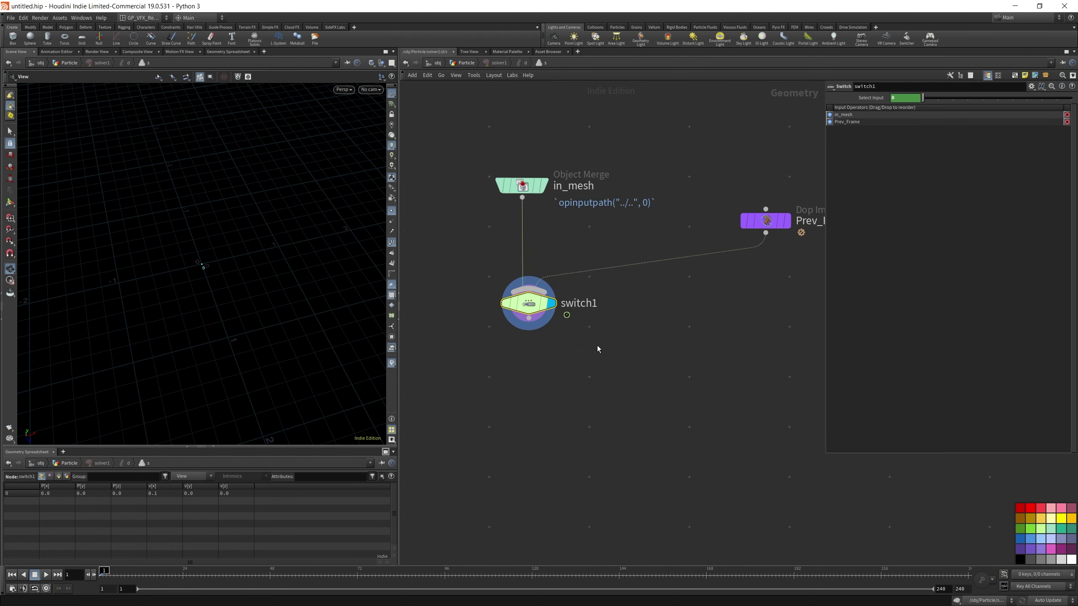
key("Tab")
- Add a point wrangle under switch1 and rename it from Compute_Velocity to Apply_Velocity
type("p")
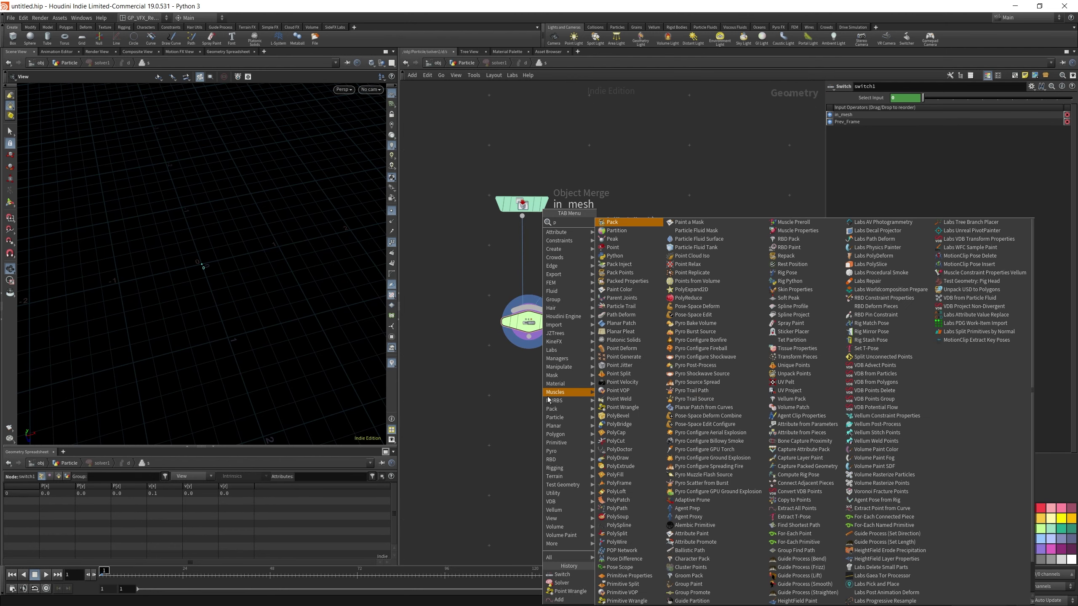
type("oint wr")
key("Return")
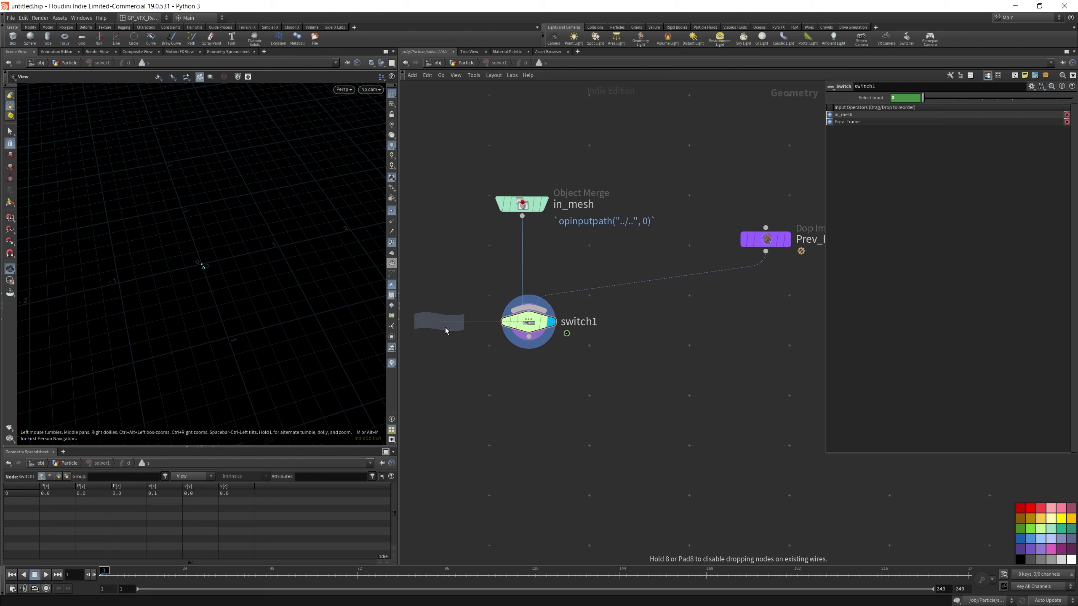
left_click(526, 410)
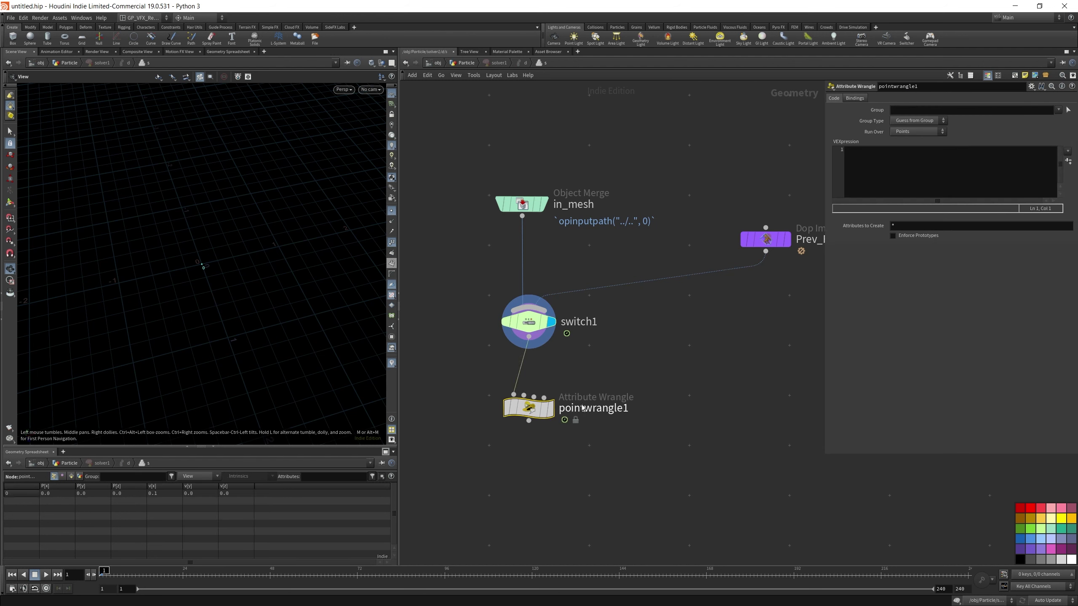
key("F2")
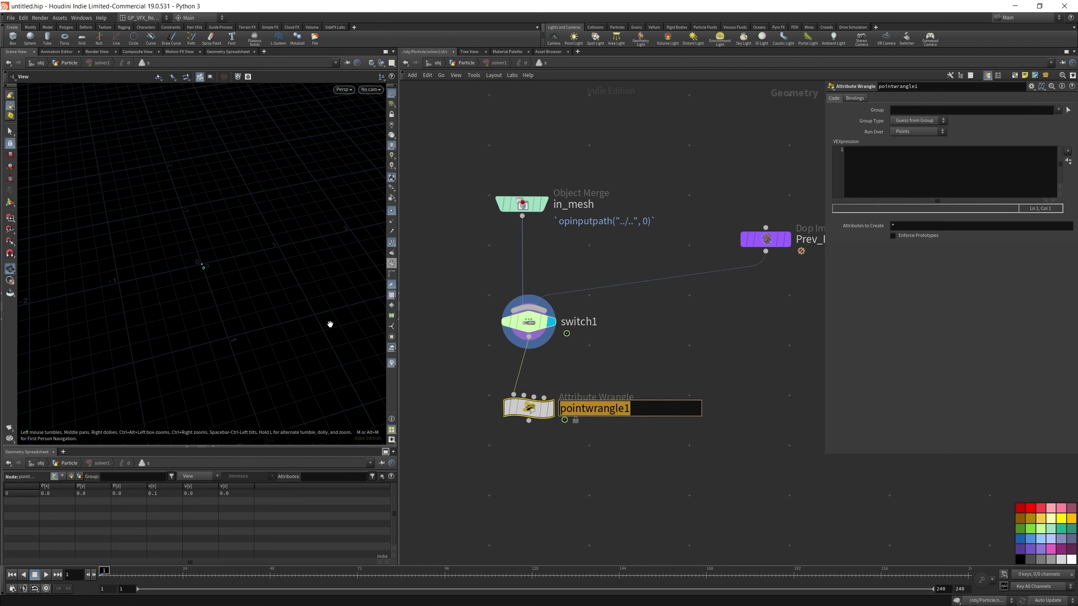
type("Compute")
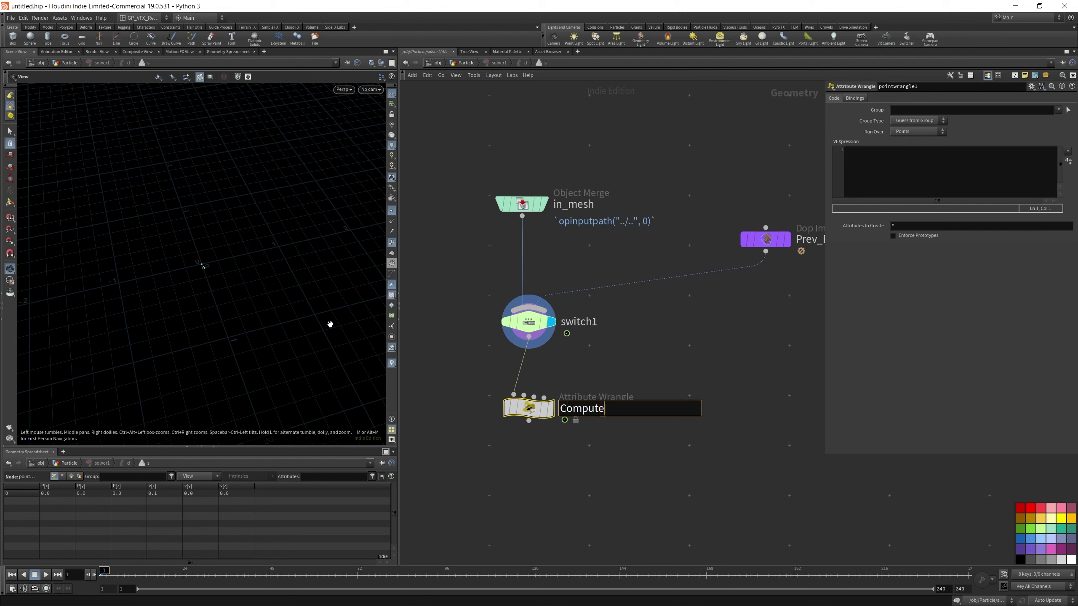
type("_Velocity")
key("Return")
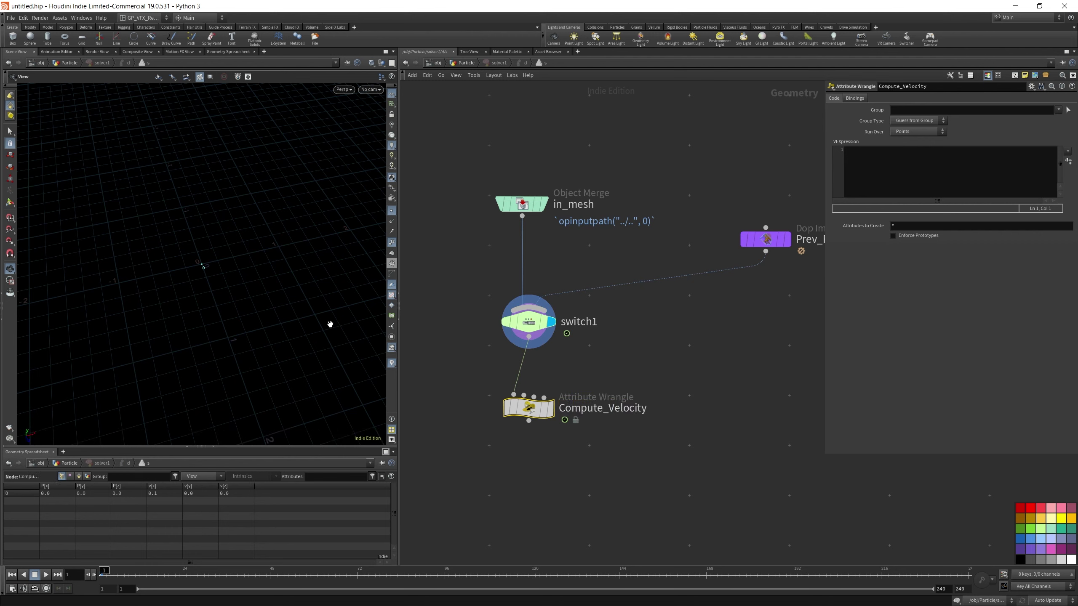
double_click(582, 408)
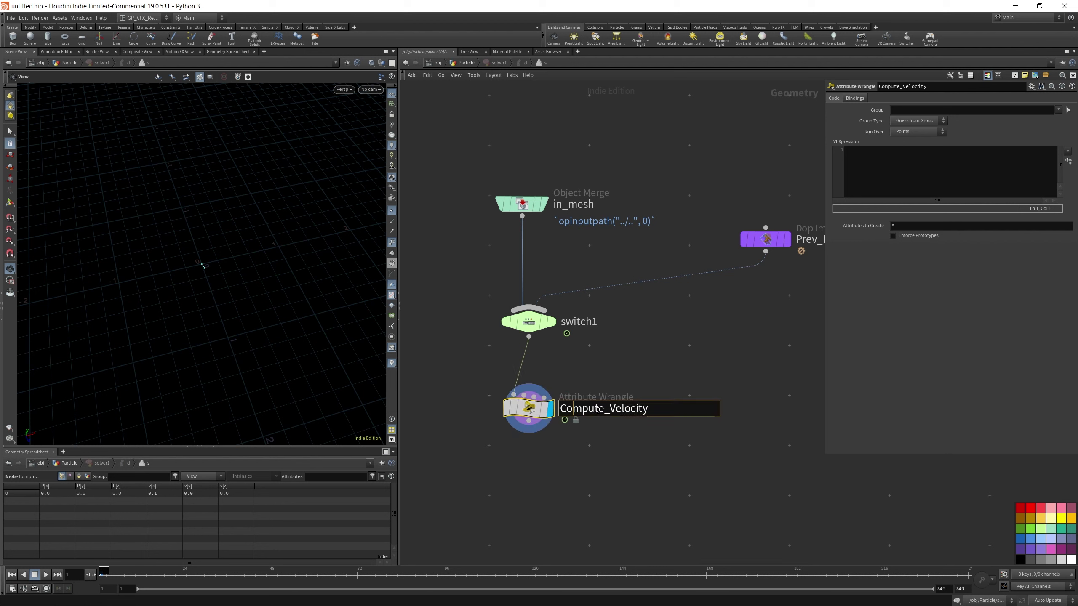
type("App")
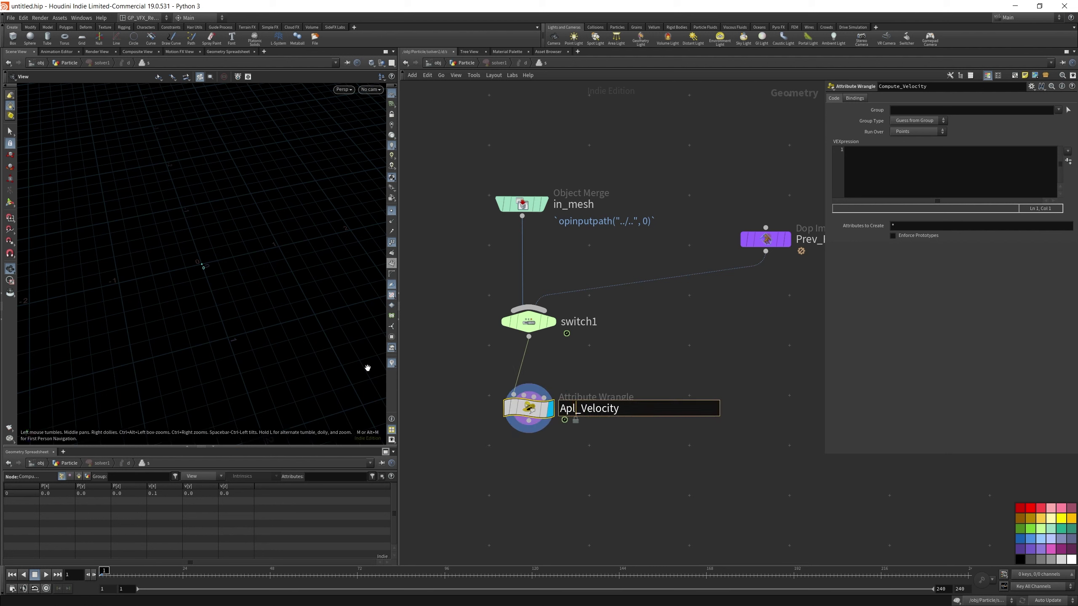
type("ly")
- Enter v@P += v@v; as the Apply_Velocity wrangle's VEX code
left_click(900, 163)
type("v@")
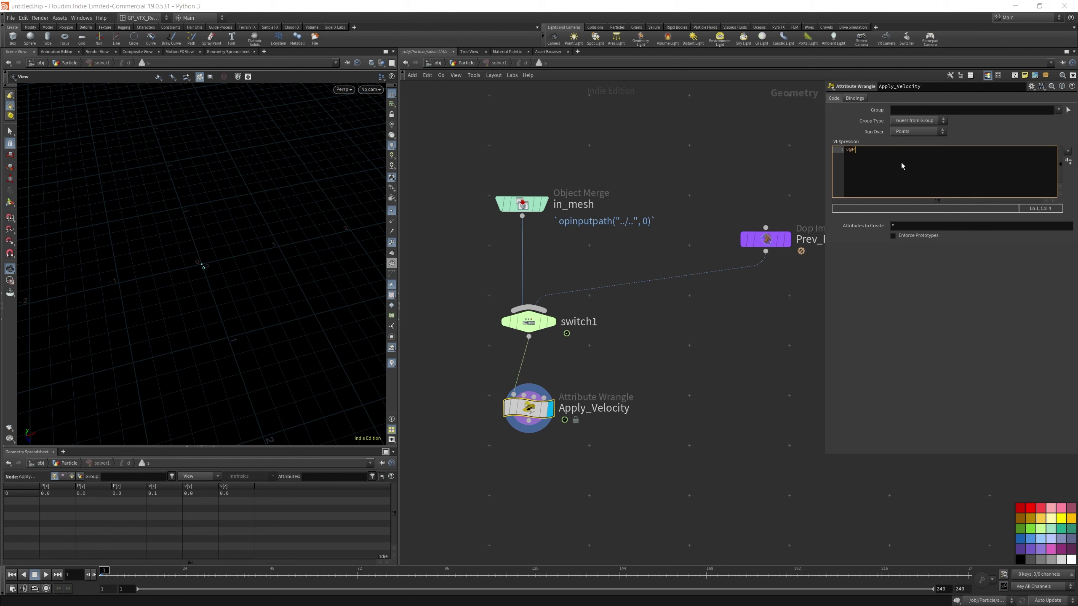
type("P += v@v;")
left_click(597, 372)
key("Tab")
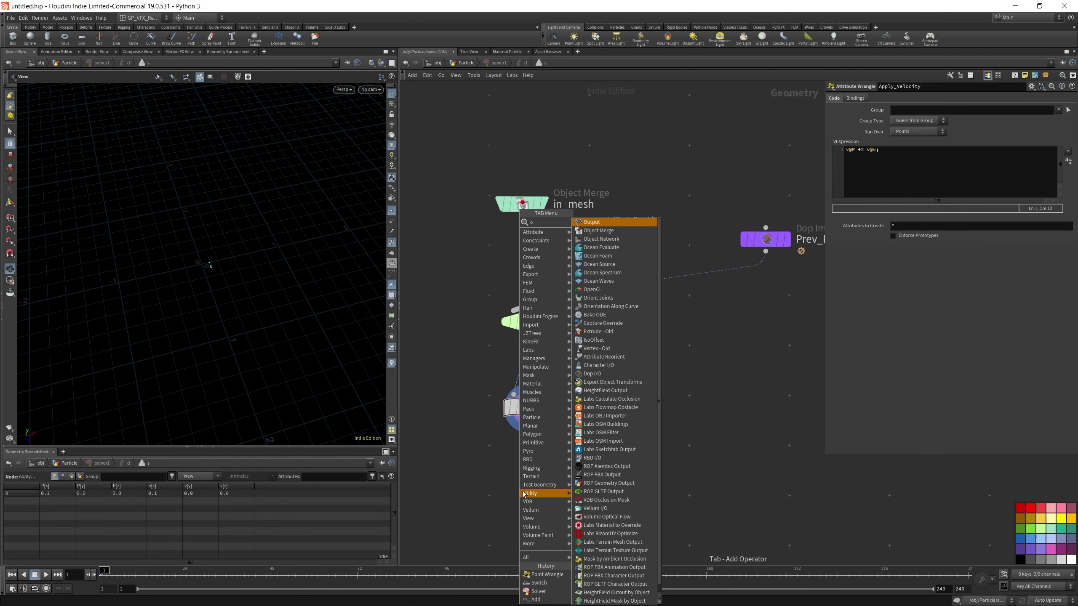
key("Return")
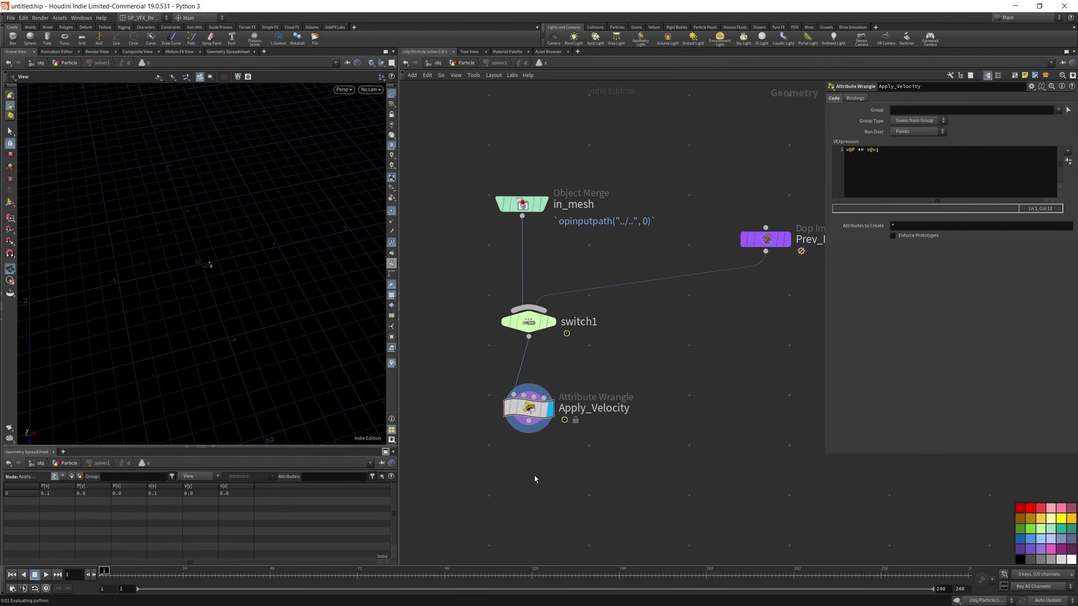
- Place output0 under Apply_Velocity, colour it purple, set its display flag, and scrub to test
left_click(536, 483)
left_click_drag(529, 495, 521, 494)
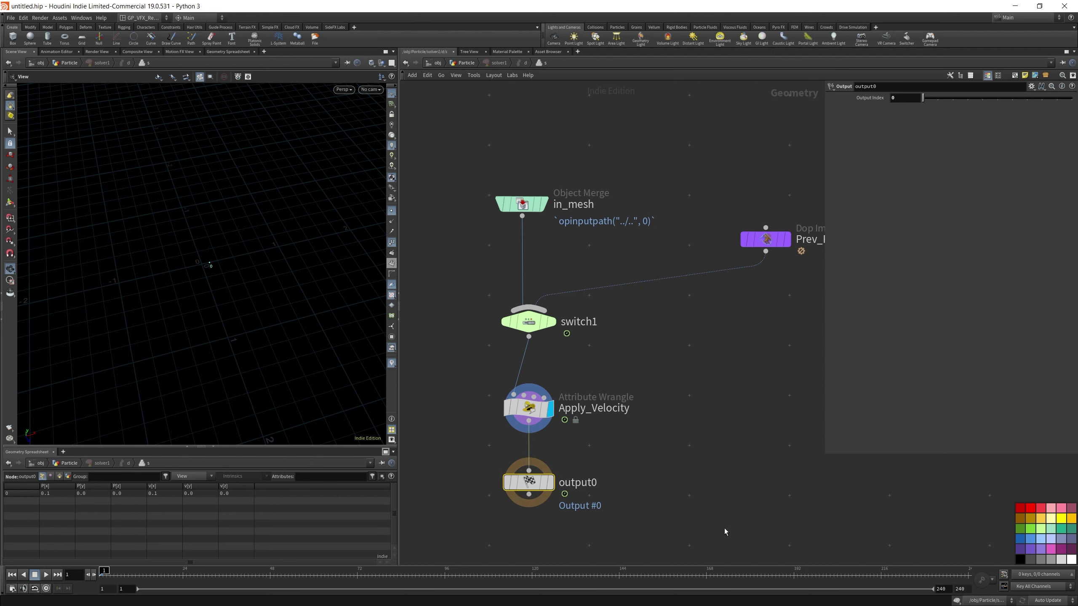
left_click(1033, 550)
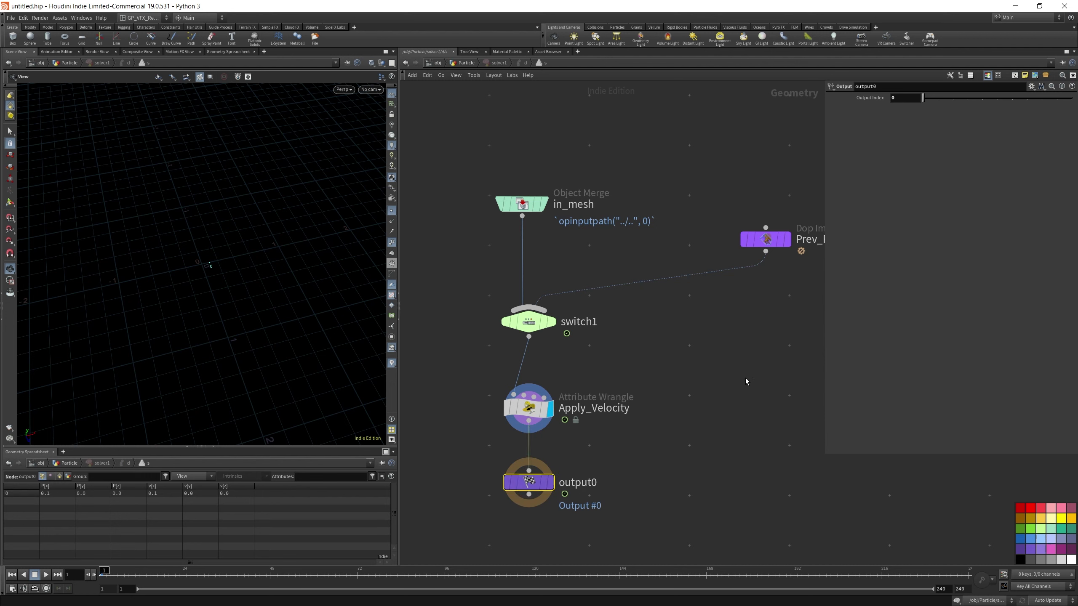
left_click(550, 483)
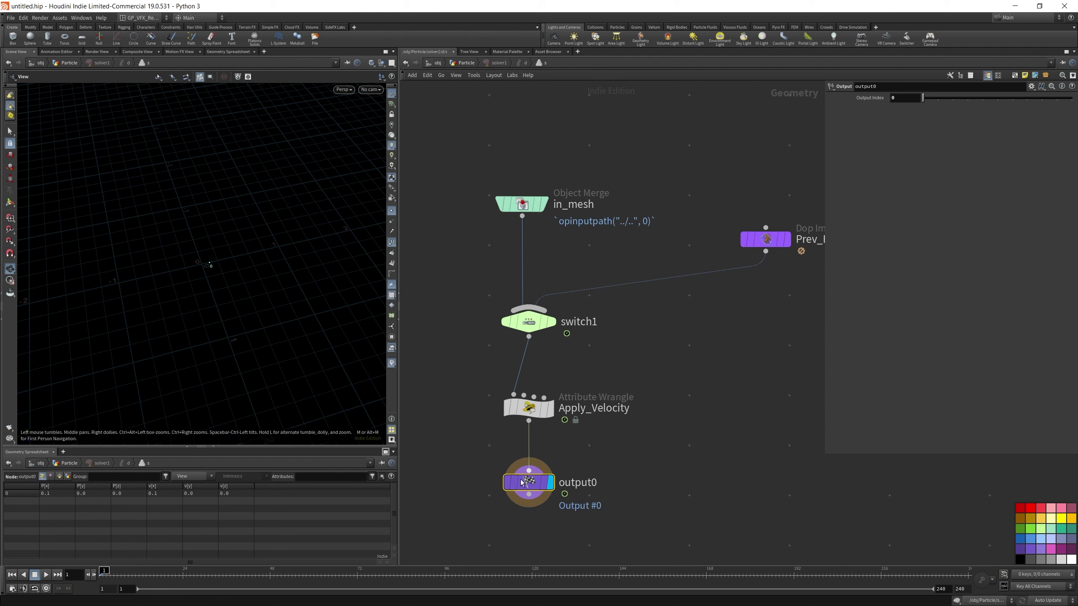
left_click_drag(457, 470, 596, 529)
left_click(529, 407)
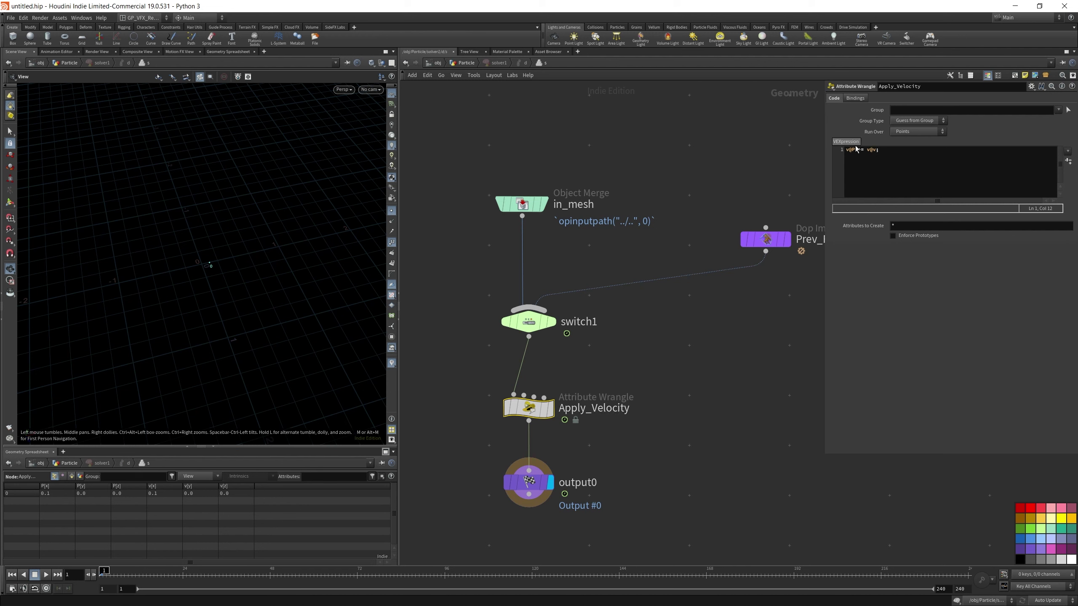
left_click_drag(460, 429, 560, 516)
mouse_move(104, 573)
left_mouse_down()
mouse_move(283, 578)
mouse_move(102, 570)
left_mouse_up()
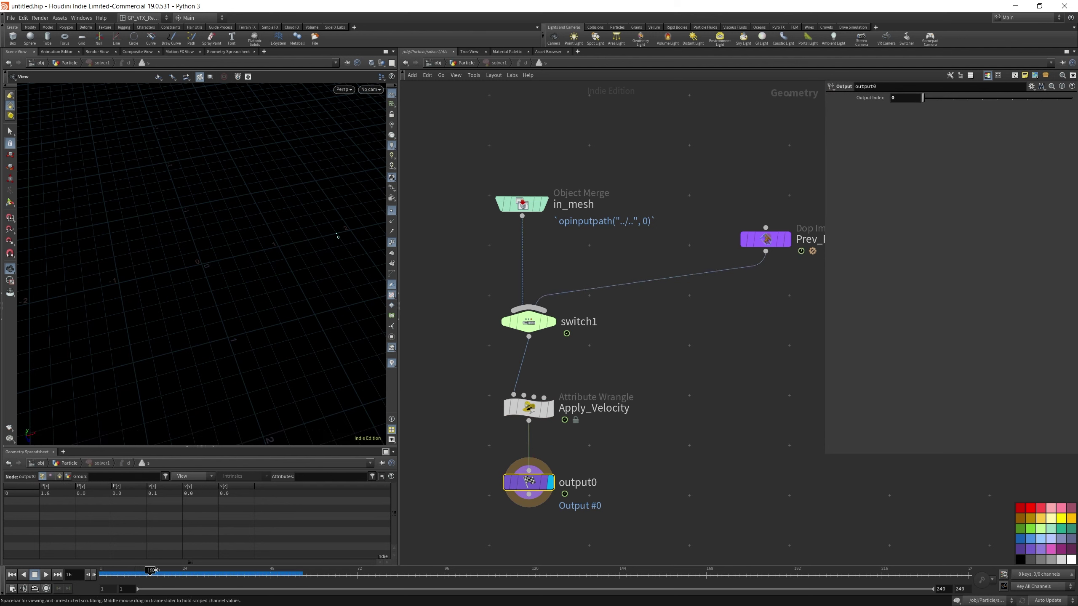
- Go up to the Particle network, scrub to about frame 52, and tumble the viewport
left_click(466, 65)
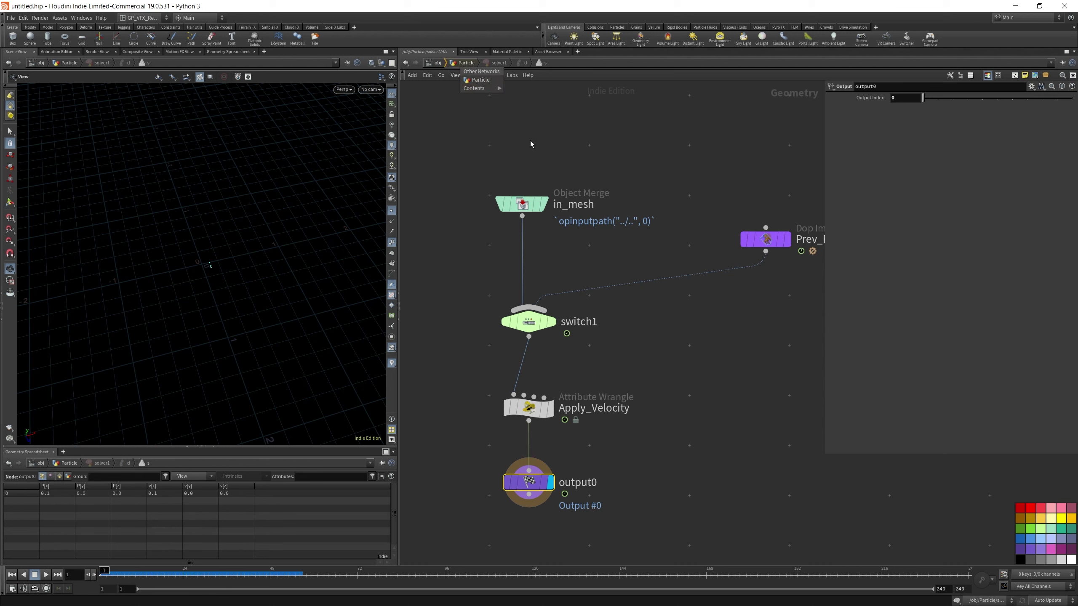
left_click(481, 79)
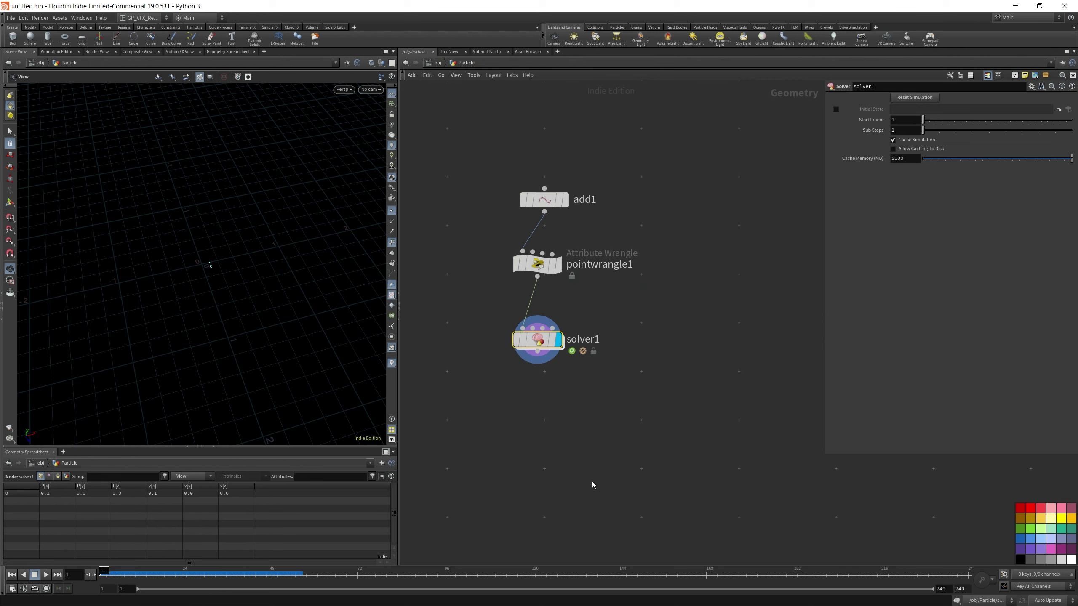
left_click(132, 571)
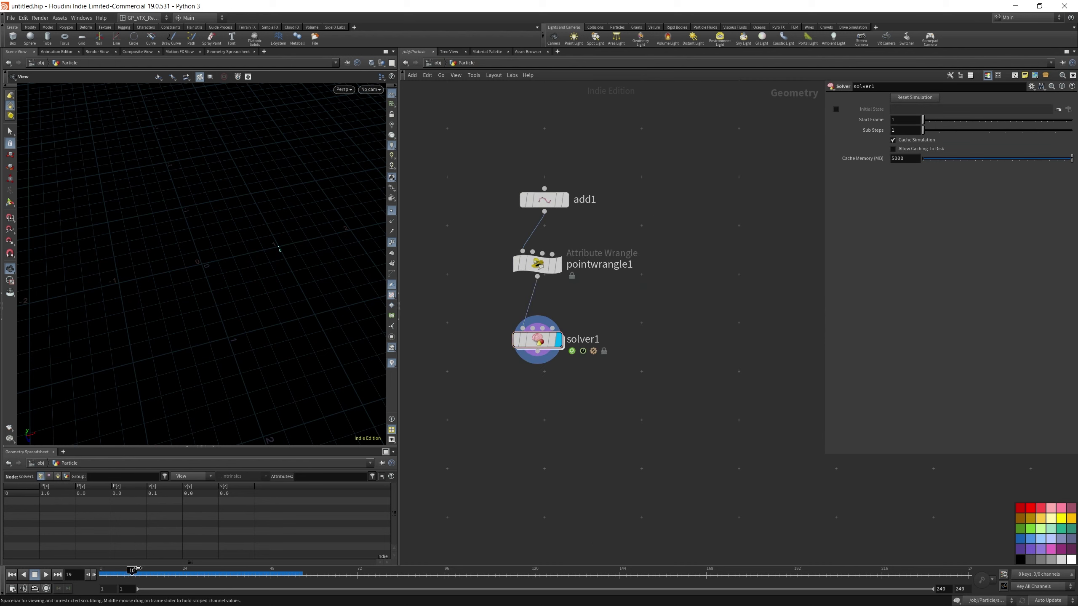
left_click_drag(159, 570, 104, 571)
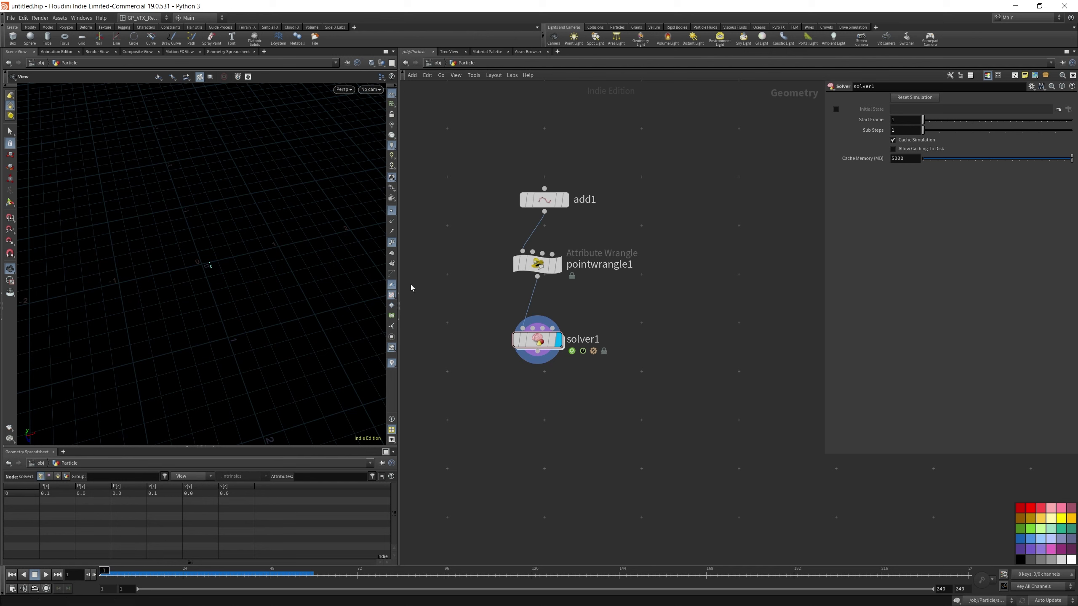
left_click_drag(271, 271, 272, 163)
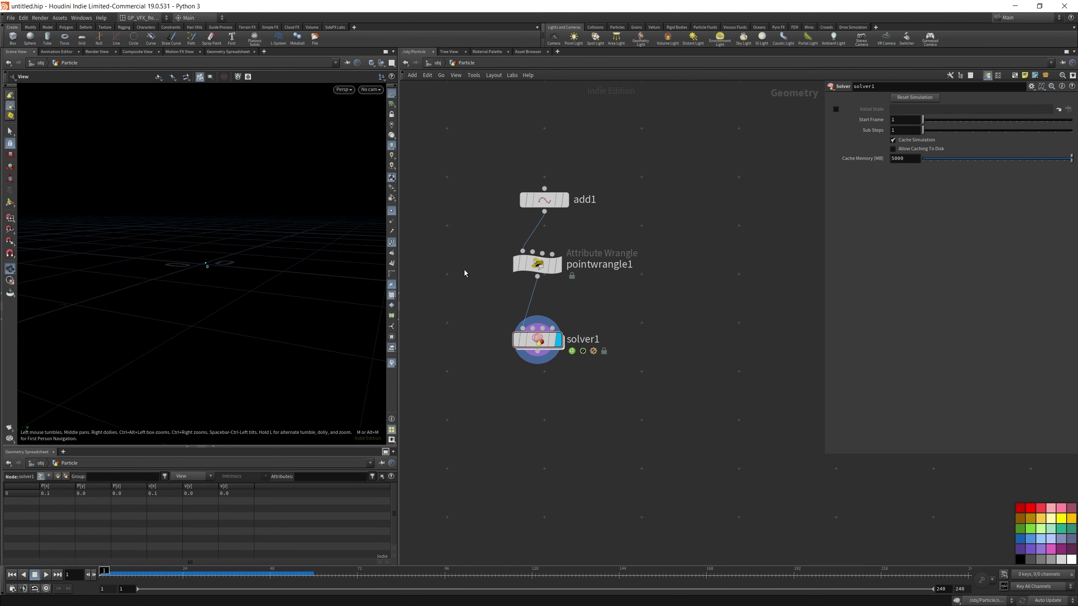
mouse_move(545, 322)
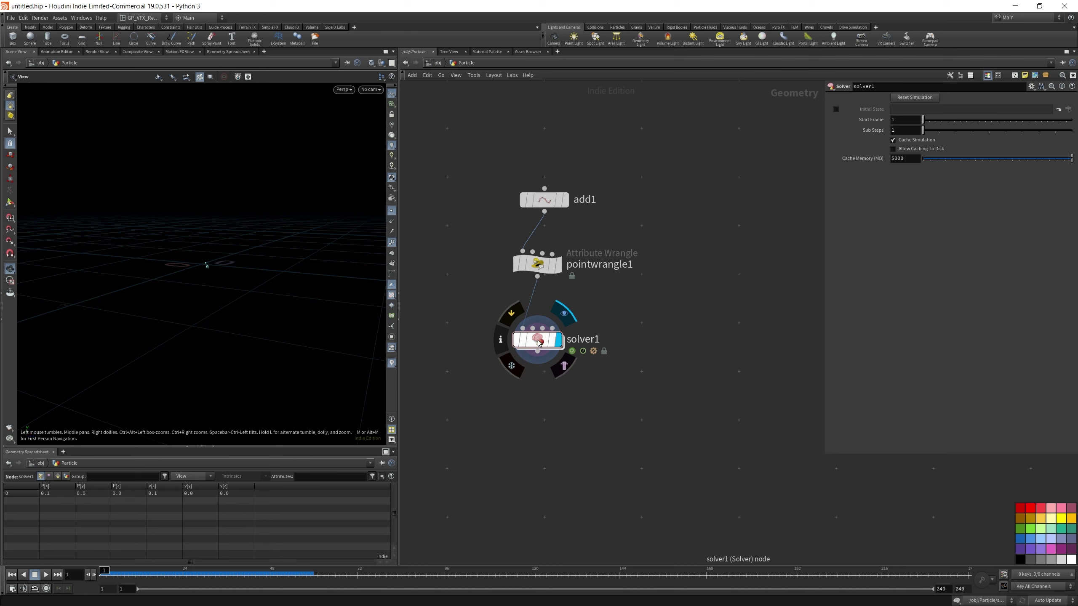
left_click_drag(266, 268, 201, 296)
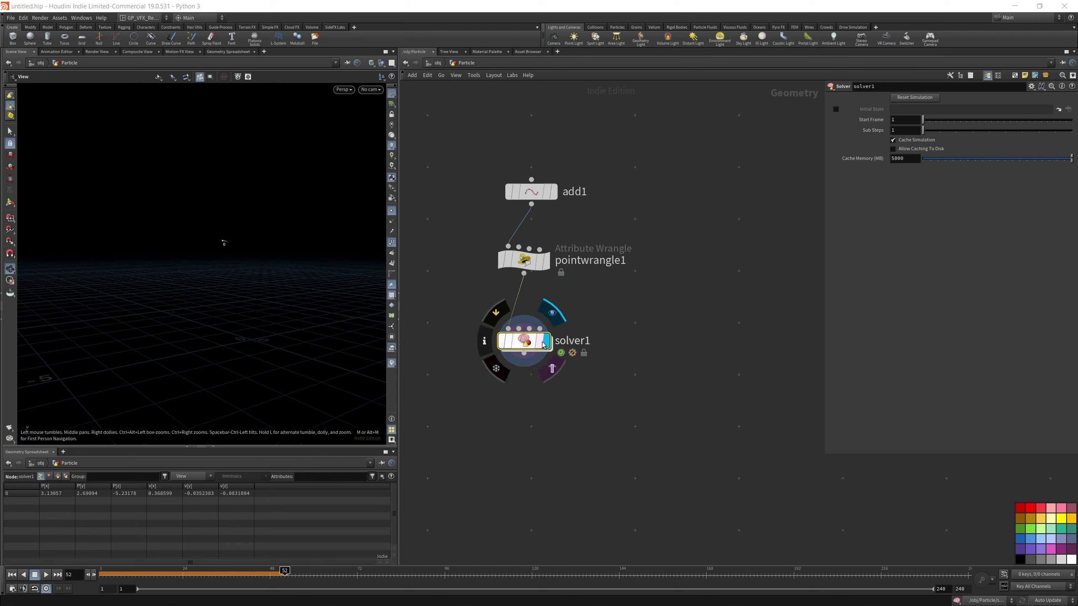
- Inside solver1, insert a Point Velocity node between switch1 and Apply_Velocity
double_click(527, 344)
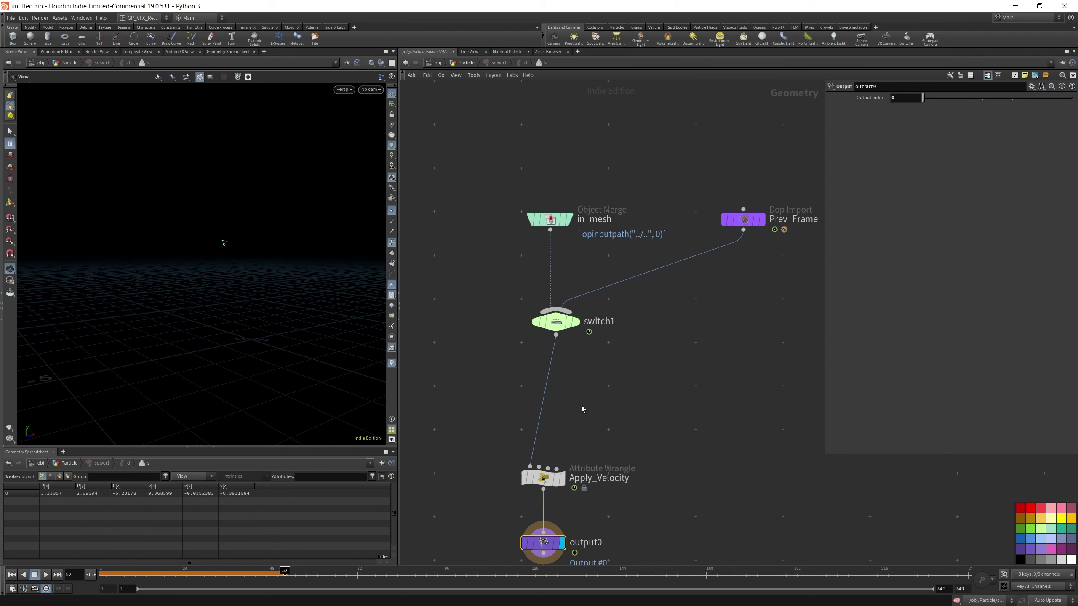
key("Tab")
type("point vel")
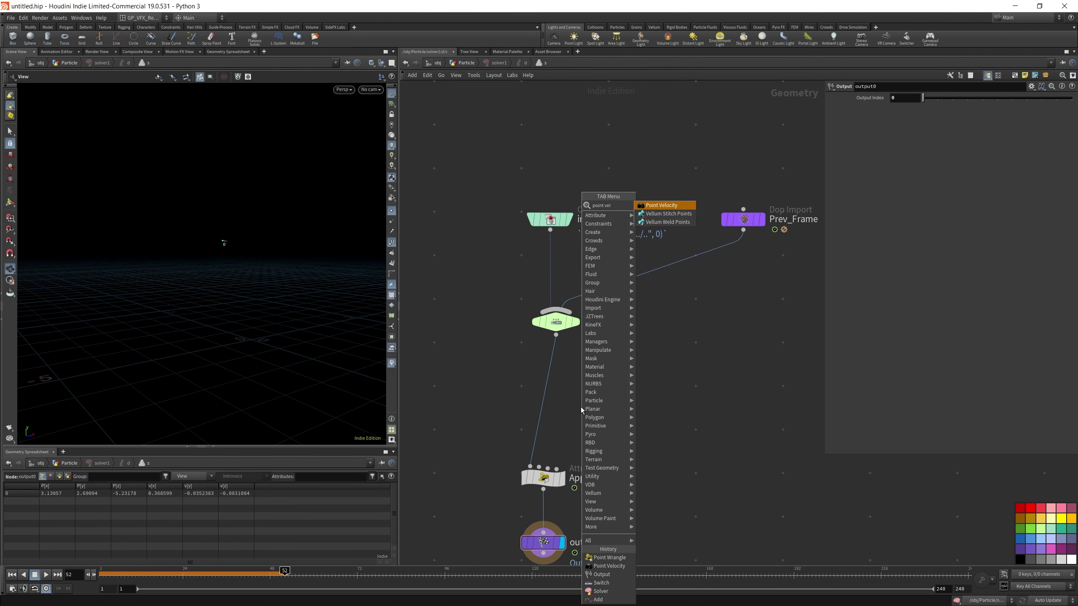
key("Return")
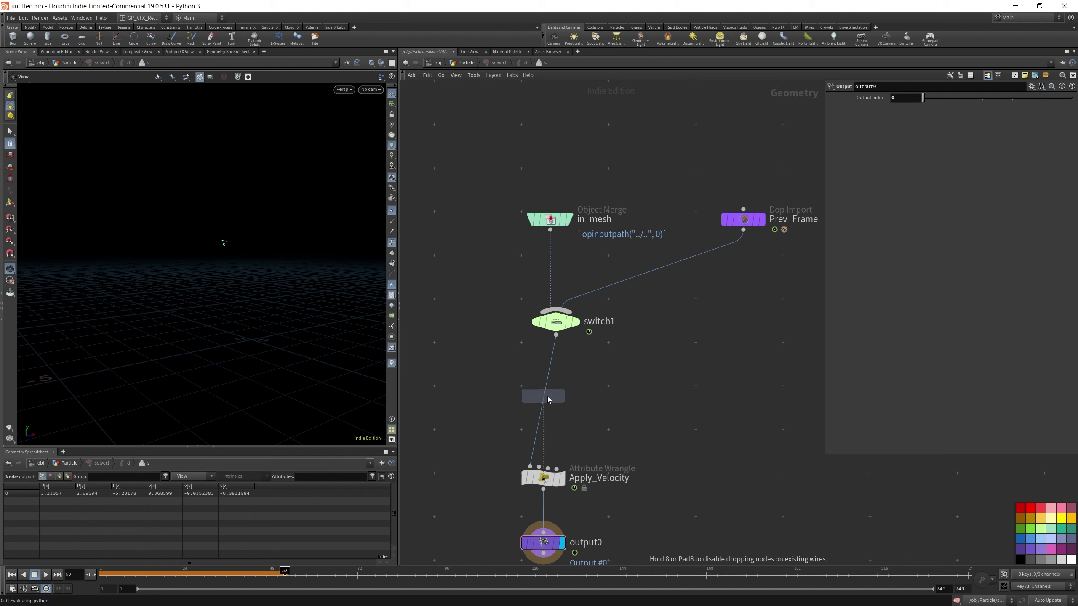
left_click(548, 397)
left_click_drag(548, 399, 555, 399)
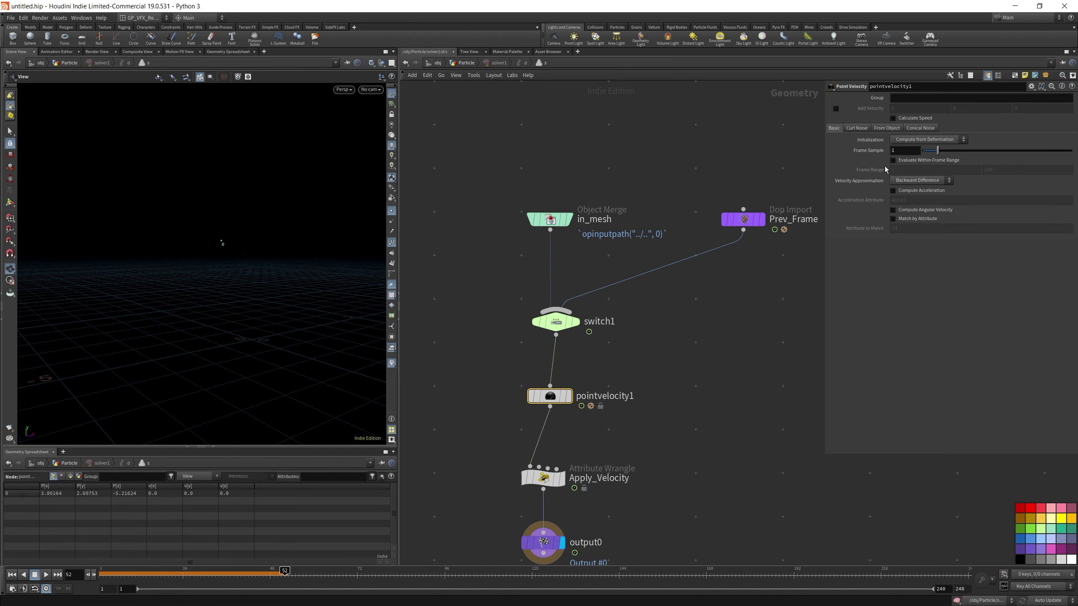
- Enable Add Curl Noise on pointvelocity1 with a scale of .1
left_click(867, 130)
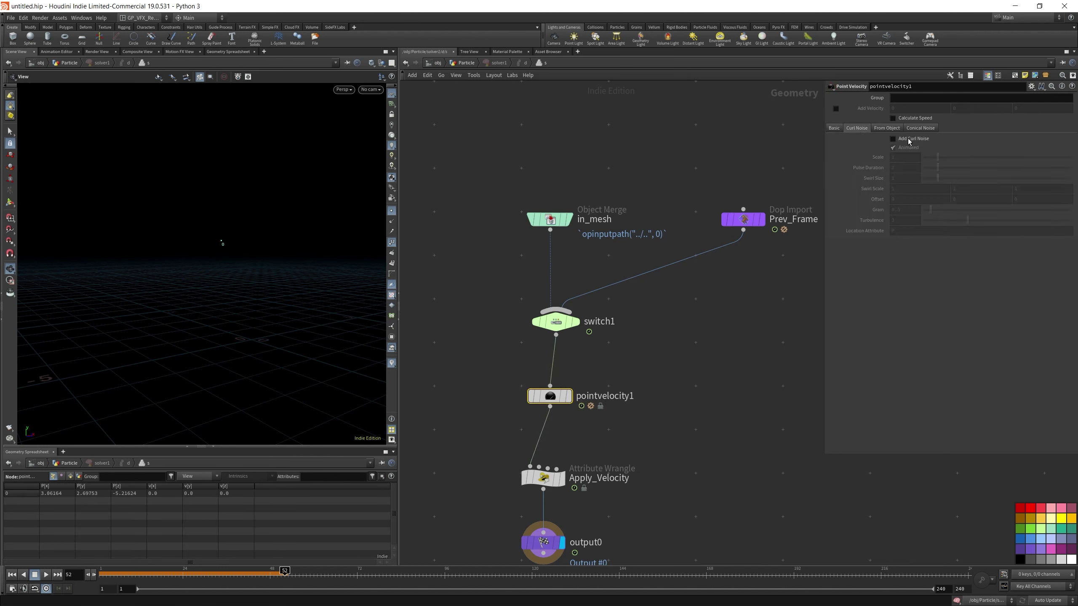
left_click(833, 128)
left_click(927, 139)
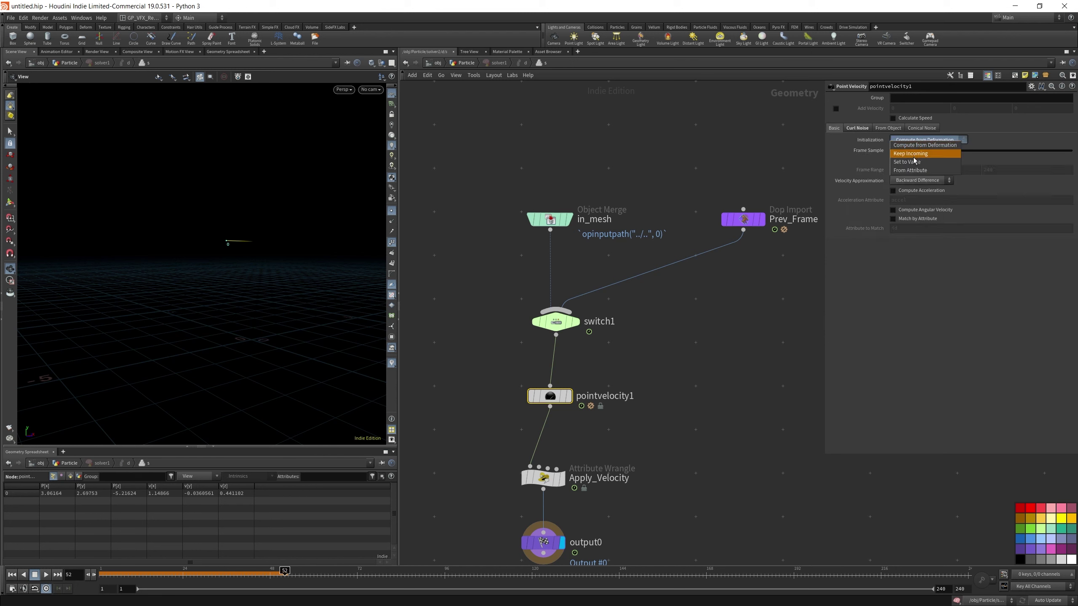
left_click(913, 161)
left_click(857, 128)
left_click(913, 139)
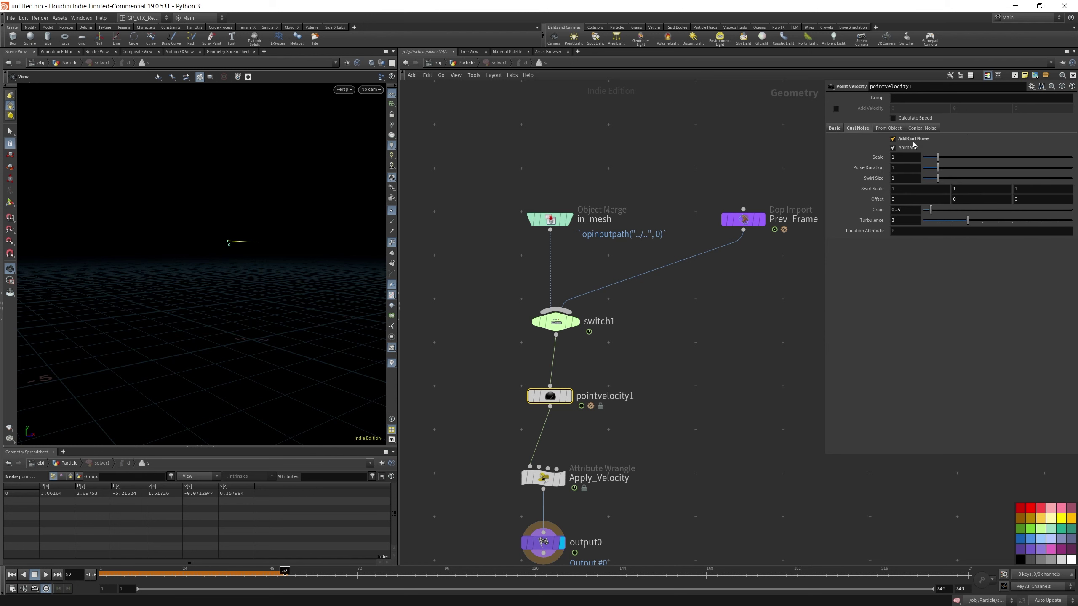
double_click(898, 158)
type(".1")
key("Return")
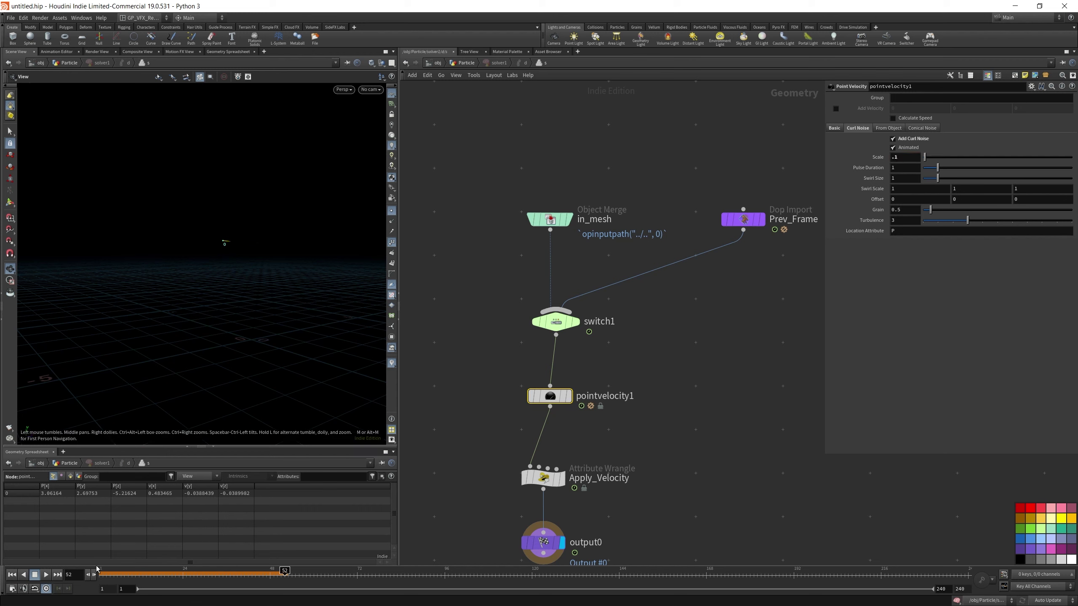
- Replay the simulation from frame 1 to watch the particle's curl-noise motion
left_click(12, 574)
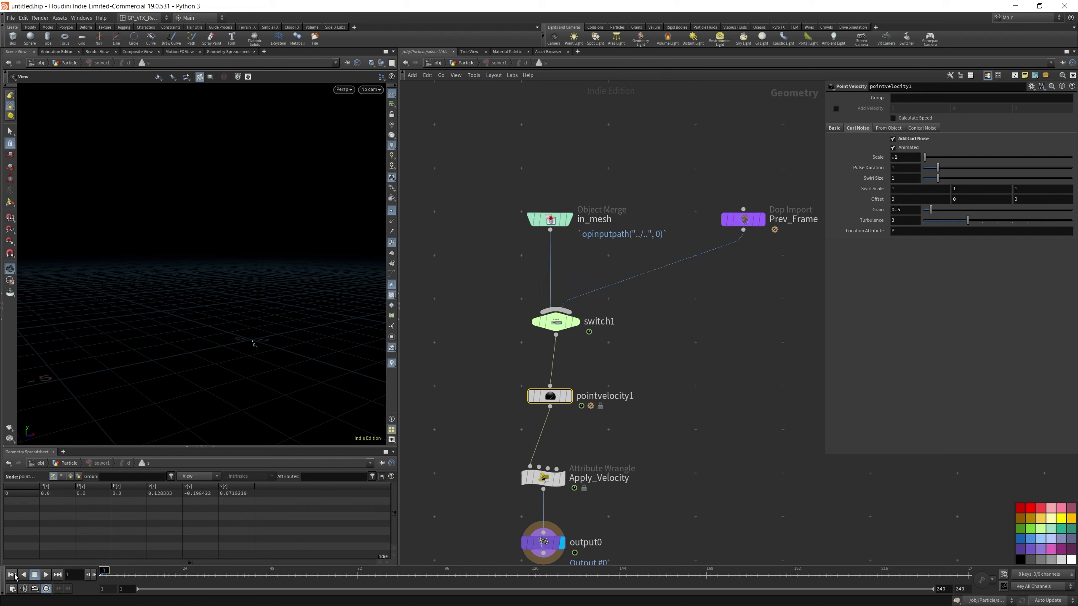
left_click(46, 575)
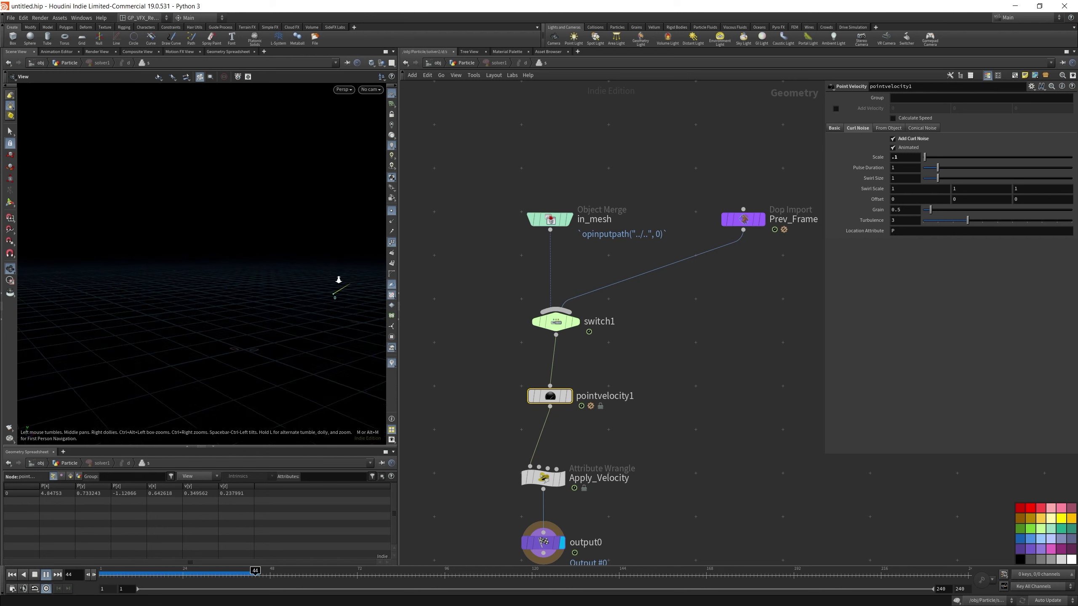
left_click_drag(338, 279, 354, 236)
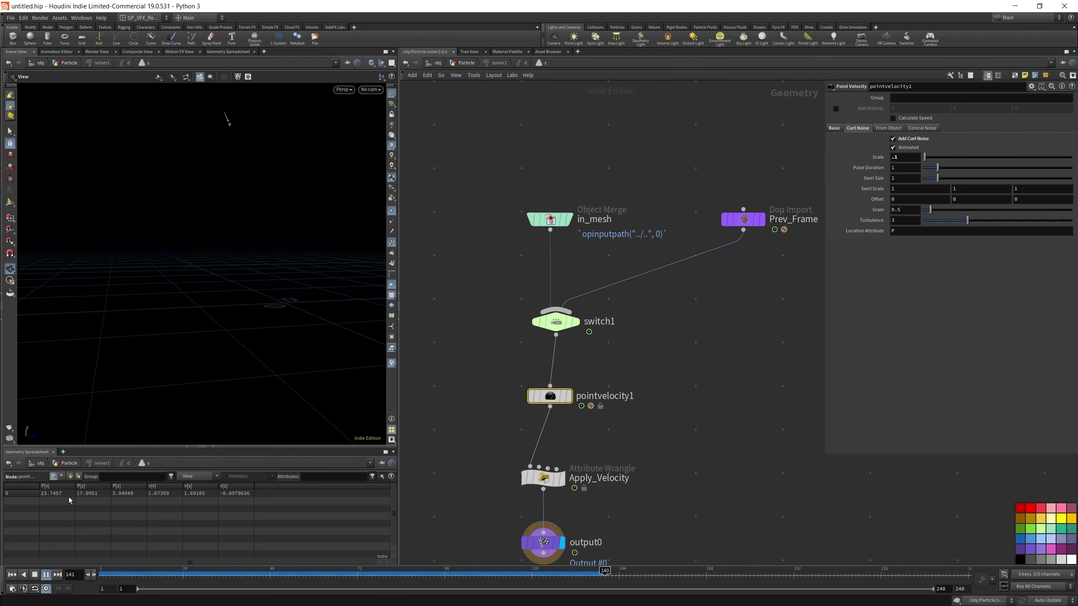
key("Escape")
- Back in the Particle network, add a Sphere node beside add1
left_click(466, 63)
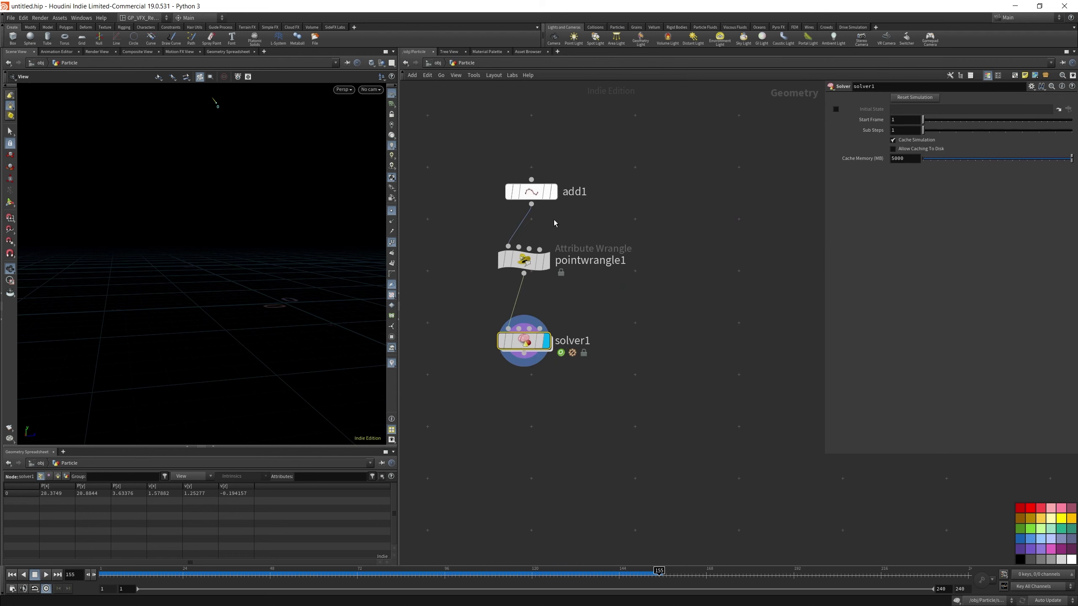
left_click_drag(448, 162, 566, 351)
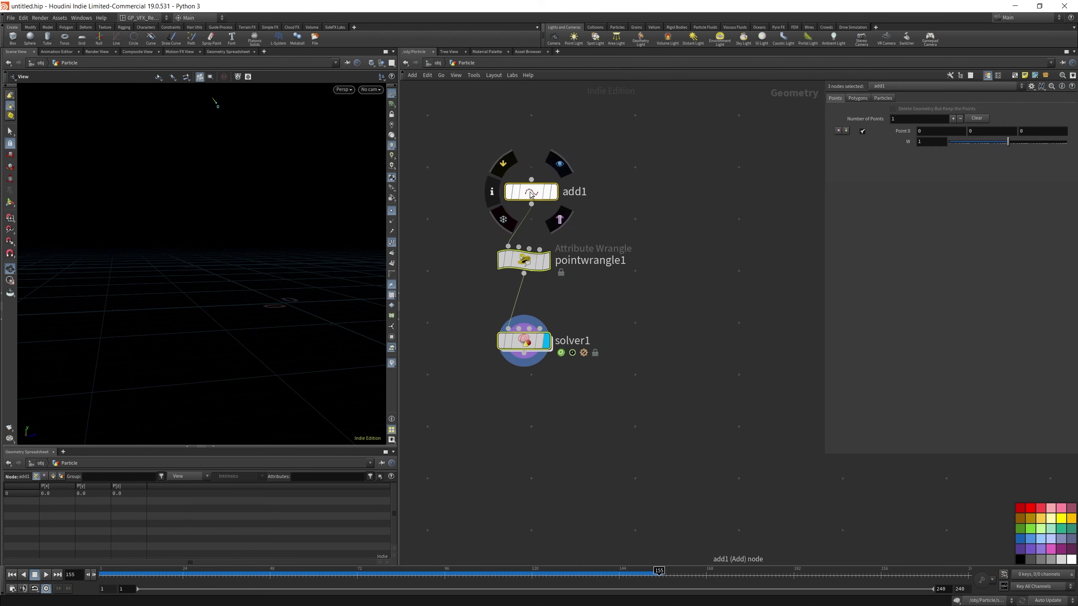
middle_click_drag(676, 202, 616, 208)
left_click(617, 207)
key("Tab")
type("sope")
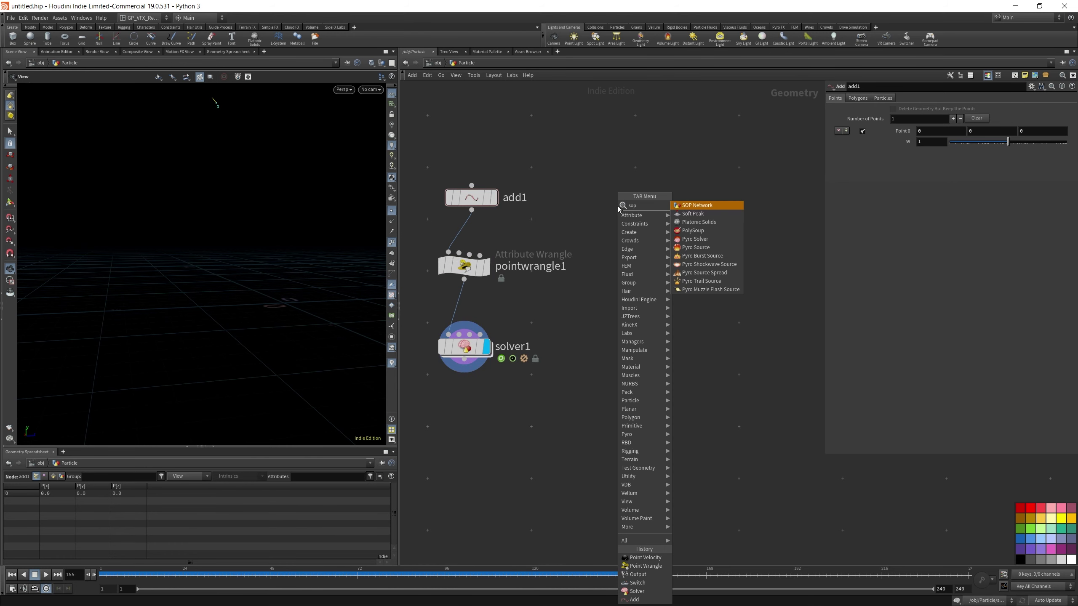
key("BackSpace")
key("BackSpace")
key("BackSpace")
key("BackSpace")
type("sphe")
key("Return")
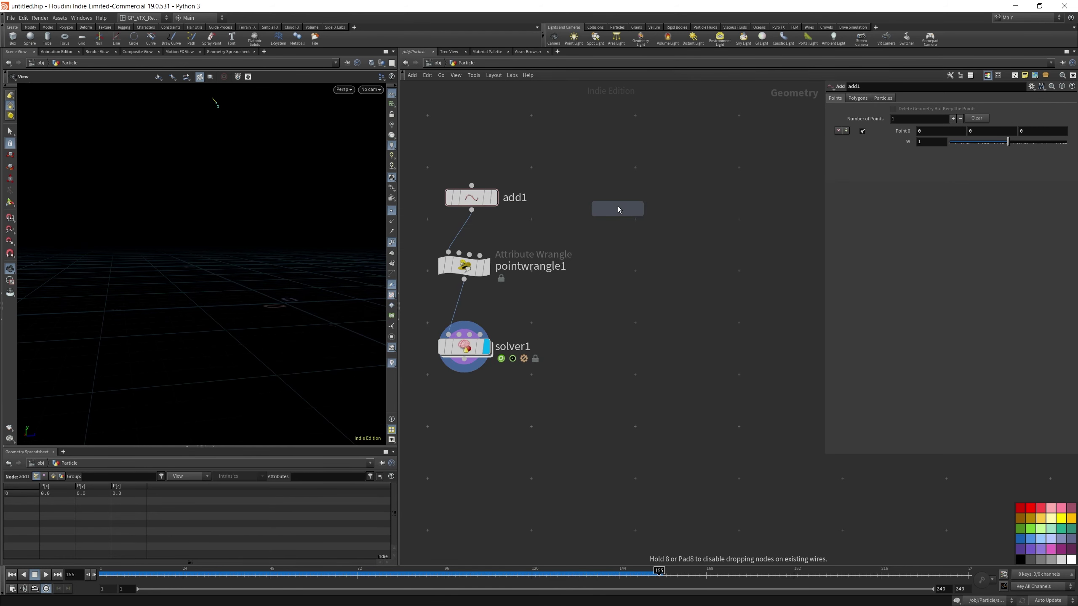
left_click(694, 205)
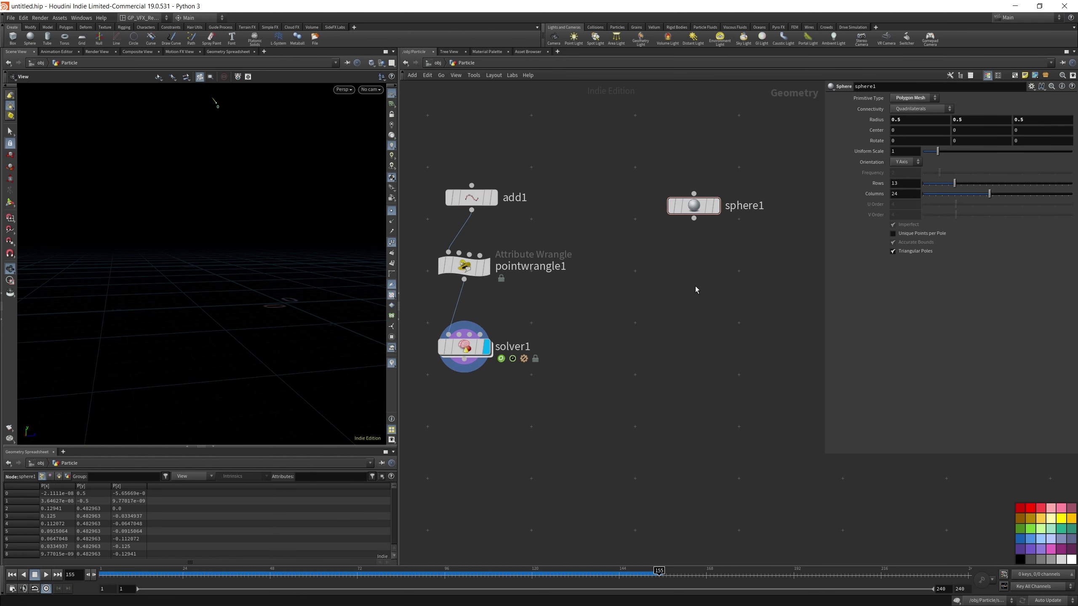
- Add a POP Network below sphere1 and step inside it
key("Tab")
type("pop")
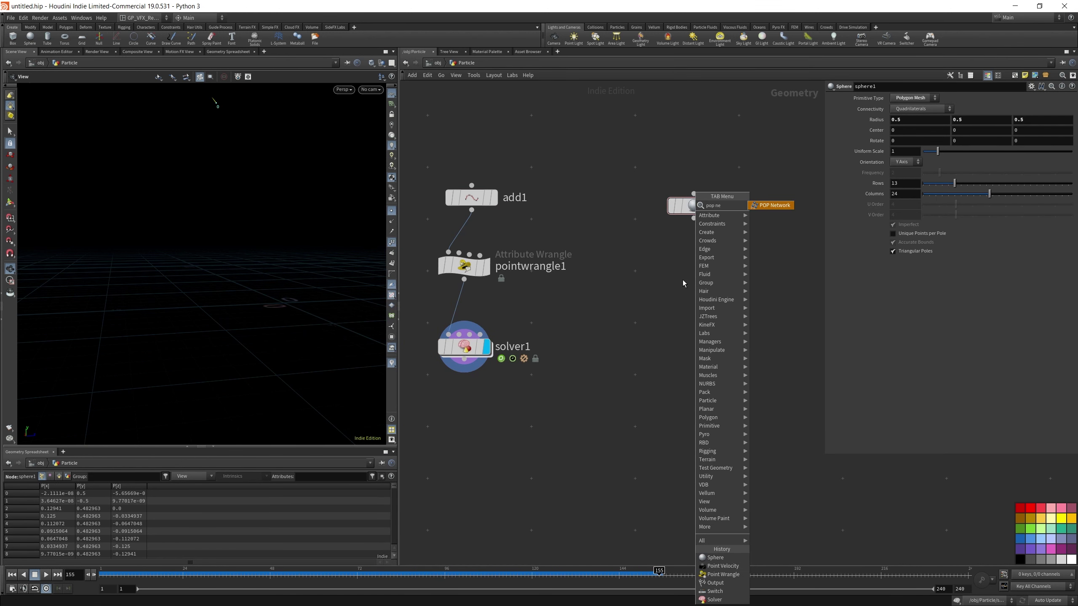
key("Return")
left_click(693, 258)
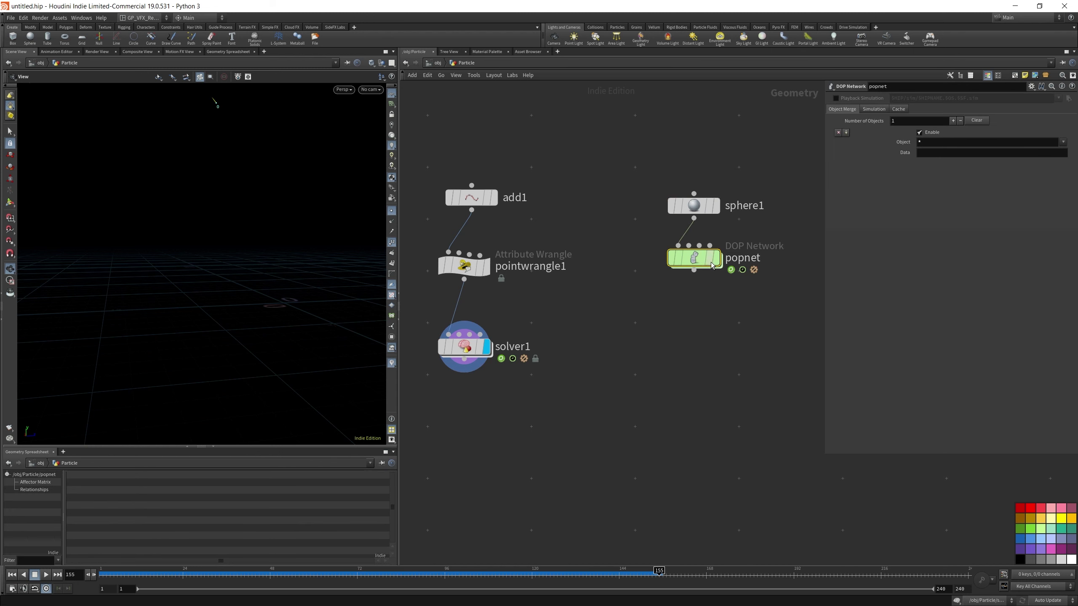
double_click(692, 258)
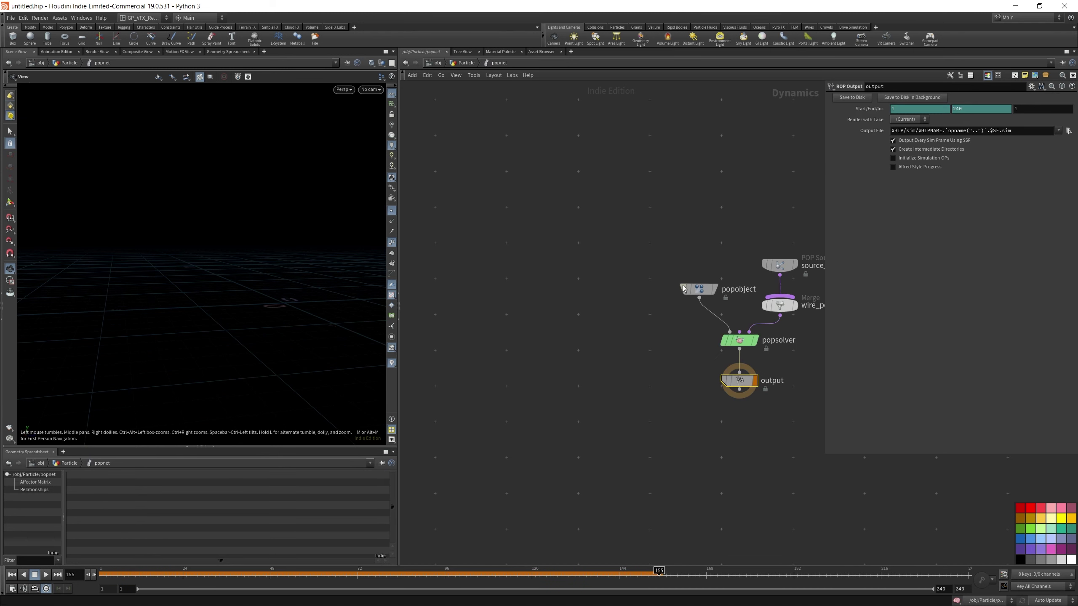
- Play the particle simulation to frame 39 with point markers and numbers hidden
left_click(12, 574)
left_click(46, 574)
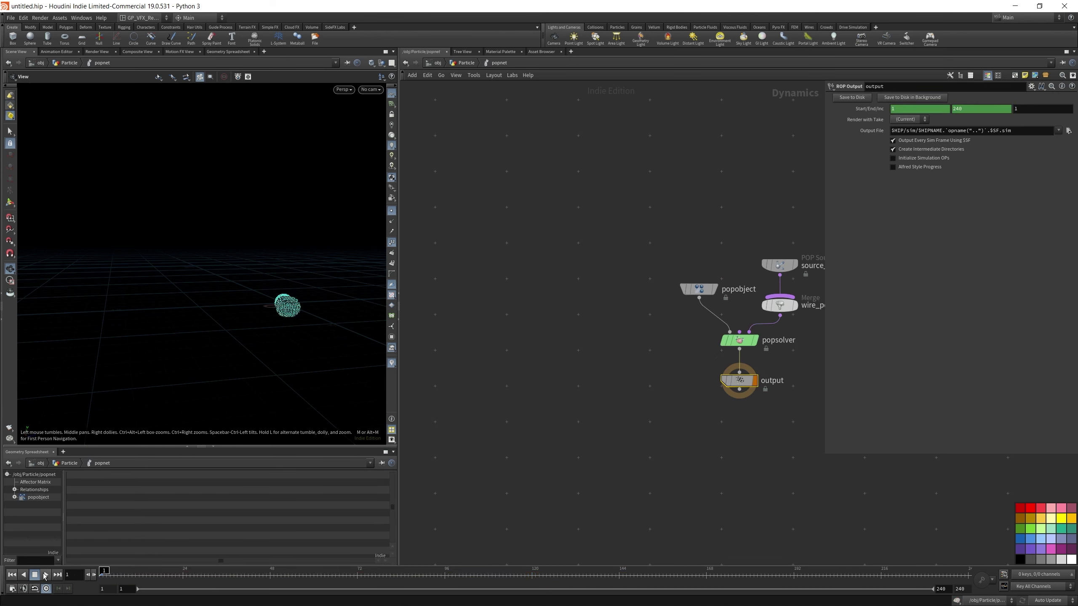
left_click(36, 574)
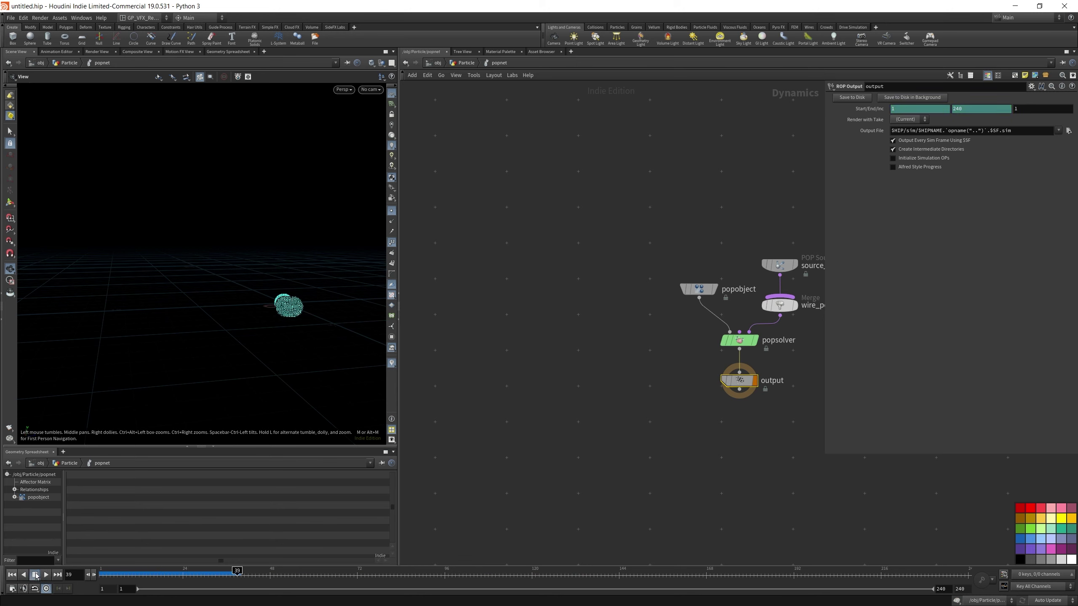
left_click(391, 211)
left_click(392, 243)
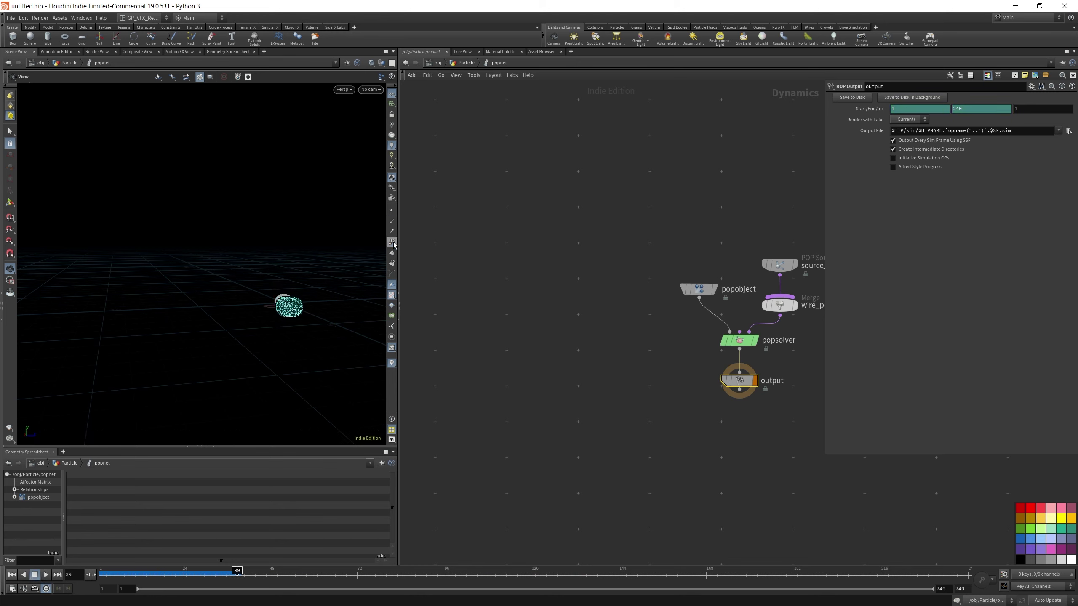
left_click_drag(280, 287, 149, 315)
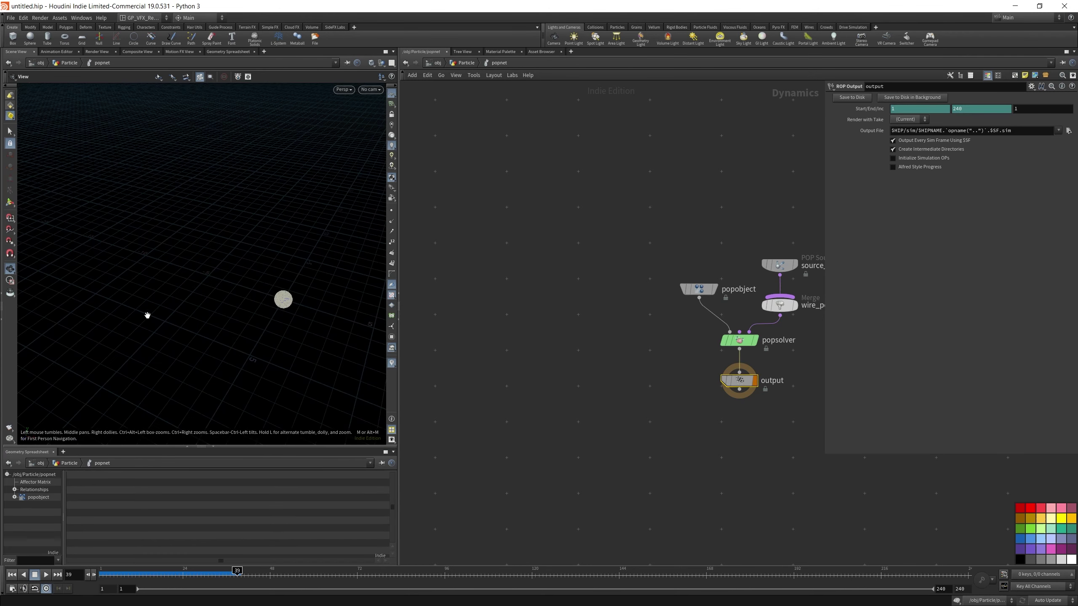
- Rearrange popobject, popsolver, output, wire_pops_into_here and source_first_input into a tidy layout
left_click_drag(667, 251, 760, 406)
left_click_drag(737, 344, 629, 362)
left_click_drag(780, 306, 699, 321)
mouse_move(787, 269)
left_click_drag(786, 269, 705, 204)
scroll(738, 266, "down", 1)
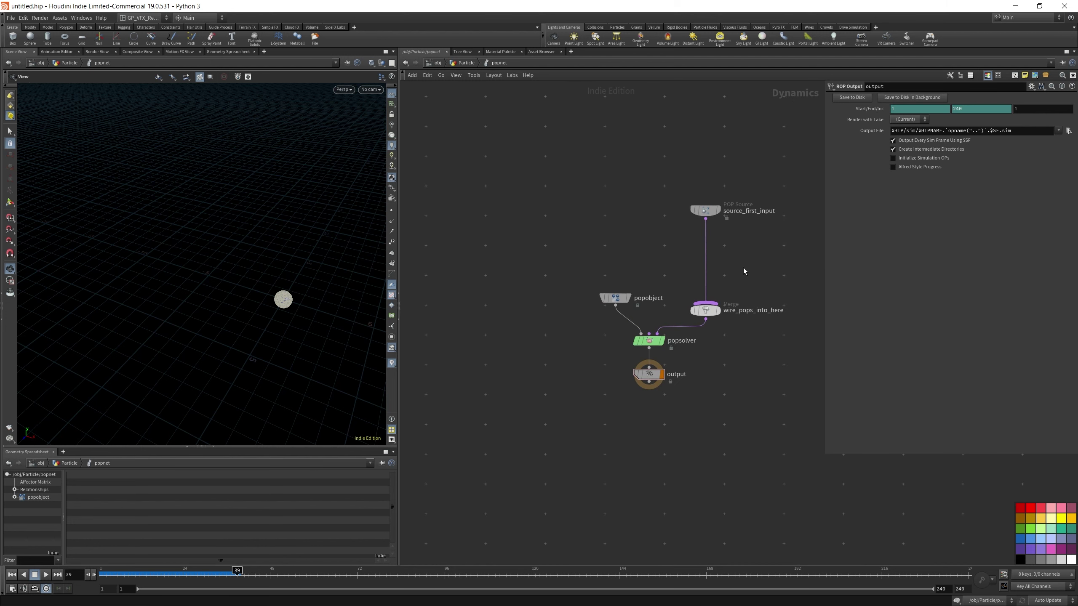
- Insert a POP Force between source_first_input and the merge, with noise Amplitude 1
key("Tab")
type("pop fro")
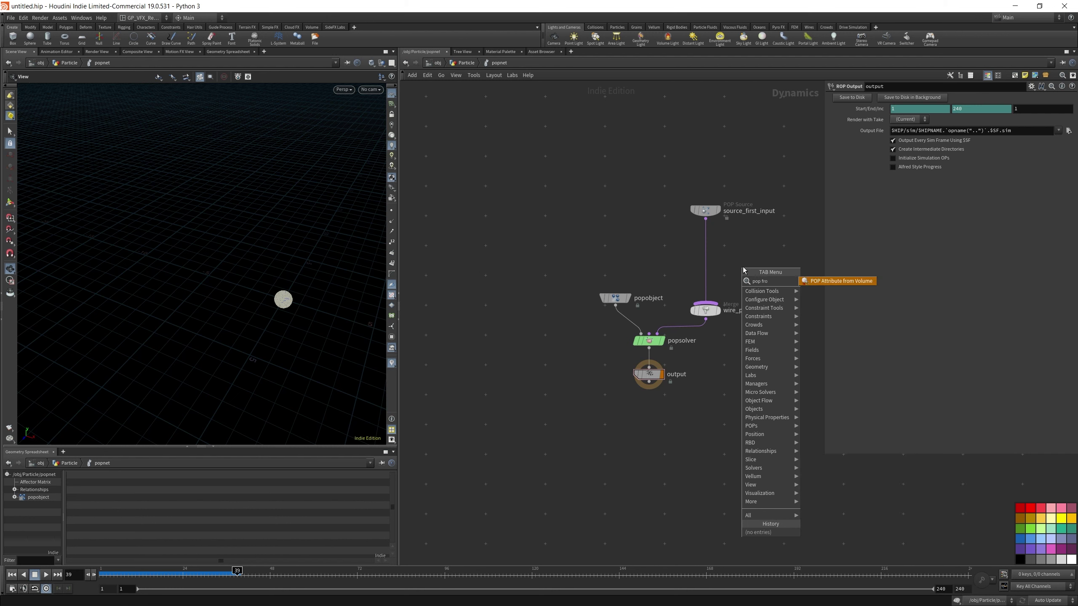
key("BackSpace")
key("BackSpace")
key("BackSpace")
key("BackSpace")
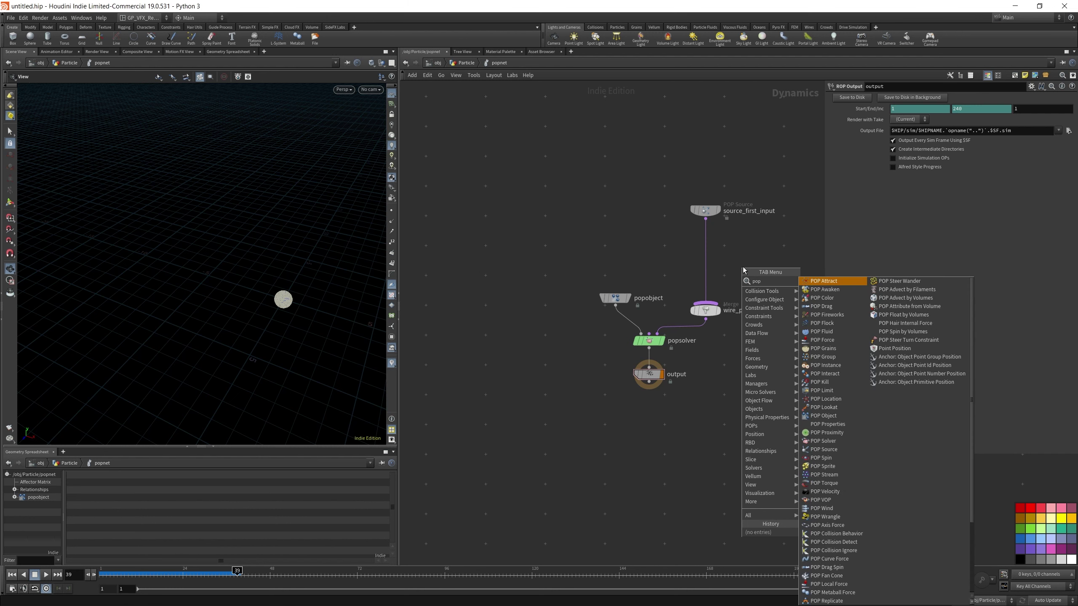
type("force")
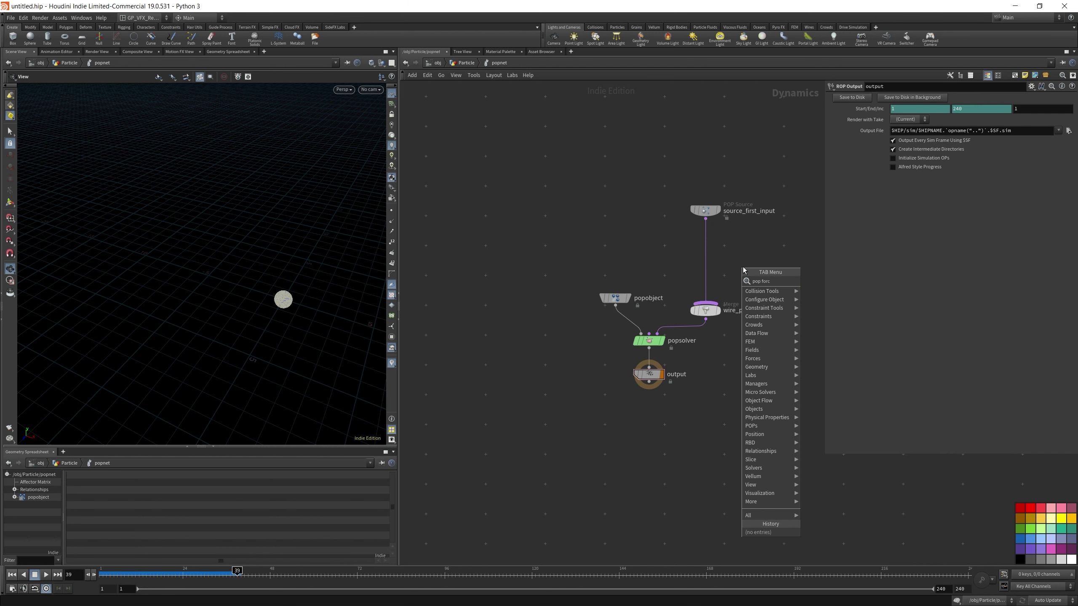
left_click(830, 282)
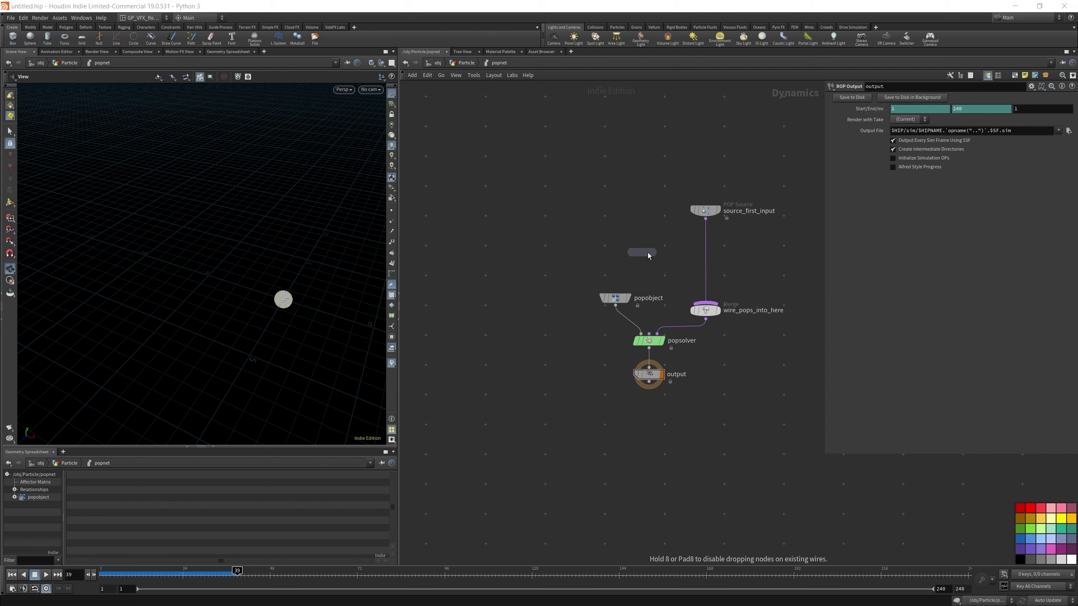
left_click(708, 250)
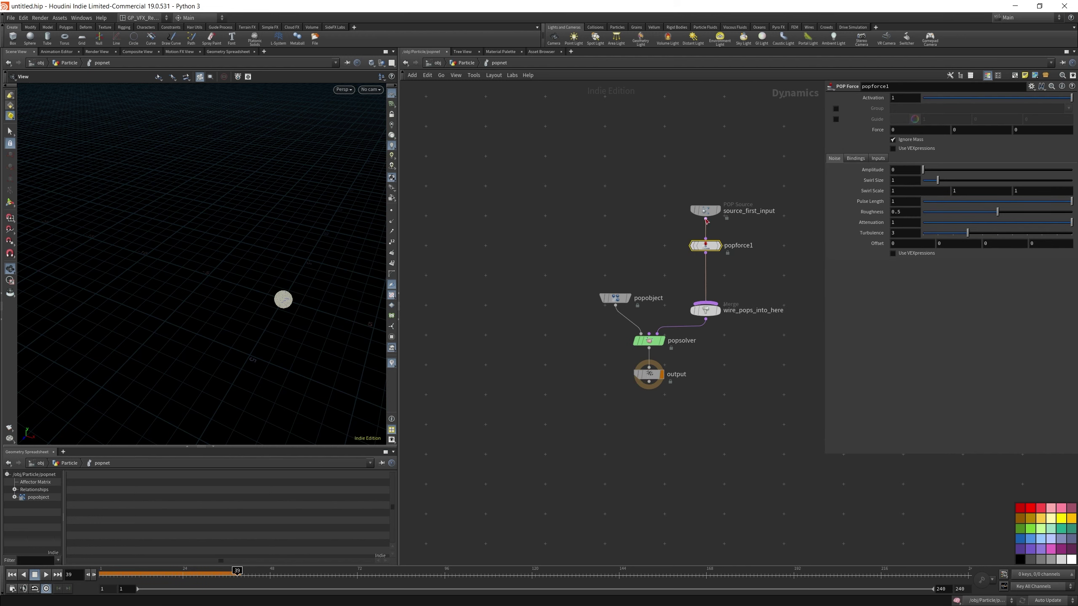
double_click(894, 170)
type("1")
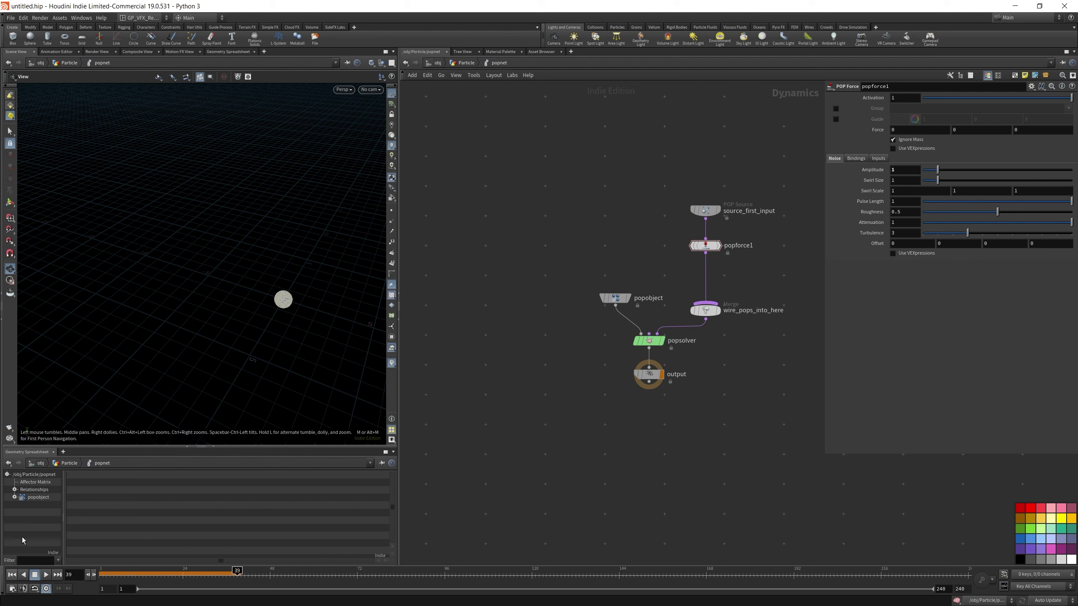
- Play to frame 98, orbit the particle cloud, scrub back to about 64, and select popsolver
left_click(47, 574)
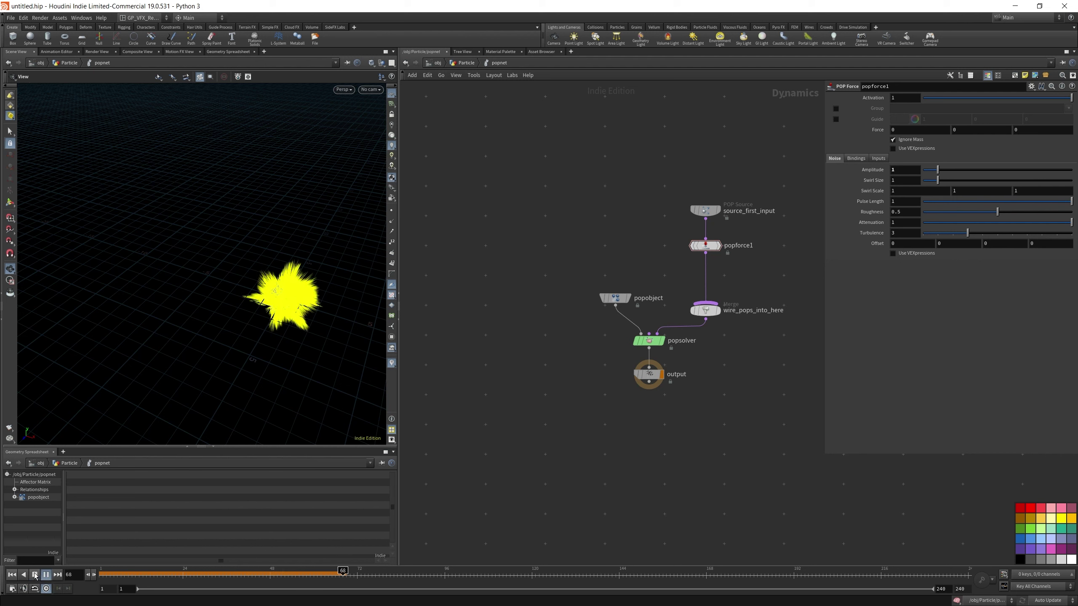
left_click(34, 575)
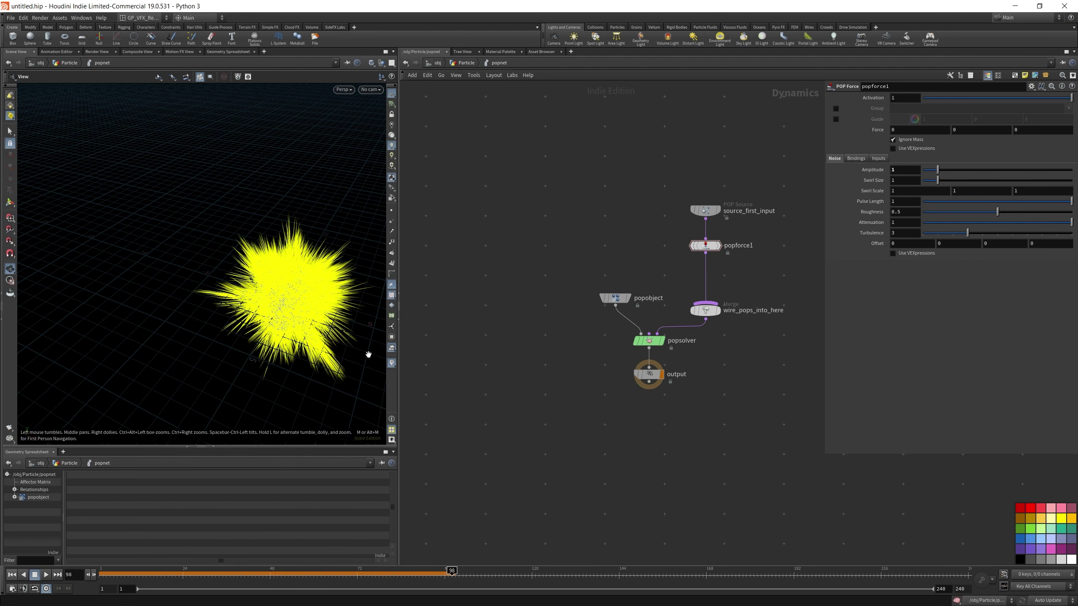
left_click_drag(238, 276, 203, 352)
left_click_drag(119, 574, 389, 574)
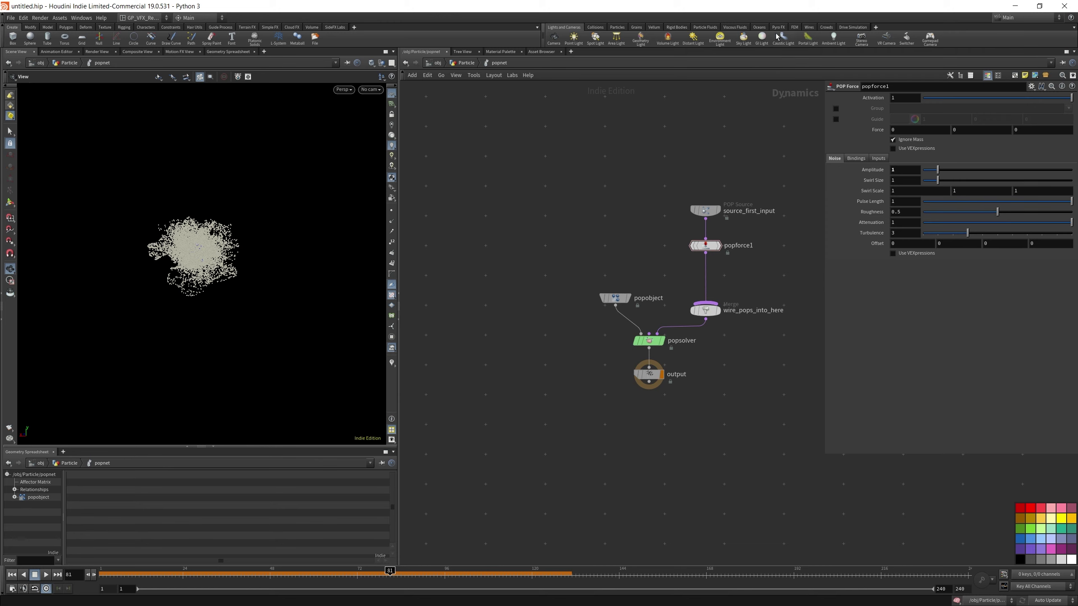
left_click(650, 341)
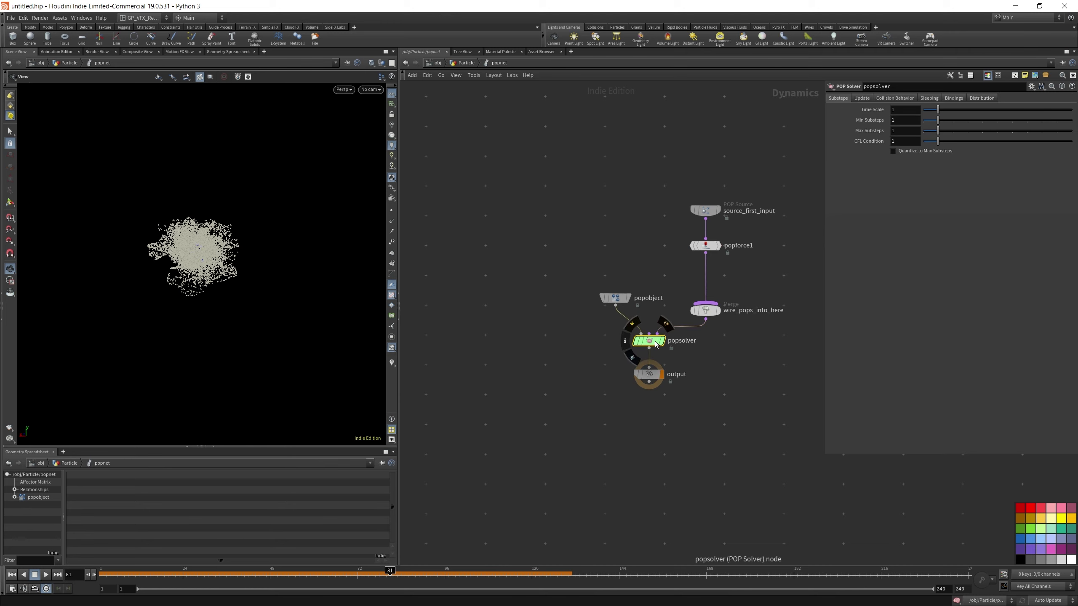
double_click(655, 341)
scroll(594, 318, "up", 5)
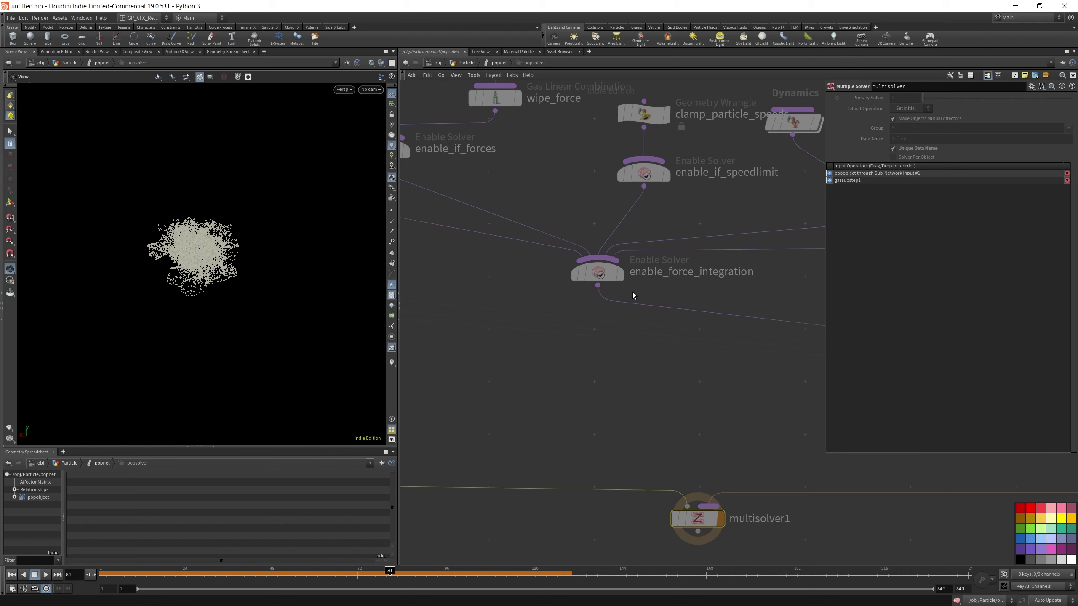
scroll(632, 293, "down", 3)
scroll(658, 352, "up", 2)
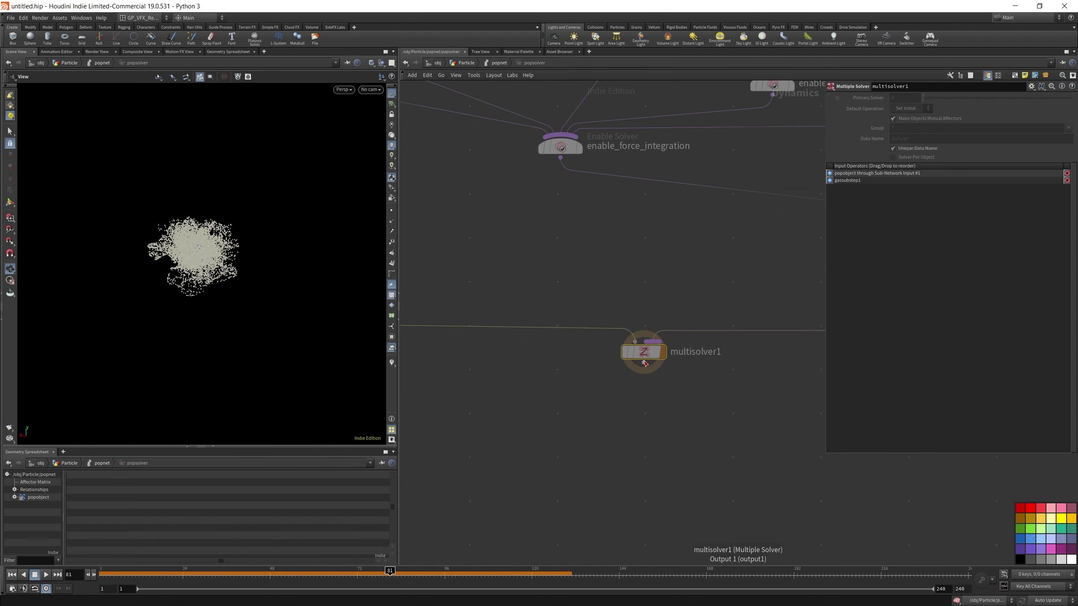
scroll(658, 352, "up", 4)
scroll(668, 344, "down", 2)
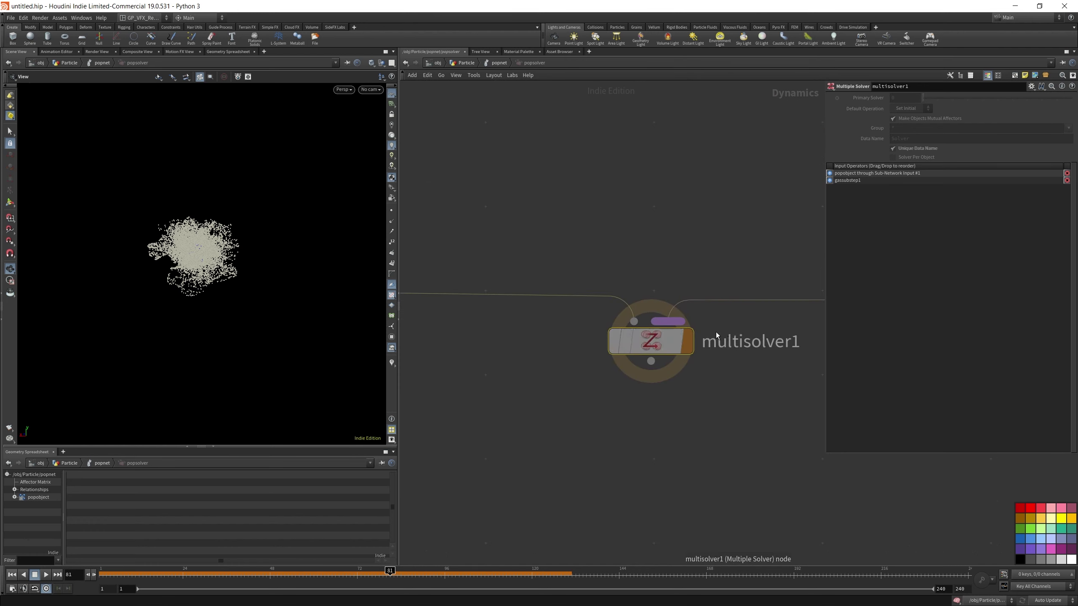
scroll(675, 342, "down", 6)
scroll(564, 325, "up", 3)
scroll(561, 315, "down", 4)
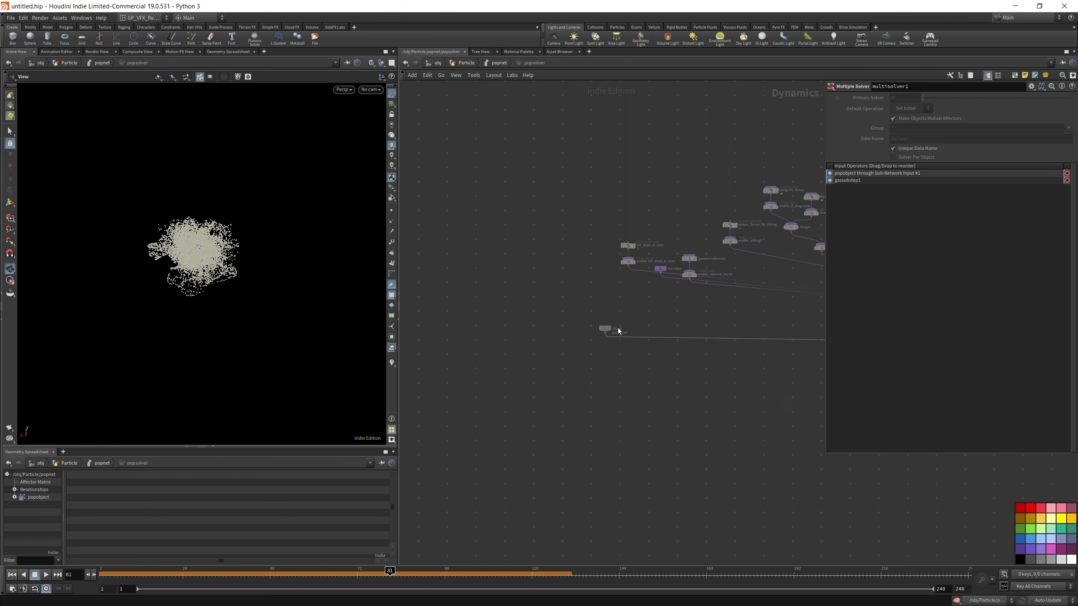
scroll(703, 320, "down", 2)
scroll(559, 348, "up", 2)
scroll(645, 312, "up", 2)
scroll(601, 384, "up", 5)
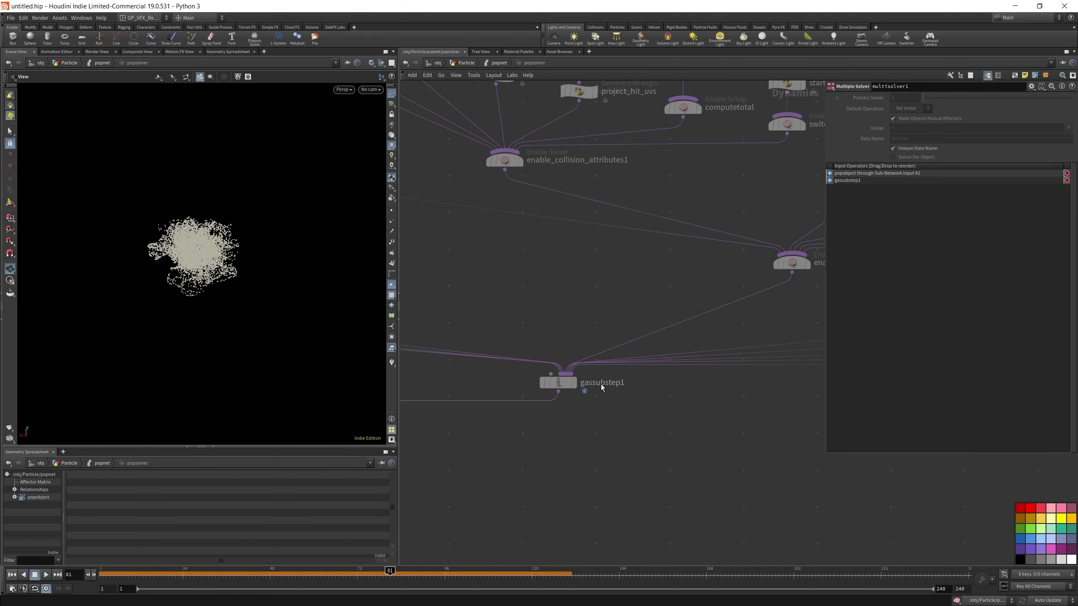
scroll(619, 285, "down", 5)
scroll(696, 334, "up", 5)
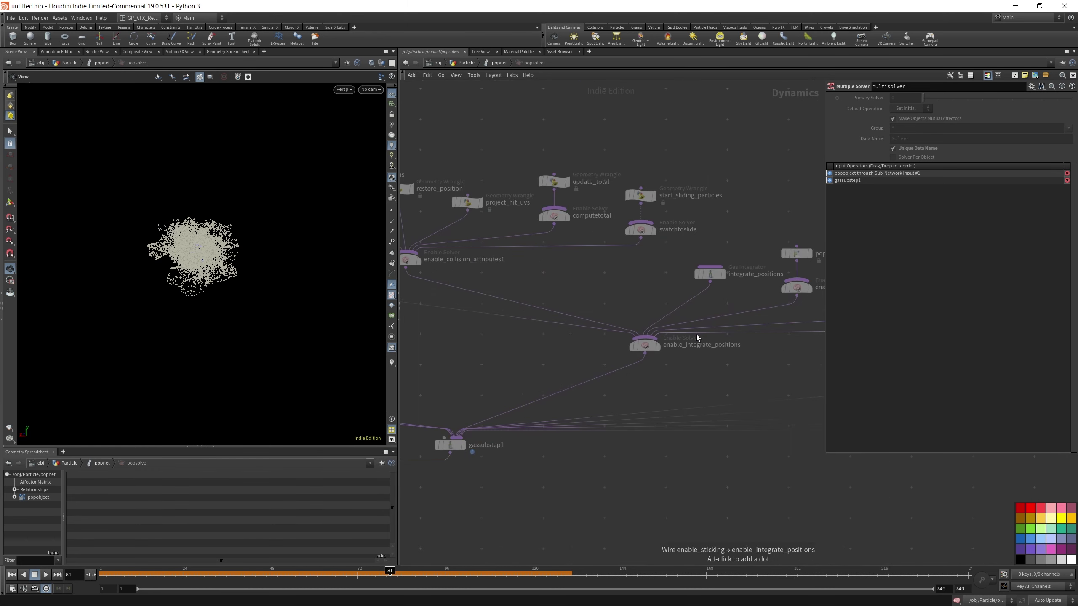
scroll(645, 271, "down", 5)
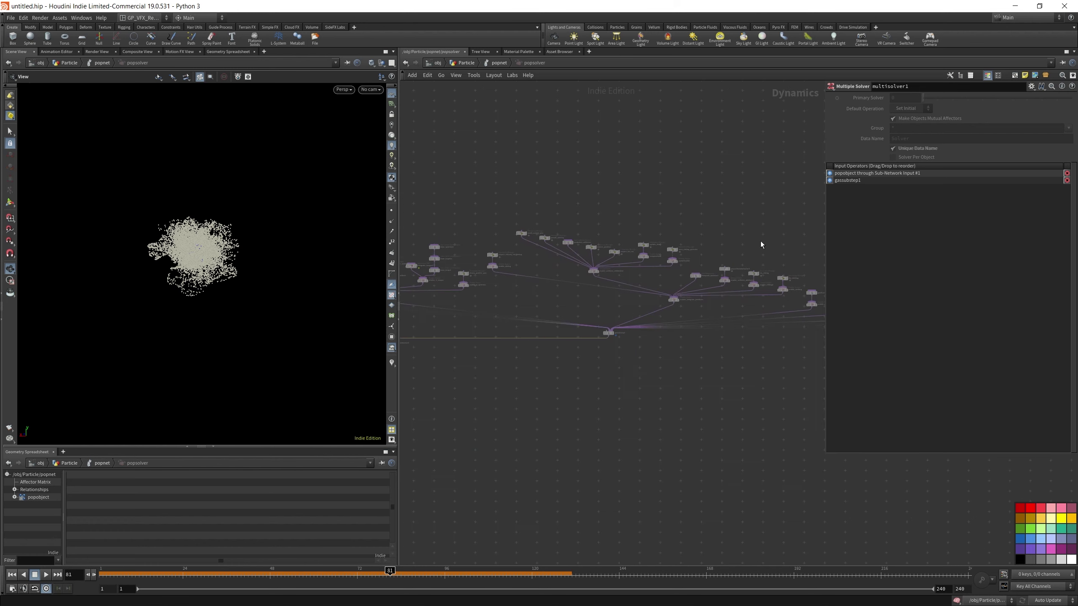
scroll(513, 222, "up", 5)
scroll(490, 243, "down", 2)
scroll(490, 243, "down", 2)
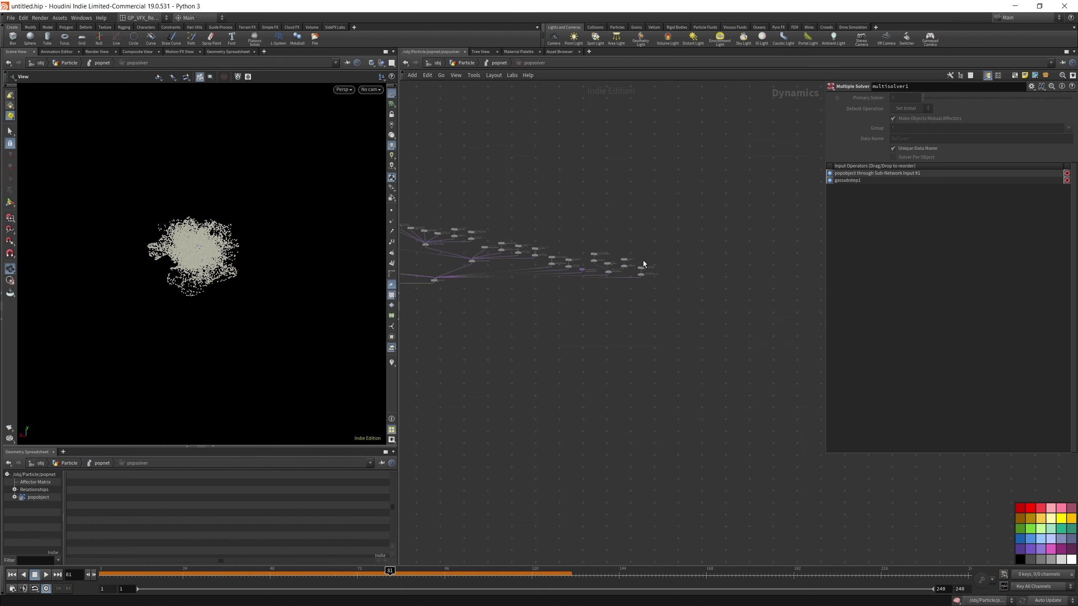
scroll(507, 249, "up", 5)
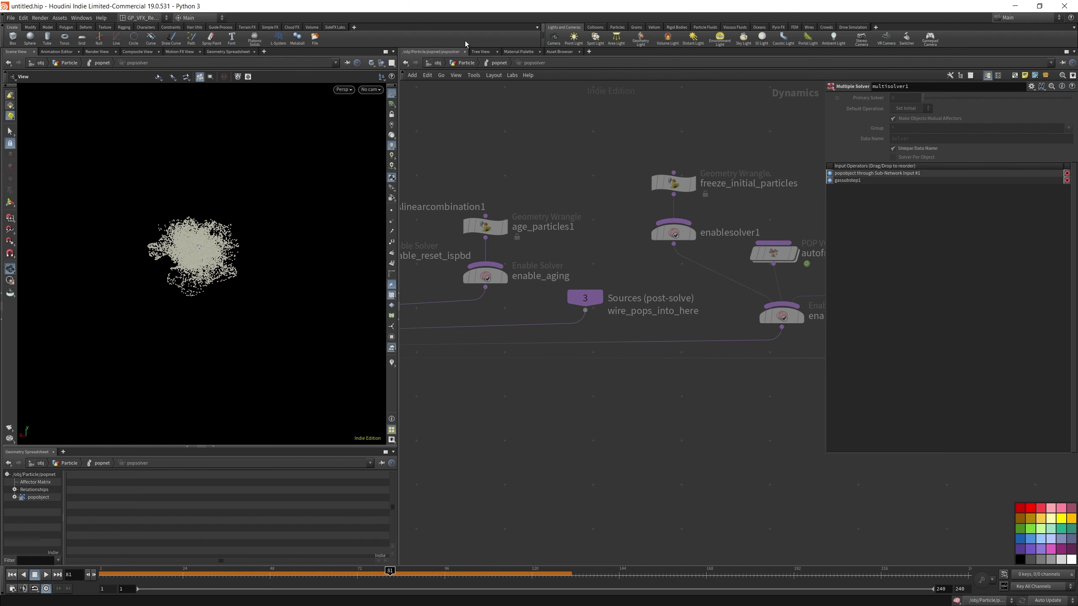
left_click(493, 63)
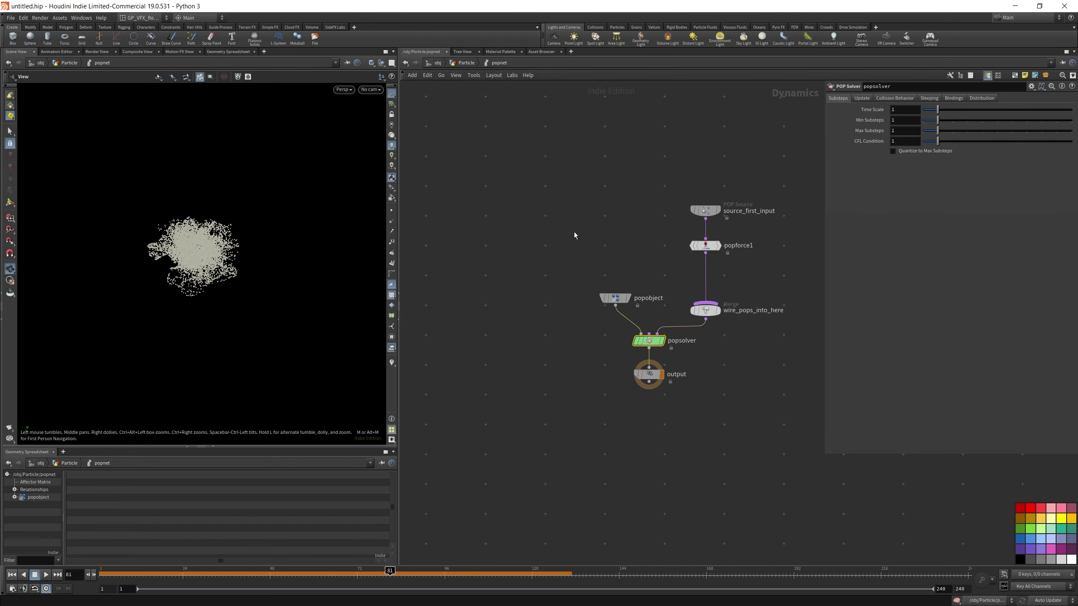
- Enlarge the geometry spreadsheet and show popobject's Geometry attributes under Relationships
left_click_drag(106, 447, 106, 324)
left_click(15, 368)
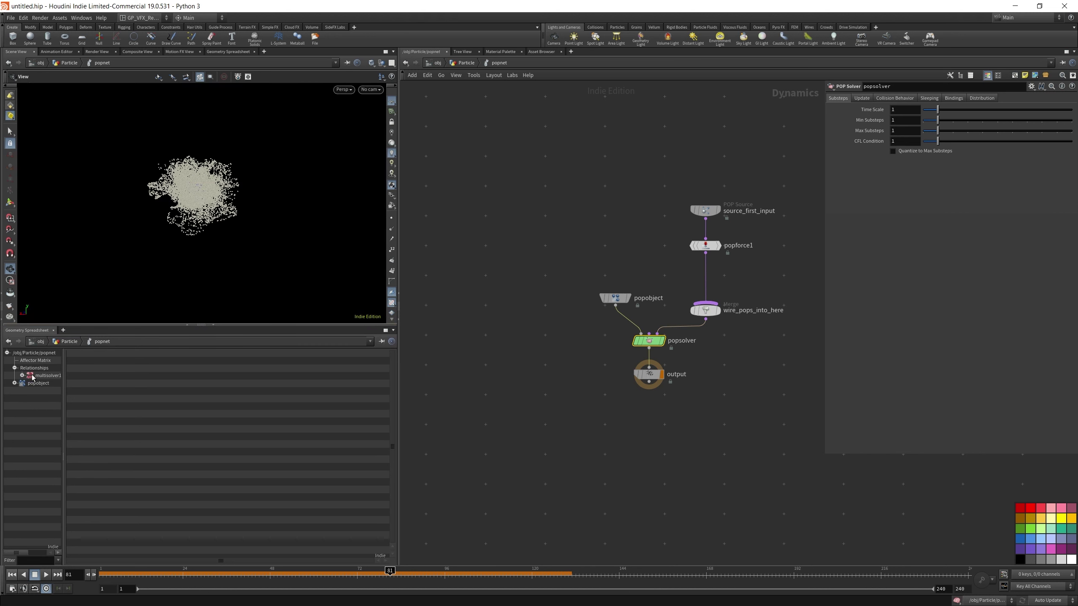
left_click(14, 384)
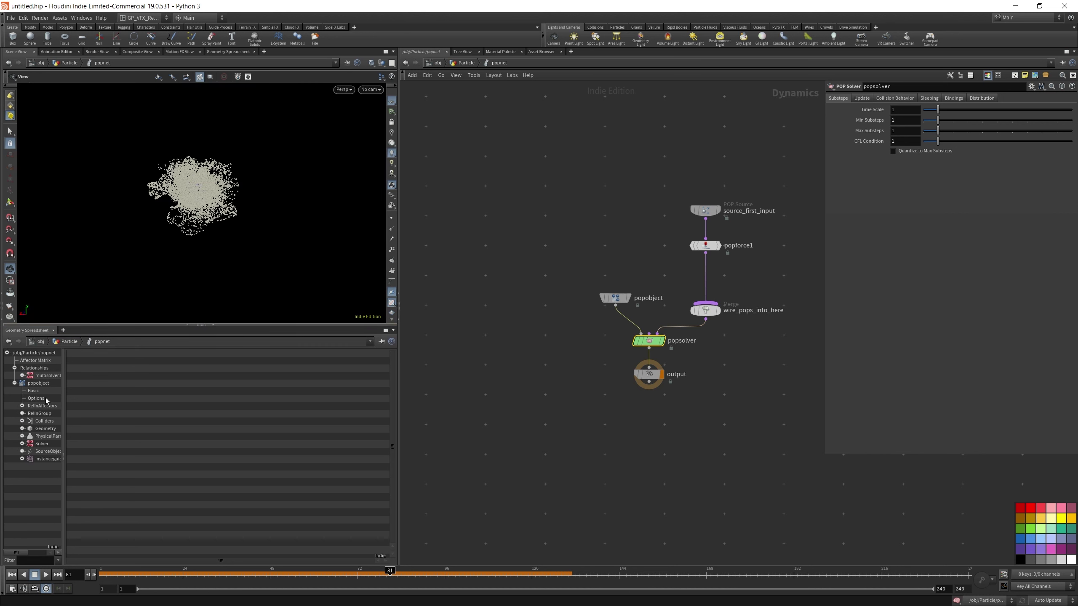
left_click(45, 429)
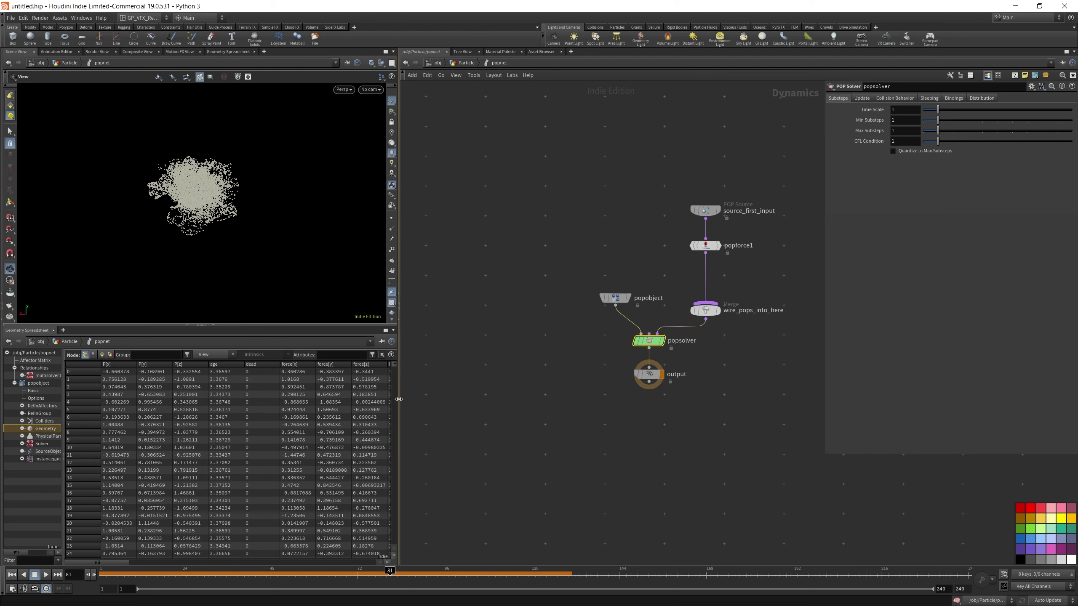
left_click_drag(397, 405, 599, 405)
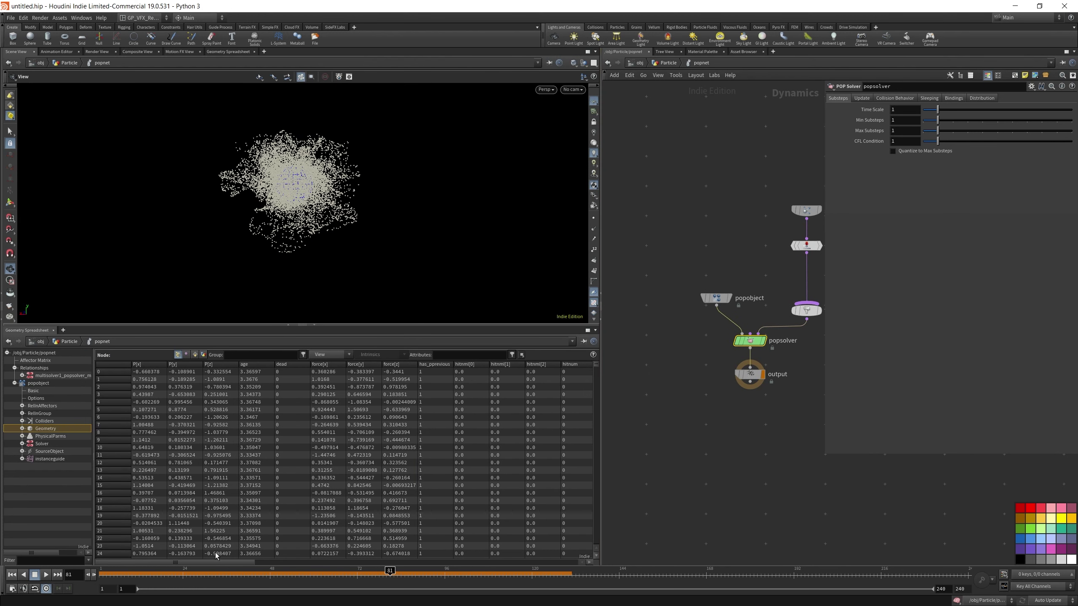
left_click_drag(217, 561, 266, 563)
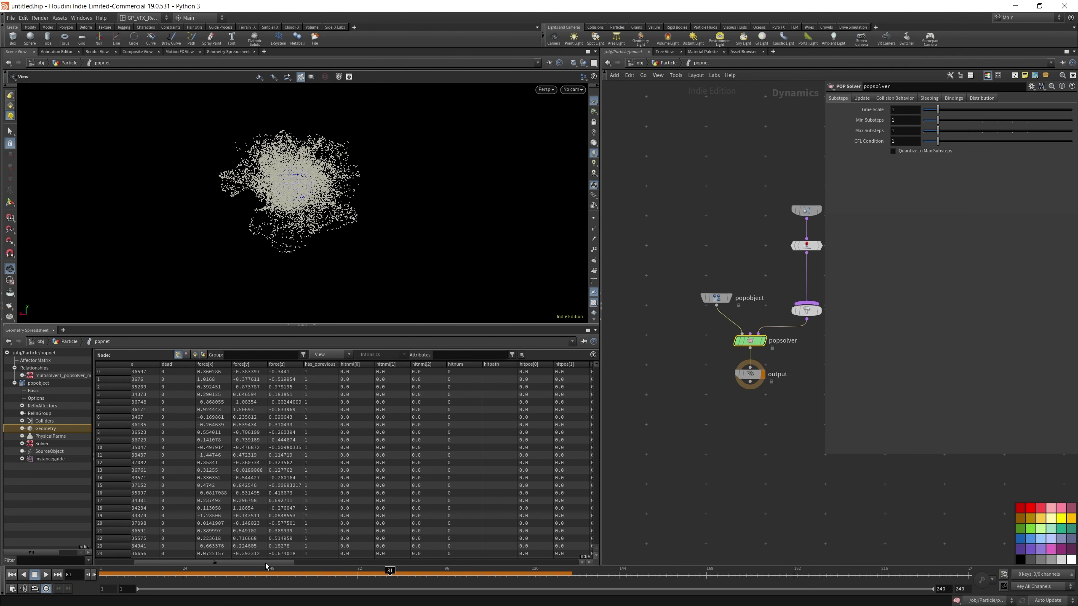
- Review the popsolver node info in a pinned window over the viewport, then close it
left_click(726, 343)
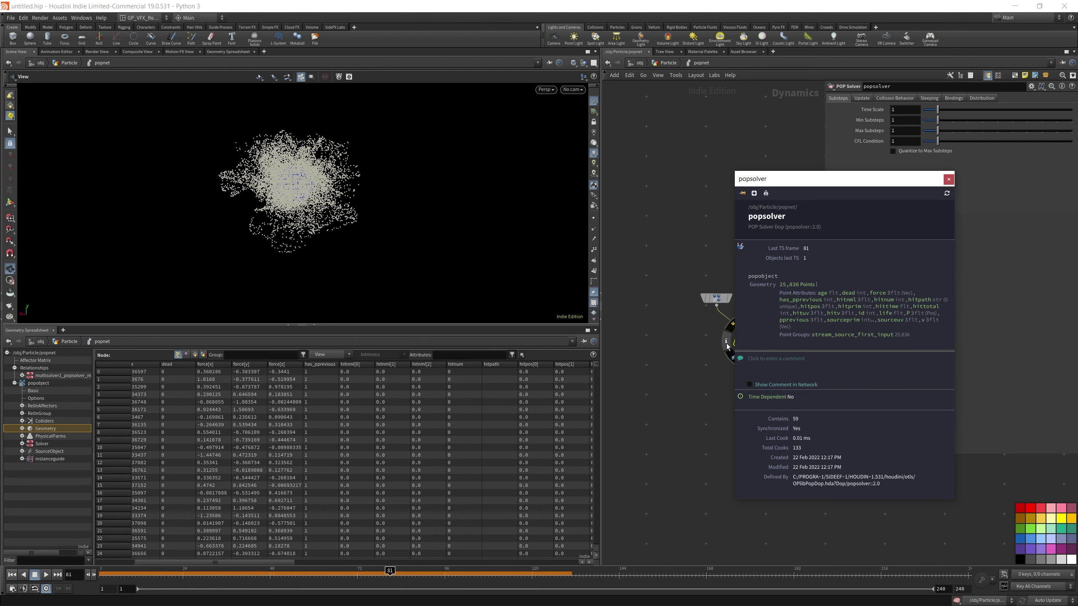
left_click_drag(783, 176, 331, 121)
left_click(290, 138)
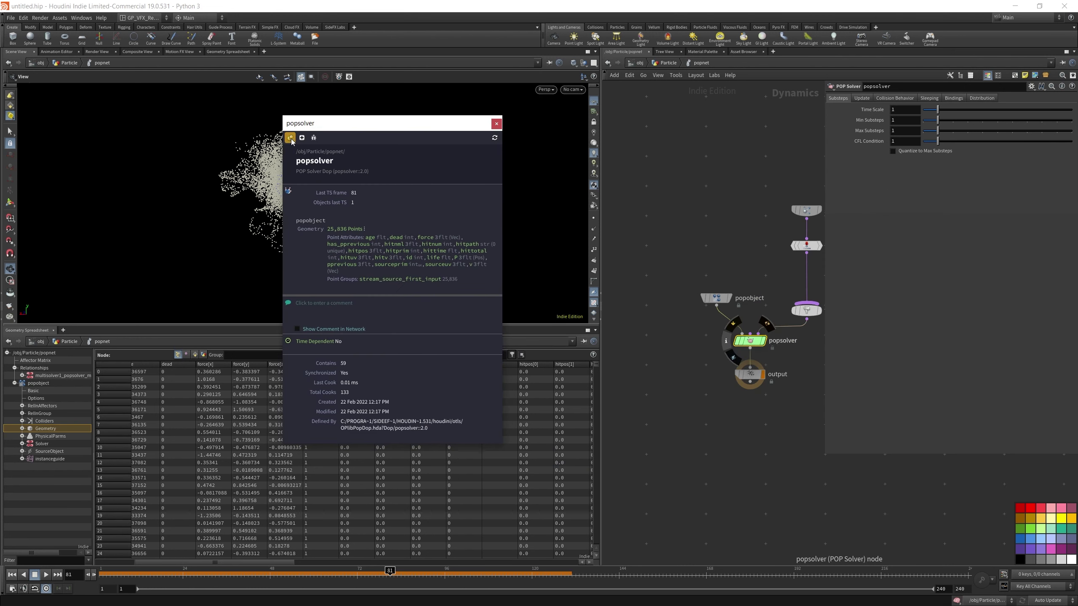
left_click_drag(420, 128, 283, 86)
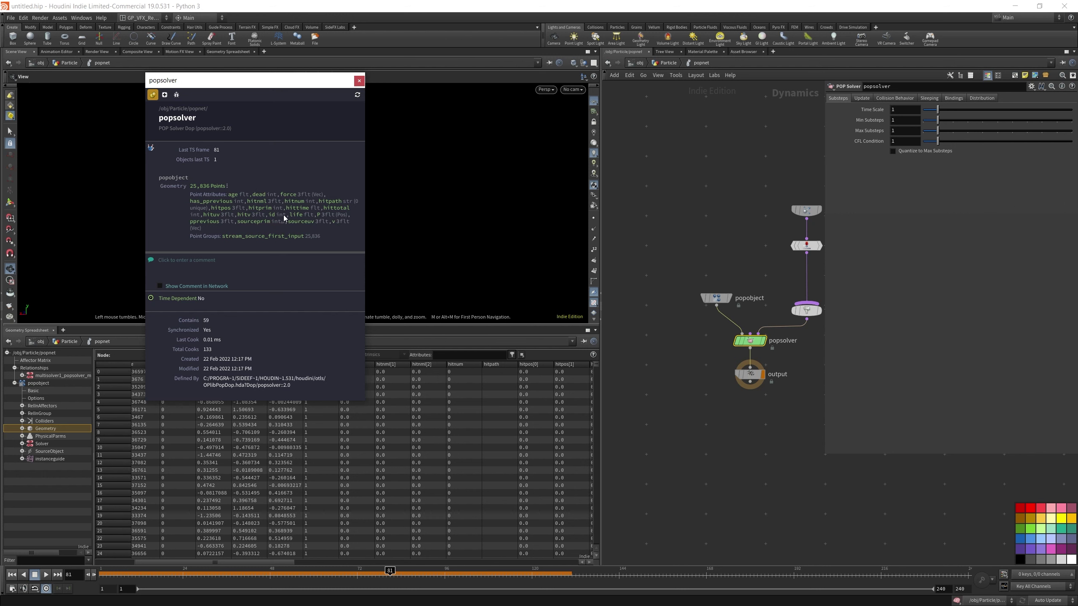
left_click(359, 82)
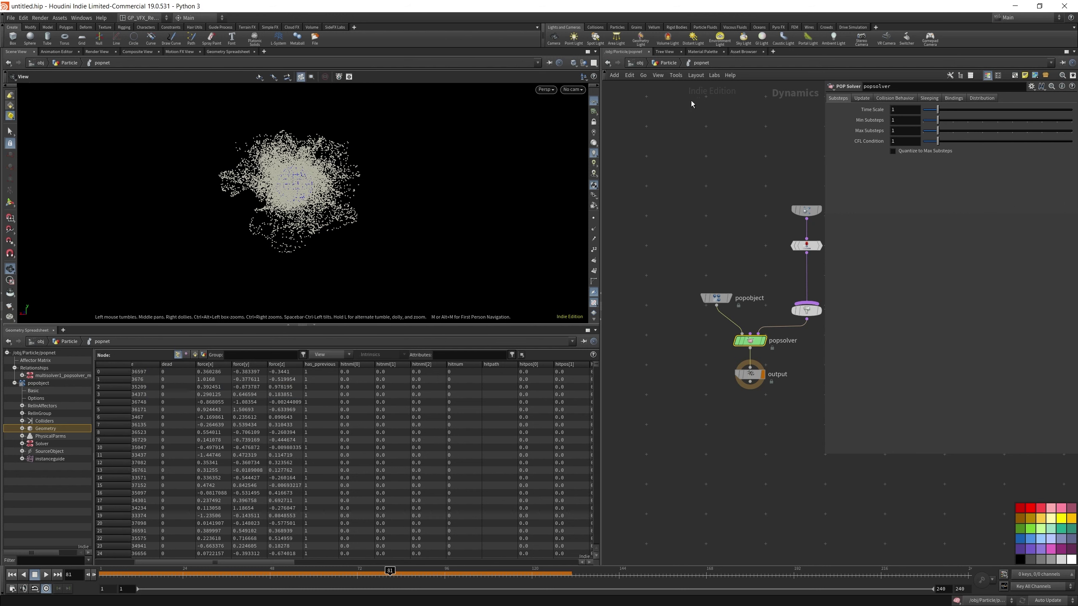
- Return to the Particle level, move popnet below sphere1 and advance the simulation to frame 100
left_click(664, 64)
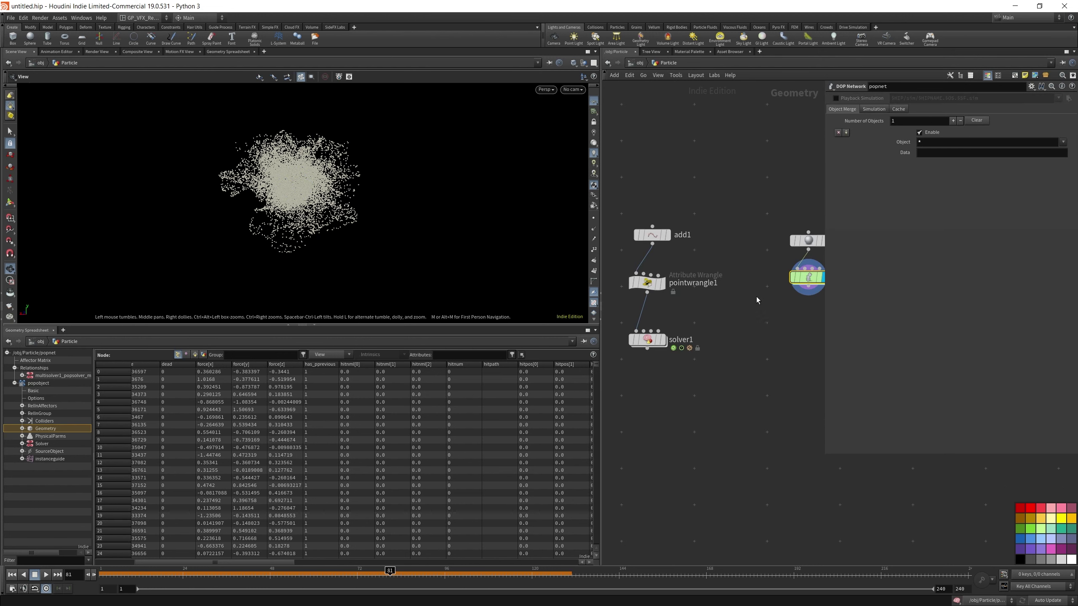
mouse_move(640, 248)
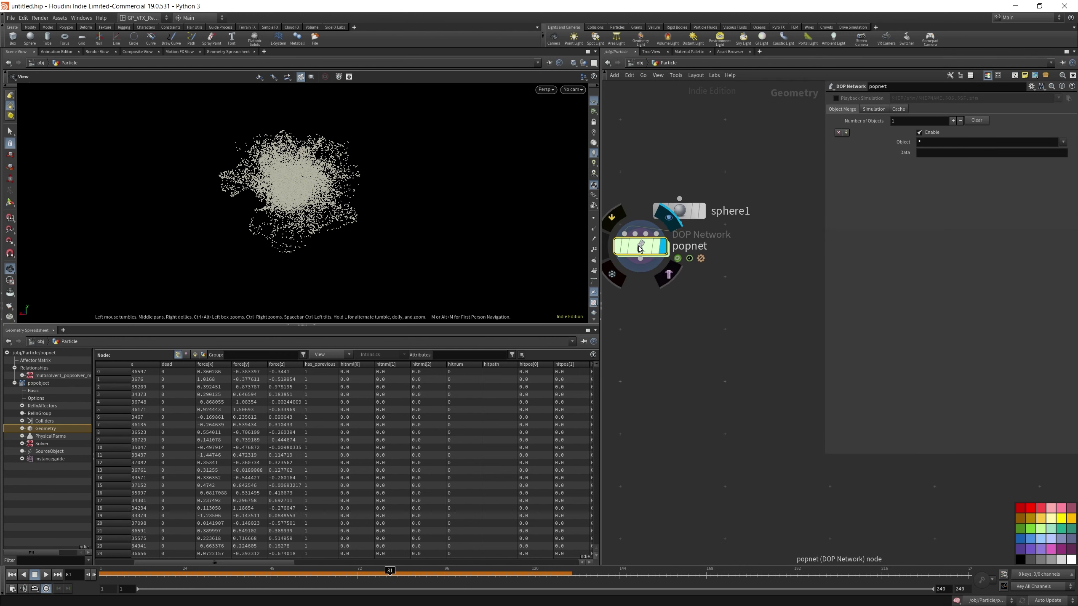
left_click_drag(640, 249, 687, 276)
left_click_drag(129, 574, 460, 571)
left_click_drag(205, 175, 238, 203)
- Add a Point Wrangle node below popnet
key("Tab")
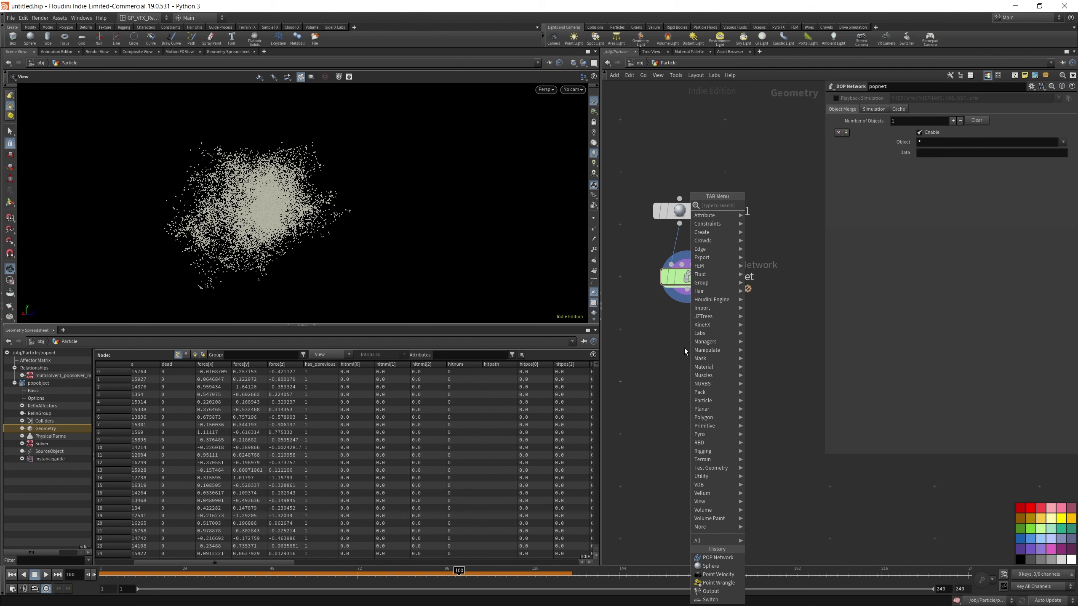
type("null")
key("Return")
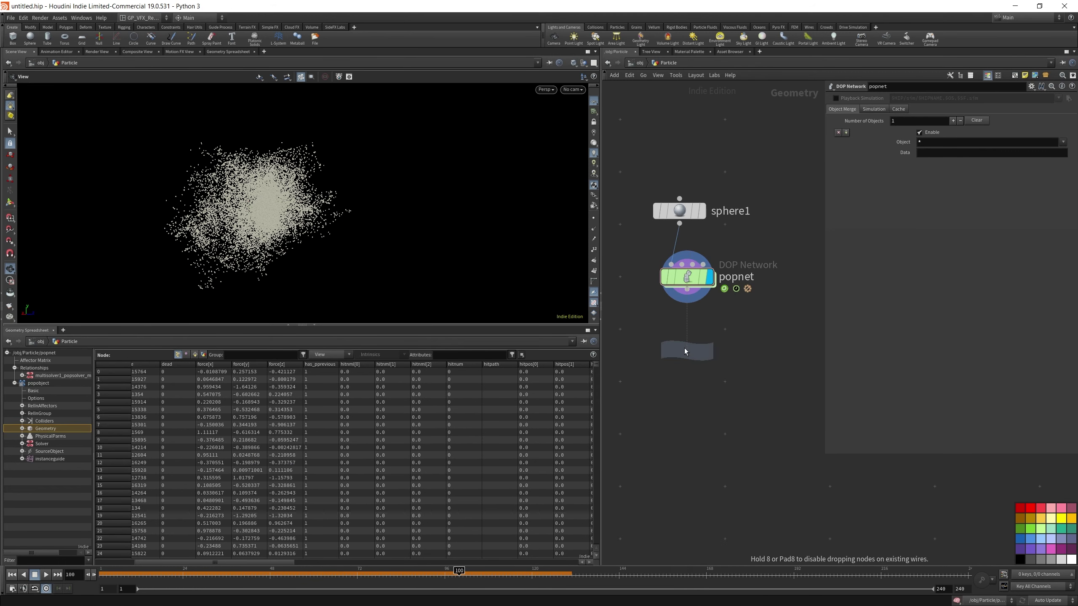
left_click(687, 331)
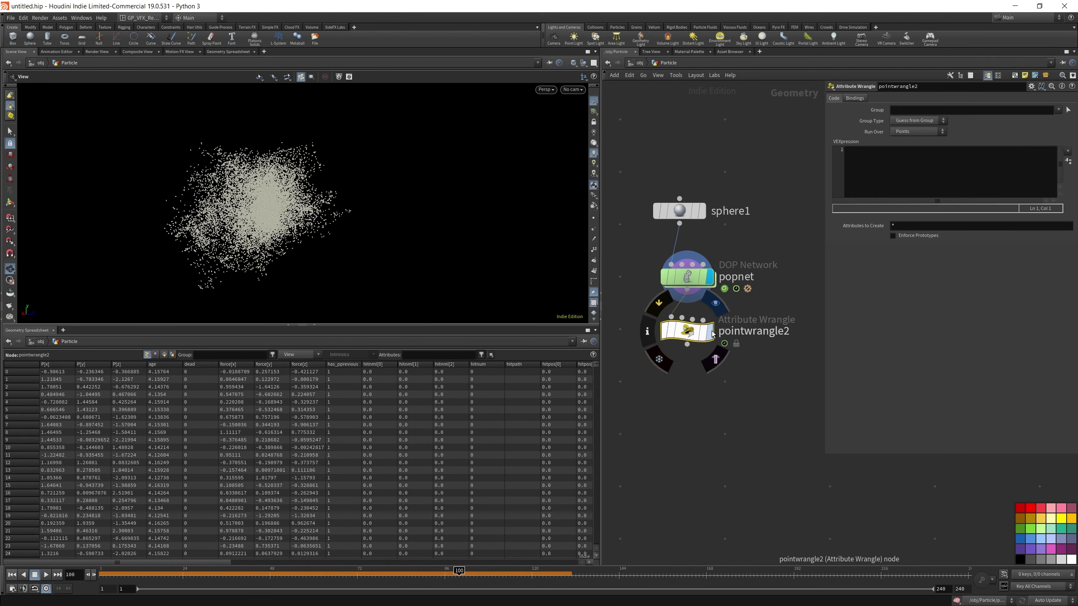
left_click(921, 161)
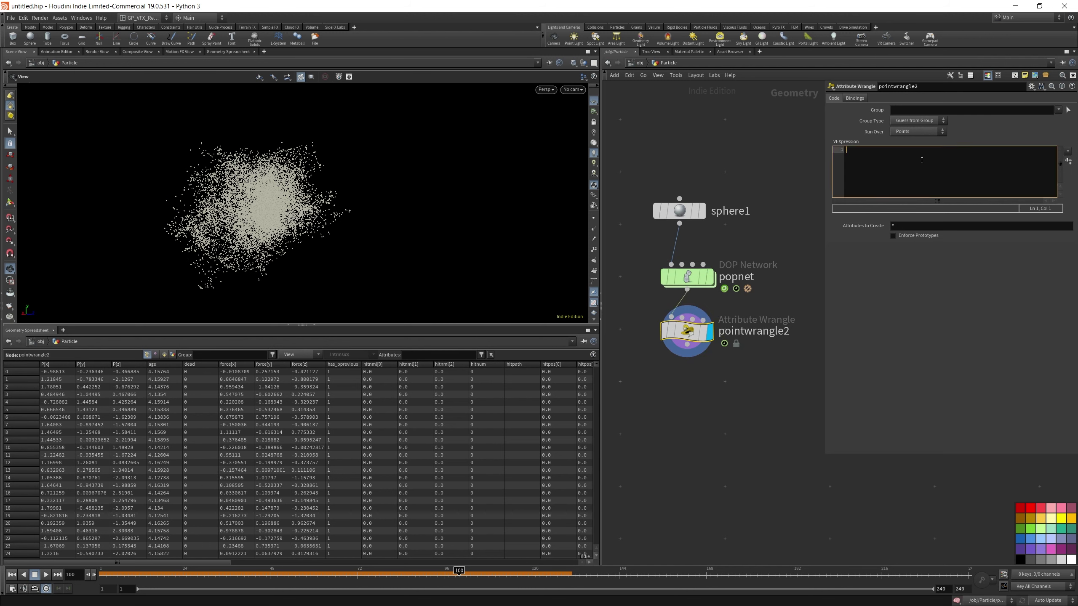
type("f@psca")
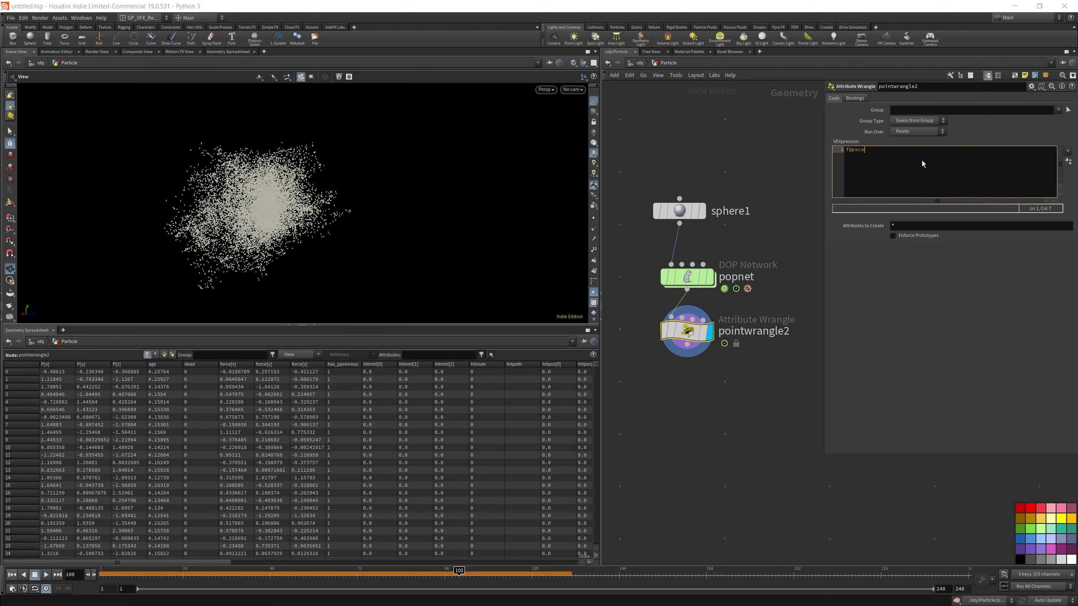
type("le = chf(\"Scale")
type("chramp(")
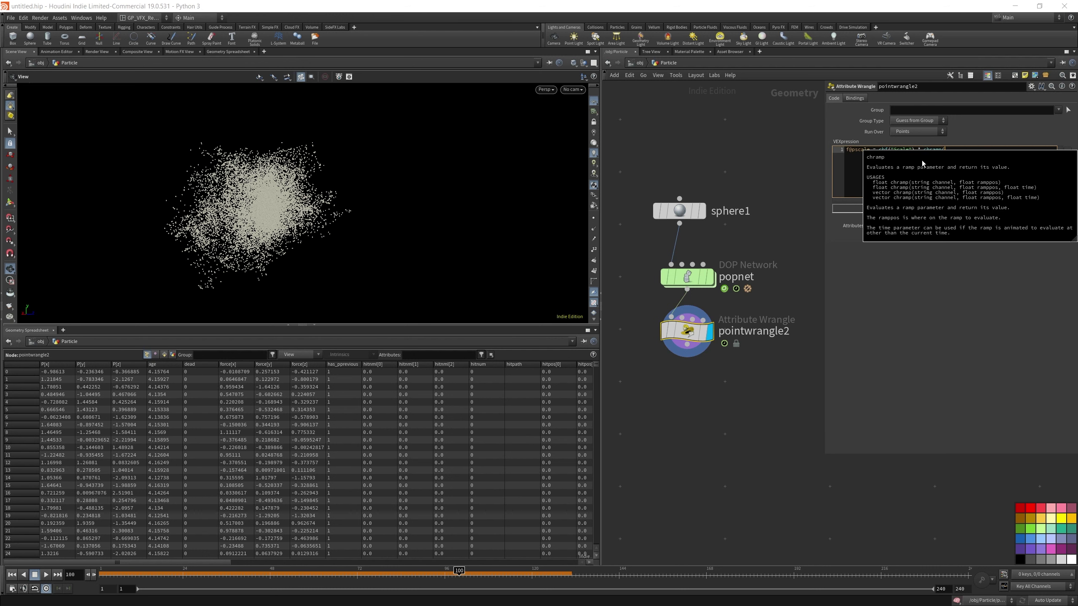
type("\"Lif")
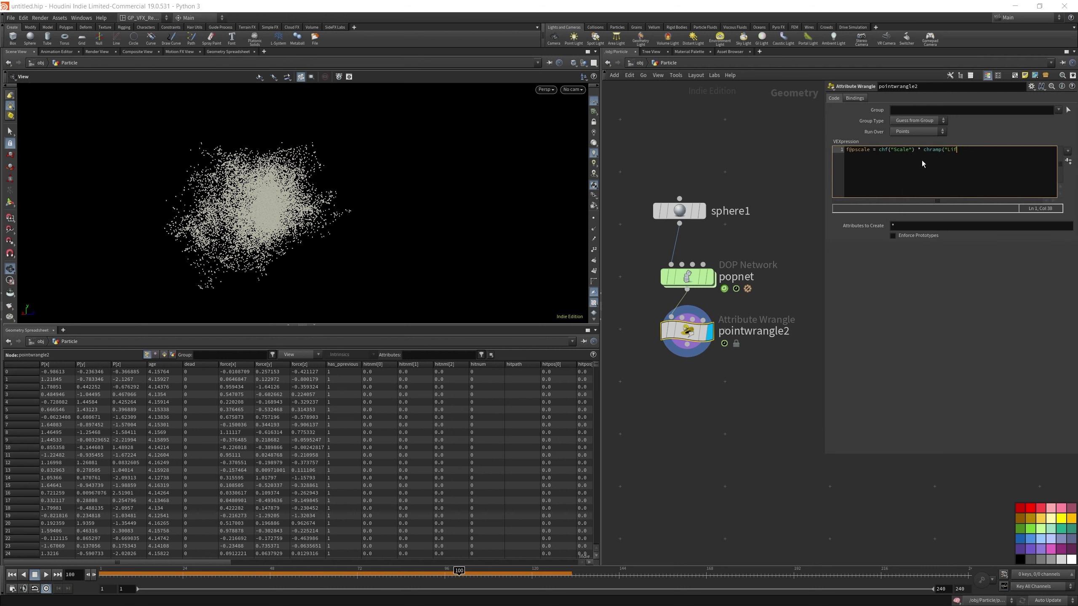
type("e\", @age/@life) * fit01")
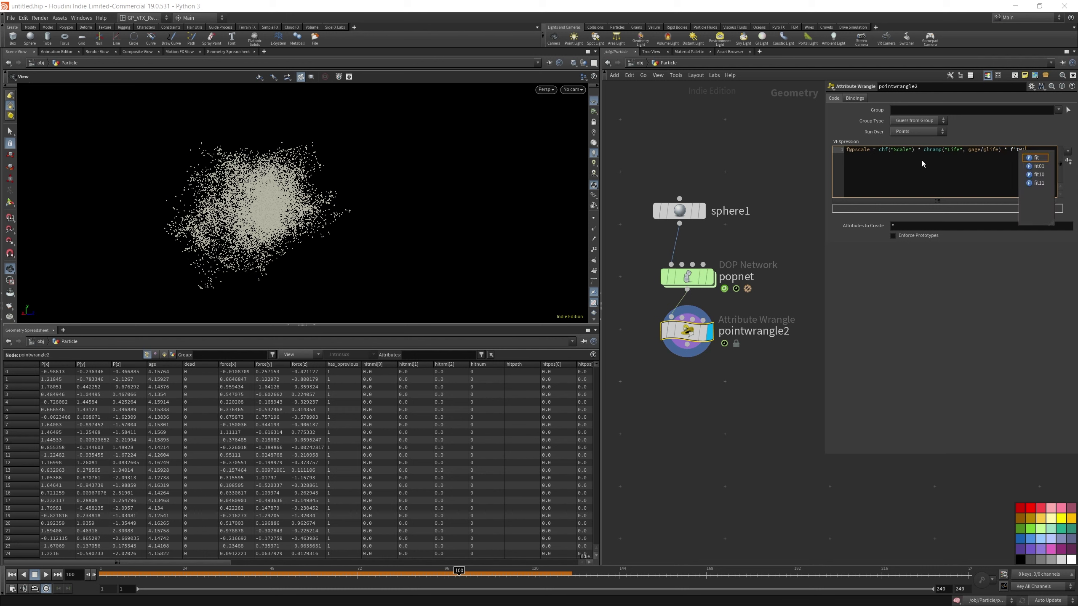
type("(rand(@id")
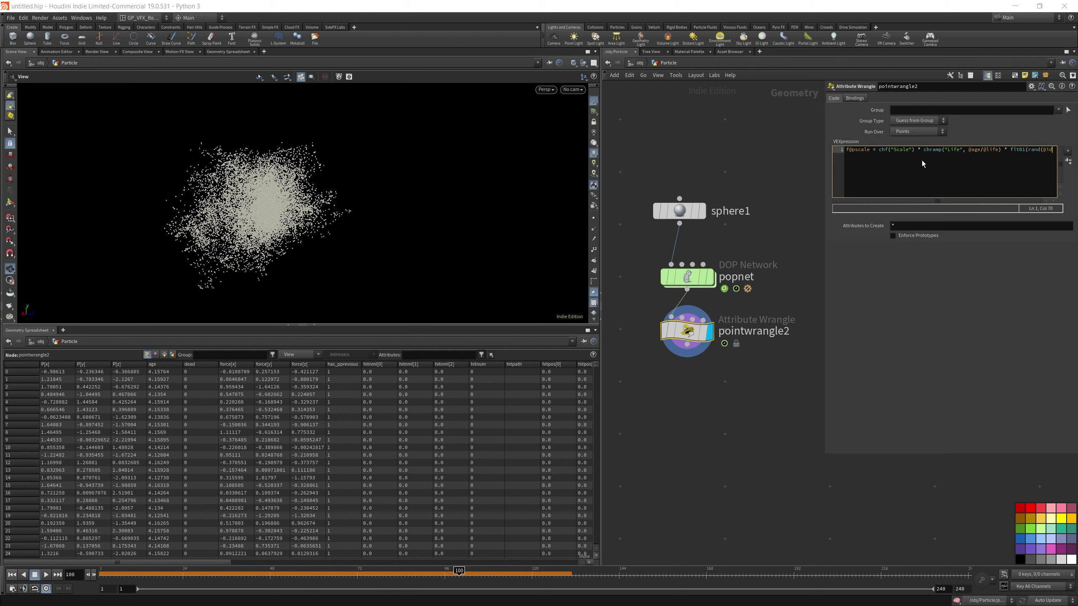
type("+3939384()")
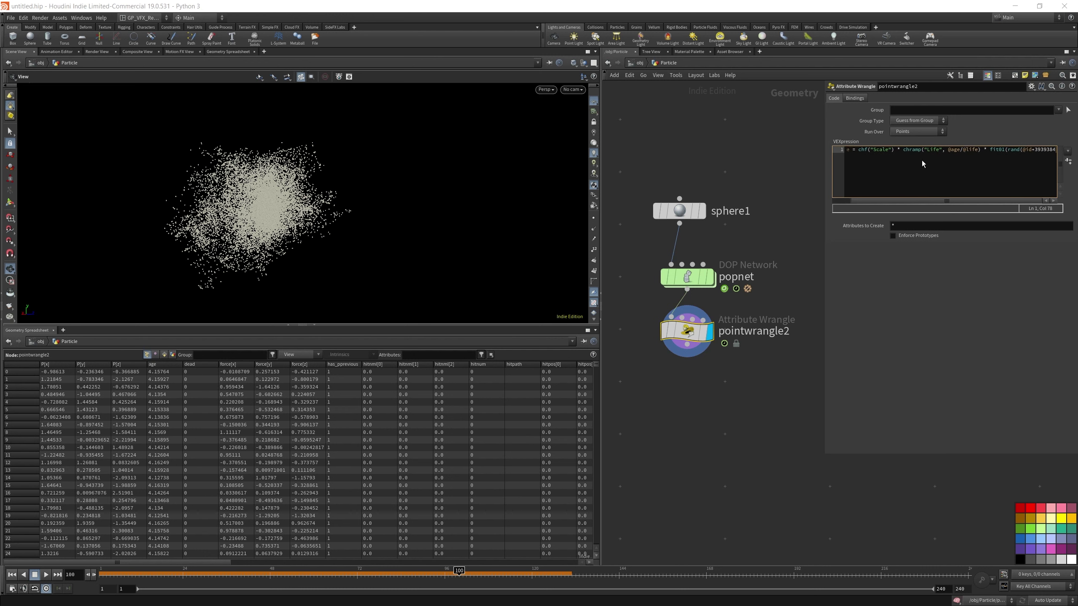
key("BackSpace")
key("BackSpace")
type("0")
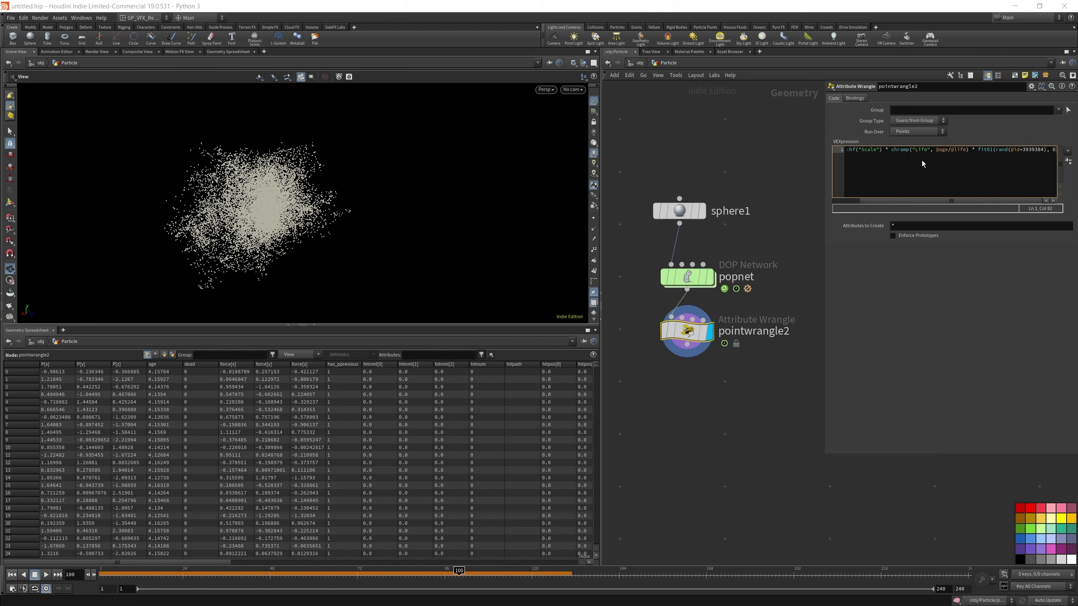
type(".2, 1);")
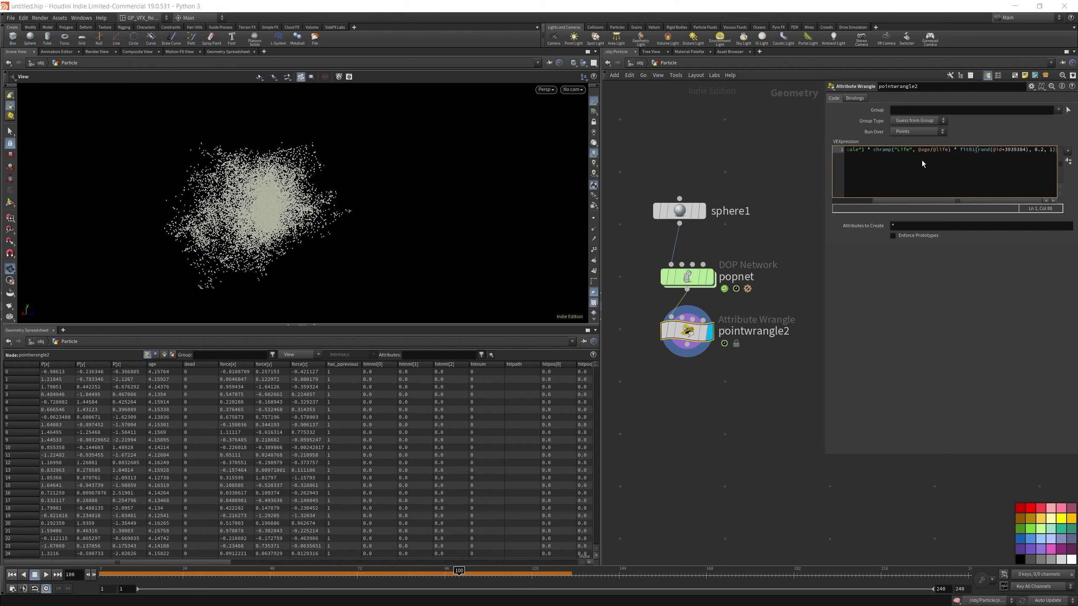
left_click(1036, 225)
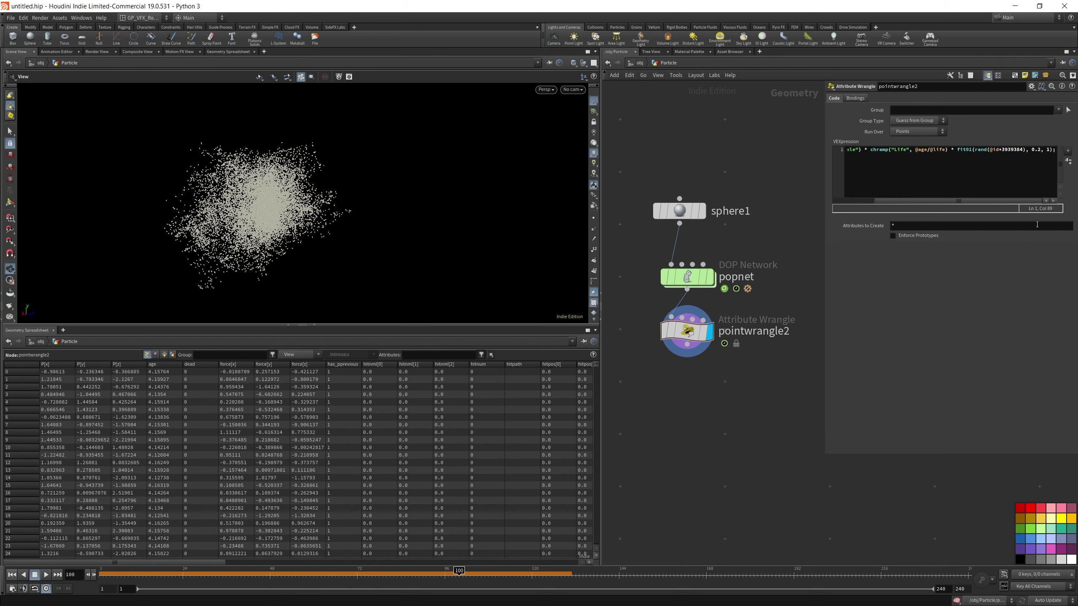
left_click(1068, 161)
- Move sphere1, popnet and pointwrangle2 aside to make room
scroll(796, 397, "down", 3)
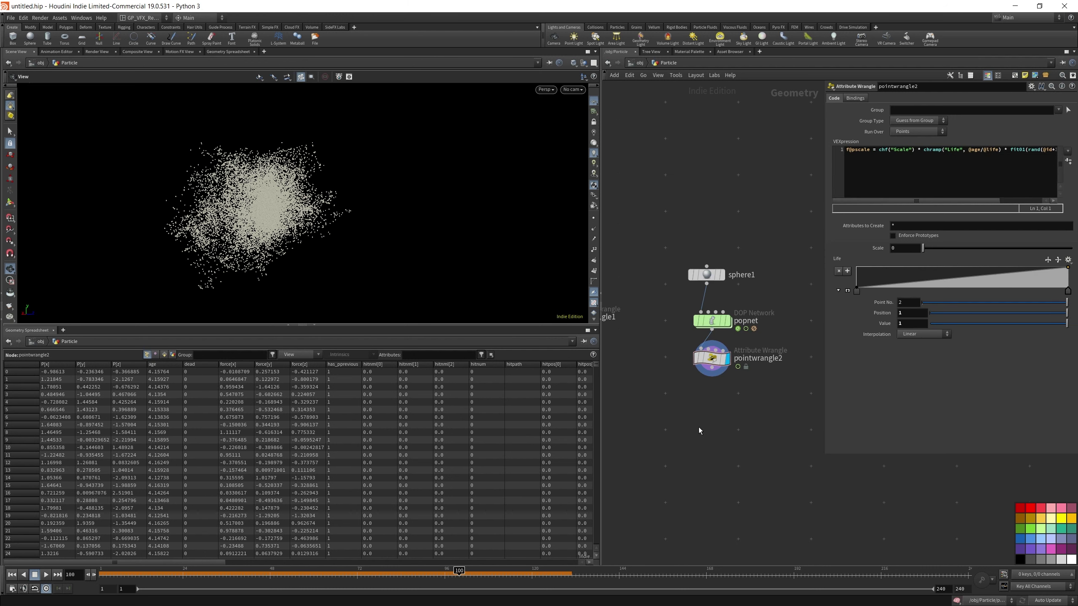
scroll(721, 382, "down", 2)
middle_click_drag(738, 379, 687, 393)
left_click_drag(686, 393, 752, 297)
left_click(677, 312)
- Add a Platonic Solids node for the tetrahedron
key("Tab")
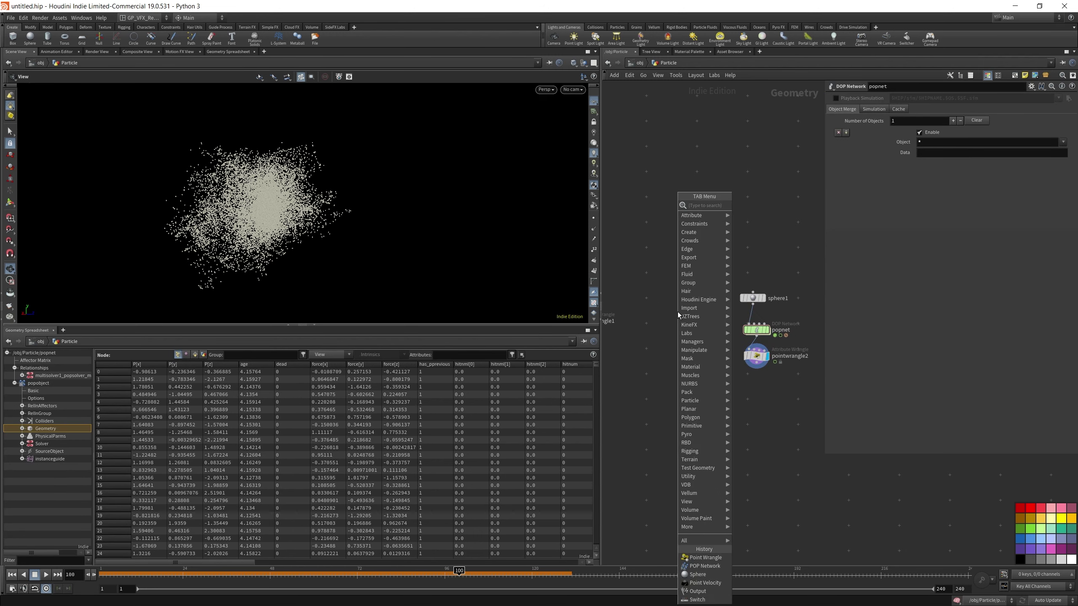
type("platon")
key("Return")
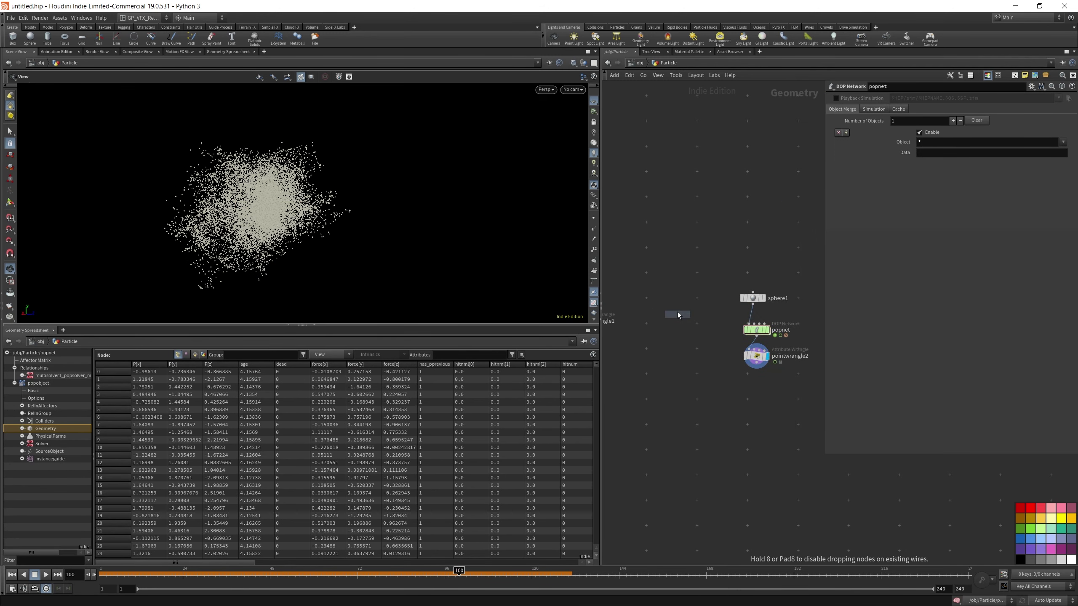
left_click(670, 310)
- Add a Transform below platonic1 with Y scale 2
key("Tab")
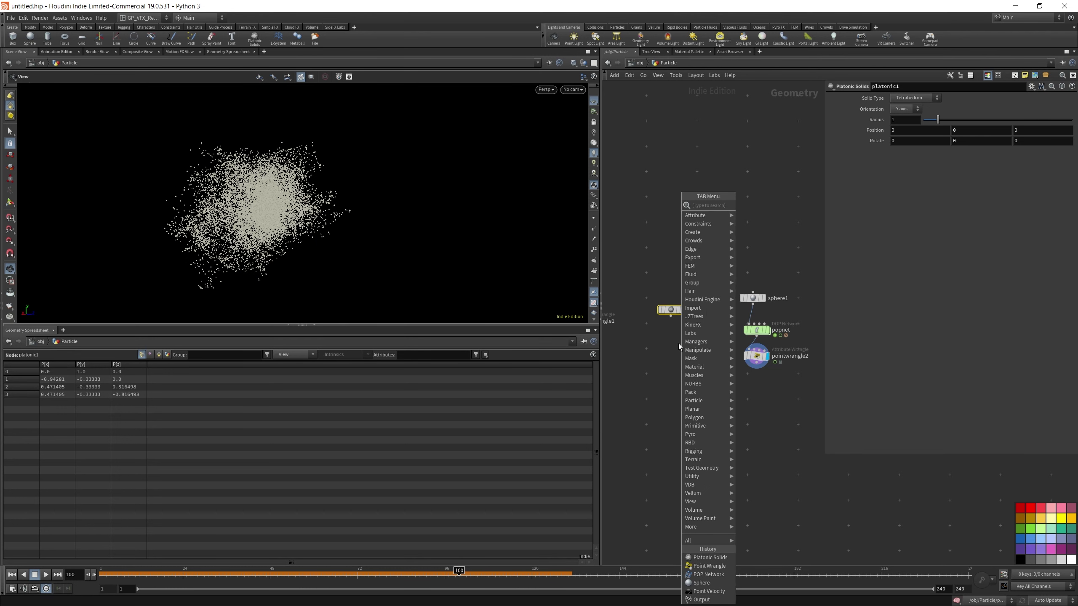
type("transfo")
key("Return")
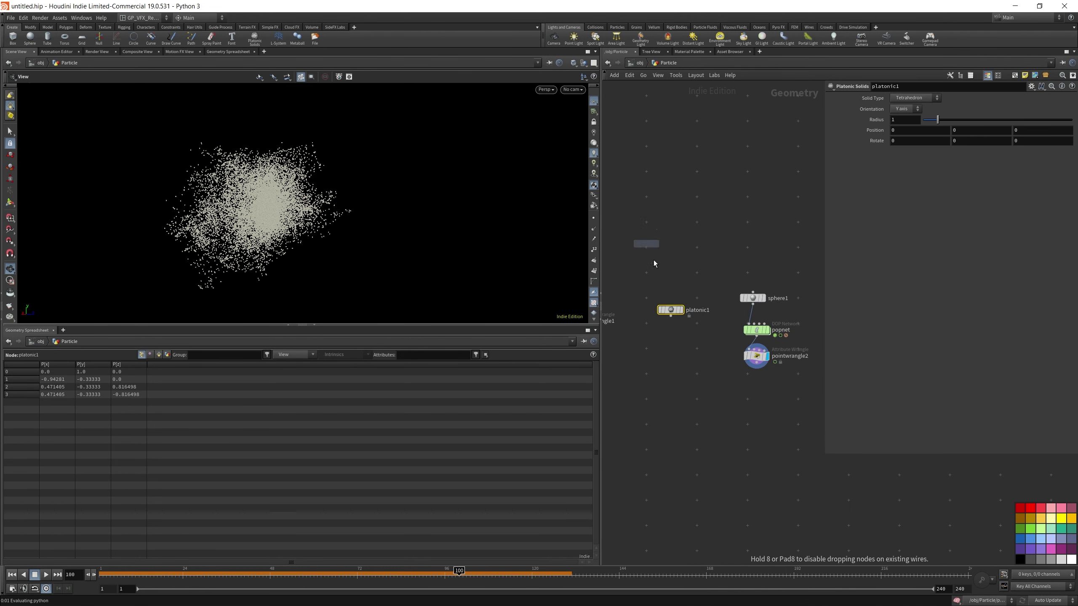
left_click(669, 337)
left_click(974, 149)
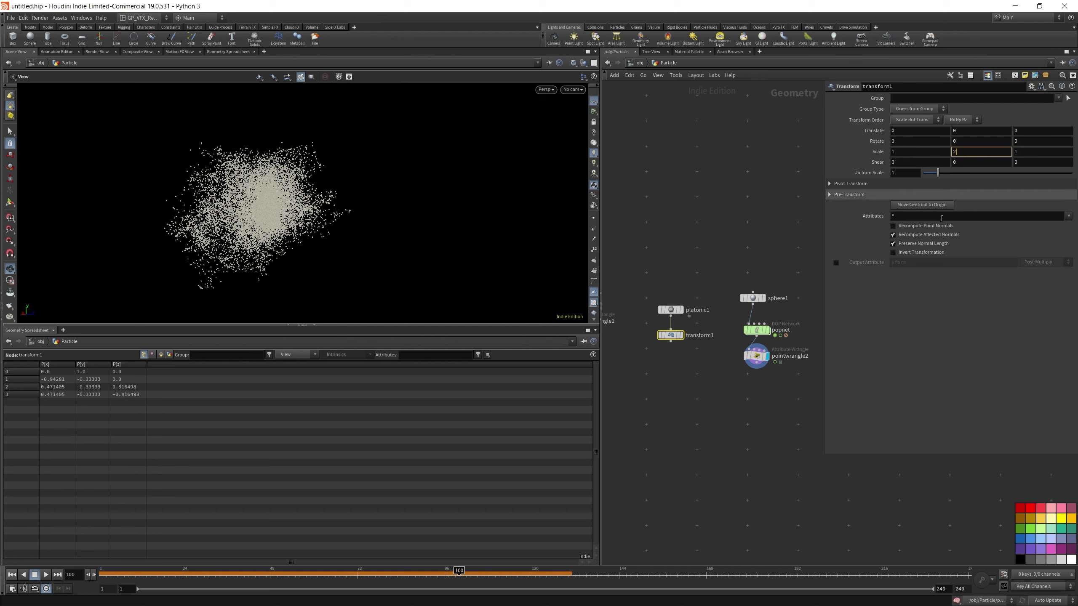
type("2")
key("Return")
key("Tab")
type("copy to")
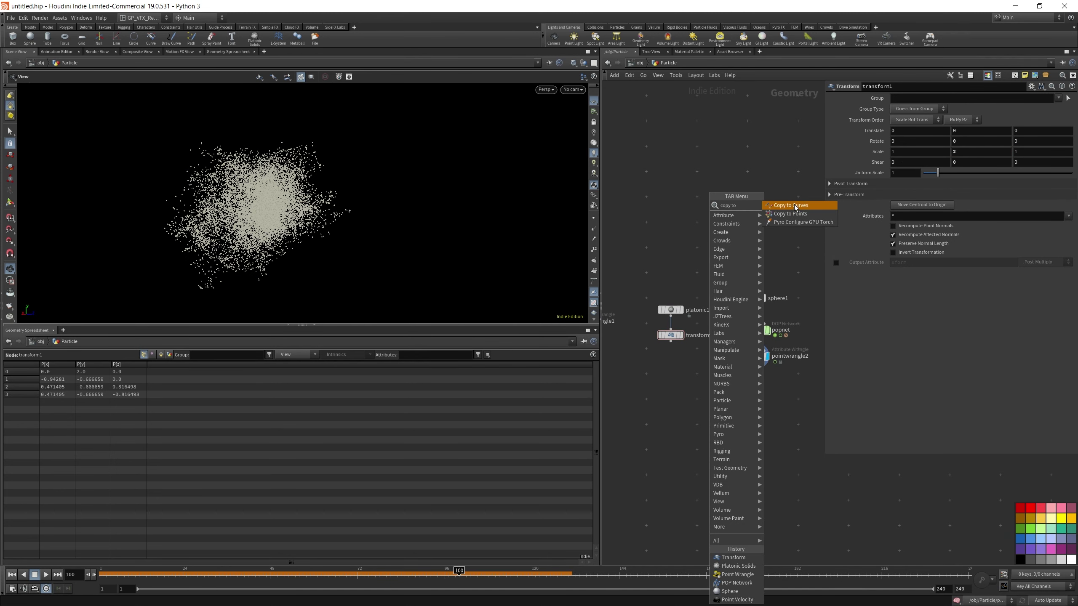
- Wire transform1 and pointwrangle2 into a new Copy to Points node and display its result
left_click(792, 214)
left_click(702, 415)
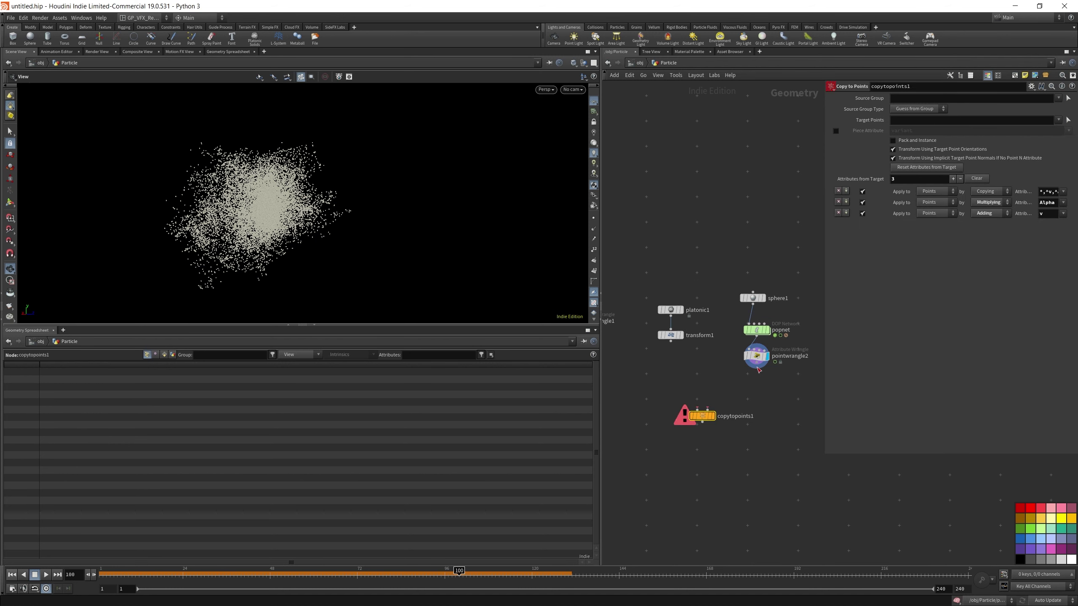
left_click_drag(758, 369, 707, 409)
left_click_drag(670, 343, 697, 408)
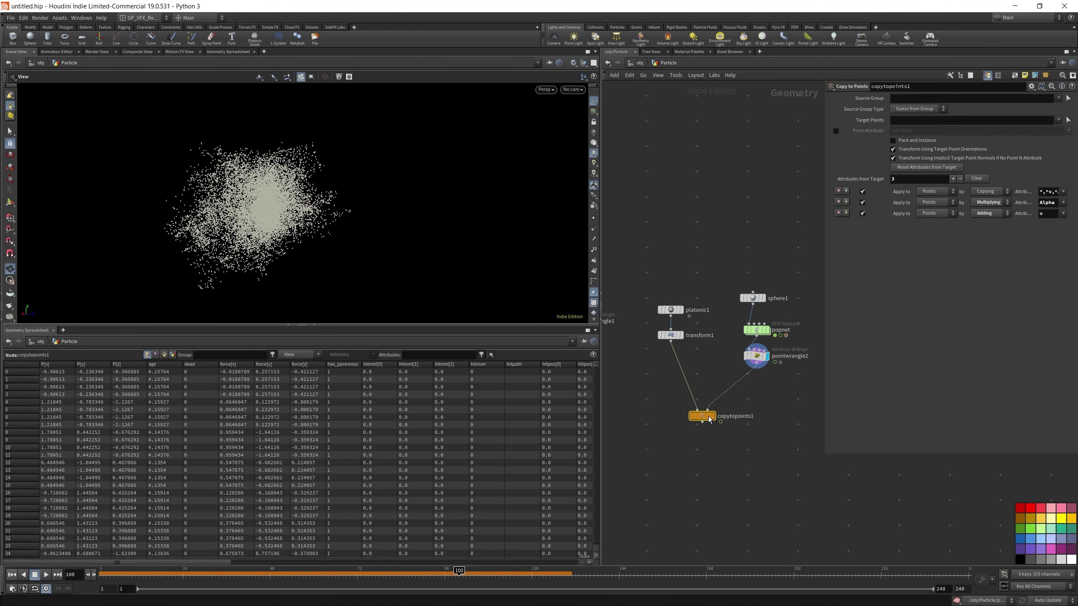
left_click(713, 416)
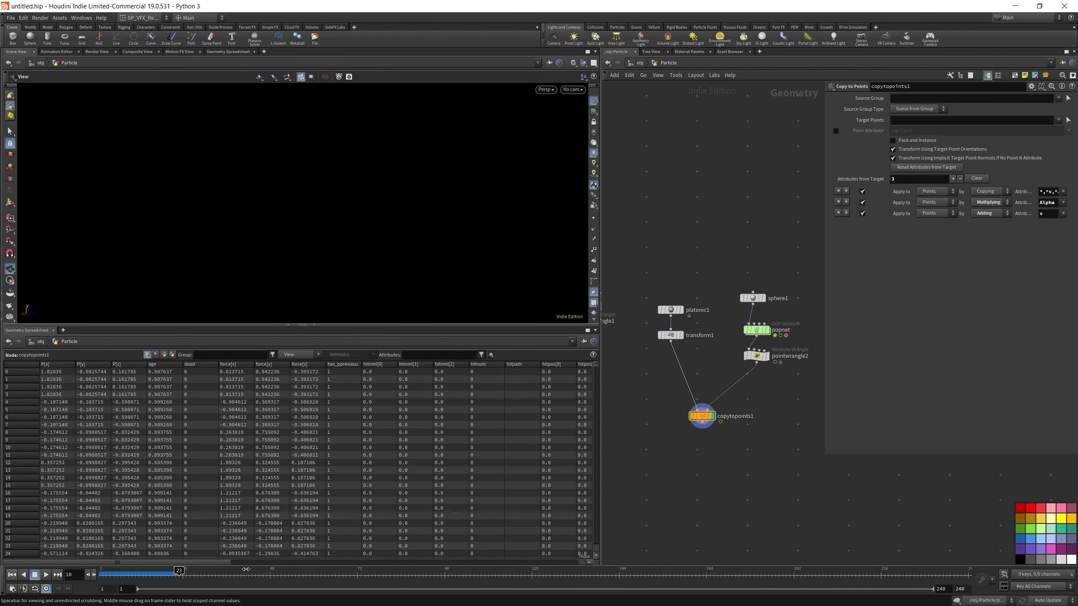
key("f")
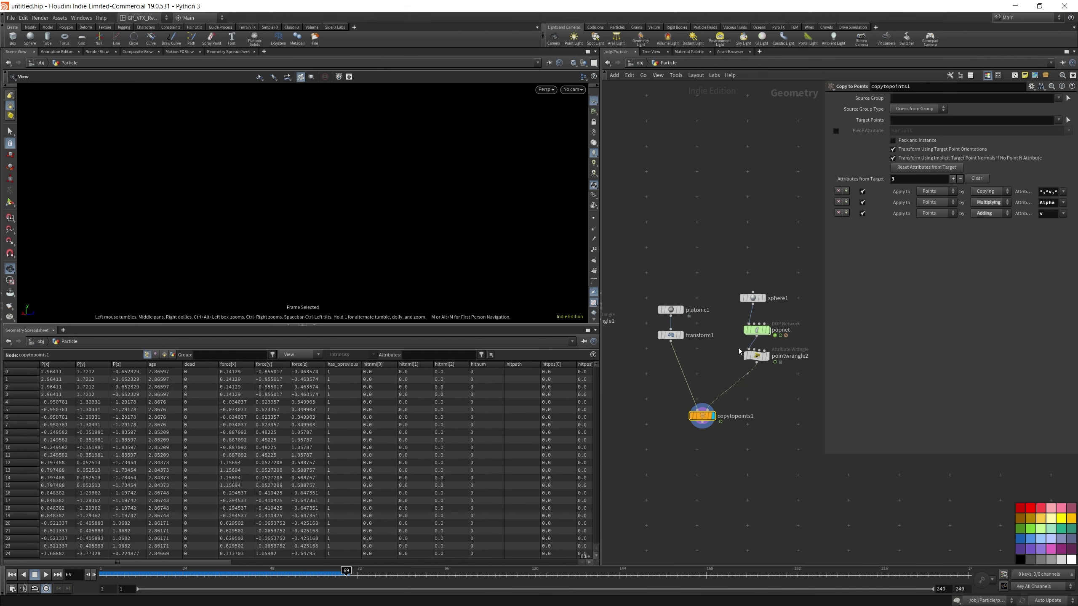
left_click(758, 356)
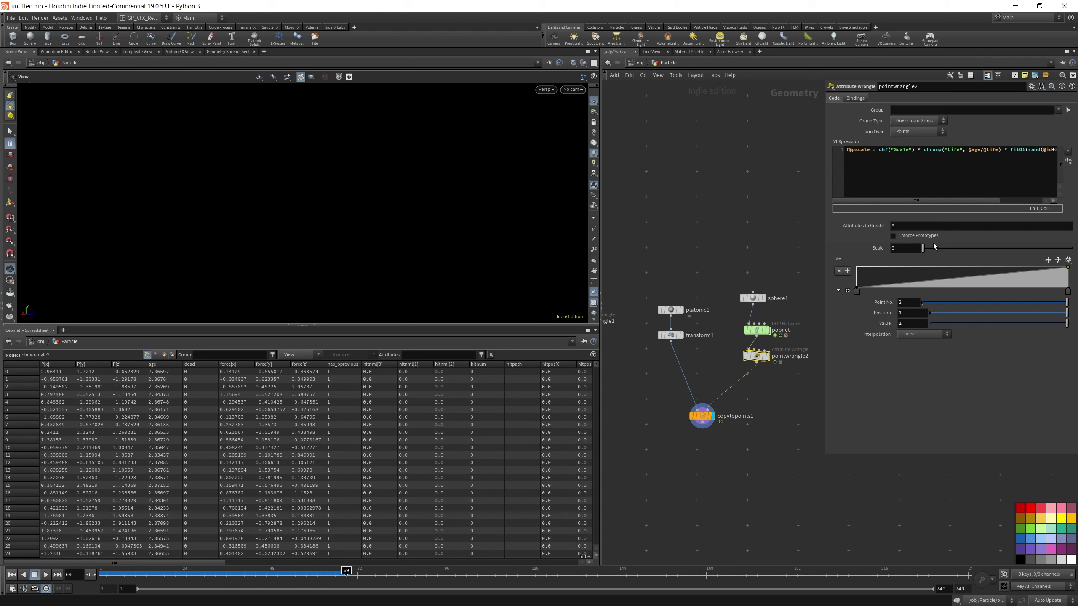
- Raise pointwrangle2's Scale to 0.915 and inspect the copied tetrahedra in the viewport
left_click_drag(922, 248, 959, 254)
left_click_drag(320, 223, 327, 250, "alt")
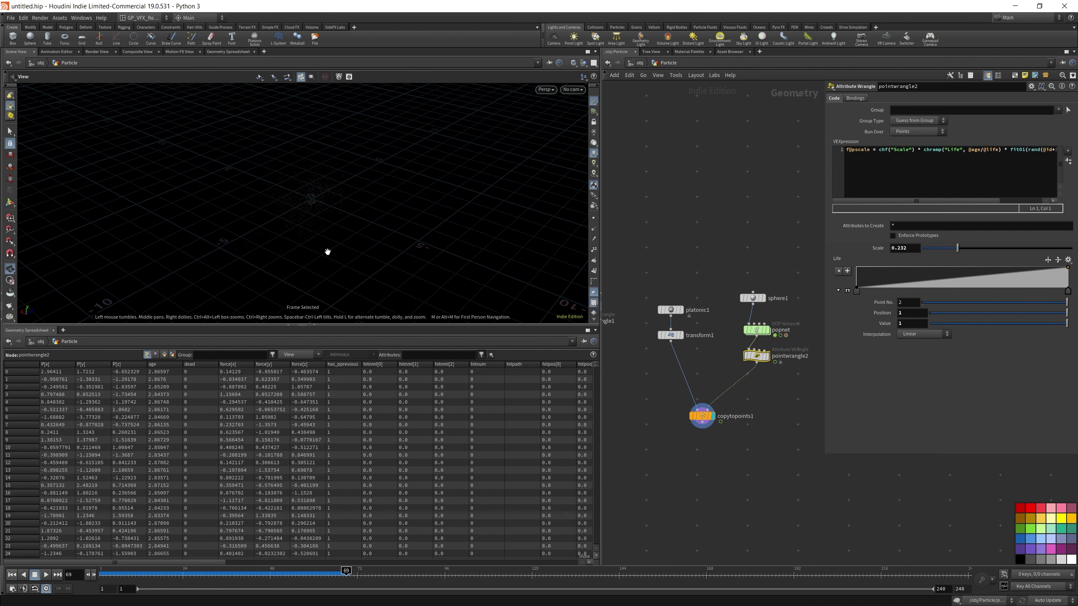
middle_click(707, 416)
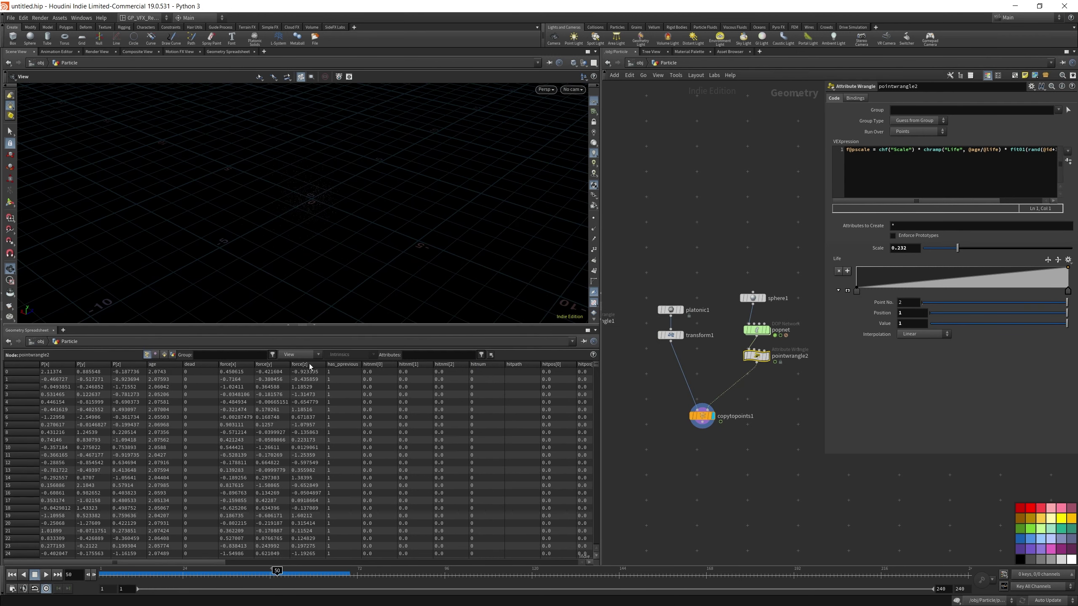
key("f")
left_click_drag(344, 221, 475, 241)
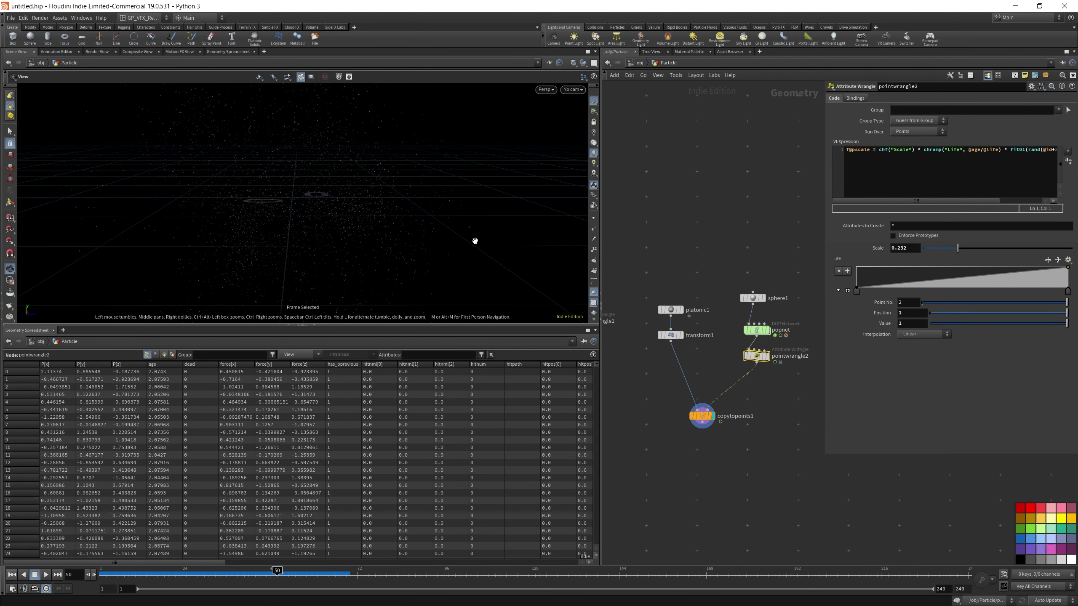
left_click_drag(974, 247, 1059, 248)
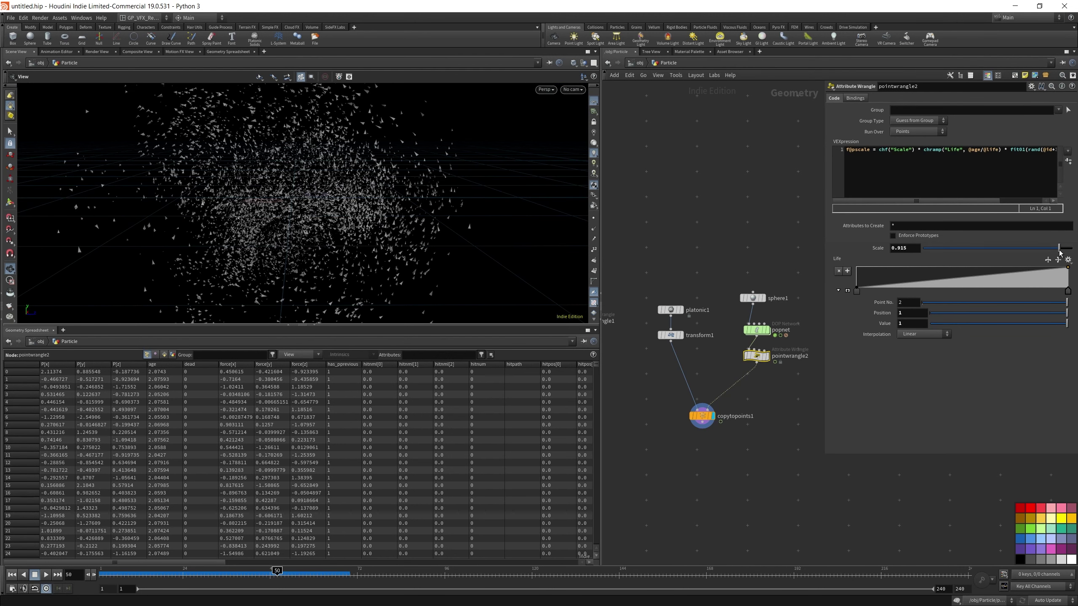
left_click_drag(445, 204, 221, 140)
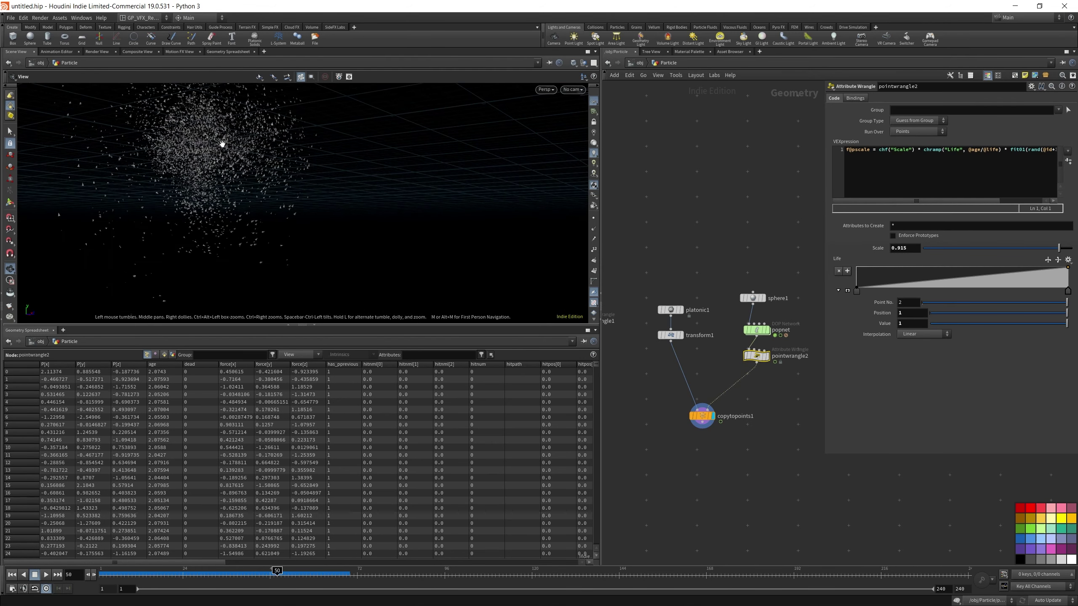
- Add a Life ramp key near 0.18 at value 1, delete the right-end key, and scrub to check sizes
middle_click_drag(224, 151, 288, 210)
left_click_drag(288, 210, 297, 187)
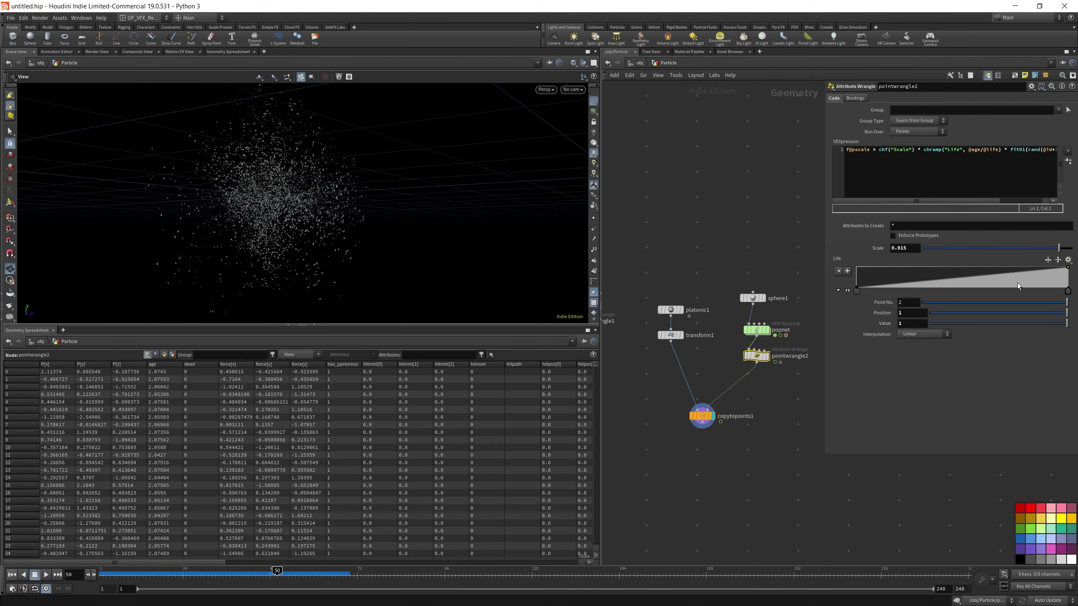
left_click_drag(877, 293, 896, 267)
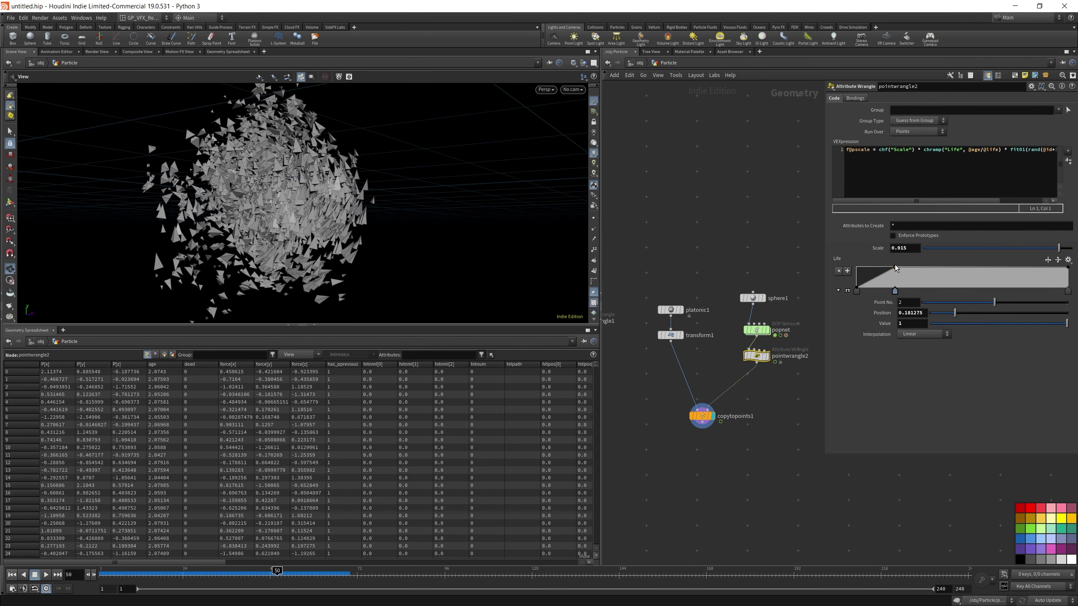
left_click_drag(1068, 268, 1043, 322)
left_click(190, 573)
left_click_drag(210, 571, 117, 573)
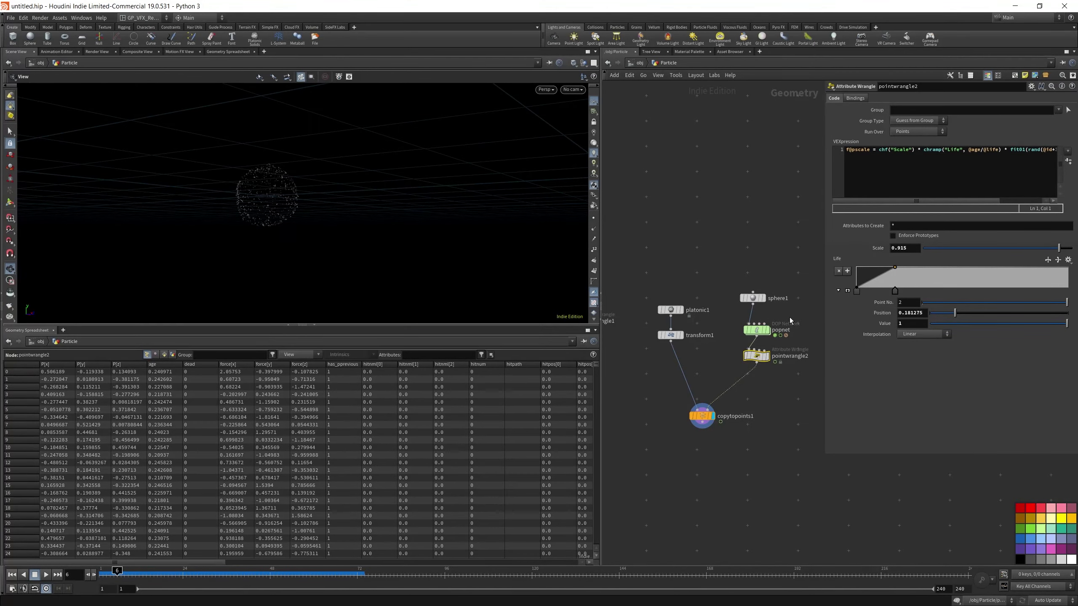
double_click(757, 330)
- Set the POP Source Life Expectancy to 1 on the Birth tab
left_click(806, 210)
left_click(856, 109)
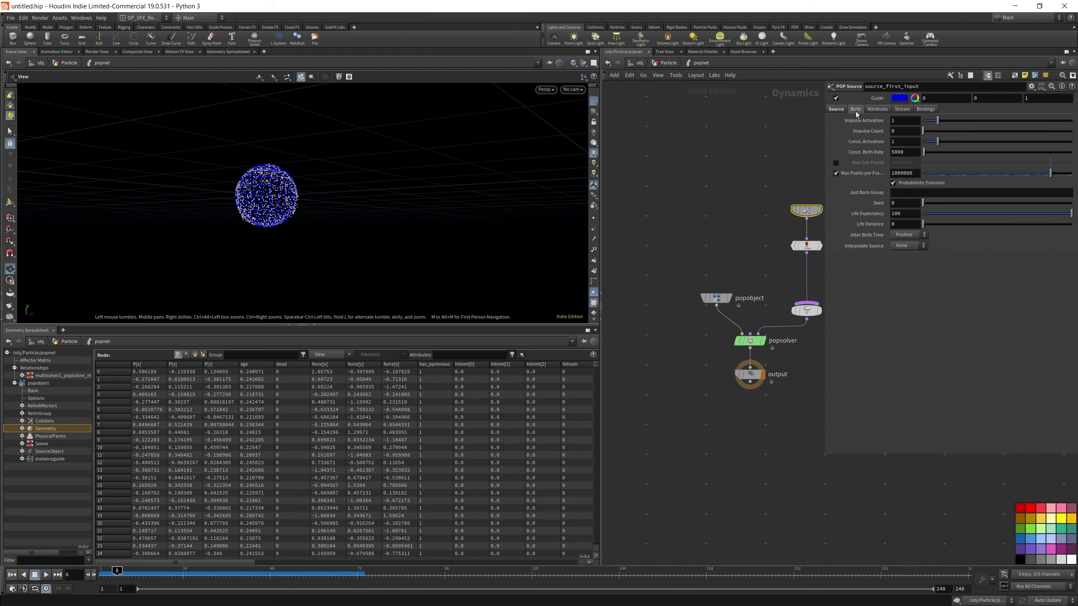
left_click(906, 213)
type("1")
left_click(749, 147)
- Back at the Particle level, lower pointwrangle2's Scale to 0.031
key("u")
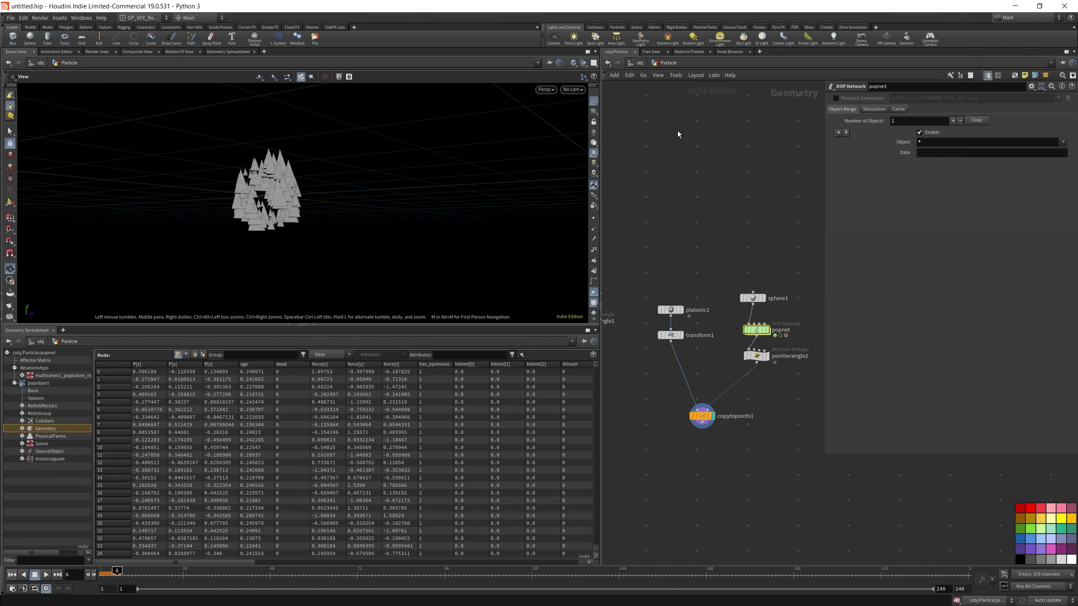
left_click(702, 426)
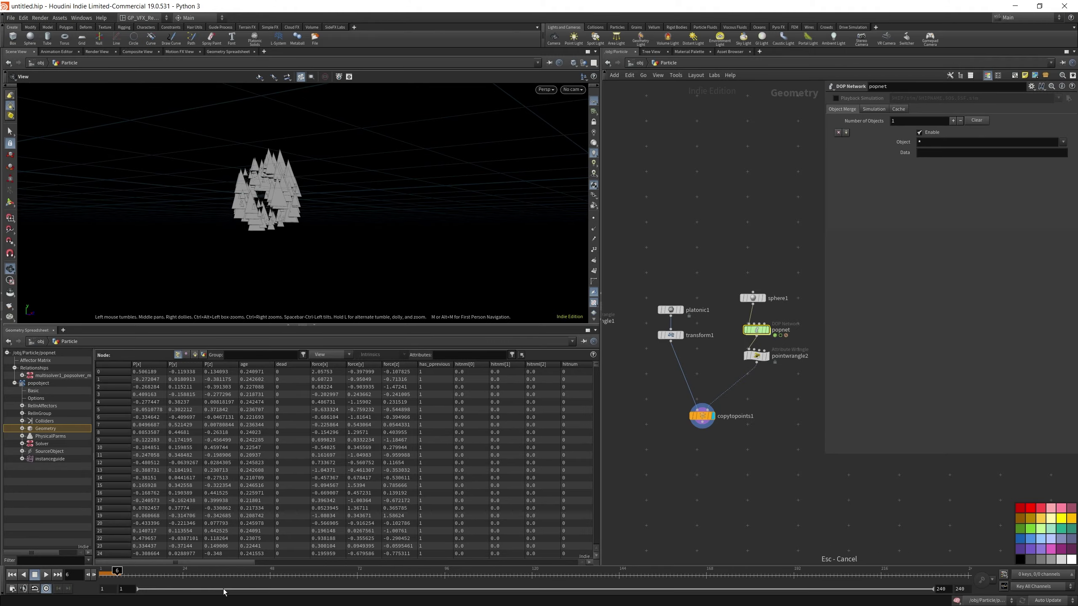
left_click_drag(136, 584, 183, 585)
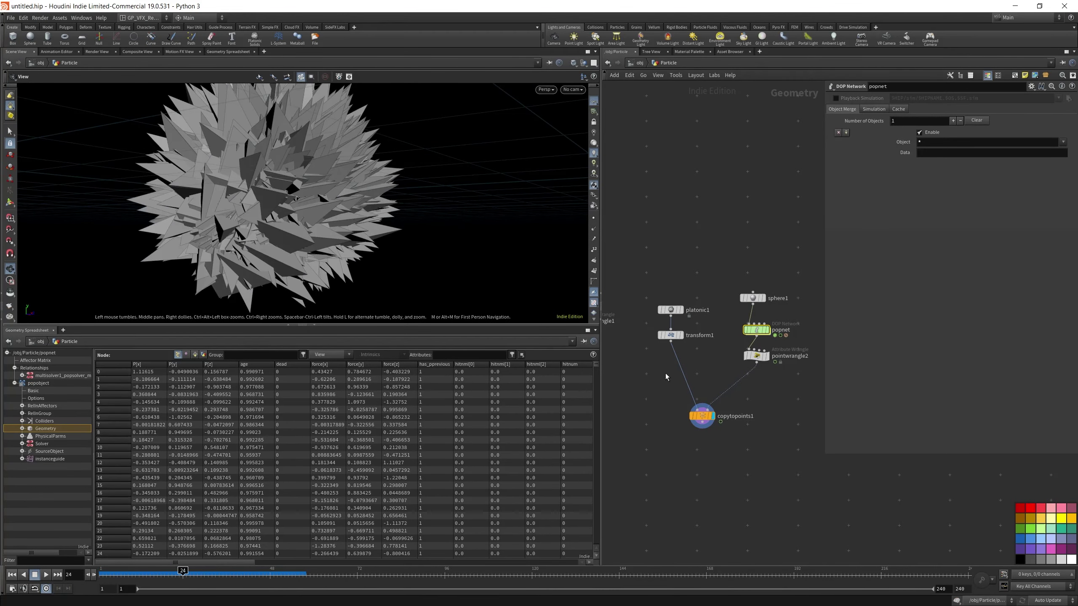
left_click(756, 356)
left_click_drag(973, 250, 927, 250)
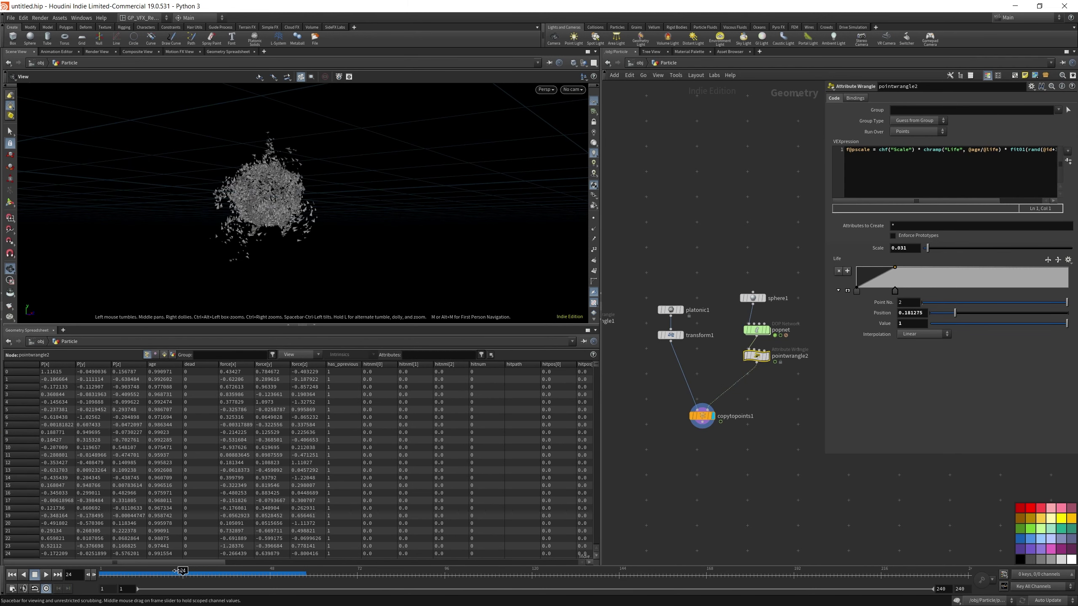
- Add a third Life ramp point at position 1, value 0, and scrub the timeline to preview
mouse_move(183, 573)
left_mouse_down()
mouse_move(127, 573)
mouse_move(221, 571)
mouse_move(201, 570)
mouse_move(211, 563)
left_mouse_up()
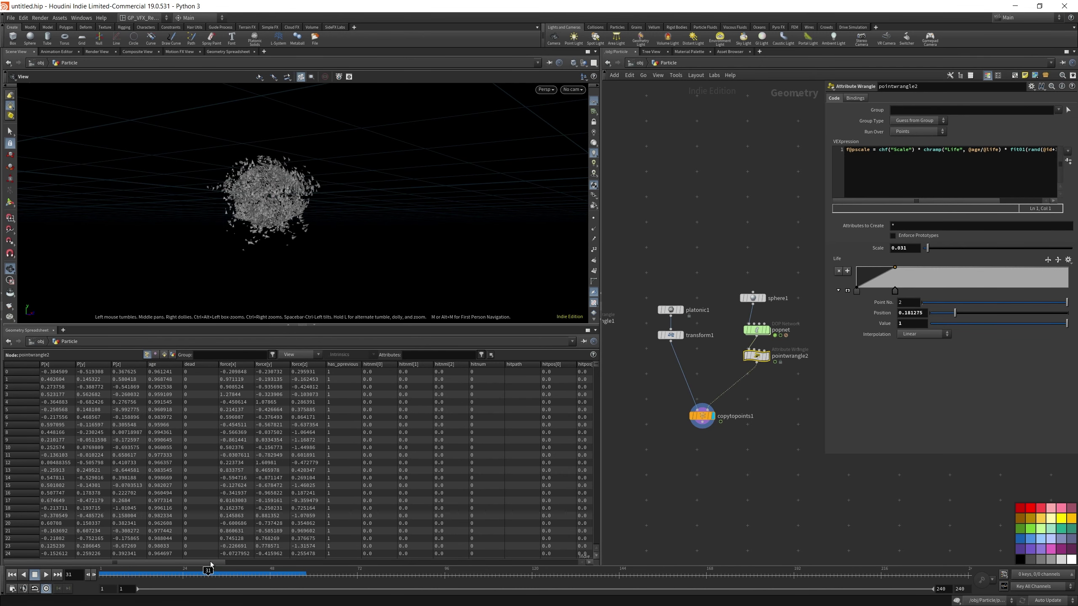
left_click(1012, 276)
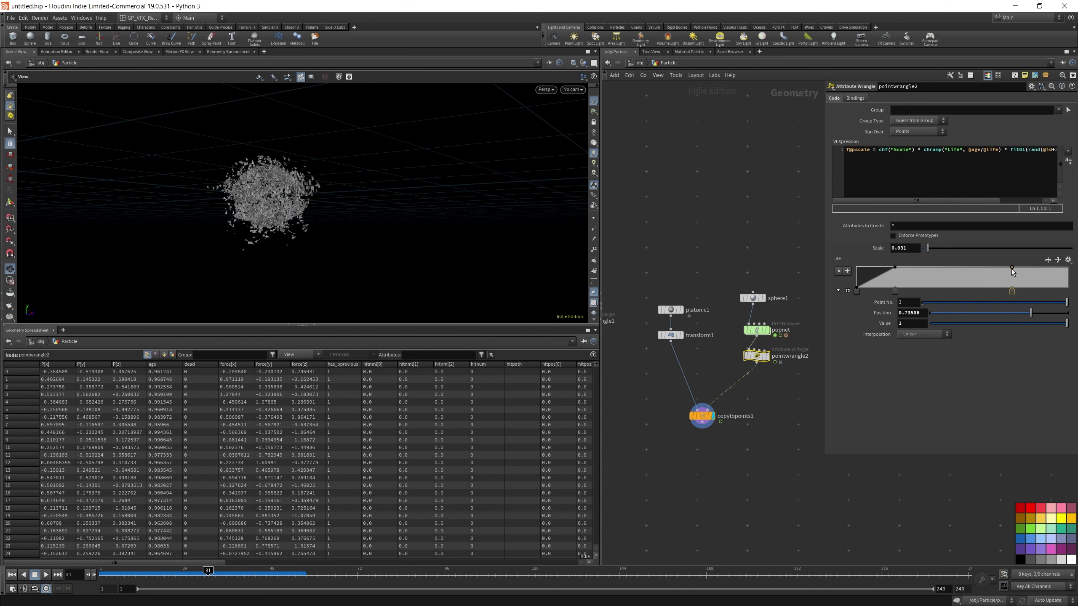
left_click_drag(1011, 267, 1068, 291)
scroll(254, 214, "up", 5)
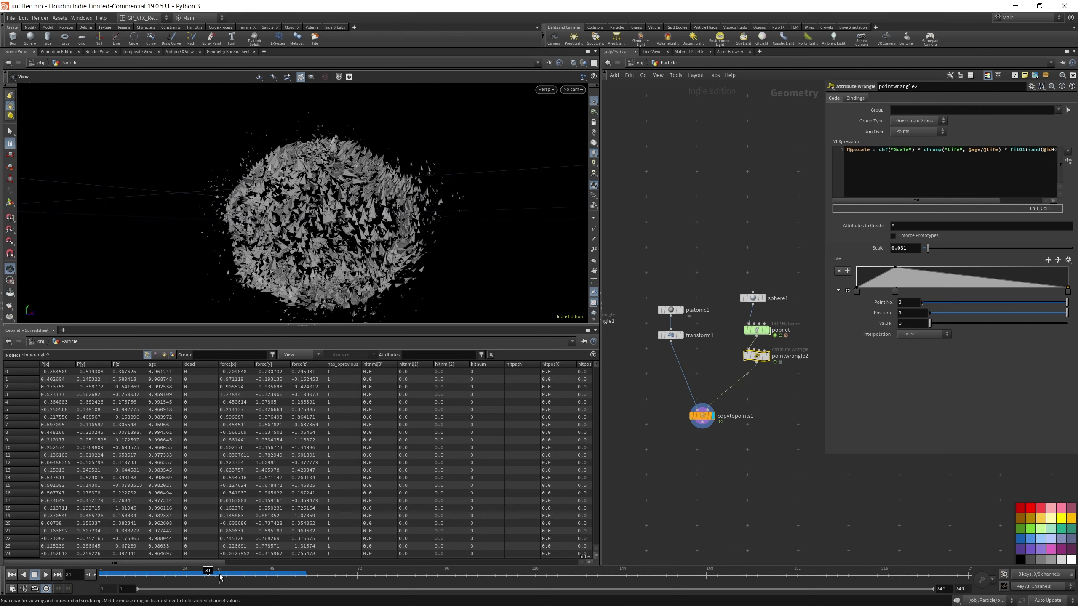
left_click(104, 572)
left_click_drag(104, 572, 131, 572)
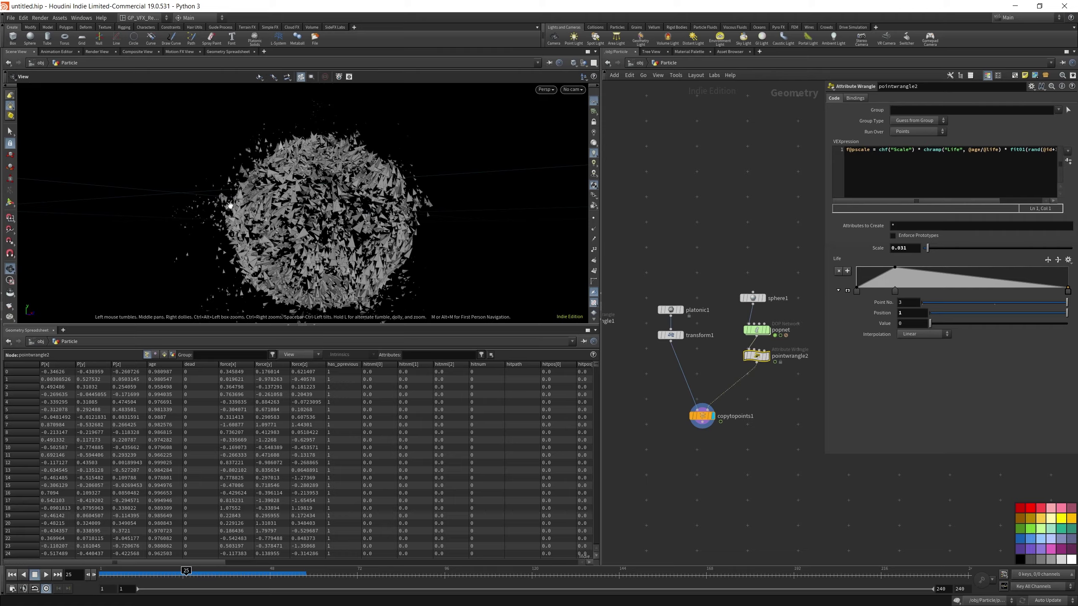
left_click(154, 572)
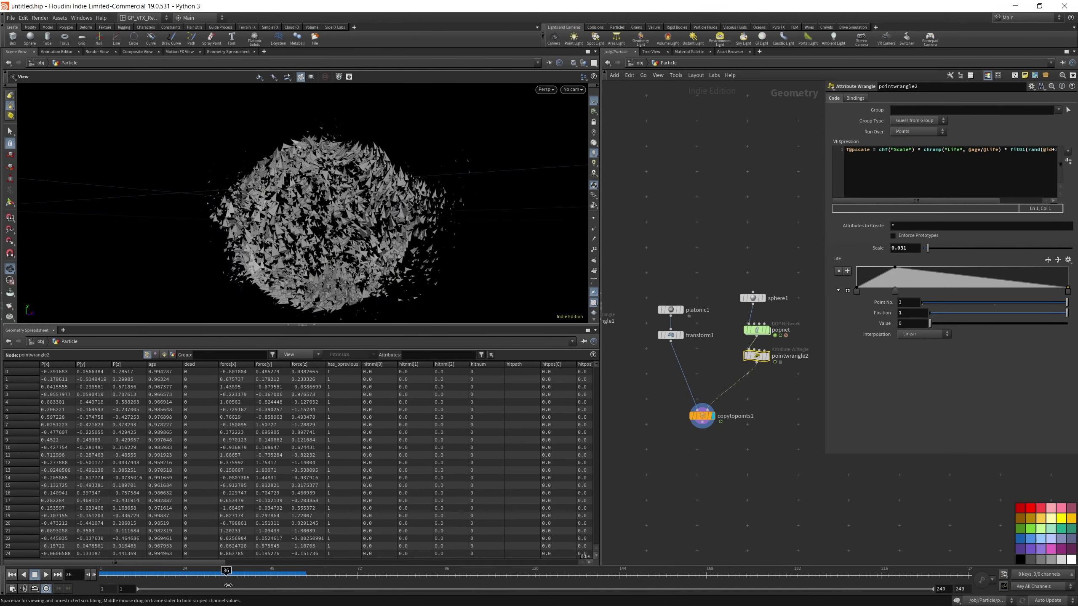
left_click_drag(322, 592, 365, 592)
left_click_drag(354, 547, 277, 562)
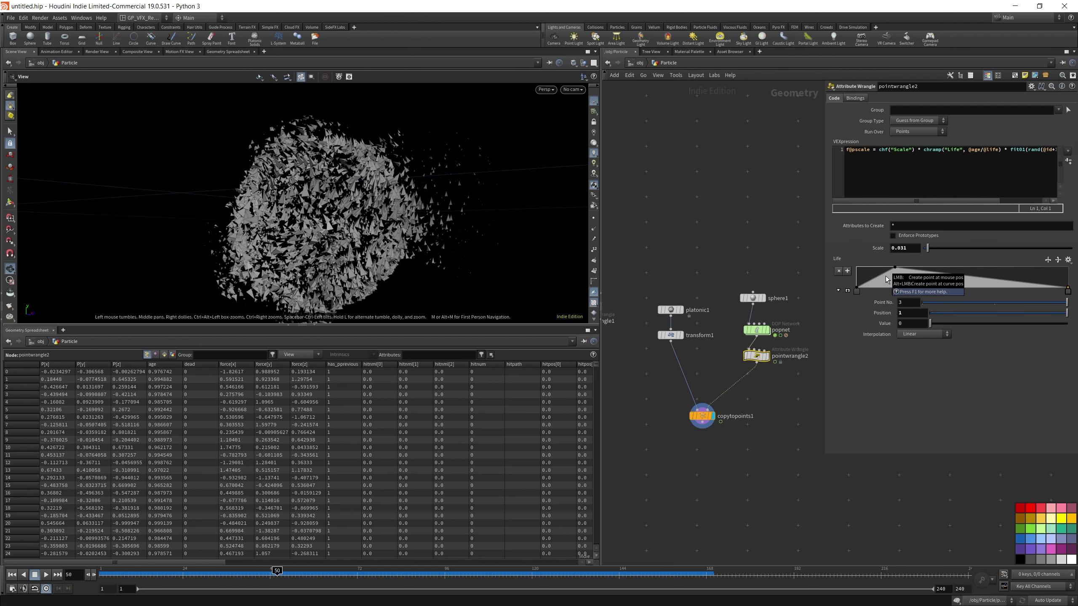
- Select sphere1 to show its parameters and rewind the timeline toward frame 1
left_click_drag(738, 246, 770, 316)
middle_click_drag(774, 300, 694, 300)
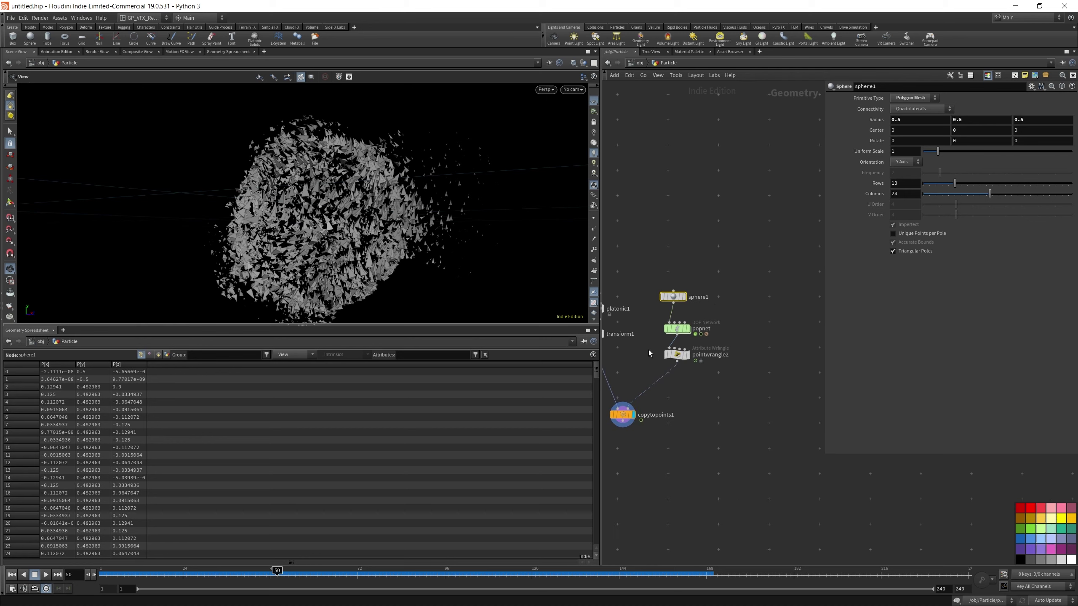
left_click_drag(164, 570, 104, 570)
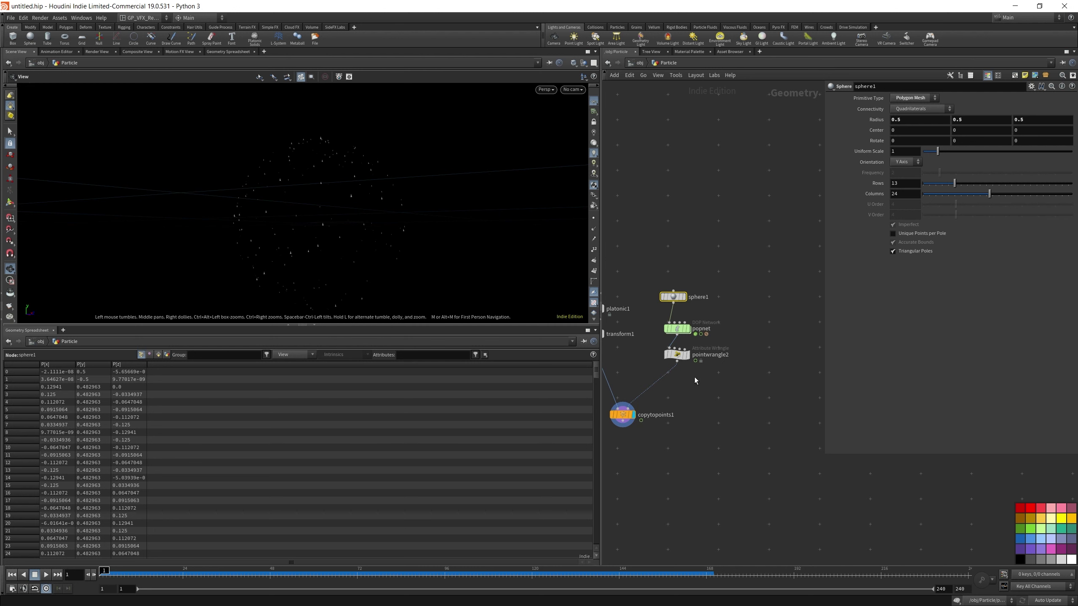
- Inspect pointwrangle2, platonic1 and copytopoints1, and scrub frames to watch the tetrahedron copies animate
left_click(677, 354)
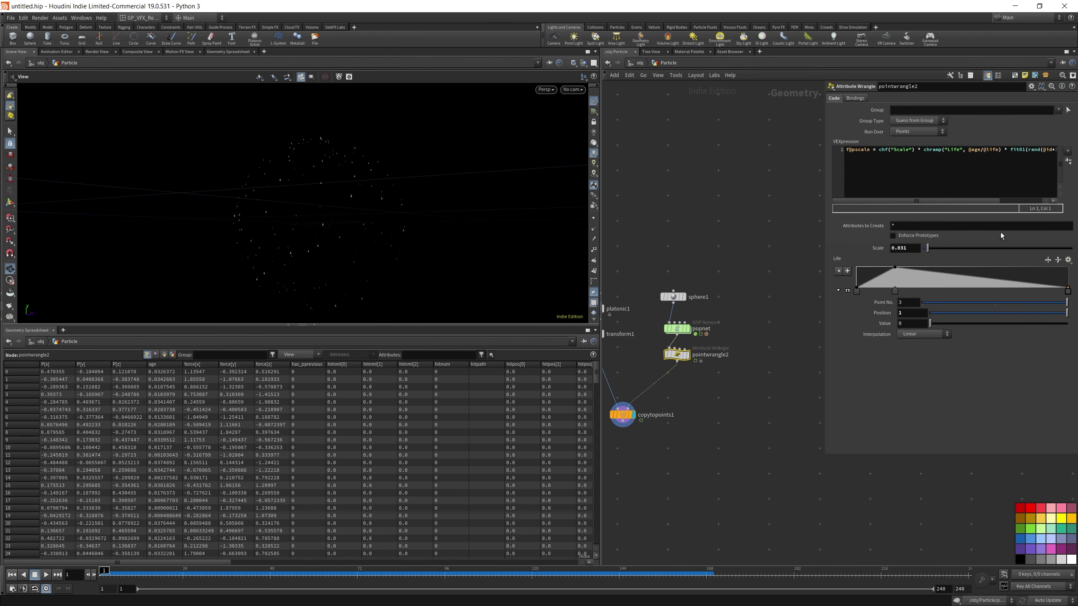
key("h")
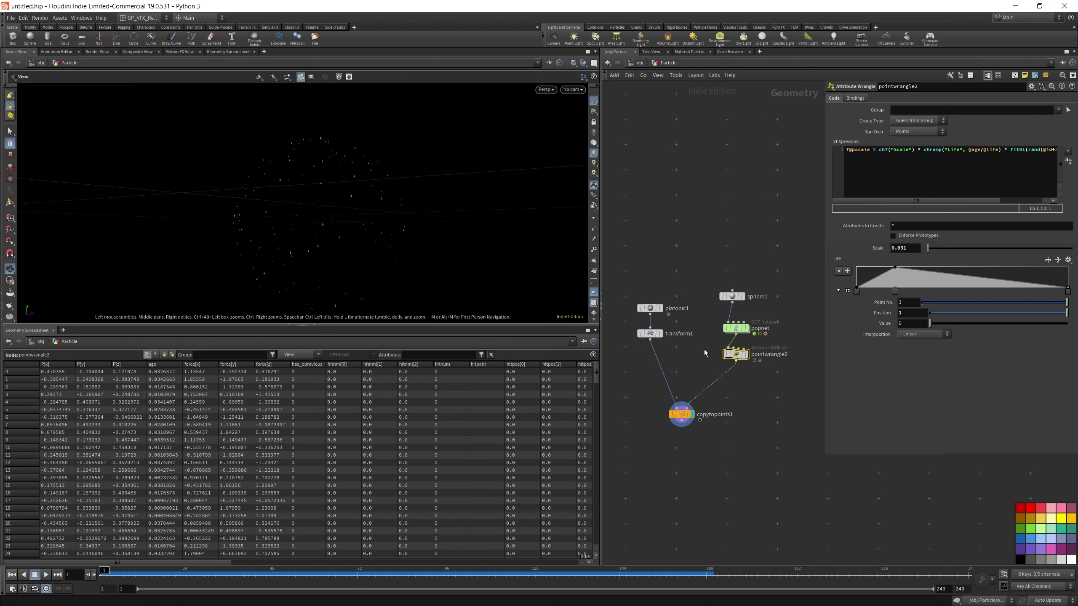
left_click(649, 308)
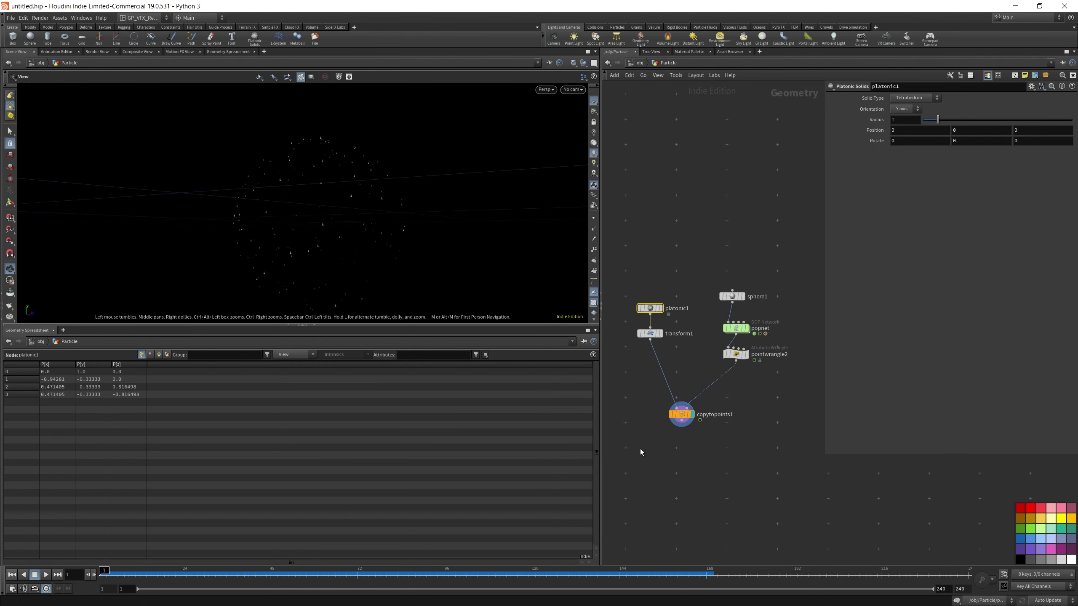
left_click(681, 414)
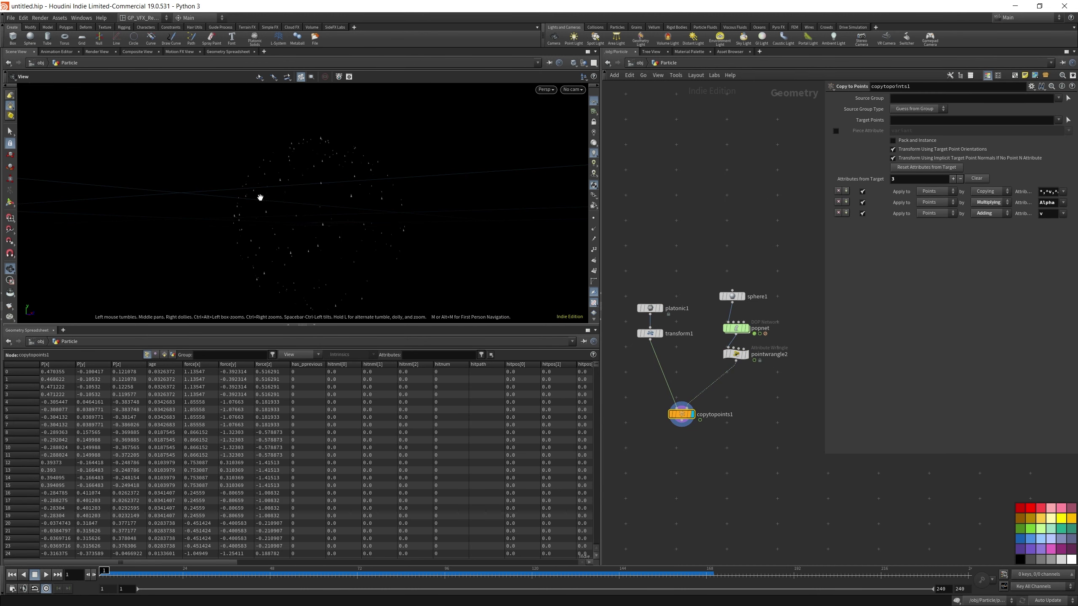
left_click(395, 579)
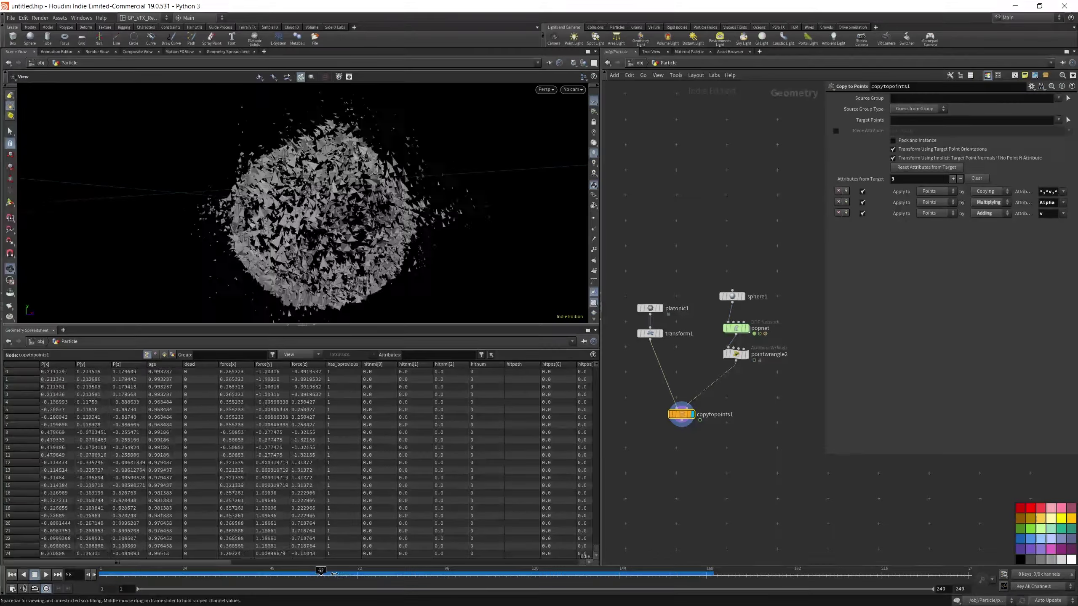
left_click_drag(395, 580, 340, 582)
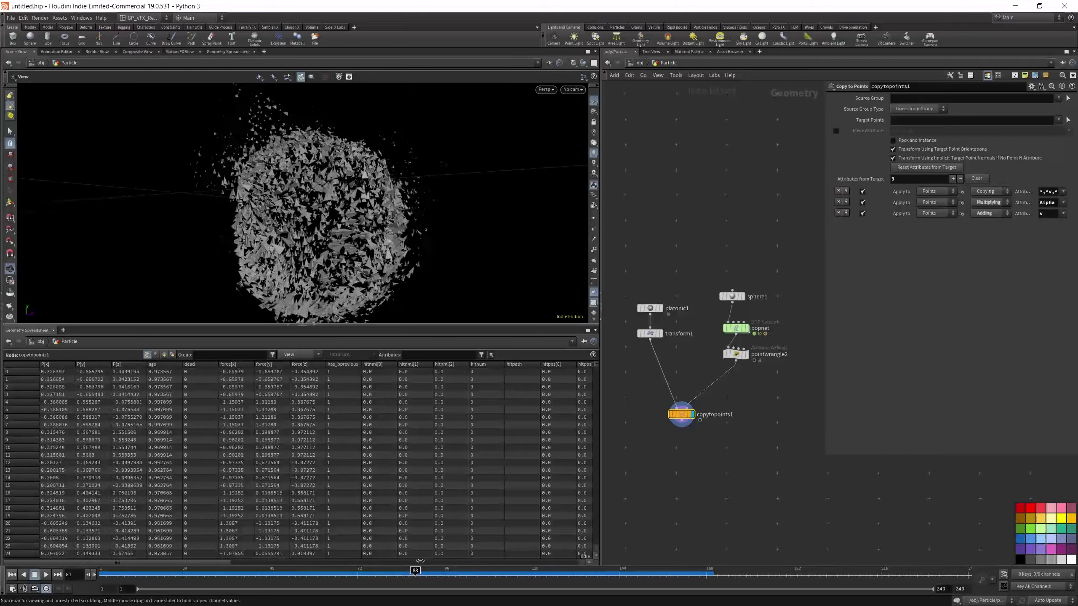
left_click_drag(485, 574, 299, 584)
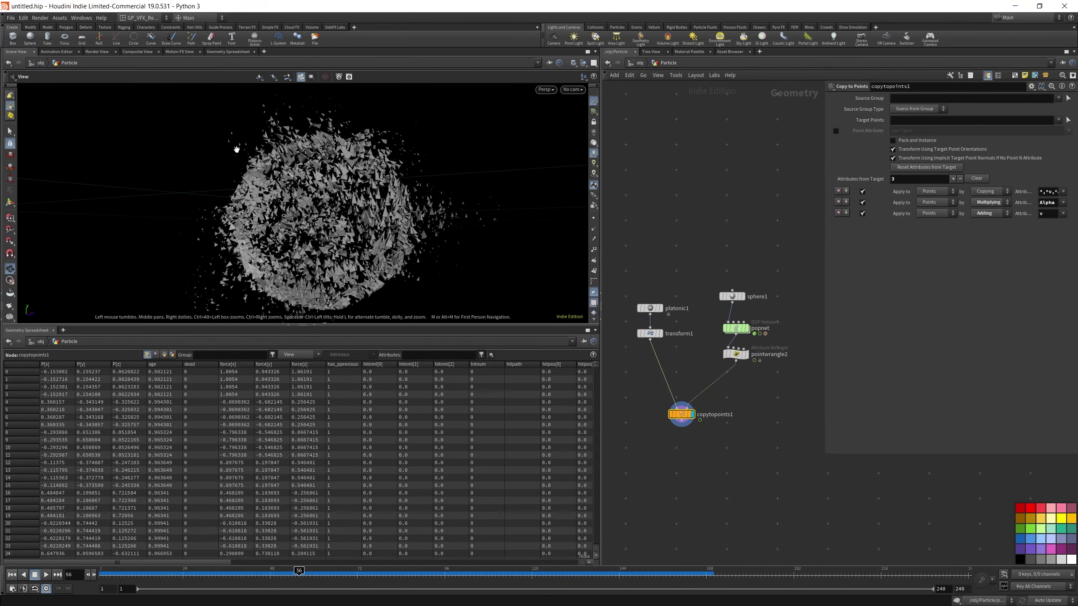
- Move platonic1 and transform1 lower in the network and display pointwrangle2's particle points
left_click_drag(629, 274, 793, 394)
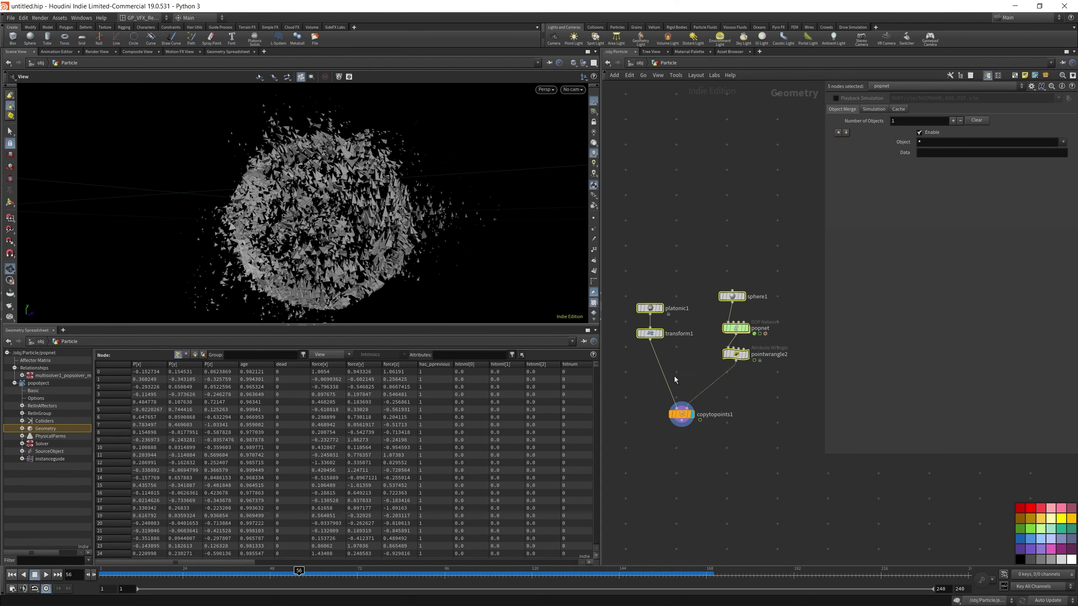
left_click_drag(655, 287, 667, 352)
left_click_drag(699, 432, 701, 437)
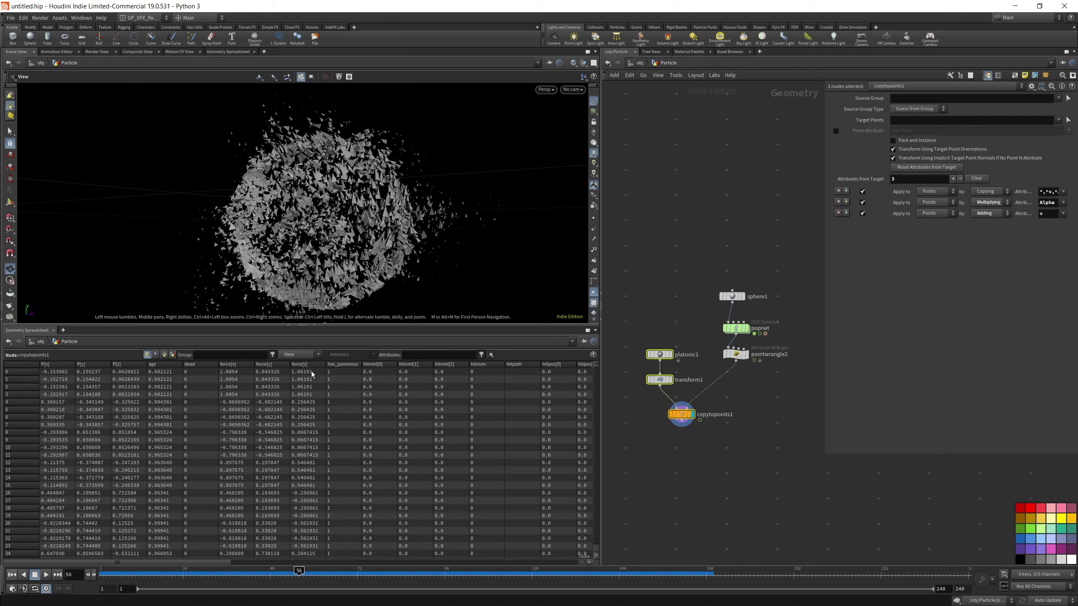
left_click(674, 346)
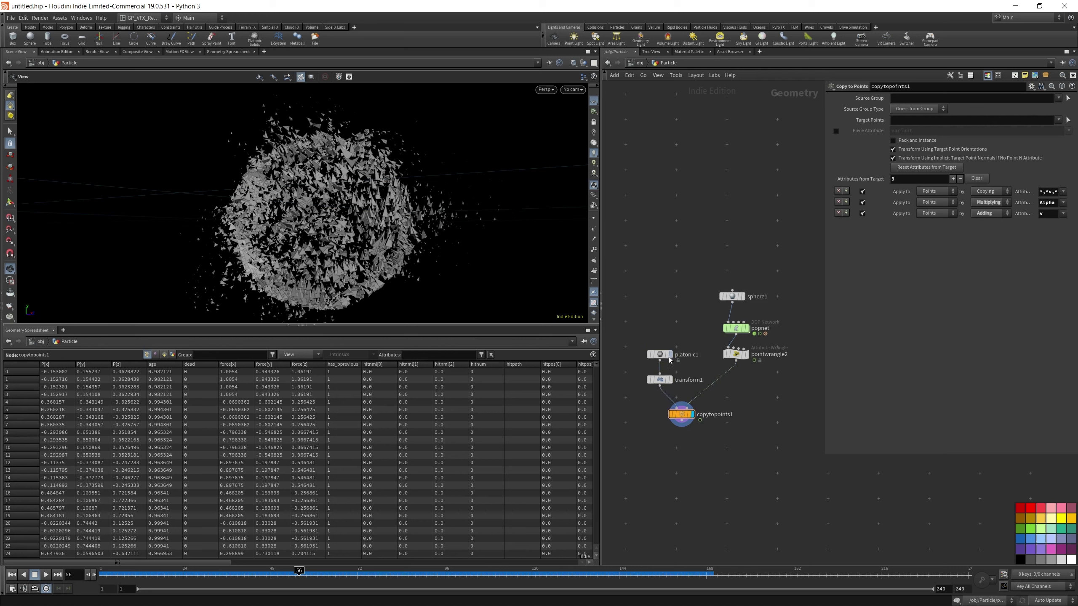
left_click(747, 353)
left_click(736, 353)
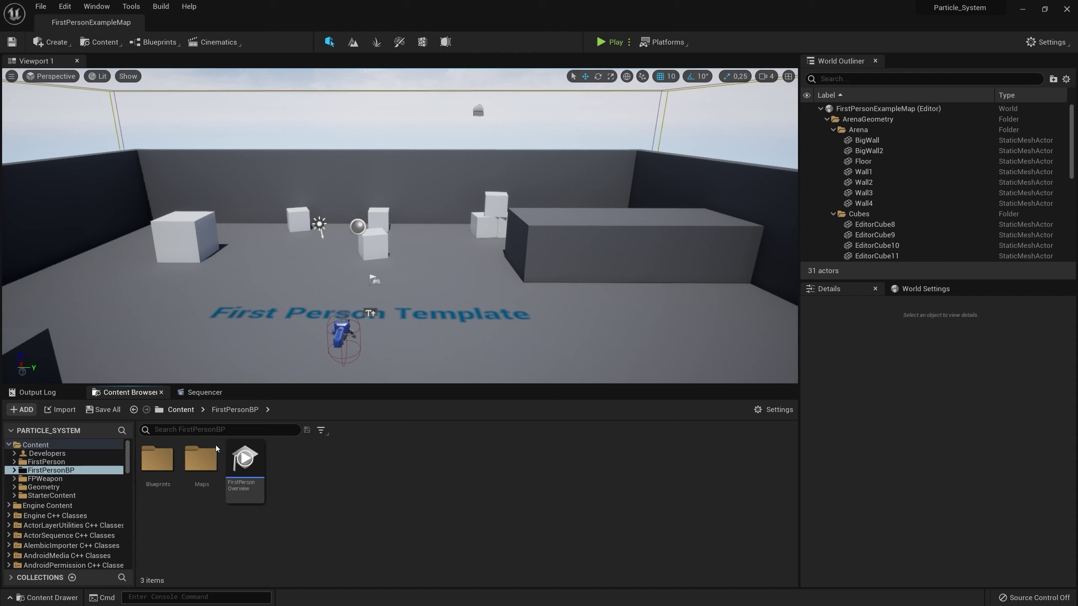
- Create a new folder named GP_VFX at the Content root
left_click(180, 410)
right_click(460, 489)
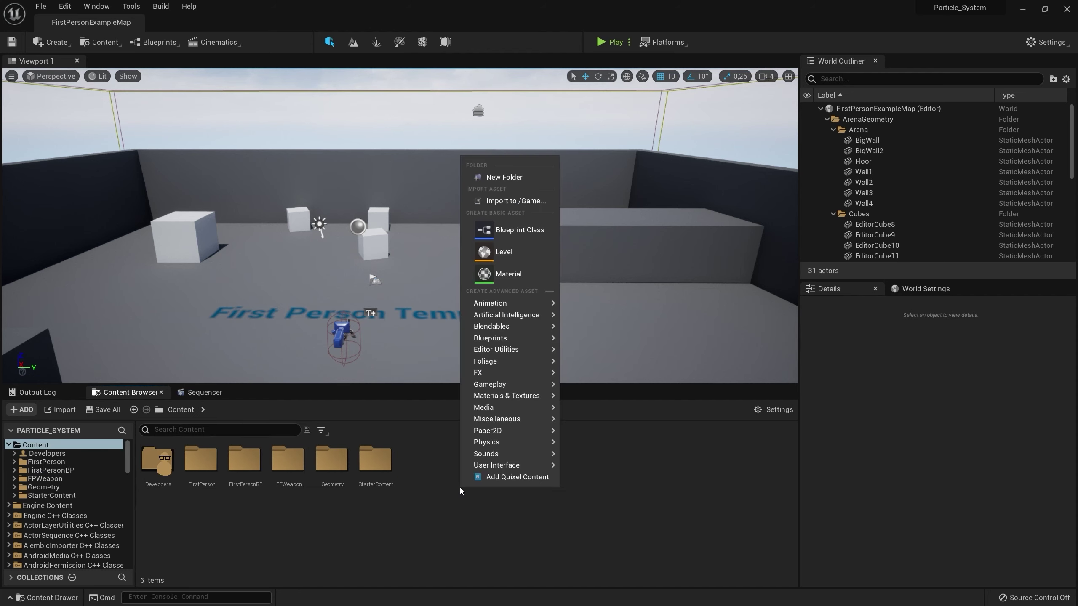
left_click(502, 182)
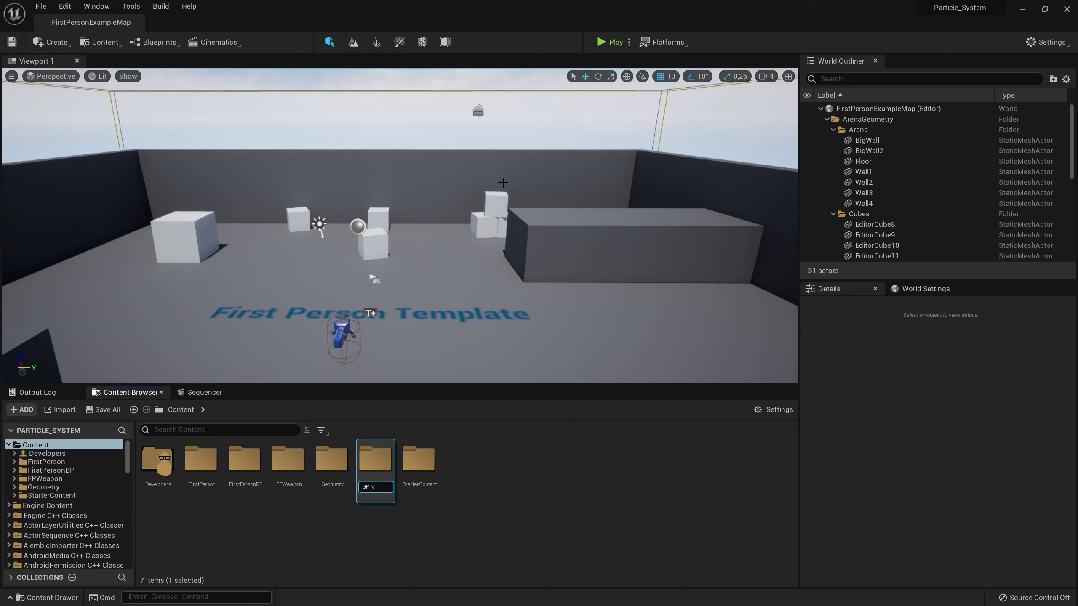
key("Return")
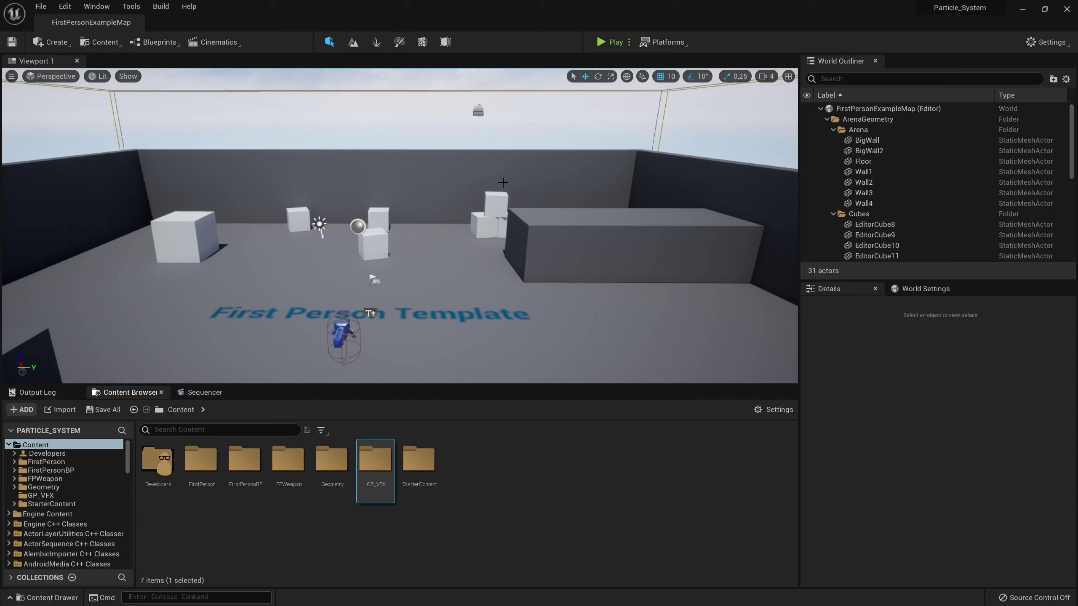
- Recolour the GP_VFX folder black and open it
right_click(383, 454)
left_click(434, 282)
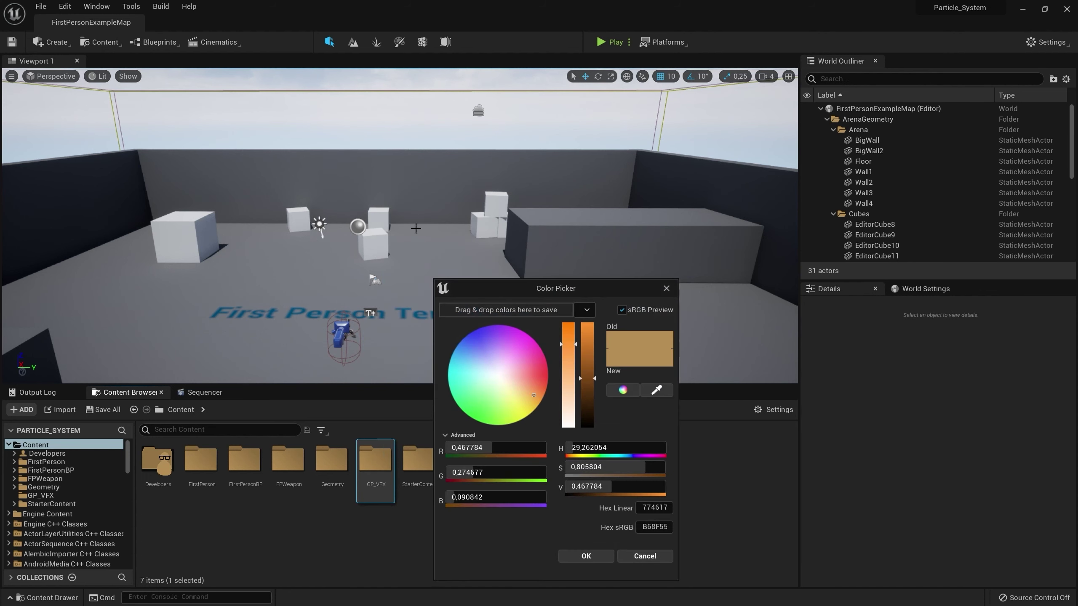
left_click(500, 376)
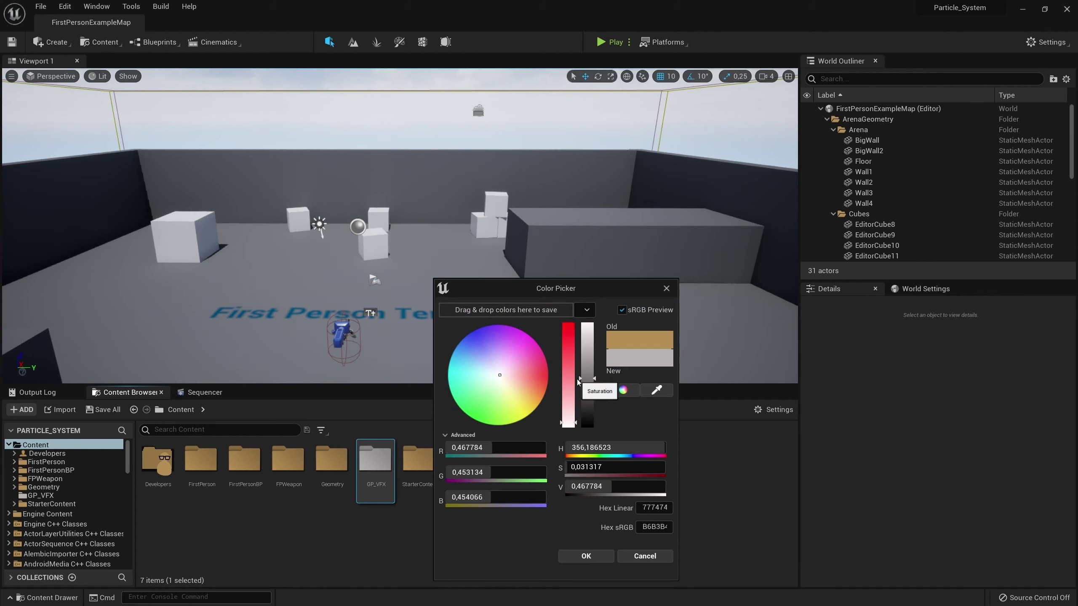
left_click_drag(587, 380, 587, 429)
left_click(586, 556)
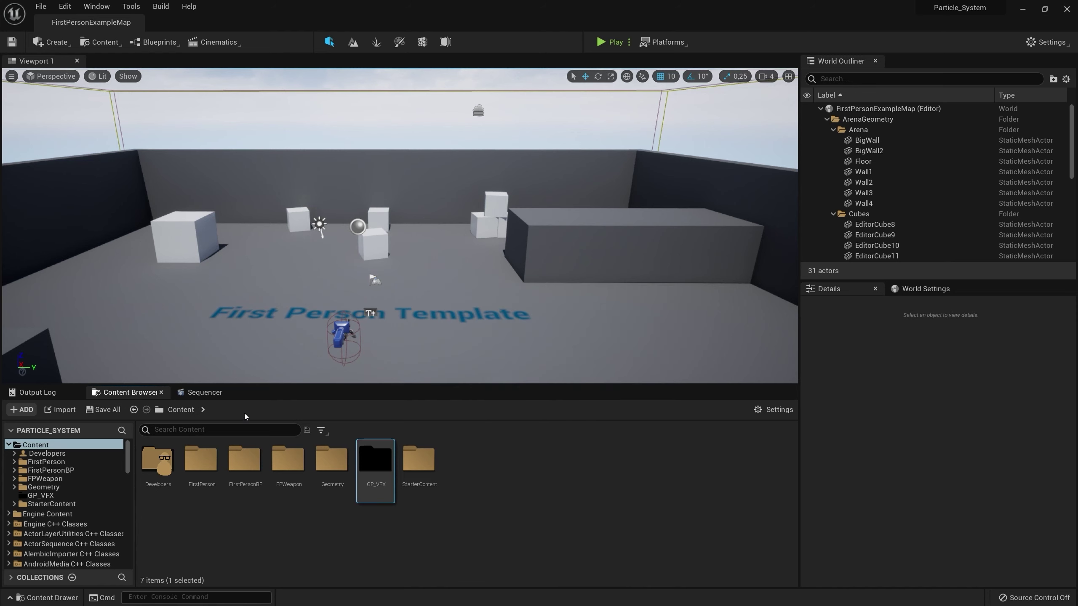
double_click(373, 471)
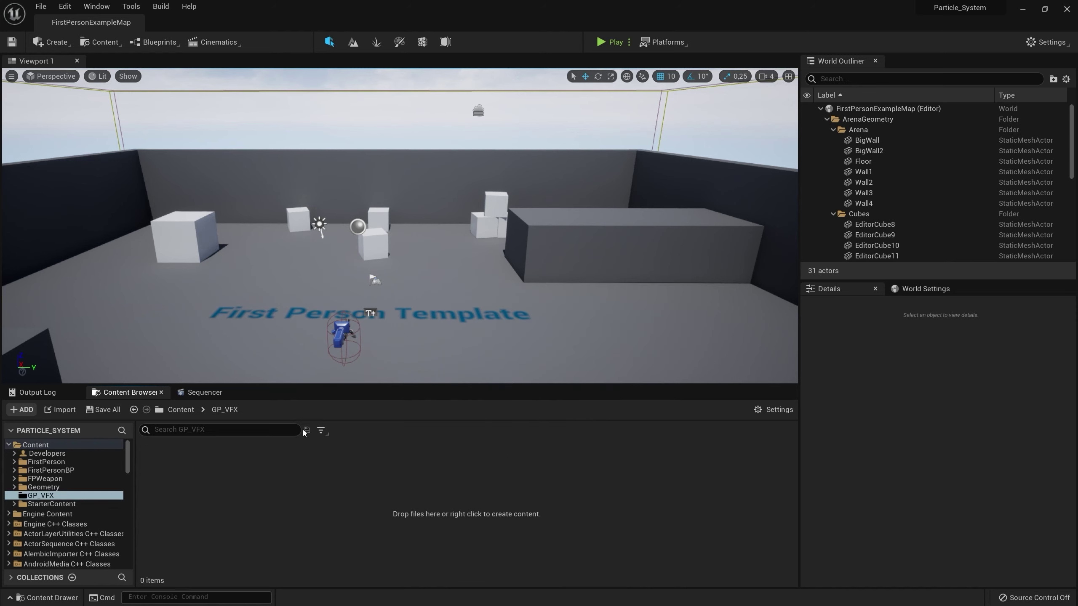
- Create a PTs subfolder inside GP_VFX and give it a red custom colour
right_click(325, 506)
left_click(382, 192)
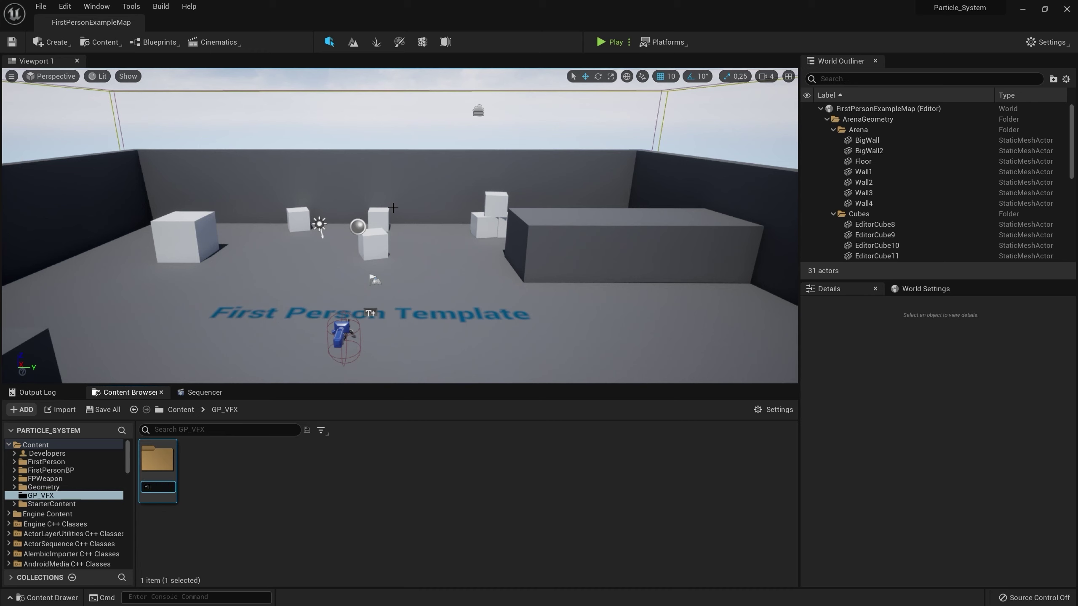
right_click(166, 461)
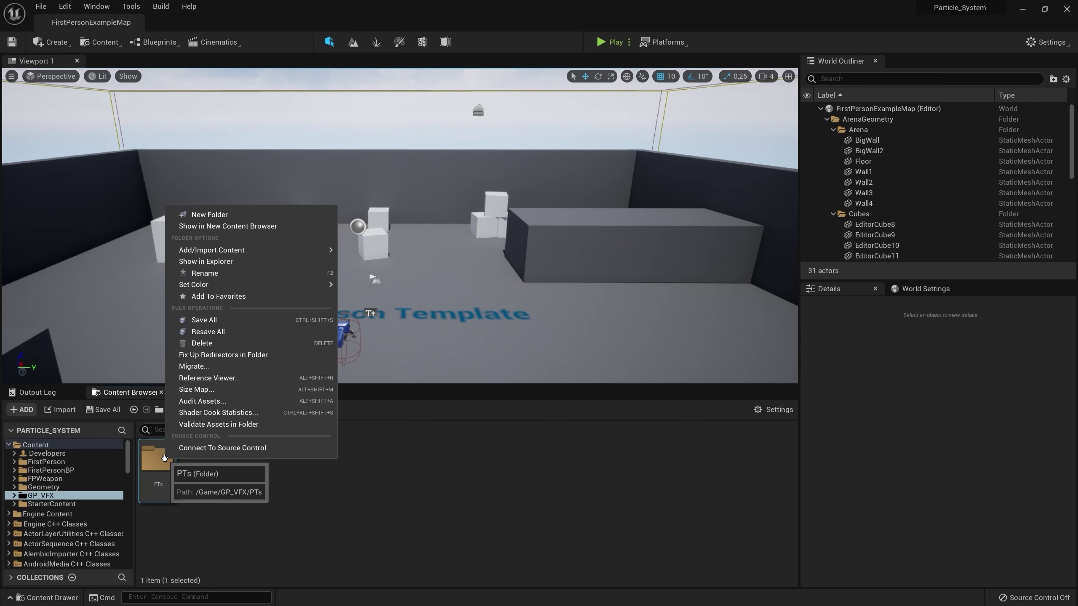
mouse_move(254, 284)
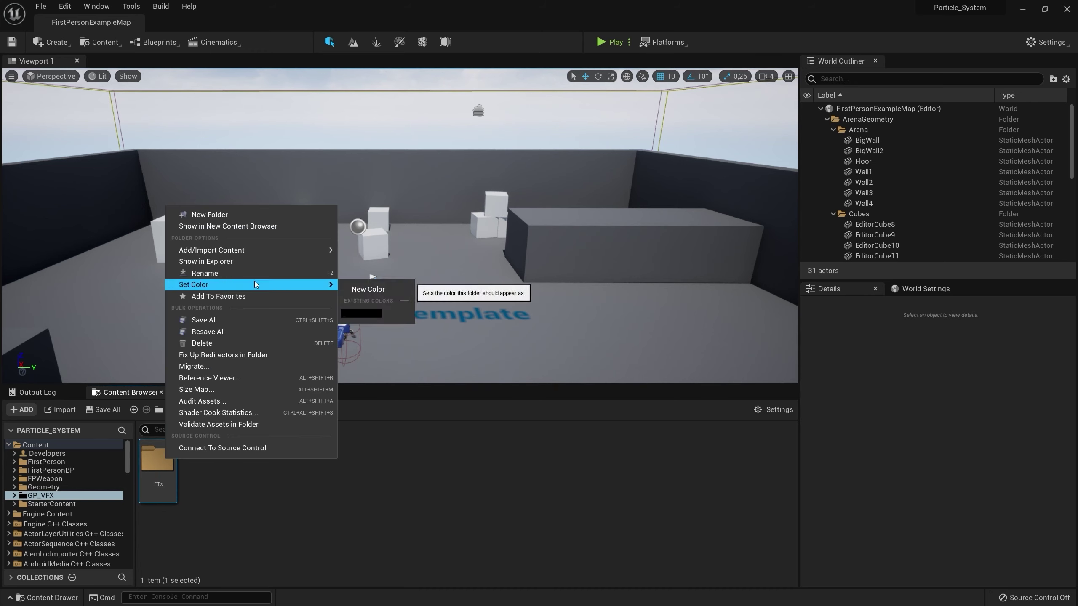
left_click(384, 290)
left_click_drag(447, 349, 509, 387)
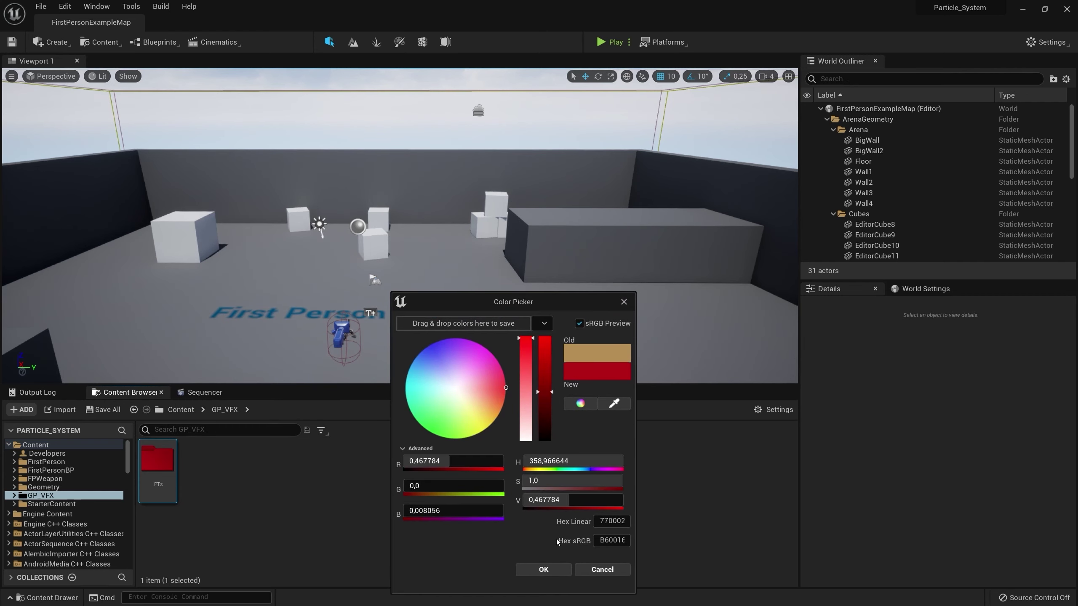
left_click(544, 569)
- Open PTs and show the FX asset types available to create
double_click(158, 460)
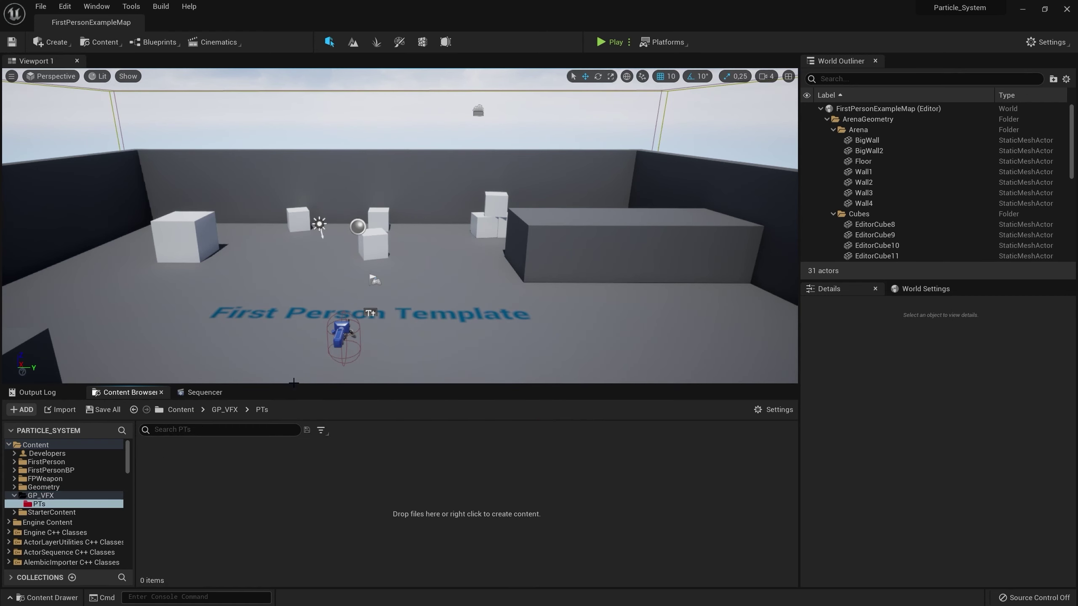
right_click(241, 491)
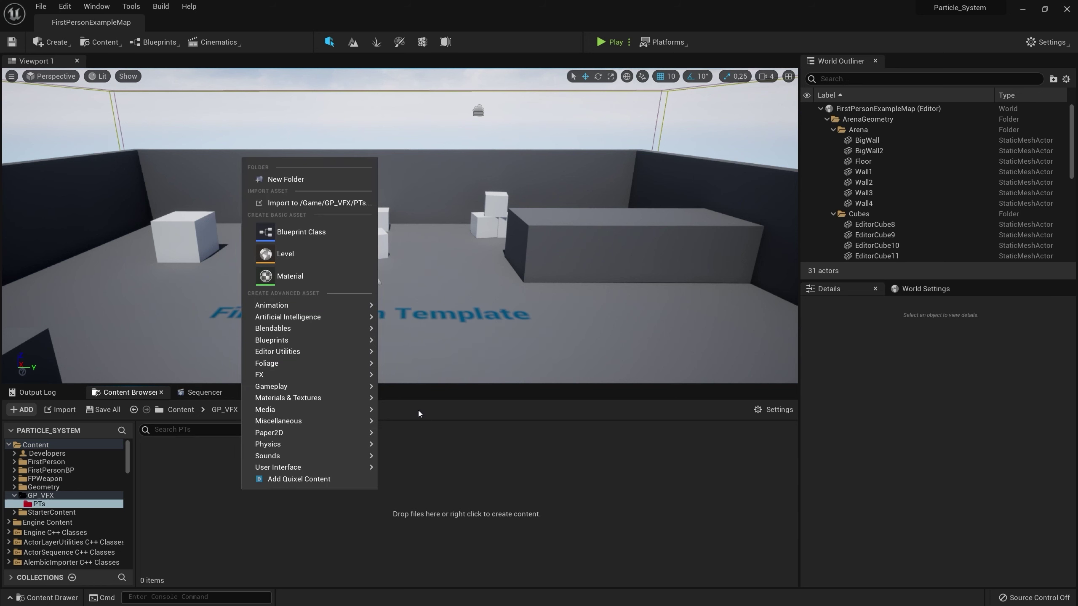
mouse_move(329, 369)
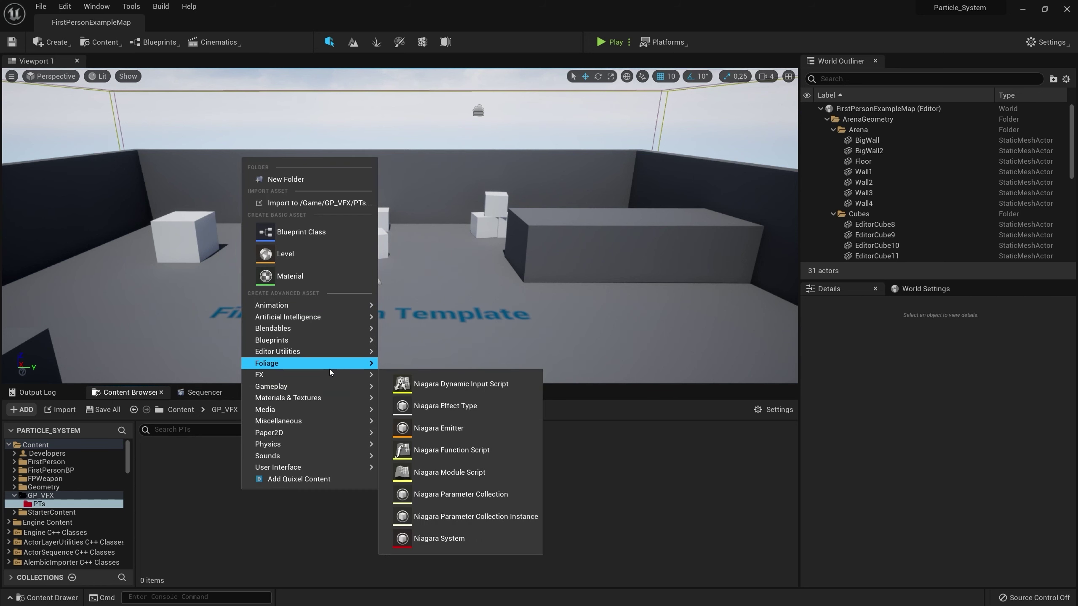
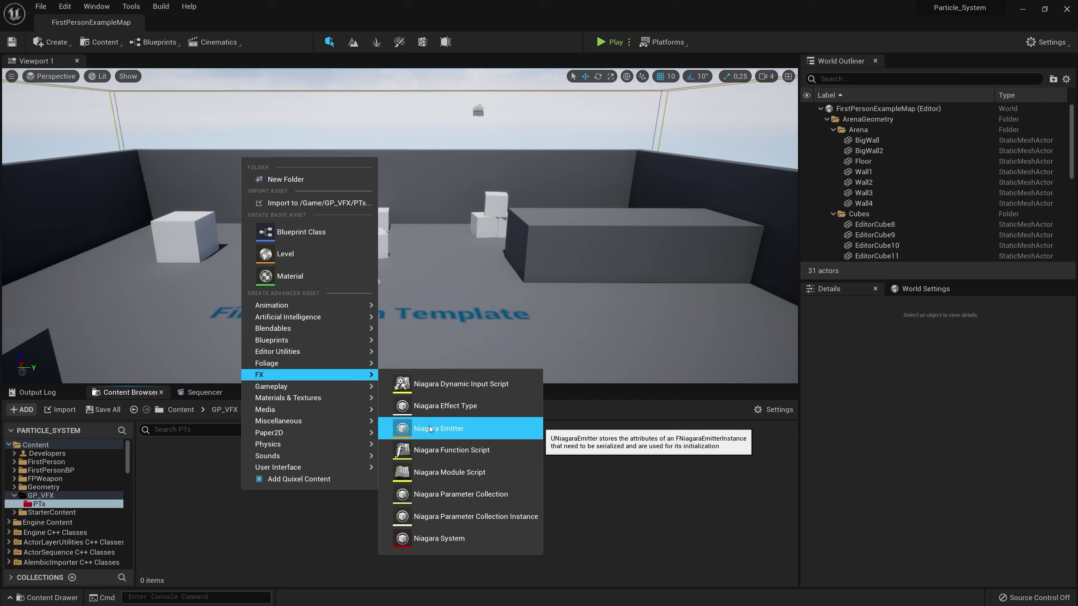
- Create a Fountain-template Niagara emitter in the PTs folder and name it NG_Em_First
left_click(430, 426)
left_click(518, 459)
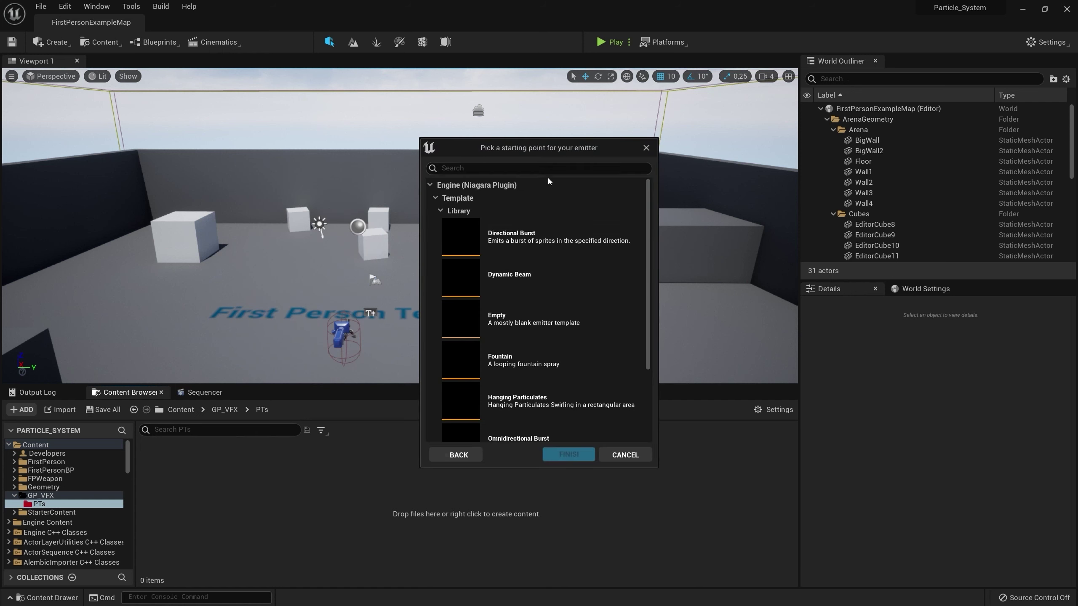
left_click(515, 361)
left_click(569, 454)
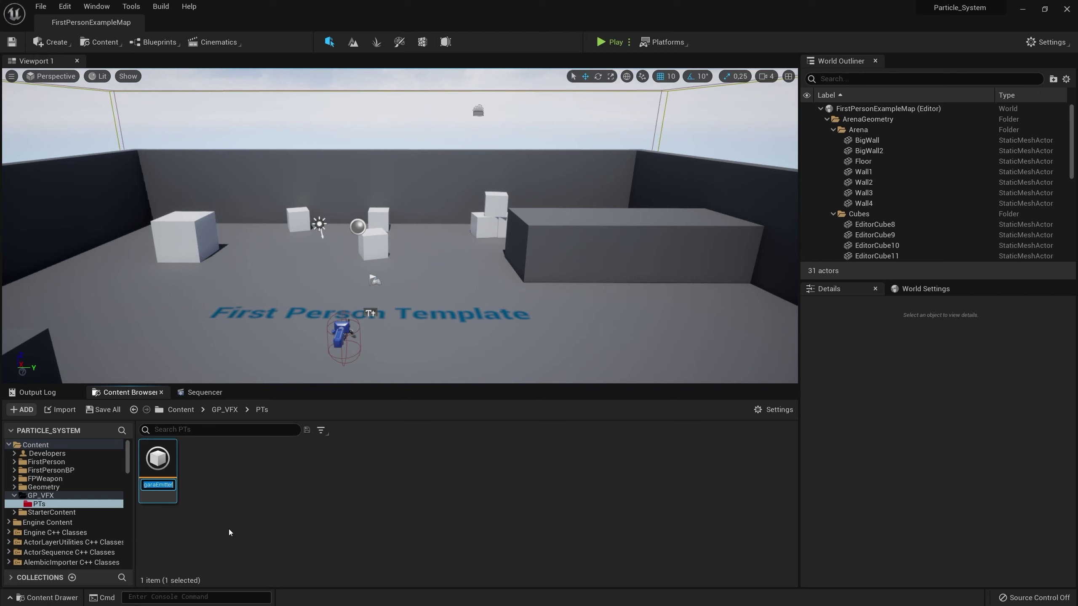
type("N")
type("G_")
type("Em")
type("_")
type("First")
key("Return")
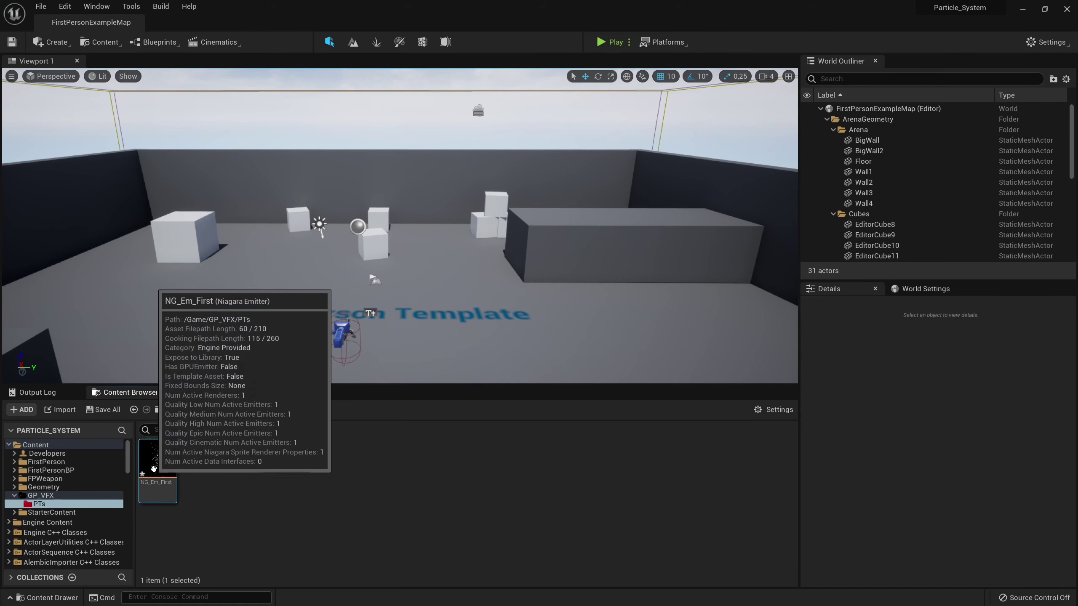
- Open NG_Em_First in a maximized Niagara editor with the Performance display turned off
double_click(157, 496)
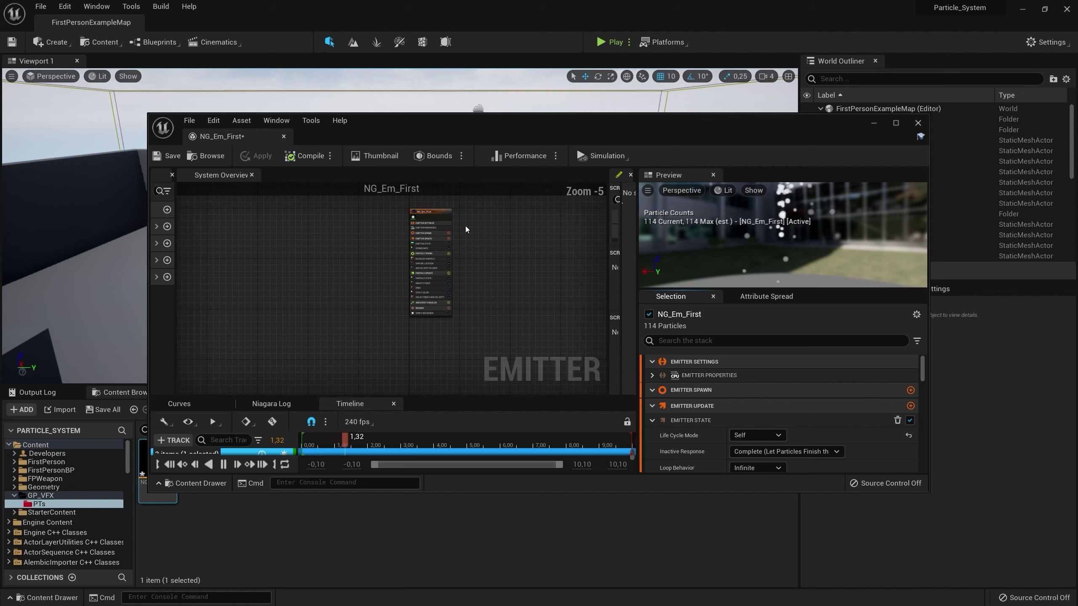
scroll(510, 269, "up", 1)
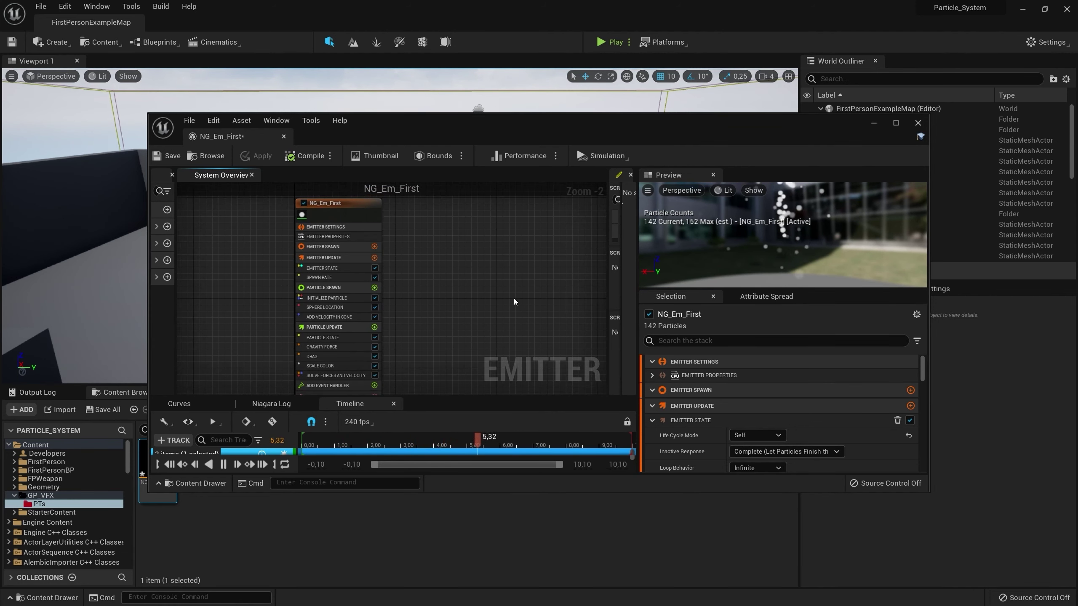
double_click(637, 124)
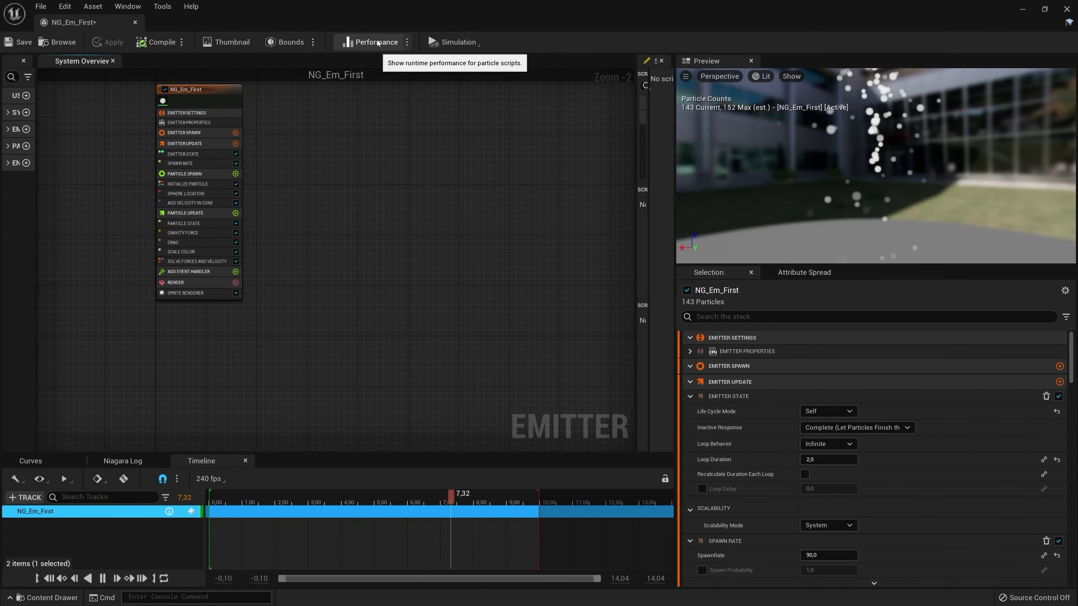
left_click(377, 42)
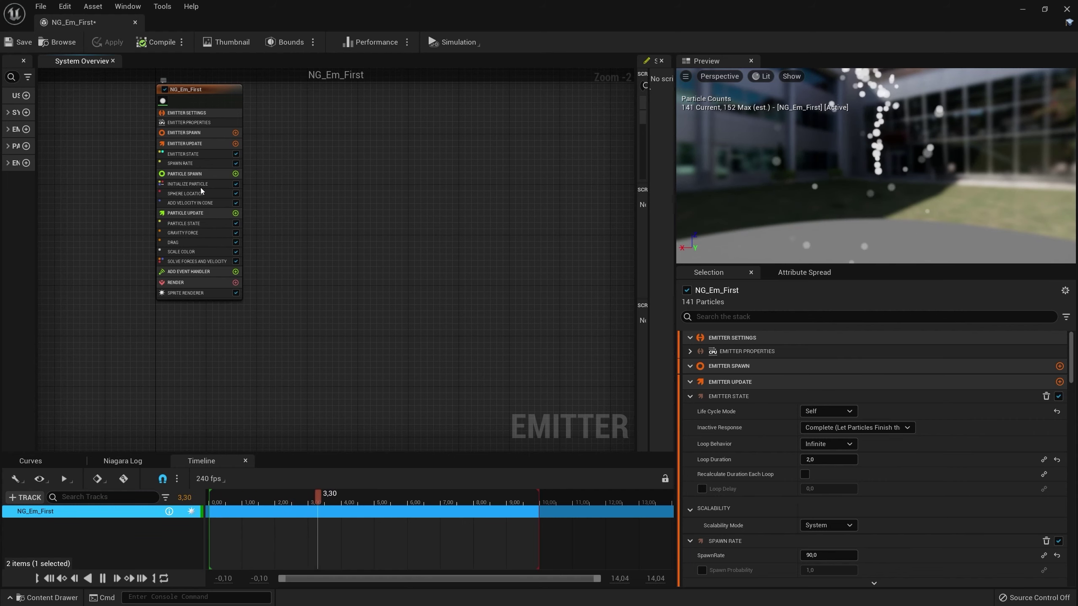
- Delete the Add Velocity in Cone and Gravity Force modules
left_click(214, 203)
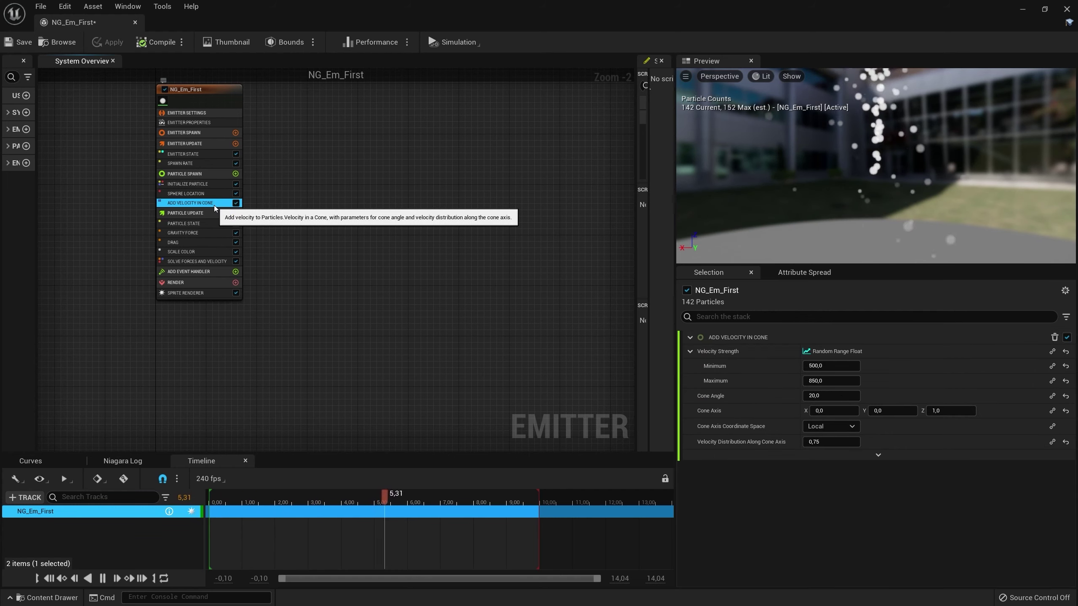
key("Delete")
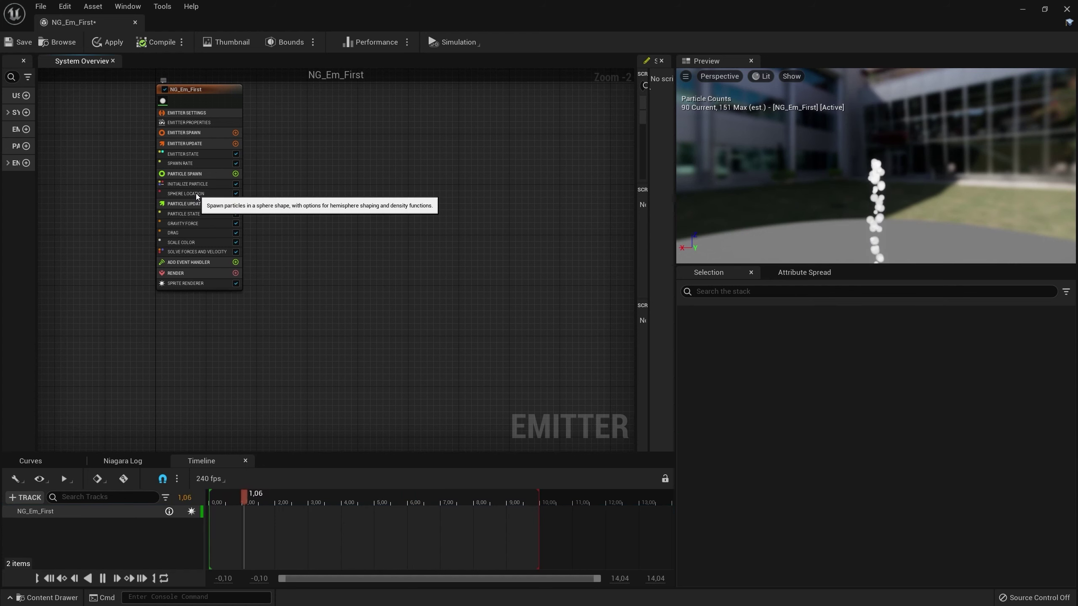
left_click(198, 222)
key("Delete")
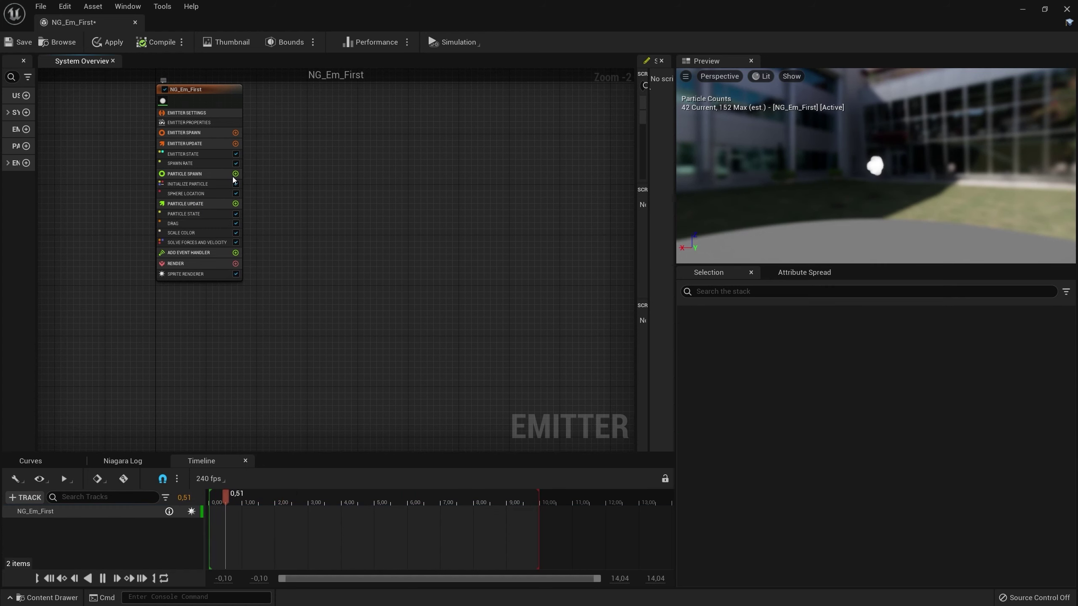
- Add an Add Velocity module to Particle Spawn with Velocity set to Random Range Vector
left_click(234, 174)
type("add vel")
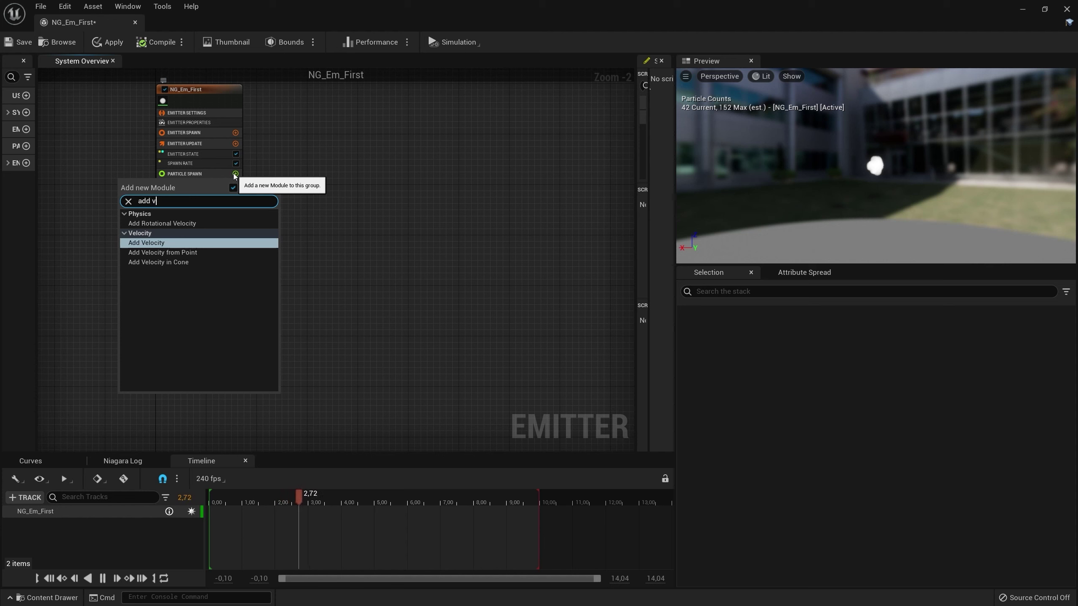
key("Return")
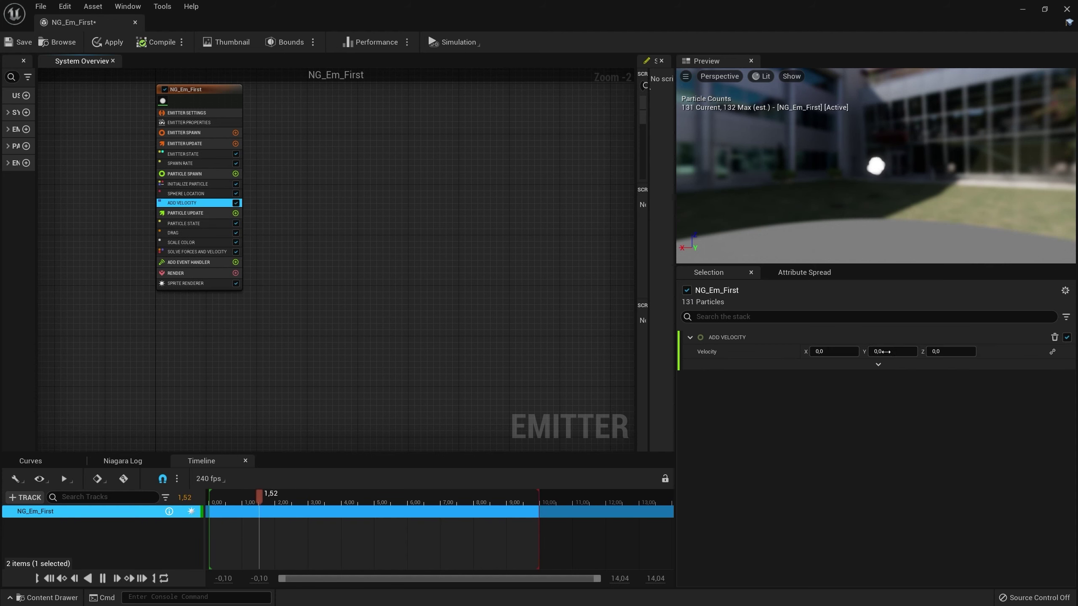
left_click(913, 353)
left_click(1052, 351)
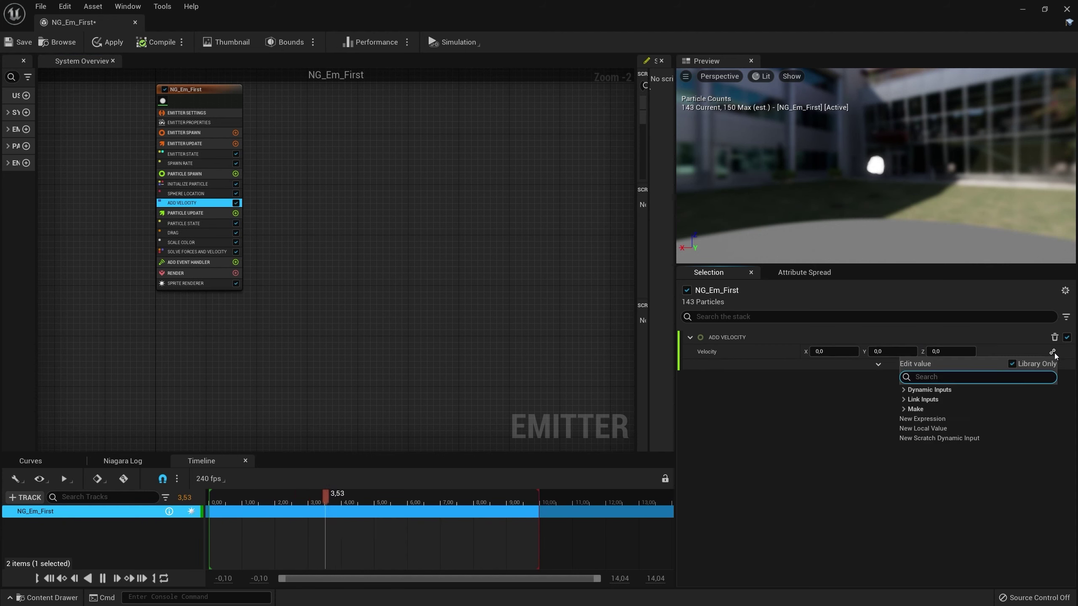
type("random")
key("Return")
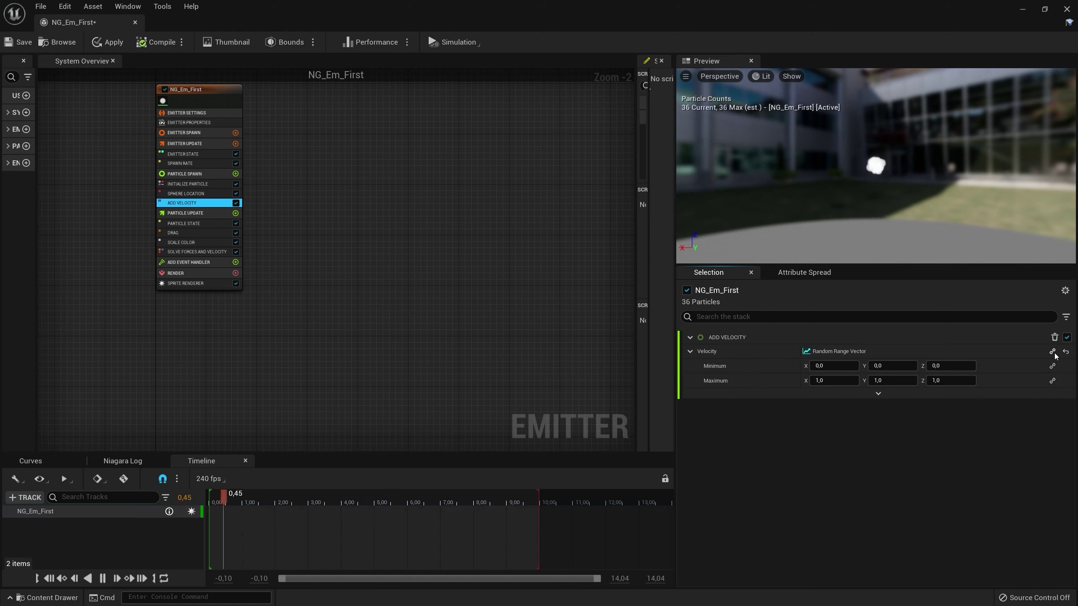
- Set the X and Y velocity ranges to Minimum -25 and Maximum 25
left_click(832, 366)
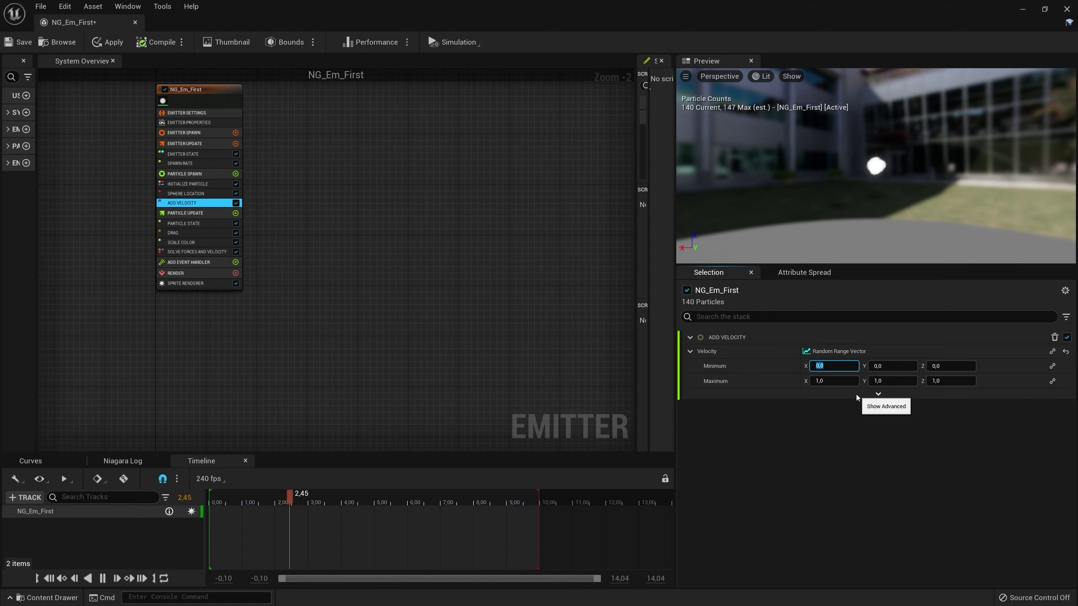
type("-25")
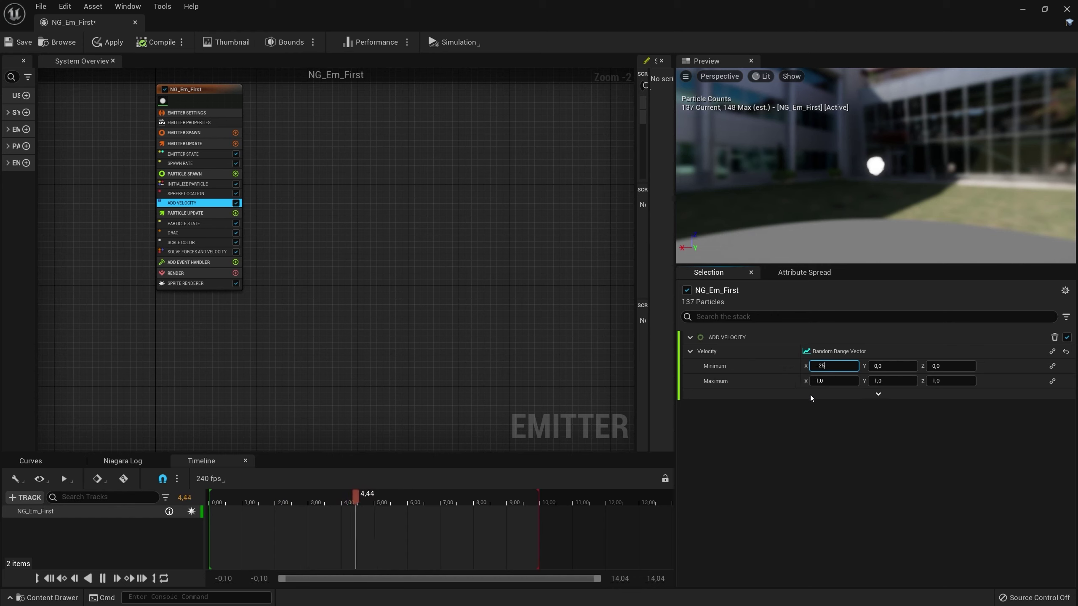
key("Tab")
type("25")
key("Return")
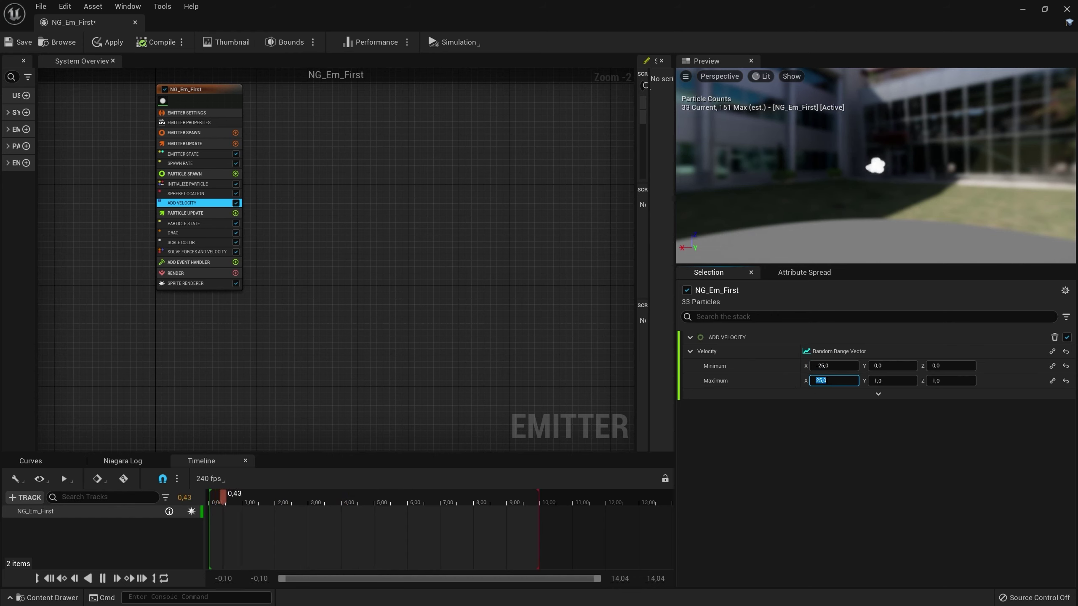
left_click(893, 365)
type("-25")
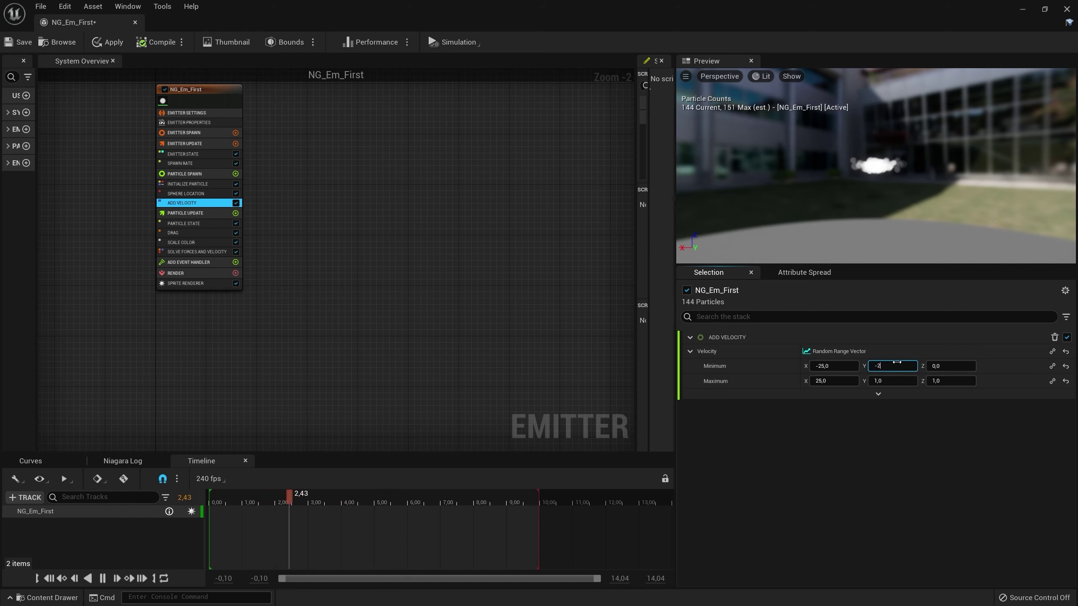
key("Return")
left_click(889, 380)
type("-")
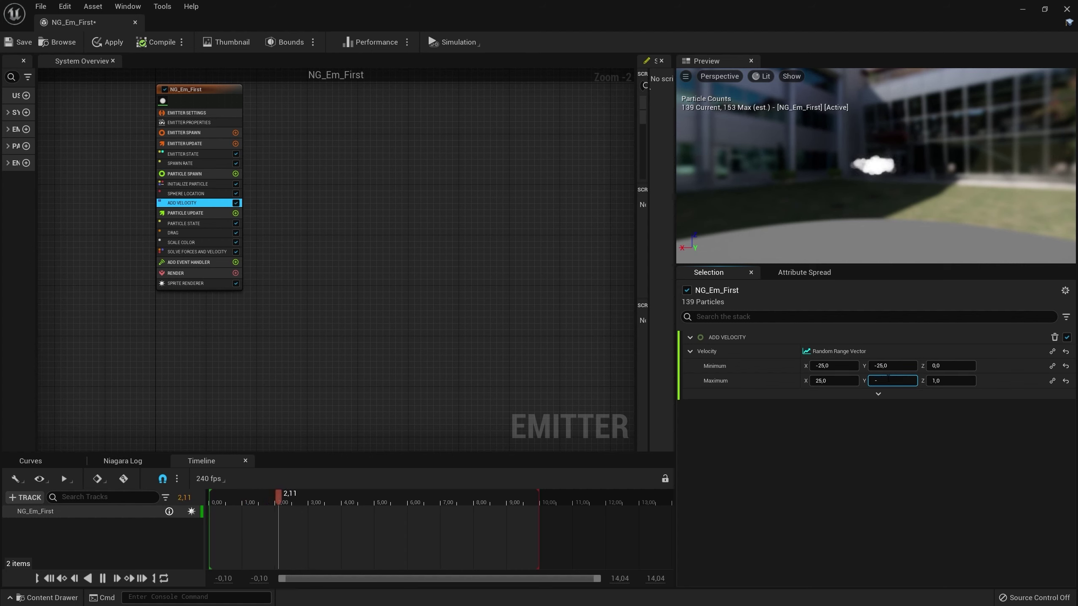
key("BackSpace")
type("25")
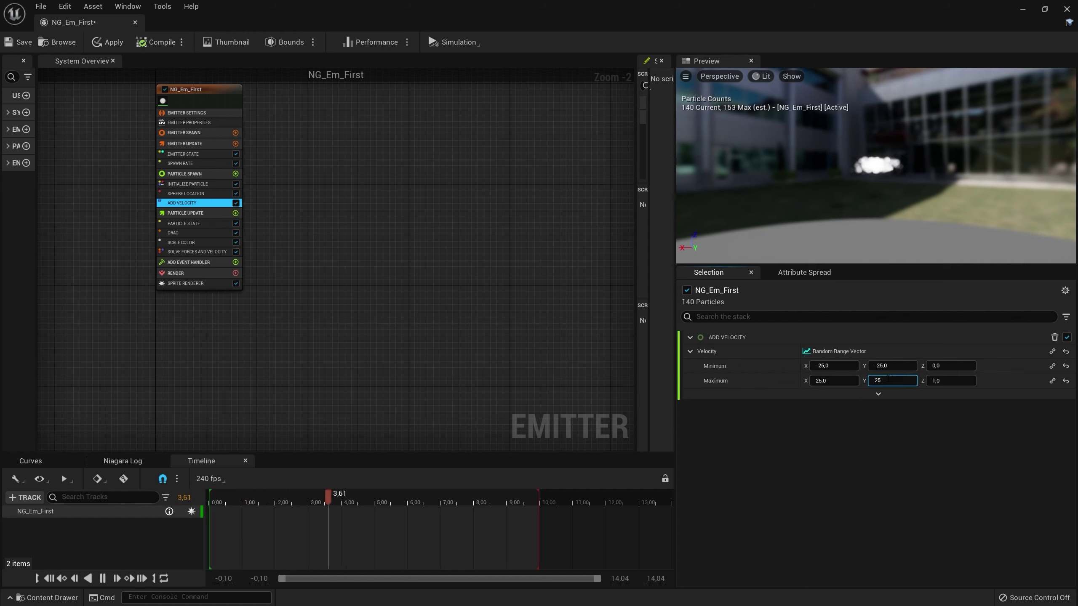
key("Return")
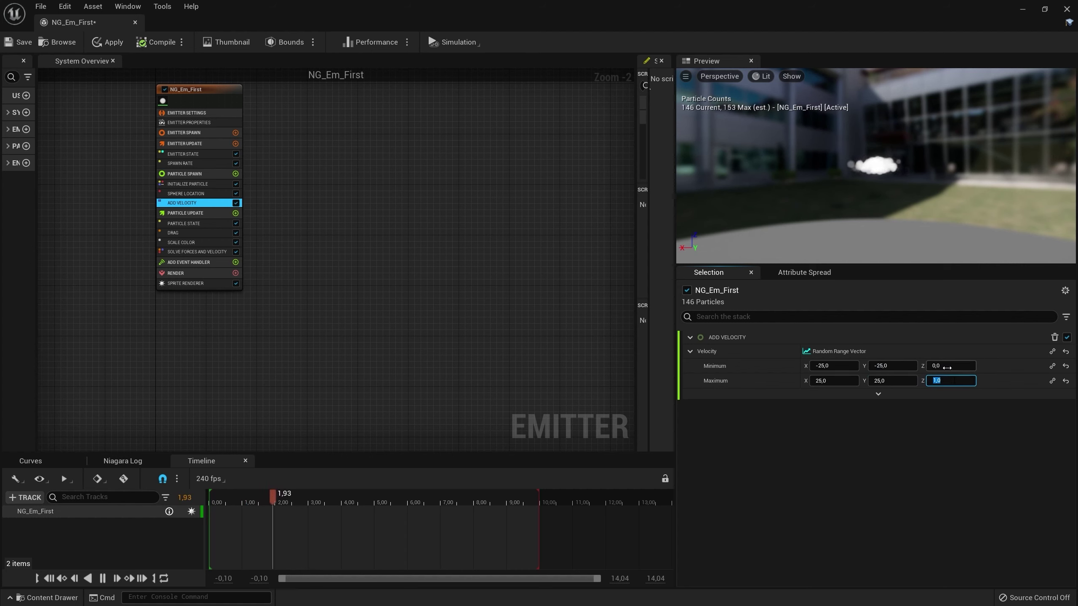
- Set the Z velocity range to Minimum 25 and Maximum 125
left_click(949, 366)
type("2")
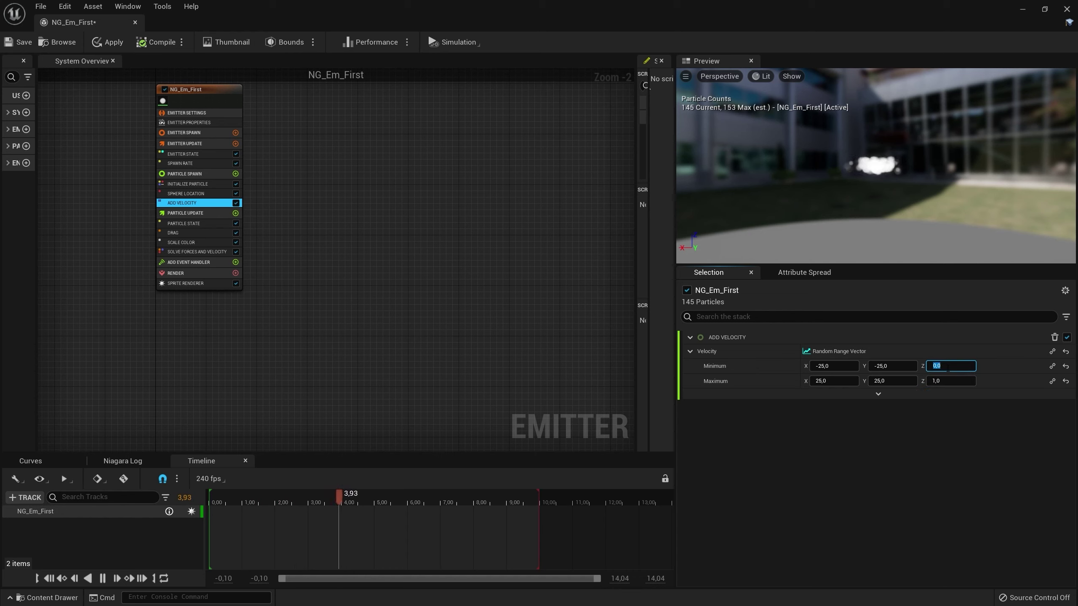
type("5")
key("Return")
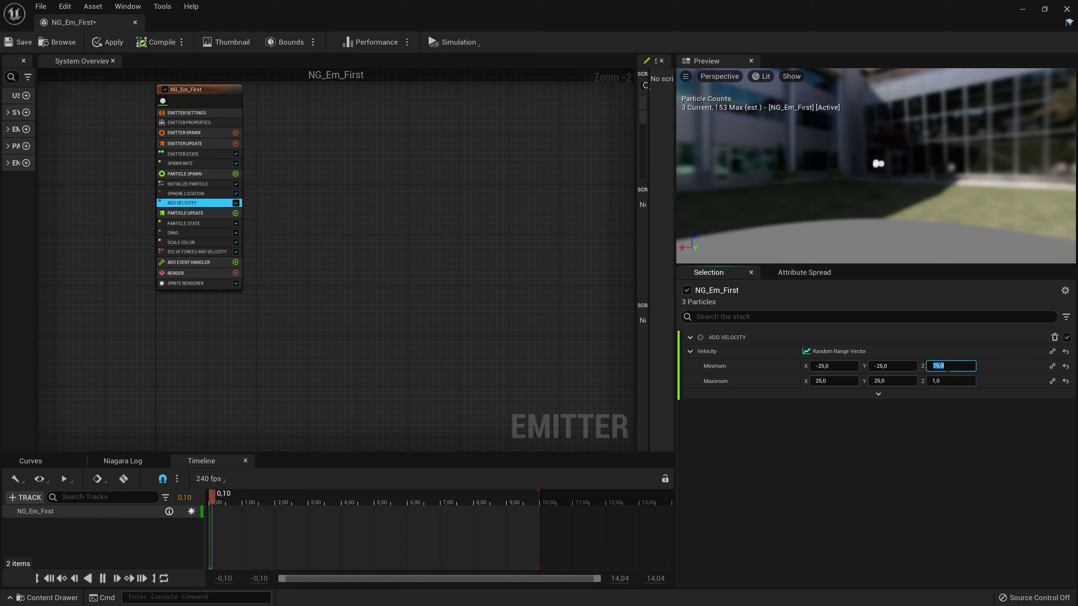
left_click(951, 381)
type("3540")
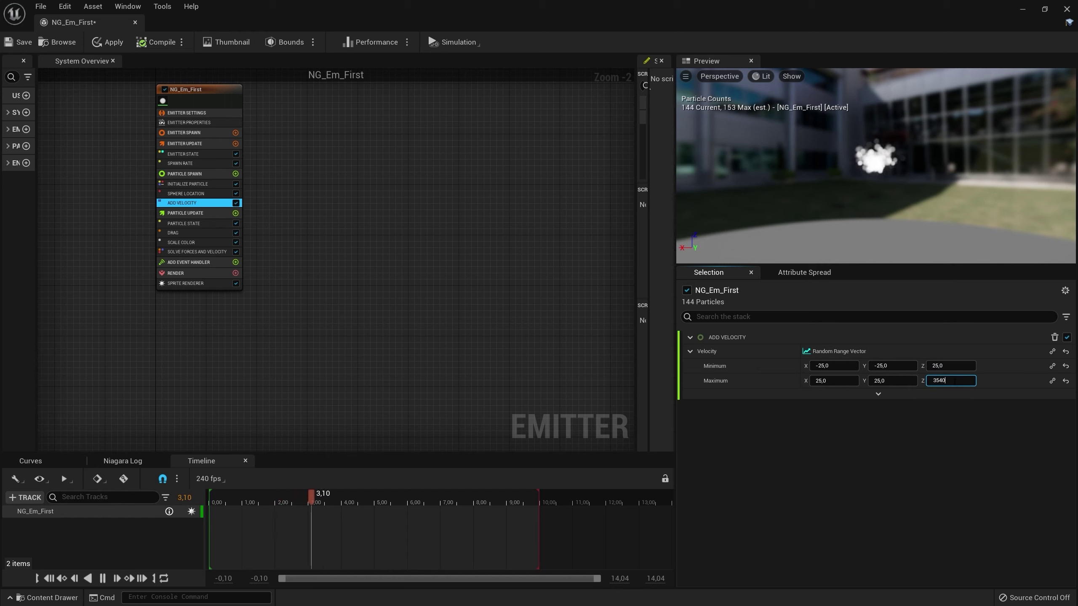
key("Return")
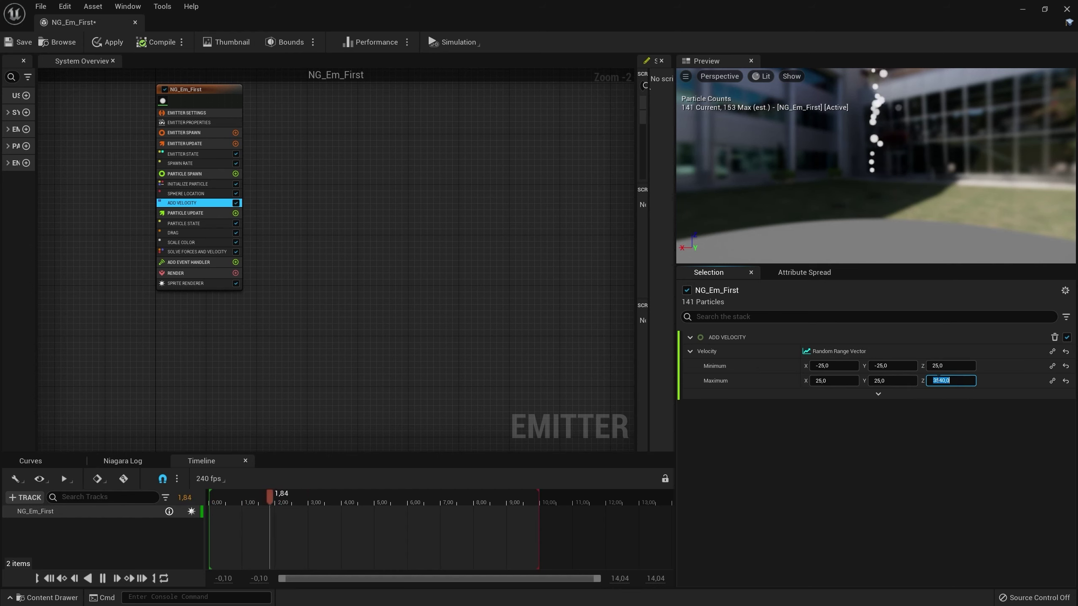
key("Return")
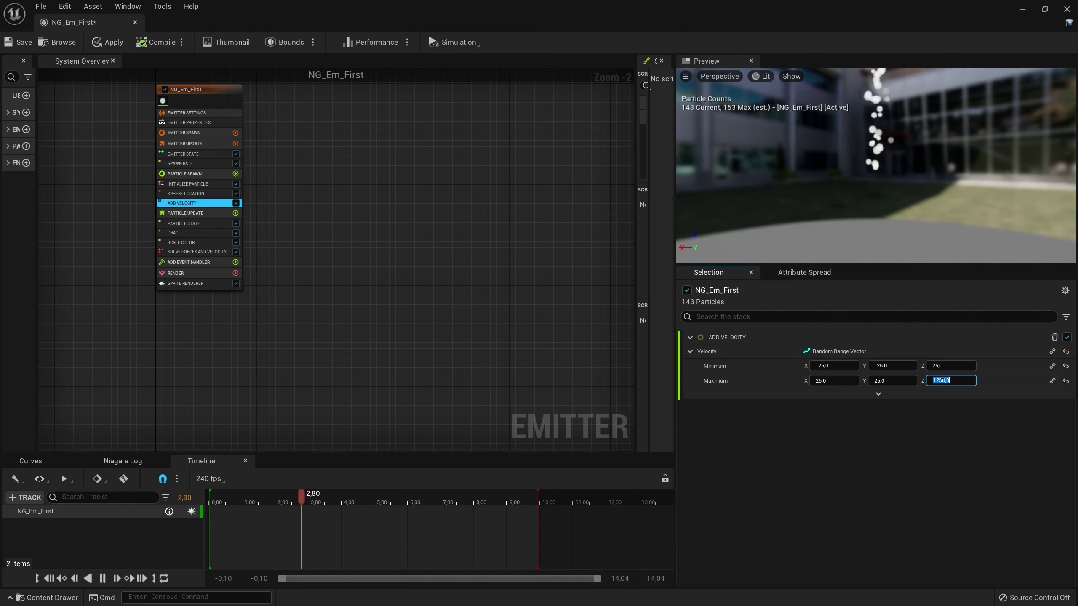
type("12")
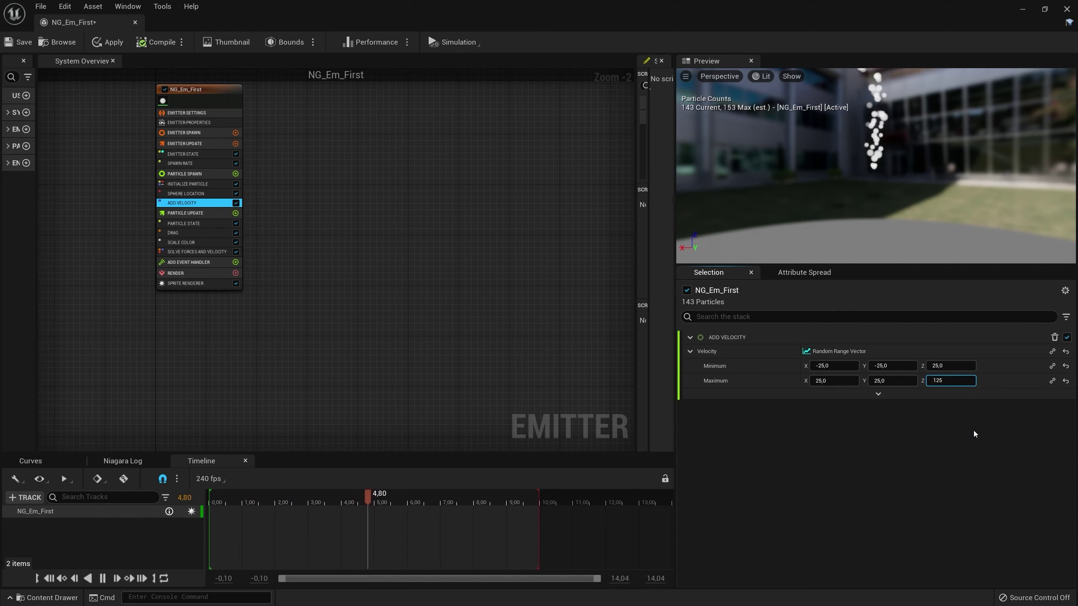
type("5")
key("Return")
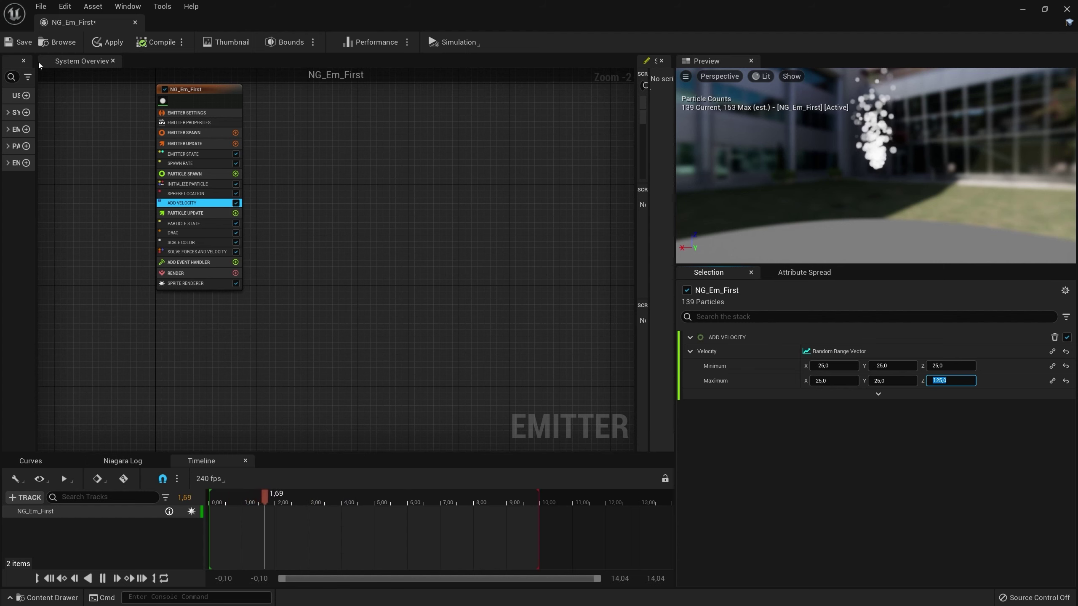
- Set the Initialize Particle colour to red, then save and close NG_Em_First
left_click(198, 241)
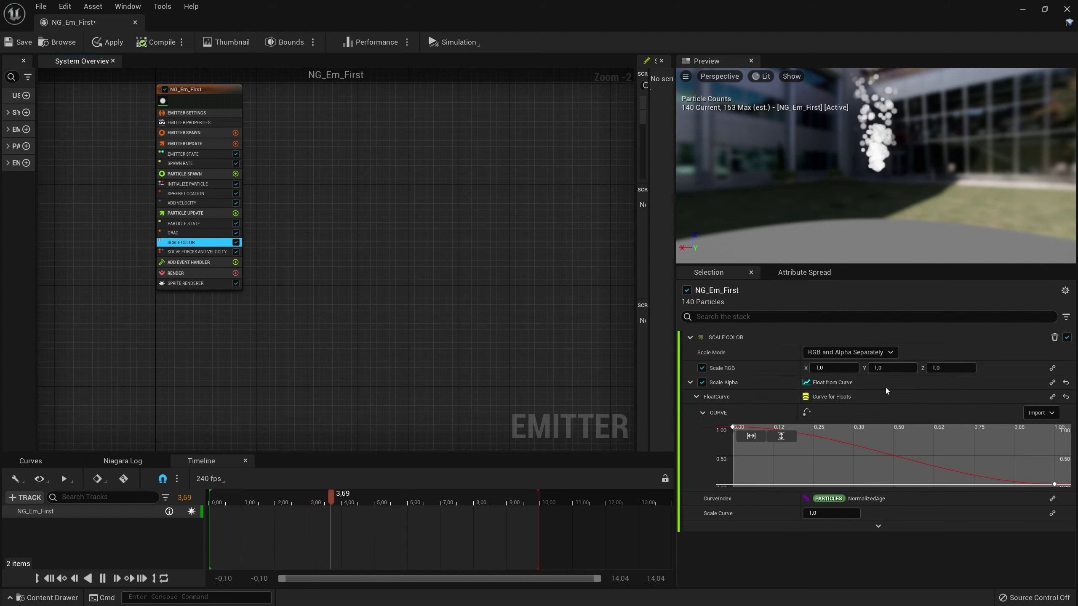
left_click(190, 186)
left_click(814, 440)
left_click(928, 421)
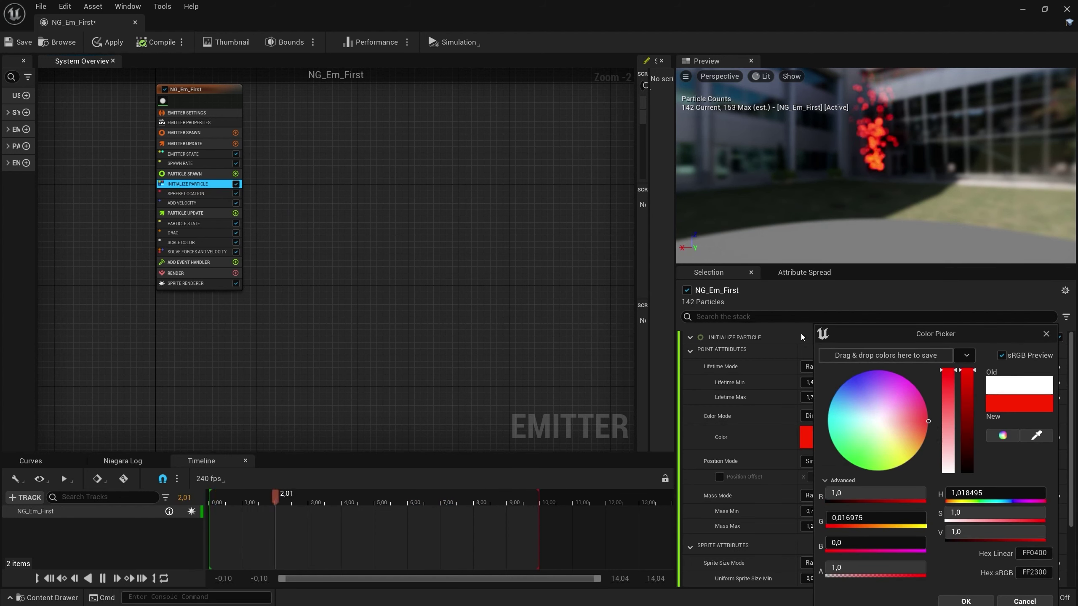
key("ctrl+s")
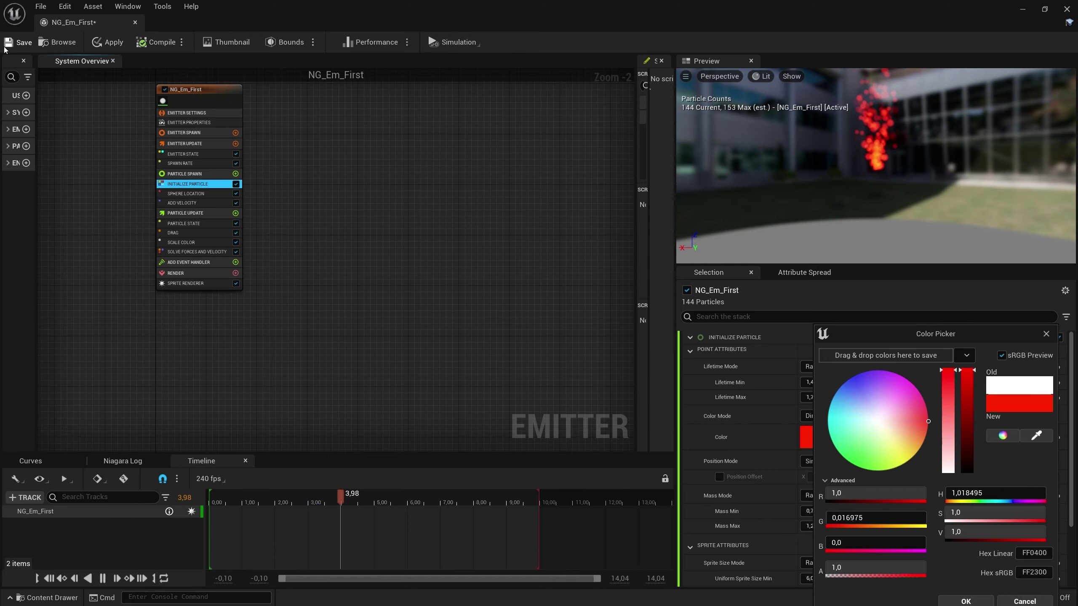
left_click(135, 23)
- Duplicate NG_Em_First and name the copy NG_Em_Second
right_click(158, 463)
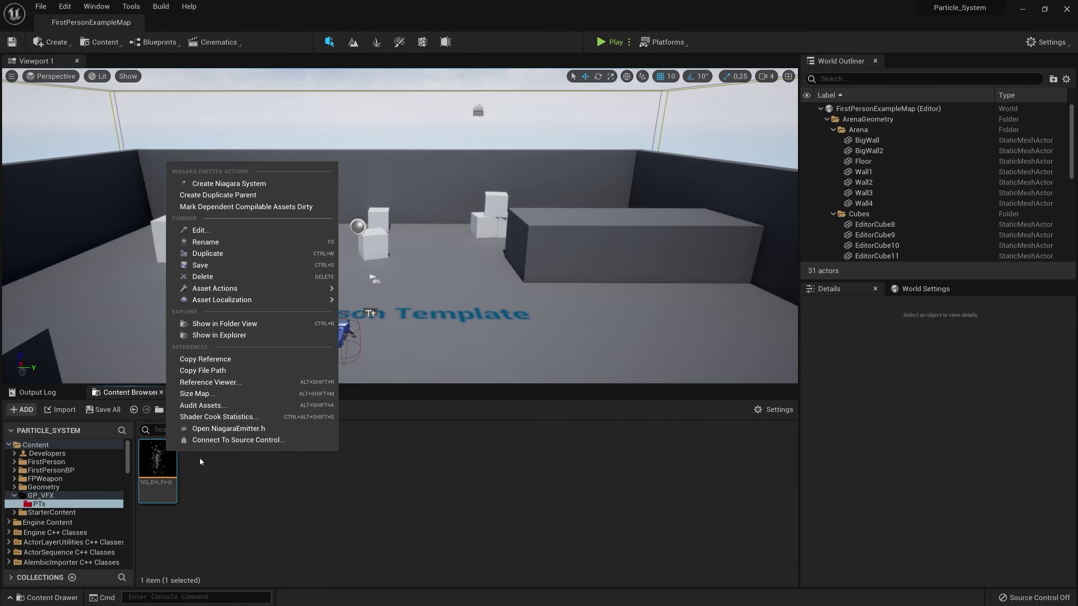
left_click(233, 255)
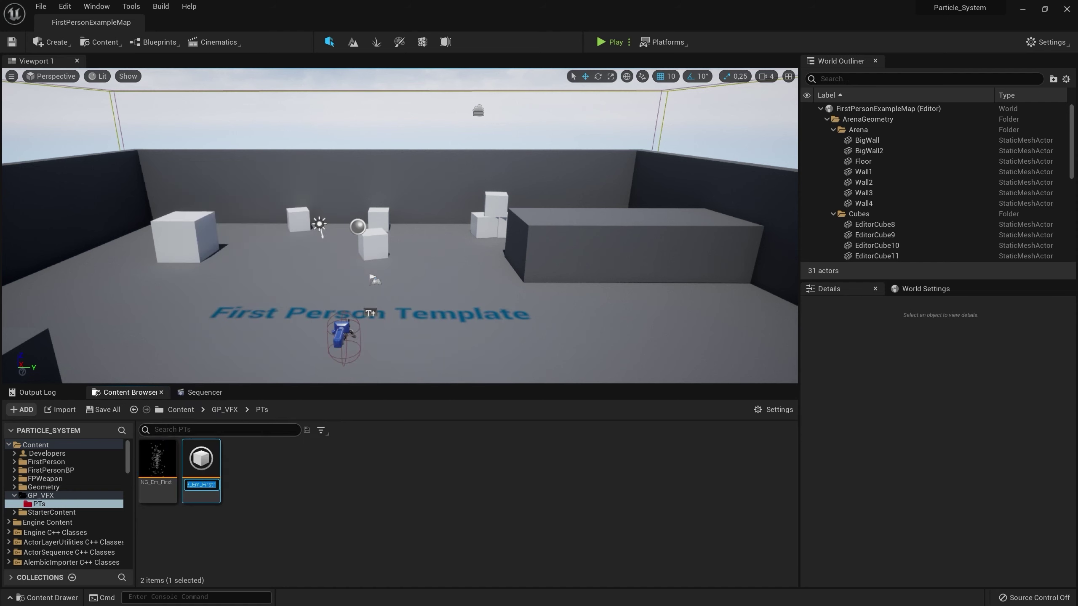
key("End")
key("BackSpace")
key("BackSpace")
key("BackSpace")
key("BackSpace")
type("Second")
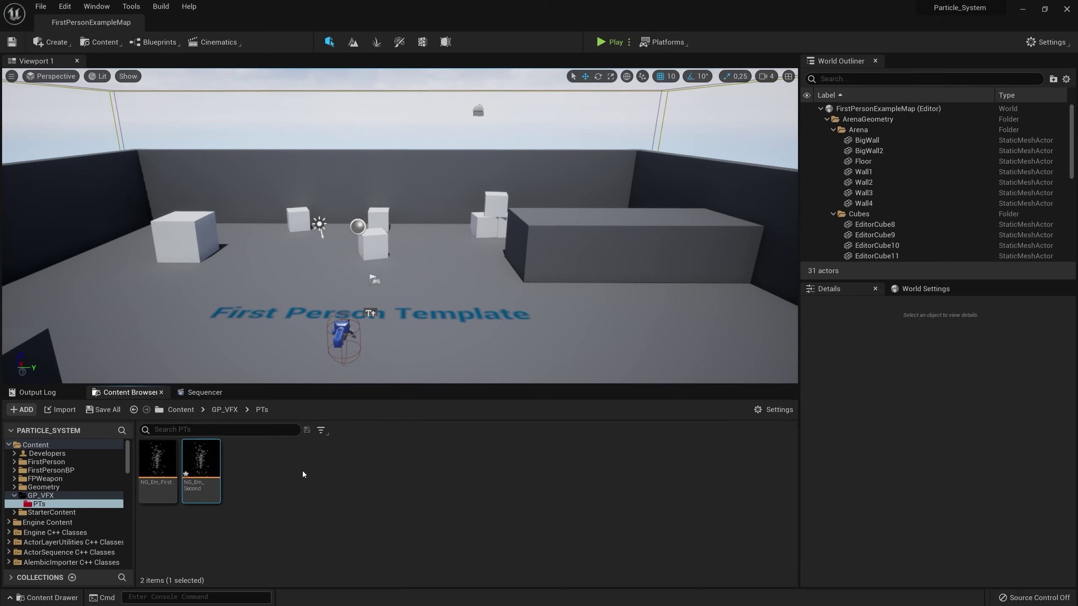
key("Return")
- Open NG_Em_Second and set the Add Velocity Maximum Z to 0
double_click(202, 463)
left_click(329, 274)
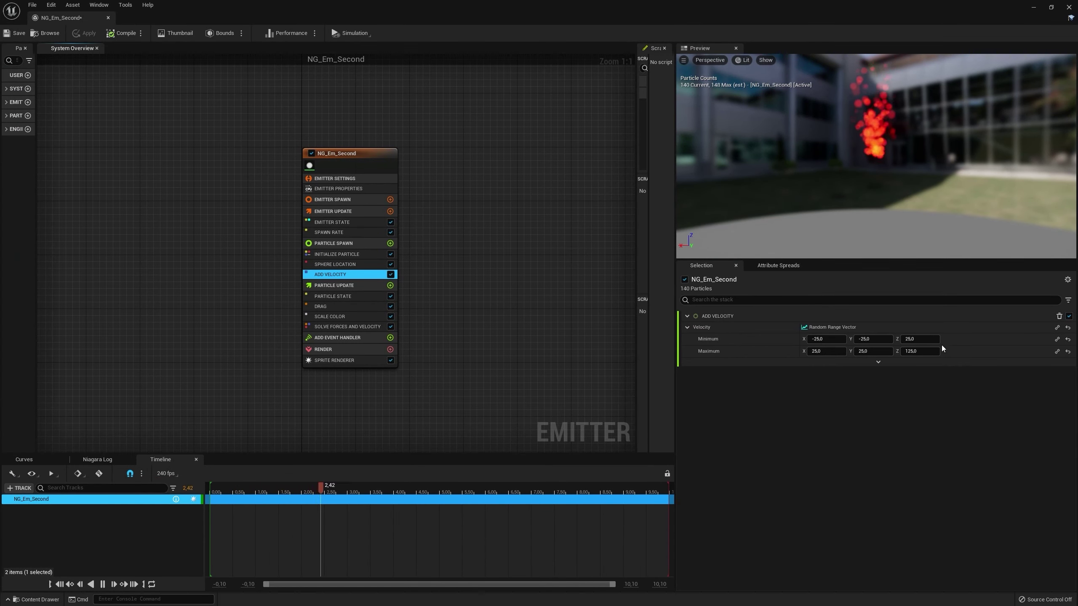
left_click(921, 340)
left_click(919, 351)
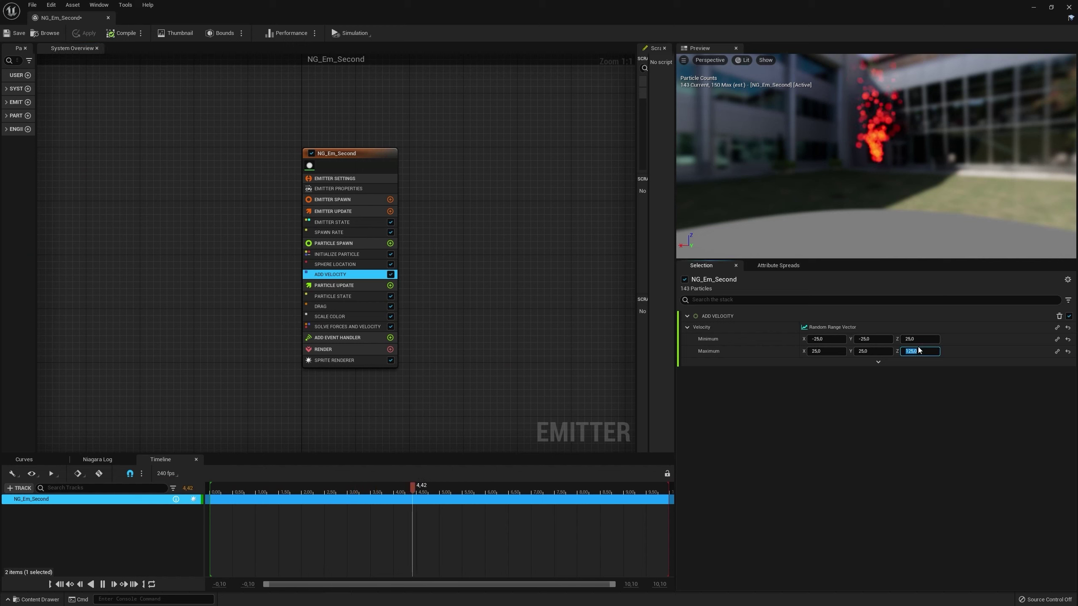
type("0")
key("Return")
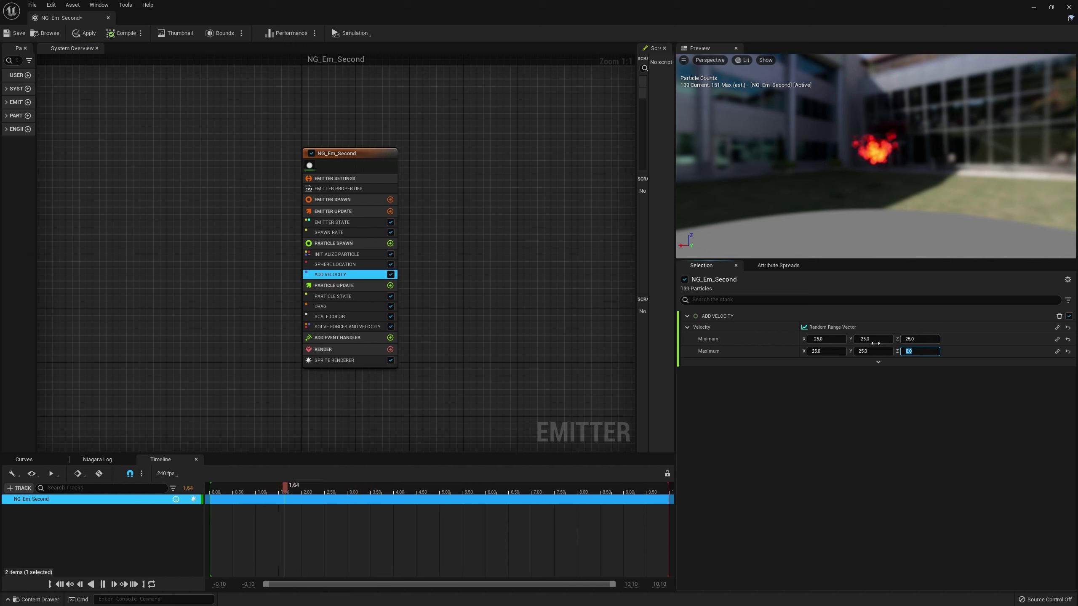
- Set the X and Y velocity ranges to -150 through 150
left_click(825, 339)
type("-15")
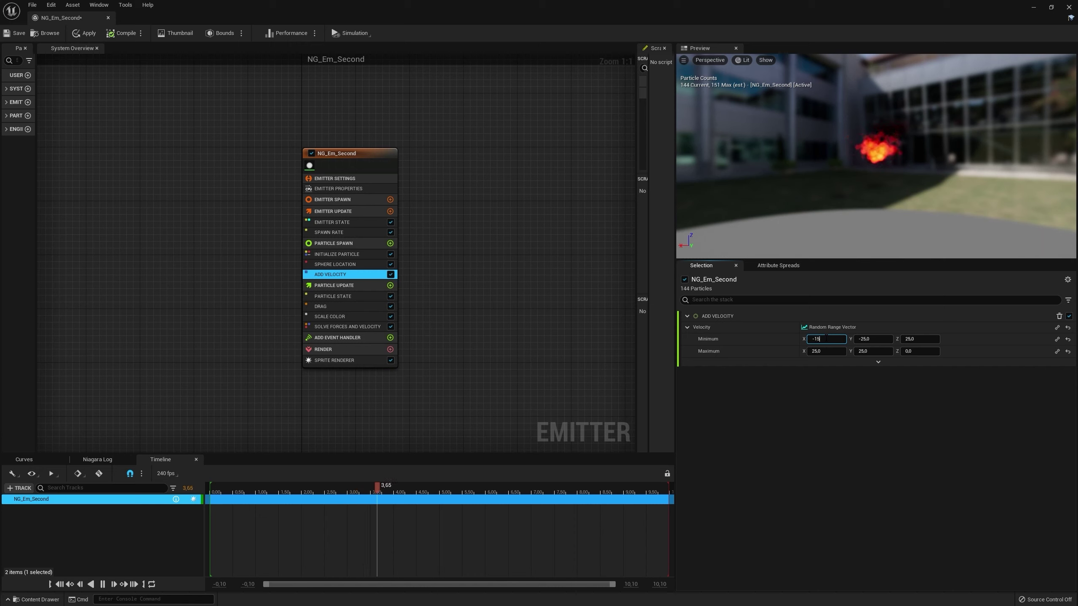
type("0")
key("Return")
left_click(825, 351)
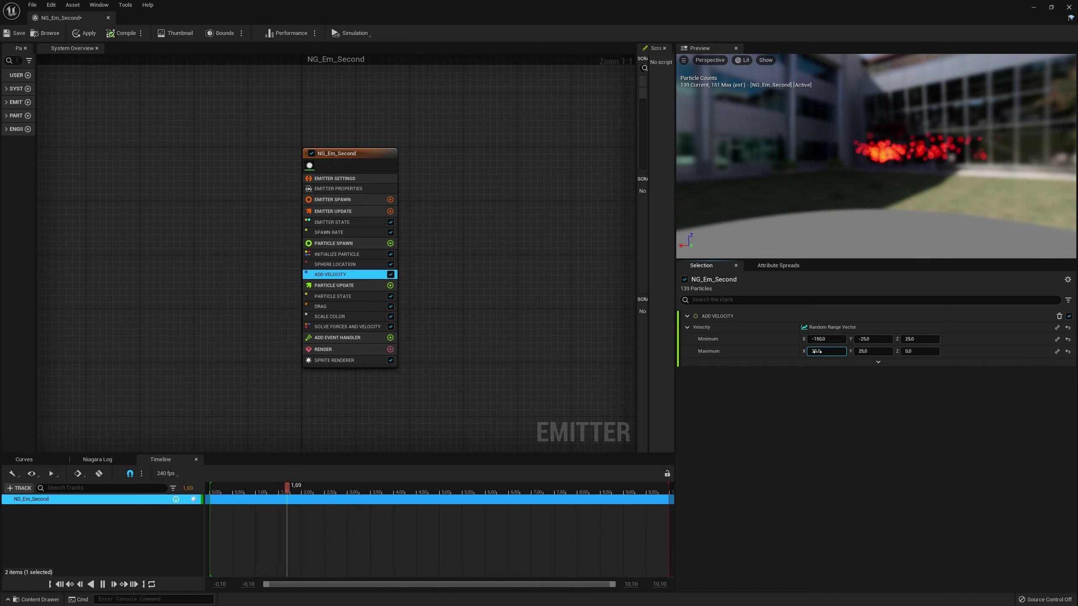
type("150")
key("Return")
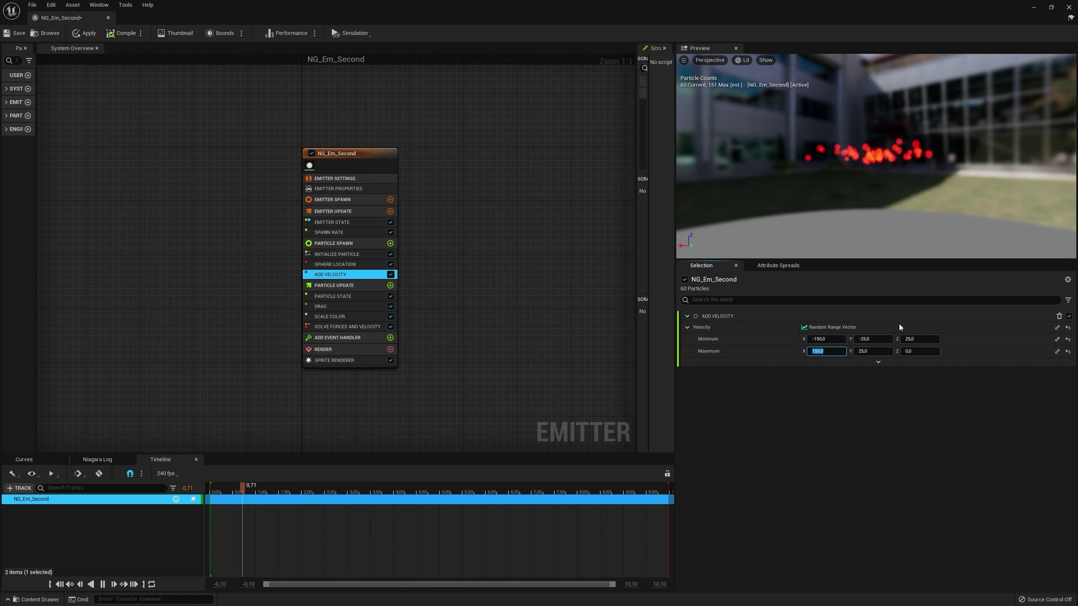
left_click(873, 339)
type("-15")
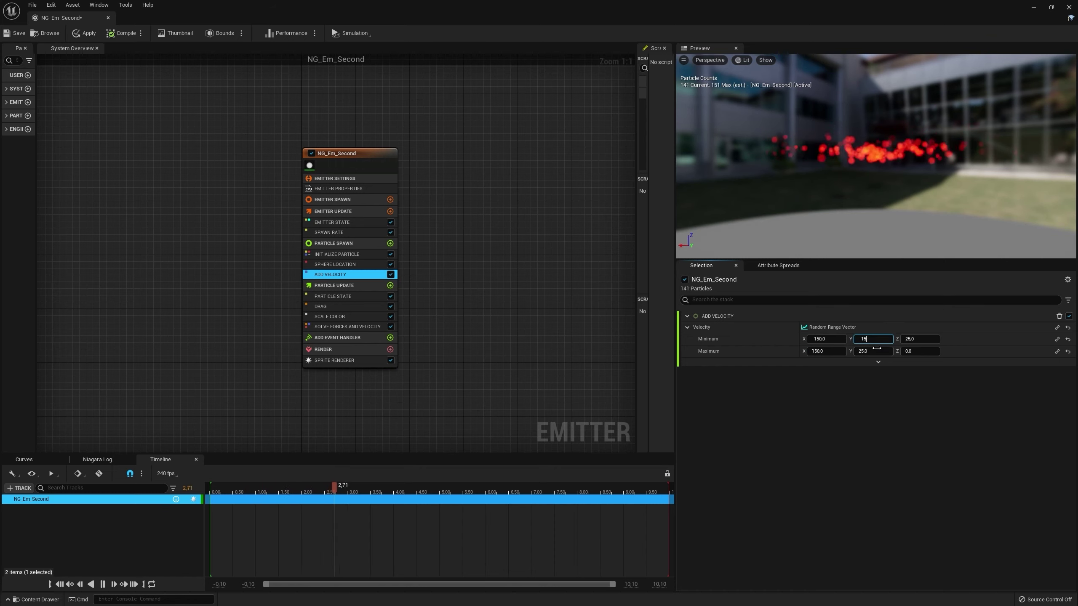
type("0")
key("Return")
left_click(872, 351)
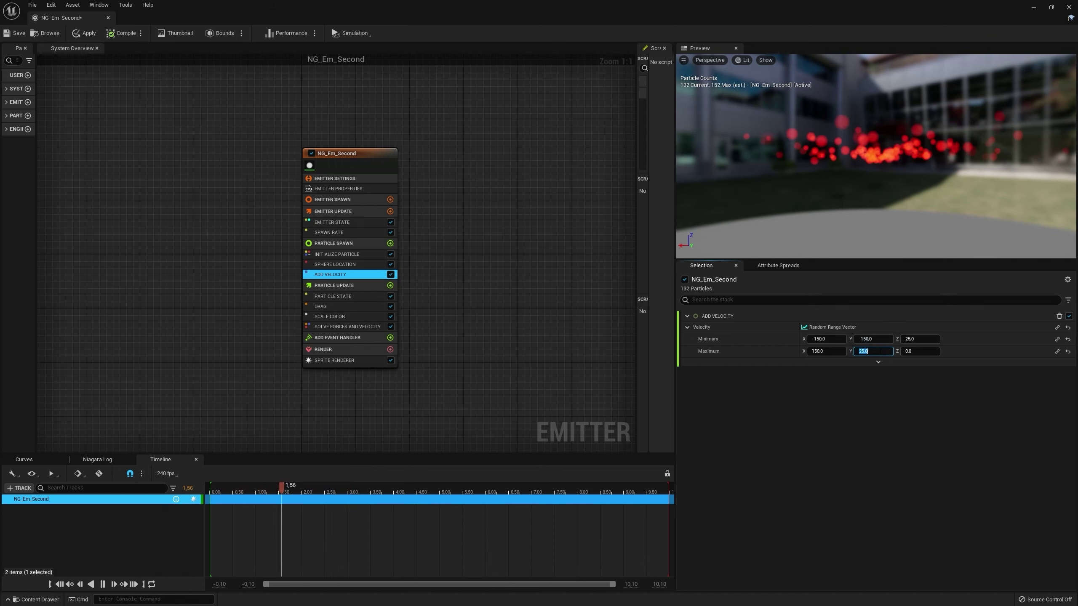
type("150")
key("Return")
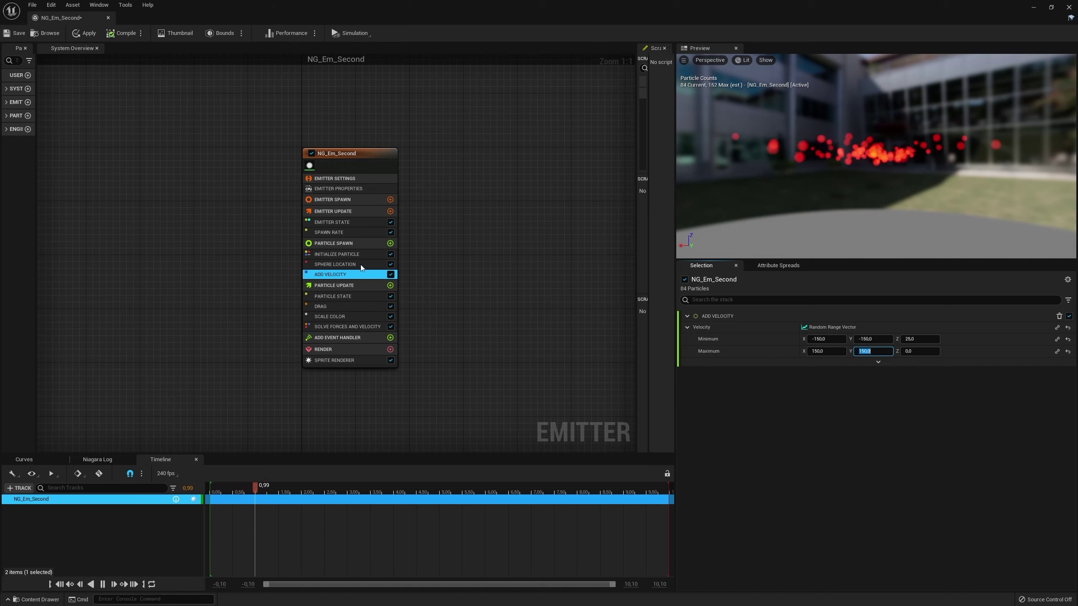
- Set the Initialize Particle colour to green
left_click(343, 254)
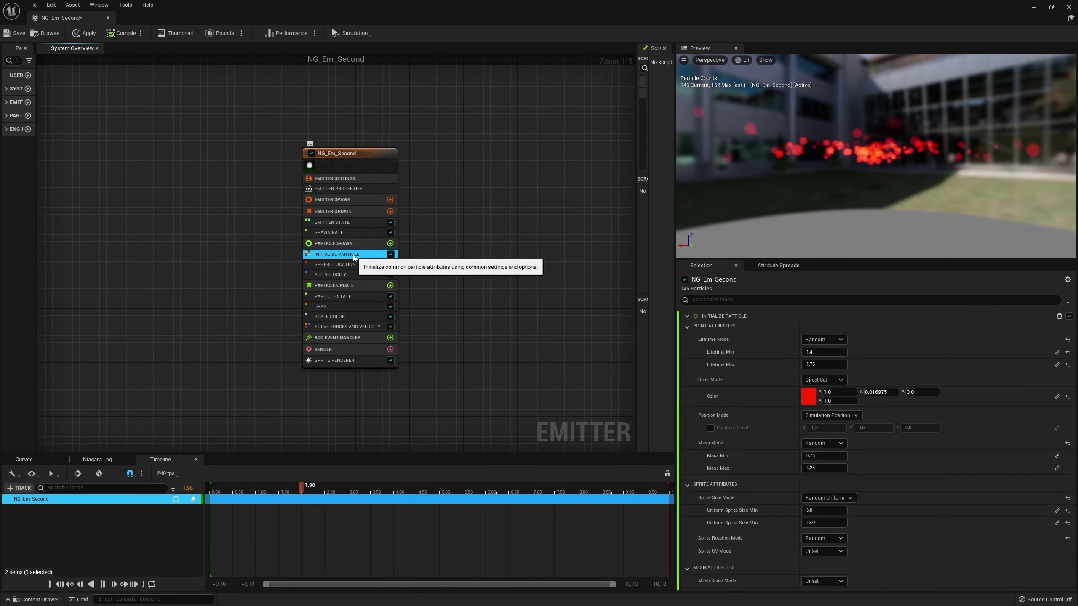
left_click(806, 399)
left_click(836, 458)
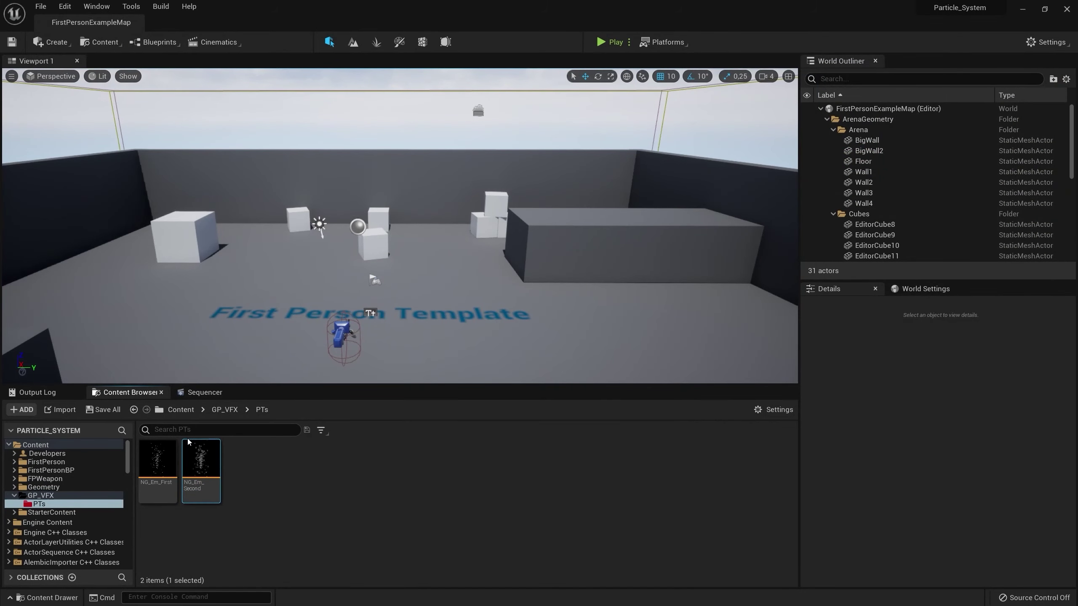
- Start a new Niagara System in the PTs folder and preview the emitter selection page
right_click(277, 522)
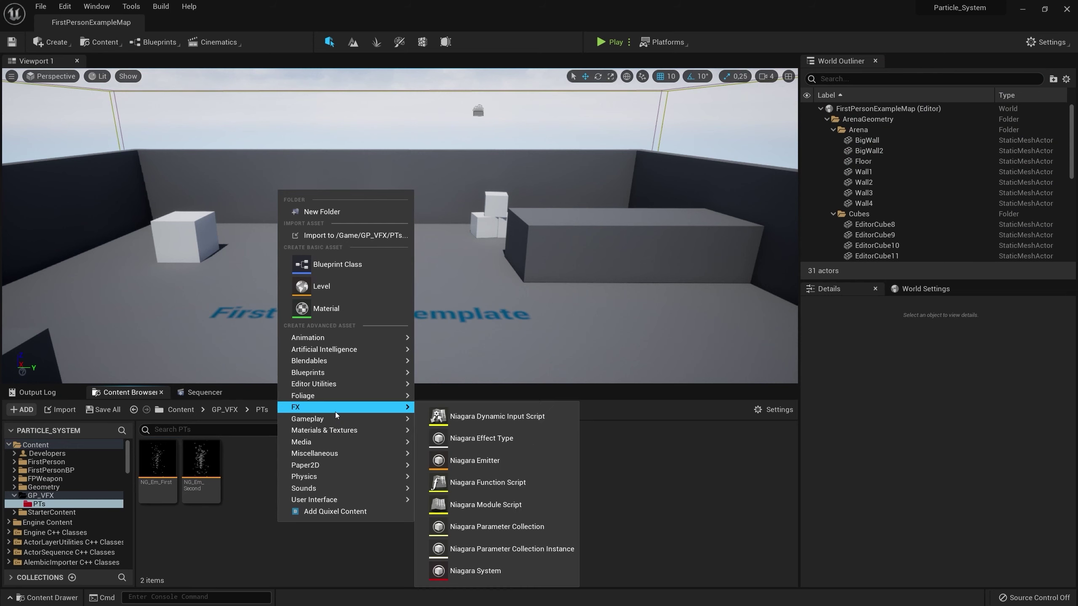
left_click(471, 570)
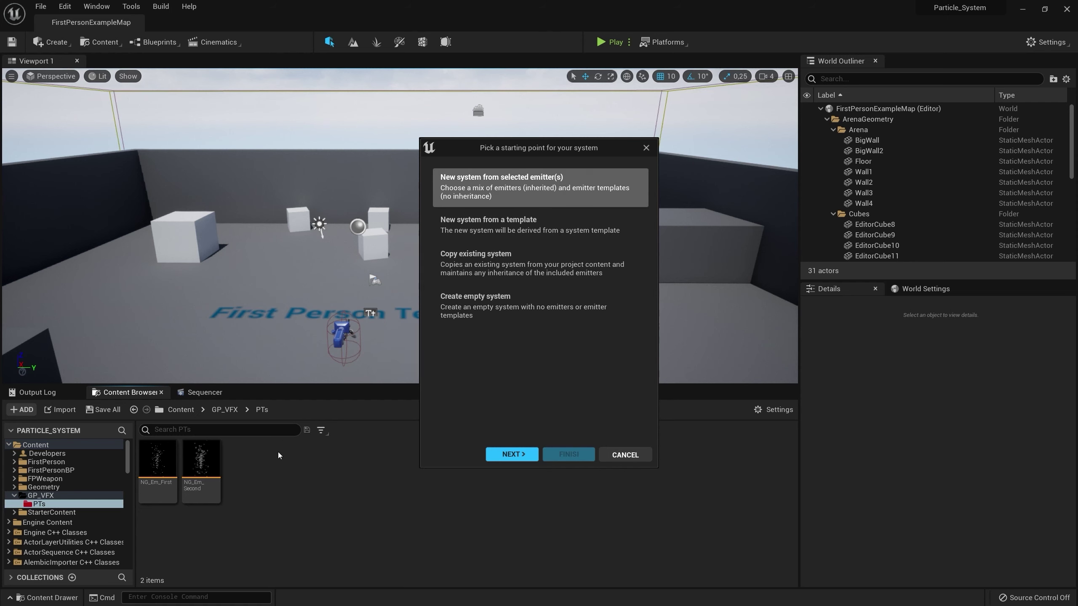
left_click(534, 454)
left_click(480, 455)
- Browse the existing-system copy option's Template and Non-Template lists, then return to the starting-point choices
left_click(523, 270)
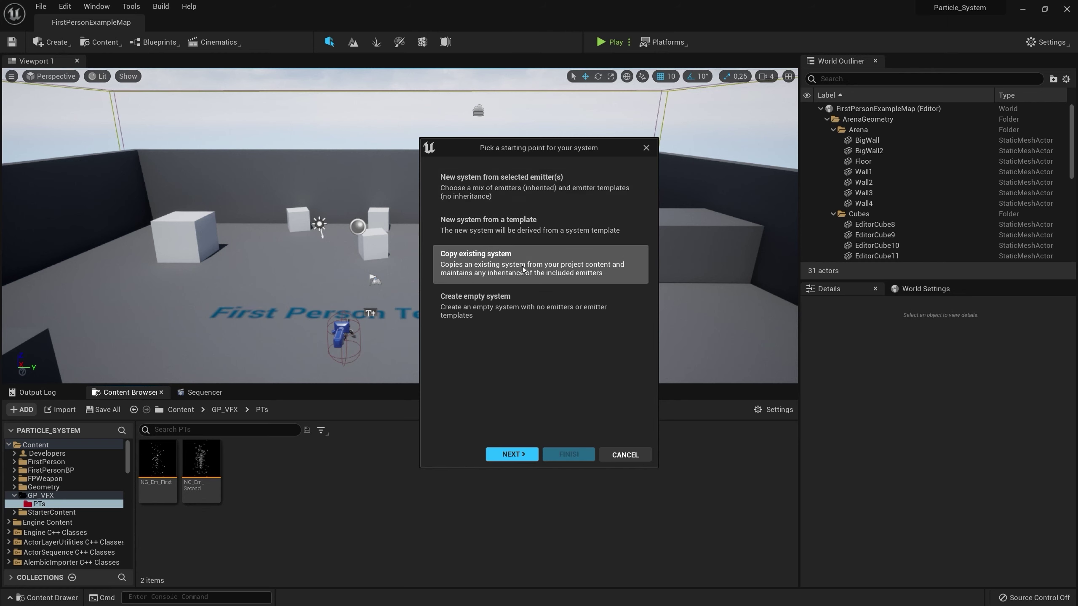
left_click(513, 453)
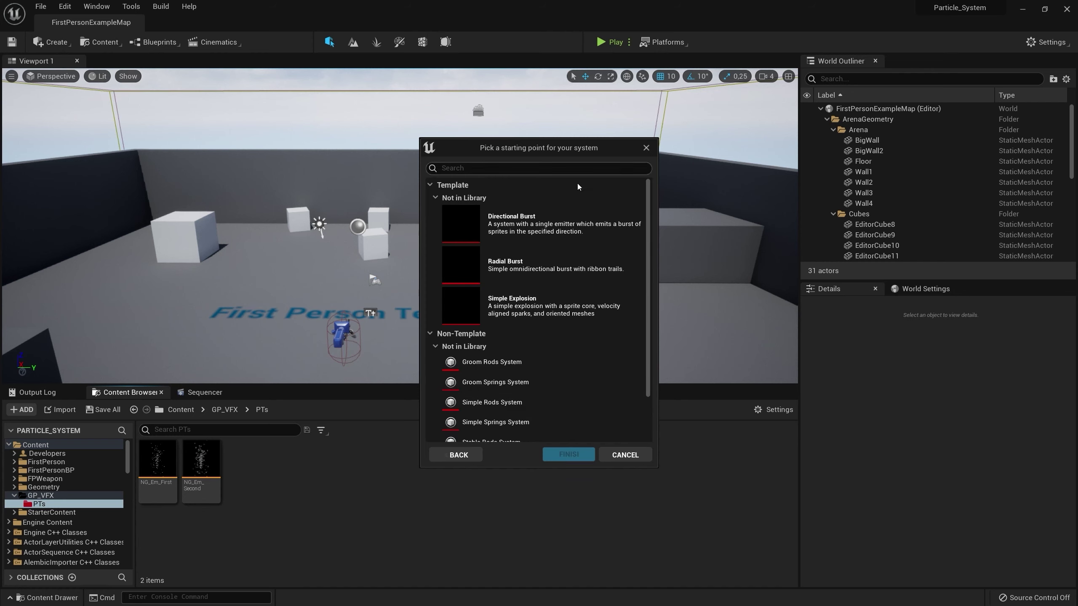
scroll(507, 351, "down", 5)
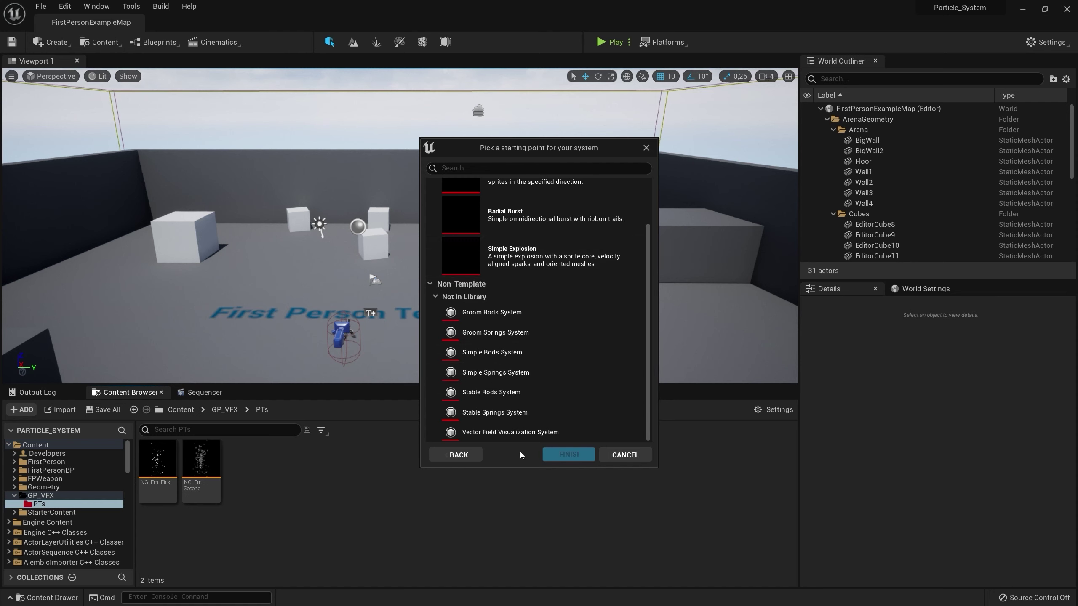
scroll(488, 281, "up", 3)
left_click(436, 197)
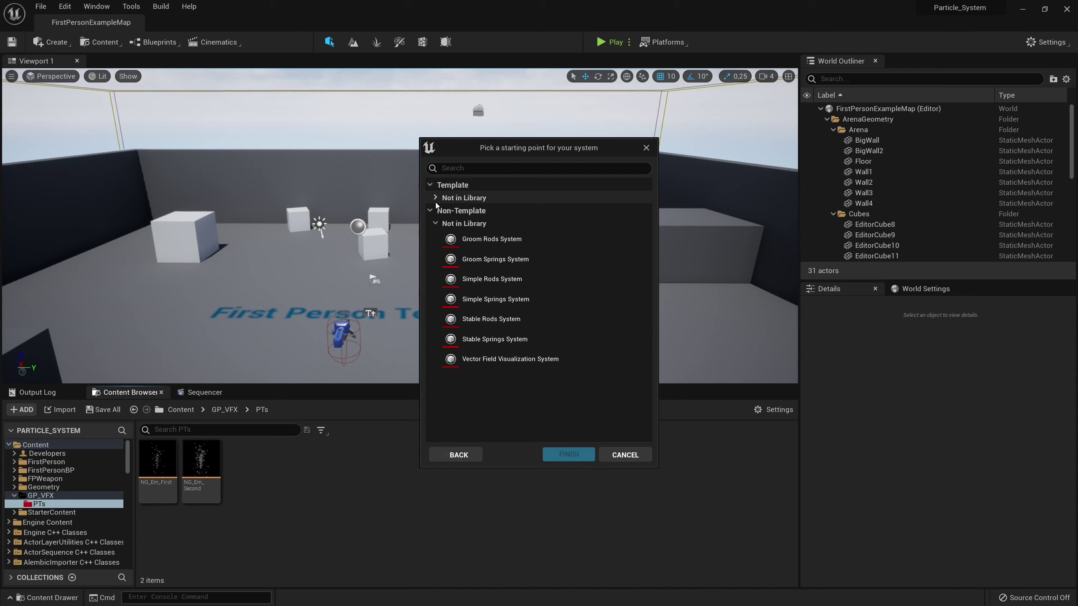
left_click(430, 210)
left_click(458, 455)
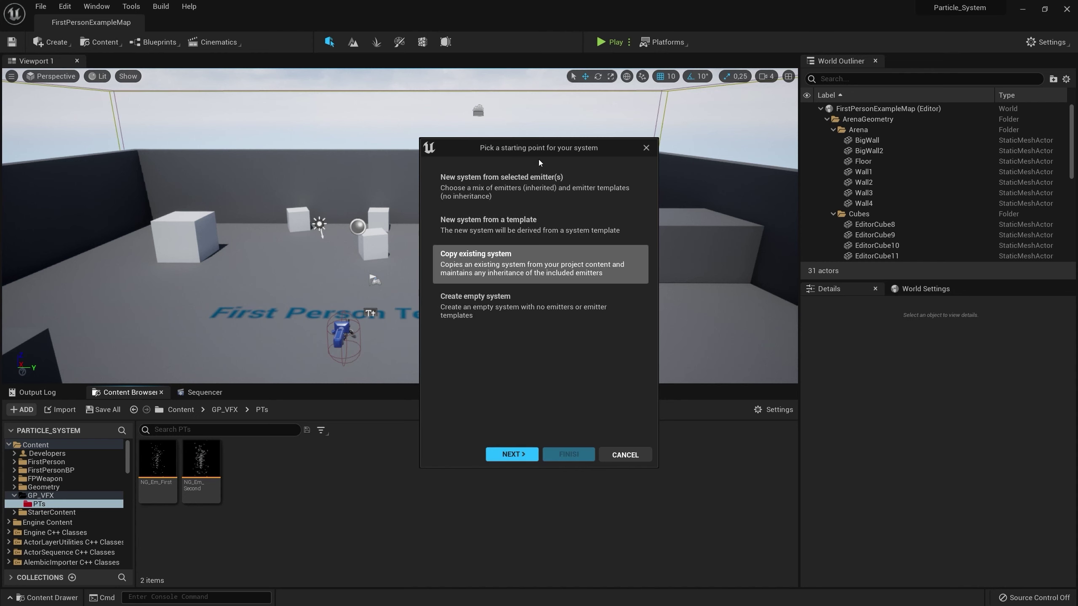
- Build the system from selected emitters, keeping only NG_Em_First after removing NG_Em_Second, and finish
left_click(535, 200)
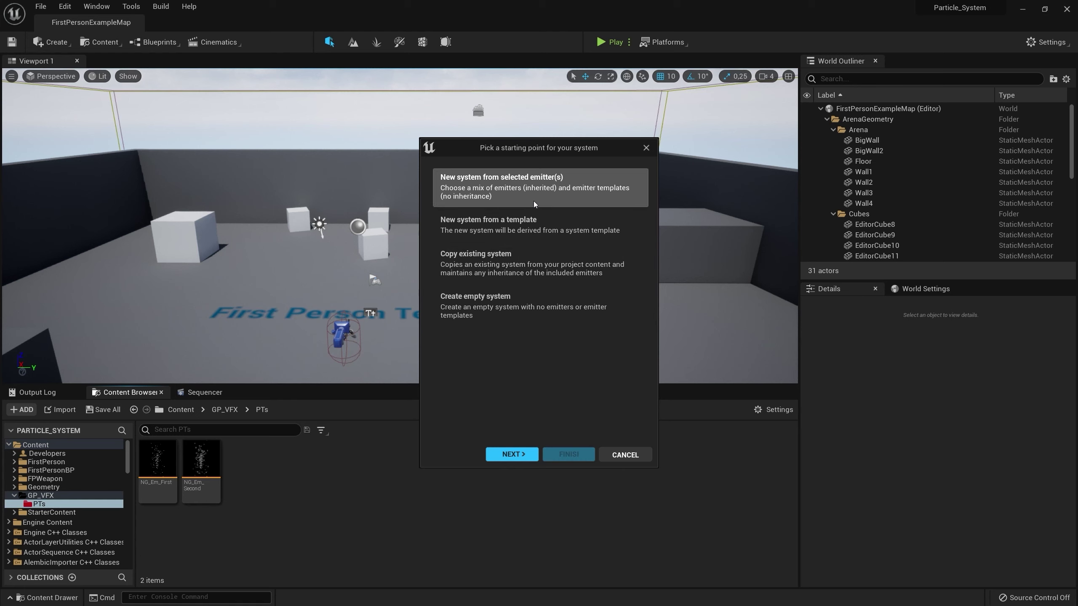
left_click(515, 456)
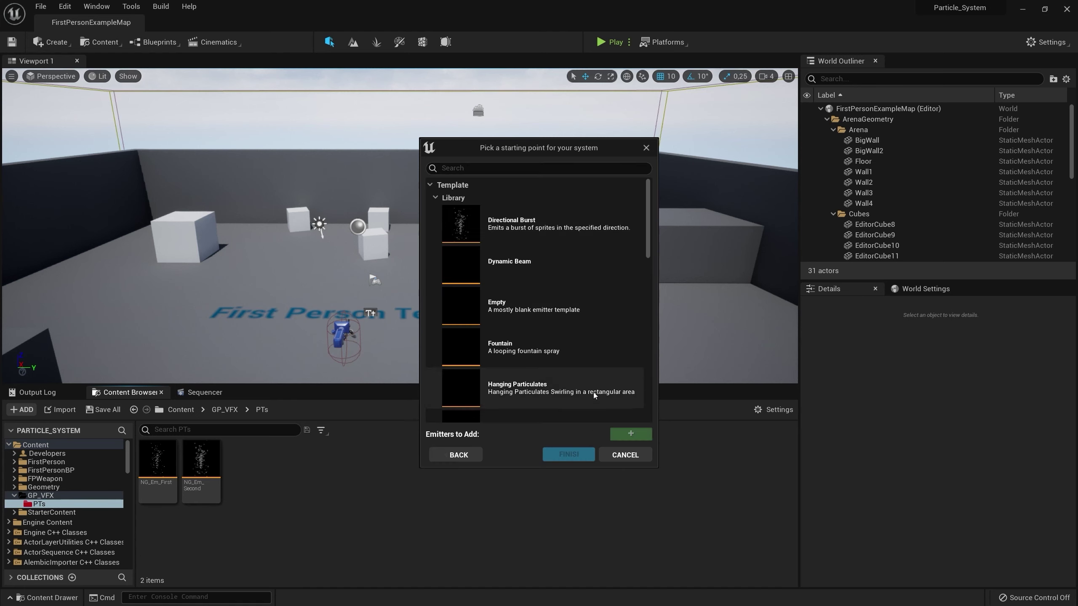
scroll(586, 341, "down", 3)
scroll(586, 341, "up", 3)
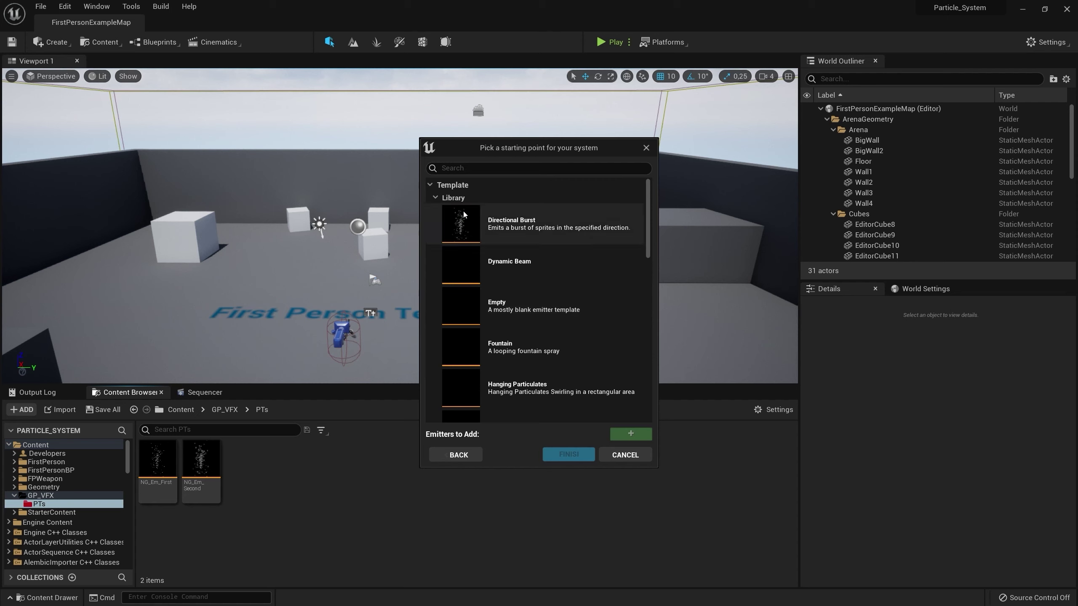
left_click(436, 198)
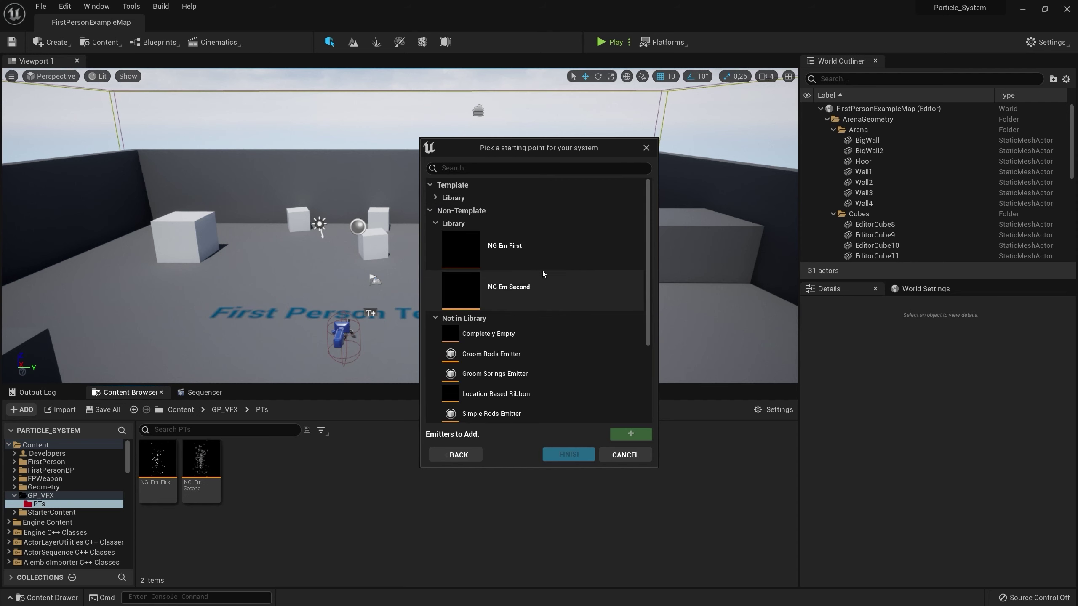
left_click(508, 251)
left_click(509, 287, "shift")
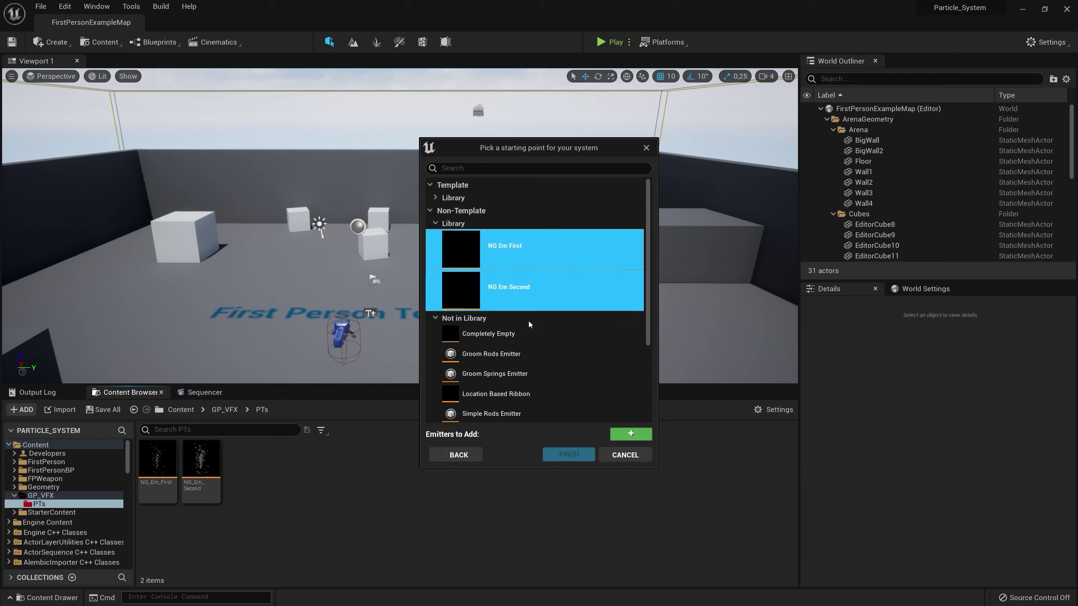
left_click(631, 434)
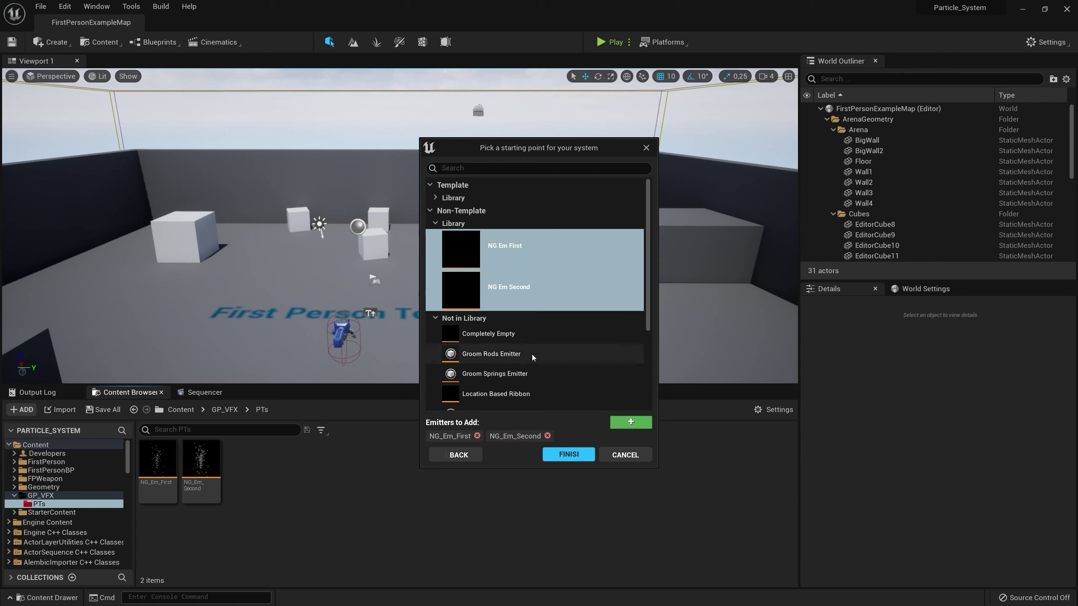
left_click(548, 435)
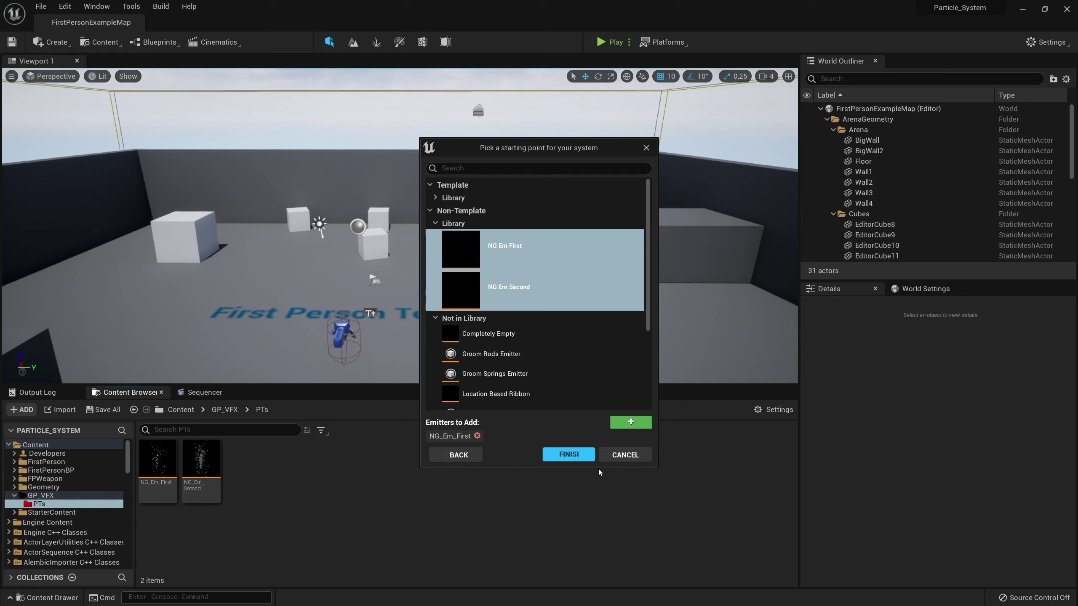
left_click(580, 458)
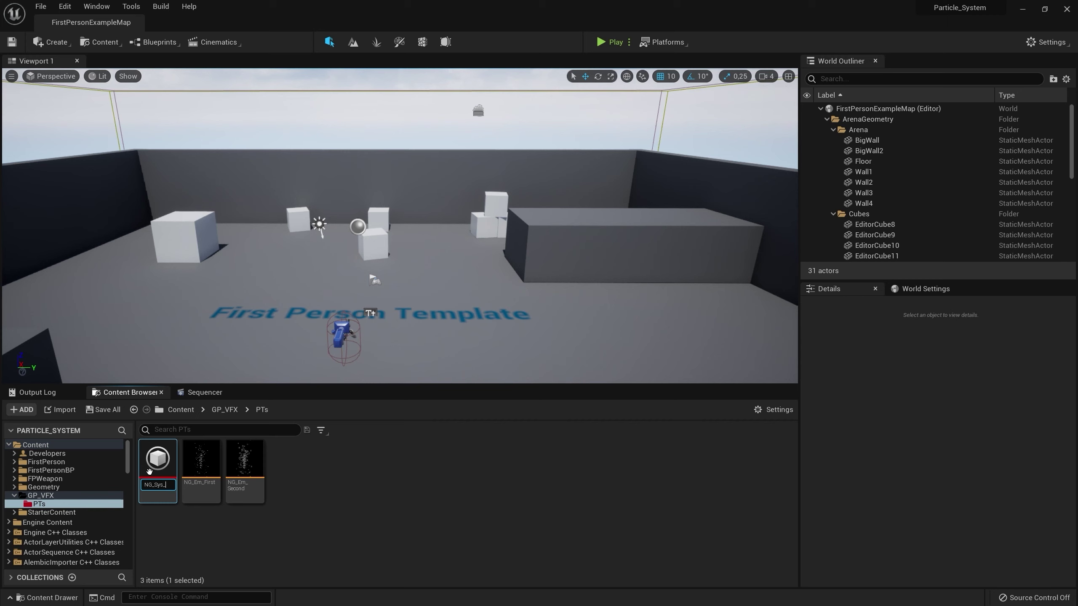
- Name the system NG_Sys_Test, drag it into the level, and move the camera closer
type("t")
key("Return")
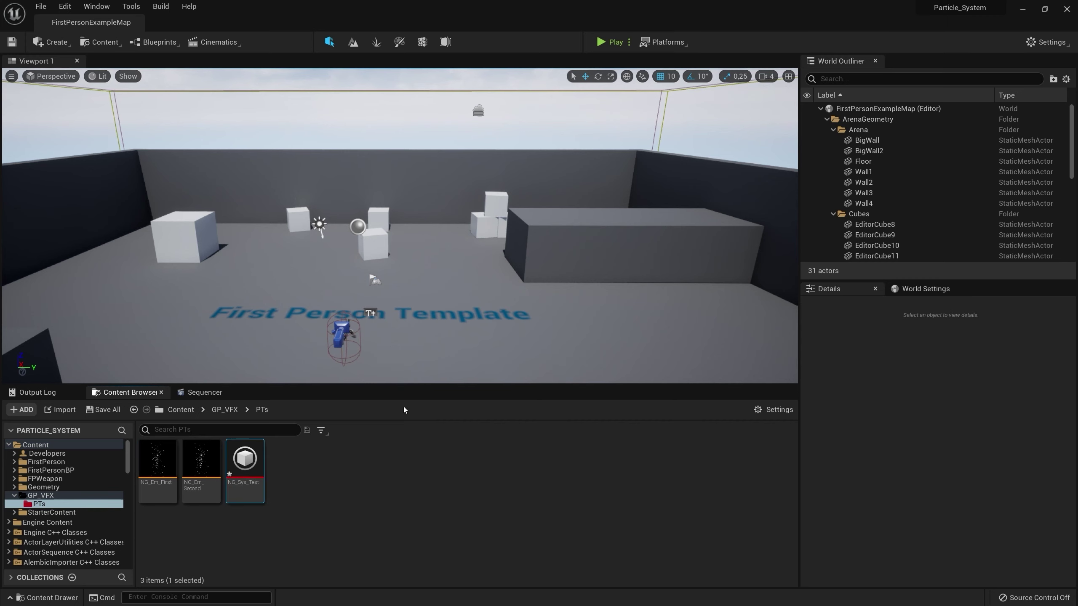
left_click_drag(245, 461, 424, 315)
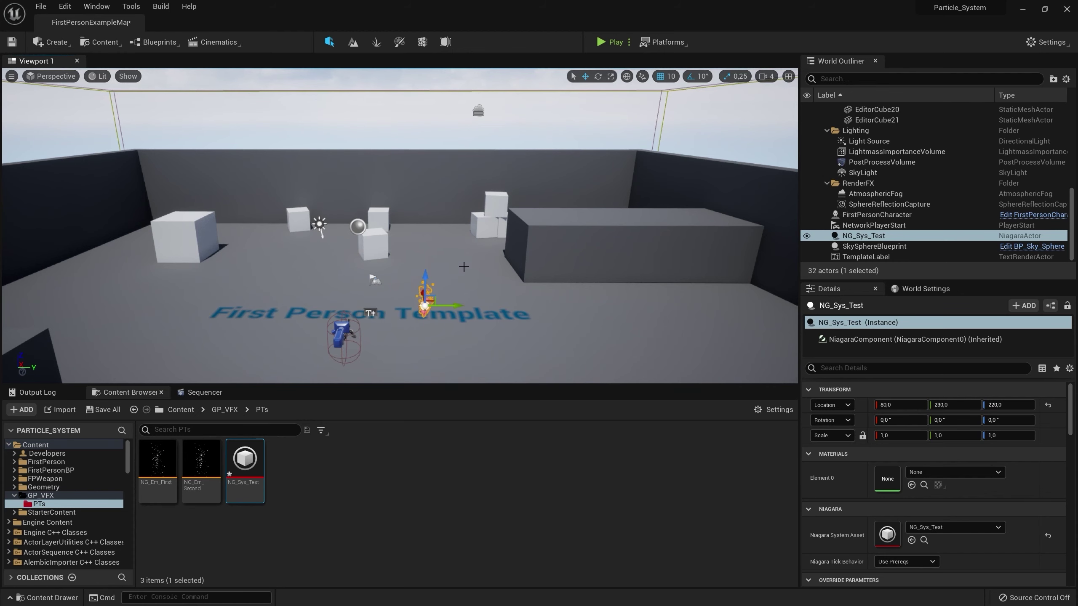
left_click(382, 178)
right_click_drag(382, 179, 382, 178)
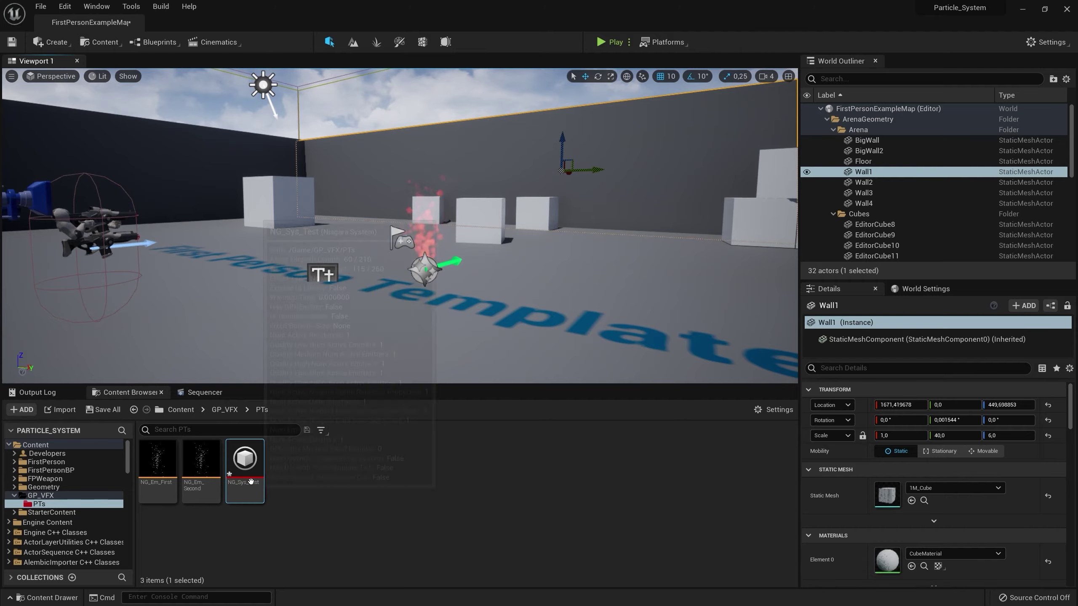
- Open NG_Sys_Test and add the NG_Em_Second emitter beside NG_Em_First in its graph
double_click(245, 460)
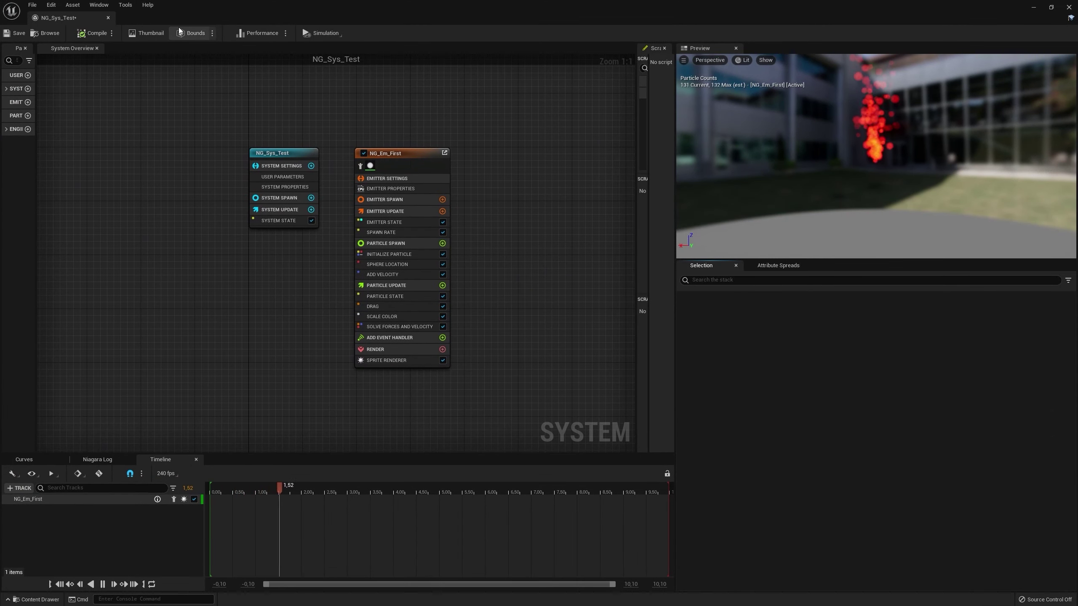
right_click(474, 186)
mouse_move(506, 203)
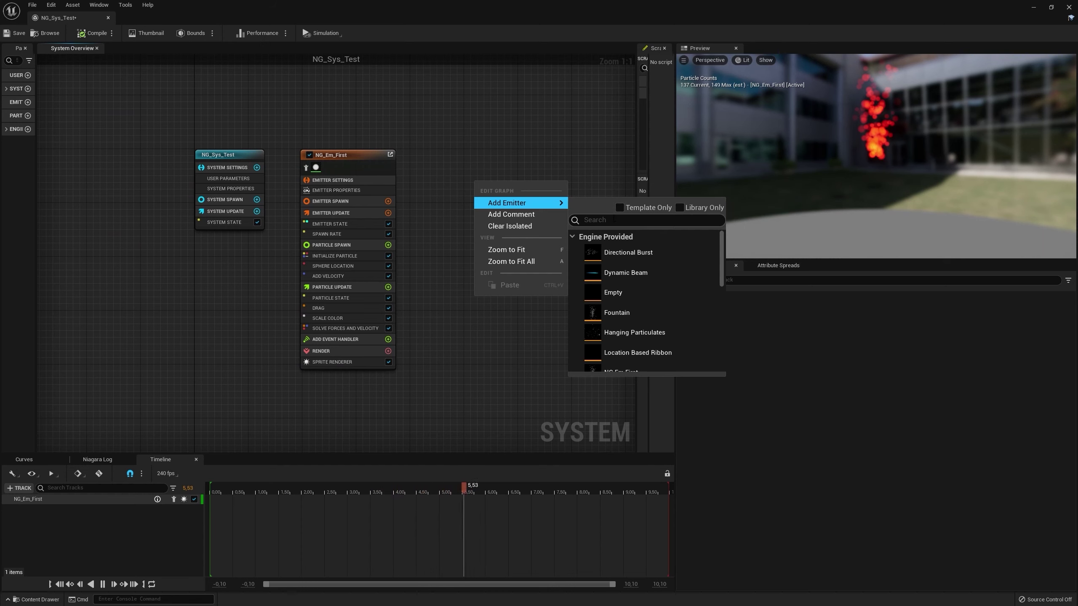
type("seco")
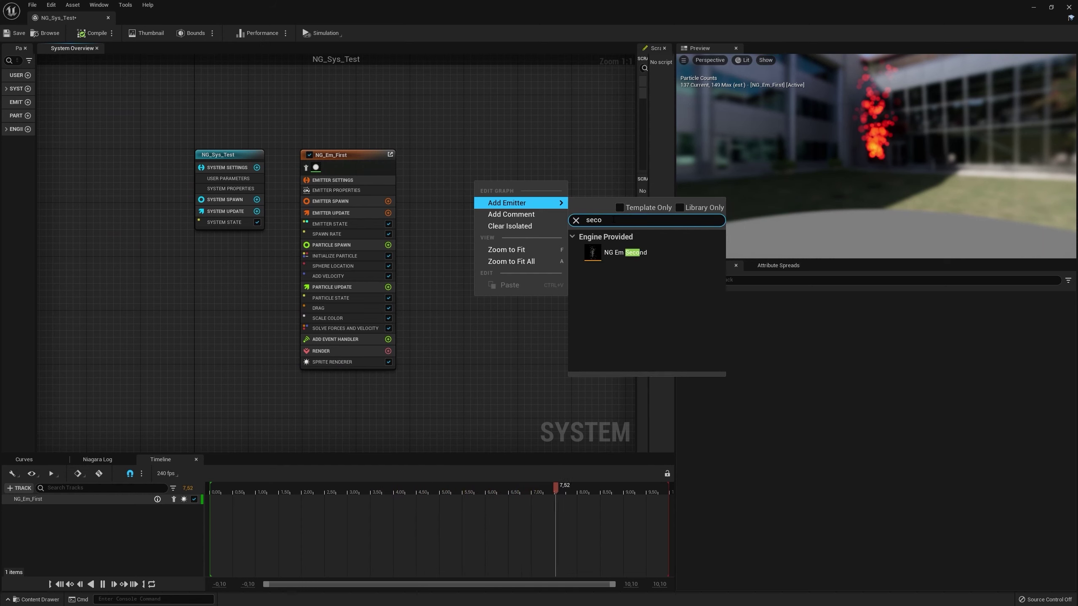
key("Down")
key("Return")
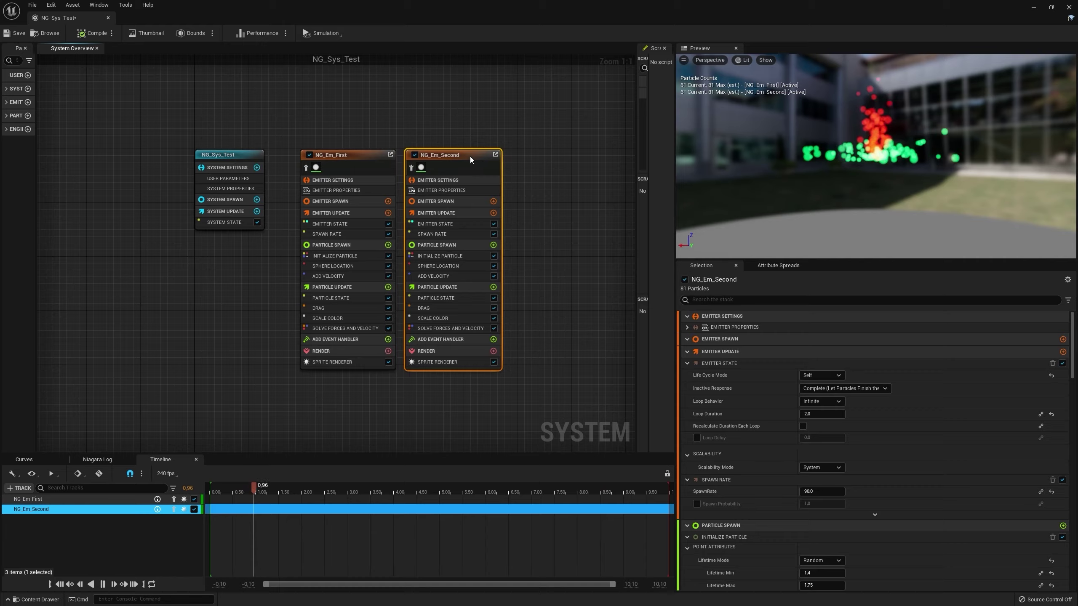
left_click_drag(470, 158, 488, 161)
double_click(475, 156)
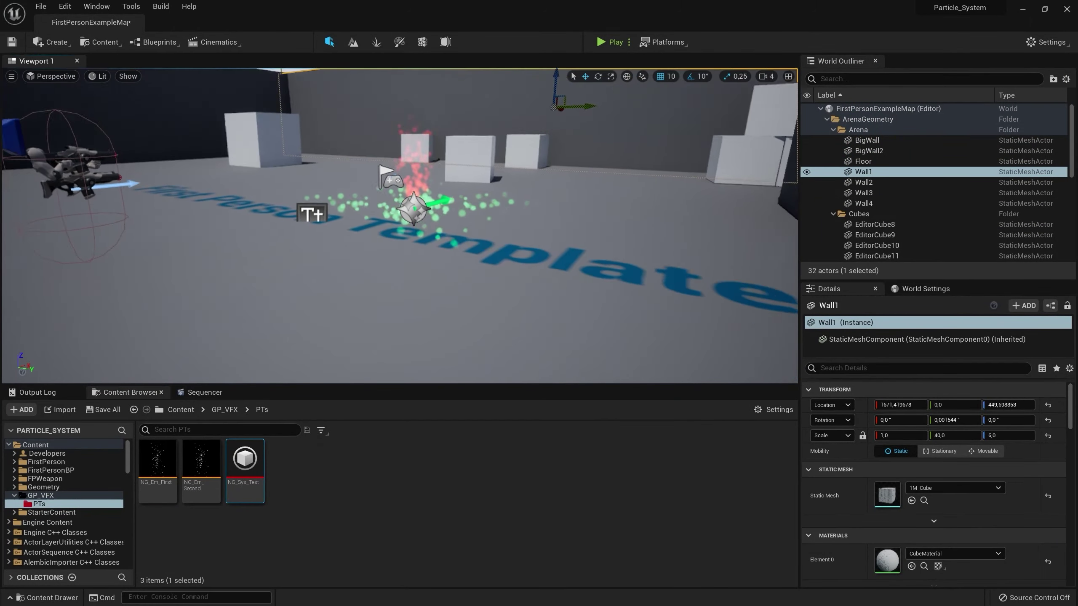
- Fly the camera toward the effect and toggle the editor icons with G
right_click_drag(429, 179, 429, 171)
left_click(429, 171)
right_click_drag(410, 268, 477, 161)
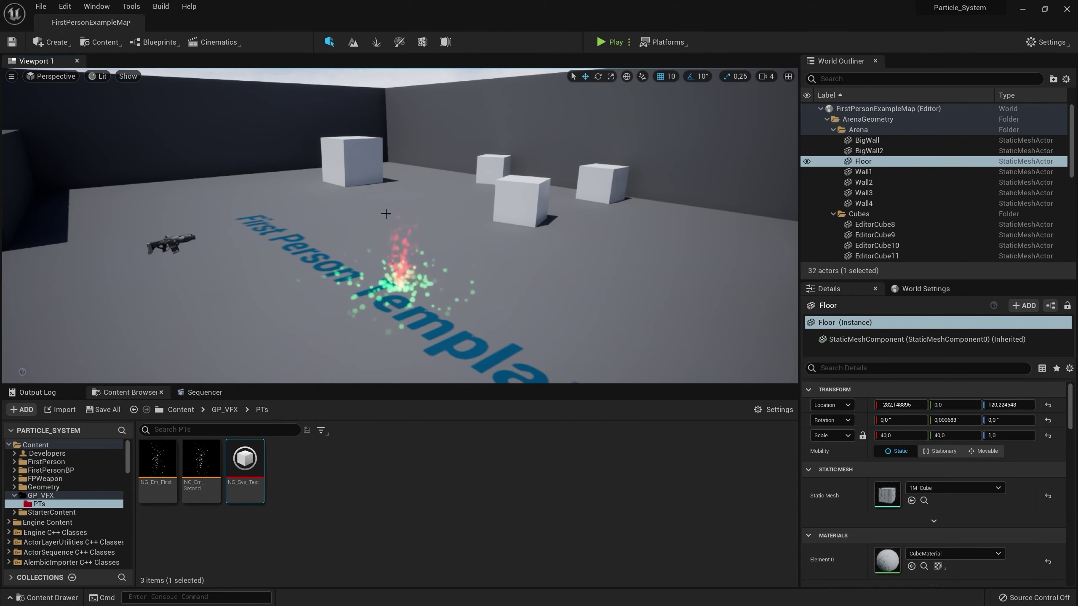
key("g")
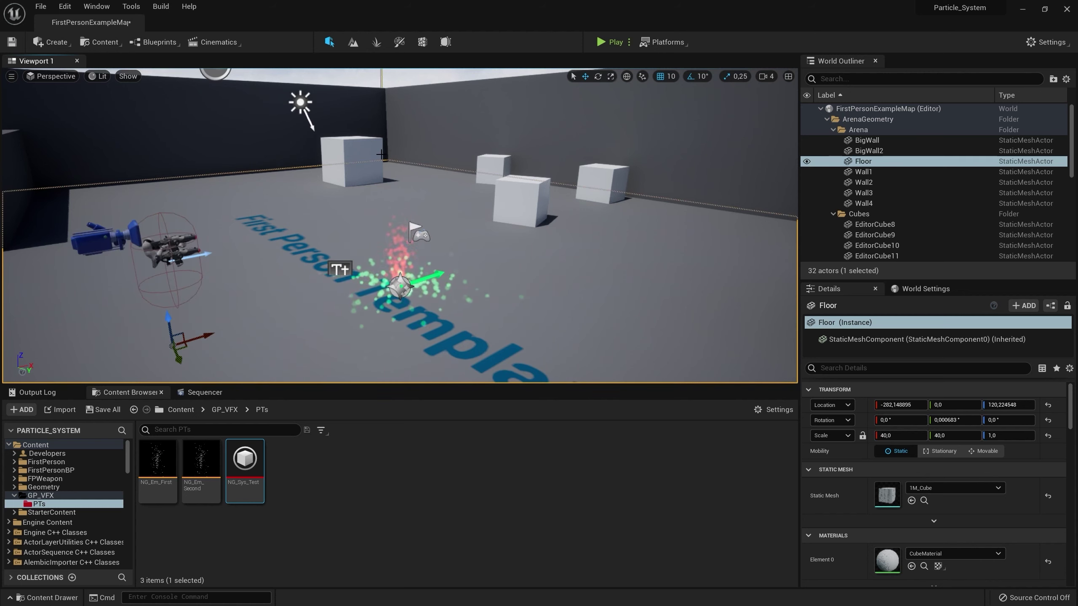
key("g")
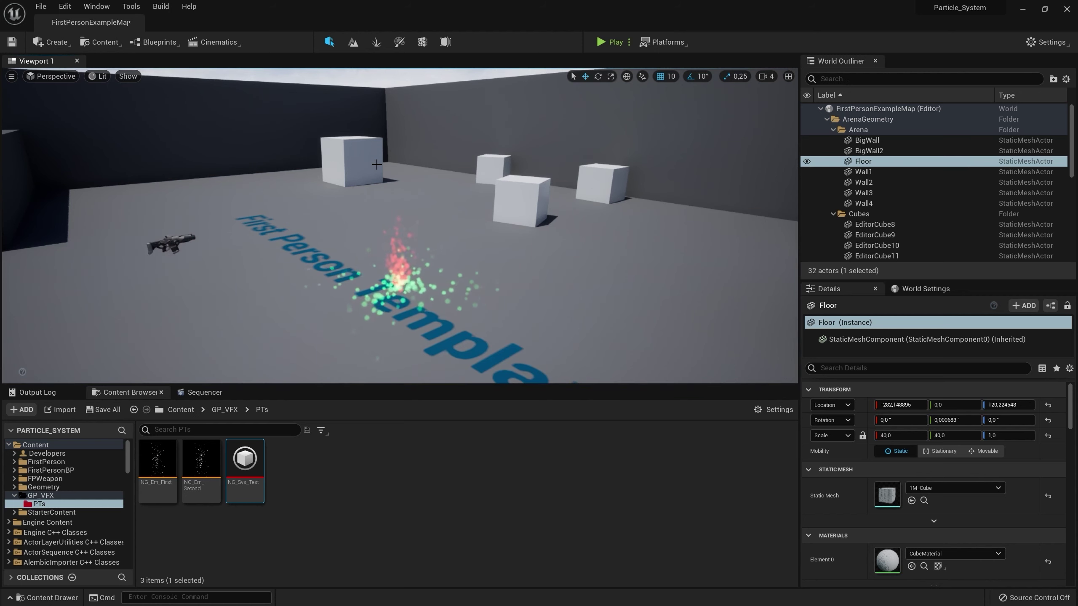
key("g")
key("g")
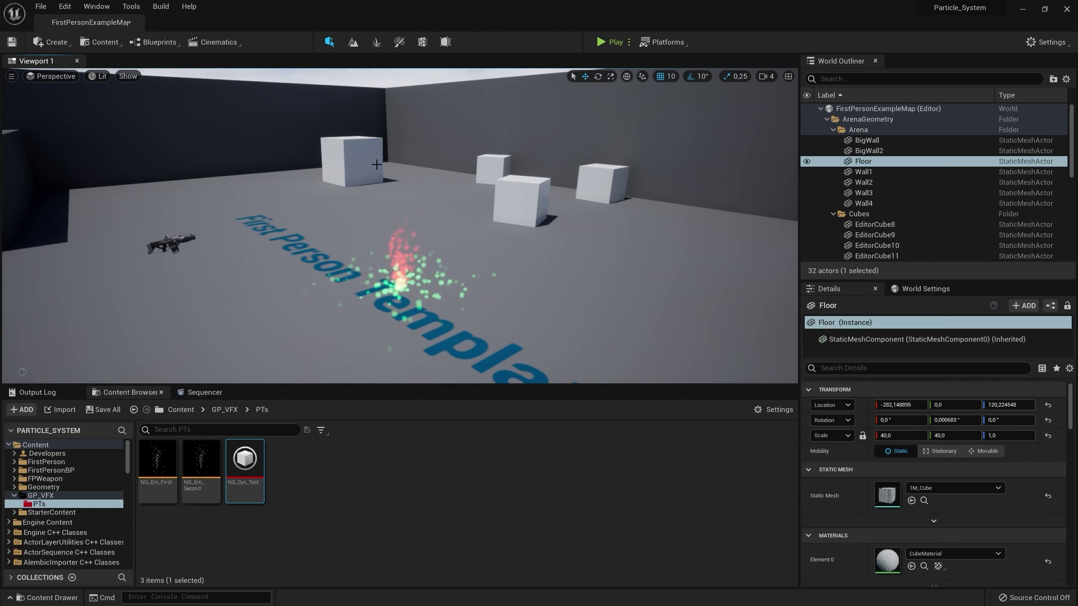
key("g")
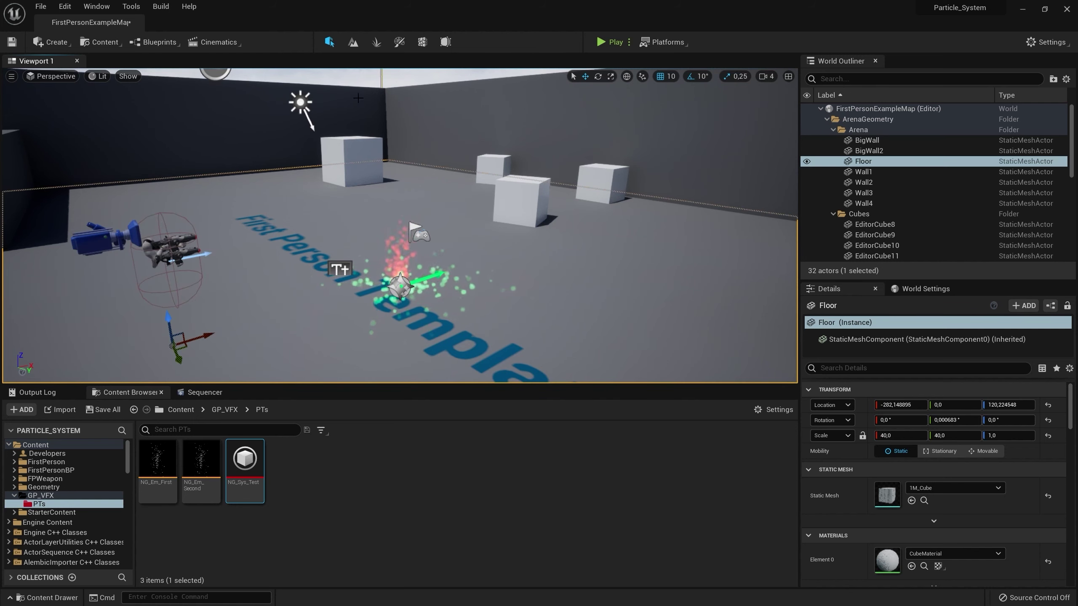
- Enable Game View from the viewport options and reposition the camera above the red and green particles
left_click(12, 76)
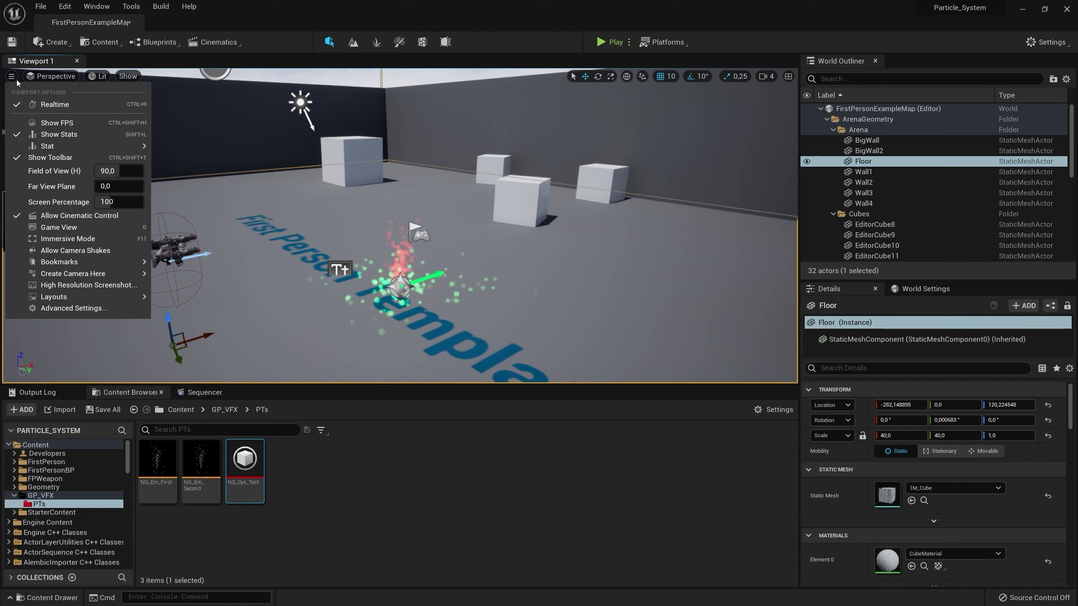
left_click(59, 227)
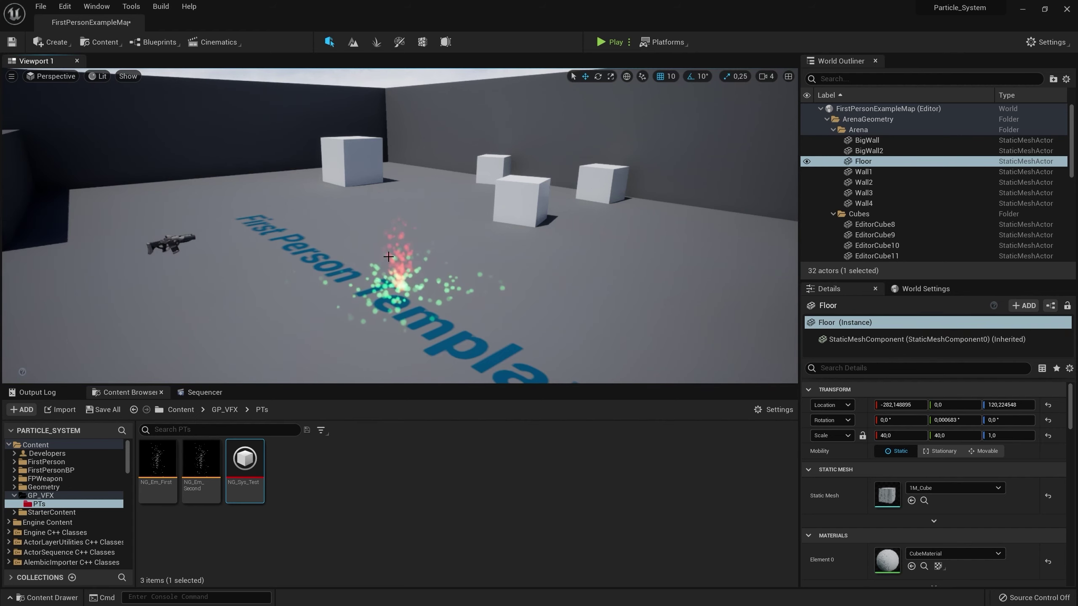
key("g")
key("g")
key("g")
key("g")
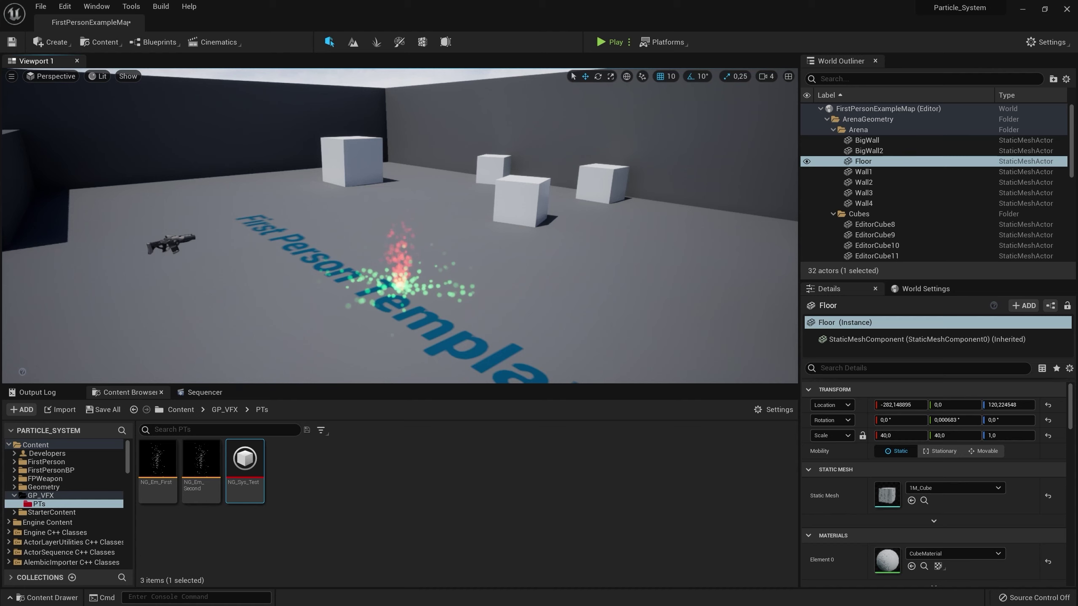
right_click_drag(481, 374, 467, 329)
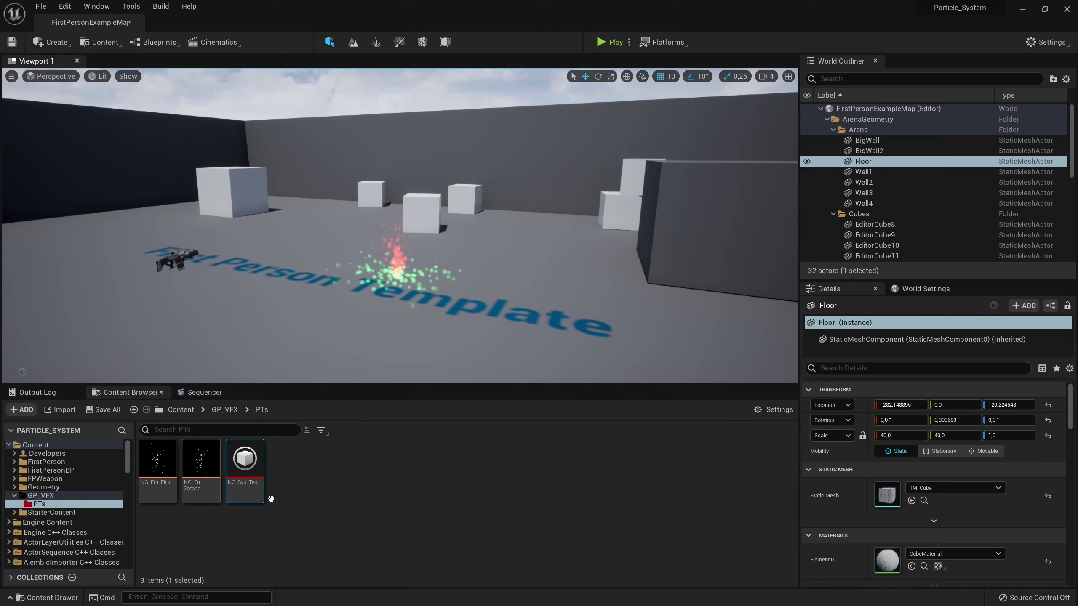
- Add a new Niagara System asset to the PTs folder, built from the Fountain emitter template
right_click(392, 531)
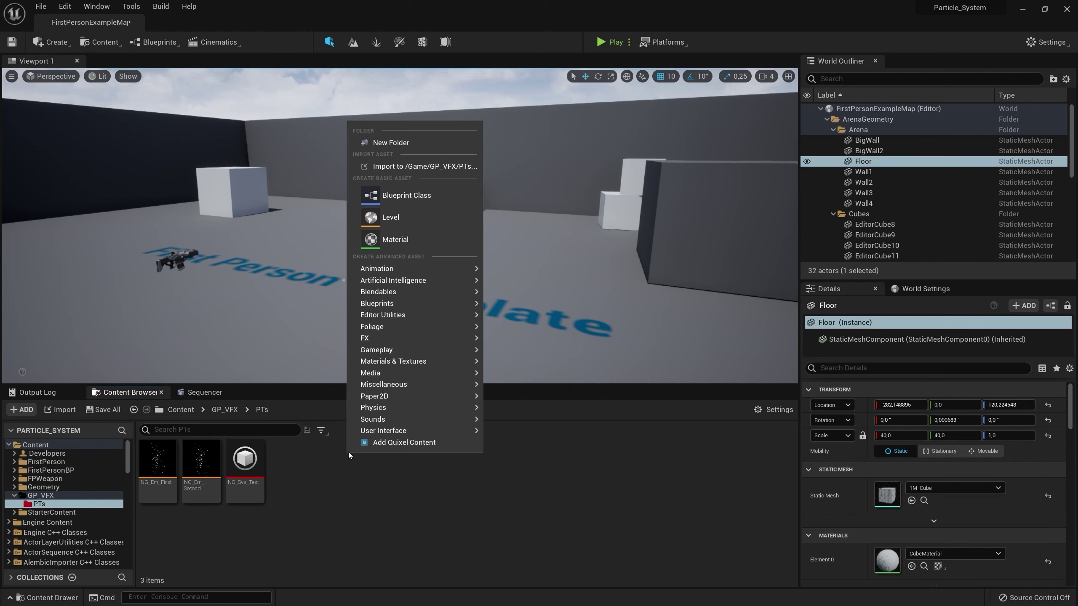
mouse_move(394, 343)
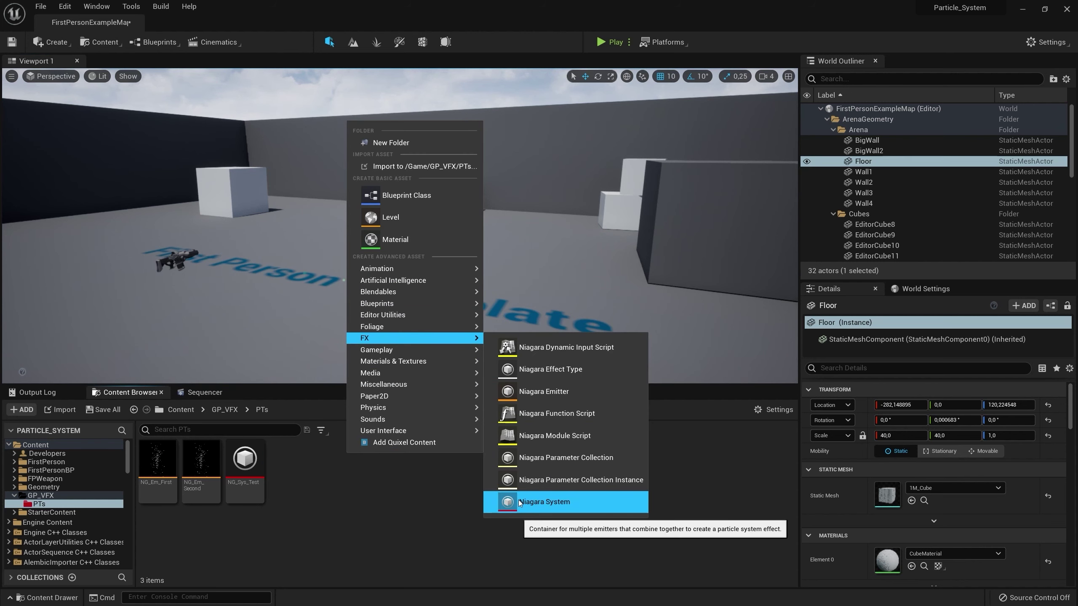
left_click(544, 501)
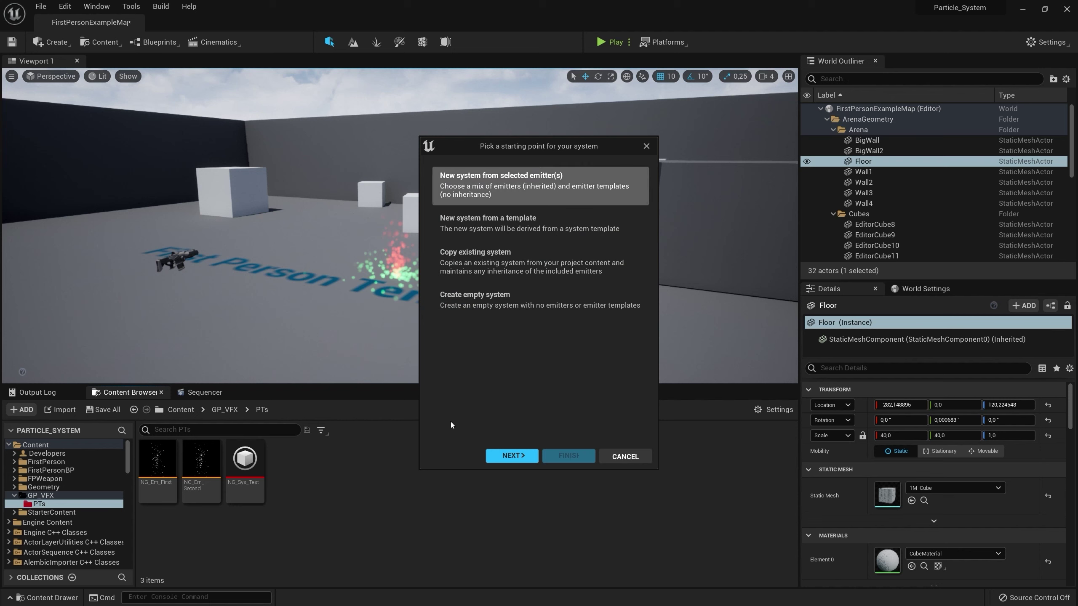
left_click(514, 455)
scroll(567, 279, "down", 1)
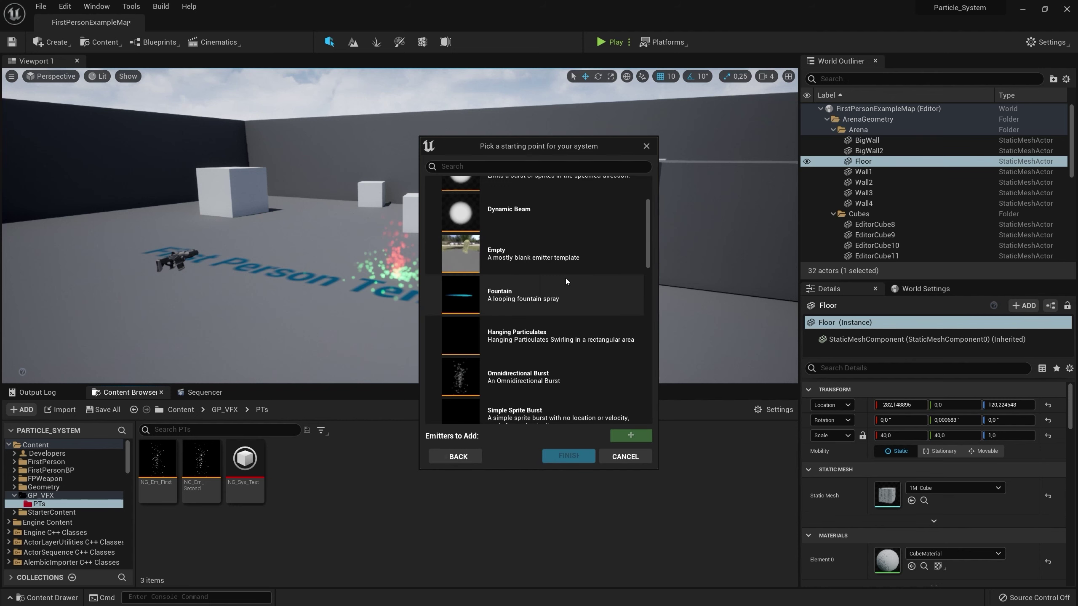
left_click(505, 293)
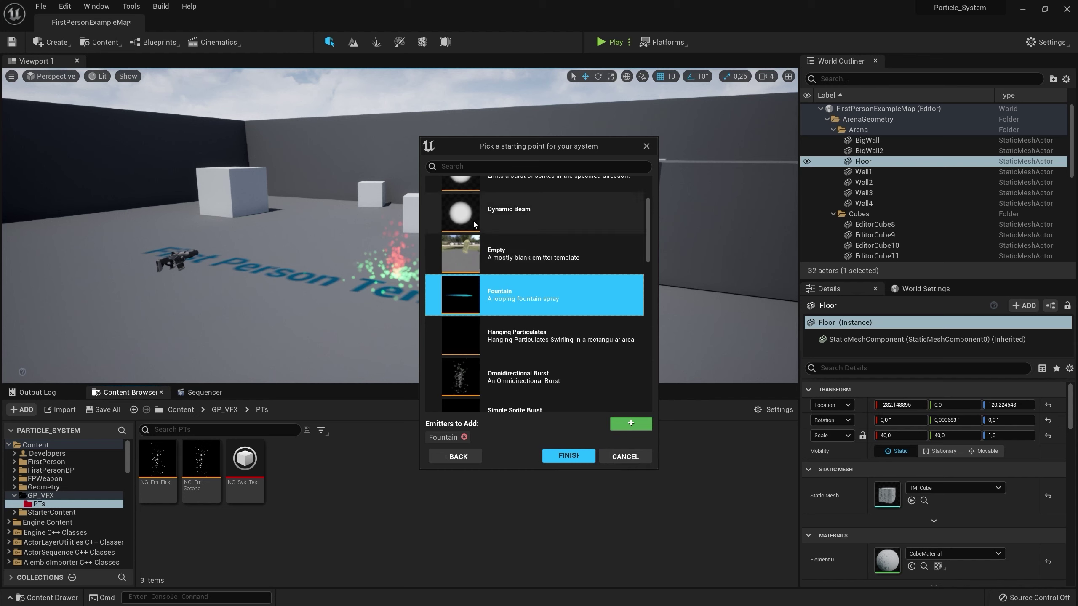
scroll(471, 328, "down", 1)
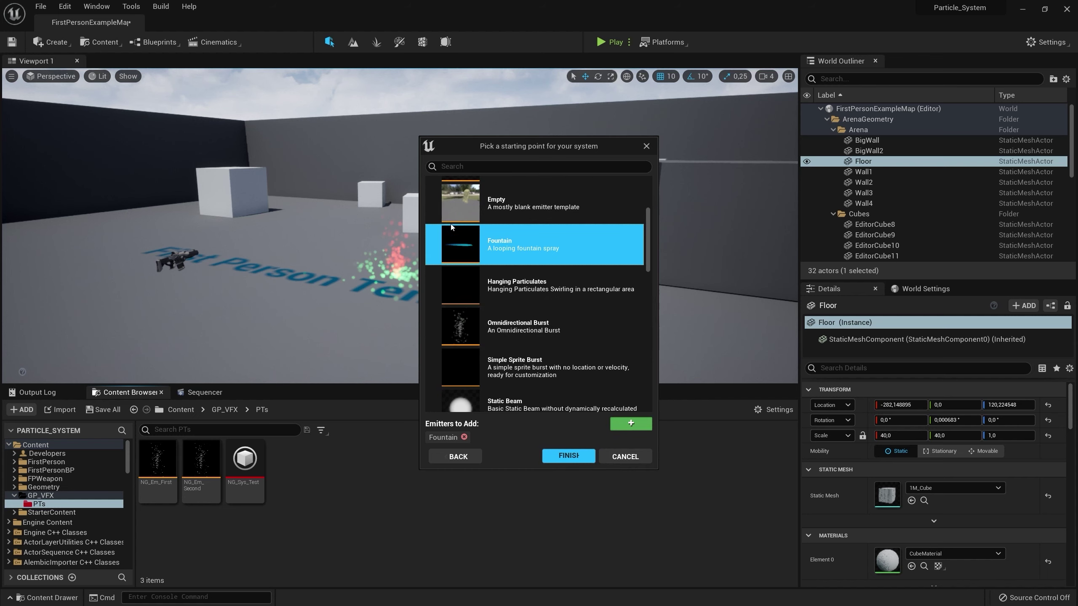
scroll(482, 332, "up", 2)
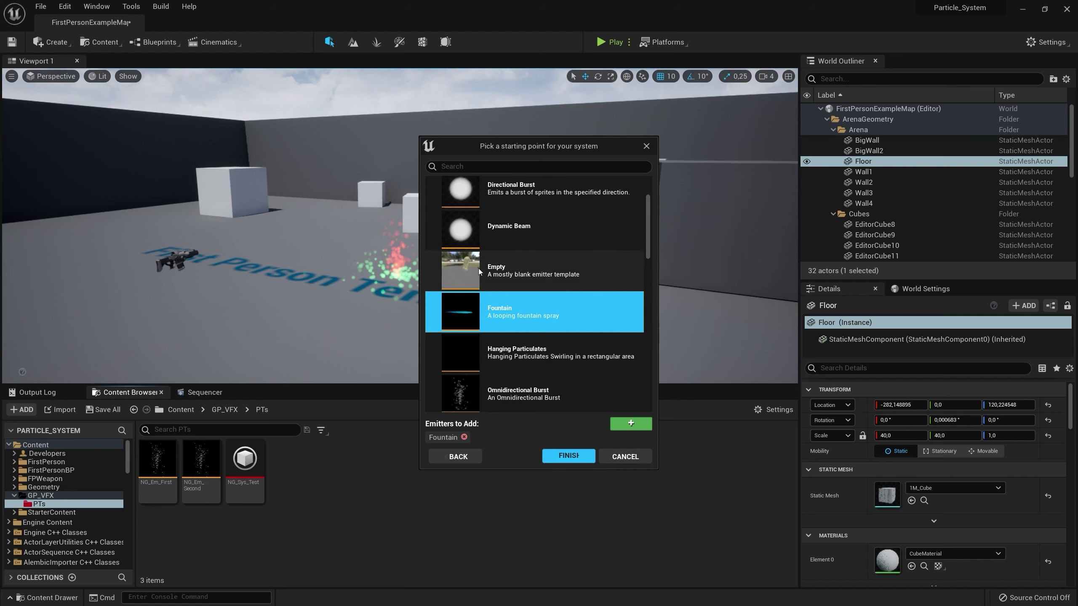
left_click(564, 460)
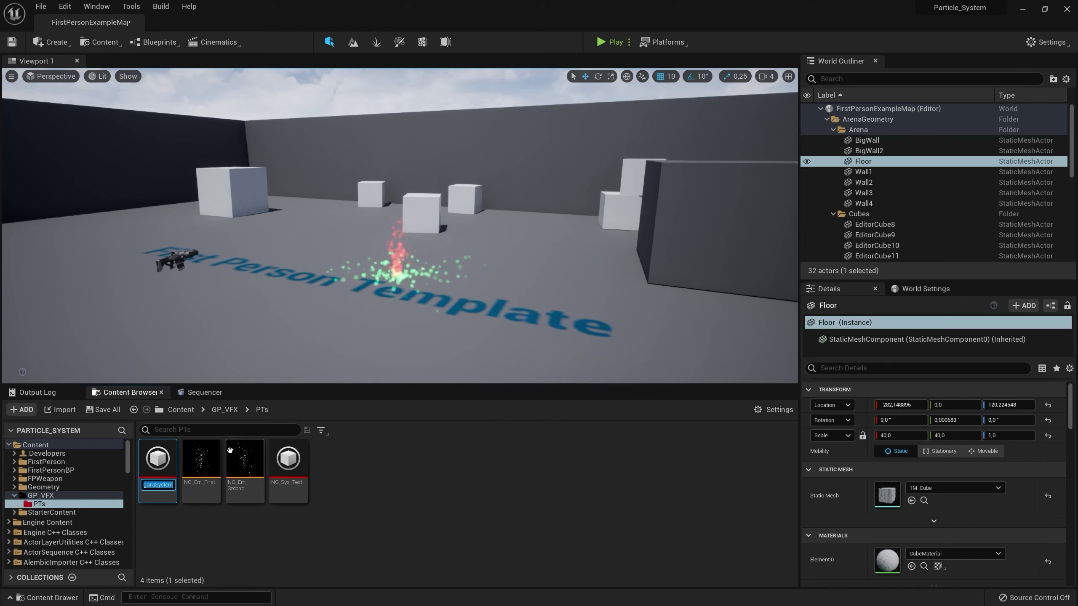
- Name the new system NG_Sys_Test_02 and place it in the level near the gun
type("NG_Sys_Te")
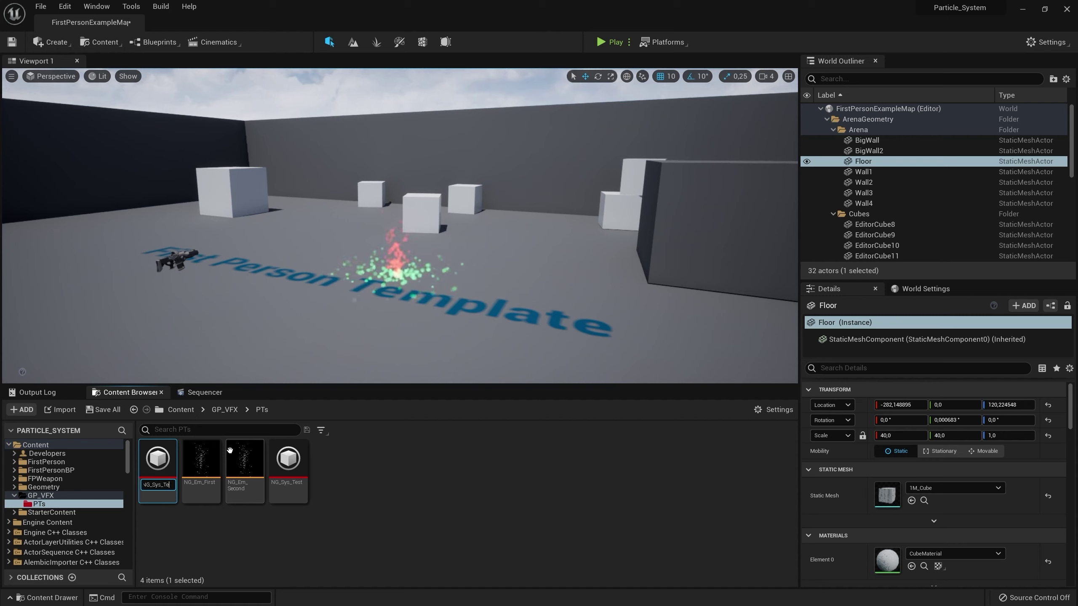
type("st_02")
key("Return")
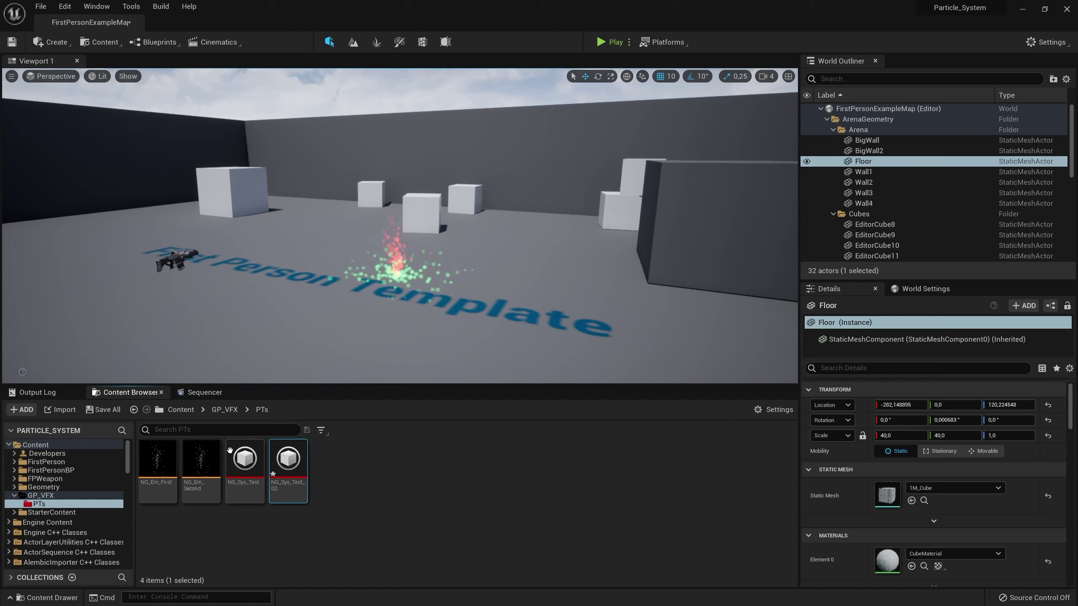
left_click_drag(203, 288, 204, 281)
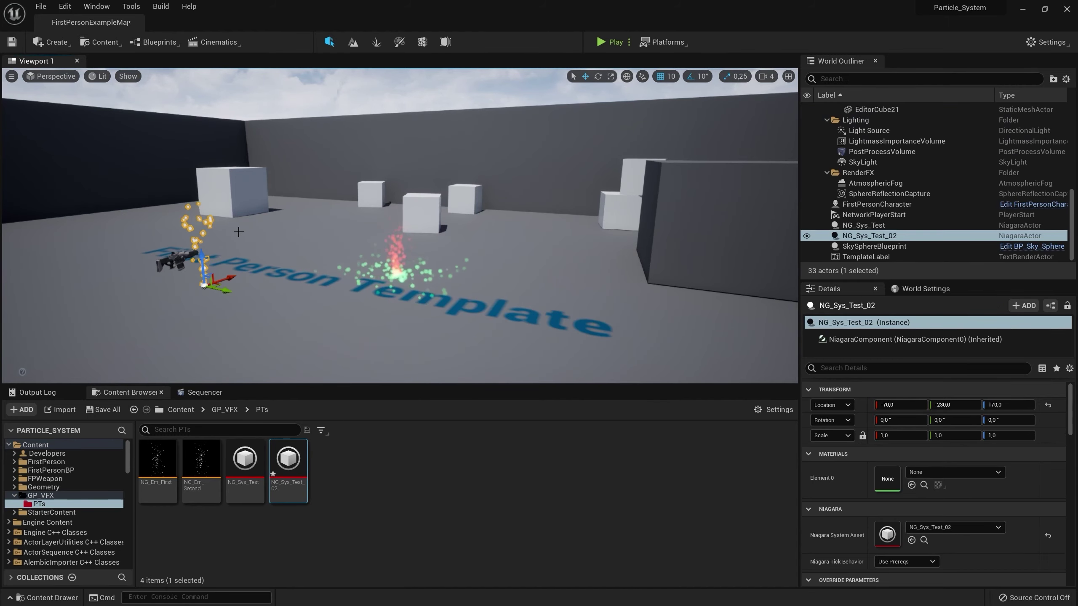
- Swing the camera to view both effects, then open NG_Sys_Test_02 in the Niagara editor
left_click(265, 197)
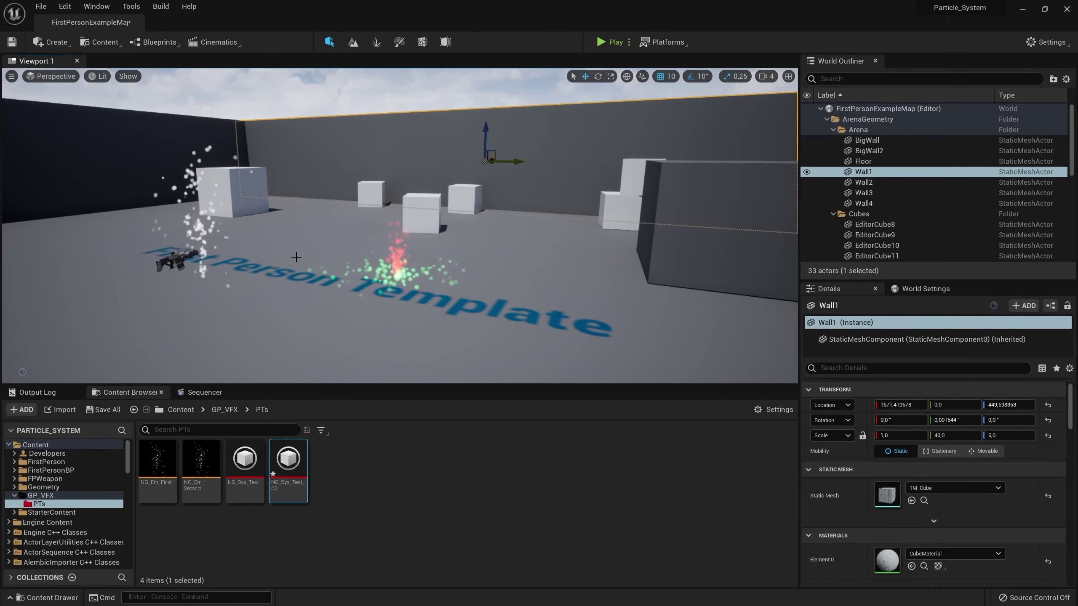
right_click_drag(265, 197, 293, 206)
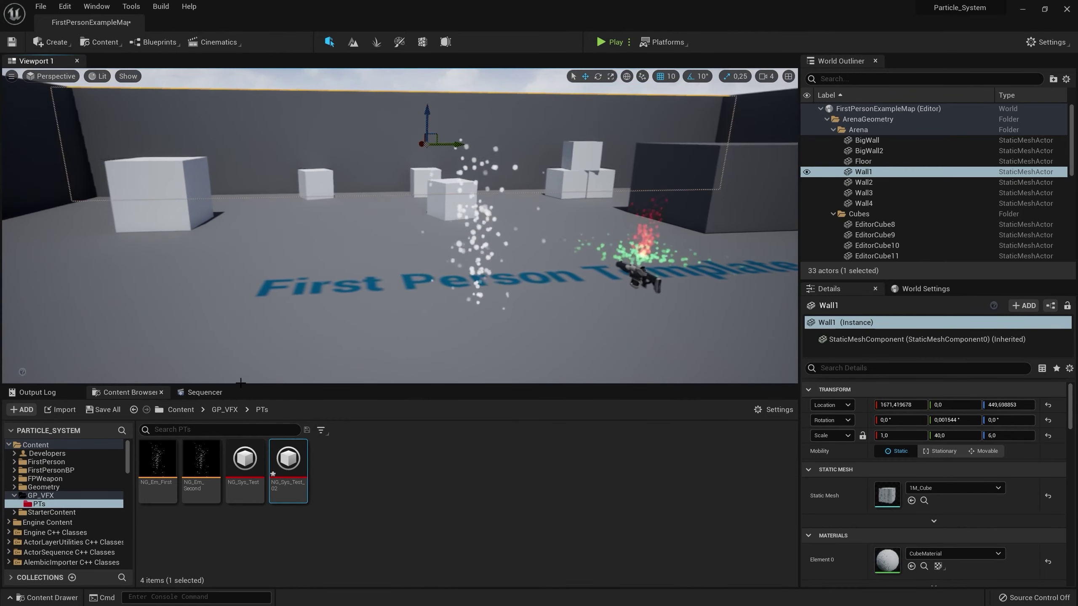
double_click(288, 459)
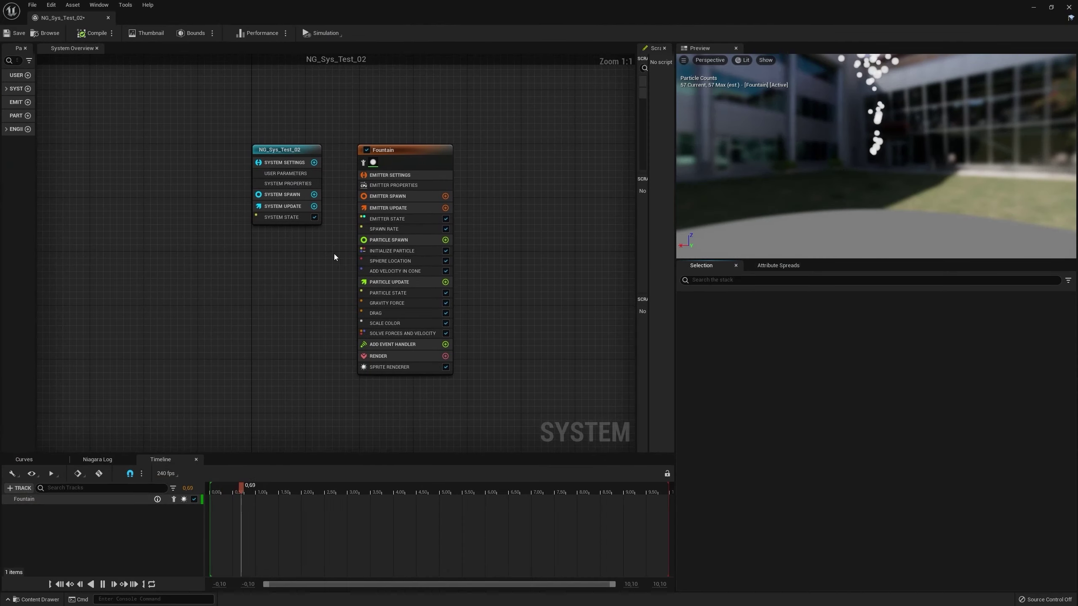
- Close NG_Sys_Test_02, try deleting NG_Em_Second's inherited Add Velocity in NG_Sys_Test, then close it
left_click(428, 148)
left_click(107, 18)
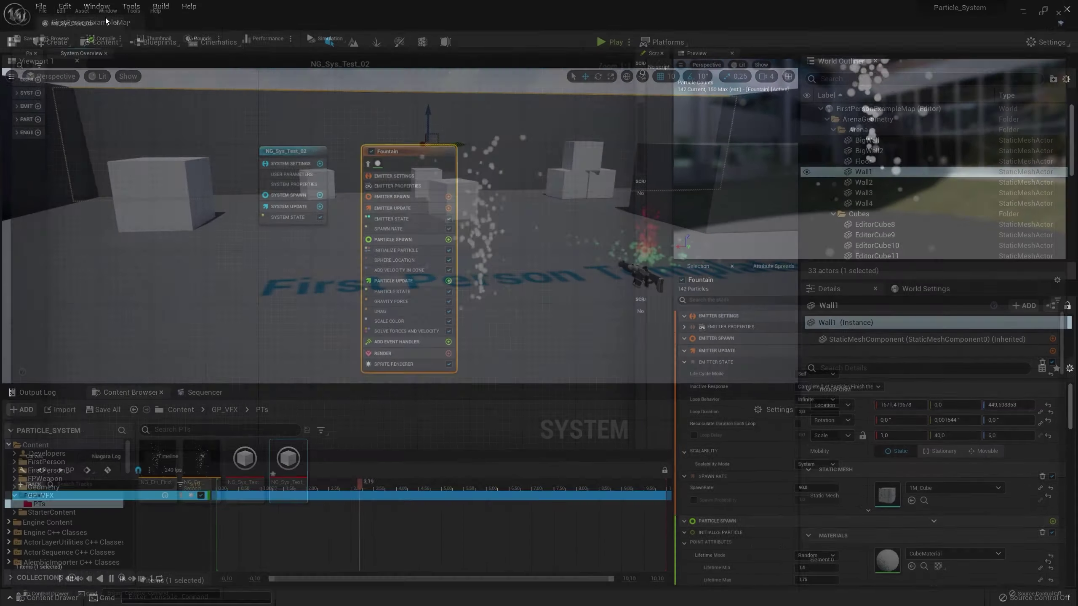
double_click(245, 458)
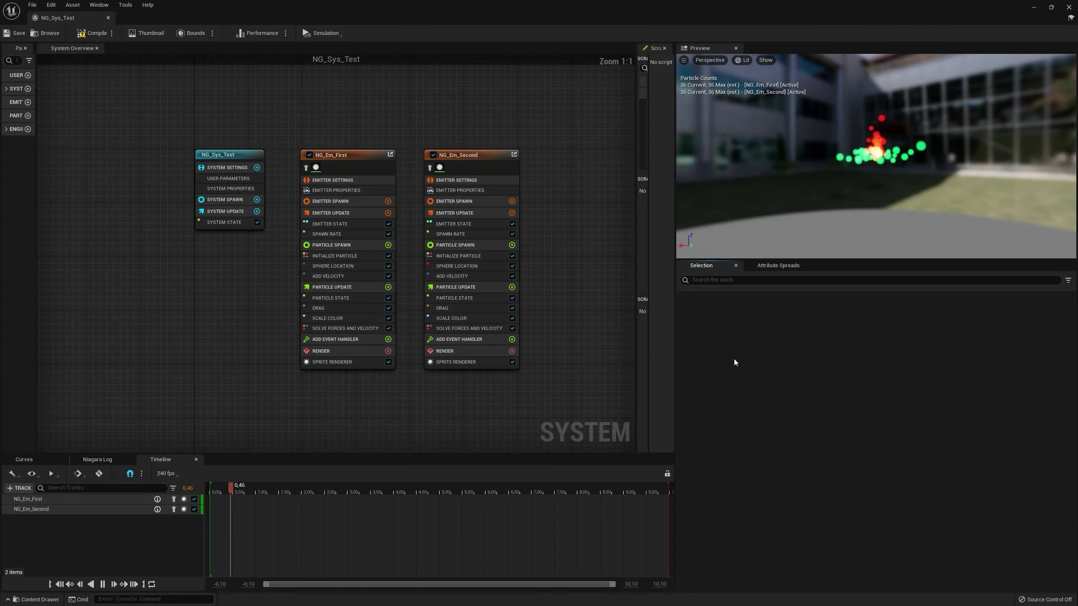
left_click(451, 276)
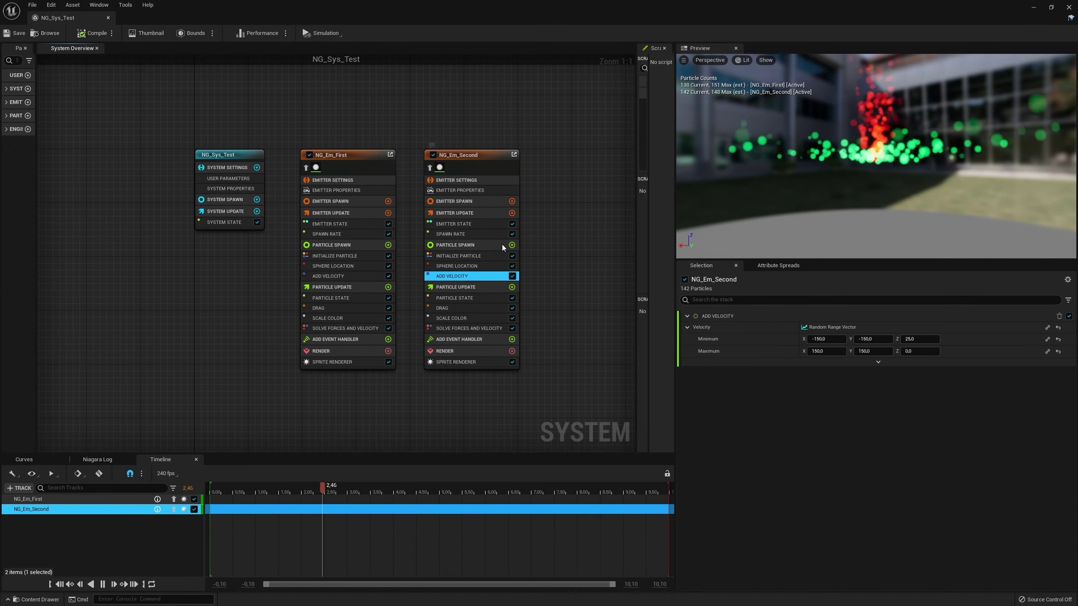
key("Delete")
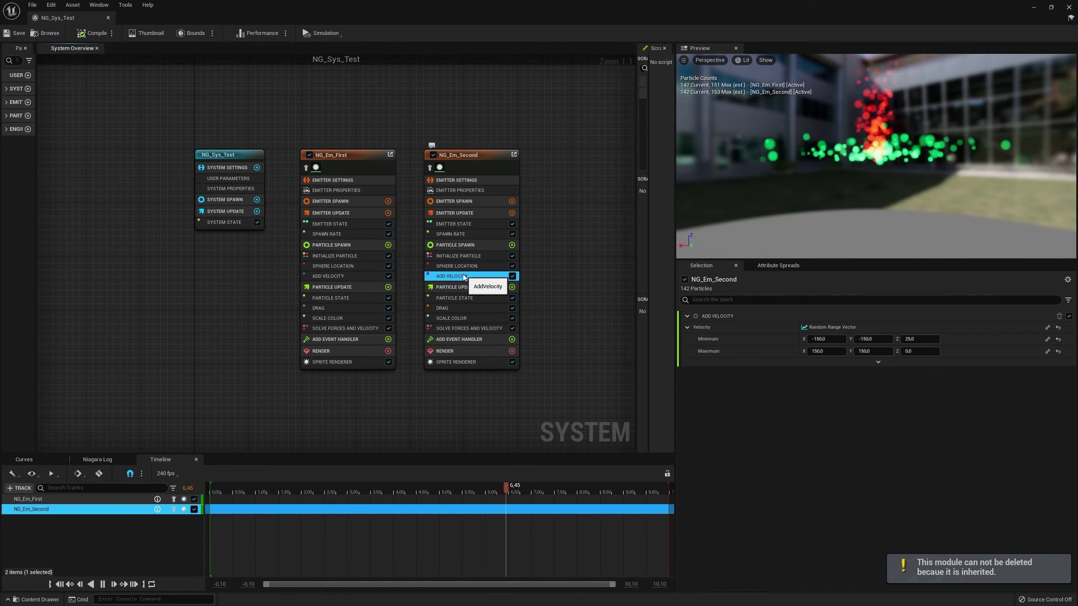
key("Delete")
key("Delete")
key("Delete")
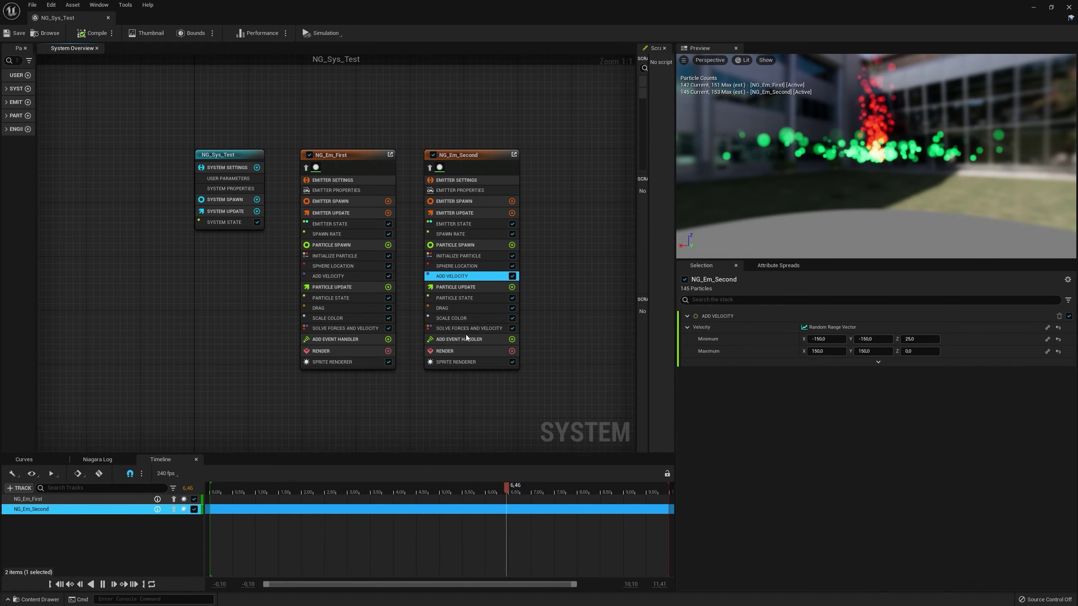
left_click(108, 17)
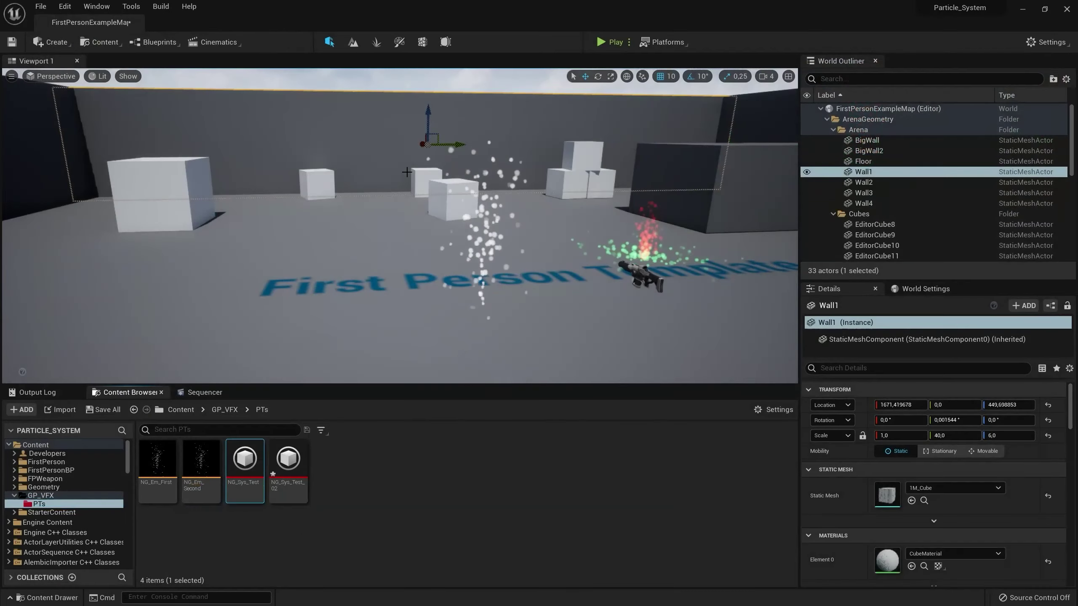
- Open NG_Em_Second and change its Initialize Particle colour from green to blue
double_click(245, 458)
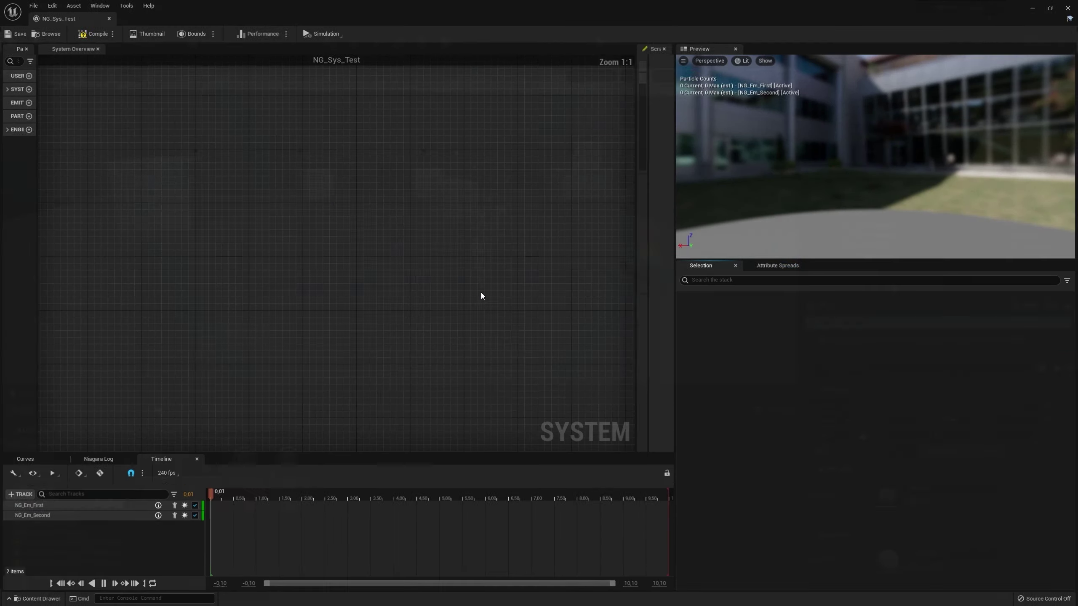
left_click(108, 17)
double_click(290, 463)
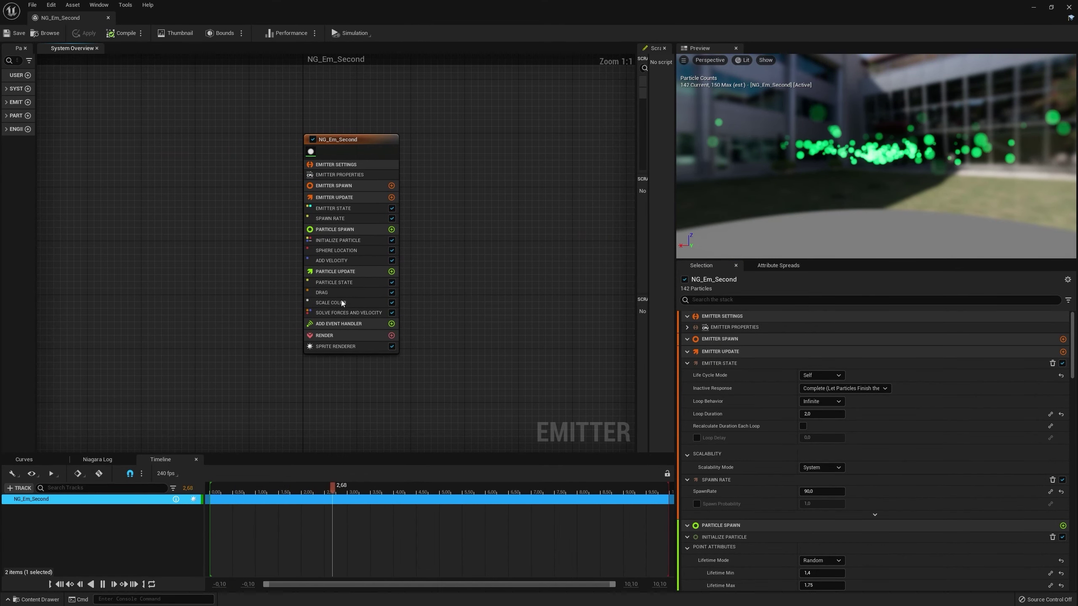
left_click(341, 301)
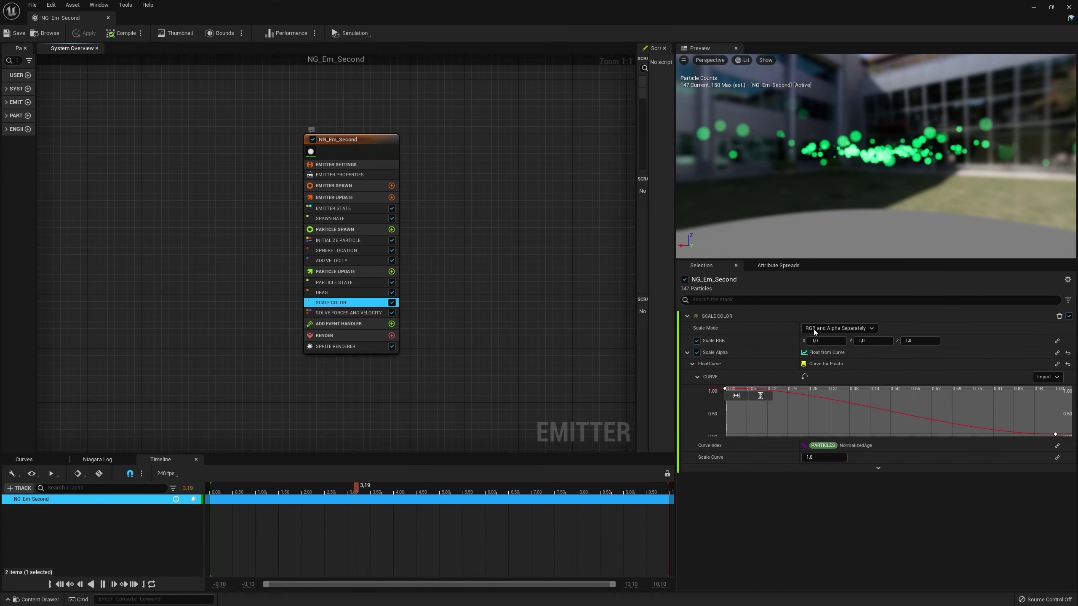
left_click(345, 242)
left_click(819, 396)
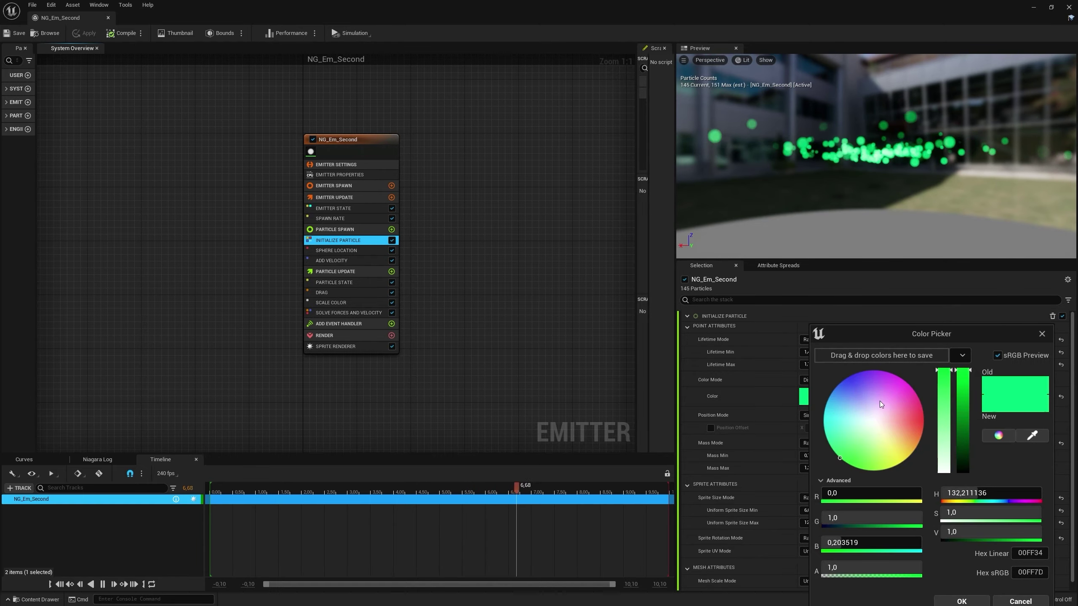
left_click_drag(879, 402, 820, 364)
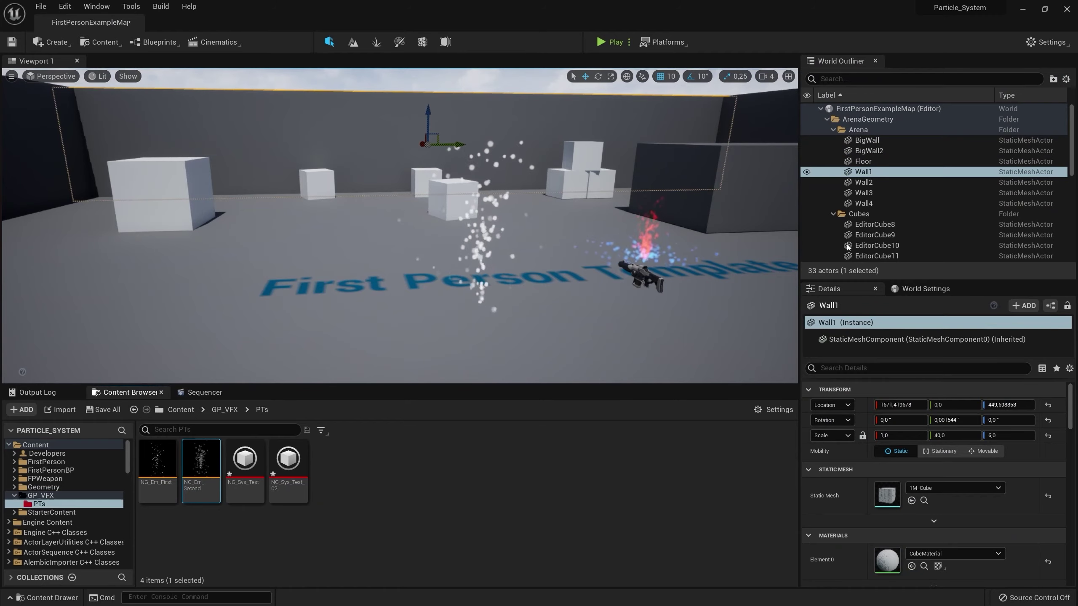
- Fly the level camera to see both emitters' red and blue particles together
key("w")
right_click_drag(551, 234, 537, 236)
key("s")
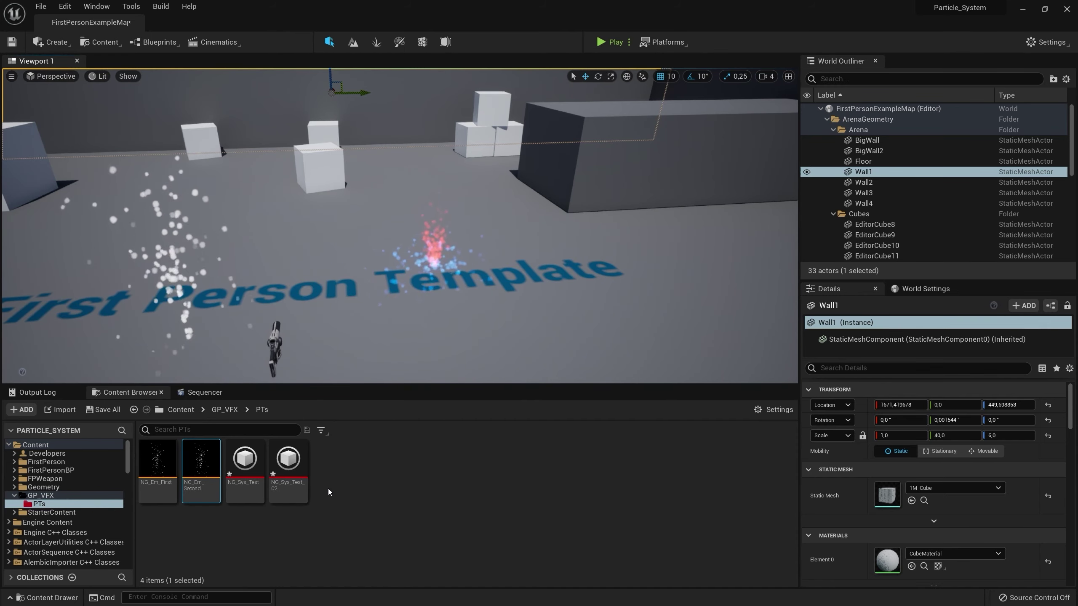
- In NG_Sys_Test, try deleting NG_Em_Second's inherited Spawn Rate, then view its Initialize Particle settings
double_click(245, 458)
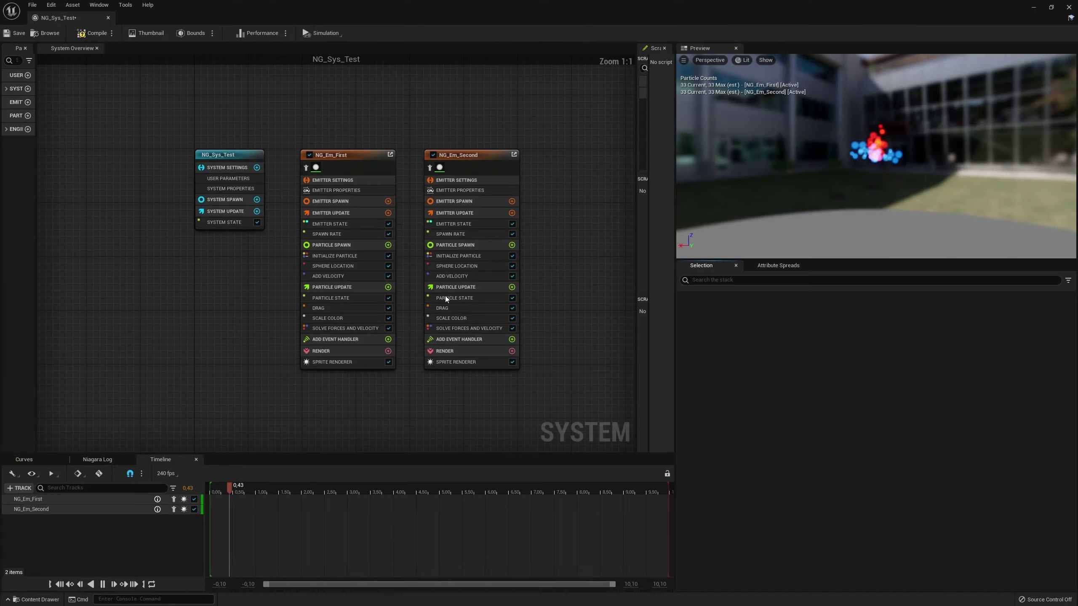
left_click(487, 329)
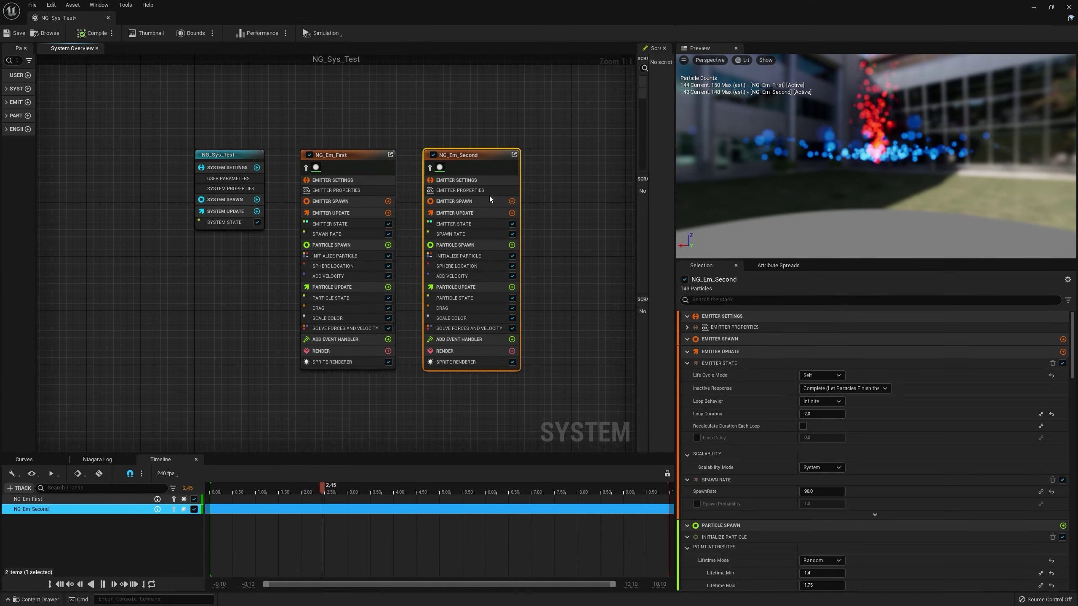
left_click(563, 96)
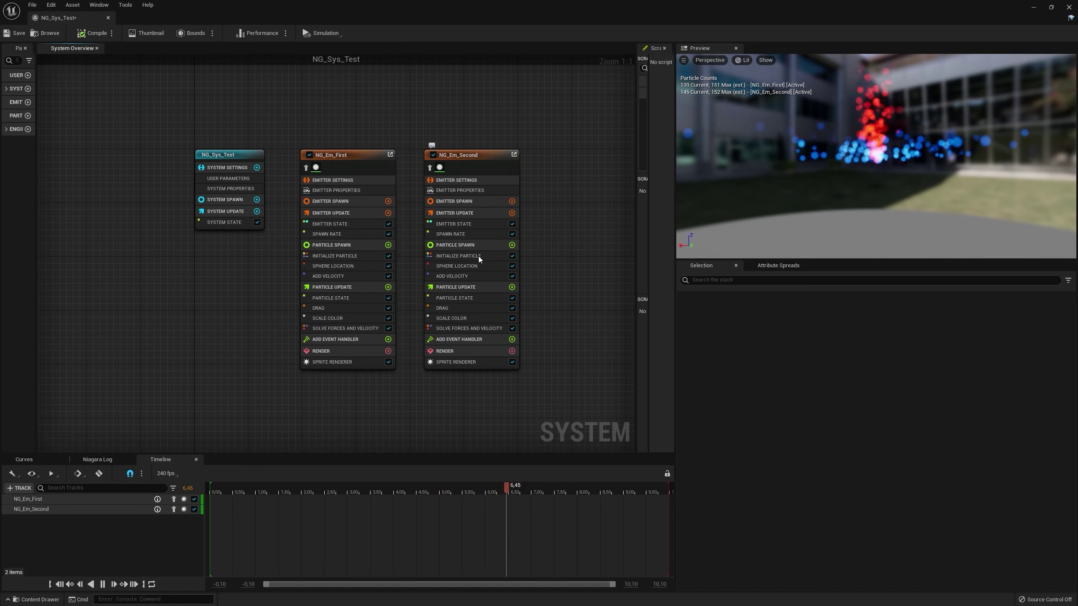
left_click(465, 235)
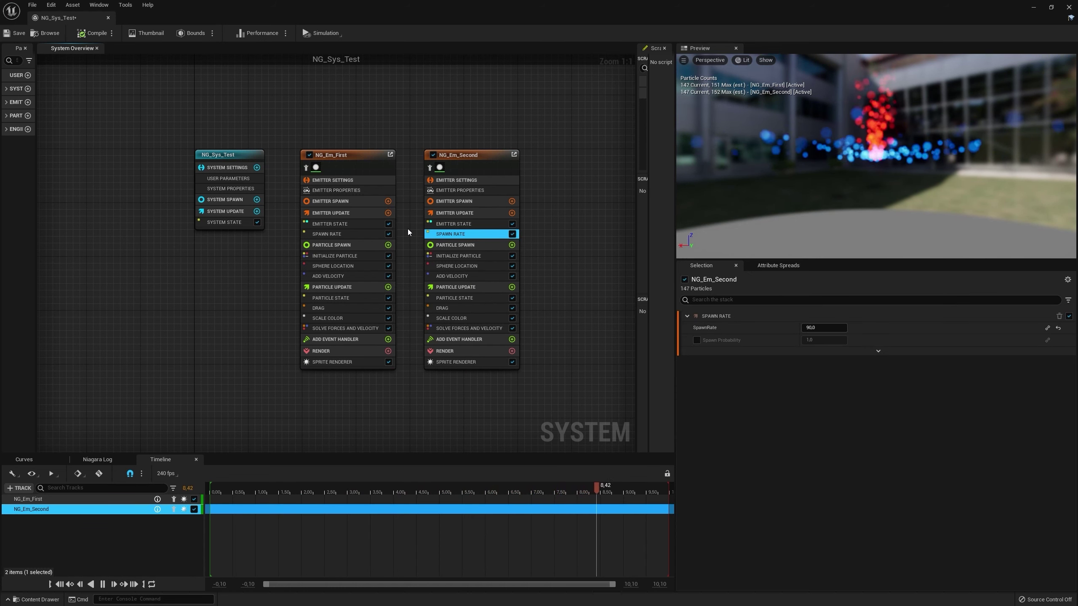
key("Delete")
key("Delete")
key("Delete")
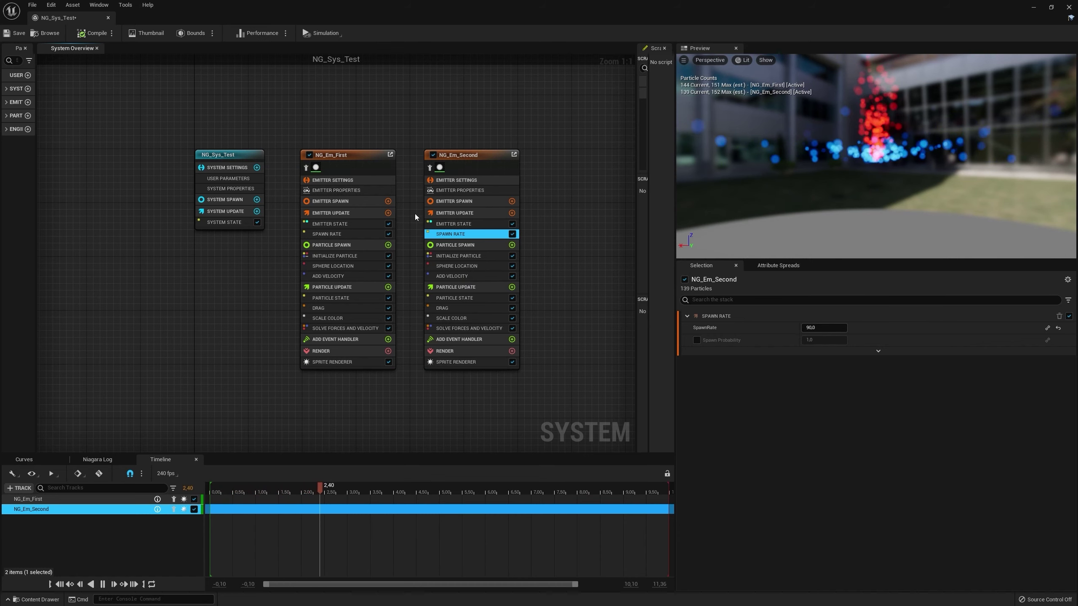
left_click(460, 255)
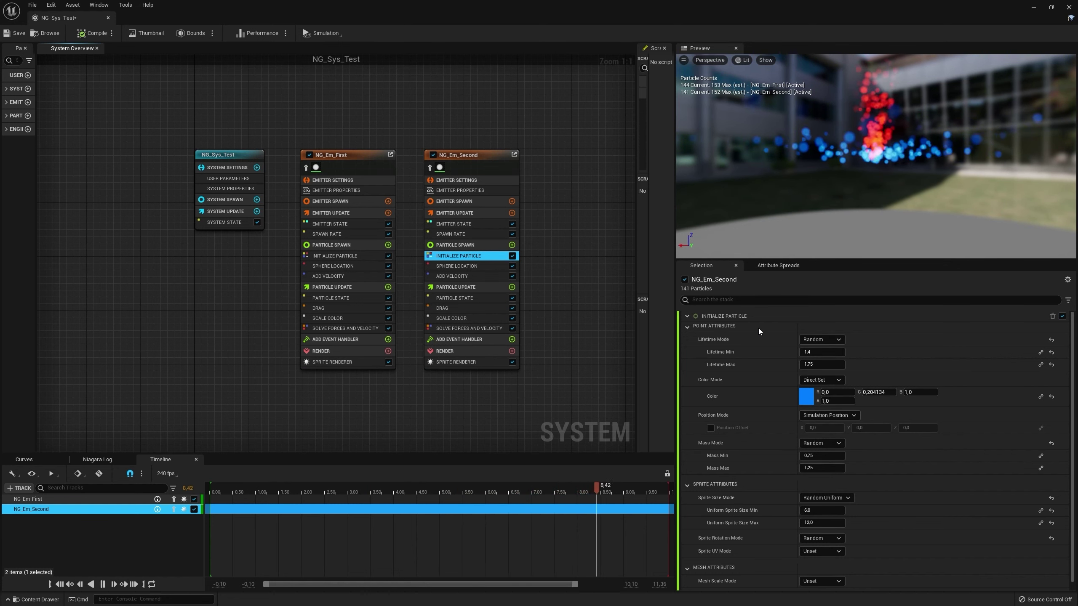
- Add a Set Parameters module setting PARTICLES Color to the Particle Spawn stage
left_click(512, 246)
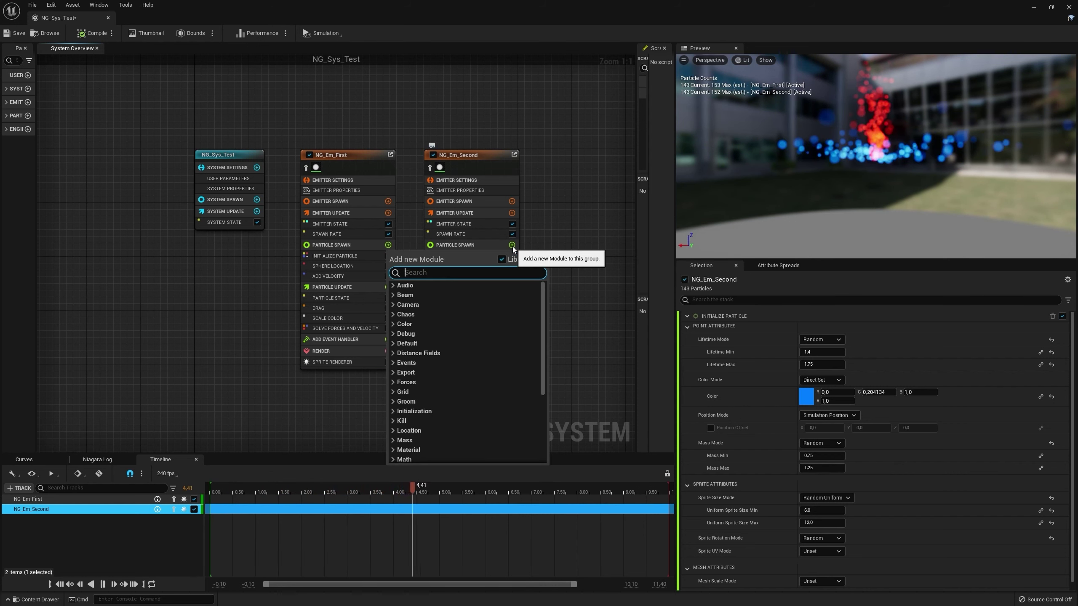
type("set")
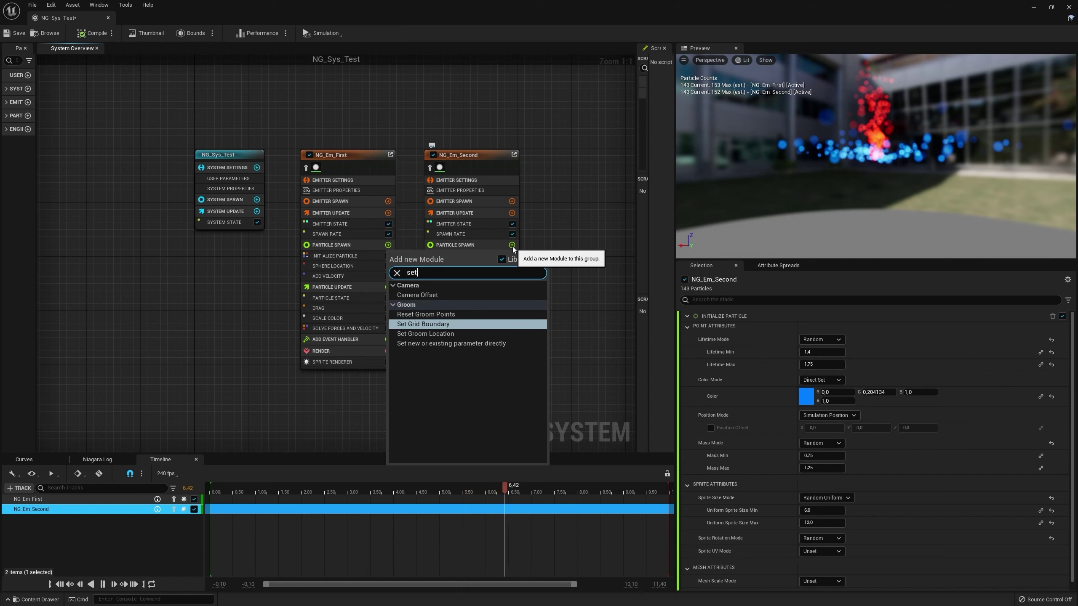
key("Down")
key("Down")
key("Return")
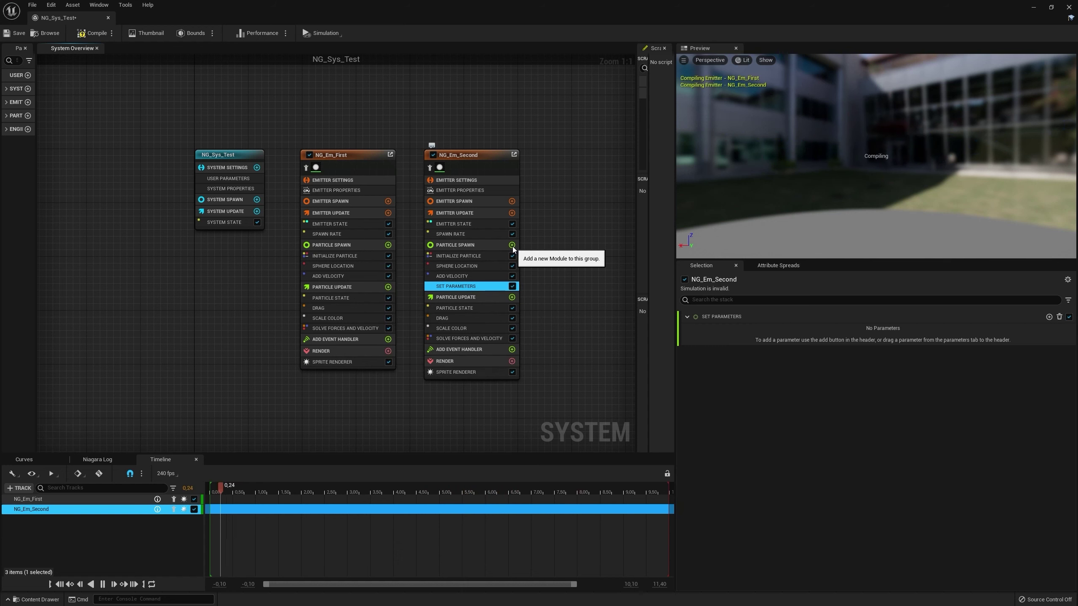
left_click(1050, 317)
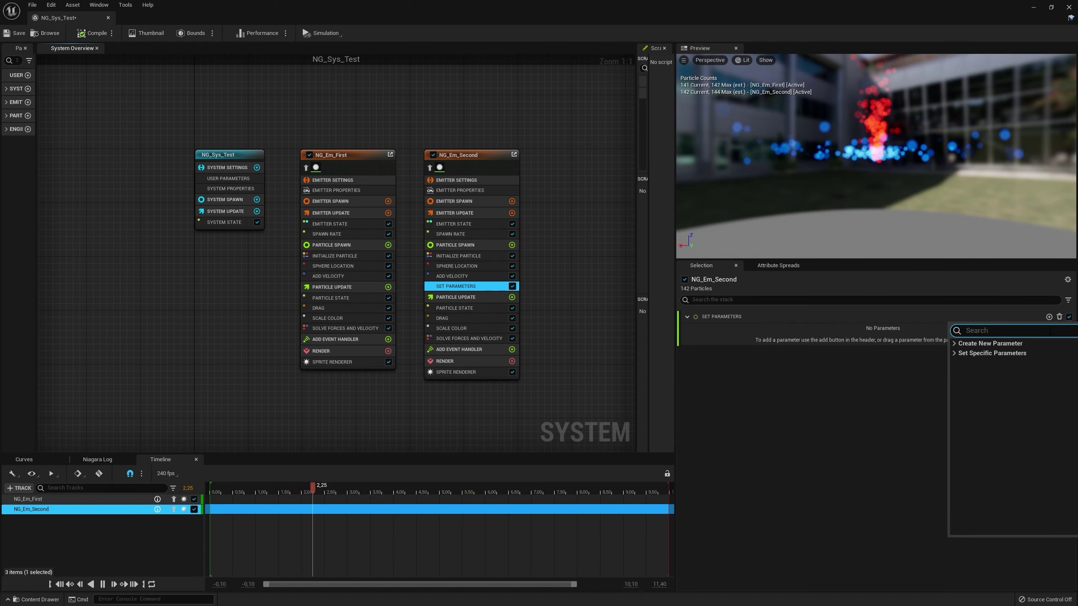
type("color")
key("Up")
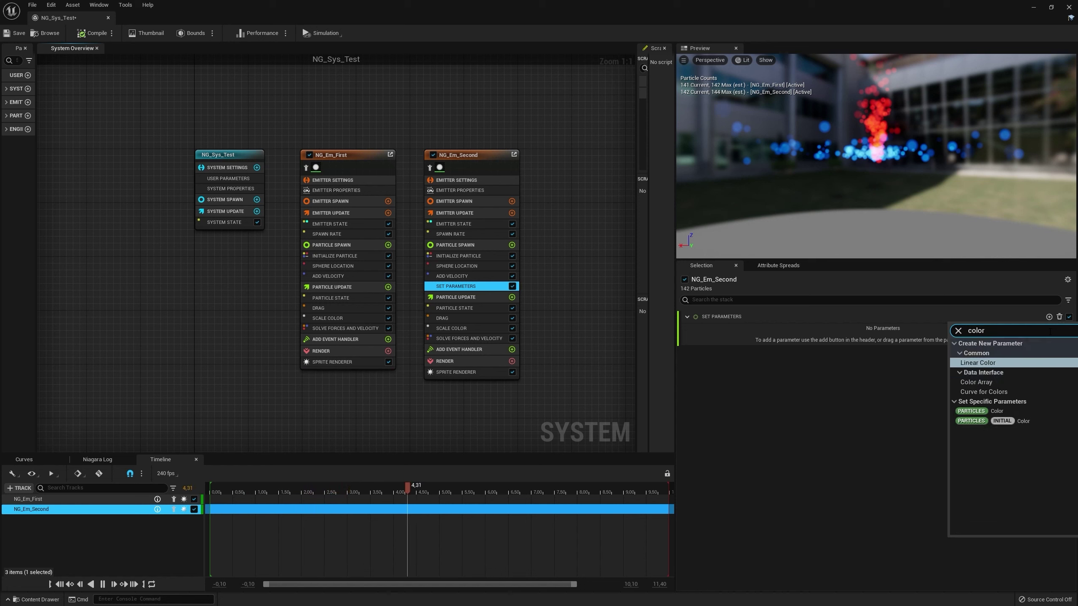
key("Down")
key("Down")
key("Down")
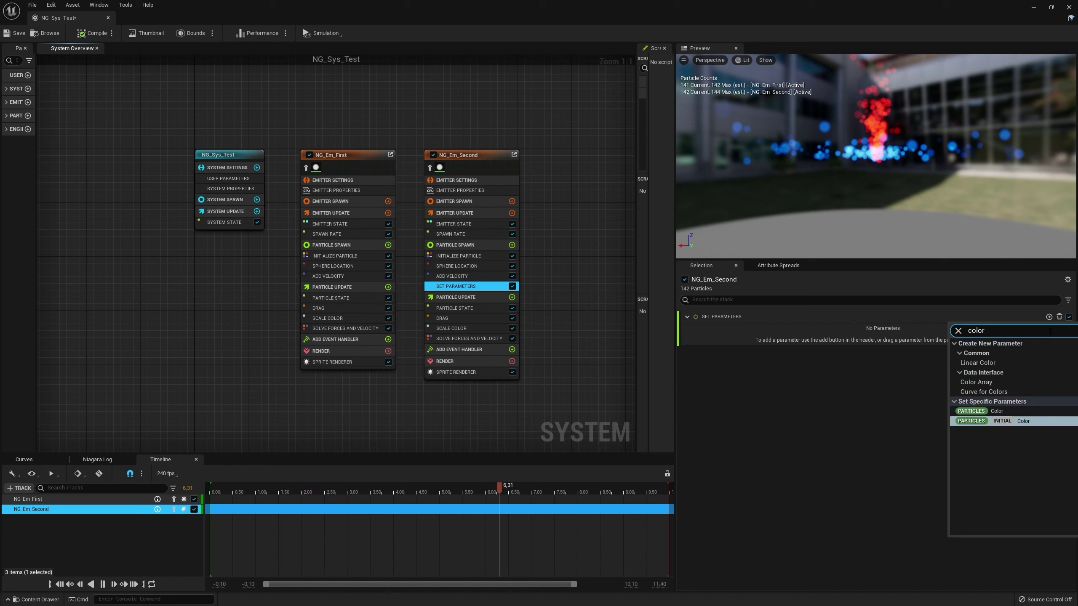
key("Up")
key("Return")
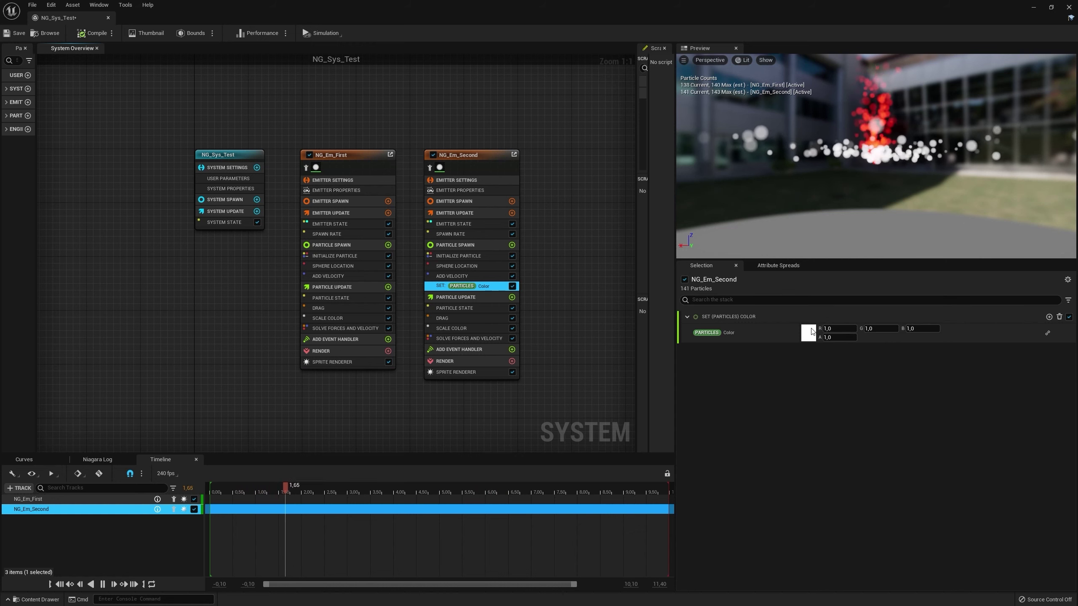
- Set the particle colour to green and orbit the preview down toward the ground
left_click(808, 333)
left_click(852, 375)
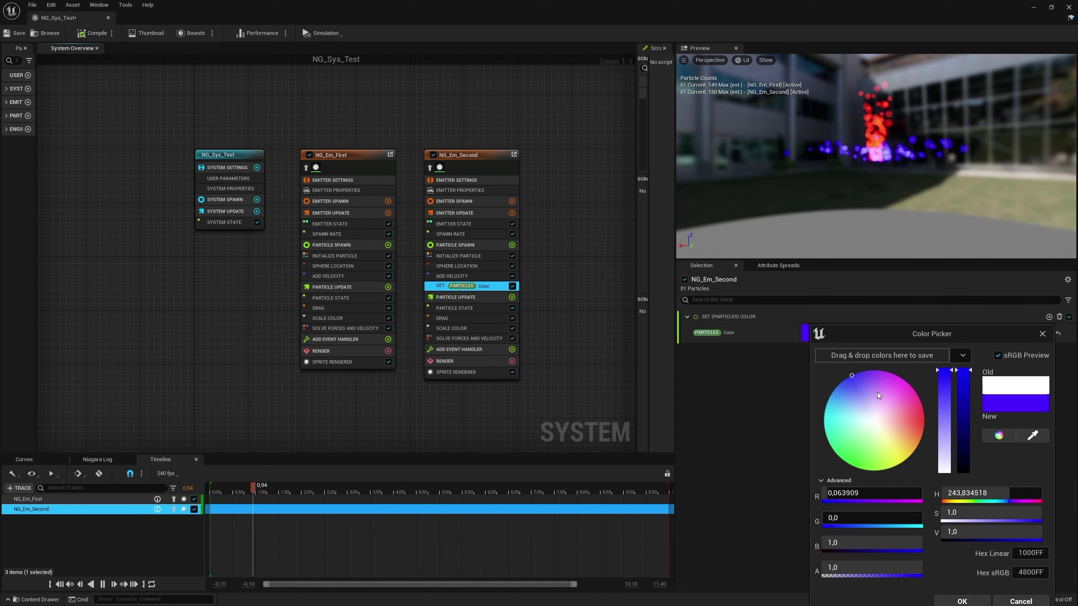
left_click_drag(878, 395, 824, 477)
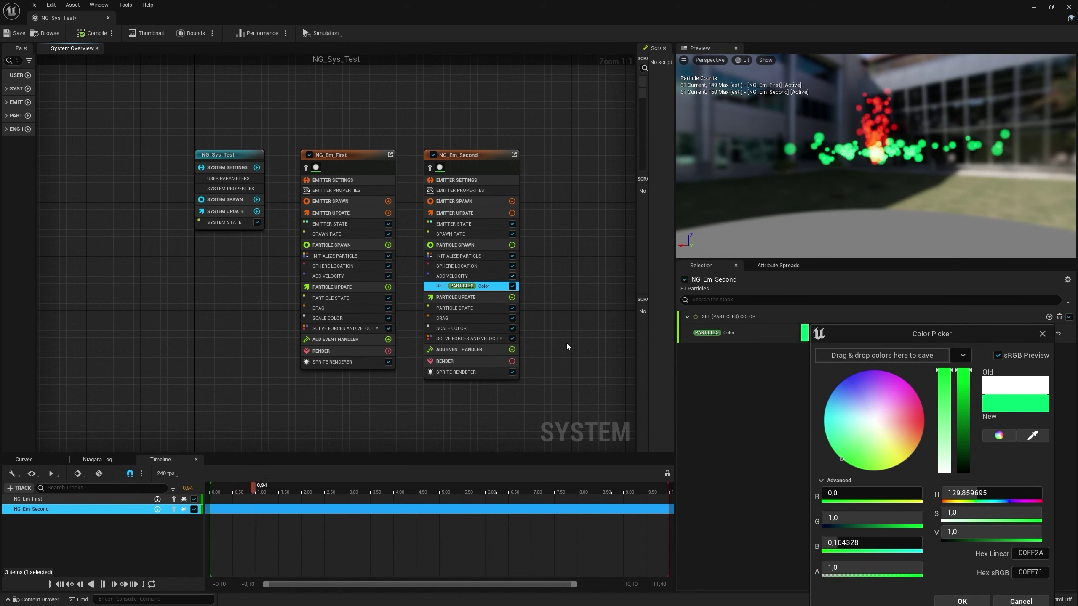
left_click(1044, 336)
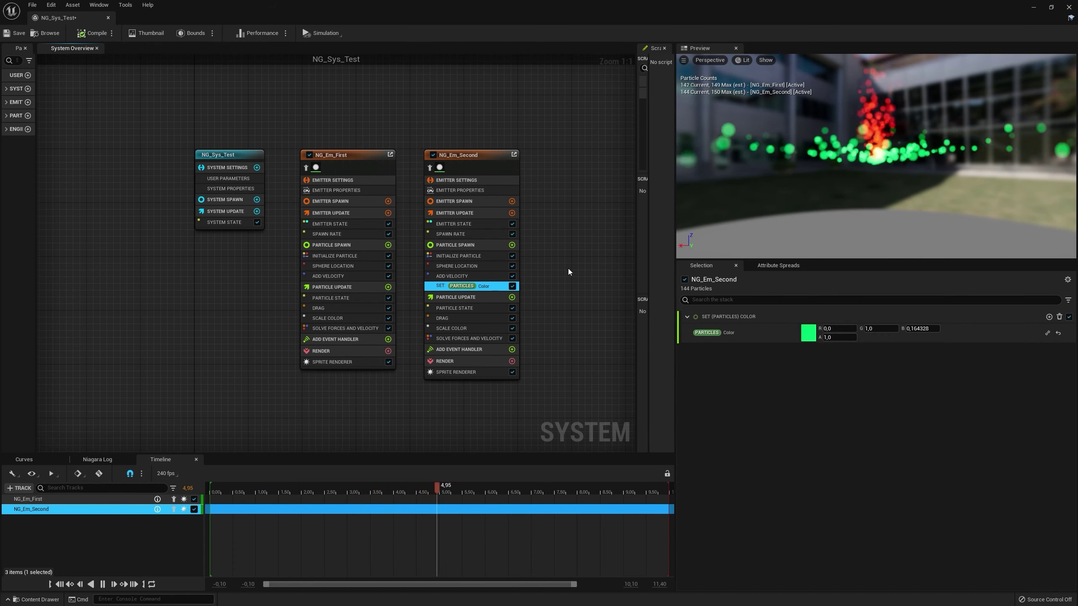
left_click_drag(776, 186, 954, 118)
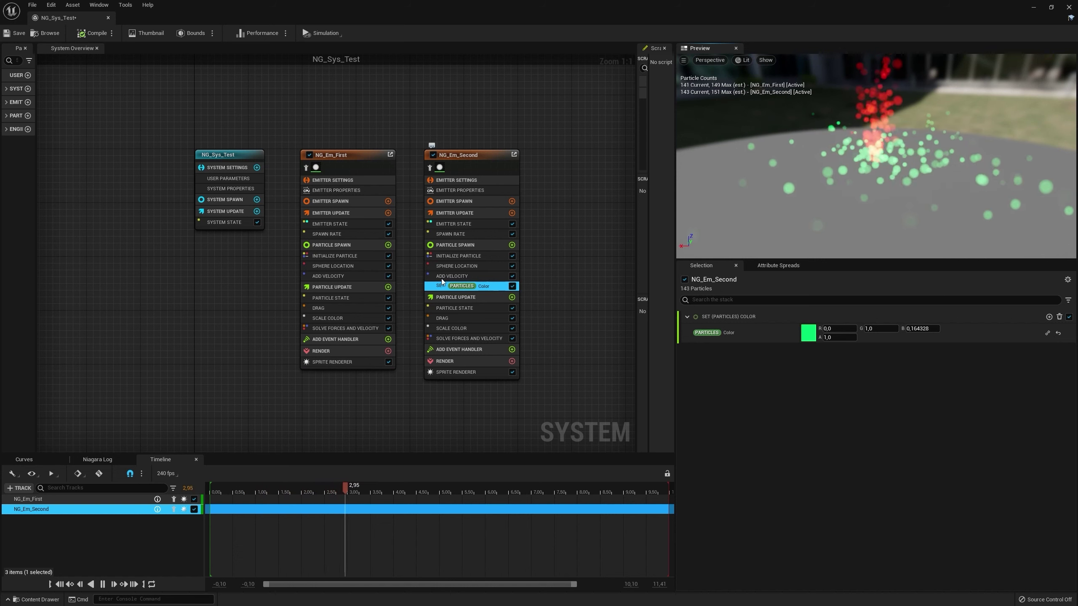
- Delete the colour module, re-enable Add Velocity in NG_Em_Second, then save and close NG_Sys_Test
left_click(513, 276)
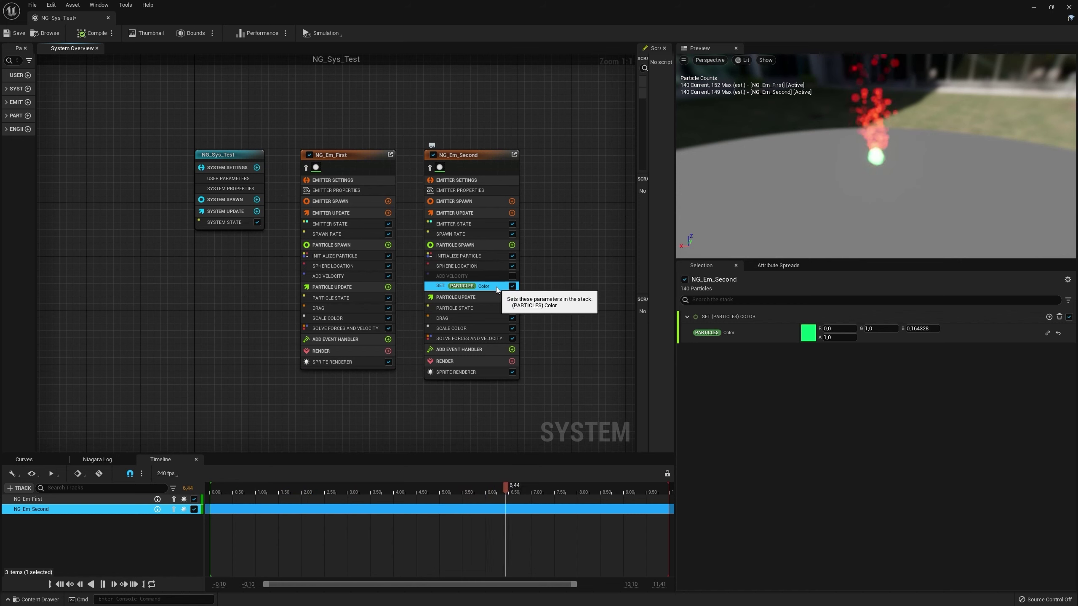
key("Delete")
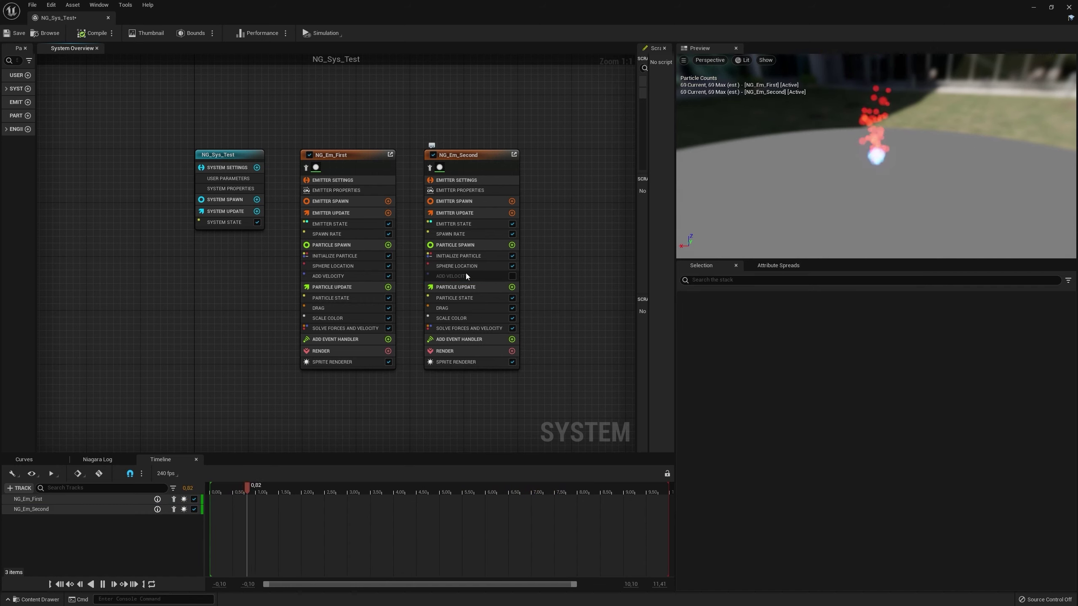
left_click(511, 275)
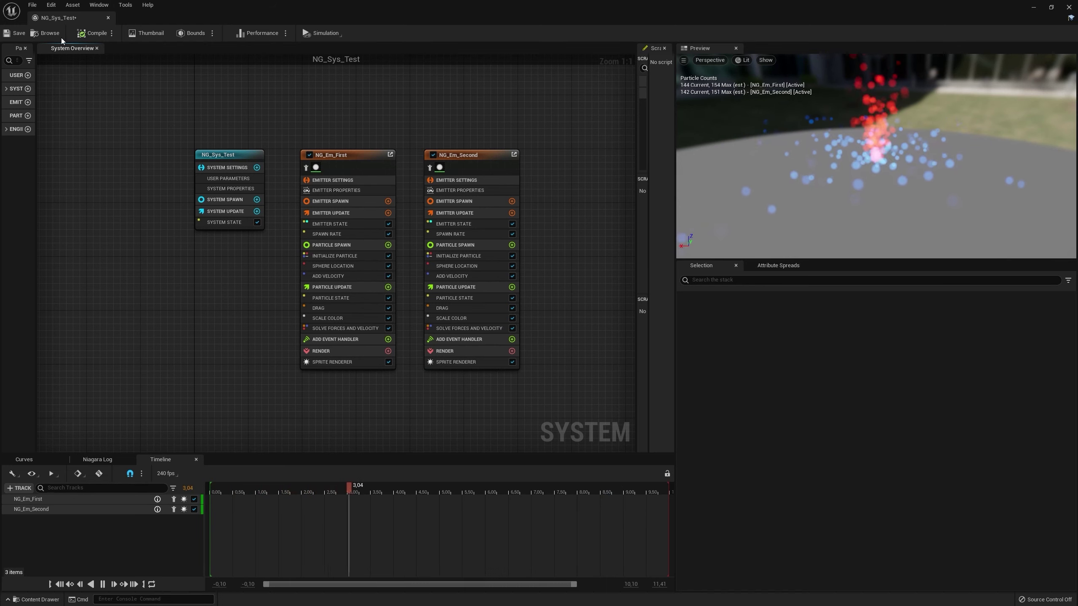
left_click(19, 33)
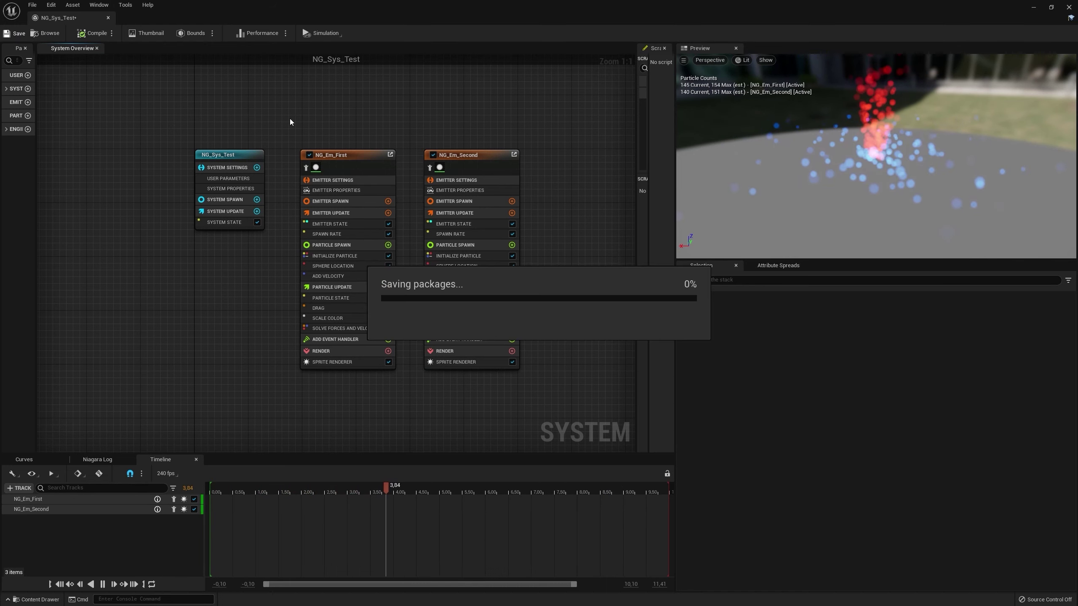
left_click(108, 17)
- Open NG_Sys_Test_02 in the Niagara editor and reset the graph to Zoom 1:1
double_click(288, 464)
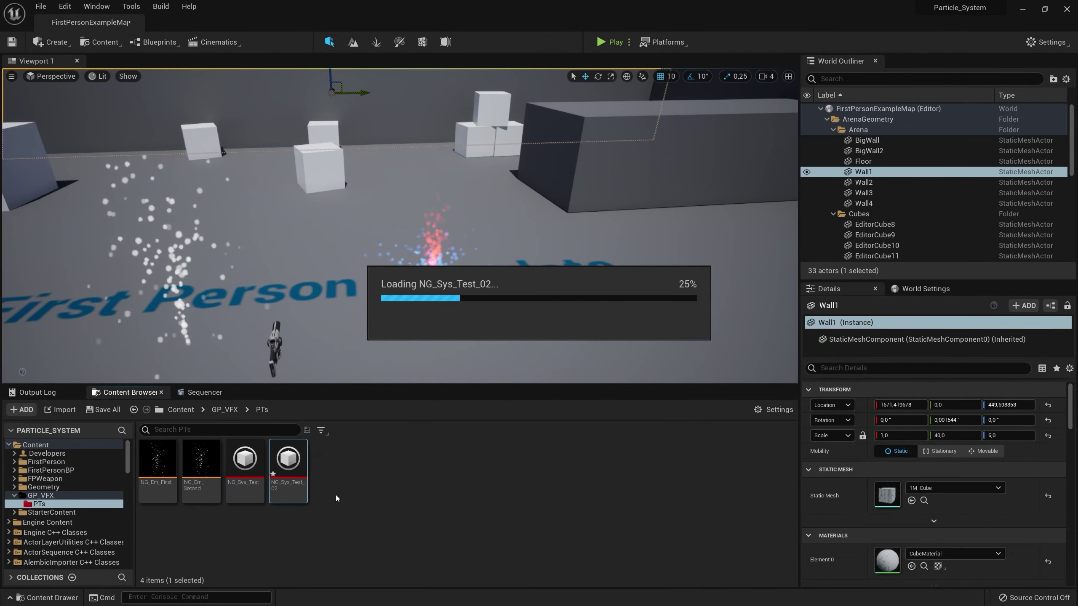
scroll(422, 232, "down", 3)
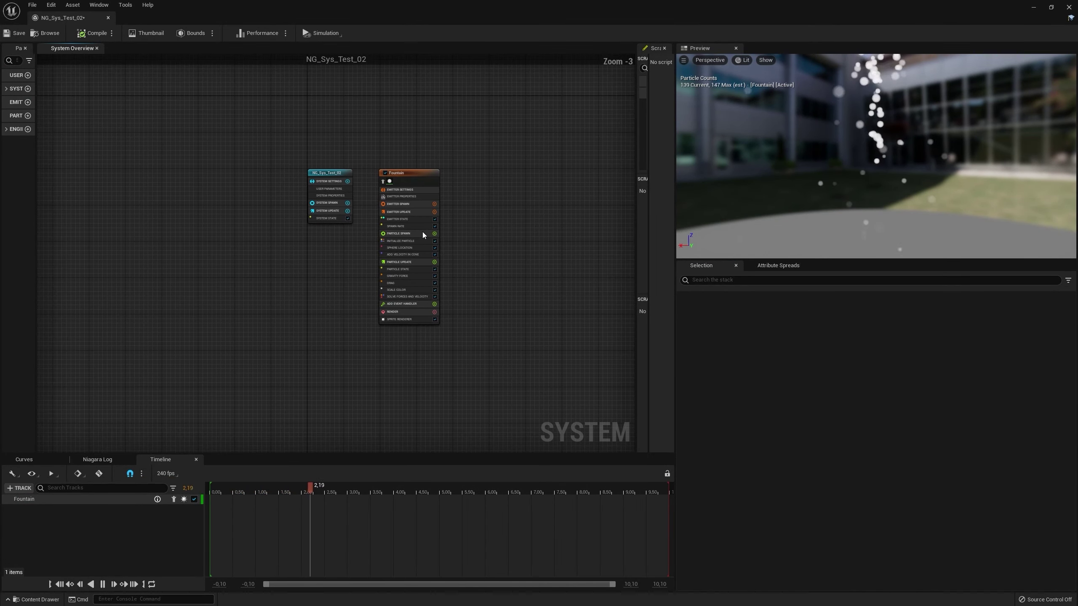
scroll(422, 232, "up", 3)
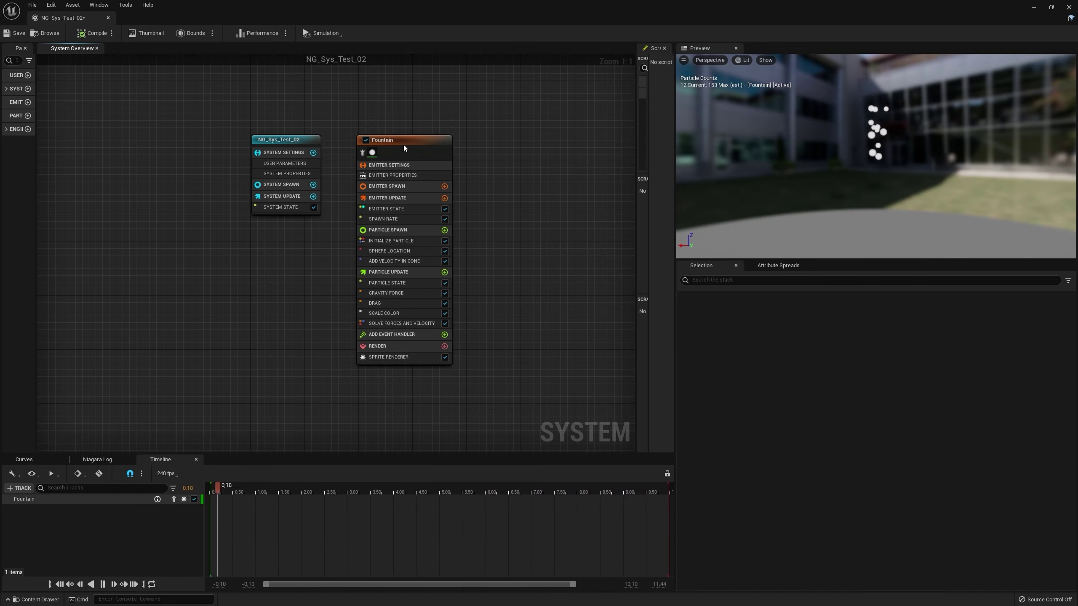
- Expand the Fountain emitter properties, move the Scratch Pad aside, and widen the Parameters panel
left_click(401, 166)
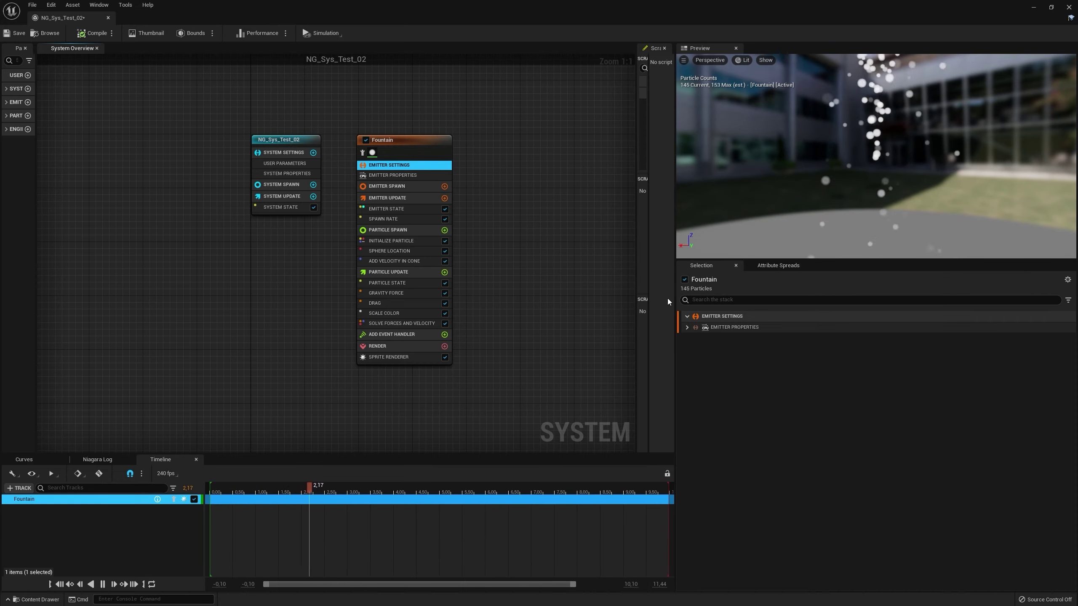
left_click(688, 328)
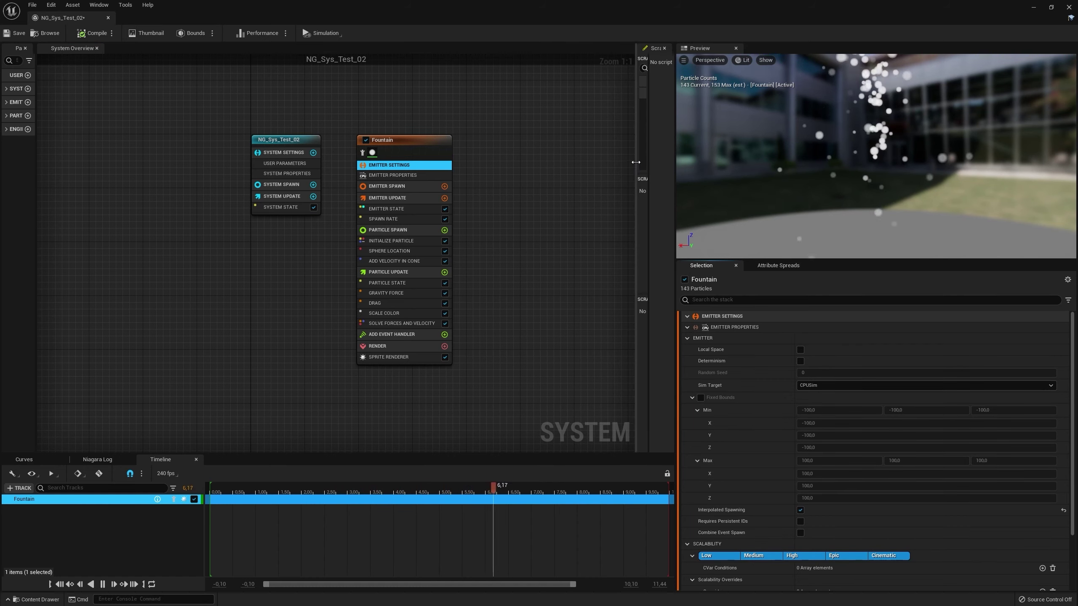
left_click_drag(635, 164, 454, 155)
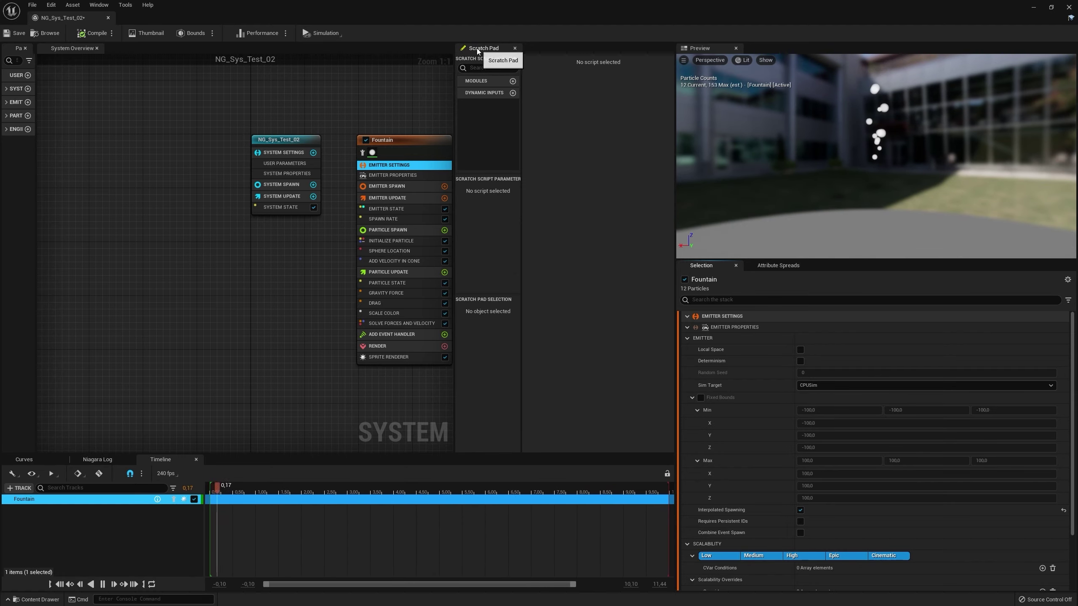
left_click_drag(476, 48, 140, 48)
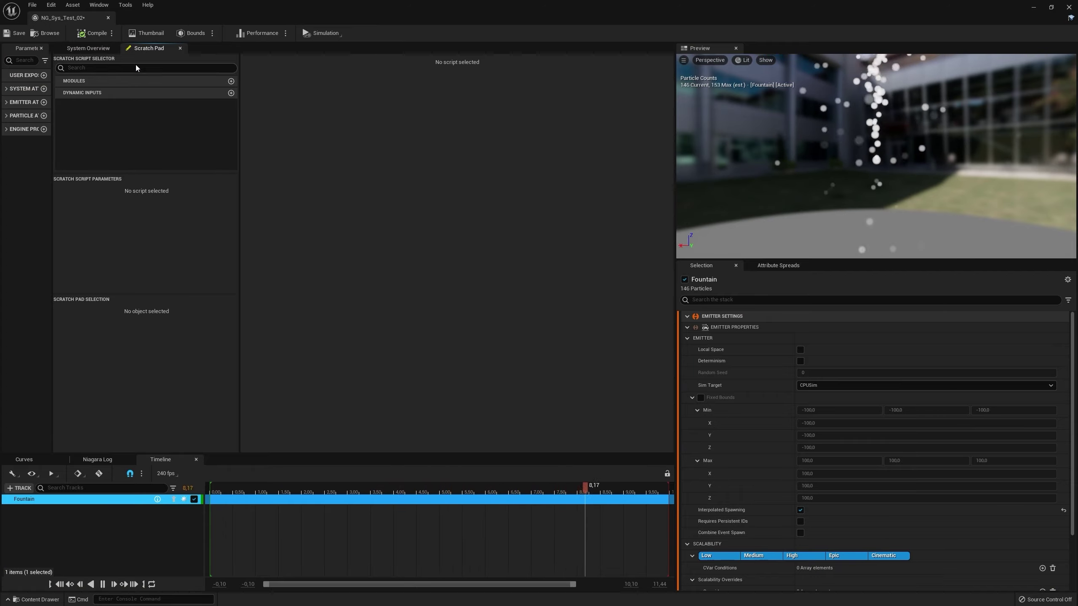
left_click(88, 48)
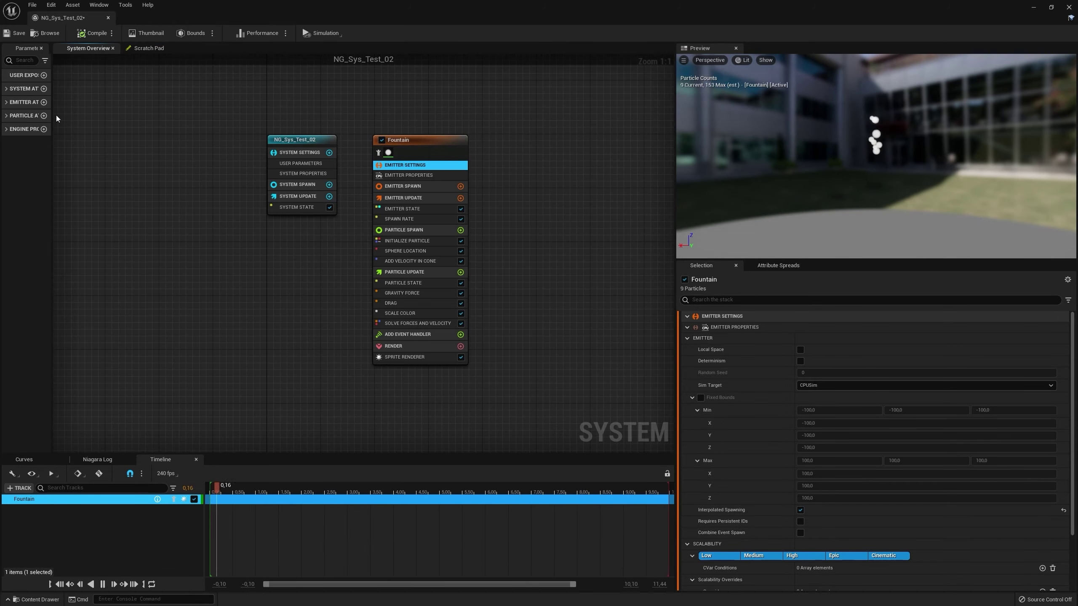
left_click_drag(52, 134, 155, 134)
- Expand the System, Emitter and Particle Attributes lists in the Parameters panel
left_click(6, 89)
left_click(11, 178)
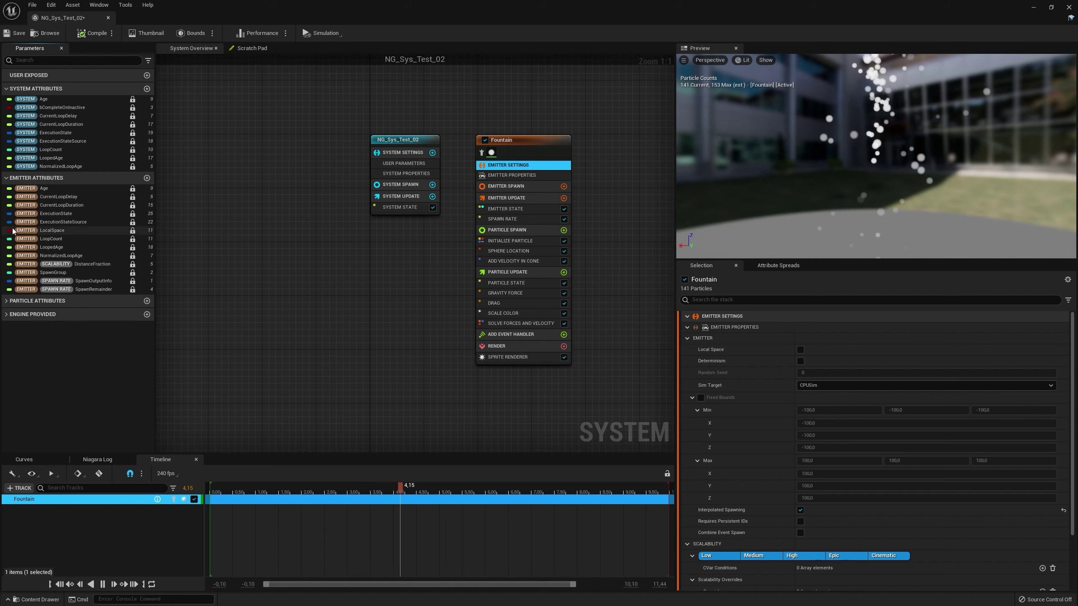
left_click(7, 301)
scroll(62, 243, "down", 3)
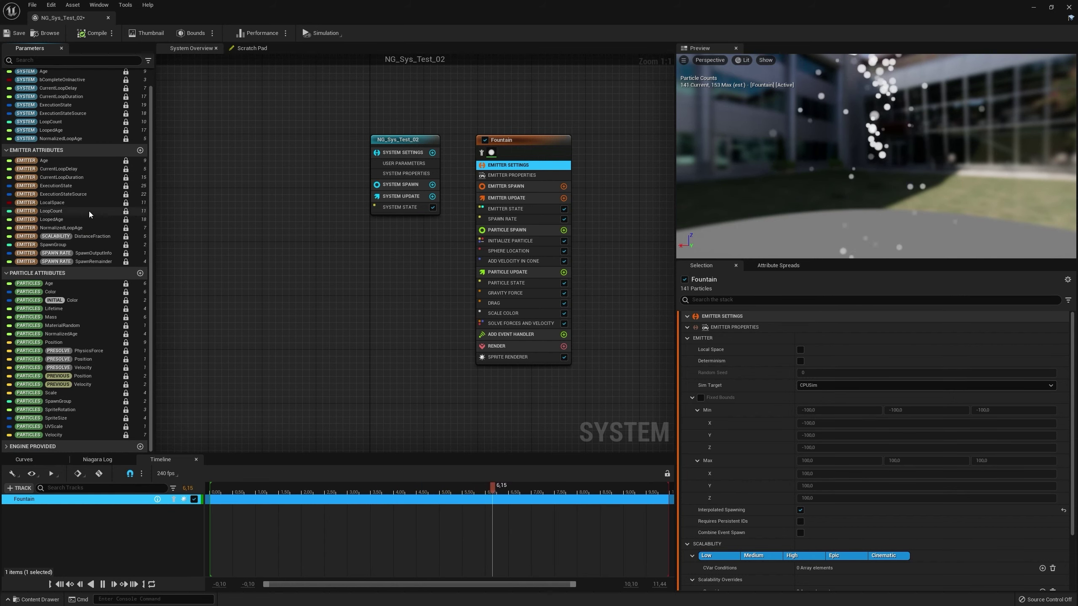
scroll(114, 307, "down", 2)
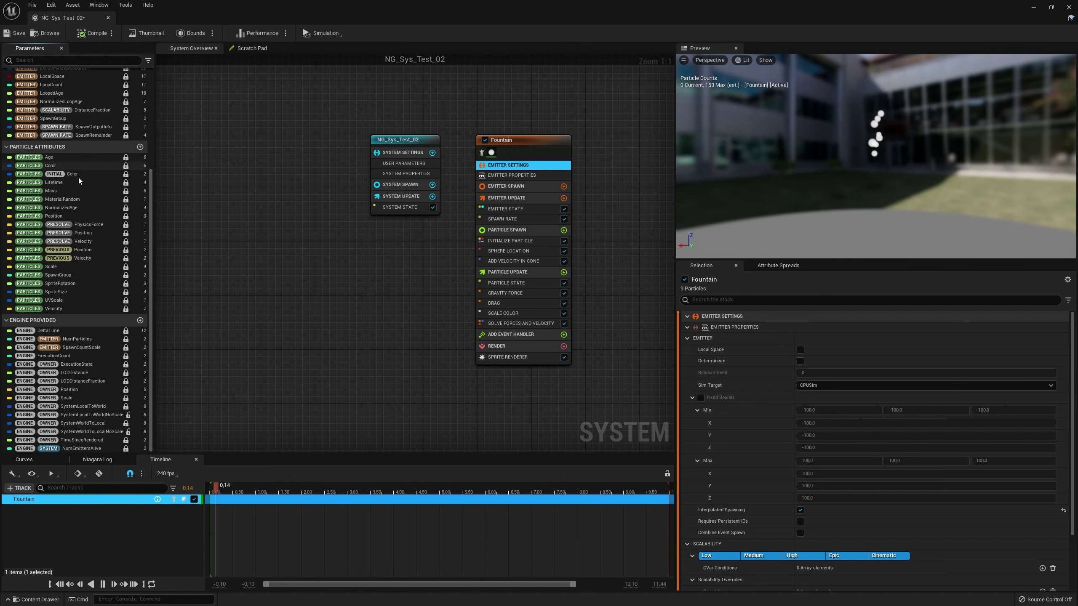
- Check the Emitter State module's actions, pan the graph left, and restore the Niagara window smaller
right_click(504, 214)
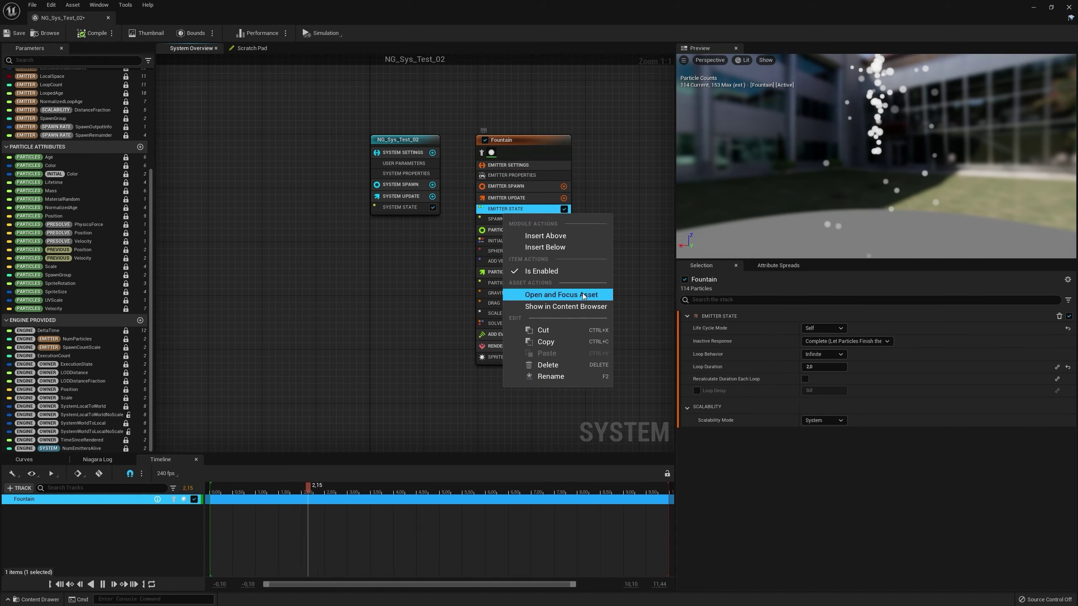
left_click(466, 281)
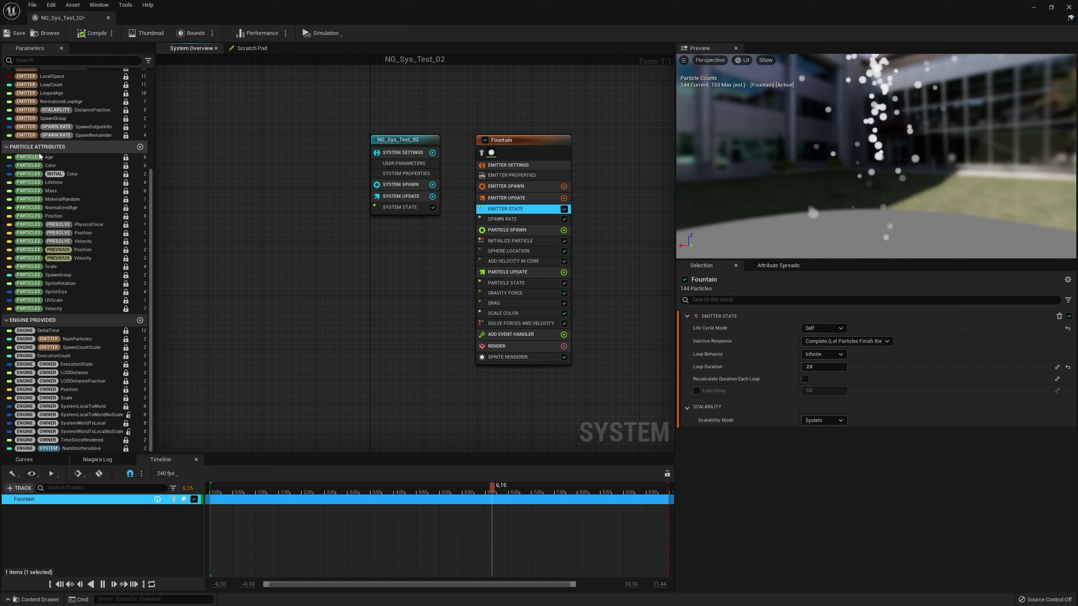
scroll(54, 98, "up", 4)
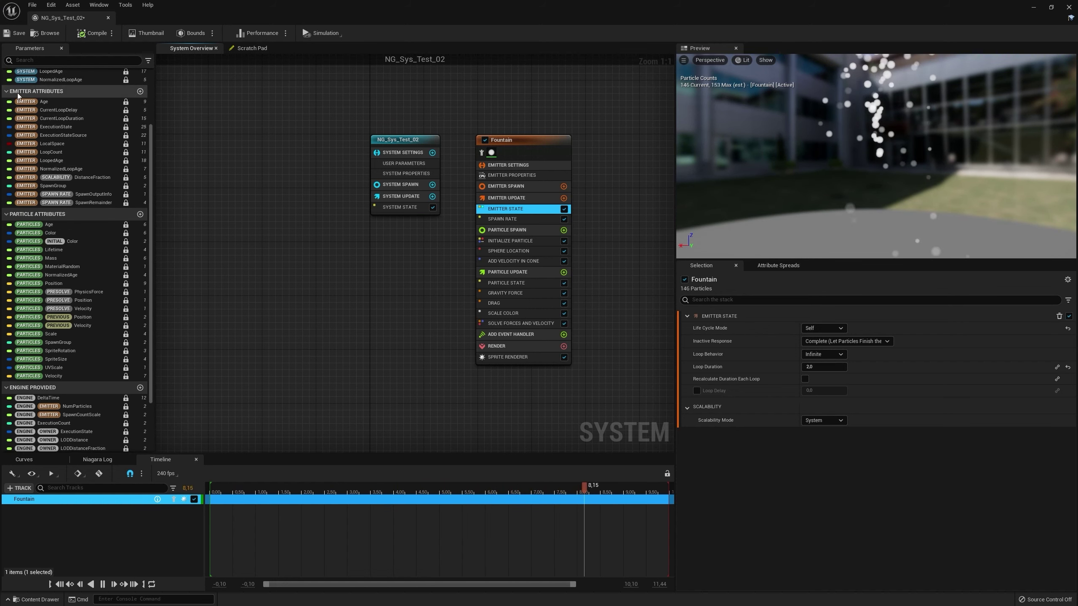
scroll(74, 282, "down", 4)
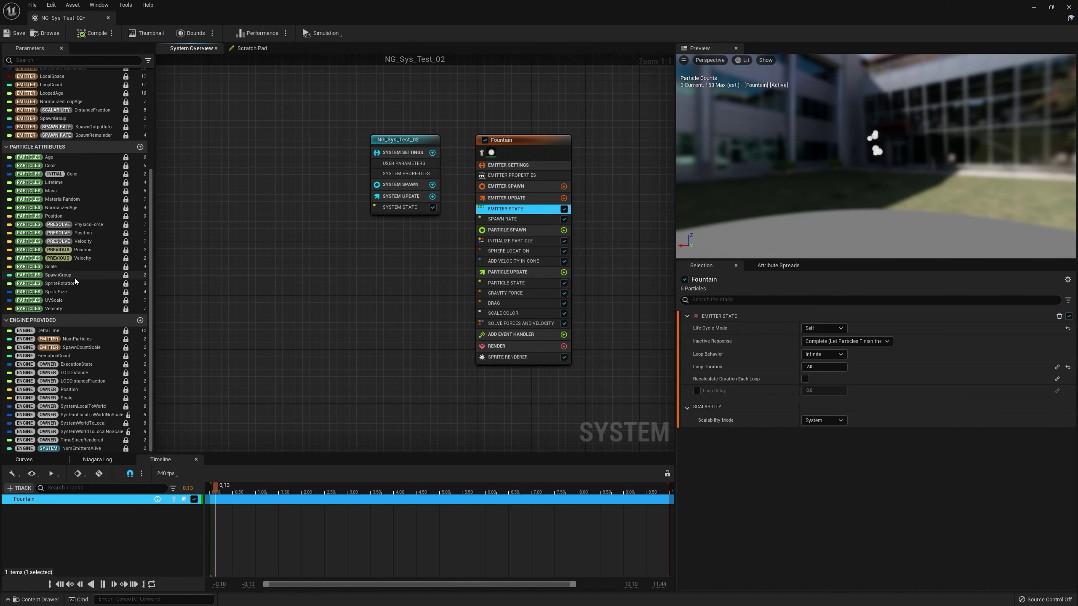
scroll(123, 208, "up", 10)
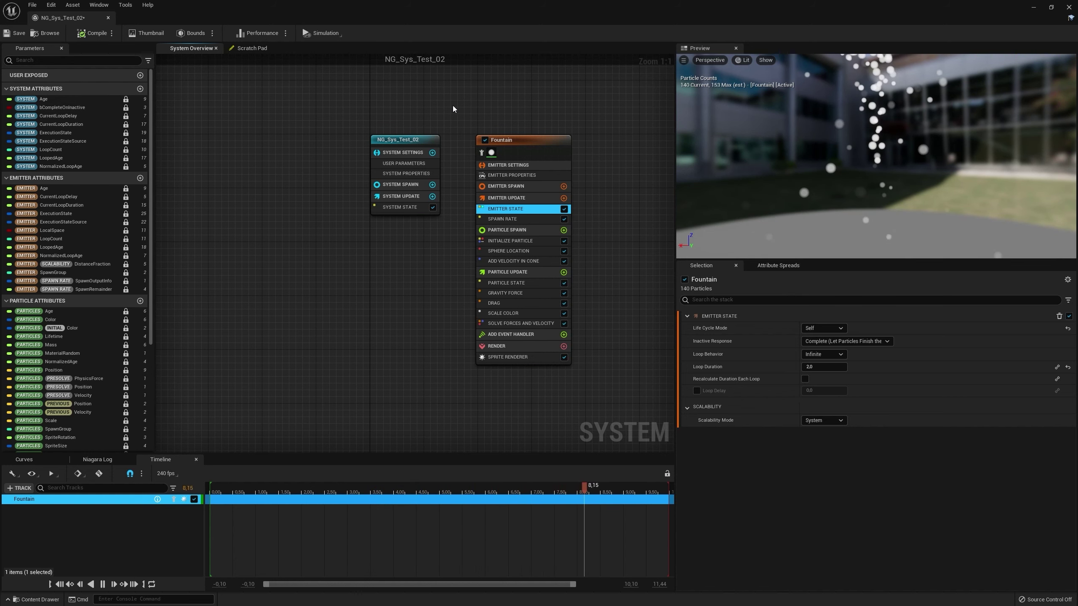
right_click_drag(453, 109, 417, 112)
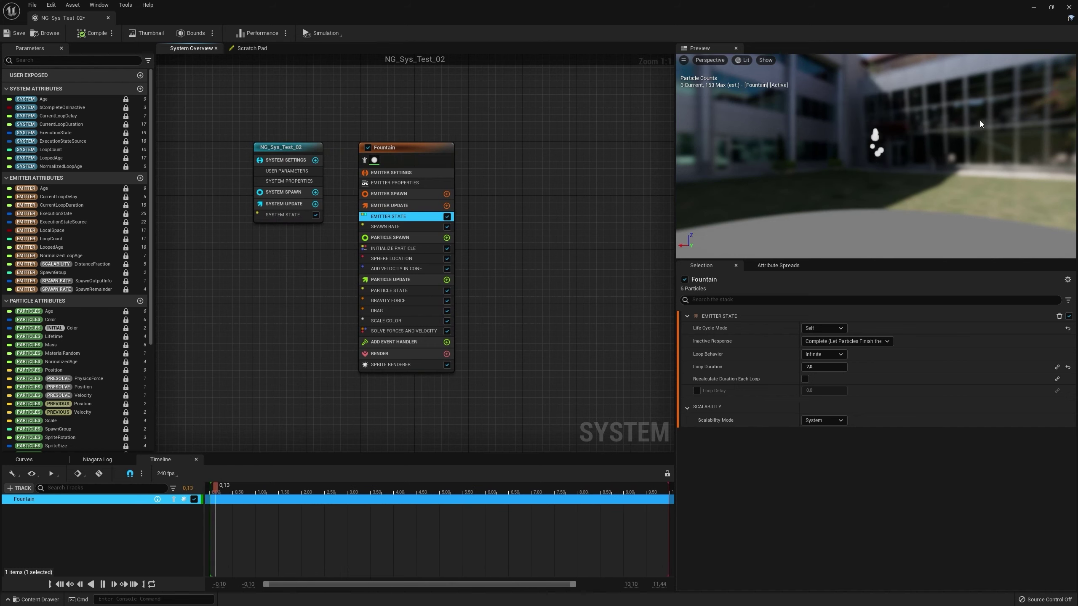
double_click(858, 26)
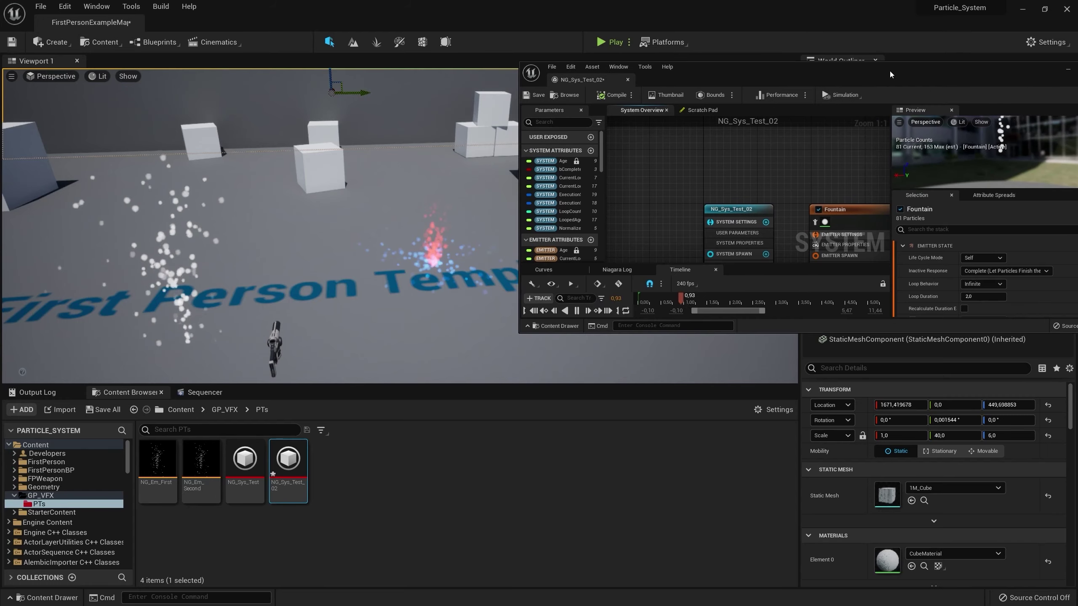
- Open NG_Em_First, then return to NG_Sys_Test_02 and select its system node
double_click(166, 459)
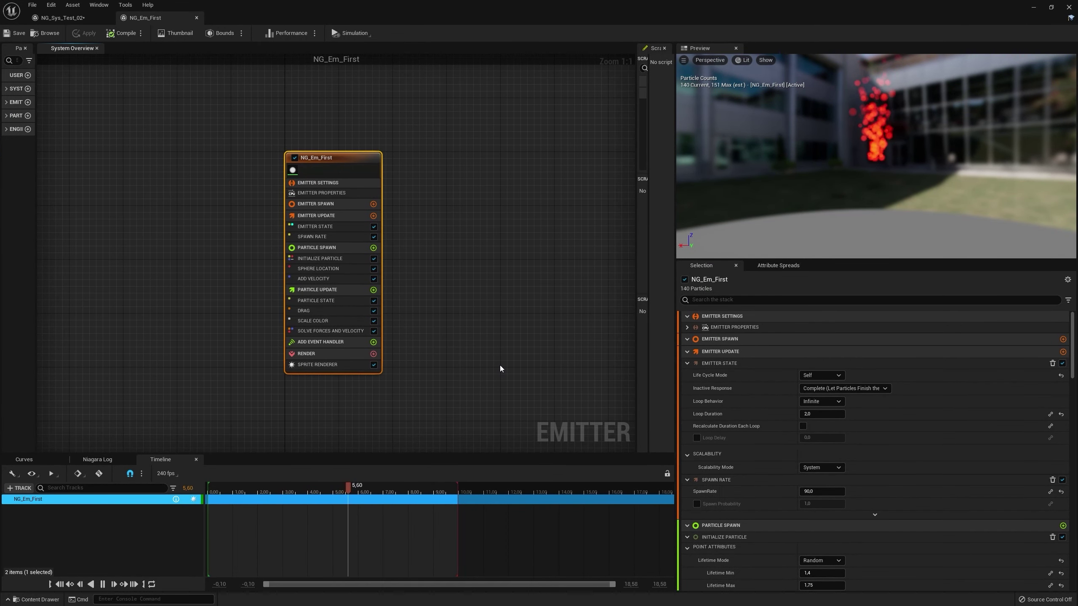
left_click(62, 17)
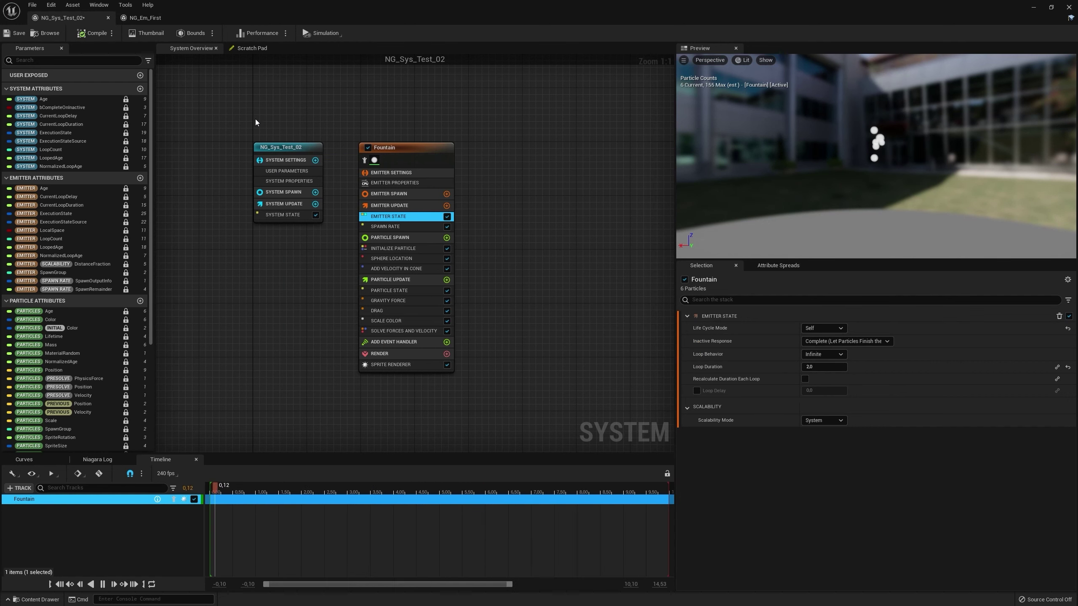
left_click_drag(288, 242, 289, 188)
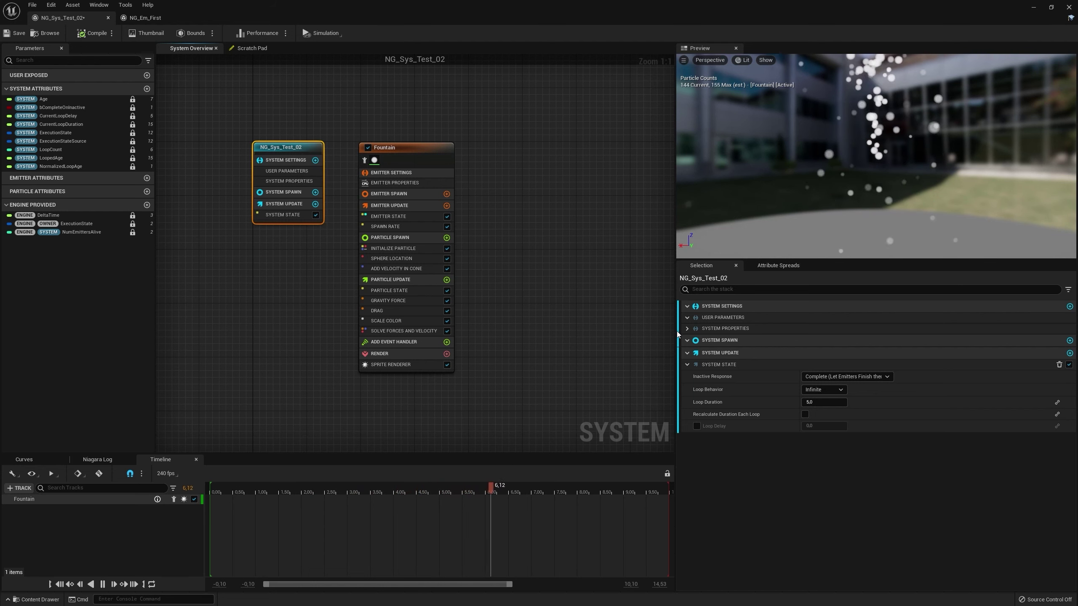
- Add a new Linear Color user parameter to the NG_Sys_Test_02 system
left_click(707, 316)
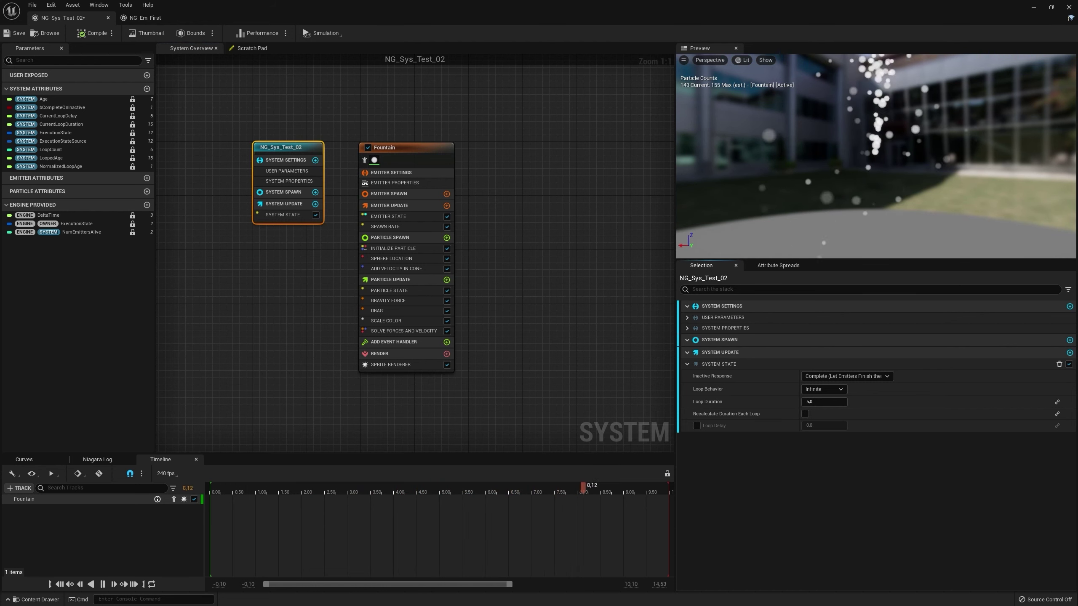
left_click(714, 316)
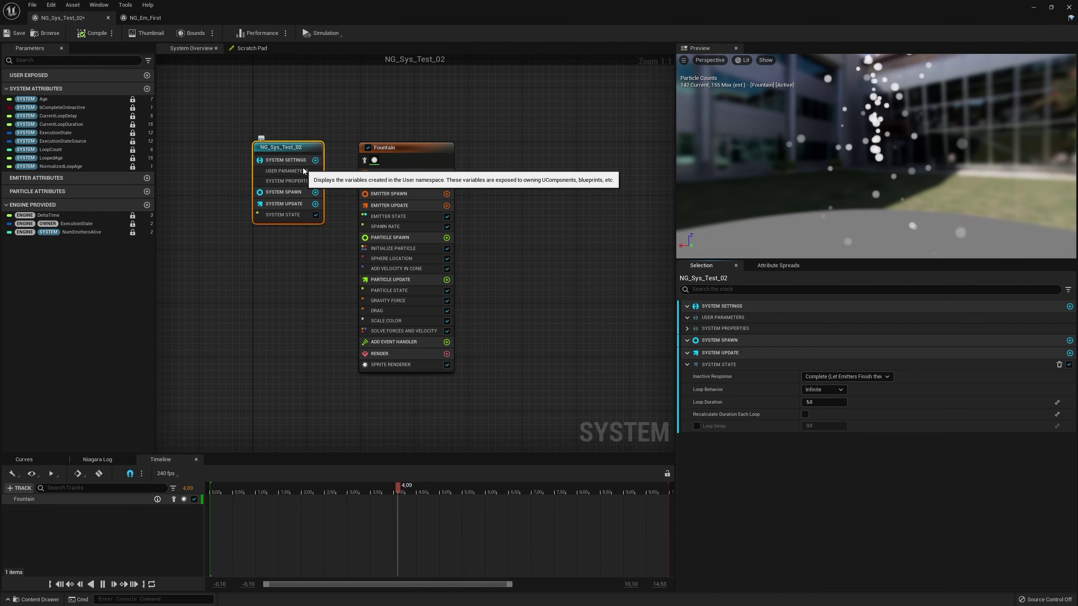
left_click(315, 160)
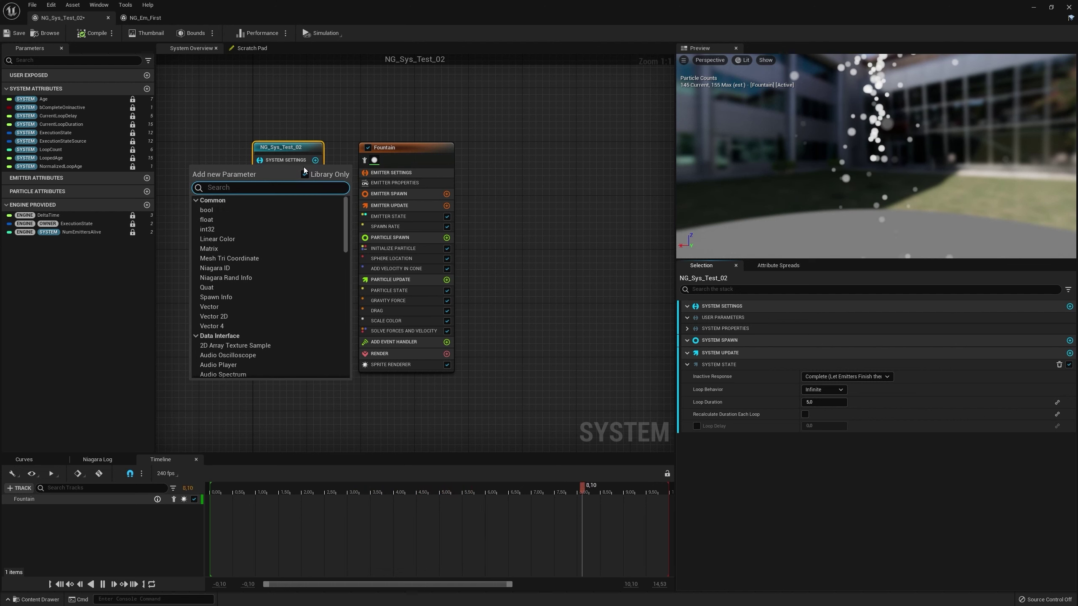
type("color")
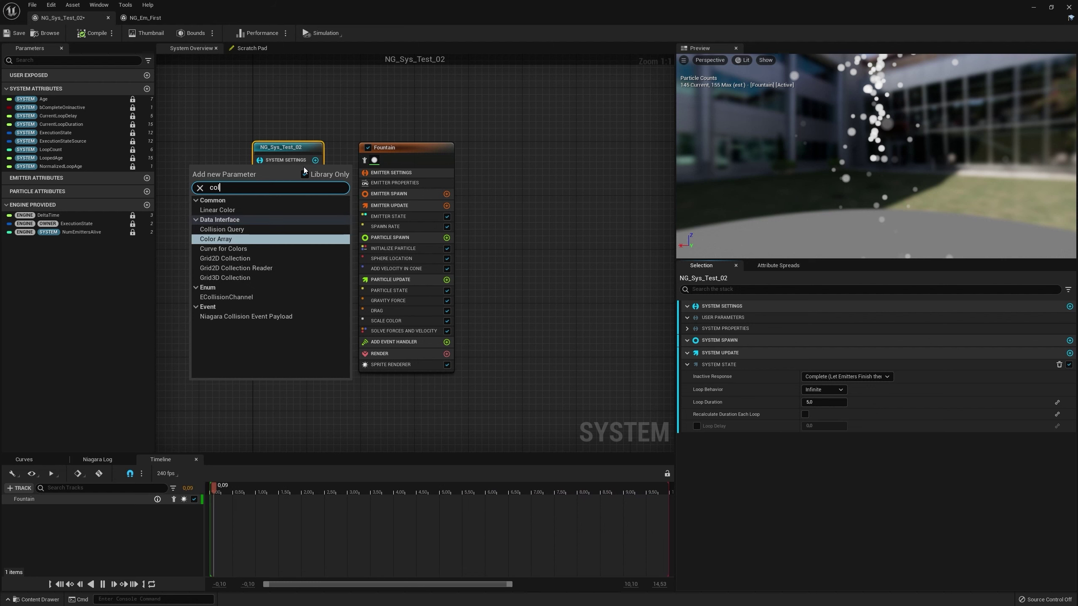
key("Up")
key("Up")
key("Return")
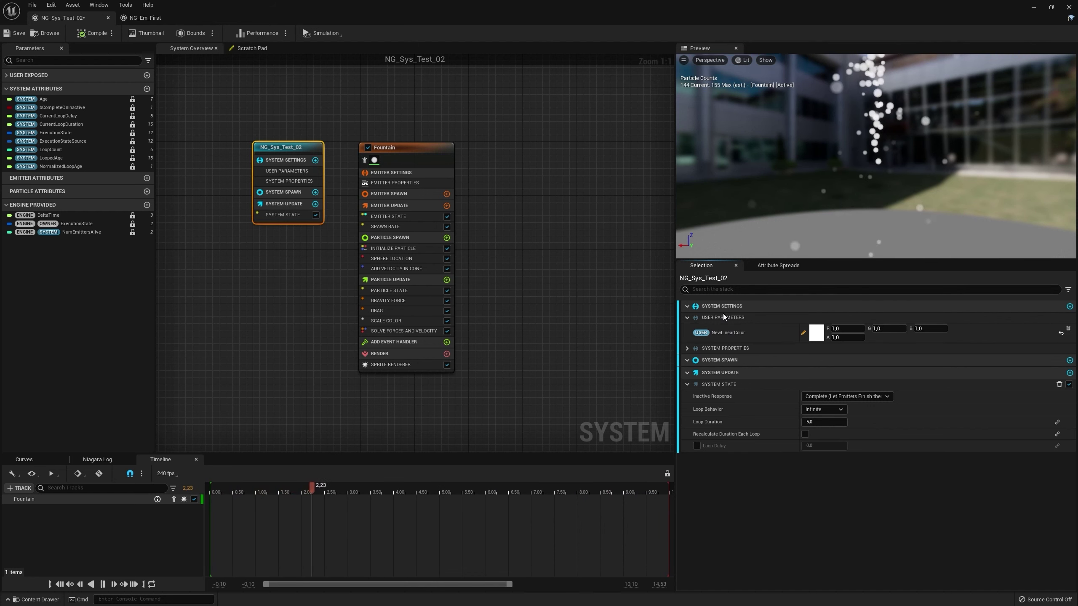
- Rename the new parameter to Particle_Color and save NG_Sys_Test_02
double_click(739, 334)
type("Pa")
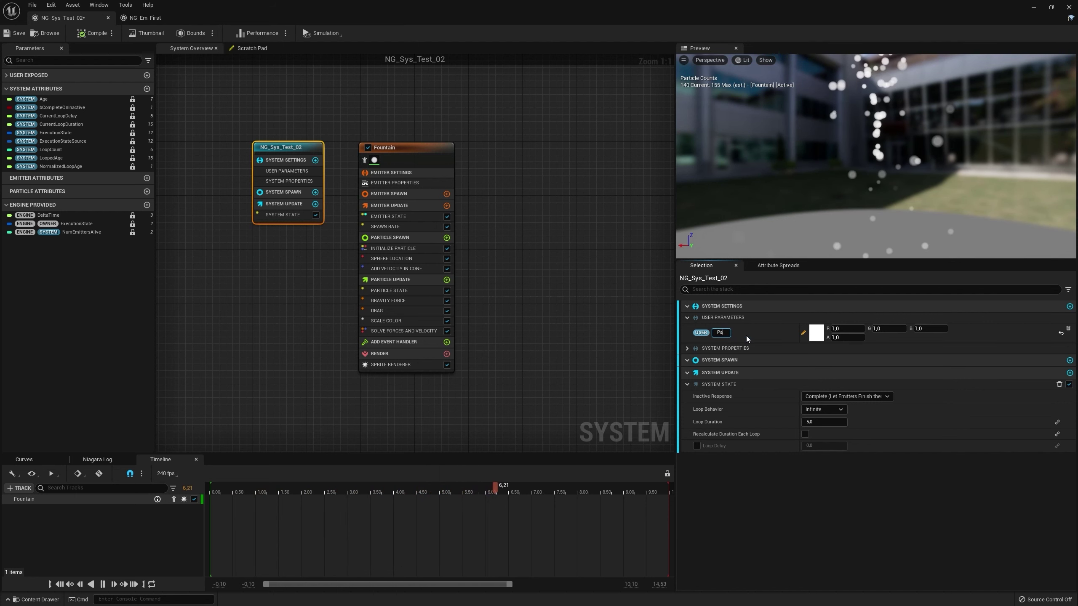
type("rticle_Color")
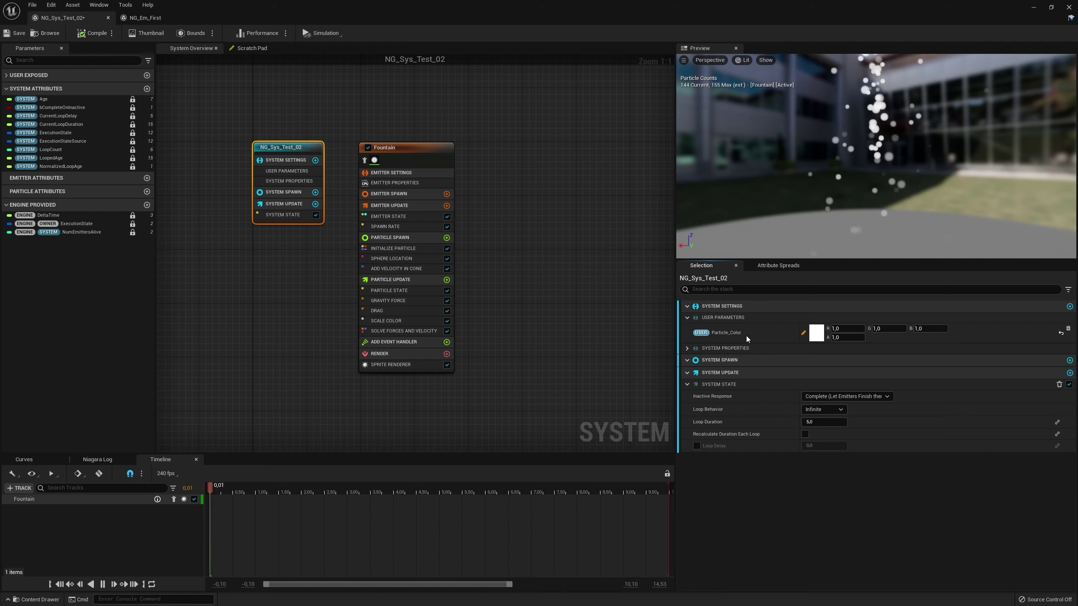
key("Return")
left_click(583, 313)
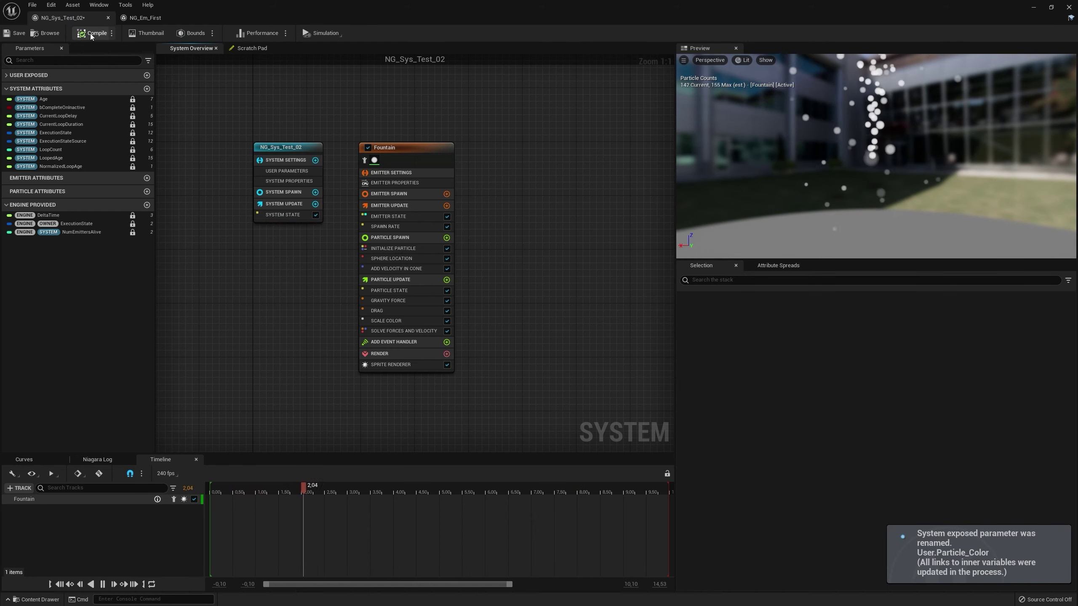
left_click(17, 36)
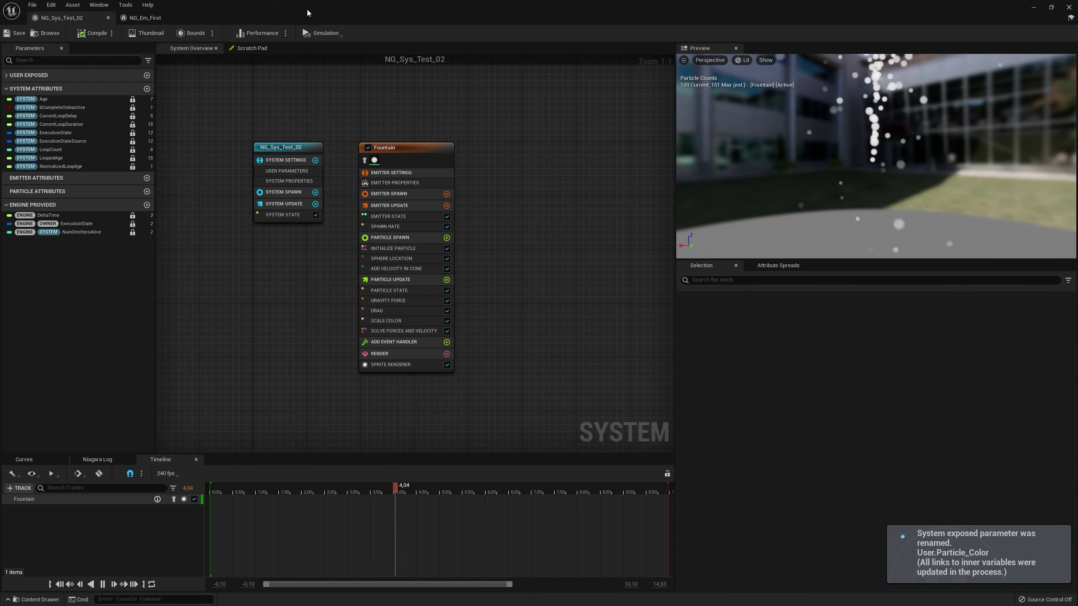
- Reveal the level and focus the viewport on the placed NG_Sys_Test_02 actor
left_click_drag(539, 7, 559, 425)
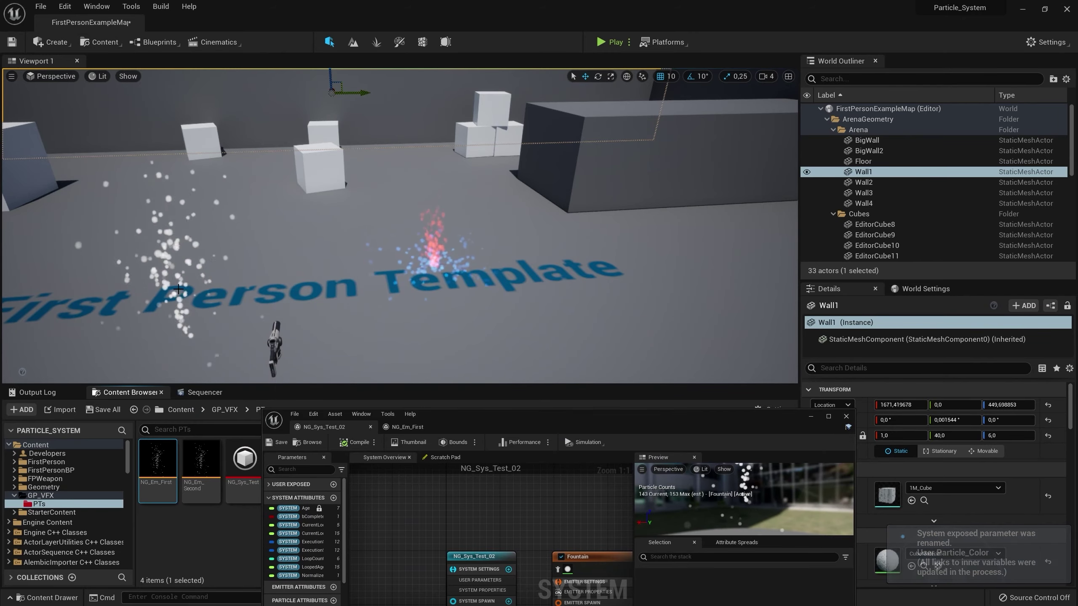
left_click(178, 264)
key("f")
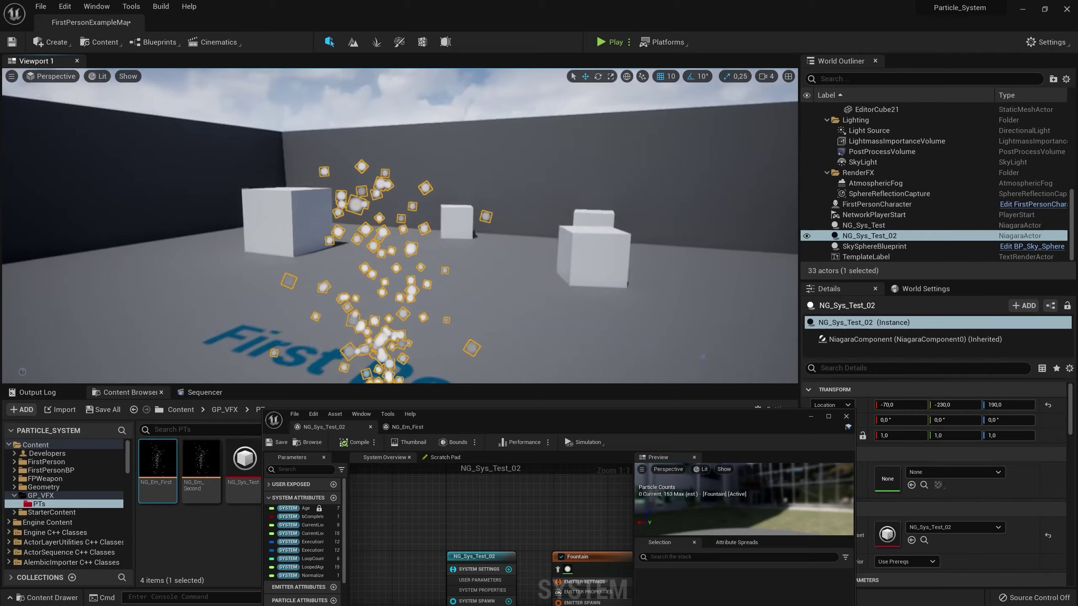
left_click_drag(783, 413, 394, 400)
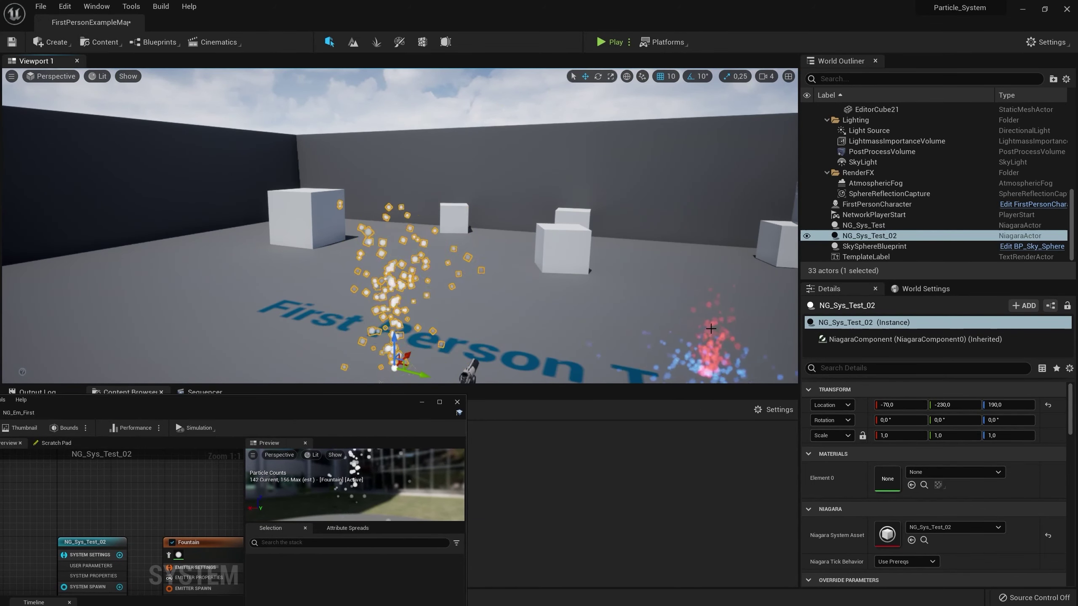
scroll(956, 487, "down", 1)
scroll(956, 486, "down", 3)
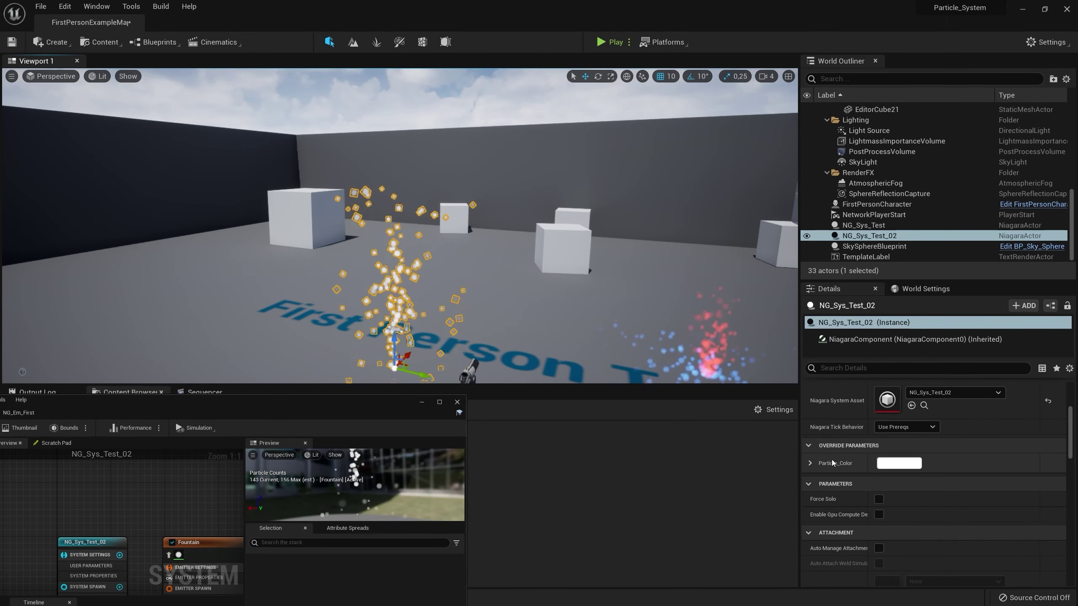
- Override the actor's Particle_Color parameter with a magenta colour
left_click(810, 463)
left_click(913, 465)
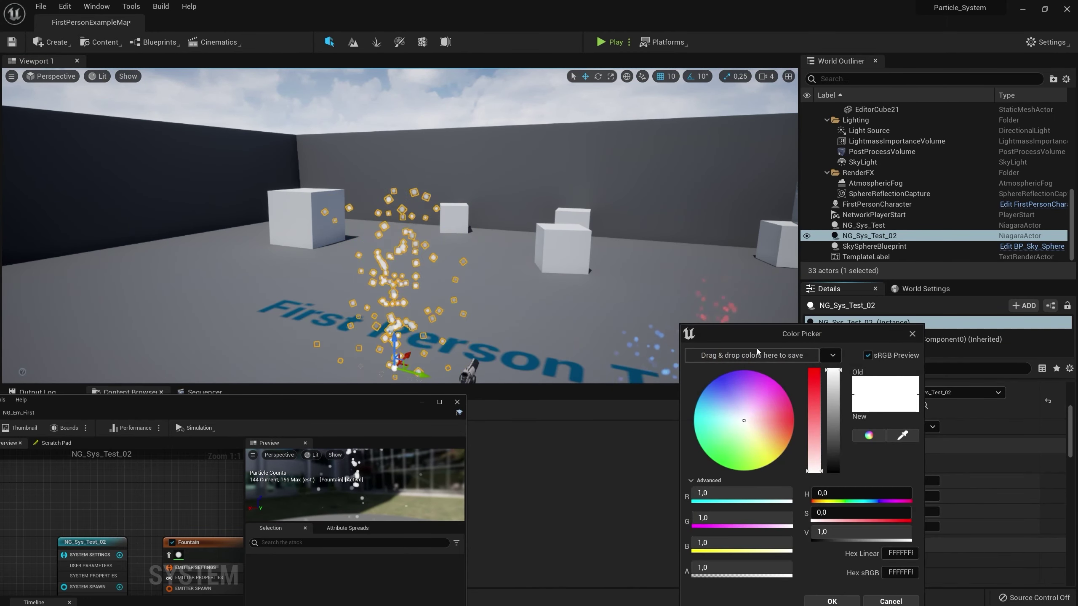
left_click(771, 377)
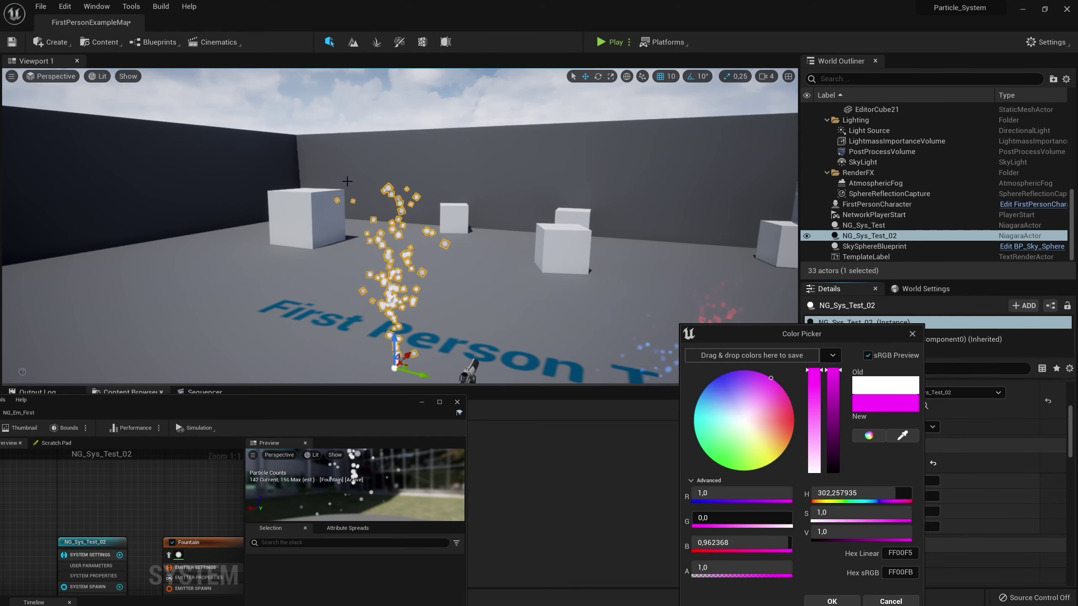
left_click(454, 217)
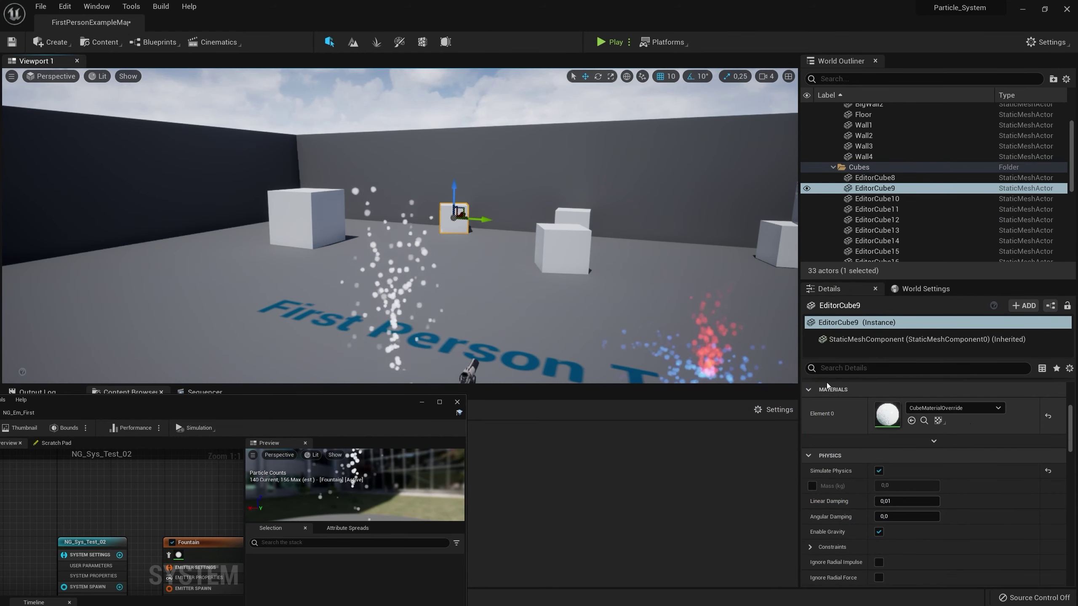
- Reselect the NG_Sys_Test_02 actor and maximize the Niagara editor again
scroll(877, 119, "up", 2)
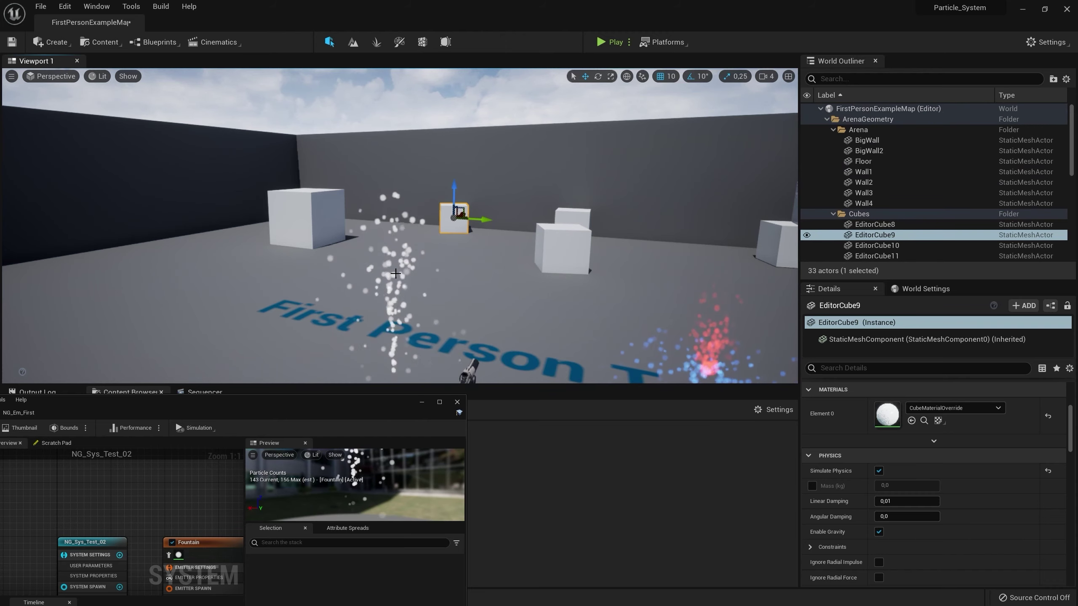
left_click(865, 160)
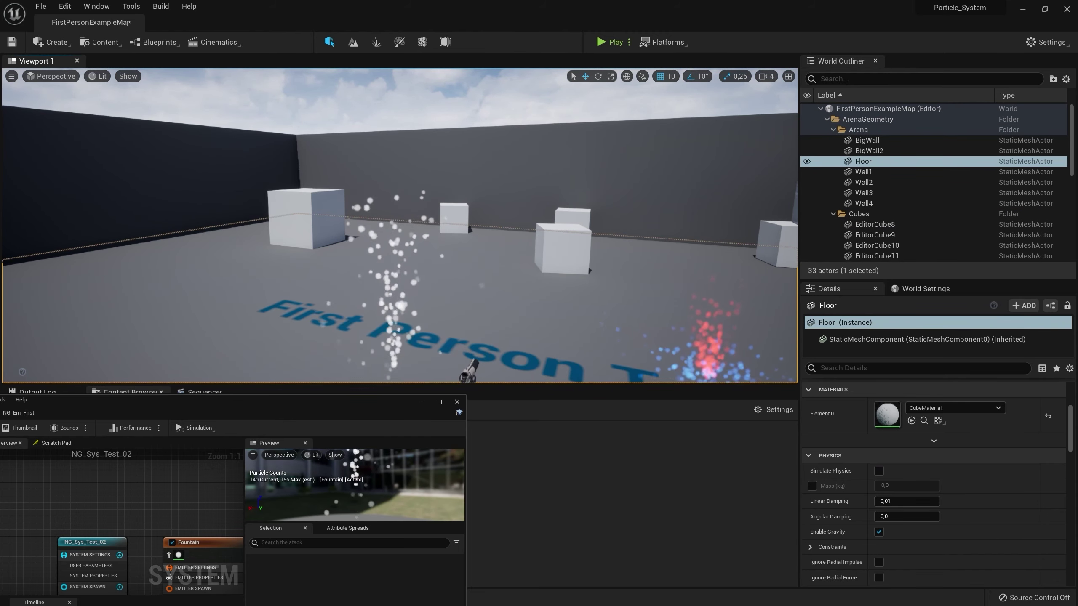
left_click(424, 245)
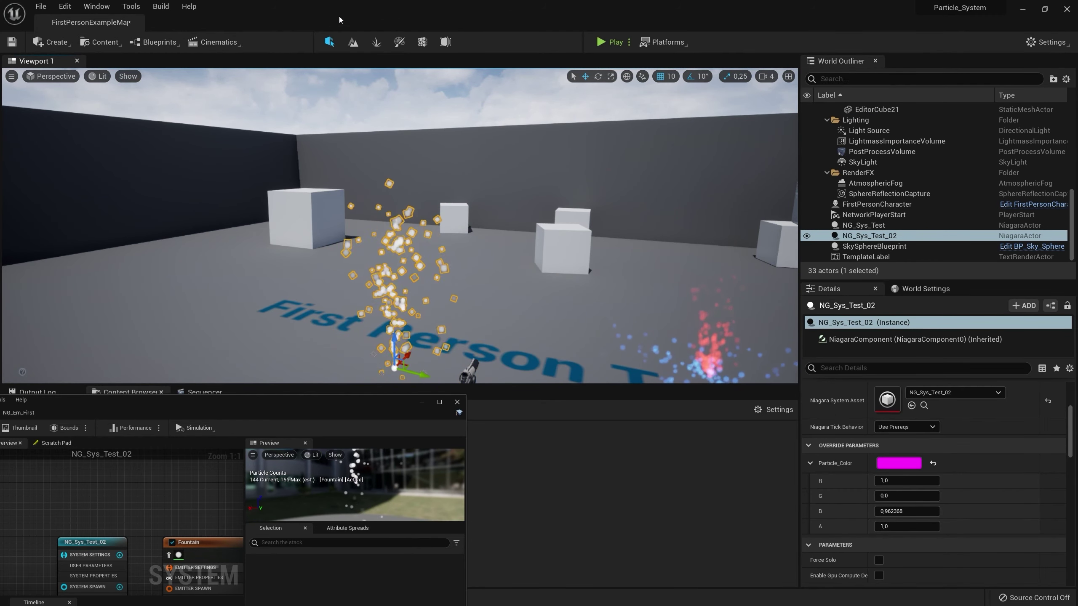
left_click_drag(323, 403, 581, 84)
double_click(581, 84)
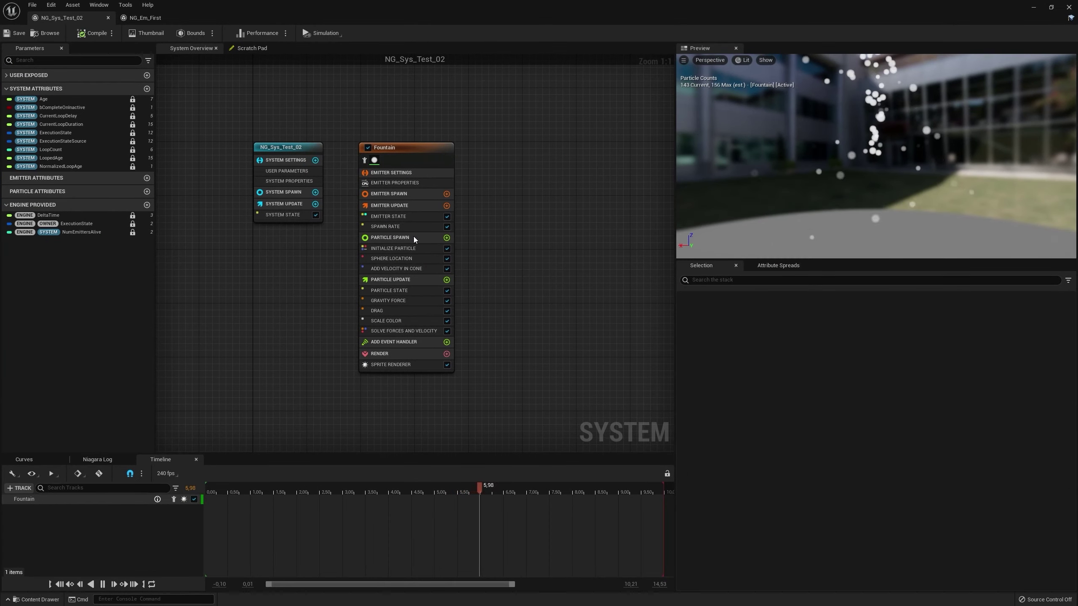
- Add the 'Set new or existing parameter directly' module to Fountain's Particle Spawn via a 'set ne' search
left_click(287, 171)
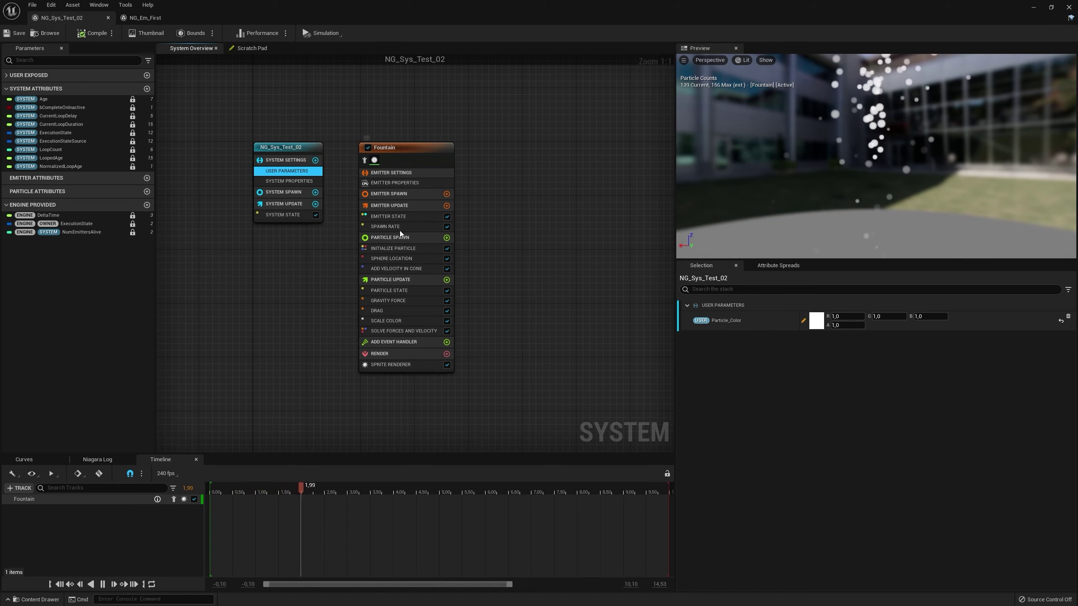
left_click(427, 248)
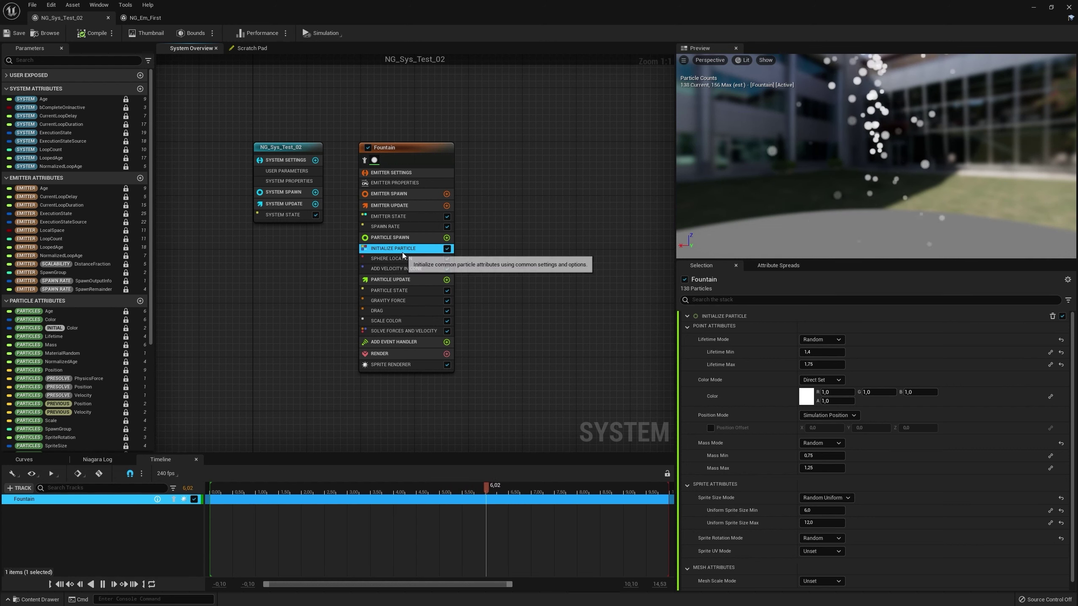
left_click(447, 238)
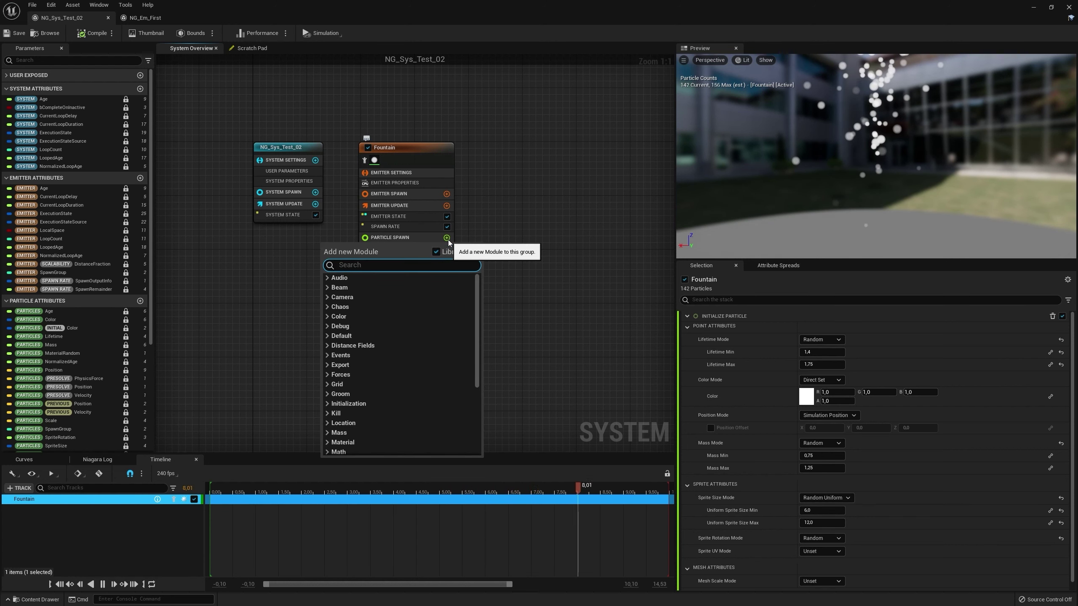
type("set colo")
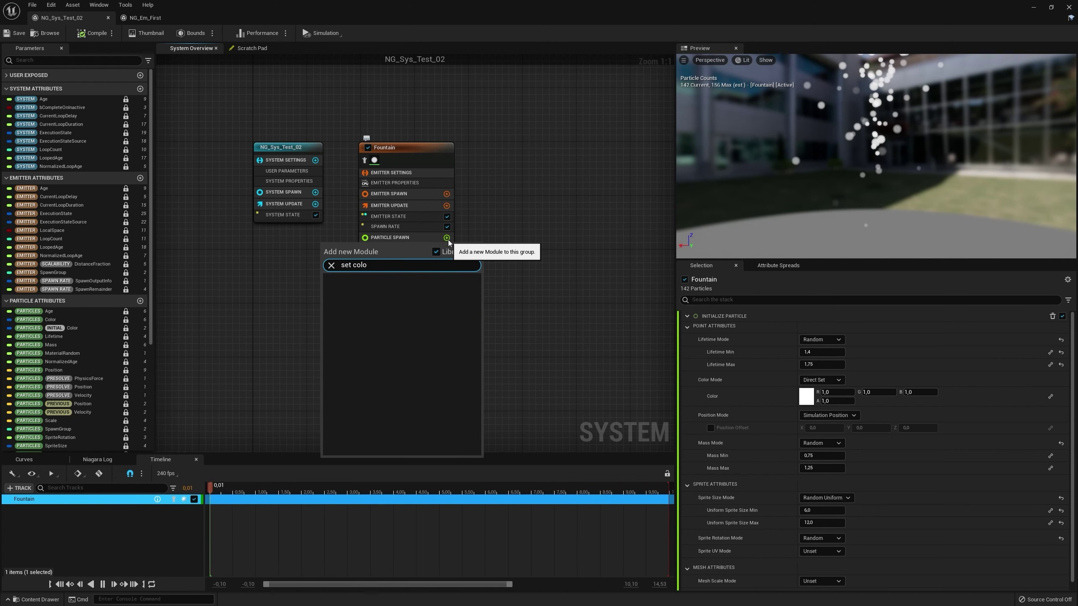
key("BackSpace")
key("BackSpace")
key("BackSpace")
key("BackSpace")
type("n")
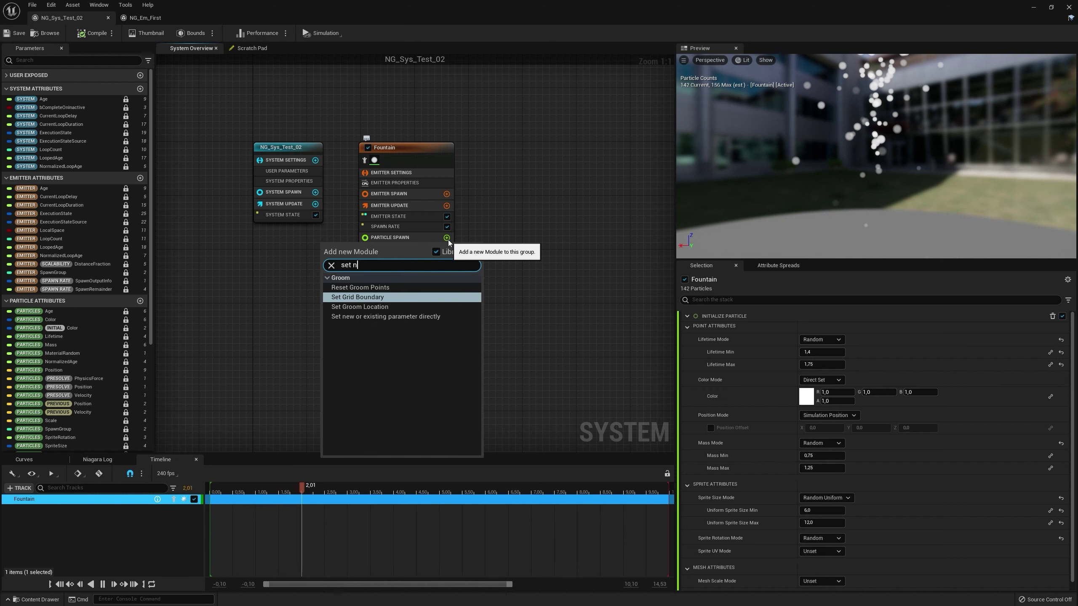
type("ew")
key("Return")
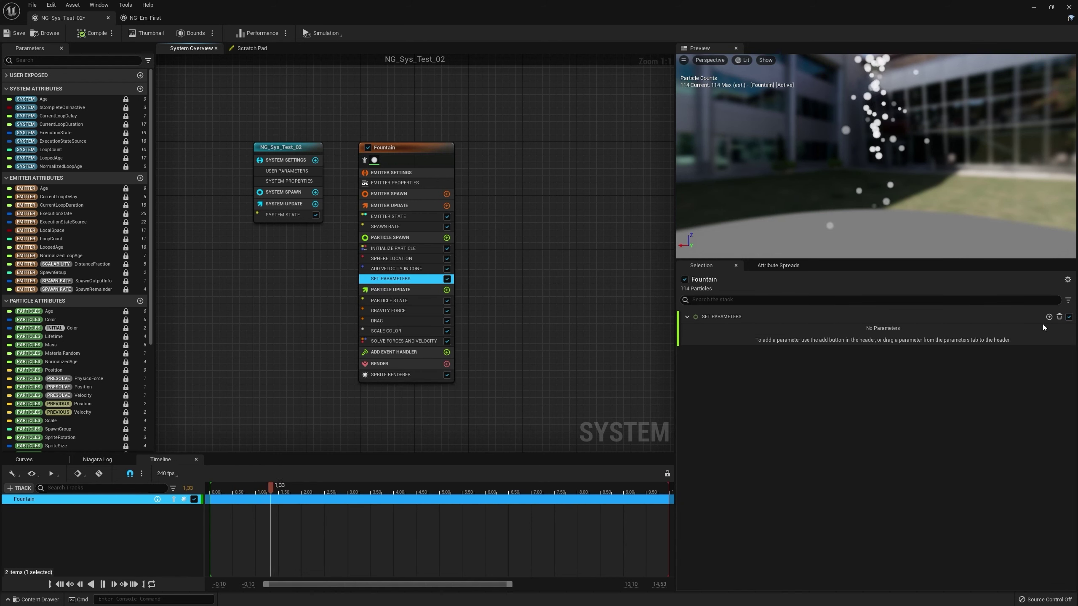
left_click(1046, 315)
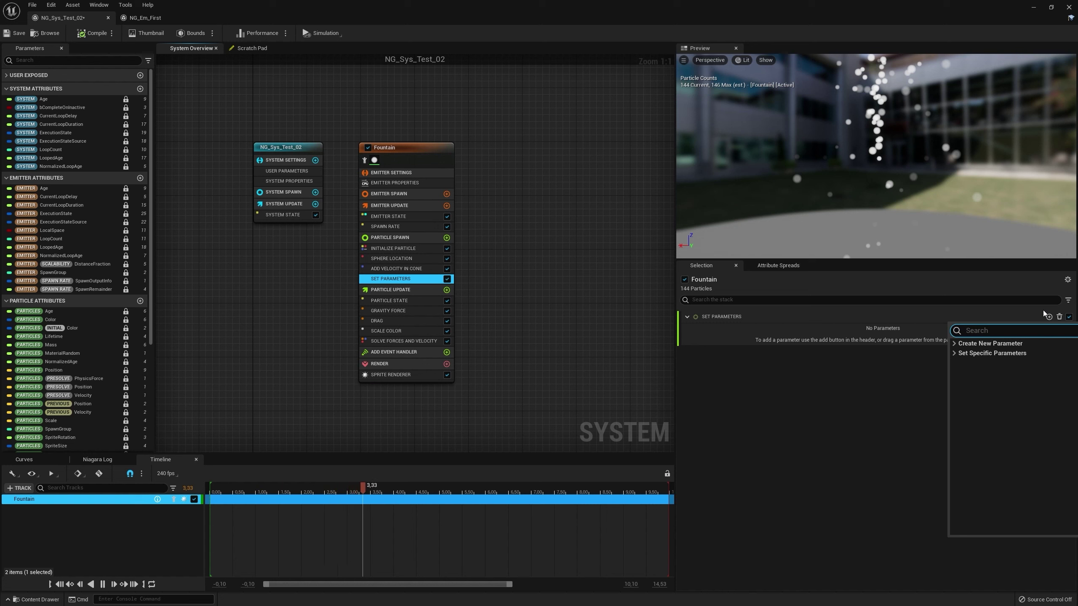
type("color")
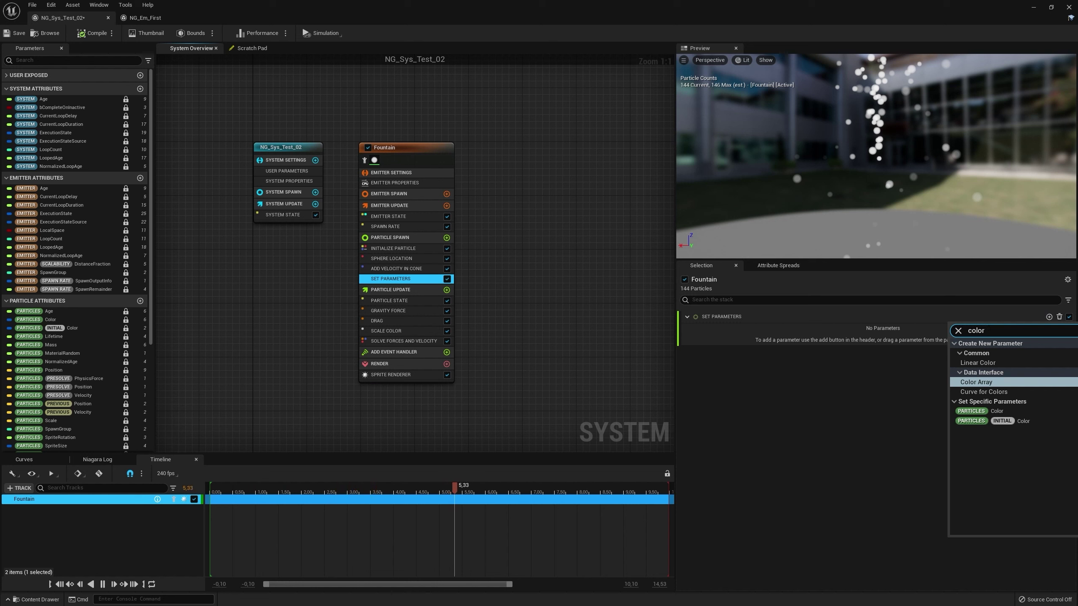
key("Escape")
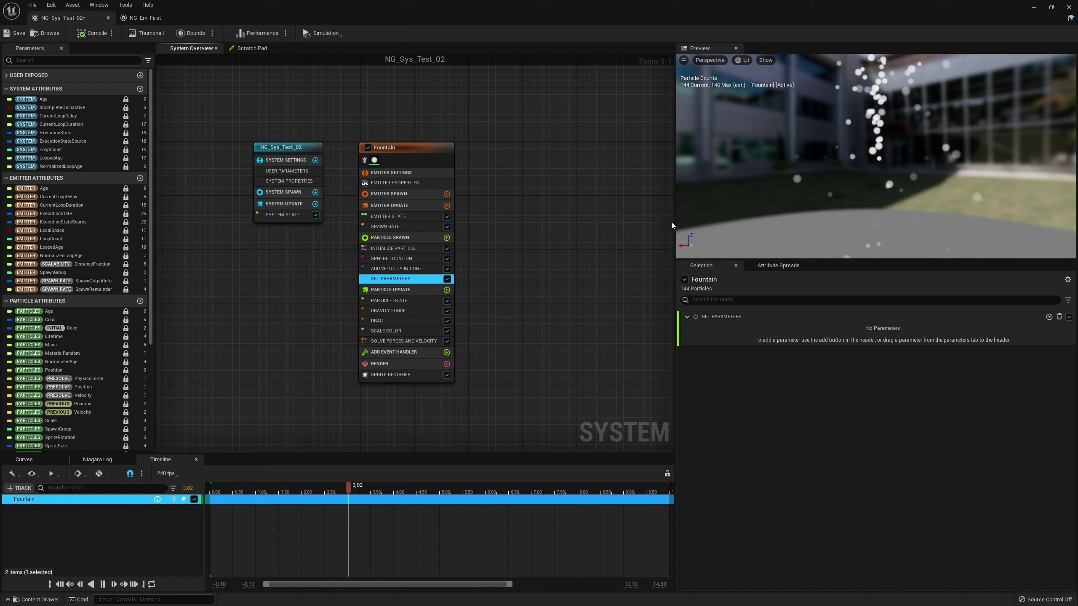
left_click_drag(678, 220, 614, 209)
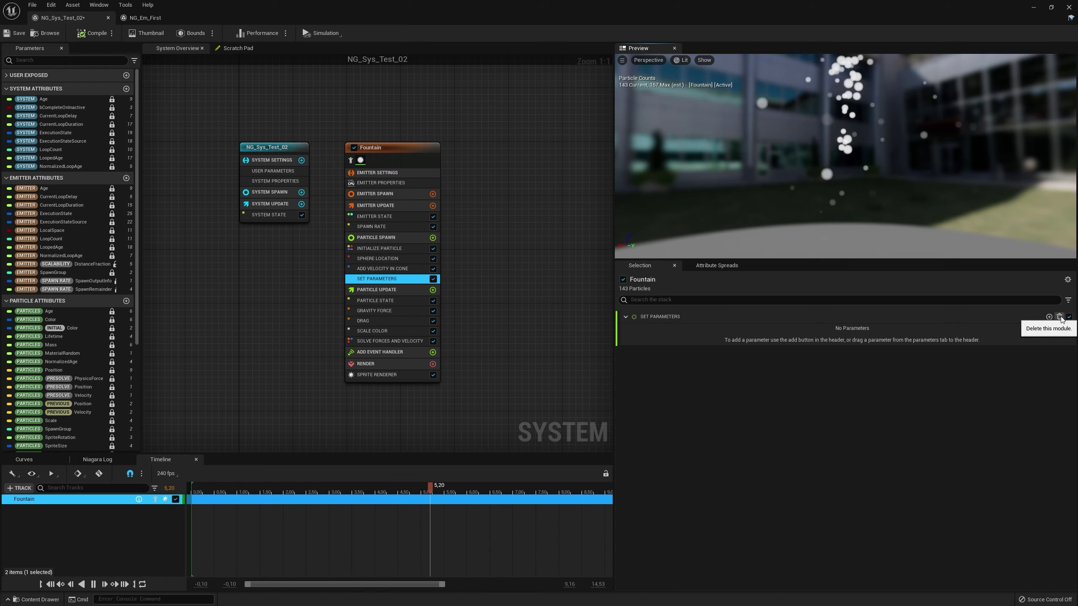
- Add a Linear Color parameter to Set Parameters, rename it MyColor, and start picking magenta
left_click(1048, 317)
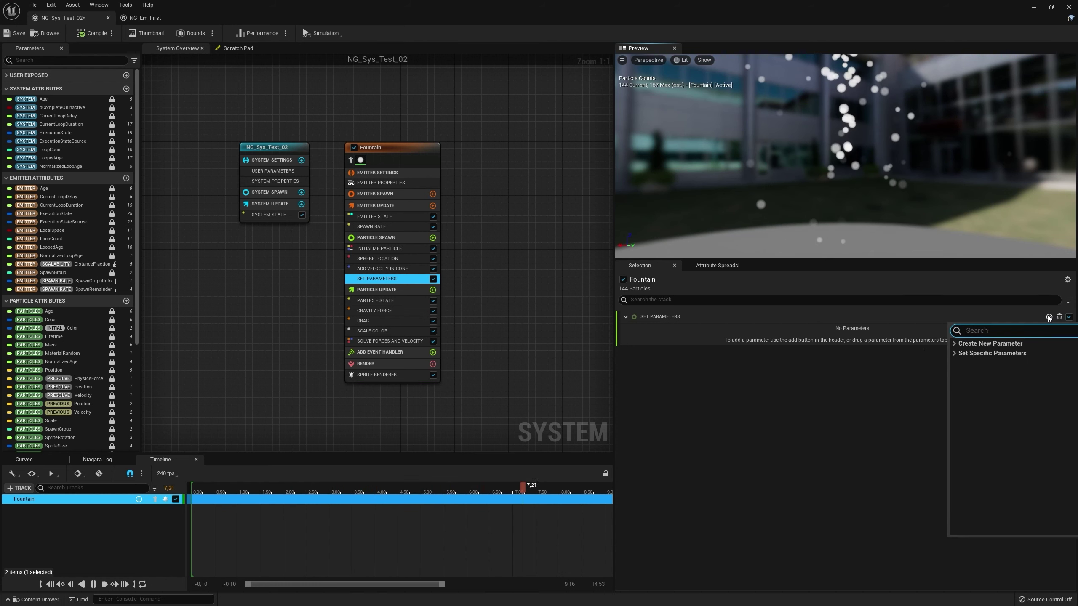
type("color")
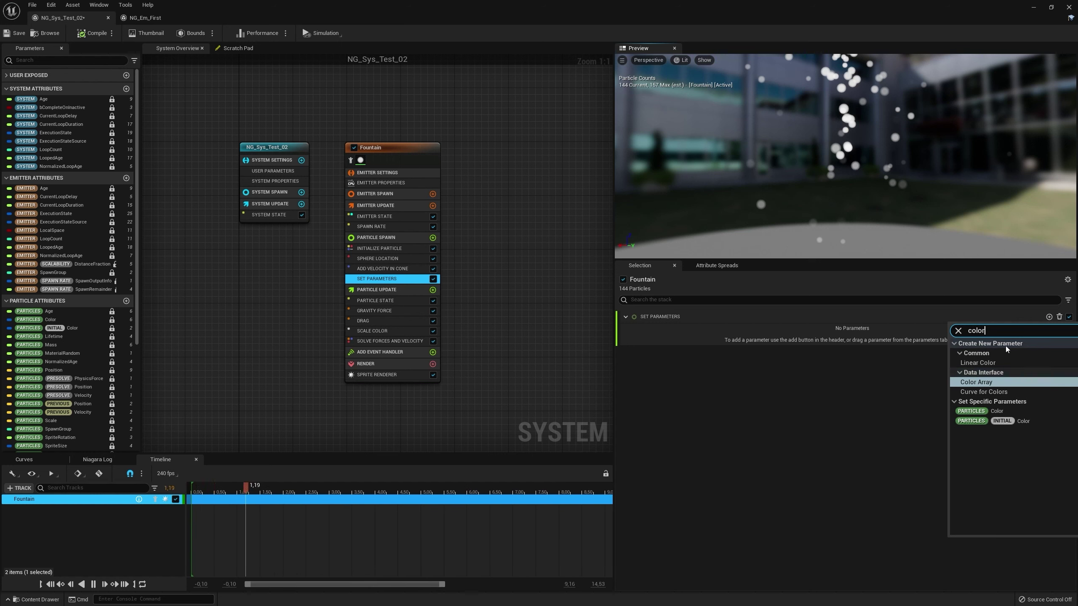
left_click(984, 364)
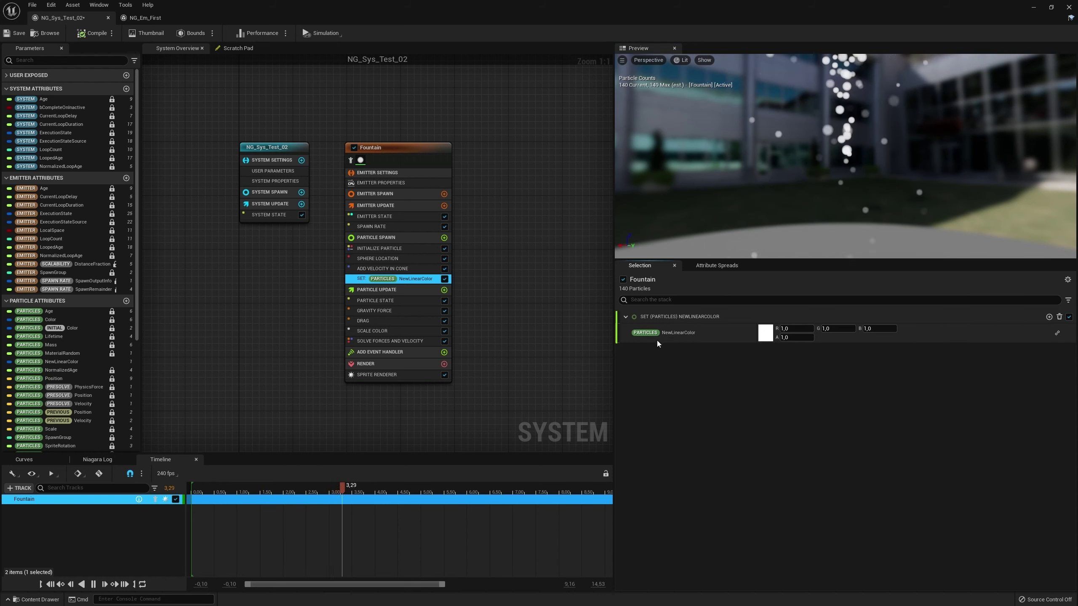
right_click(687, 336)
left_click(706, 402)
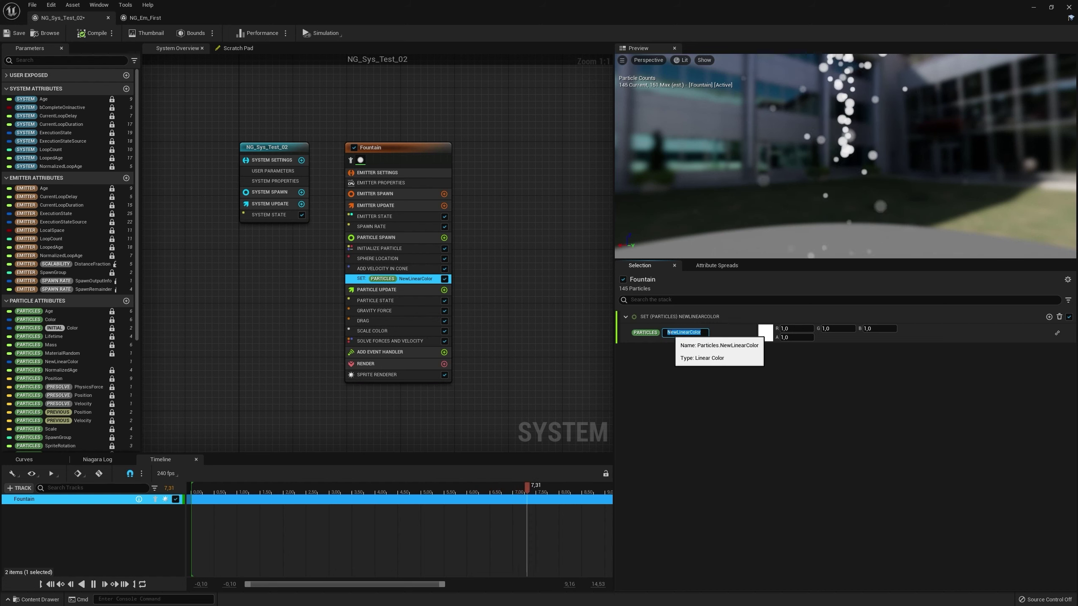
type("MyColor")
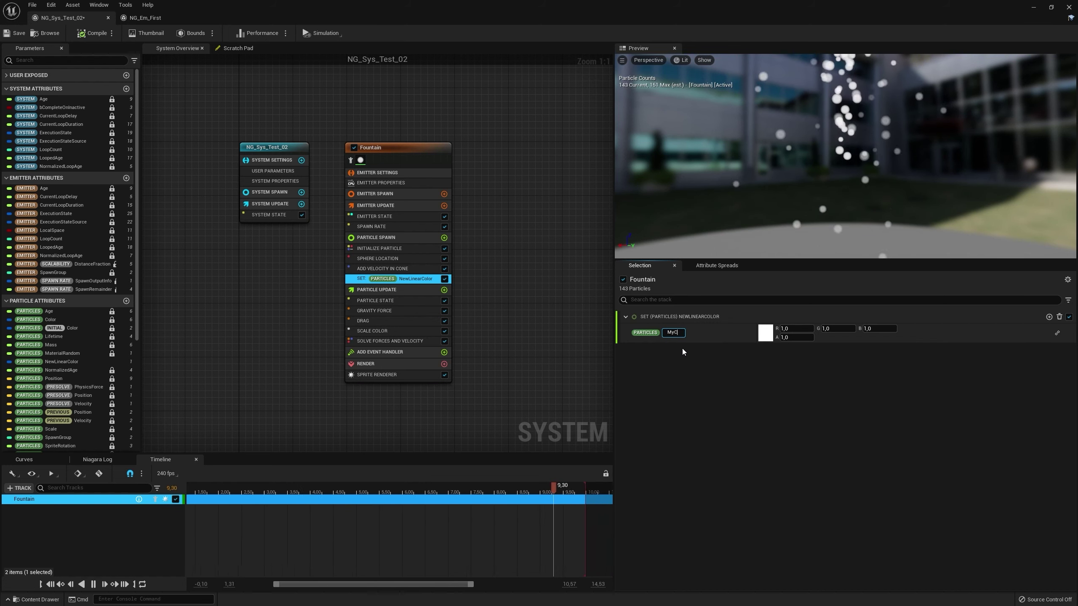
key("Return")
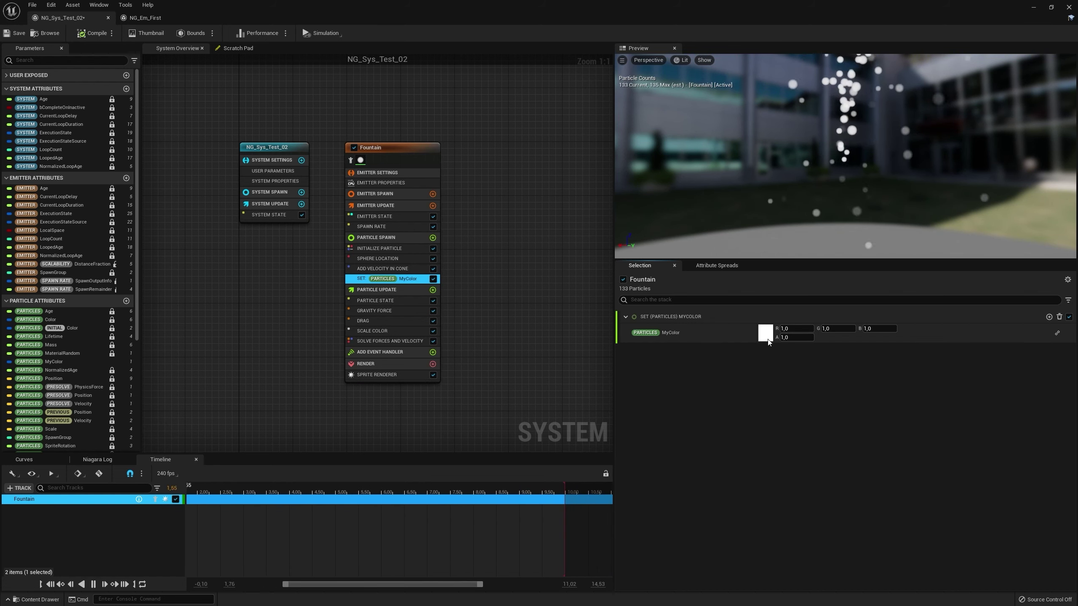
left_click(768, 342)
left_click_drag(844, 395, 855, 376)
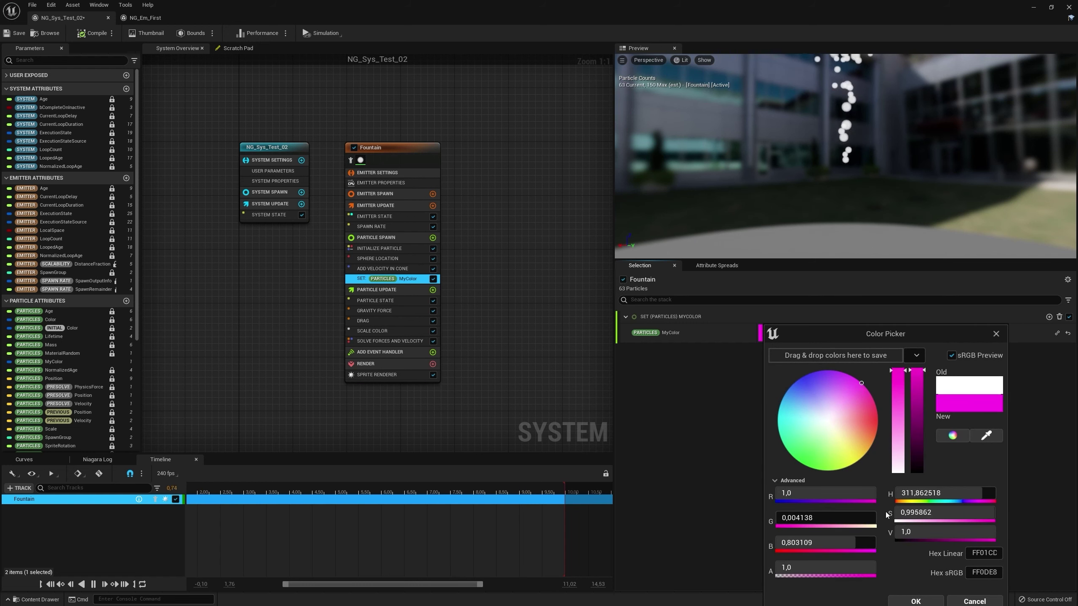
- Confirm MyColor as magenta (R 1.0, G 0.004138, B 0.803109)
left_click(928, 602)
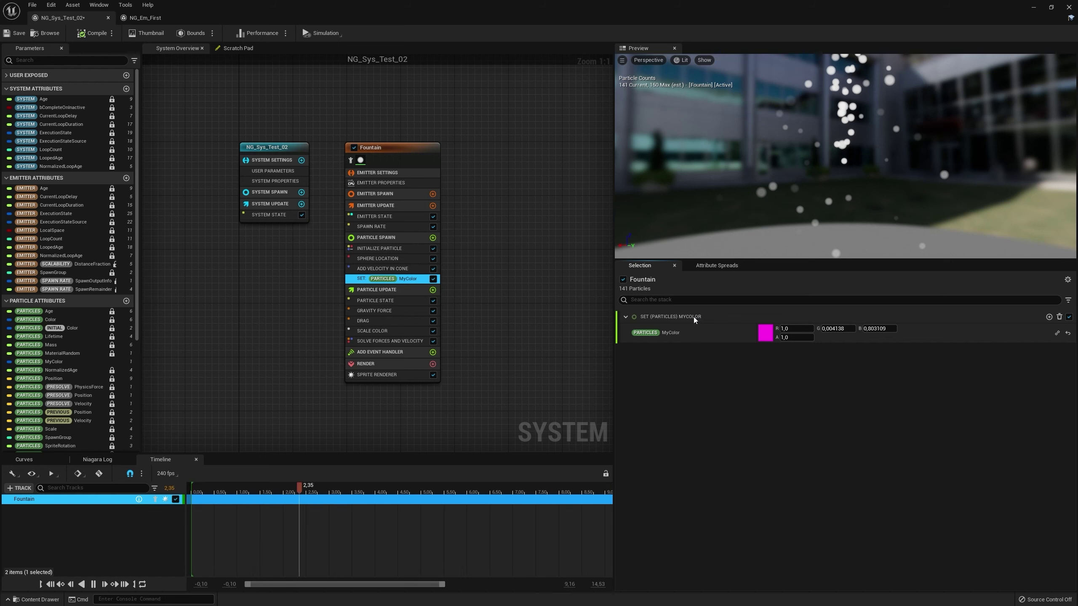
- Inspect the MyColor parameter's context menu and Namespace options
right_click(644, 334)
left_click(629, 421)
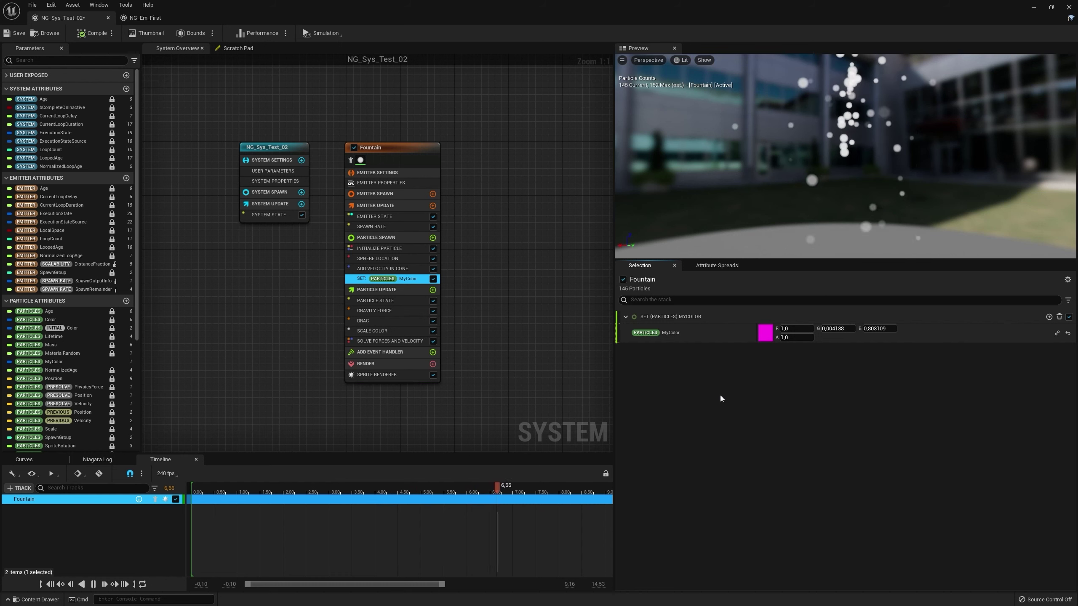
right_click(643, 335)
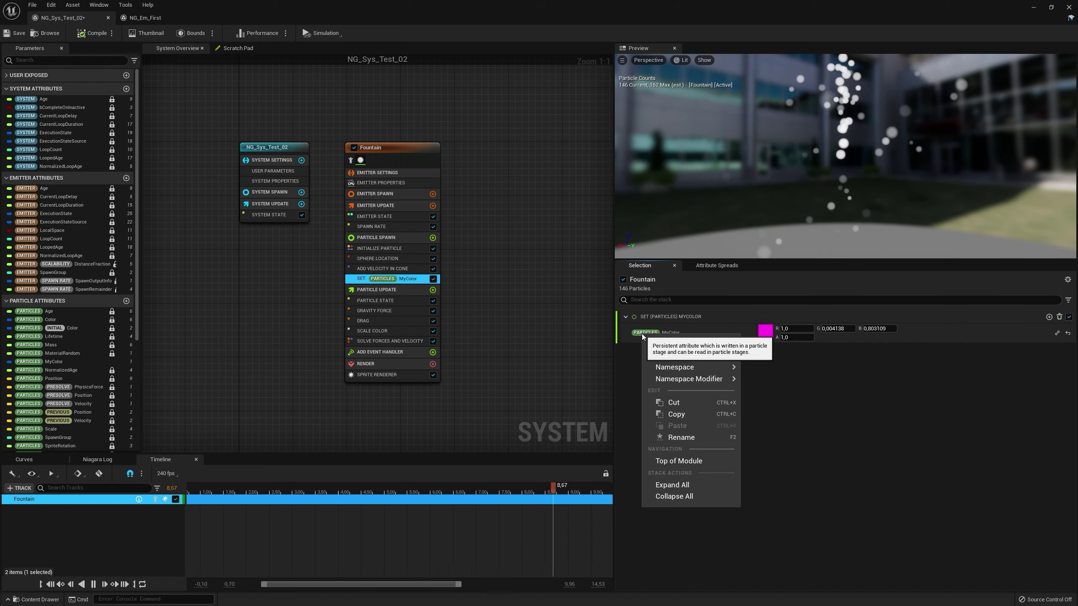
mouse_move(649, 367)
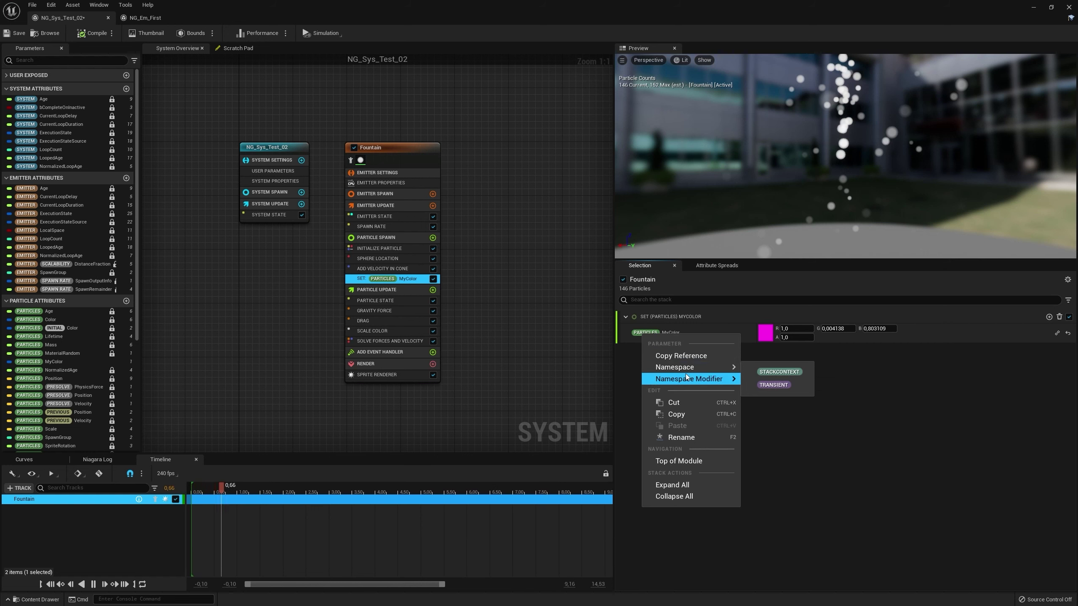
mouse_move(686, 376)
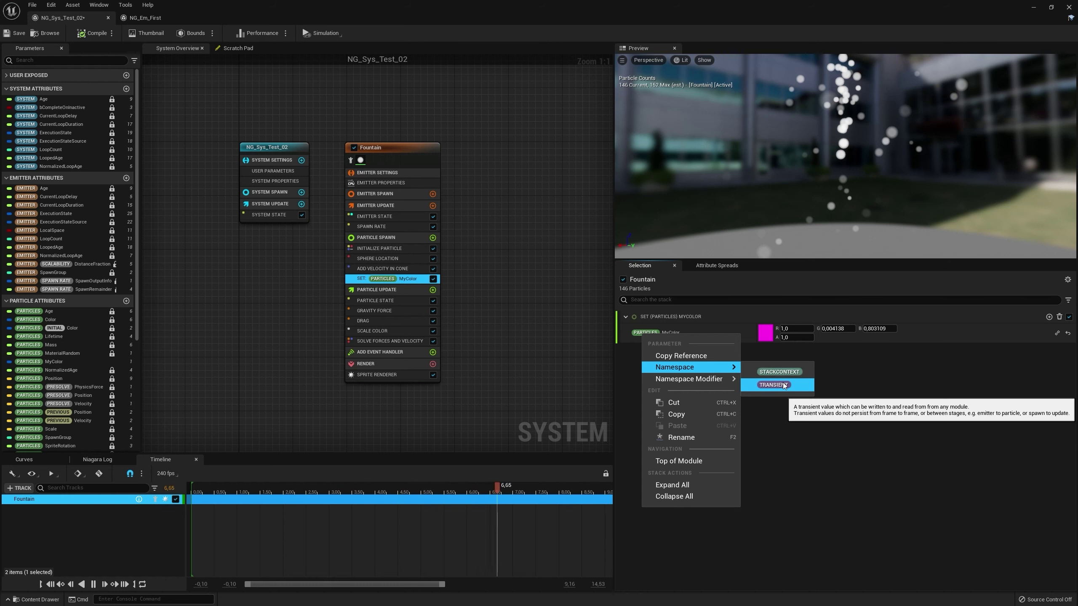
left_click(577, 333)
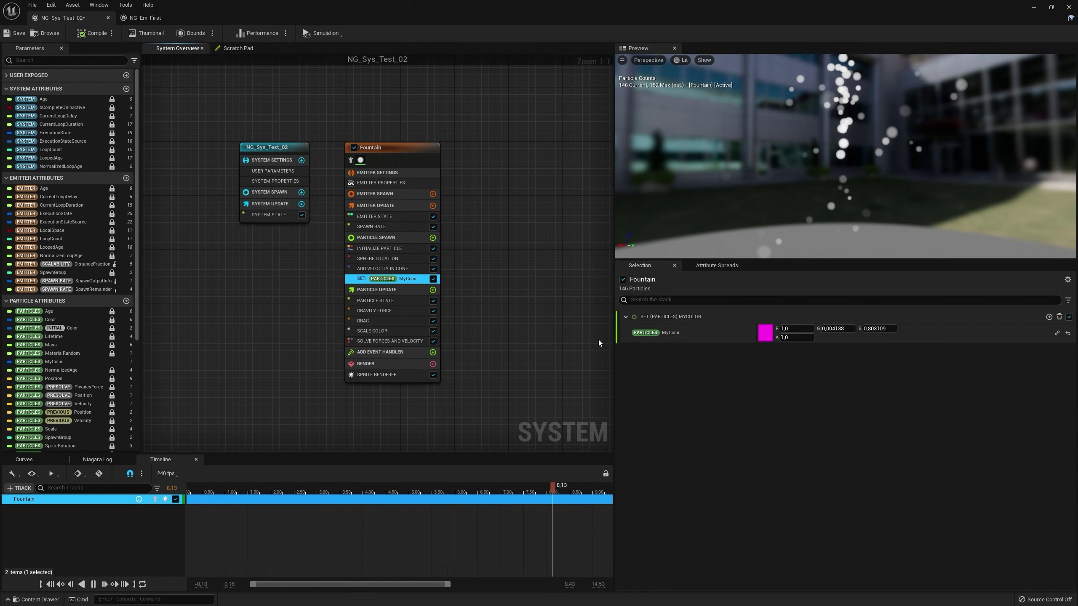
- Reset MyColor to default white and delete the Set MyColor module
double_click(671, 332)
left_click(1068, 332)
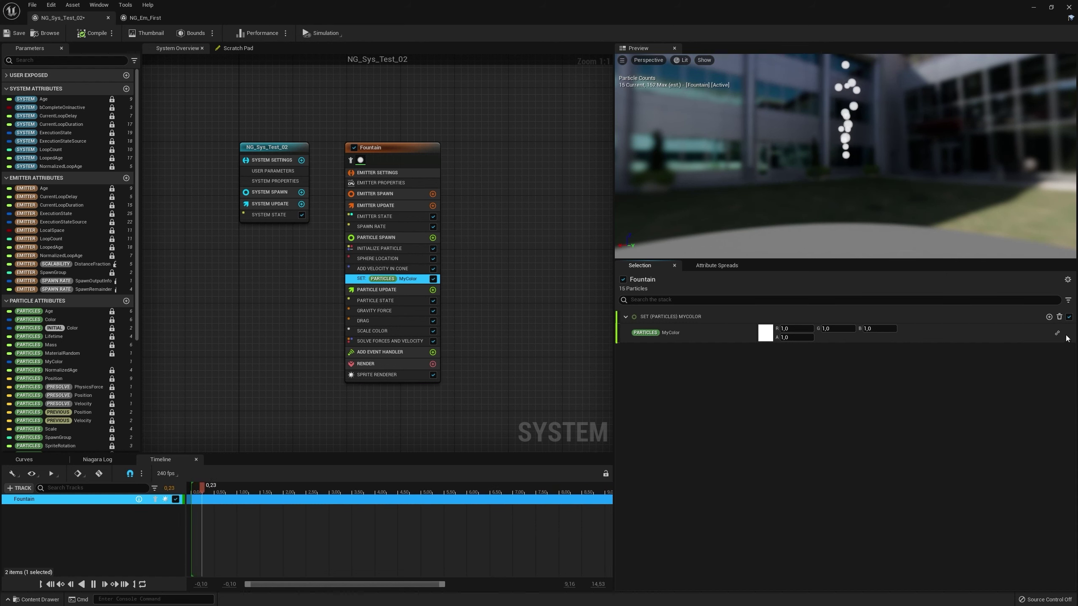
left_click(1063, 334)
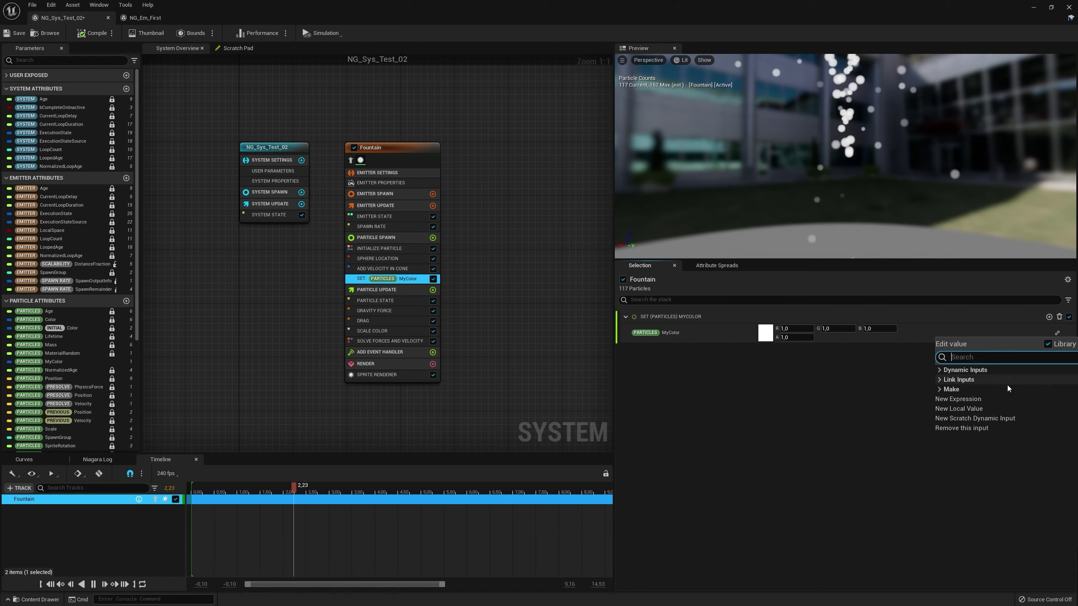
type("color")
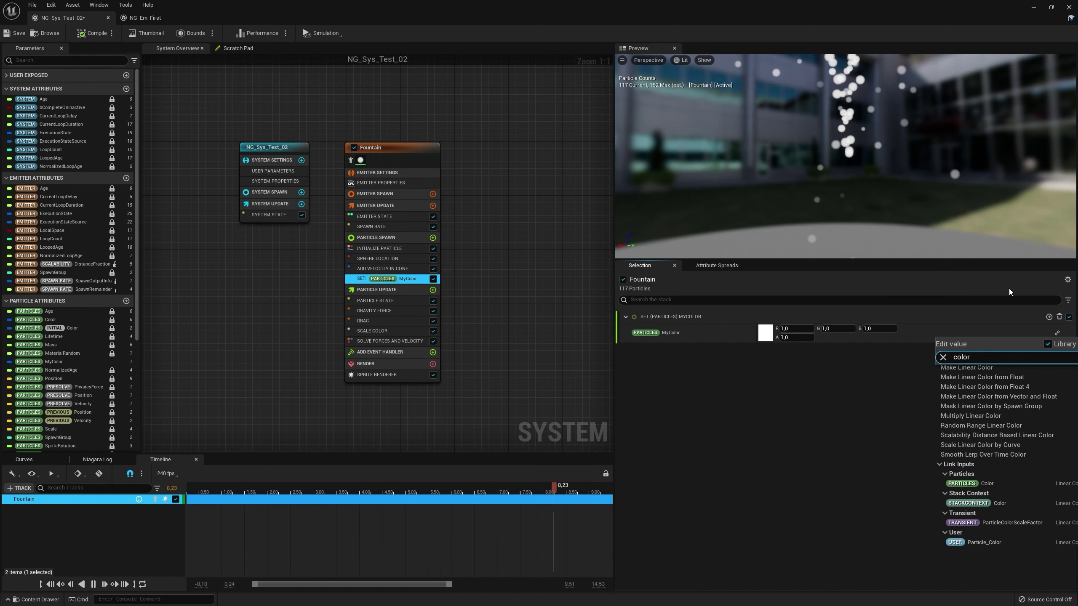
left_click(1059, 316)
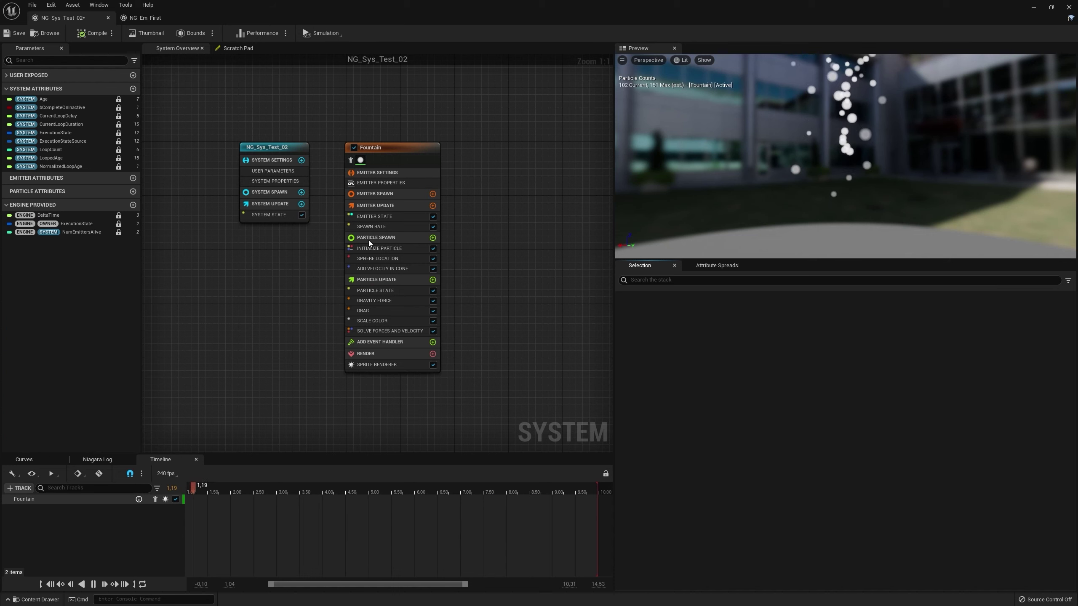
- Add a fresh 'Set new or existing parameter directly' module under Particle Spawn and browse its color parameters
left_click(432, 237)
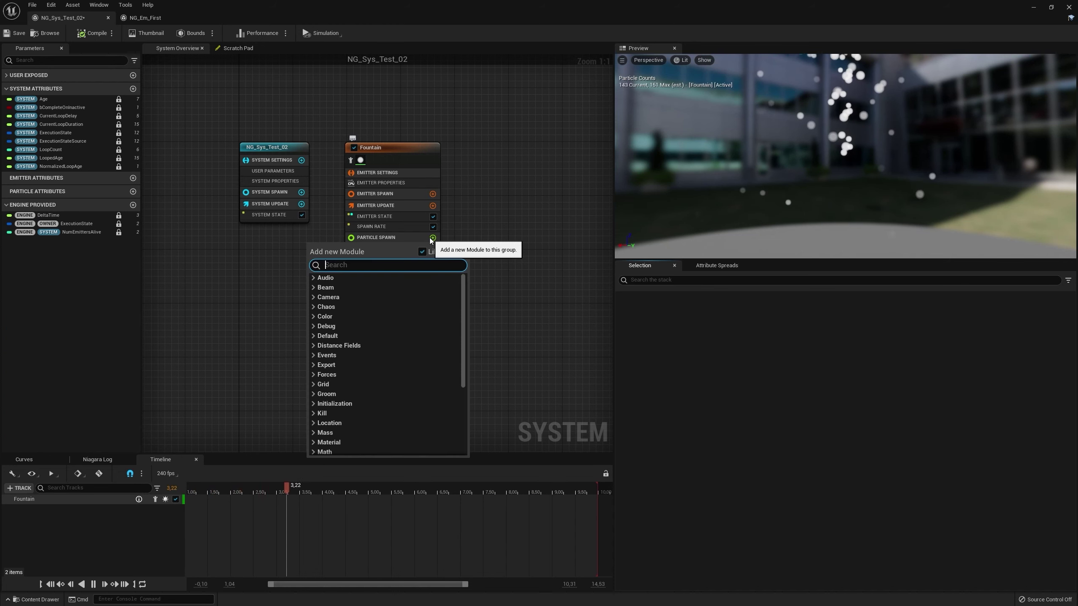
type("set")
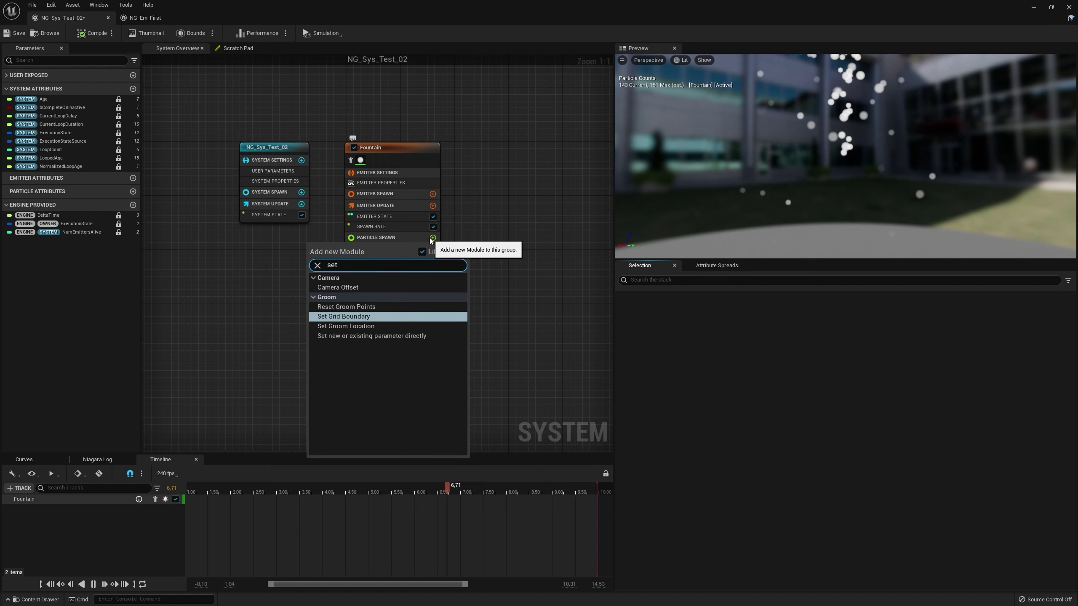
left_click(352, 336)
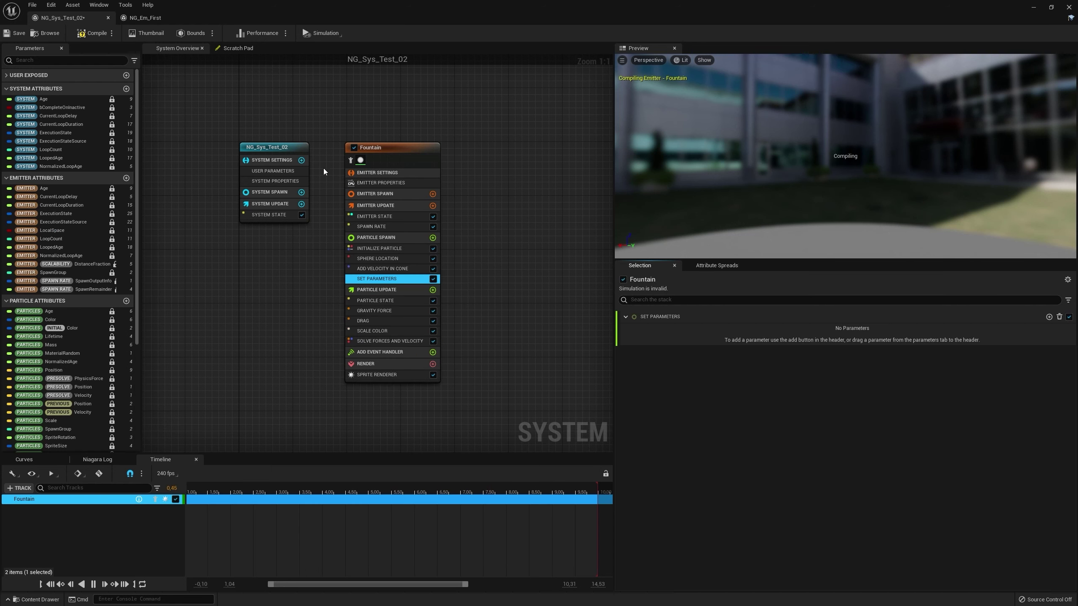
left_click(1049, 317)
type("color")
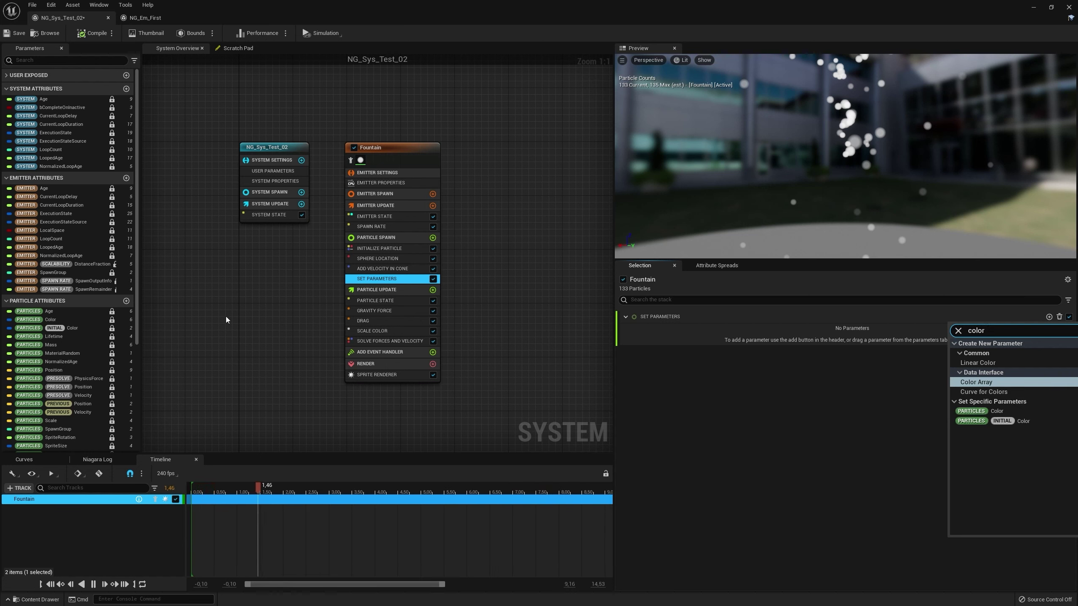
left_click(51, 320)
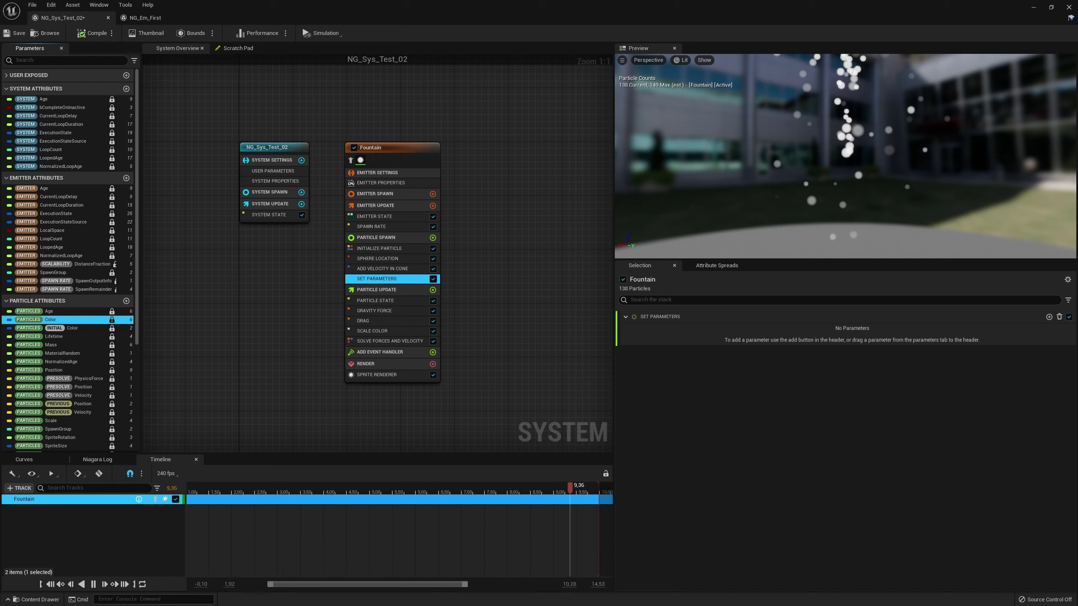
- Make the Set Parameters module set PARTICLES Color and pick a purple colour for it
left_click(1047, 316)
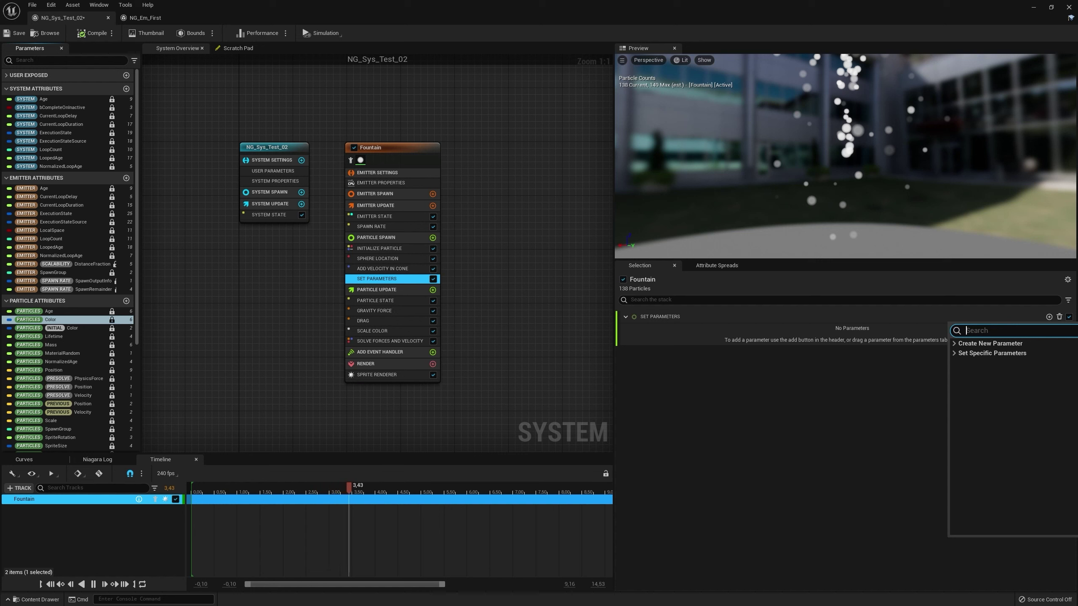
key("Escape")
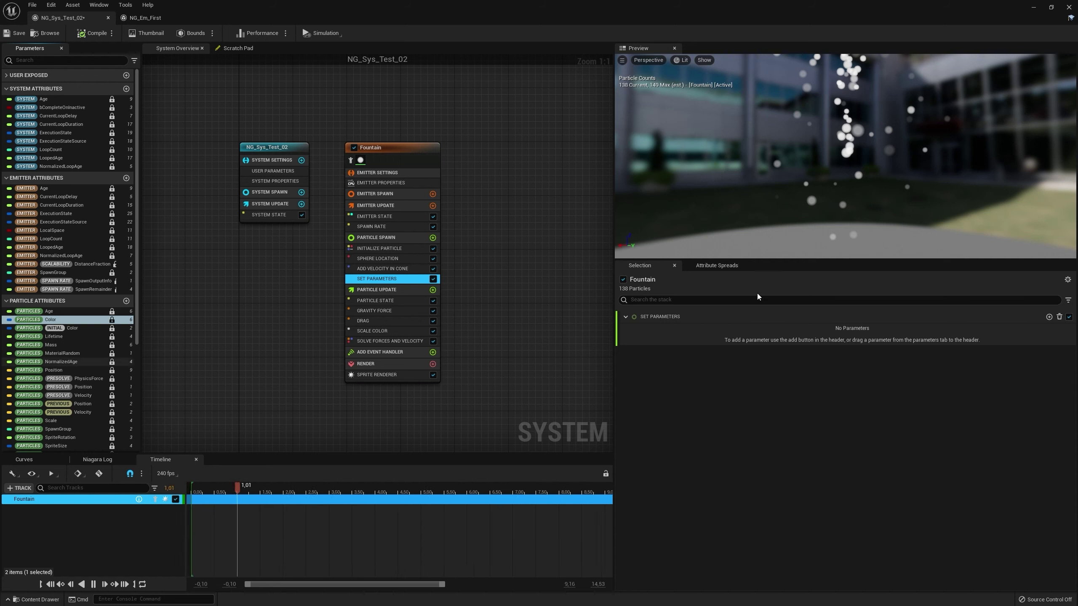
left_click(1048, 317)
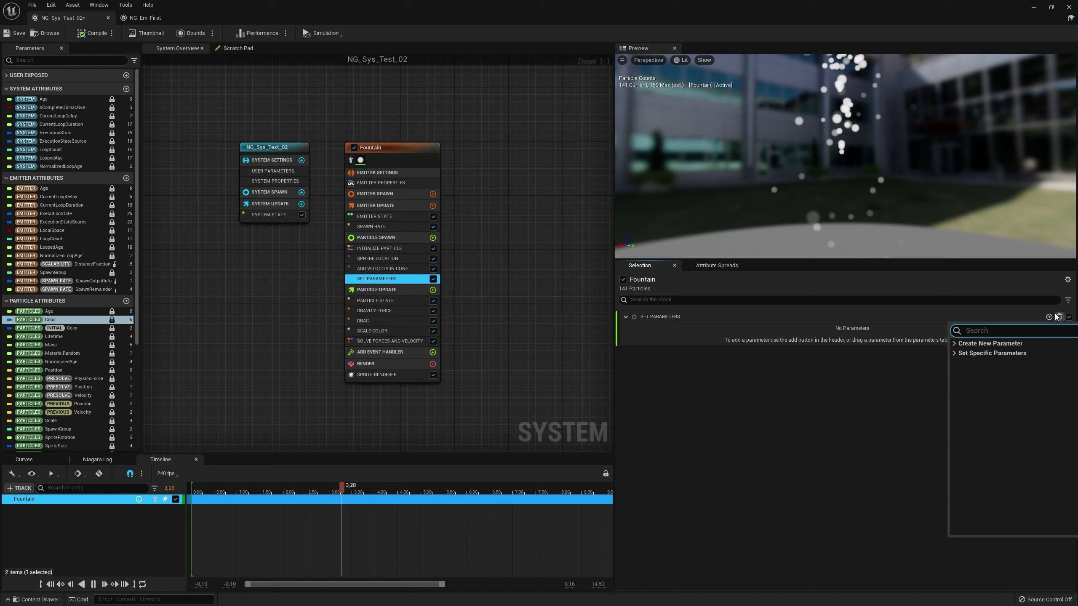
type("color")
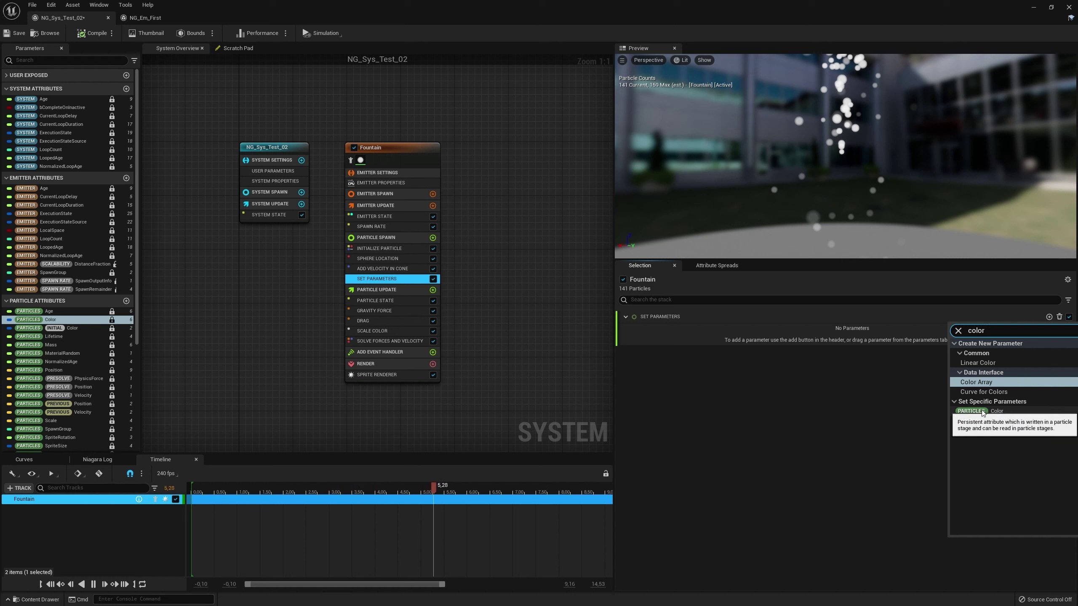
left_click(995, 411)
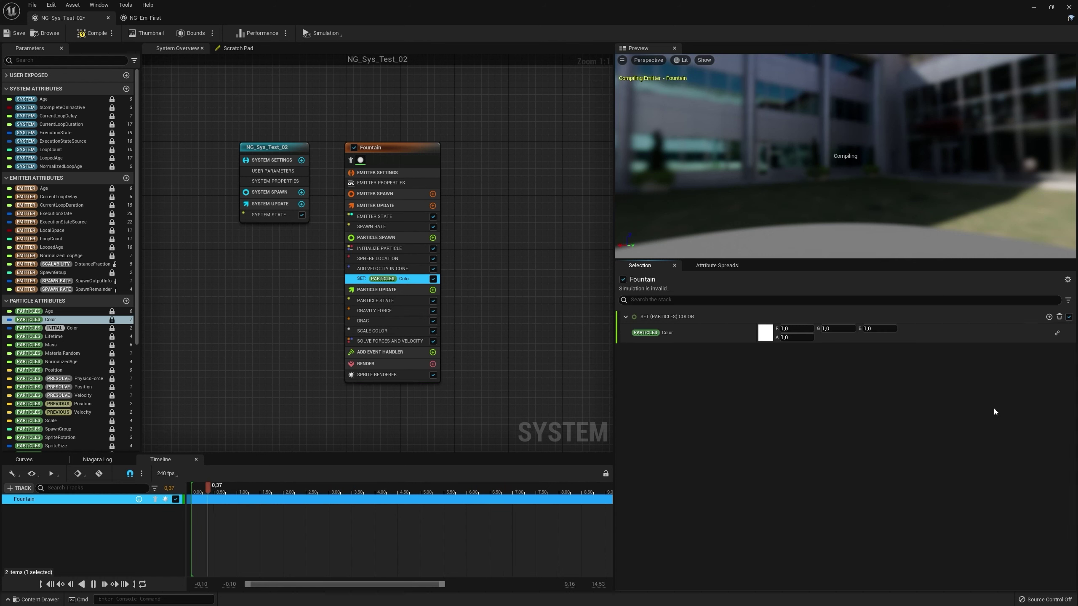
left_click(765, 333)
left_click(818, 378)
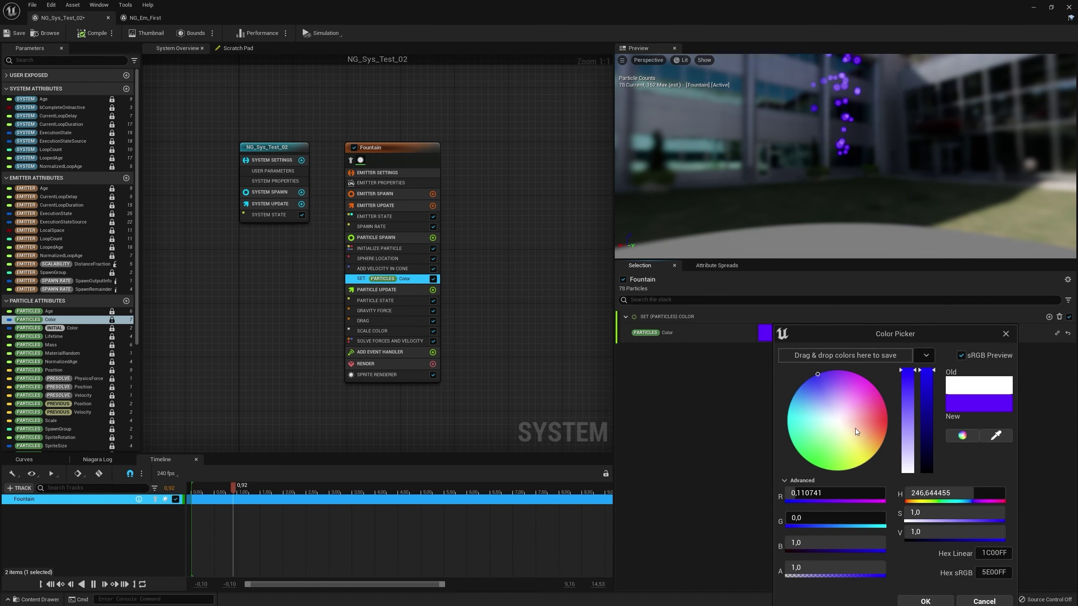
- Change the particles' Color to magenta (R 1.0, G 0.0, B 0.974543) and confirm it
left_click(864, 377)
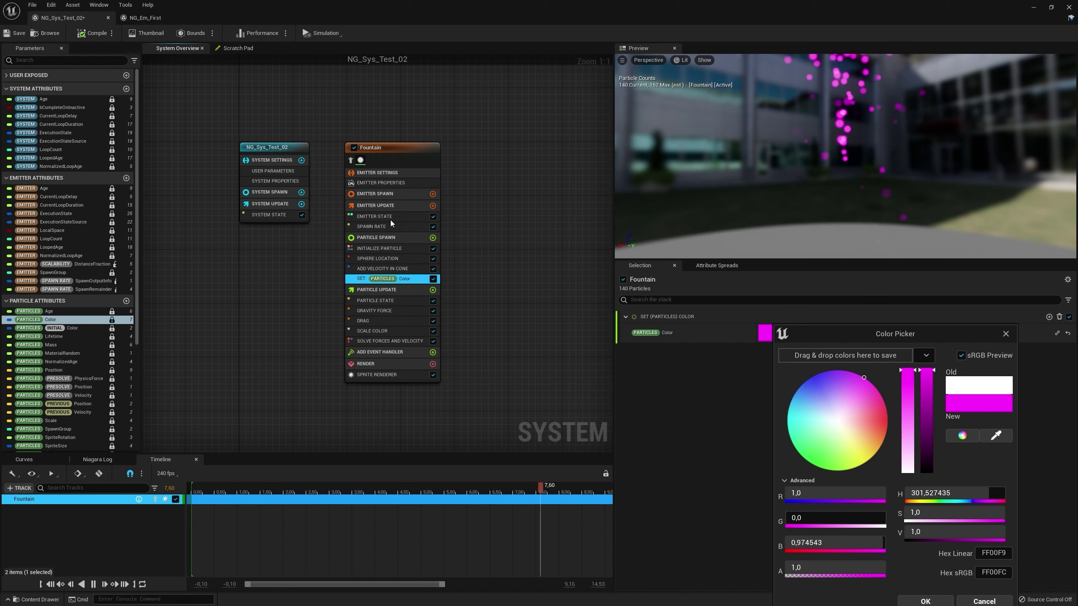
left_click(1006, 334)
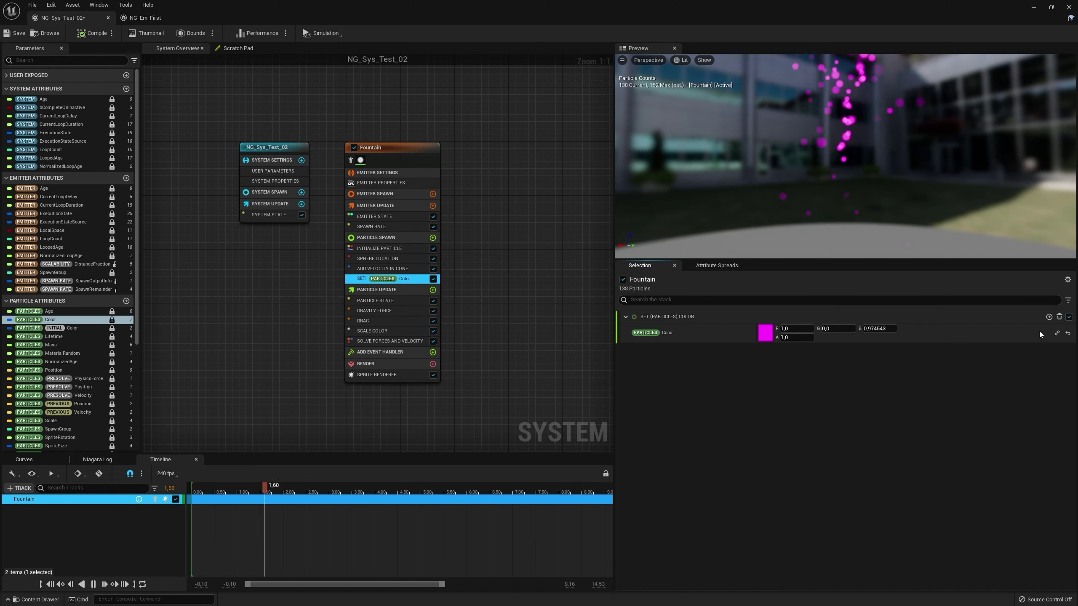
- Drive the particles' Color input with a Make Linear Color node
left_click(1057, 334)
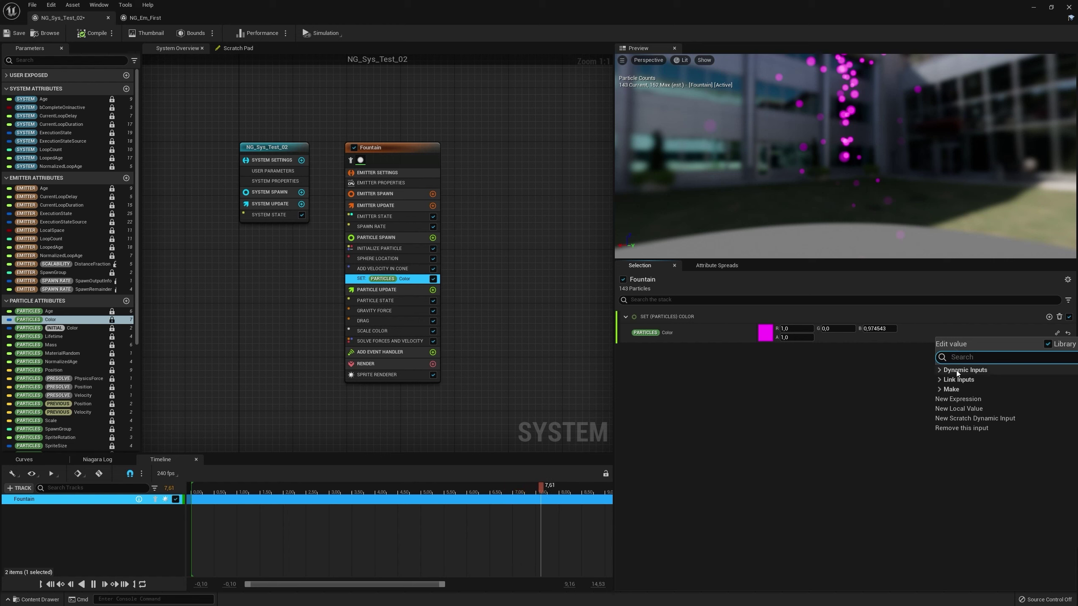
key("Escape")
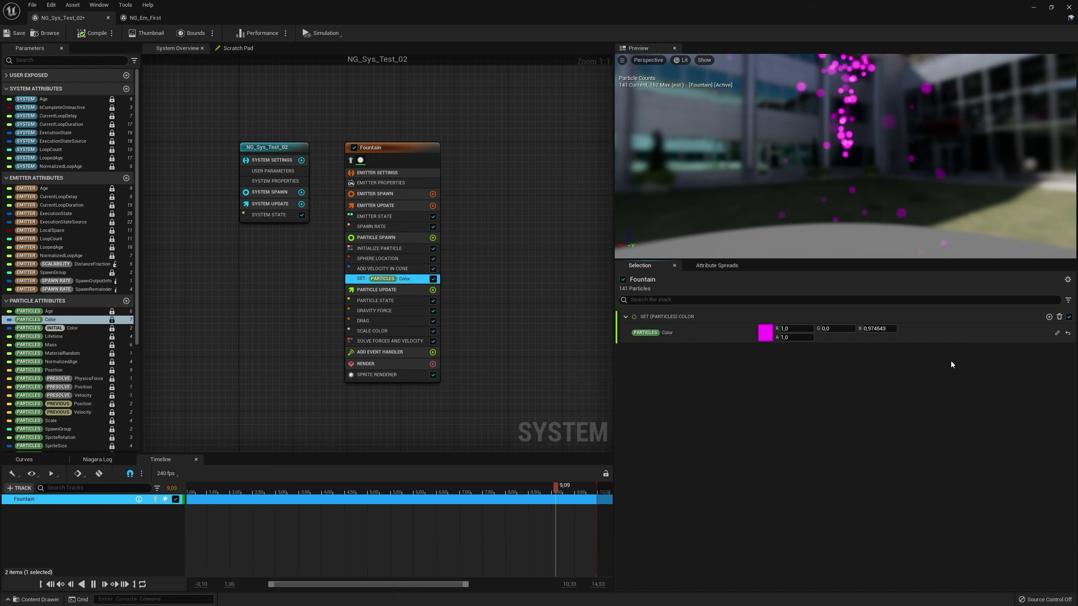
left_click(1056, 334)
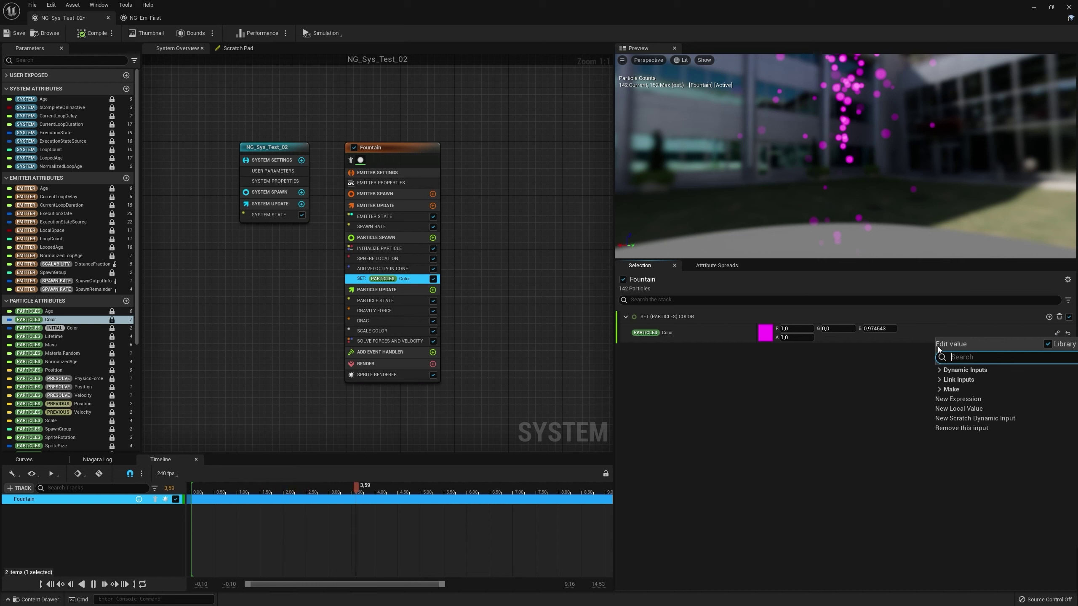
type("make")
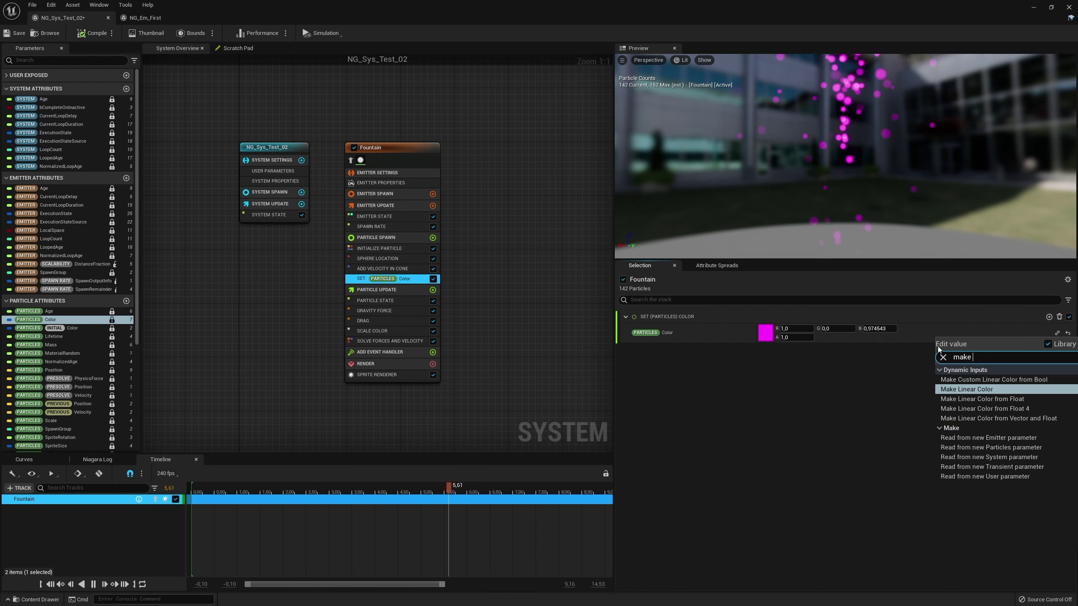
type(" ve")
key("Return")
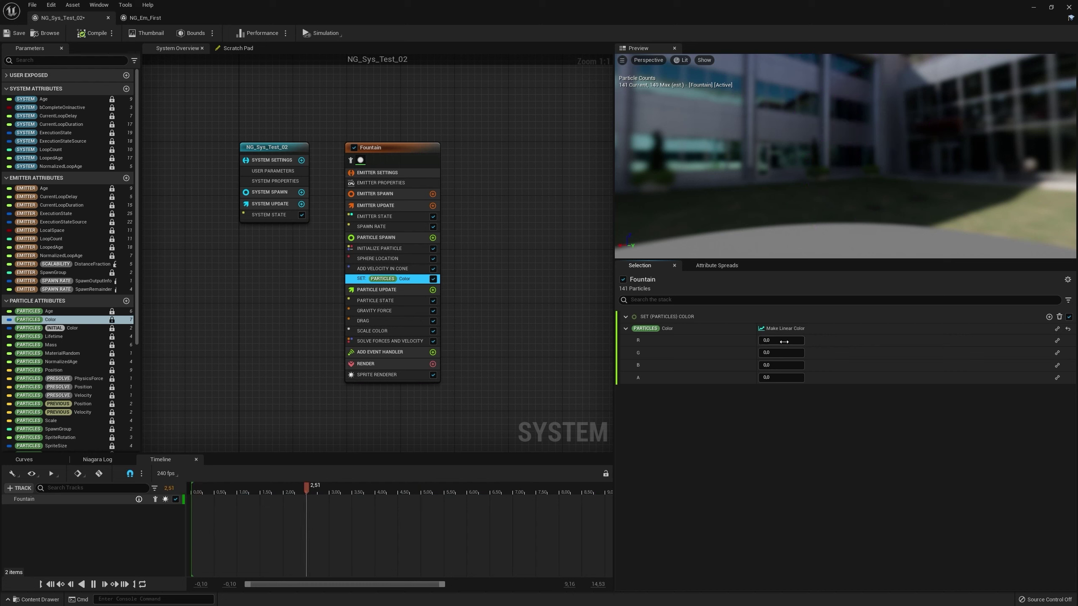
- Set the Make Linear Color red channel to 1 and alpha to 0.1
left_click(807, 436)
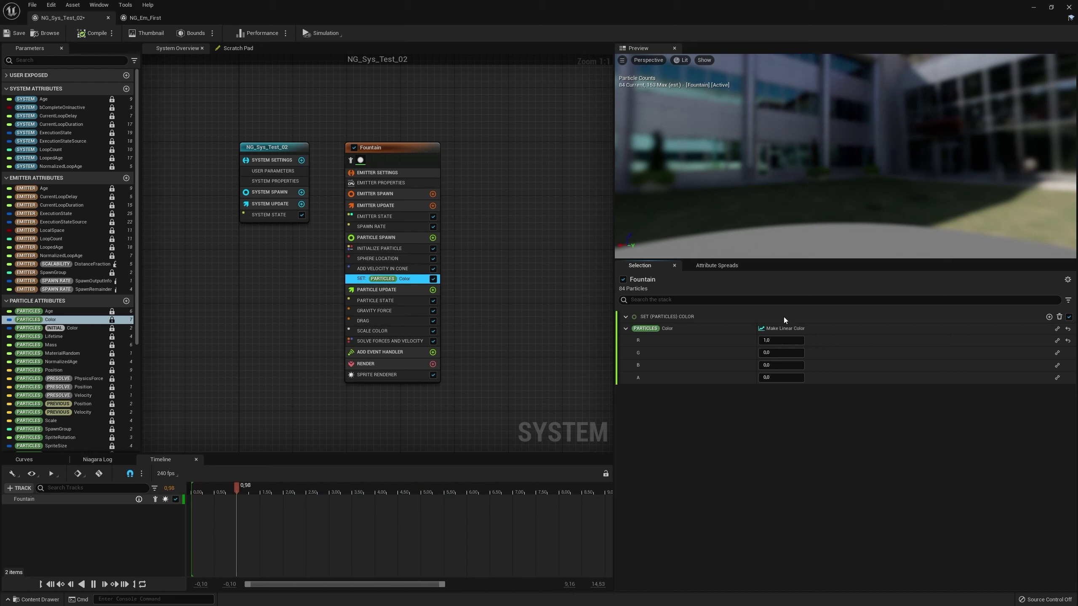
left_click_drag(783, 378, 789, 428)
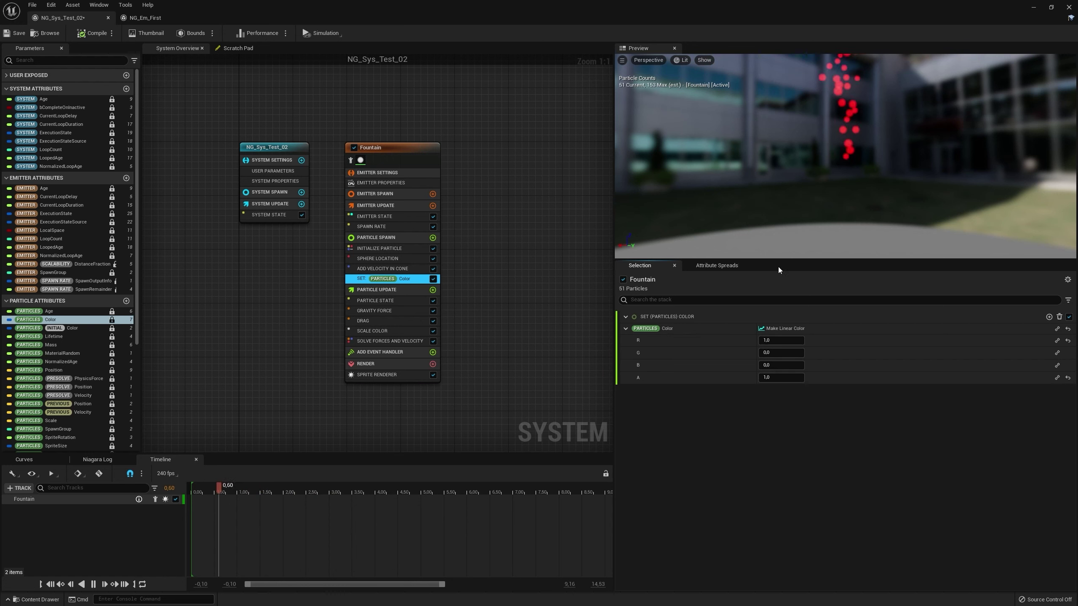
left_click(783, 377)
type(".1")
key("Return")
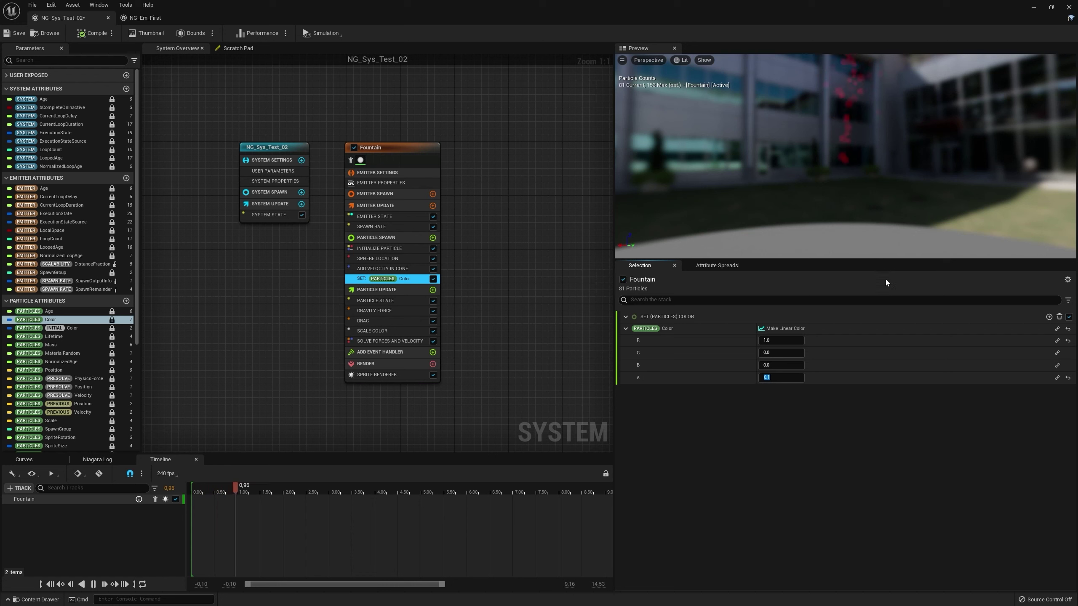
- Reset Color to white, try Make Linear Color from Vector and Float, then reset again
left_click(1066, 329)
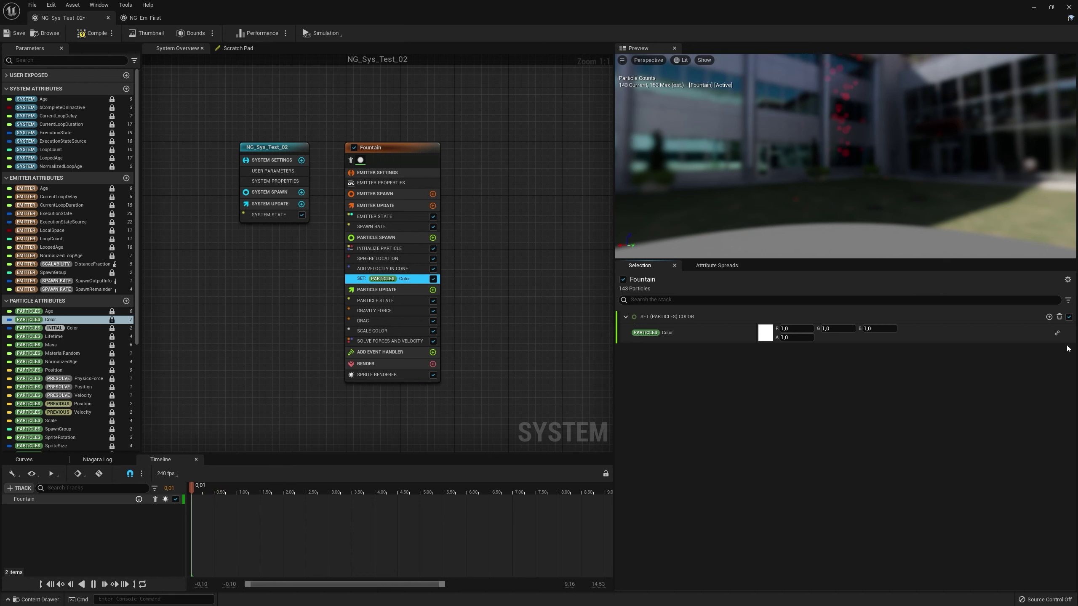
left_click(1063, 336)
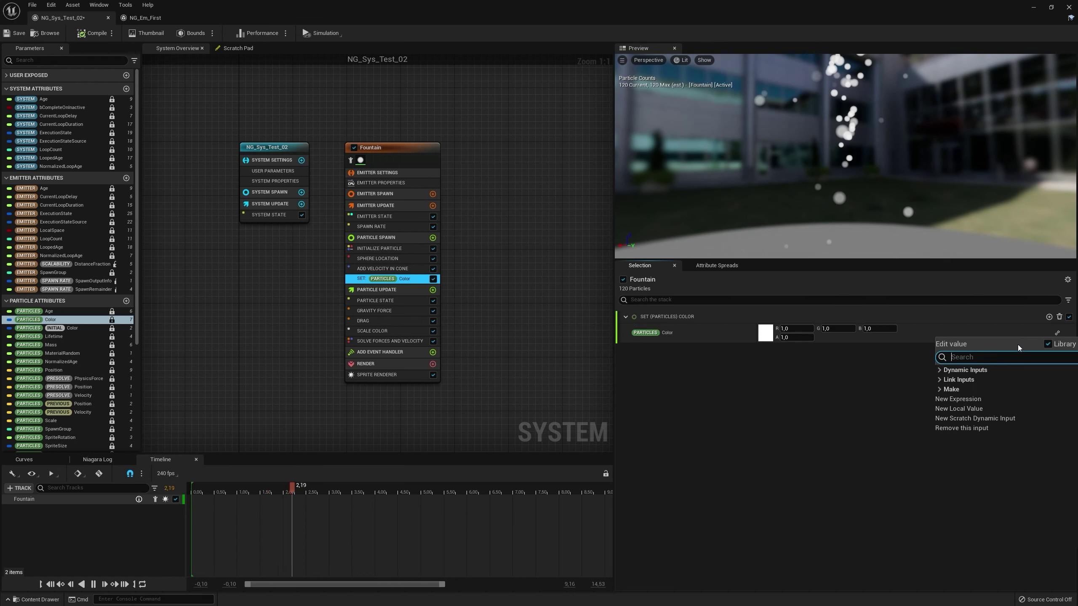
type("color")
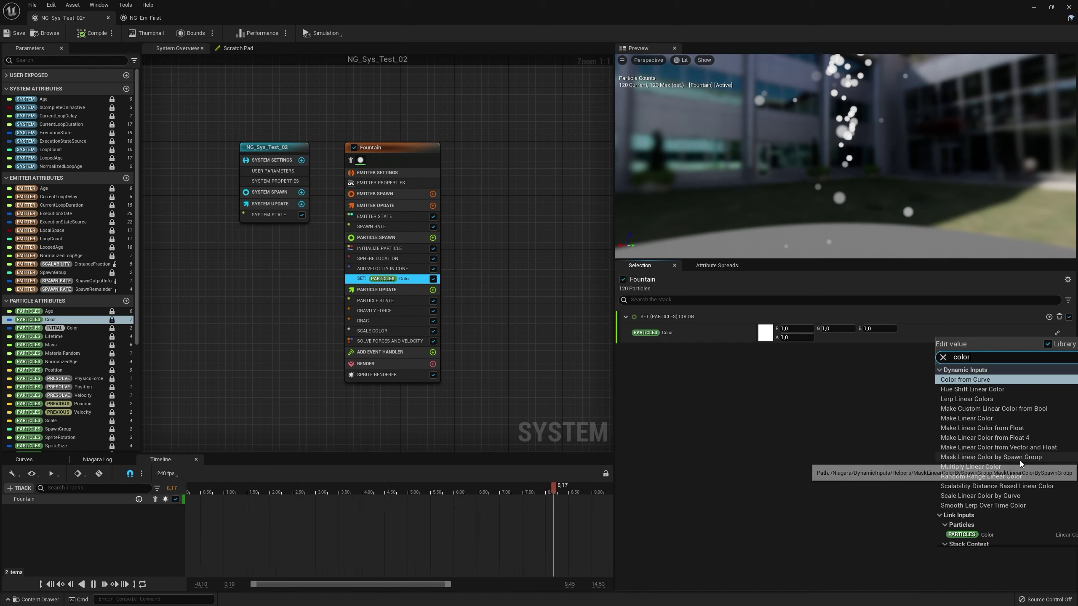
left_click(1015, 447)
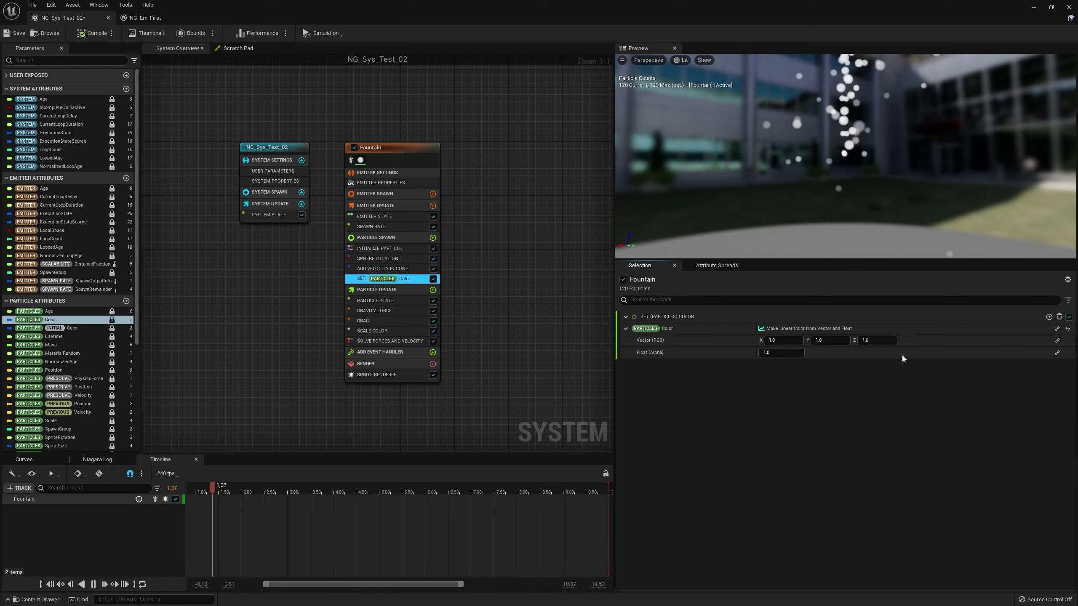
left_click(1066, 328)
- Try Hue Shift Linear Color on Color, revert it, and search for 'make colo'
left_click(1057, 333)
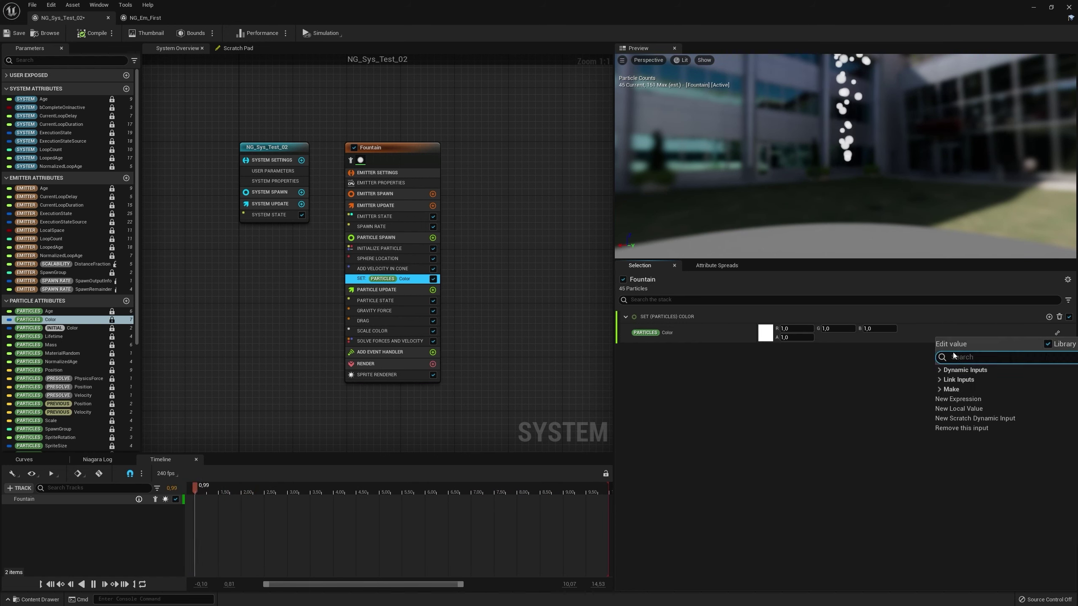
type("color")
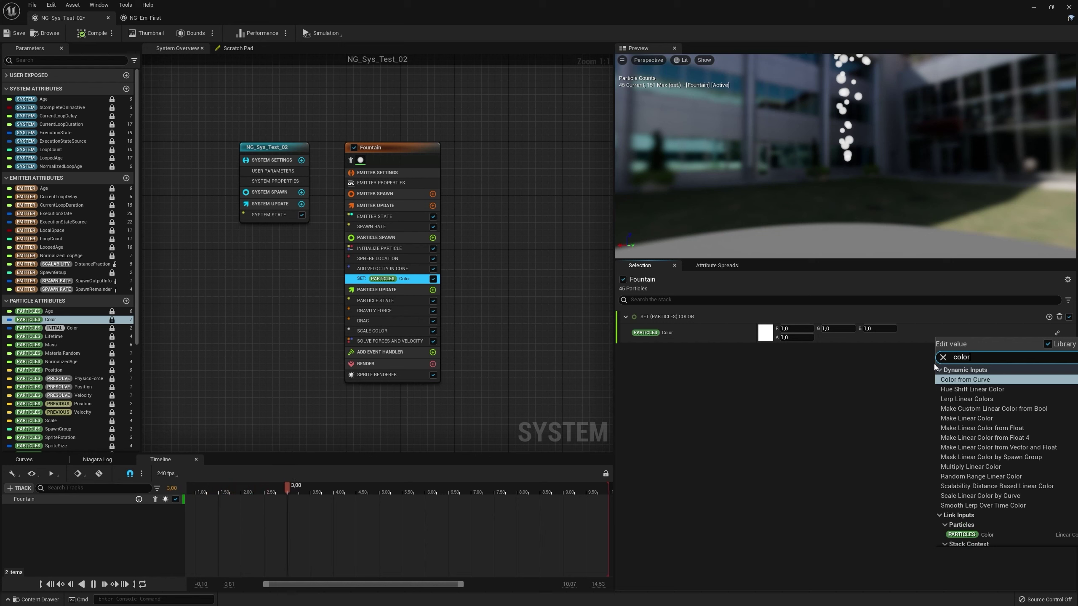
left_click(981, 387)
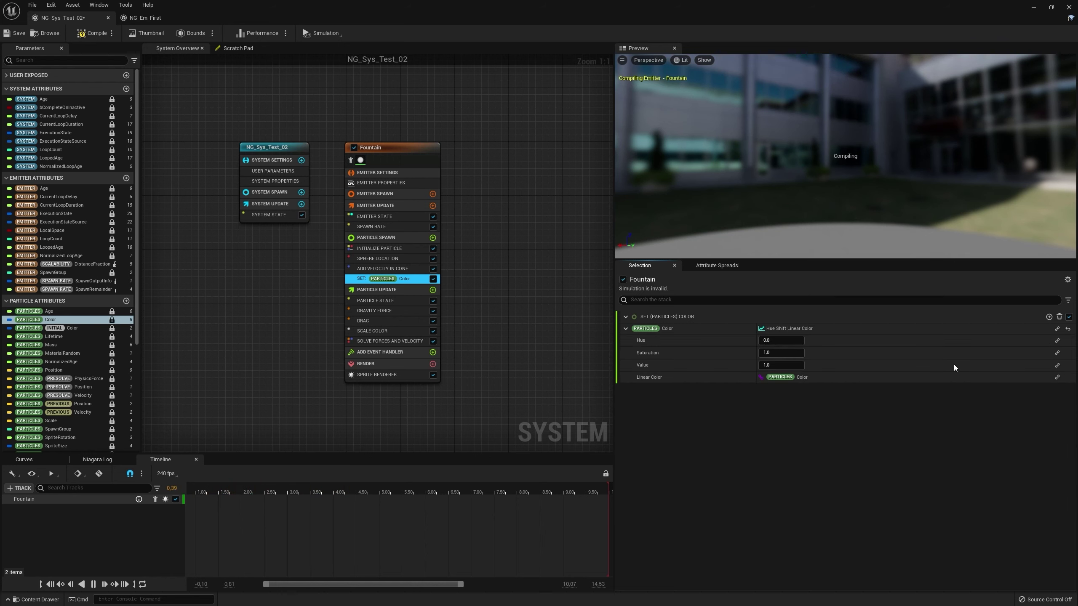
left_click(1069, 330)
left_click(1057, 333)
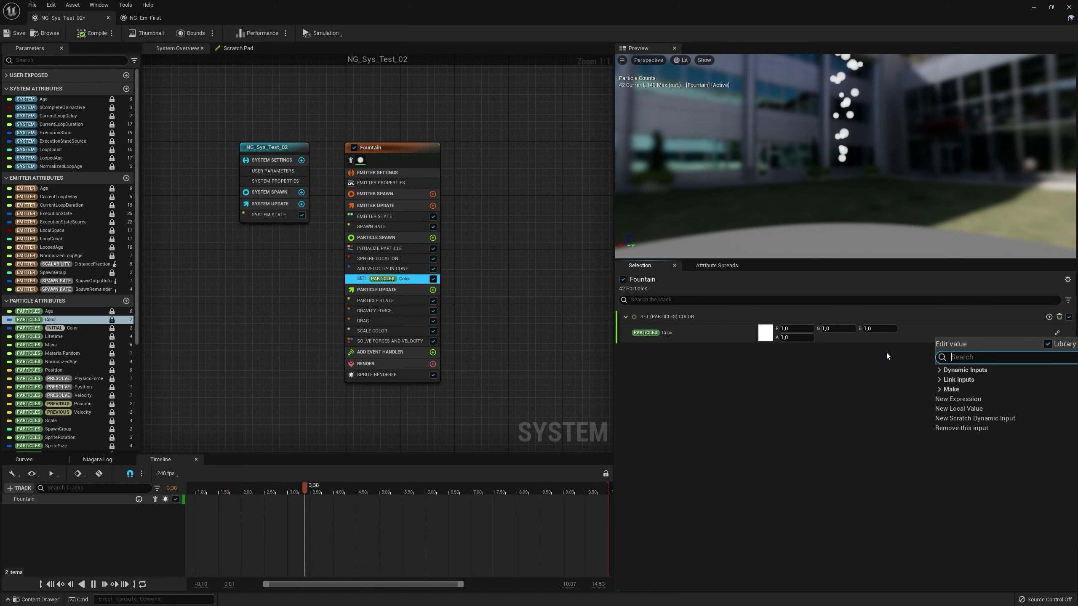
type("make colo")
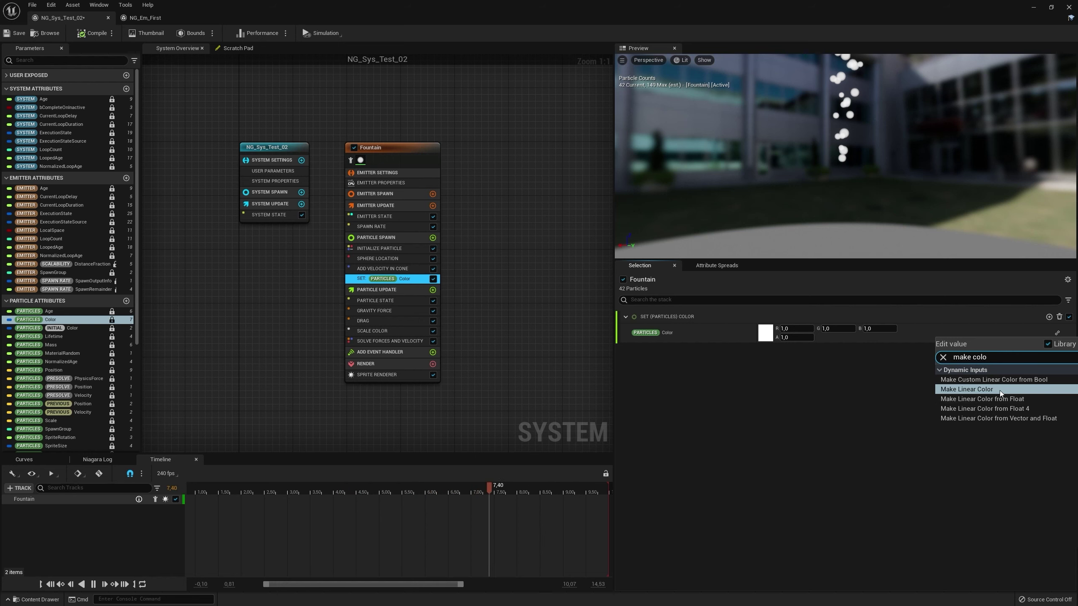
- Drive Color with Make Linear Color from Vector and Float, feeding Vector from Linear Color RGB
left_click(1046, 420)
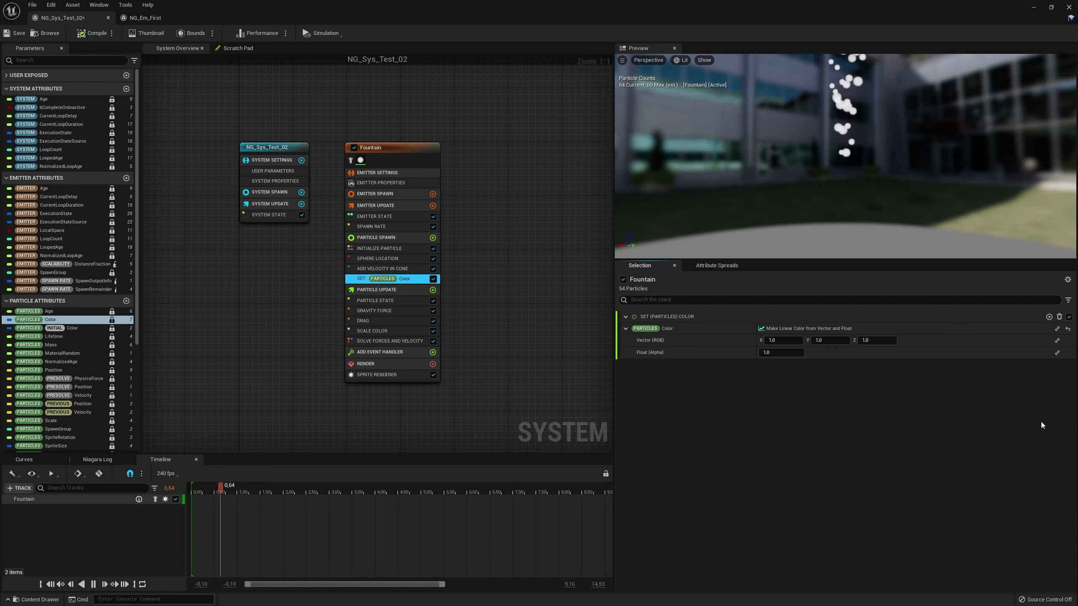
left_click(1058, 340)
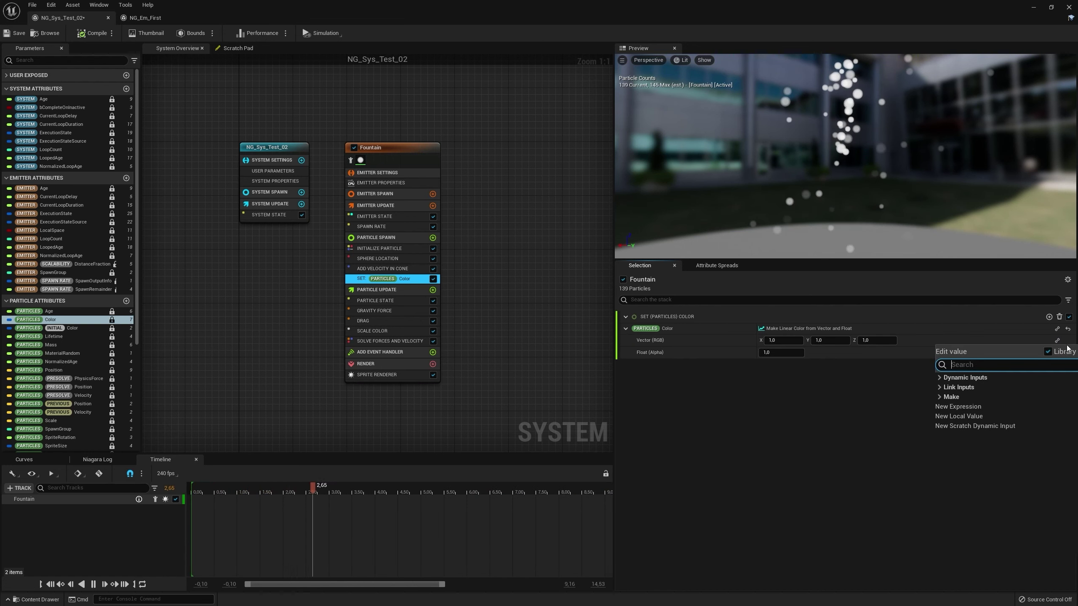
type("color")
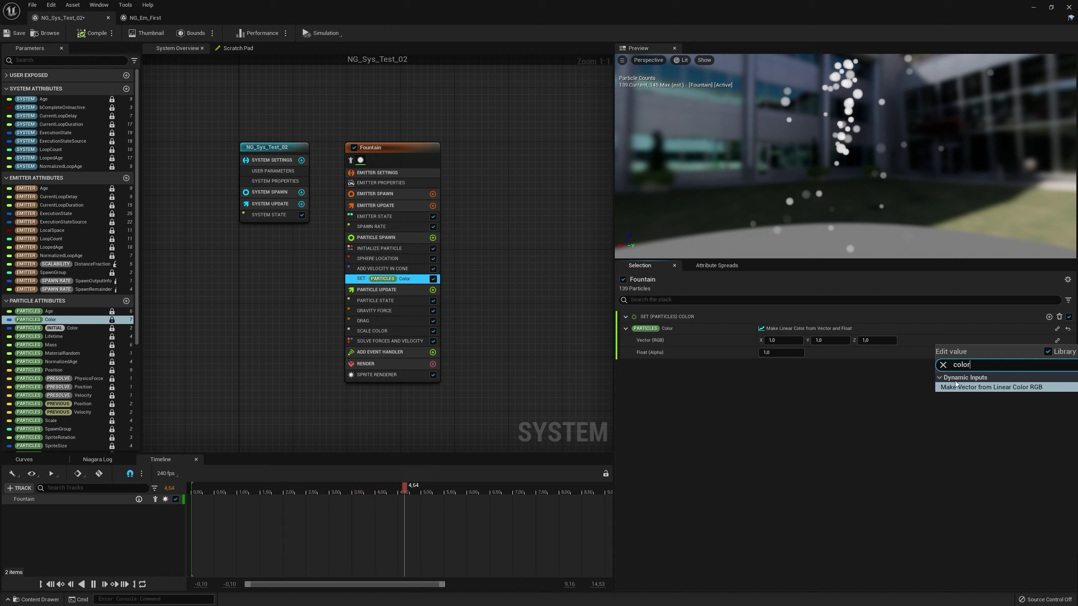
left_click(957, 387)
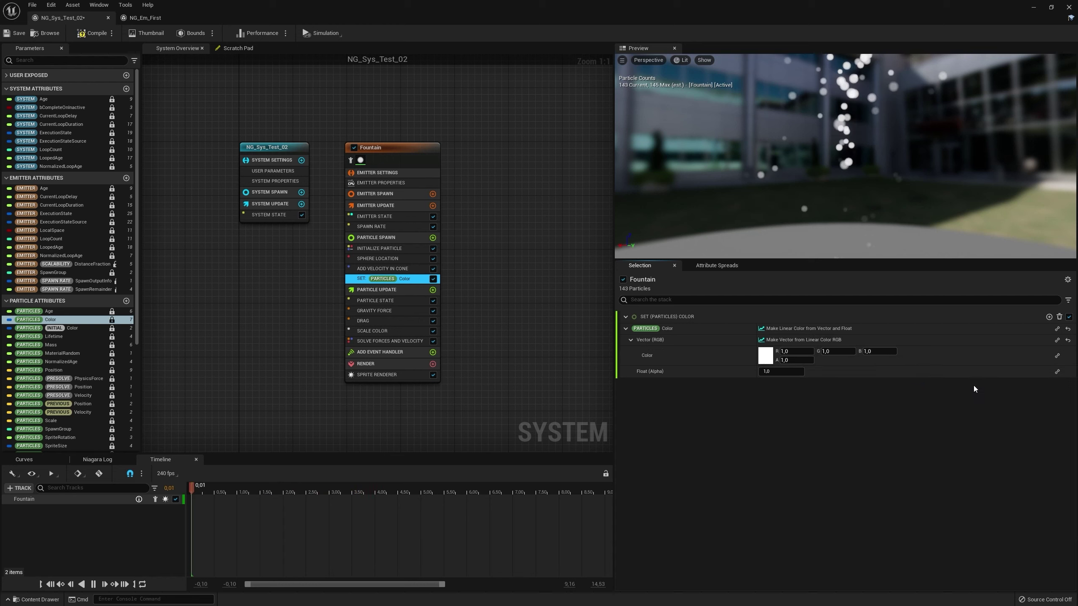
- Pick purple with 0.6 alpha for the particles, then reset Color to default white
left_click(765, 356)
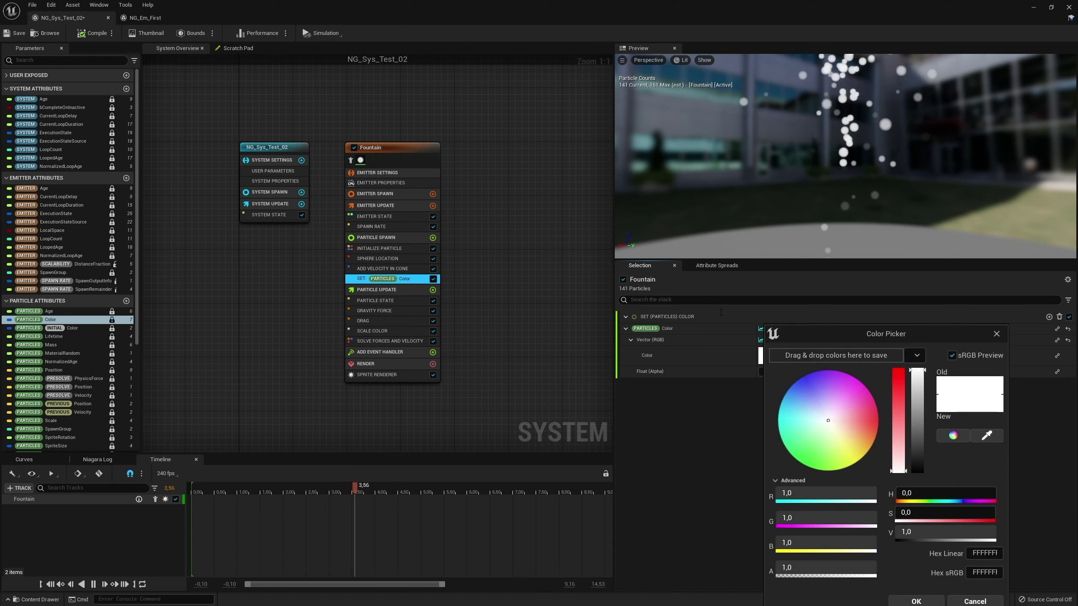
left_click(812, 385)
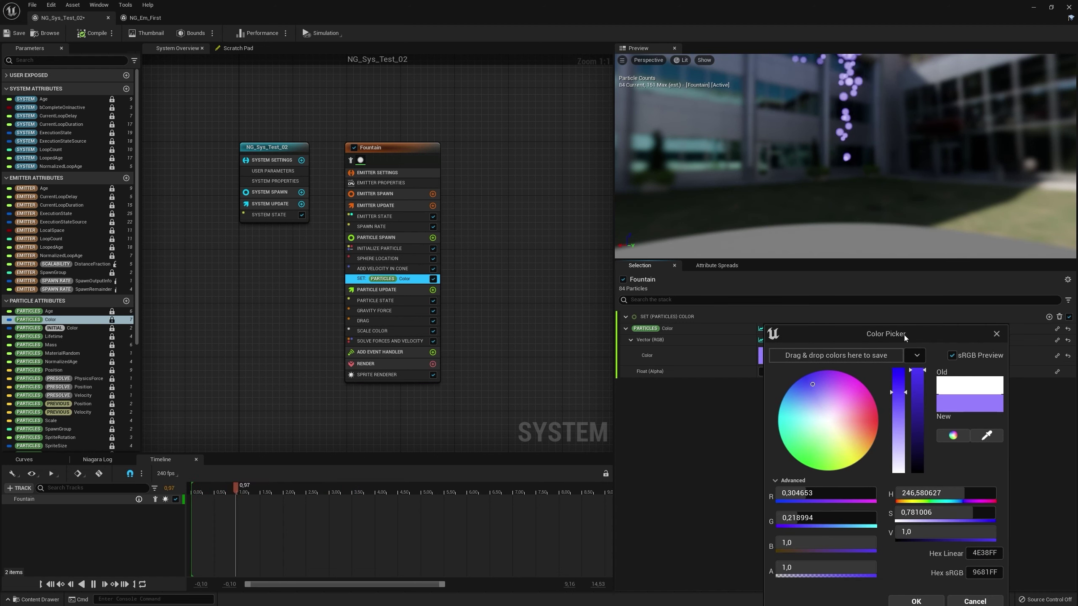
key("Return")
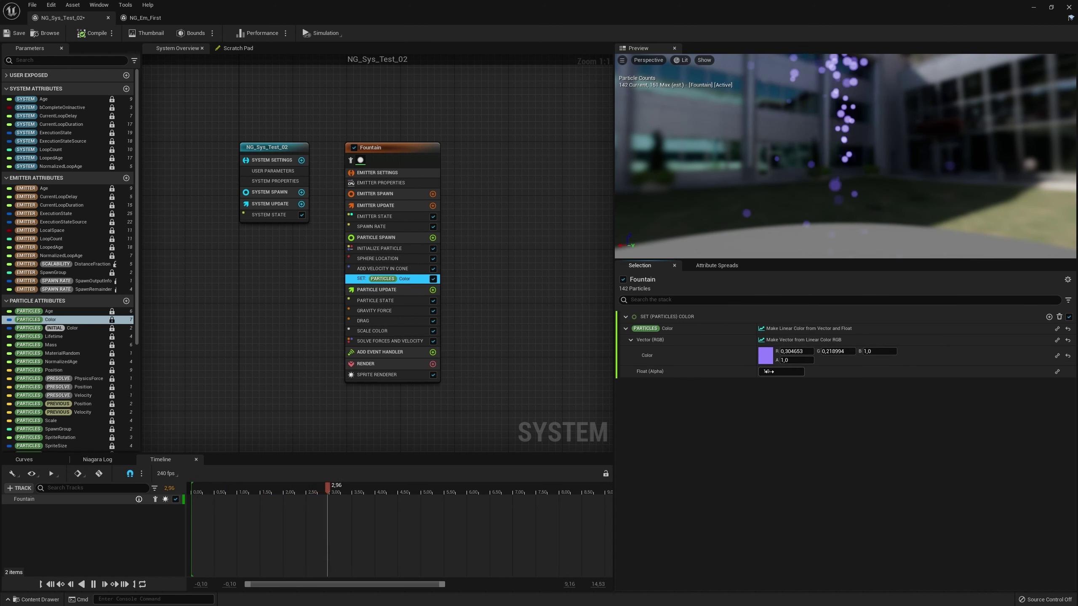
left_click_drag(768, 371, 742, 372)
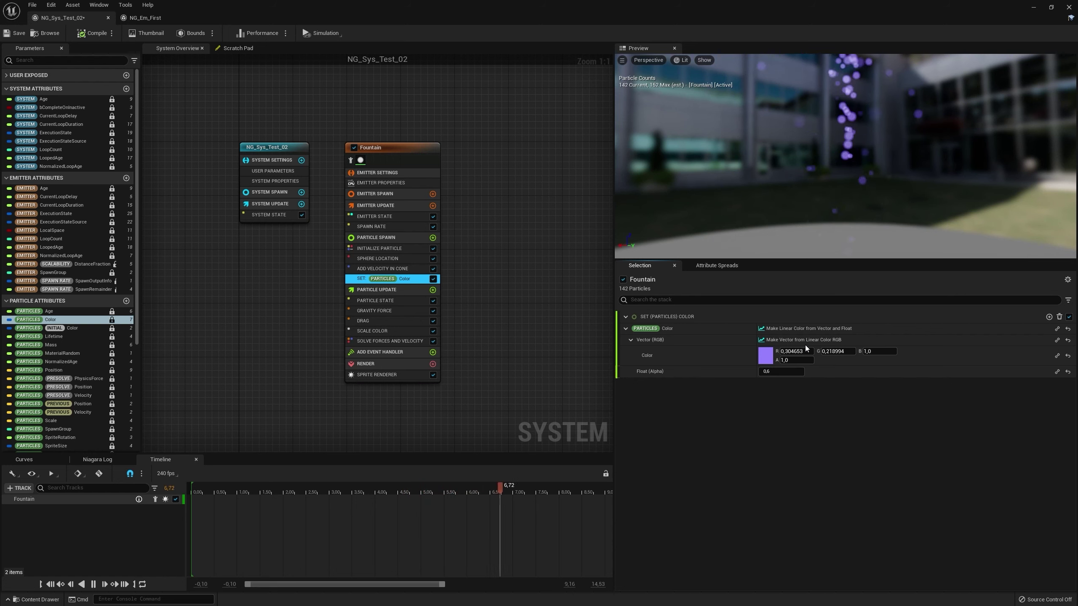
left_click(1068, 329)
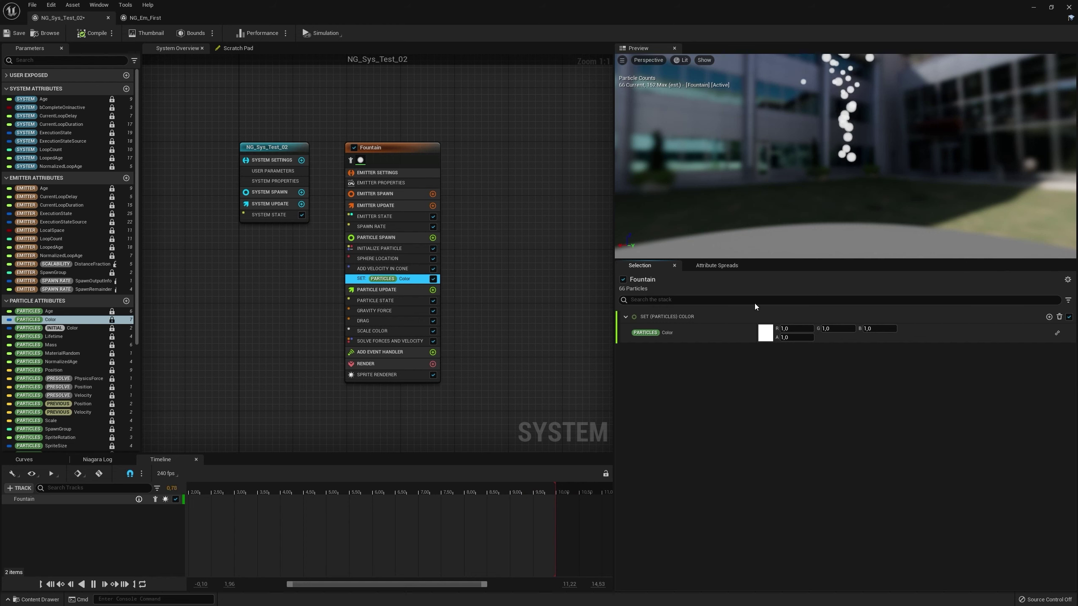
- Check the system's User Parameters, then return to the Set Particles Color module
left_click(1057, 334)
left_click(601, 298)
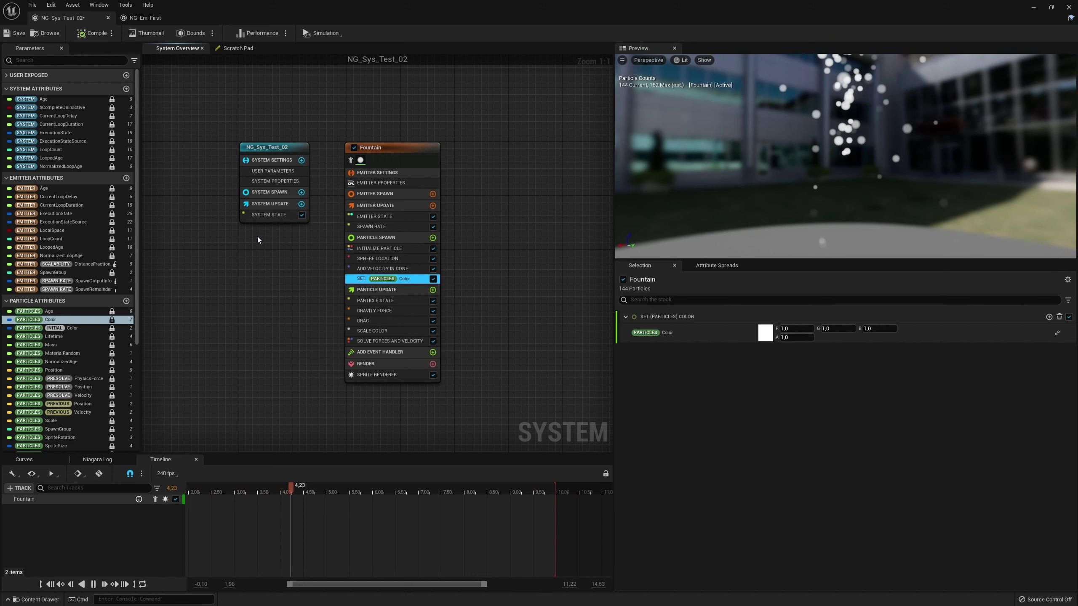
left_click(273, 170)
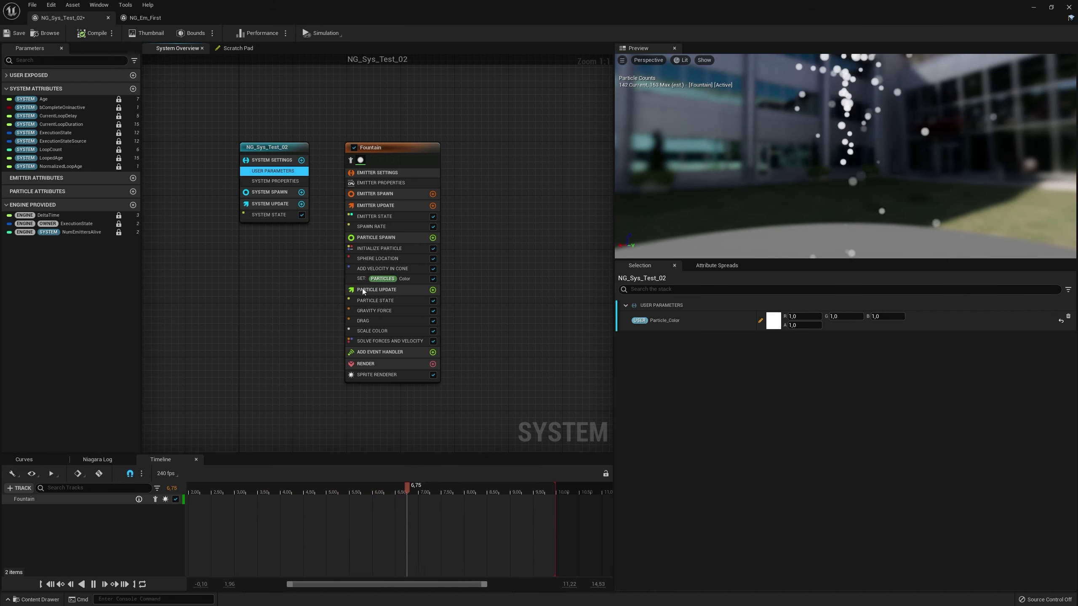
left_click(411, 279)
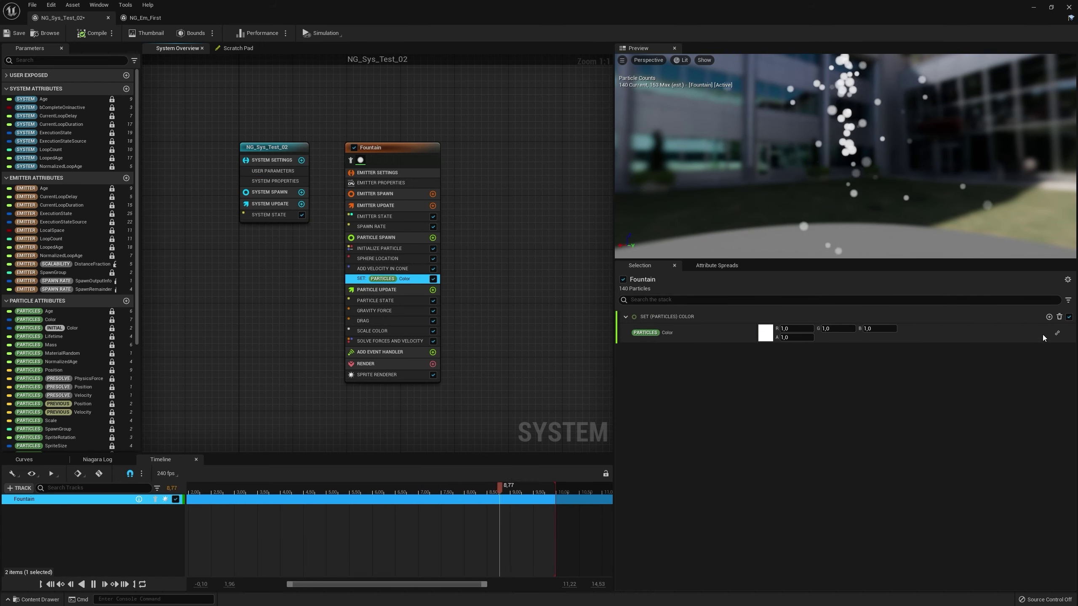
- Link Color to User Particle_Color, confirm it on the system node, and save NG_Sys_Test_02
left_click(1057, 334)
type("parti")
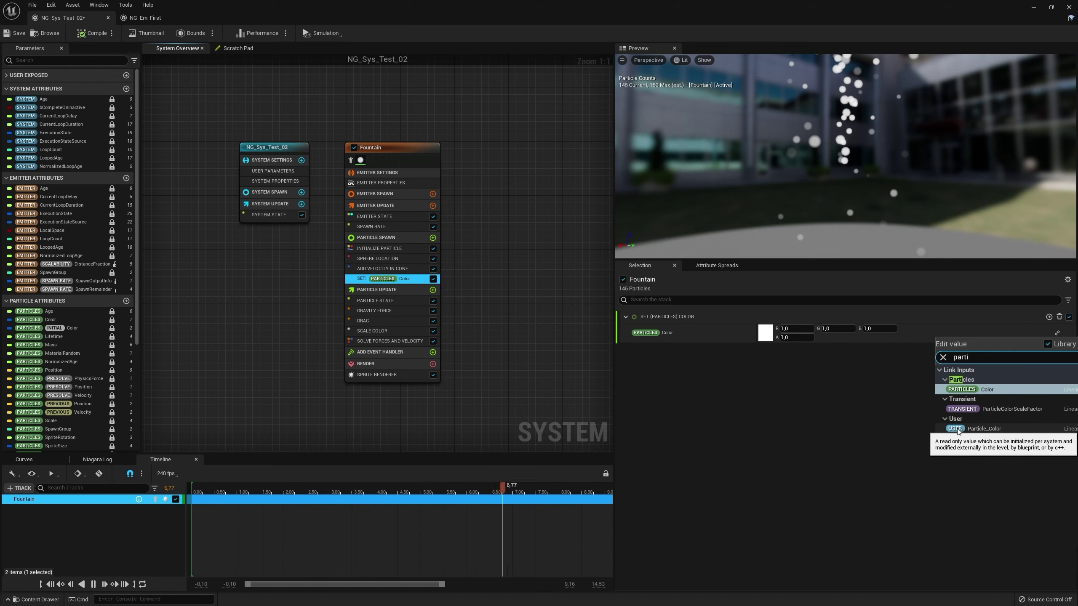
left_click(987, 428)
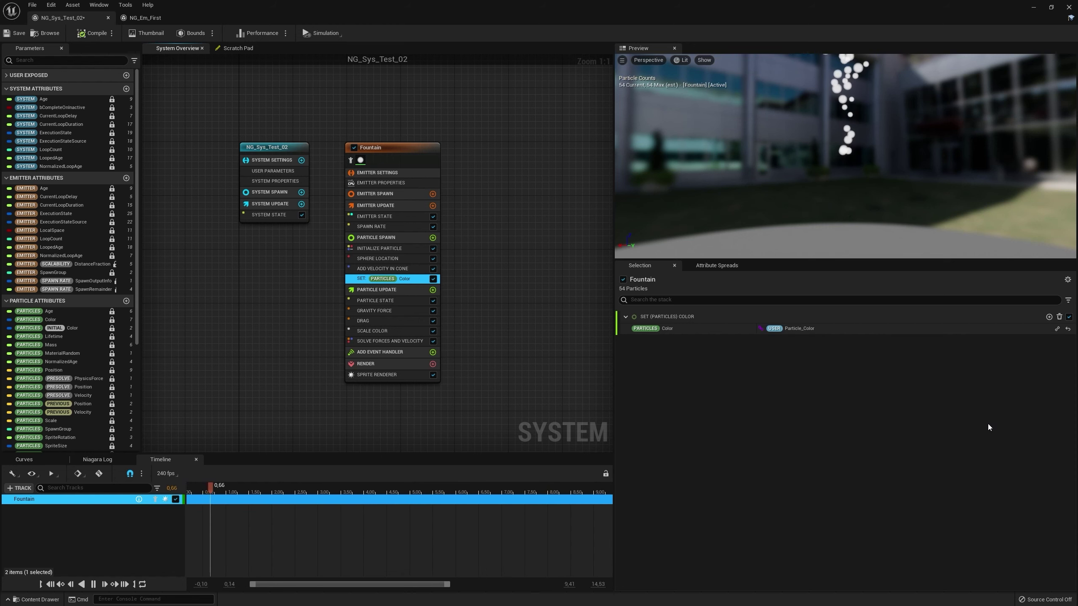
left_click(274, 170)
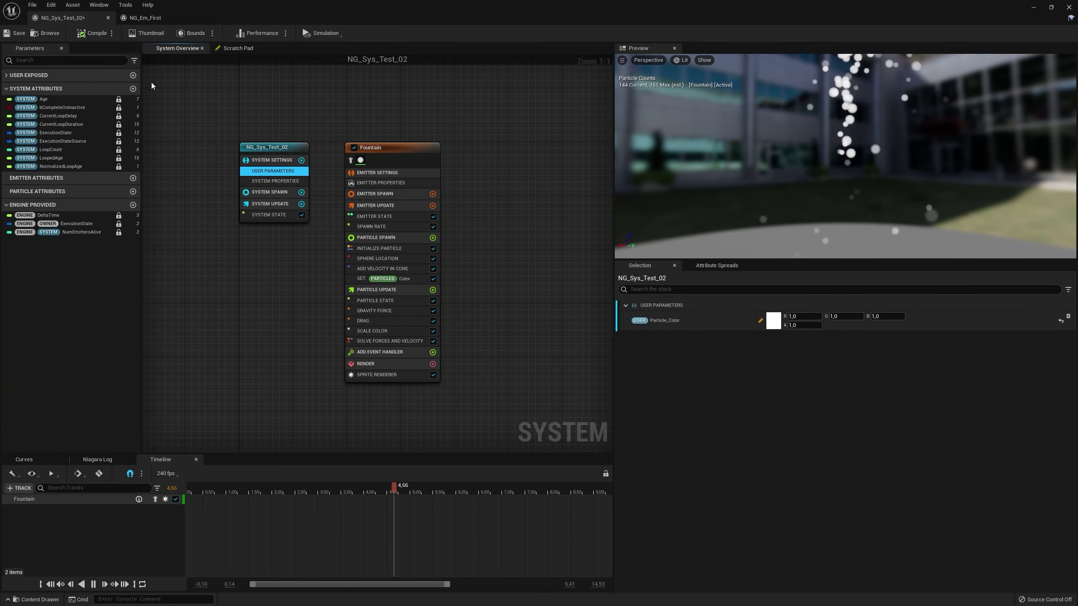
left_click(16, 33)
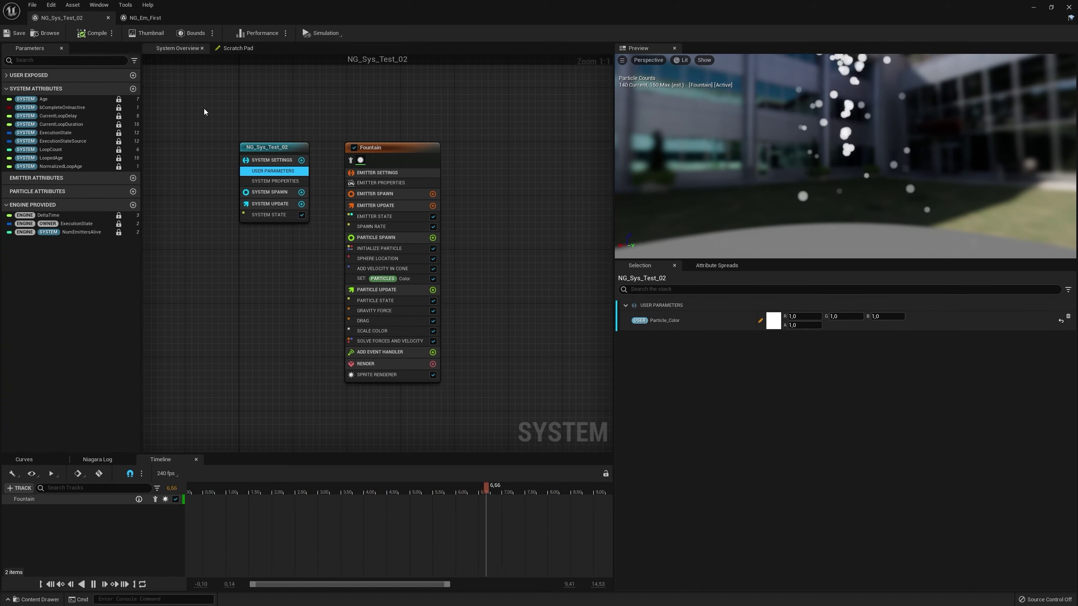
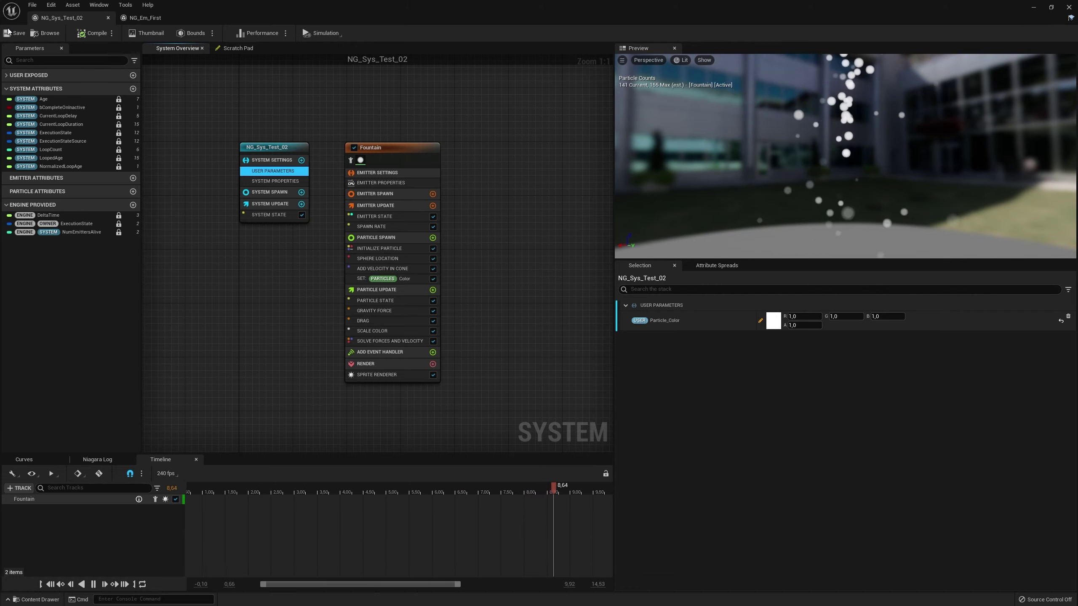
- Change the NG_Sys_Test_02 Particle_Color override from magenta to orange
left_click_drag(191, 10, 344, 290)
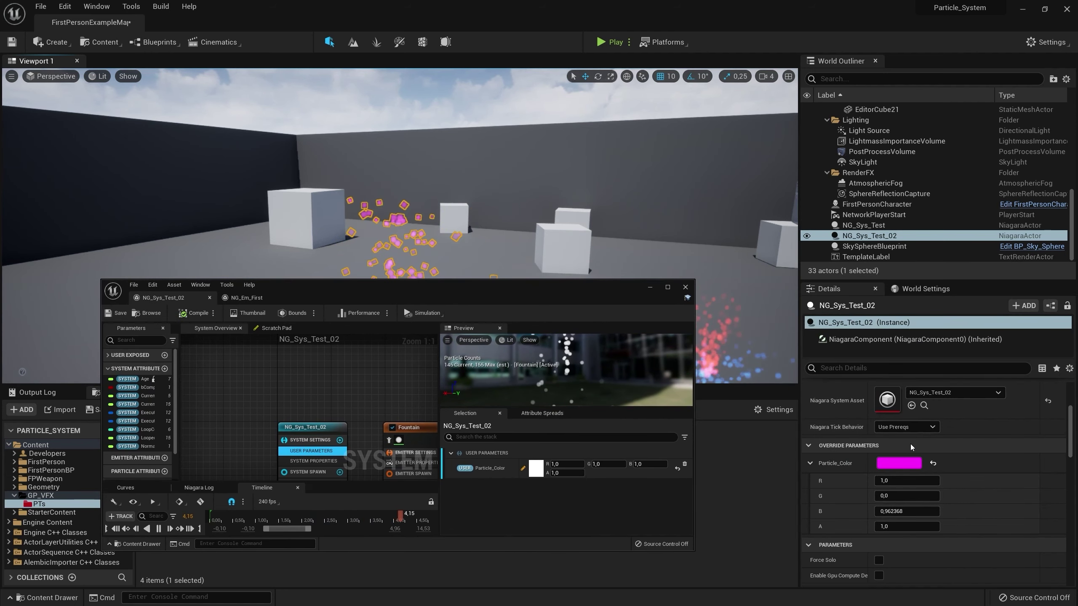
left_click(899, 463)
left_click_drag(727, 406, 797, 430)
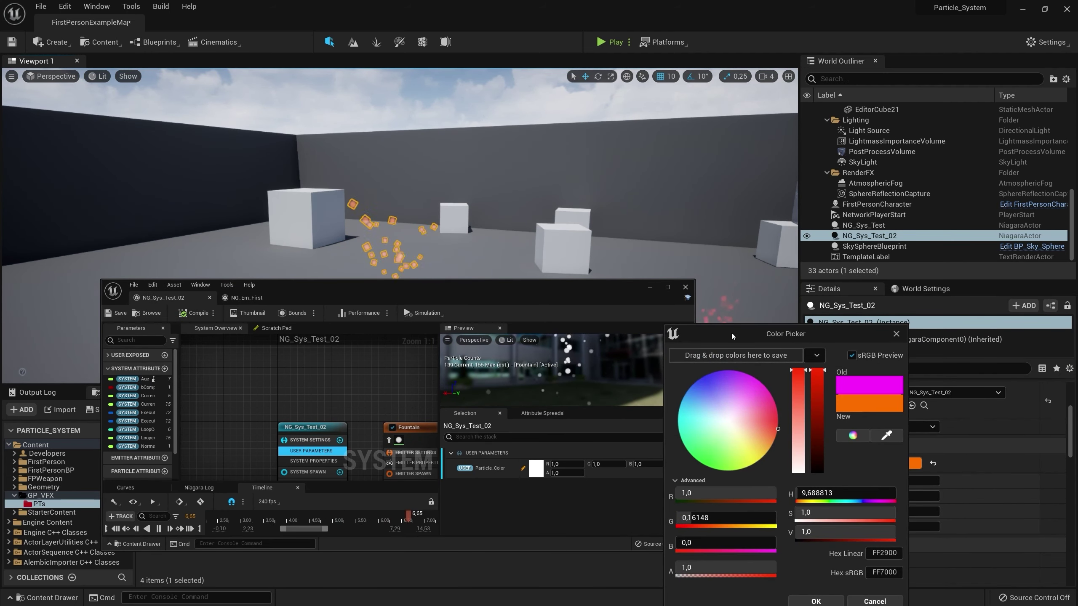
left_click(481, 237)
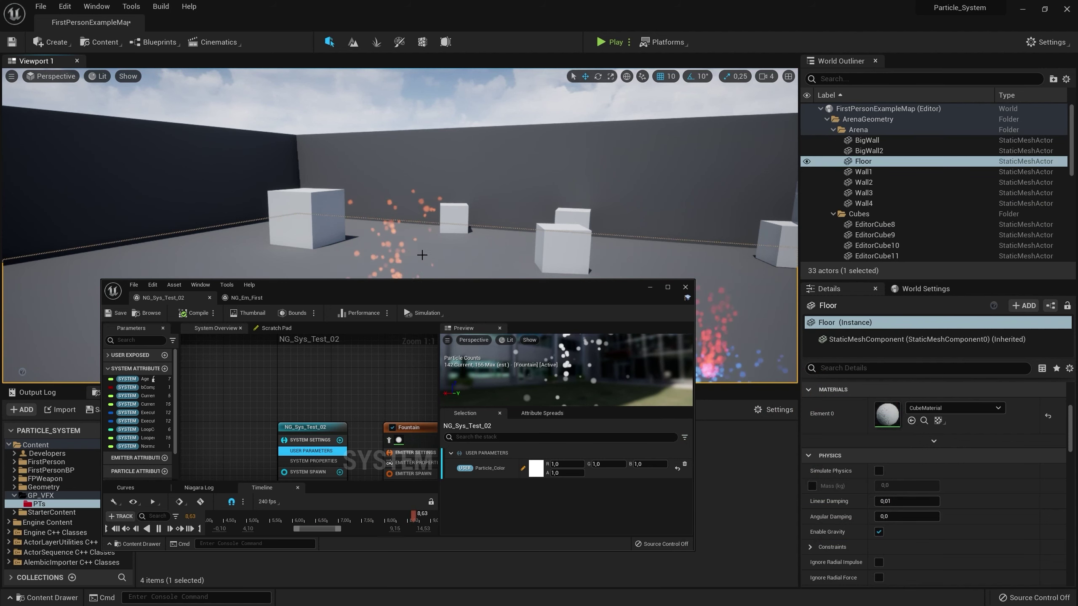
- Minimize the Niagara editor and pull the camera back to see the whole arena
left_click_drag(448, 283, 490, 349)
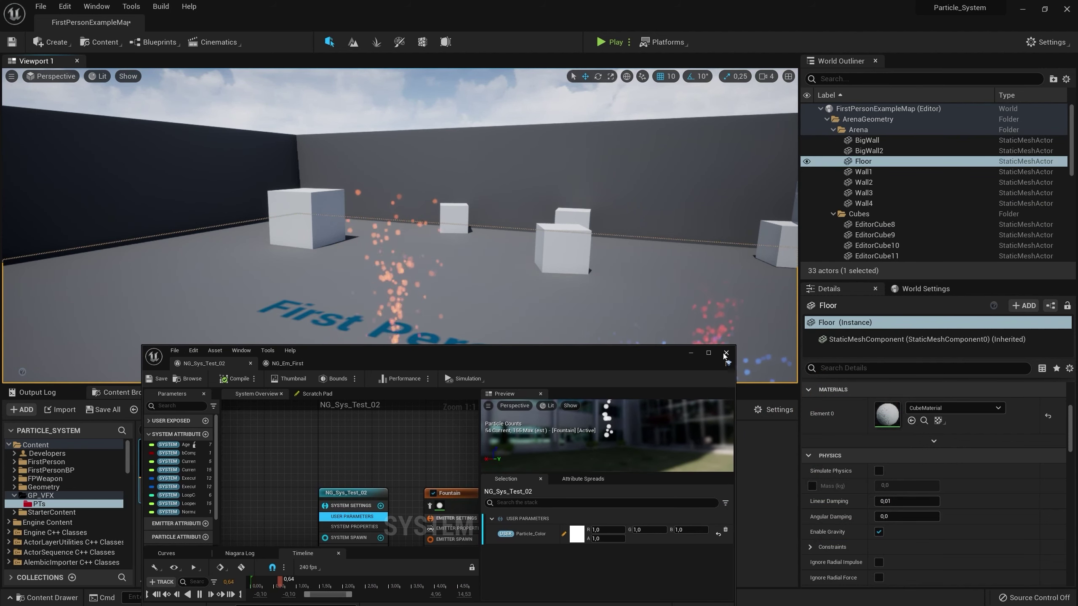
left_click(691, 353)
right_click_drag(446, 283, 446, 308)
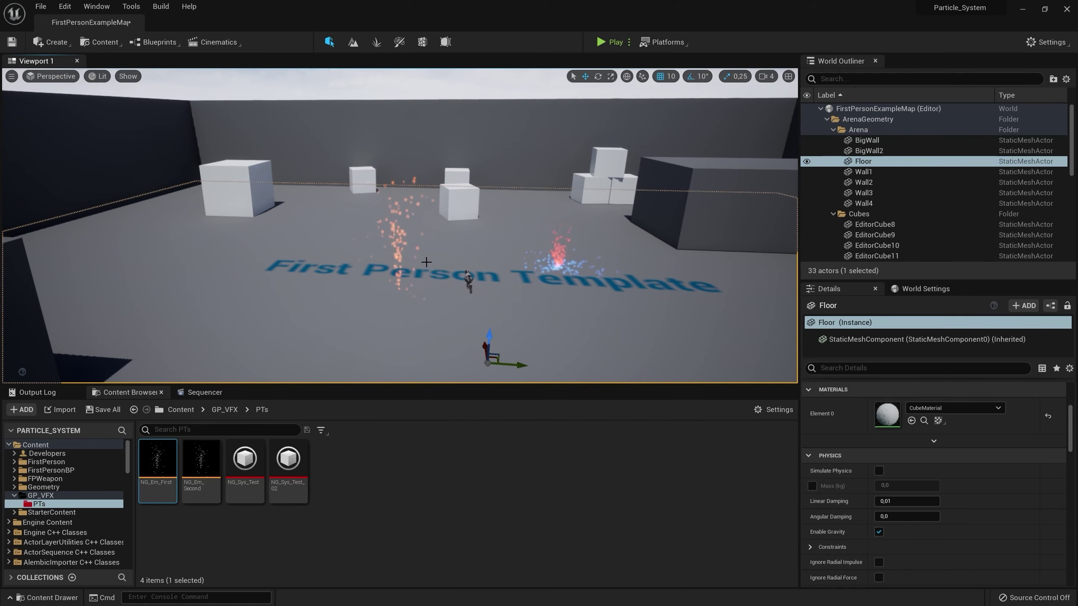
- Select a few level actors, then reopen NG_Sys_Test_02 from the Content Browser PTs folder
left_click(407, 265)
left_click(396, 289)
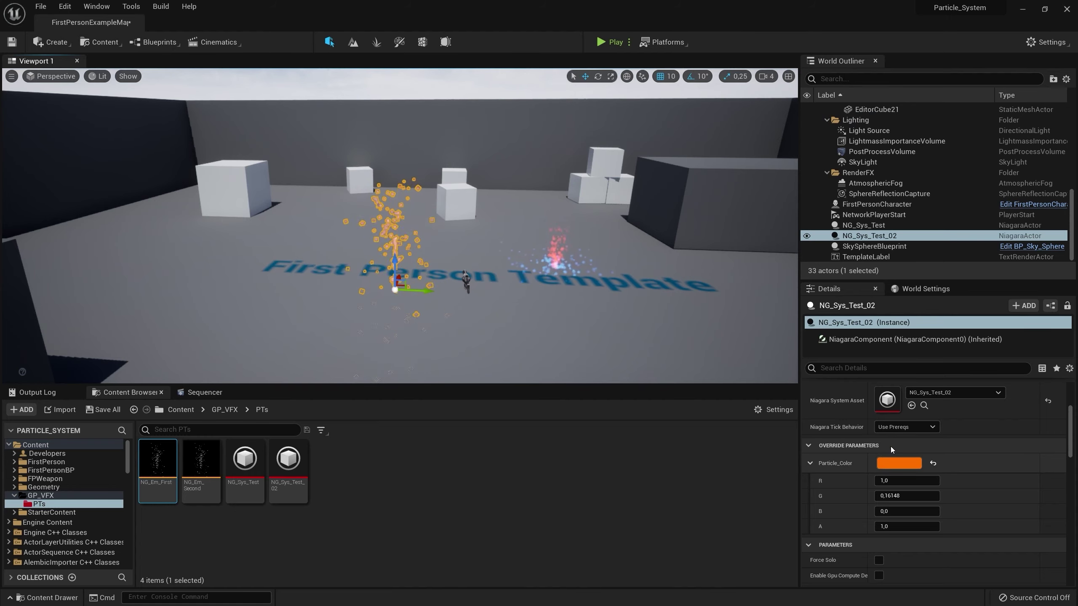
left_click(385, 86)
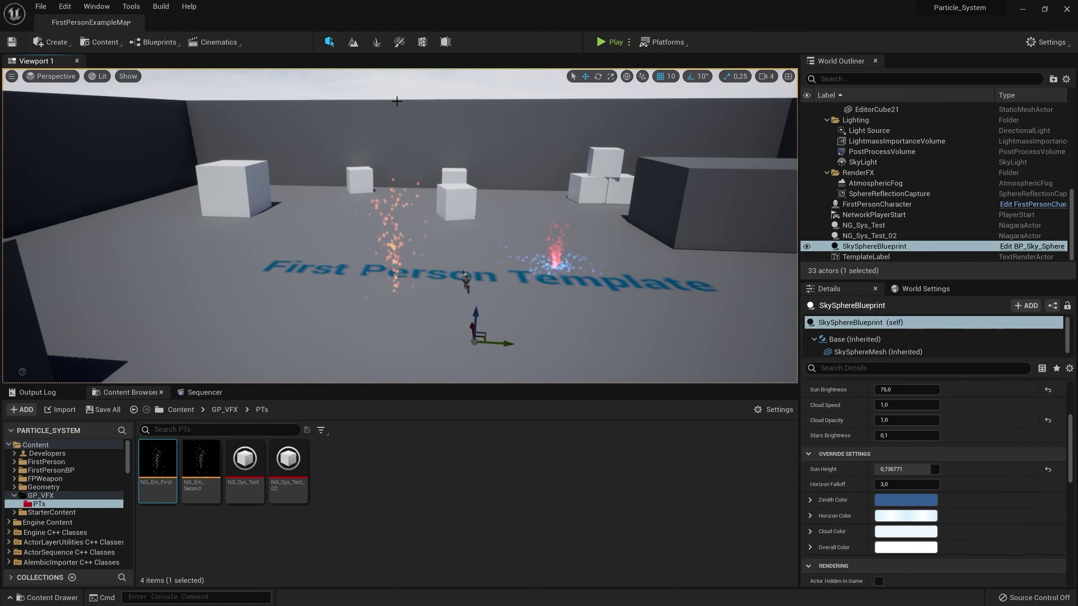
right_click_drag(385, 87, 274, 347)
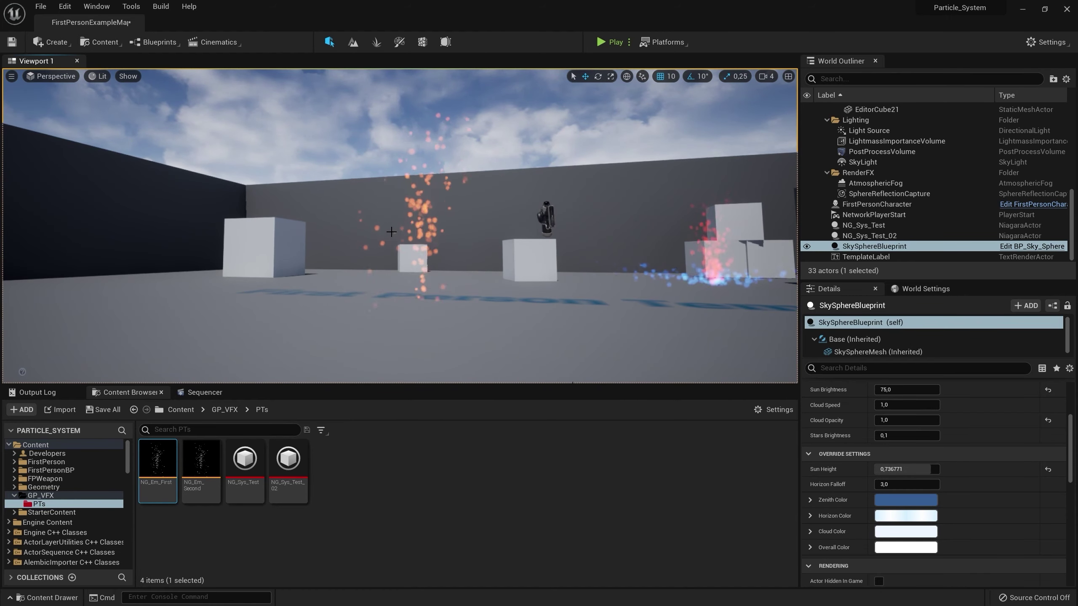
double_click(293, 460)
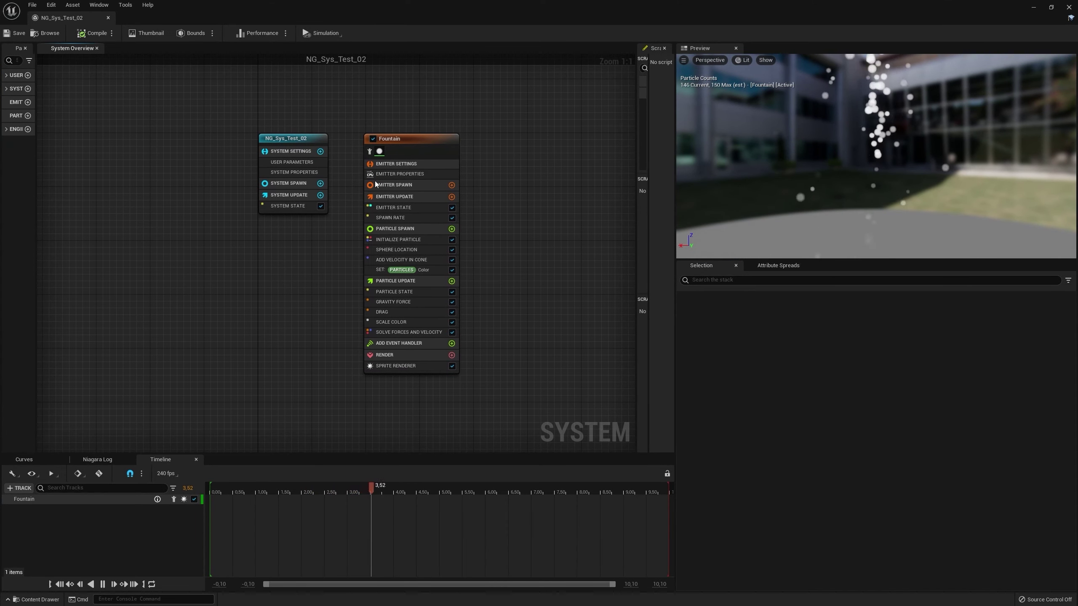
- Switch the Fountain's SpawnRate input to a Lerp Float with A 0 and Alpha 0.5
left_click(410, 229)
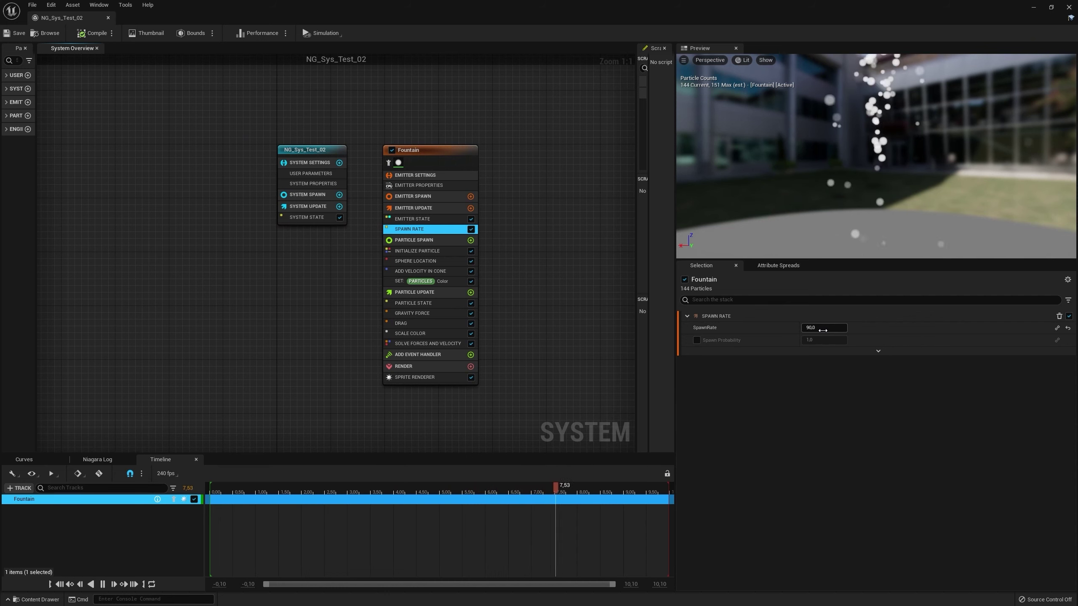
left_click(1056, 328)
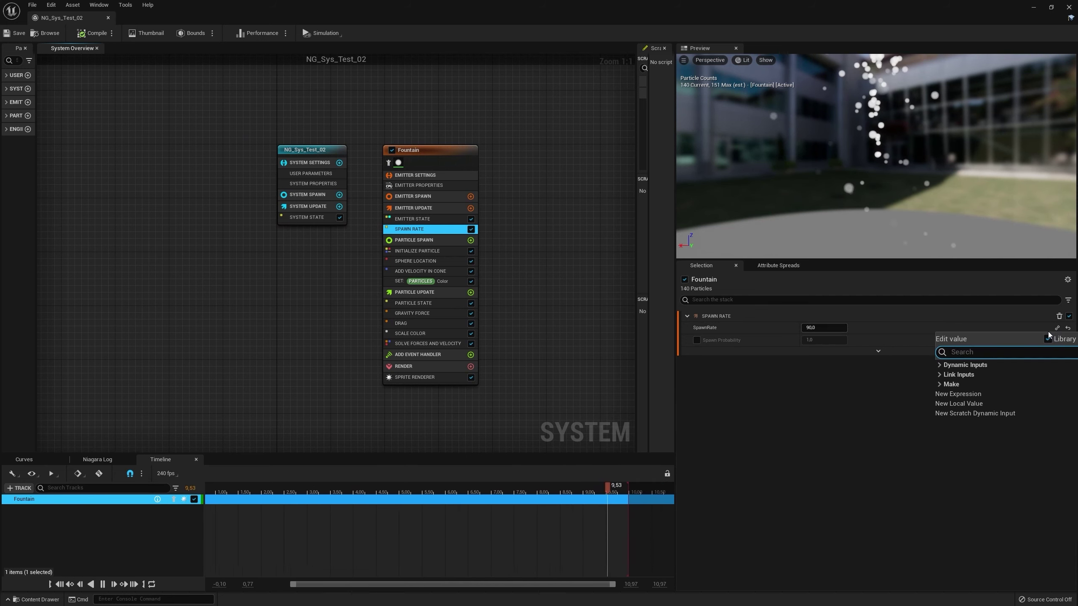
type("lerp")
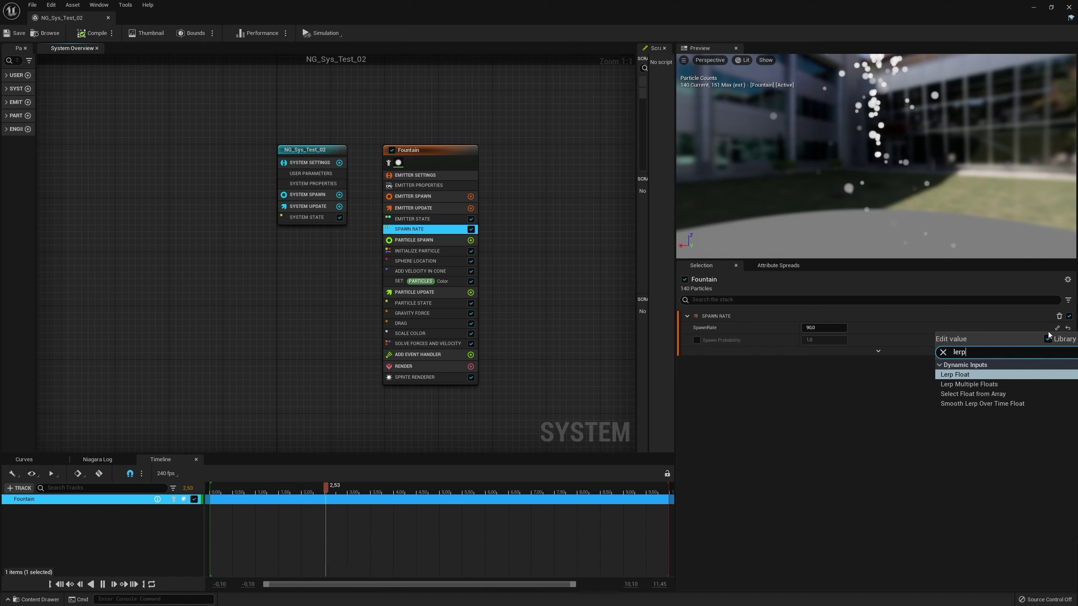
key("Return")
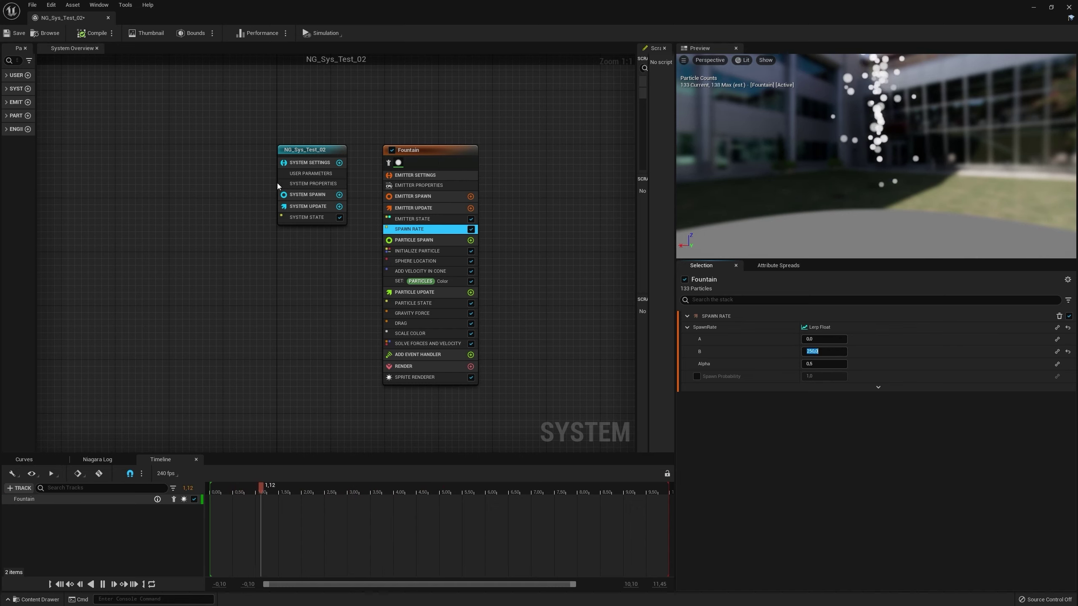
- Add a float user parameter and rename NewNiagaraFloat to Intensity
left_click(309, 173)
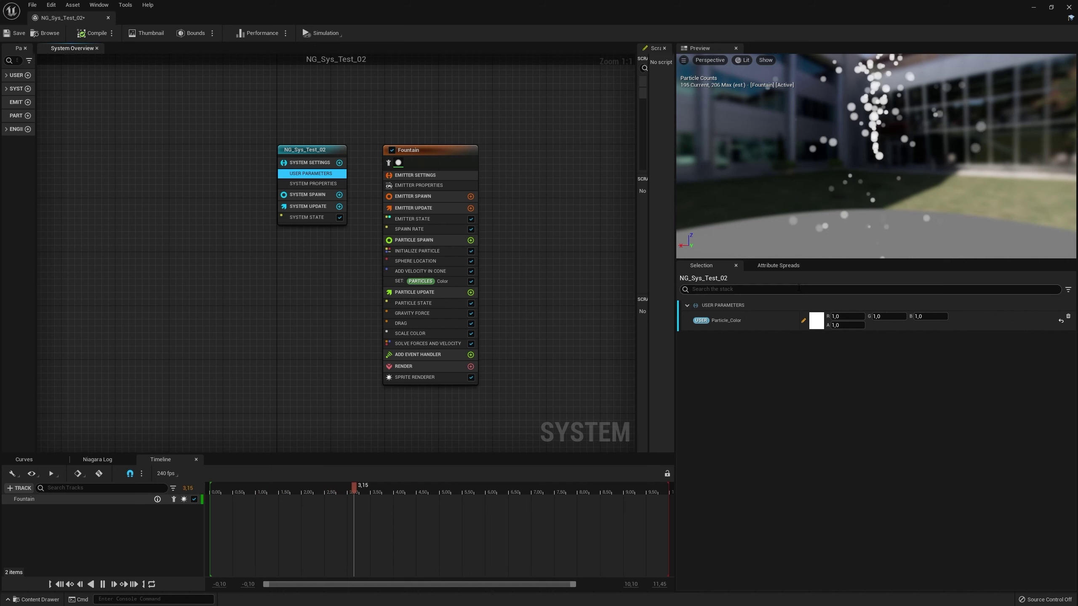
left_click(339, 163)
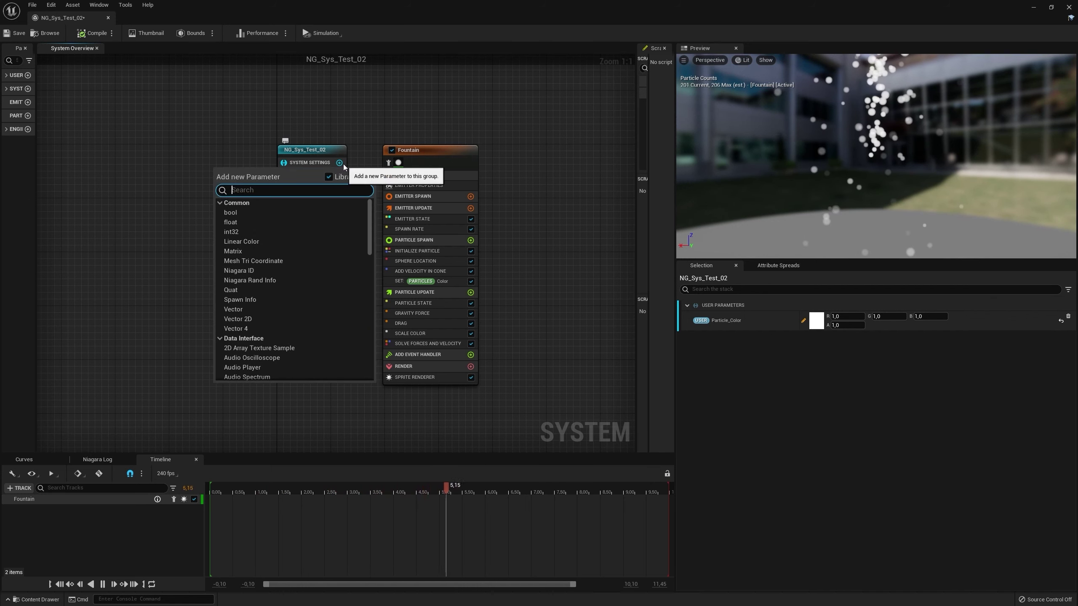
type("float")
key("Return")
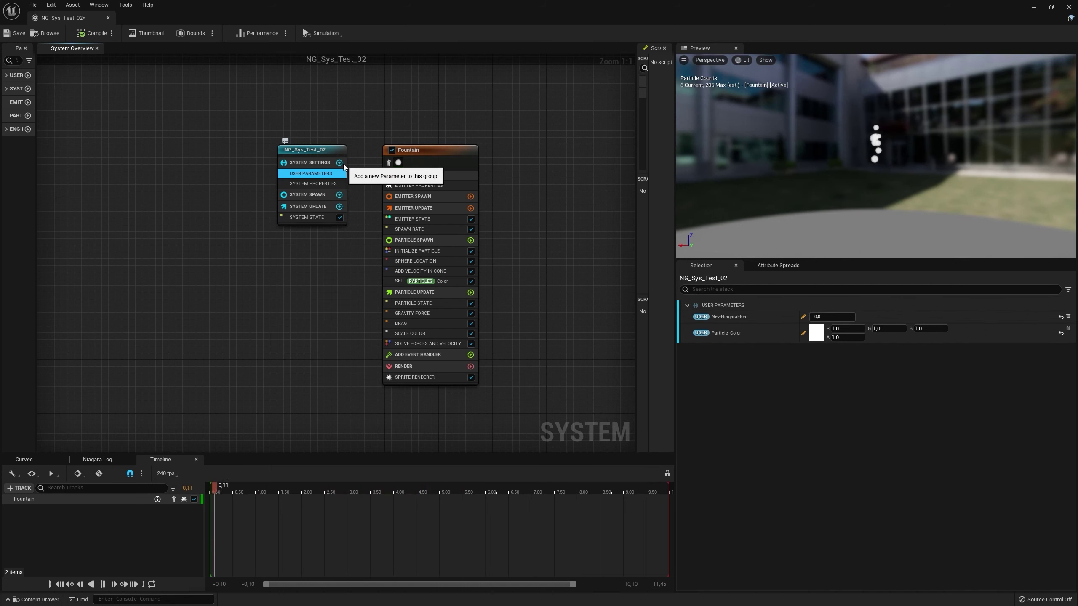
double_click(733, 318)
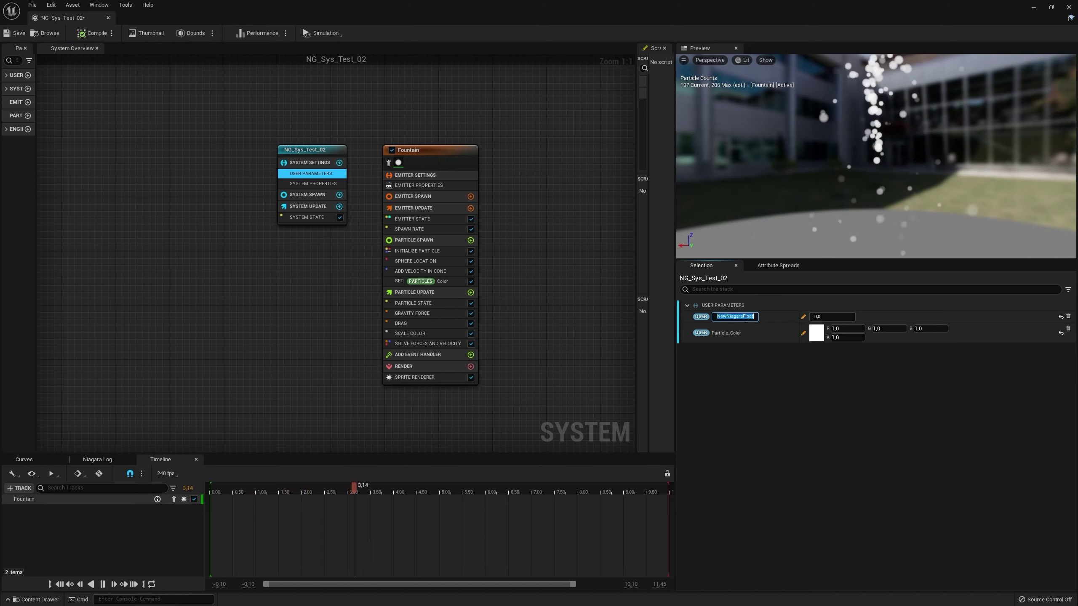
type("Intensity")
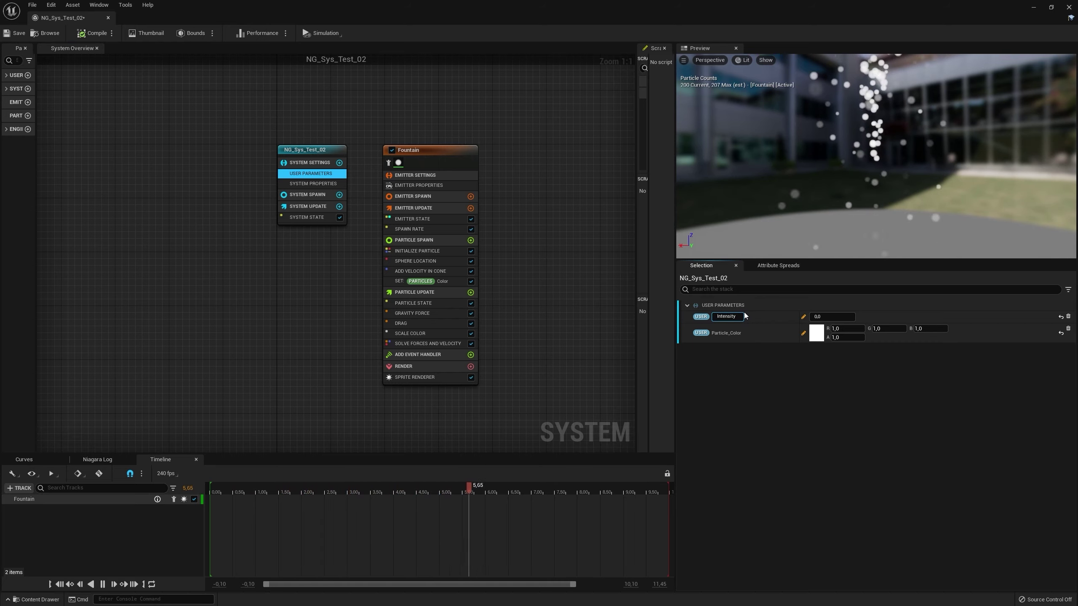
key("Return")
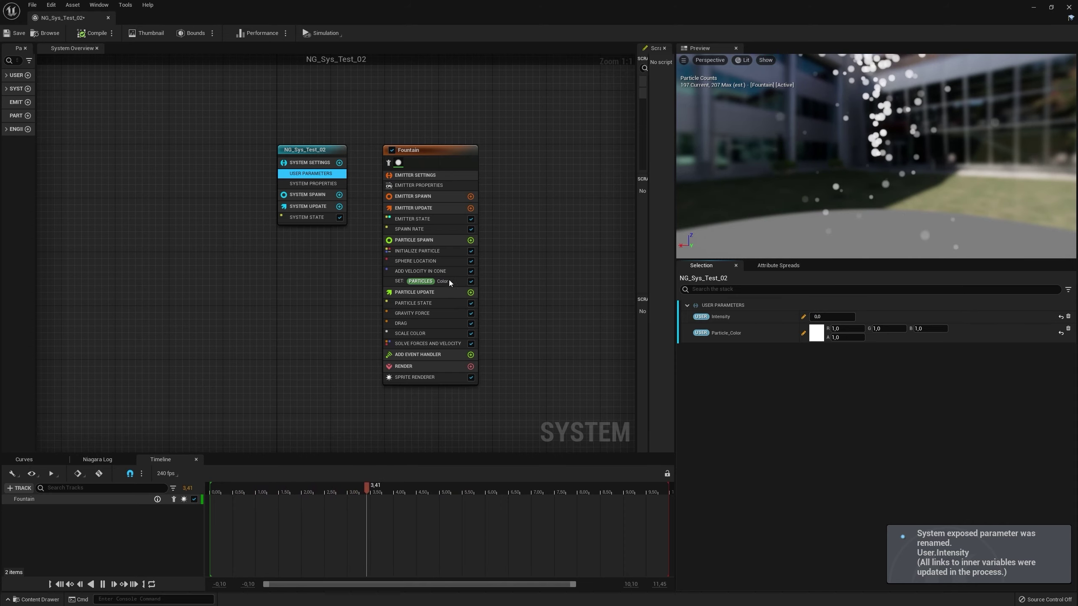
- Replace the SpawnRate Lerp with a Multiply Float whose A value is 250
left_click(435, 230)
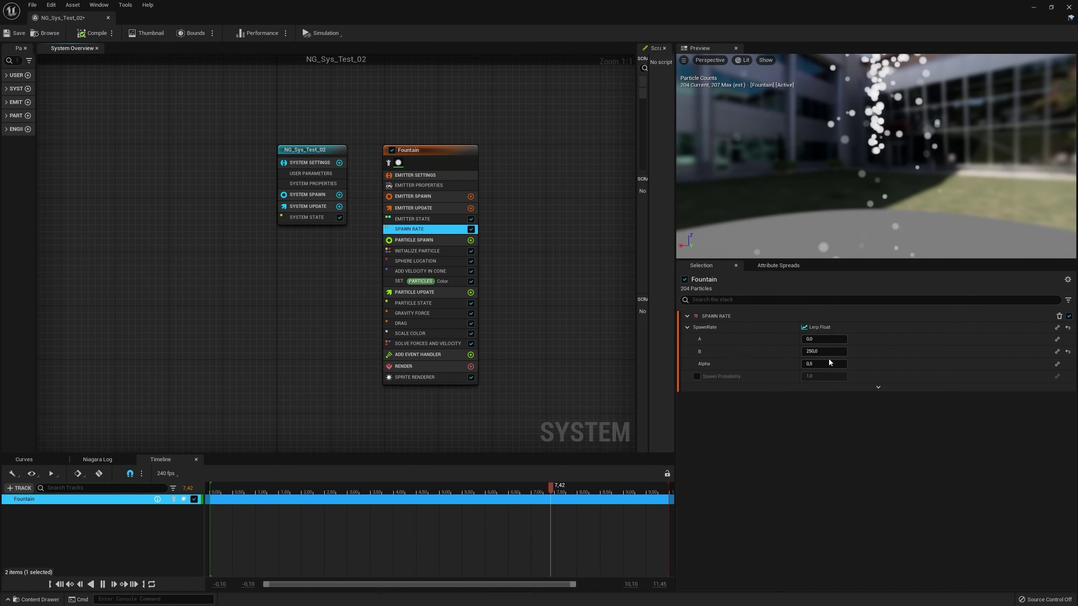
left_click(1057, 364)
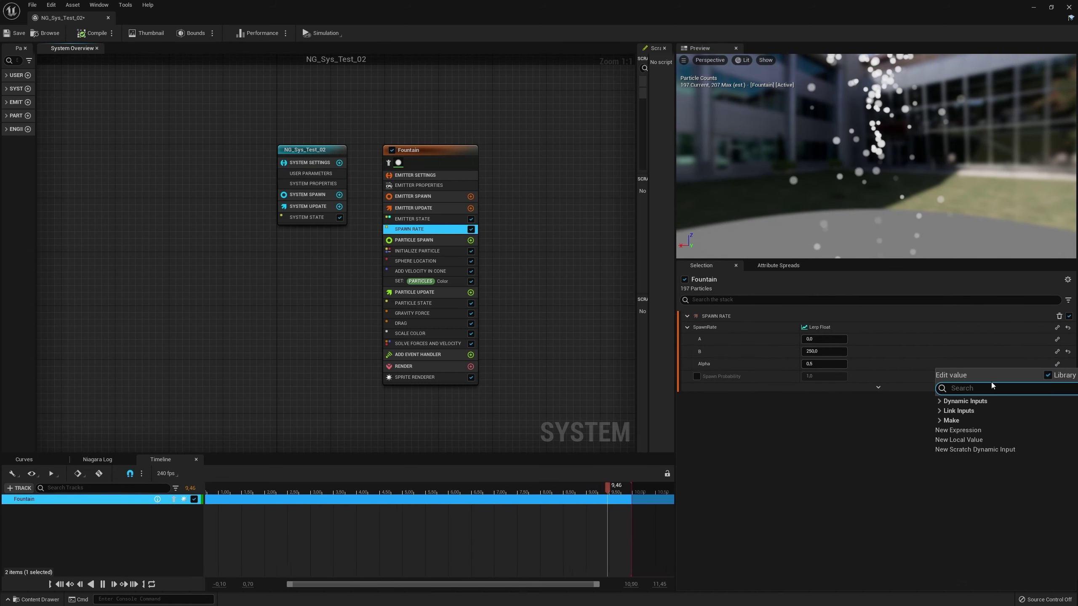
type("int")
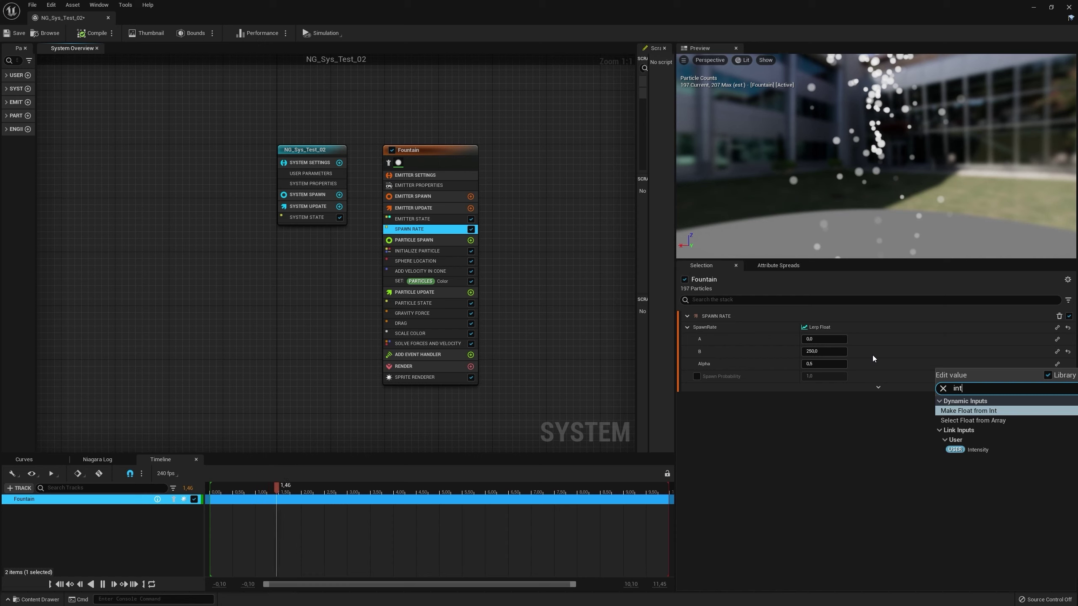
left_click(794, 441)
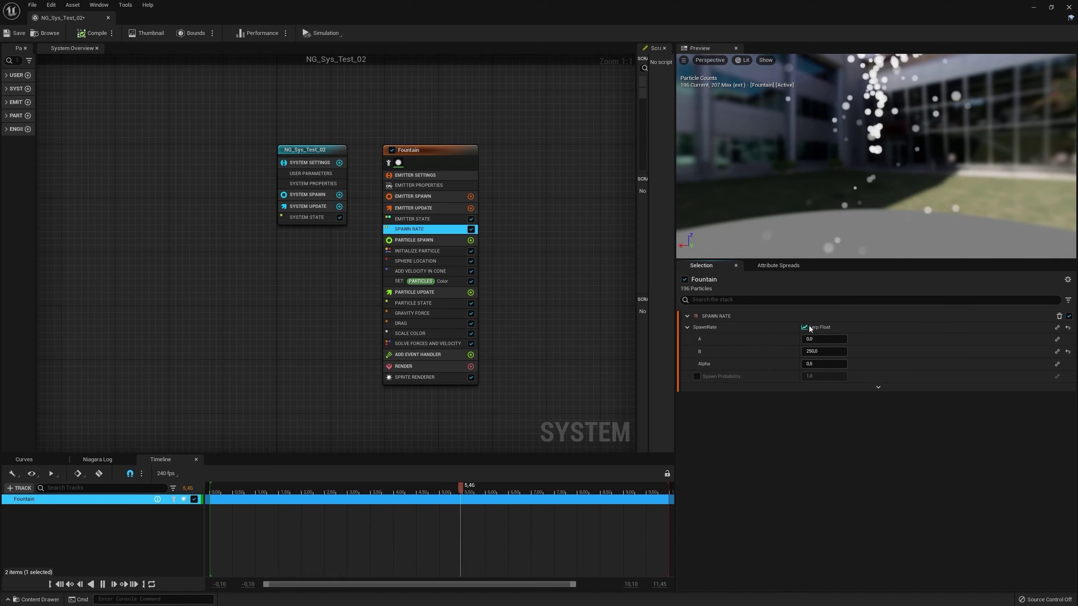
left_click(1068, 327)
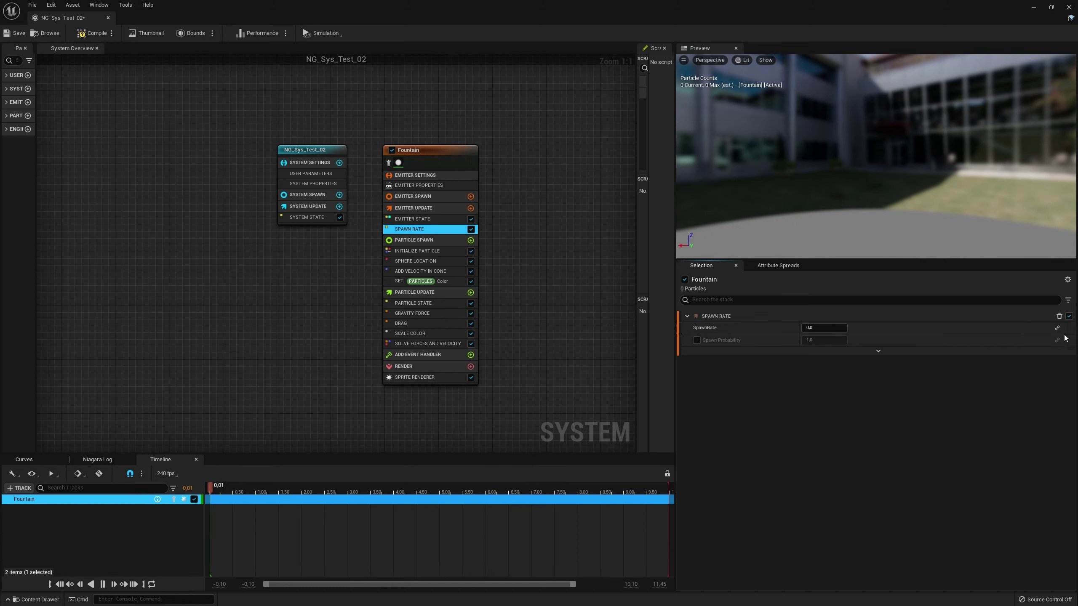
left_click(1059, 328)
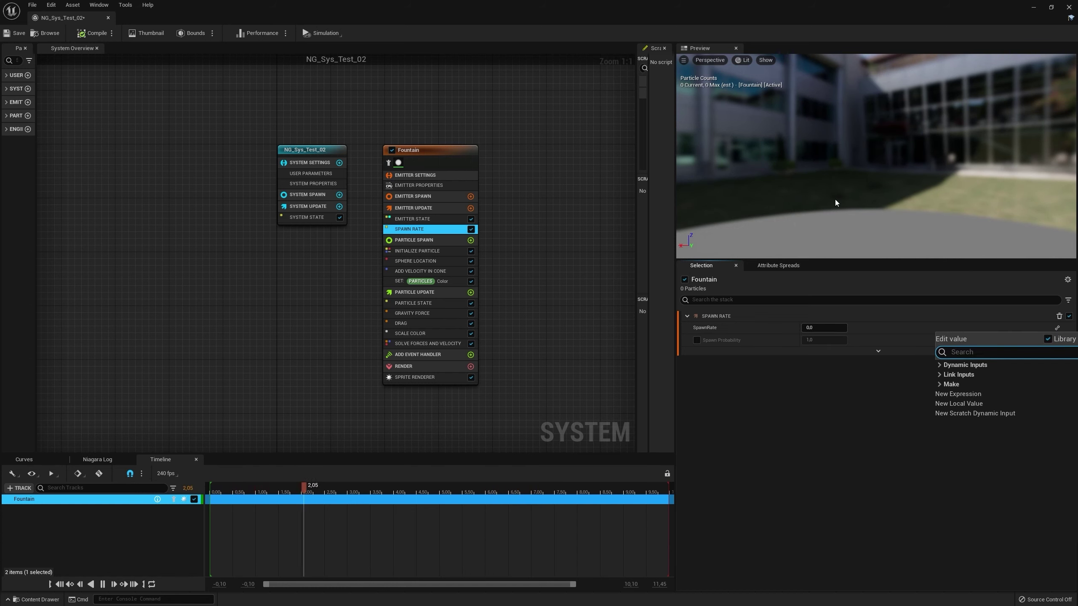
type("multi")
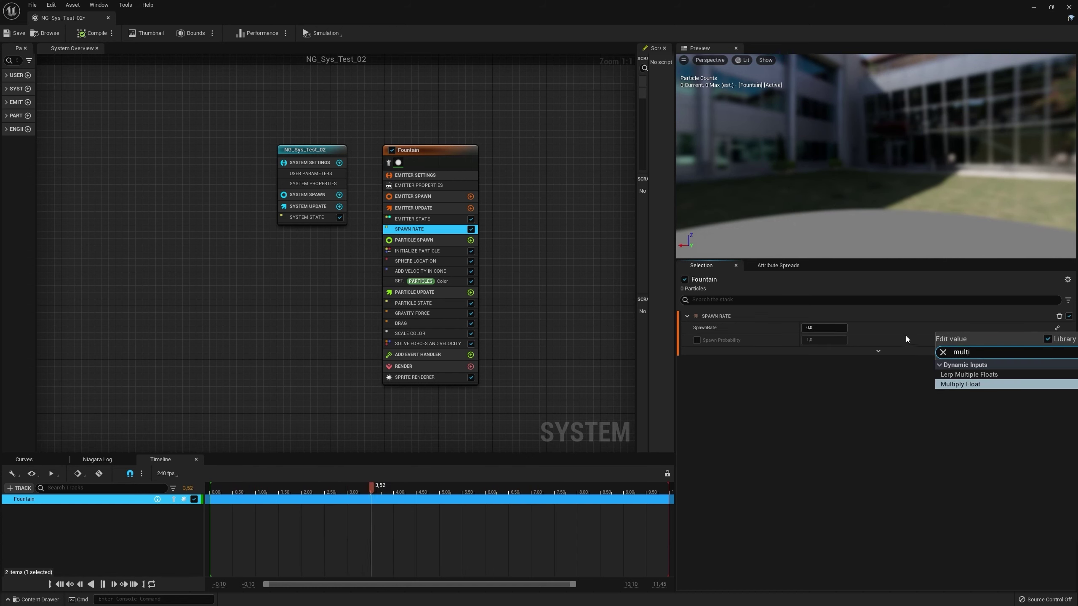
left_click(955, 385)
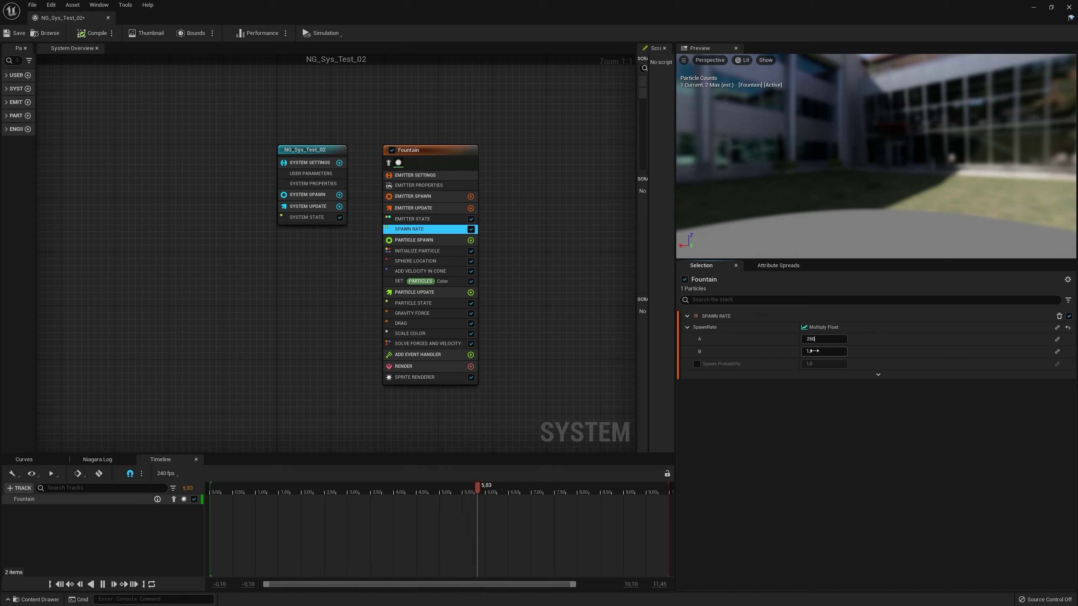
key("Return")
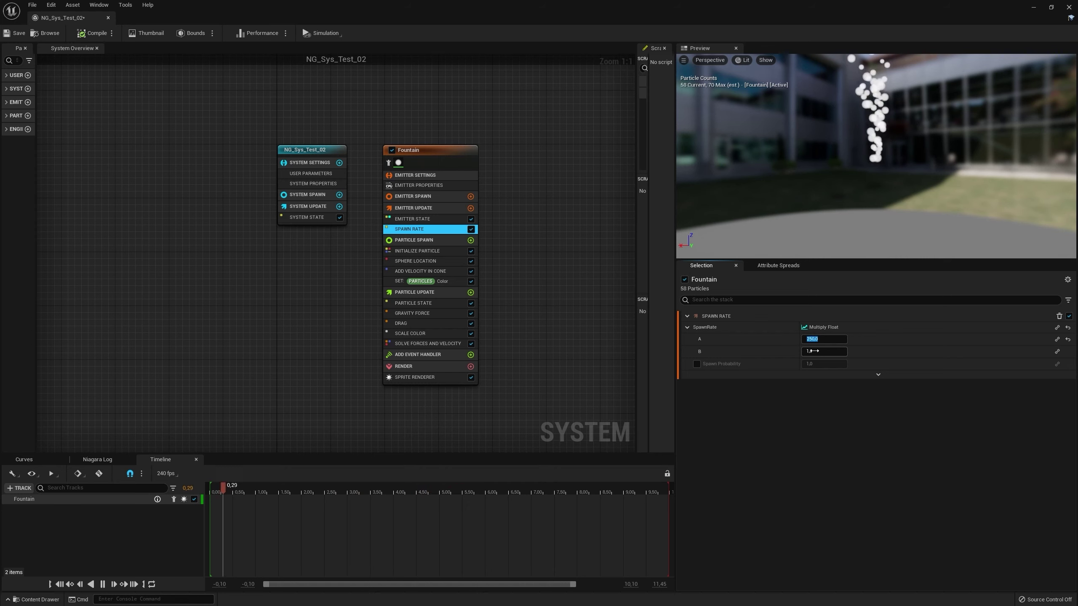
- Make input B a Clamp Float linked to User Intensity, then close the Niagara editor
left_click(1058, 352)
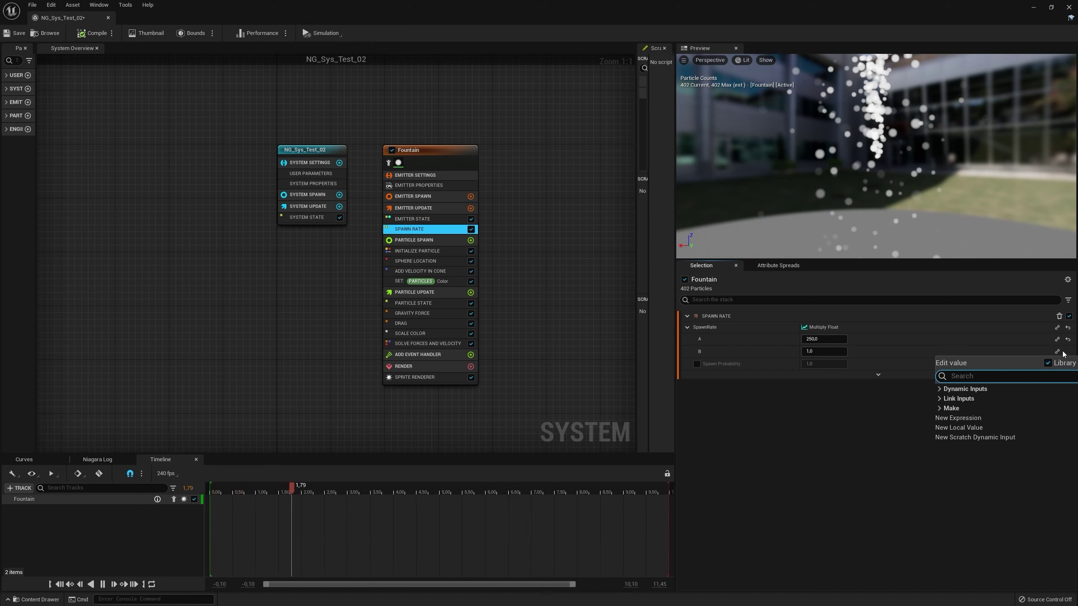
type("clamp")
key("Return")
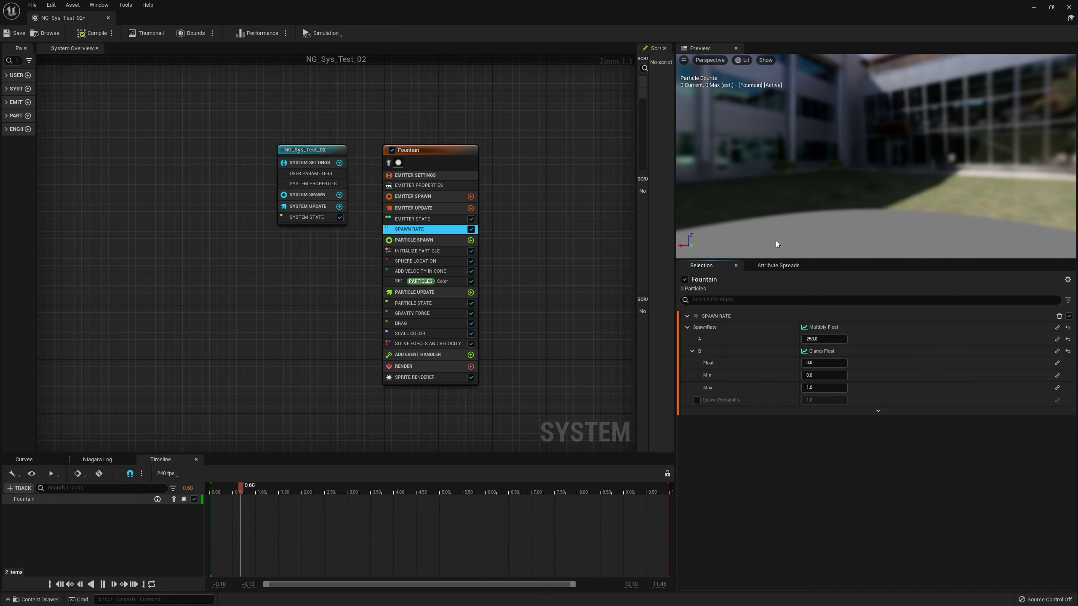
left_click(1057, 363)
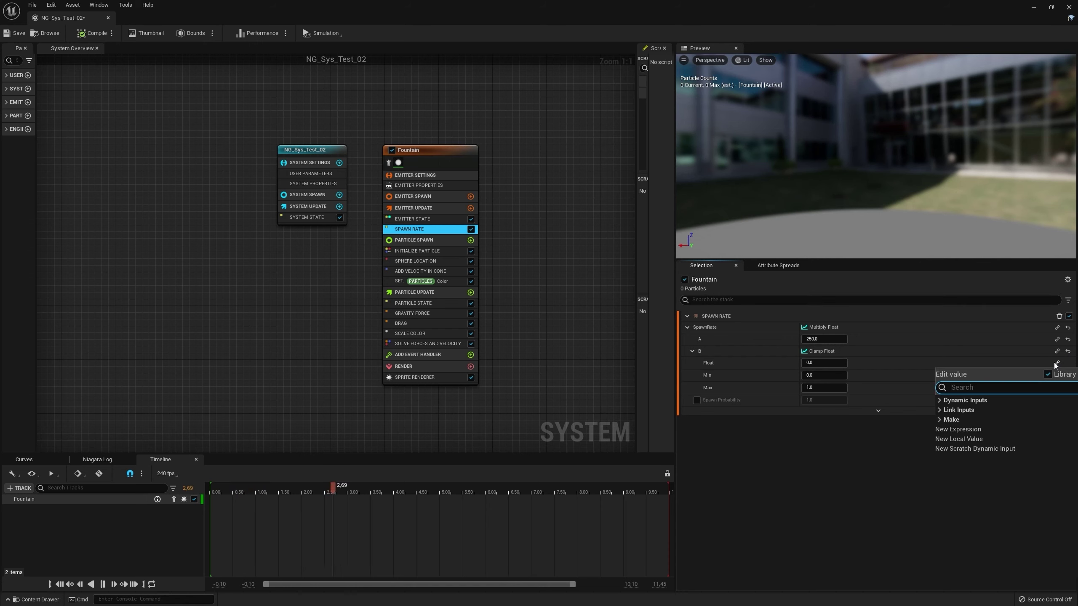
type("injten")
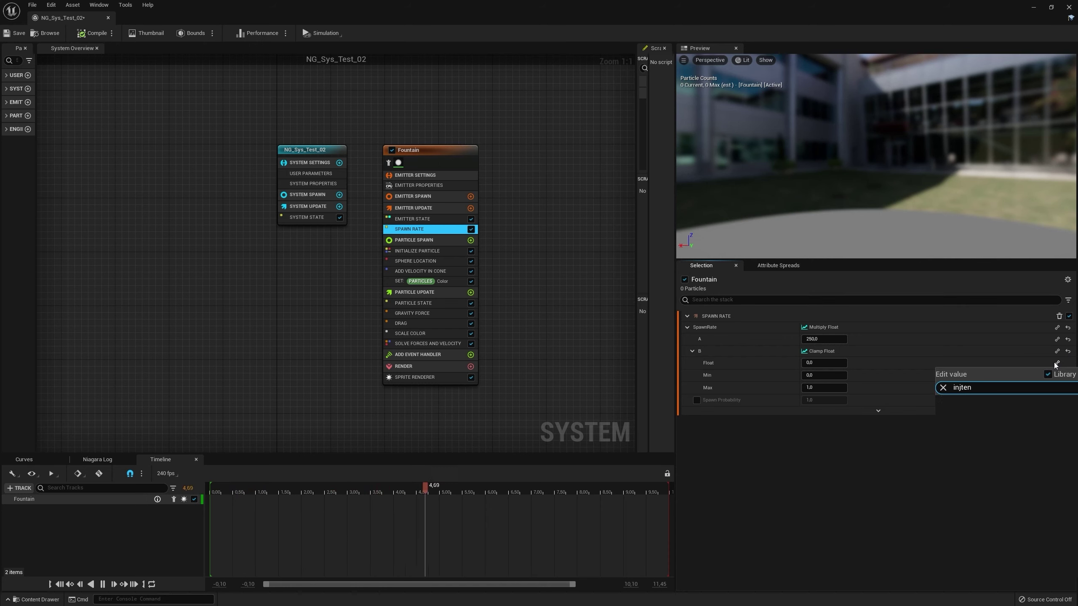
key("BackSpace")
type("t")
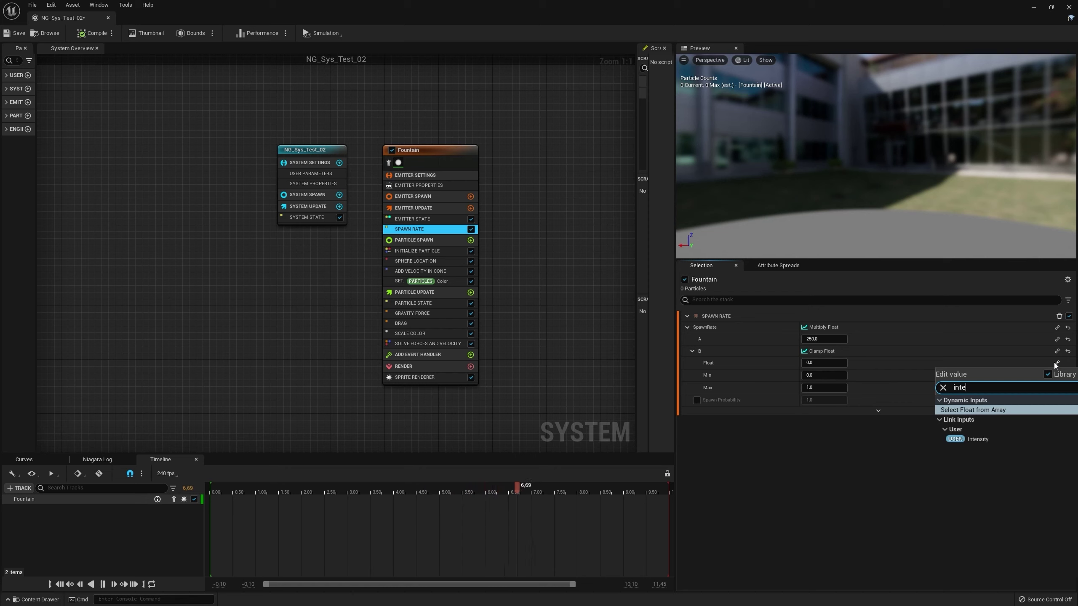
left_click(985, 438)
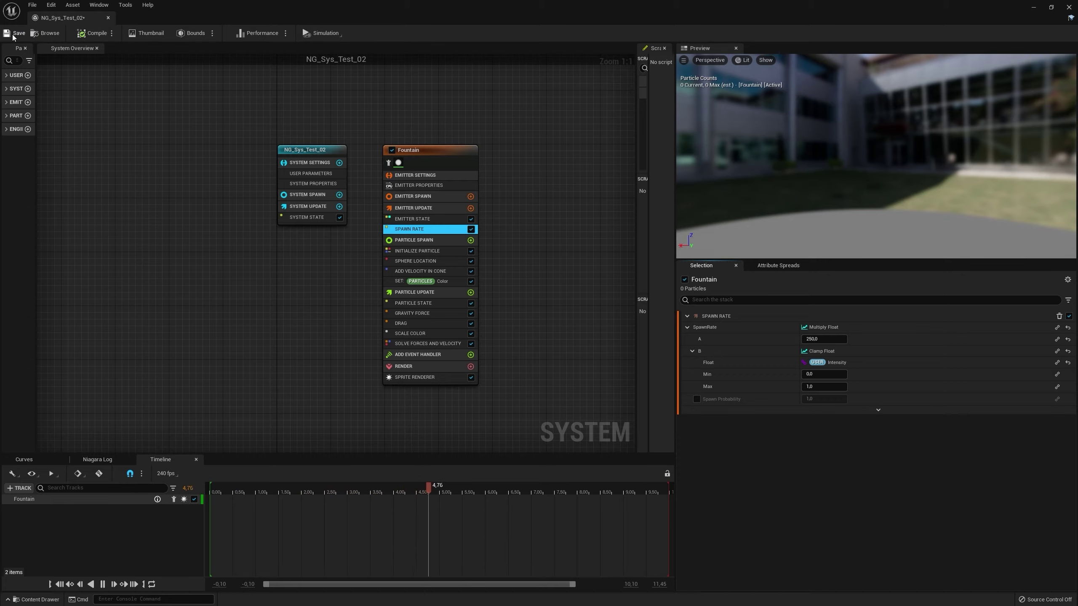
left_click(107, 17)
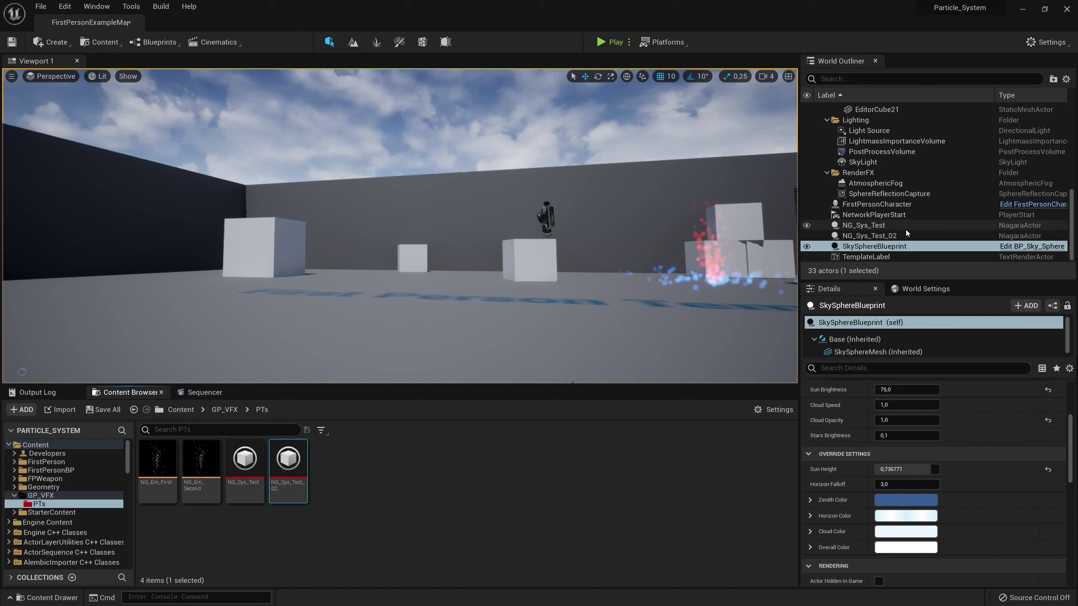
- Set the placed NG_Sys_Test_02 actor's Intensity override to 0.25
left_click(880, 236)
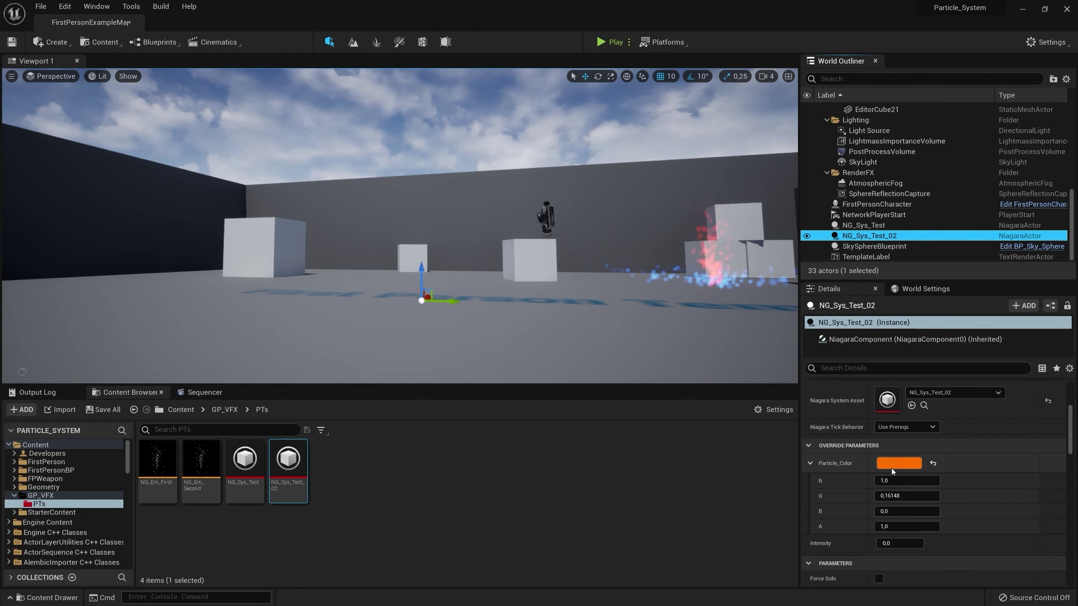
left_click_drag(891, 545, 903, 545)
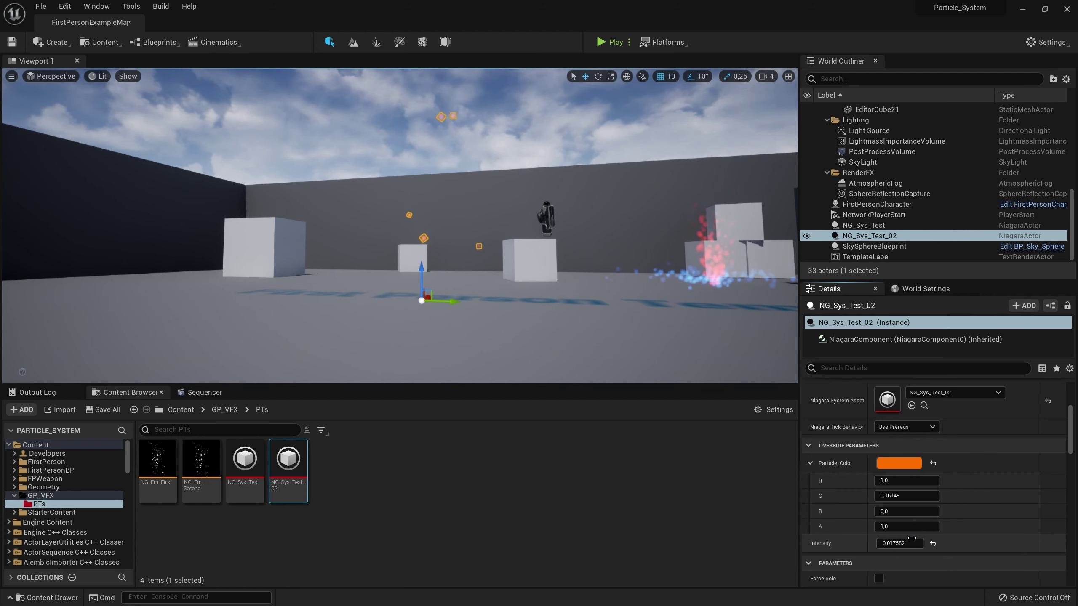
left_click(893, 543)
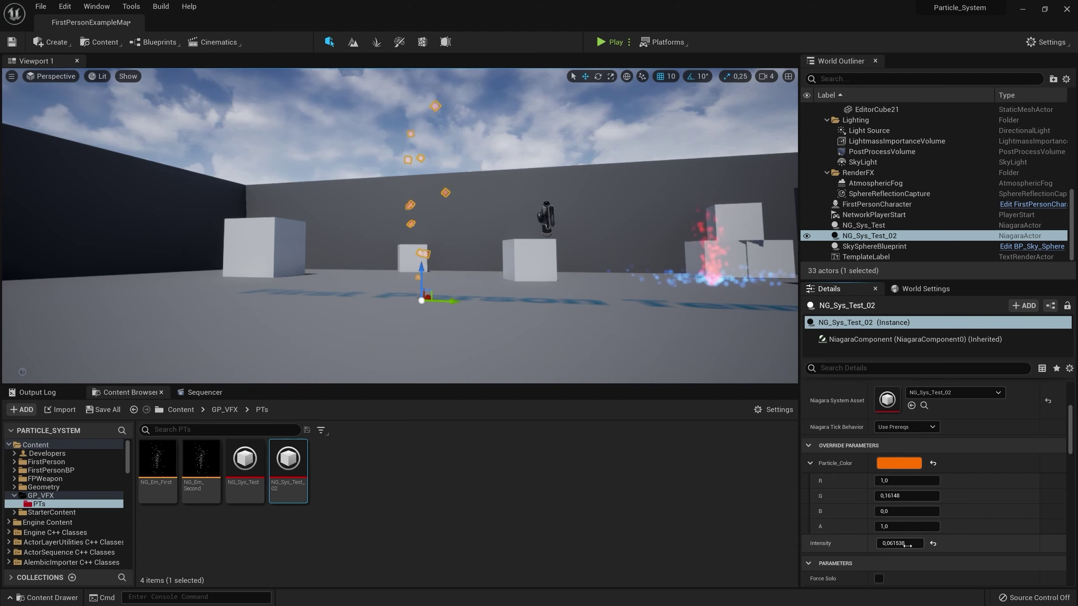
left_click_drag(906, 545, 921, 556)
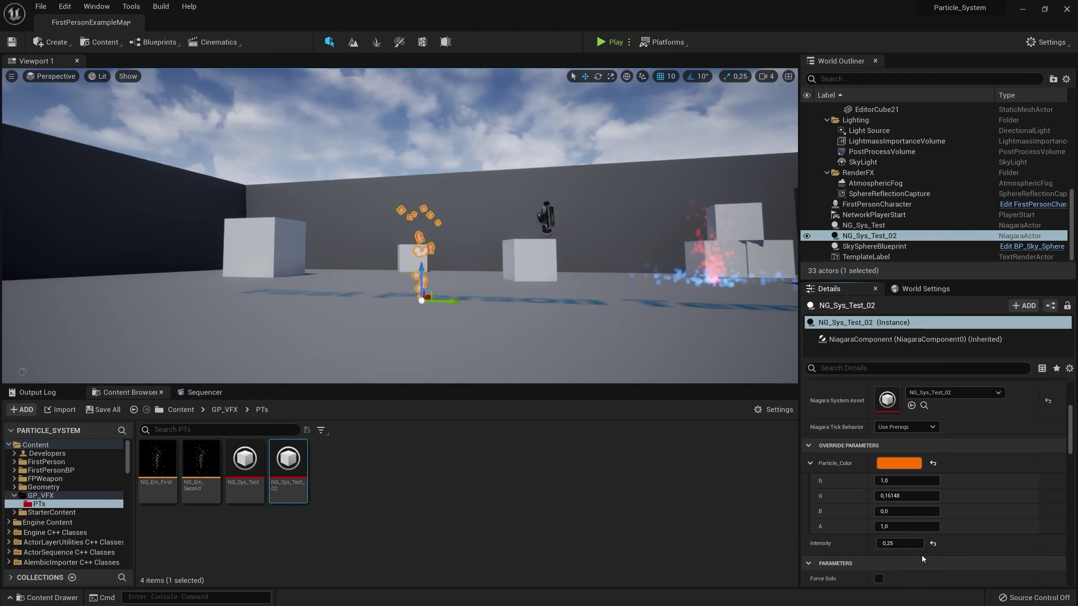
left_click(758, 245)
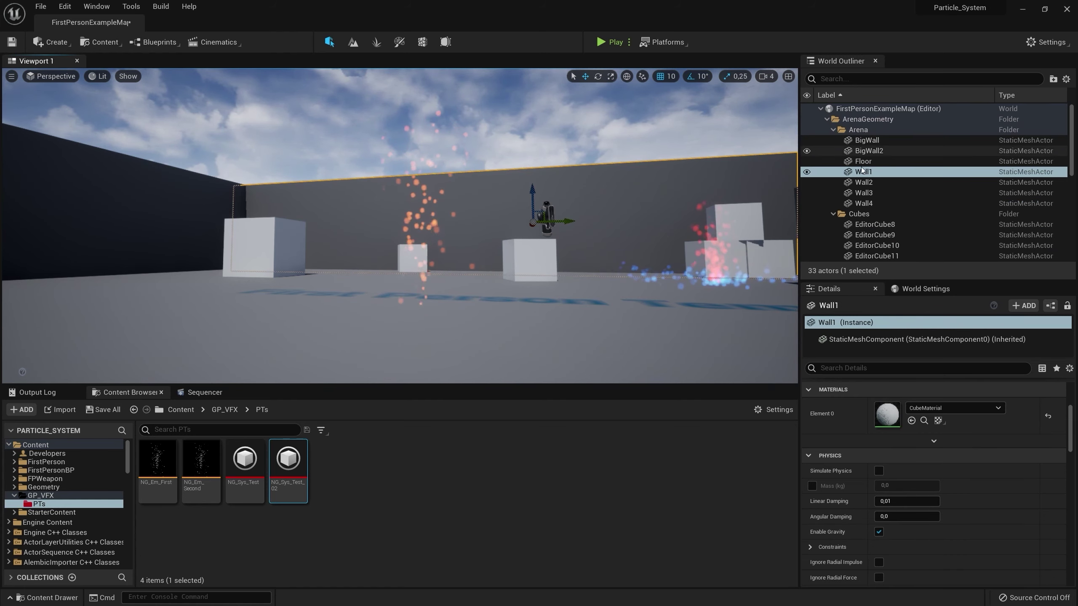
scroll(890, 156, "down", 5)
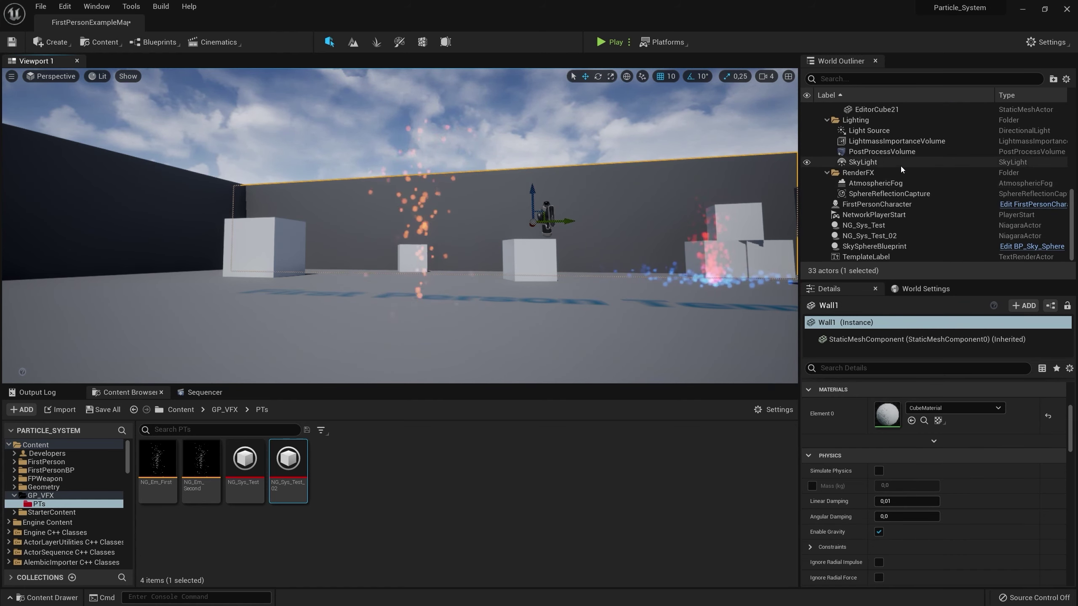
left_click(899, 236)
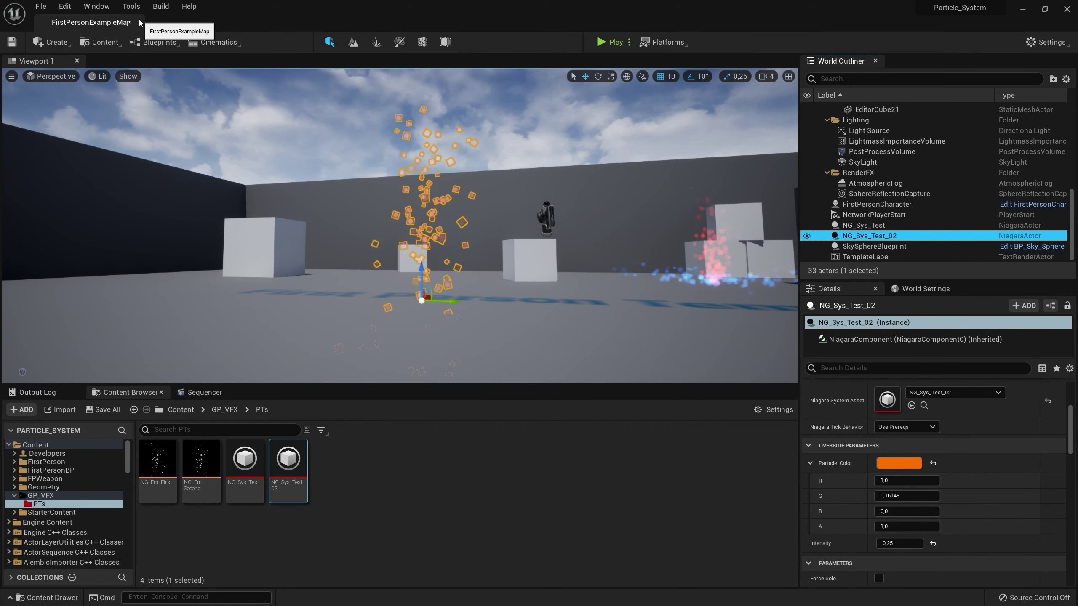
- Open the Level Blueprint and drop an NG_Sys_Test_02 reference into its graph
left_click(156, 42)
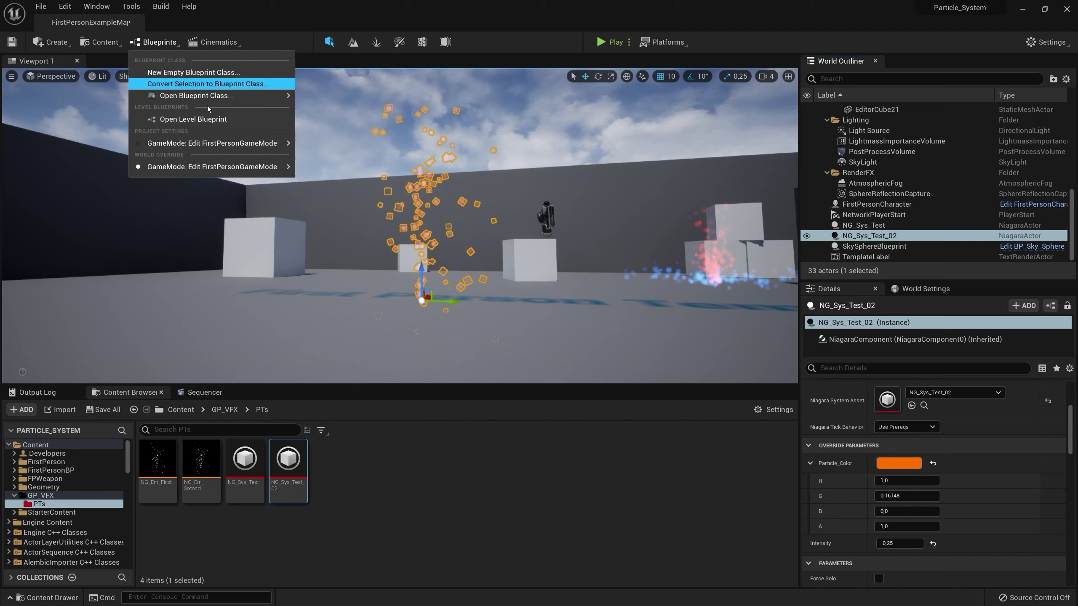
left_click(200, 119)
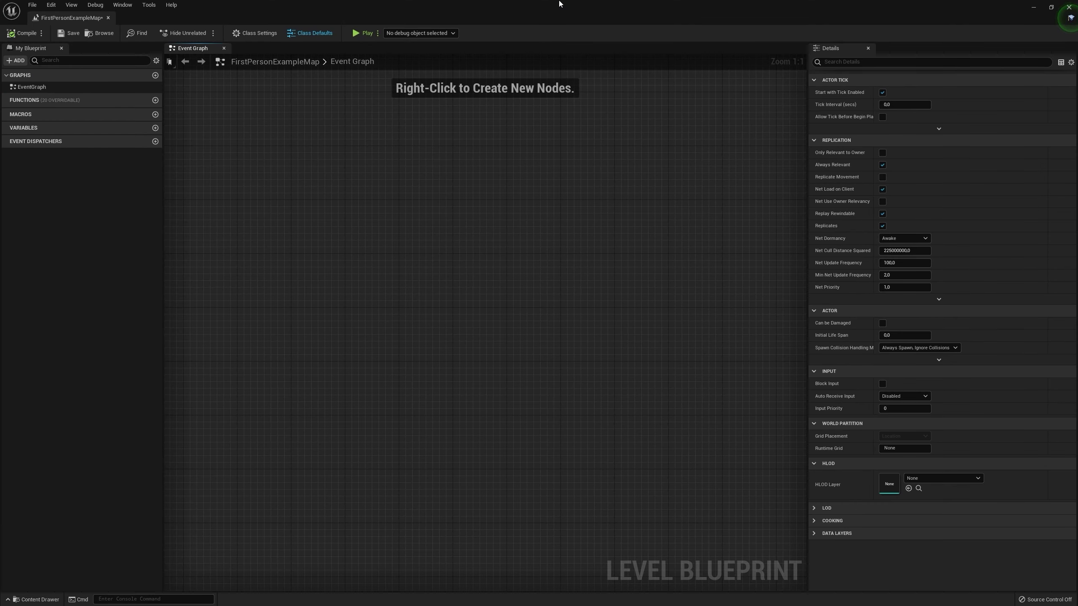
left_click_drag(538, 9, 490, 72)
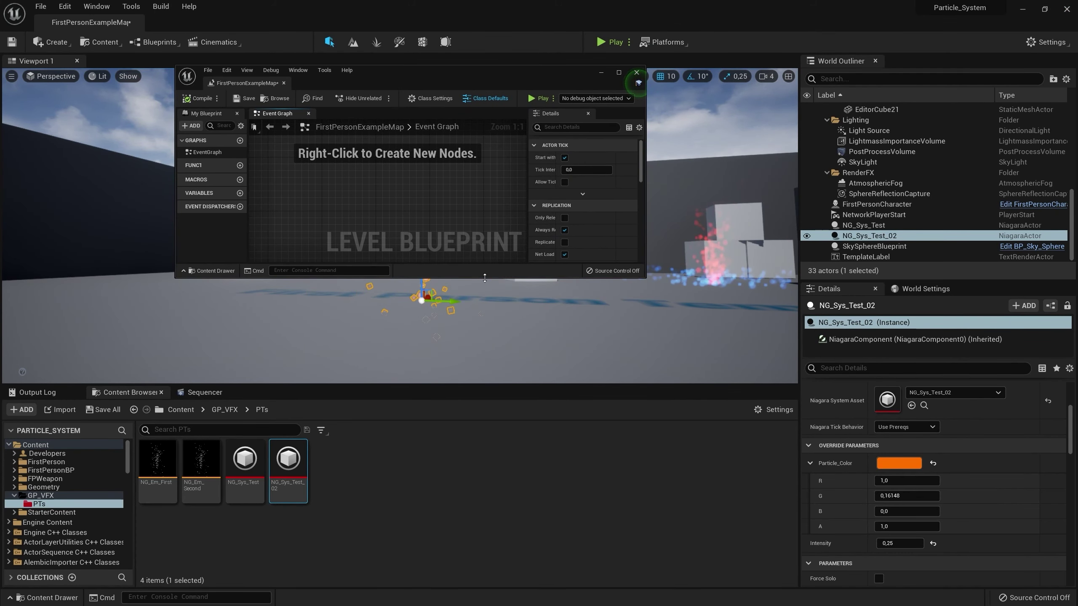
left_click_drag(484, 278, 484, 551)
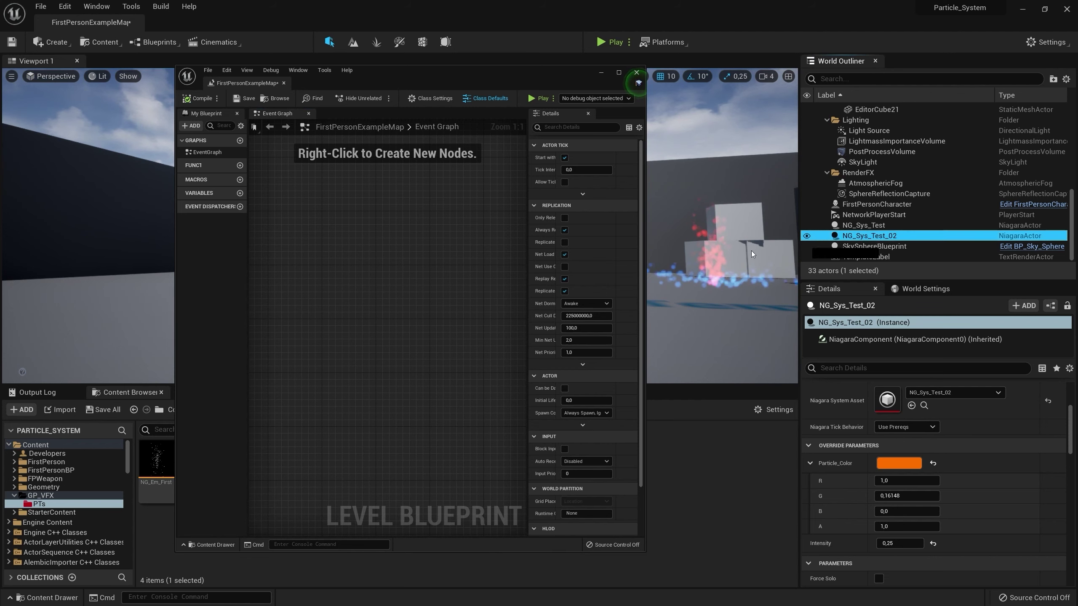
left_click_drag(751, 253, 430, 260)
scroll(446, 223, "down", 10)
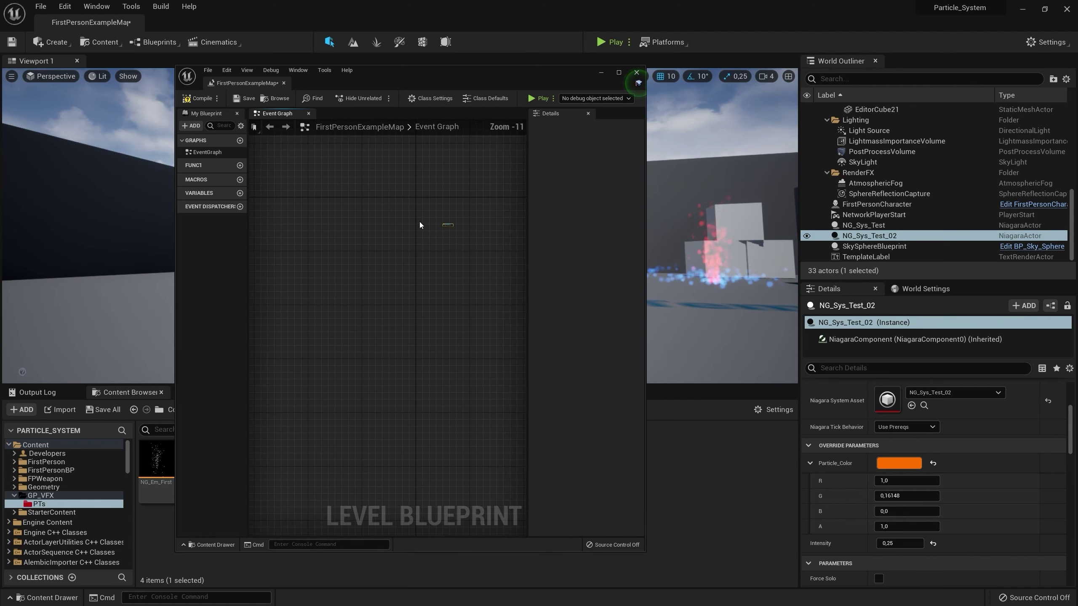
scroll(419, 224, "up", 9)
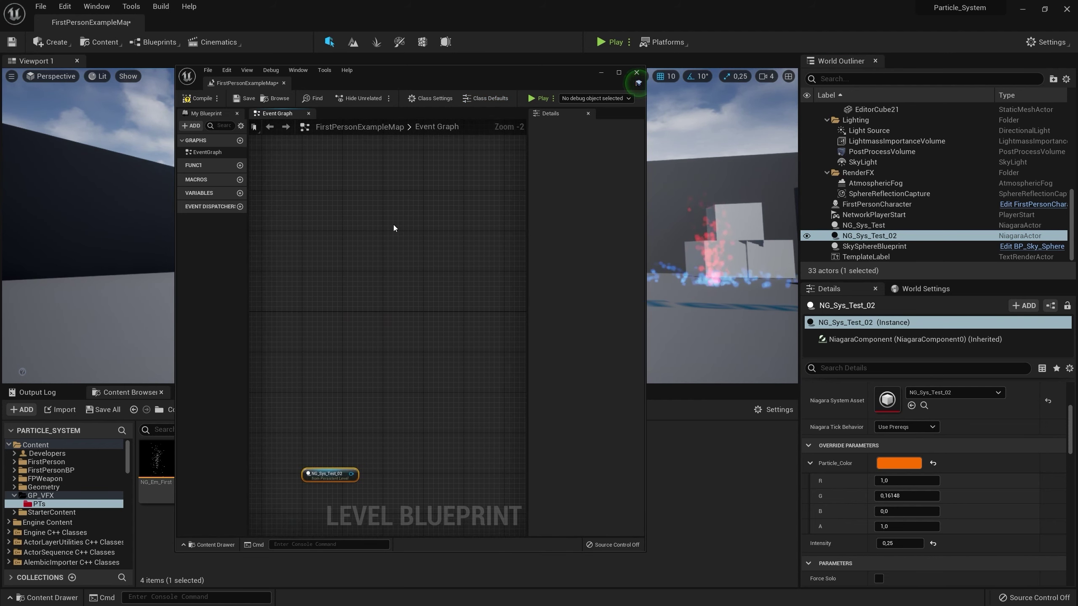
scroll(373, 276, "down", 10)
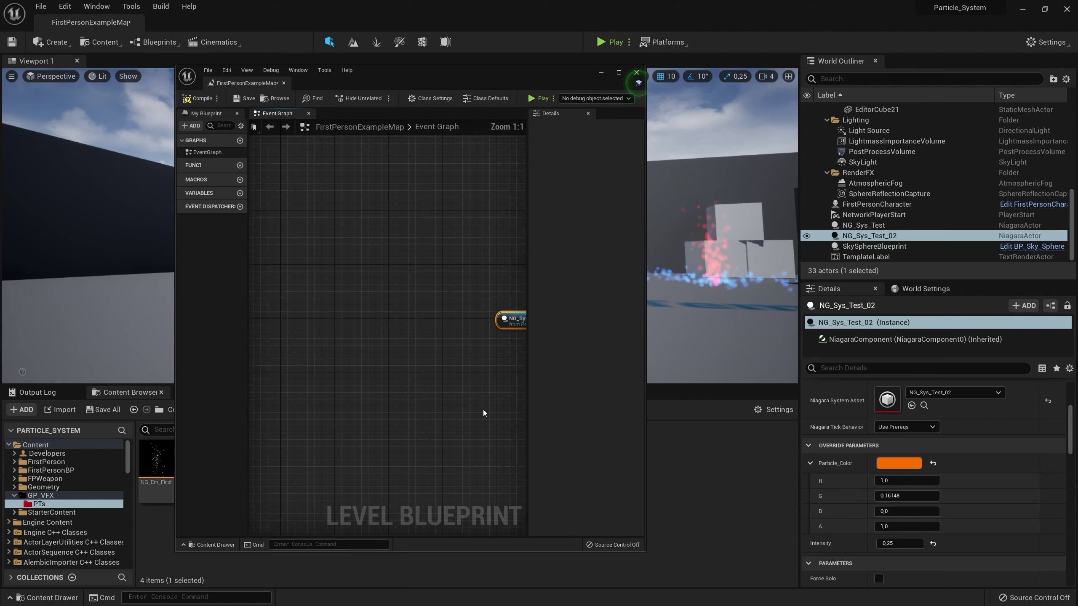
- From the reference, add a Set Niagara Variable (Float) node via its Niagara Component
right_click(394, 324)
type("upd")
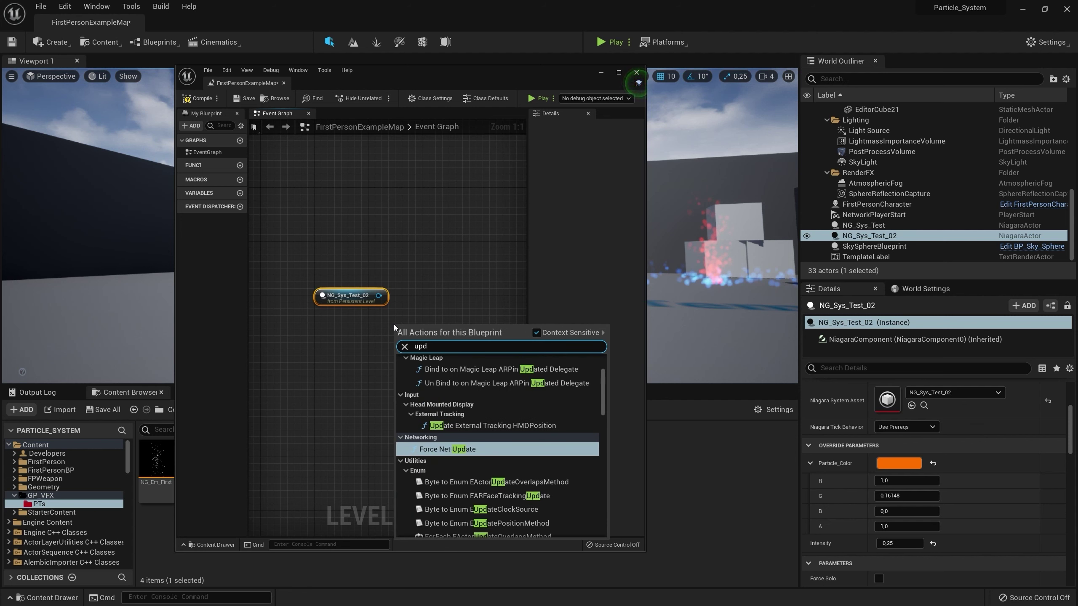
key("BackSpace")
key("BackSpace")
key("BackSpace")
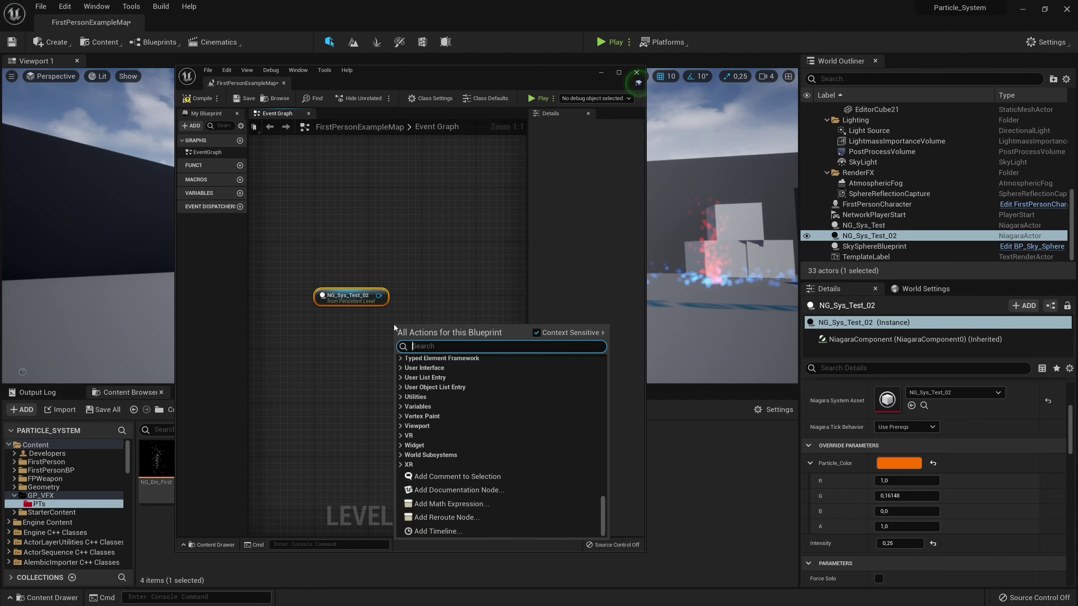
left_click(395, 220)
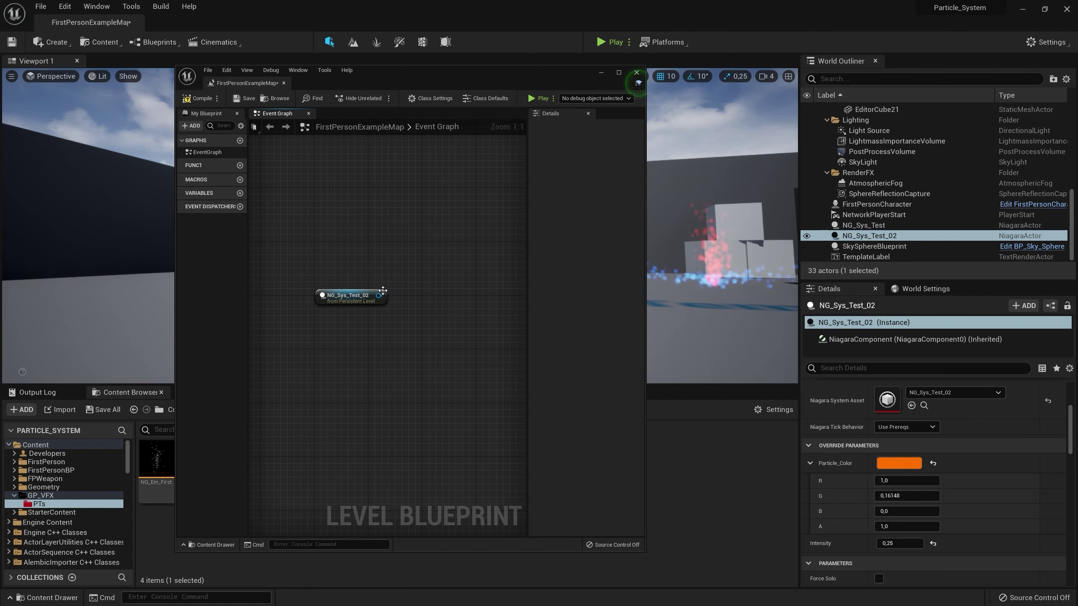
left_click_drag(379, 296, 418, 362)
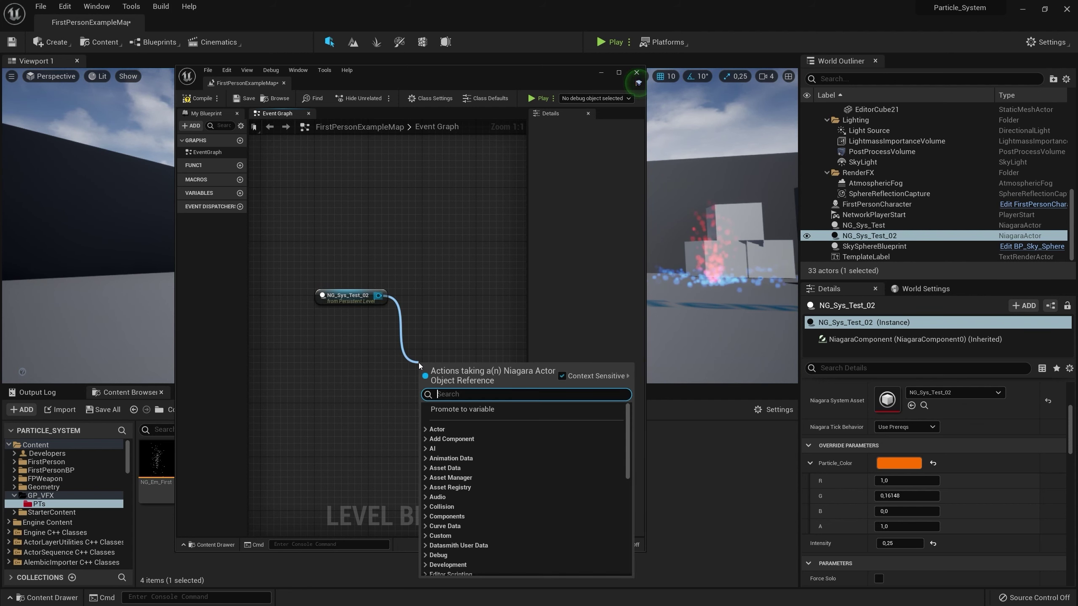
type("set nia")
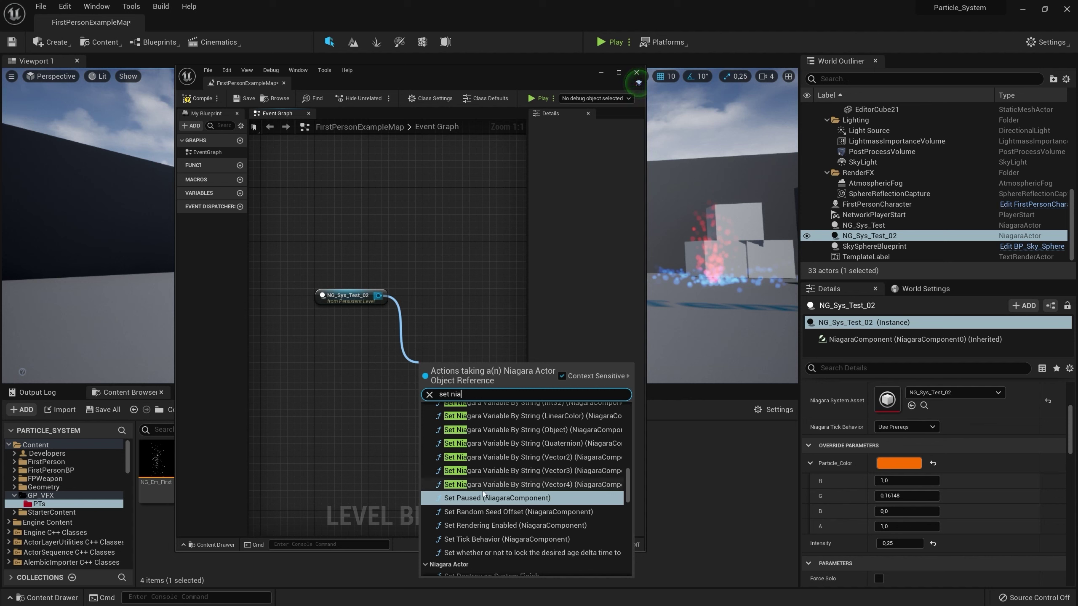
scroll(534, 460, "up", 5)
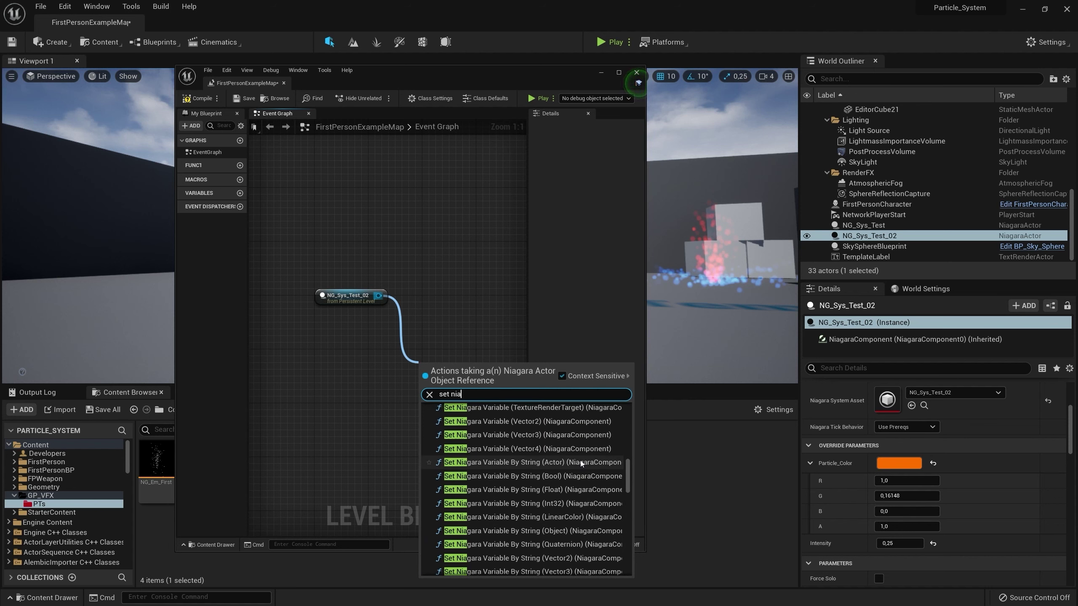
scroll(564, 468, "up", 4)
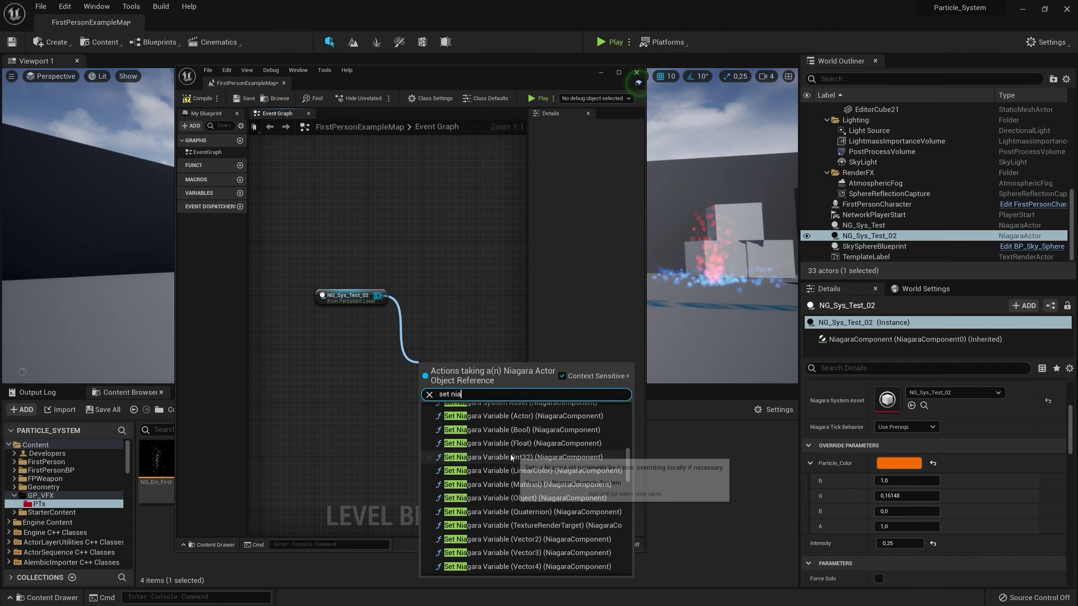
key("Escape")
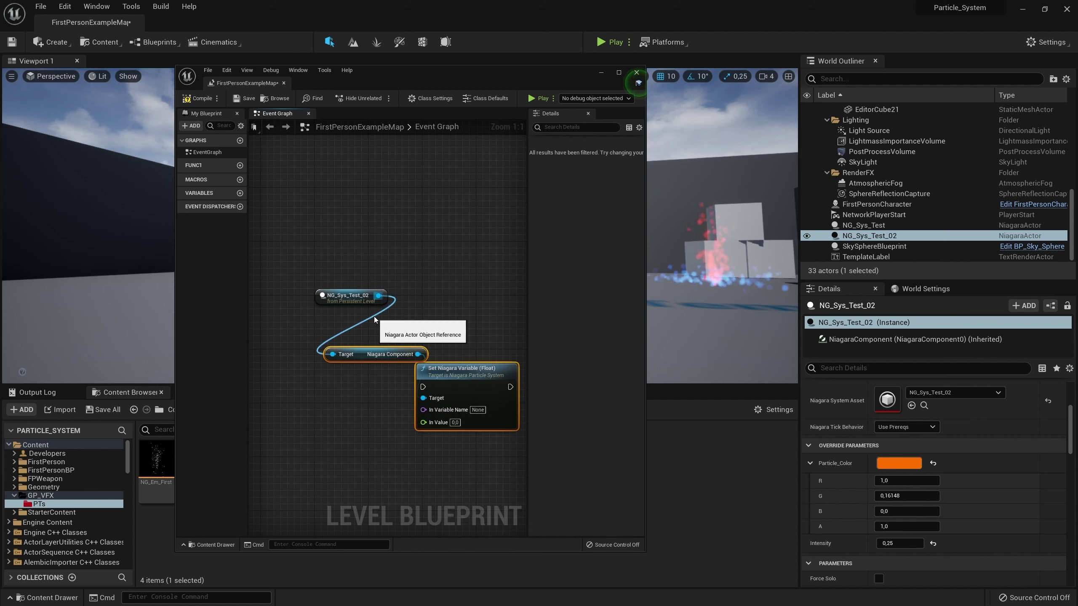
- Arrange the NG_Sys_Test_02 reference and Niagara Component nodes beside the Set node
left_click_drag(381, 354, 472, 350)
left_click_drag(345, 296, 475, 322)
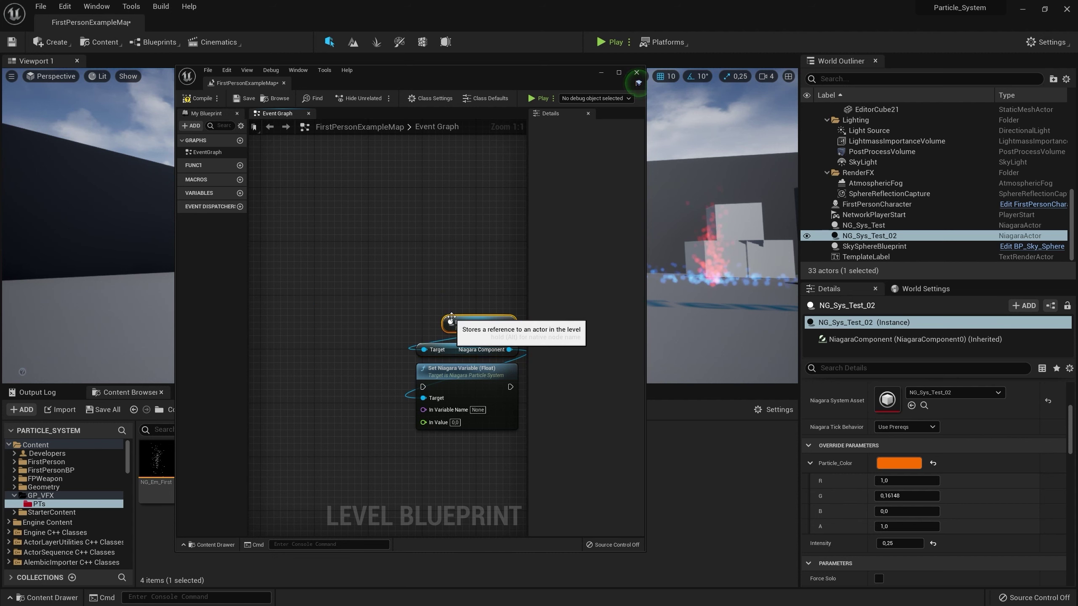
right_click(292, 279)
type("tick")
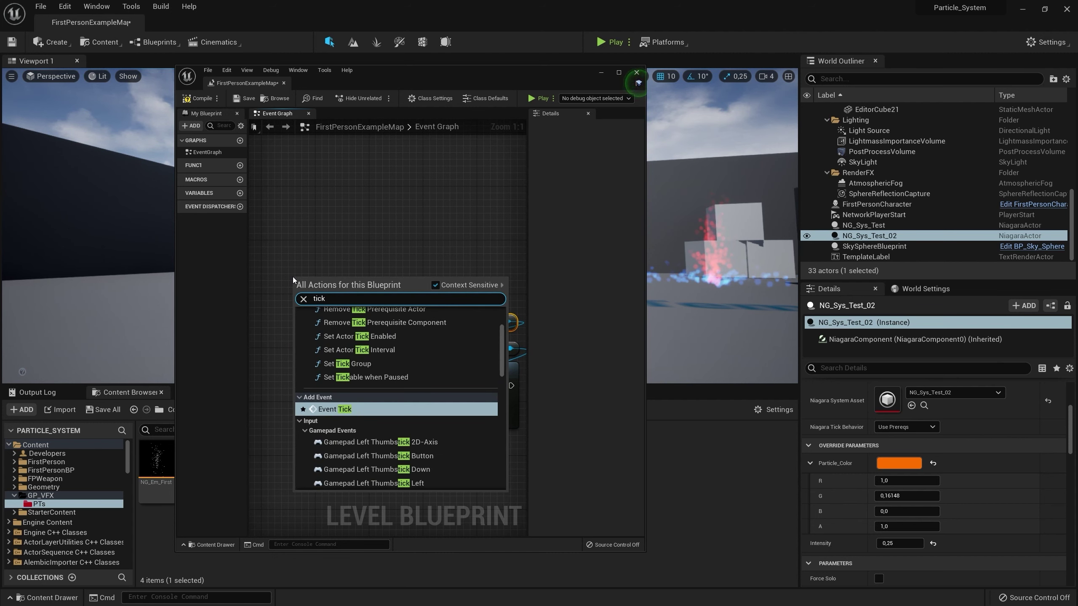
left_click(328, 410)
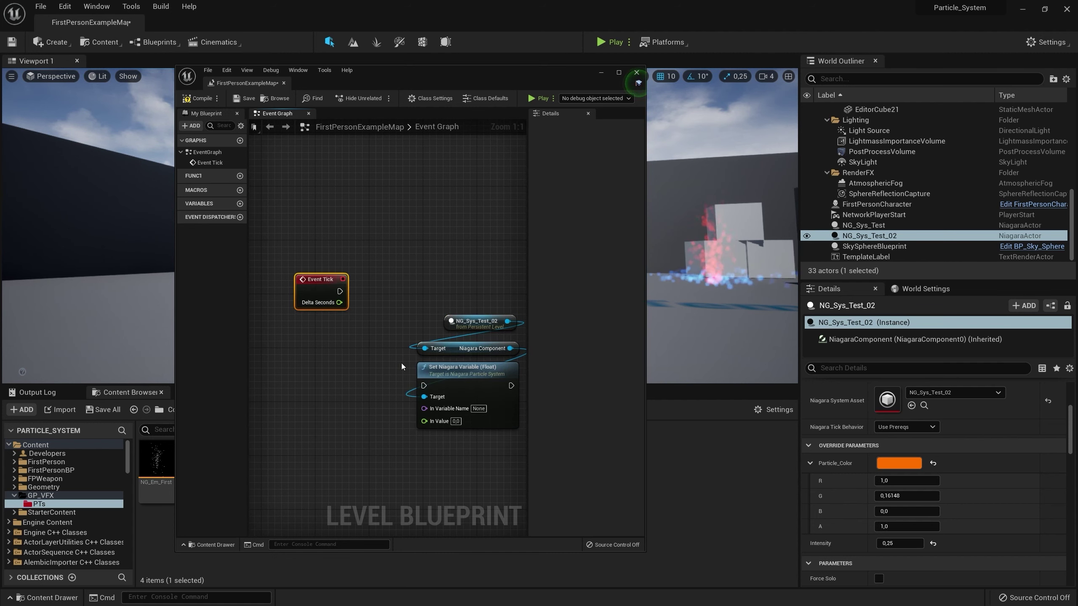
key("ctrl+z")
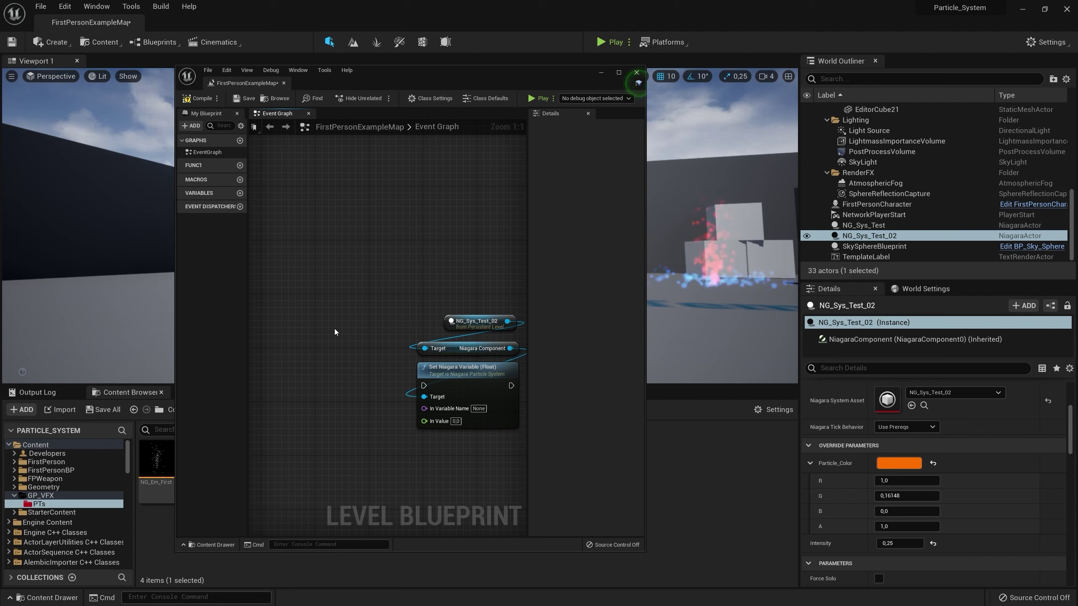
- Add Event BeginPlay wired into a new Timeline_0, and open that timeline
right_click(334, 329)
type("begin")
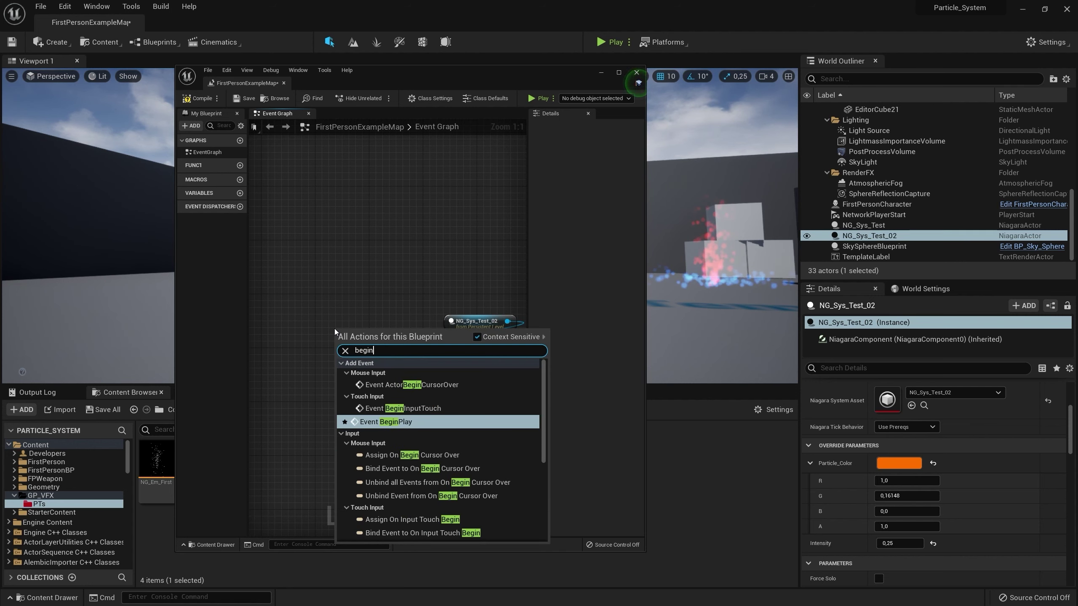
left_click(369, 421)
right_click_drag(400, 296, 480, 284)
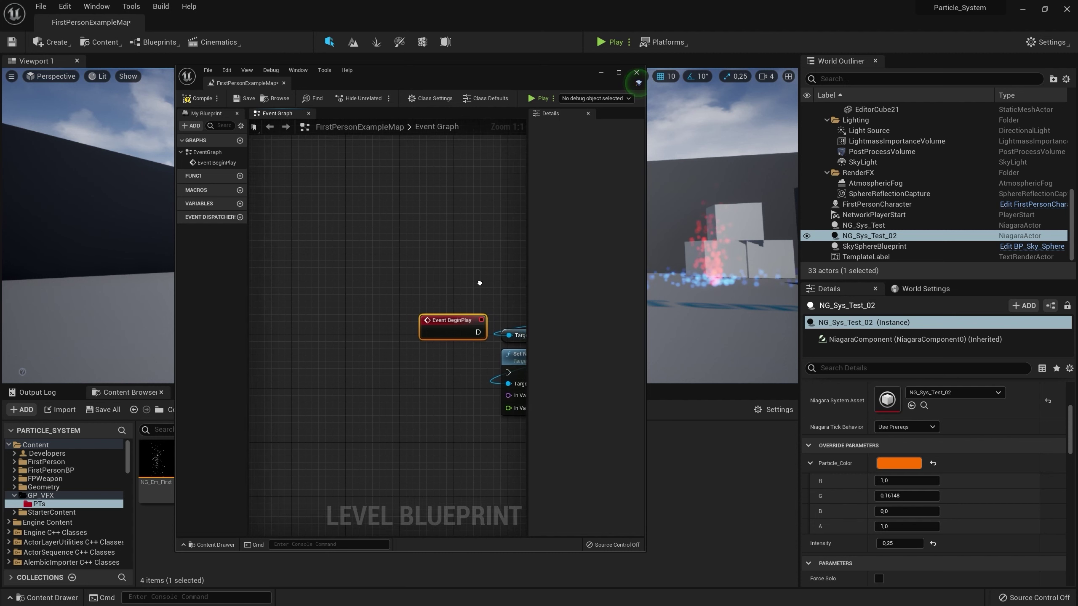
left_click_drag(451, 328, 382, 278)
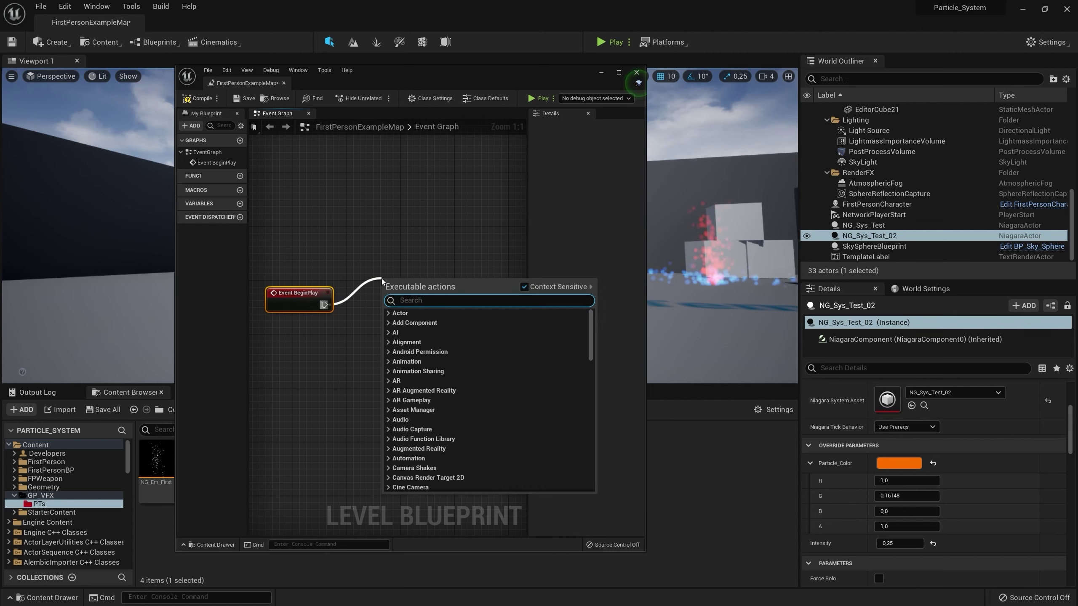
type("time")
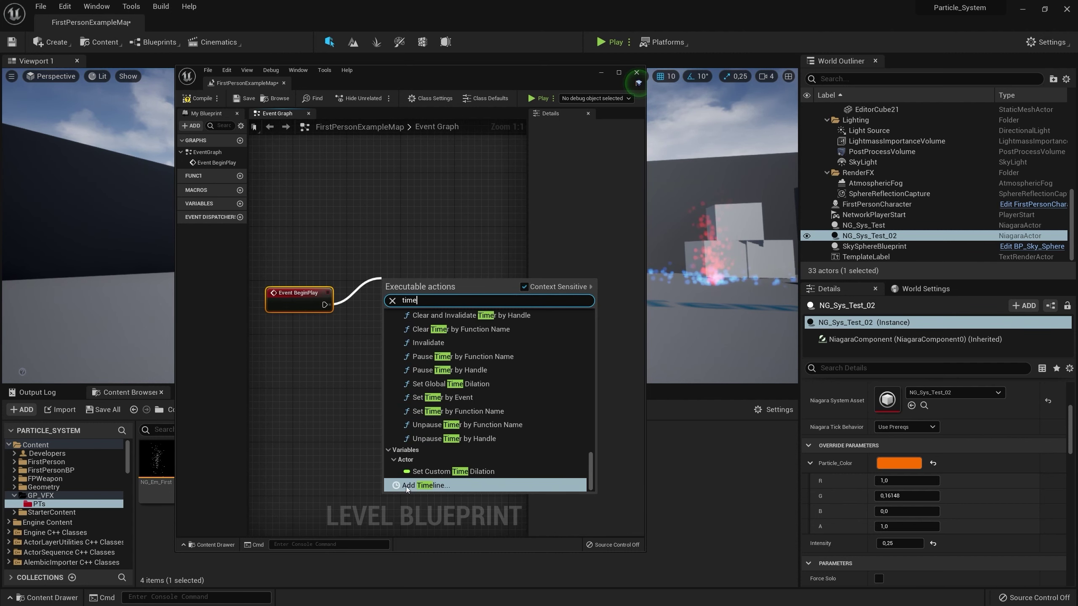
left_click(406, 485)
left_click(476, 257)
right_click_drag(476, 257, 397, 236)
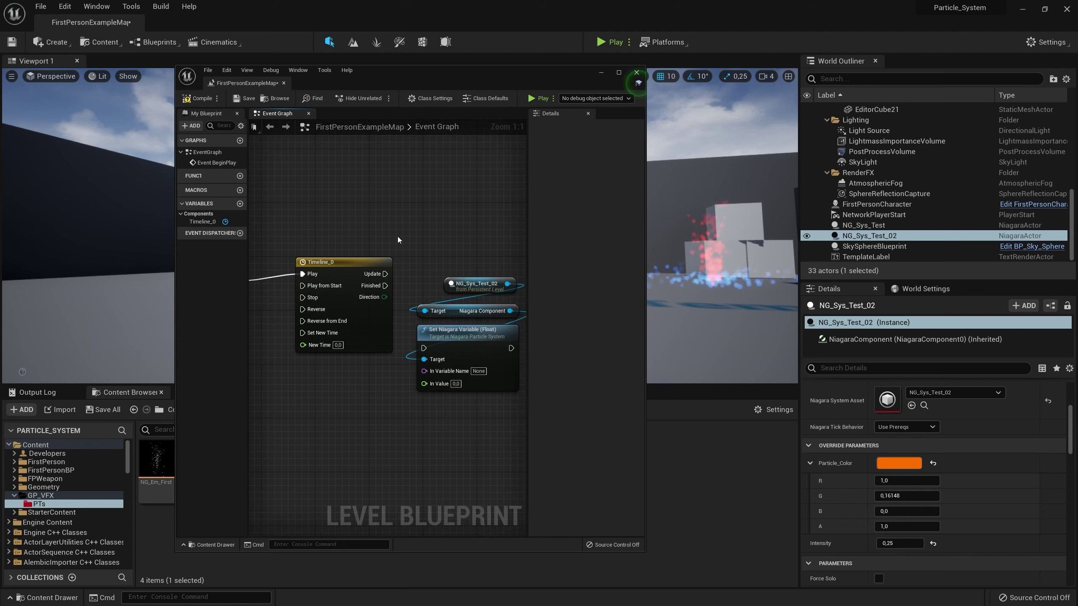
double_click(342, 262)
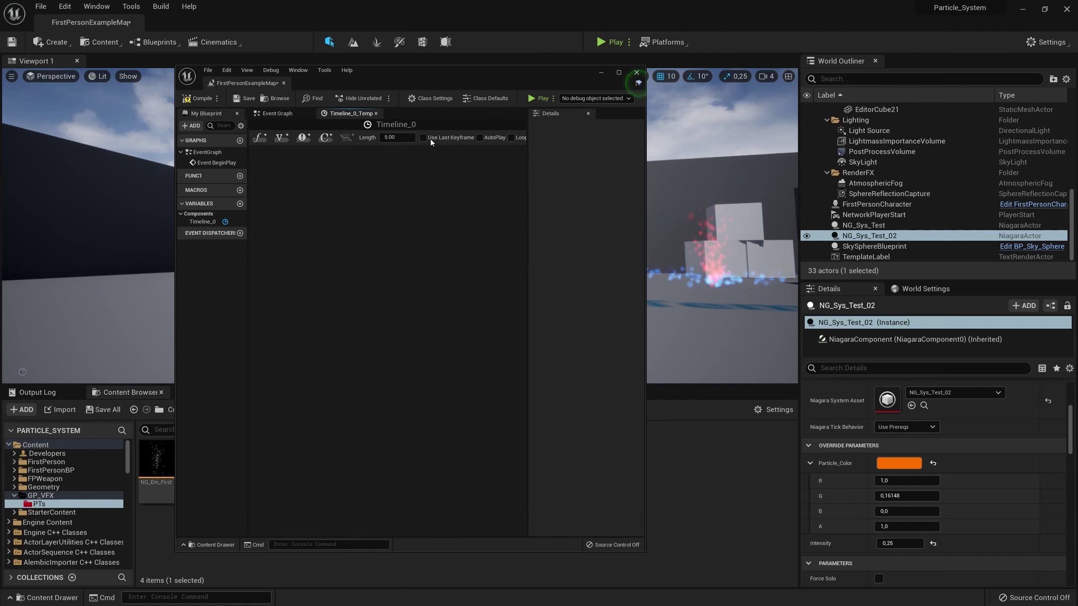
- Add a float track to Timeline_0 with a first key of value 0
left_click(260, 137)
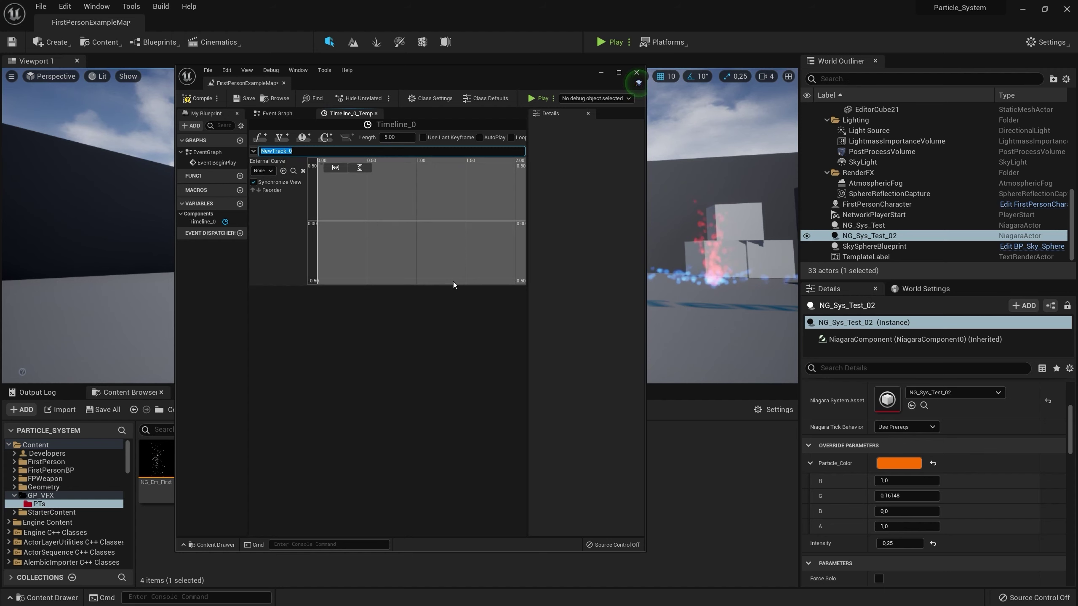
left_click(618, 72)
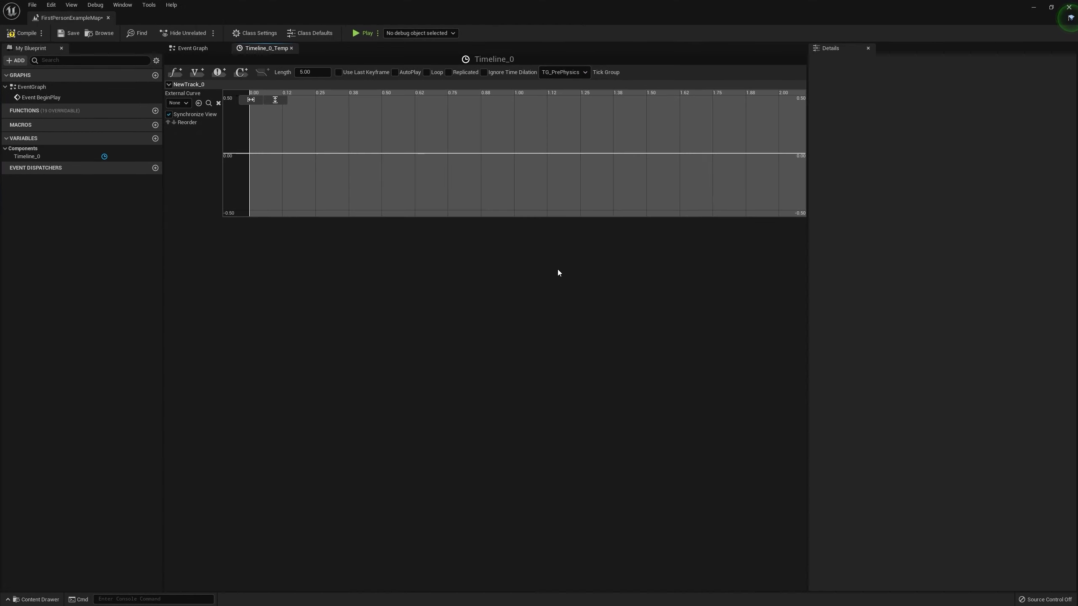
scroll(561, 186, "down", 3)
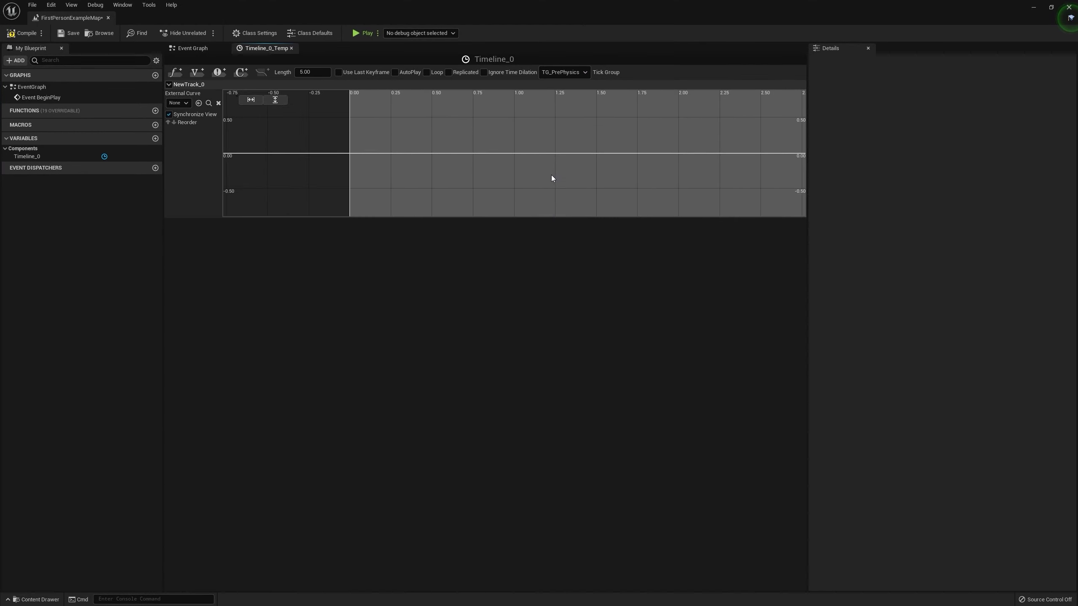
scroll(551, 178, "down", 5)
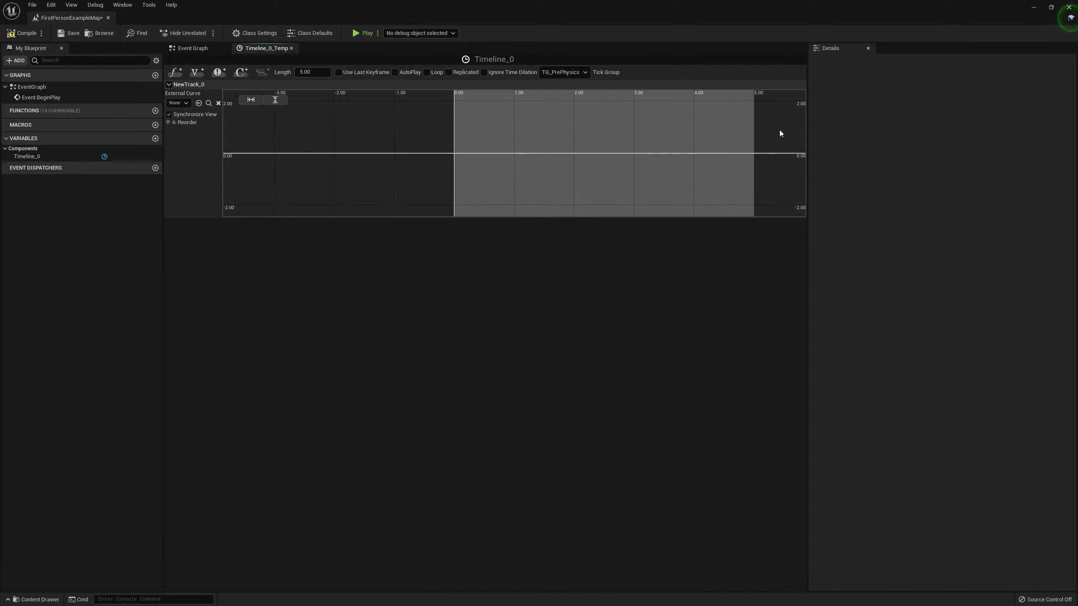
right_click(484, 141)
left_click(505, 159)
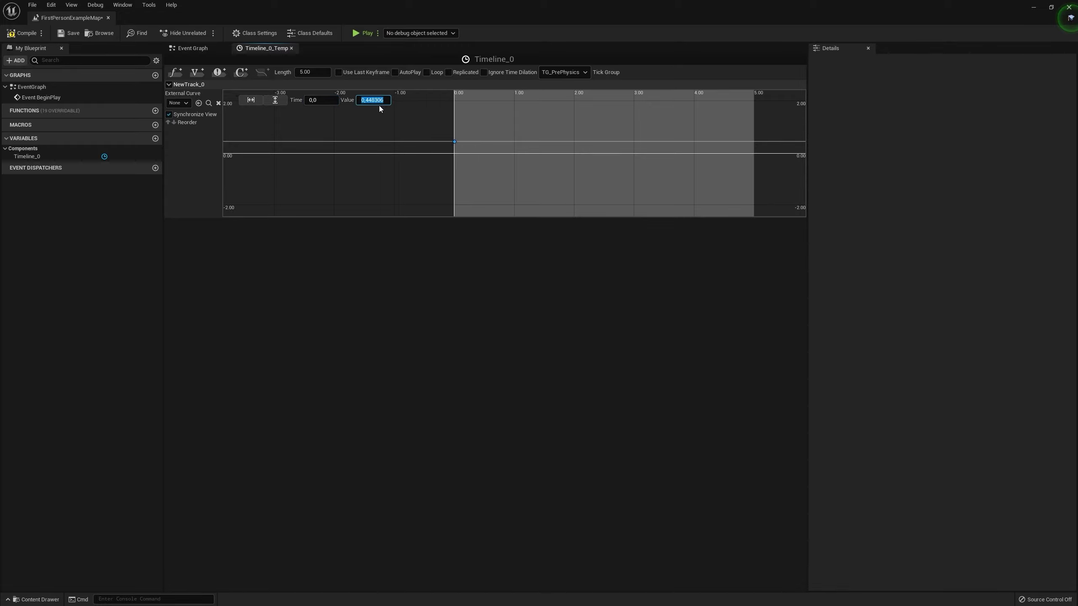
type("0")
key("Return")
- Set the timeline length to 2 seconds
left_click(312, 72)
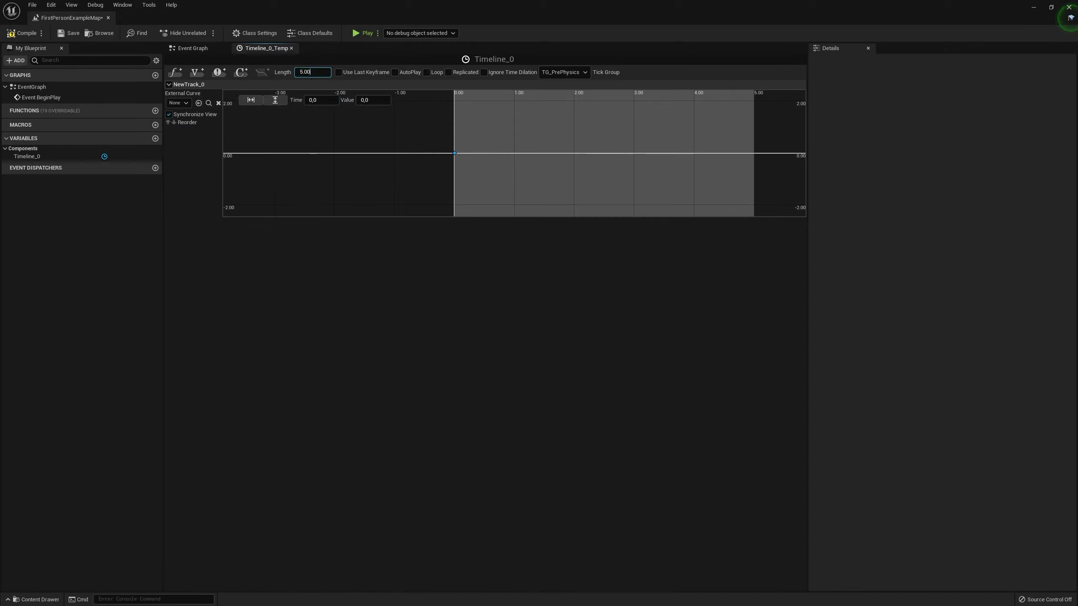
key("ctrl+a")
type("3")
key("Return")
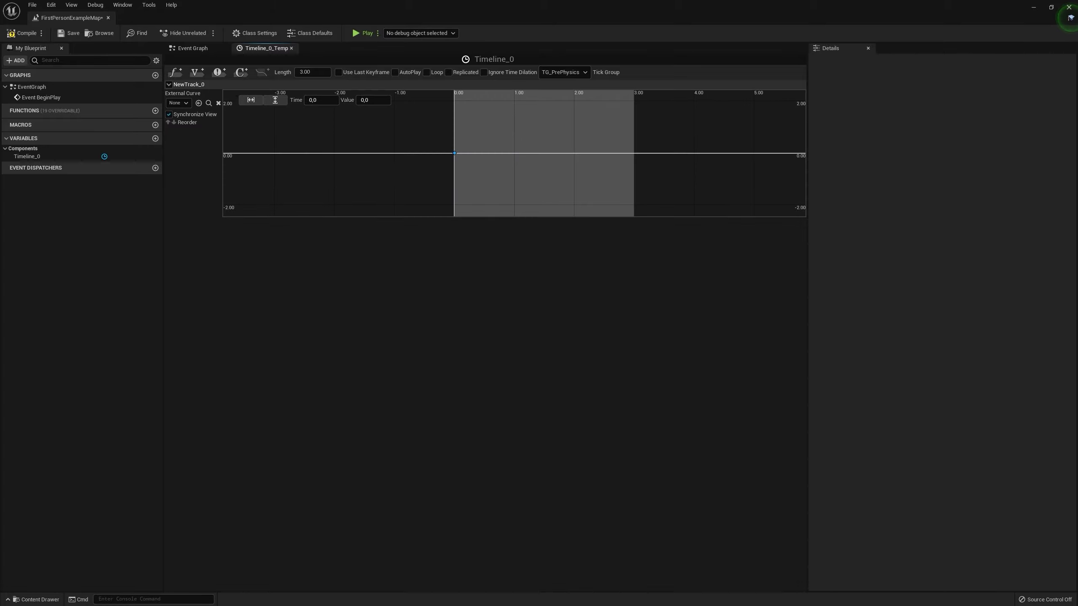
type("2")
key("Return")
- Add a 1.0 peak key near 0.85 s and a 0 key at 2.0, then compile and save
right_click(509, 107)
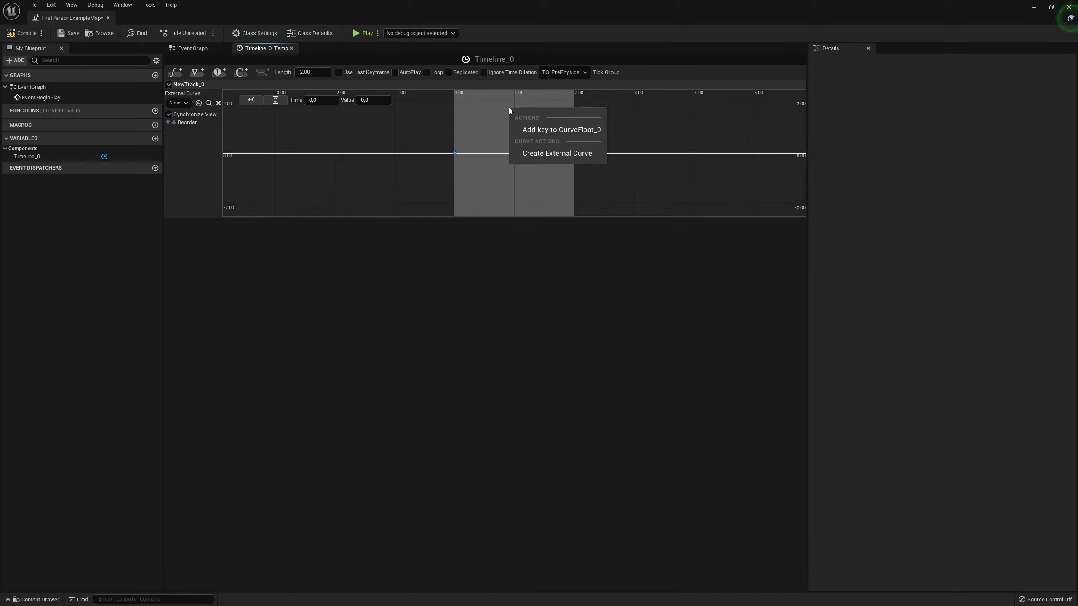
left_click(551, 127)
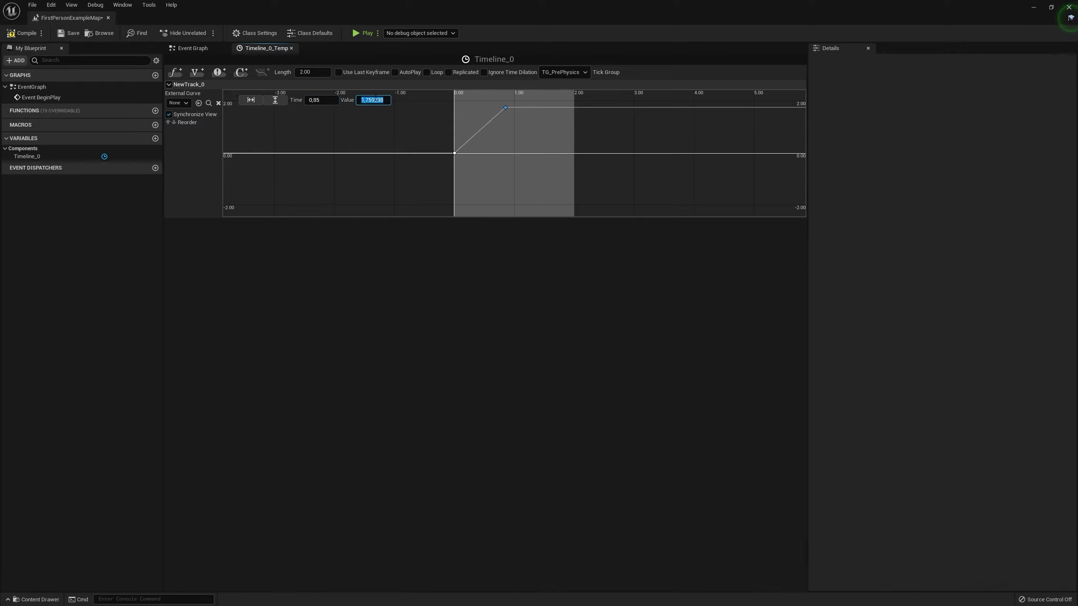
right_click(522, 142)
left_click(552, 164)
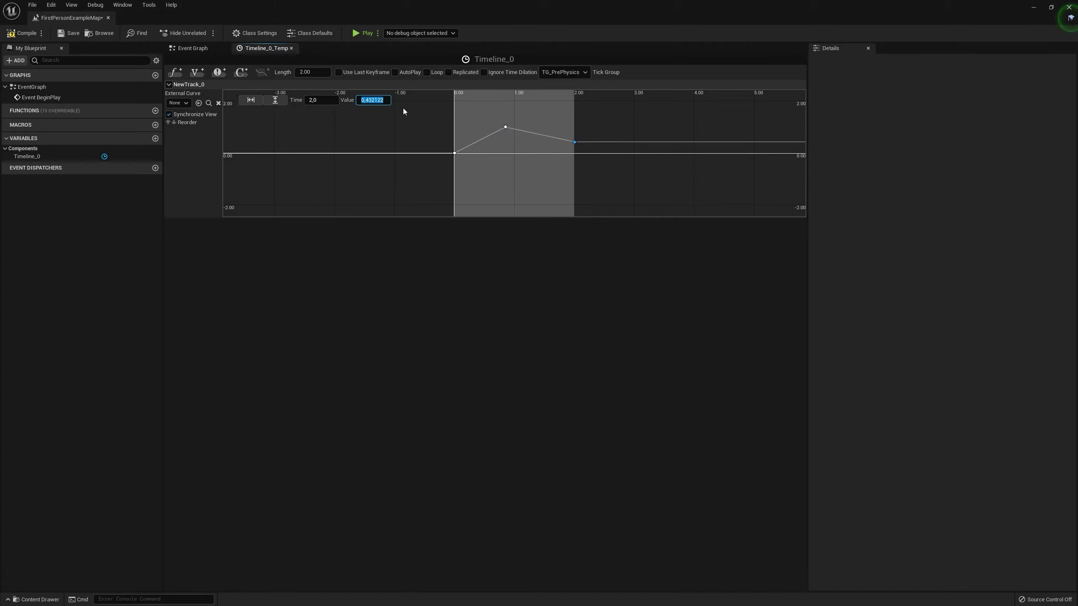
type("0")
key("Return")
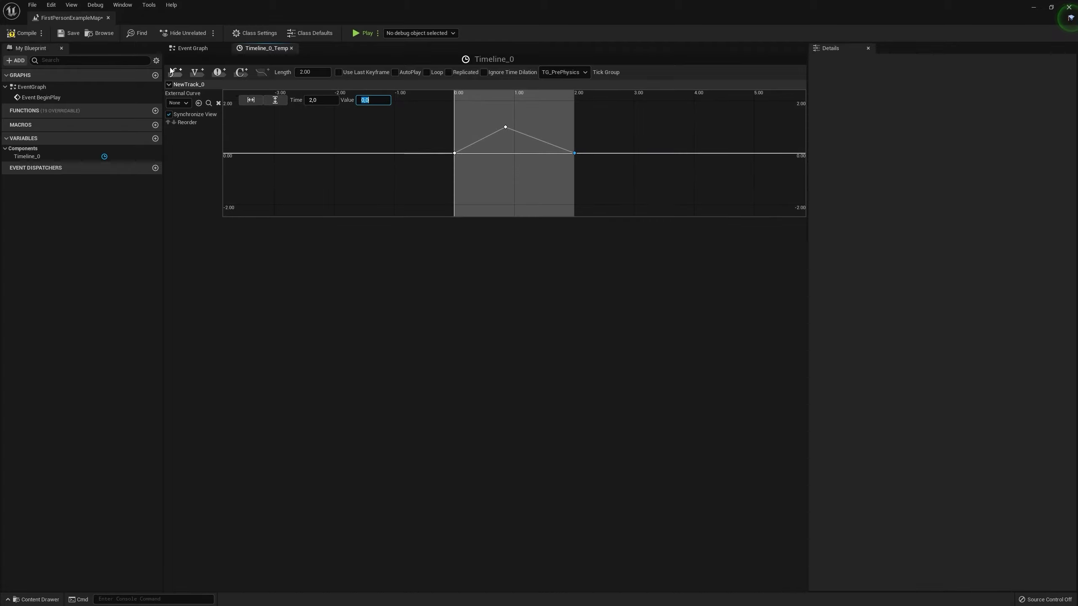
left_click(8, 34)
left_click(71, 34)
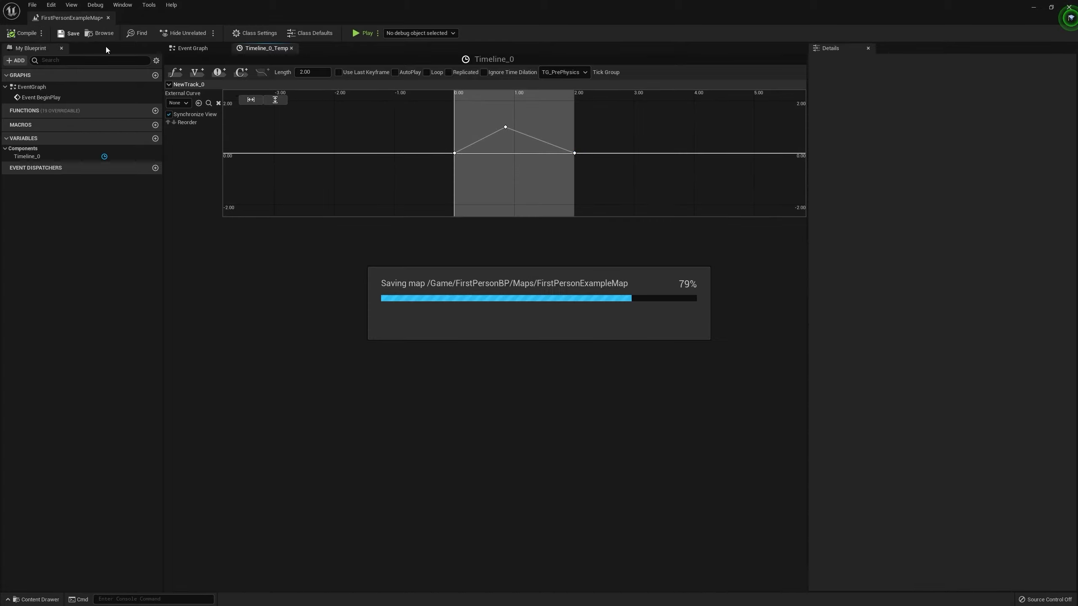
- Set In Variable Name to Intensity, wiring New Track 0 to In Value and Update to exec
left_click(202, 53)
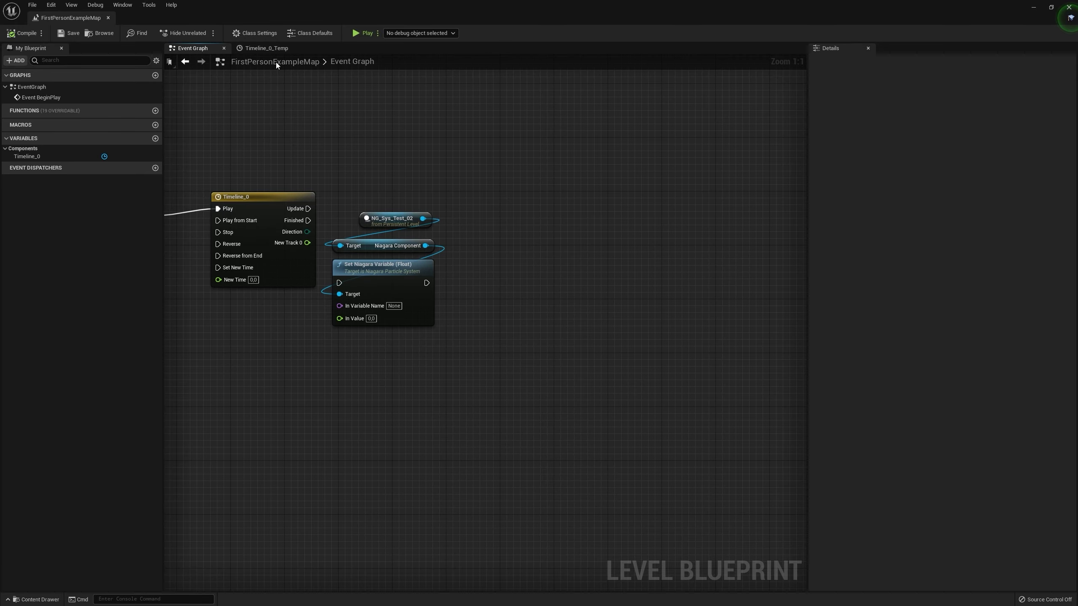
left_click(291, 48)
left_click_drag(362, 254, 460, 253)
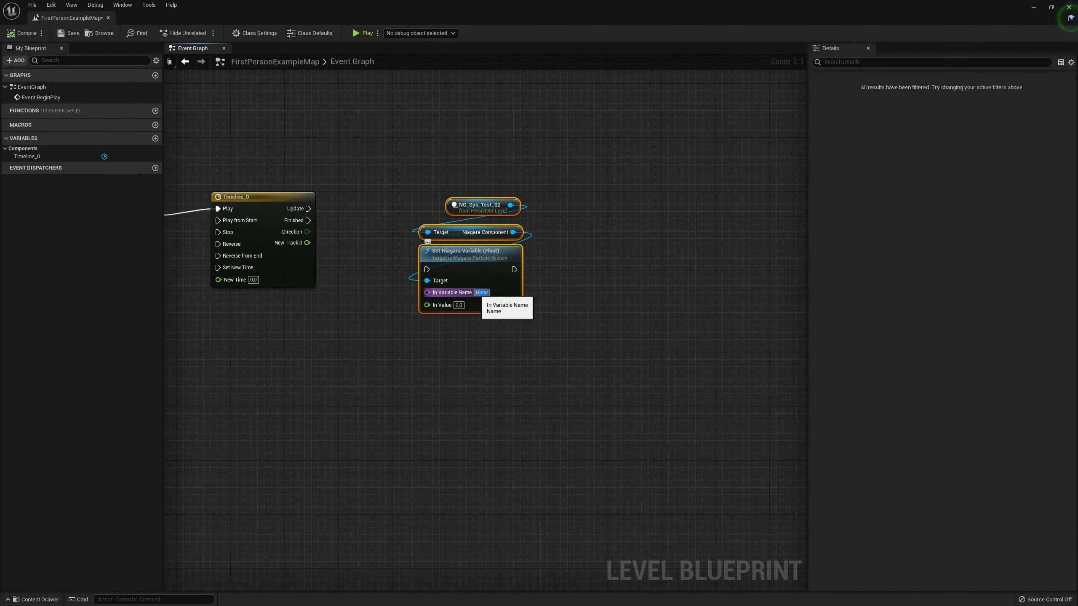
left_click(479, 292)
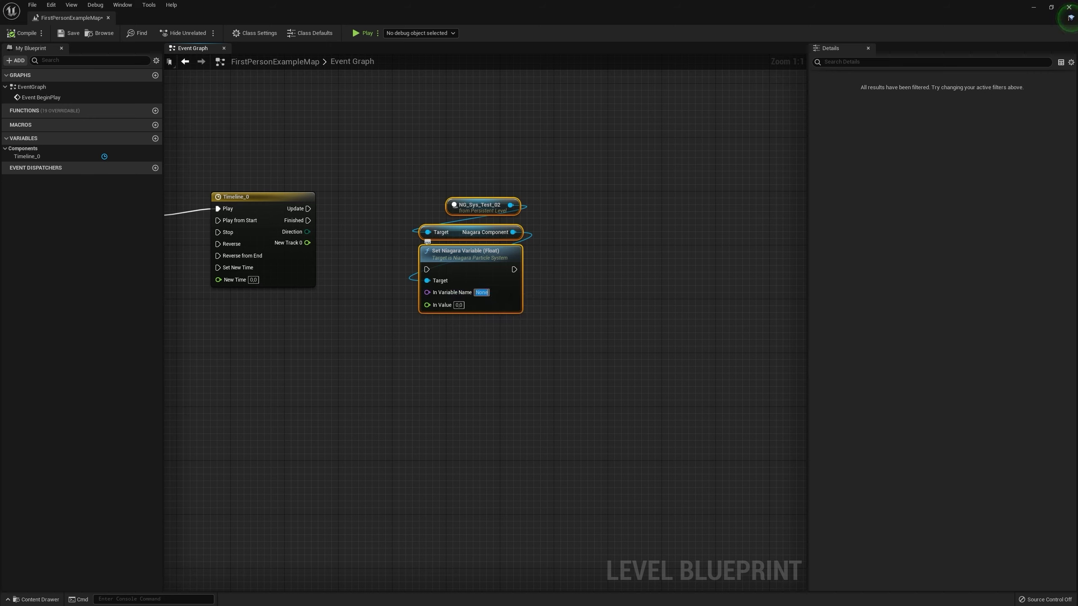
type("Intensity")
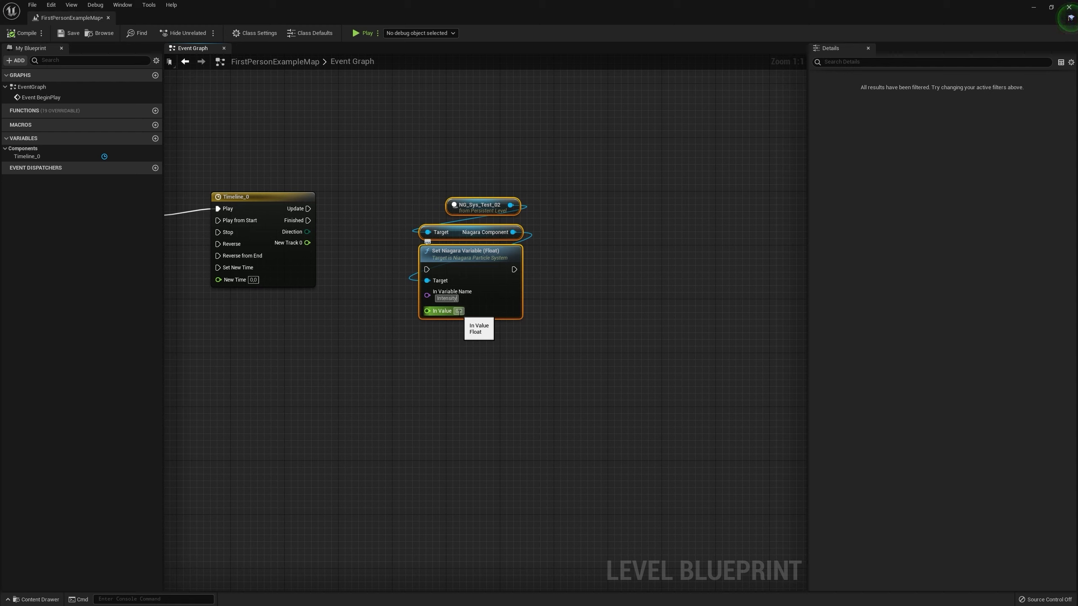
left_click(461, 342)
left_click_drag(312, 244, 428, 312)
left_click_drag(308, 208, 367, 247)
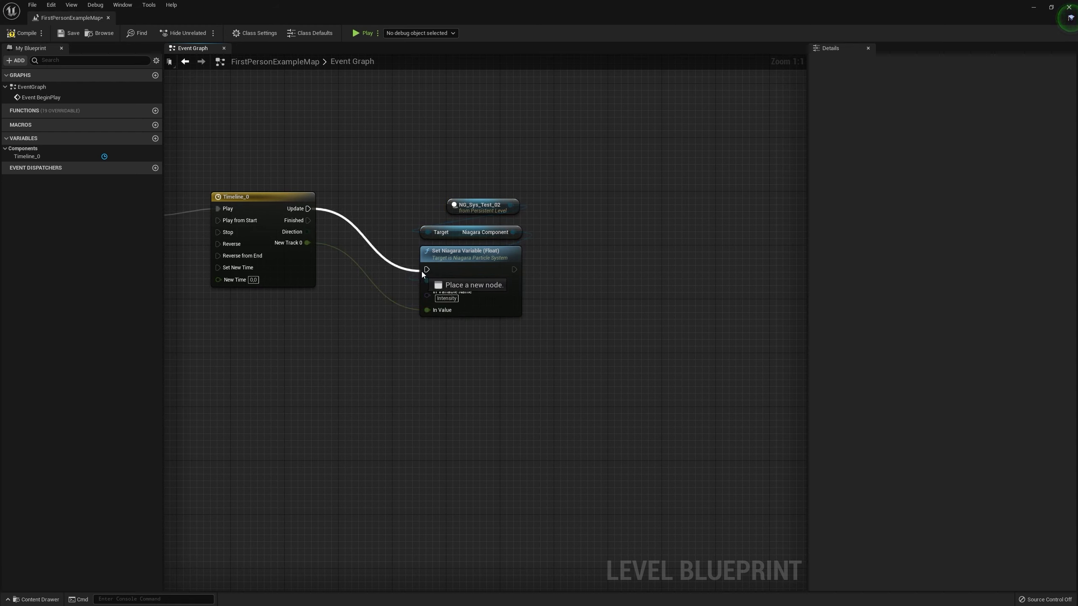
left_click_drag(423, 274, 427, 273)
- Make Timeline_0 loop, save, and close the blueprint editor
left_click(251, 197)
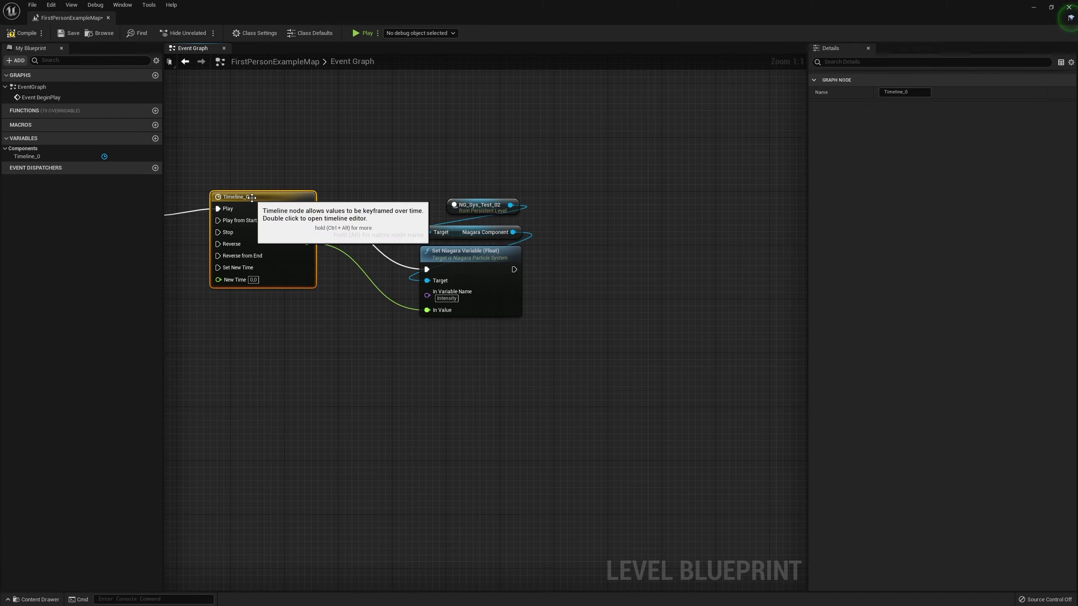
double_click(250, 198)
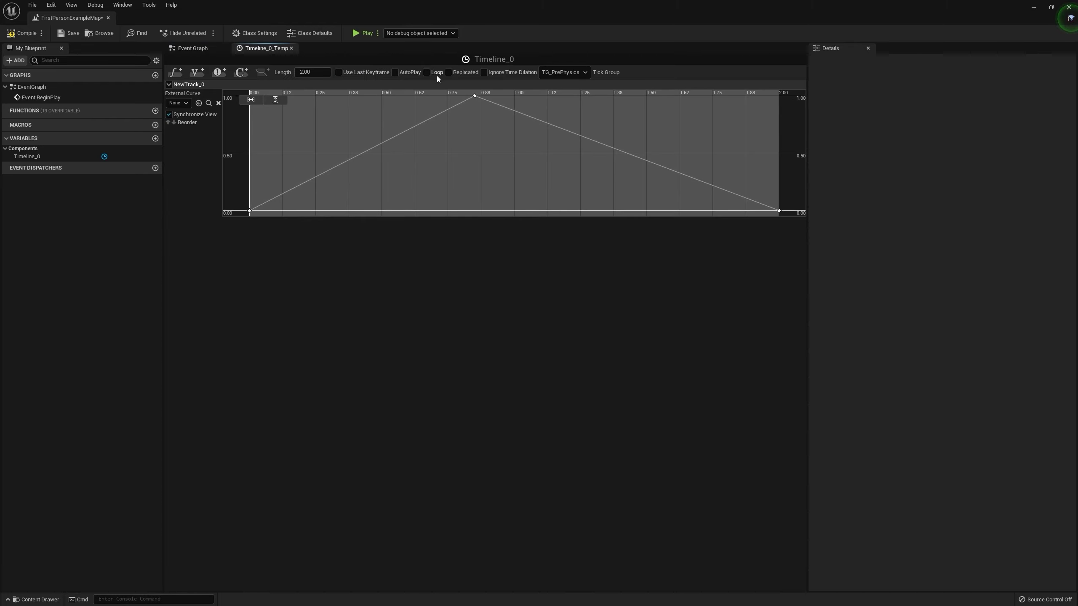
left_click(437, 73)
left_click(68, 33)
left_click(193, 48)
scroll(423, 206, "down", 4)
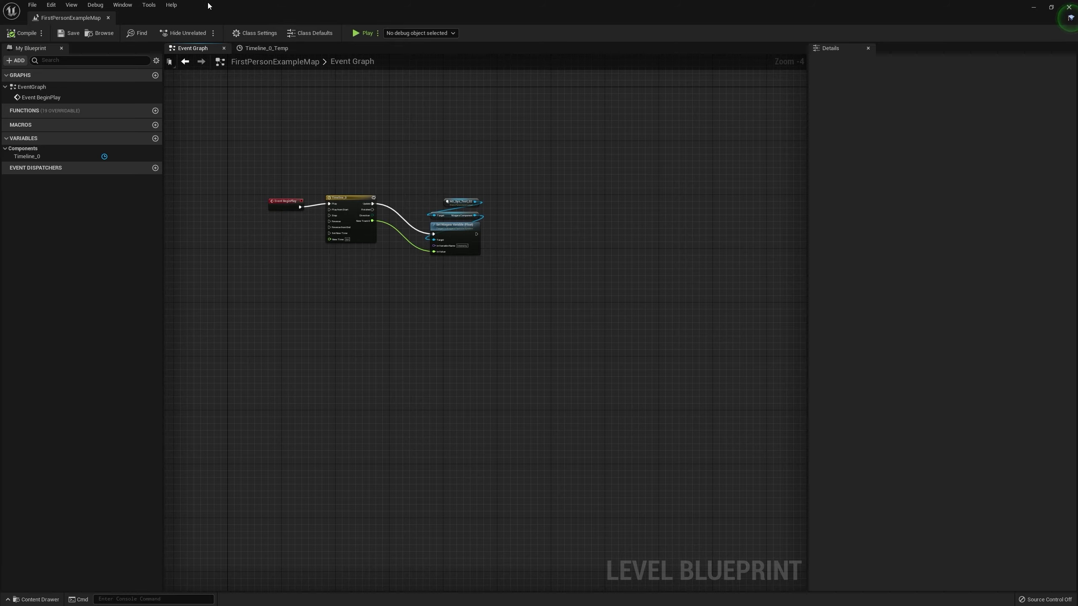
left_click(109, 18)
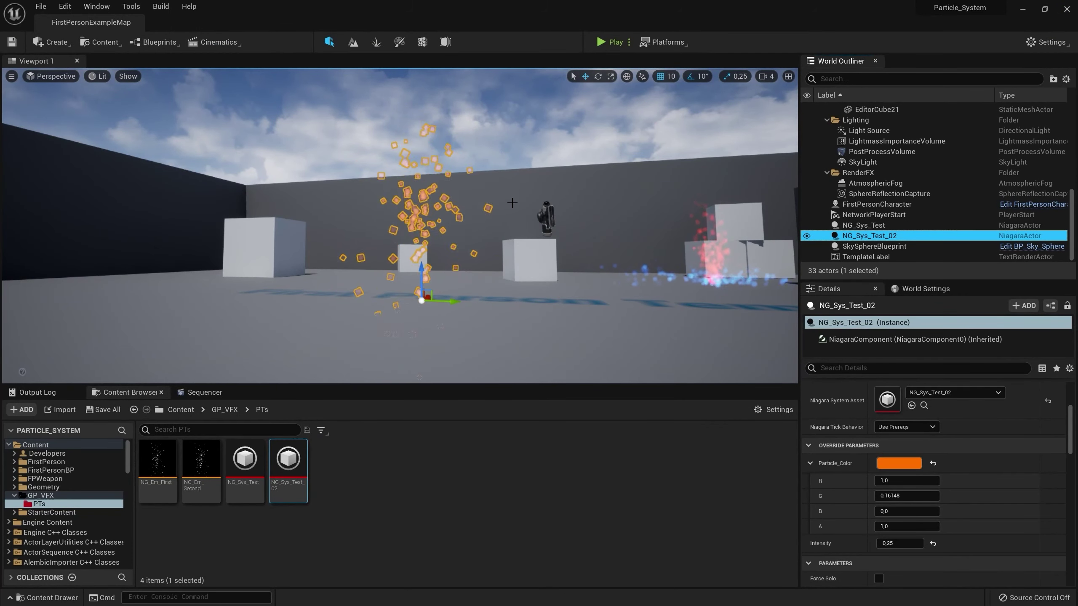
left_click(423, 261)
left_click(423, 261)
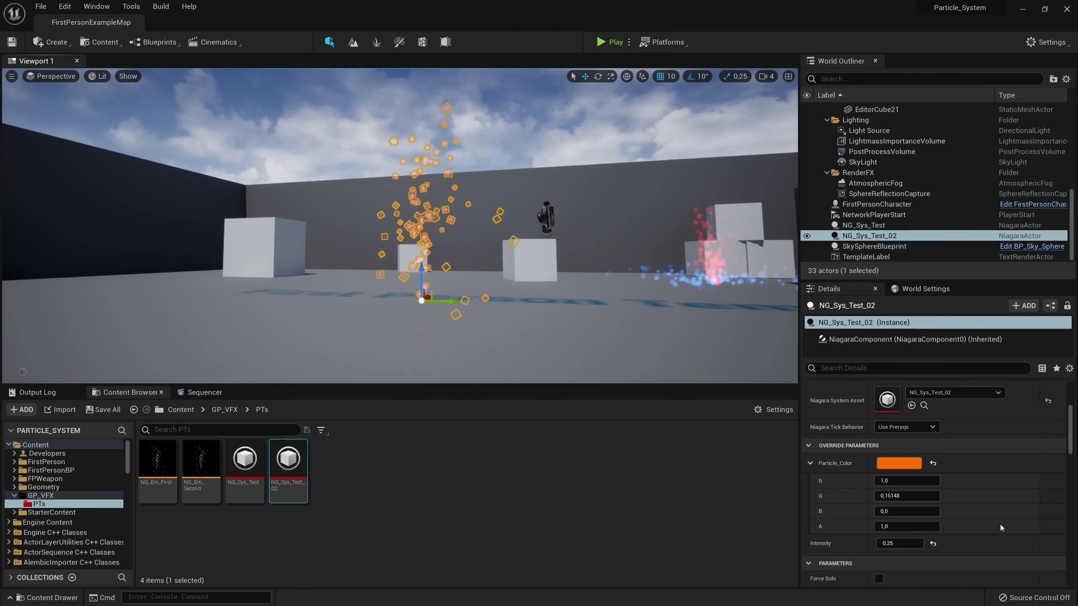
left_click(613, 42)
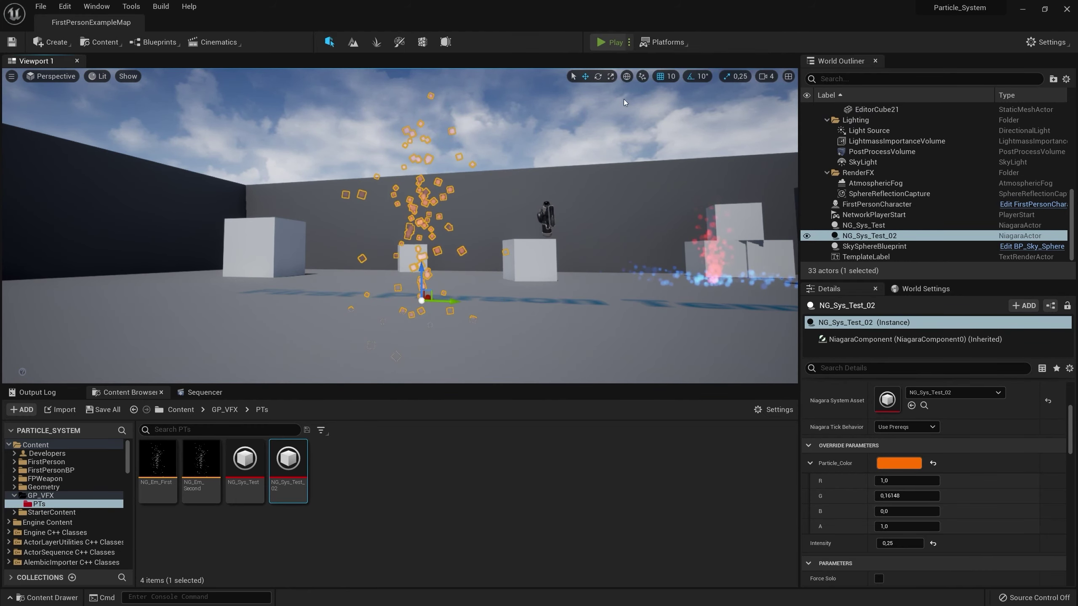
key("s")
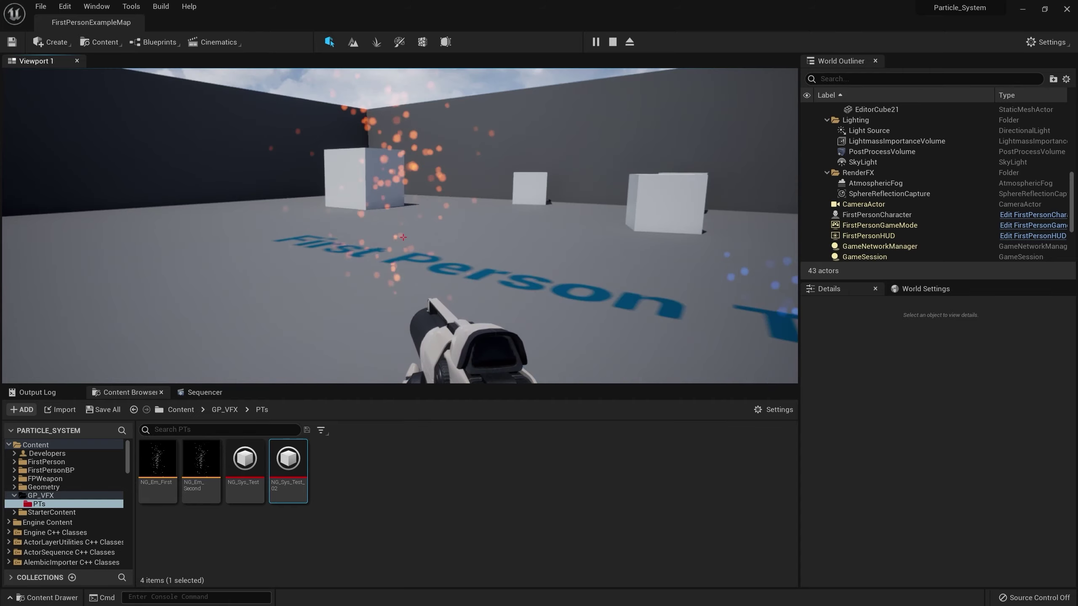
left_click(402, 237)
key("s")
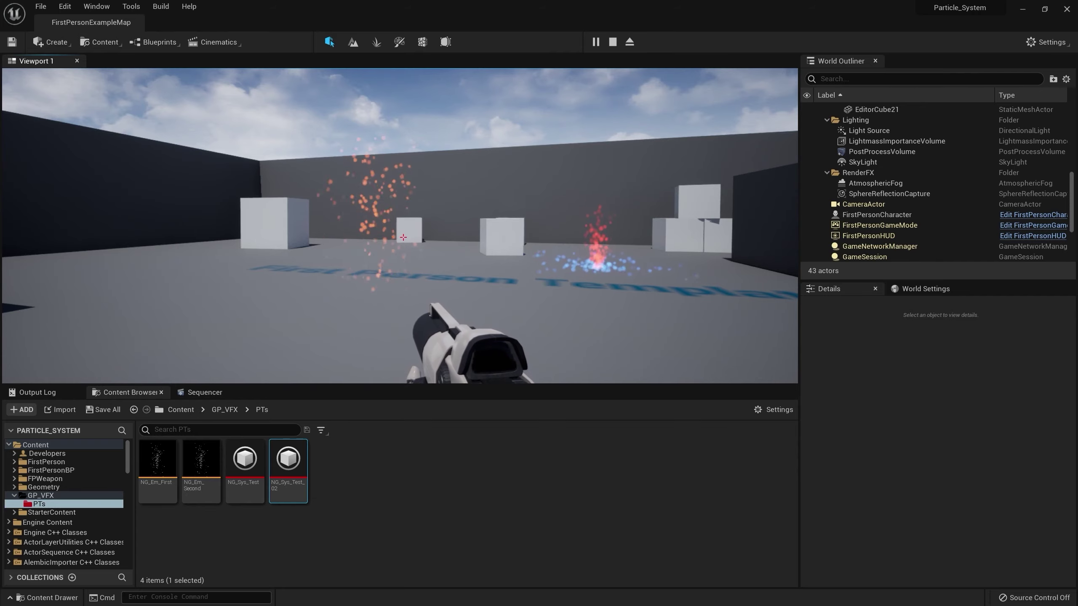
key("Escape")
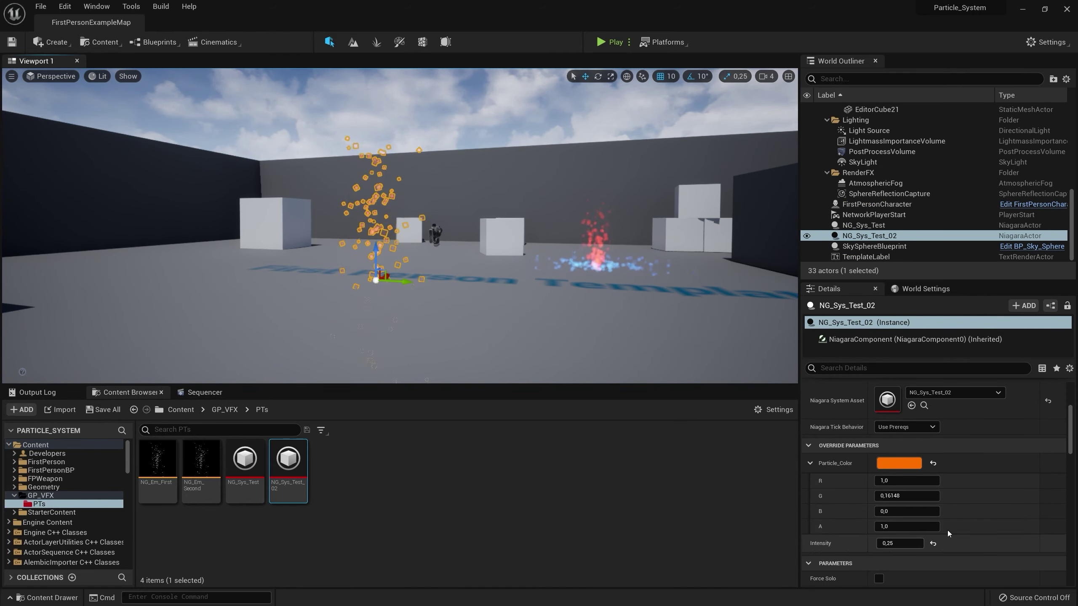
- Open NG_Sys_Test_02 in a floating Niagara editor showing the Fountain emitter's settings
double_click(288, 463)
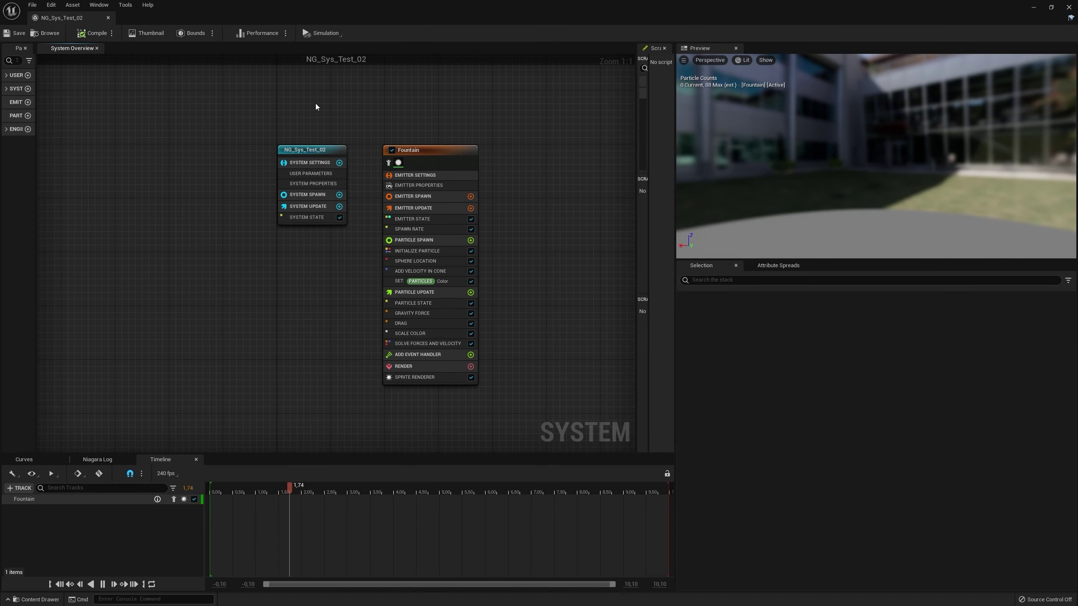
left_click(312, 173)
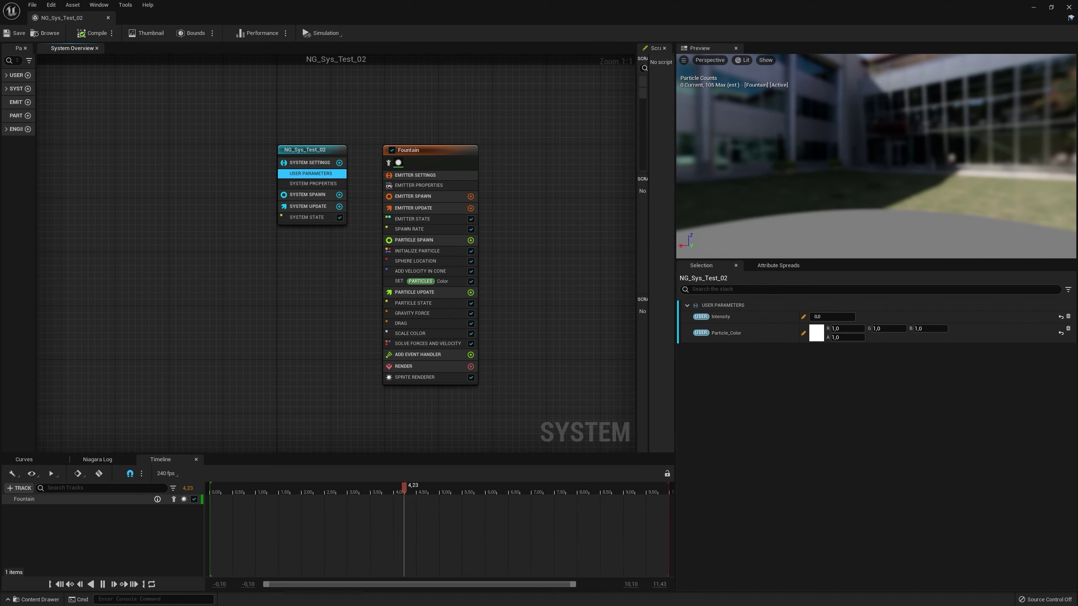
key("Escape")
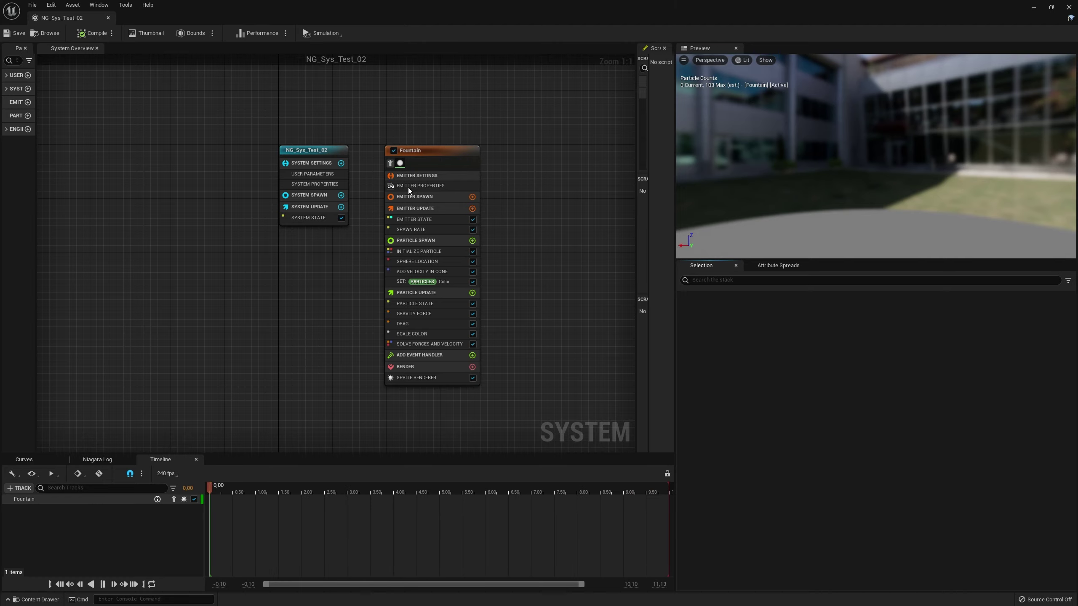
left_click_drag(351, 7, 611, 83)
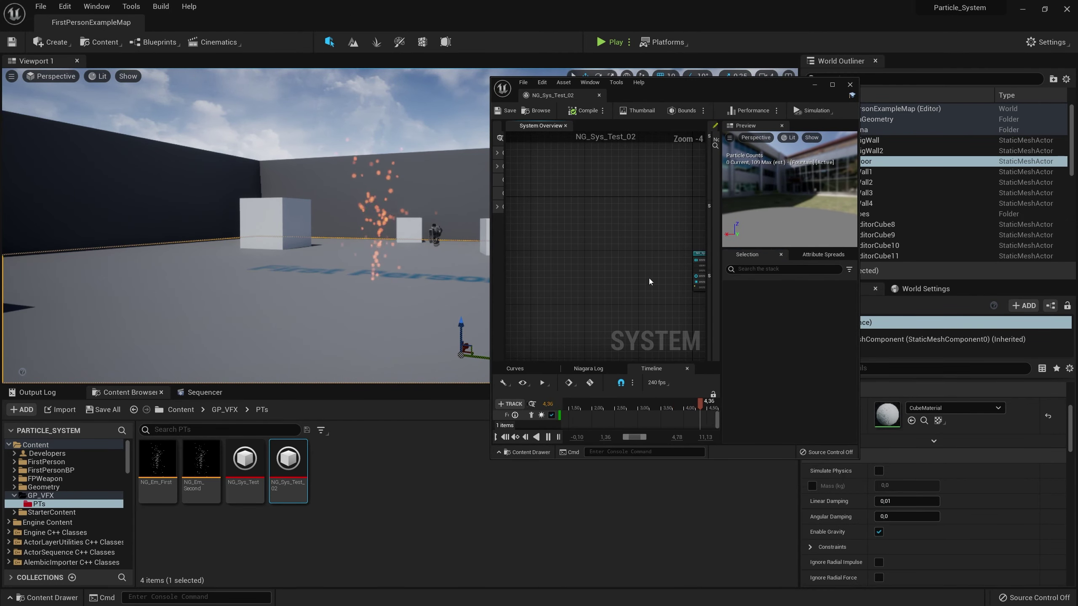
scroll(648, 278, "down", 4)
scroll(655, 314, "up", 4)
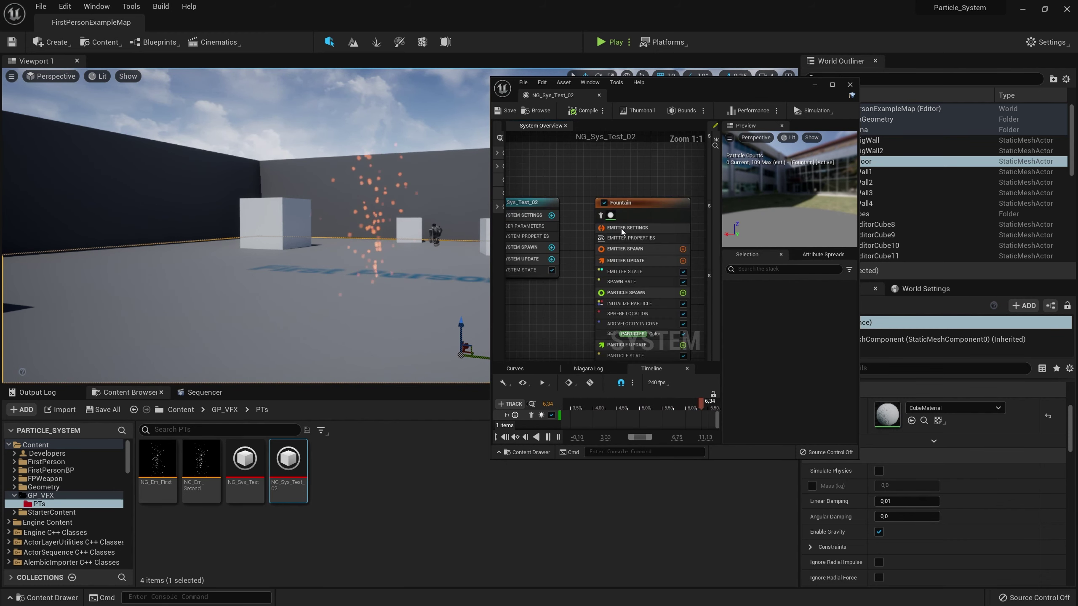
left_click(651, 251)
left_click(633, 228)
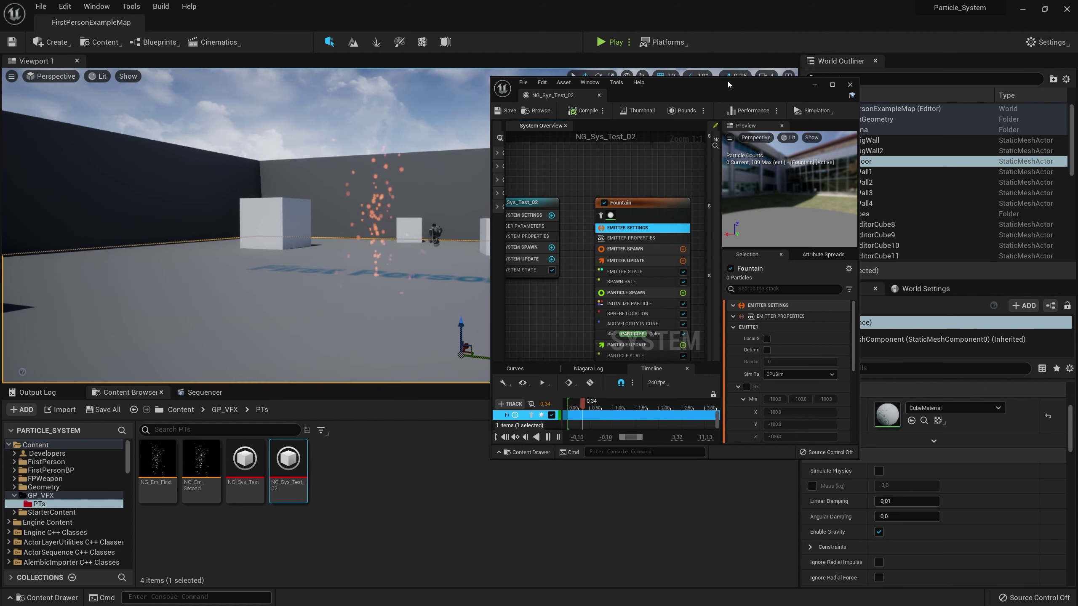
left_click_drag(721, 78, 715, 7)
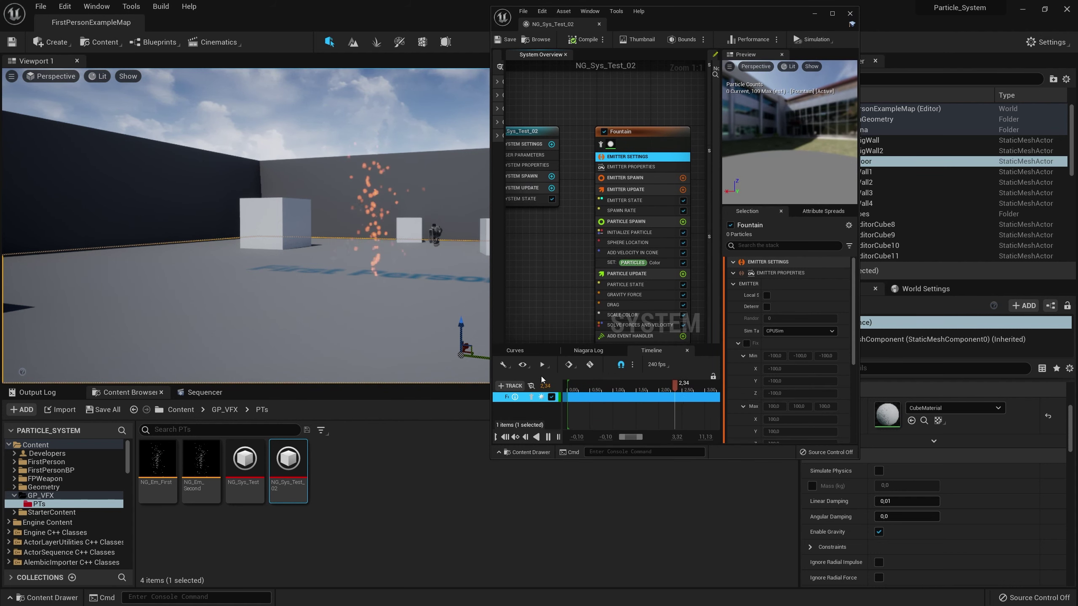
- Delete the NG_Sys_Test fountain from the level
right_click_drag(295, 272, 454, 283)
left_click(401, 275)
key("Delete")
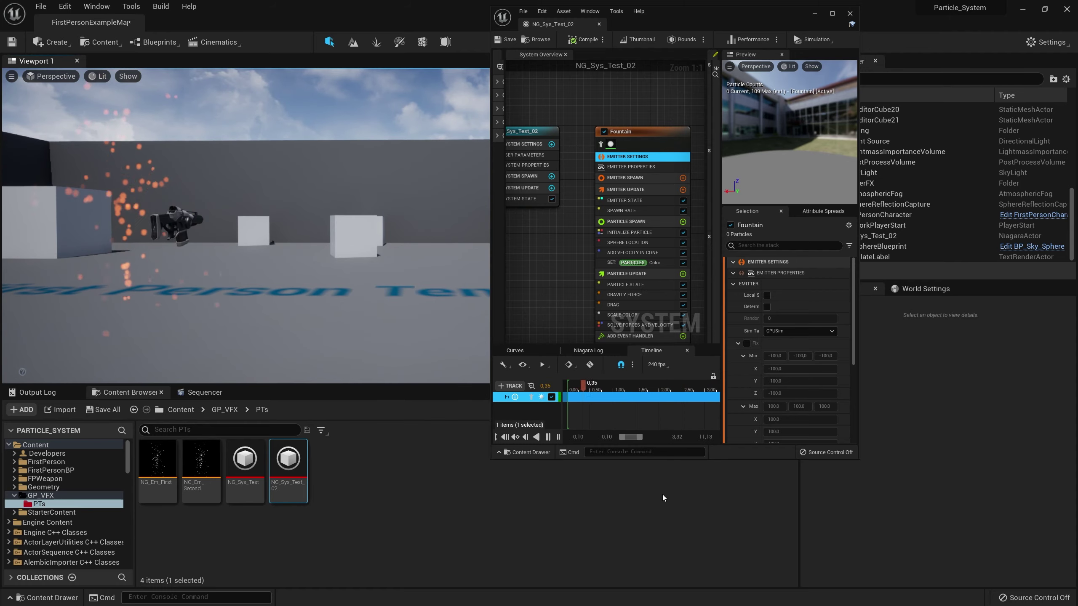
- Restore the Niagara editor to a floating window extended downward
left_click(831, 13)
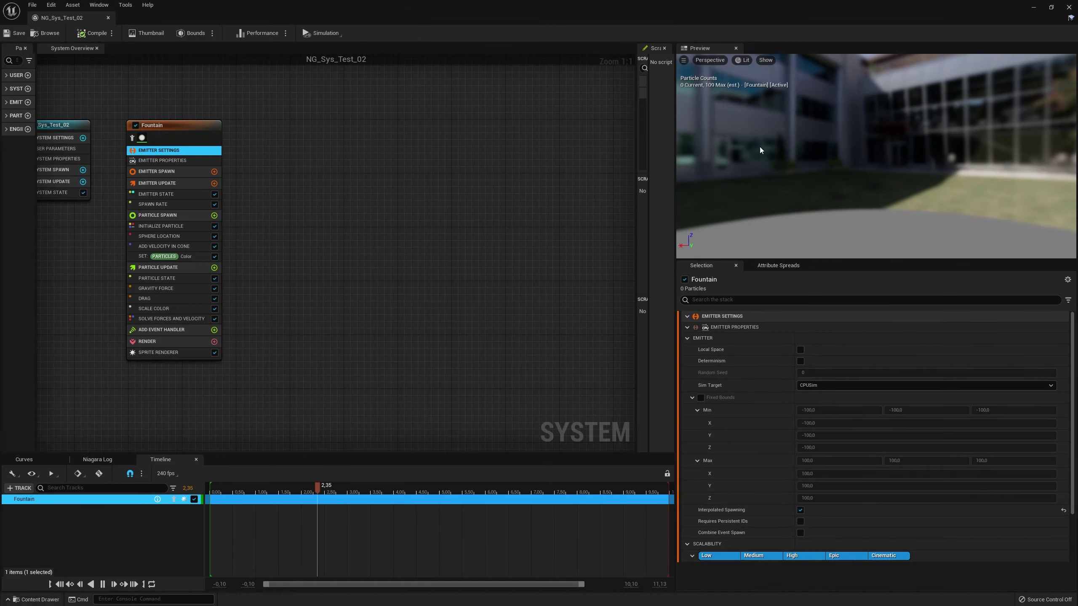
left_click_drag(658, 9, 547, 15)
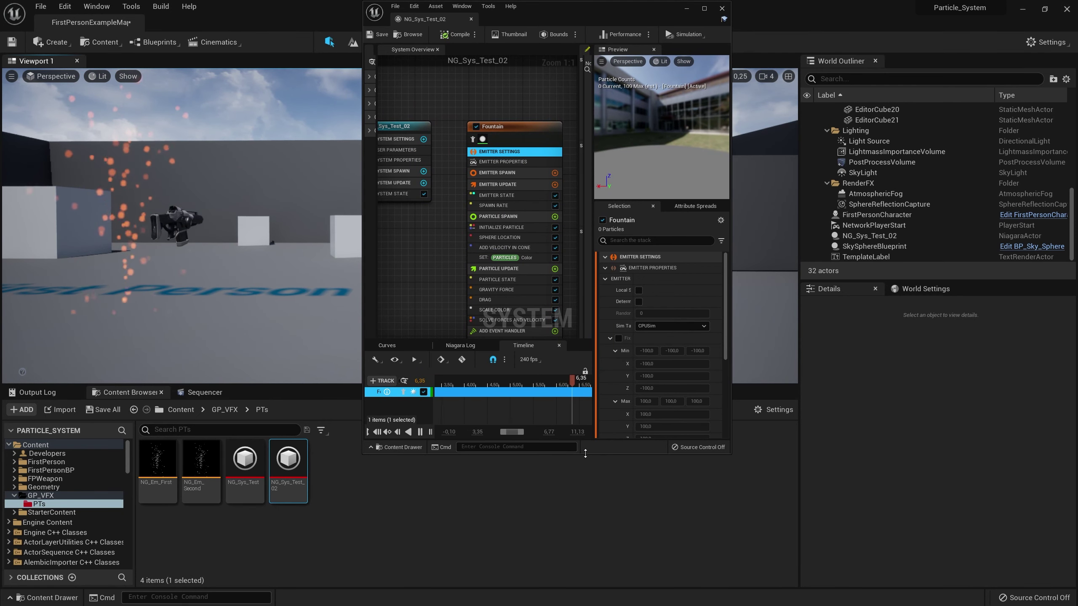
left_click_drag(585, 454, 579, 603)
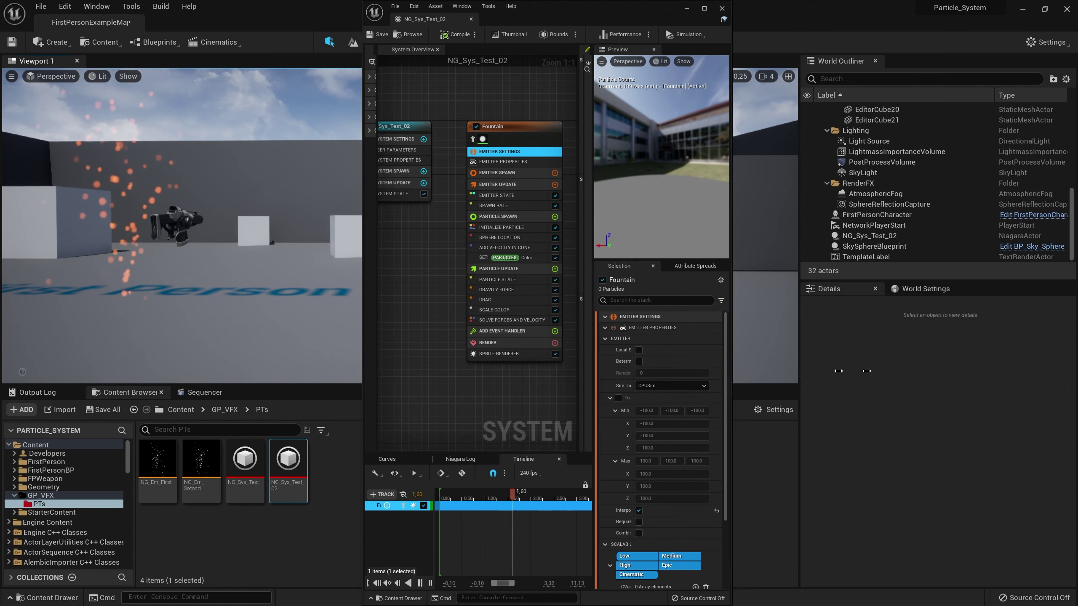
left_click_drag(730, 373, 1055, 368)
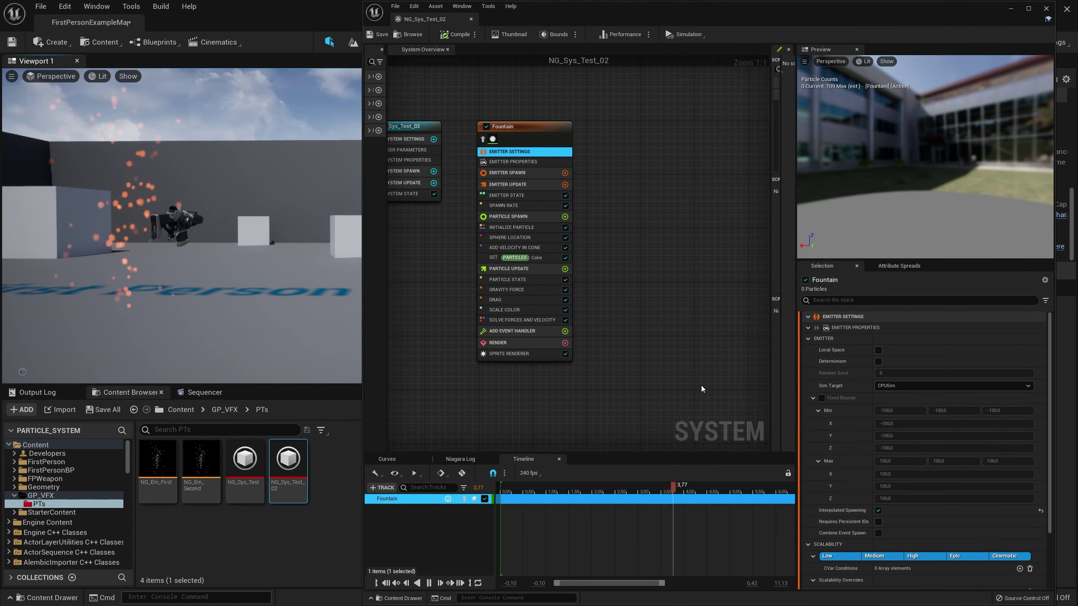
left_click(530, 174)
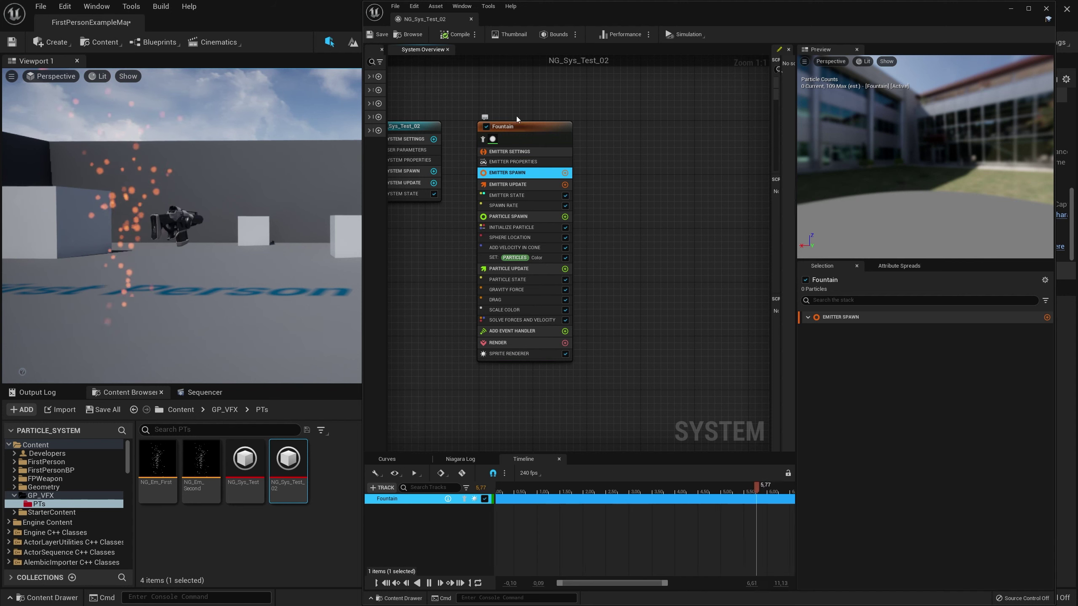
left_click(547, 152)
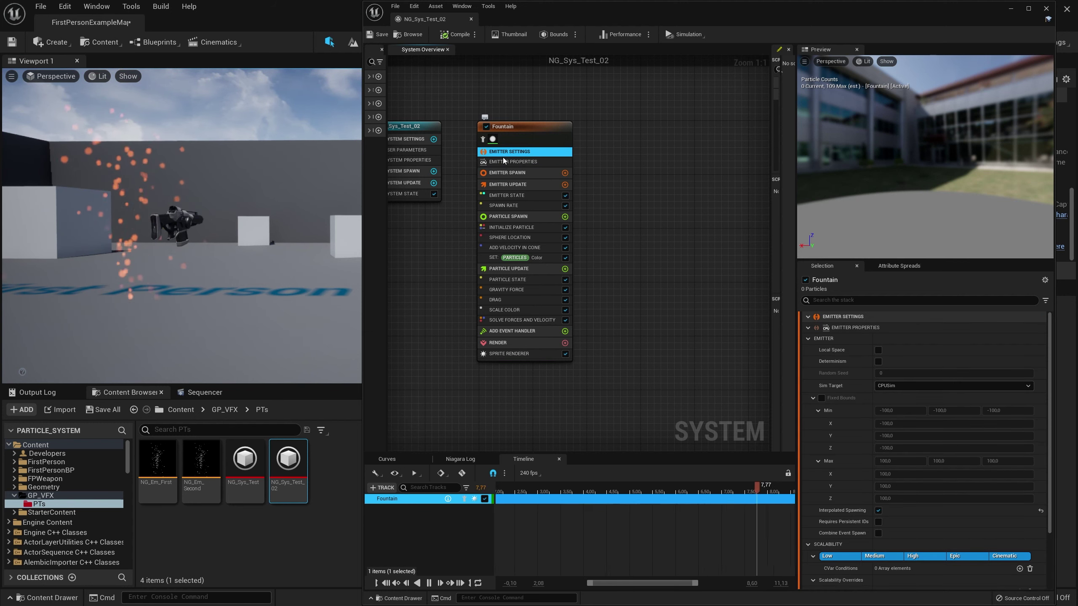
left_click(509, 216)
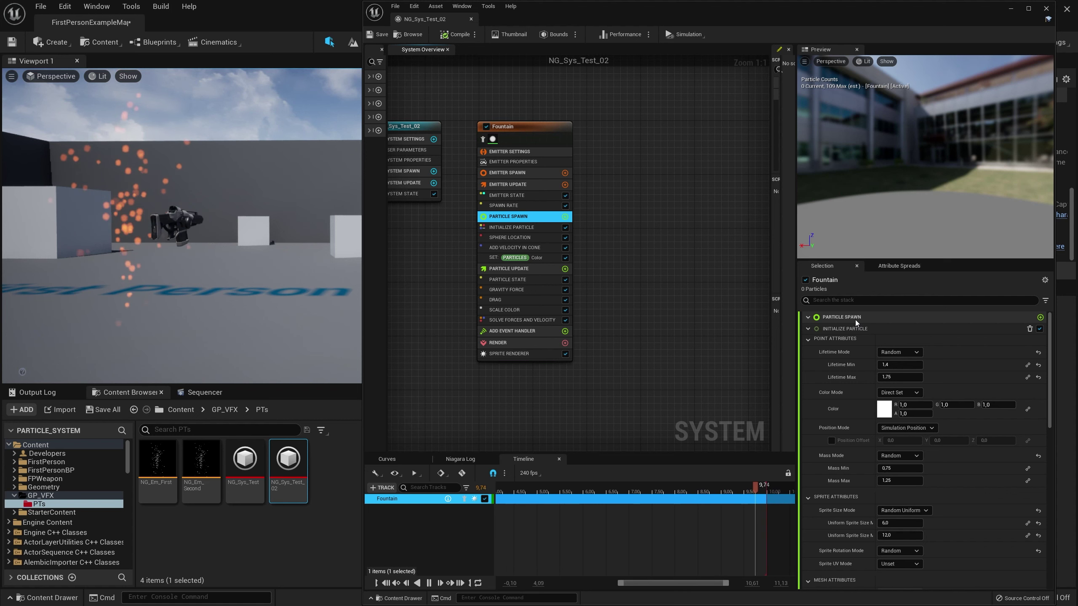
scroll(948, 391, "down", 10)
scroll(957, 378, "down", 2)
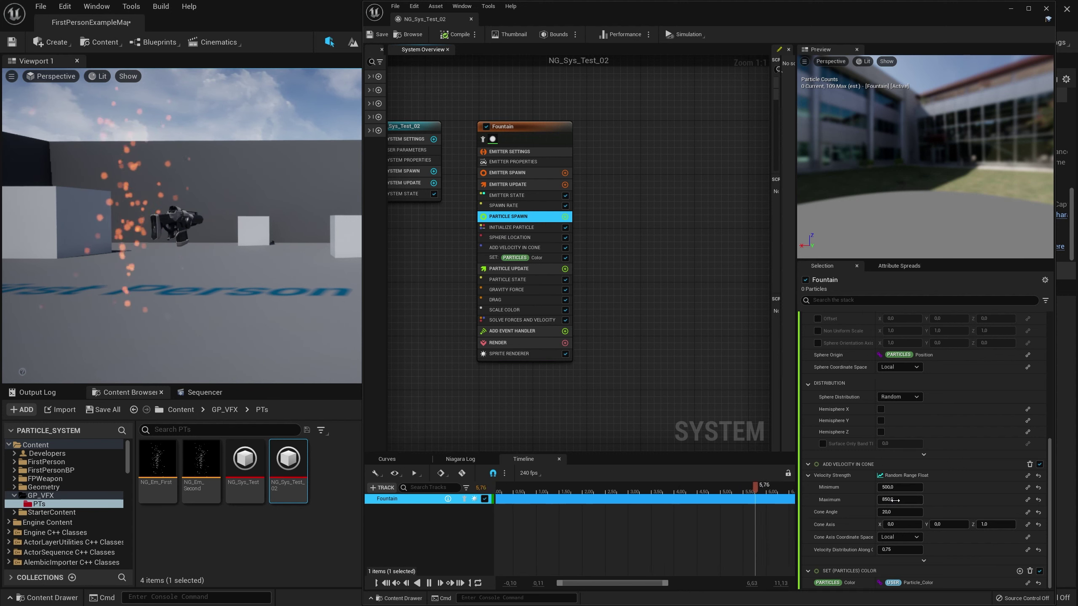
scroll(915, 456, "up", 6)
scroll(910, 431, "up", 1)
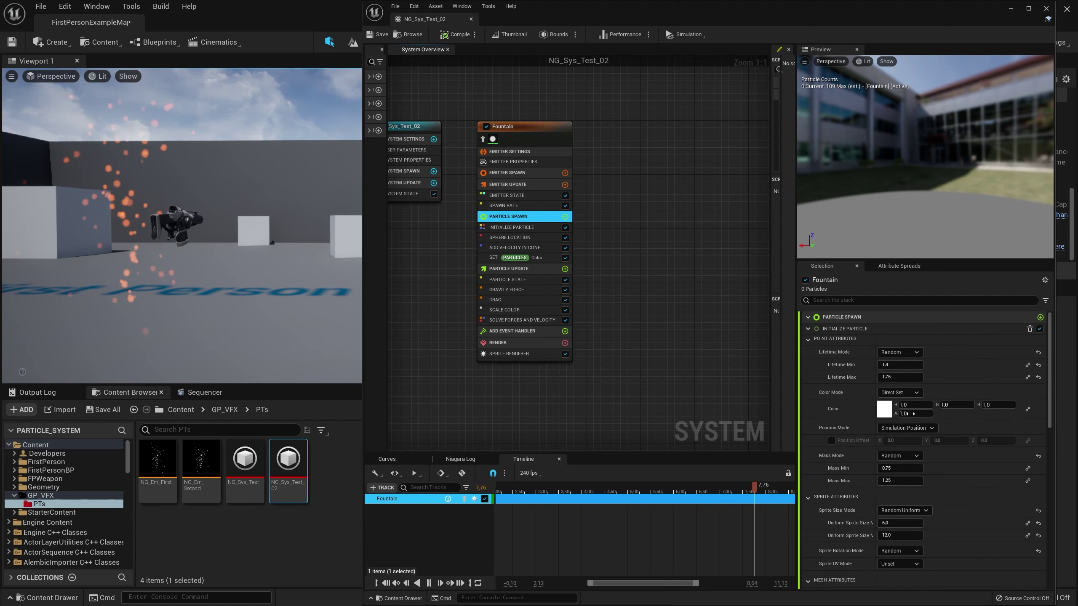
left_click(532, 173)
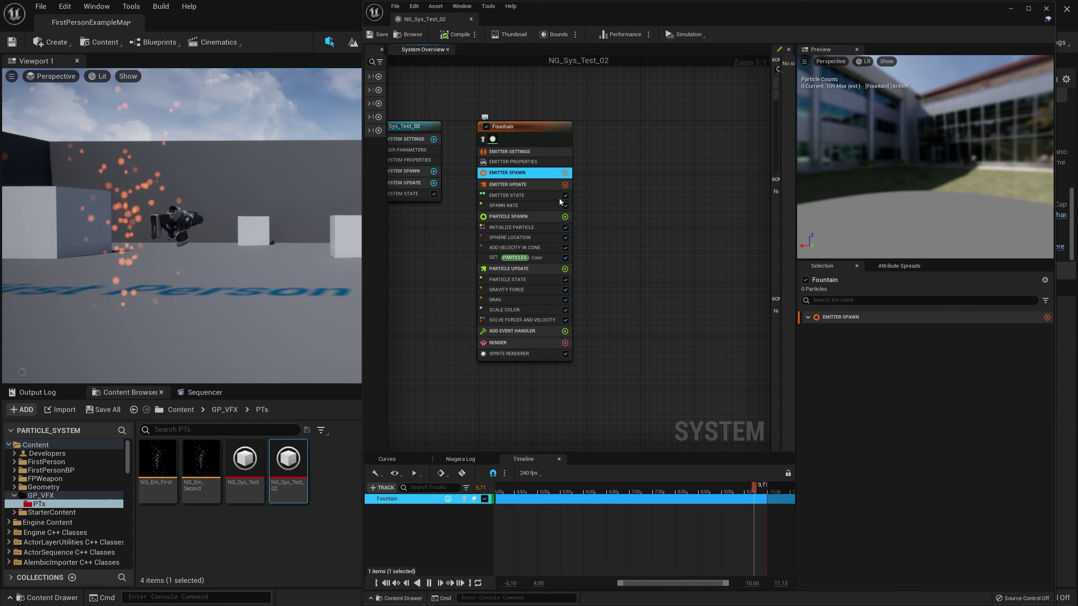
left_click(517, 151)
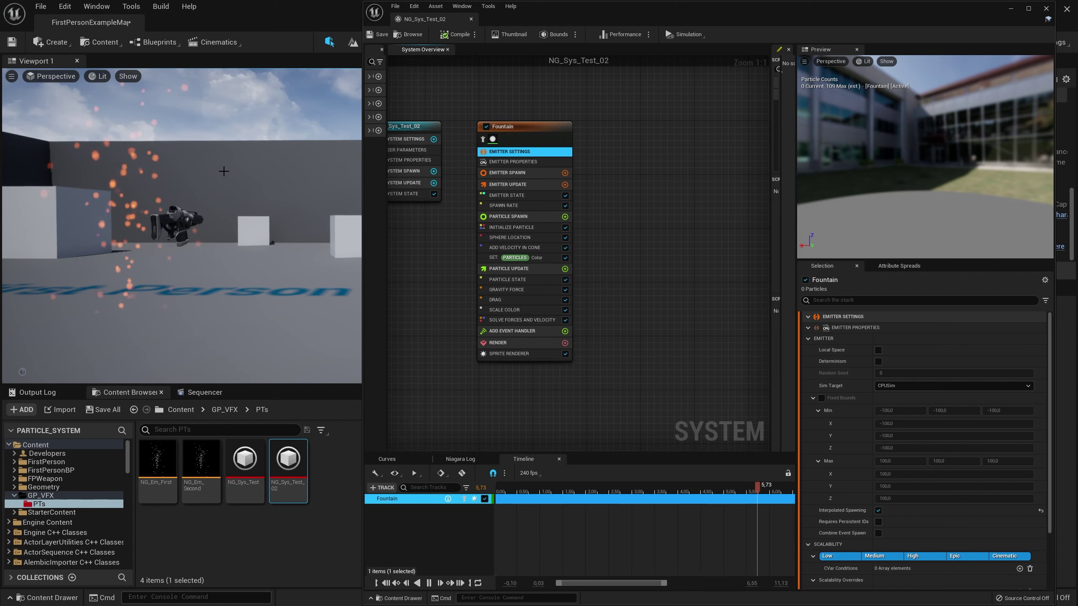
- Create a Default level without saving FirstPersonExampleMap and drop NG_Sys_Test_02 into it
left_click(41, 6)
left_click(170, 34)
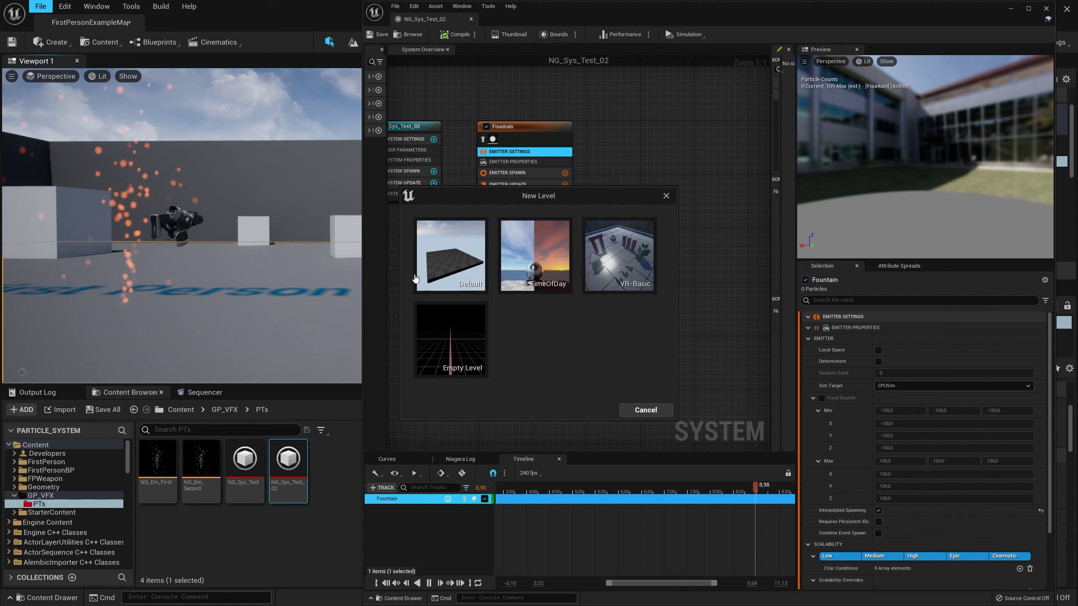
left_click(457, 272)
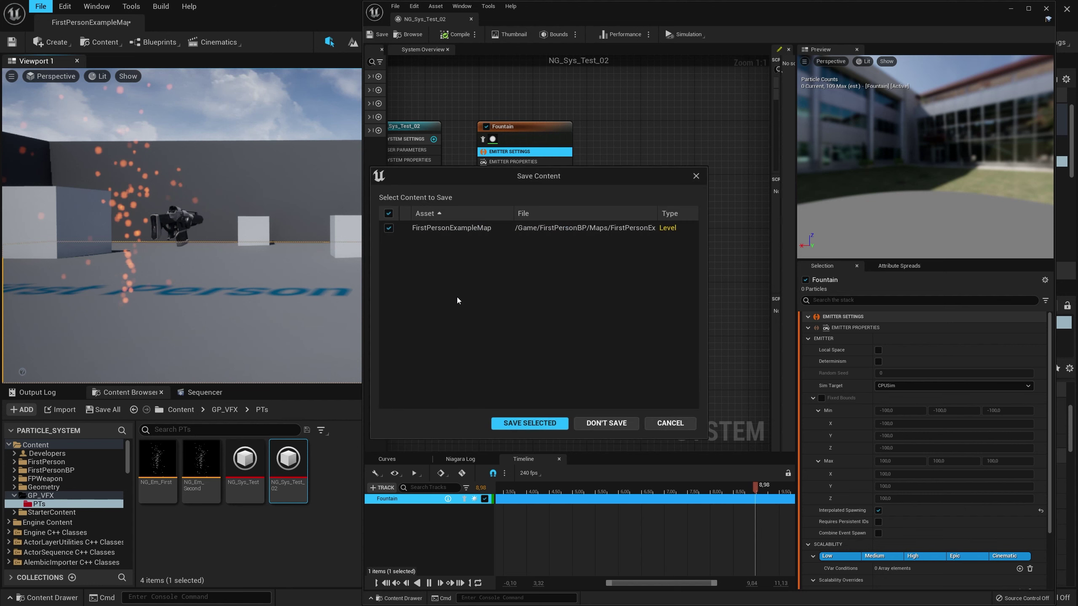
left_click(606, 423)
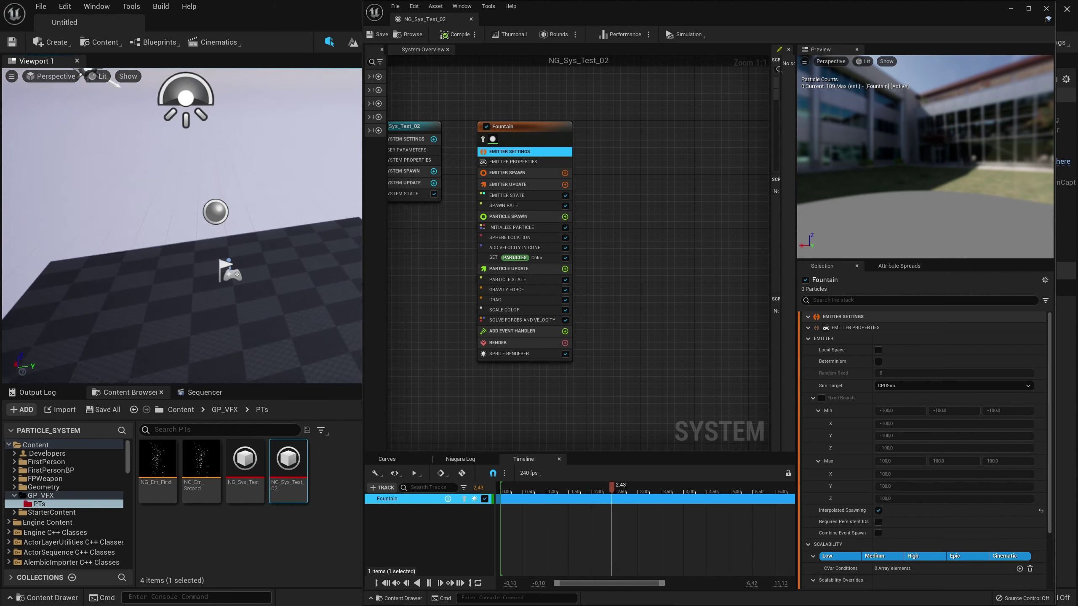
left_click_drag(288, 459, 244, 331)
right_click_drag(292, 304, 309, 259)
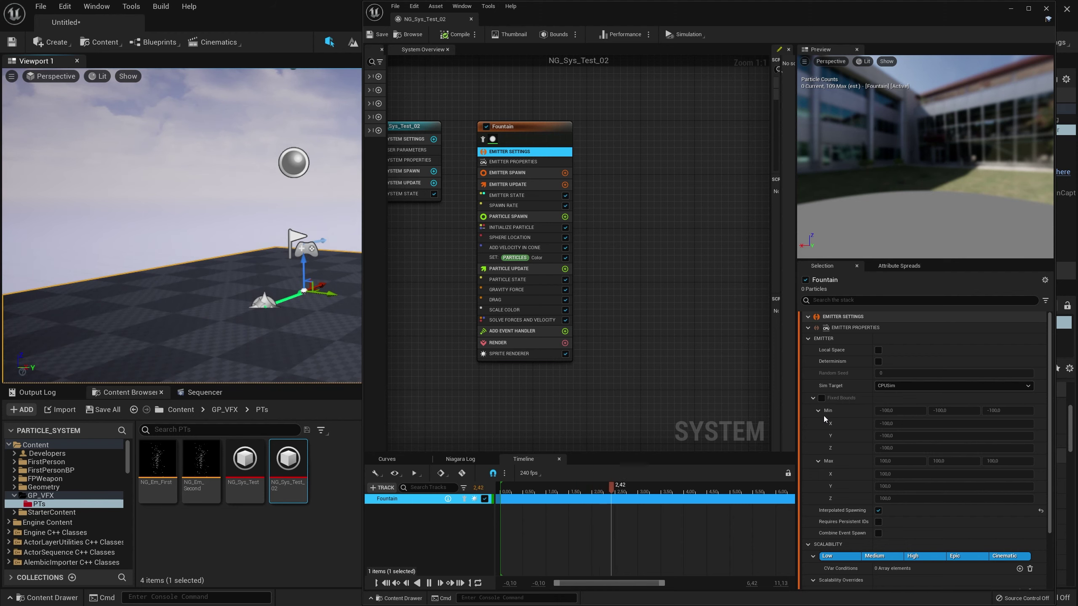
- Select the NG_Sys_Test_02 actor and set its Particle_Color override to pink
left_click_drag(676, 2, 317, 55)
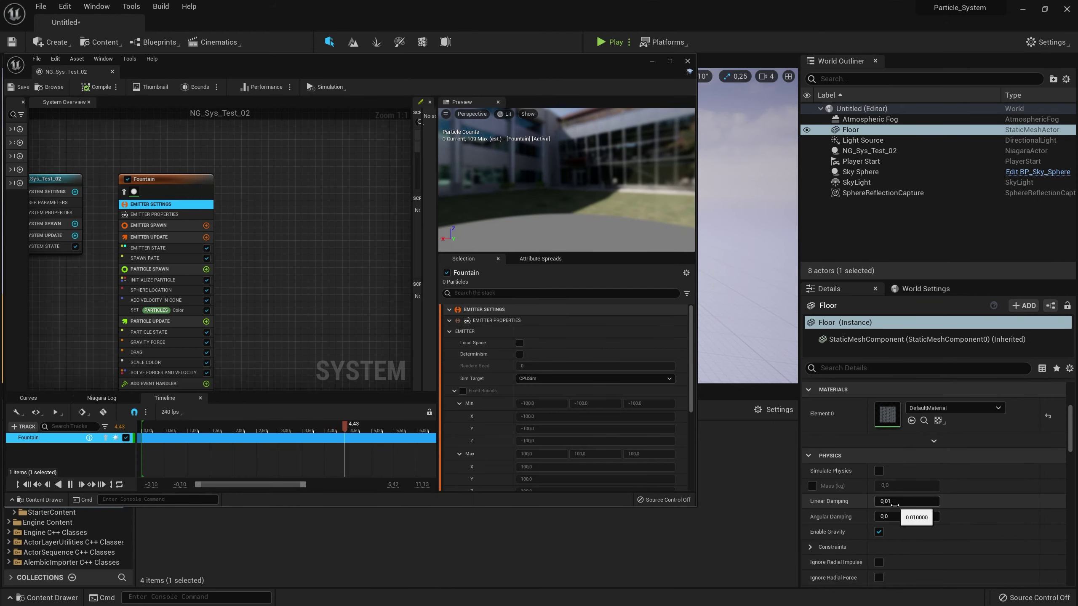
scroll(911, 505, "down", 5)
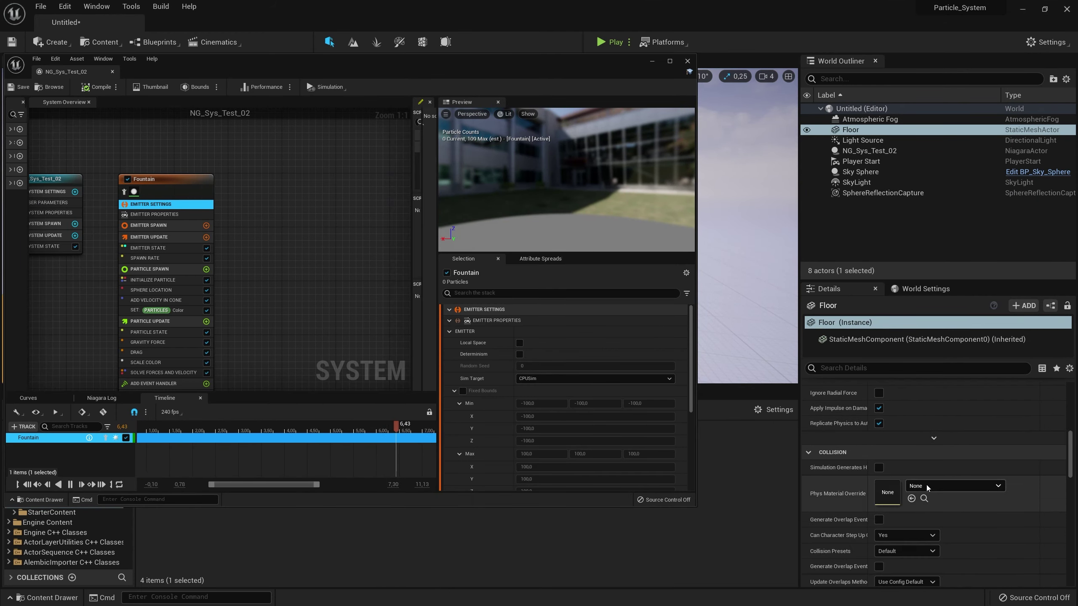
scroll(926, 486, "down", 3)
scroll(921, 480, "down", 3)
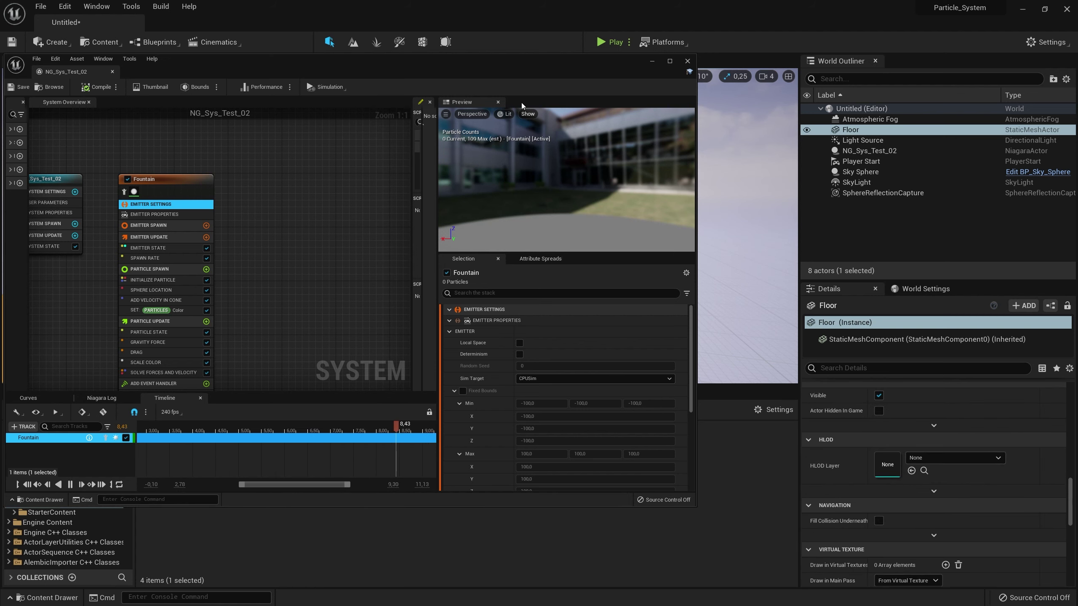
left_click_drag(459, 59, 483, 439)
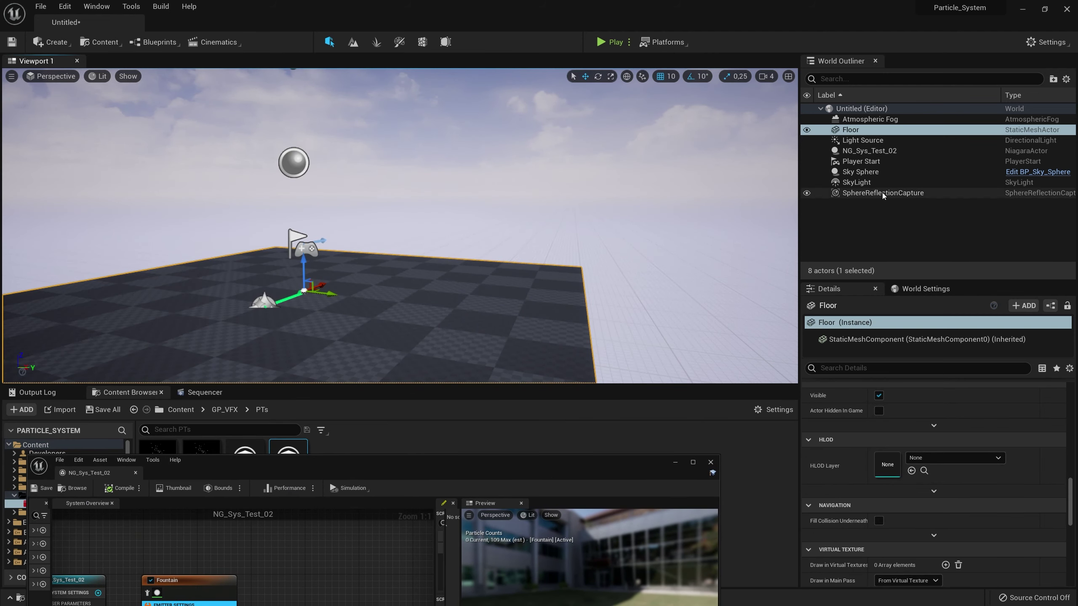
left_click(855, 151)
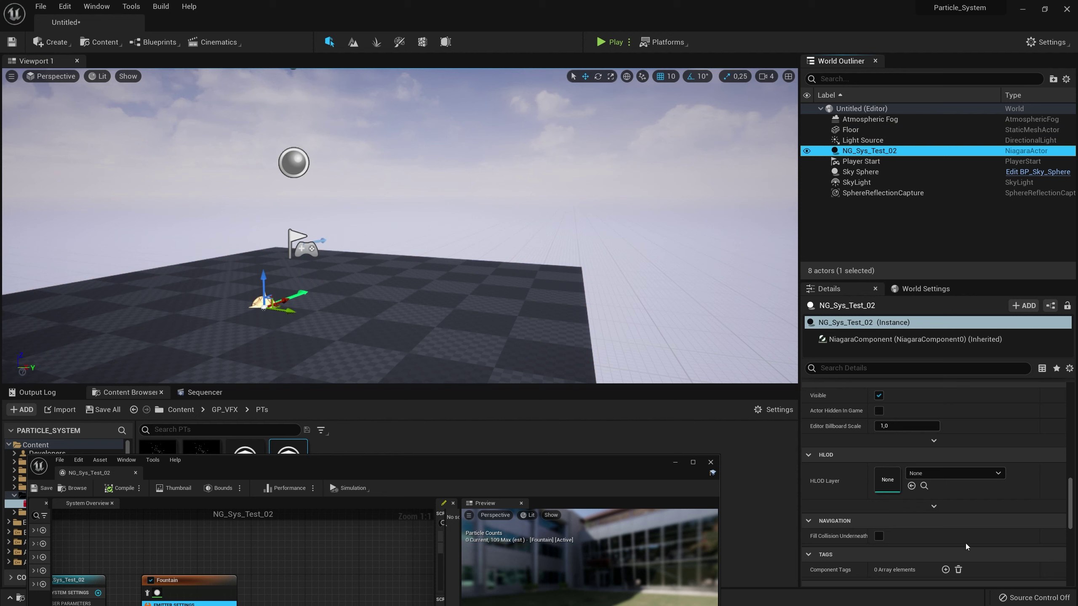
scroll(944, 509, "up", 5)
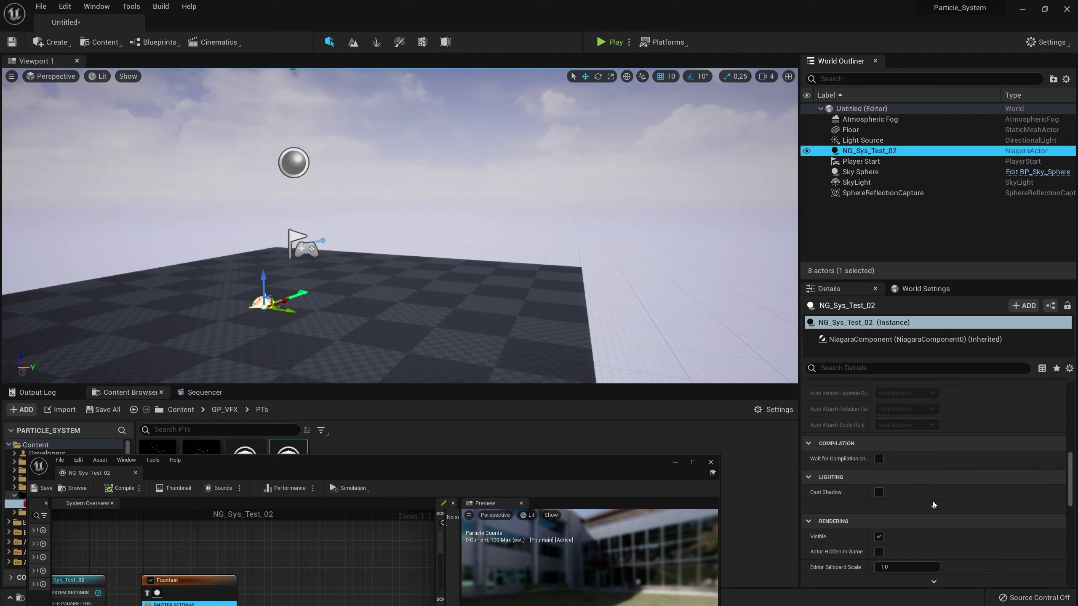
scroll(933, 501, "down", 5)
scroll(936, 491, "down", 2)
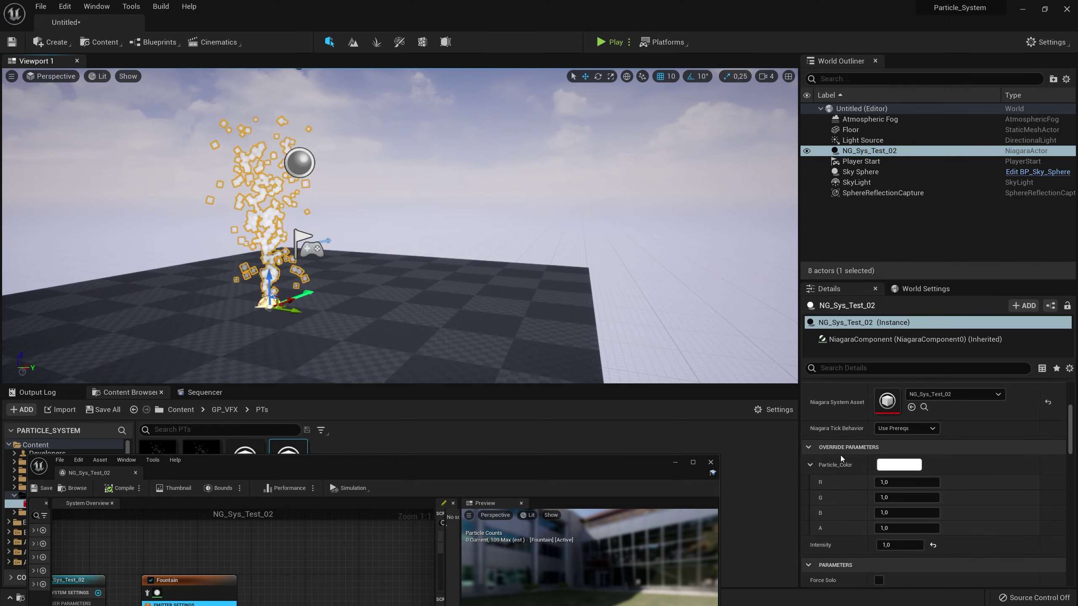
left_click(898, 464)
left_click(786, 424)
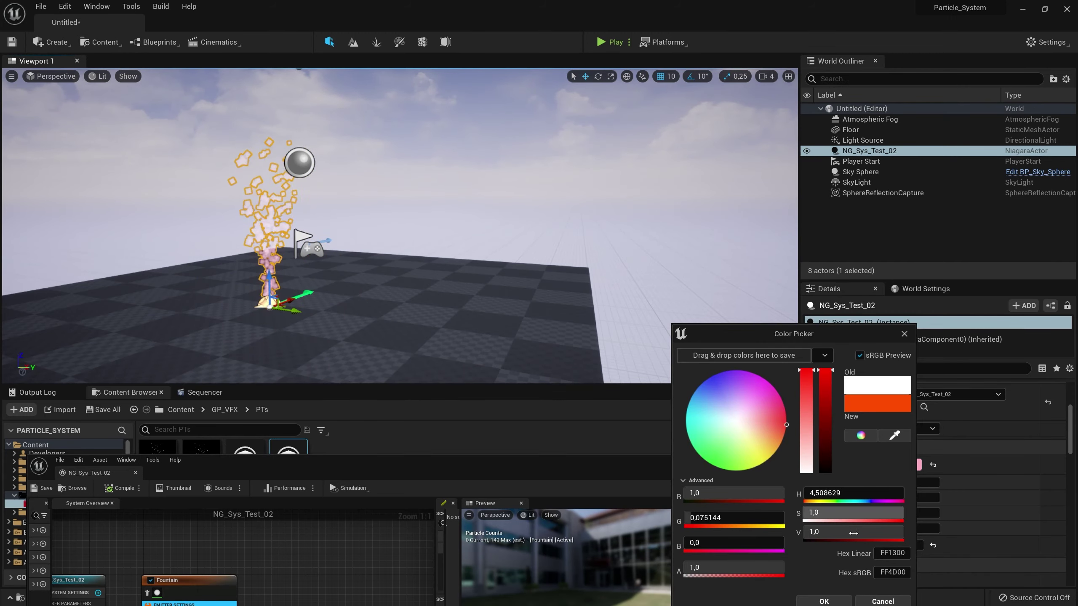
left_click(823, 601)
- Shift the Particle_Color override from pink to orange-red
left_click(437, 234)
right_click_drag(438, 234, 441, 203)
scroll(898, 504, "up", 3)
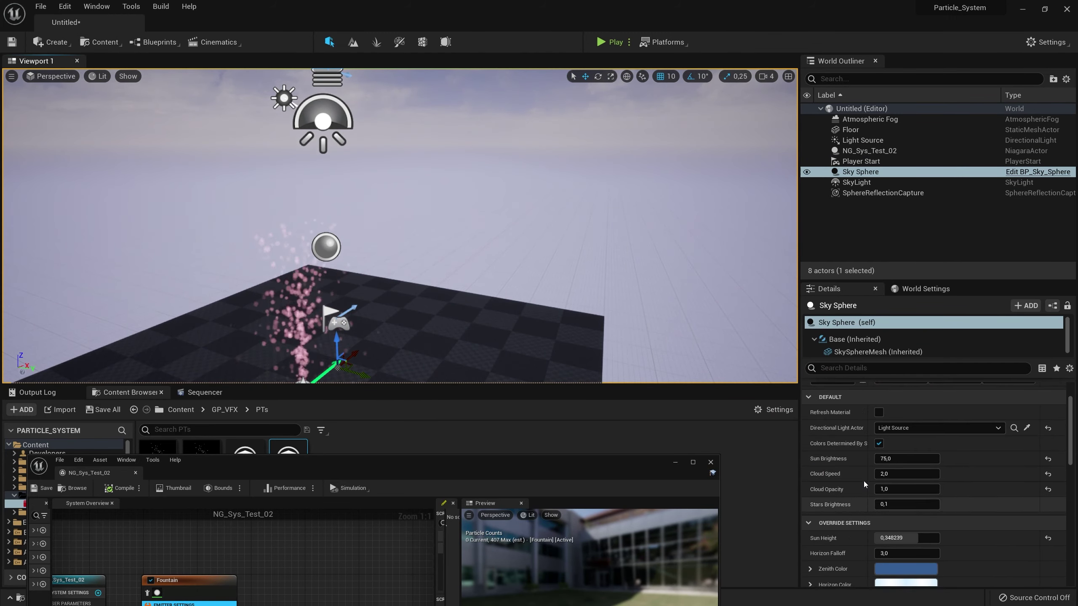
left_click(870, 152)
scroll(912, 496, "down", 3)
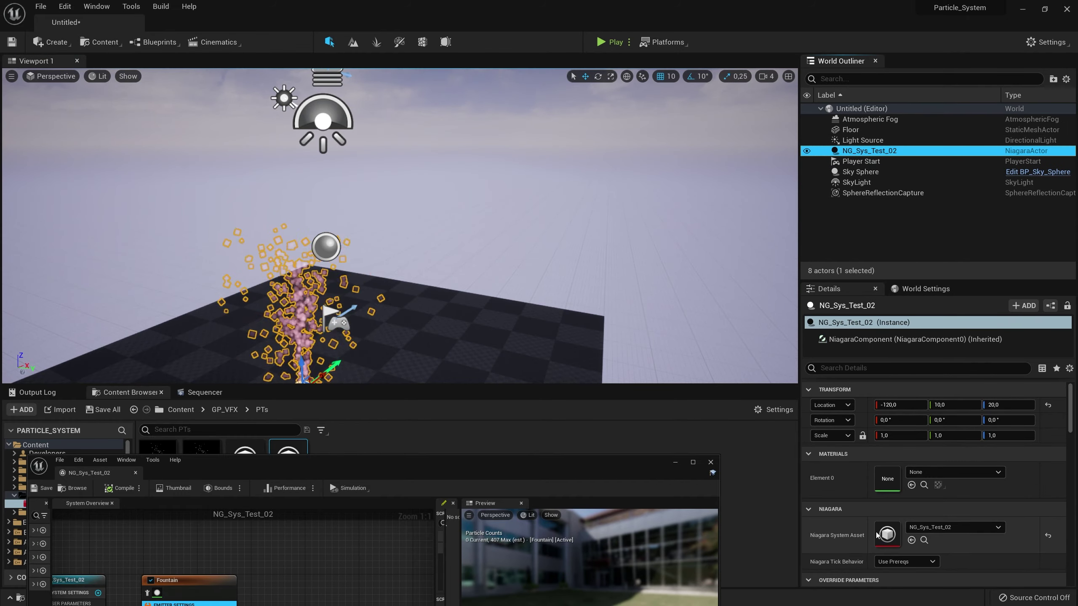
left_click(915, 496)
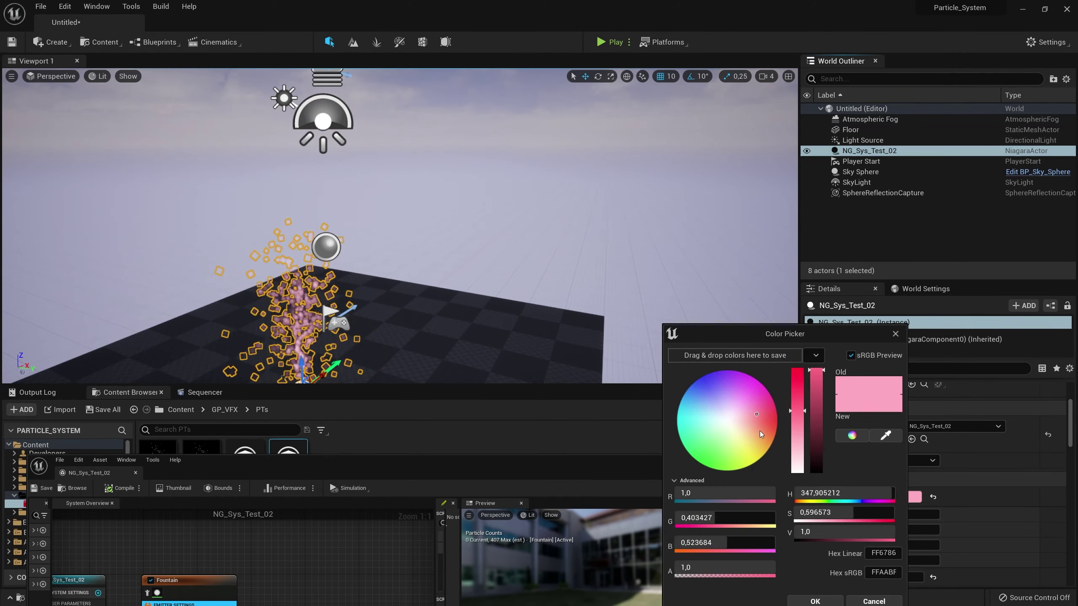
left_click_drag(760, 434, 779, 428)
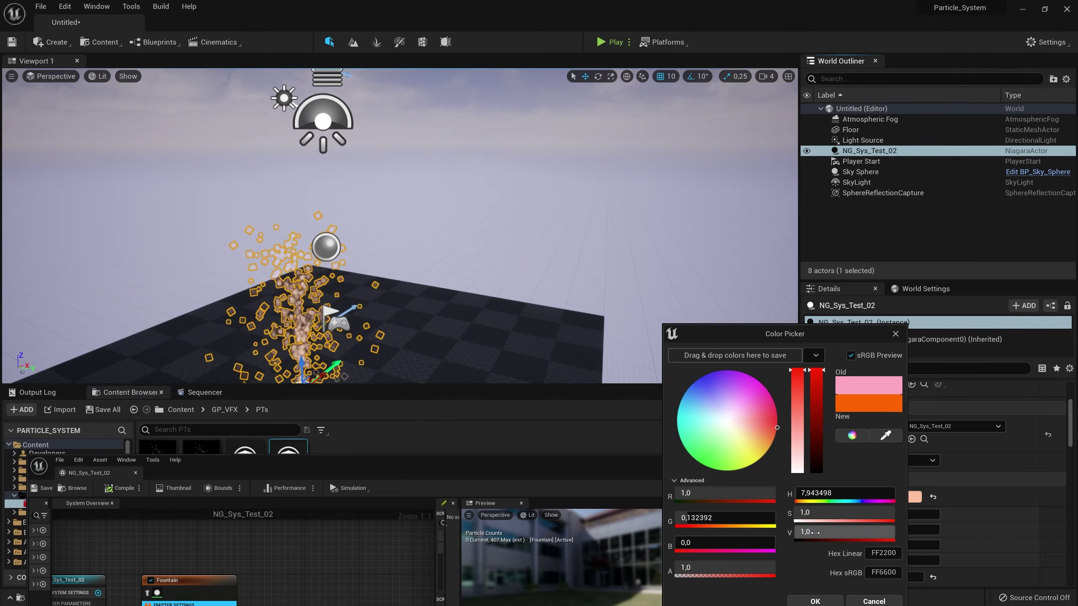
left_click(815, 601)
left_click(488, 331)
right_click_drag(488, 331, 518, 326)
- Duplicate the floor as Floor2 and stand it upright as a wall behind the fountain
key("ctrl+d")
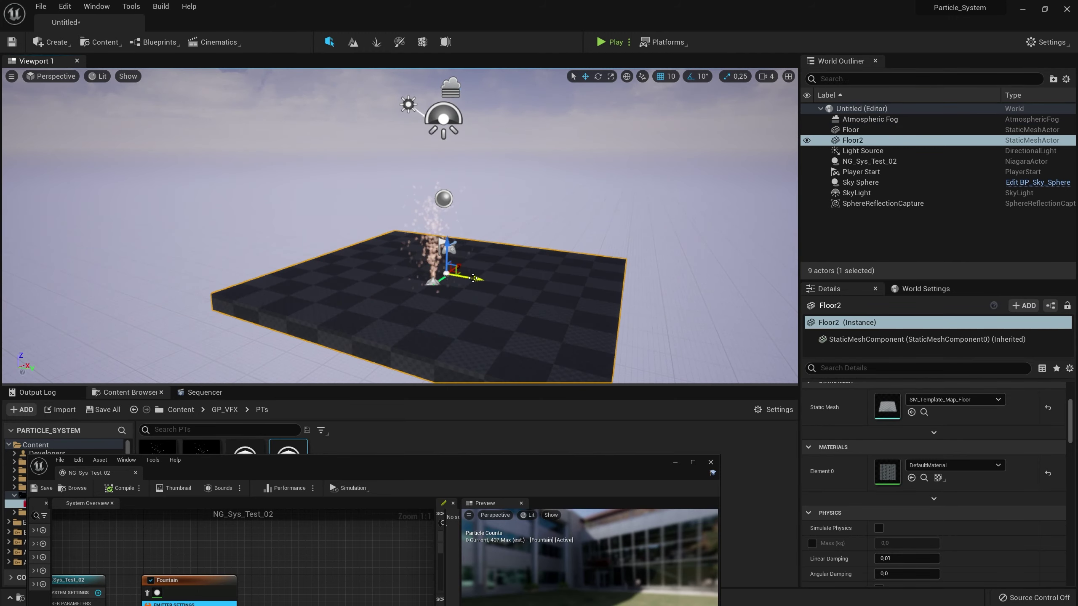
right_click_drag(339, 300, 339, 300)
left_click_drag(339, 301, 596, 170)
key("w")
left_click_drag(603, 237, 511, 288)
left_click_drag(477, 233, 481, 176)
right_click_drag(481, 176, 364, 114)
left_click(578, 223)
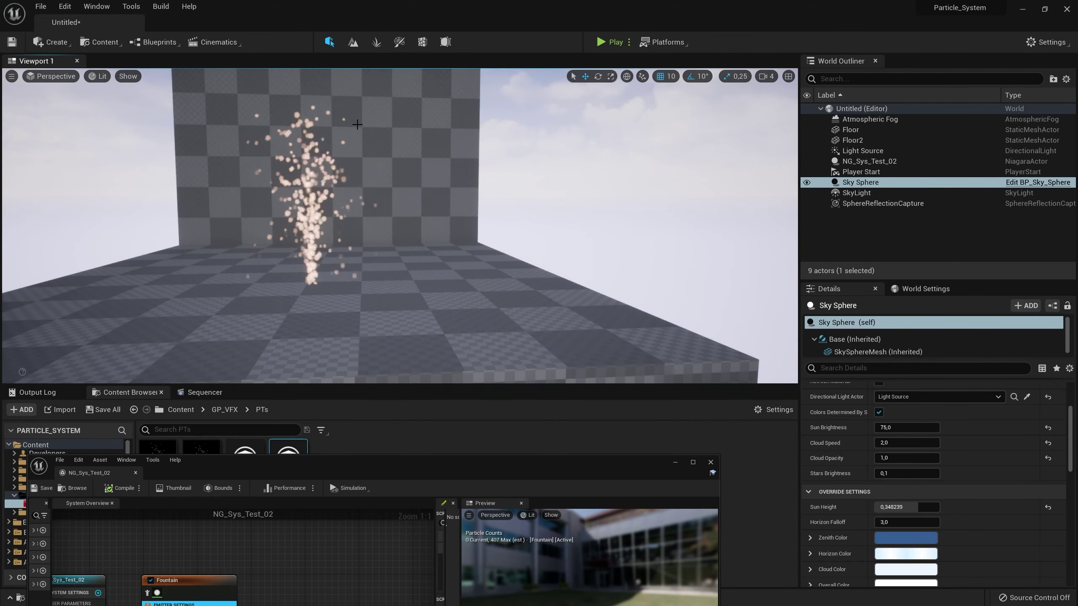
left_click_drag(365, 114, 343, 208)
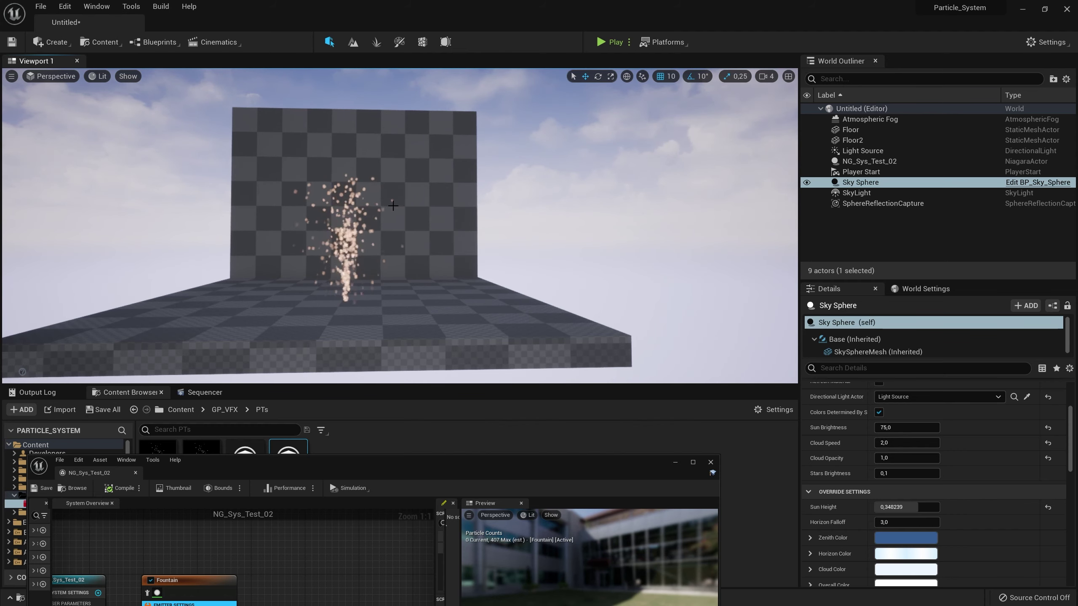
- Orbit the Niagara preview and level view to inspect the fountain against the wall
left_click_drag(244, 466, 352, 324)
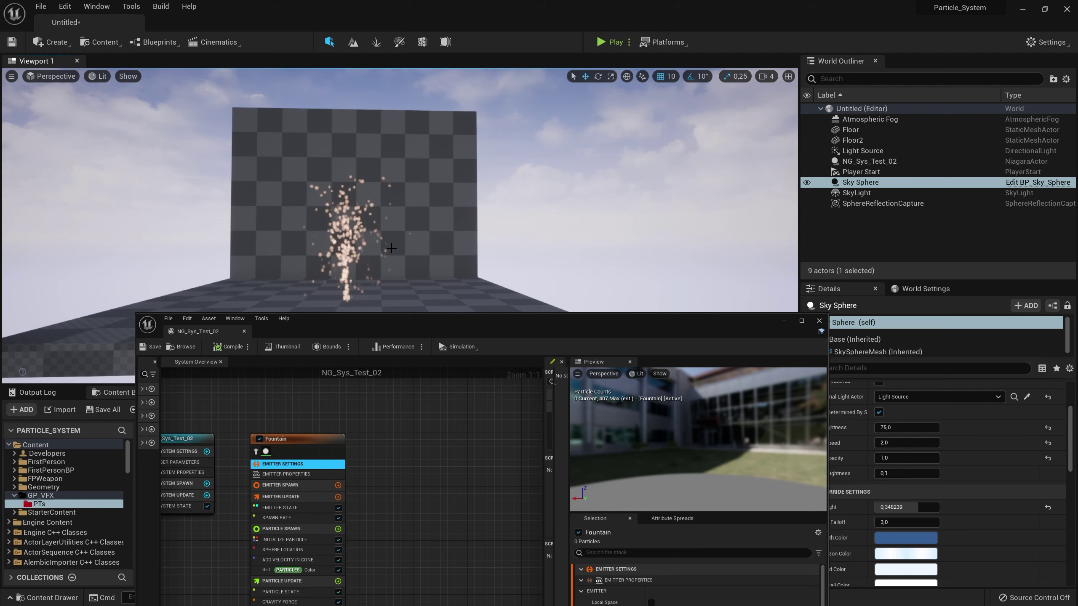
mouse_move(679, 402)
left_mouse_down()
mouse_move(714, 417)
mouse_move(679, 402)
left_mouse_up()
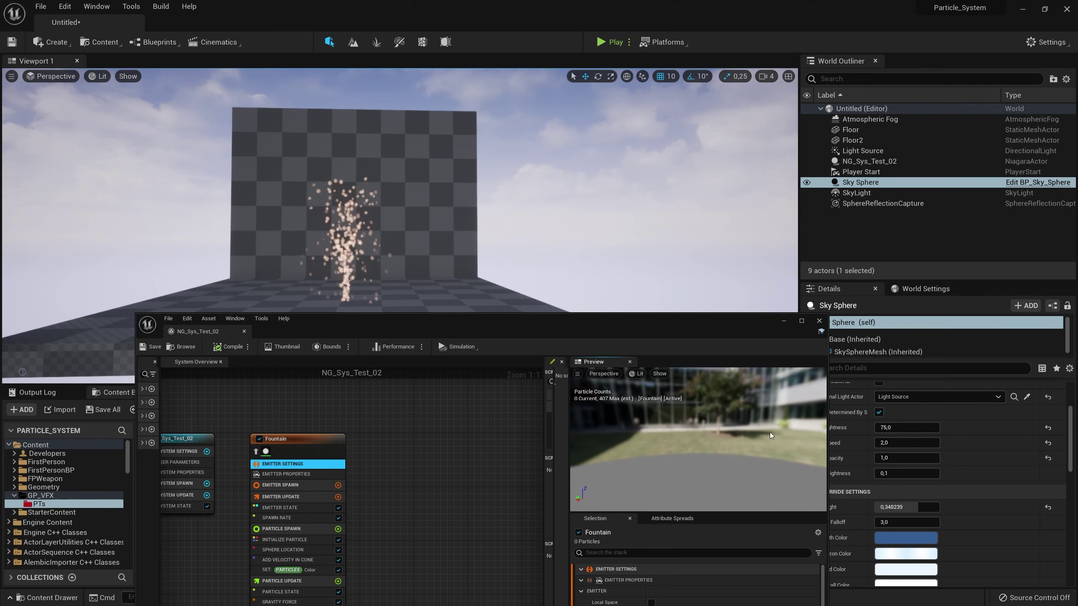
mouse_move(698, 437)
left_mouse_down()
mouse_move(688, 429)
mouse_move(683, 446)
mouse_move(709, 438)
mouse_move(704, 450)
mouse_move(698, 442)
left_mouse_up()
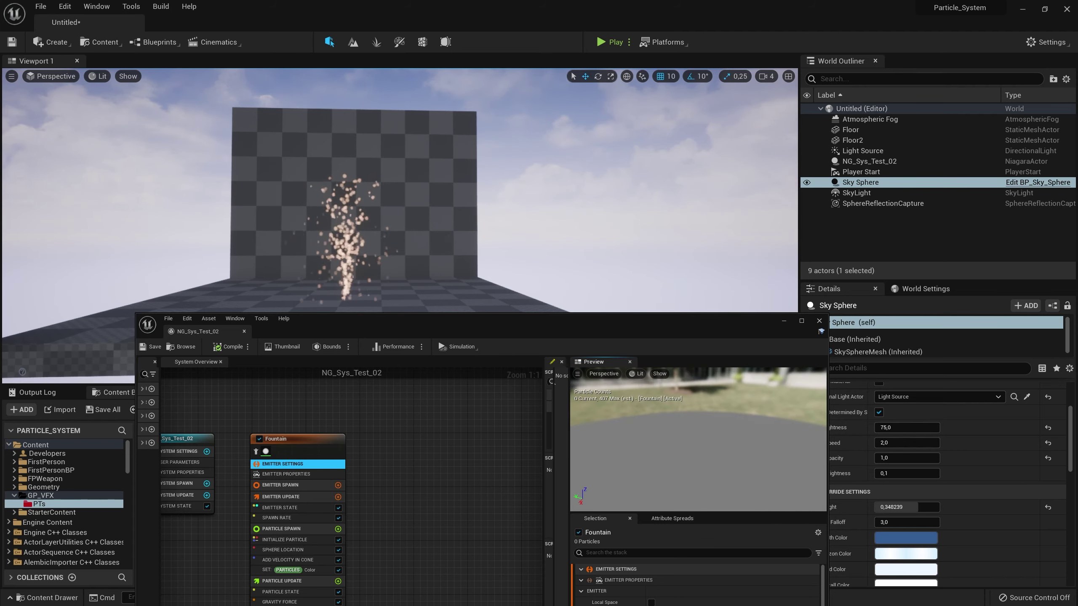
left_click_drag(729, 381, 723, 365)
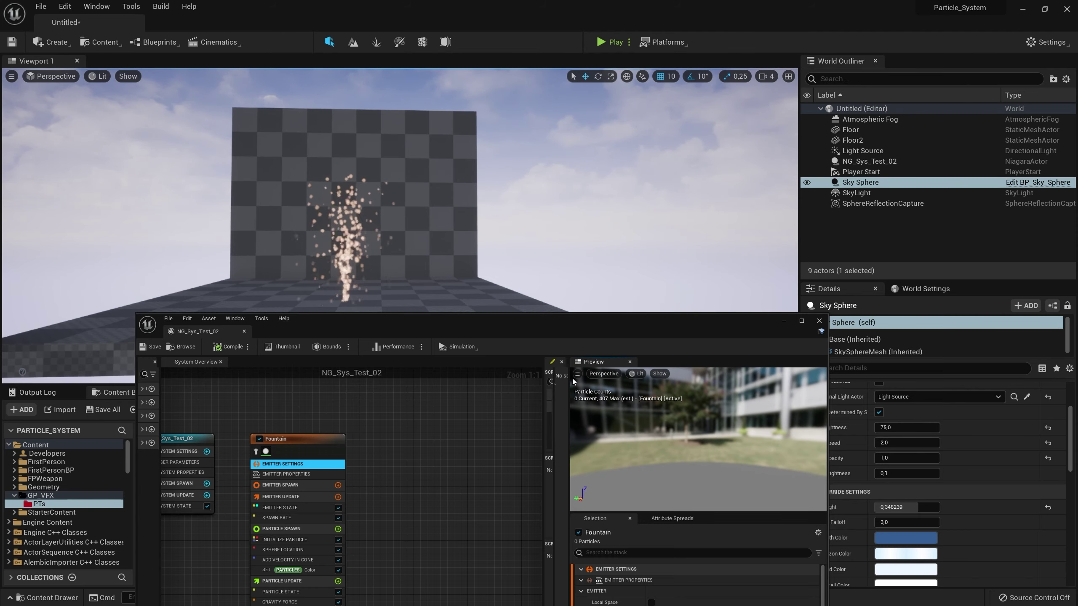
mouse_move(376, 176)
right_mouse_down()
mouse_move(352, 169)
mouse_move(360, 161)
mouse_move(374, 170)
mouse_move(365, 176)
right_mouse_up()
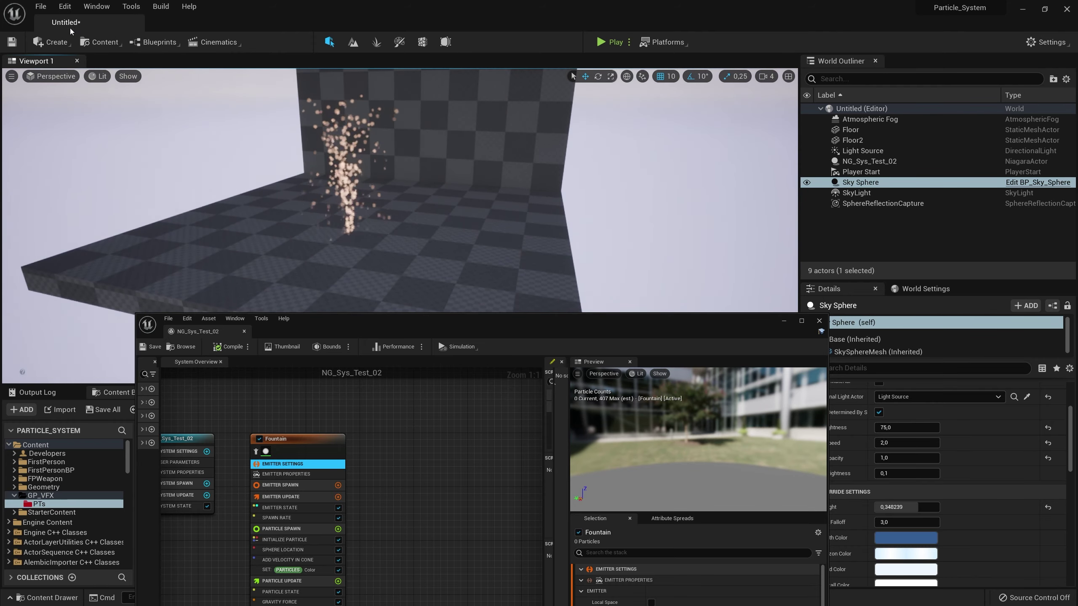
- Place a cube beside the fountain and stack a duplicate, Cube2, on top
left_click(54, 42)
mouse_move(85, 84)
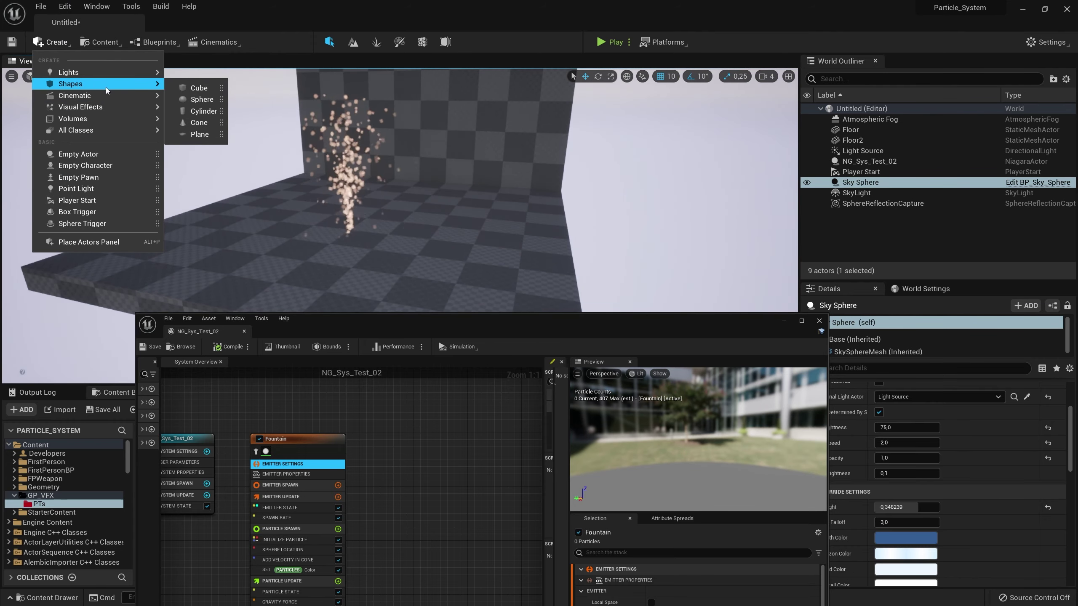
left_click_drag(196, 88, 410, 201)
left_click_drag(432, 241, 431, 230)
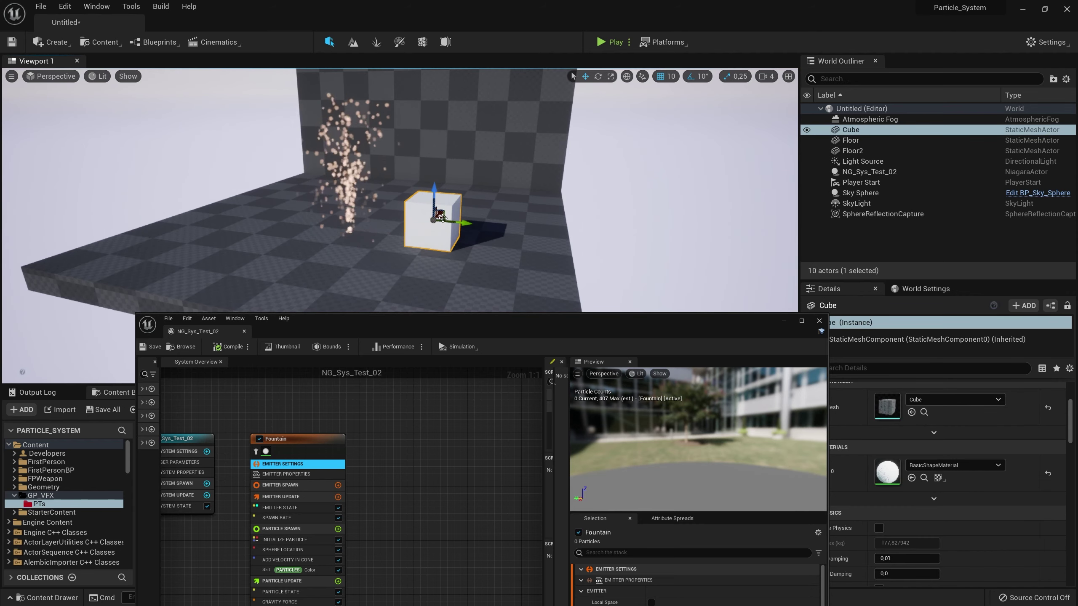
key("ctrl+d")
left_click_drag(437, 184, 438, 127)
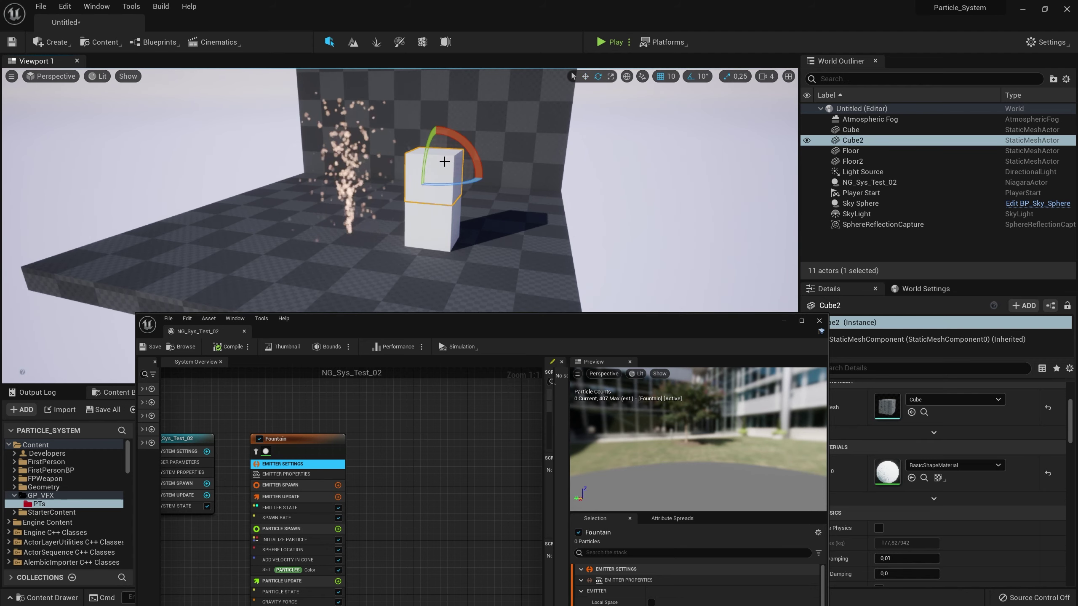
- Frame the whole floor to view the cube pillar and fountain
left_click_drag(686, 332, 597, 341)
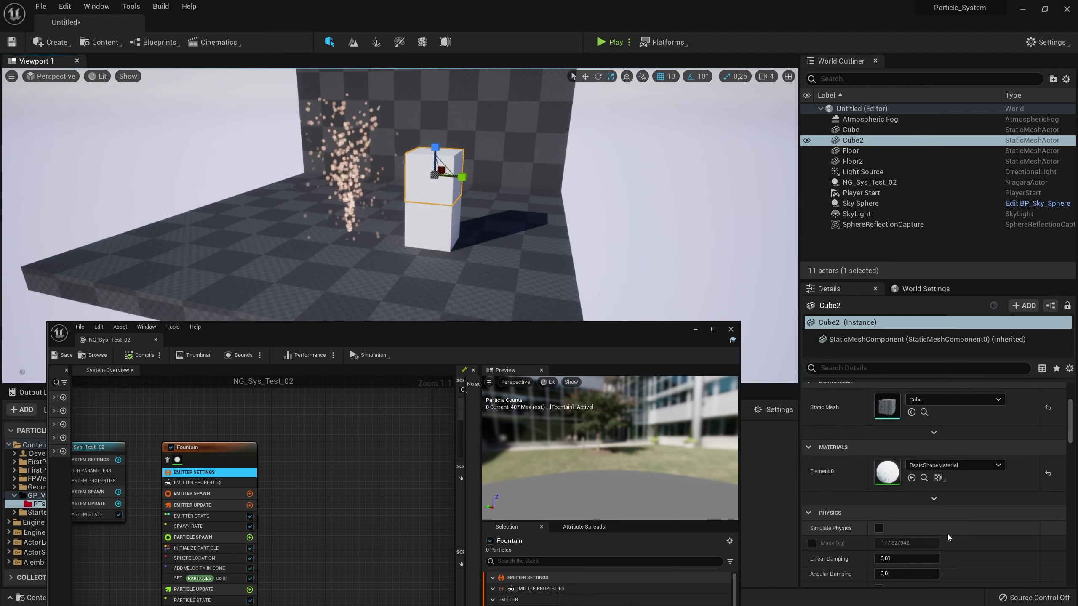
scroll(948, 534, "up", 4)
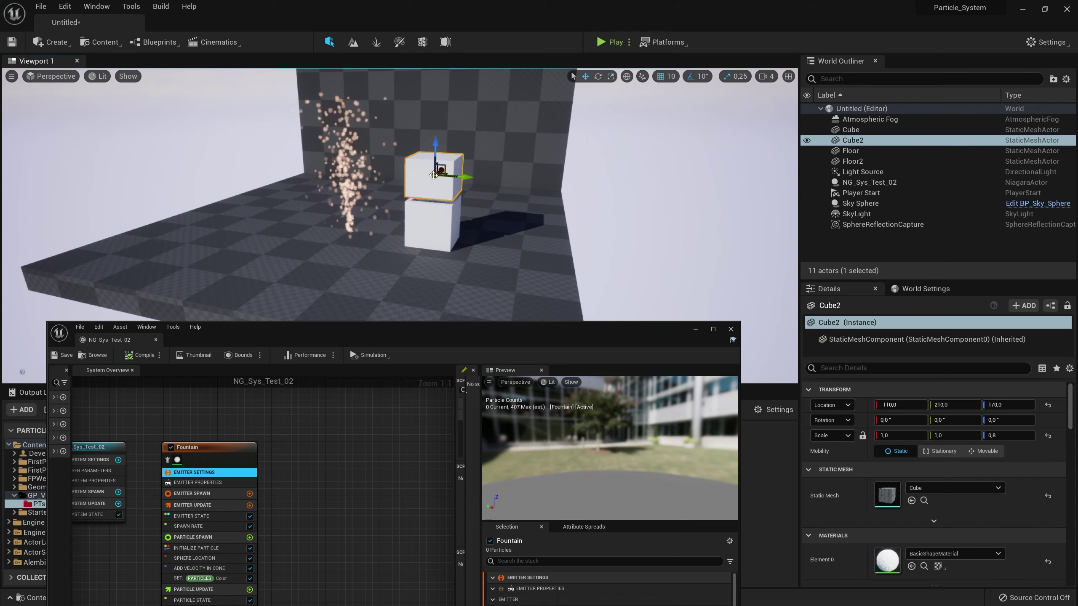
left_click(557, 230)
key("f")
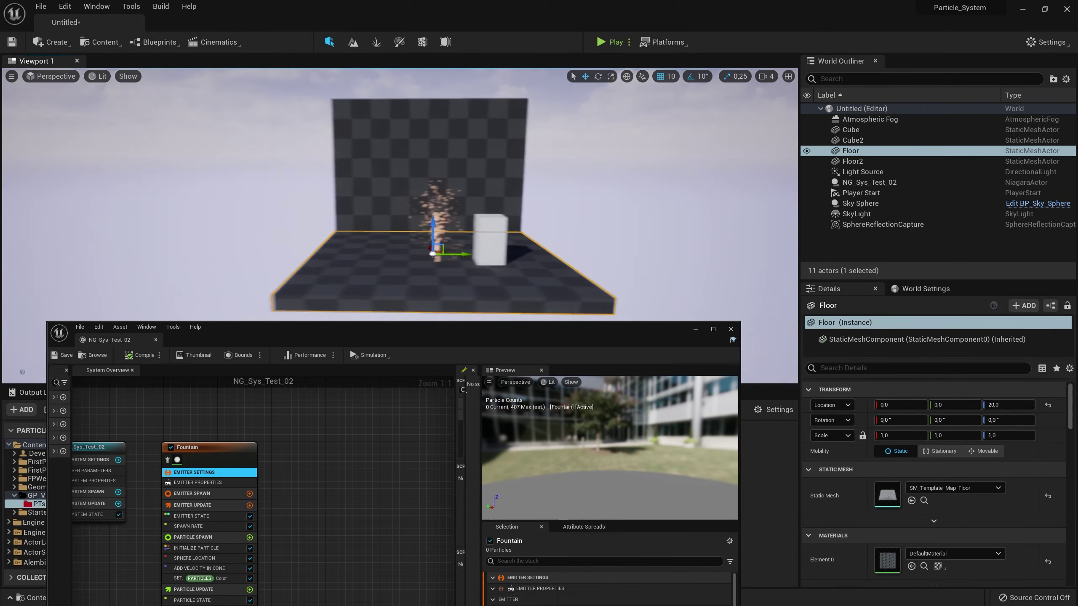
scroll(463, 207, "up", 5)
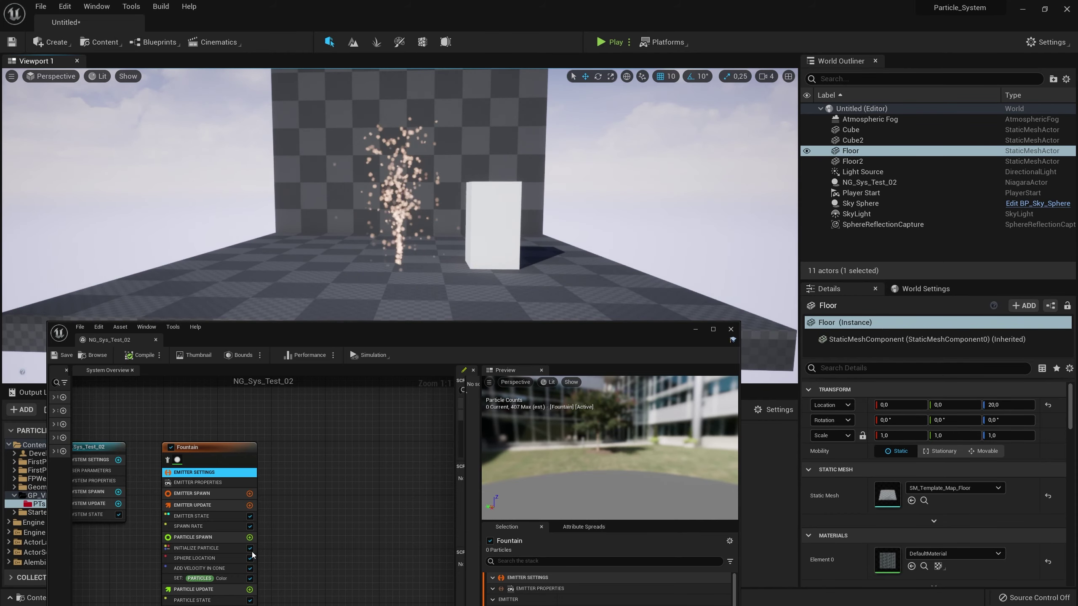
scroll(252, 555, "down", 2)
scroll(234, 429, "up", 2)
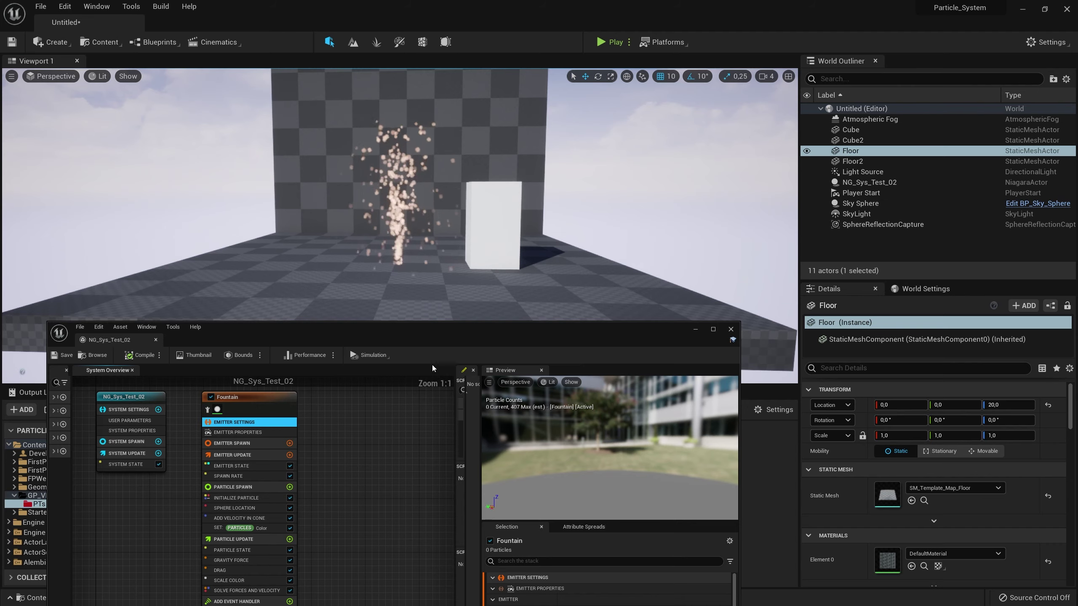
left_click_drag(425, 340, 871, 30)
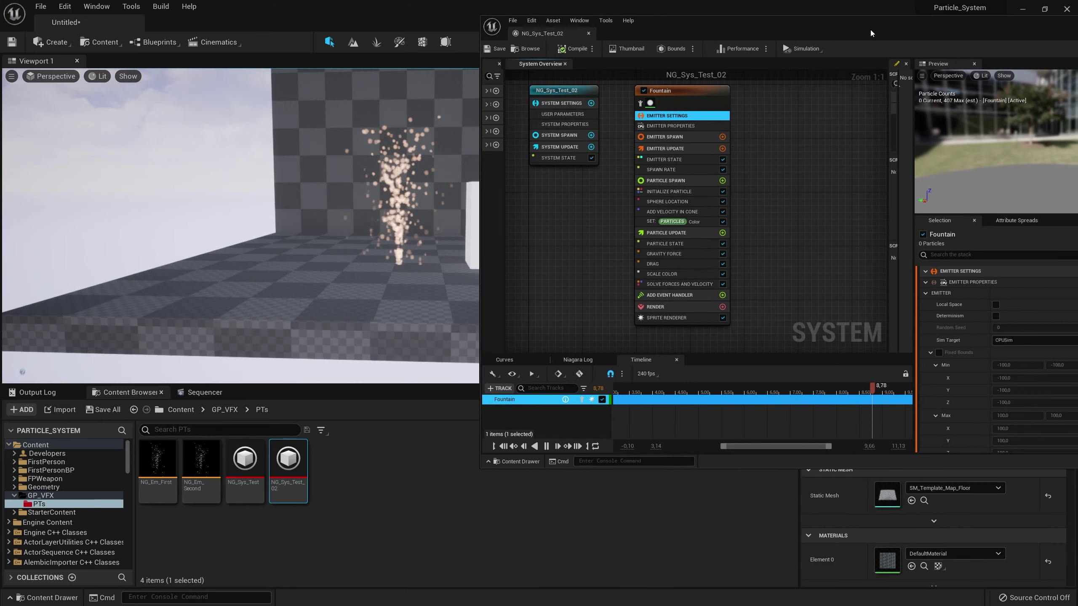
double_click(772, 20)
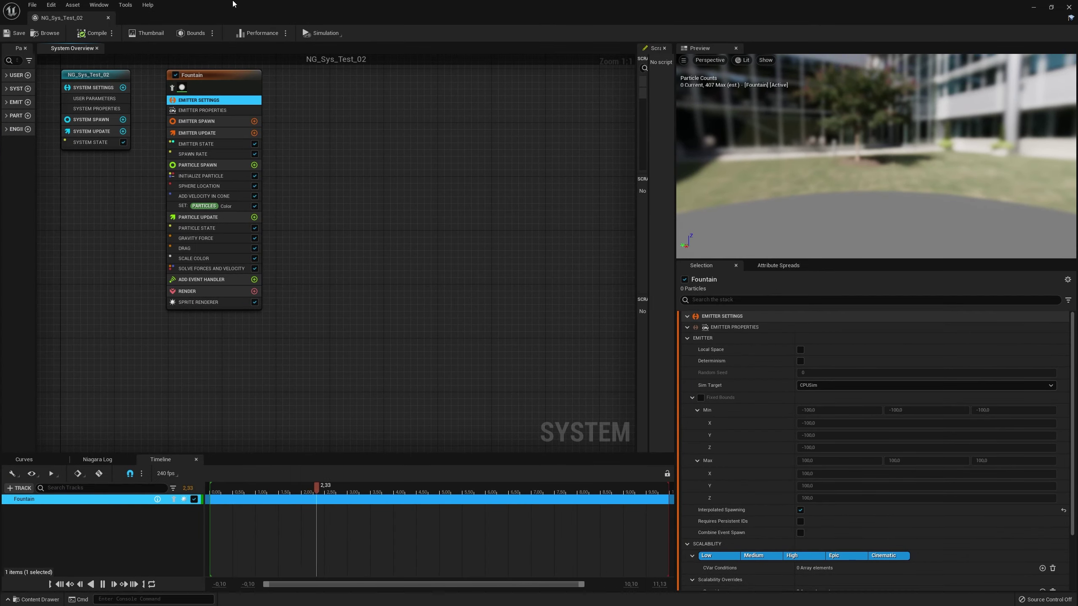
left_click_drag(232, 4, 230, 15)
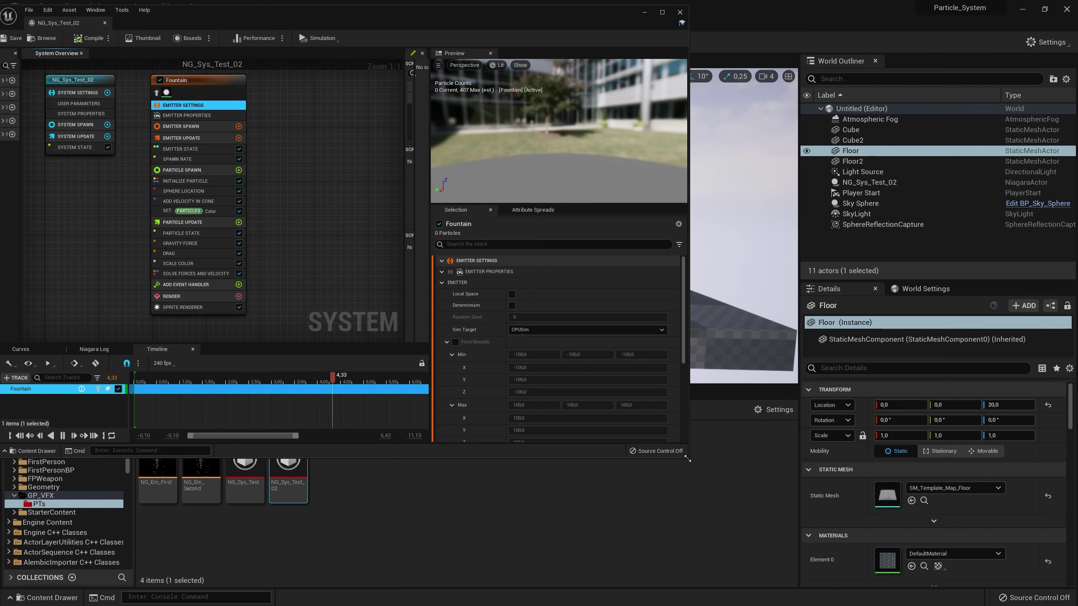
left_click_drag(687, 458, 515, 603)
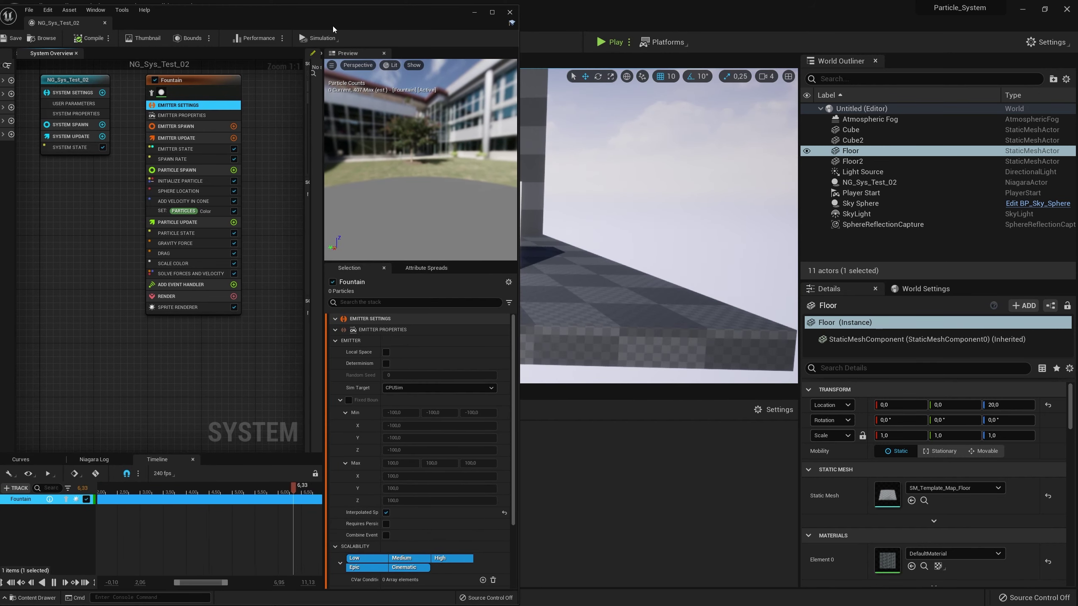
left_click_drag(333, 26, 871, 32)
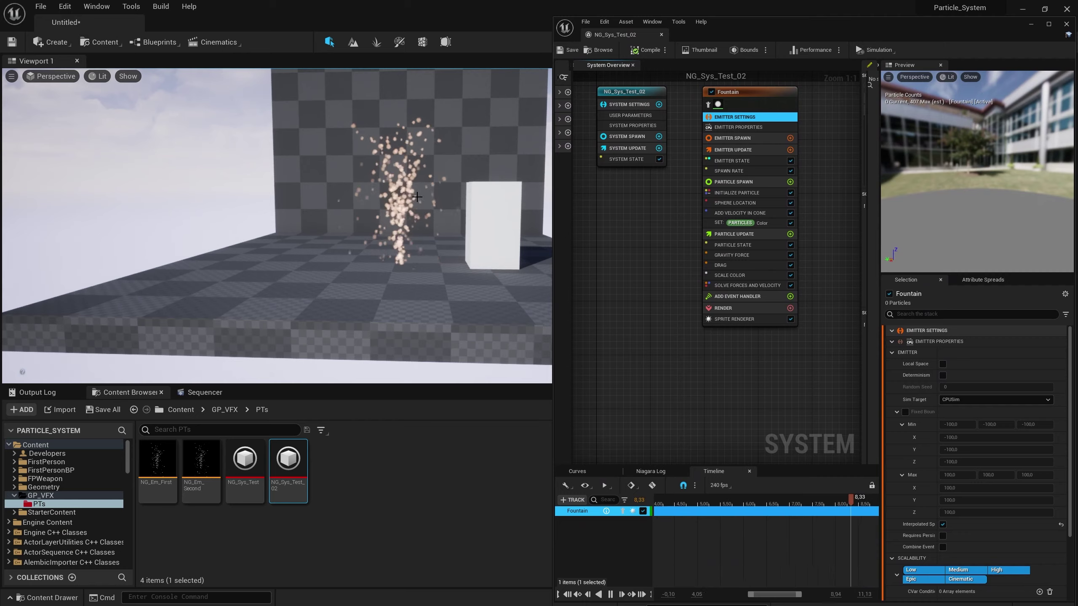
right_click_drag(417, 197, 375, 198)
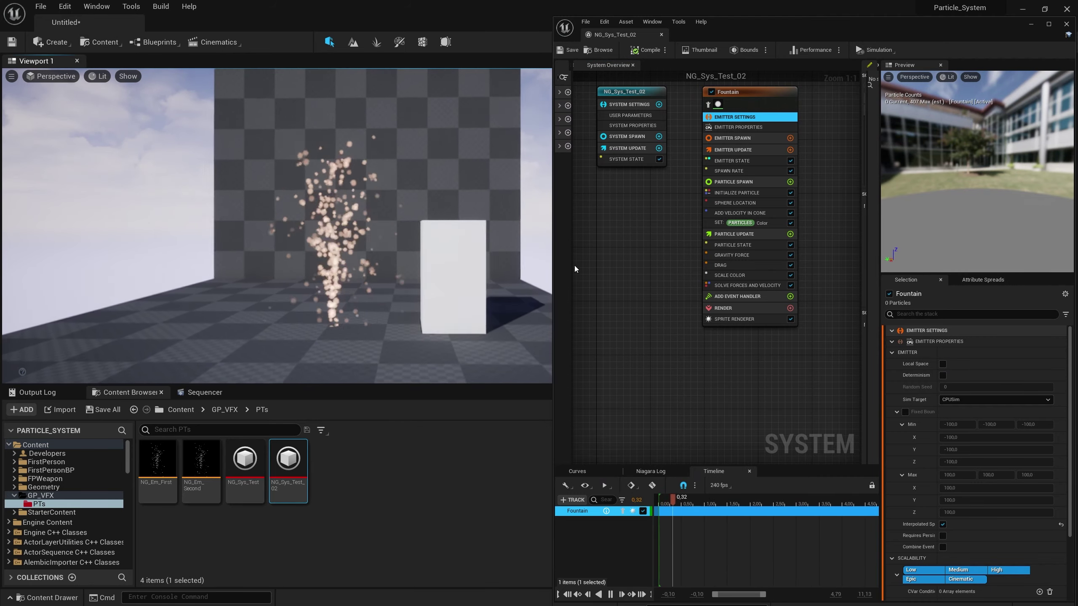
- Enable Local Space, then move and tilt the particle actor with gravity disabled
left_click(942, 364)
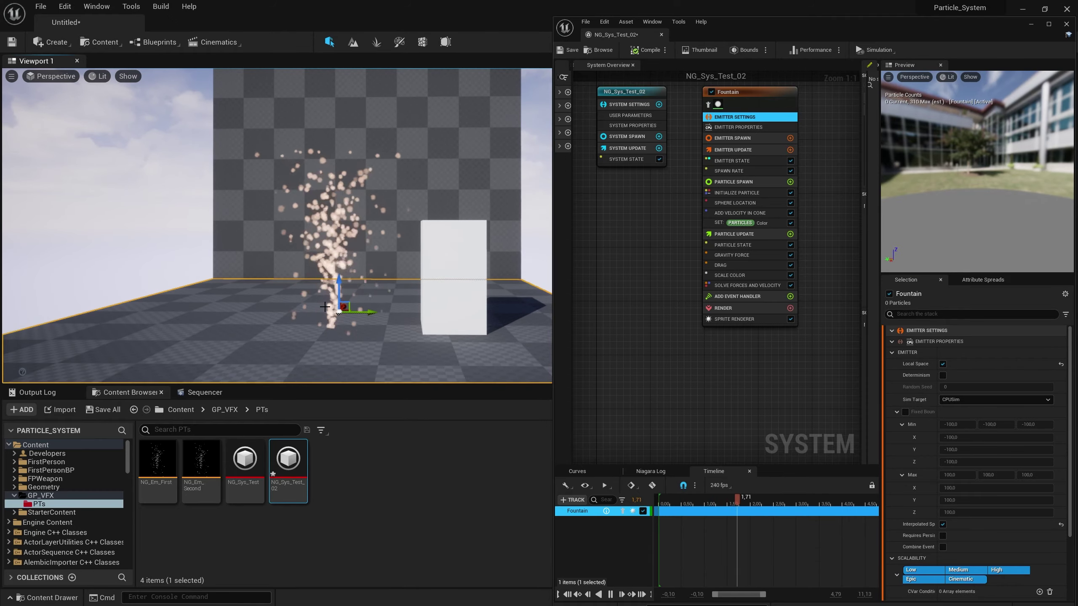
left_click(338, 287)
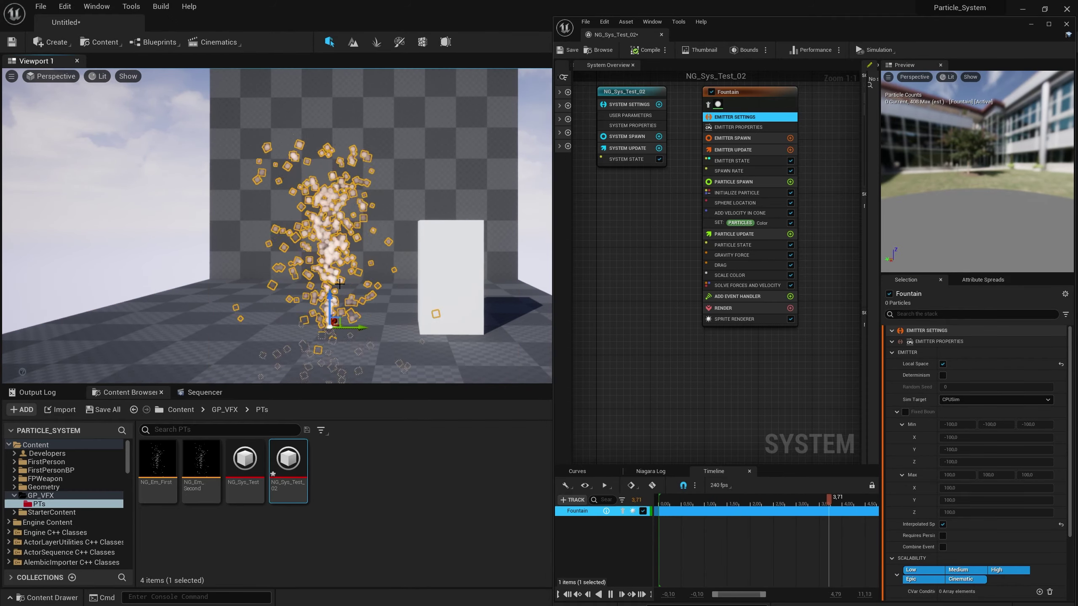
left_click_drag(357, 327, 320, 328)
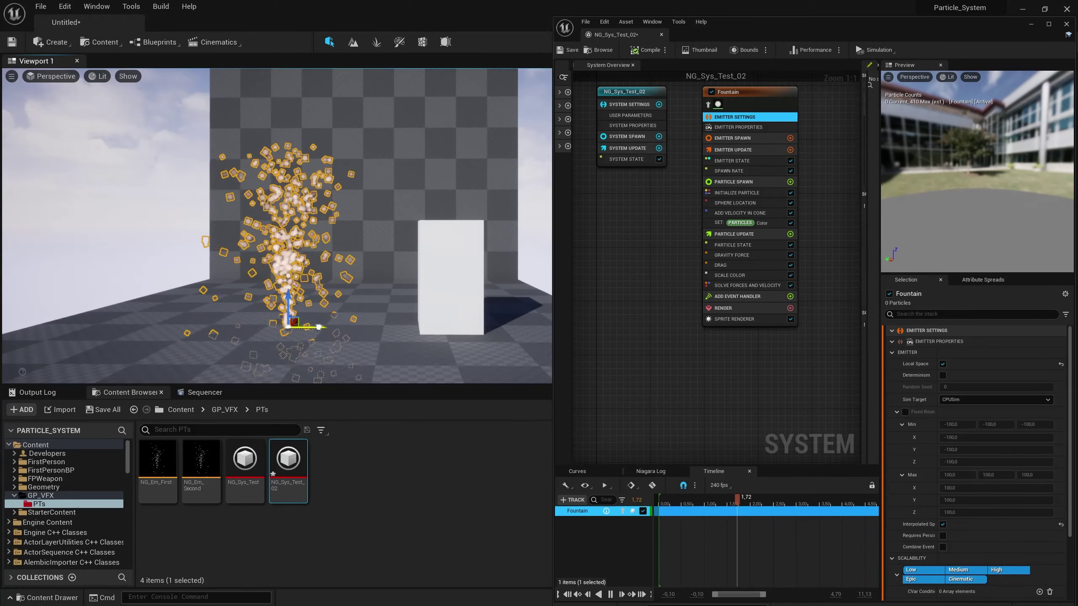
left_click_drag(280, 272, 300, 269)
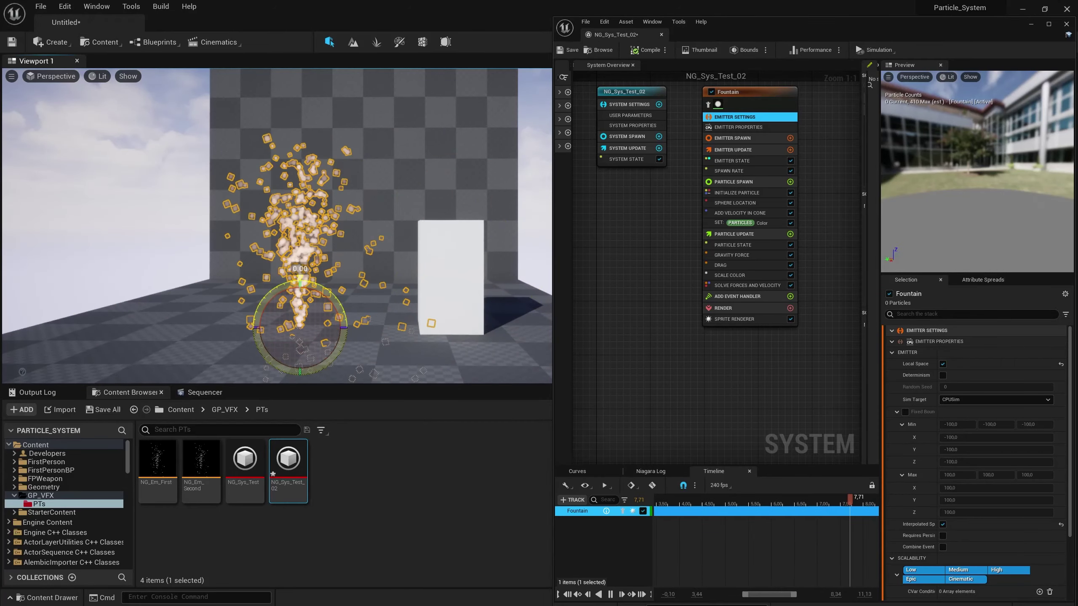
left_click(790, 254)
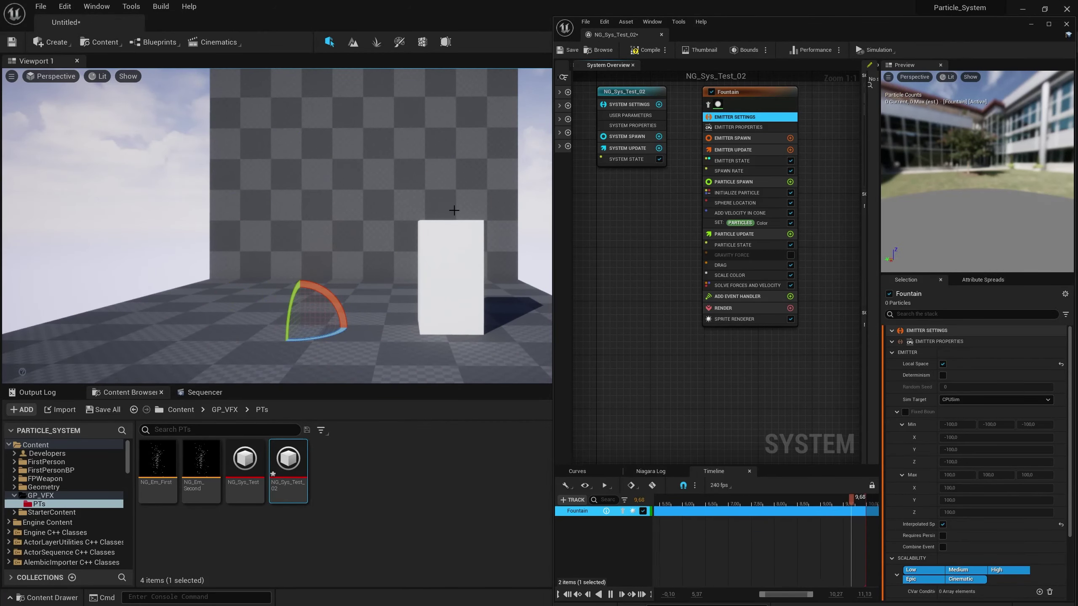
mouse_move(309, 292)
left_mouse_down()
mouse_move(270, 291)
mouse_move(323, 292)
mouse_move(259, 291)
mouse_move(331, 293)
mouse_move(299, 292)
left_mouse_up()
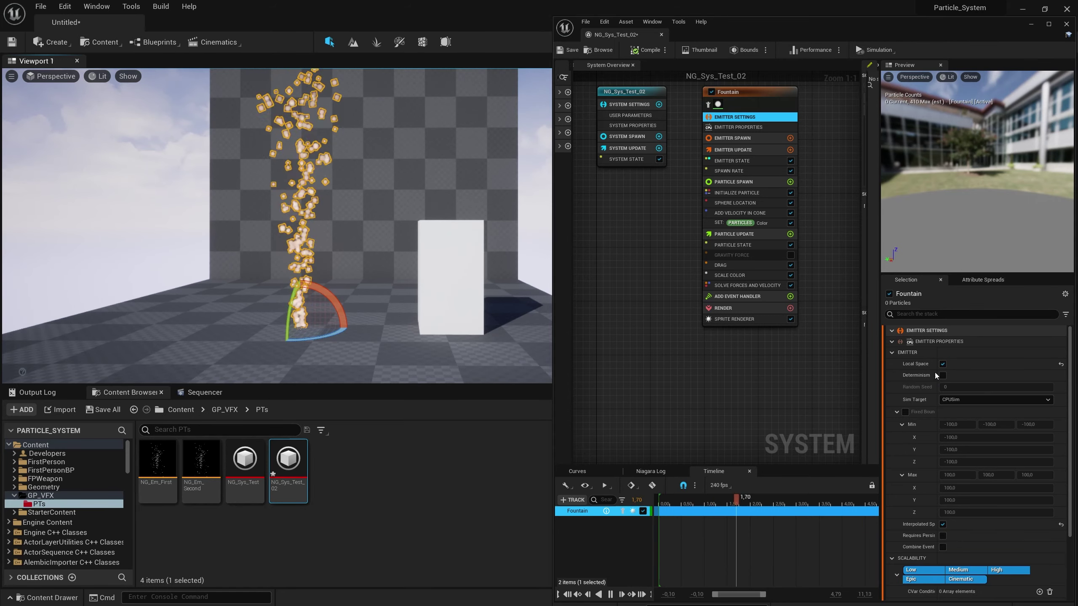
- Tilt the emitter sideways, re-enable gravity and Local Space, and move the Niagara window aside
left_click(942, 363)
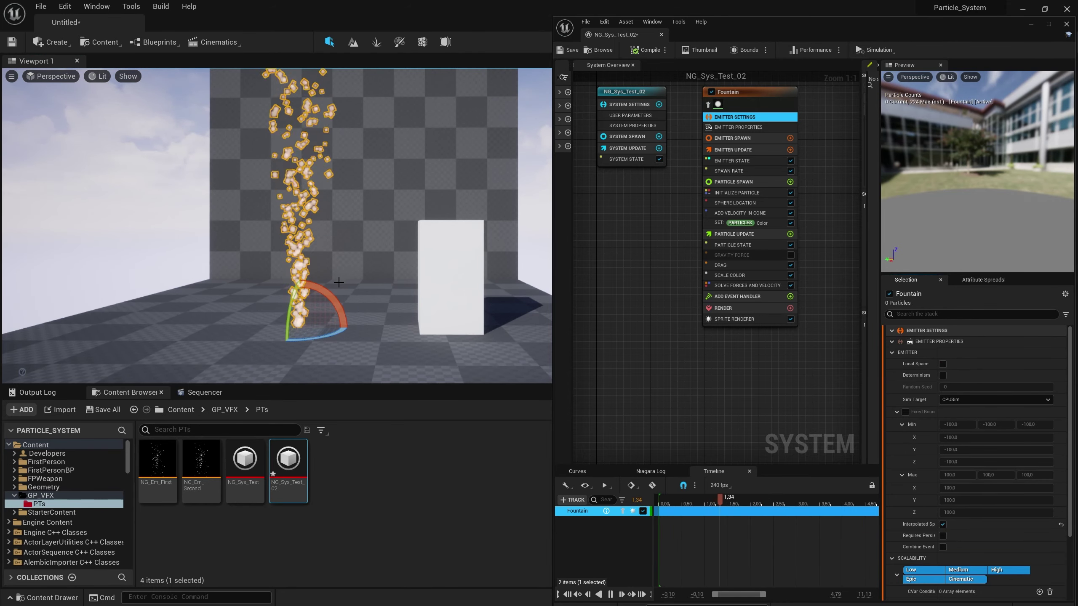
mouse_move(327, 290)
left_mouse_down()
mouse_move(341, 304)
mouse_move(326, 290)
mouse_move(299, 157)
mouse_move(305, 309)
mouse_move(310, 107)
mouse_move(354, 308)
mouse_move(345, 153)
mouse_move(342, 291)
mouse_move(298, 128)
mouse_move(303, 255)
mouse_move(303, 183)
mouse_move(321, 108)
mouse_move(321, 225)
left_mouse_up()
key("w")
left_click(790, 255)
left_click(942, 363)
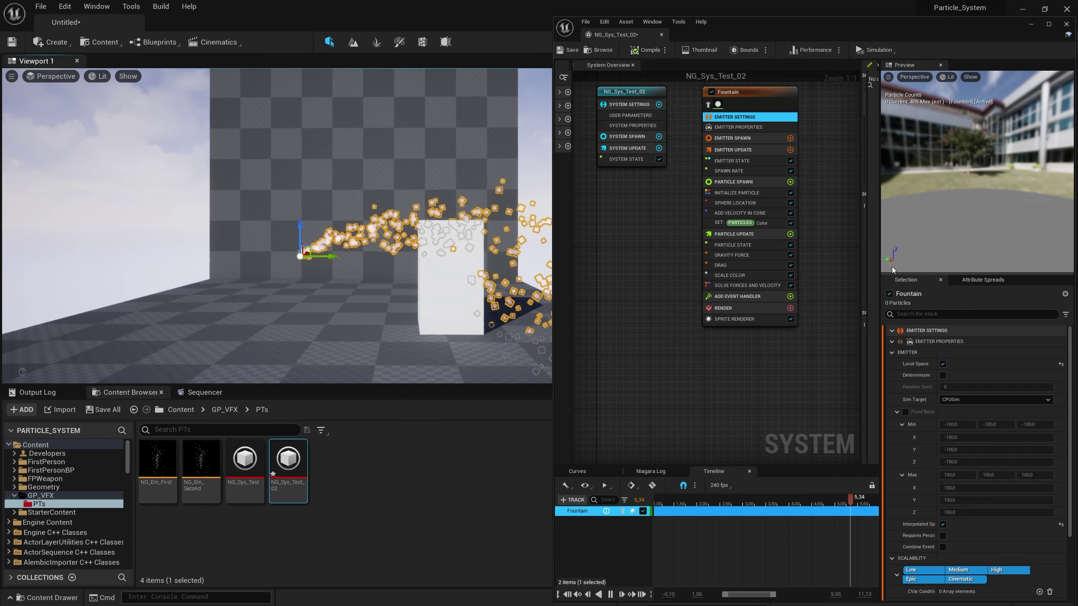
left_click_drag(727, 28, 385, 185)
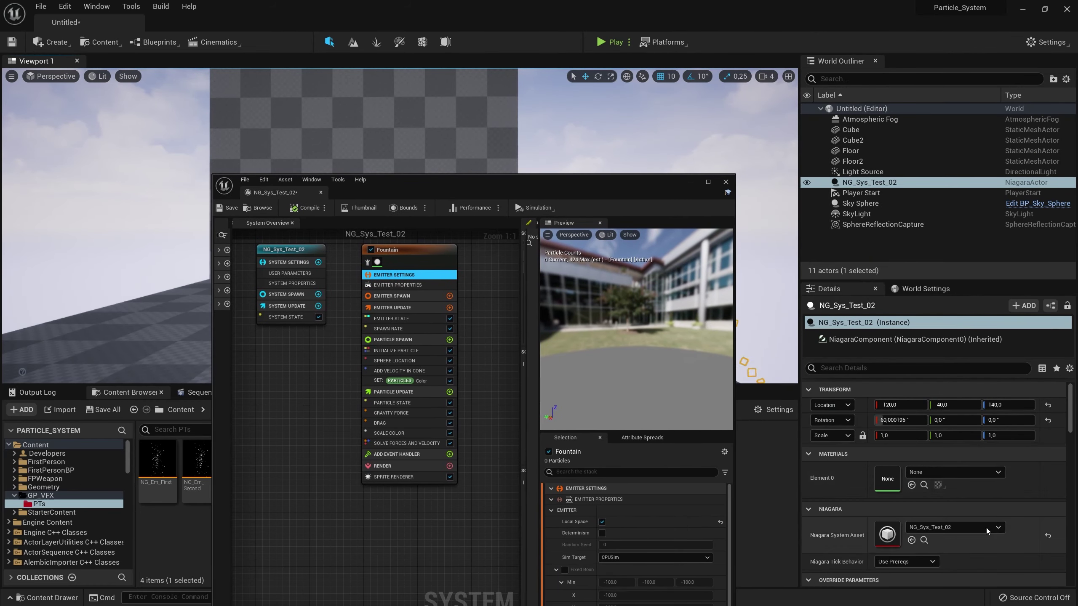
- Reset the actor's Location and Rotation to zero and uncheck the Fountain's Local Space
left_click(1048, 405)
left_click(1047, 420)
left_click_drag(519, 185, 851, 30)
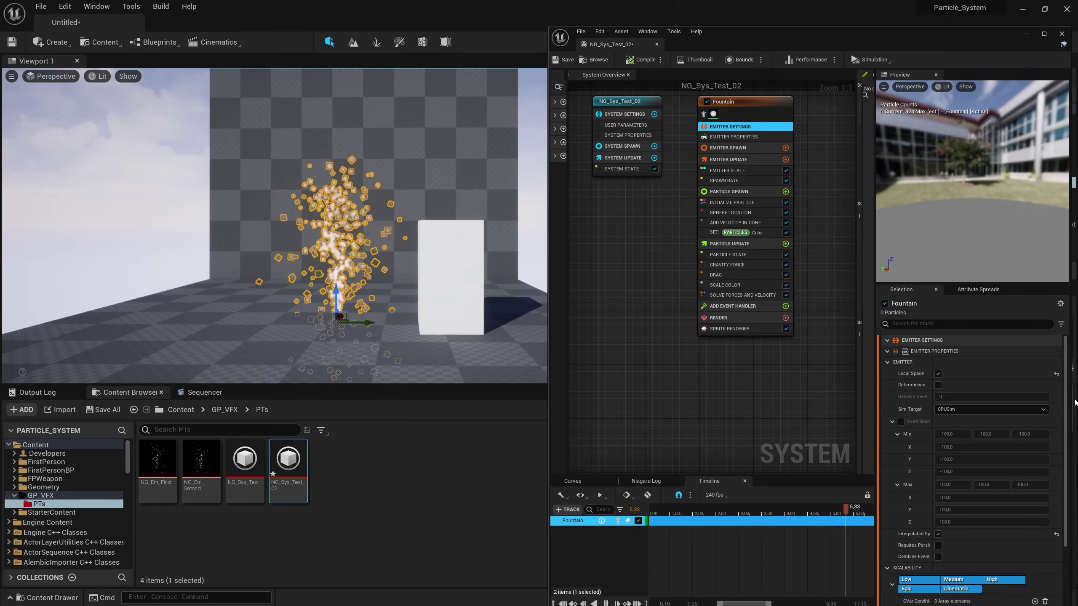
left_click(937, 374)
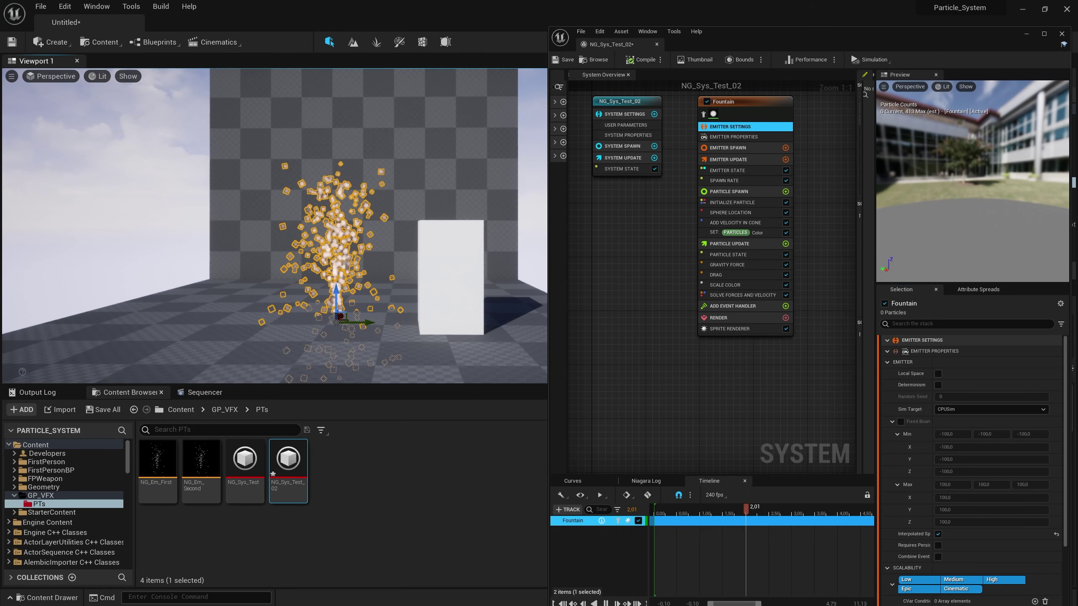
- Select the checkered wall, then reselect the particle effect
left_click(400, 159)
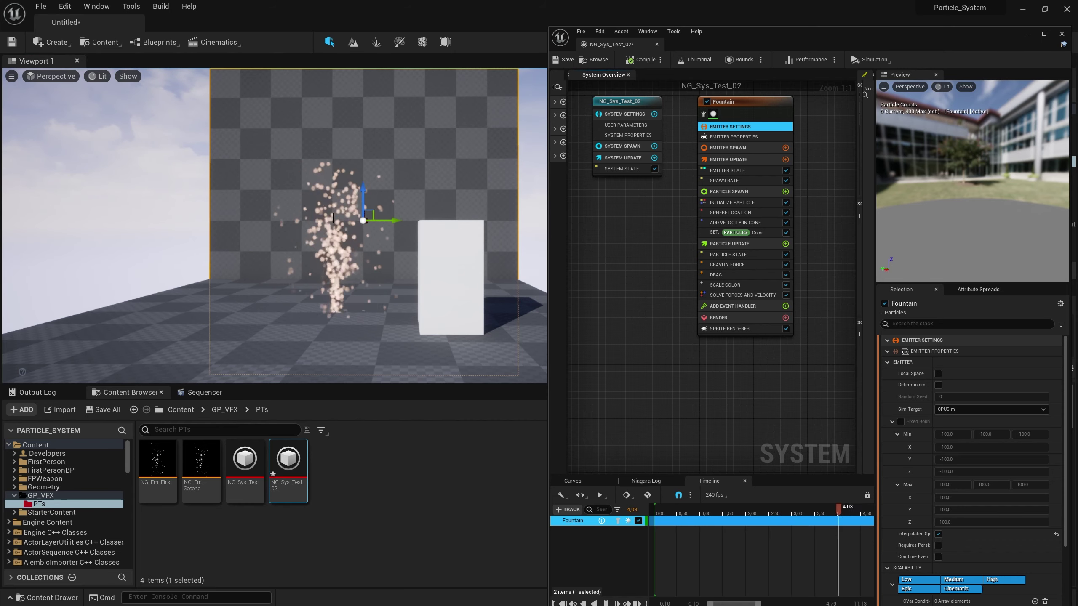
key("ctrl+z")
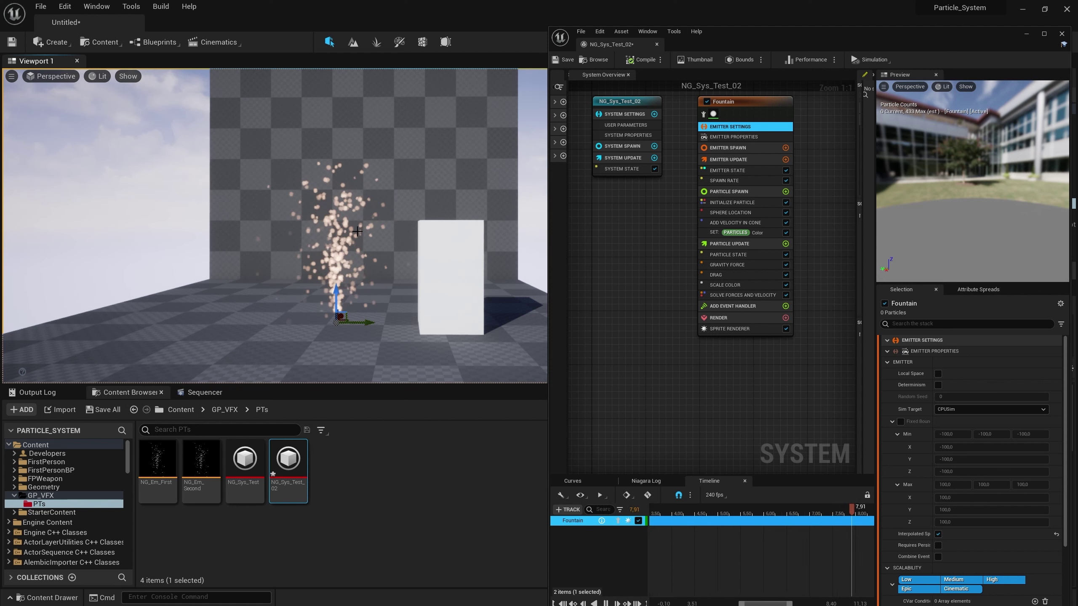
left_click(418, 214)
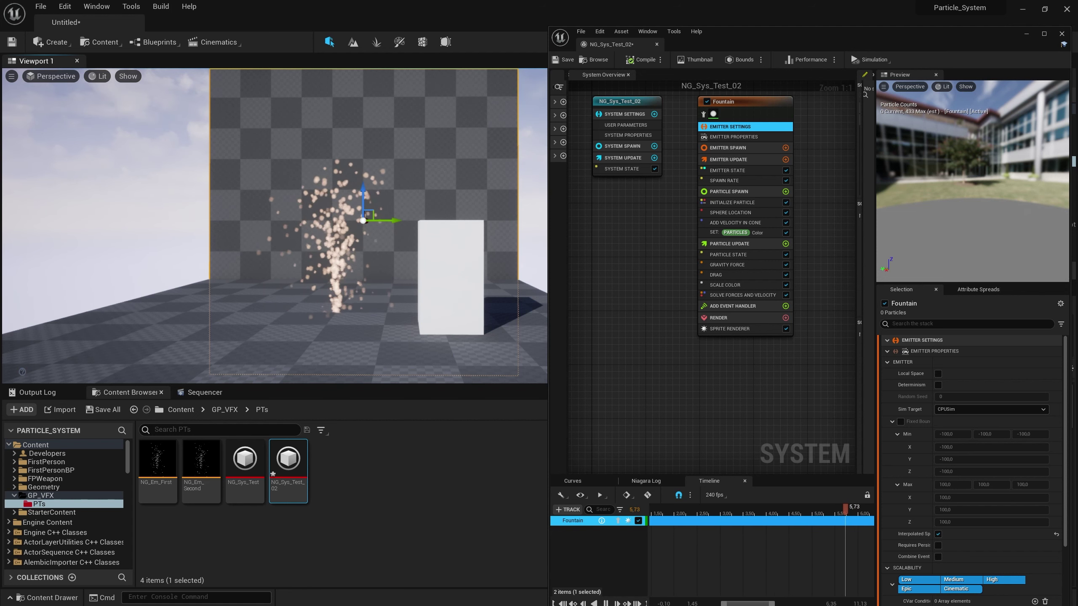
left_click(354, 277)
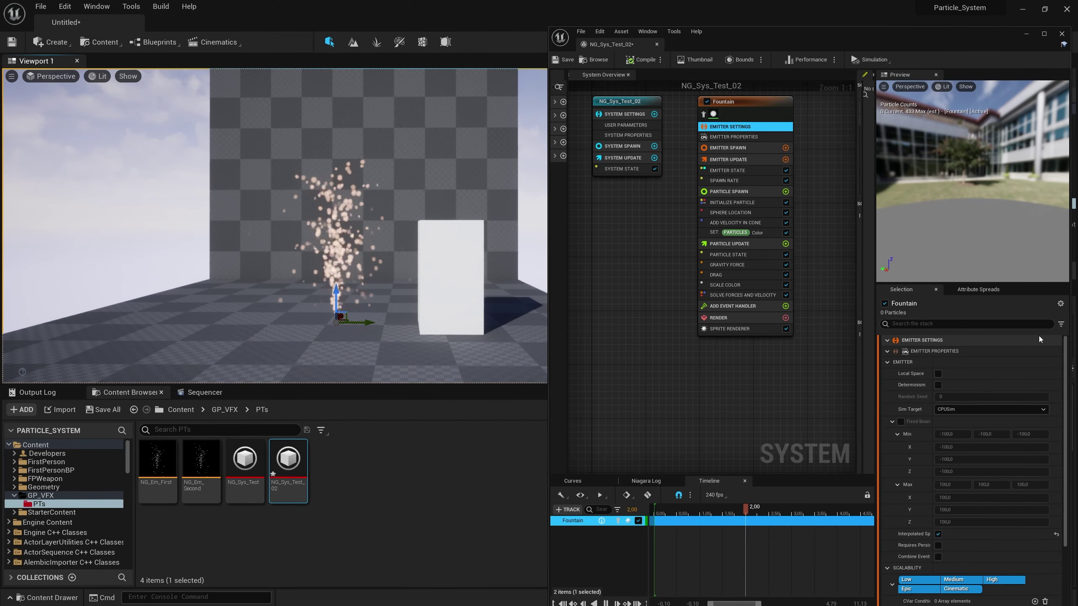
- Leave Determinism off, set Sim Target to GPUCompute Sim and enable Fixed Bounds
left_click(937, 385)
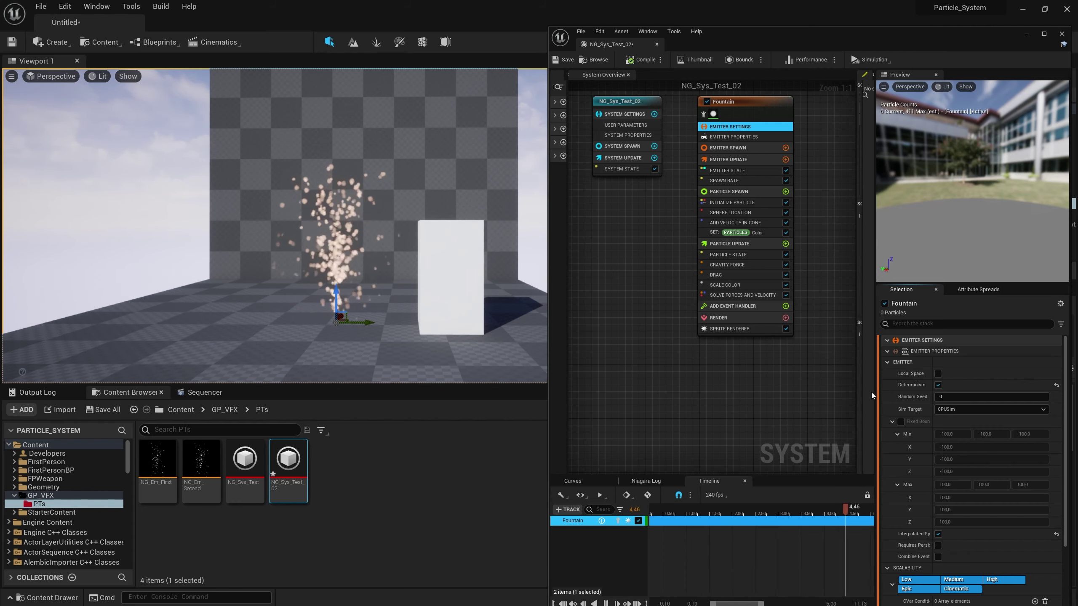
left_click(937, 385)
left_click(963, 410)
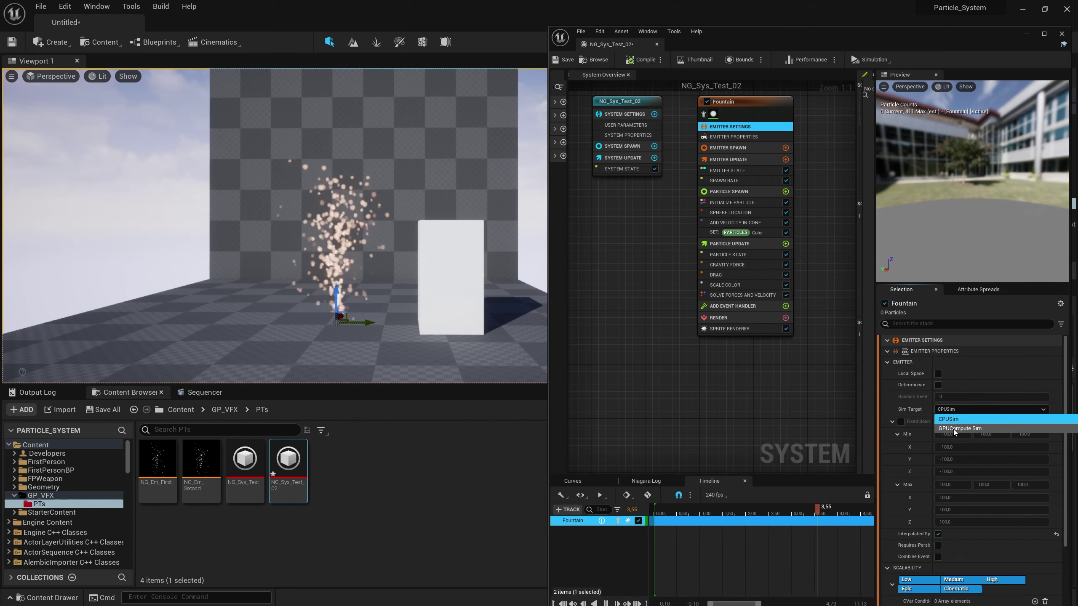
left_click(966, 418)
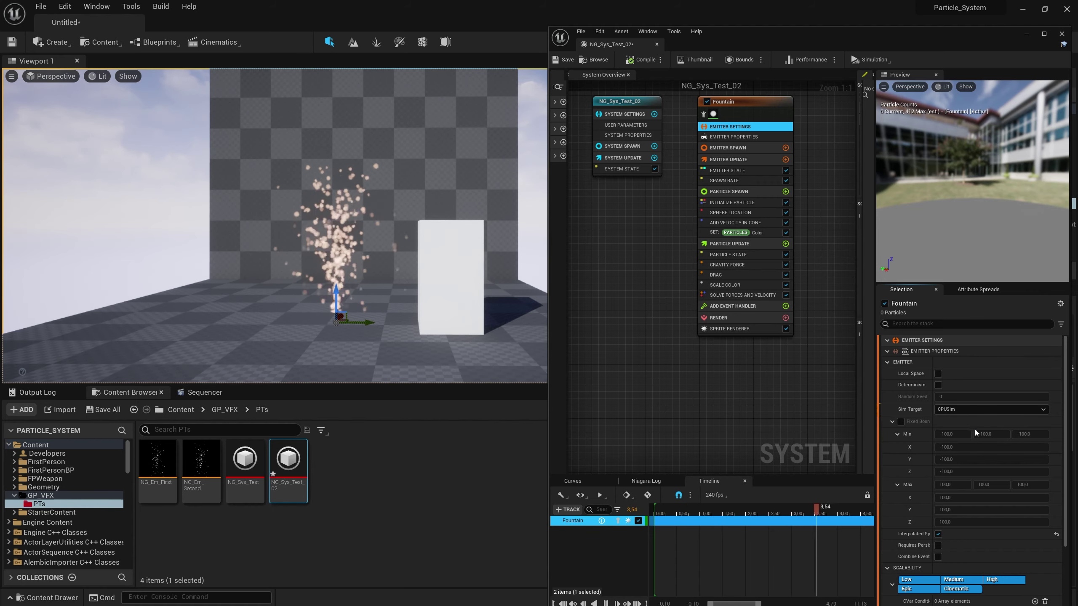
left_click(952, 409)
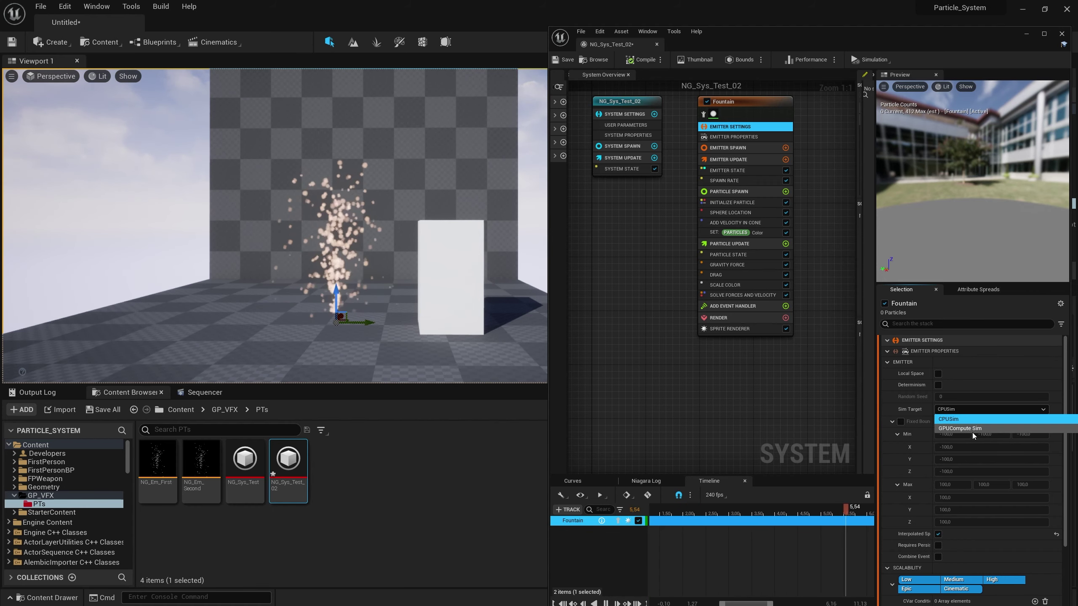
left_click(970, 429)
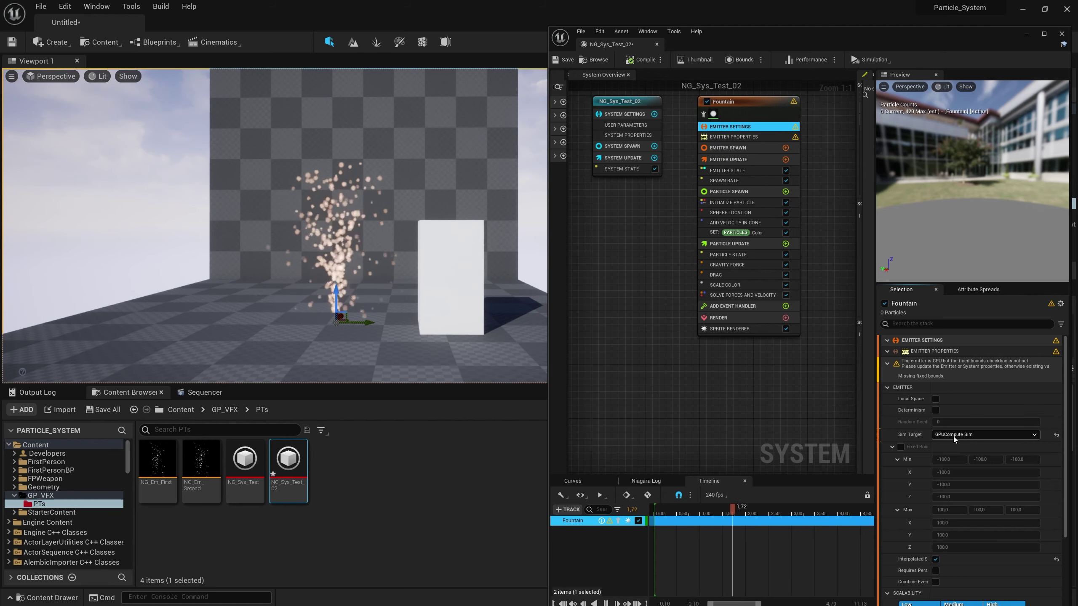
left_click(900, 446)
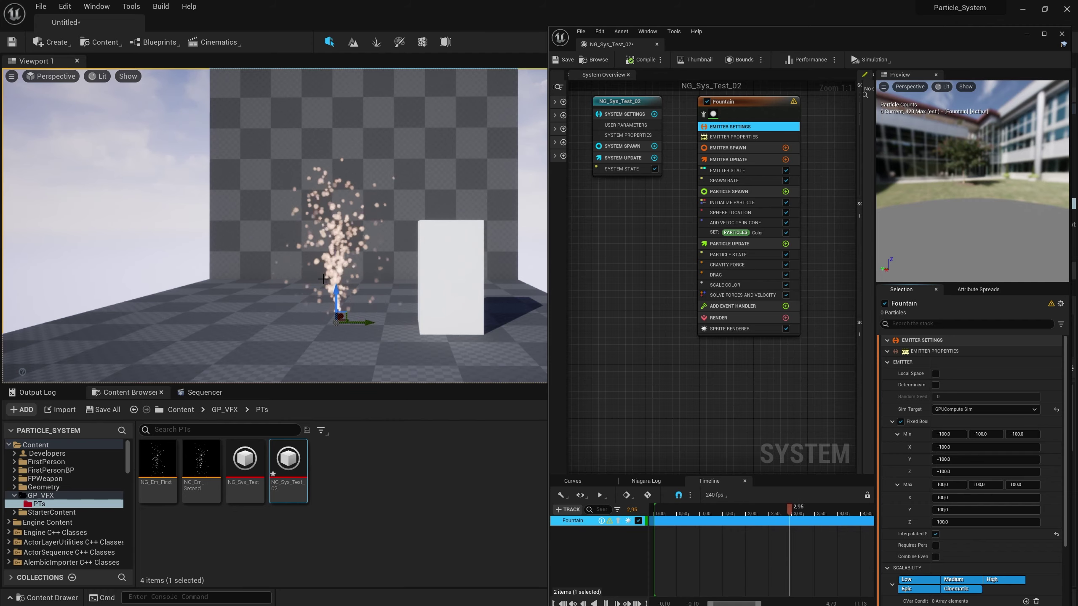
- Fly the level view toward the fountain
right_click_drag(332, 212, 310, 232)
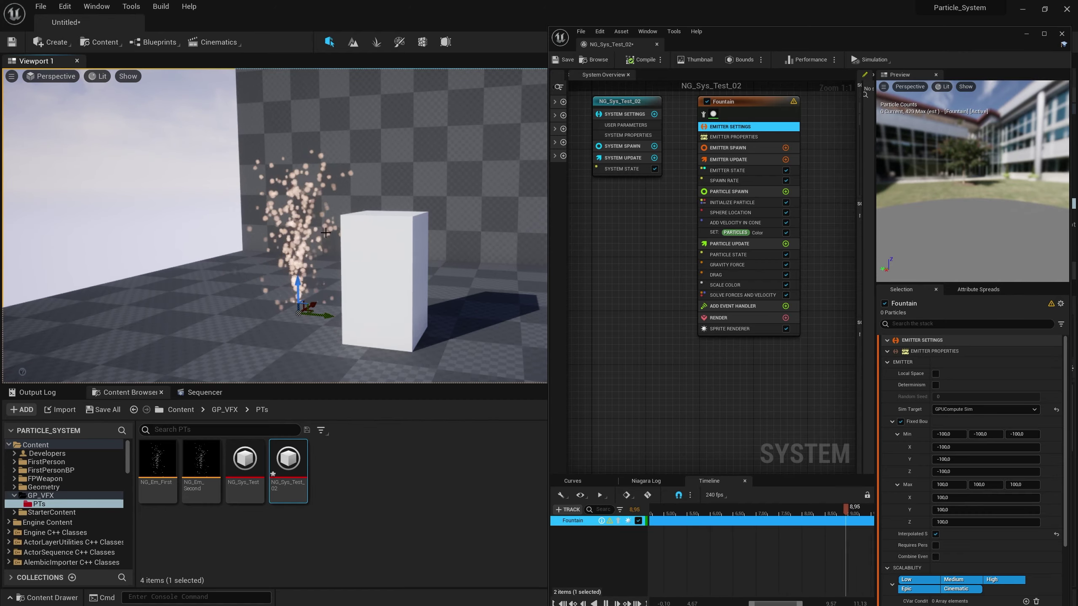
key("w")
right_click_drag(325, 233, 424, 243)
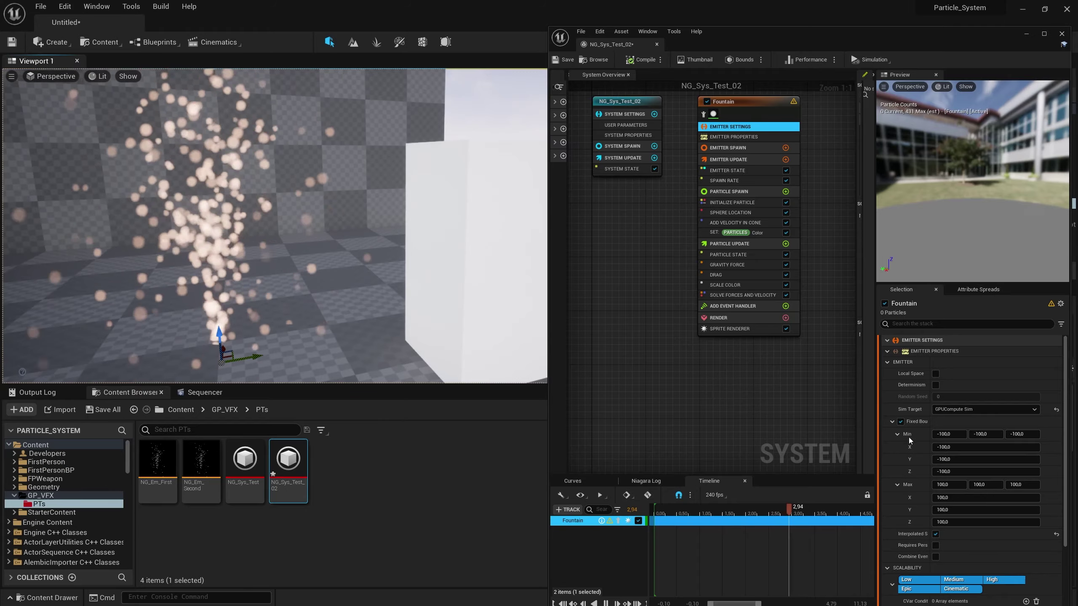
- Enter 2 in every Fixed Bounds Min and Max X/Y/Z field
left_click(949, 434)
type("2")
key("Tab")
type("2")
left_click(1018, 434)
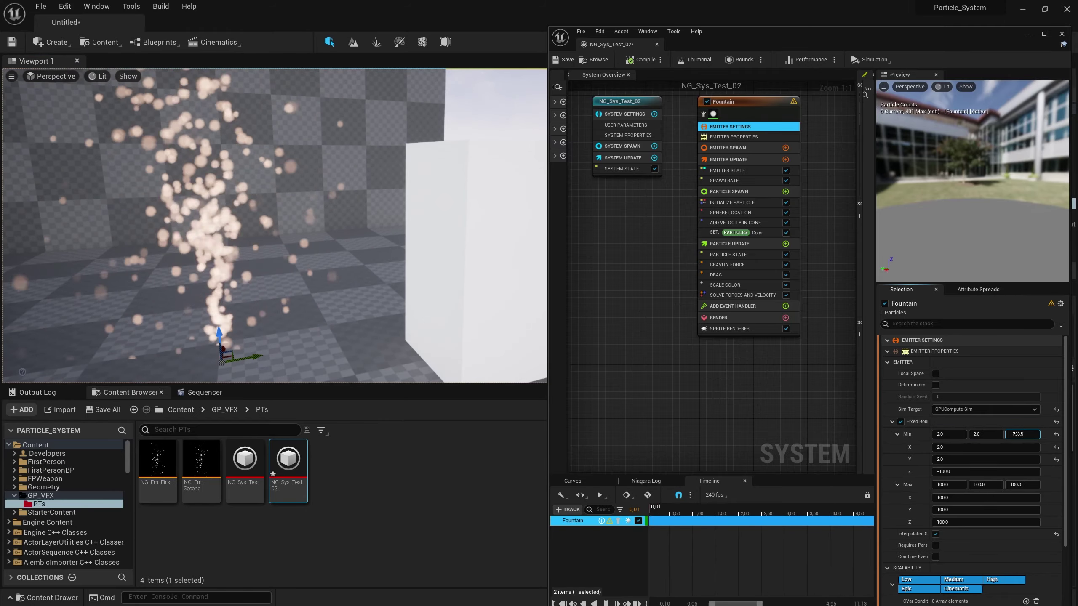
type("2")
key("Tab")
type("2")
key("Tab")
type("2")
key("Tab")
type("2")
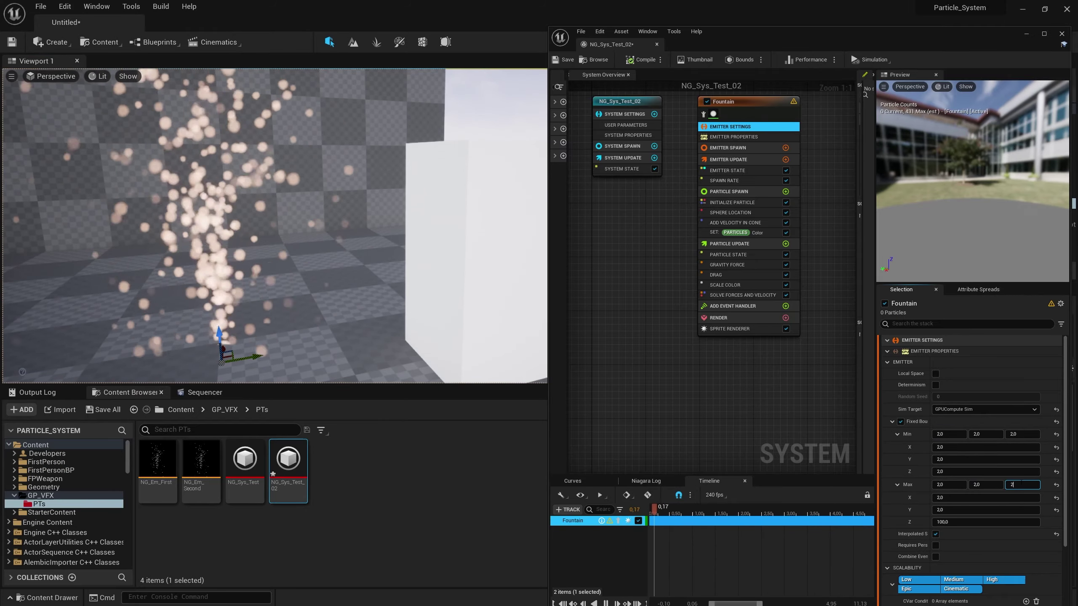
mouse_move(466, 366)
right_mouse_down()
mouse_move(462, 336)
mouse_move(480, 367)
mouse_move(526, 367)
mouse_move(481, 369)
right_mouse_up()
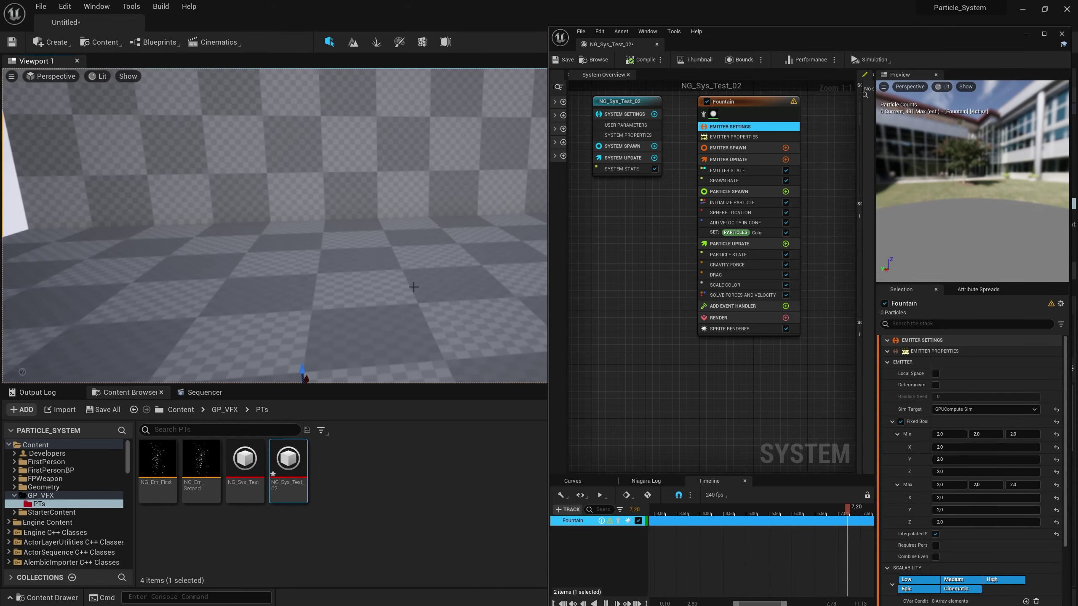
- Set Fixed Bounds Min to -100 on every axis and the maximums to 100
left_click(950, 435)
type("-")
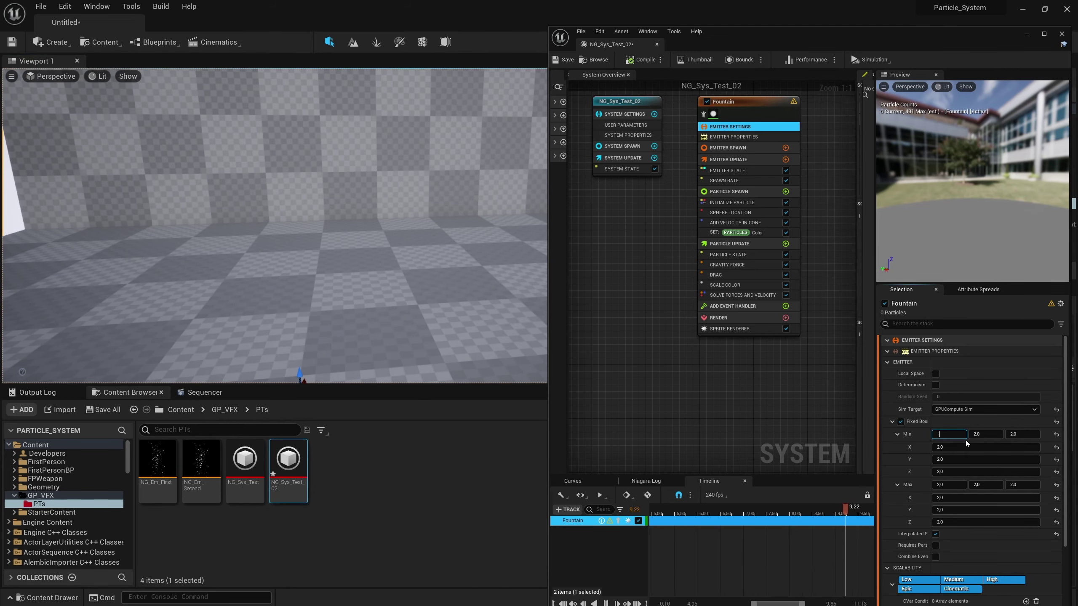
type("100")
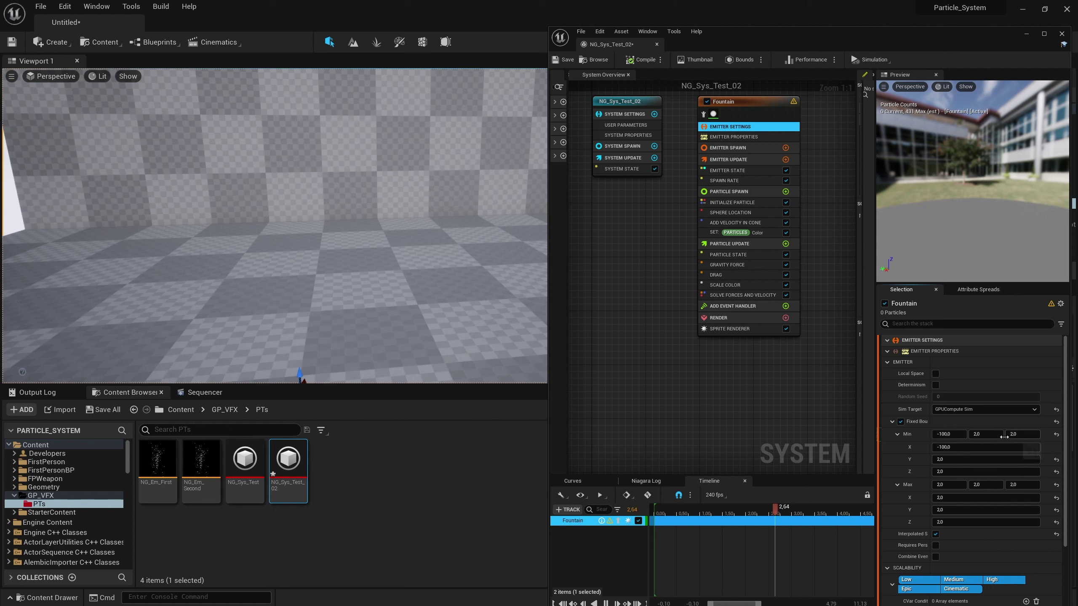
key("Tab")
type("-100,0")
key("Tab")
type("-100,0")
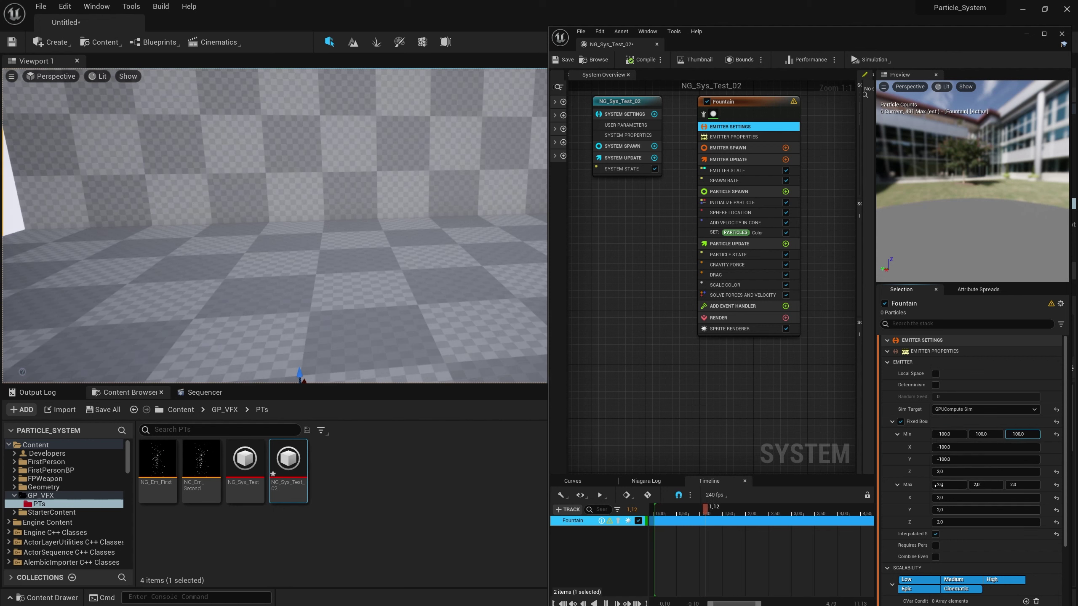
key("Tab")
type("100")
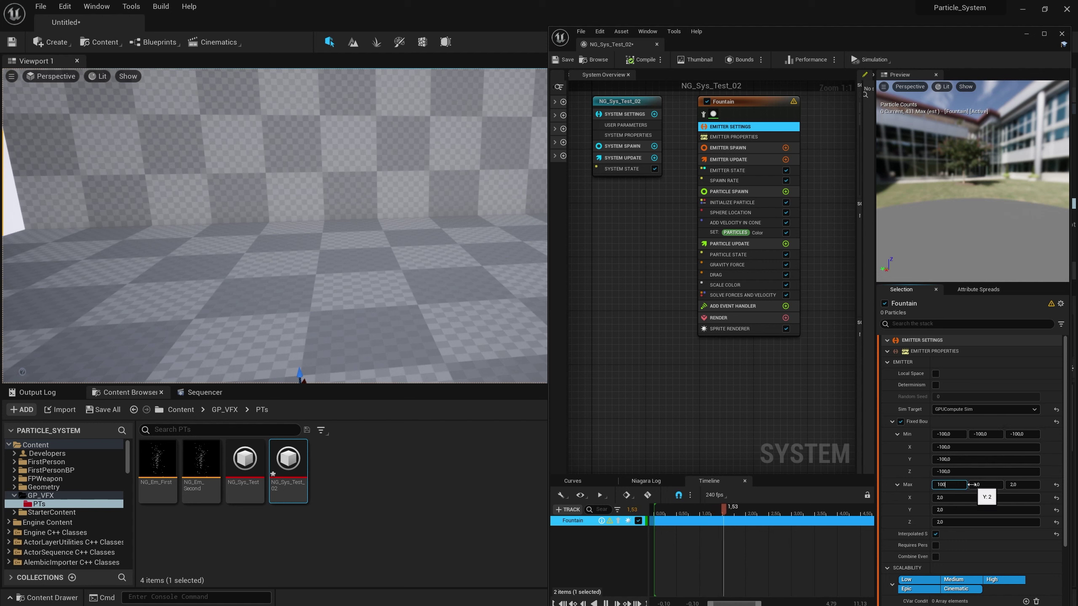
key("Return")
left_click(989, 485)
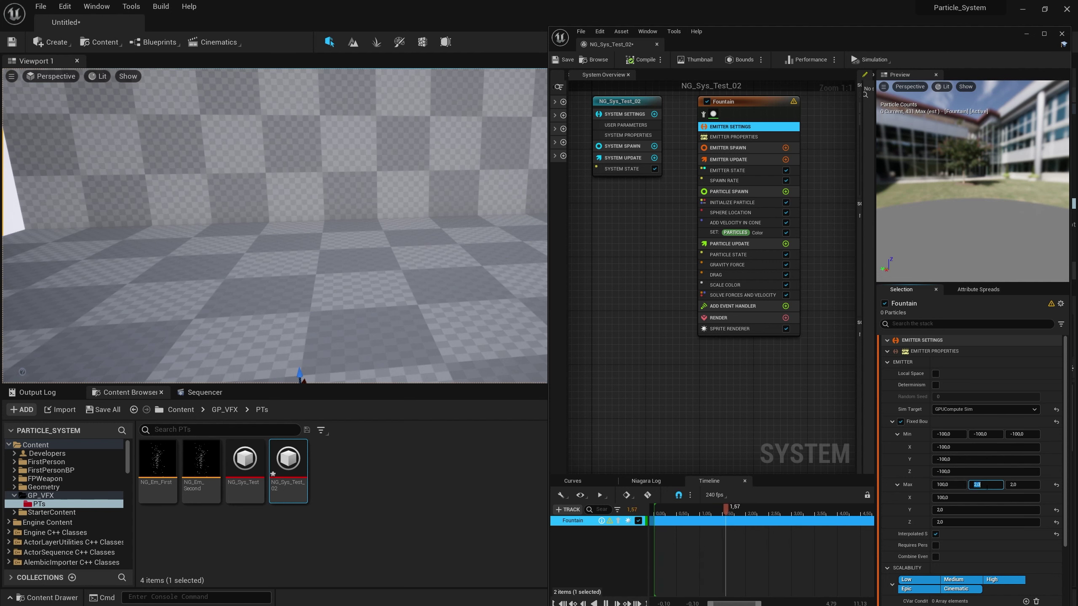
type("100")
left_click(1021, 488)
type("100")
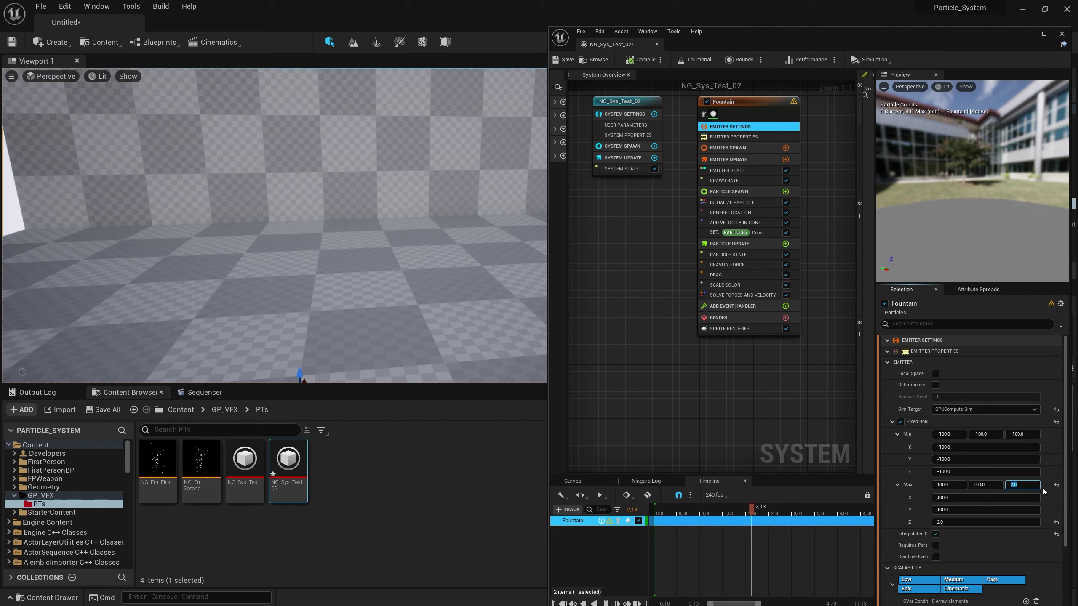
key("Return")
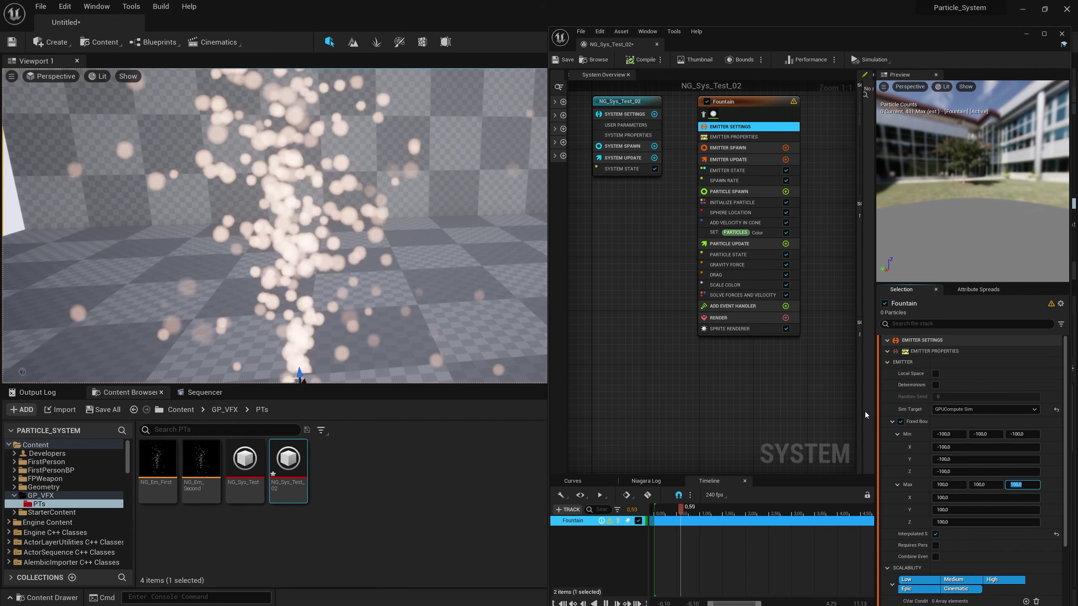
- Change the Fixed Bounds minimums to -50 on every axis
right_click_drag(272, 225, 375, 149)
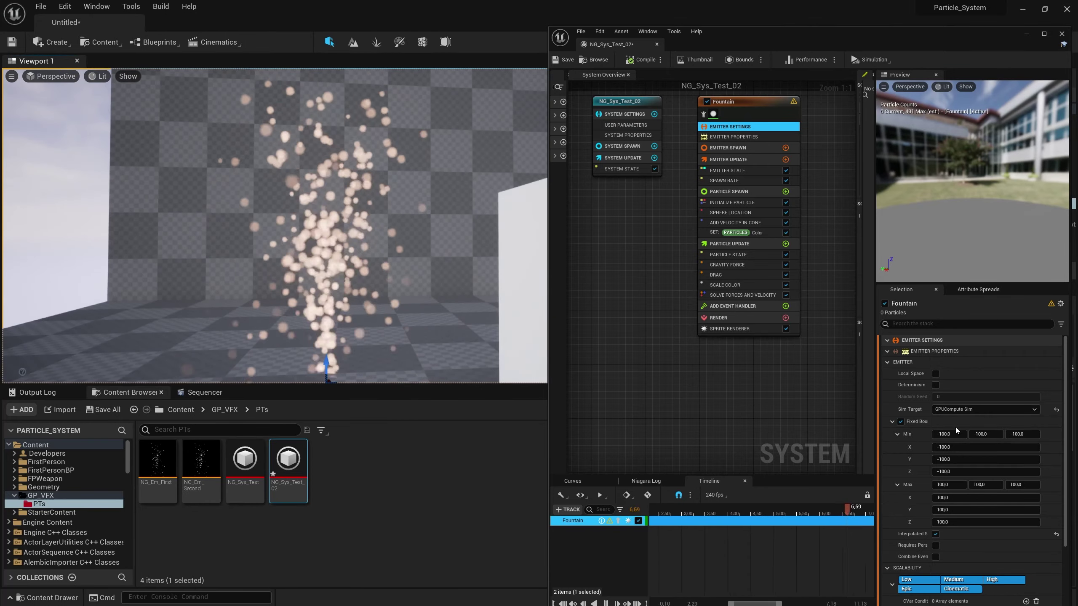
left_click_drag(955, 435, 969, 436)
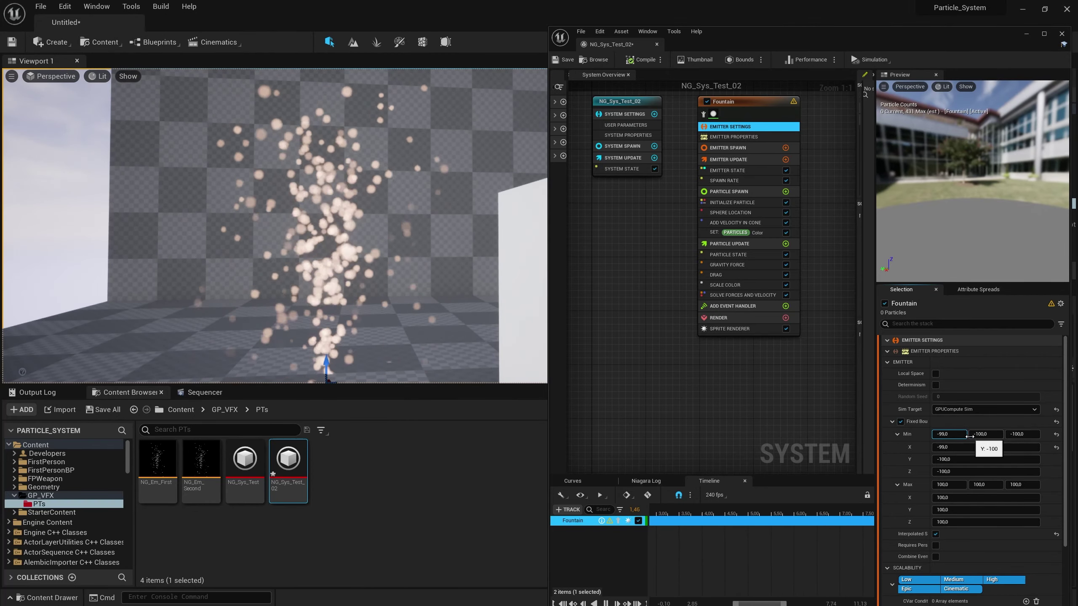
left_click(950, 433)
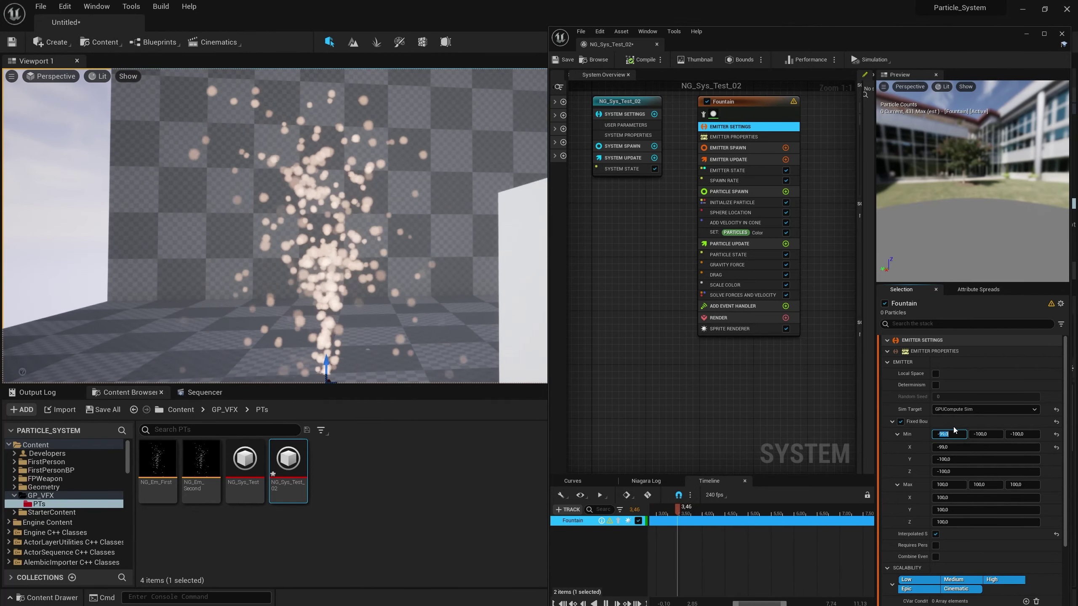
type("50")
key("Return")
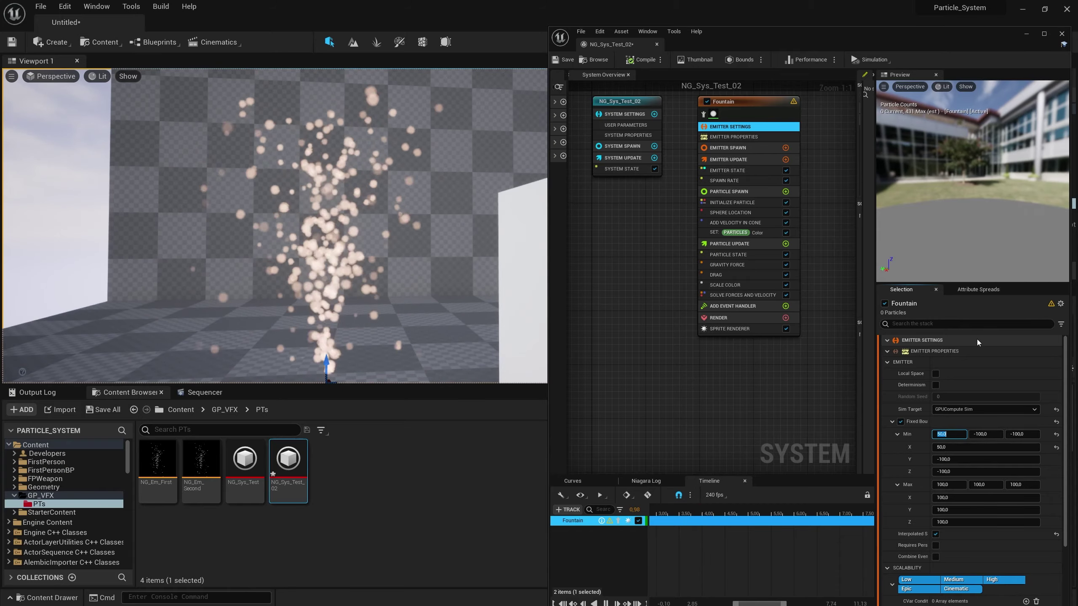
key("Tab")
type("50")
key("Tab")
type("50,0")
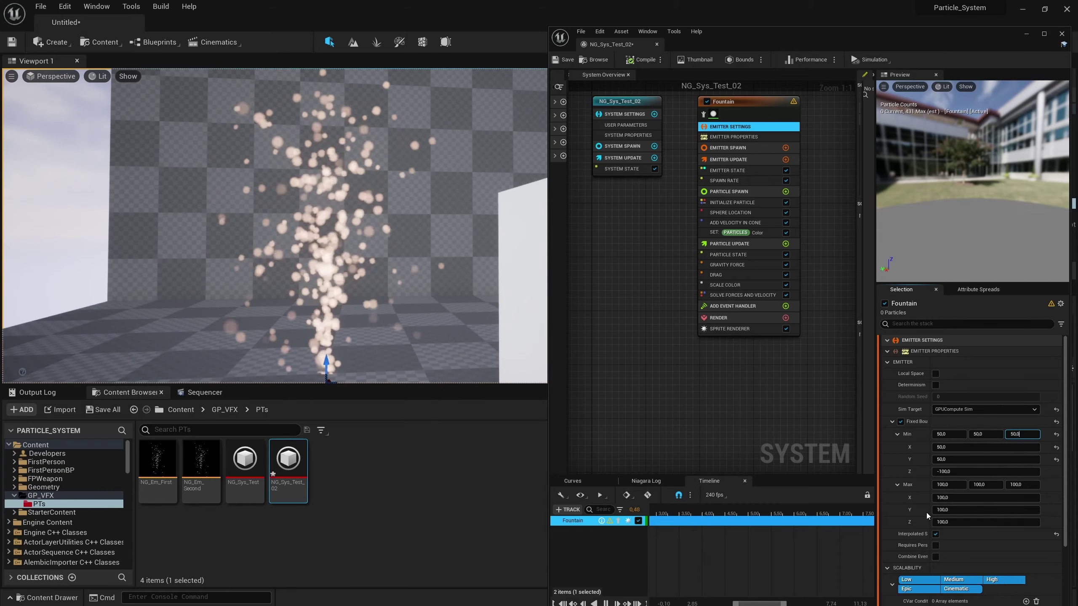
left_click(941, 435)
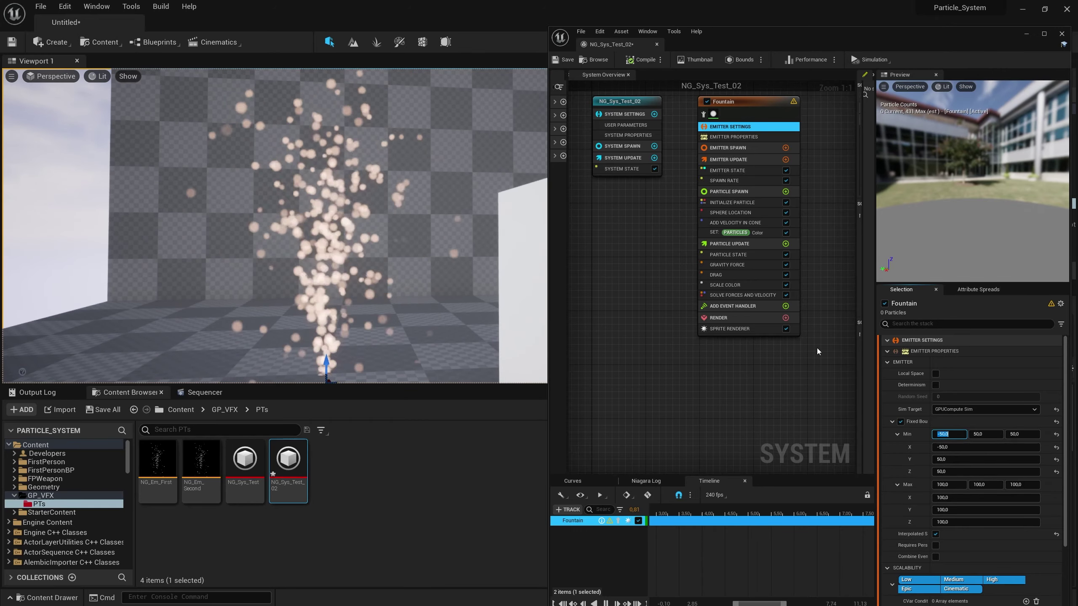
type("-50,0")
key("Tab")
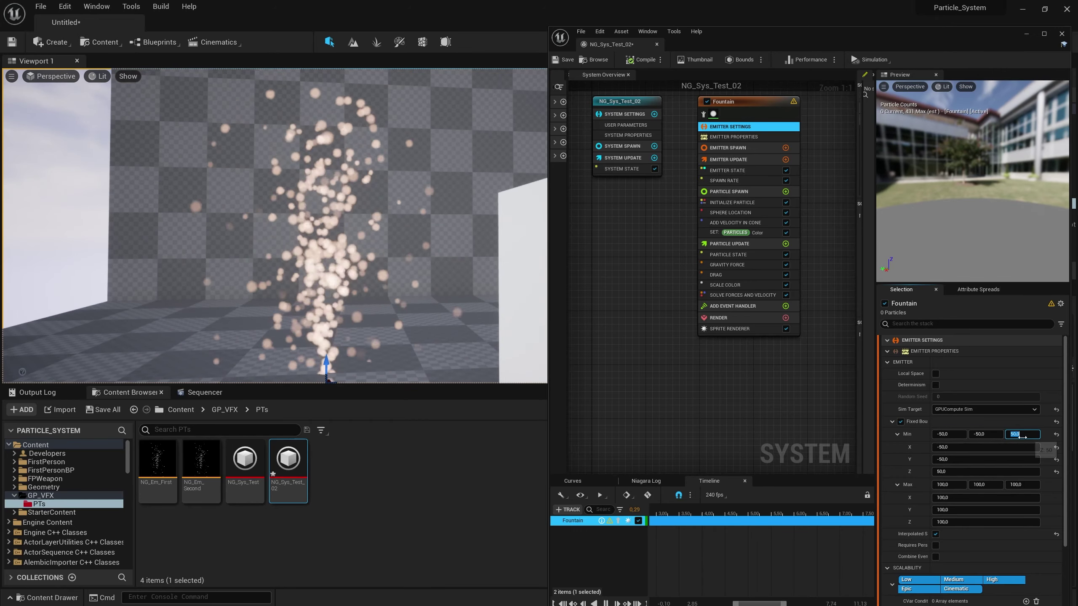
type("-50,0")
left_click(947, 485)
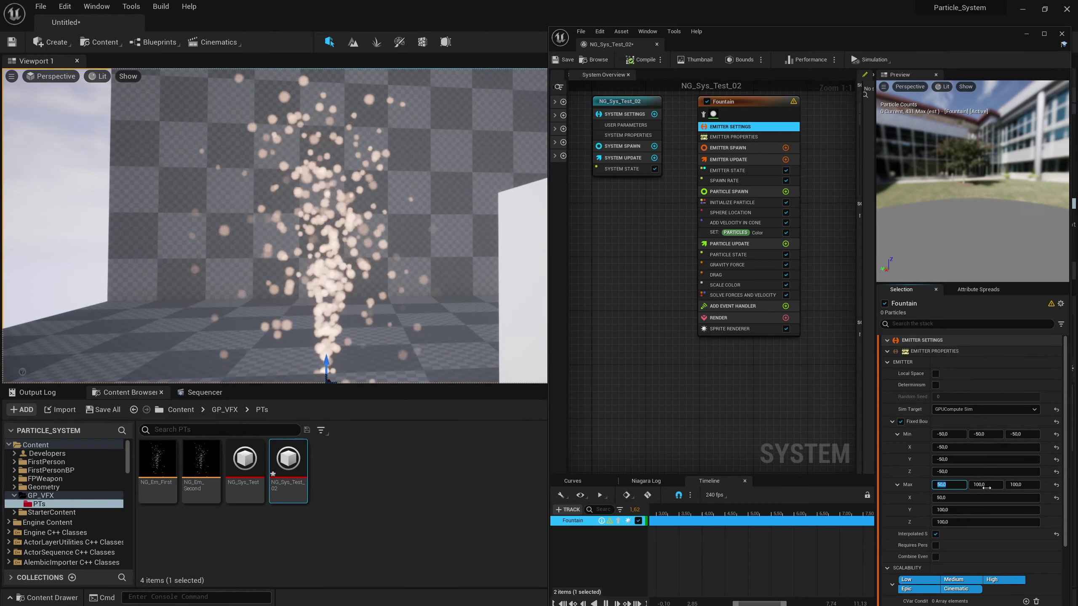
- Set the Fountain's fixed-bounds minimum back to -100 on X, Y and Z
type("50,0")
key("Return")
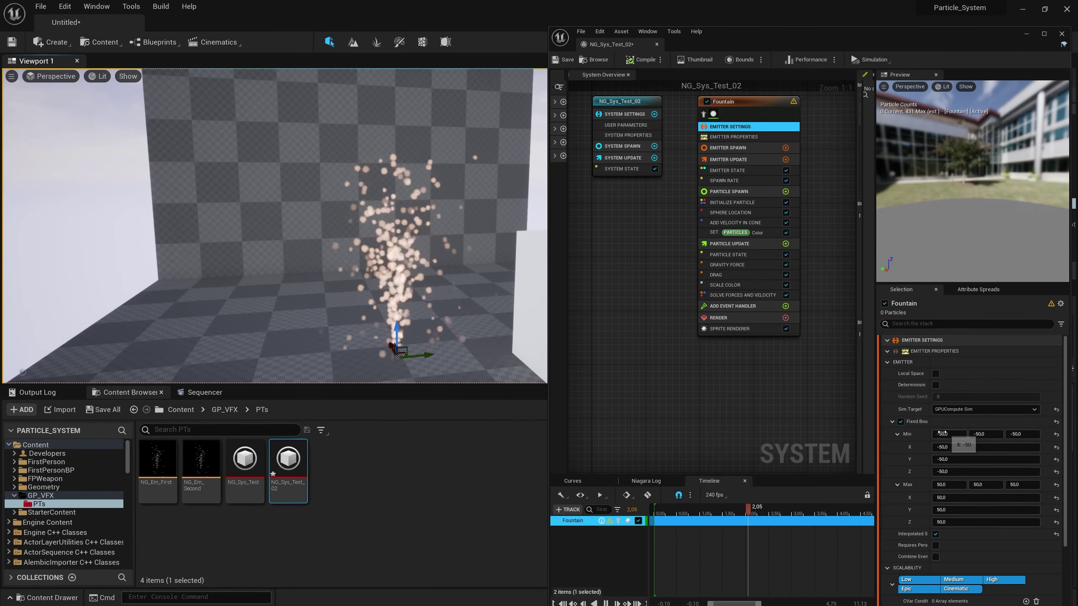
left_click(962, 433)
type("-100")
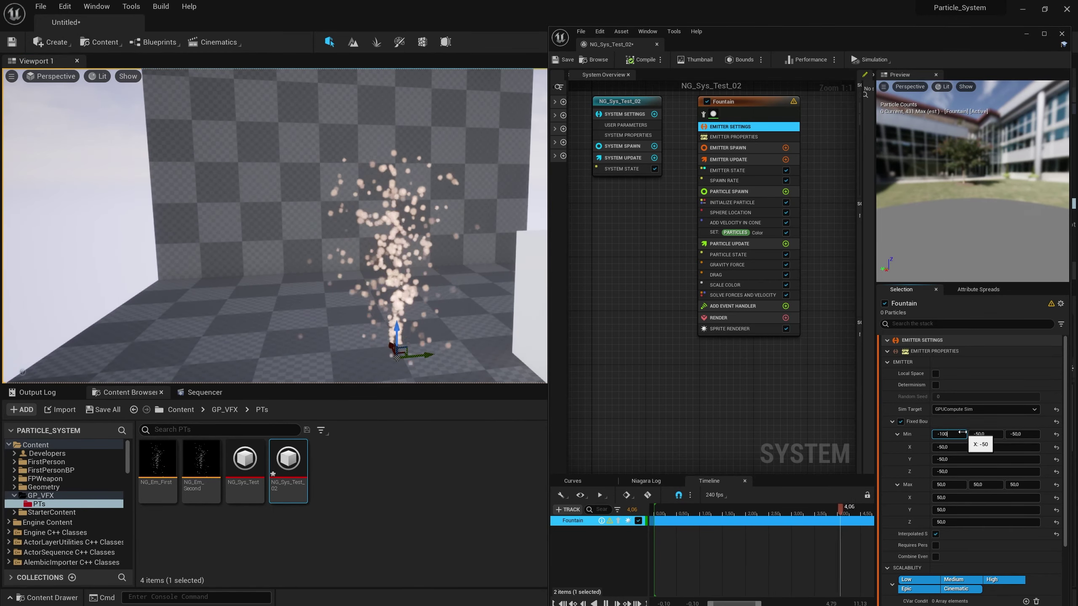
key("Return")
key("Tab")
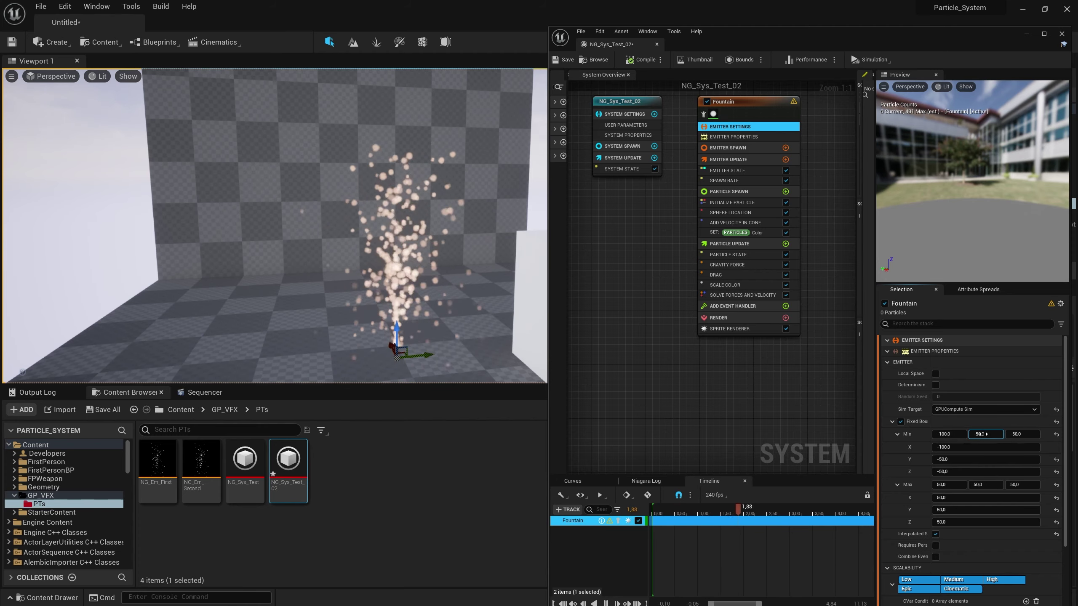
type("-100,0")
key("Tab")
type("-100,0")
- Set the fixed-bounds maximum to 100 on X, Y and Z
left_click(938, 485)
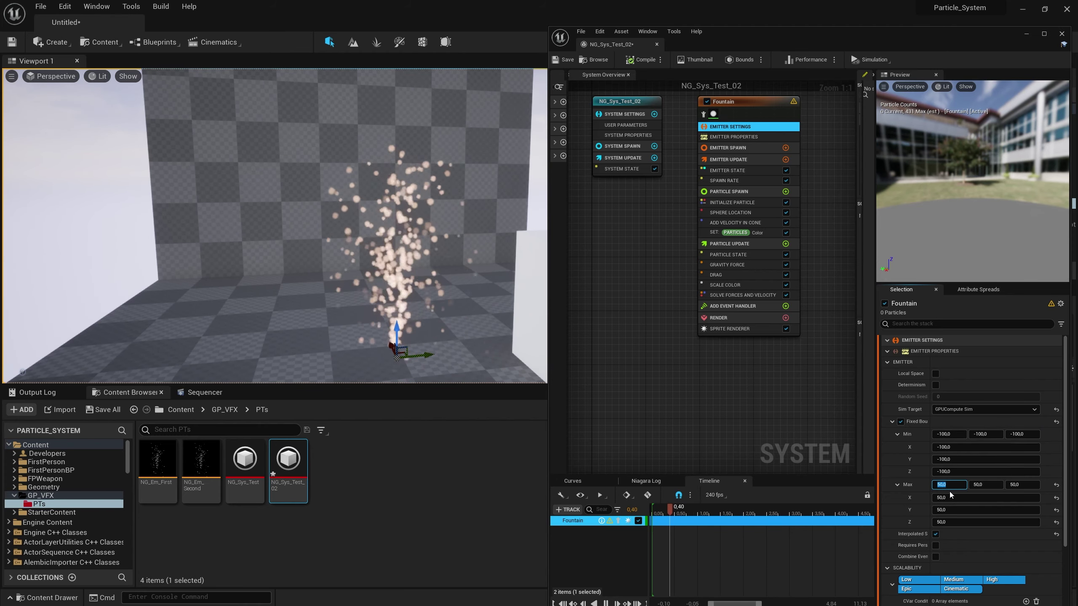
type("100")
key("Return")
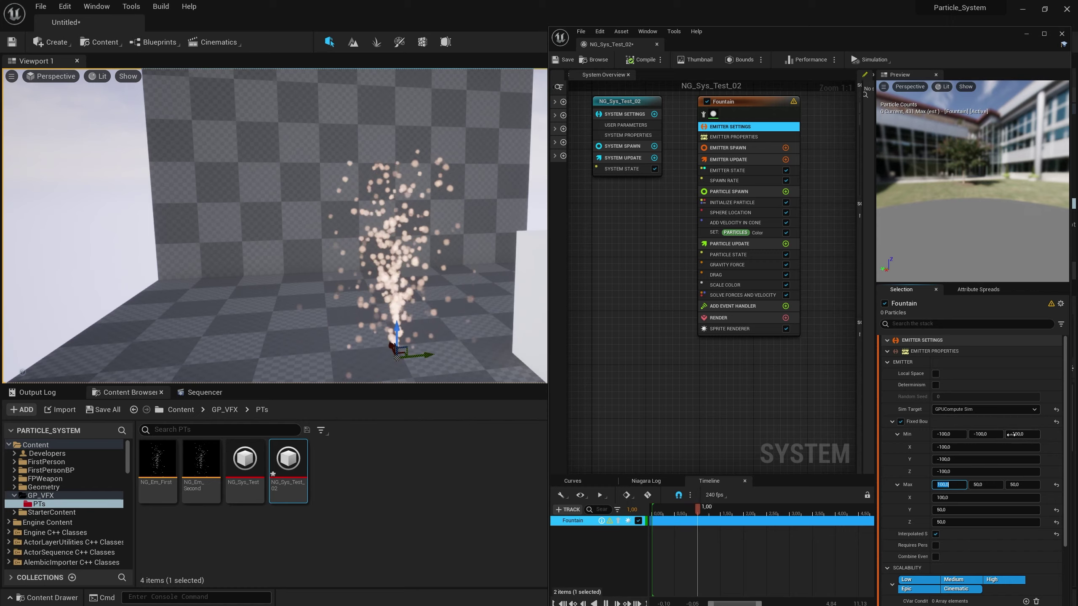
key("Tab")
type("100,0")
key("Tab")
type("100,0")
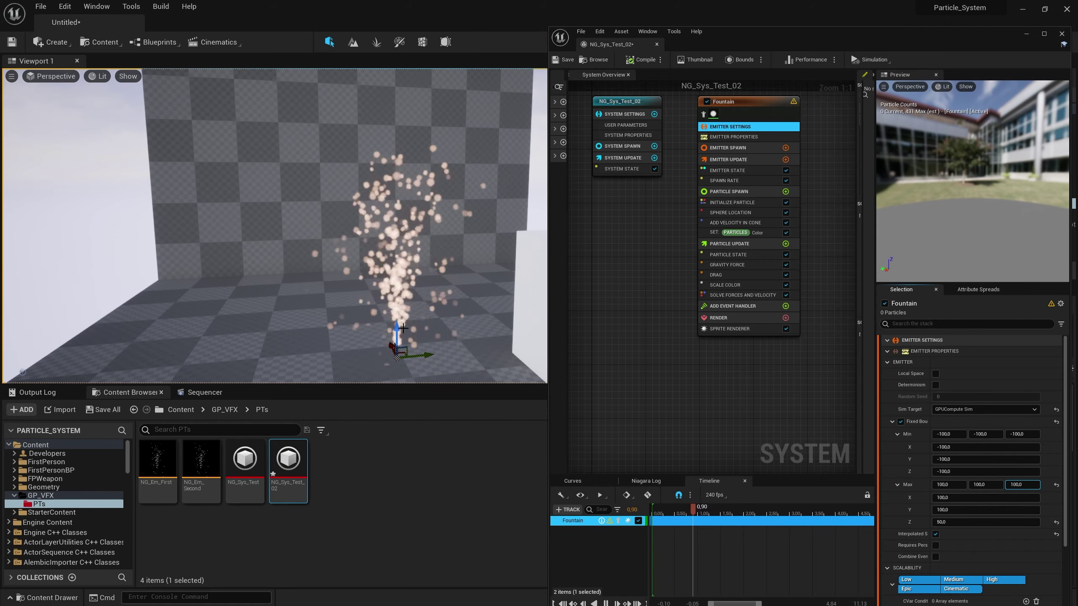
right_click_drag(402, 328, 337, 321)
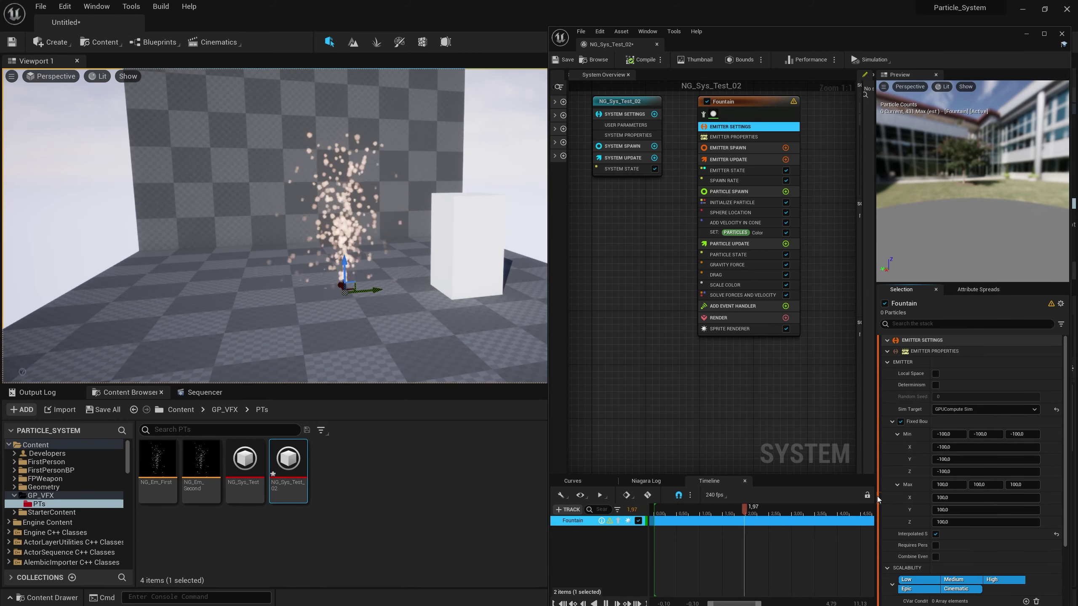
- Widen the Selection panel, toggle Requires Persistent IDs on and back off, then frame the graph
left_click_drag(877, 499, 725, 466)
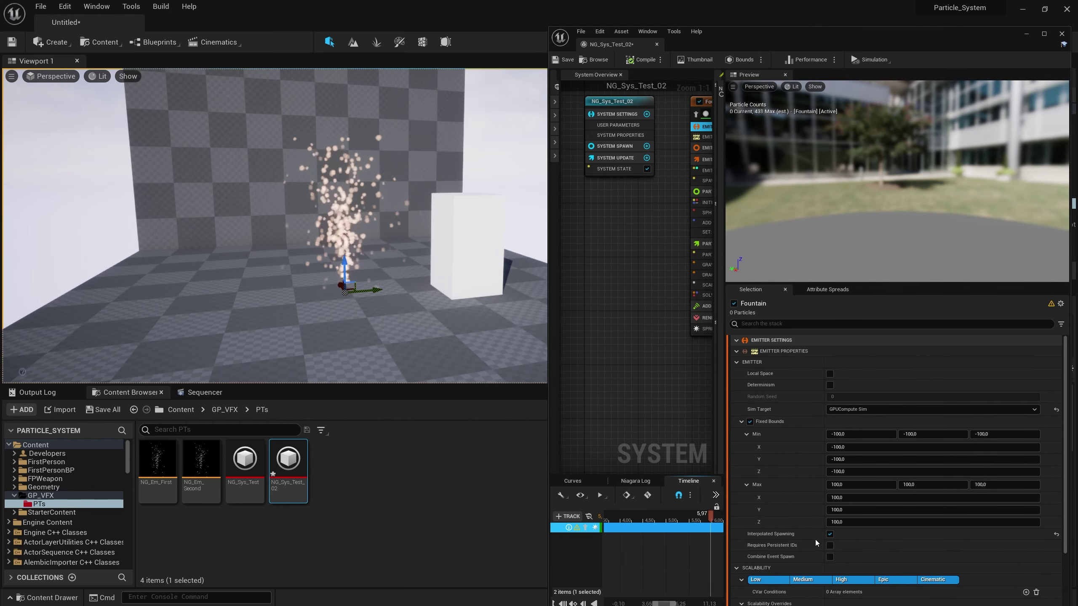
scroll(792, 491, "down", 2)
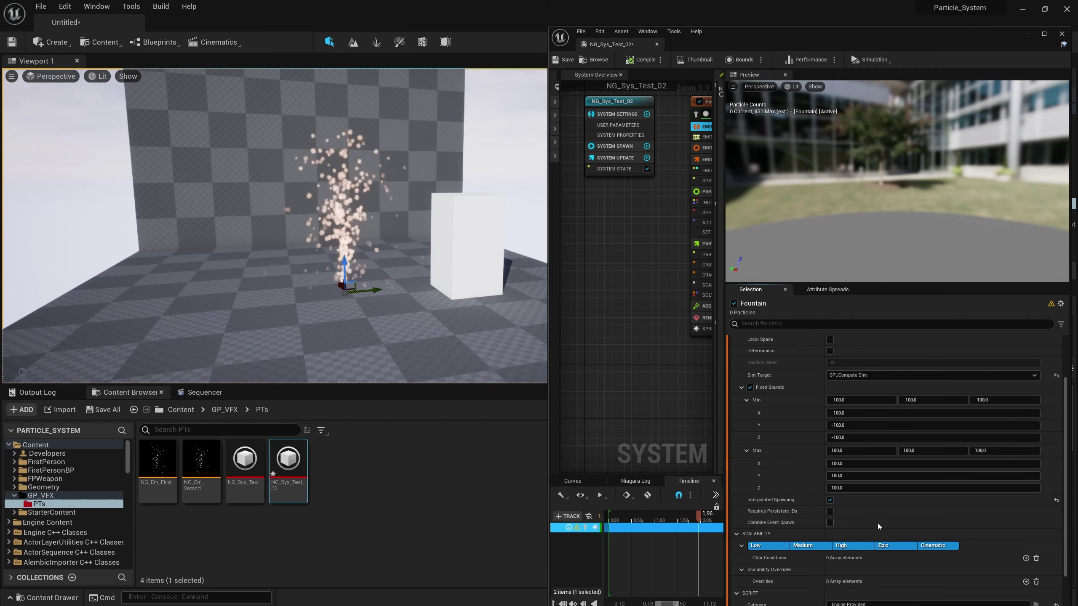
left_click(830, 512)
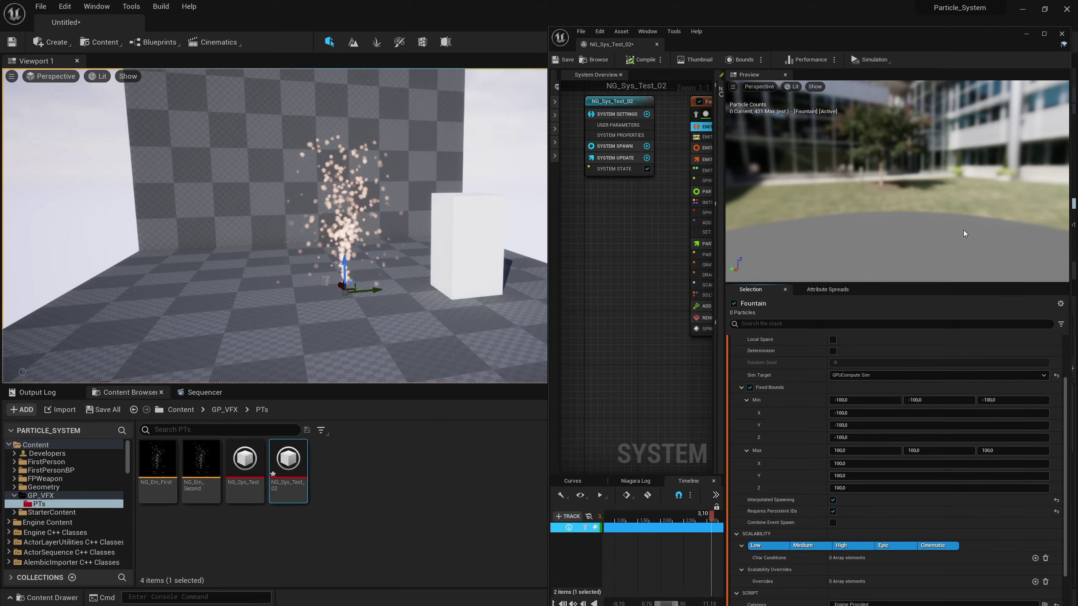
left_click(832, 511)
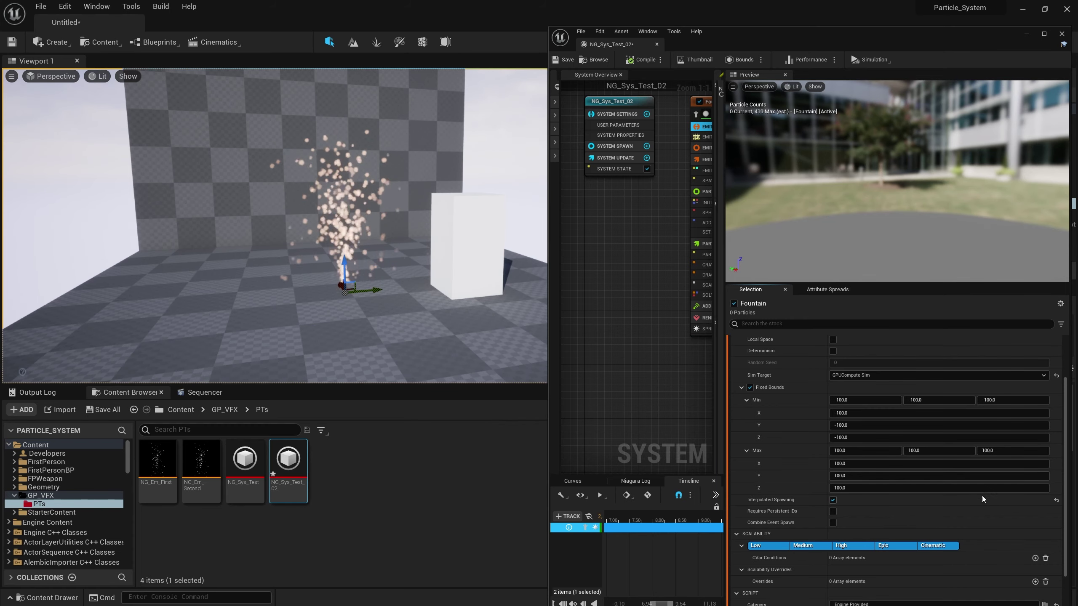
scroll(1068, 473, "down", 2)
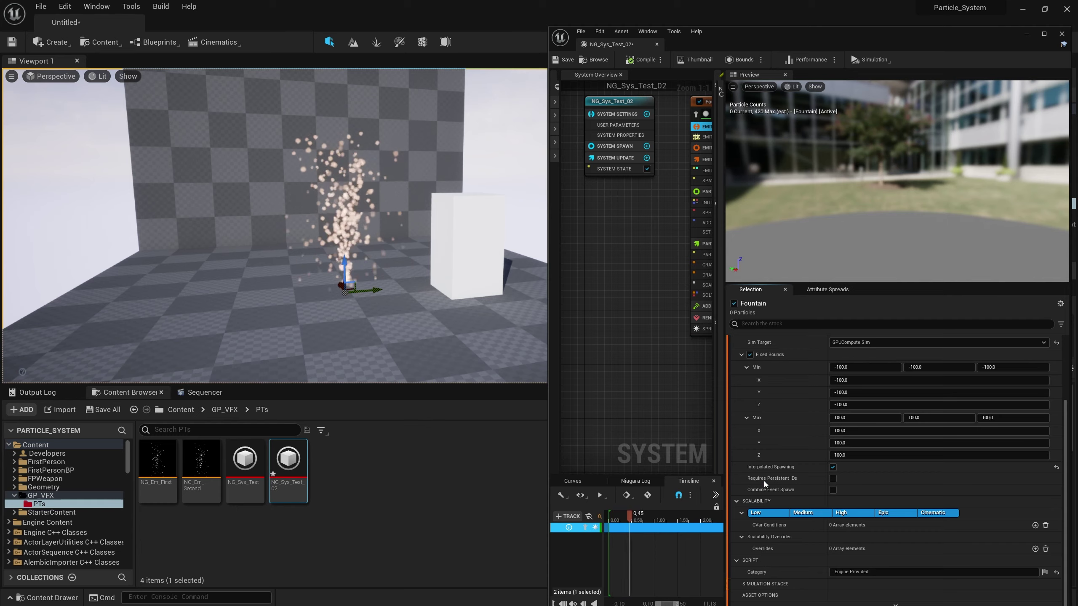
key("f")
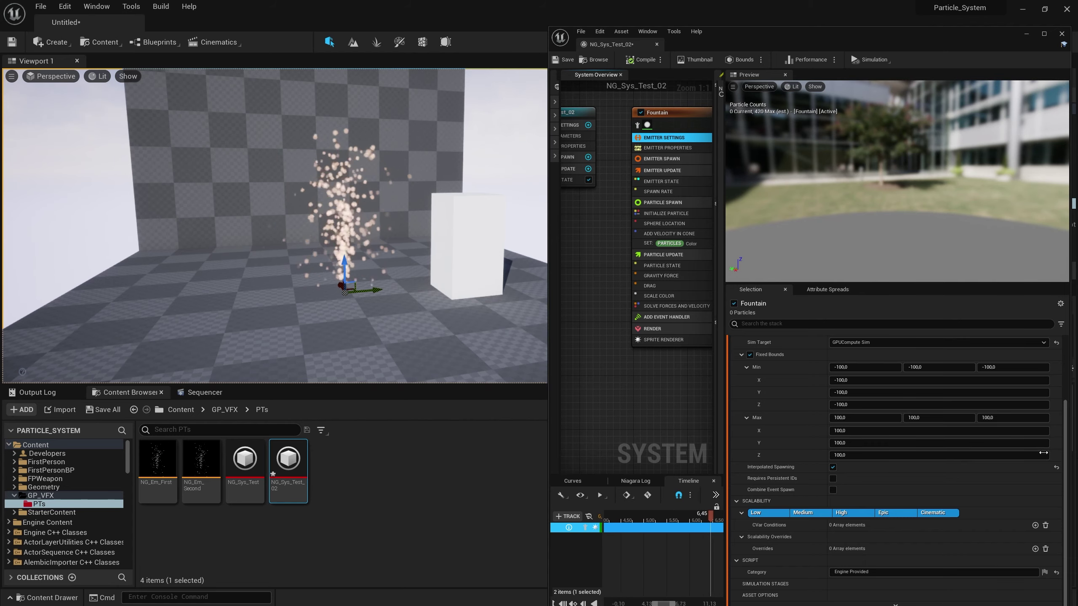
- View the Fountain's Emitter Spawn, then Emitter Update settings showing Spawn Rate 250
scroll(810, 395, "up", 2)
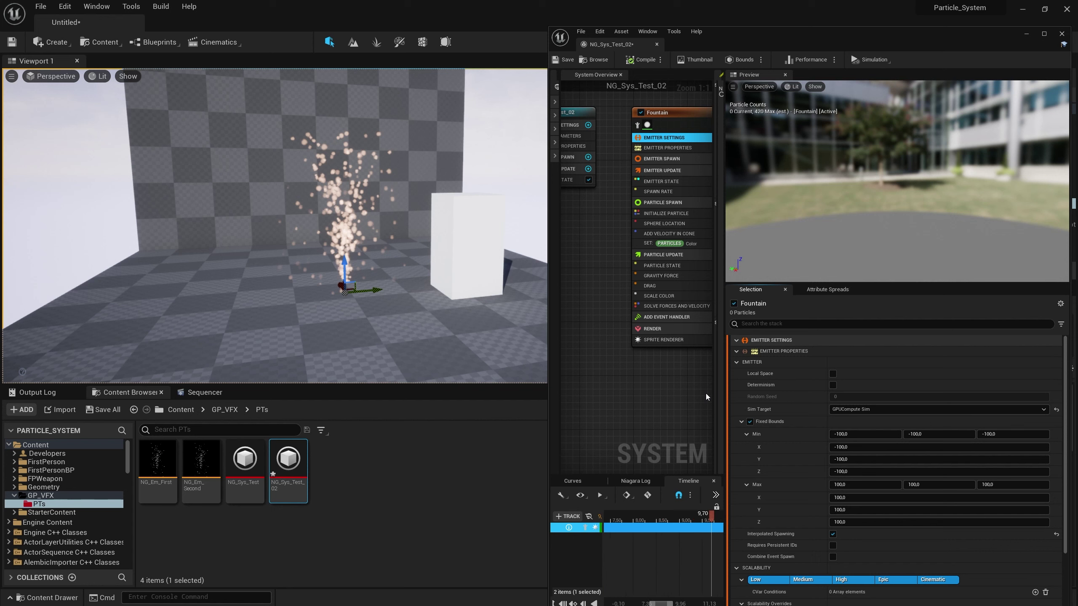
left_click(668, 159)
left_click(671, 171)
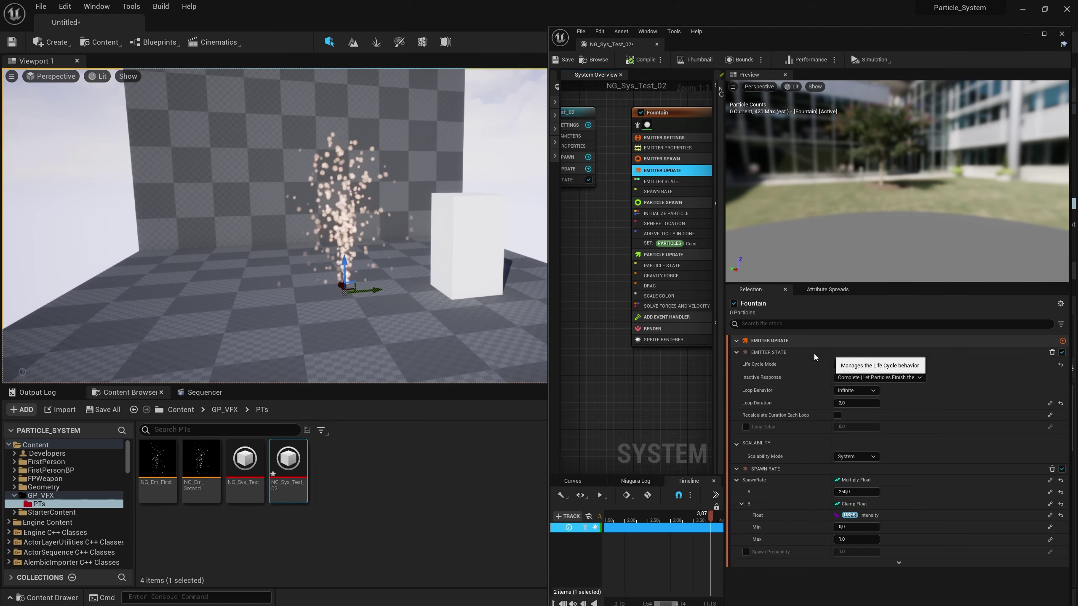
left_click(870, 365)
left_click(873, 367)
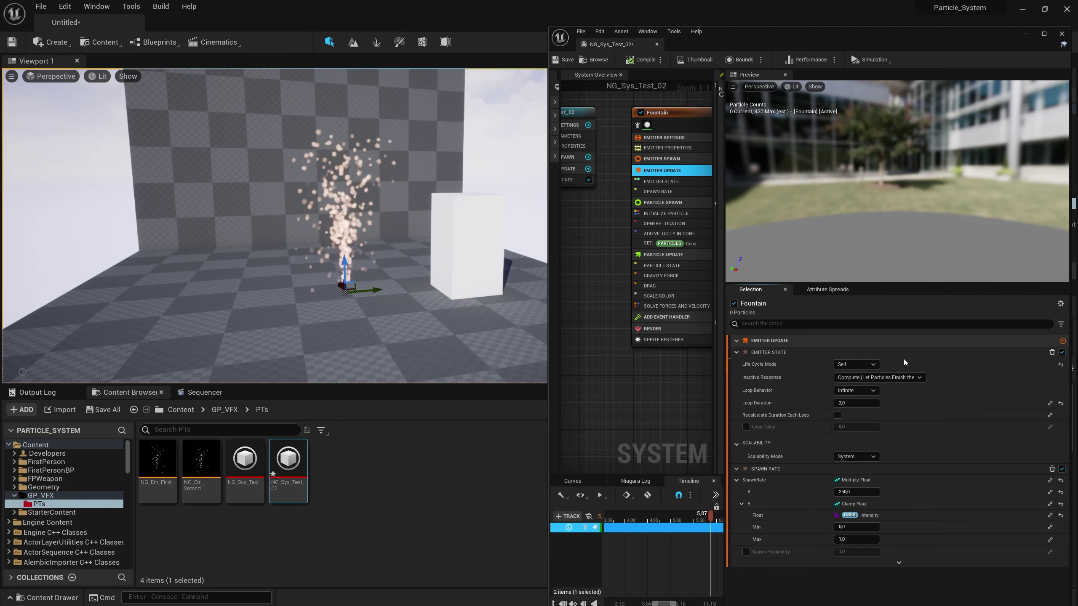
mouse_move(758, 363)
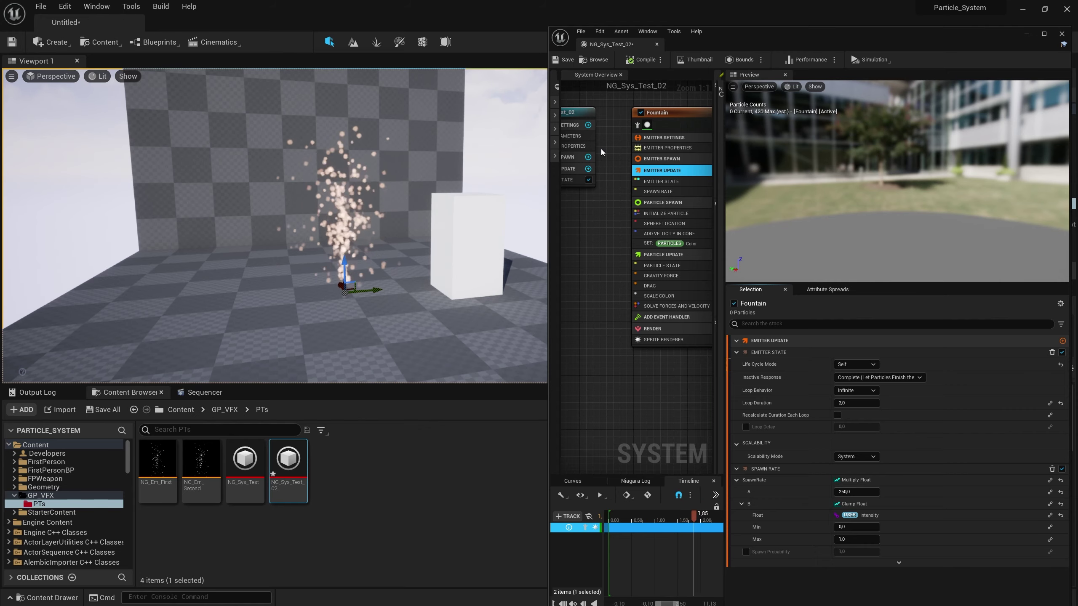
right_click_drag(601, 148, 608, 193)
left_click(609, 162)
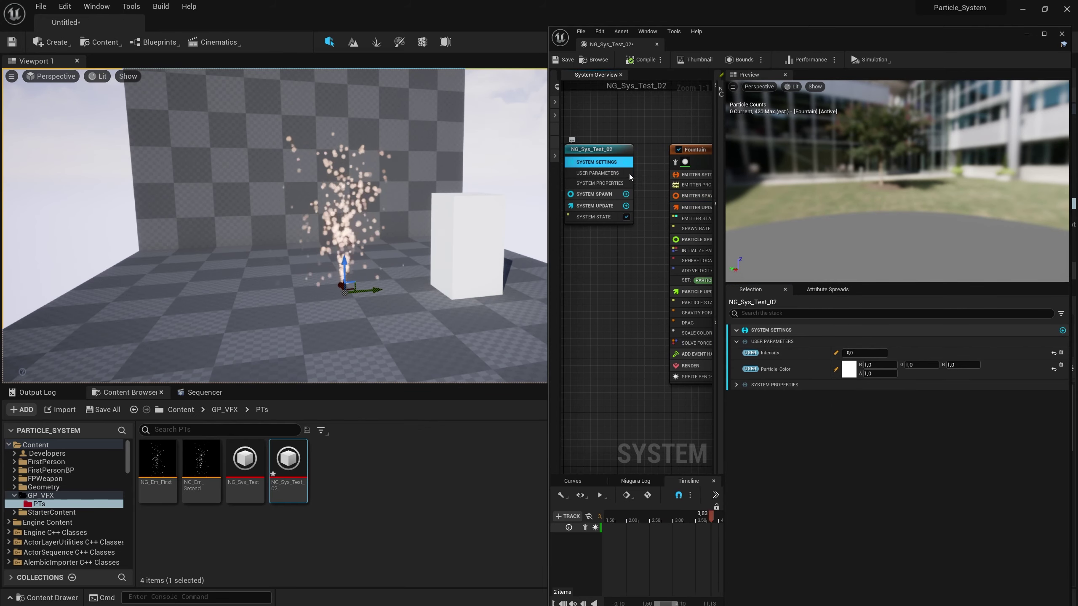
left_click(594, 173)
left_click(602, 184)
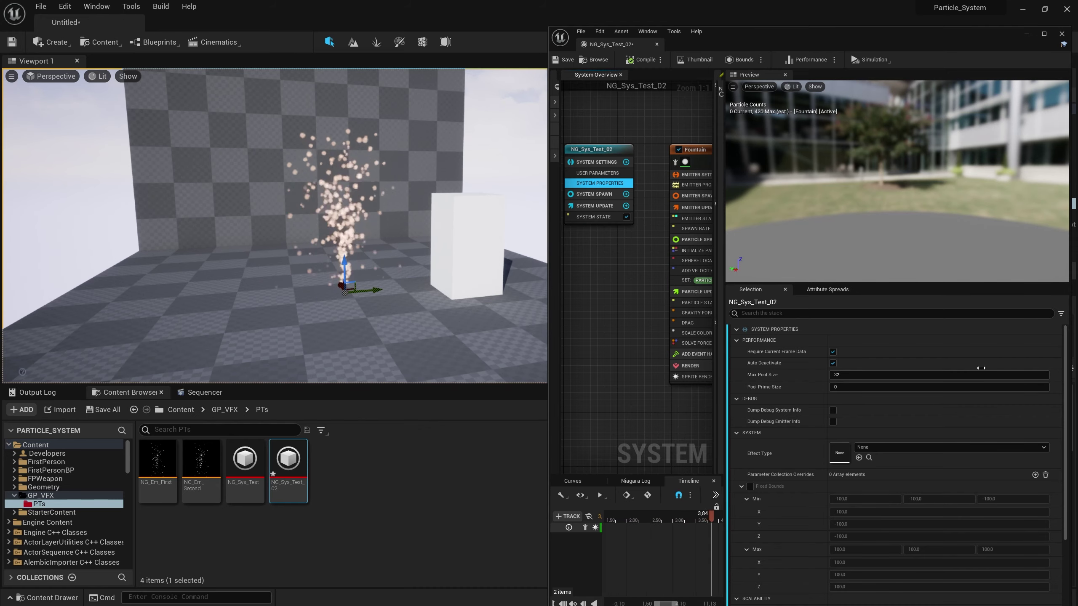
scroll(1060, 495, "down", 2)
scroll(1060, 494, "down", 2)
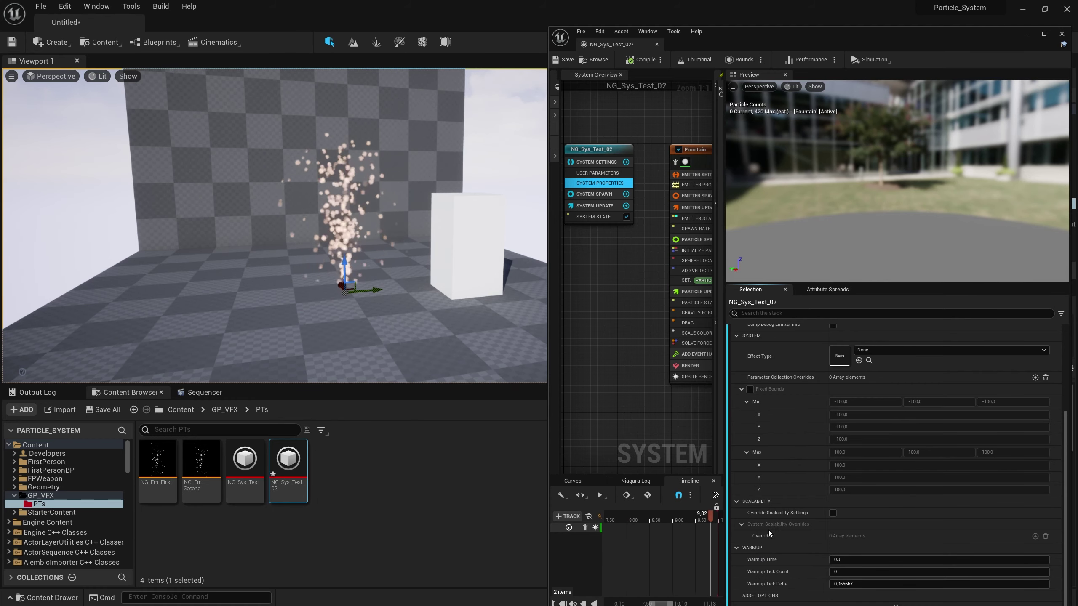
left_click(596, 195)
left_click(600, 205)
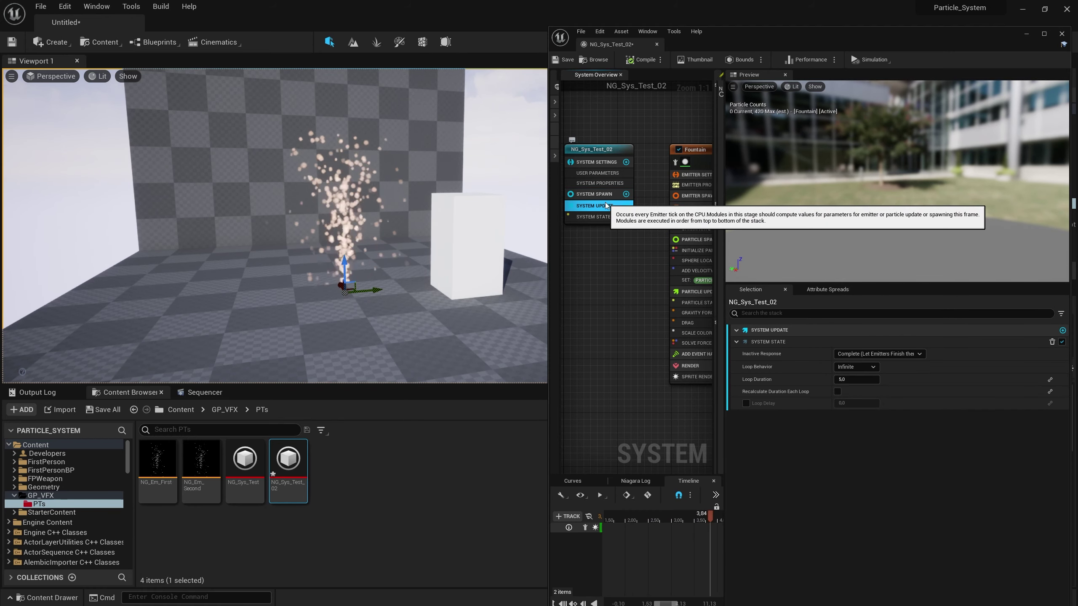
left_click(598, 217)
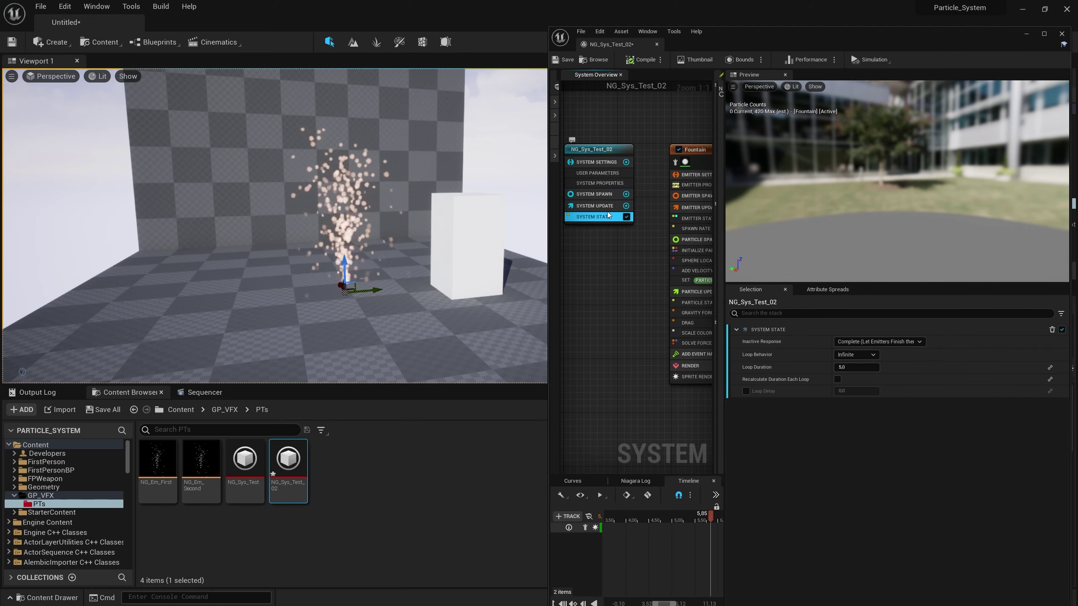
left_click(596, 183)
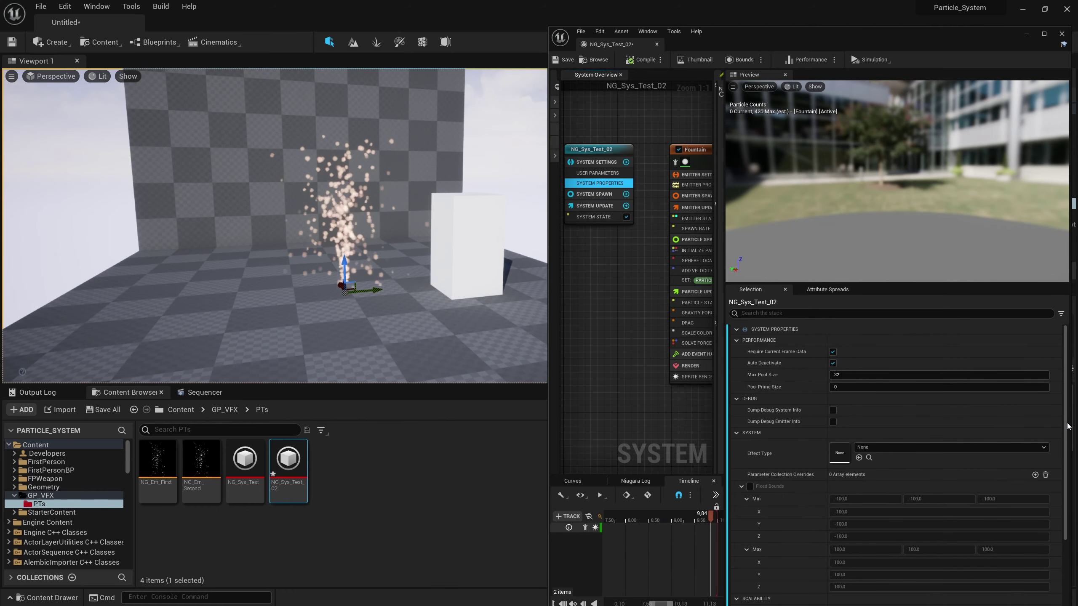
scroll(1061, 446, "down", 1)
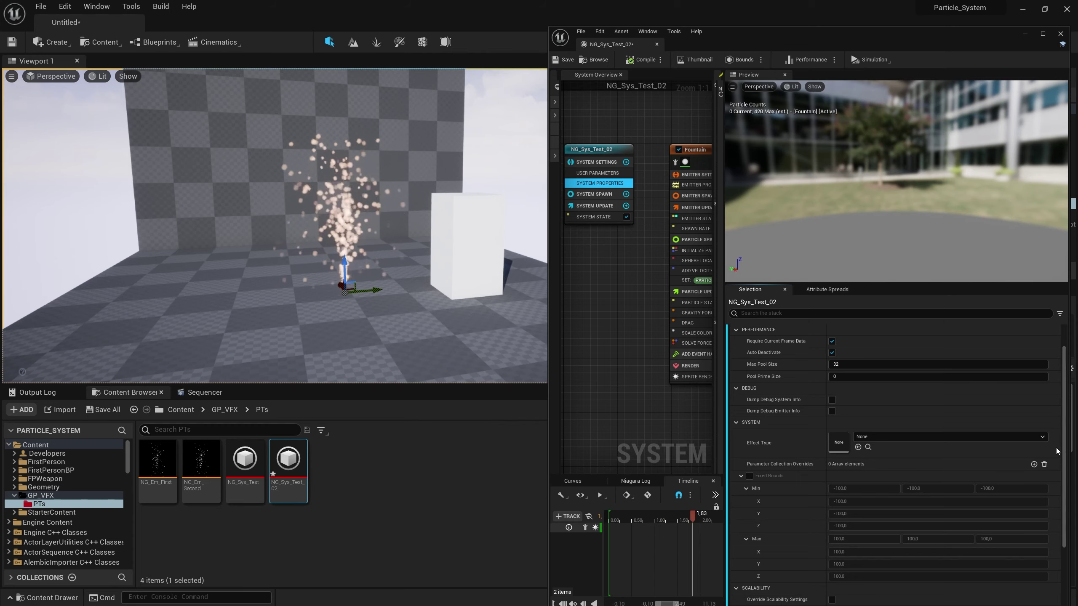
scroll(915, 522, "down", 4)
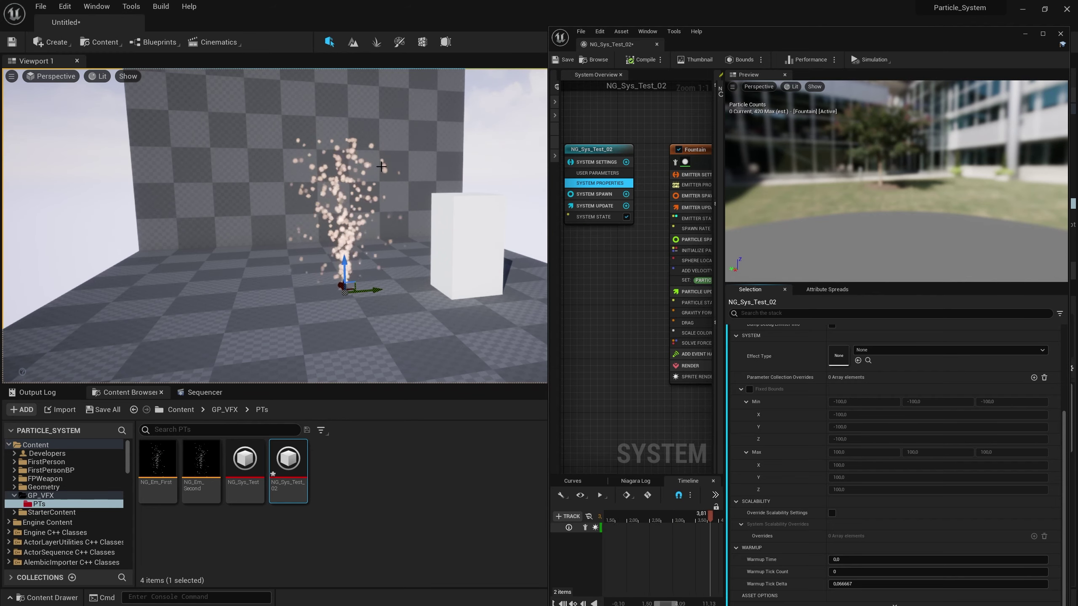
- Enter 3 as the Warmup Time, giving 44 ticks totalling about 2.93 seconds
left_click(866, 560)
type("3")
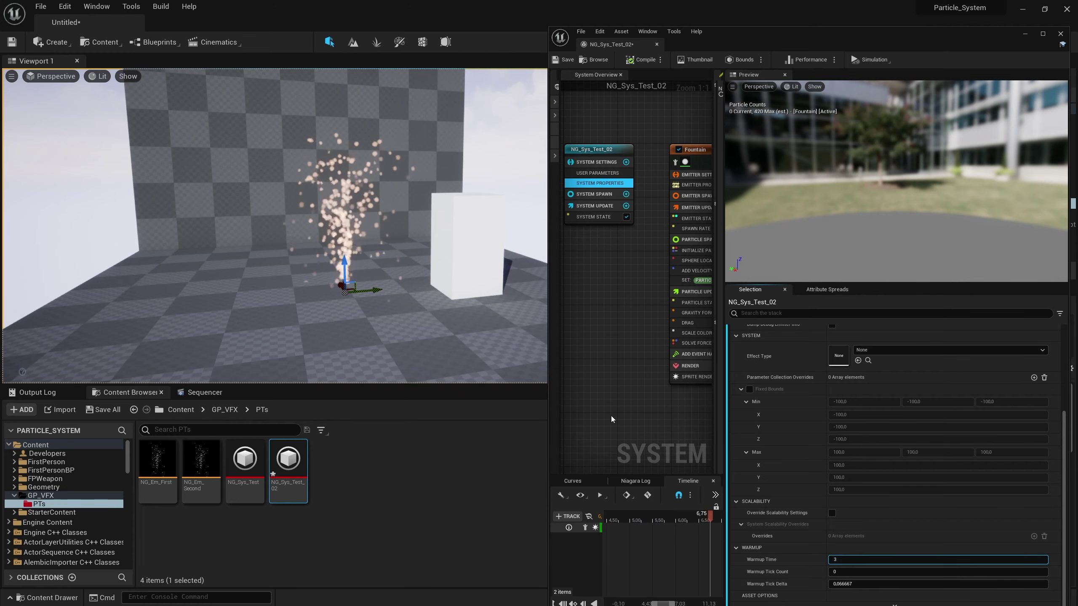
key("Return")
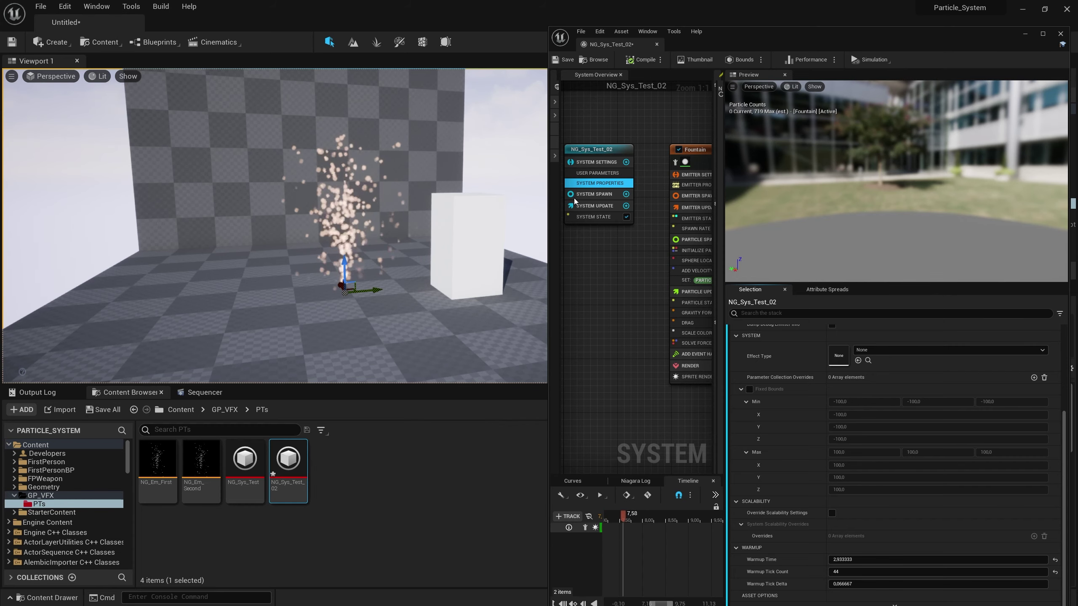
- Open System State and keep Complete as the Inactive Response
left_click(595, 217)
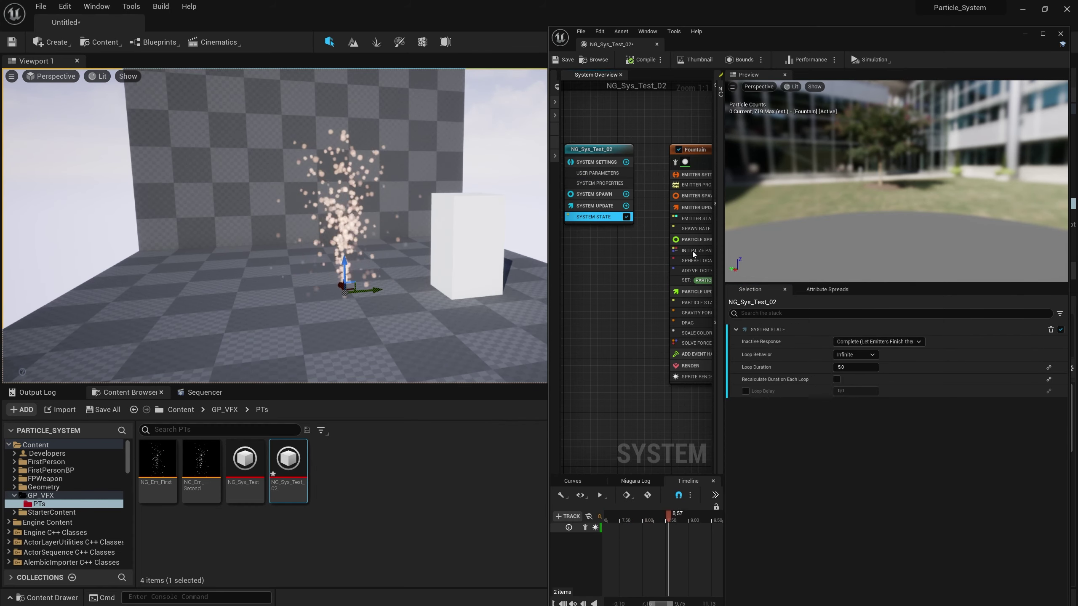
left_click(870, 342)
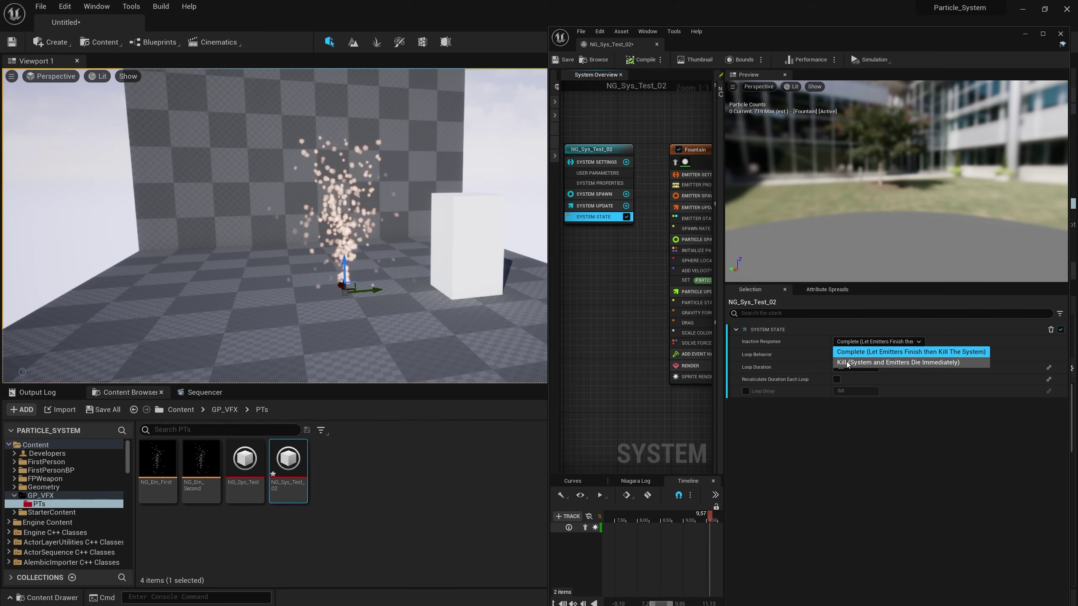
left_click(933, 440)
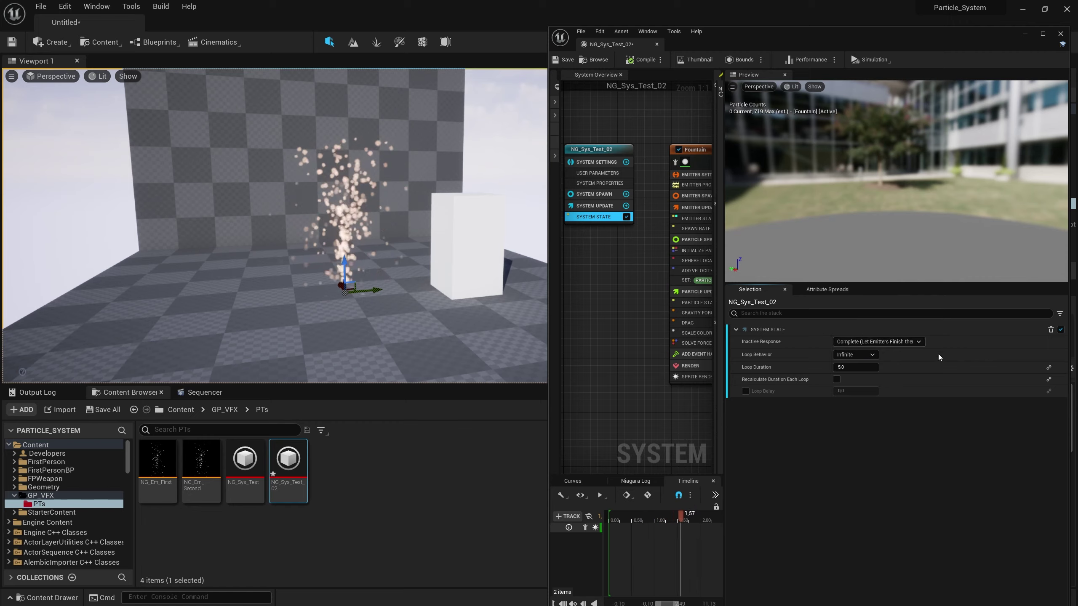
left_click(845, 357)
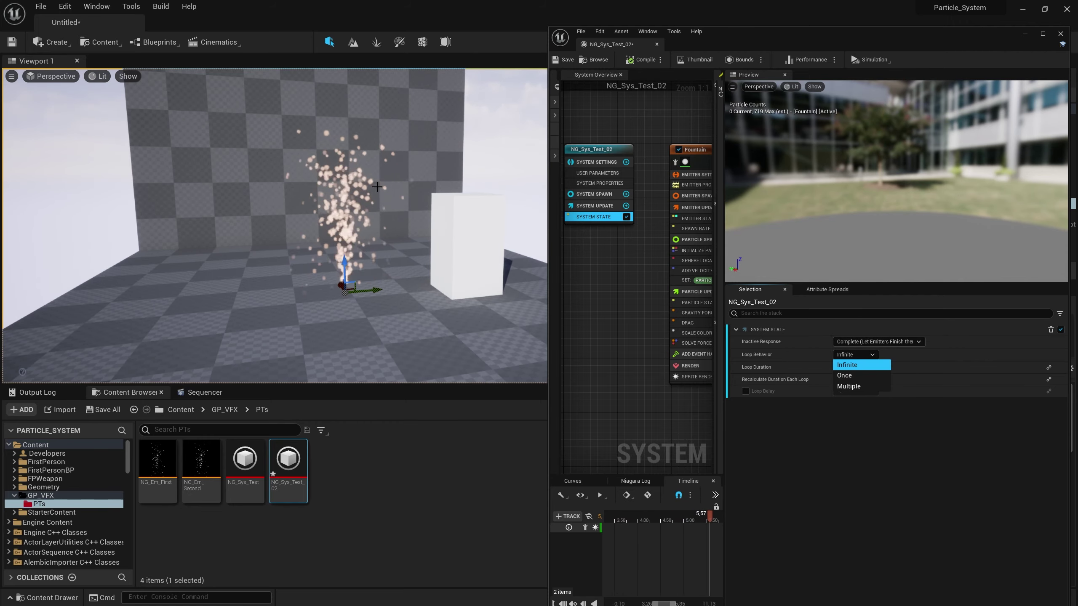
- Set the system's Loop Behavior to Multiple
left_click(688, 175)
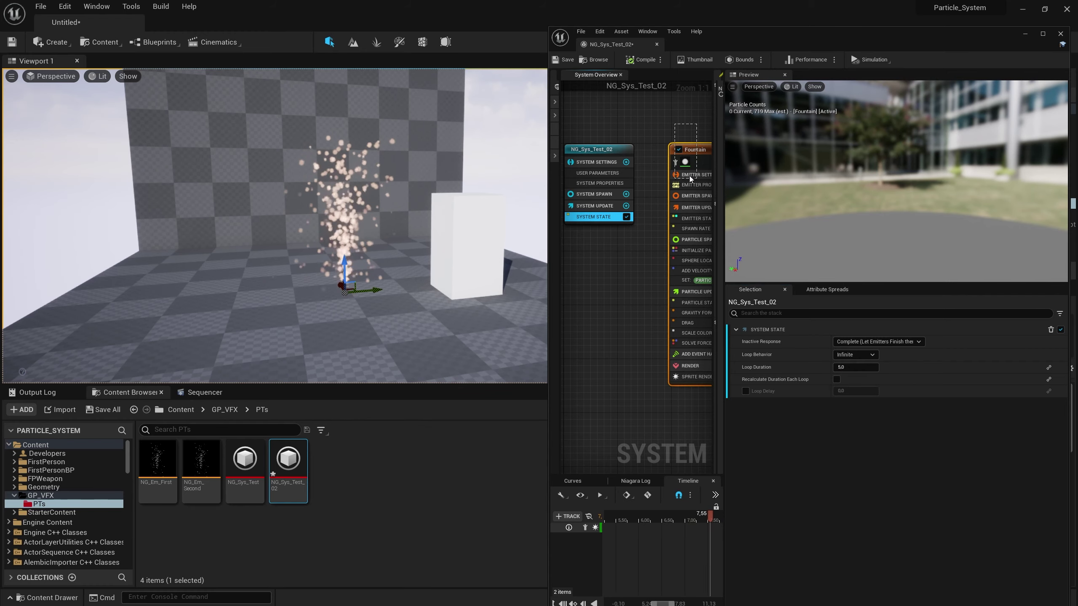
left_click(603, 150)
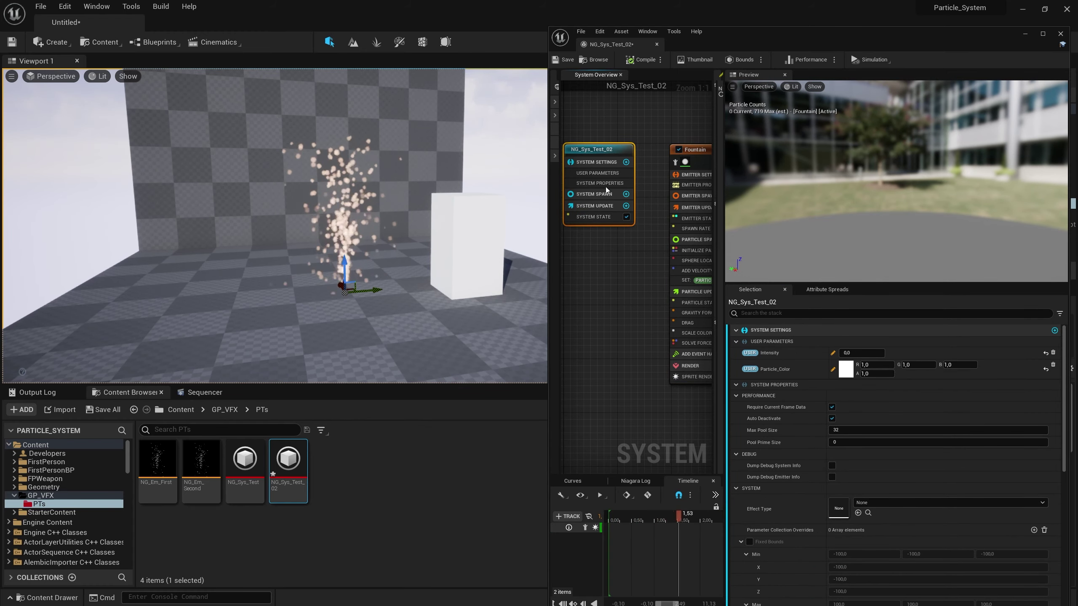
left_click(594, 184)
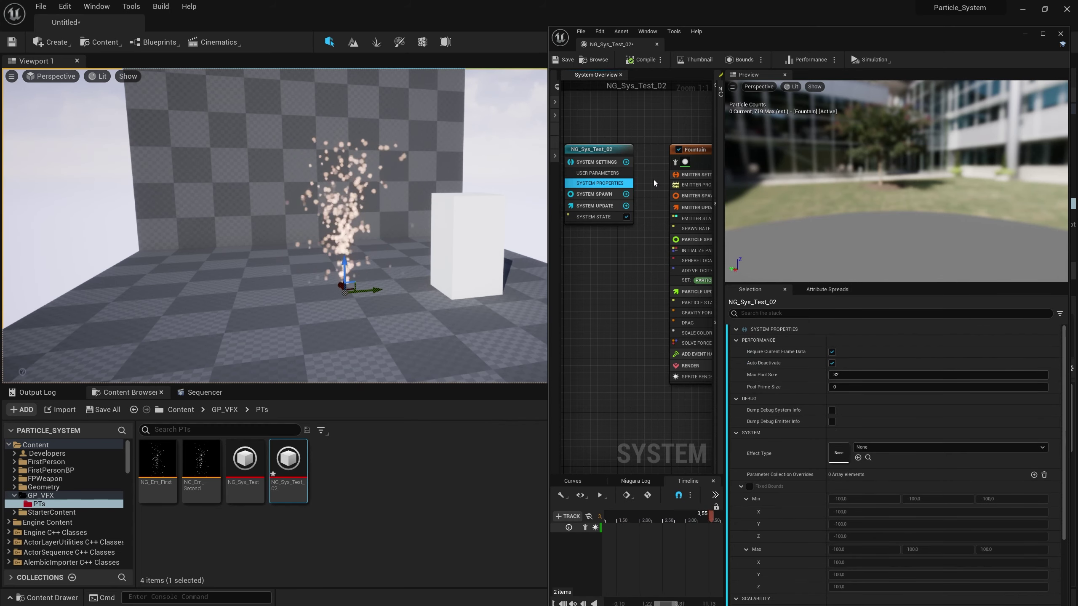
left_click(602, 173)
left_click(598, 217)
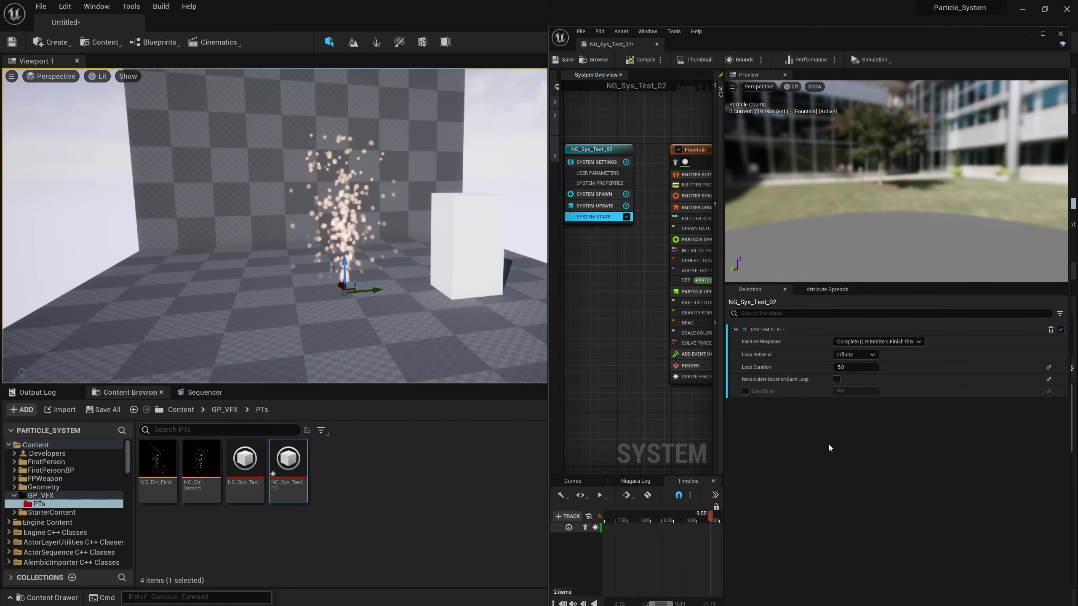
left_click(852, 355)
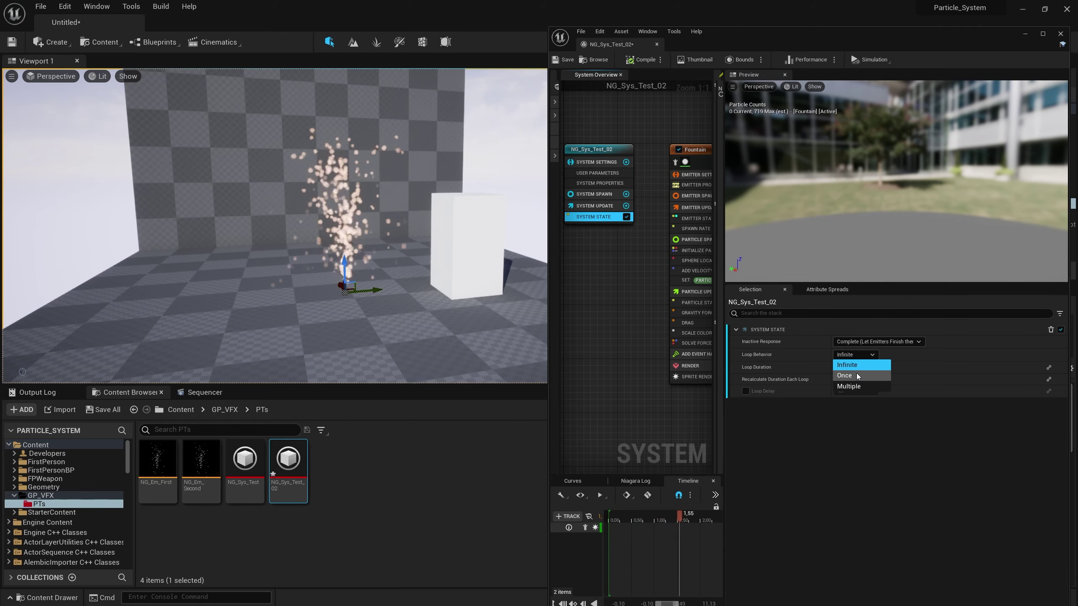
left_click(849, 386)
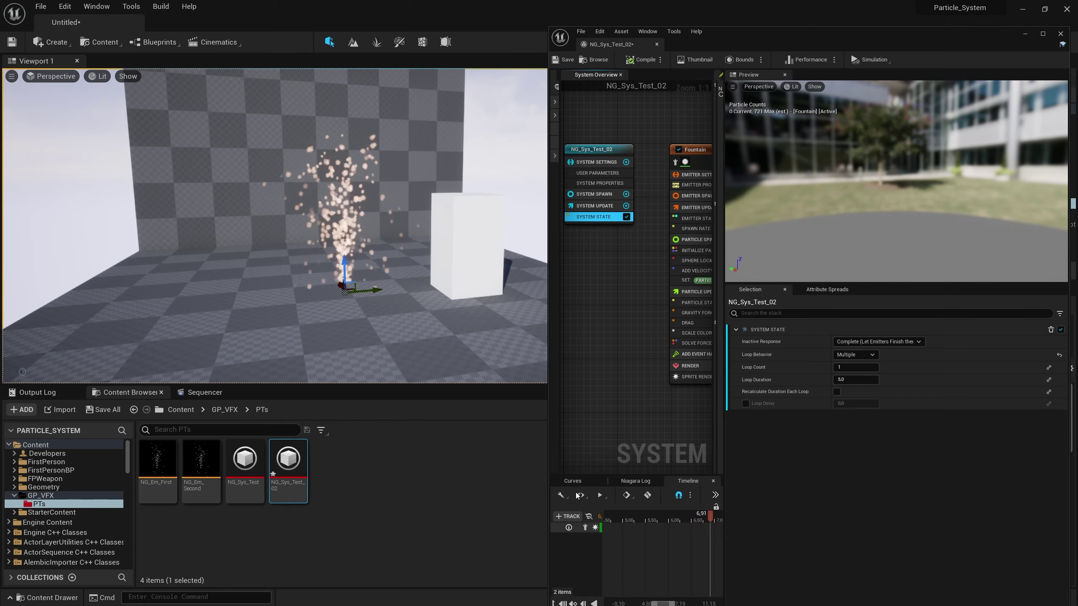
- Scrub the preview to about 5.5 seconds and show the Fountain's Emitter State settings
left_click(620, 512)
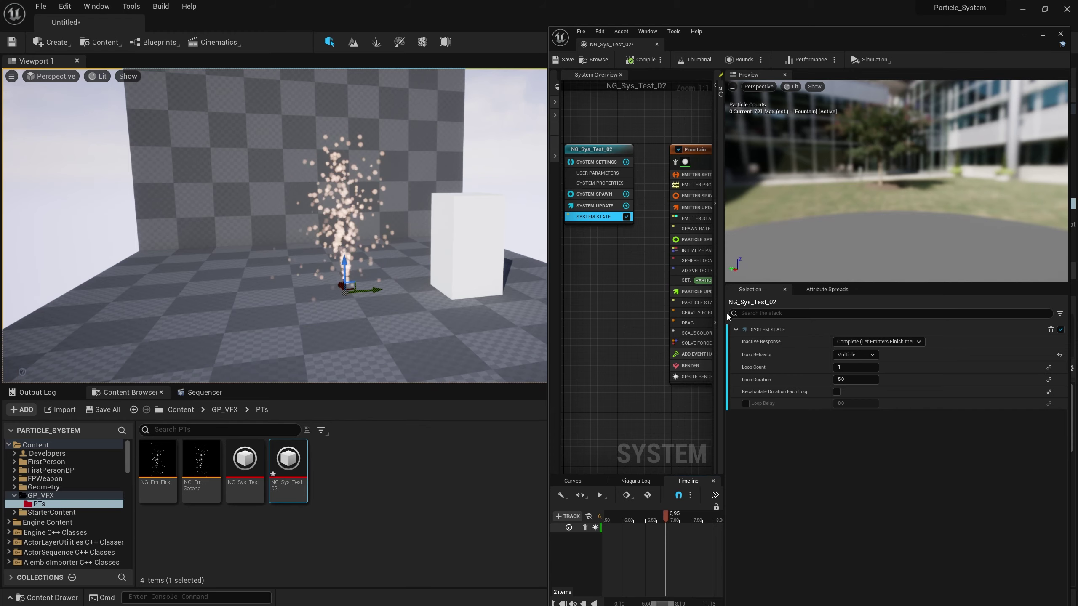
left_click(678, 210)
left_click(695, 219)
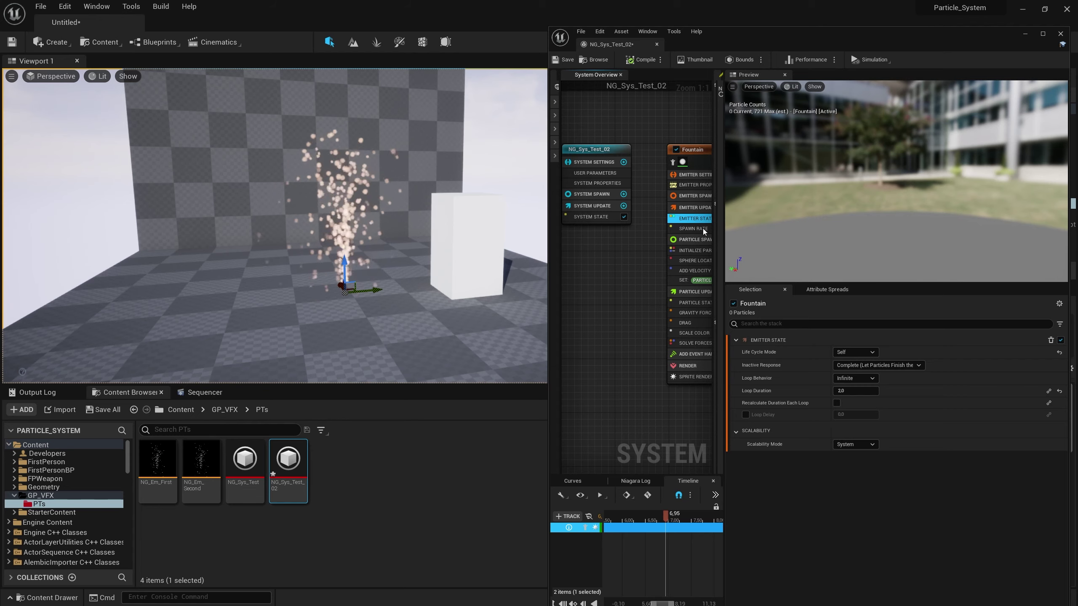
- Delete the Spawn Rate module from the Fountain's Emitter Update stage
right_click_drag(594, 240, 540, 243)
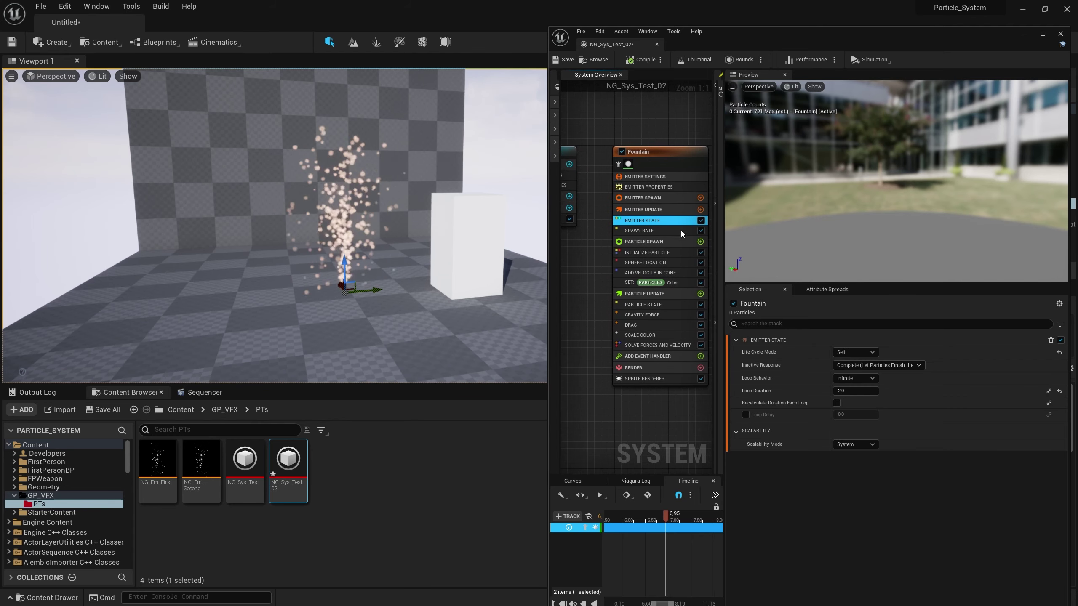
left_click(648, 232)
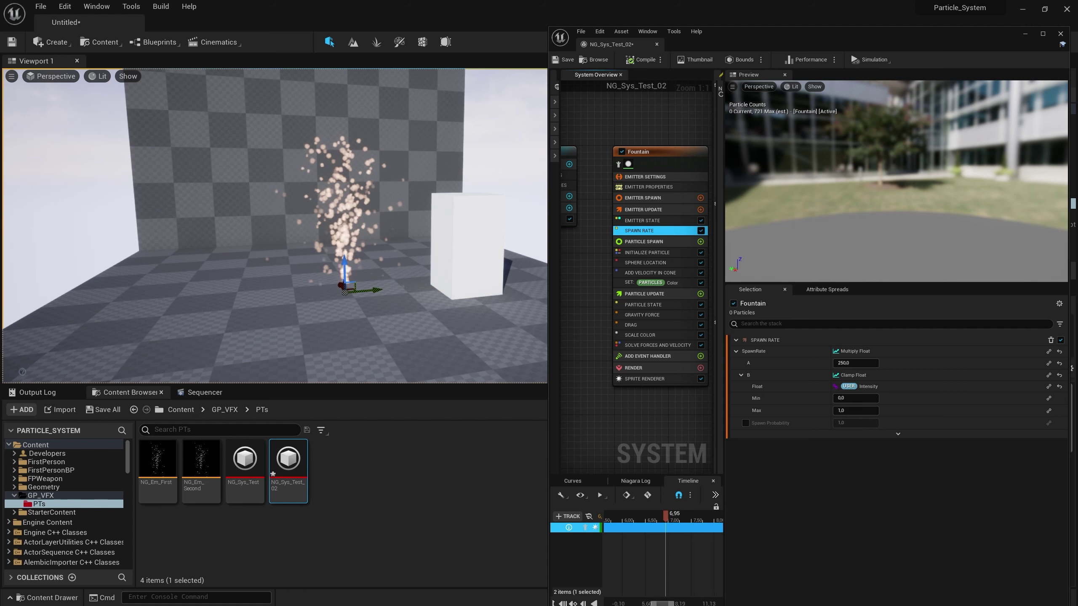
left_click(649, 198)
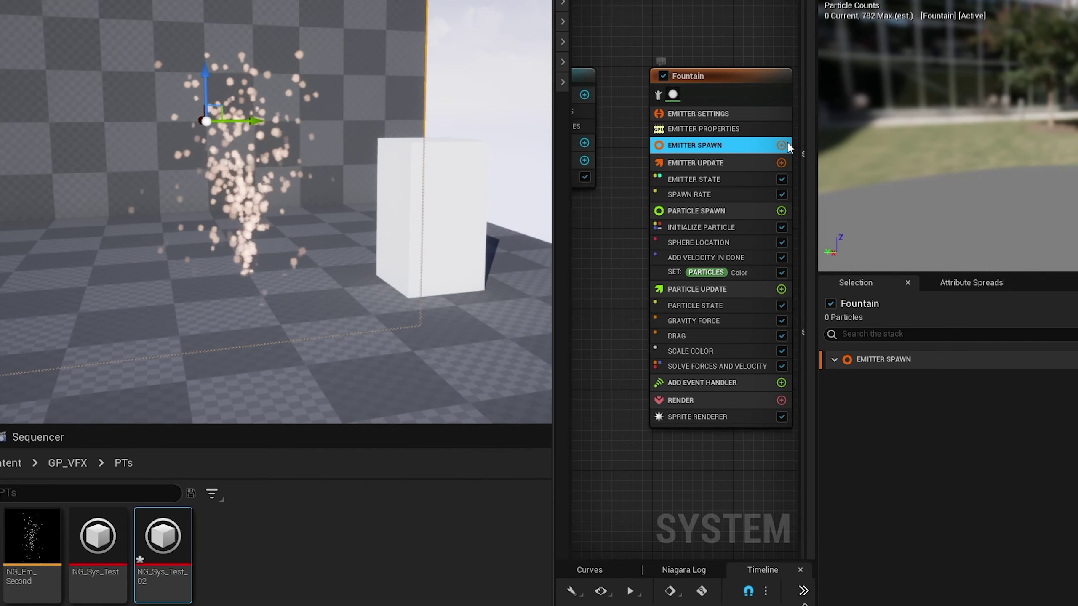
left_click_drag(700, 76, 663, 55)
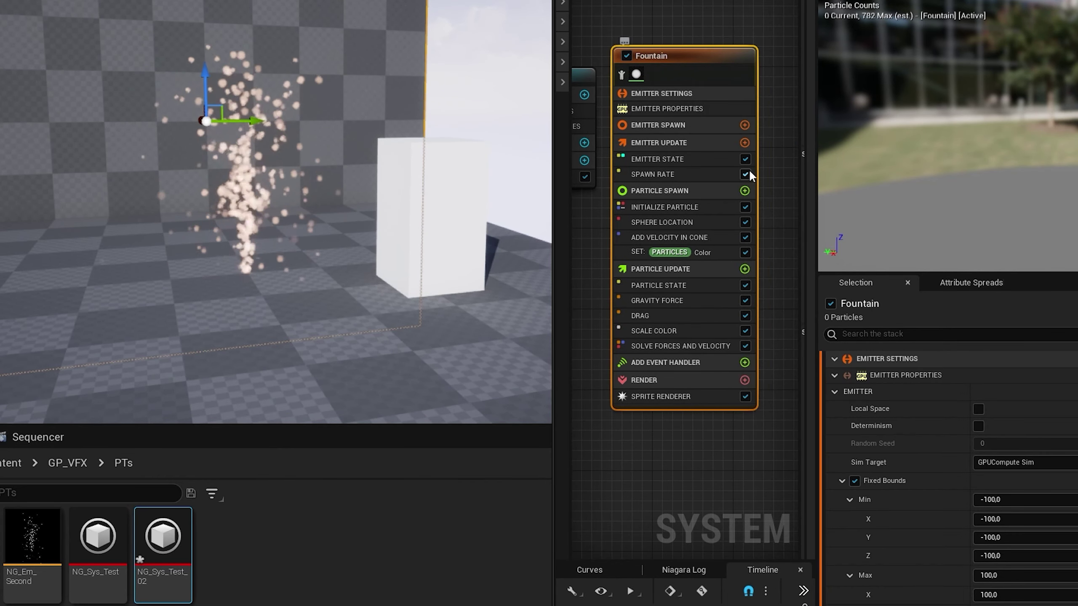
left_click_drag(554, 235, 352, 220)
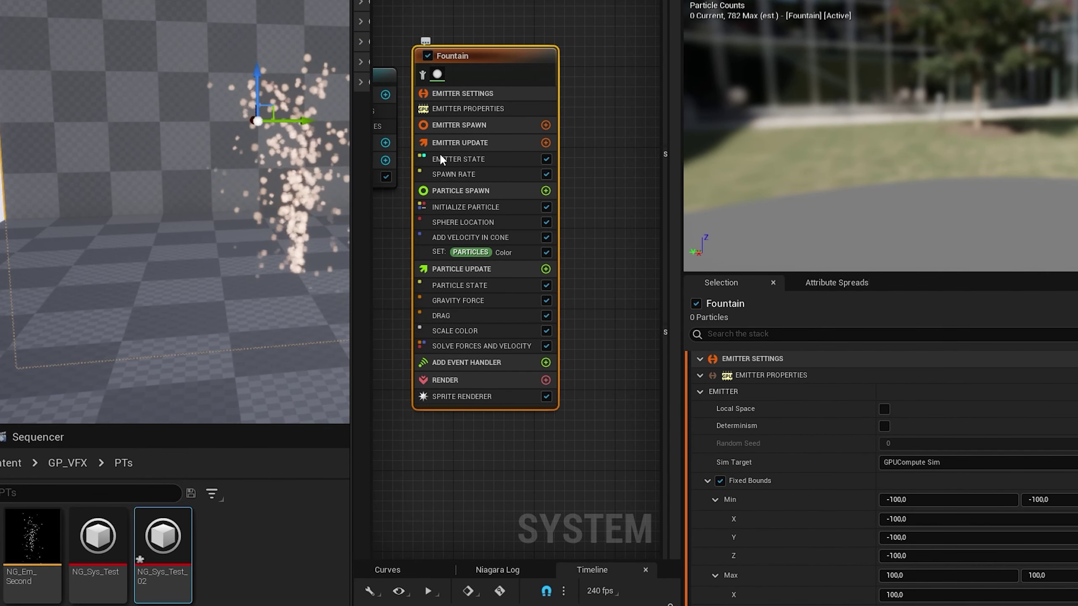
left_click(473, 158)
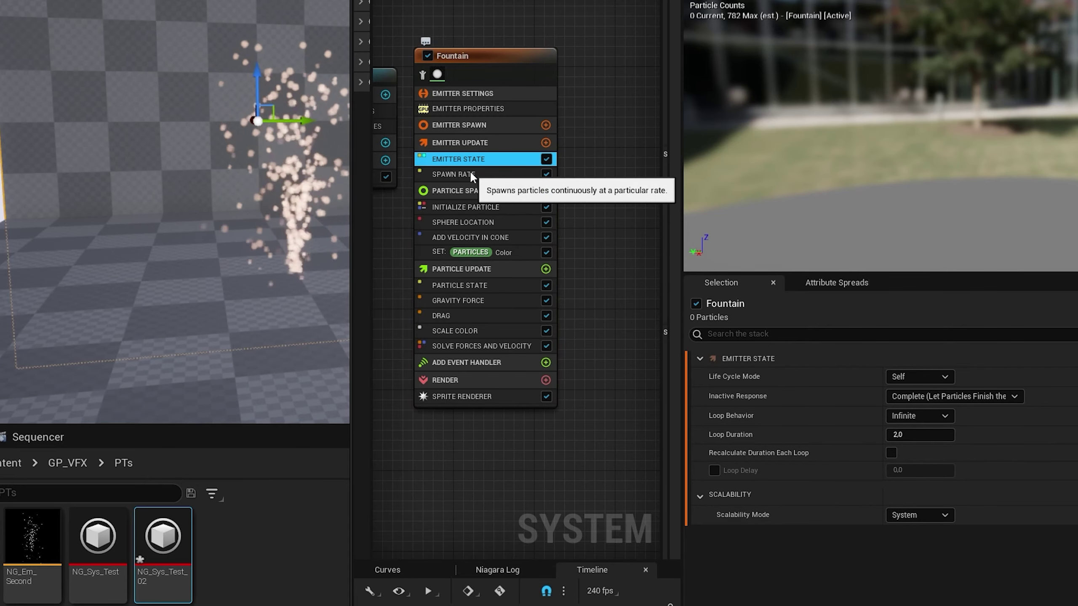
left_click(470, 174)
left_click(470, 164)
left_click(470, 174)
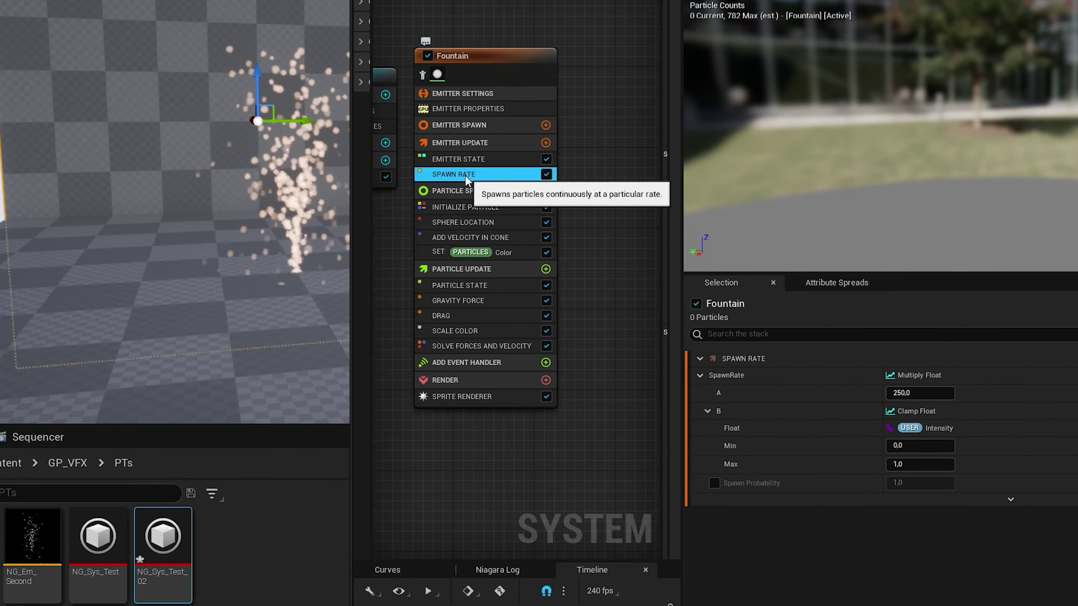
key("Delete")
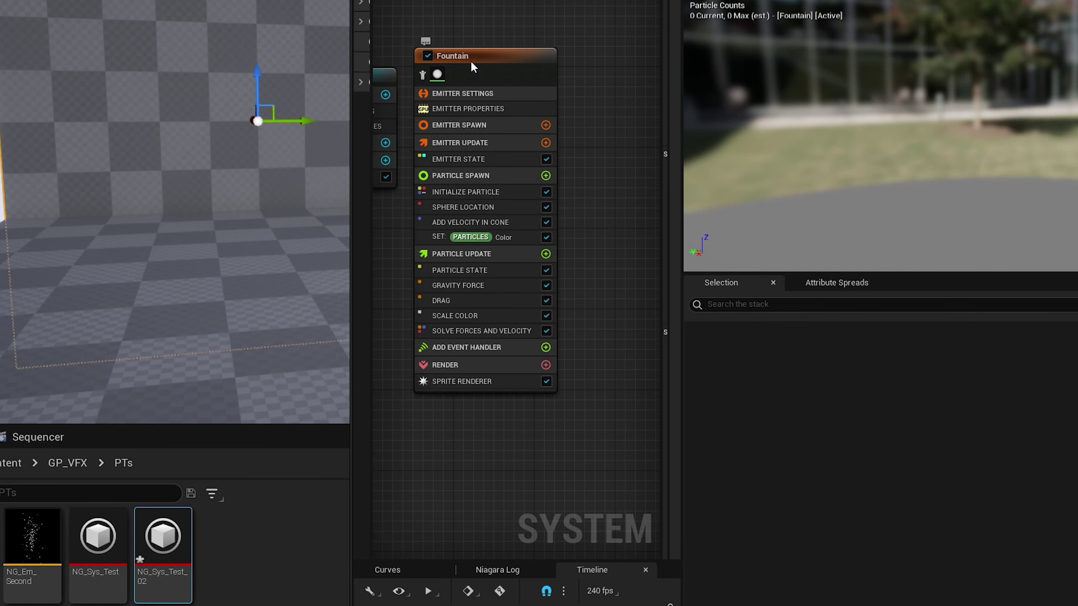
- Move the Fountain node to a new spot in the graph, leaving its name unchanged
left_click_drag(472, 66, 544, 130)
double_click(543, 130)
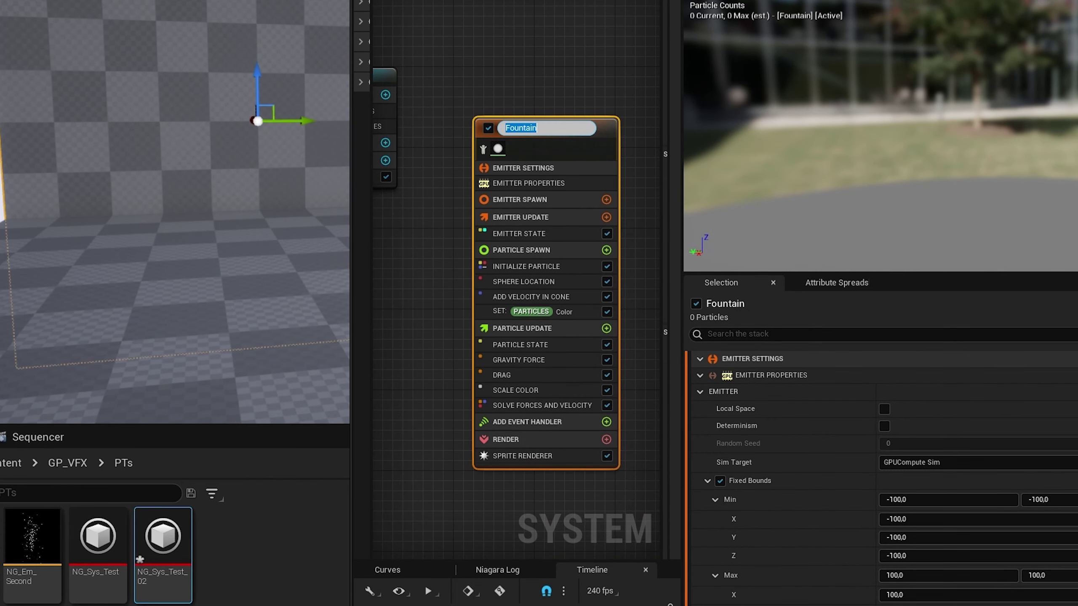
left_click(524, 8)
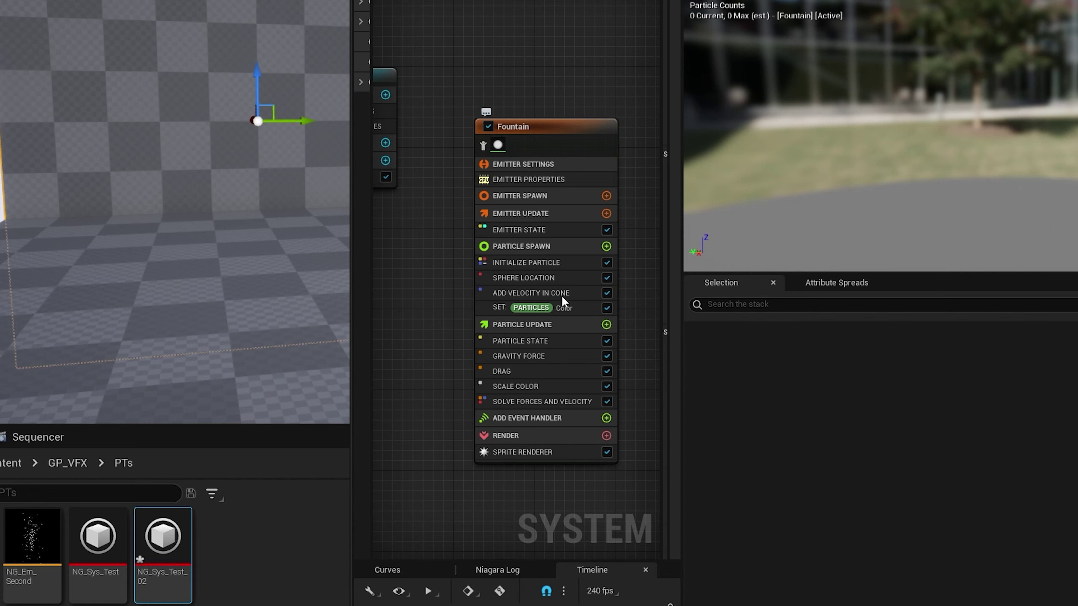
- Delete the Sphere Location and Add Velocity in Cone modules from Particle Spawn
left_click(525, 277)
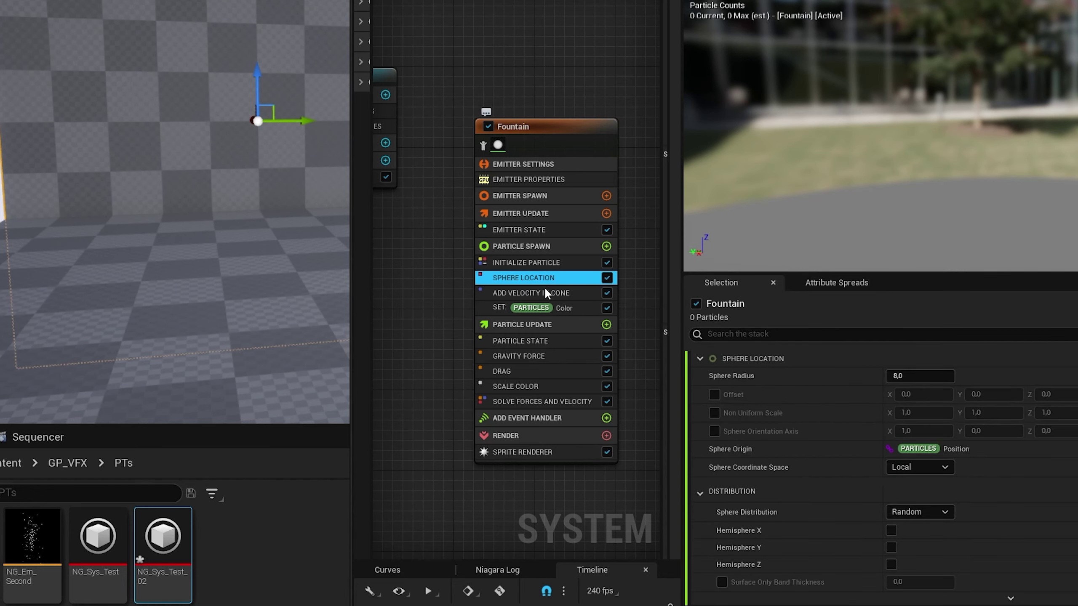
key("Delete")
left_click(547, 280)
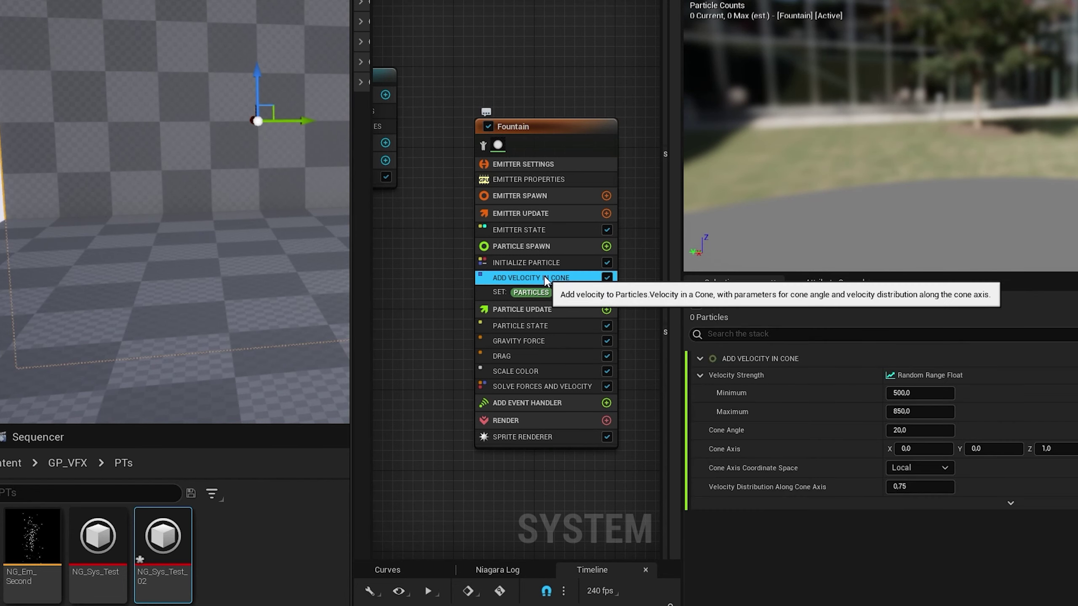
key("Delete")
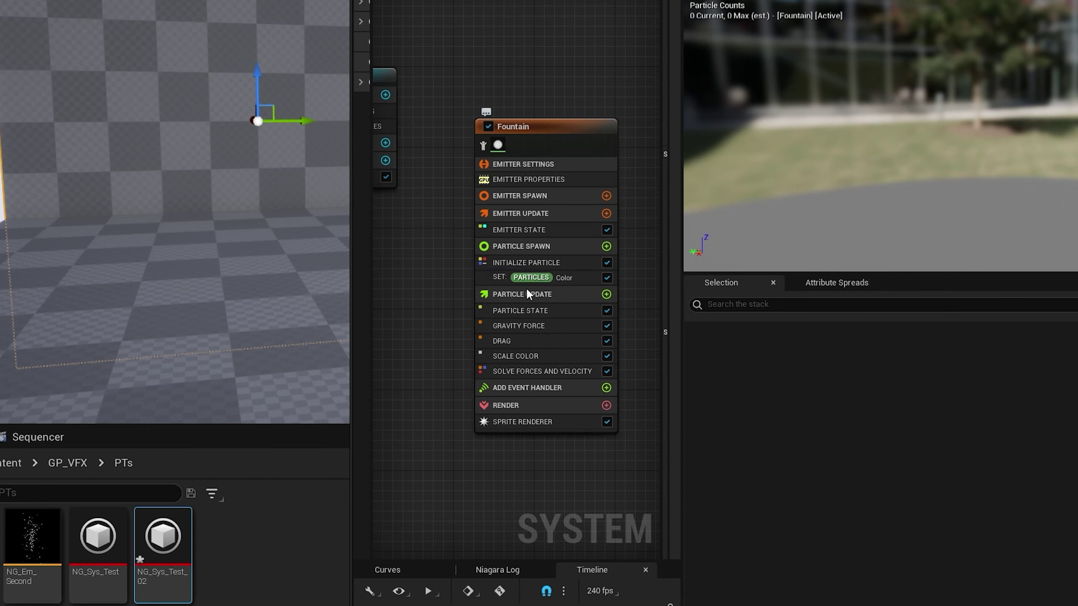
left_click(606, 246)
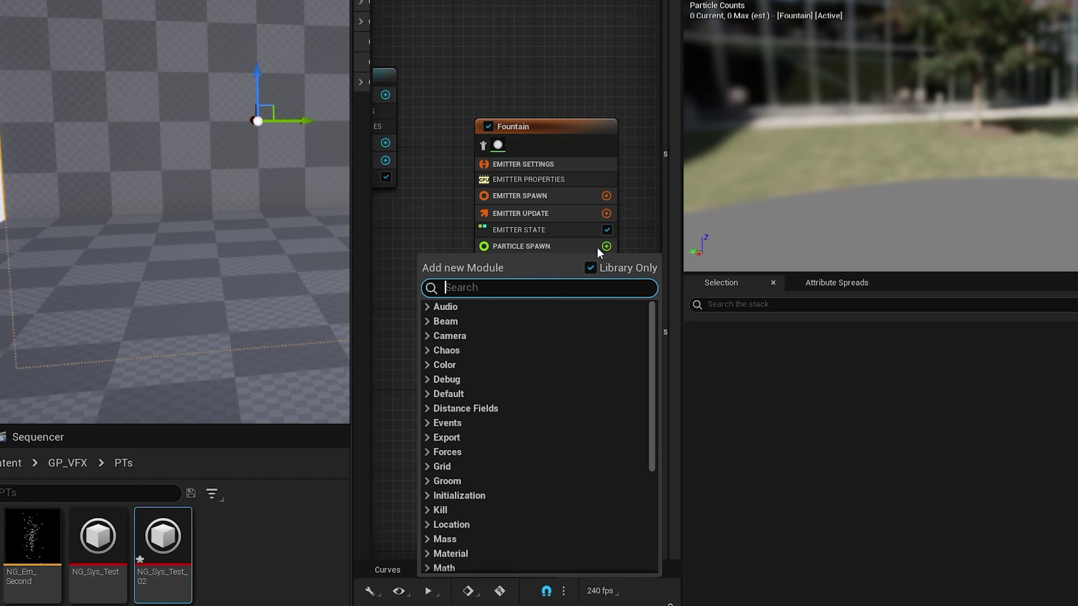
left_click(606, 213)
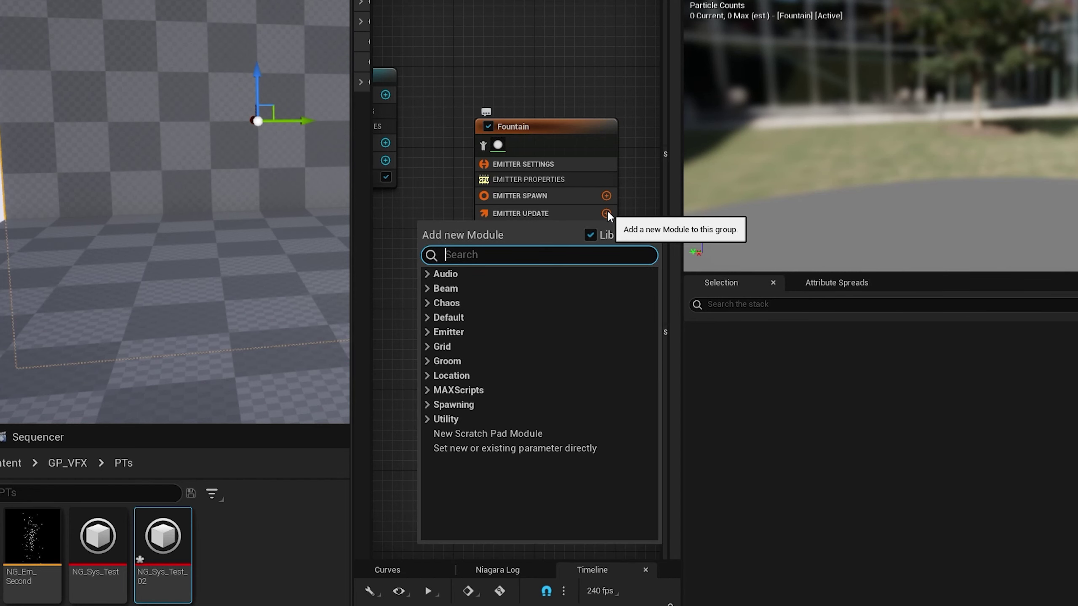
left_click(429, 274)
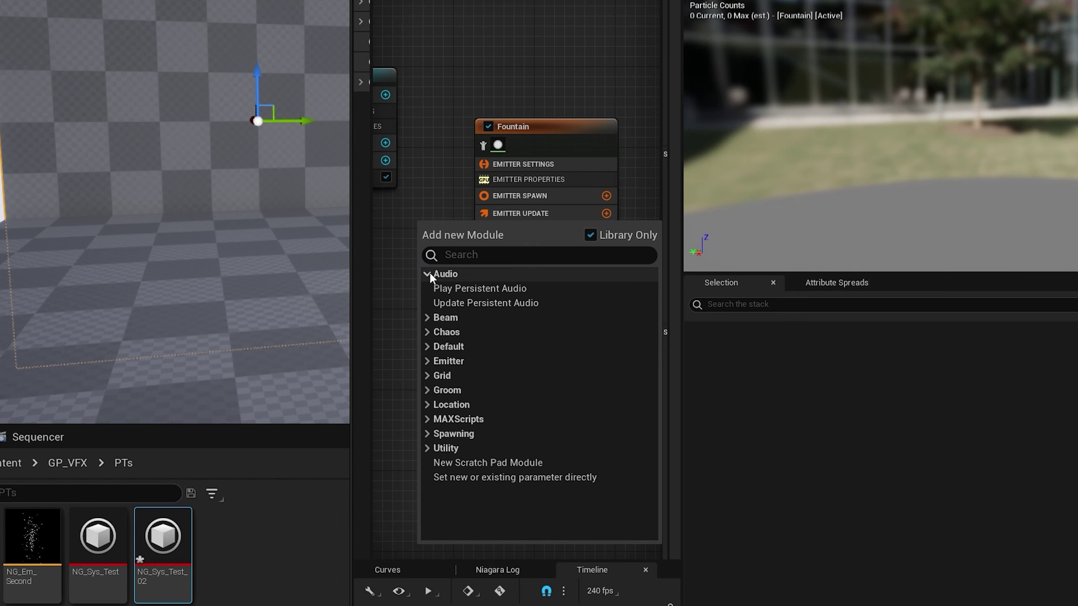
left_click(429, 274)
left_click(429, 288)
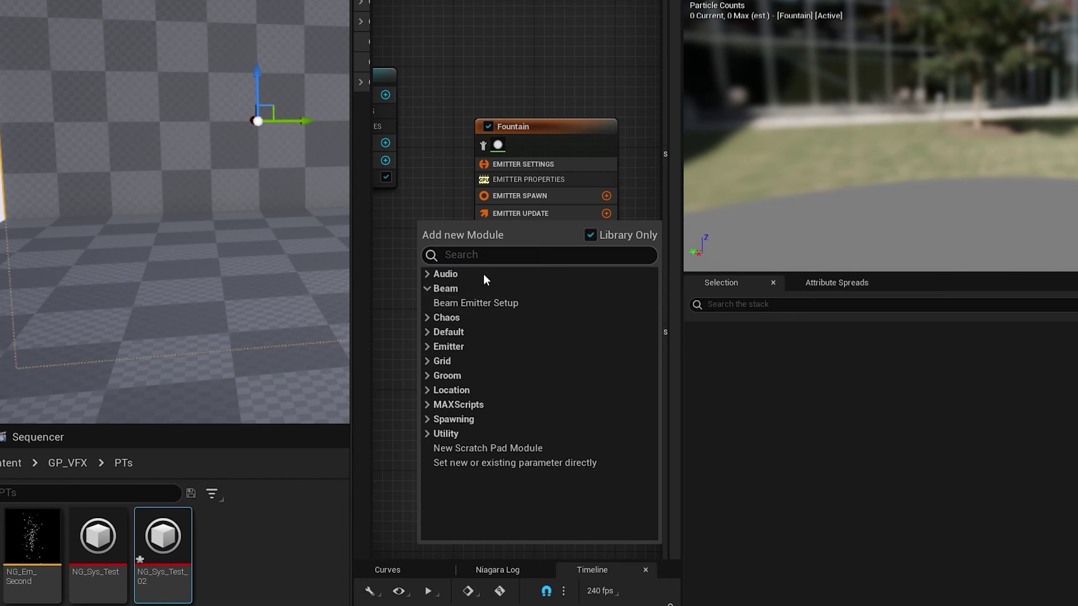
left_click(427, 288)
left_click(427, 302)
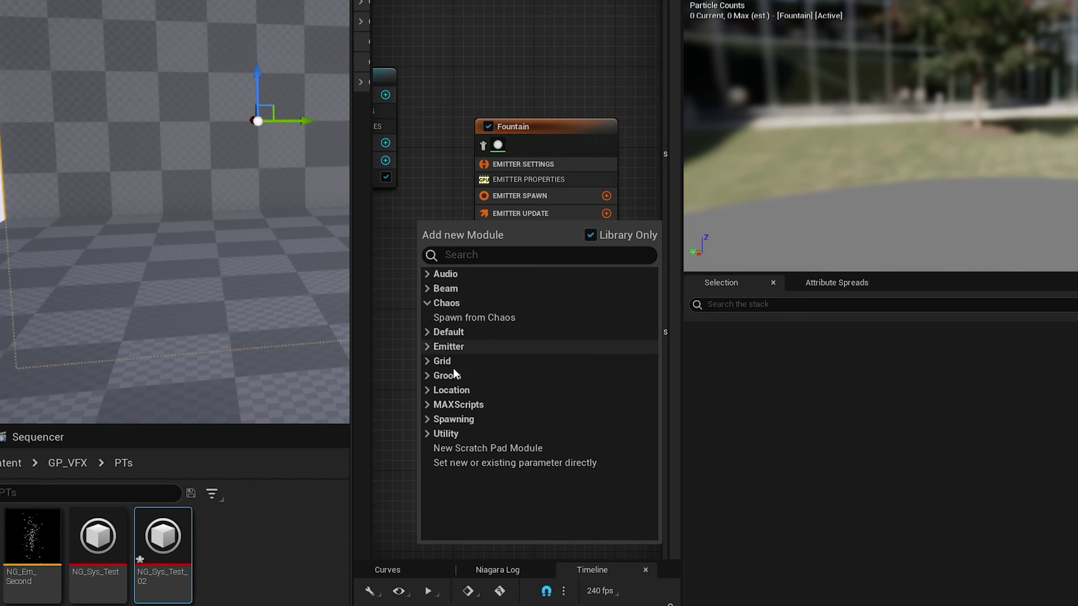
left_click(428, 302)
left_click(427, 317)
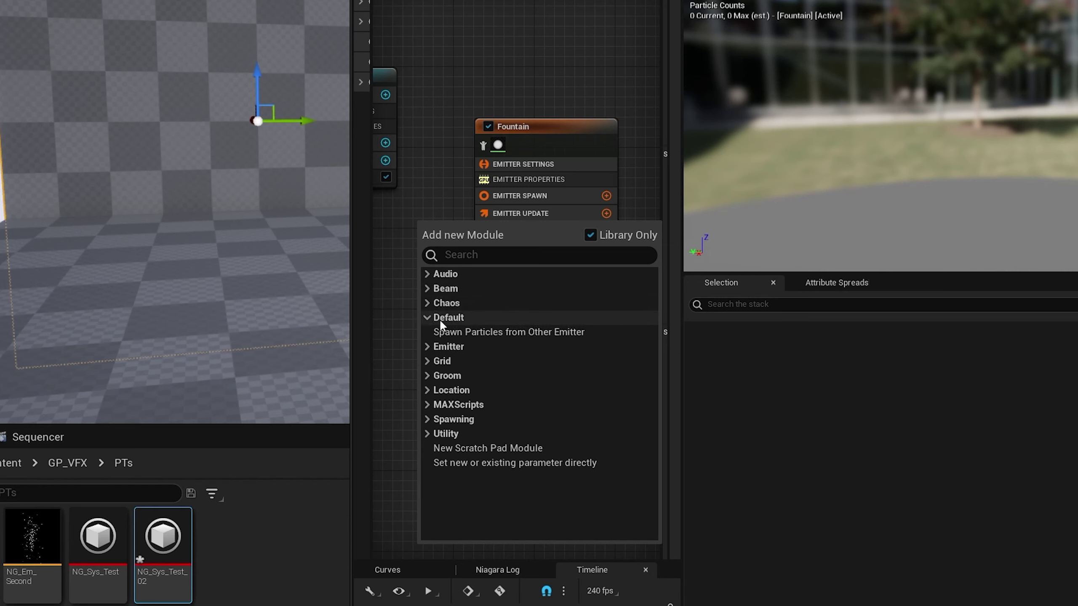
left_click(426, 318)
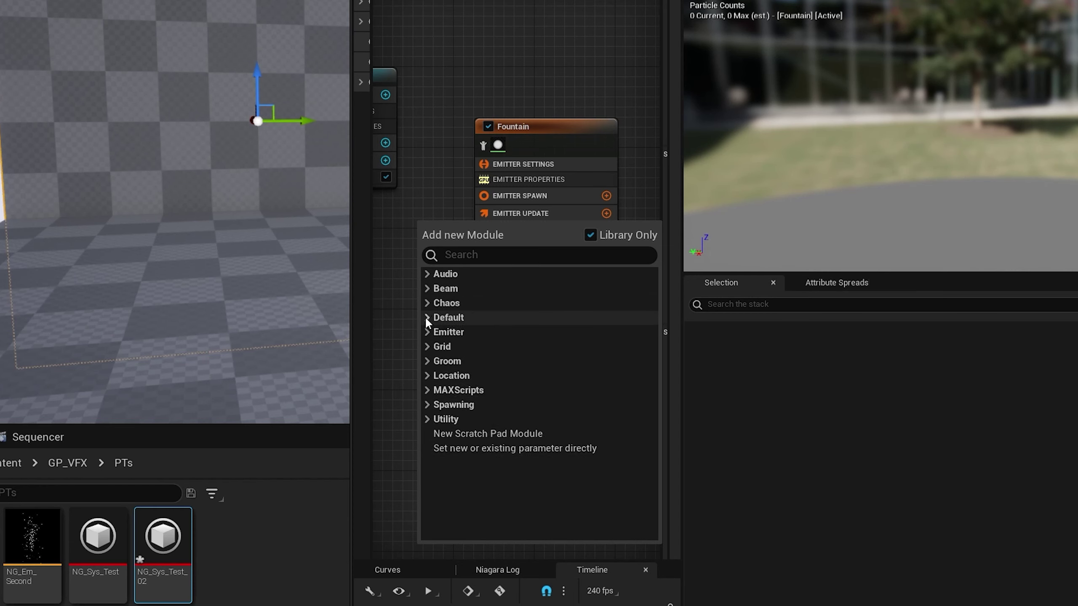
left_click(427, 332)
left_click(635, 180)
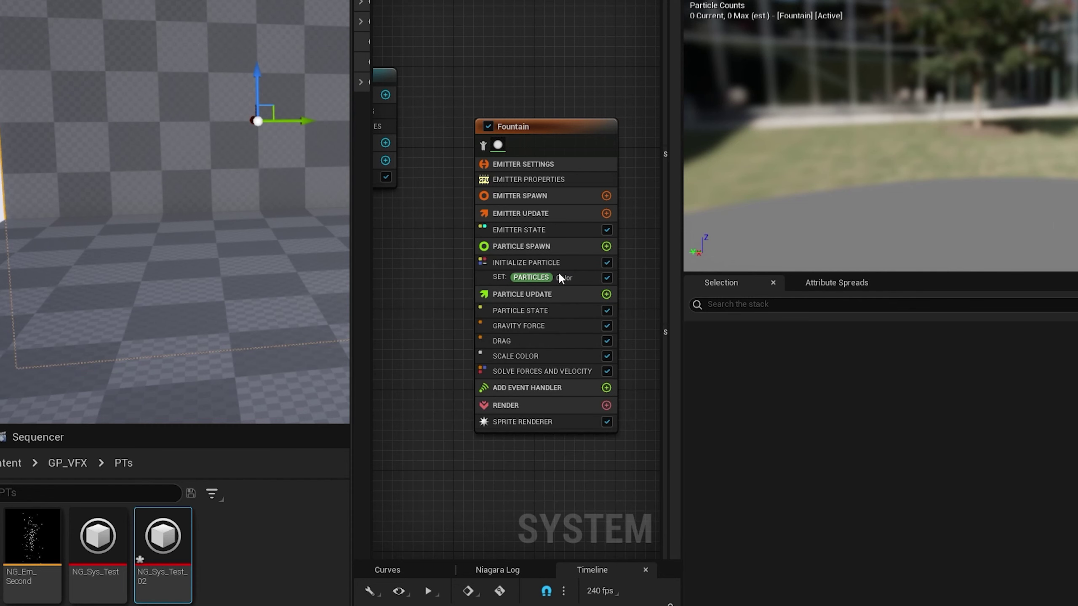
left_click(606, 246)
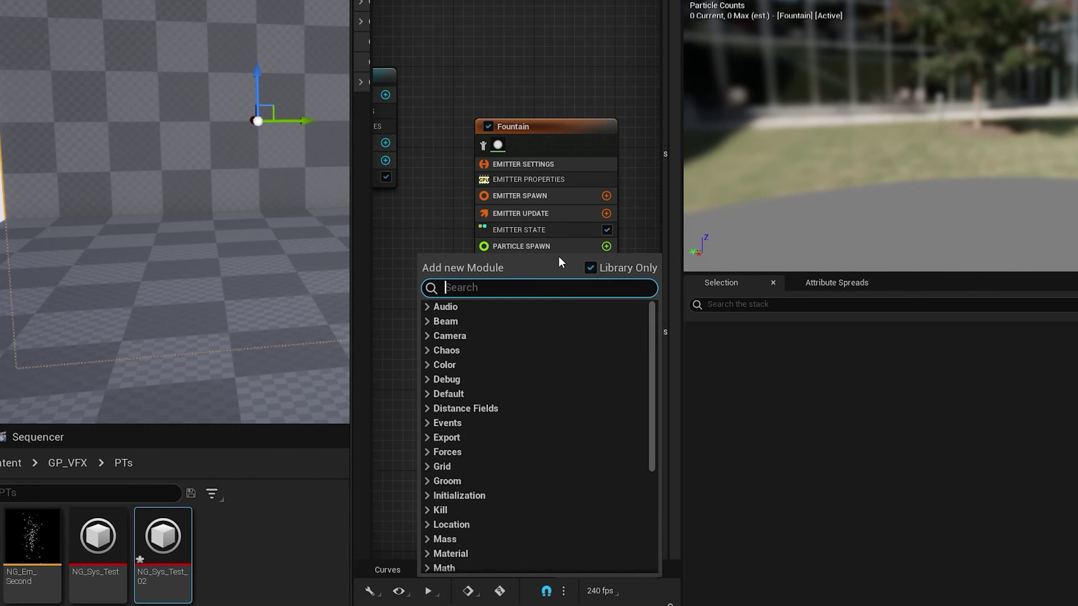
left_click(637, 230)
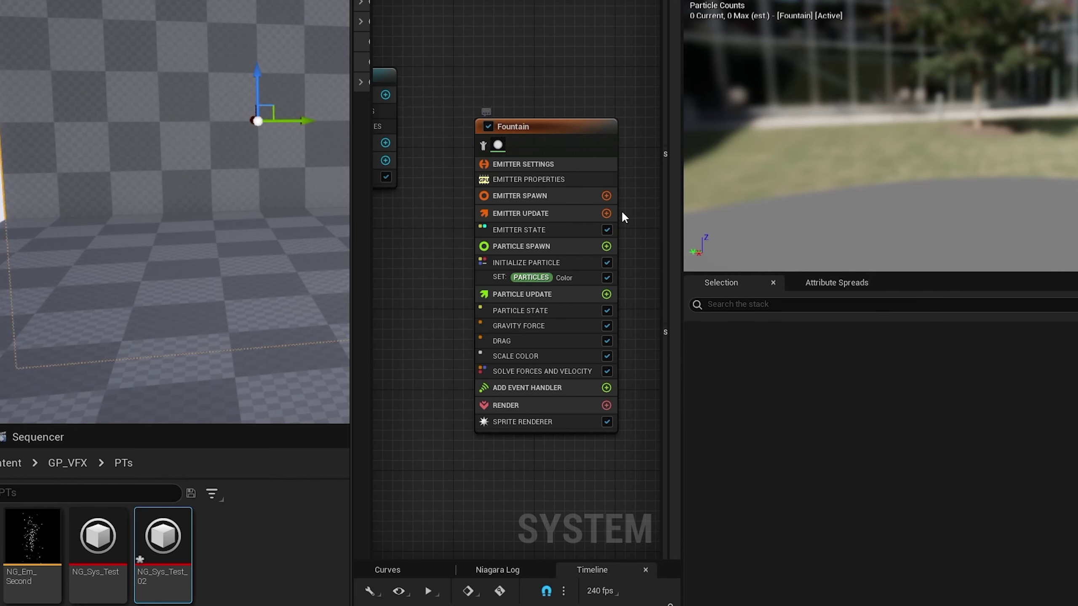
left_click(607, 213)
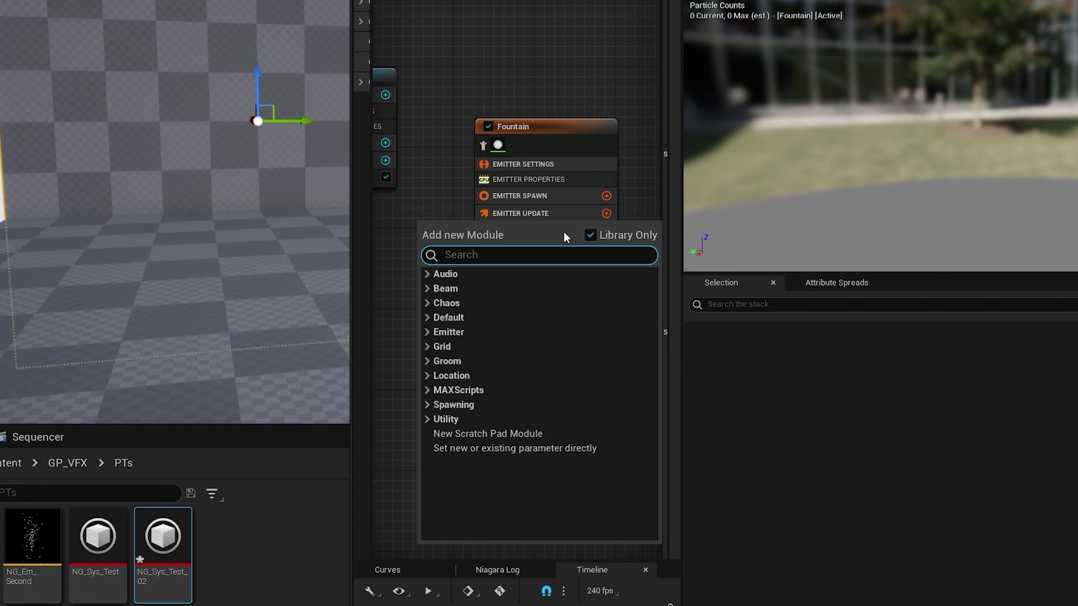
left_click(655, 138)
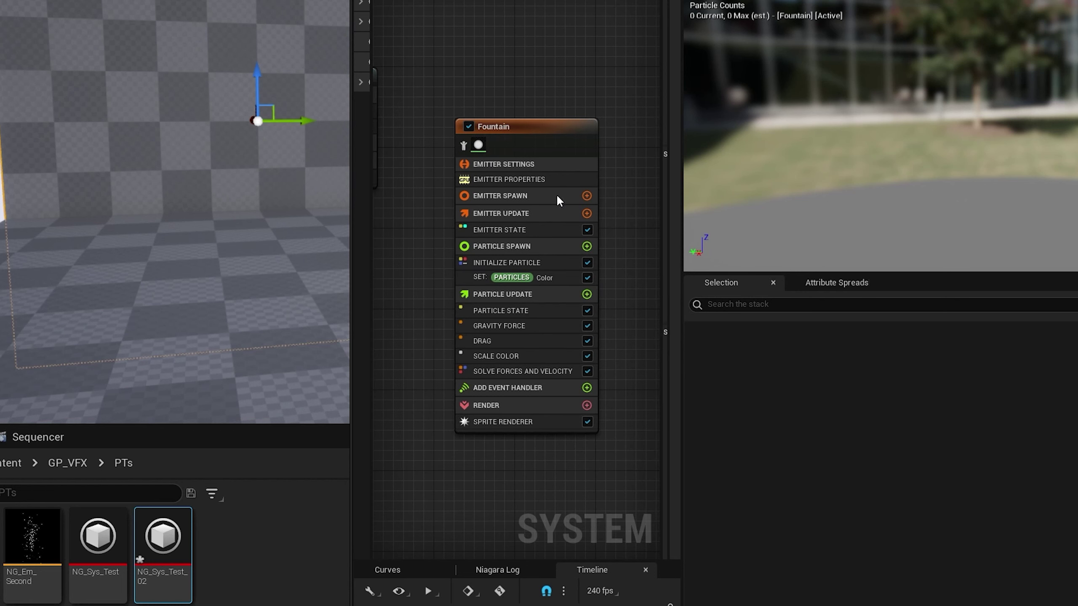
left_click(587, 196)
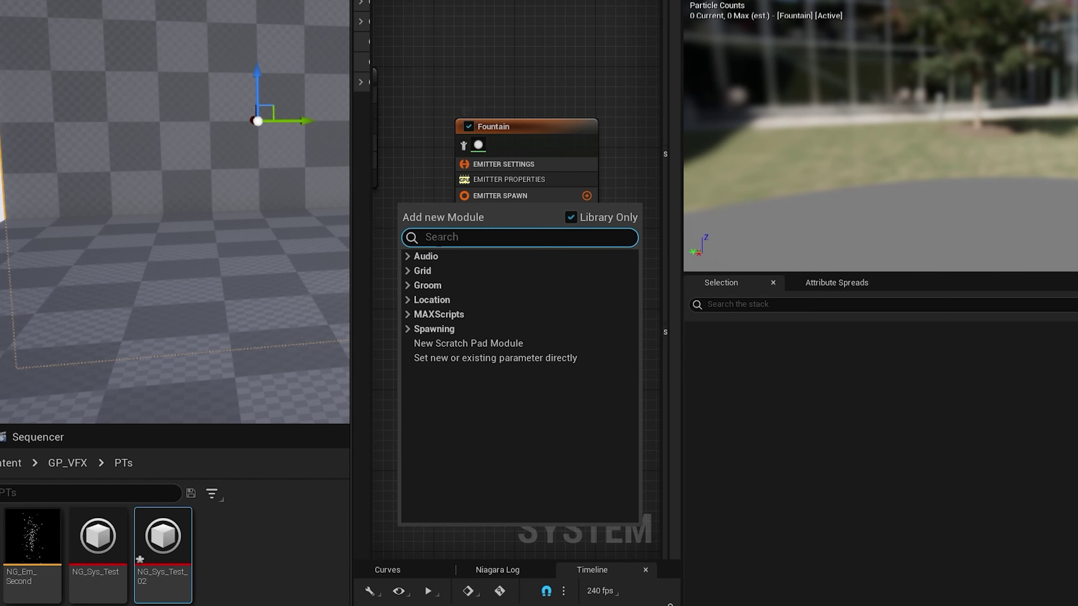
left_click(413, 271)
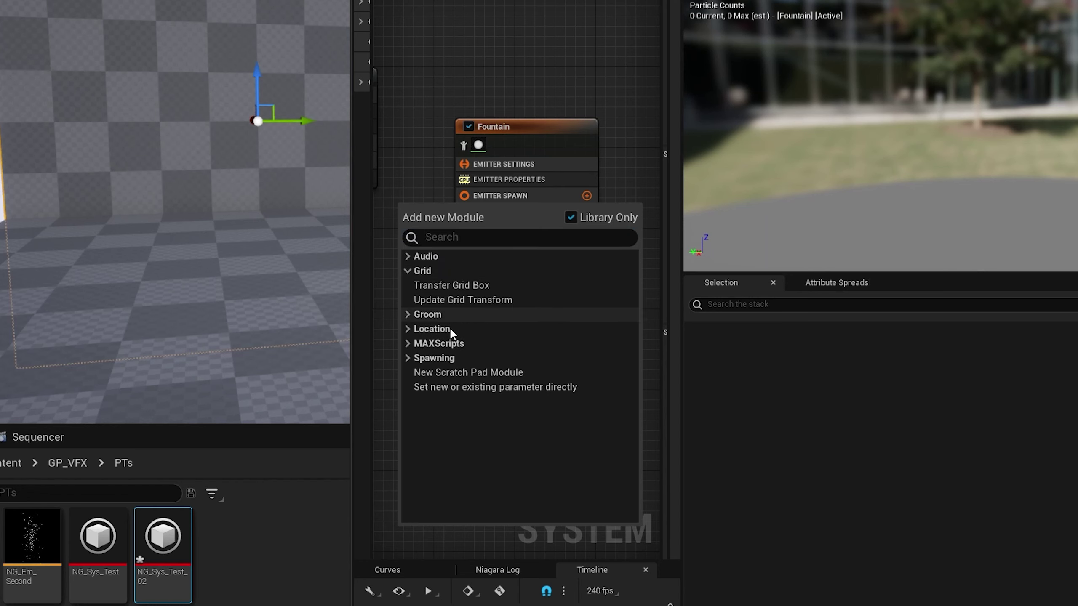
left_click(406, 313)
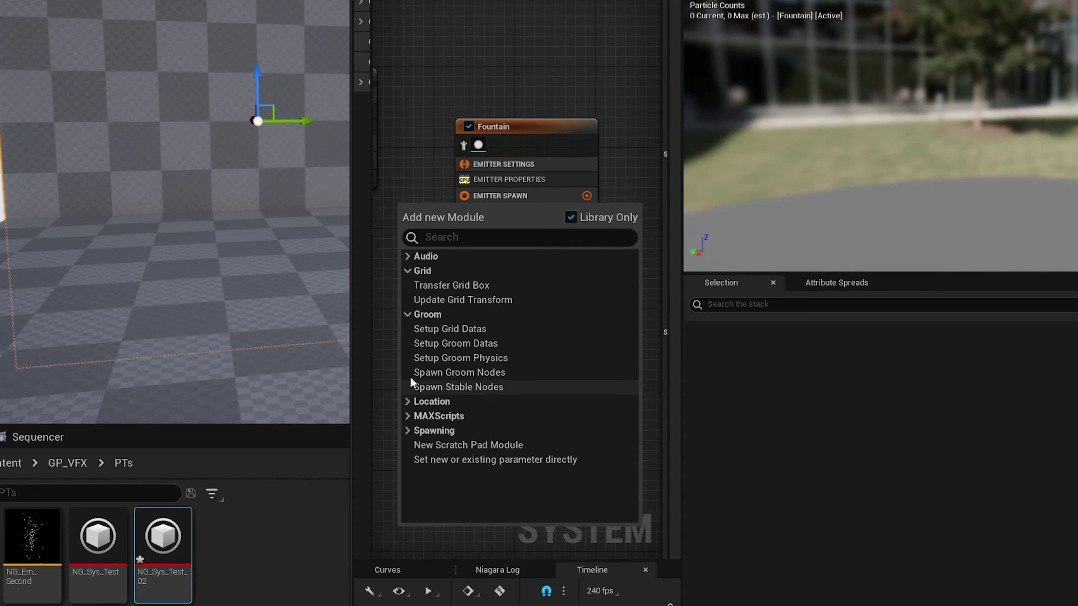
left_click(406, 402)
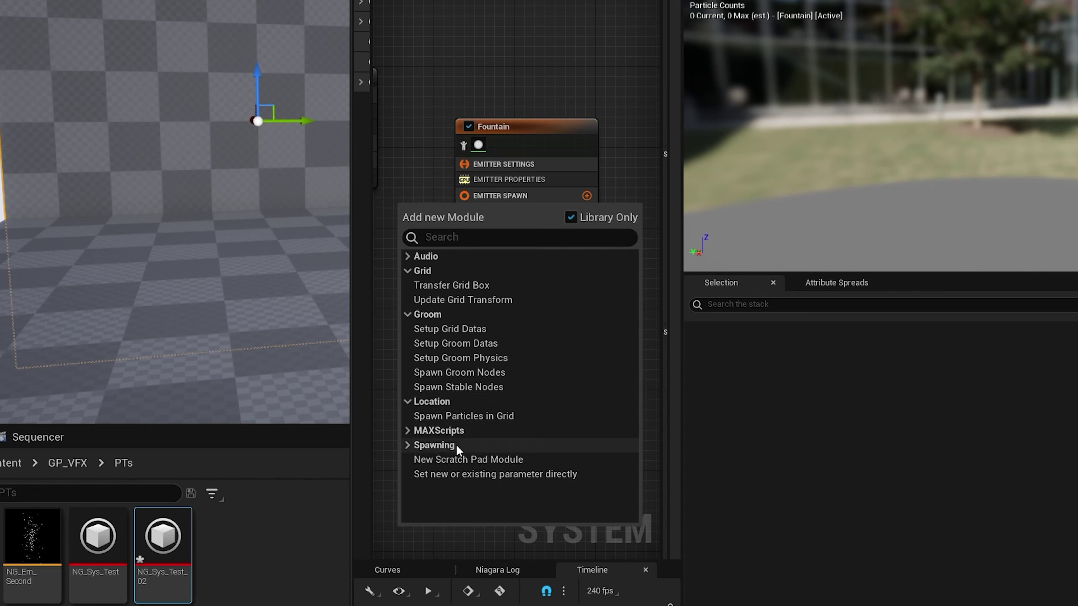
left_click(407, 431)
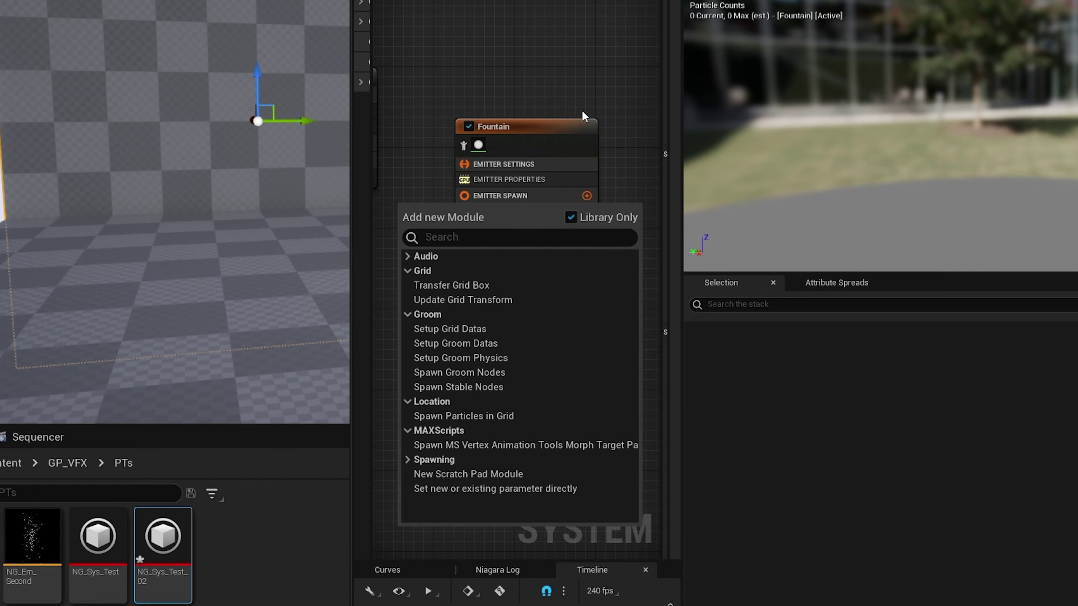
left_click(613, 87)
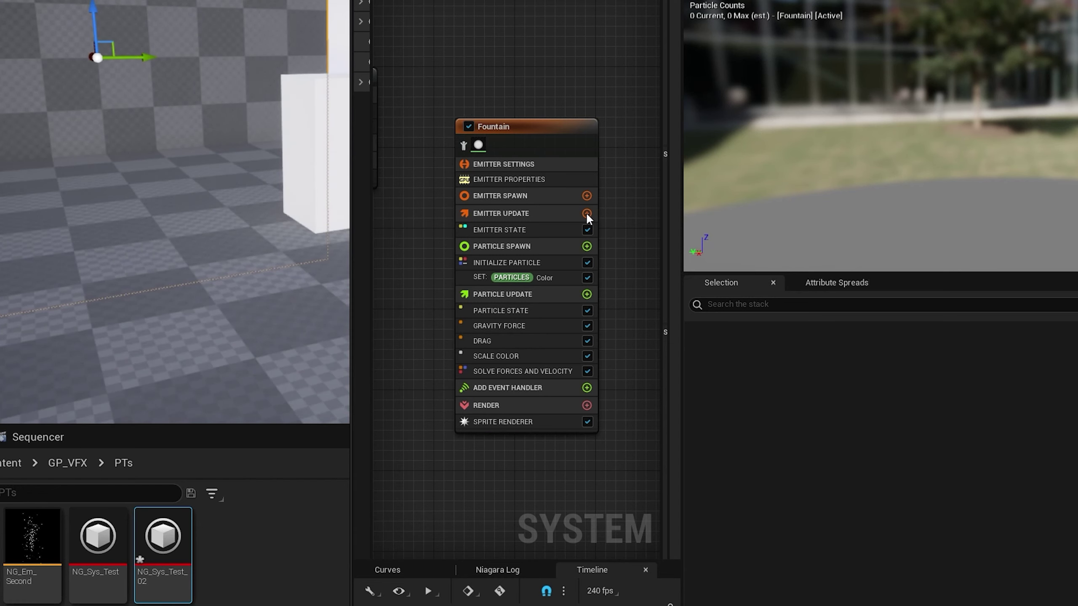
- Add a Spawn Rate module to Emitter Update and set SpawnRate to 25
left_click(587, 213)
type("spawn")
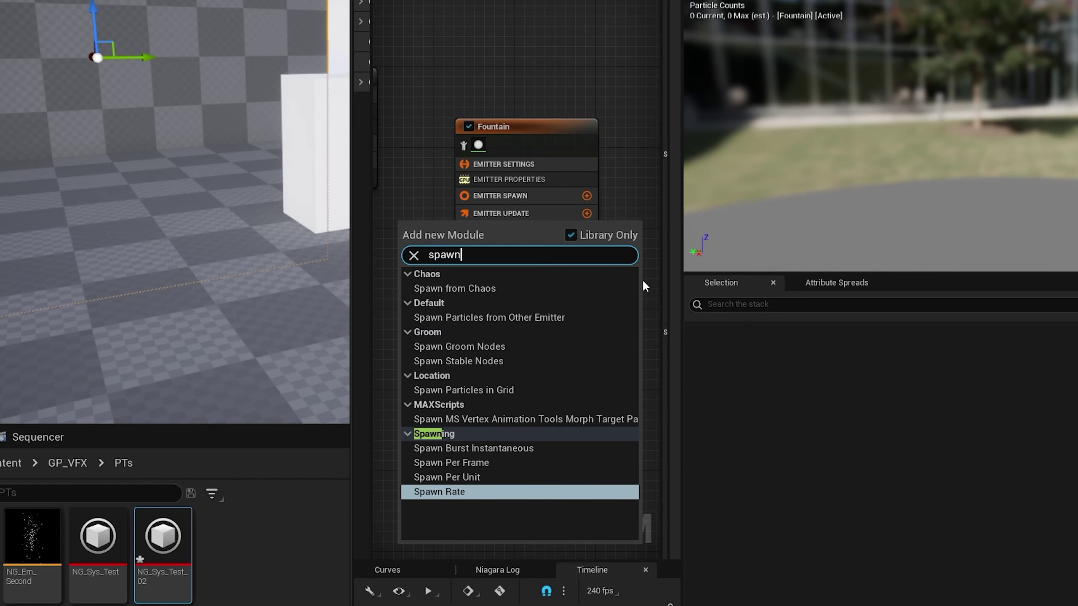
key("Return")
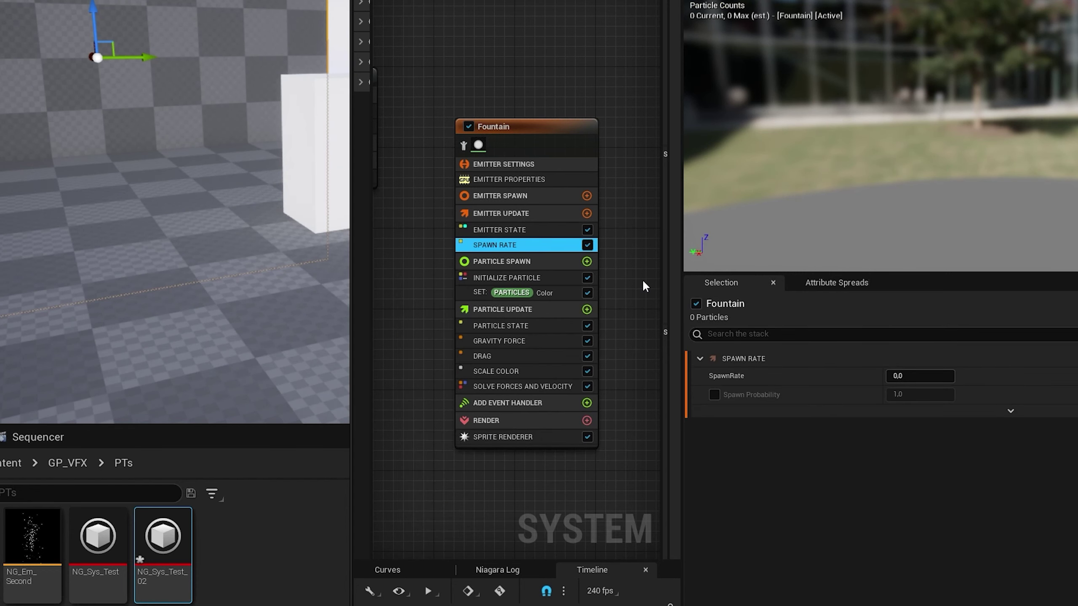
left_click(896, 375)
type("25")
key("Return")
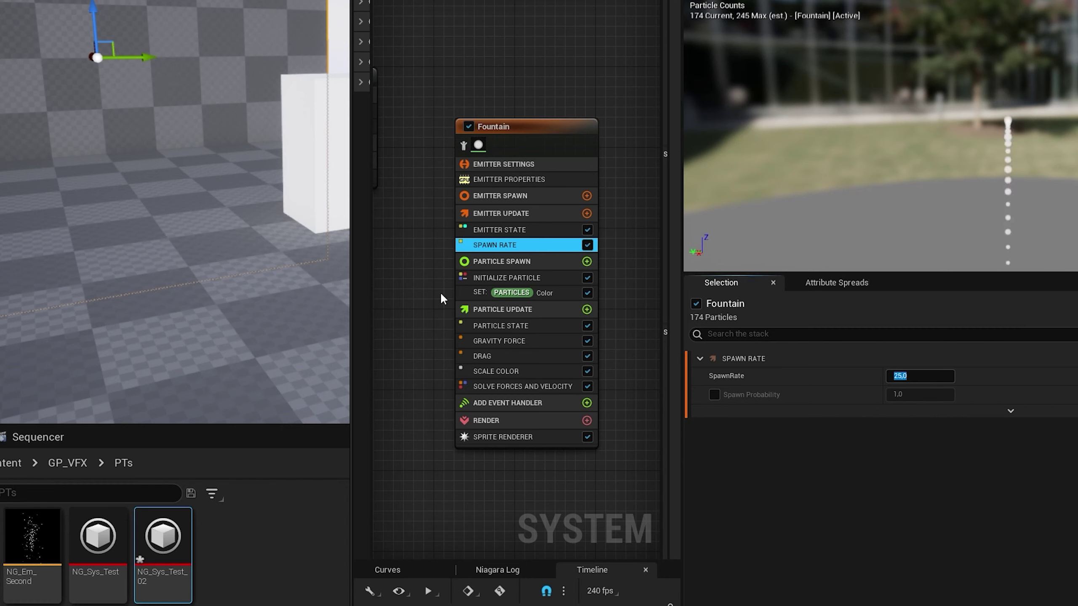
- Adjust the Floor's height in the level viewport
mouse_move(187, 176)
right_mouse_down()
mouse_move(203, 186)
mouse_move(191, 191)
mouse_move(204, 185)
mouse_move(192, 179)
right_mouse_up()
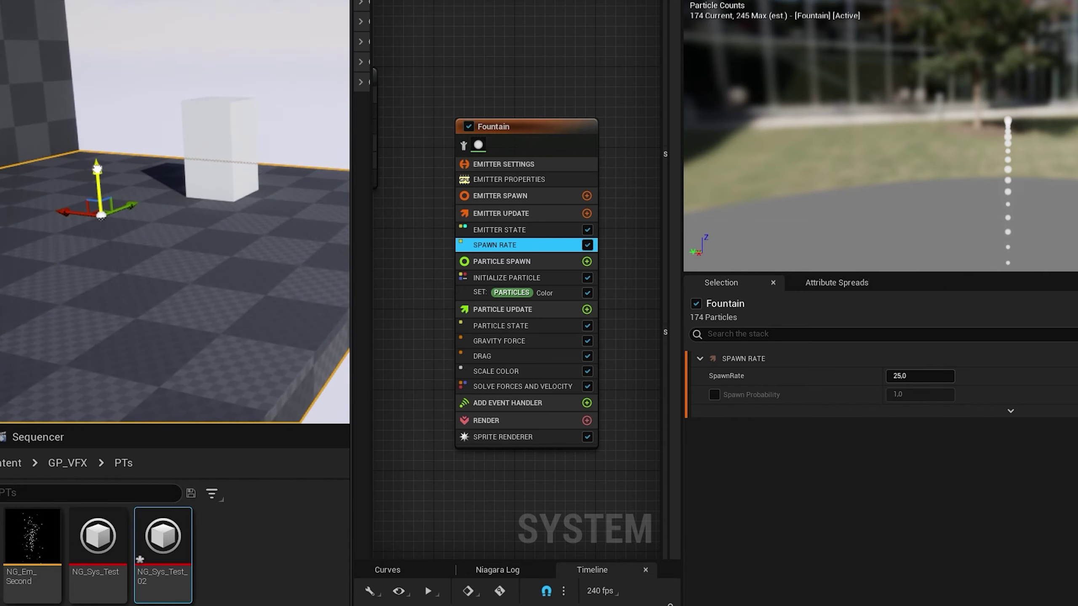
left_click_drag(97, 169, 104, 137)
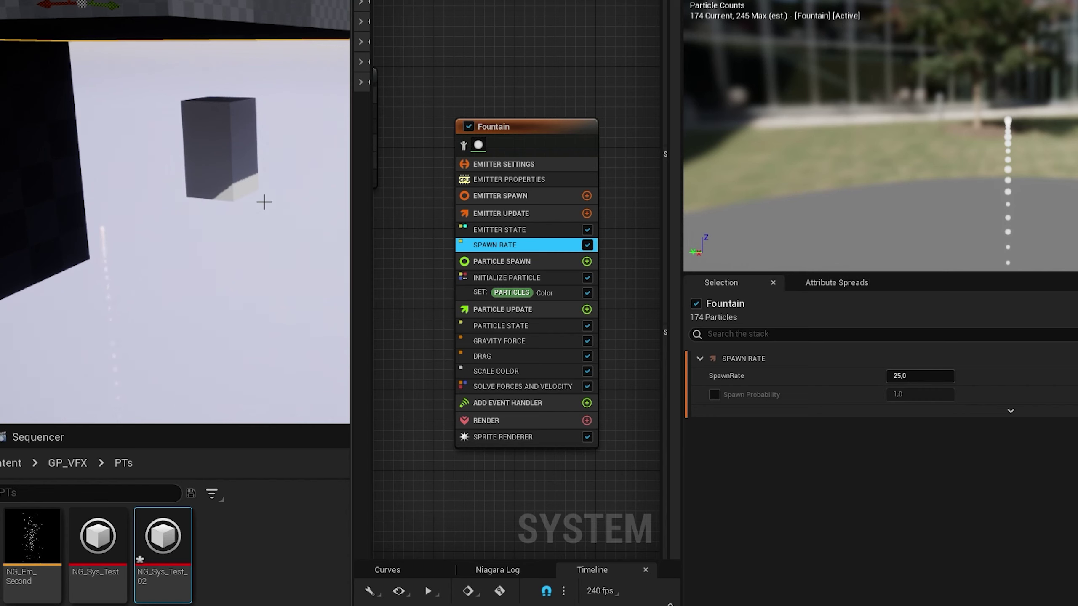
right_click_drag(253, 223, 247, 222)
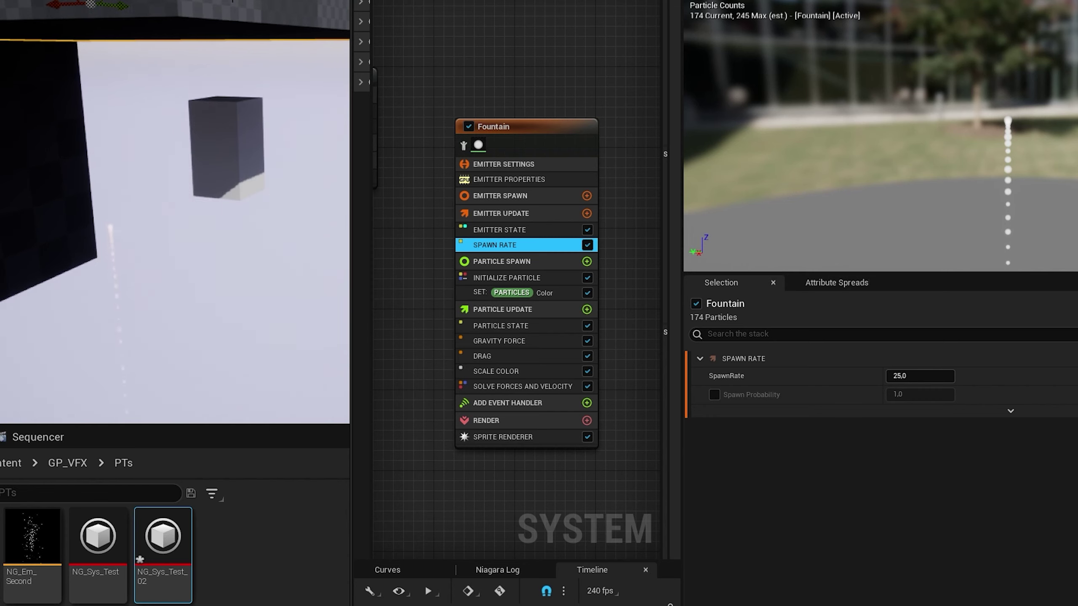
left_click_drag(89, 5, 61, 214)
- Move the Niagara editor aside and raise the Floor in the level
left_click(199, 173)
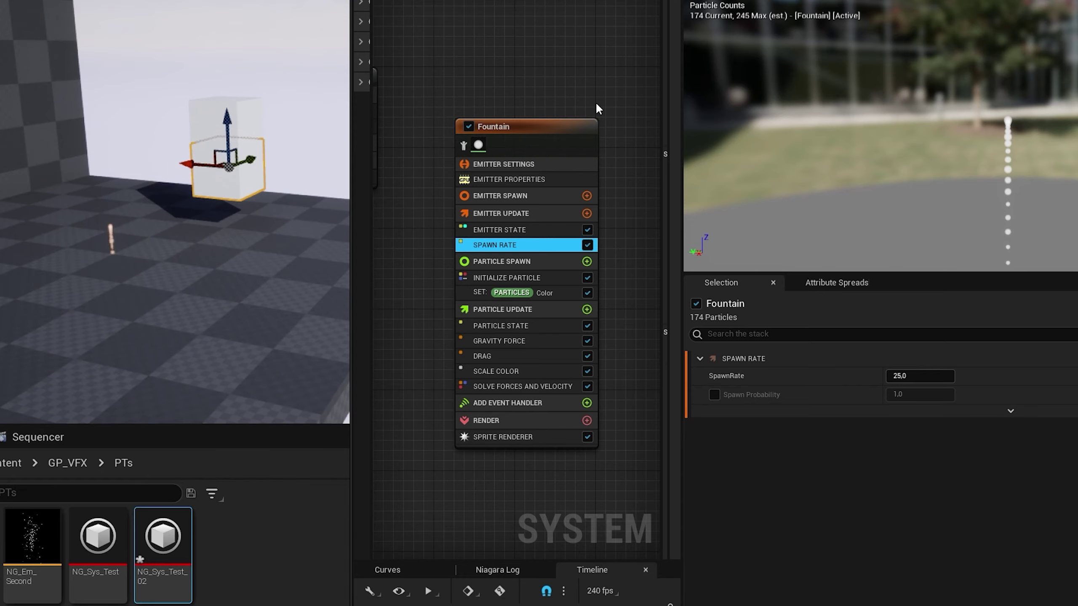
left_click_drag(651, 3, 600, 482)
left_click(236, 261)
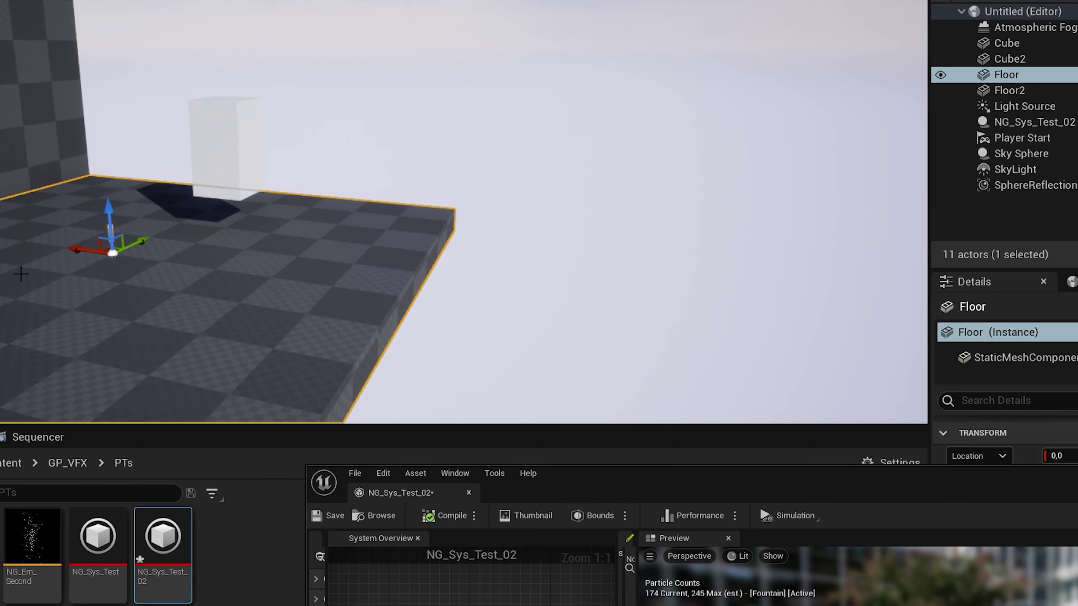
left_click_drag(116, 202, 115, 163)
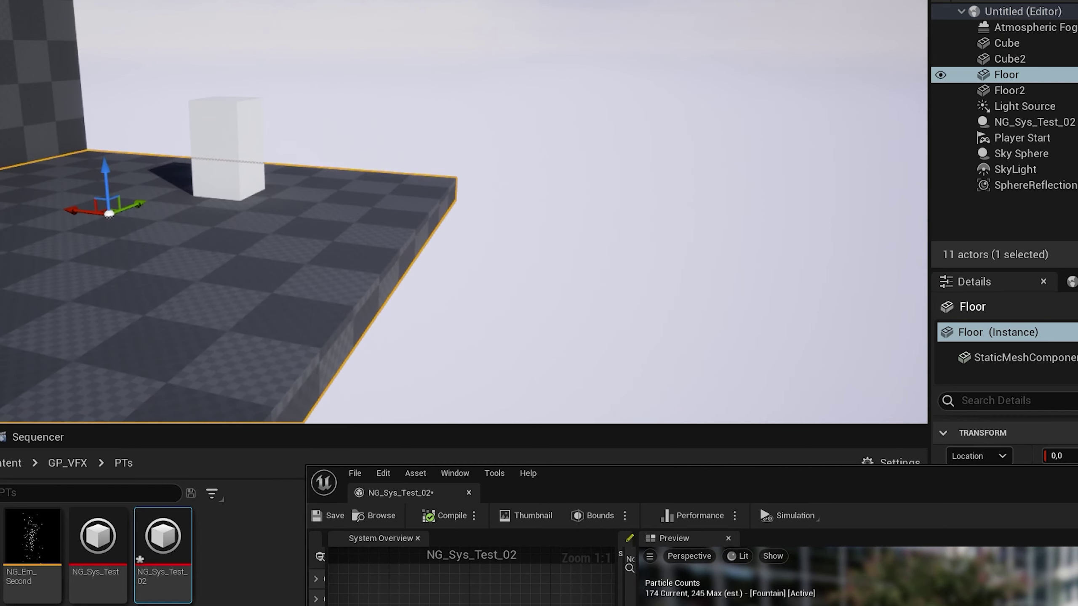
- Lift NG_Sys_Test_02 higher above the floor and move the view closer to its column
left_click(1051, 126)
left_click_drag(107, 178, 108, 115)
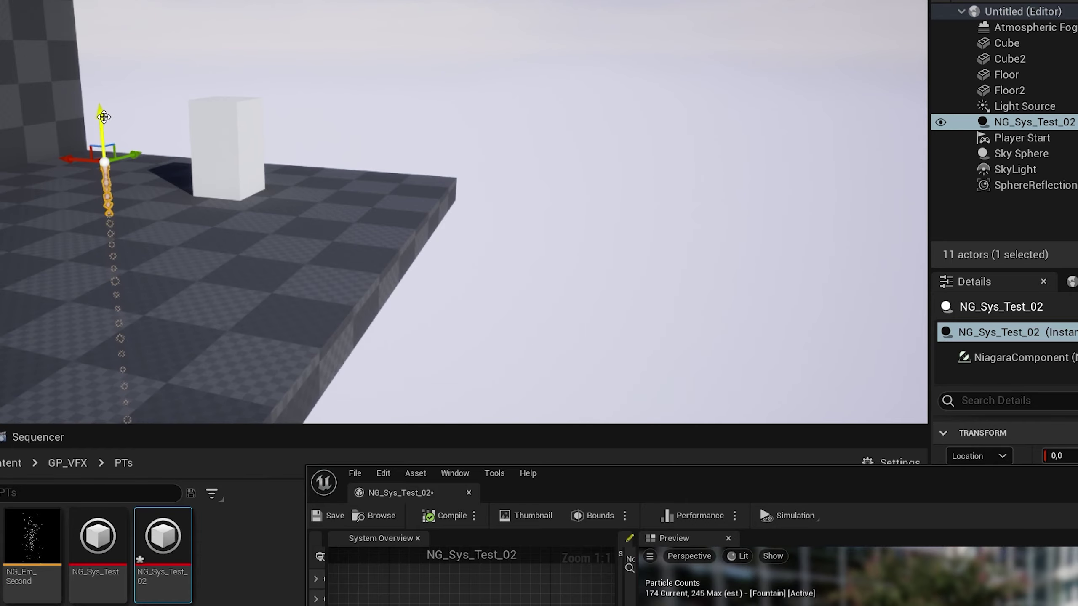
left_click_drag(108, 114, 318, 25)
right_click_drag(383, 41, 467, 361)
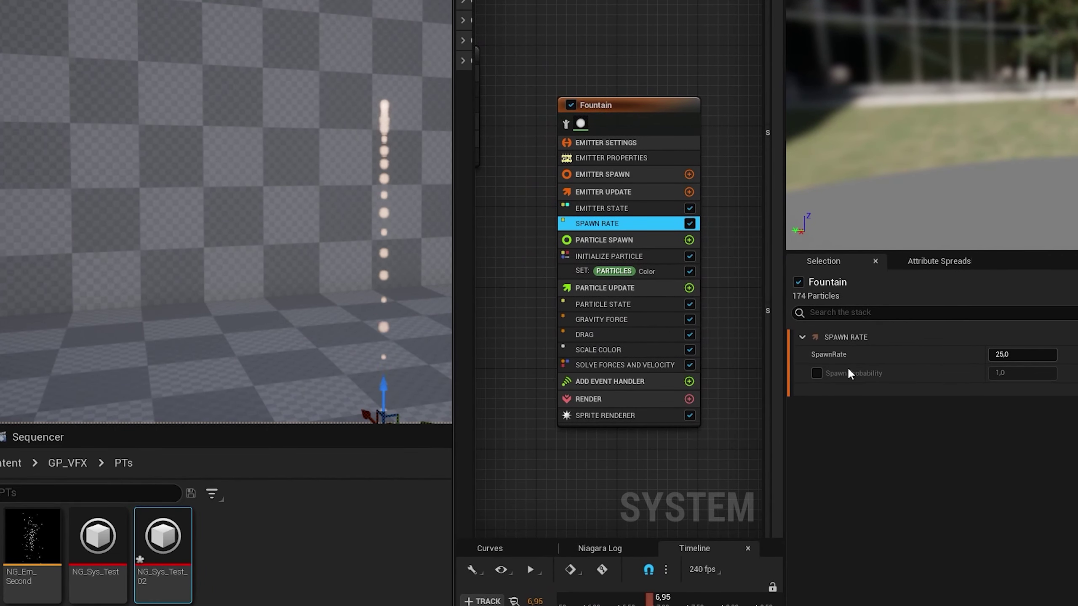
- Delete Gravity Force and add an Add Velocity module to Particle Spawn
mouse_move(824, 357)
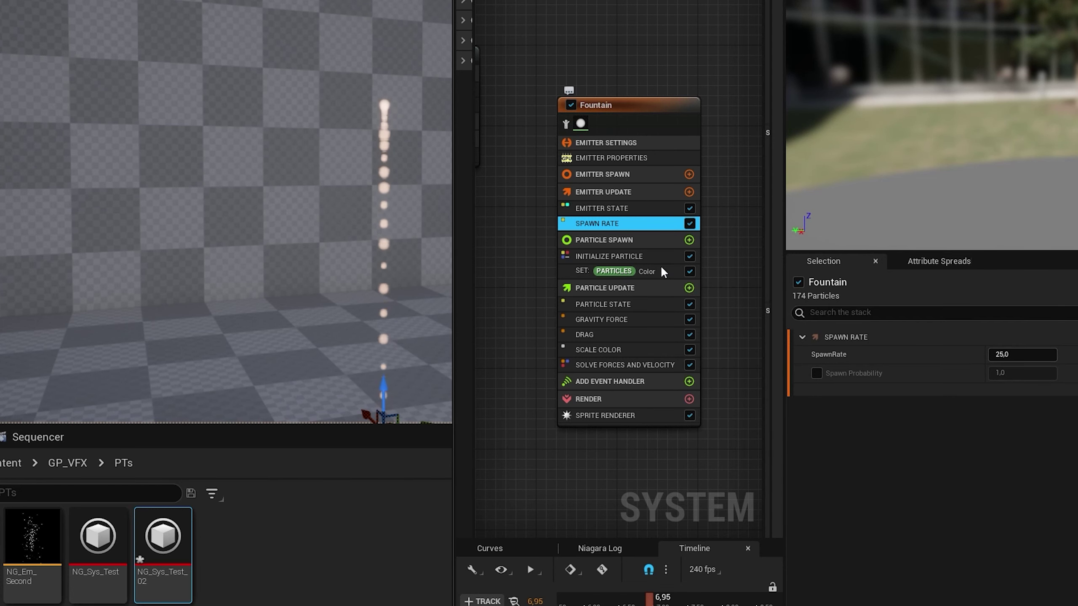
left_click(628, 320)
key("Delete")
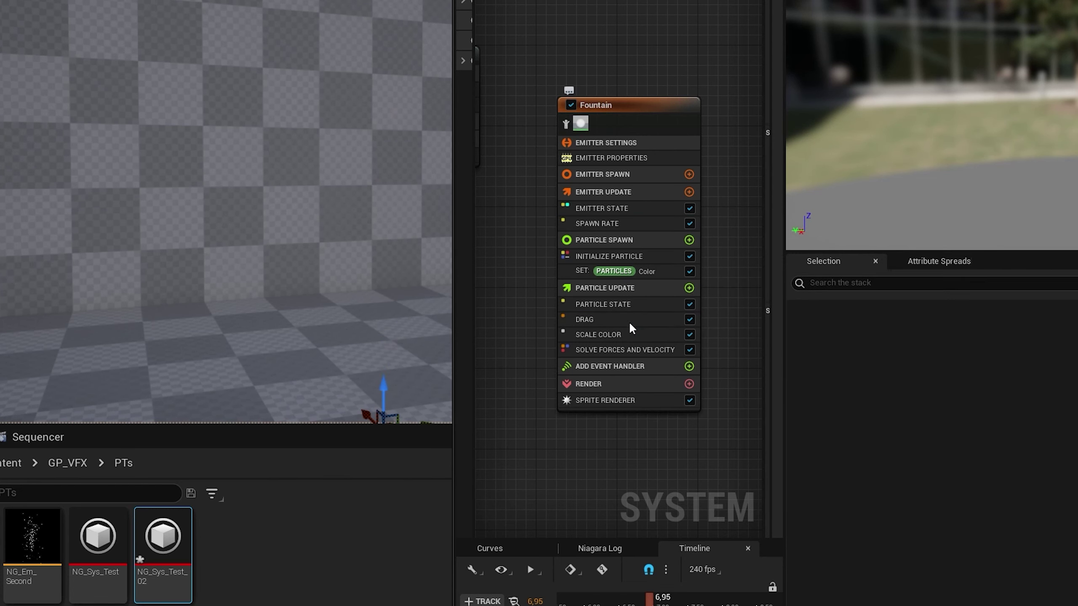
left_click(688, 240)
type("add")
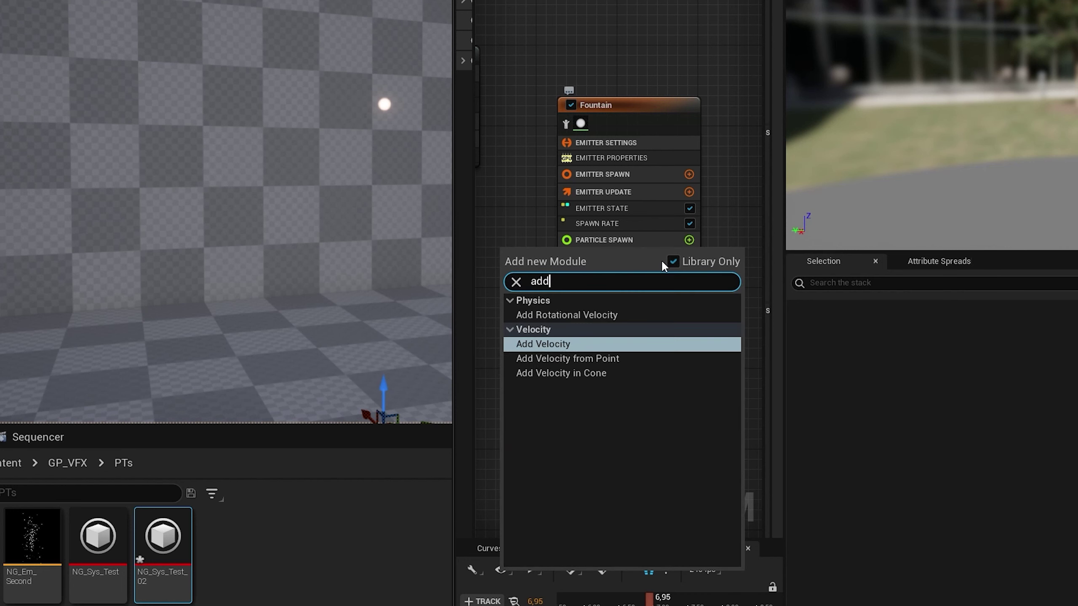
left_click(573, 345)
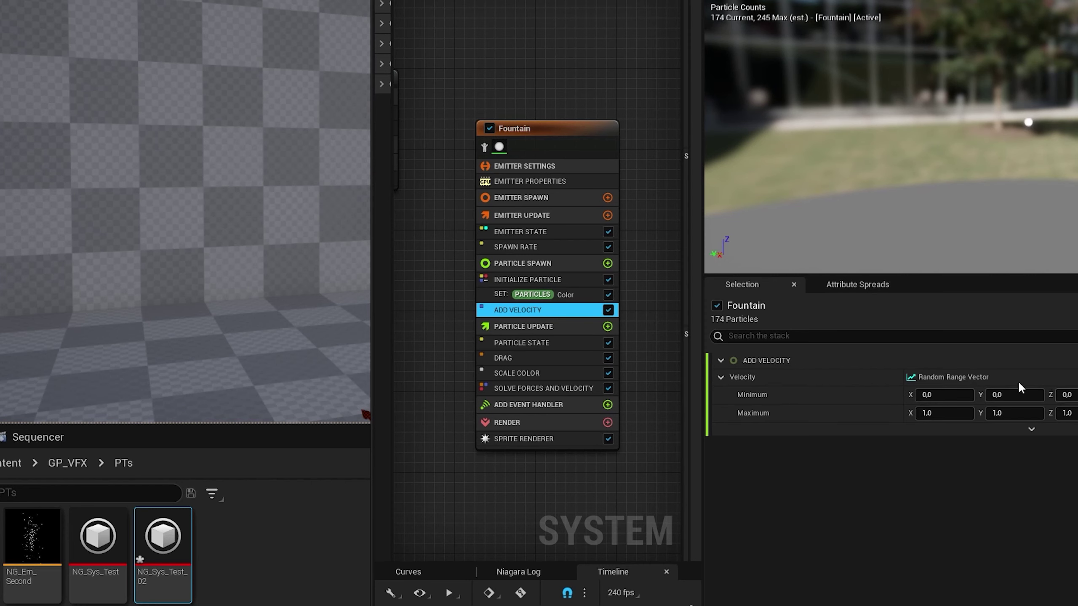
- Make the velocity a random range with Minimum -25 on X, Y and Z
left_click(944, 395)
type("-2")
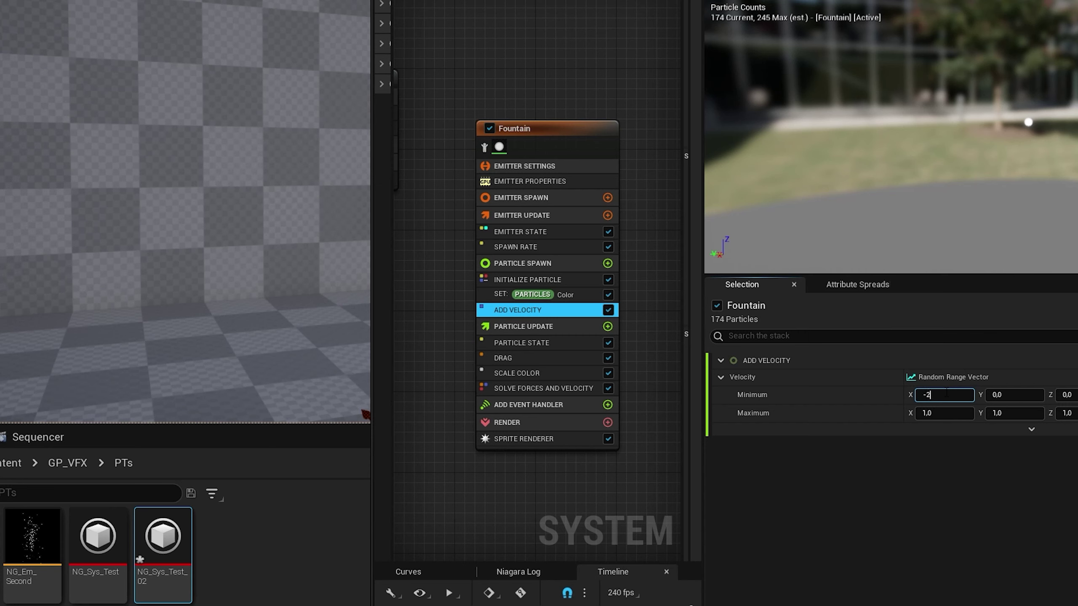
type("5")
key("Return")
key("ctrl+c")
left_click(998, 397)
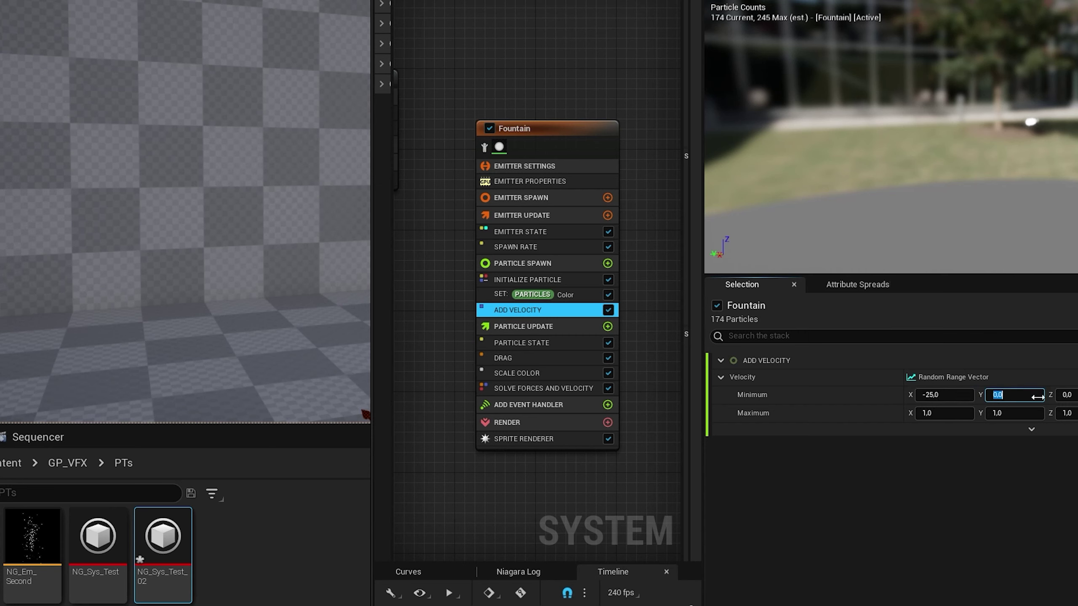
key("ctrl+v")
key("Tab")
key("ctrl+v")
- Set Maximum to 25 on every axis, preview the burst, then undo back to zero velocity
left_click(939, 413)
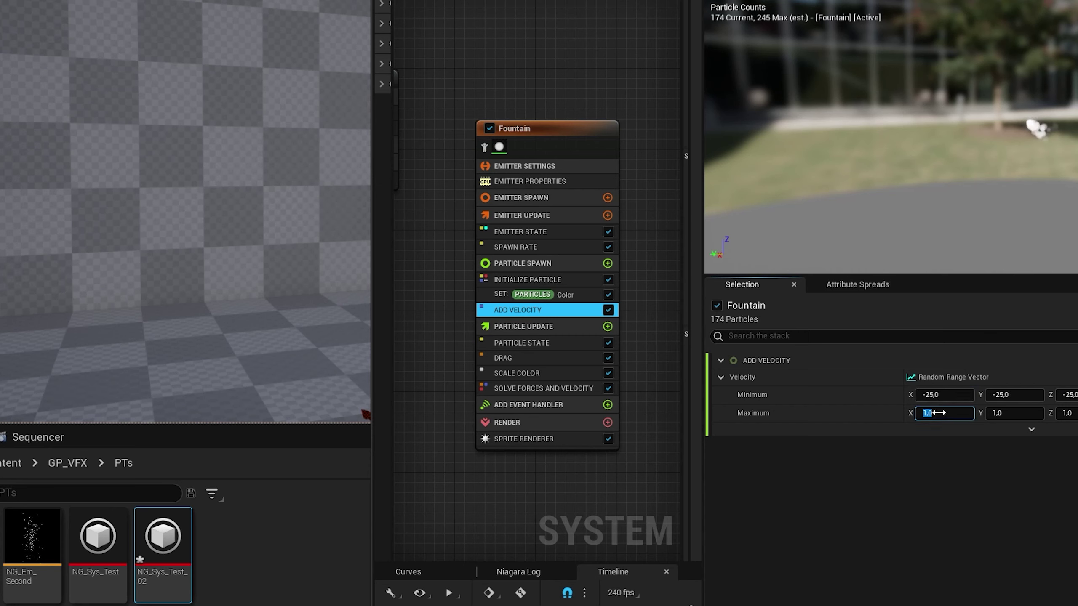
key("Return")
key("ctrl+c")
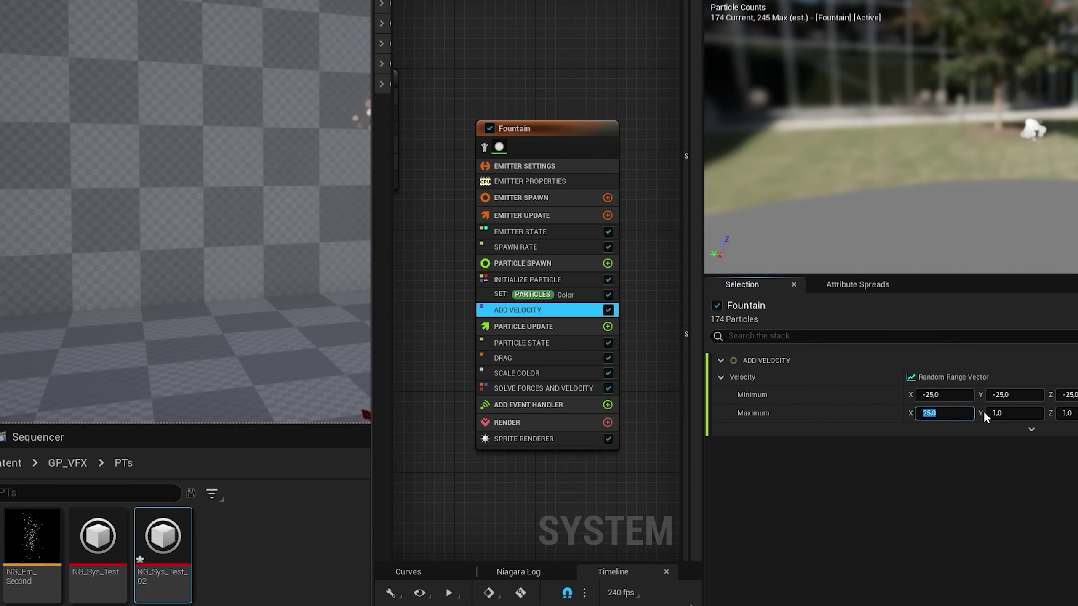
left_click(997, 412)
key("ctrl+v")
key("Tab")
key("ctrl+v")
left_click(252, 317)
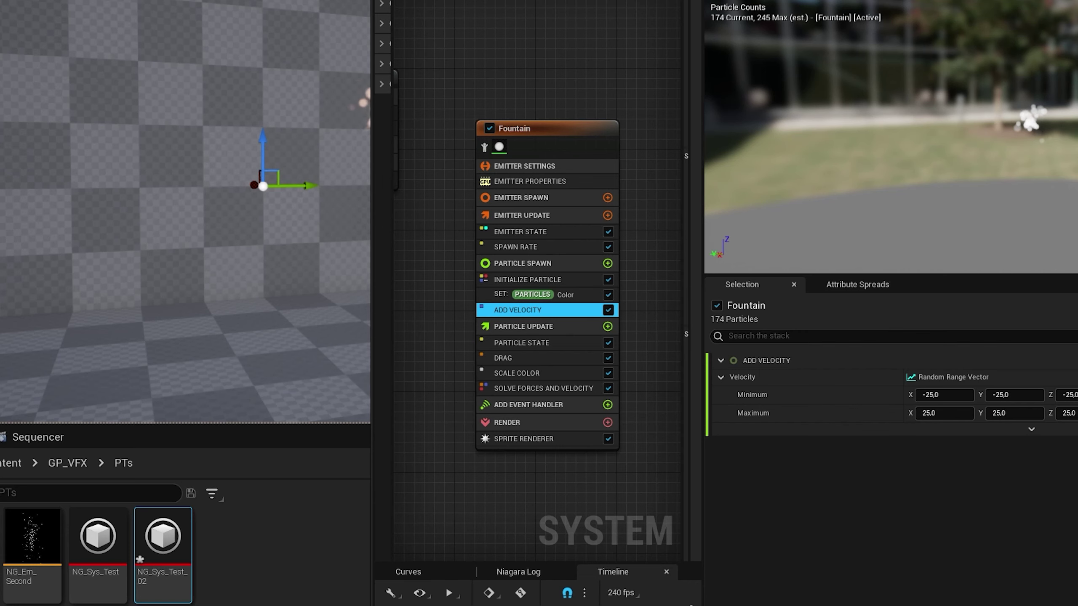
right_click_drag(104, 133, 275, 227)
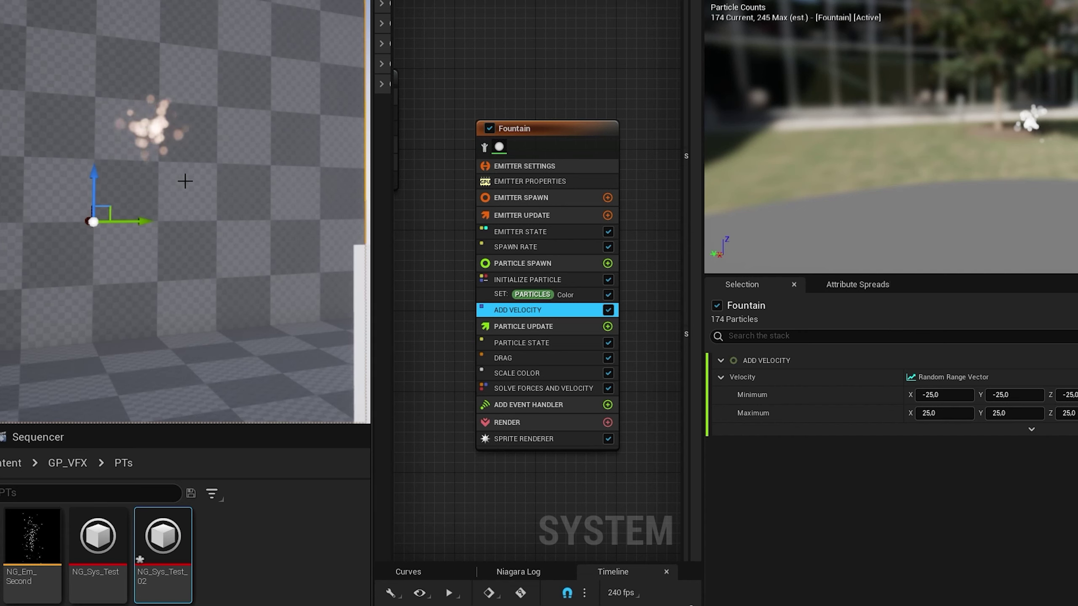
key("ctrl+z")
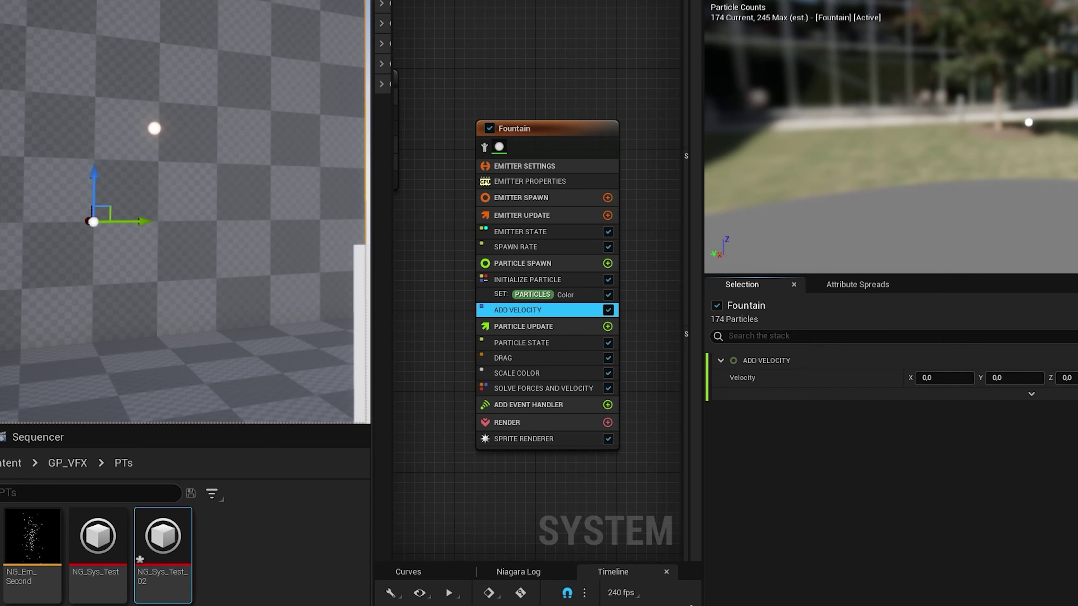
- Make the Fountain's Add Velocity a Random Vector, setting Vector Scale to 25, then 50
key("ctrl+z")
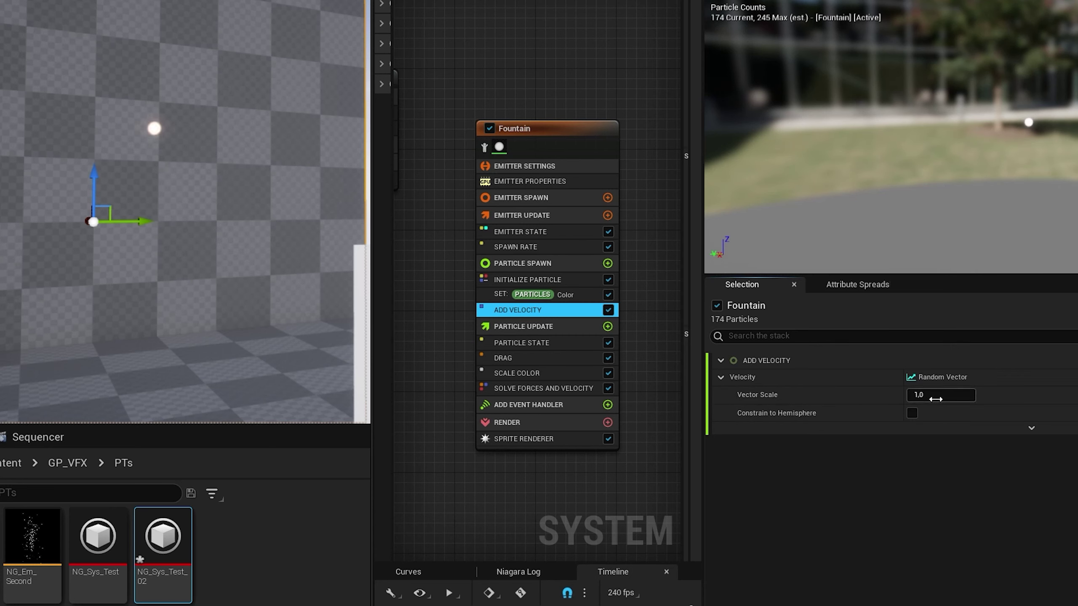
key("Return")
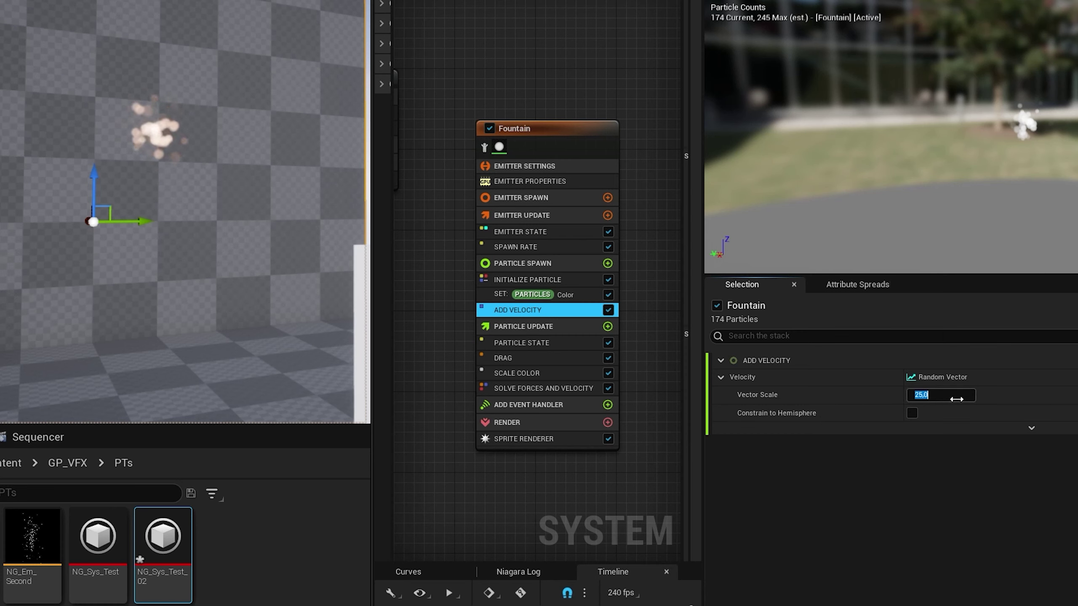
left_click(957, 390)
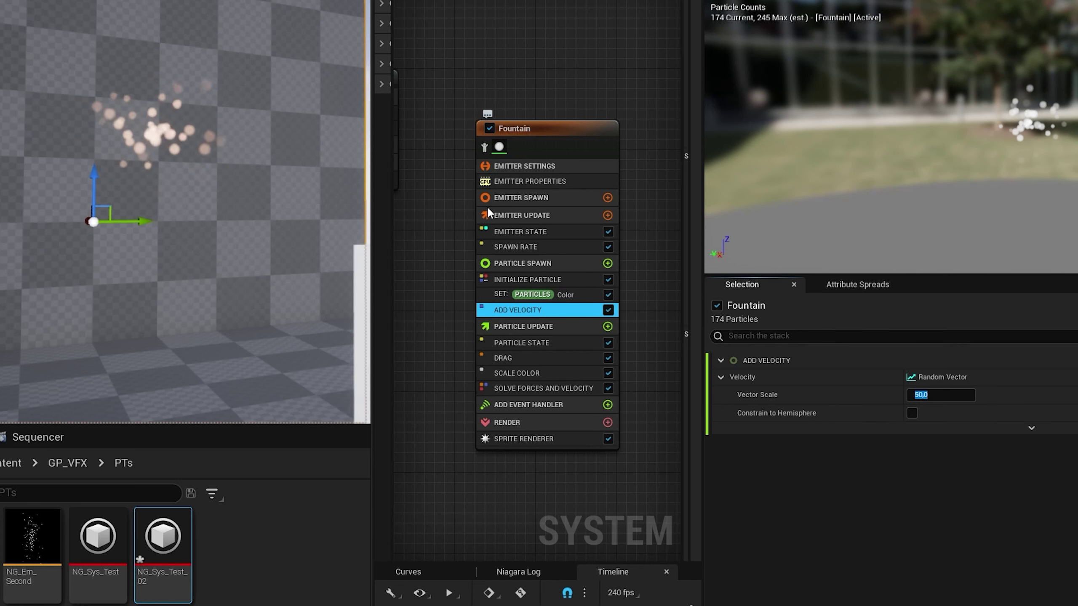
left_click(549, 248)
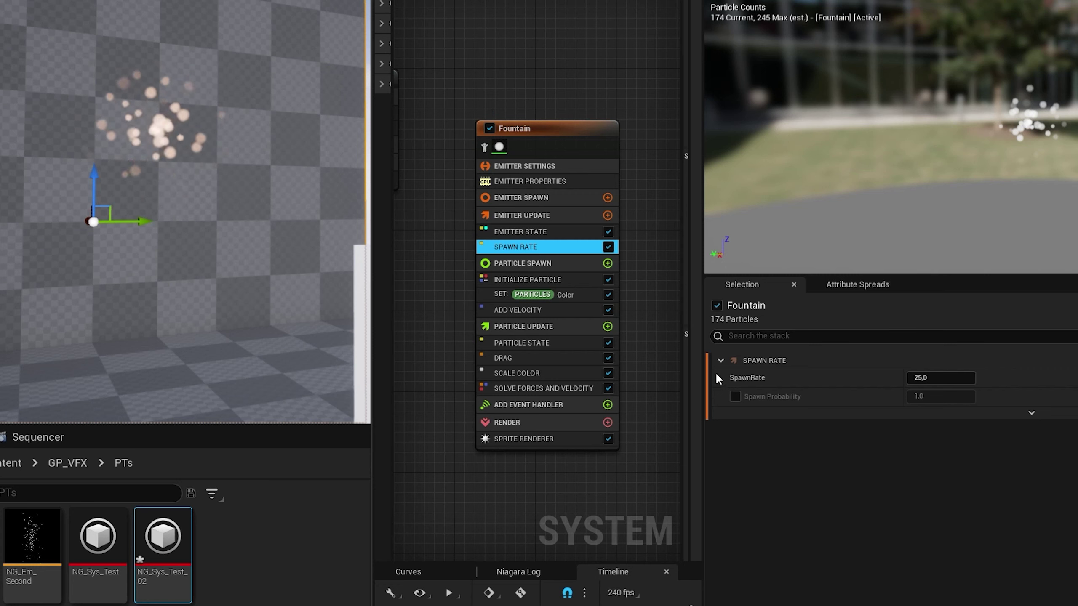
- Enable Spawn Probability at 1.0 and make SpawnRate a Random Range Float from 0 to 125
left_click(735, 396)
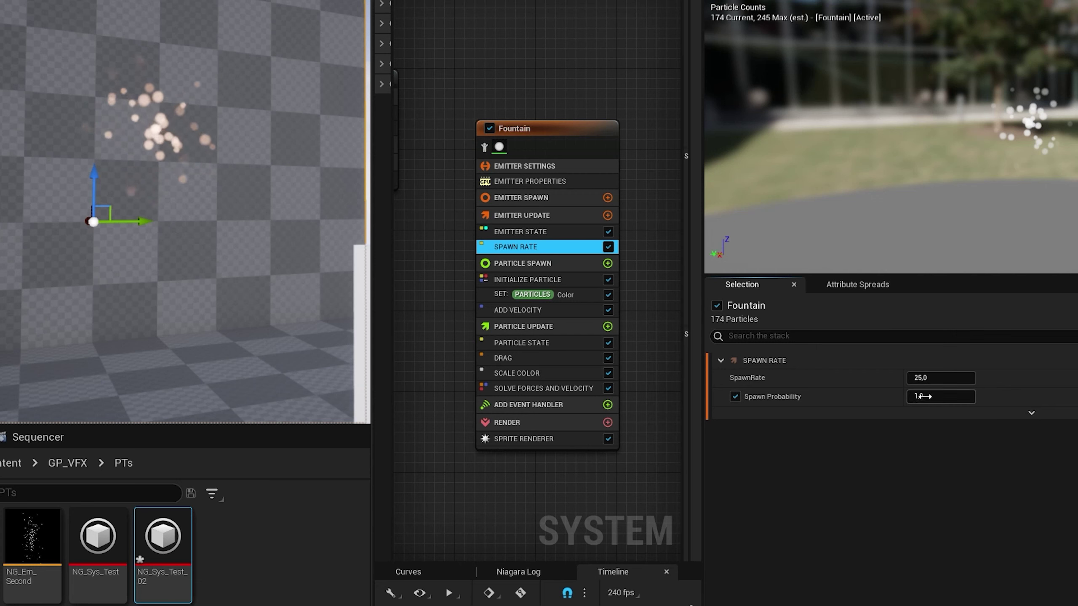
left_click_drag(923, 397, 921, 396)
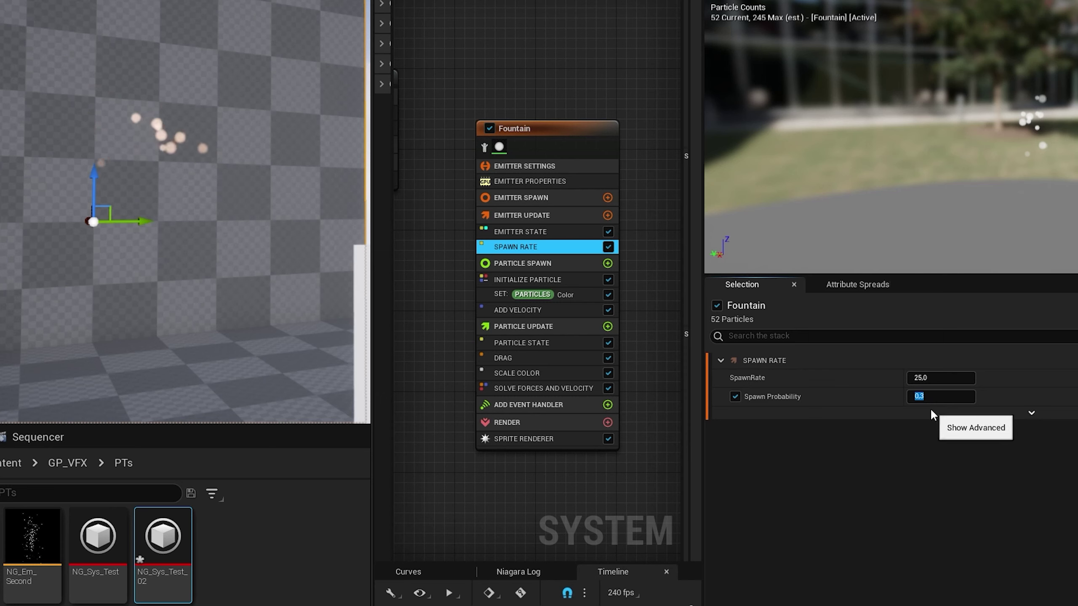
key("Return")
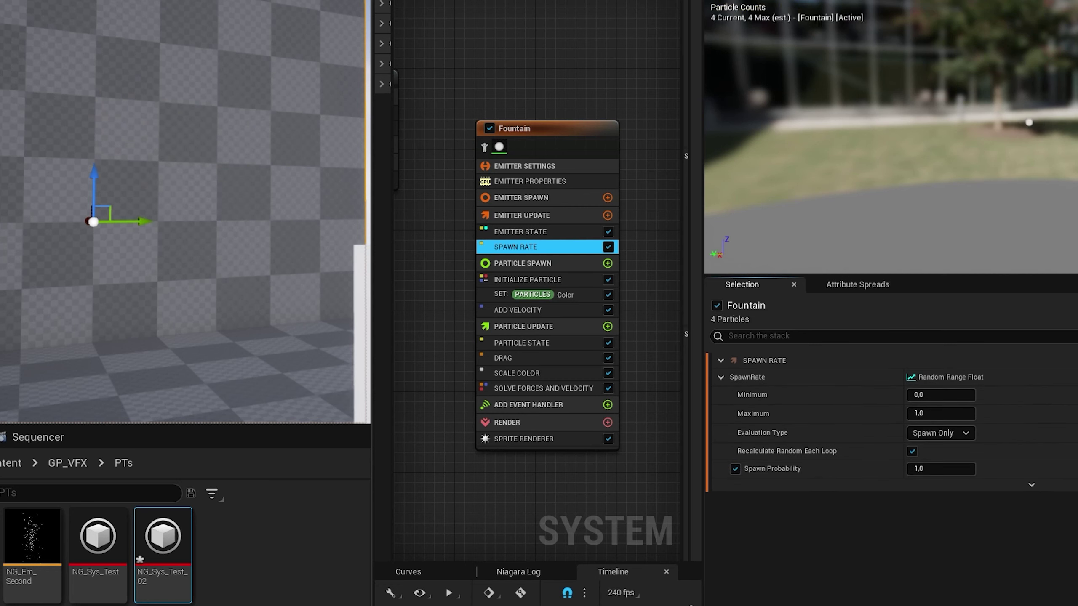
left_click(931, 413)
key("Return")
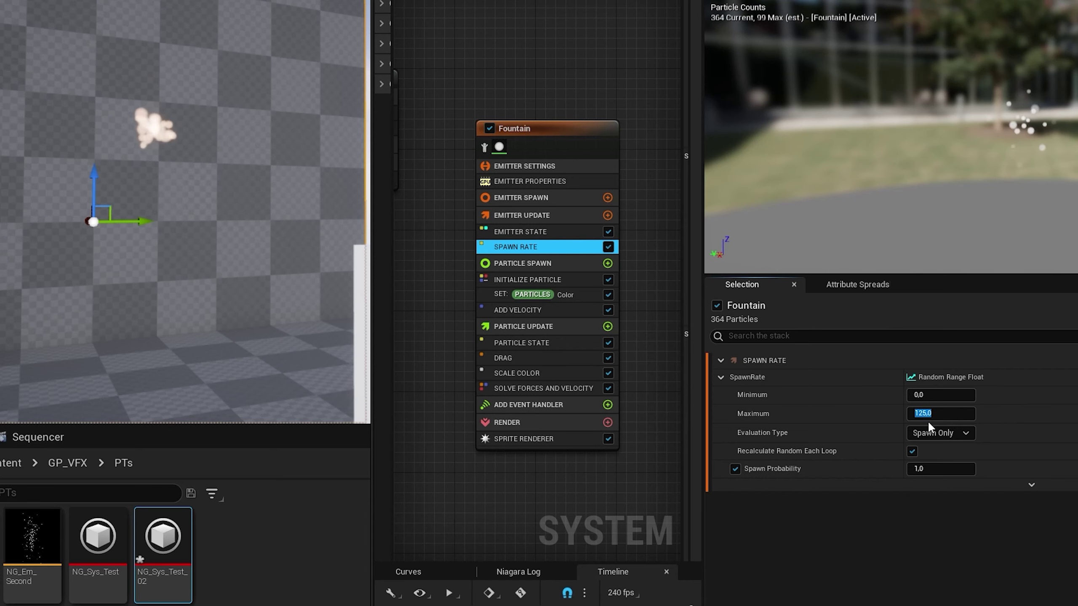
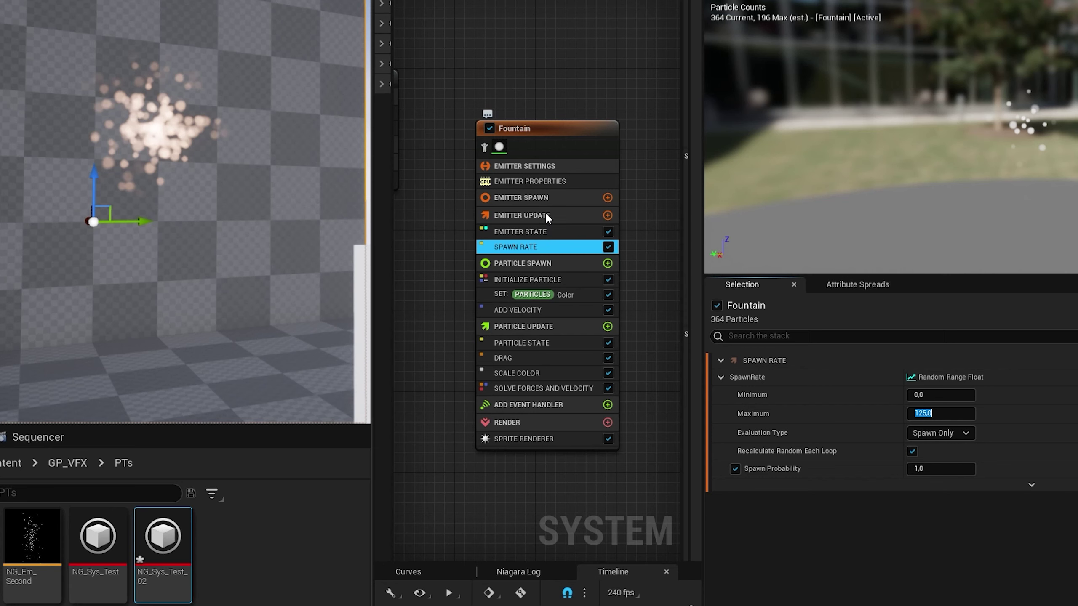
- Leave Spawn Rate's Evaluation Type at Spawn Only, then delete Fountain's Spawn Rate module
left_click(939, 433)
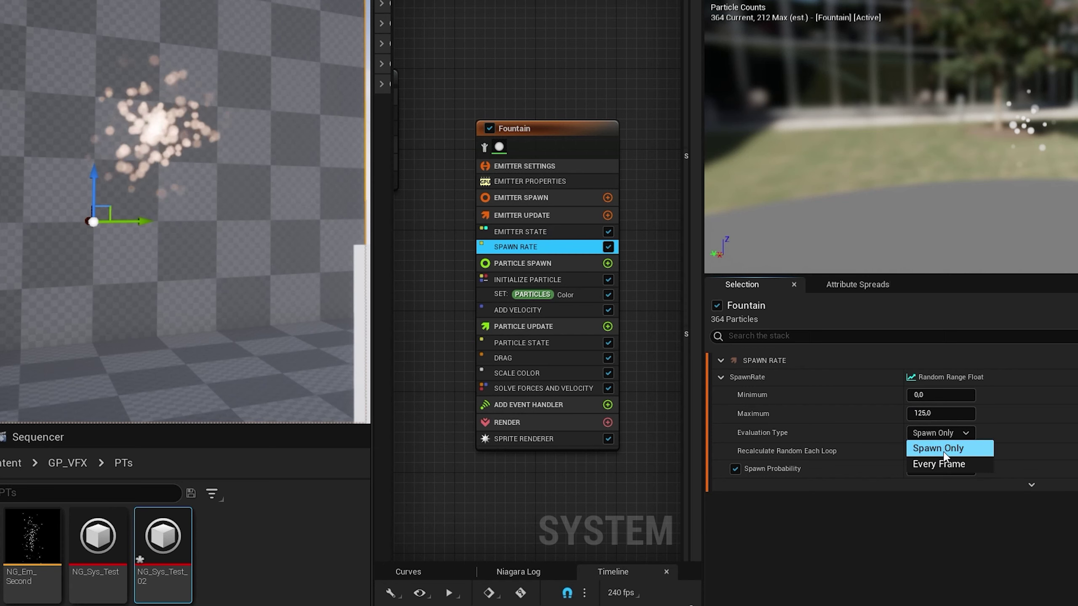
left_click(834, 433)
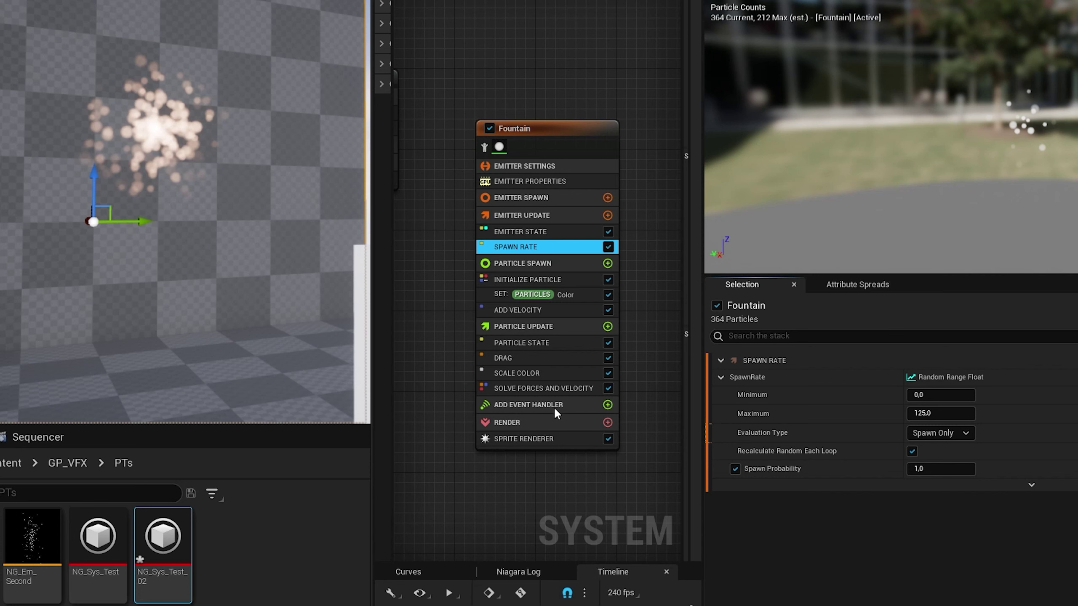
left_click(476, 323)
left_click(512, 247)
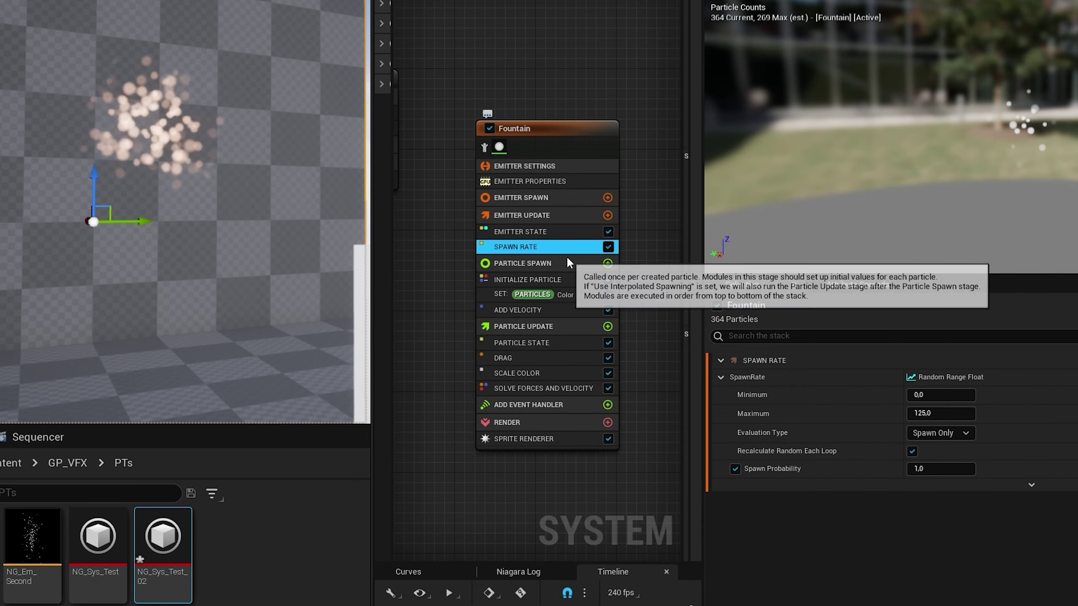
key("Delete")
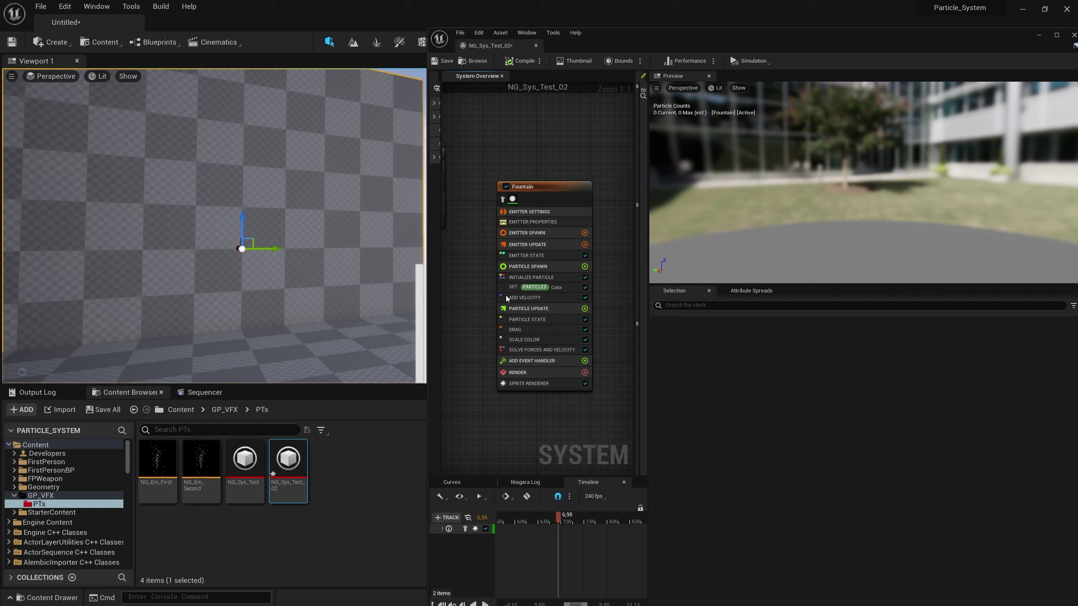
- Add a Spawn Per Frame module to Fountain's Emitter Update, then delete it again
left_click(591, 245)
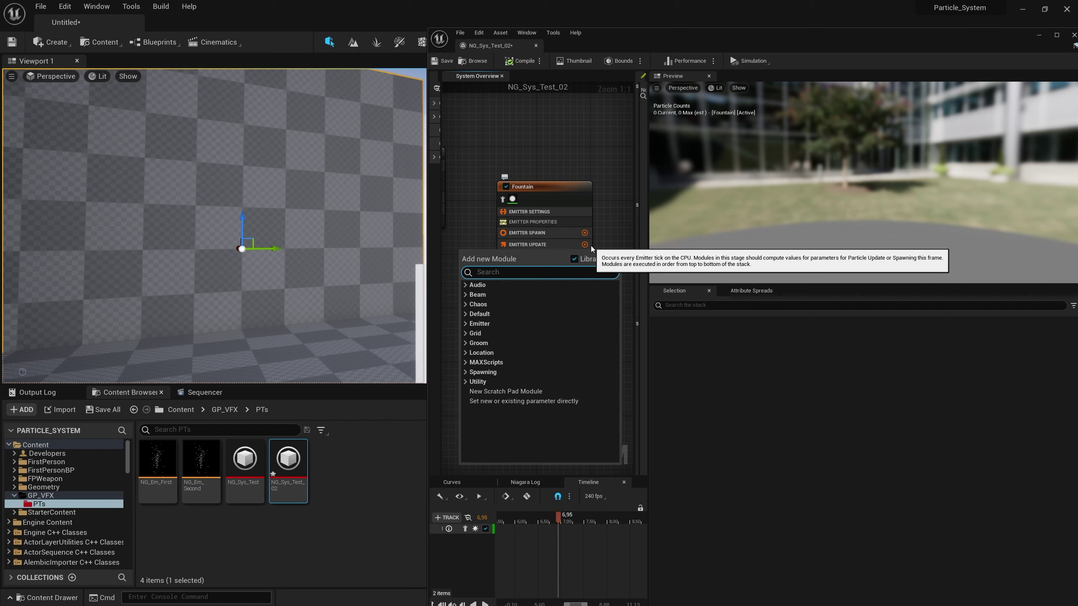
type("spawn")
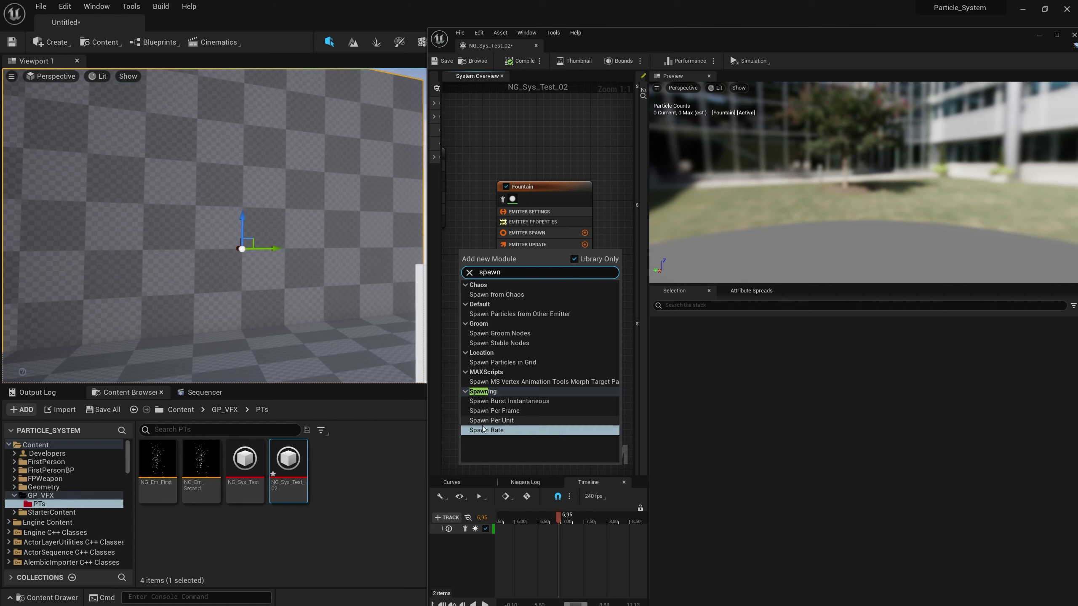
left_click(510, 411)
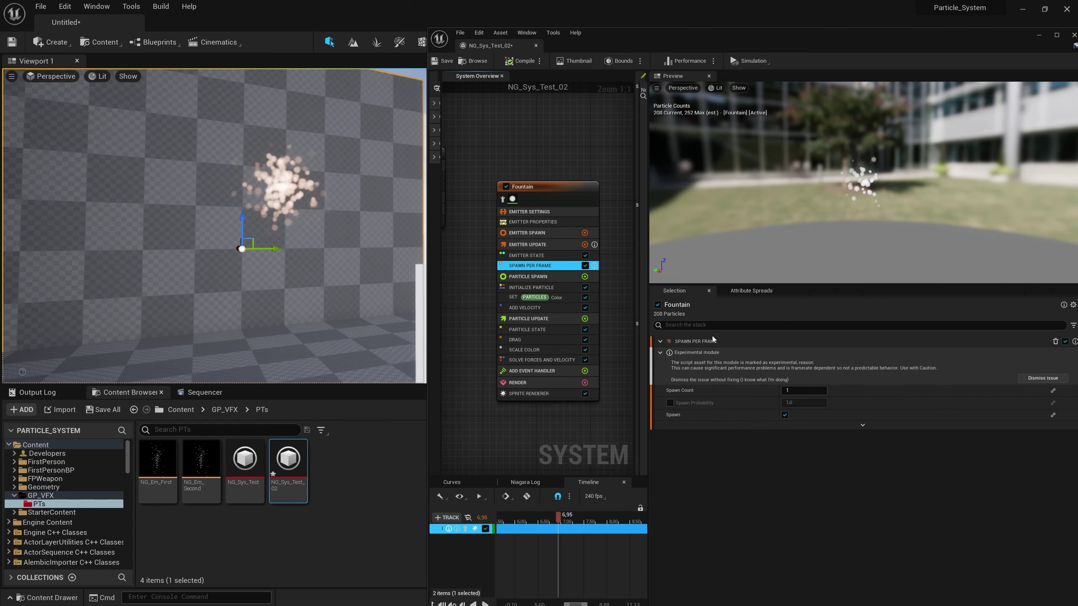
left_click(533, 255)
left_click(529, 265)
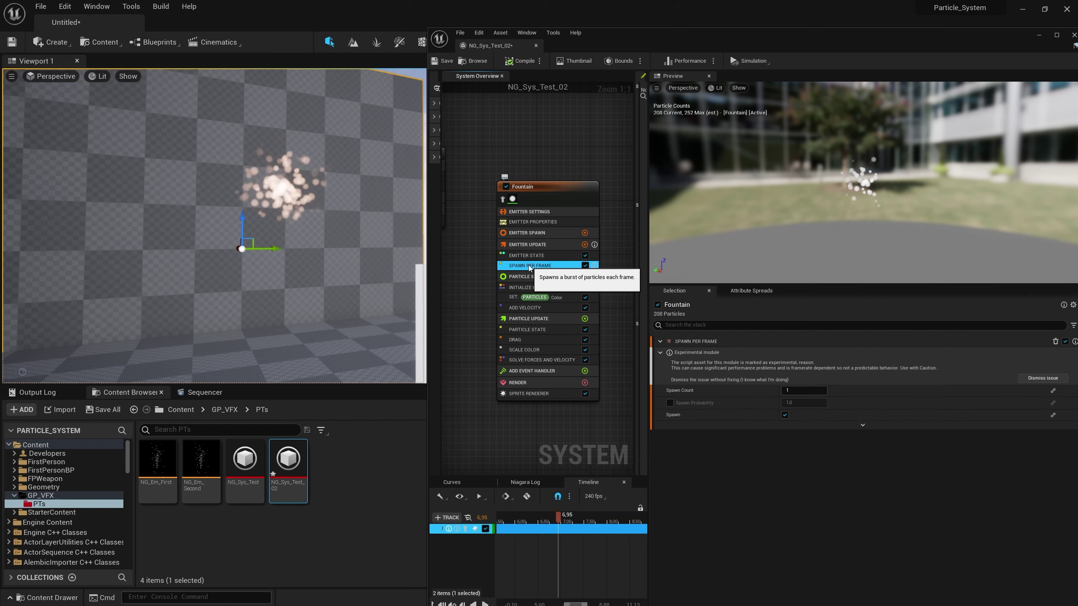
key("Delete")
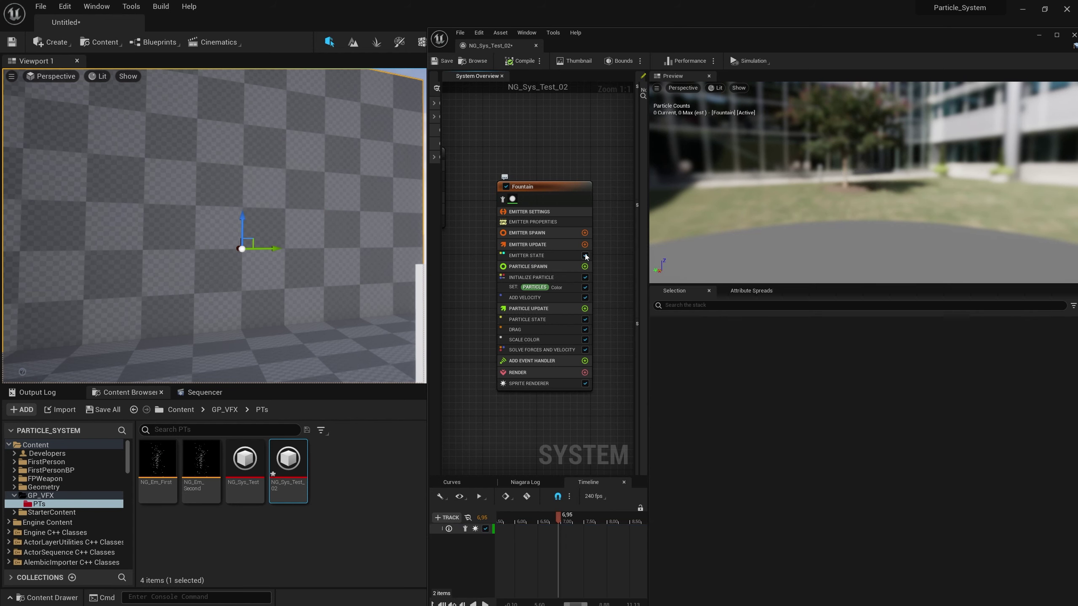
- Add a Spawn Burst Instantaneous module to Fountain's Emitter Update
left_click(585, 245)
type("spa")
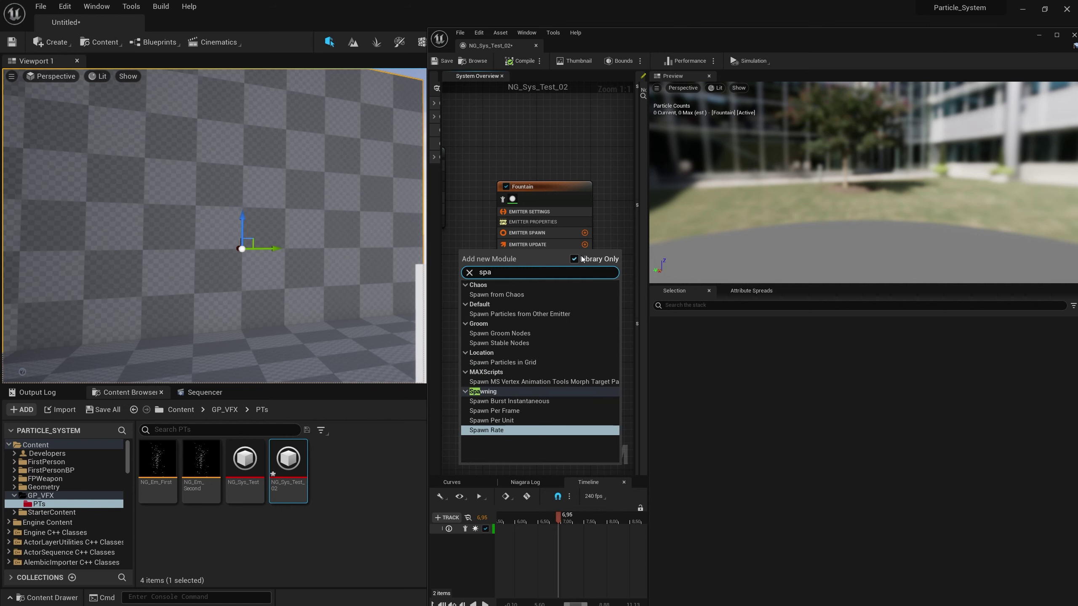
type("wn")
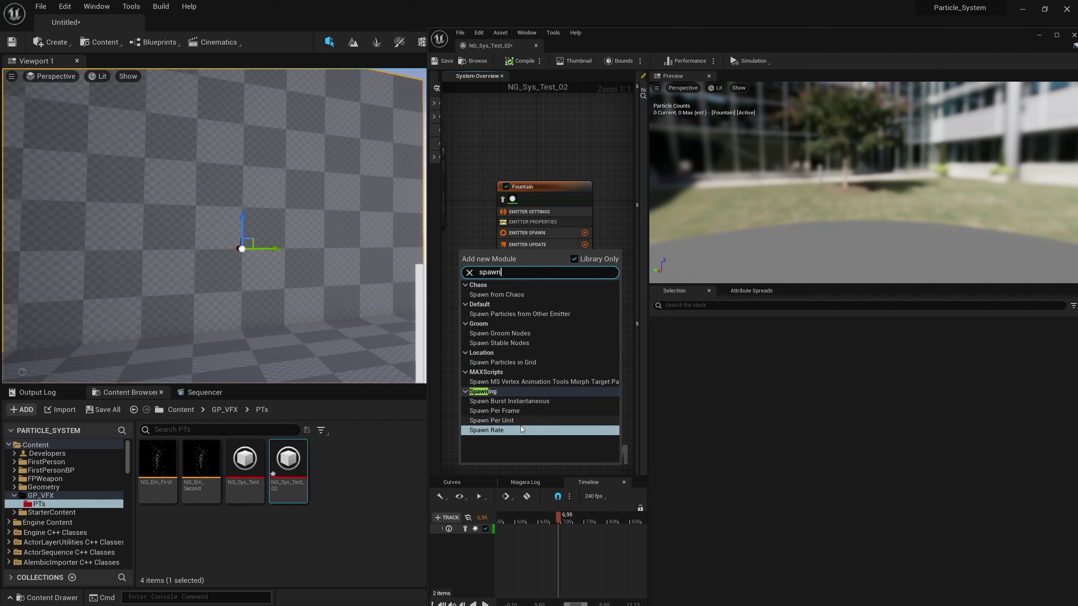
left_click(511, 401)
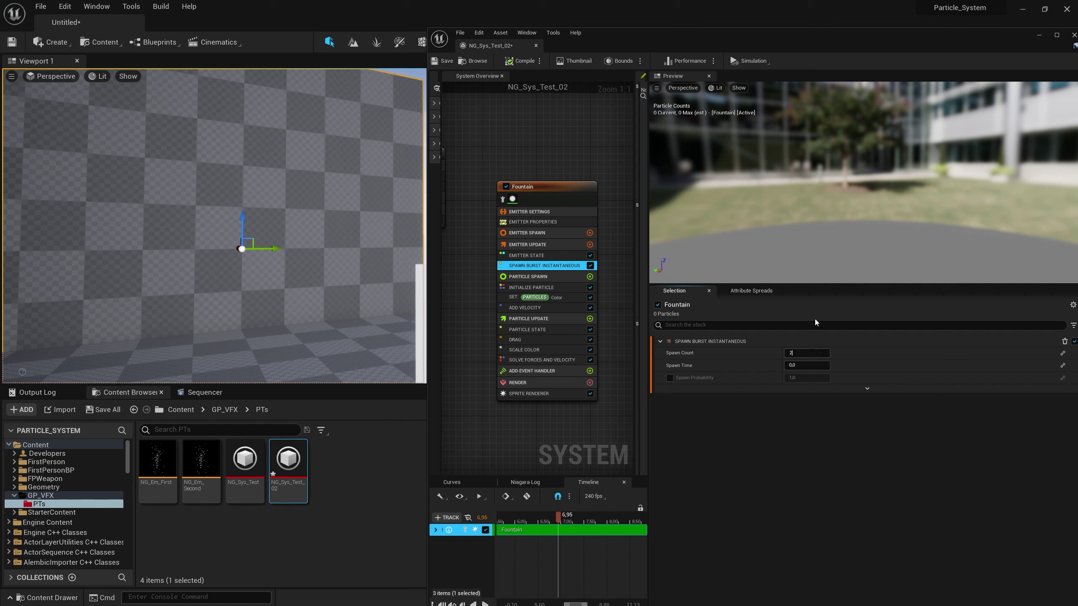
- Set the burst Spawn Count to 25, inspect Emitter State, and move the Fountain node aside
type("5")
key("Return")
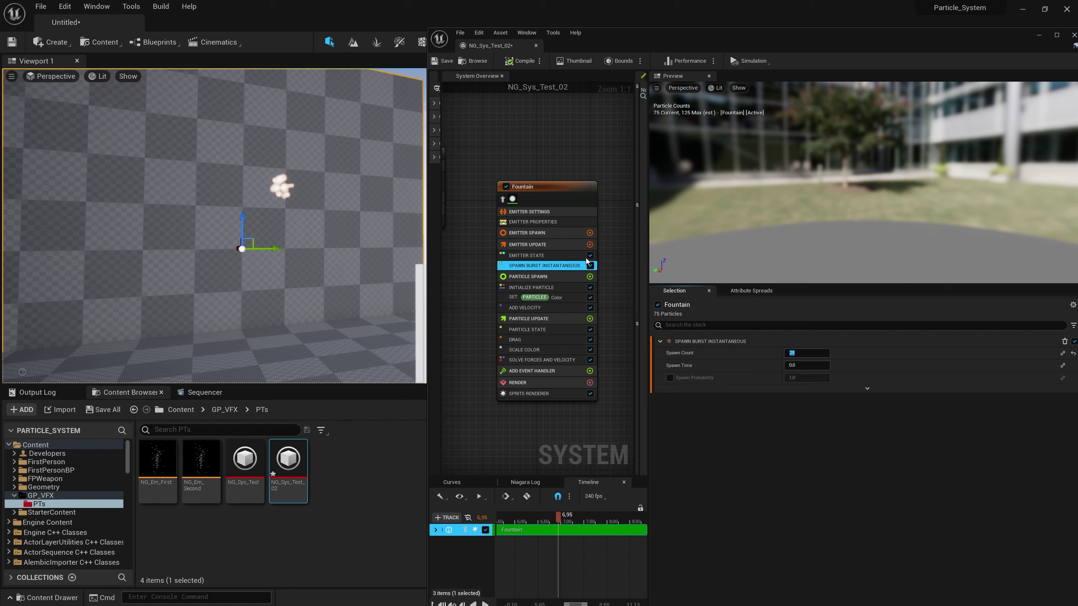
left_click(509, 157)
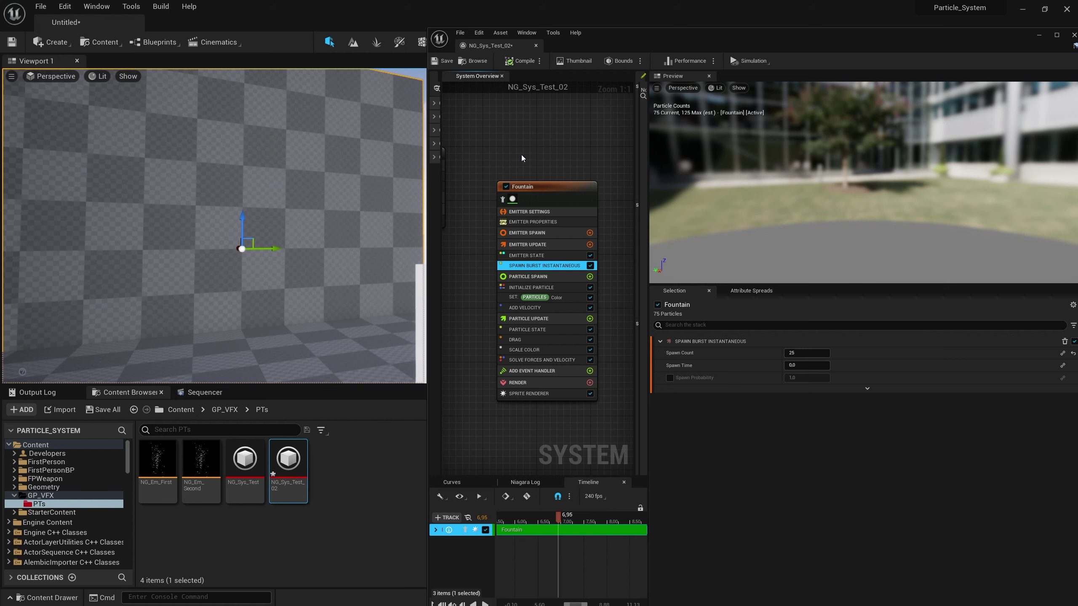
left_click(546, 187)
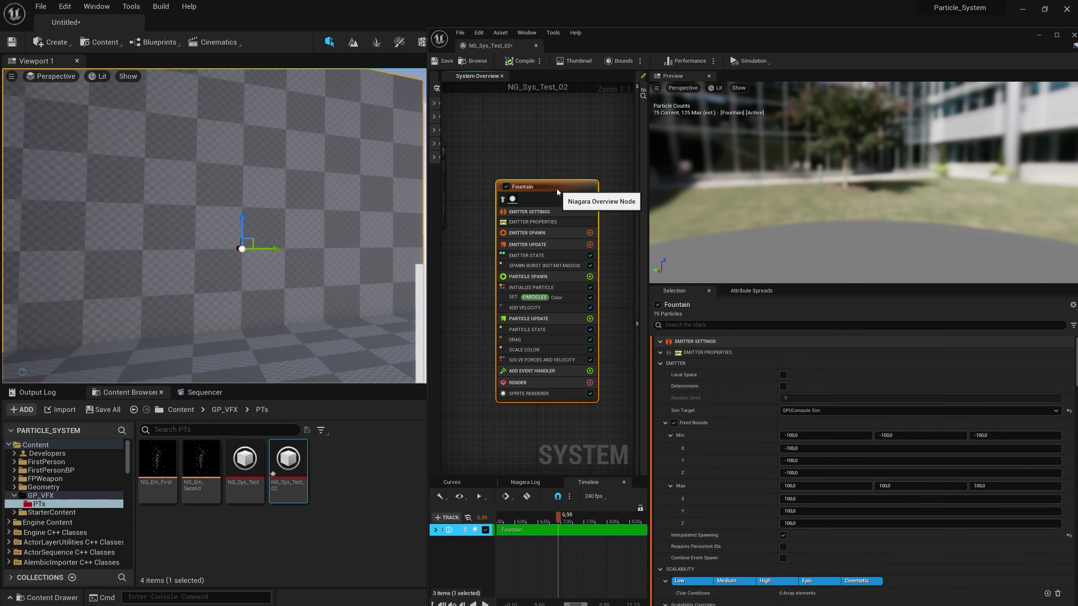
left_click(535, 161)
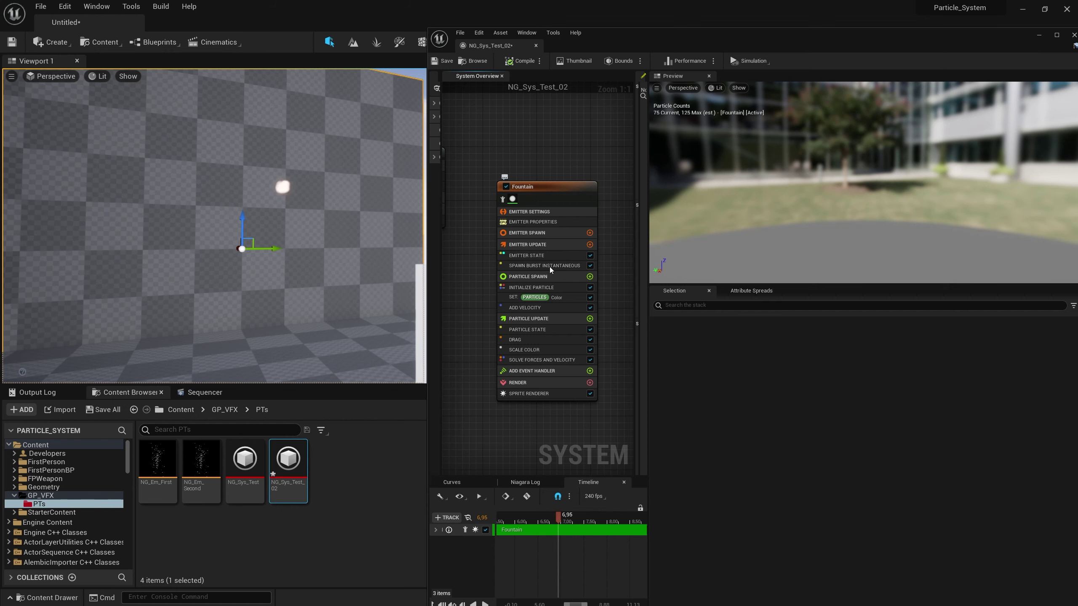
left_click(543, 255)
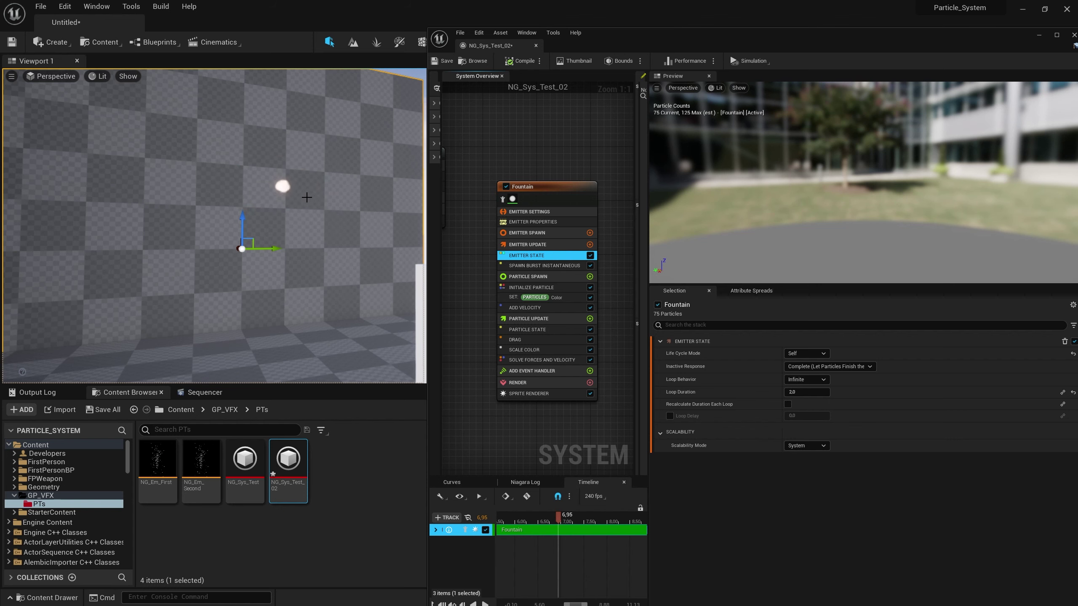
left_click_drag(551, 188, 524, 182)
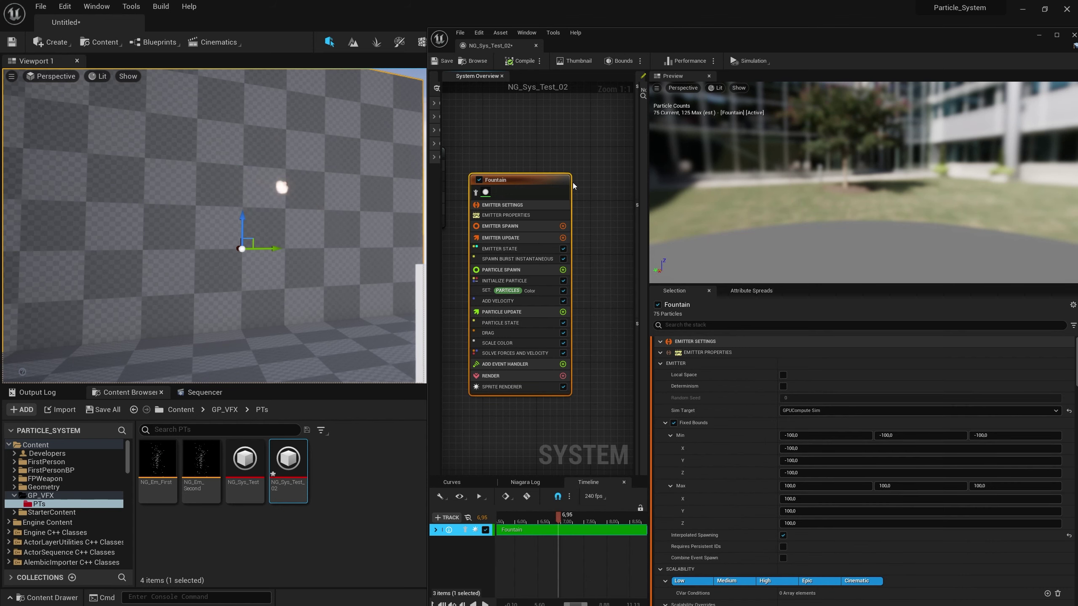
- Duplicate Fountain as Fountain001 and delete its Spawn Burst Instantaneous module
key("ctrl+d")
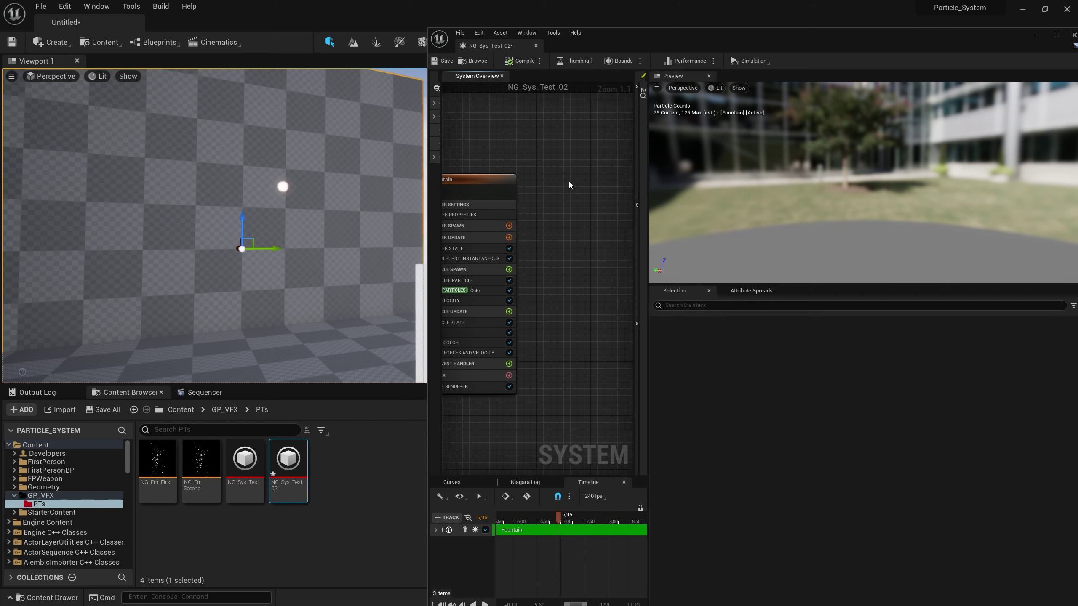
left_click(609, 265)
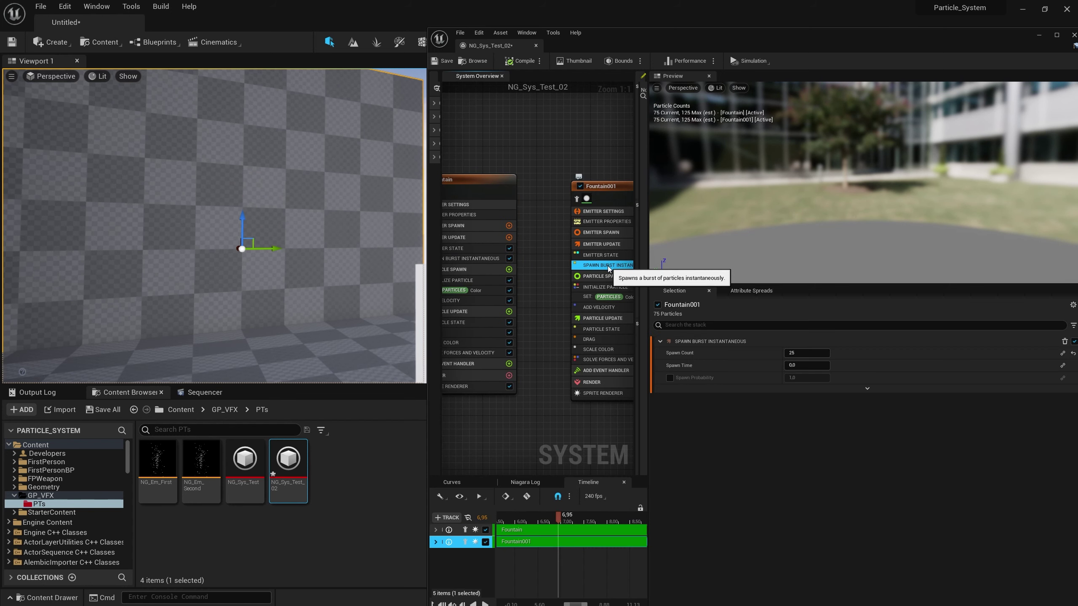
key("Delete")
right_click_drag(608, 266, 480, 253)
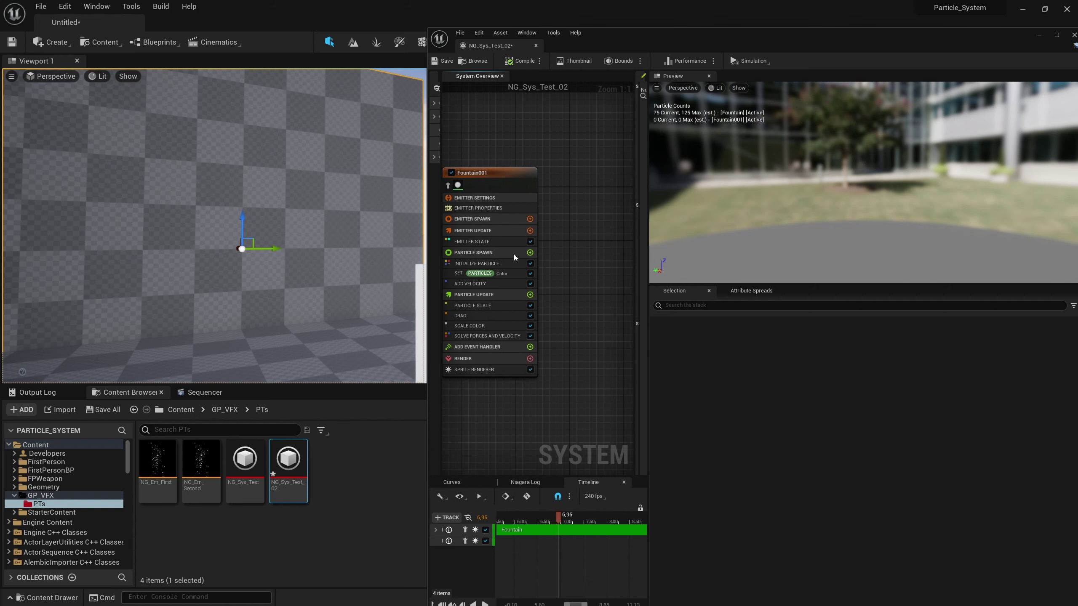
- Add a Spawn Rate module of 25 to Fountain001's Emitter Update
left_click(530, 253)
type("spawn re")
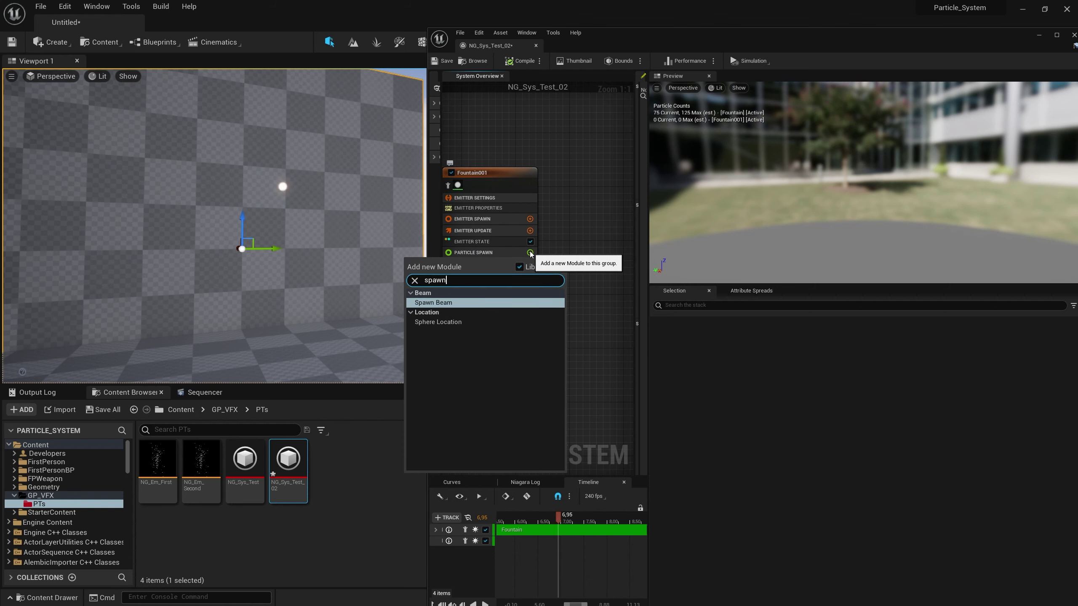
key("BackSpace")
key("BackSpace")
key("BackSpace")
key("BackSpace")
key("BackSpace")
key("BackSpace")
key("BackSpace")
key("BackSpace")
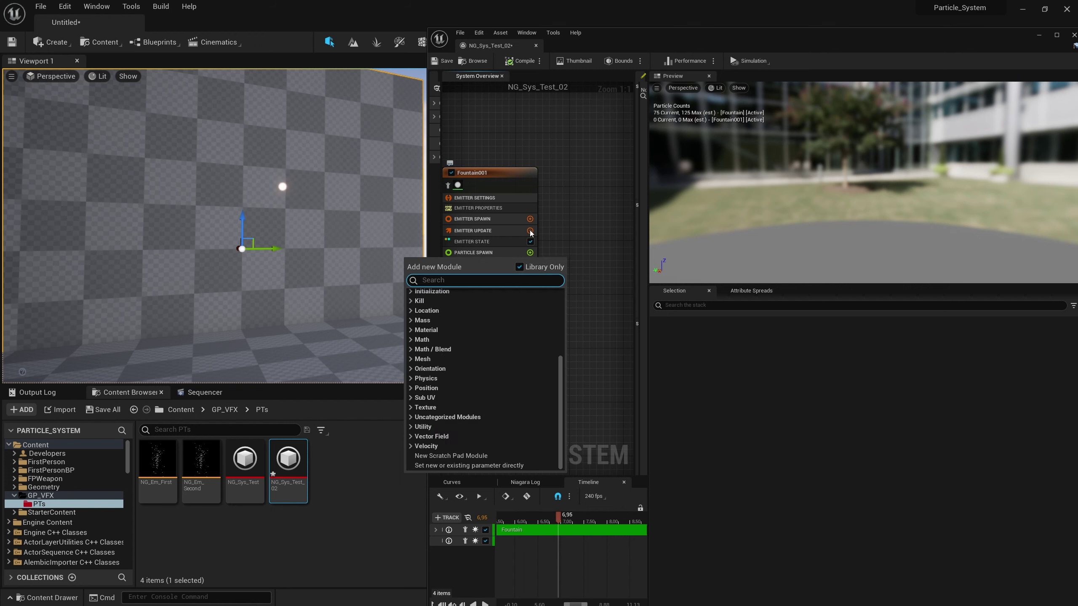
left_click(530, 231)
type("spawn")
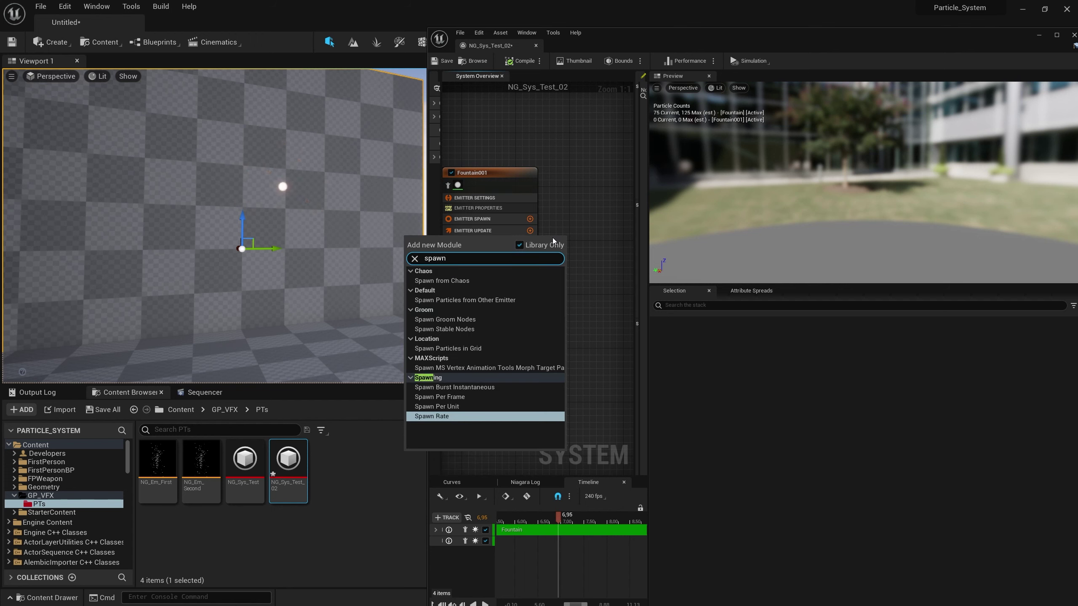
left_click(439, 417)
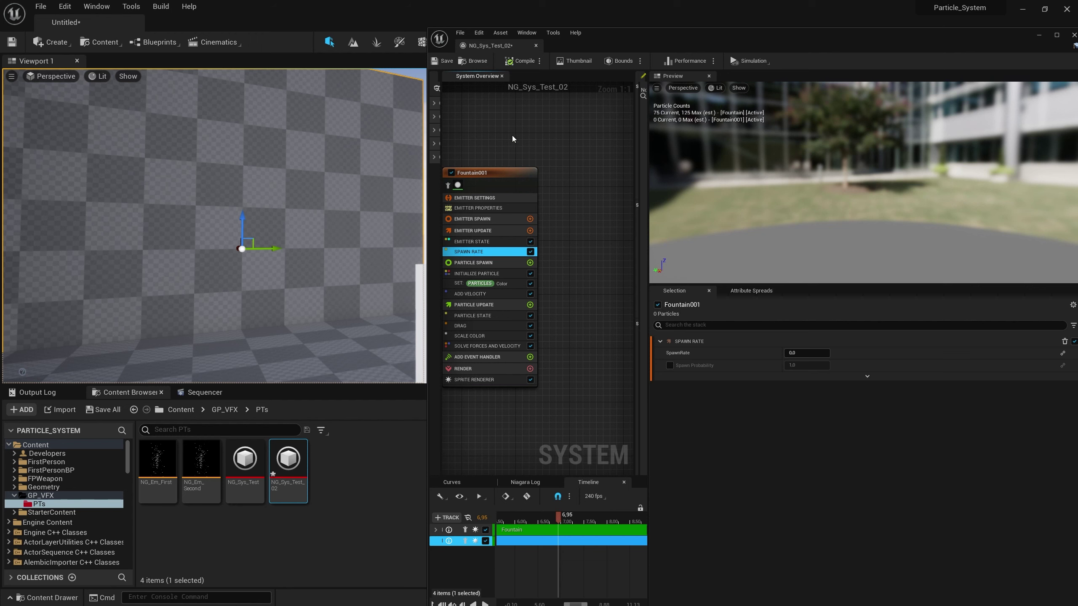
left_click(798, 349)
type("25")
key("Return")
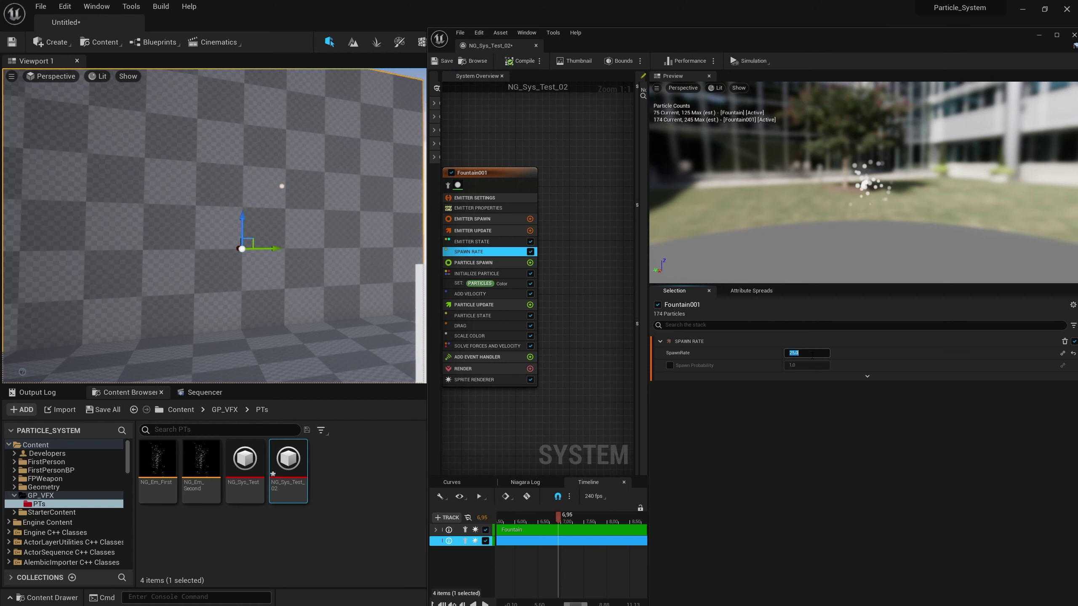
- Add Gravity Force to Particle Update, ordered before Solve Forces and Velocity
right_click_drag(473, 148, 535, 148)
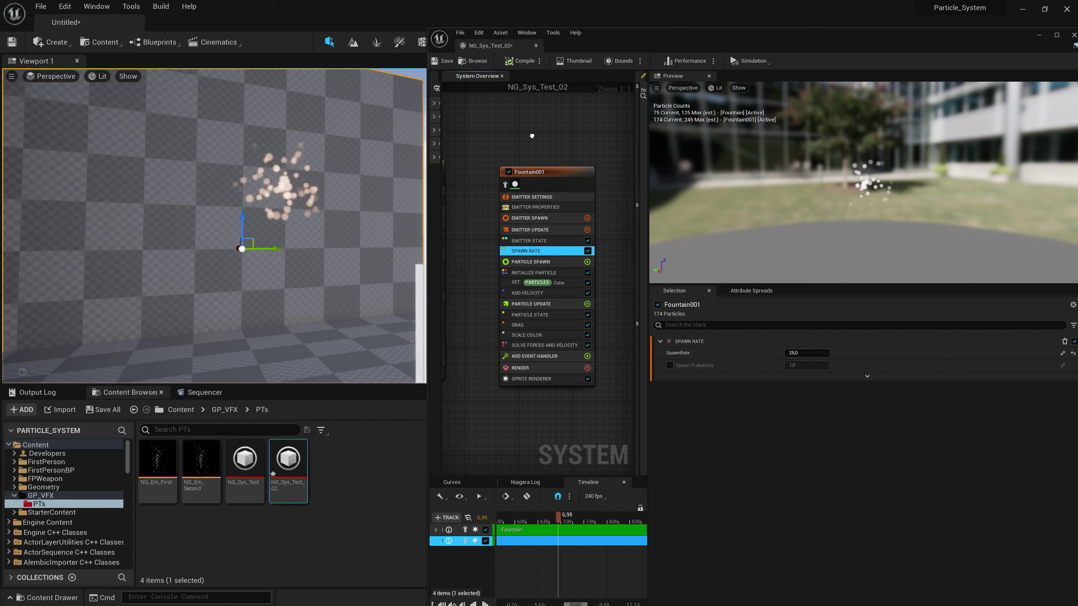
left_click(595, 305)
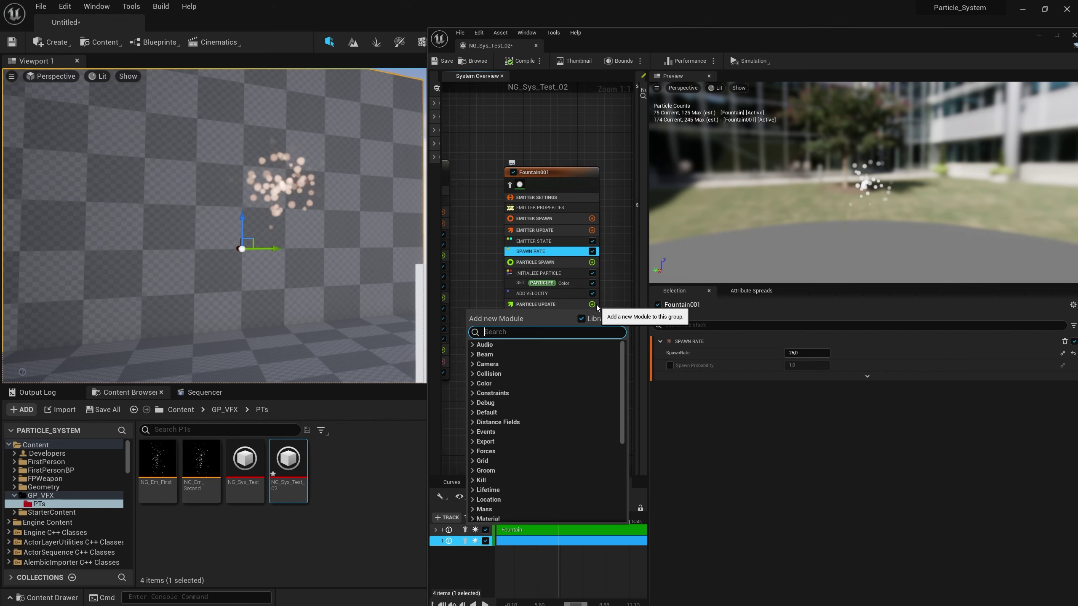
type("gravi")
key("Return")
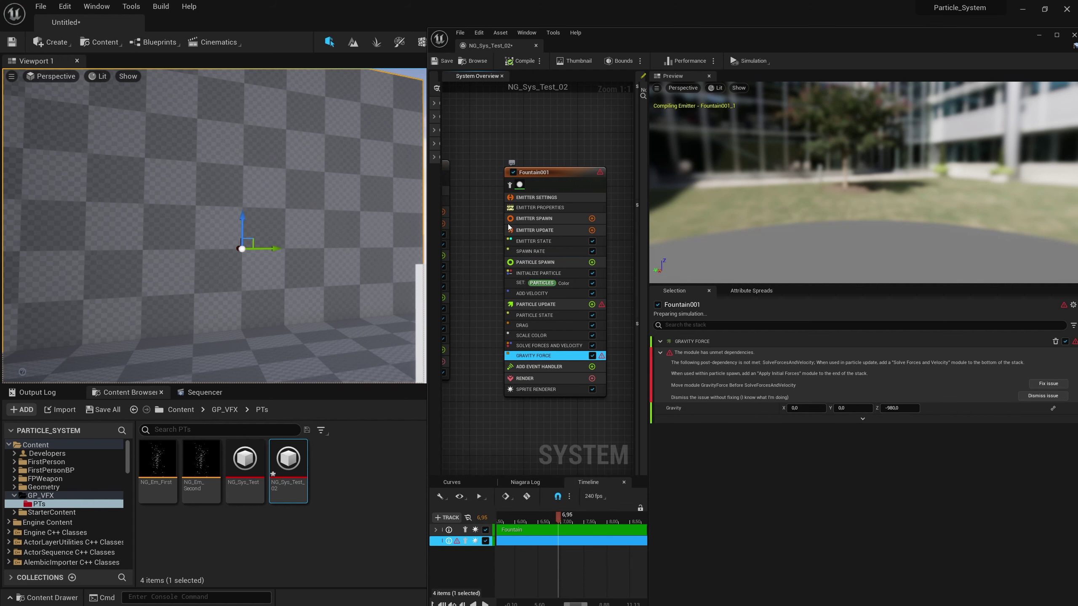
left_click(1048, 384)
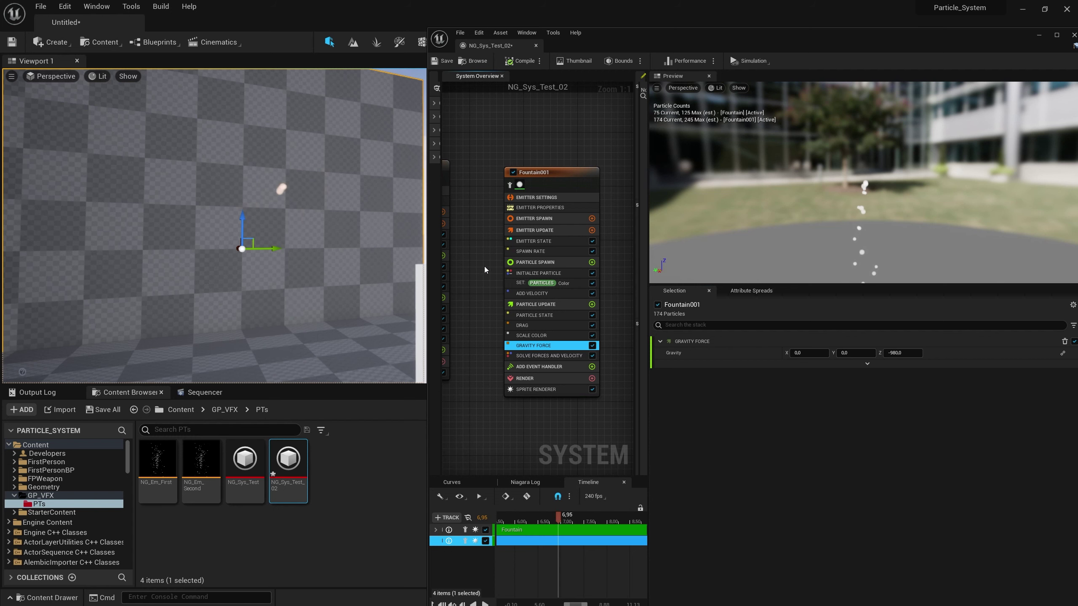
- Delete the Fountain001 emitter from the system
right_click_drag(472, 194, 538, 221)
left_click(606, 215)
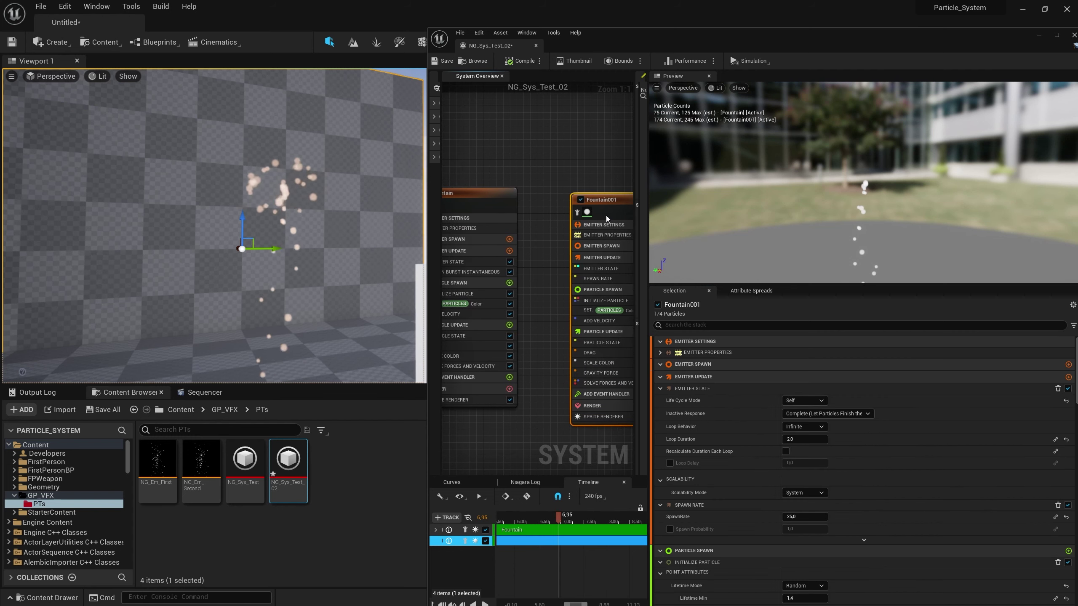
key("Delete")
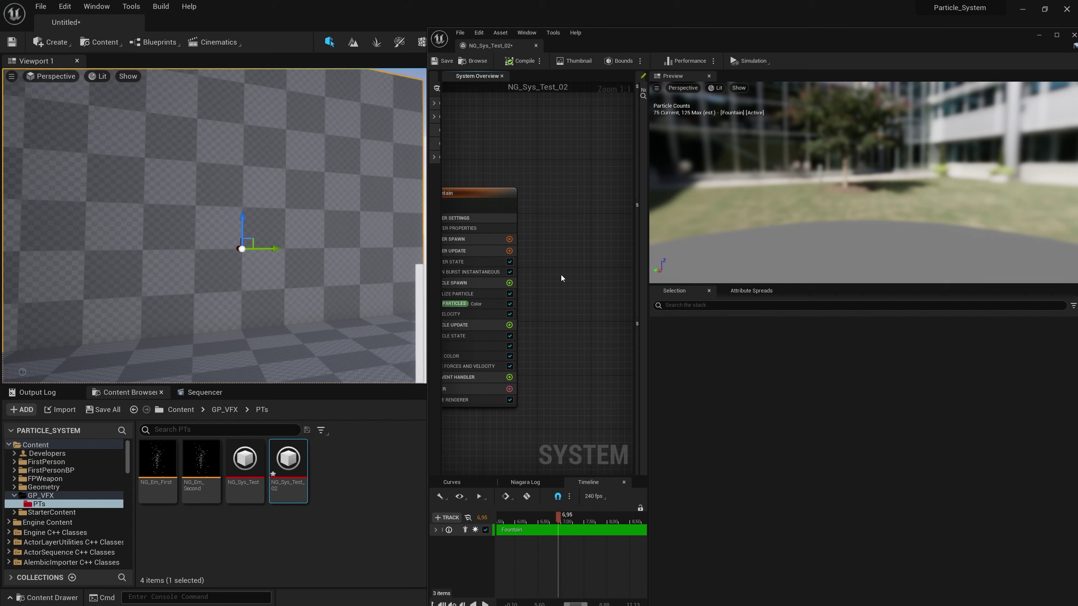
- Add a Spawn Rate module of 25 to Fountain's Emitter Update
key("Home")
left_click(568, 254)
type("rate")
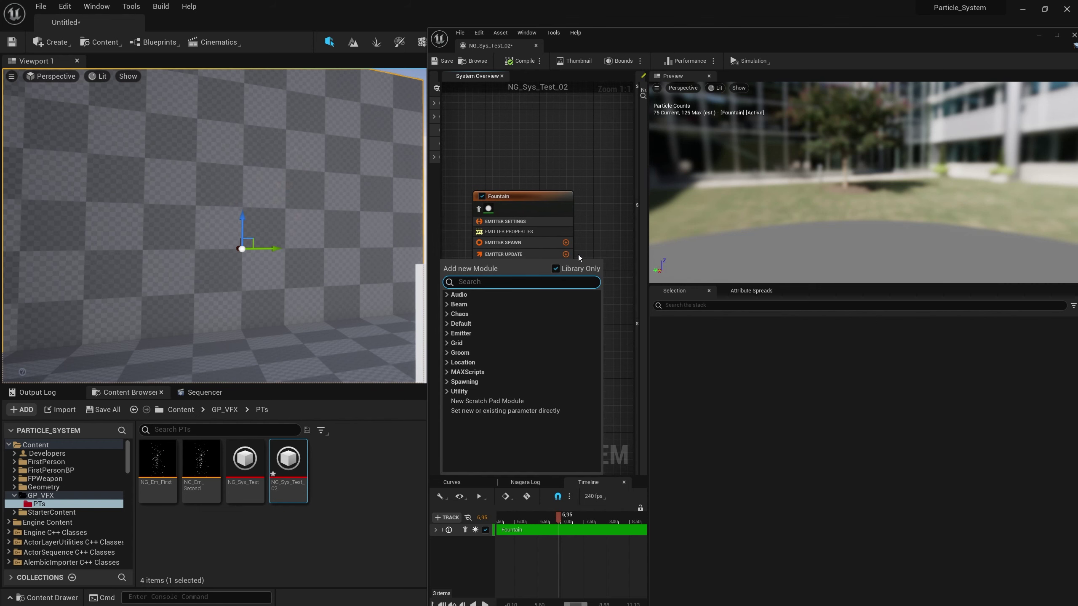
key("Return")
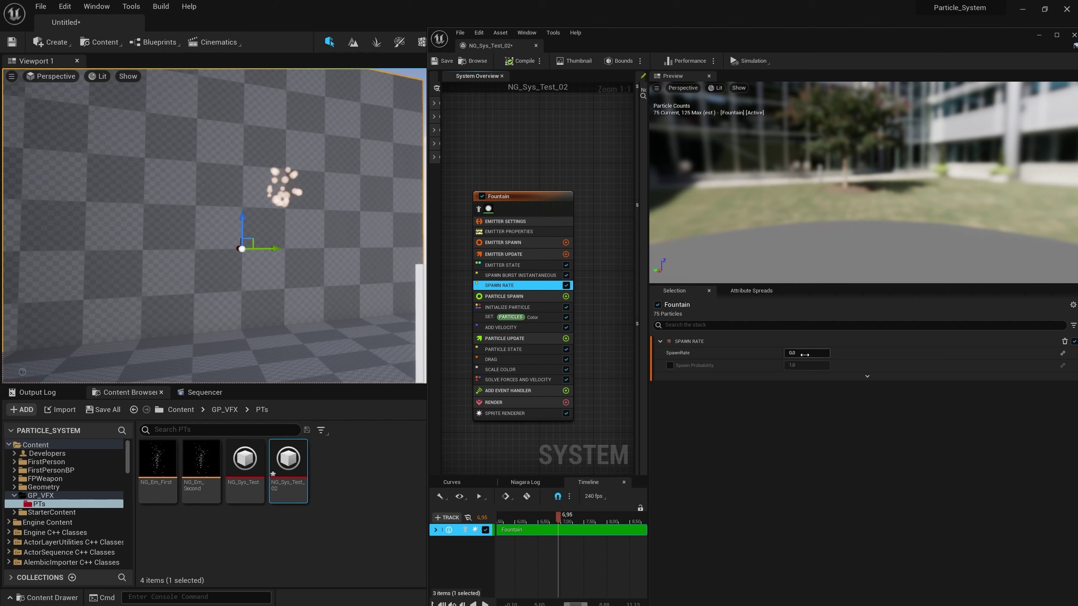
left_click(805, 354)
key("Return")
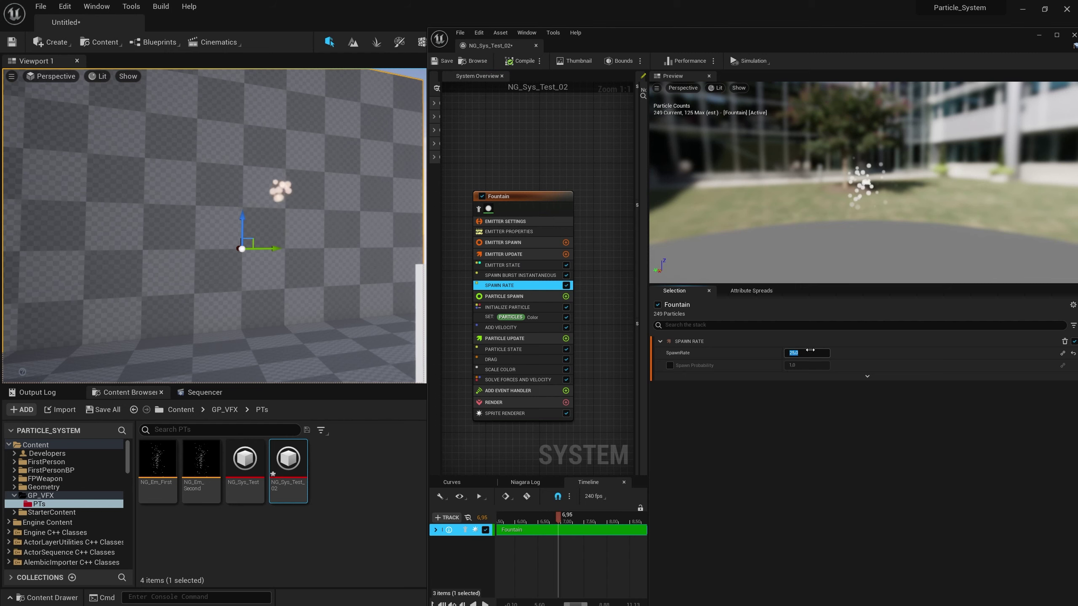
- Add Gravity Force to Particle Update and fix its ordering before Solve Forces
left_click(565, 338)
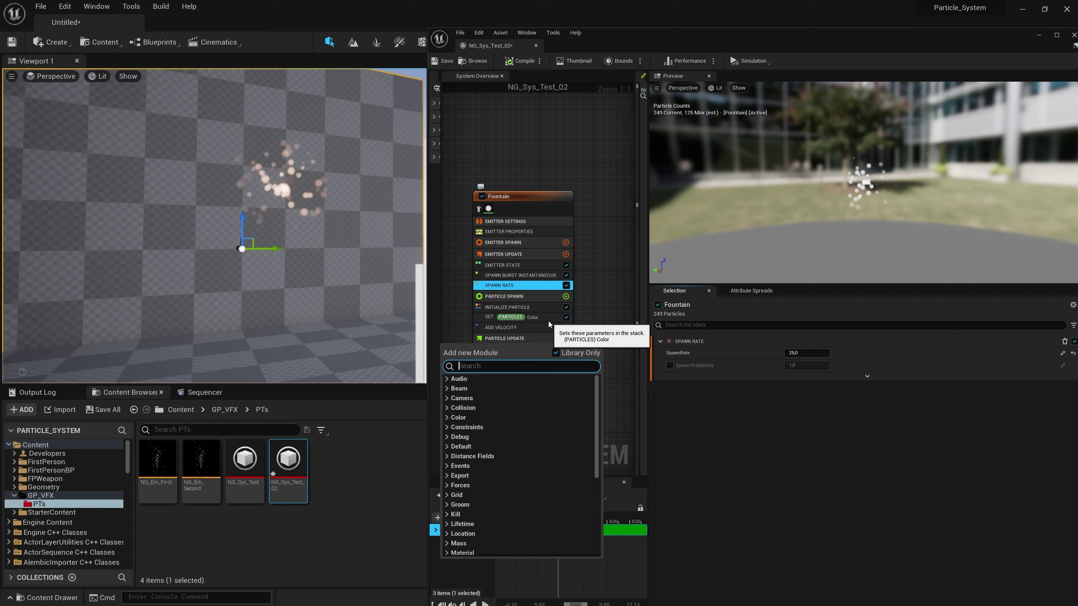
type("drag")
key("Return")
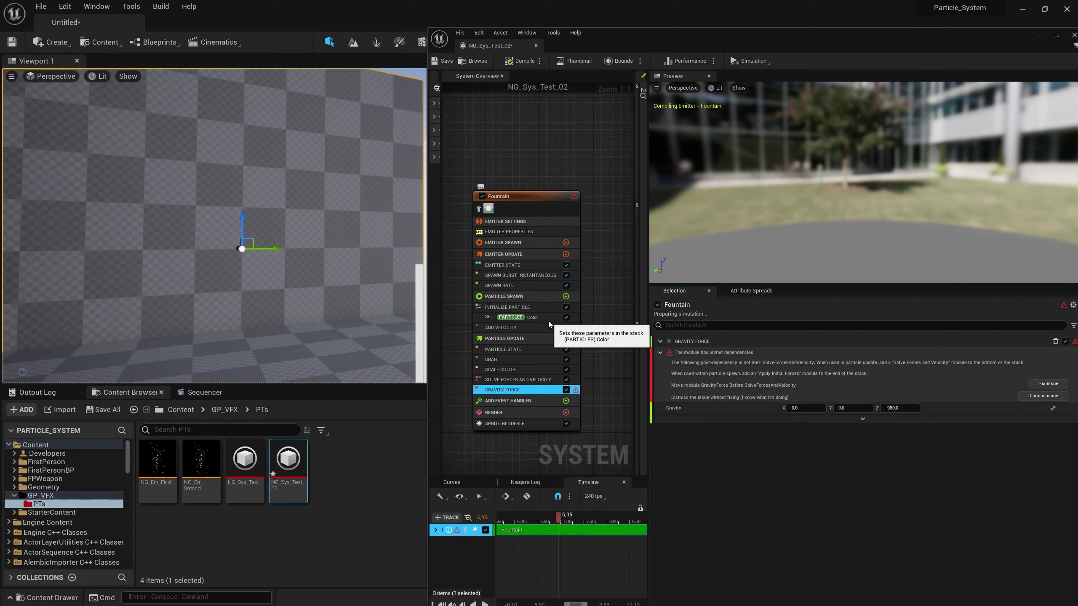
left_click(1047, 384)
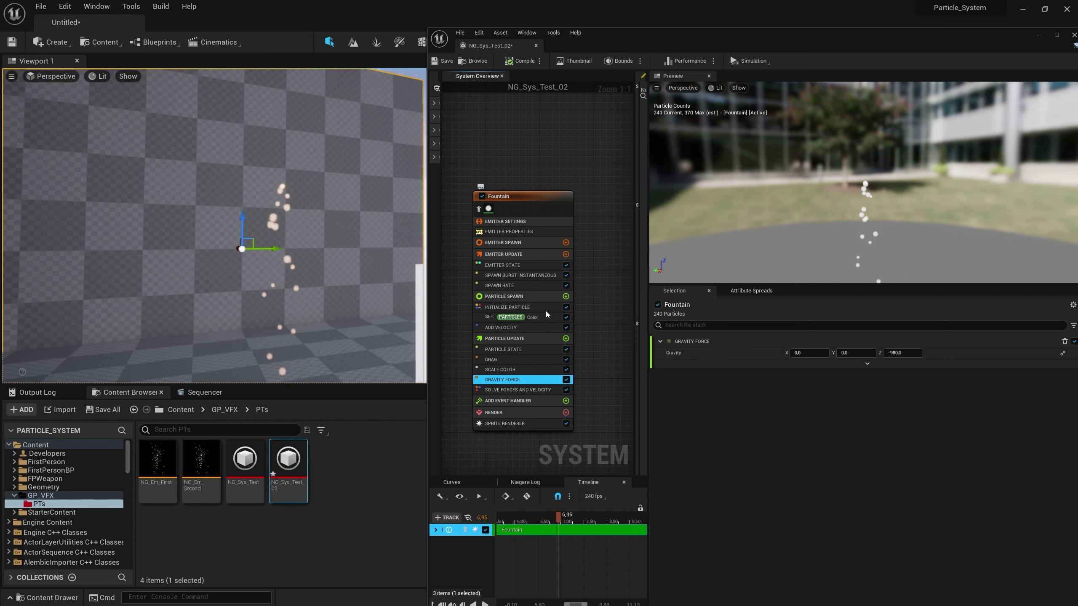
- Set Add Velocity's Vector Scale to 250 and delete the Spawn Rate module
left_click(526, 327)
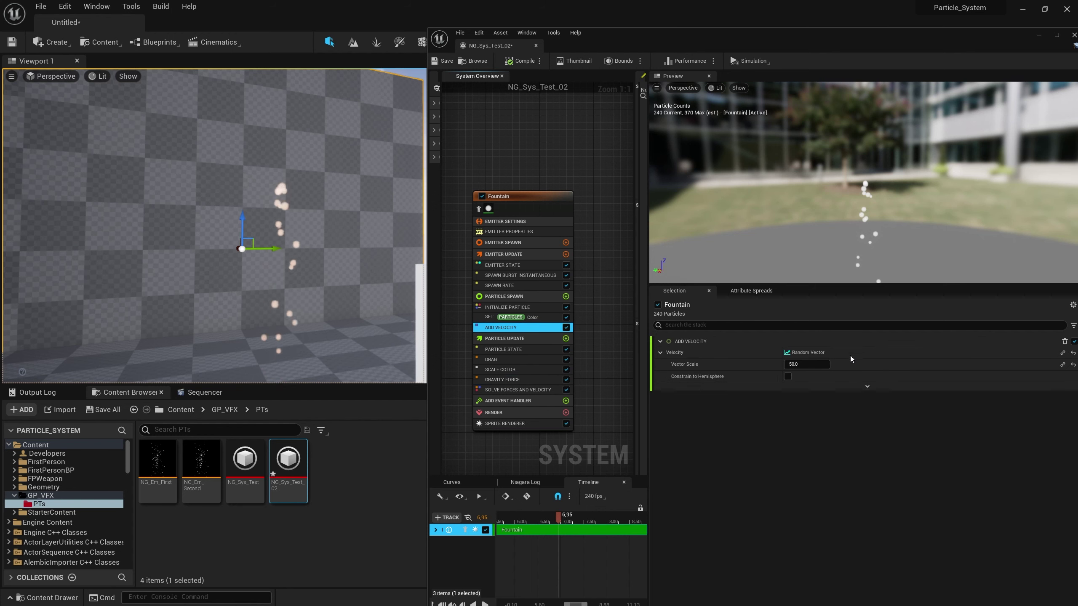
left_click(804, 364)
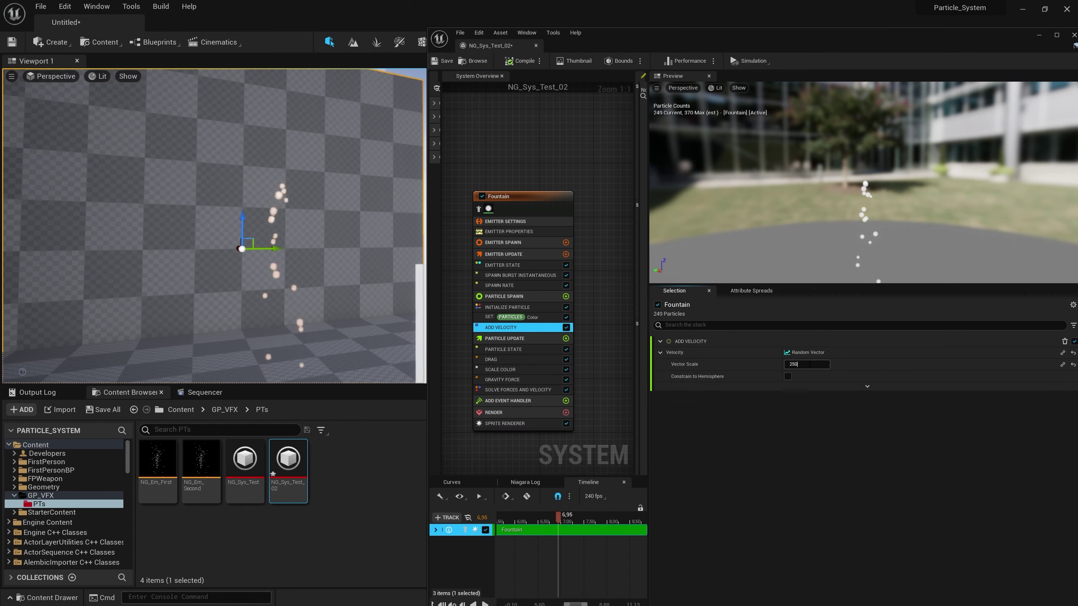
key("Return")
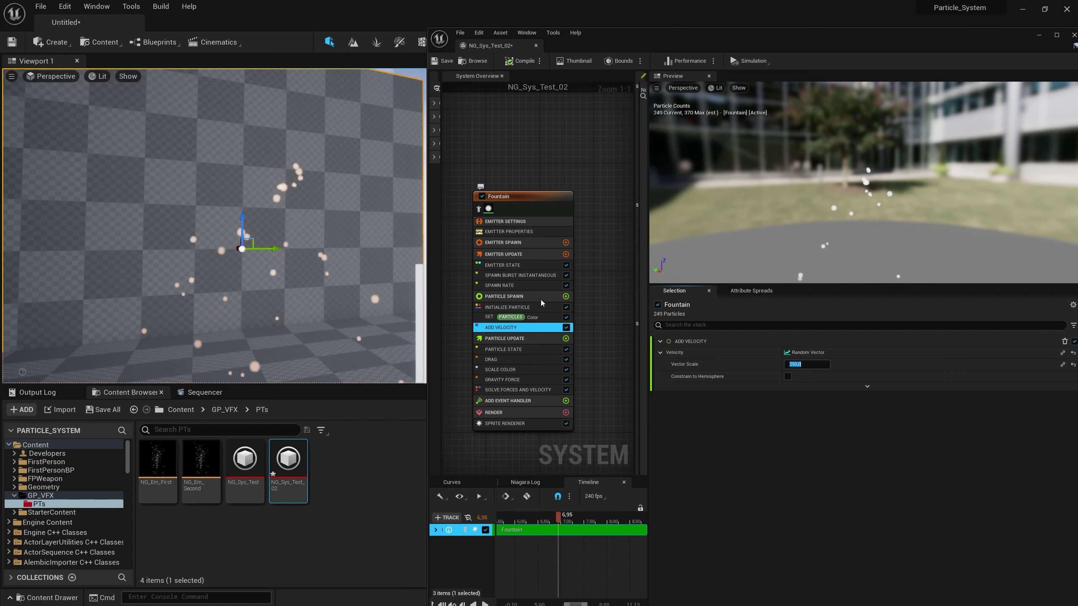
left_click(522, 285)
key("Delete")
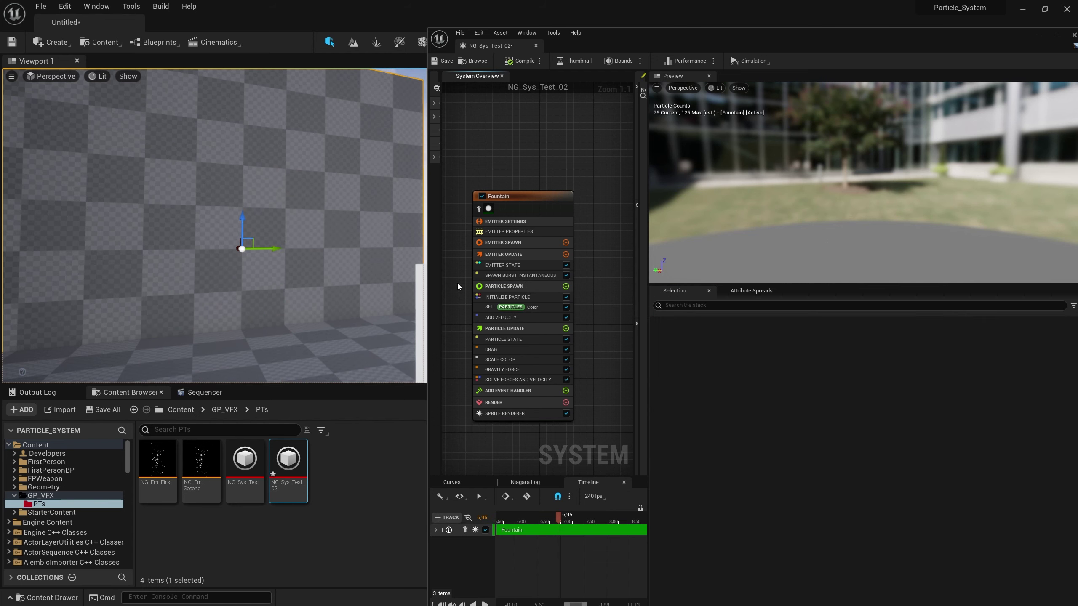
- Set Fountain's Emitter State Loop Behavior to Once
left_click(534, 266)
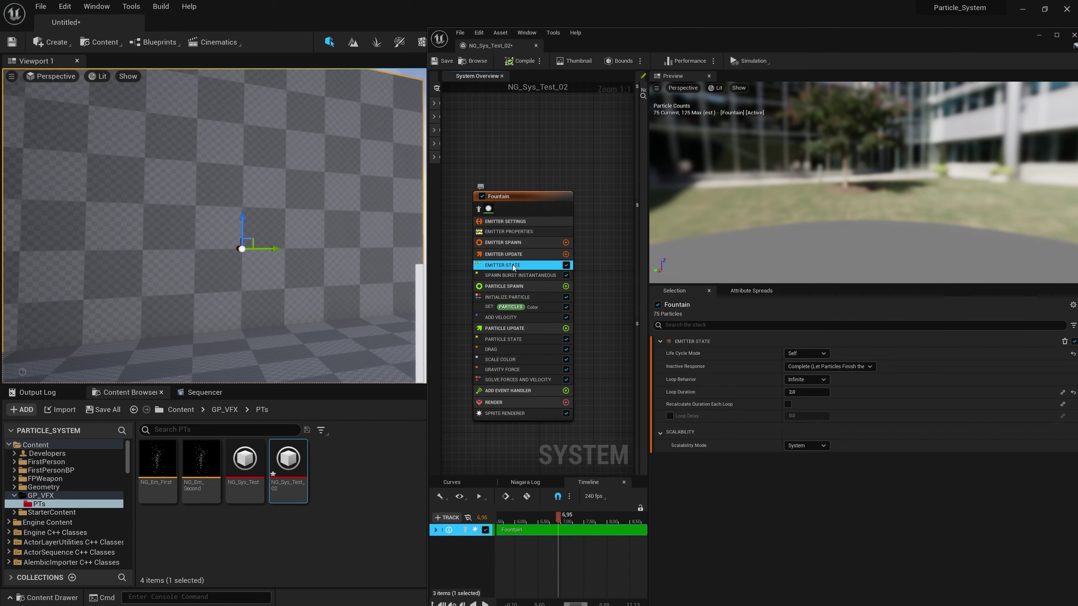
left_click(810, 368)
left_click(807, 375)
left_click(810, 378)
left_click(804, 387)
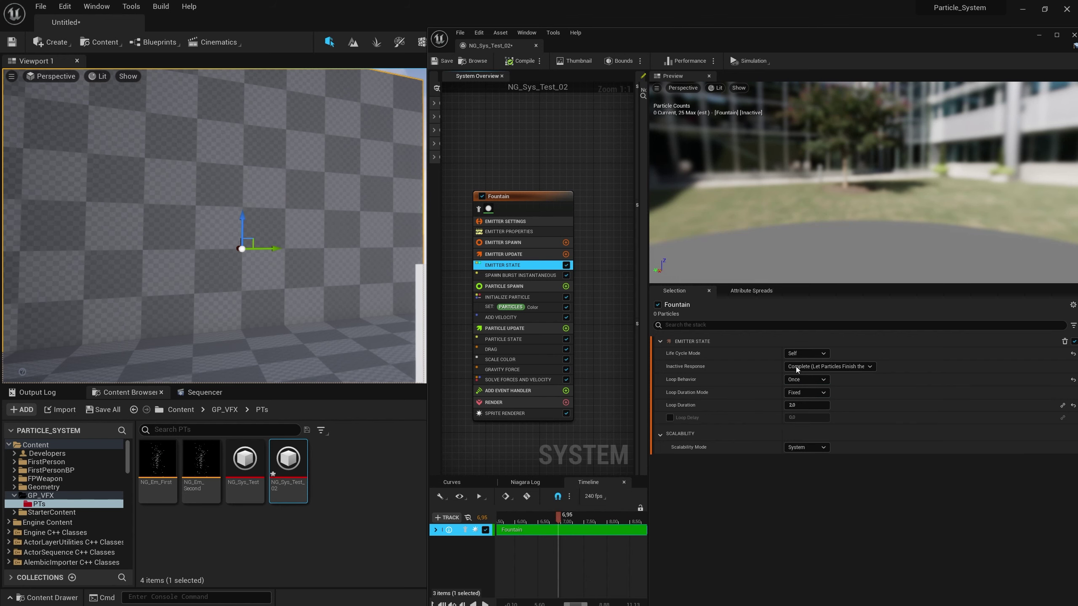
key("Home")
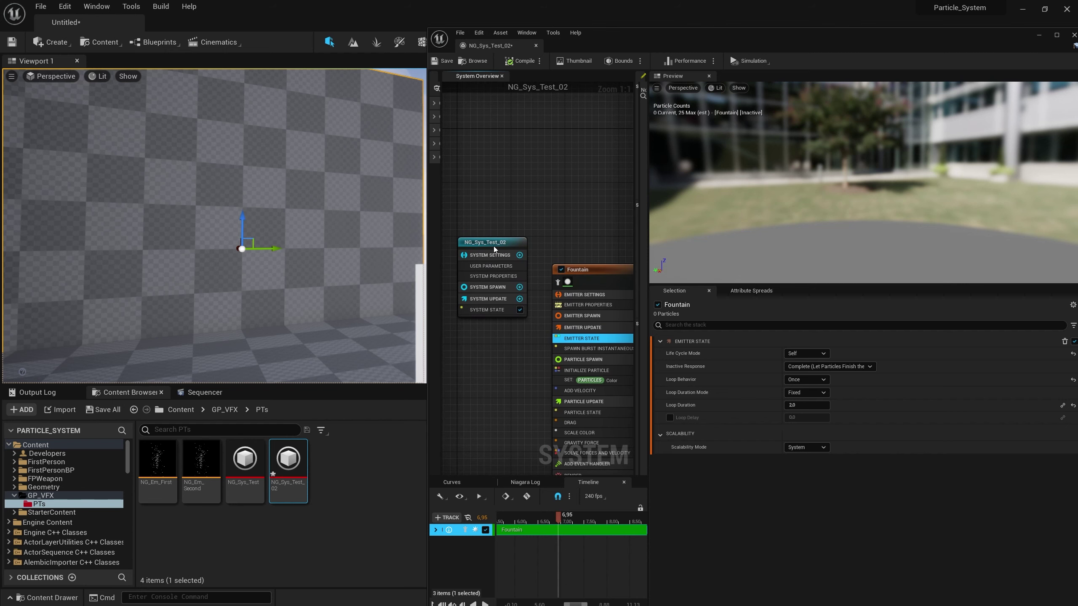
- Change NG_Sys_Test_02's System State Loop Behavior from Multiple to Once
left_click(492, 247)
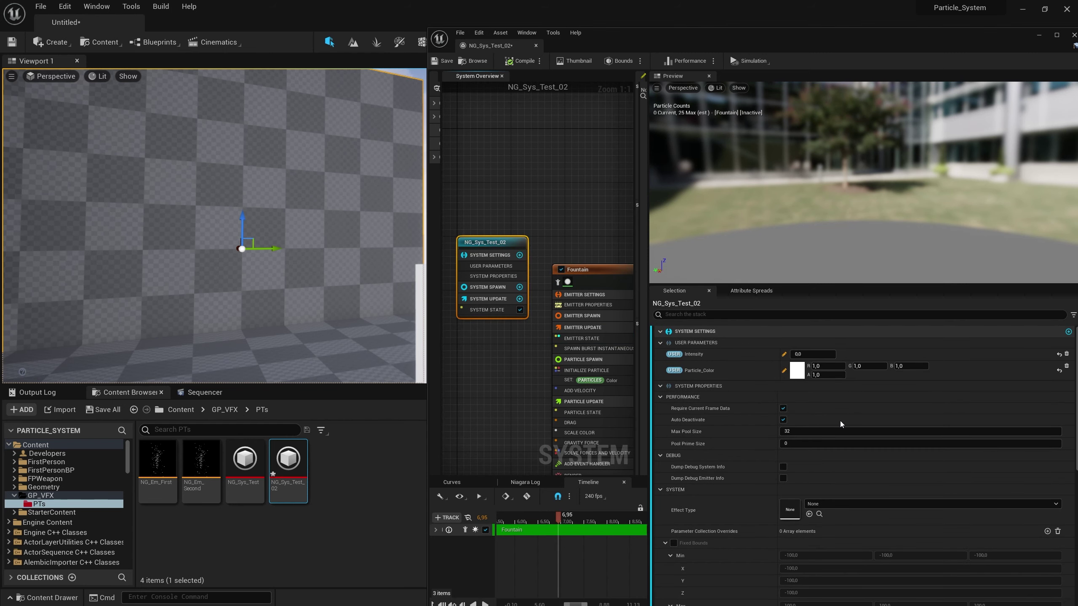
scroll(1075, 403, "down", 2)
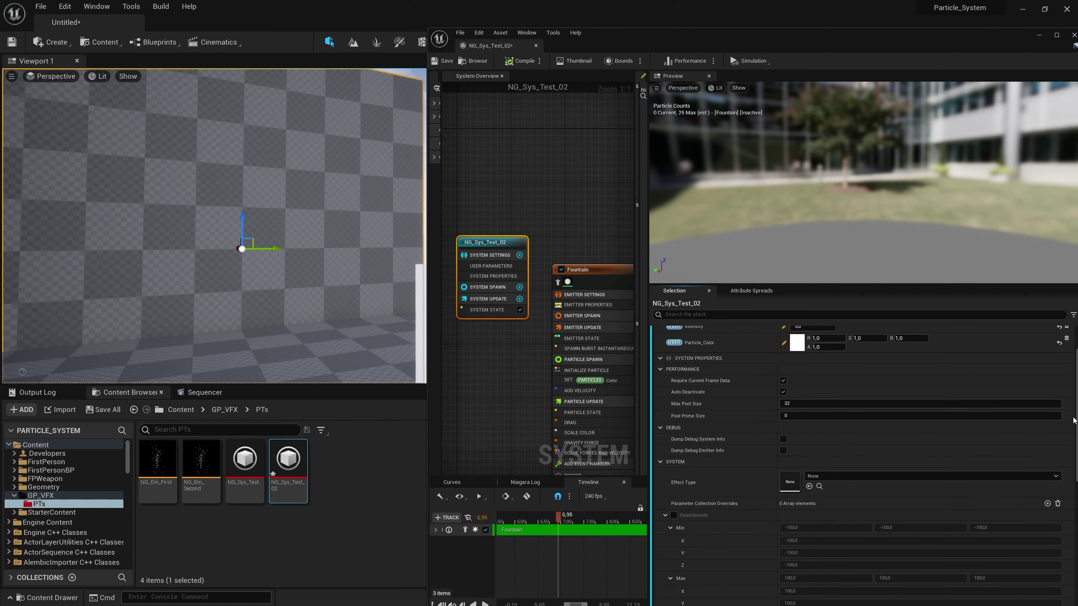
scroll(1066, 458, "down", 15)
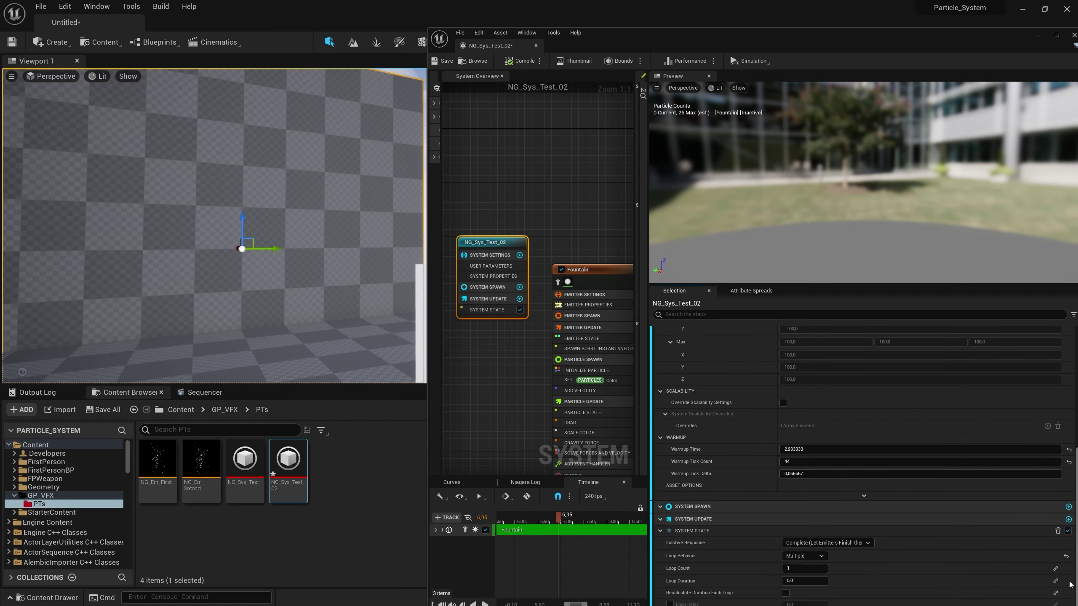
left_click(804, 556)
left_click(808, 567)
left_click(522, 352)
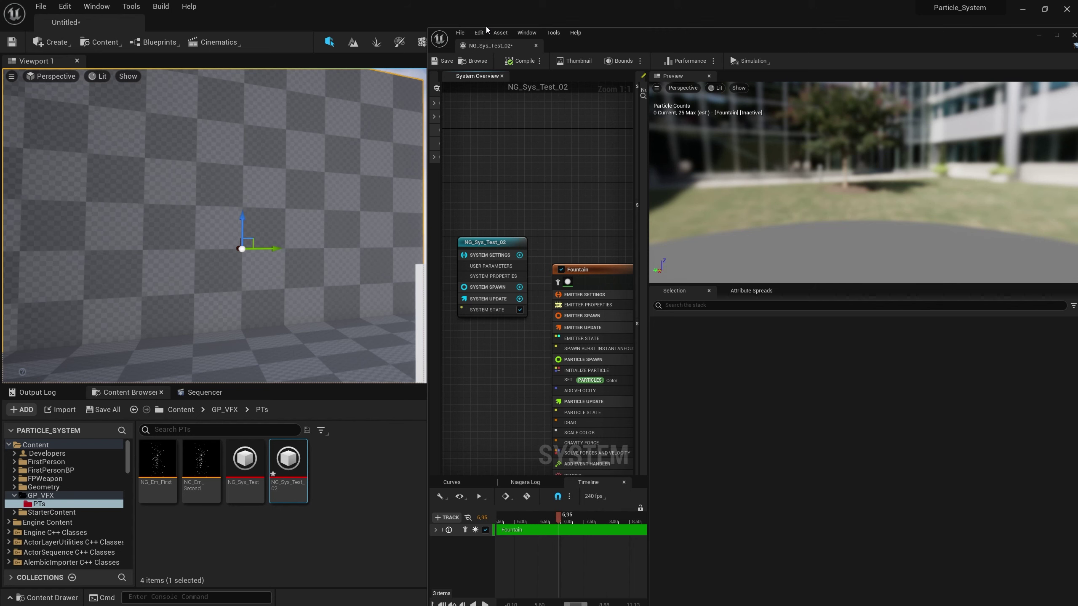
- Move the Niagara editor aside to reveal the level with the playing effect
left_click_drag(608, 41, 757, 110)
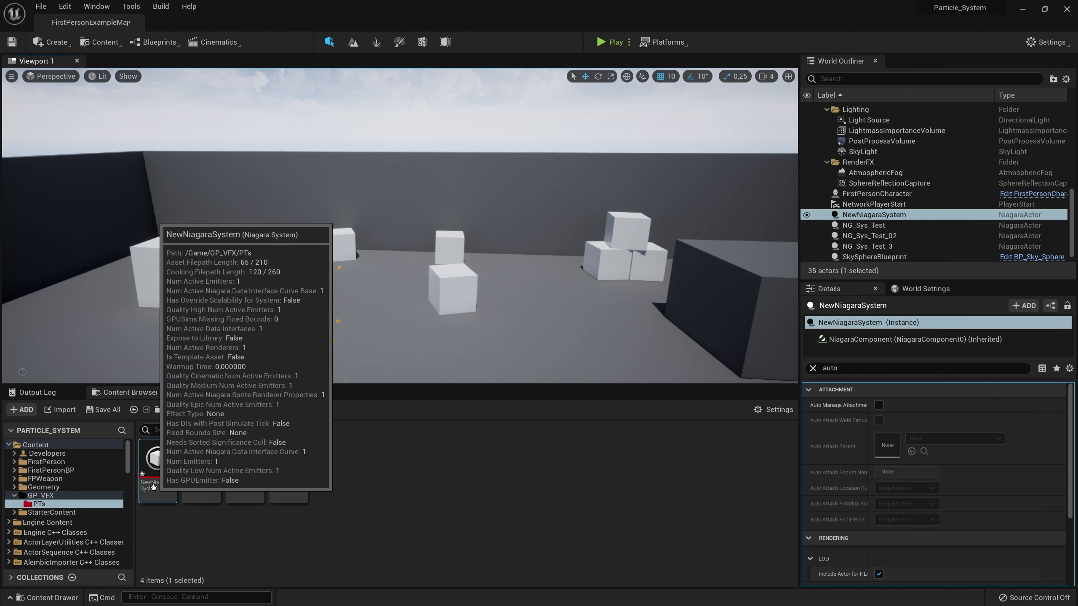
left_click_drag(164, 482, 168, 490)
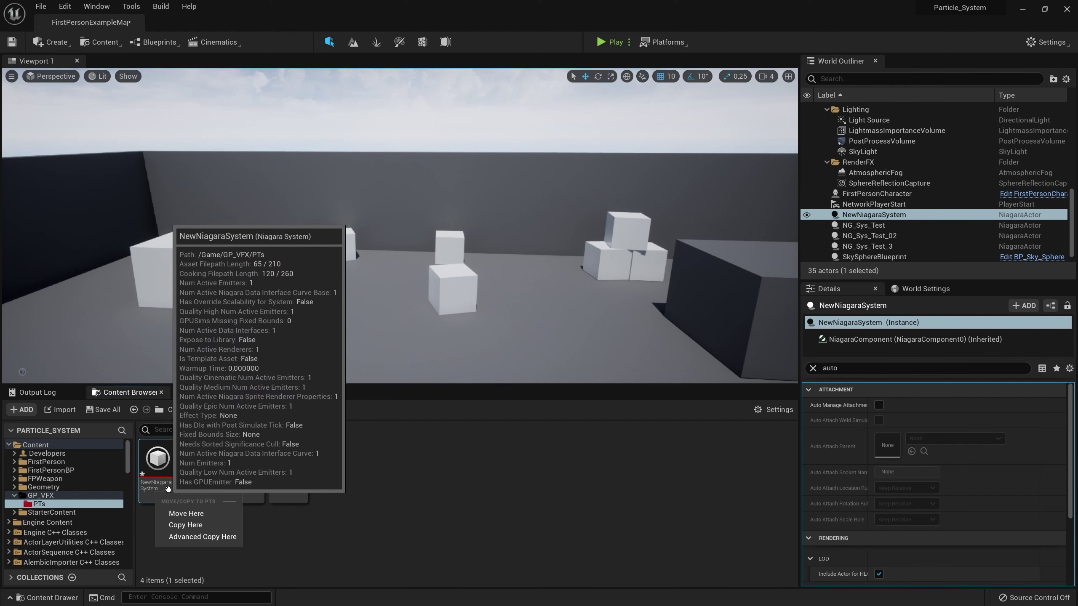
left_click(146, 527)
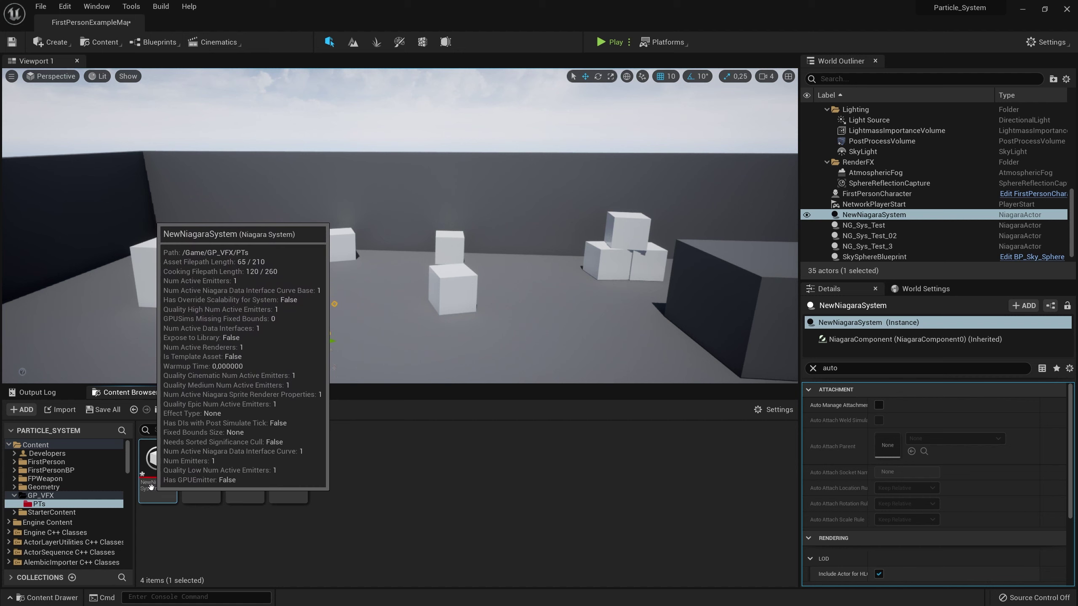
- Rename the NewNiagaraSystem asset to NG_Sys_Test_02 with F2
left_click(153, 484)
key("F2")
type("NG")
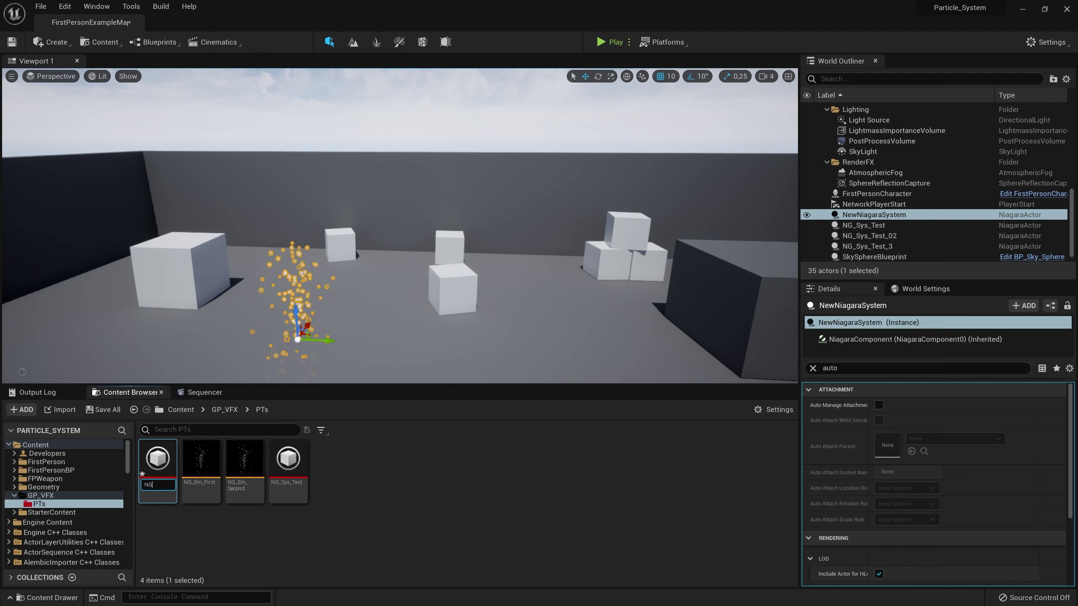
type("_Sys")
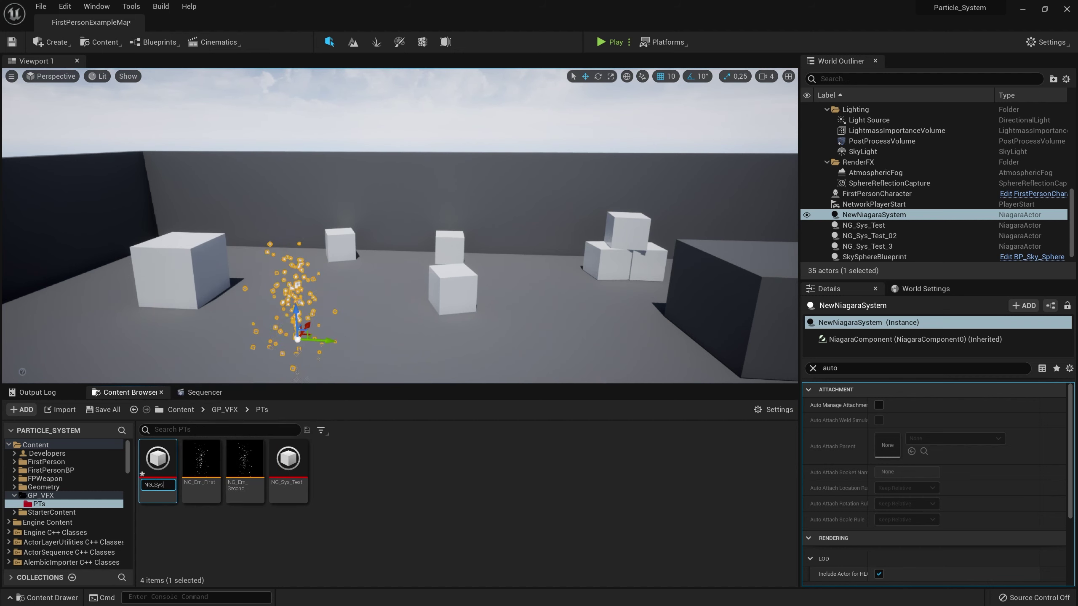
type("_Test_02")
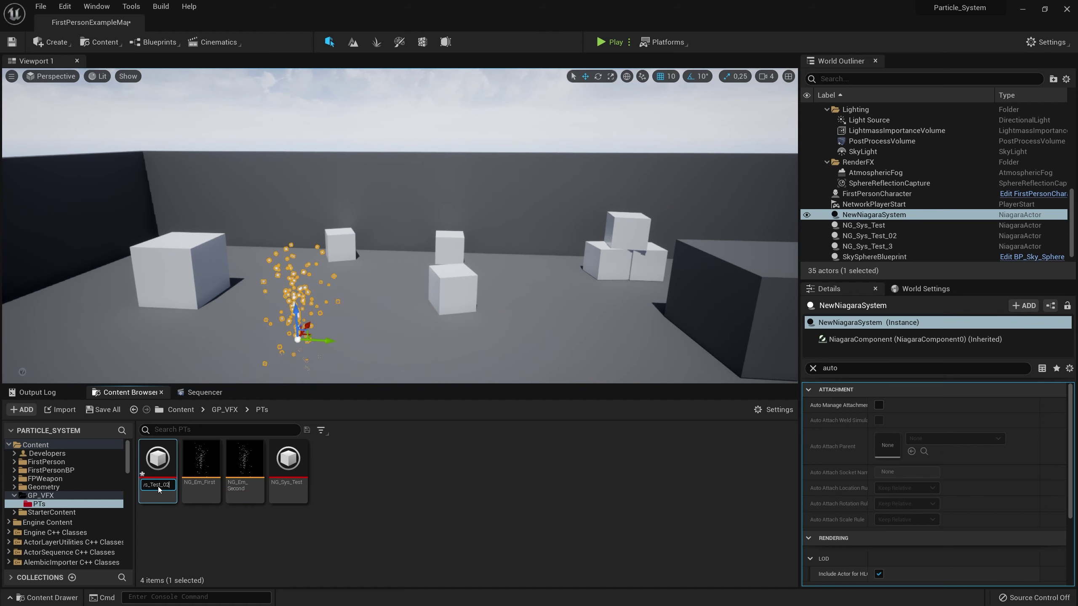
key("Return")
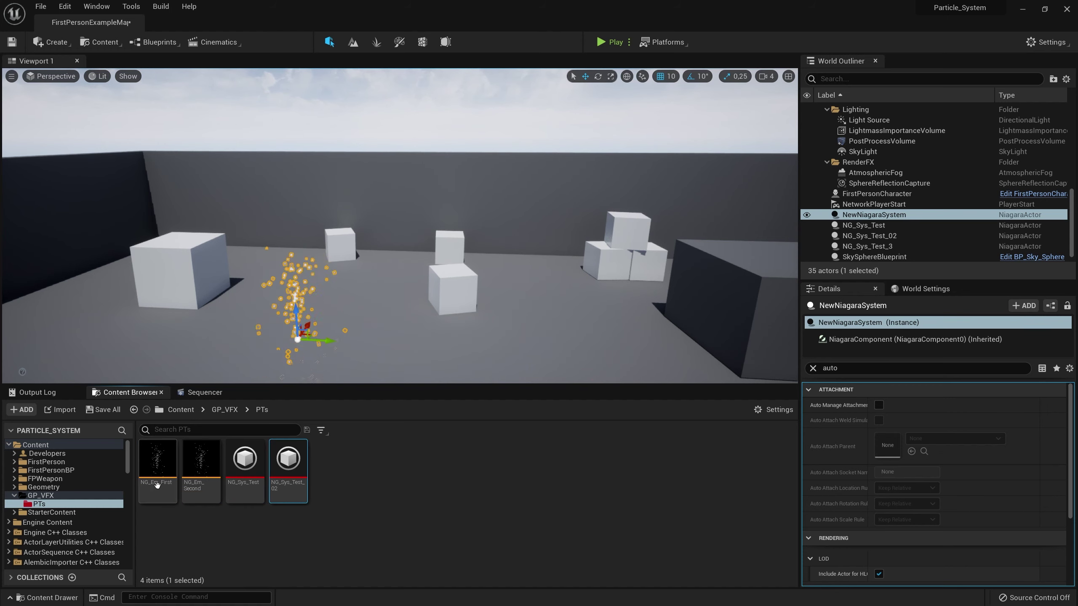
left_click_drag(286, 459, 289, 462)
- Open NG_Sys_Test_02 and delete Fountain's Spawn Rate module
double_click(288, 459)
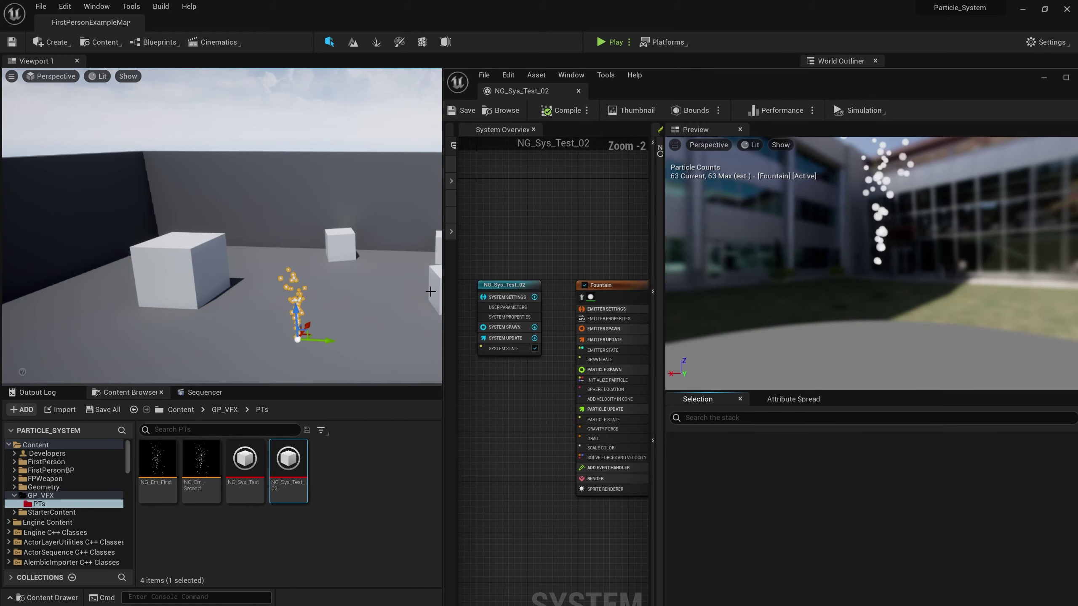
right_click_drag(494, 364, 443, 365)
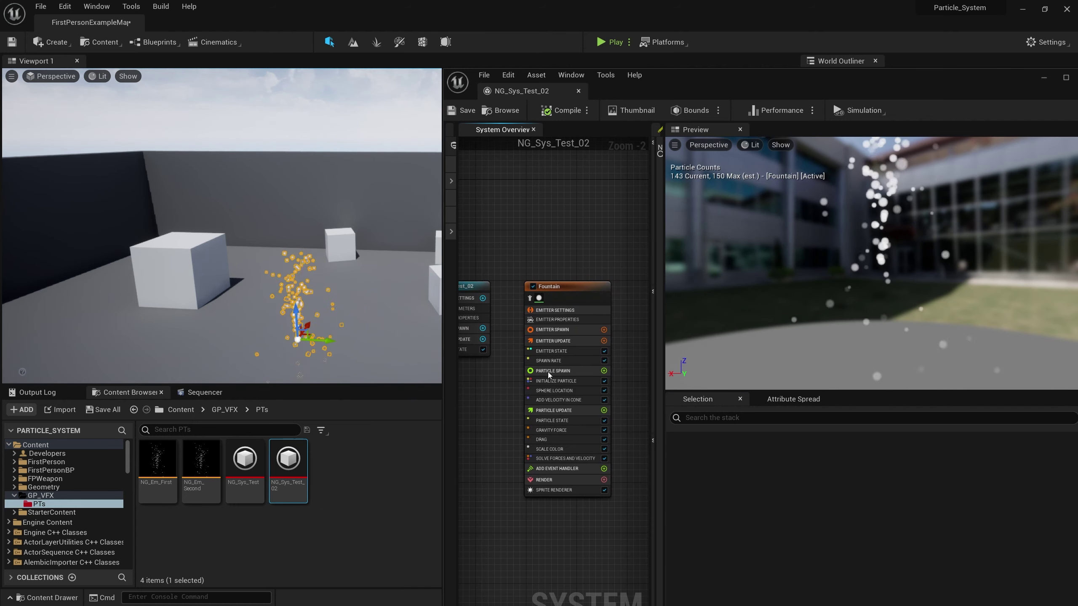
left_click(566, 361)
key("Delete")
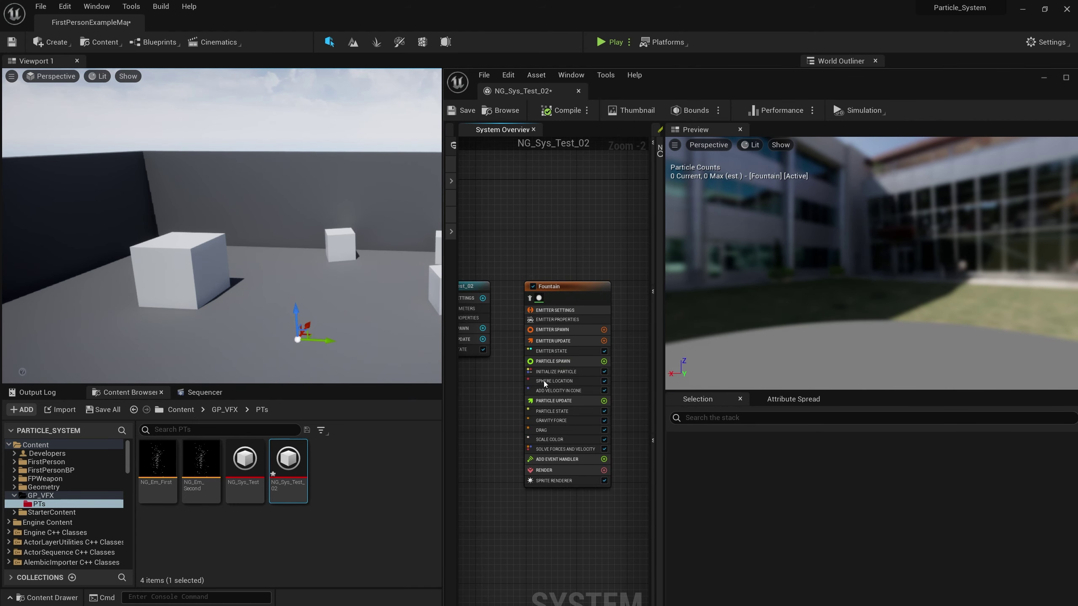
- Add Spawn Burst Instantaneous with Spawn Count 250, then hide the editor to view the level
left_click(604, 340)
type("spawn")
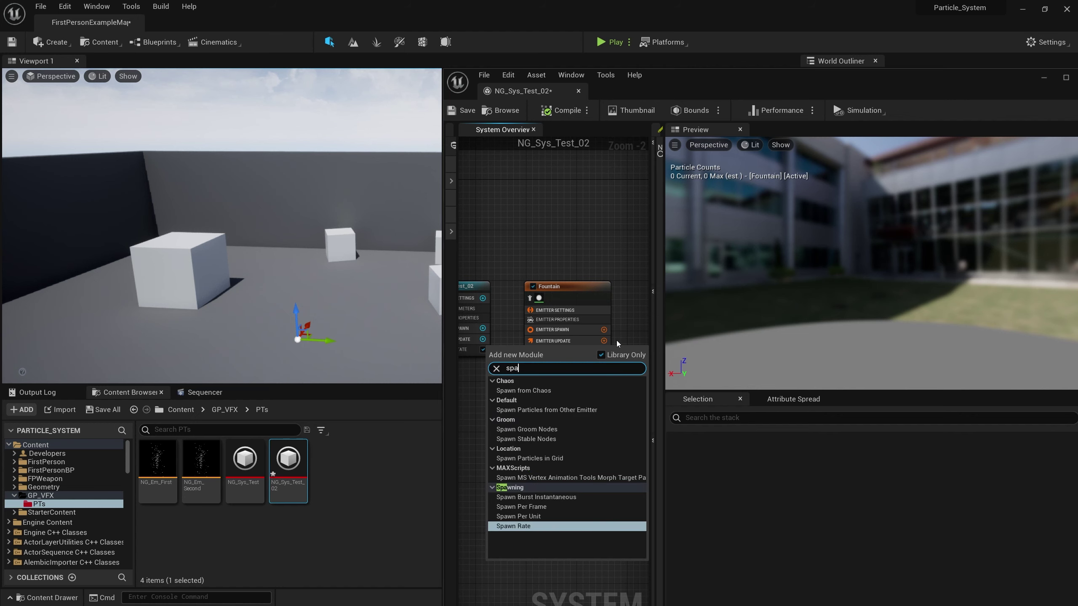
left_click(543, 498)
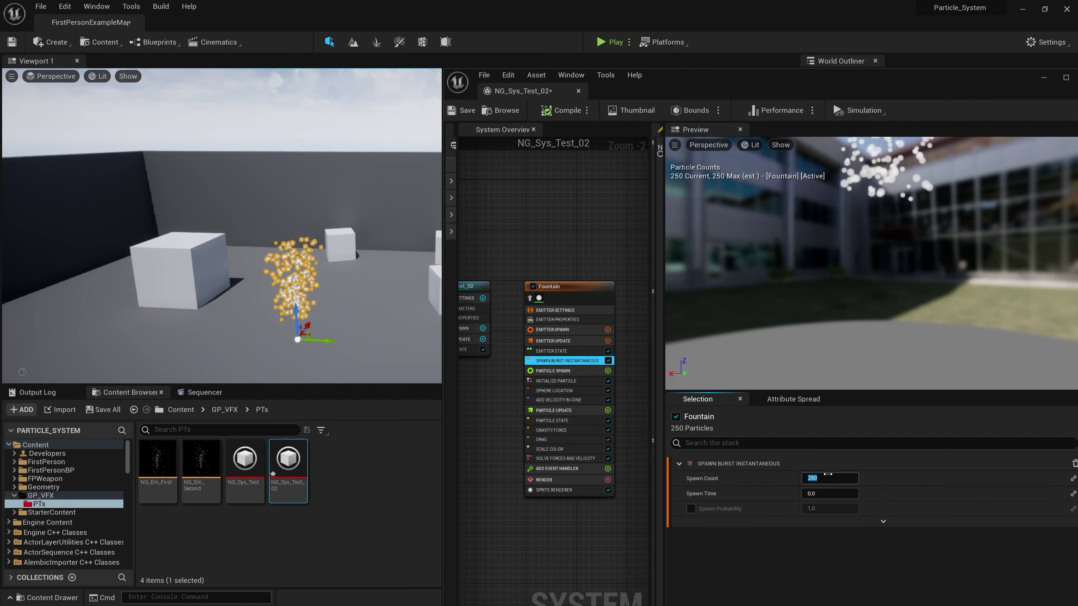
key("Return")
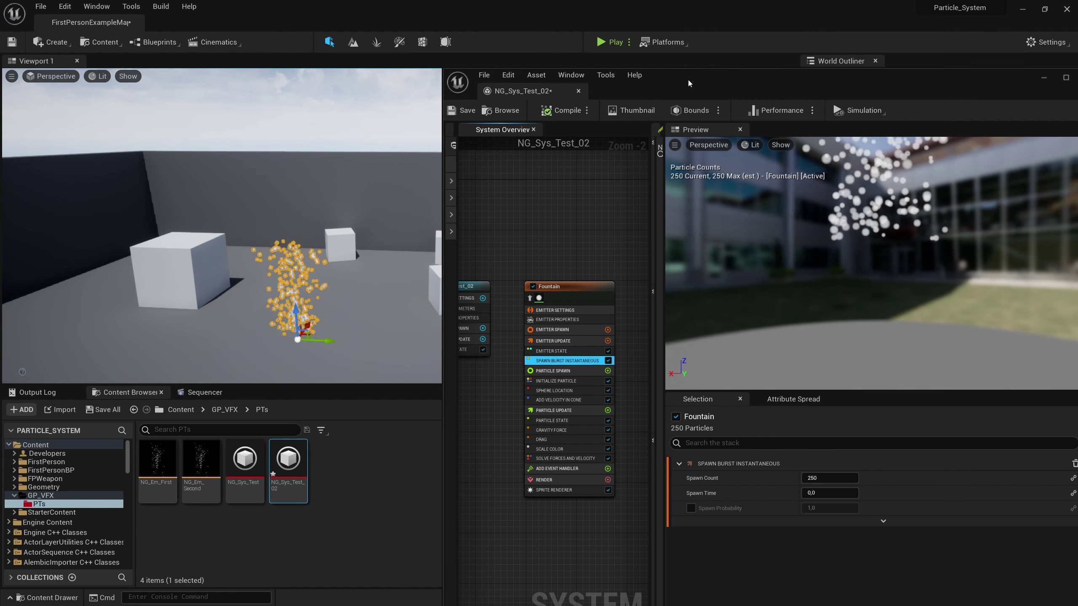
left_click_drag(688, 81, 648, 69)
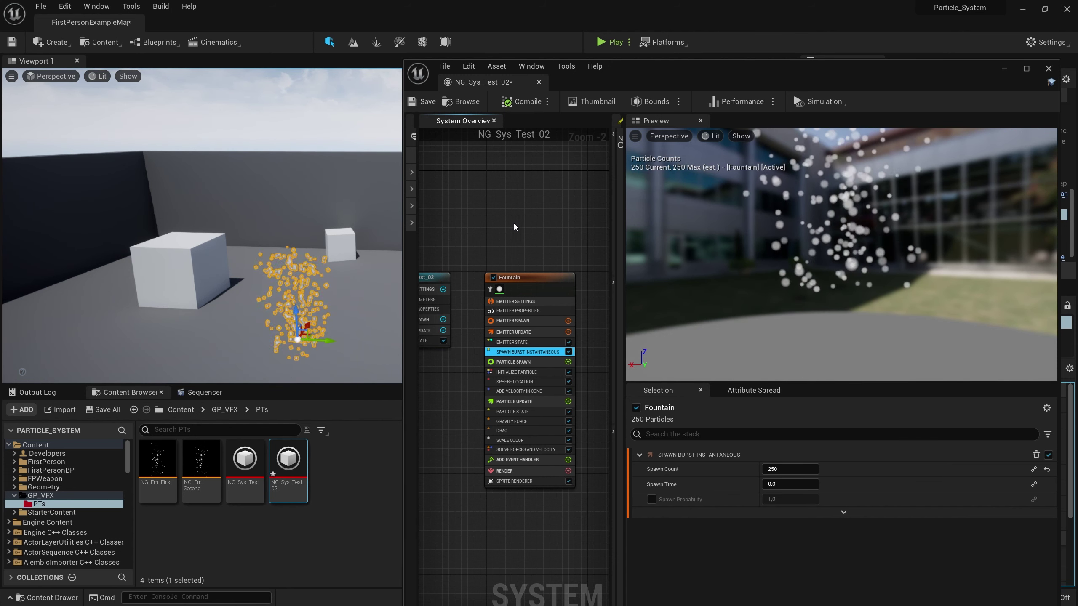
left_click(1004, 68)
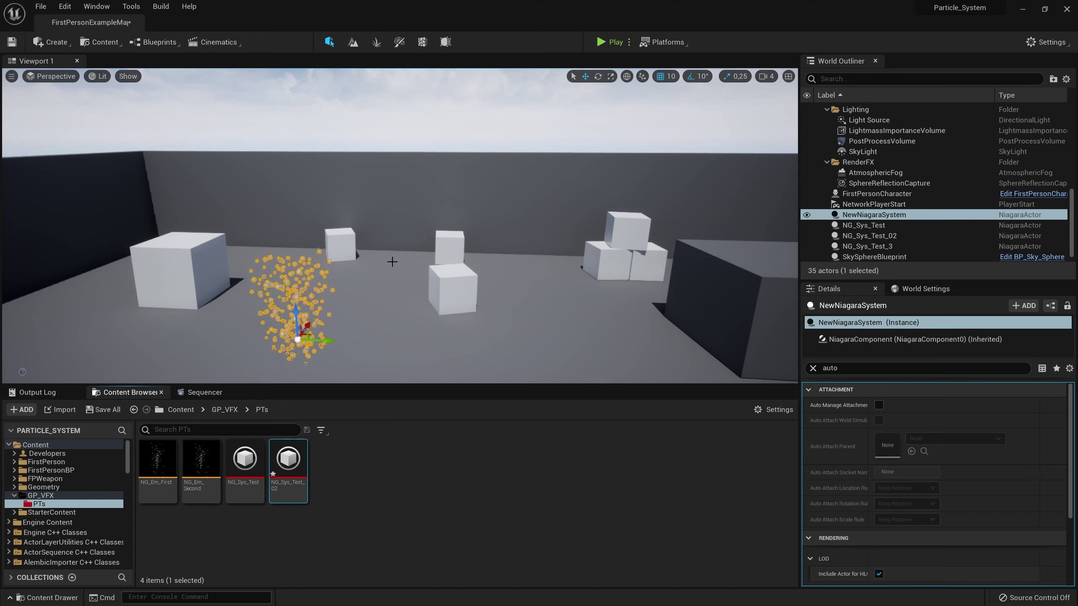
left_click(873, 214)
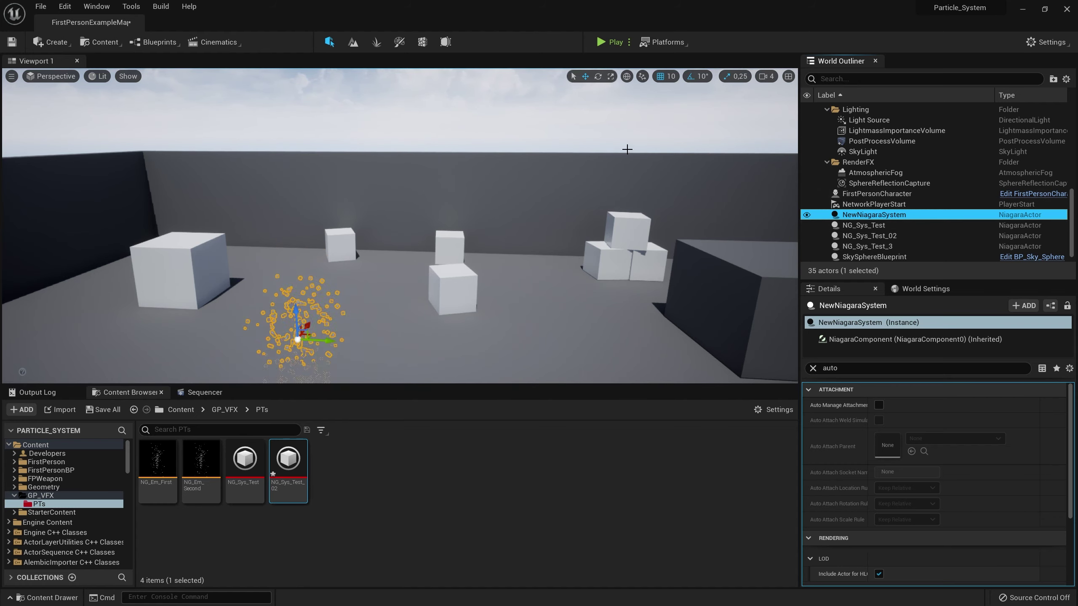
- Open NG_Sys_Test_02, set the Fountain emitter's Loop Behavior to Once, and save
double_click(288, 461)
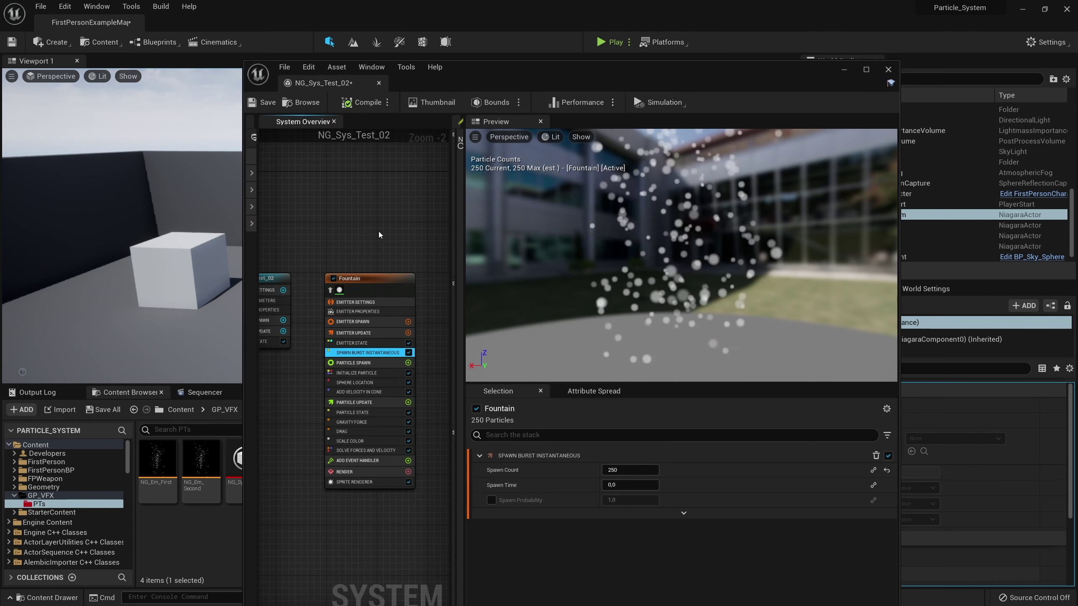
left_click(383, 343)
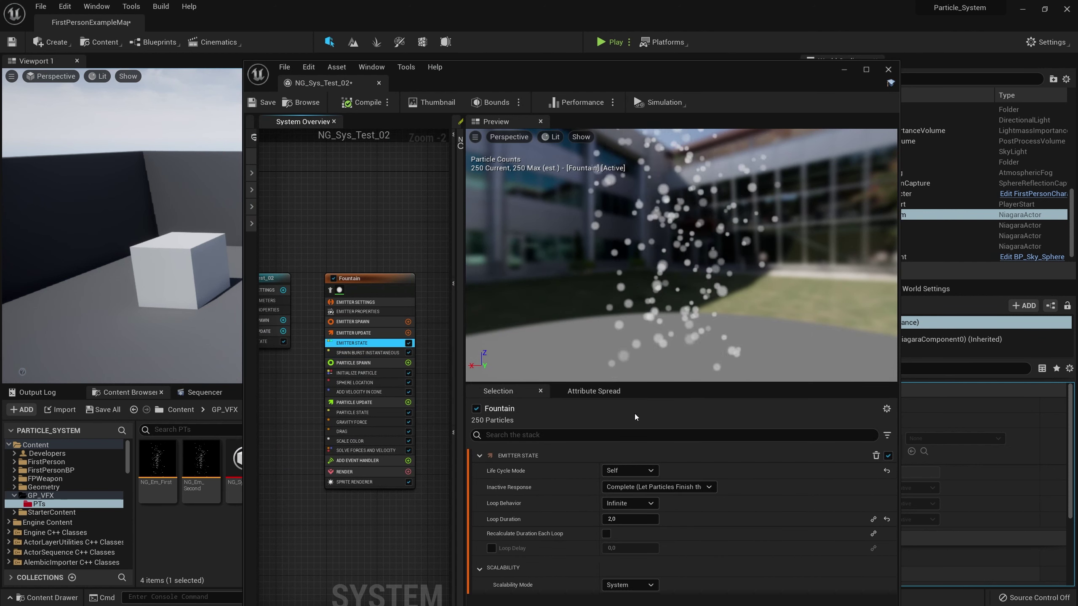
left_click(630, 504)
left_click(631, 526)
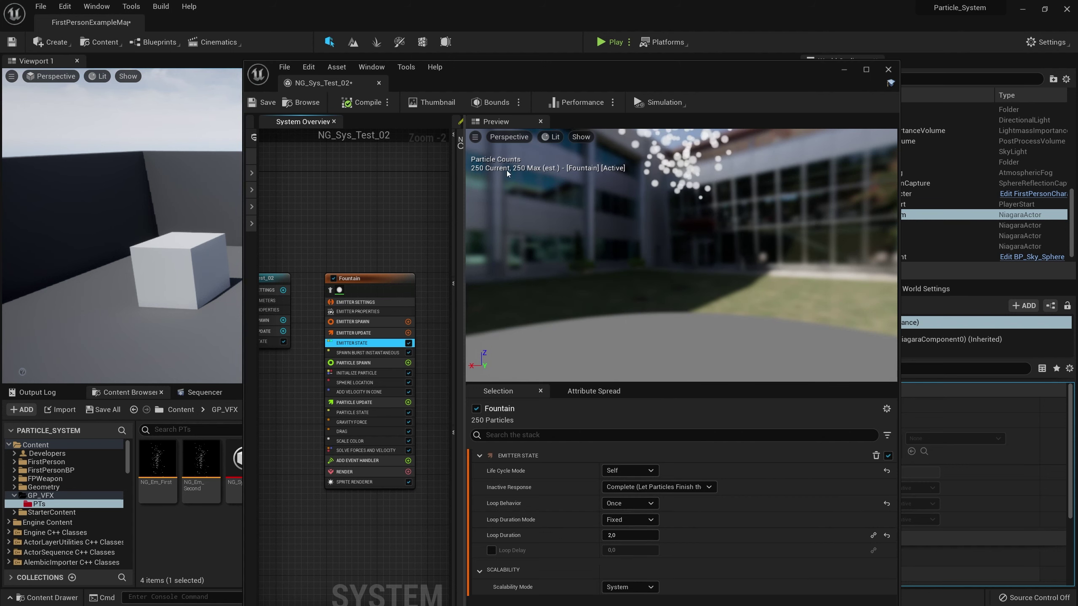
left_click(267, 103)
- Rearrange the system editor window and enlarge the timeline to show the Fountain track
left_click_drag(551, 72, 658, 12)
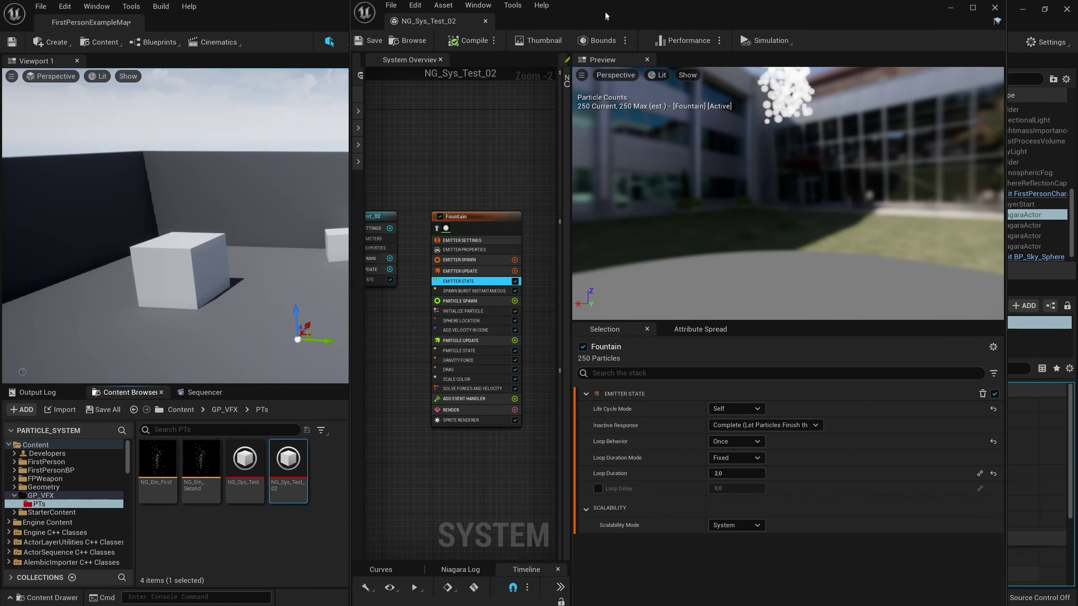
left_click(526, 572)
left_click_drag(487, 565, 422, 419)
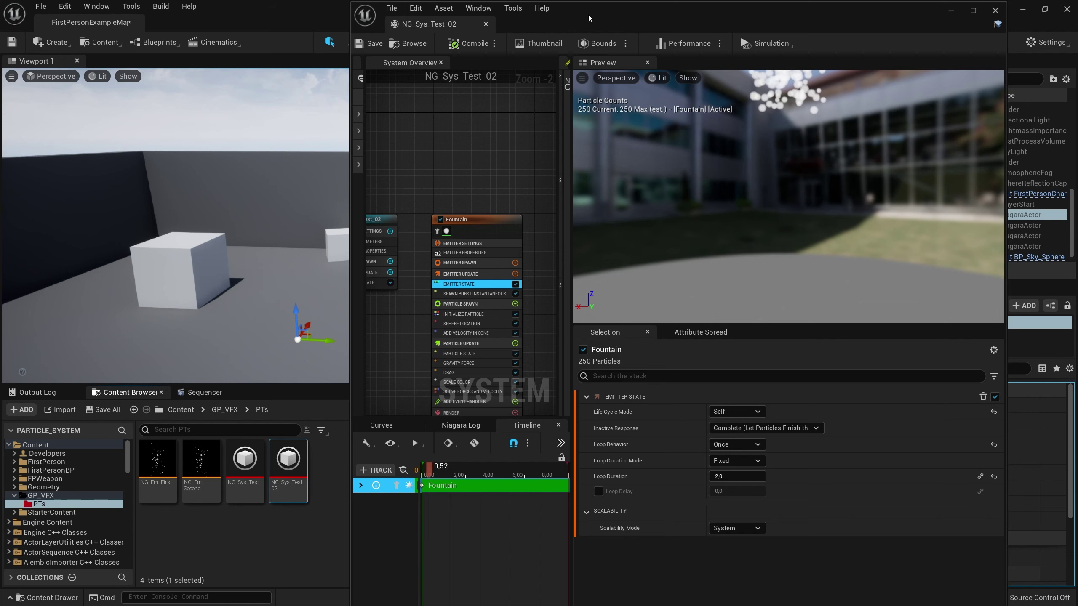
left_click_drag(700, 9, 694, 469)
left_click(455, 561)
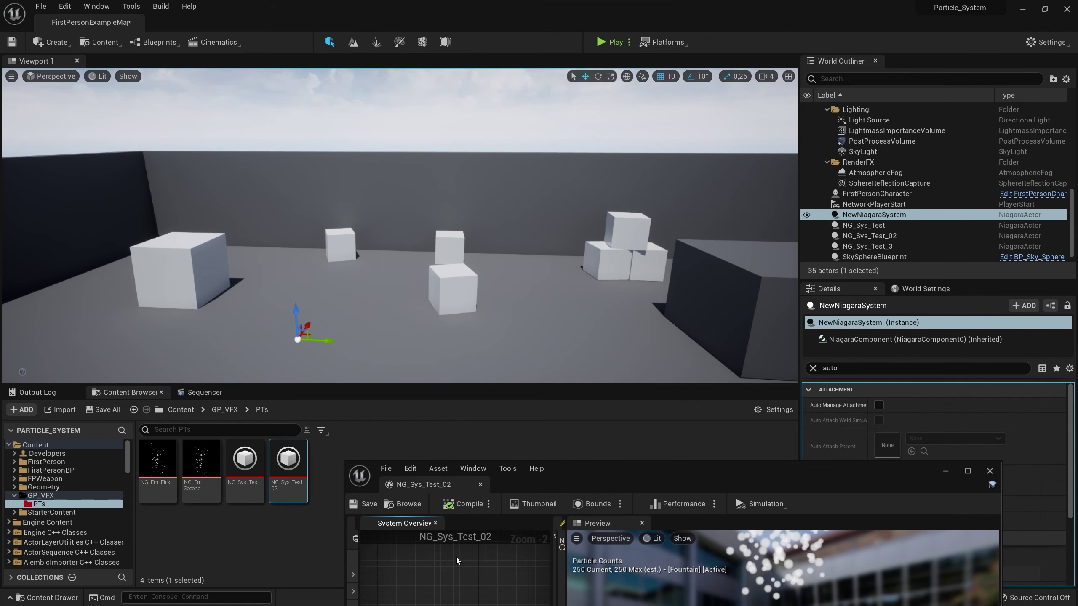
left_click_drag(556, 467, 547, 224)
- Set the NG_Sys_Test_02 system's Loop Behavior to Once and save it
left_click(424, 400)
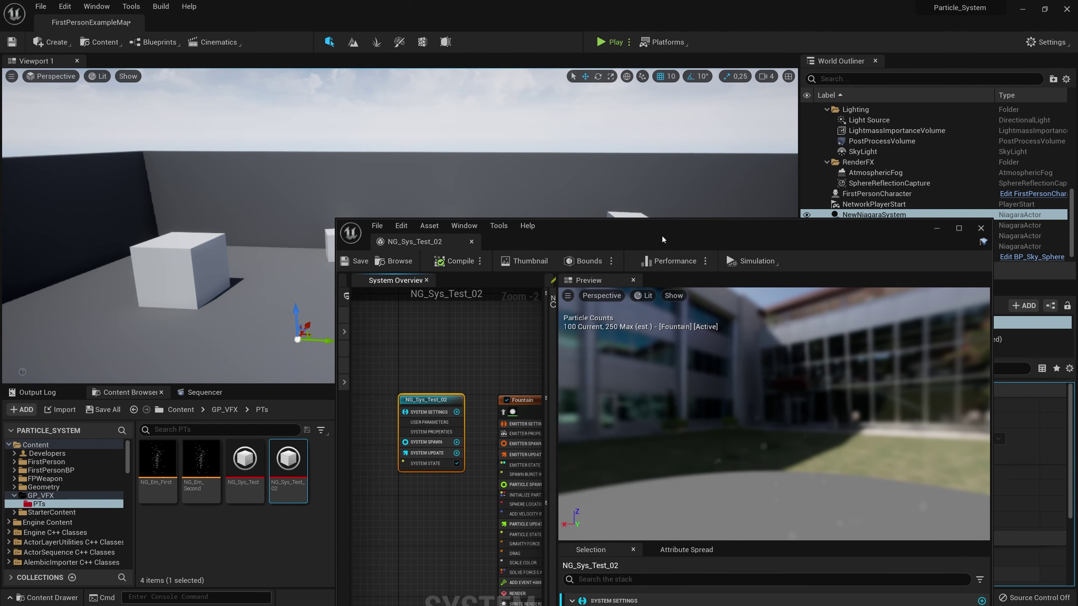
left_click_drag(662, 236, 632, 75)
left_click(681, 548)
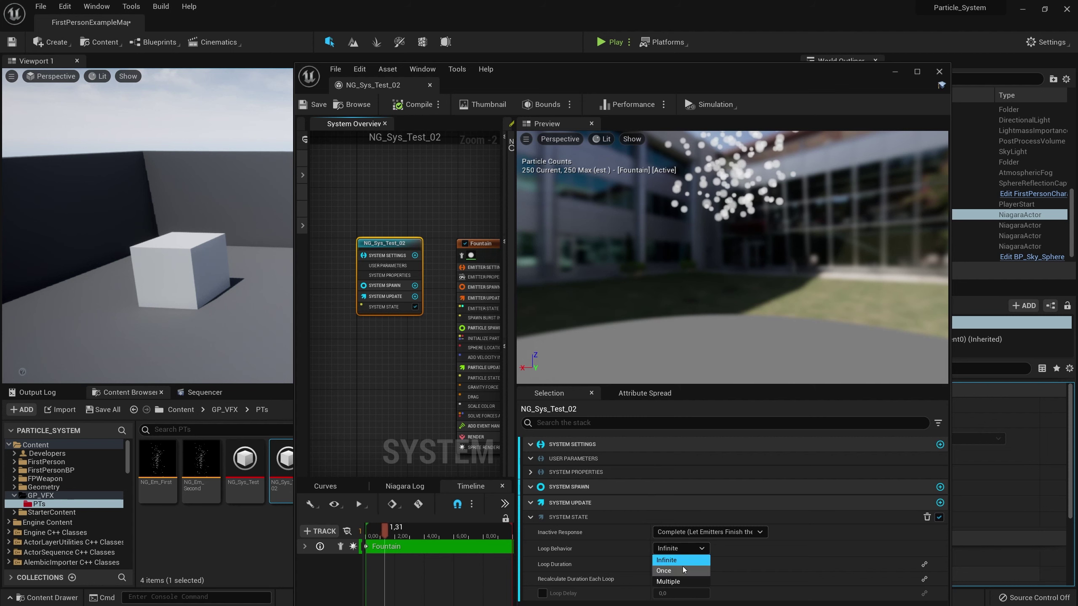
left_click(670, 582)
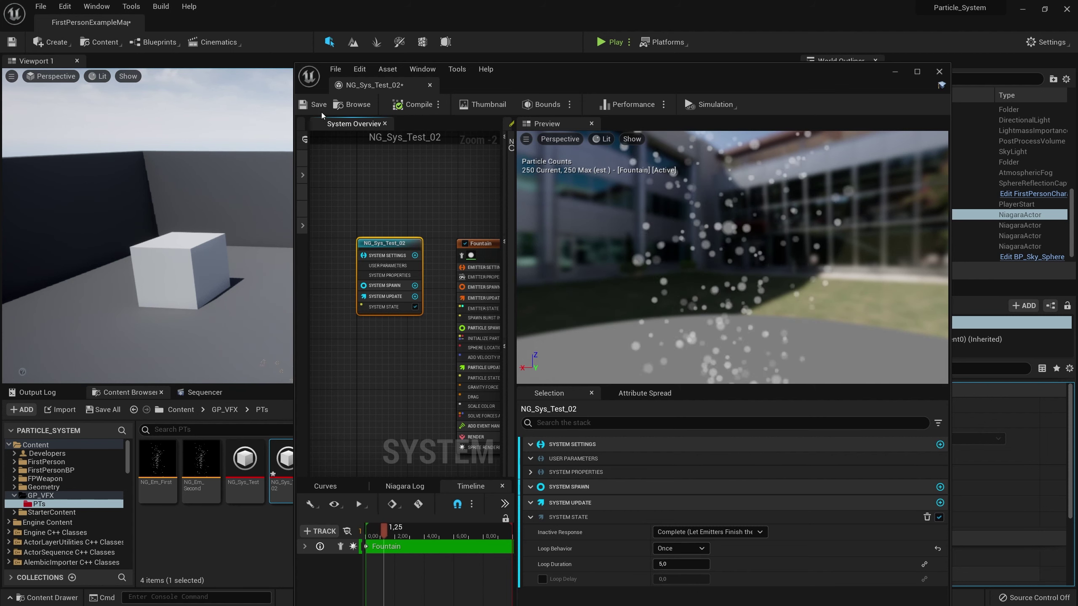
key("ctrl+s")
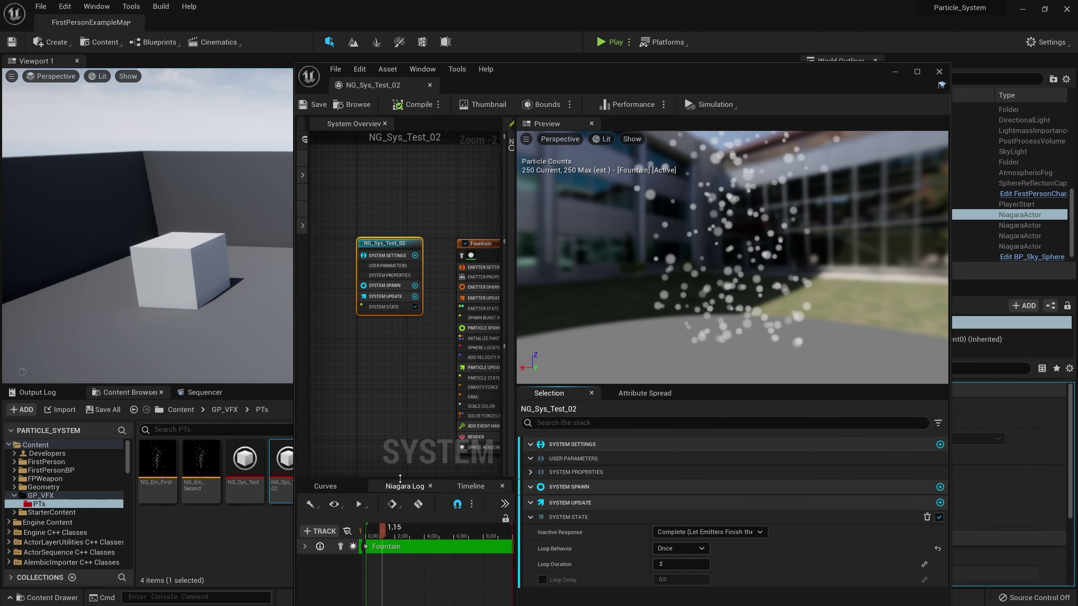
left_click(407, 195)
left_click(313, 105)
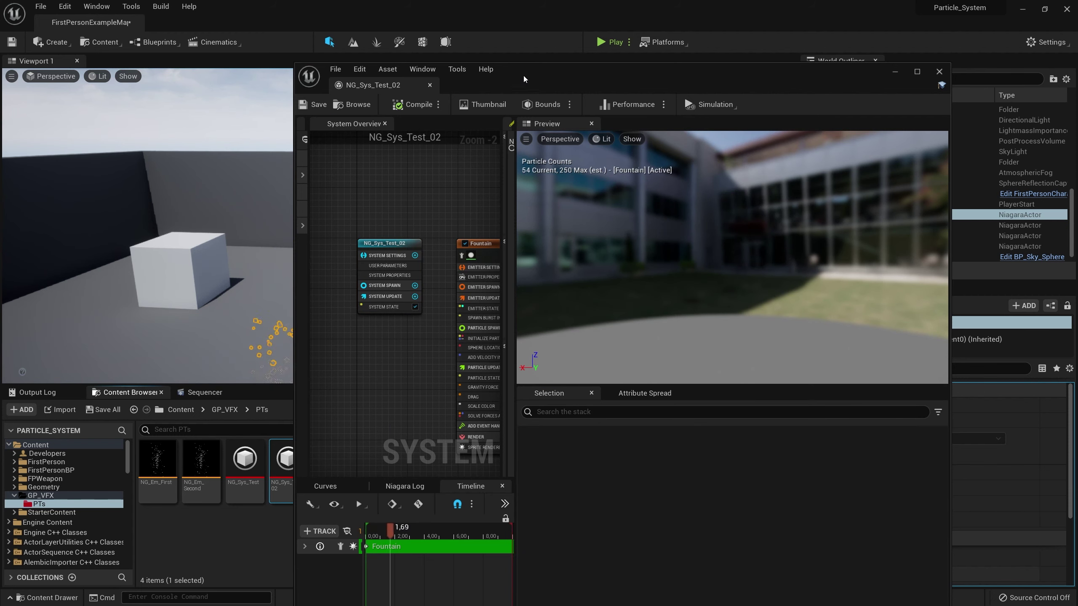
left_click_drag(439, 85, 504, 379)
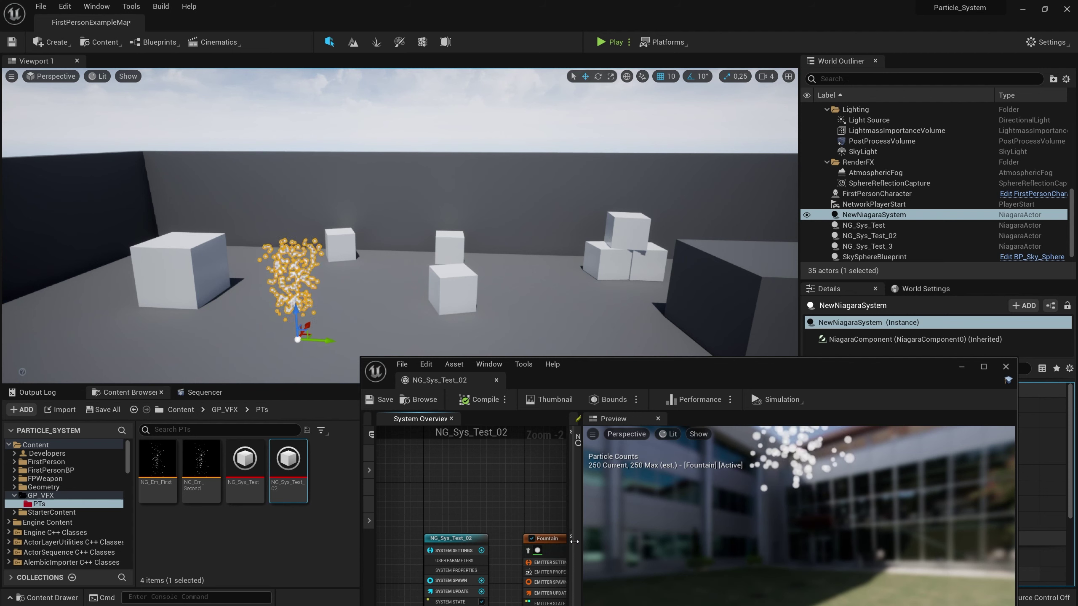
- Set the NG_Sys_Test_02 system's System State Loop Behavior to Infinite
left_click_drag(572, 366, 603, 241)
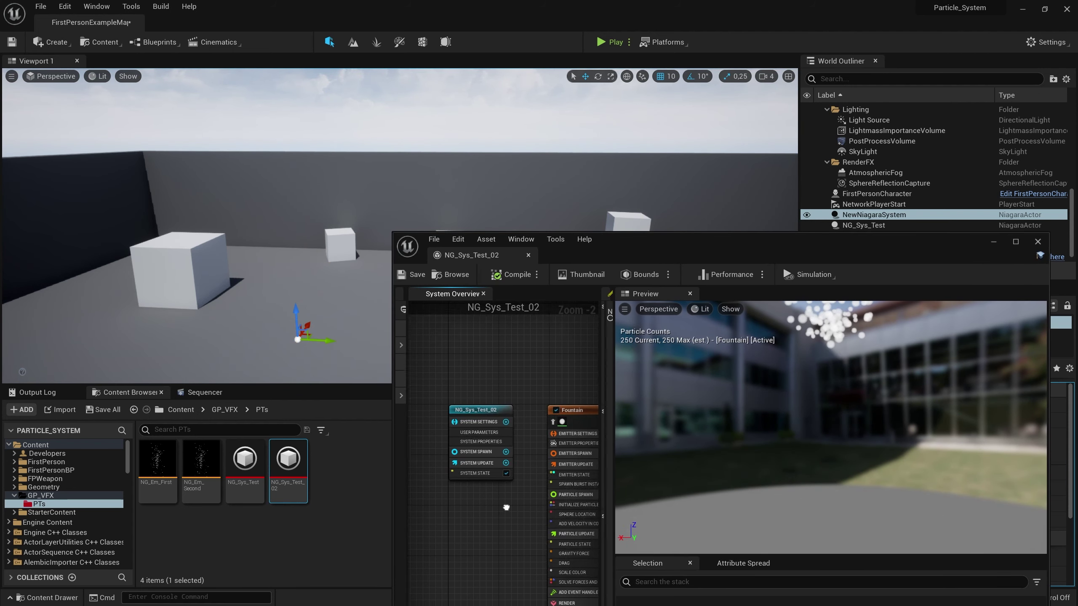
right_click_drag(521, 455, 438, 413)
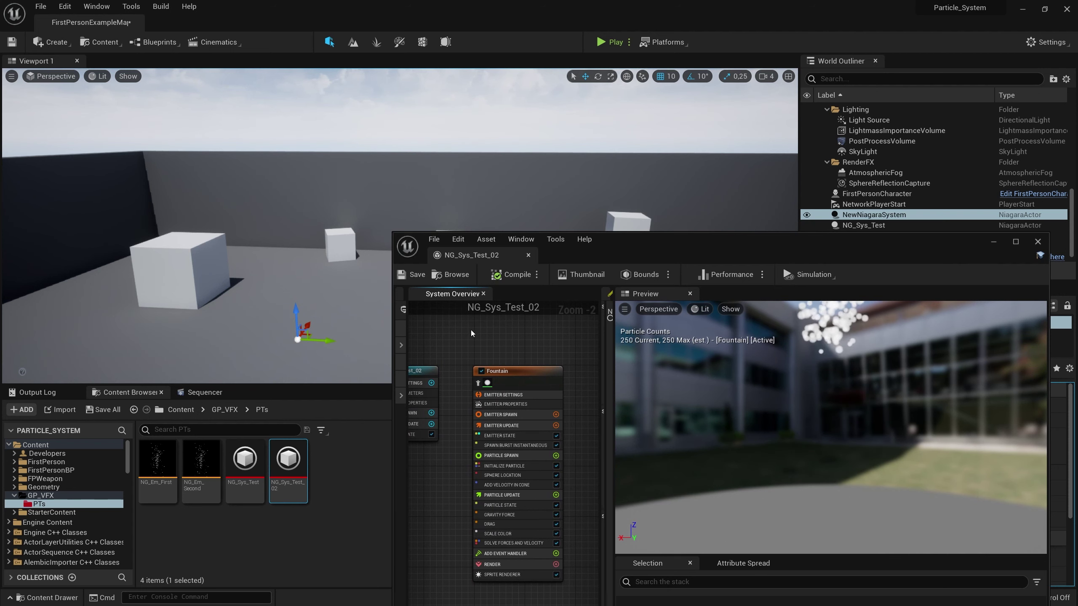
left_click_drag(591, 253, 729, 240)
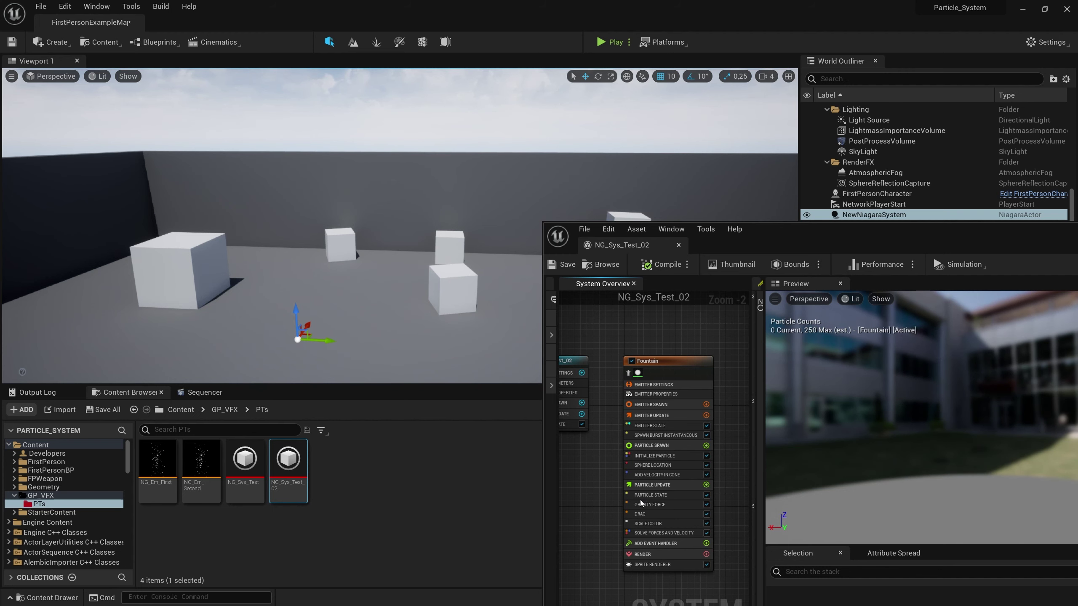
right_click_drag(591, 476, 605, 425)
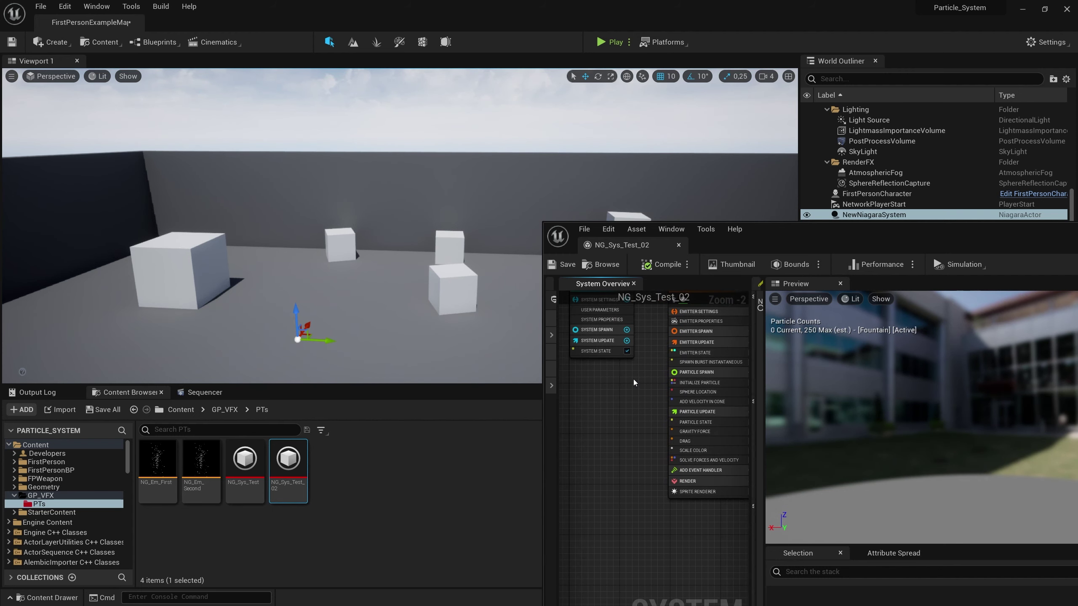
right_click_drag(683, 345, 640, 389)
left_click(649, 425)
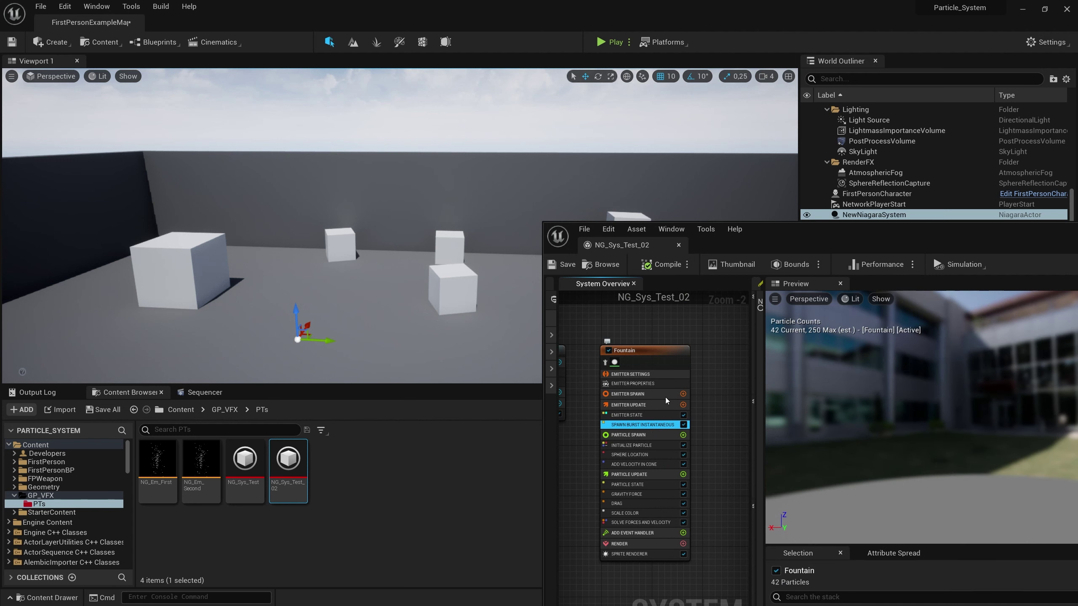
left_click_drag(296, 309, 292, 286)
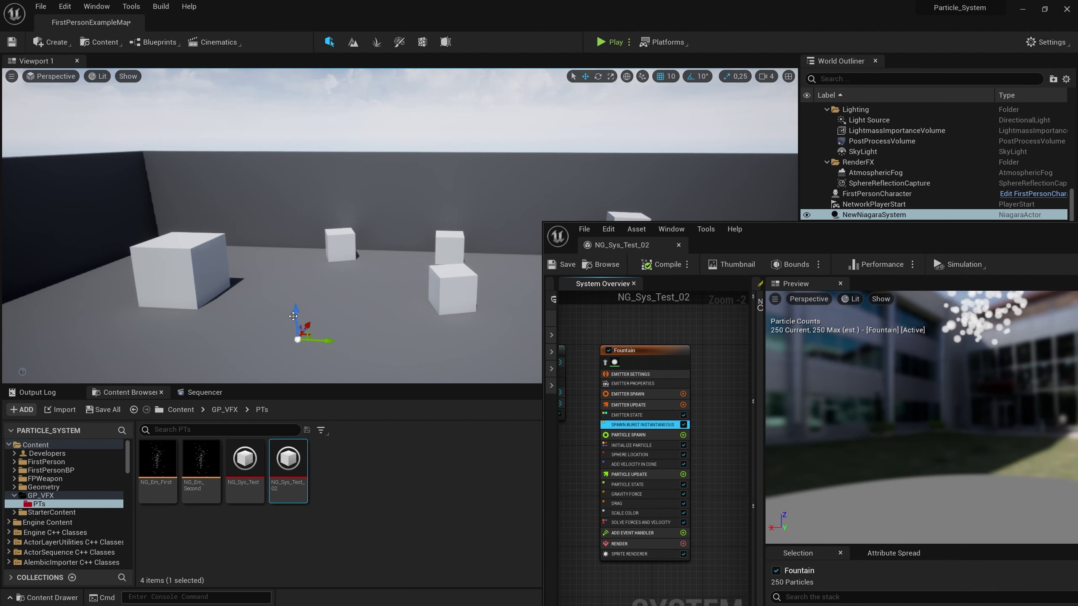
left_click(637, 415)
left_click_drag(783, 235, 682, 100)
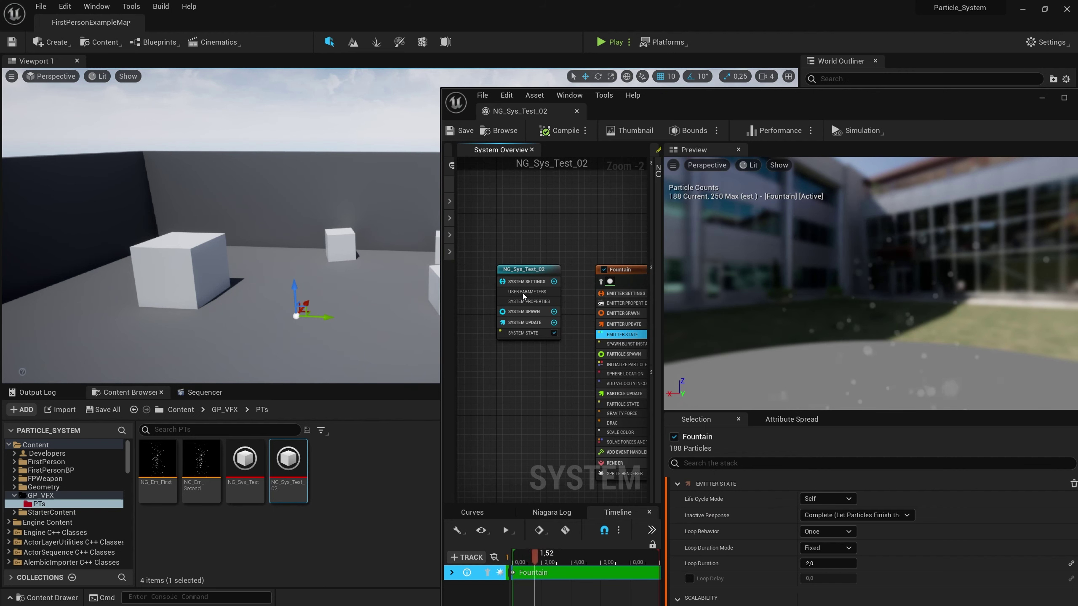
left_click(525, 282)
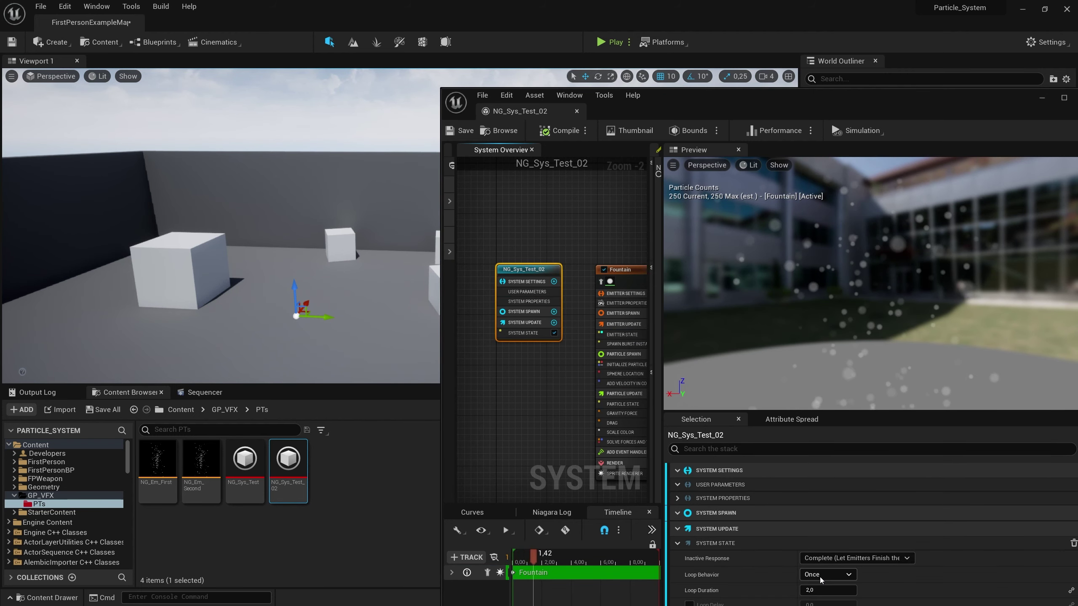
left_click(826, 577)
left_click(819, 543)
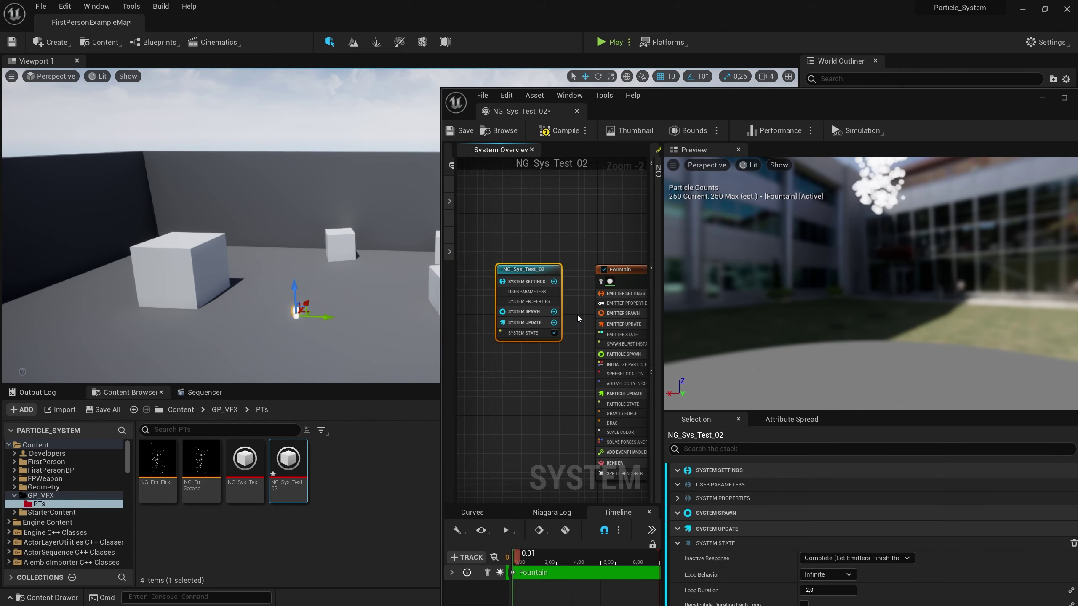
- Set the Fountain emitter's Emitter State Loop Behavior to Infinite
left_click(622, 335)
left_click(830, 533)
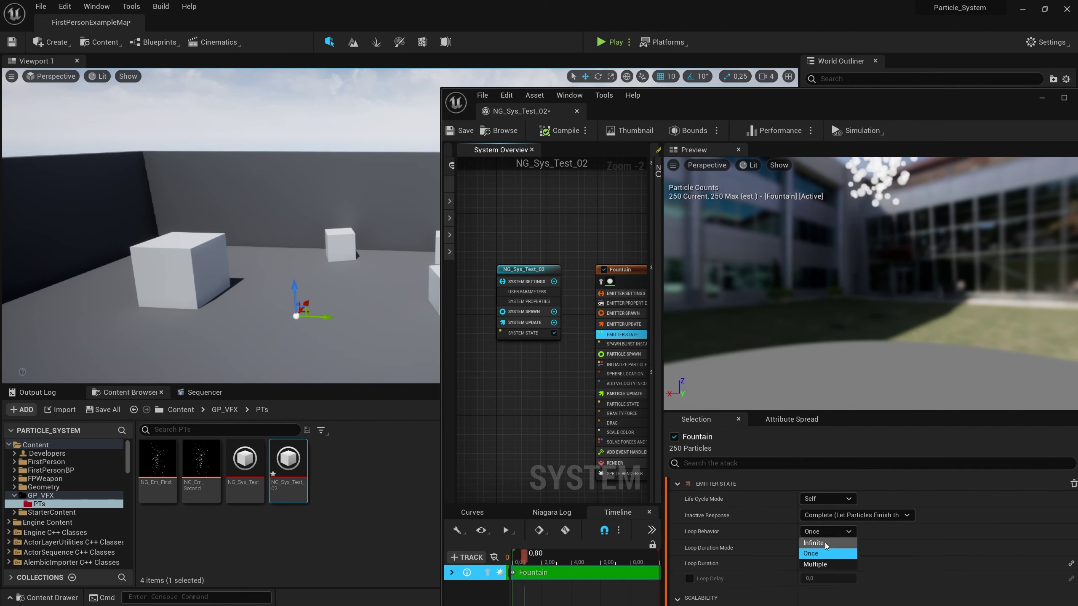
left_click(826, 543)
- Delete the Fountain's Spawn Burst Instantaneous module
key("f")
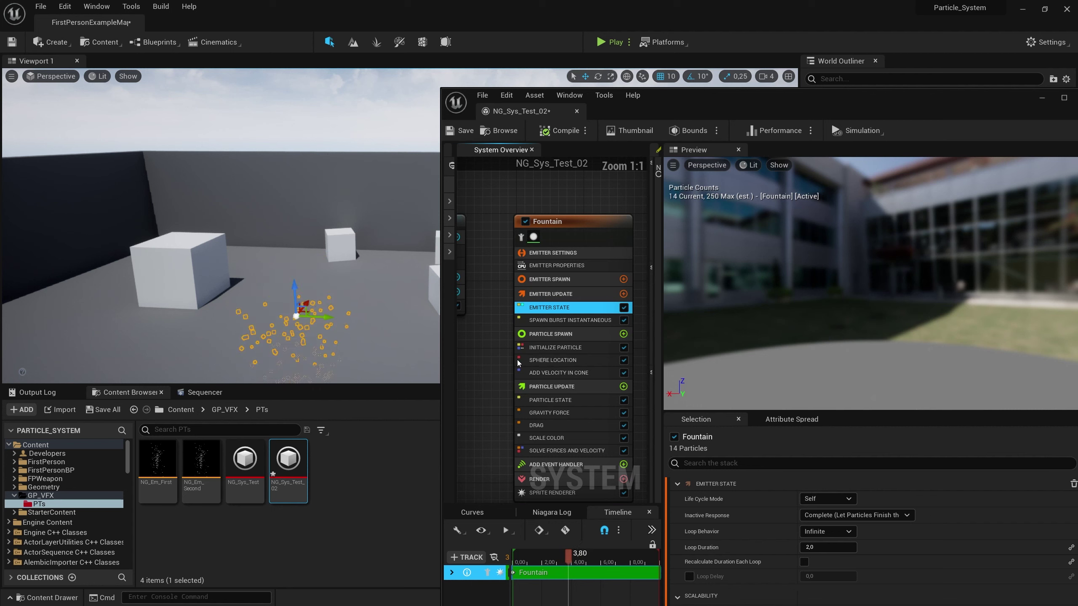
left_click(578, 321)
key("Delete")
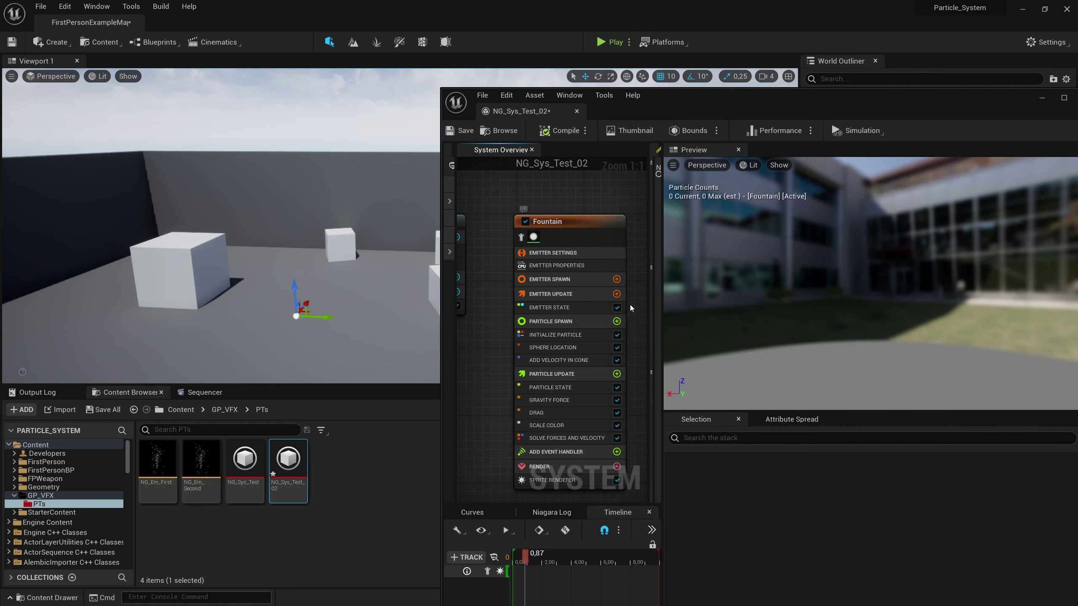
- Add a Spawn Per Unit module to Emitter Update and set it to 25
left_click(616, 294)
type("spawn")
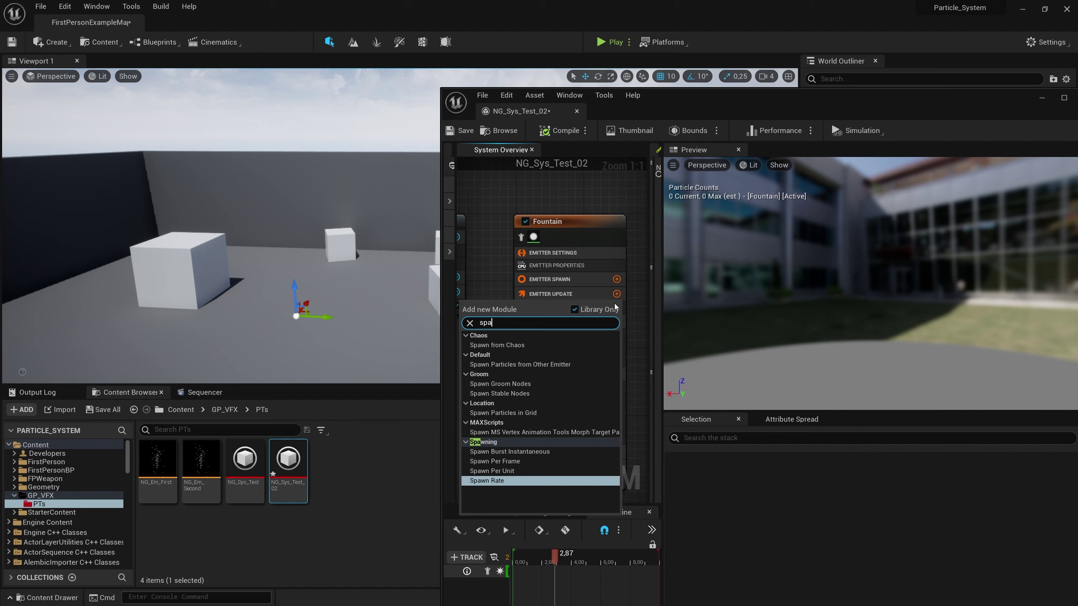
left_click(501, 471)
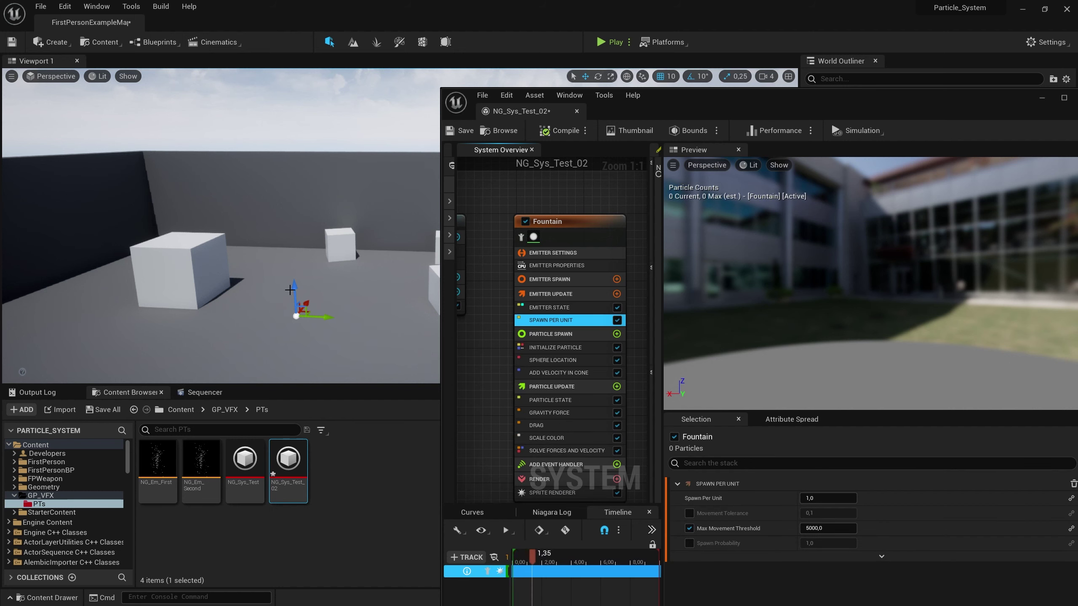
left_click_drag(290, 289, 134, 204)
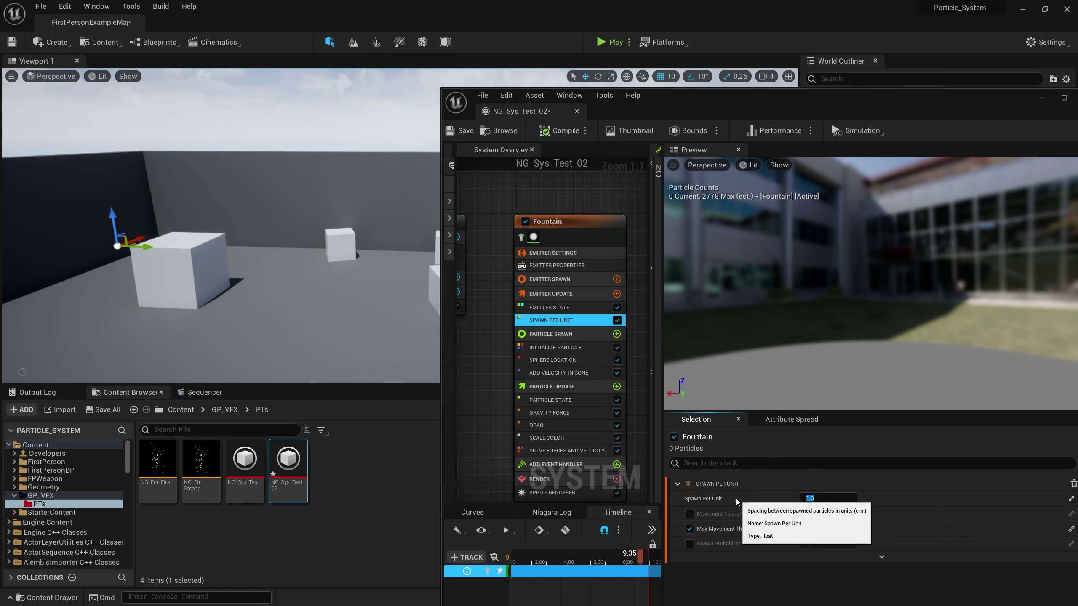
type("250")
key("Return")
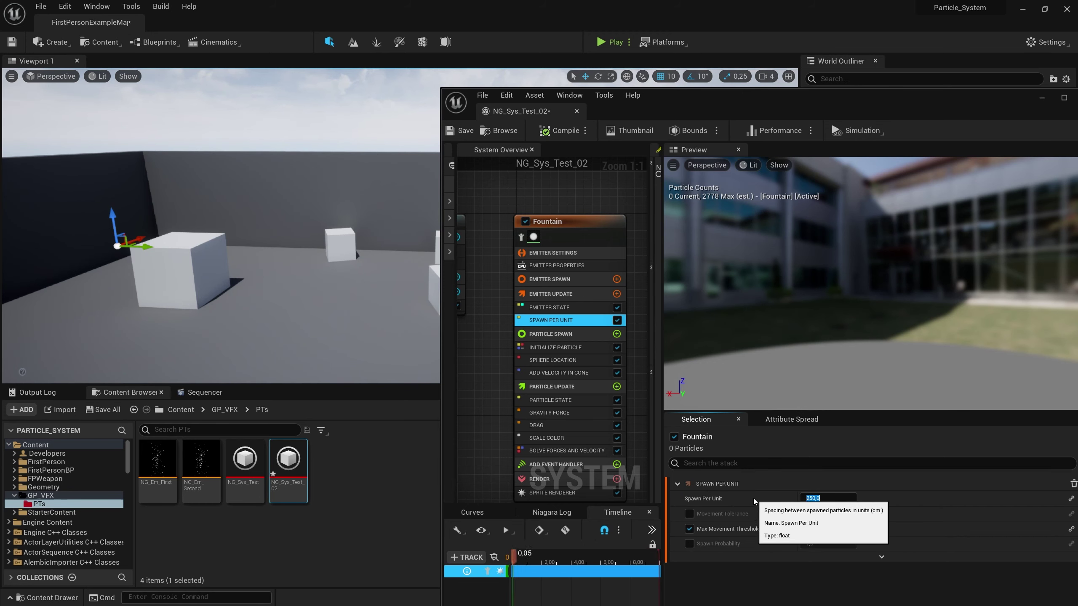
- Sweep the particle actor back and forth along Y to test the spawned trail
left_click_drag(151, 239, 180, 258)
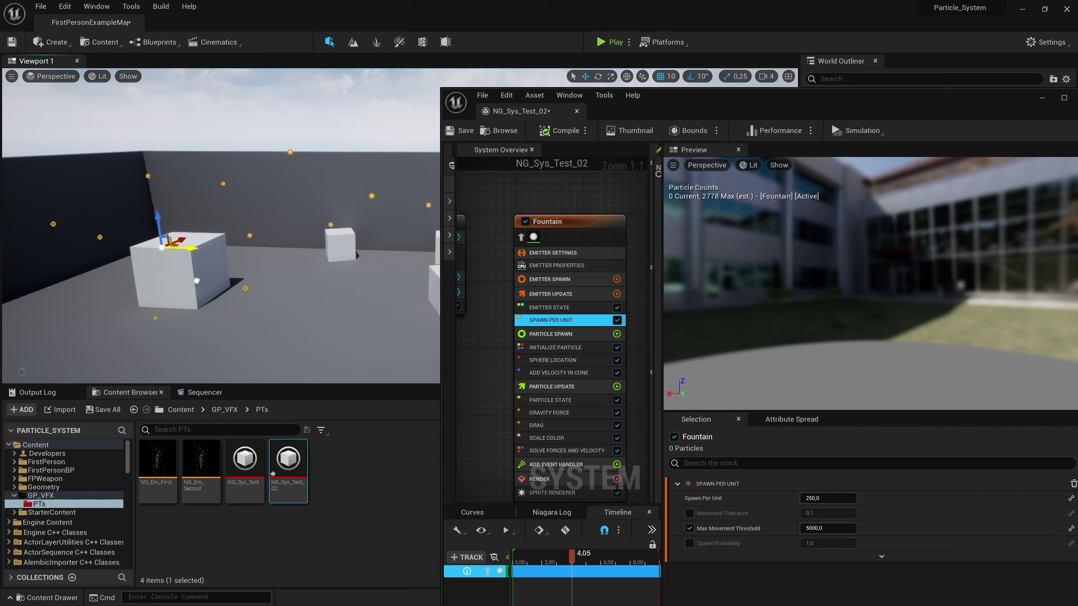
left_click_drag(196, 281, 149, 279)
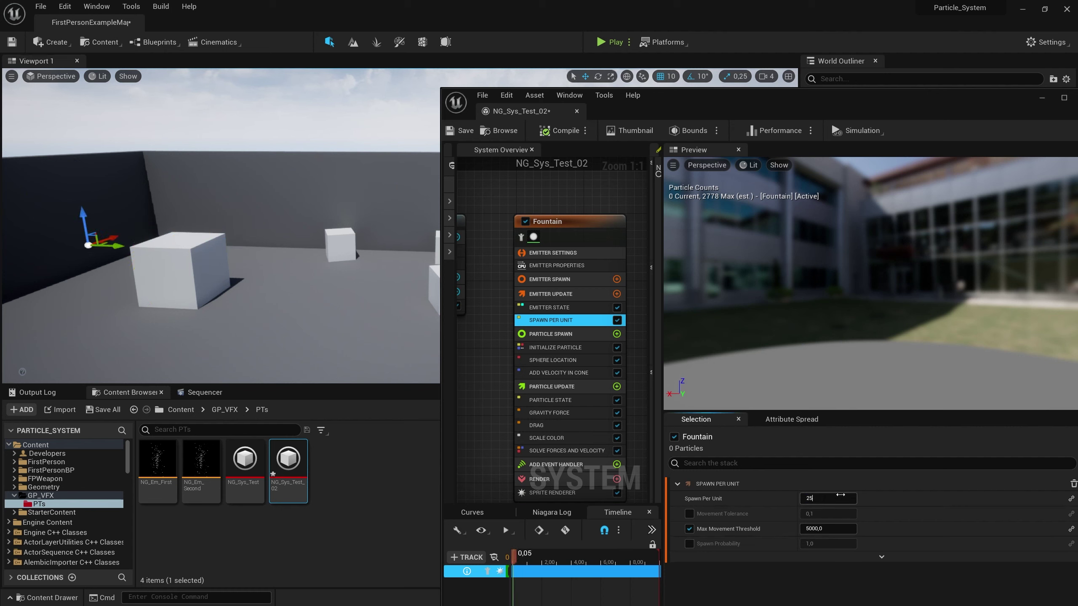
left_click_drag(112, 244, 254, 290)
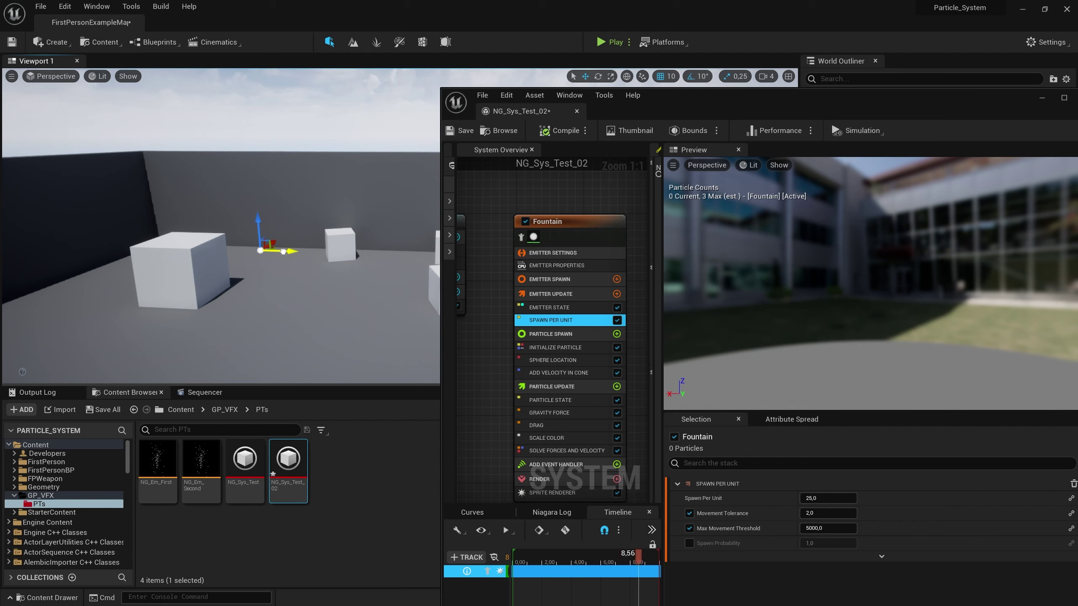
- Set Spawn Per Unit's Movement Tolerance to 0.2 and Spawn Per Unit to 2.0, testing by sweeping the actor
left_click(814, 514)
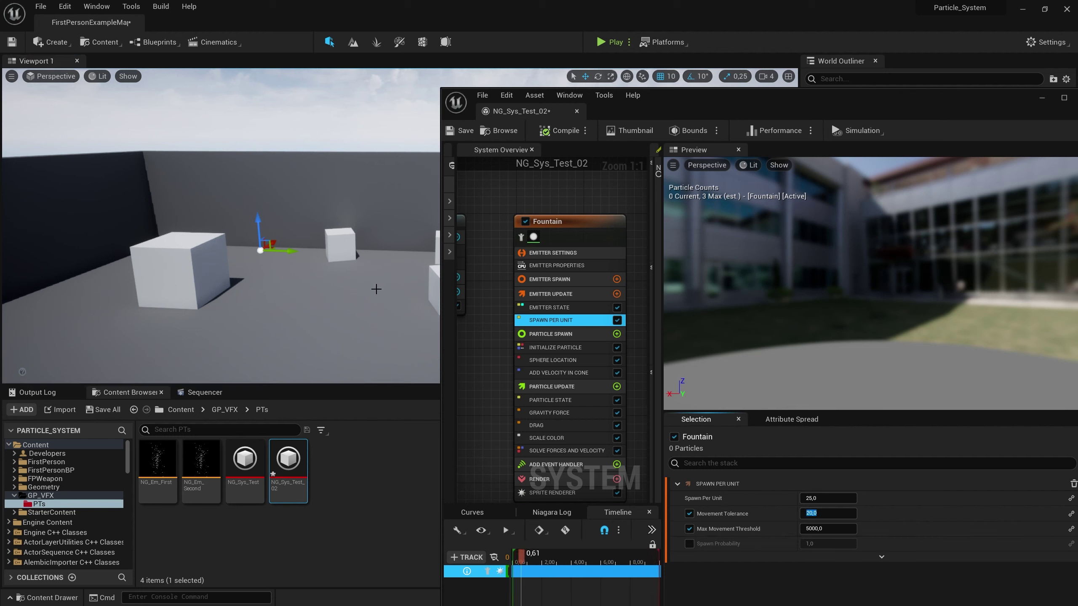
left_click_drag(294, 251, 292, 254)
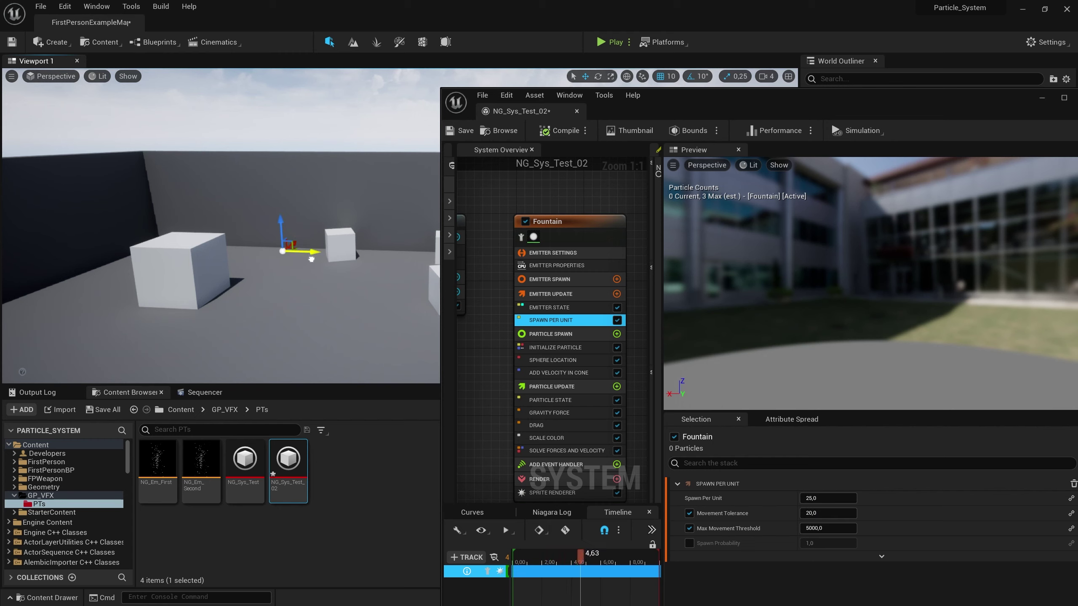
left_click_drag(411, 269, 317, 266)
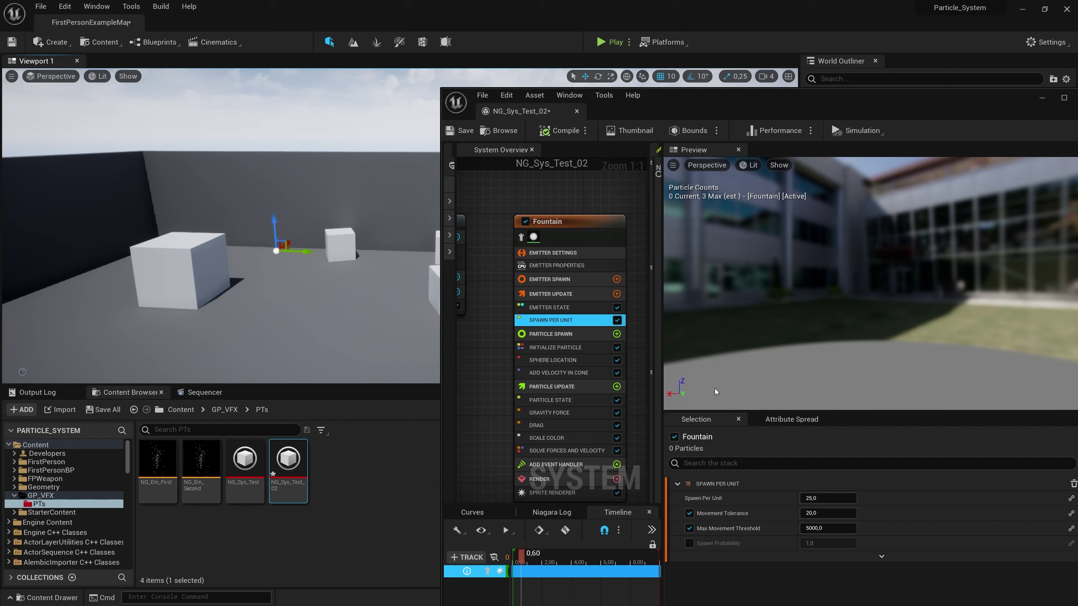
left_click(689, 544)
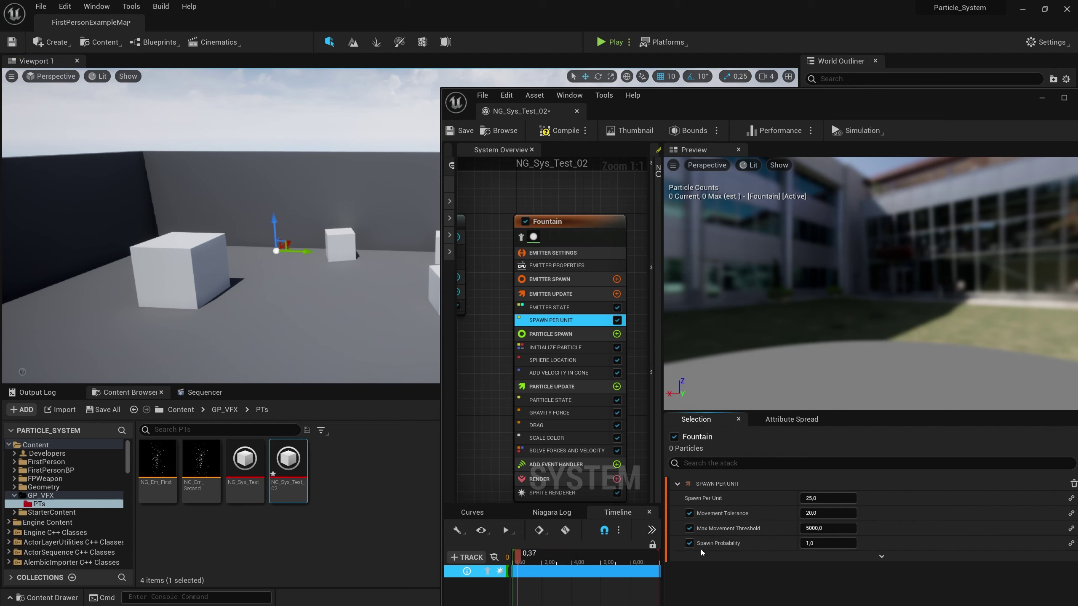
left_click(689, 543)
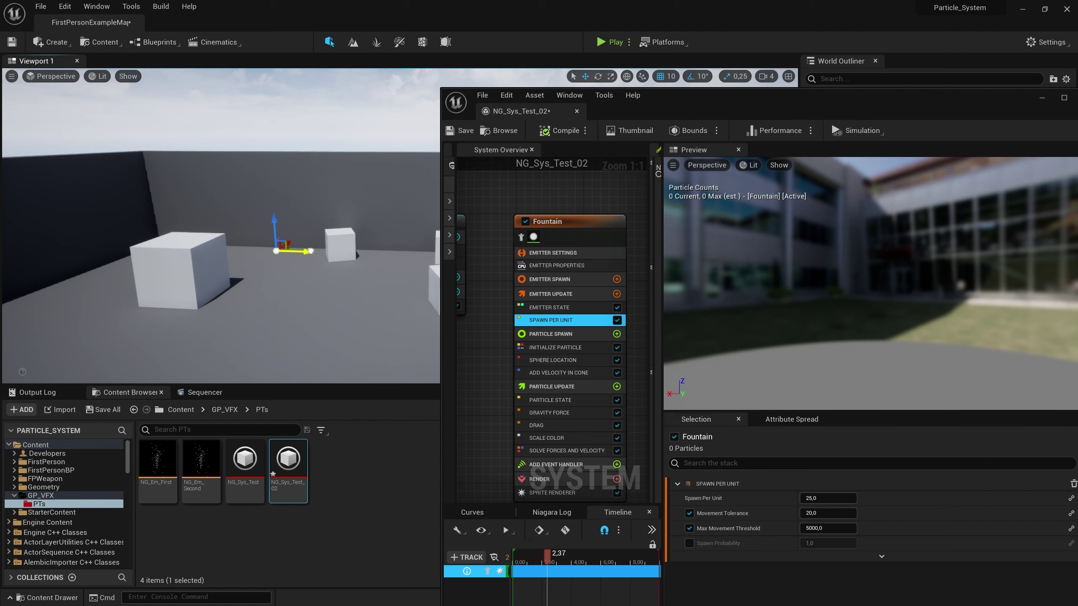
left_click_drag(310, 251, 250, 240)
left_click(827, 498)
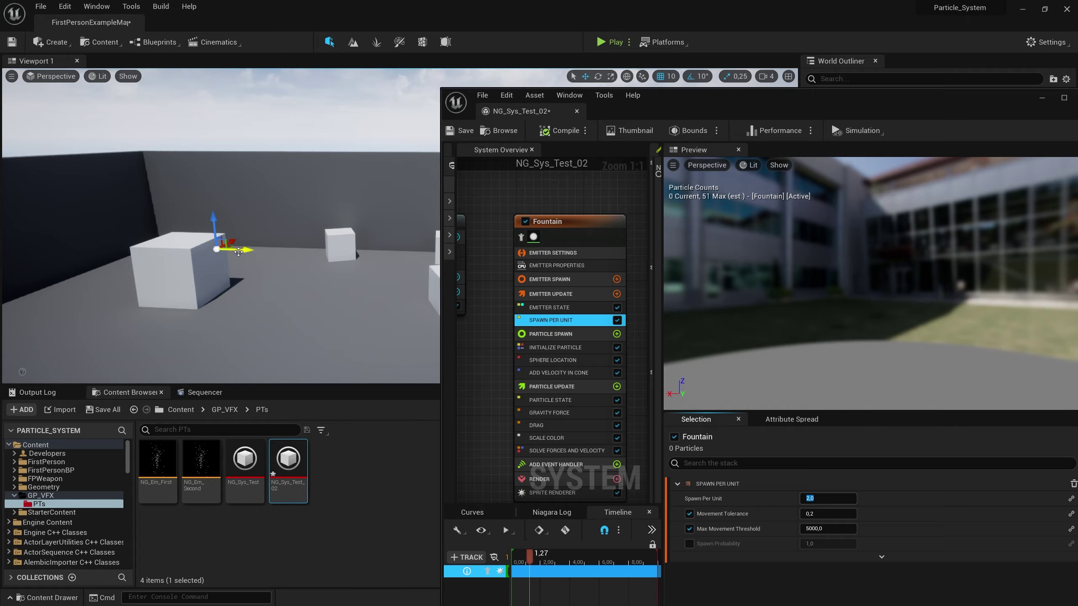
mouse_move(238, 252)
left_mouse_down()
mouse_move(335, 253)
mouse_move(191, 253)
mouse_move(322, 254)
mouse_move(248, 256)
left_mouse_up()
- Disable Spawn Per Unit and add a Spawn Rate module with SpawnRate 50
left_click(616, 320)
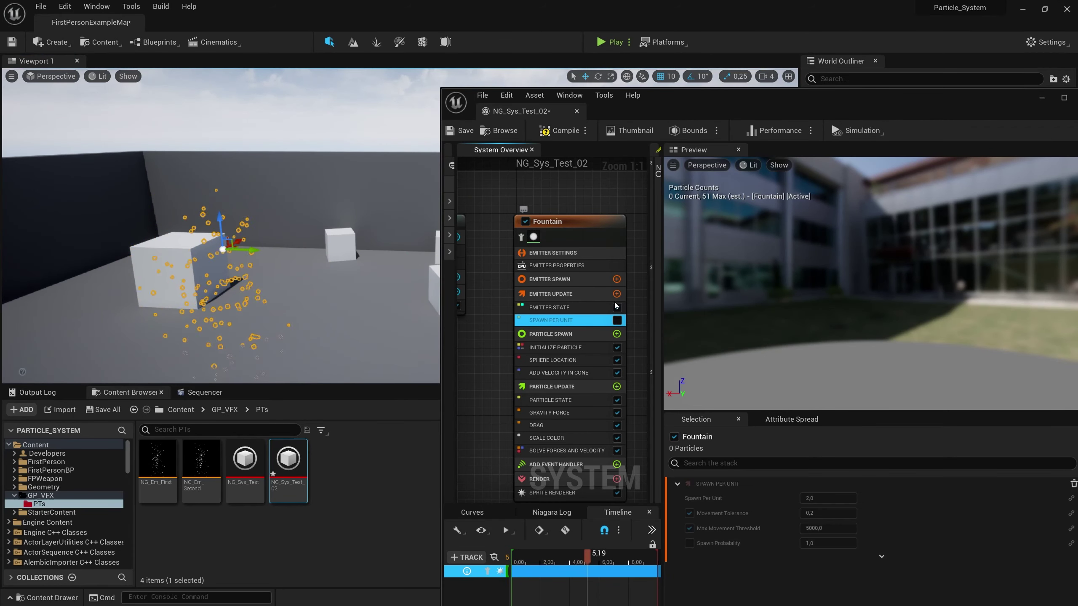
left_click(617, 294)
type("spawn")
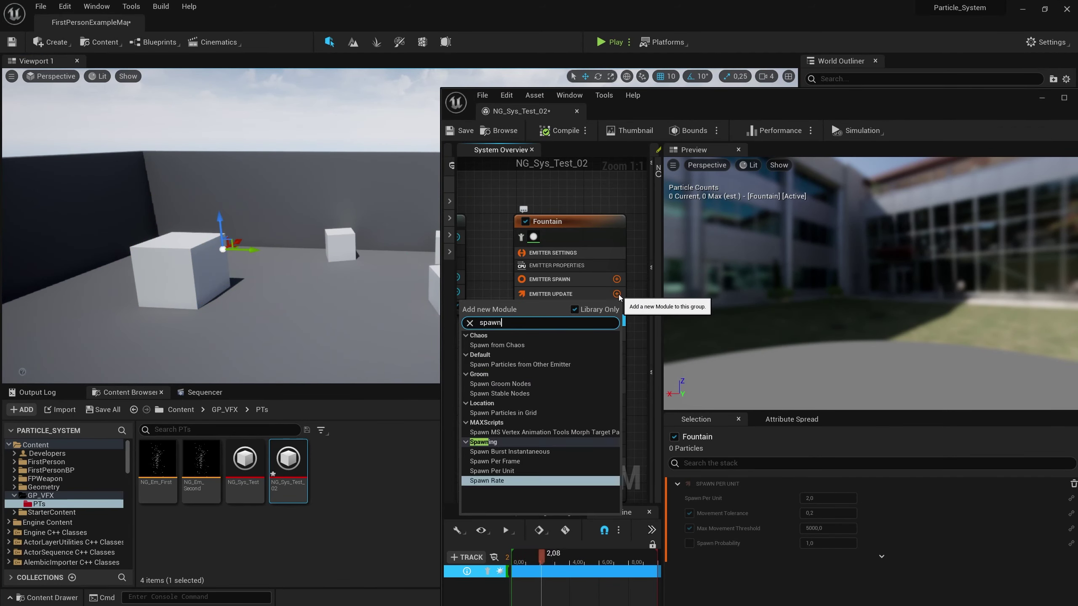
left_click(505, 480)
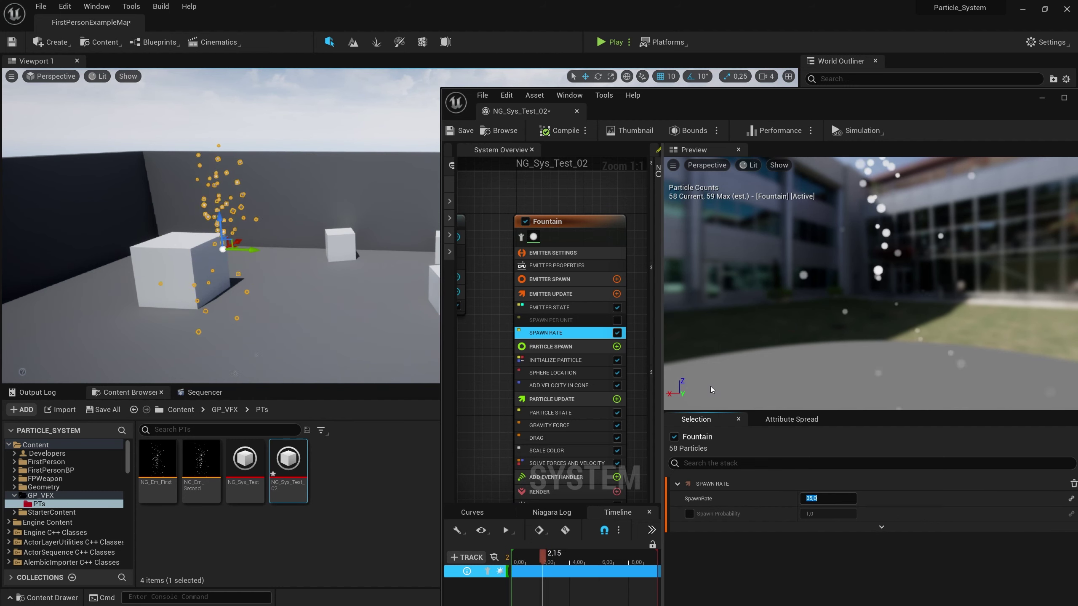
type("50")
key("Return")
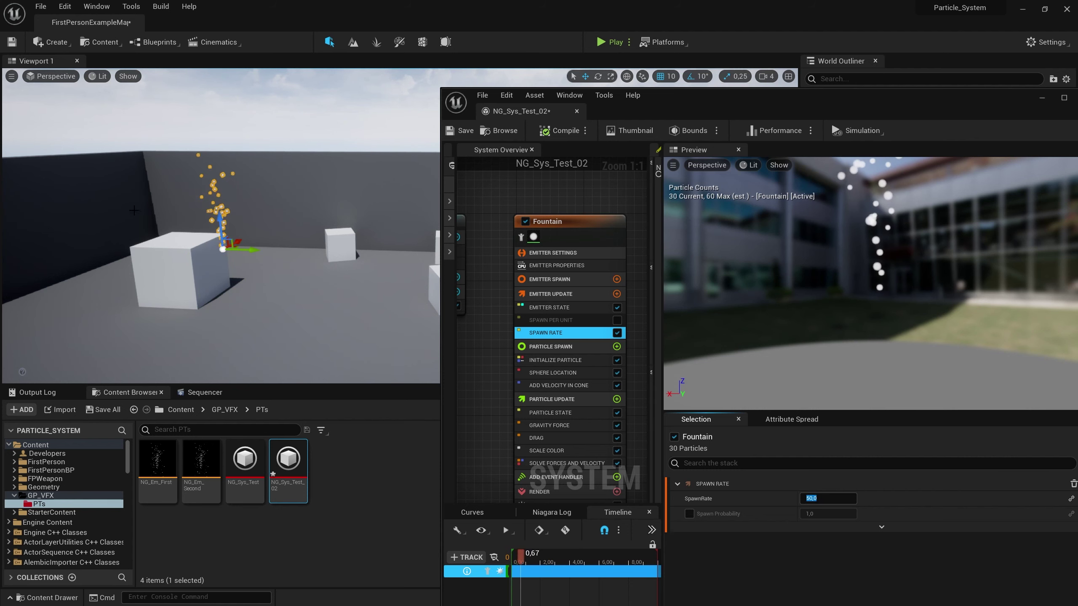
- Inspect the NG_Sys_Test and NG_Sys_Test_3 actors in the World Outliner
left_click(249, 197)
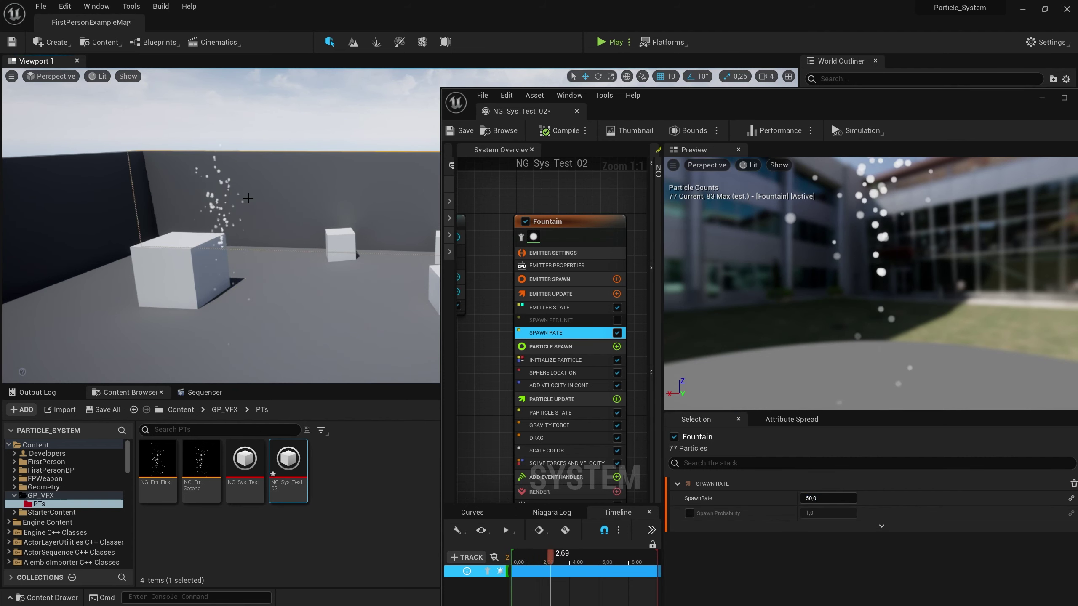
left_click_drag(237, 204, 220, 217)
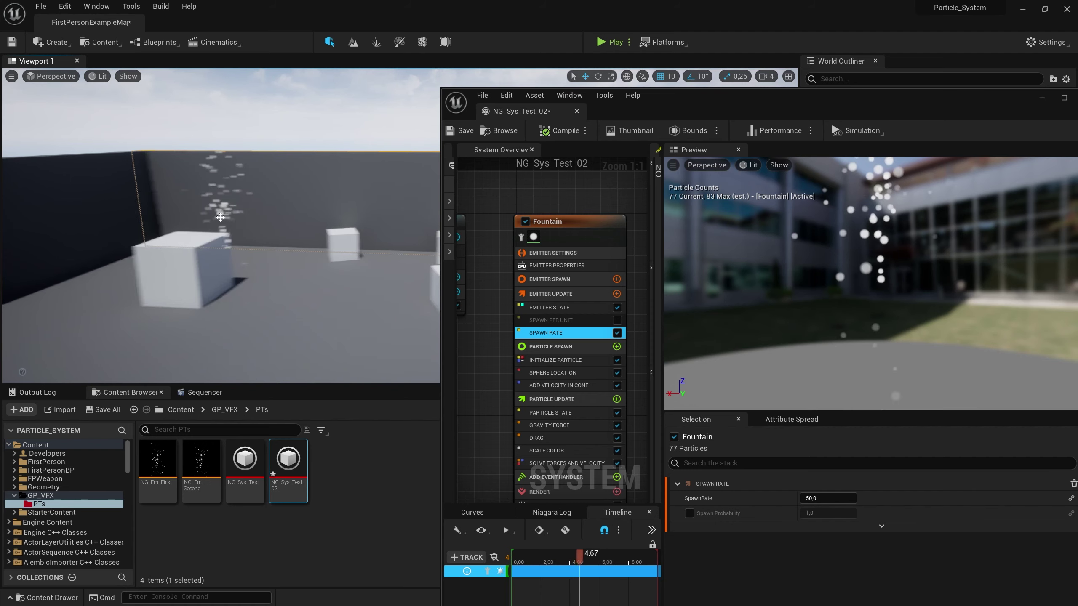
left_click(221, 216)
left_click_drag(741, 107, 708, 443)
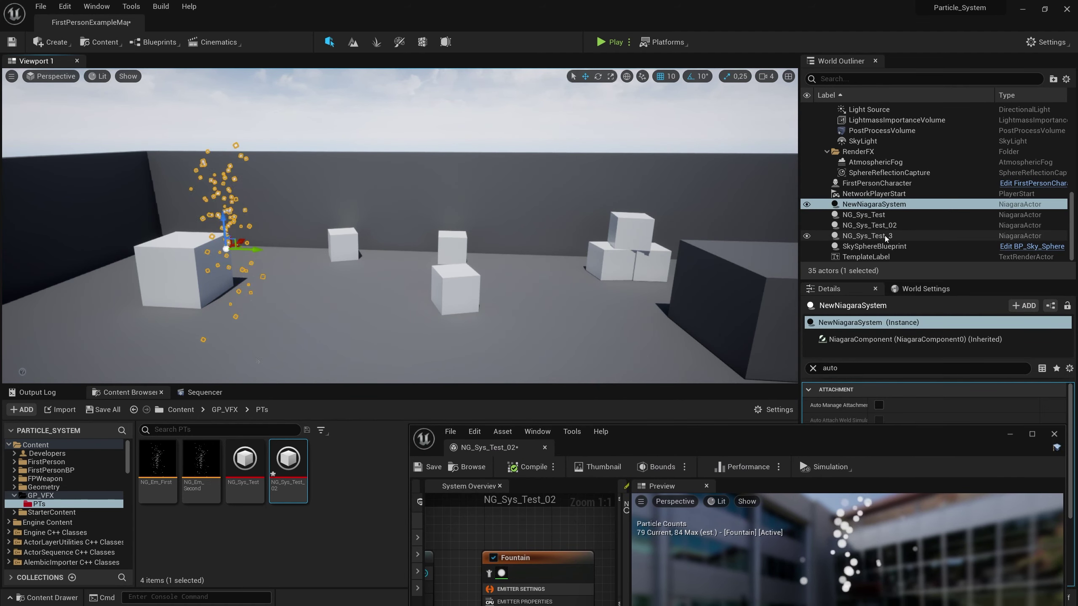
left_click(884, 236)
left_click(870, 214)
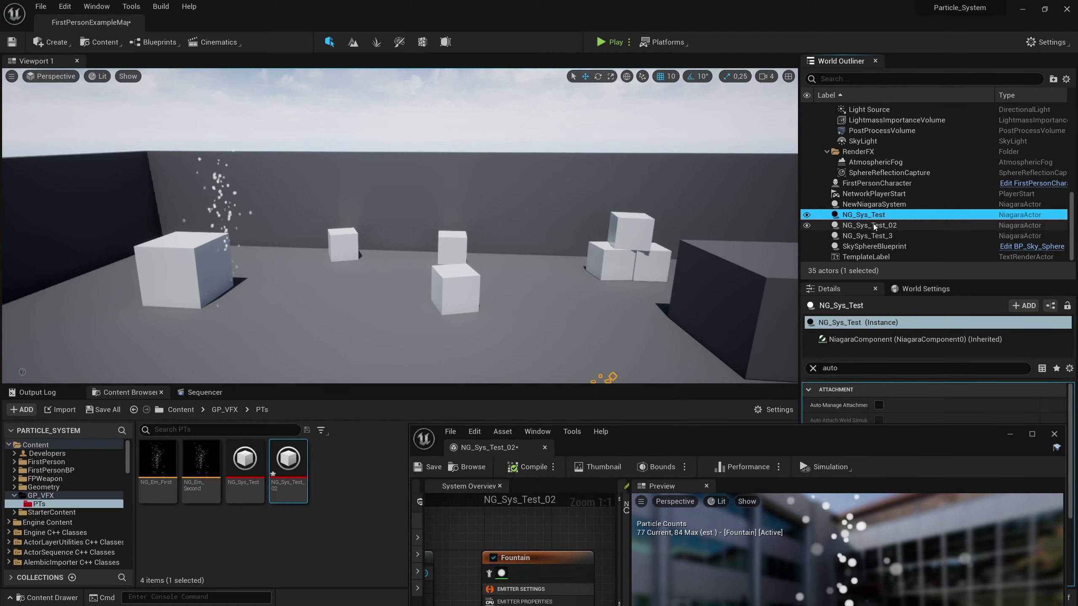
left_click(873, 236)
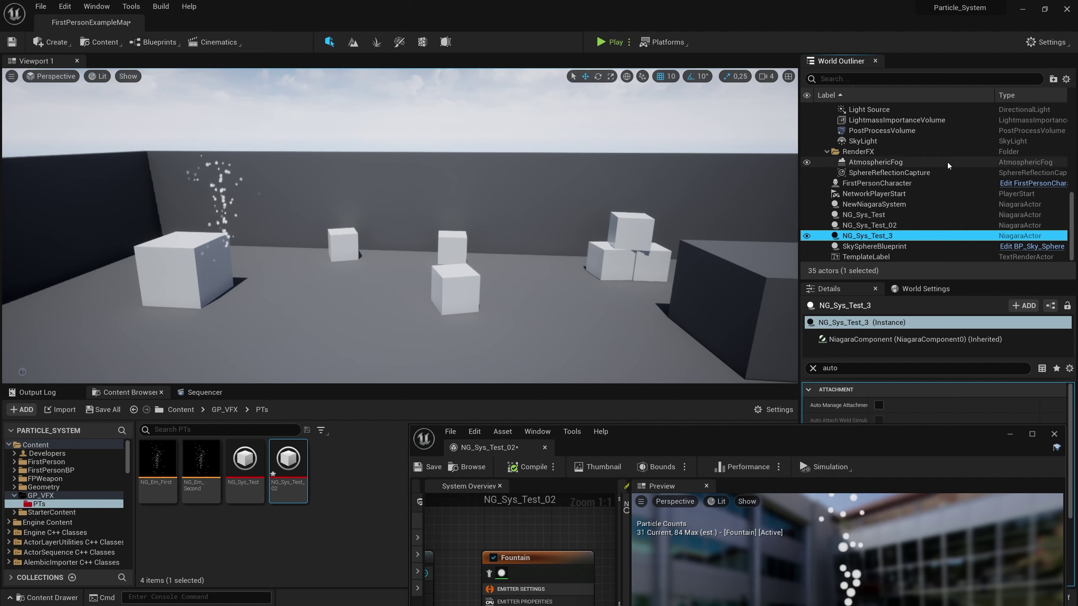
- Move the NewNiagaraSystem actor over beside the cubes
left_click(894, 204)
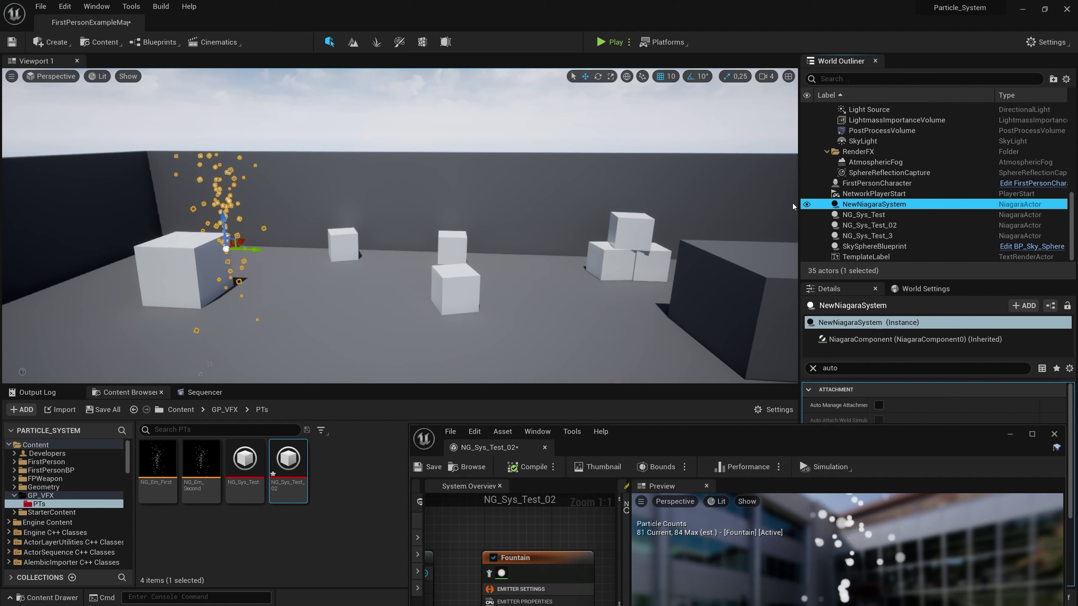
left_click_drag(249, 250, 254, 252)
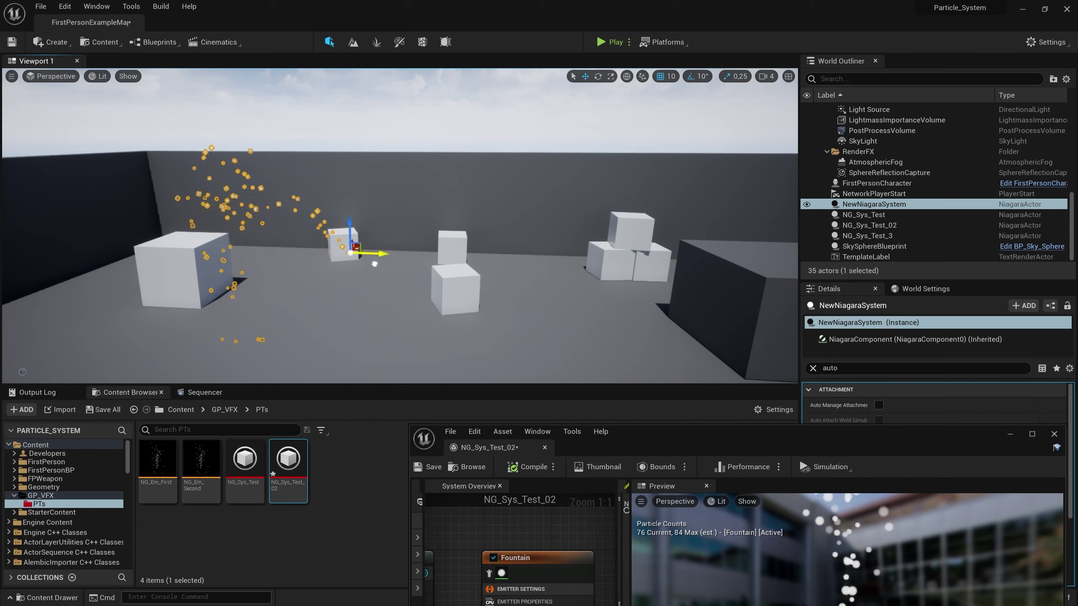
left_click_drag(374, 263, 390, 244)
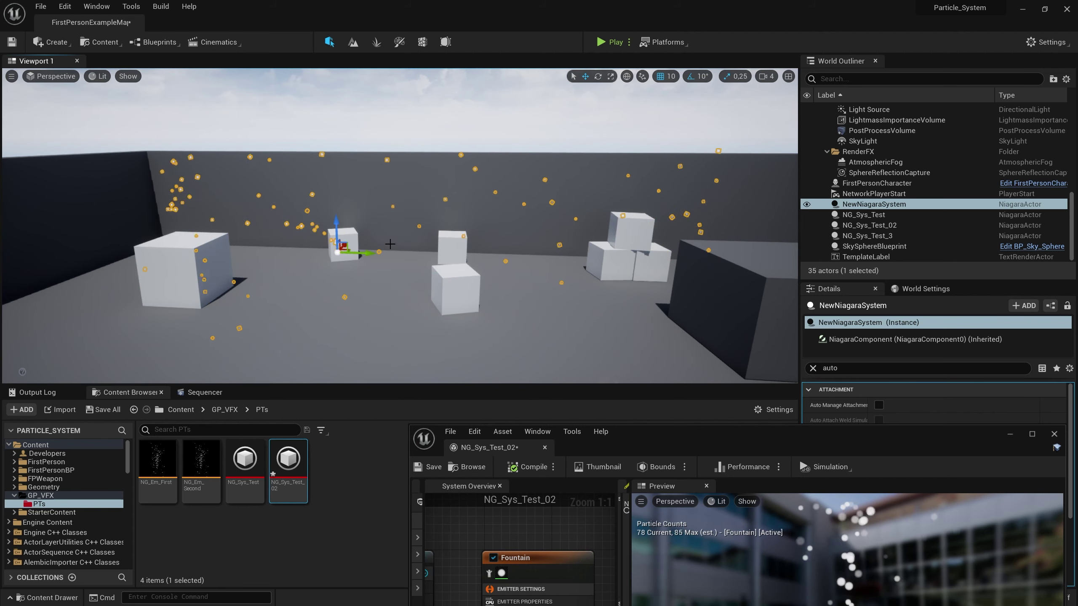
left_click_drag(597, 447, 580, 274)
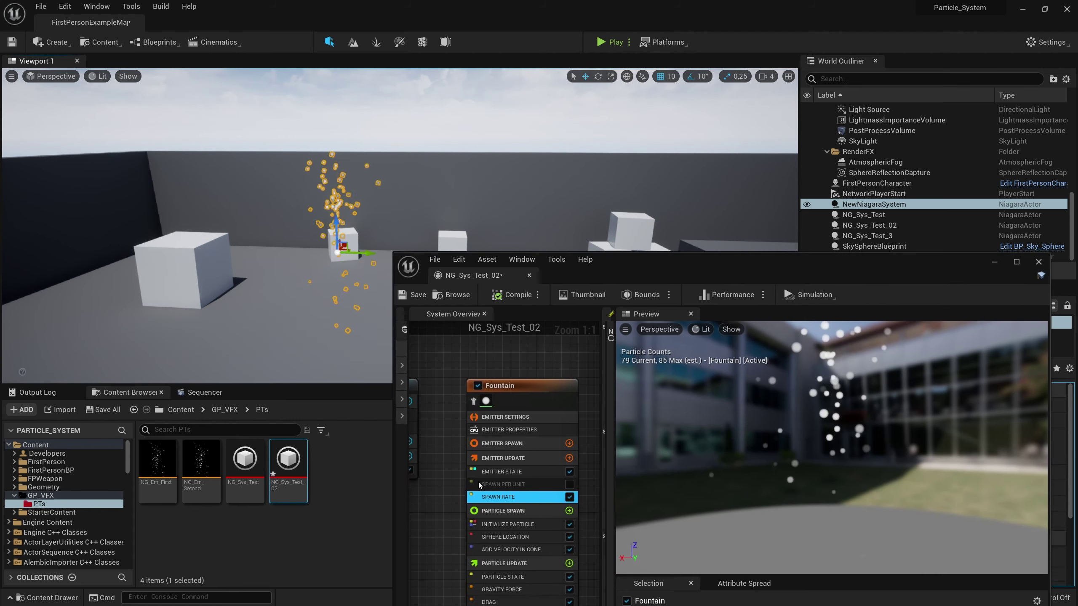
- Re-enable the Spawn Per Unit module and set Spawn Per Unit to 5.0
left_click(569, 484)
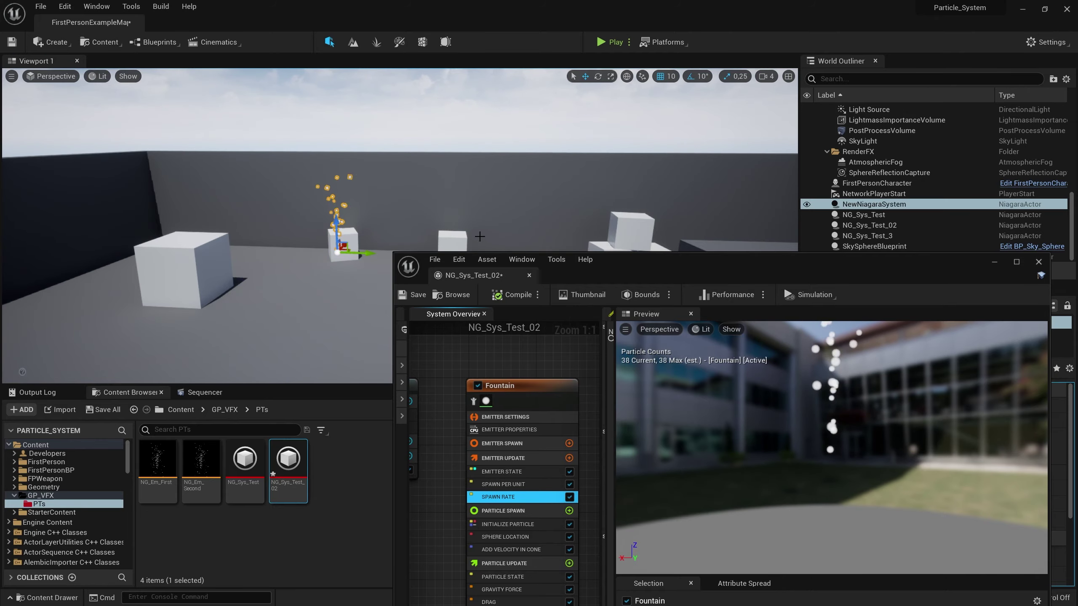
left_click_drag(362, 253, 300, 231)
left_click_drag(712, 267, 714, 169)
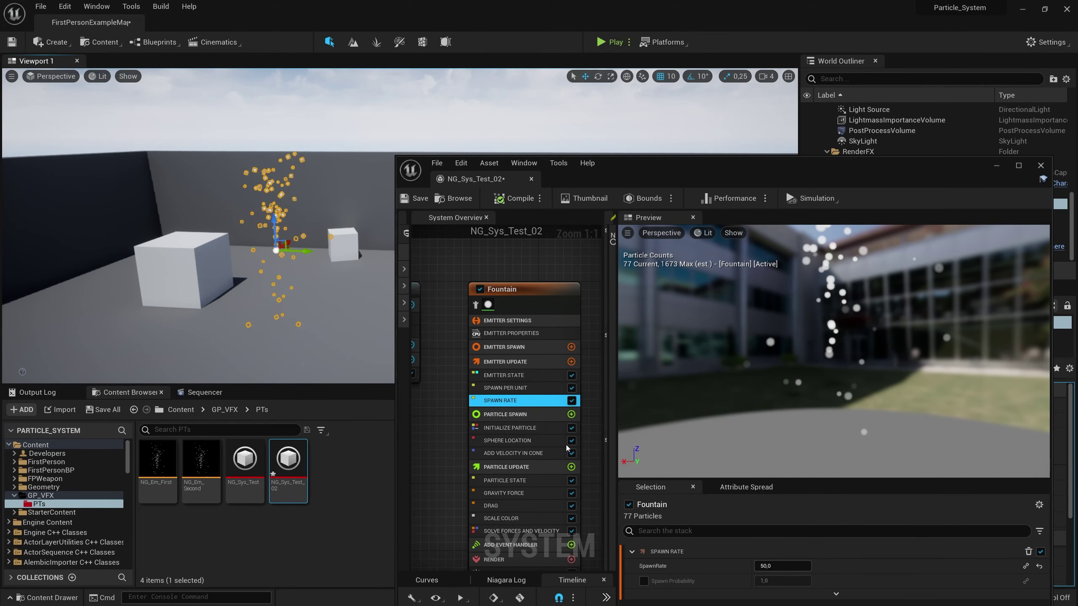
left_click(509, 388)
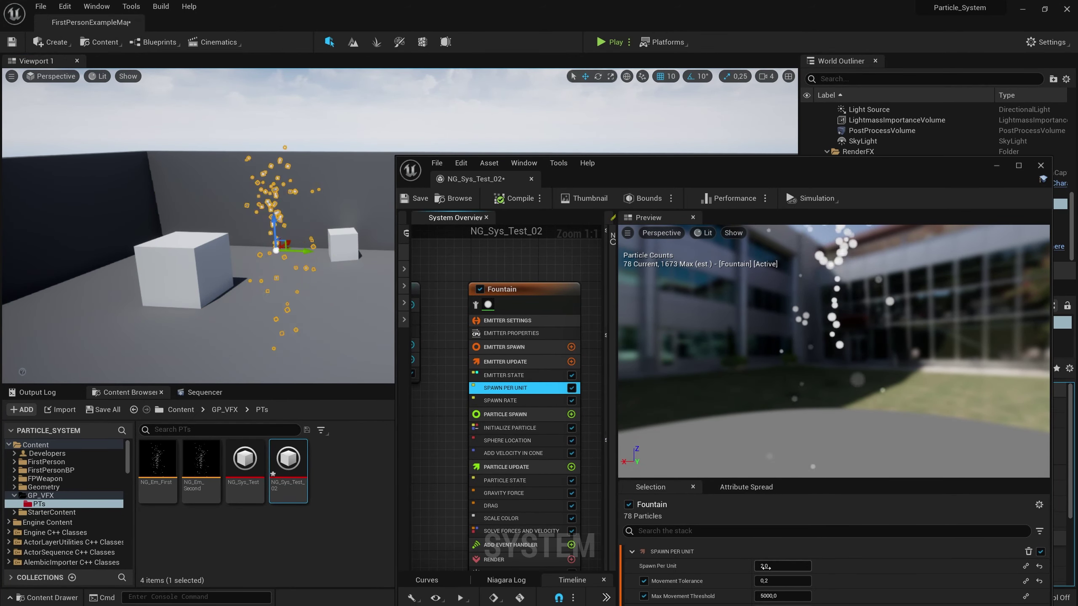
left_click(764, 567)
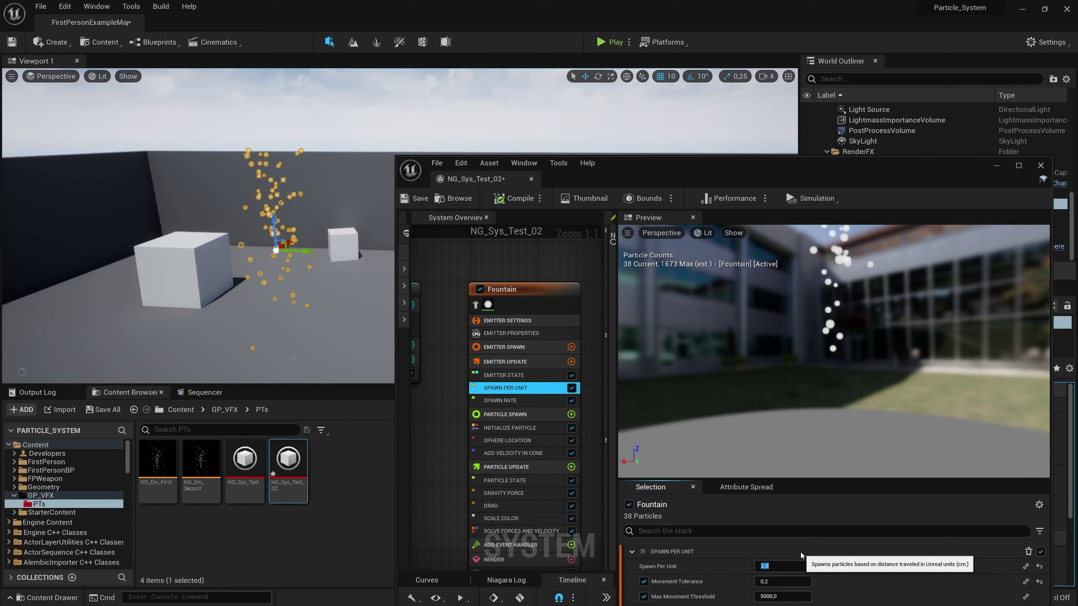
type("5")
key("Return")
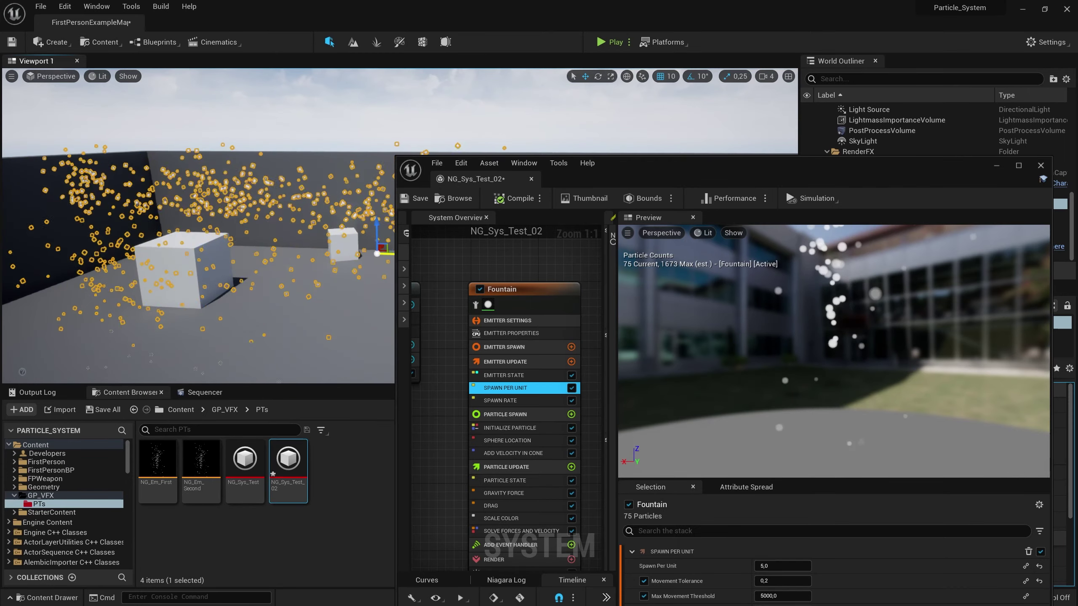
- Sweep the NewNiagaraSystem actor across the cubes to preview the particle trail
left_click_drag(662, 163, 852, 289)
left_click(152, 243)
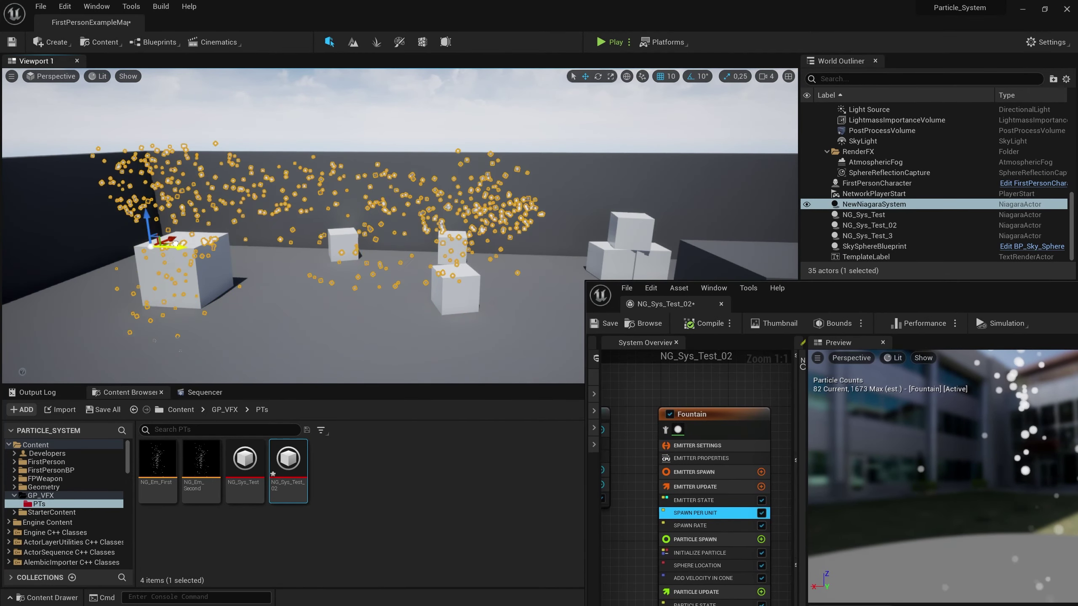
left_click_drag(176, 243, 327, 180)
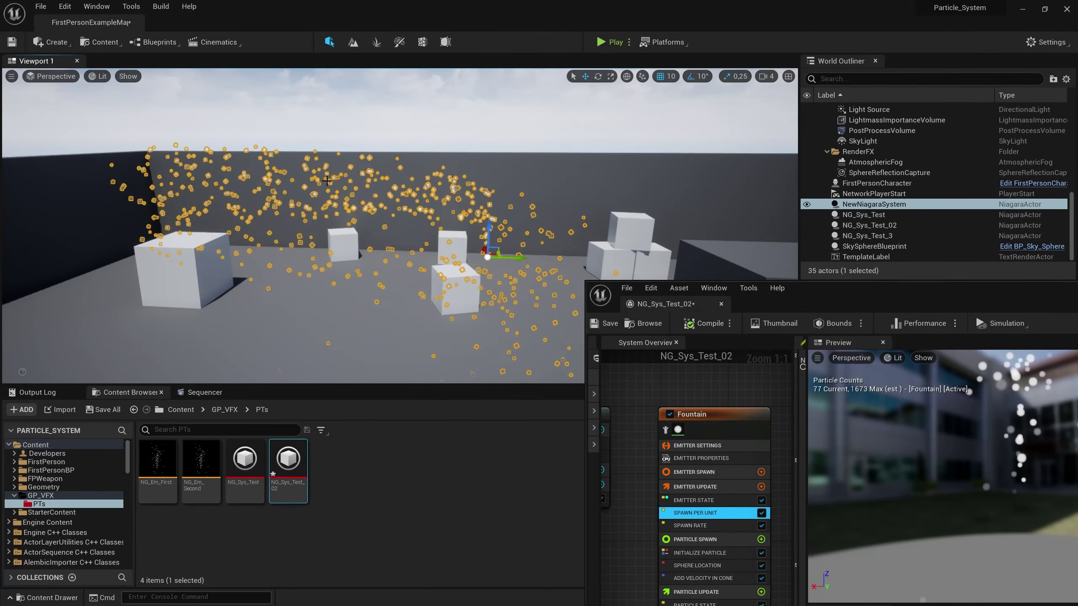
left_click_drag(511, 257, 163, 245)
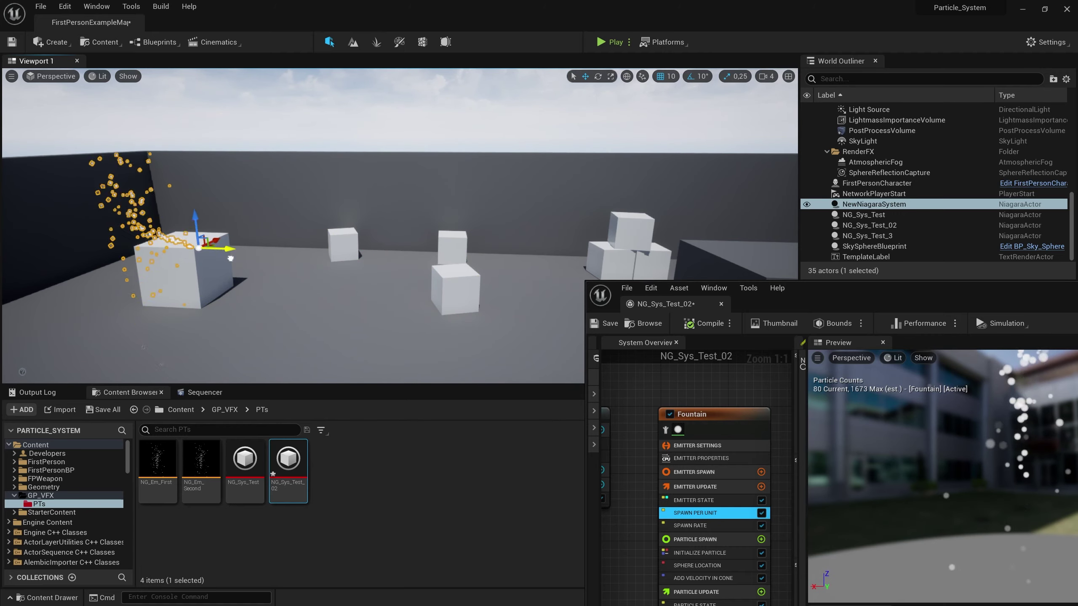
left_click_drag(494, 288, 265, 245)
left_click_drag(787, 291, 501, 100)
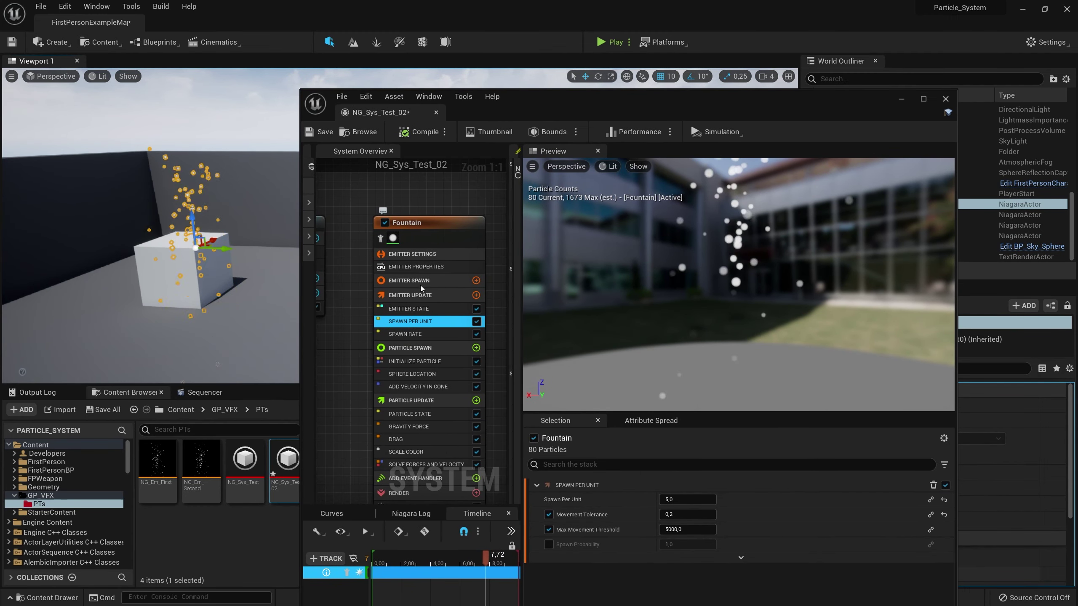
- Show the Fountain's Emitter Update settings without adding any new module
left_click(476, 295)
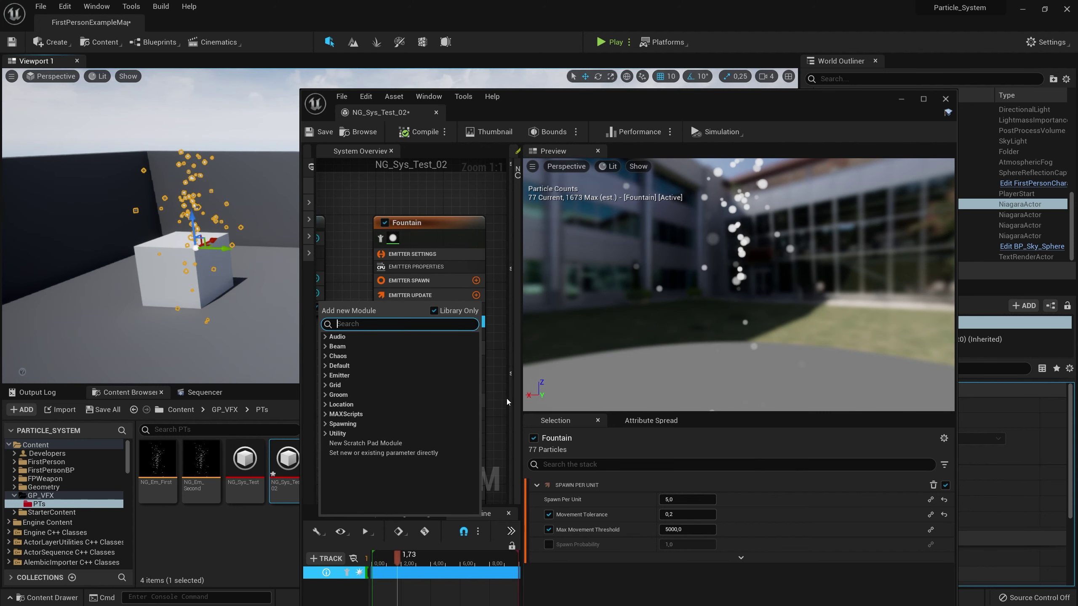
left_click(495, 290)
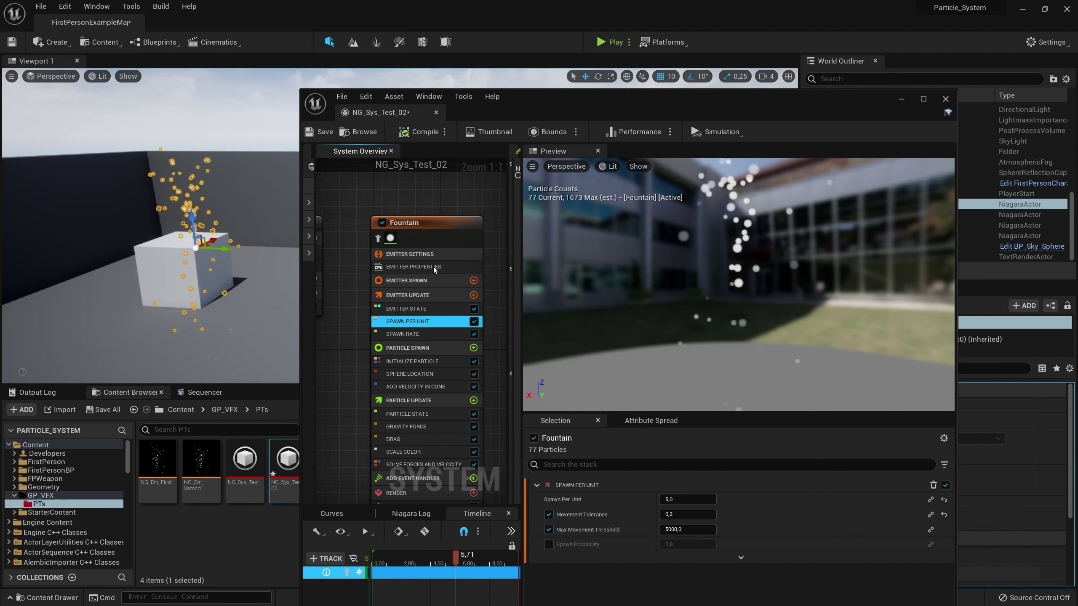
left_click(473, 295)
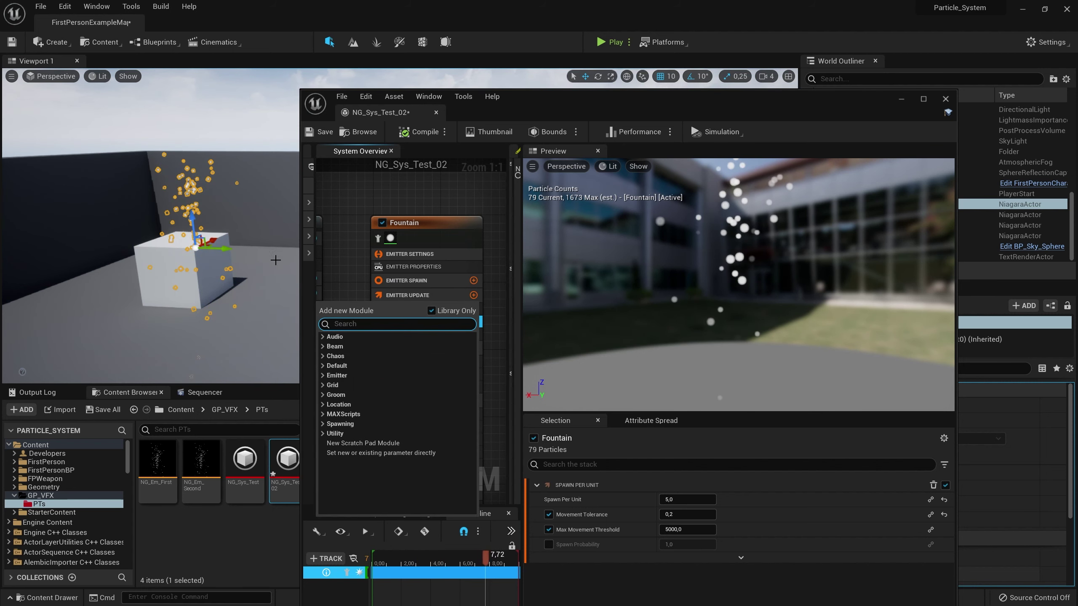
key("Escape")
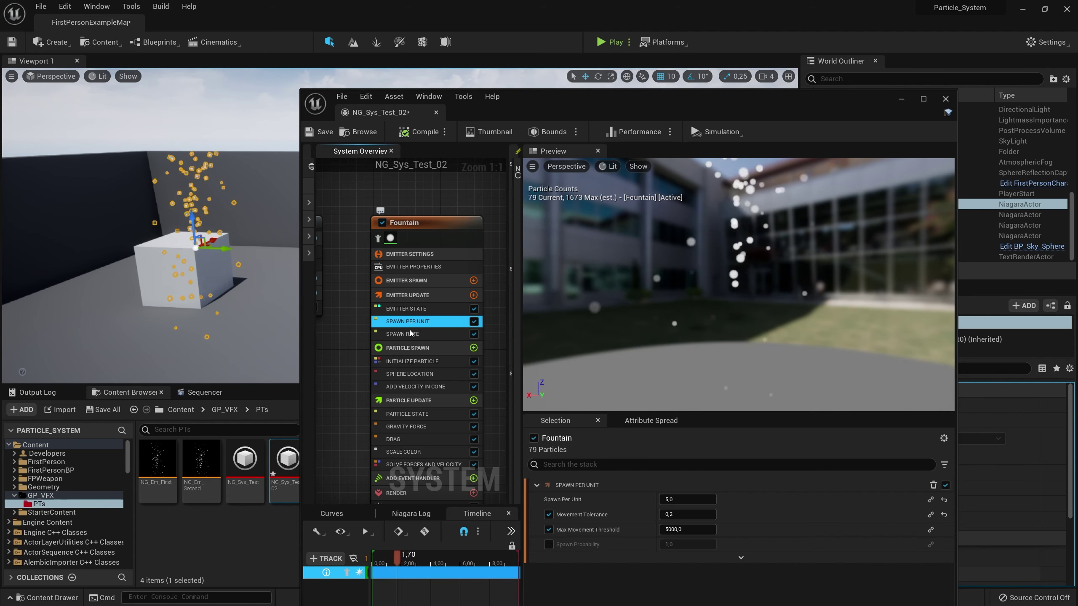
left_click(418, 296)
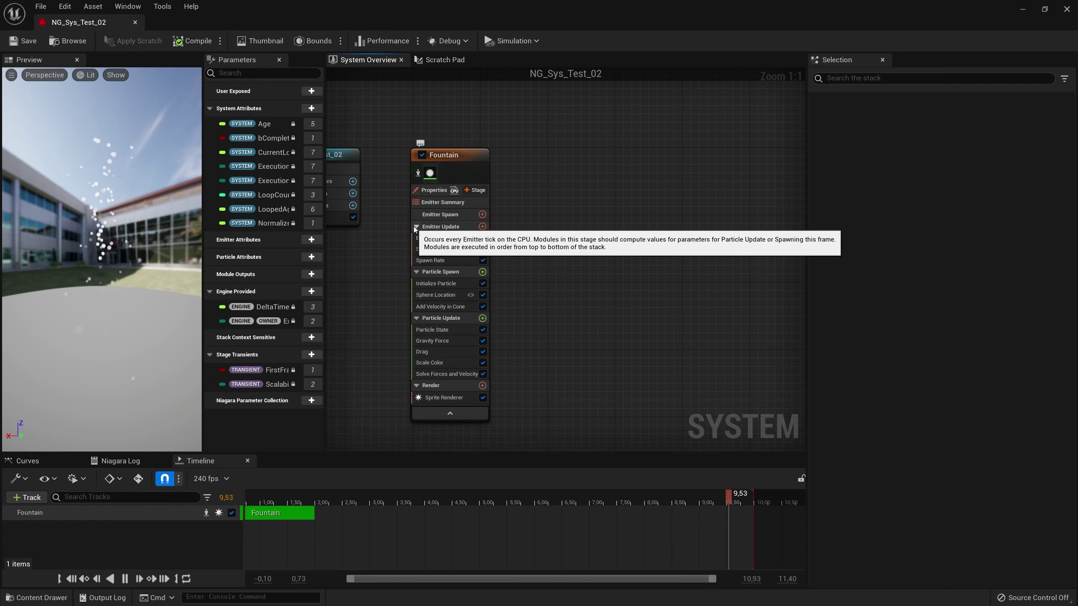
- Display Initialize Particle settings: lifetime 1.4–1.75, mass 0.75–1.25, sprite size 6–12
left_click(483, 214)
left_click(570, 245)
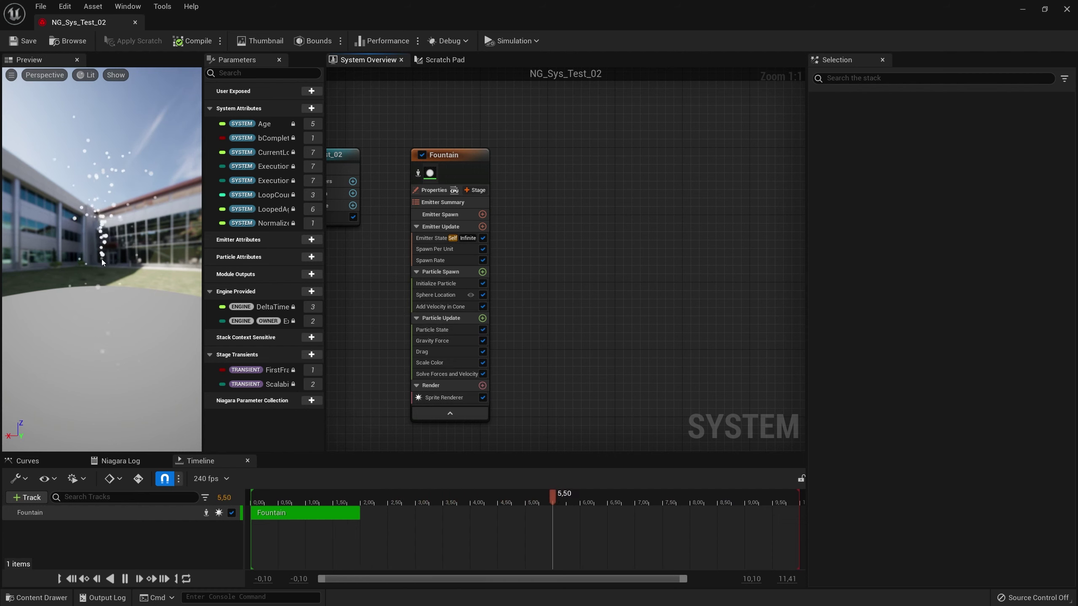
left_click_drag(101, 260, 103, 241)
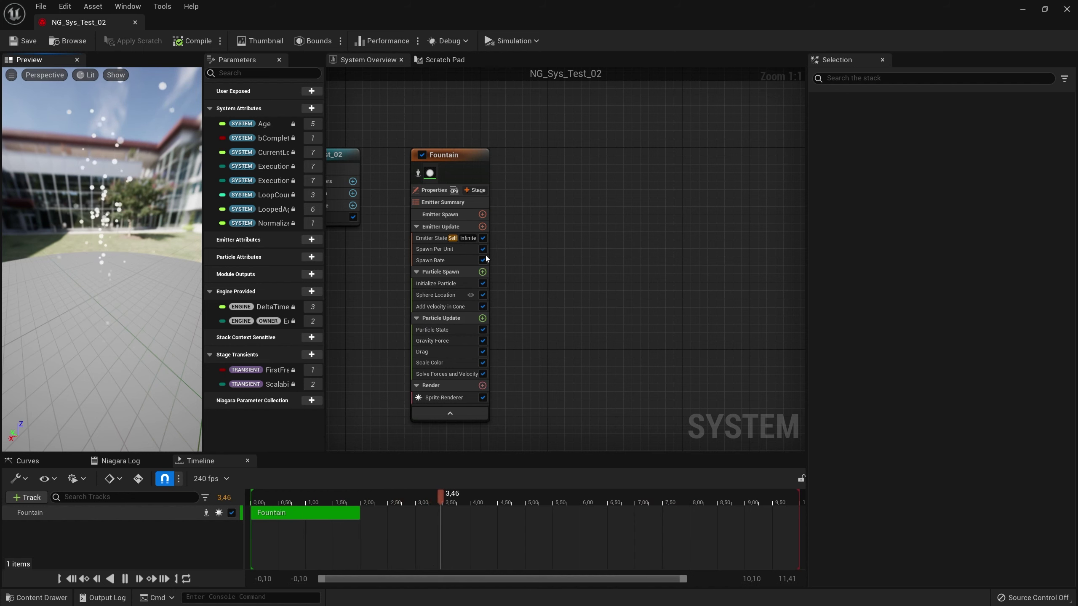
left_click(437, 285)
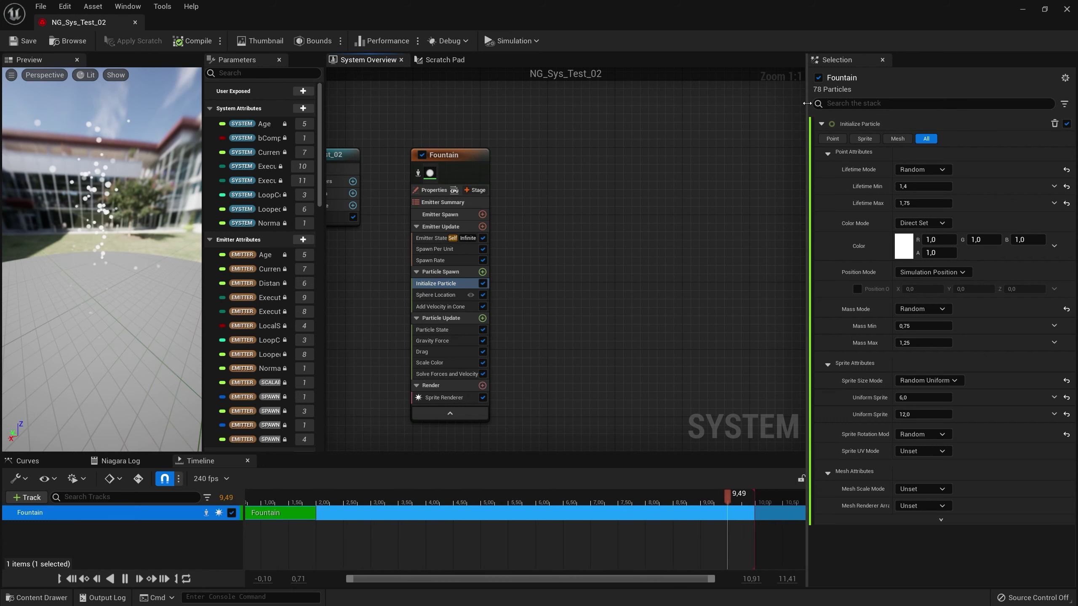
- Keep lifetime as a random range and lower Lifetime Min to 0.5
left_click_drag(809, 106, 531, 127)
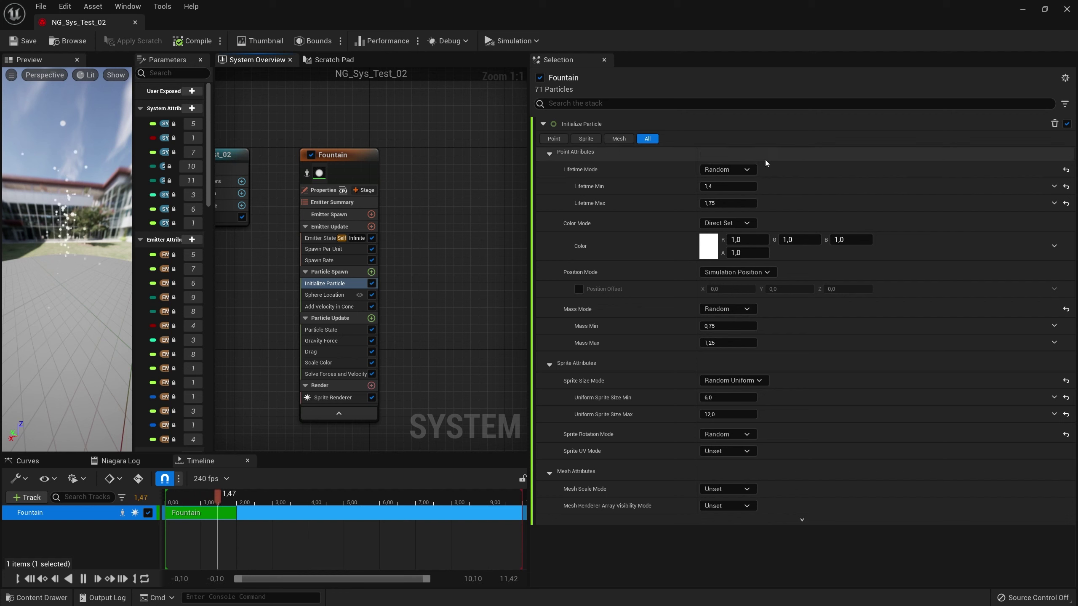
left_click(742, 171)
left_click(718, 184)
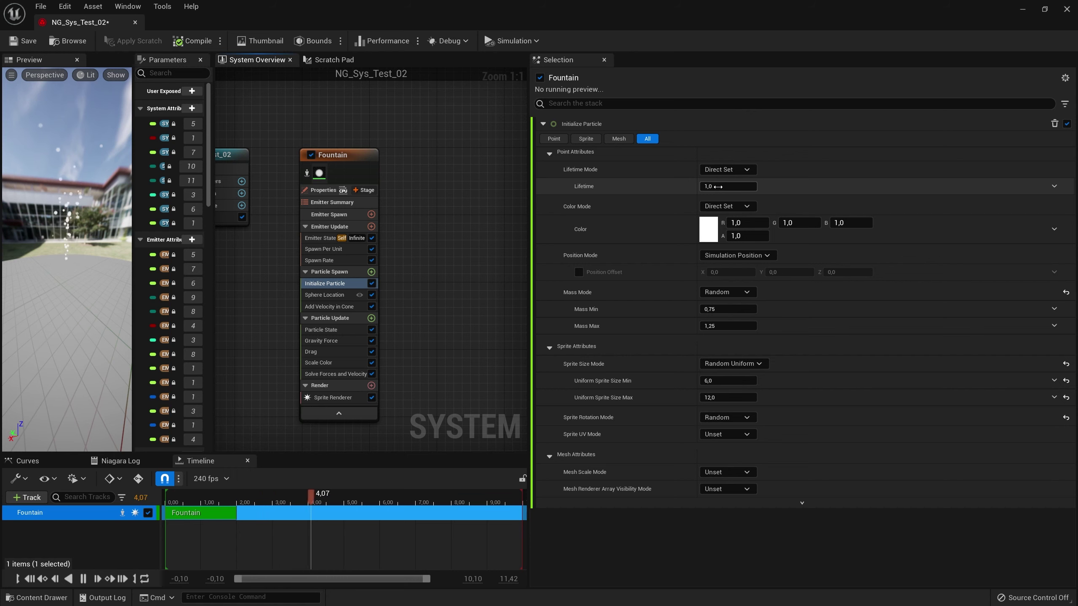
left_click(727, 169)
left_click(722, 198)
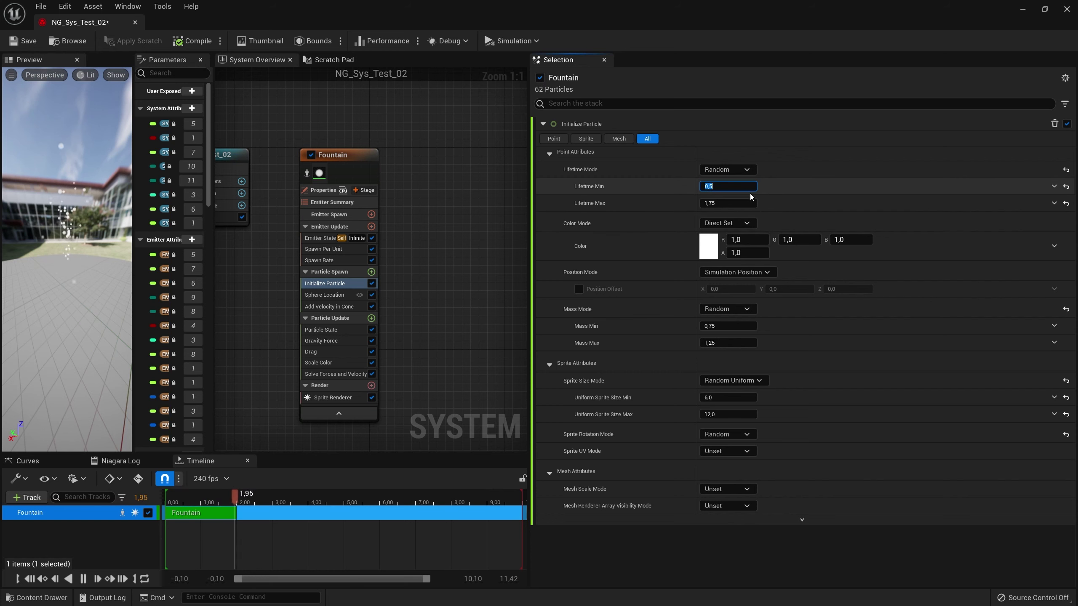
left_click(780, 190)
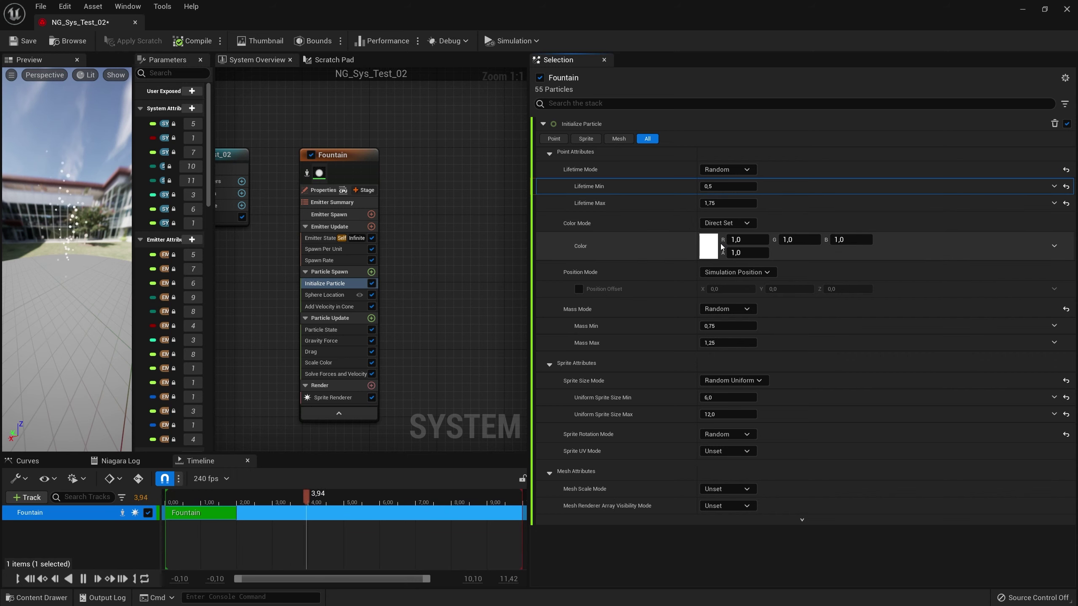
- Set the particle colour to a saturated orange-red
left_click(707, 250)
left_click_drag(803, 346, 827, 342)
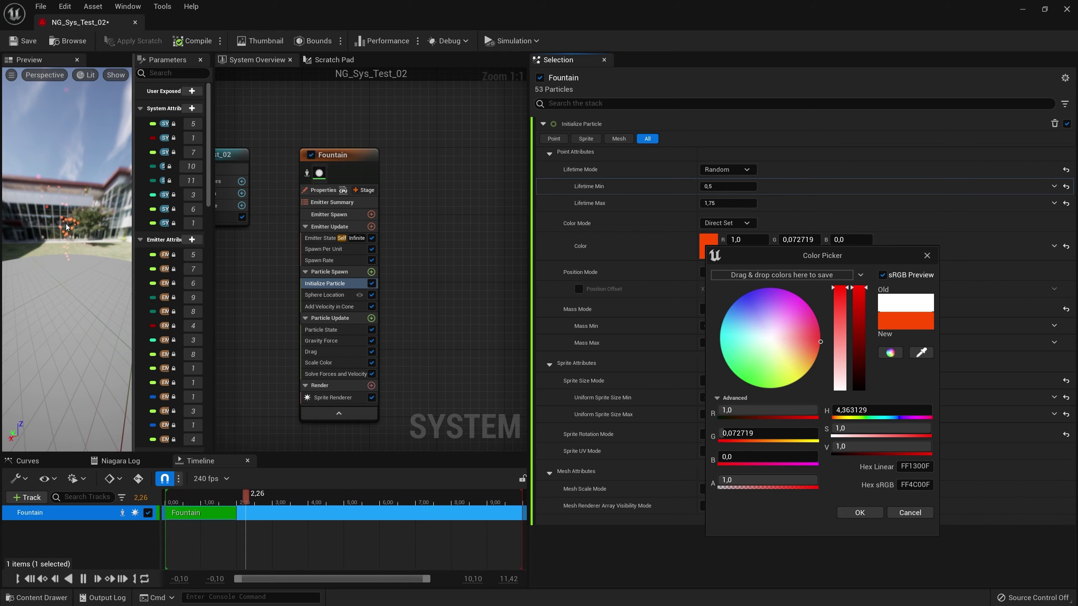
left_click(860, 512)
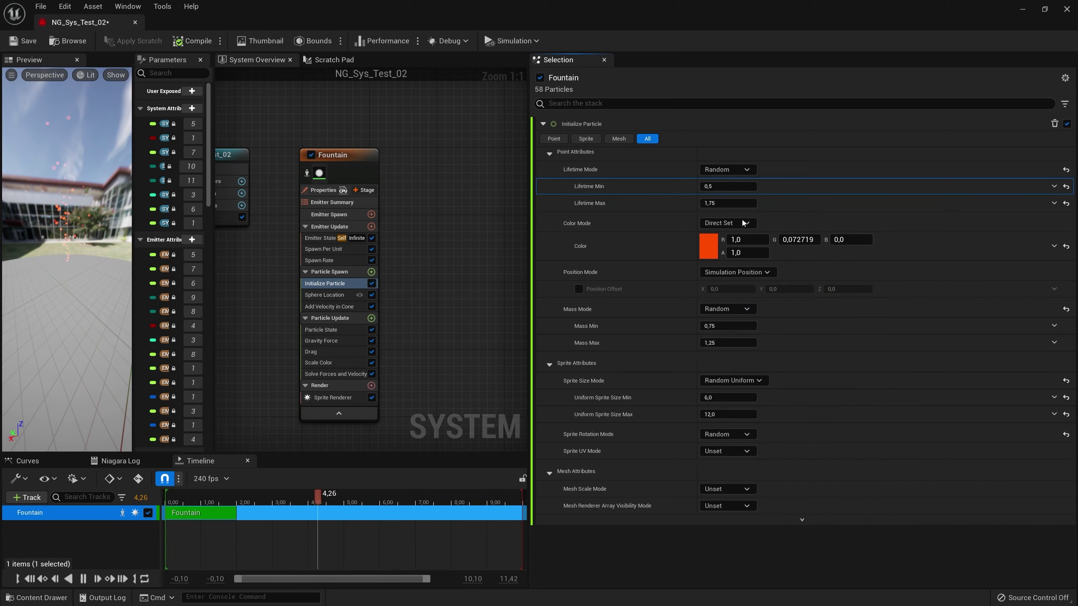
left_click(727, 223)
- Set Color Mode to Random Range with a red minimum, and Sprite Size Mode to Uniform
left_click(735, 261)
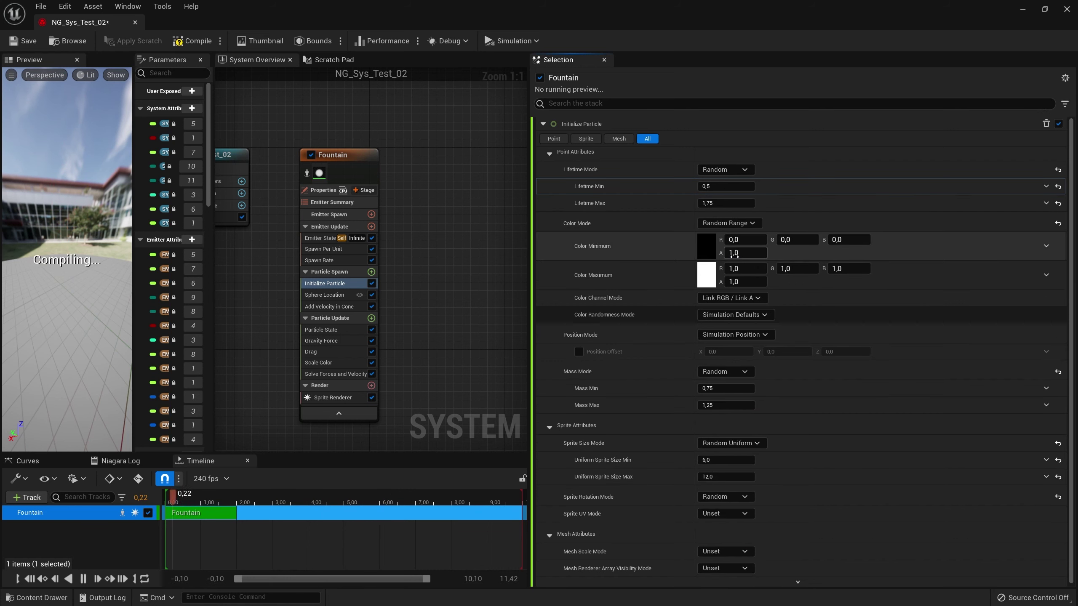
left_click(707, 247)
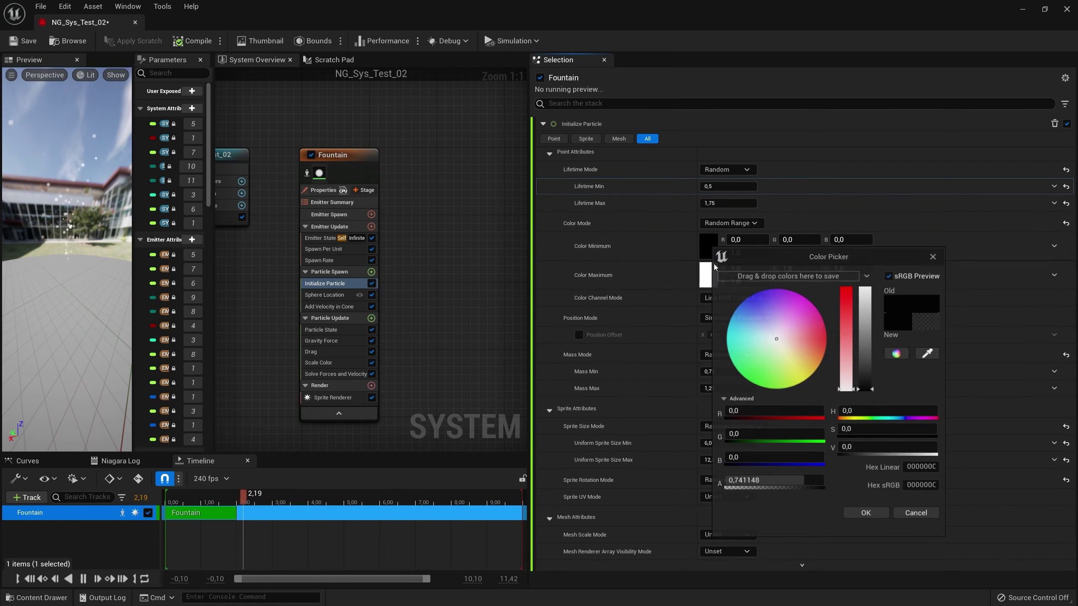
left_click_drag(793, 329, 833, 342)
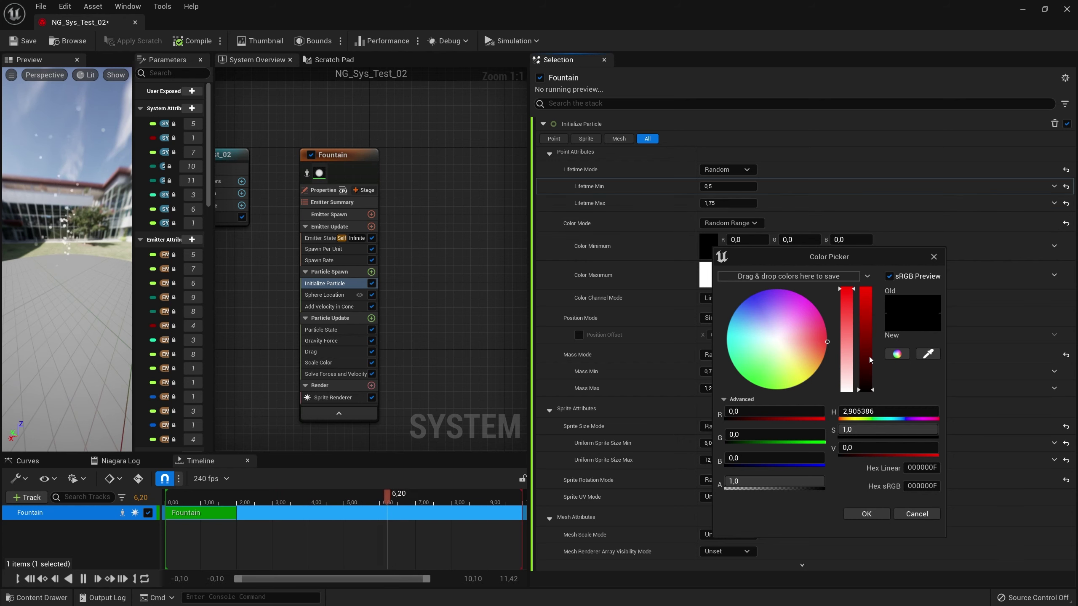
left_click_drag(870, 360, 877, 250)
left_click(866, 514)
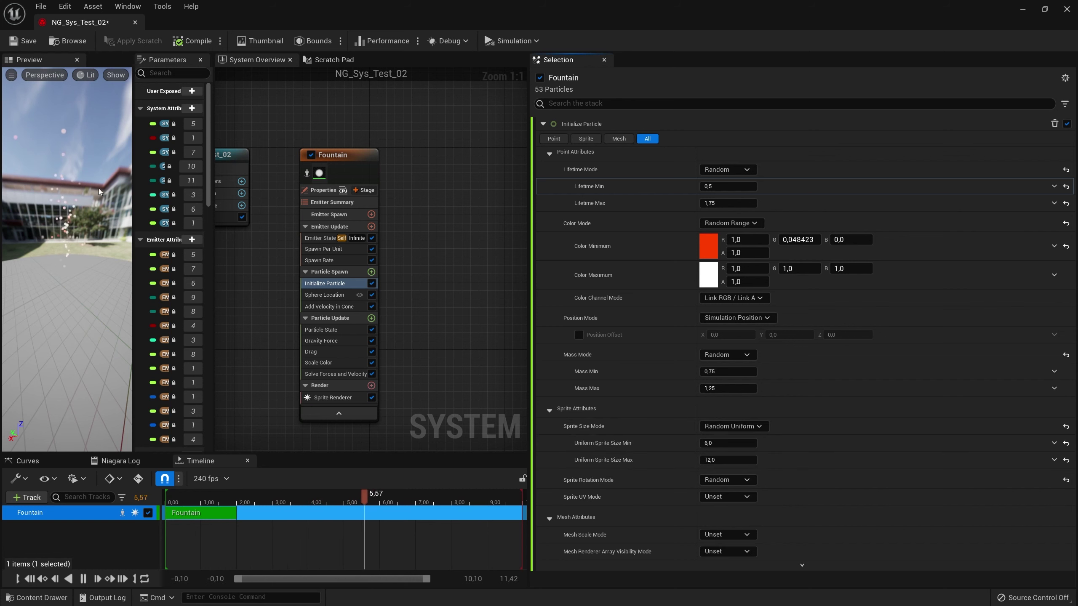
left_click(731, 426)
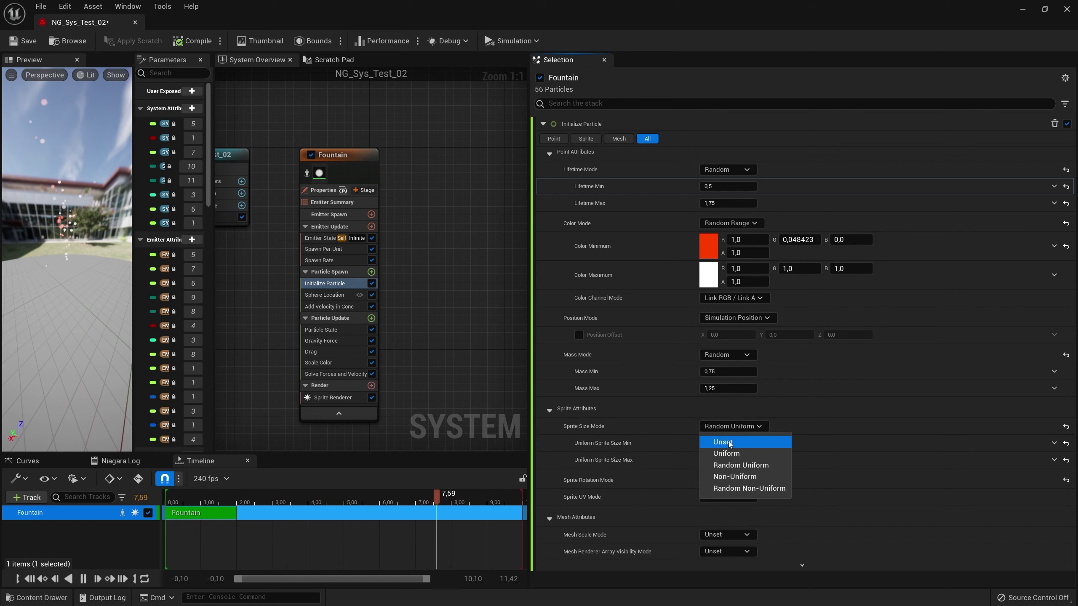
left_click(729, 453)
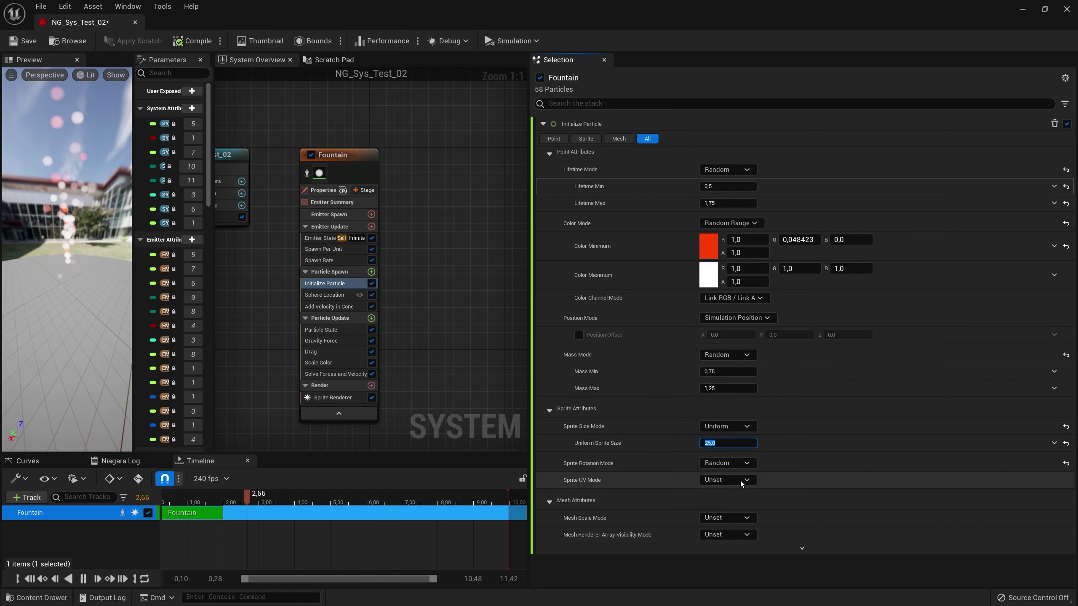
- Try Random Uniform, Non-Uniform and Random Non-Uniform sprite sizes, settling on Random Uniform 6–12
left_click(727, 426)
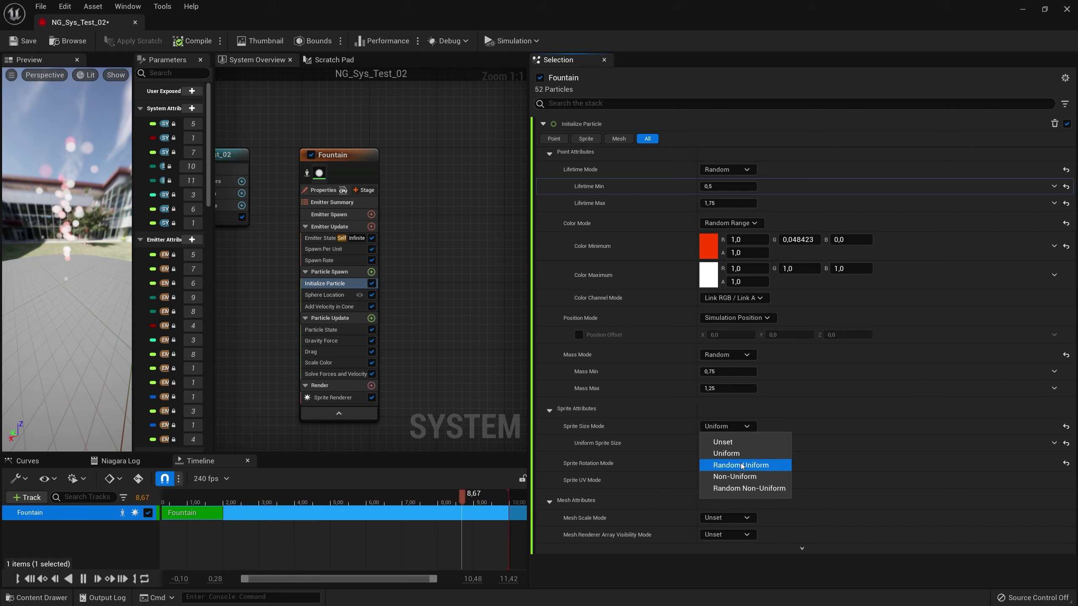
left_click(740, 465)
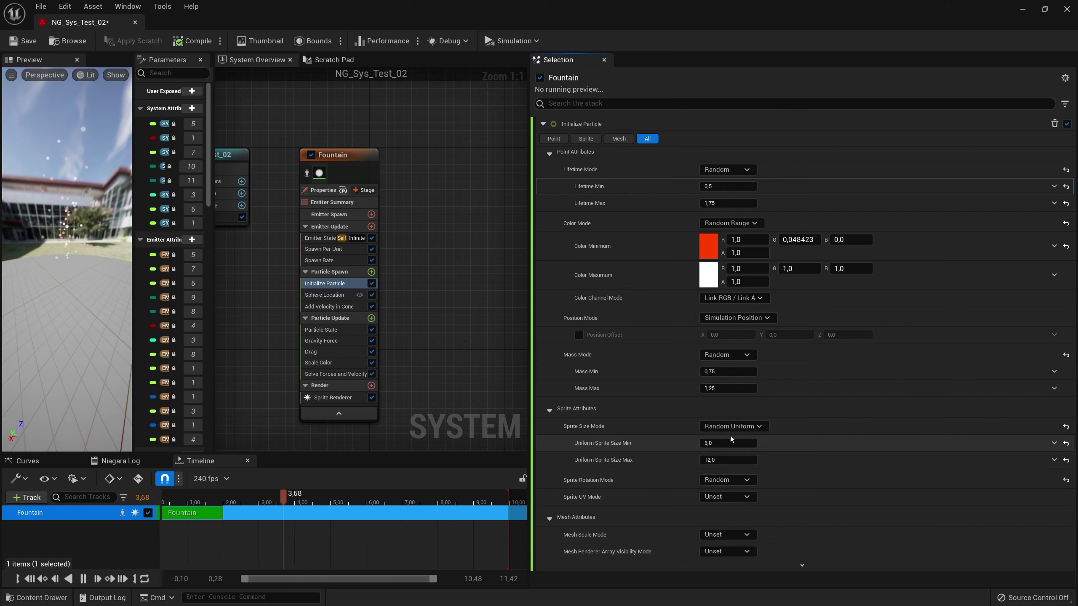
left_click(731, 426)
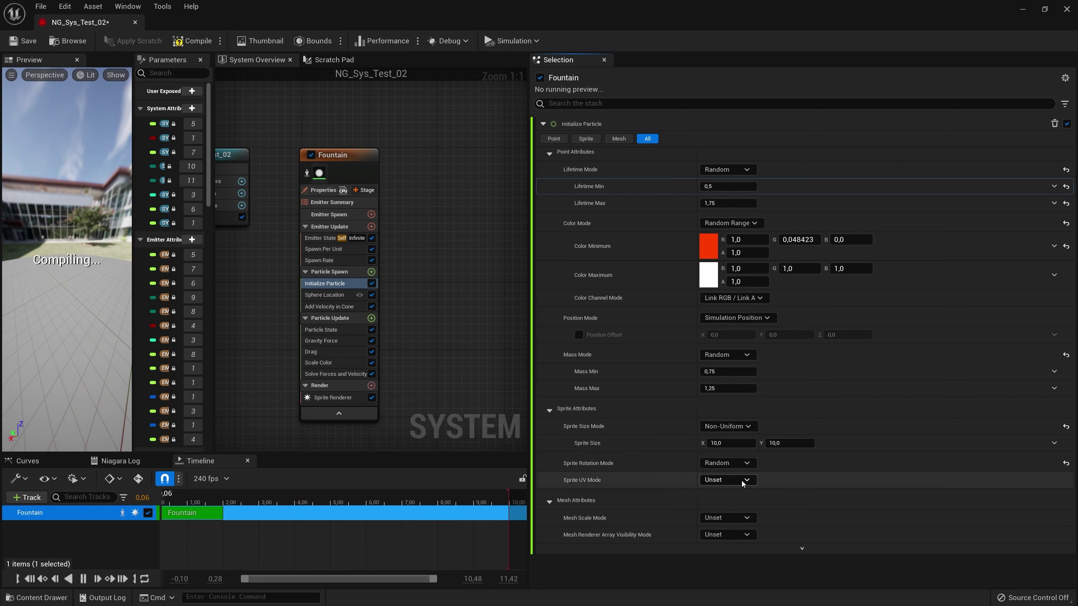
left_click(741, 477)
left_click(733, 443)
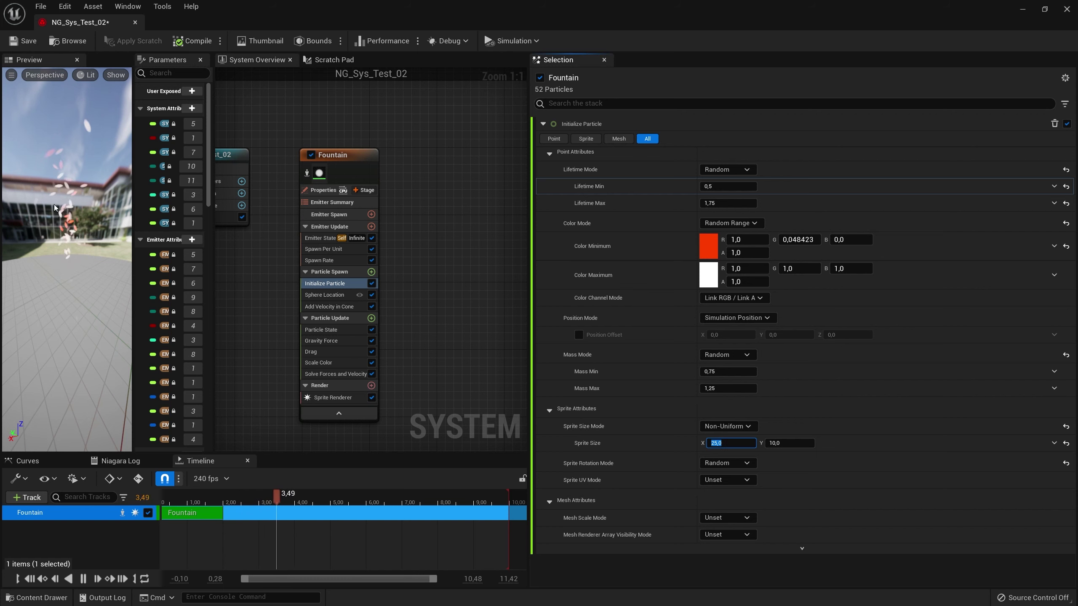
left_click(726, 426)
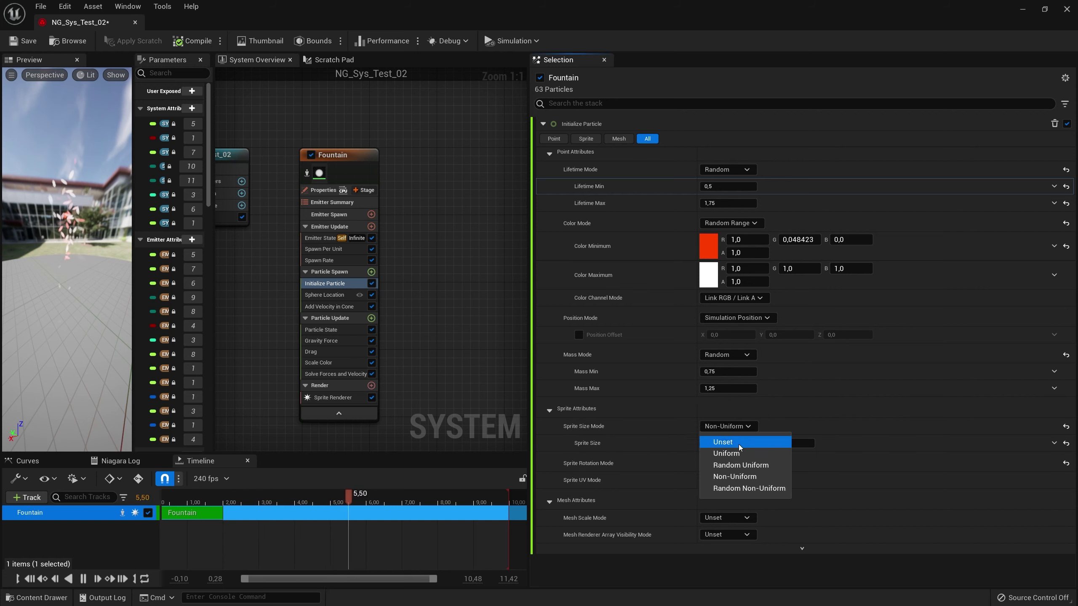
left_click(763, 489)
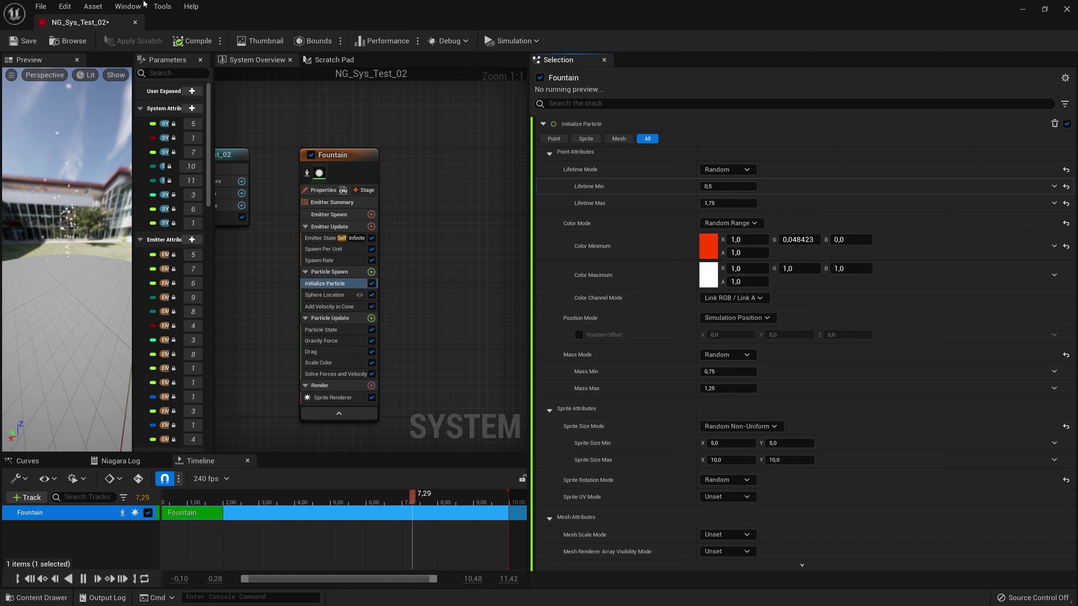
left_click(739, 426)
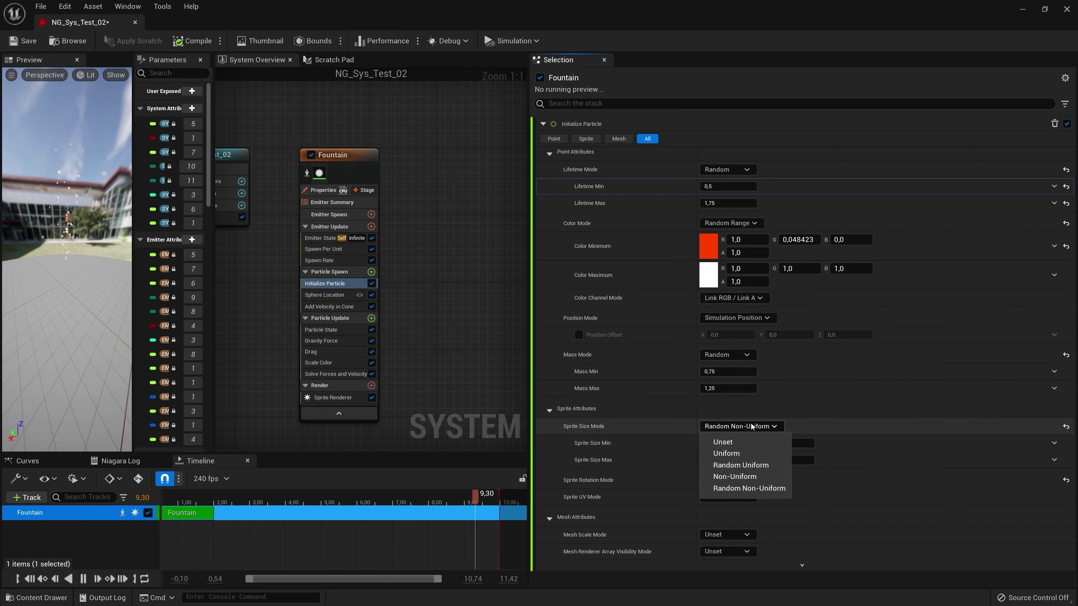
left_click(745, 465)
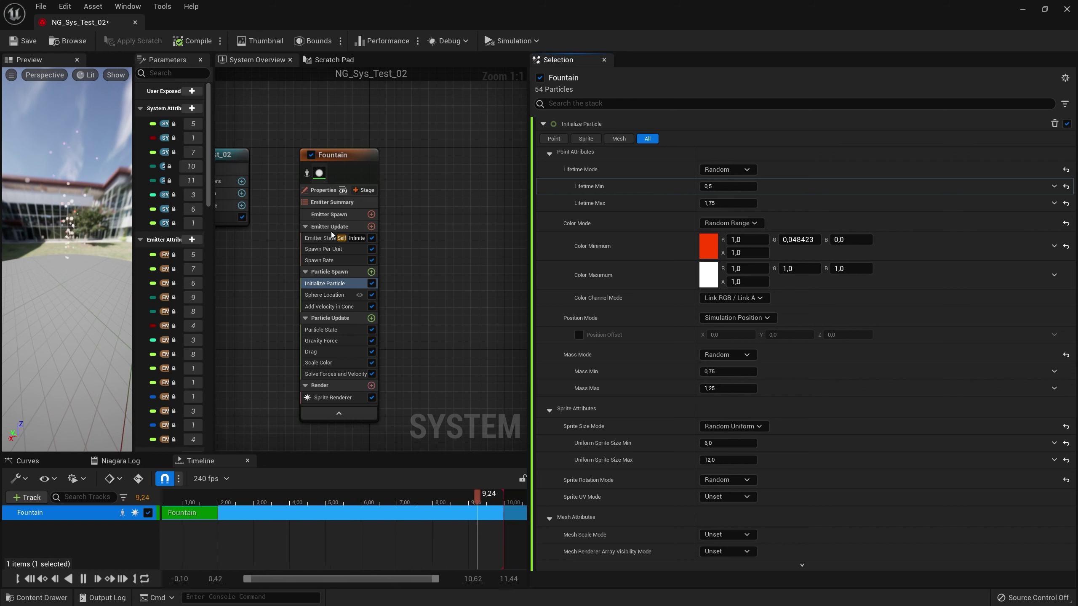
left_click(125, 9)
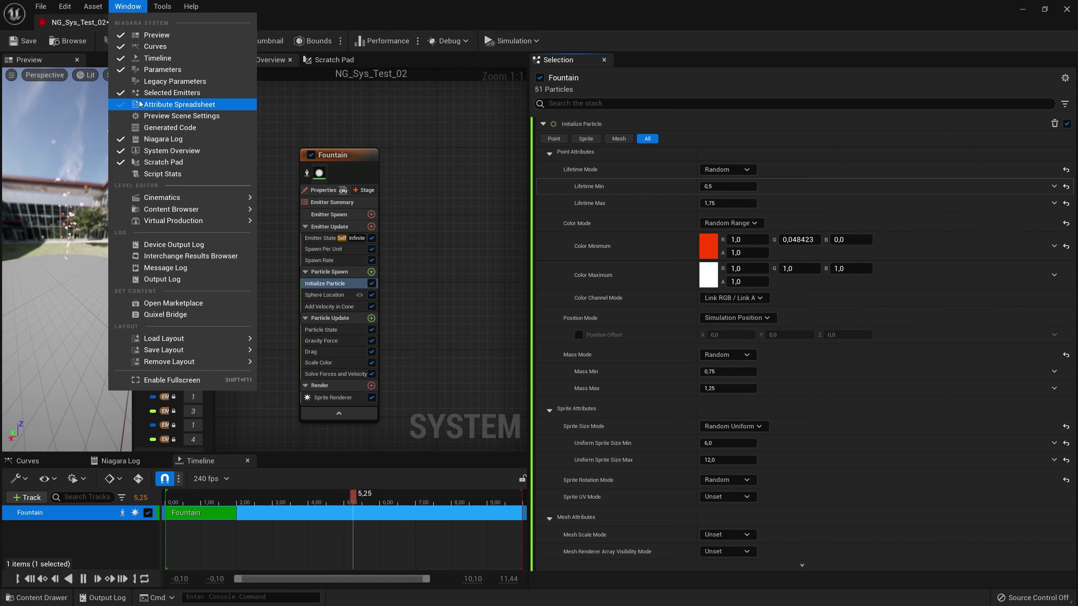
- Open the Attribute Spreadsheet, select the Fountain emitter during playback, and capture its 57 particles
left_click(173, 106)
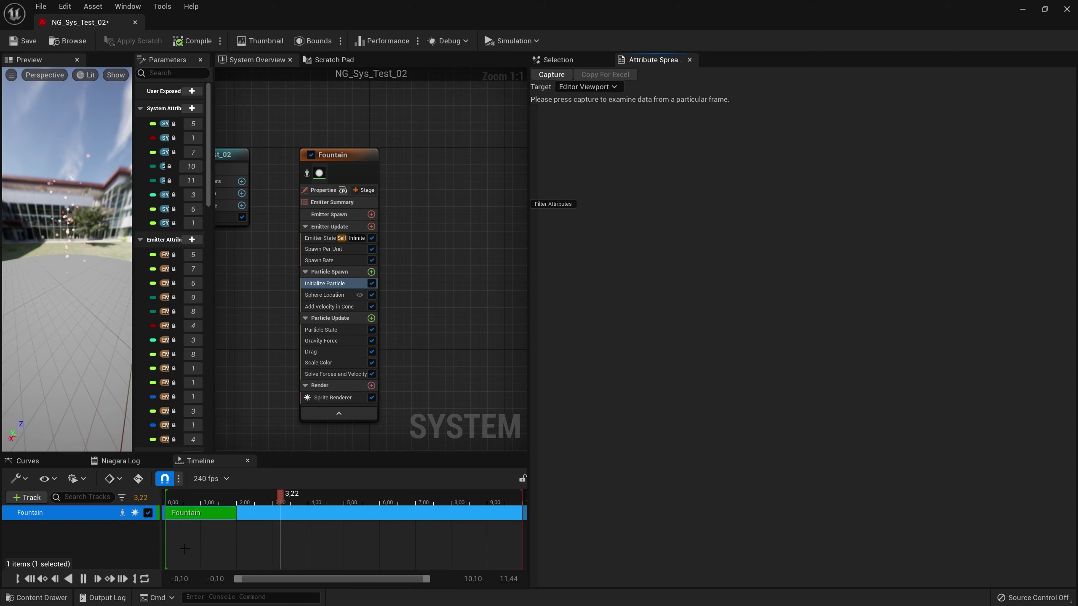
mouse_move(202, 502)
left_mouse_down()
mouse_move(272, 497)
mouse_move(220, 495)
left_mouse_up()
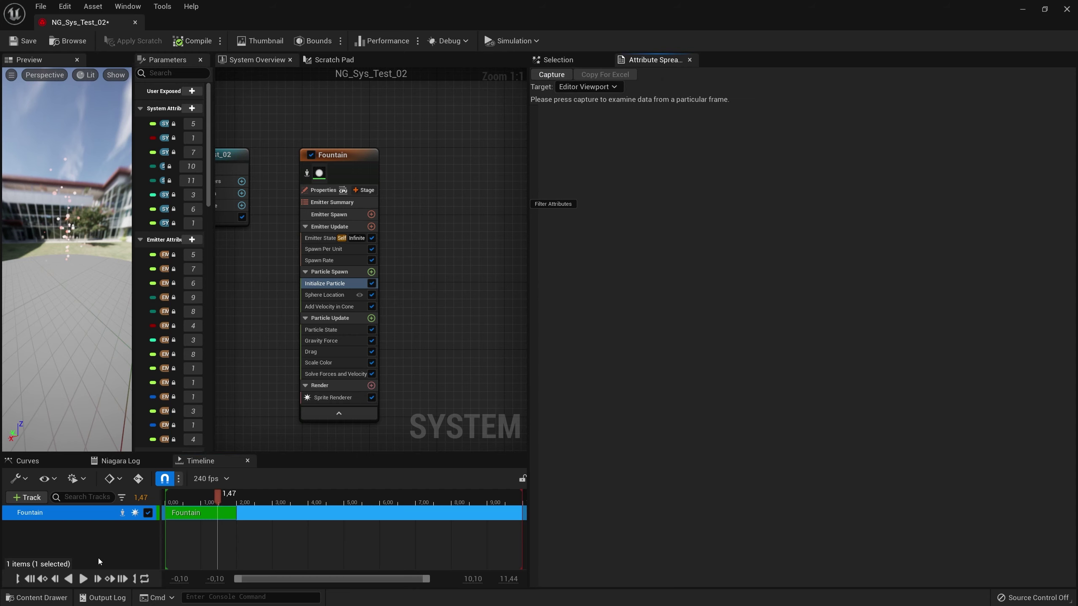
left_click(340, 155)
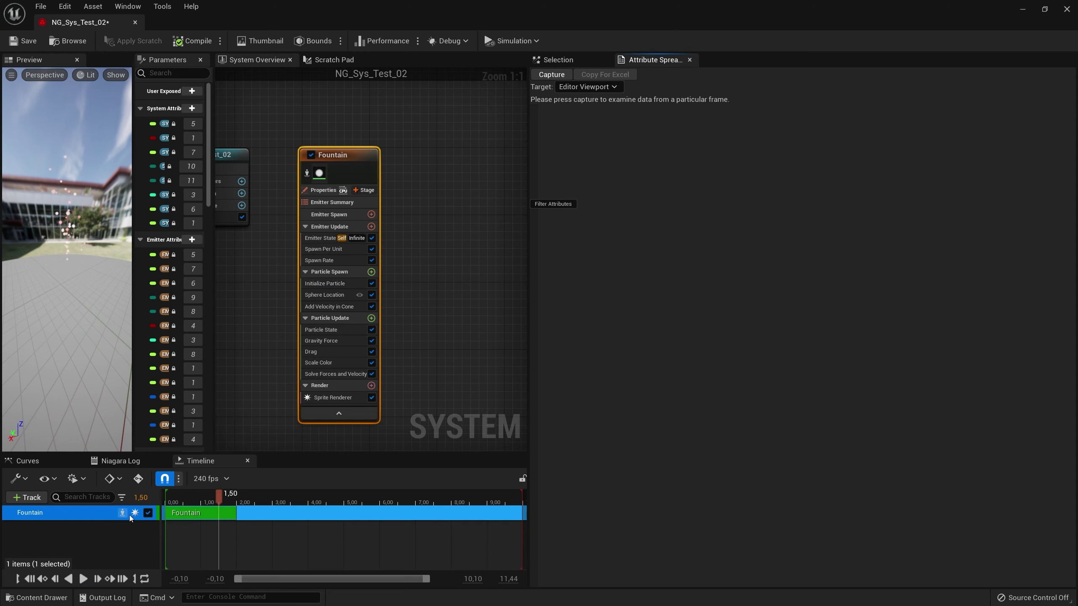
left_click(83, 579)
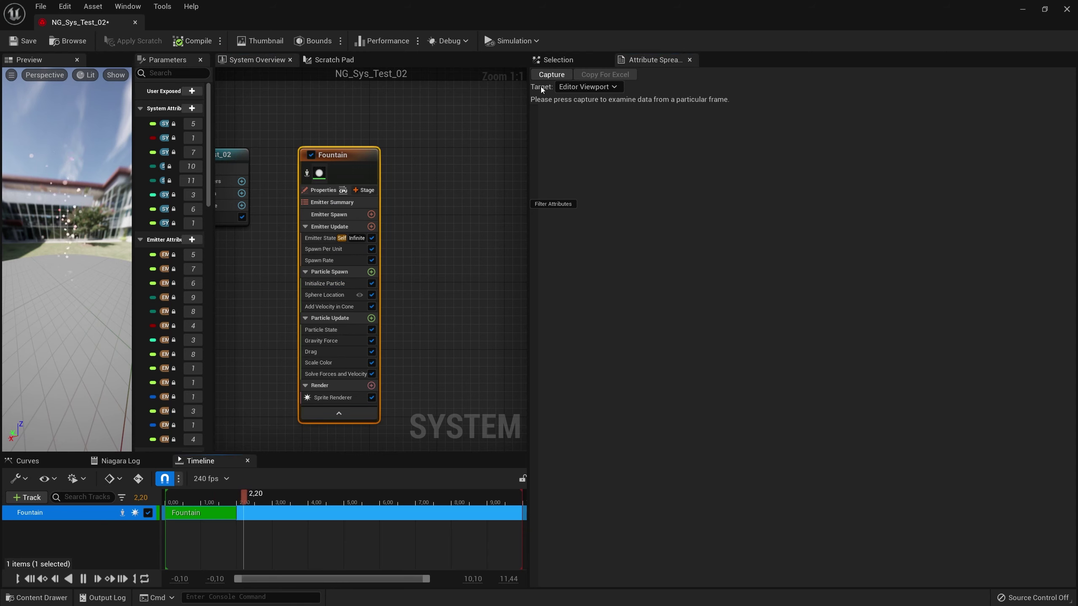
left_click(549, 75)
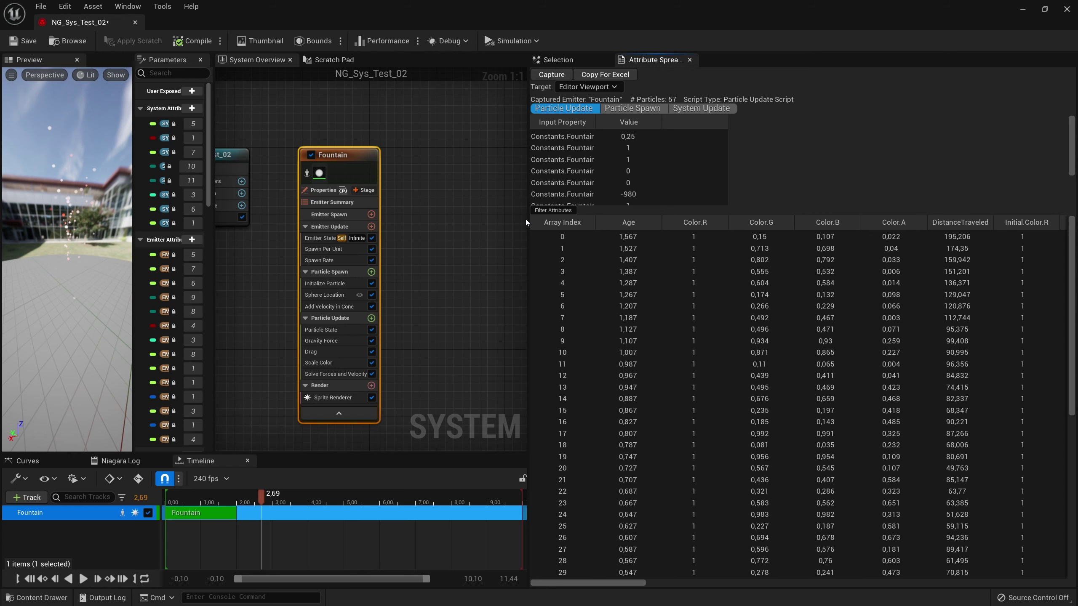
- Widen the spreadsheet and review the captured Particle Spawn and System Update values
left_click_drag(525, 222, 387, 222)
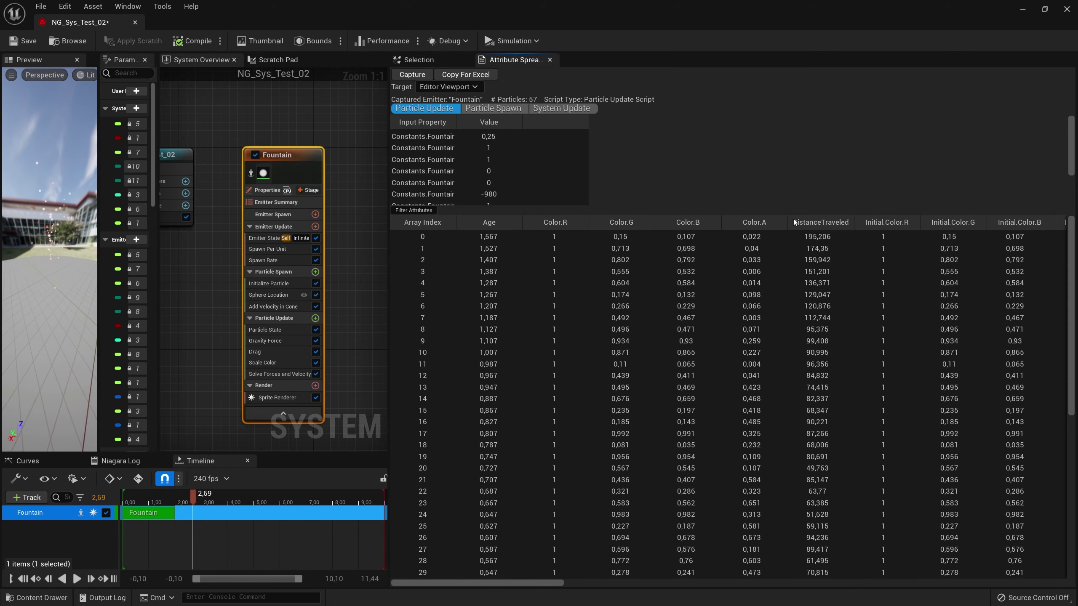
left_click(502, 111)
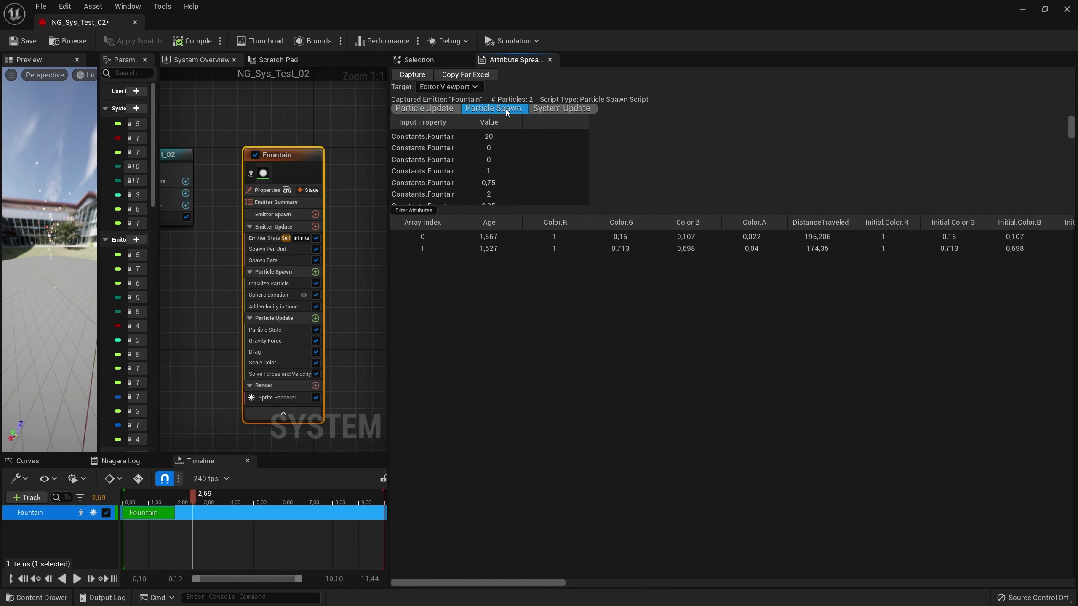
left_click(566, 111)
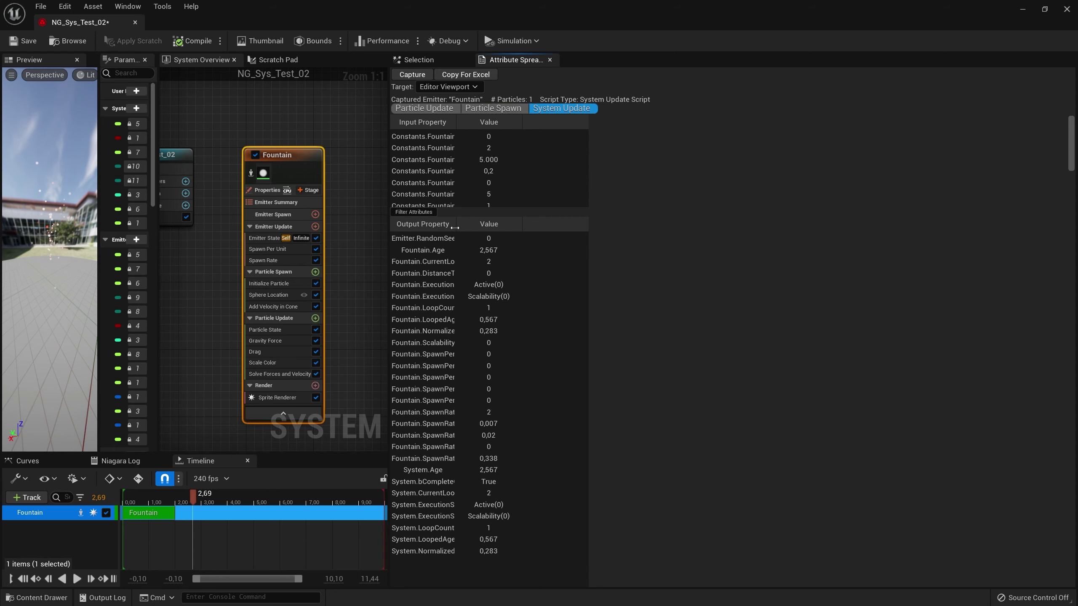
left_click_drag(456, 228, 592, 232)
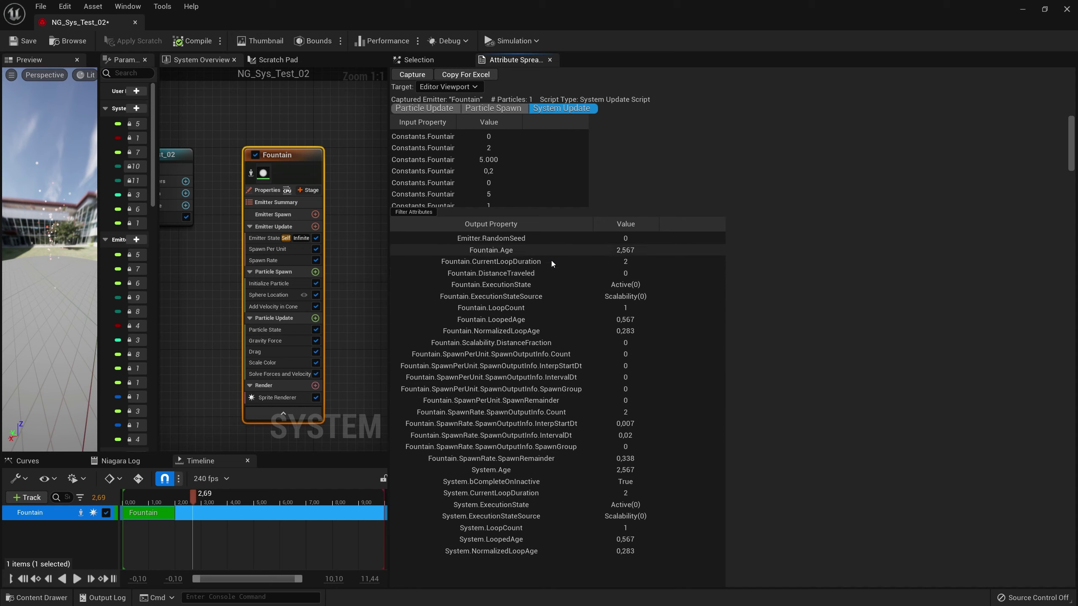
- Scroll through the per-particle Spawn and Update columns, then return to the Fountain's module stack
left_click(495, 108)
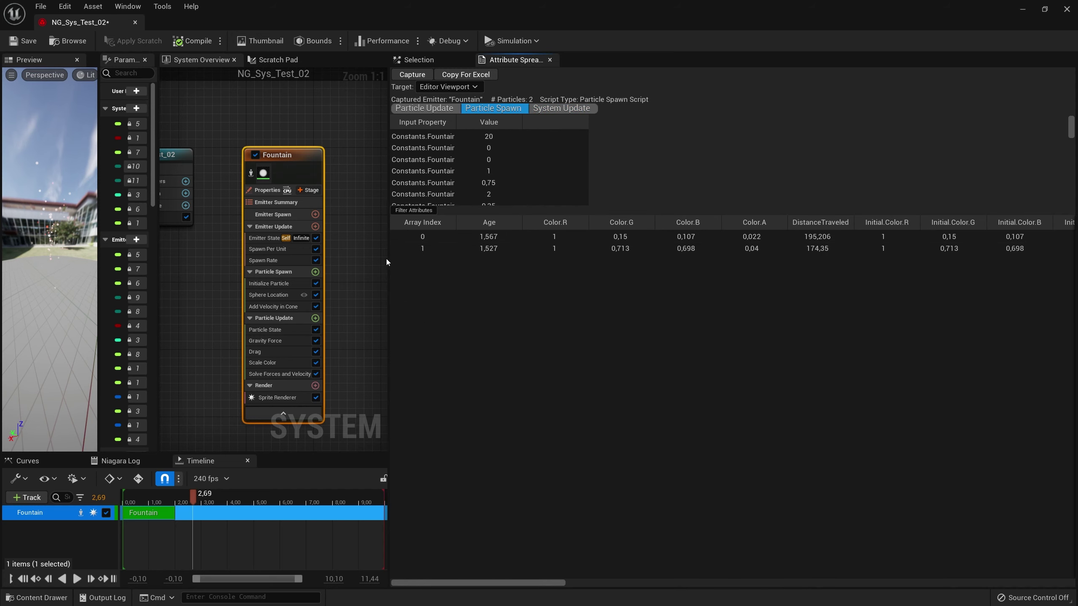
left_click_drag(388, 257, 183, 257)
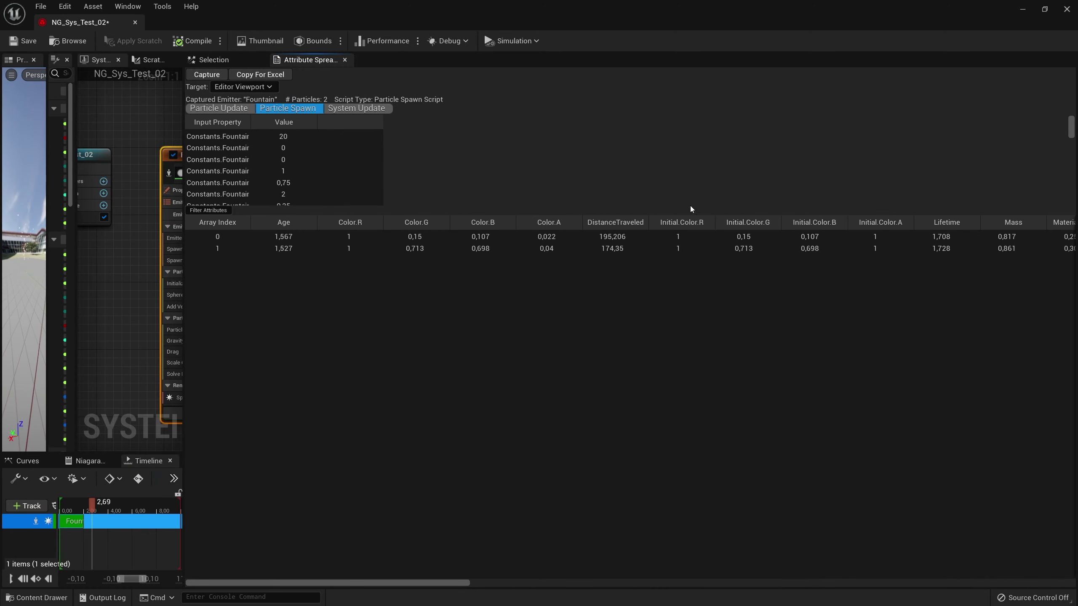
left_click_drag(370, 584, 996, 591)
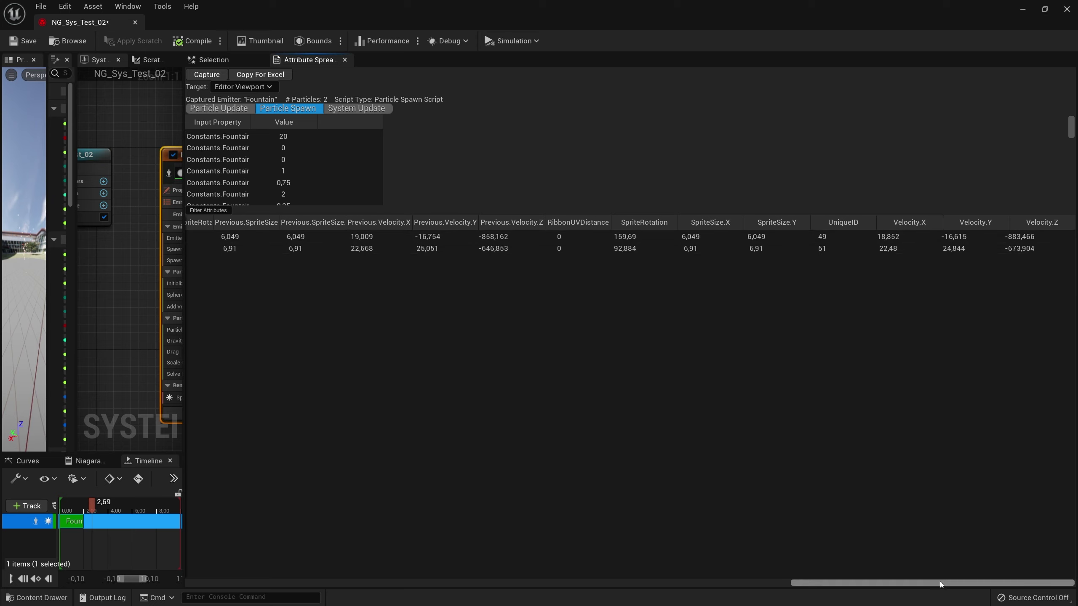
left_click_drag(940, 581, 492, 582)
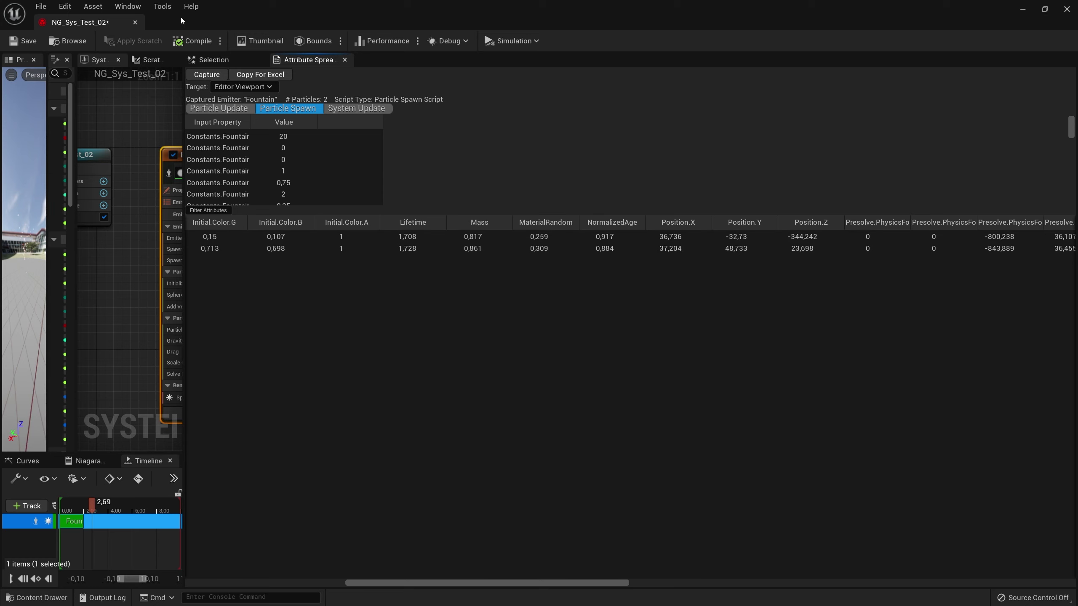
left_click(202, 108)
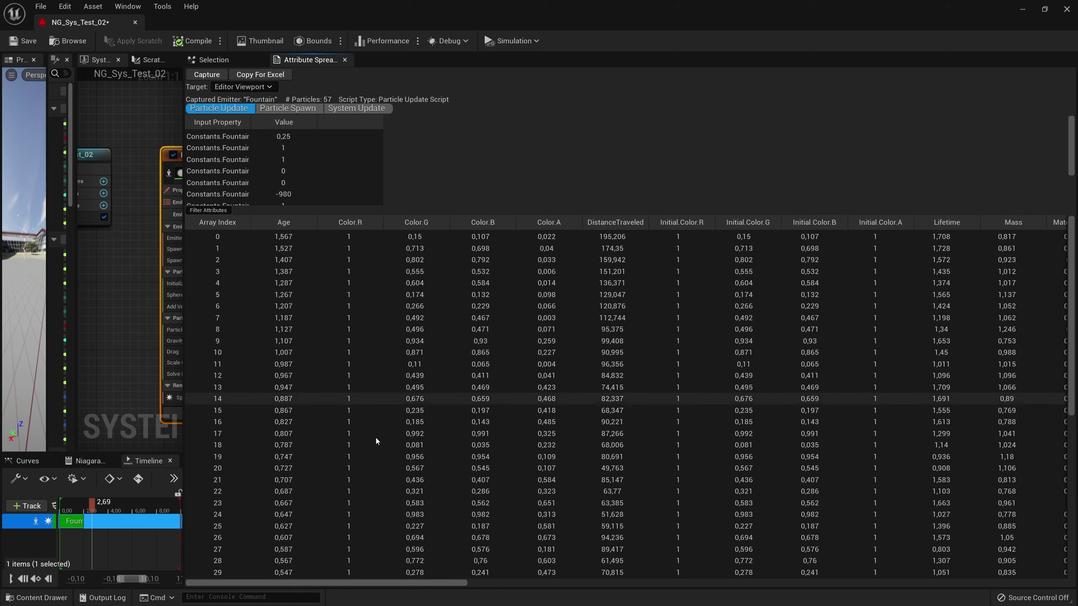
left_click_drag(349, 583, 385, 584)
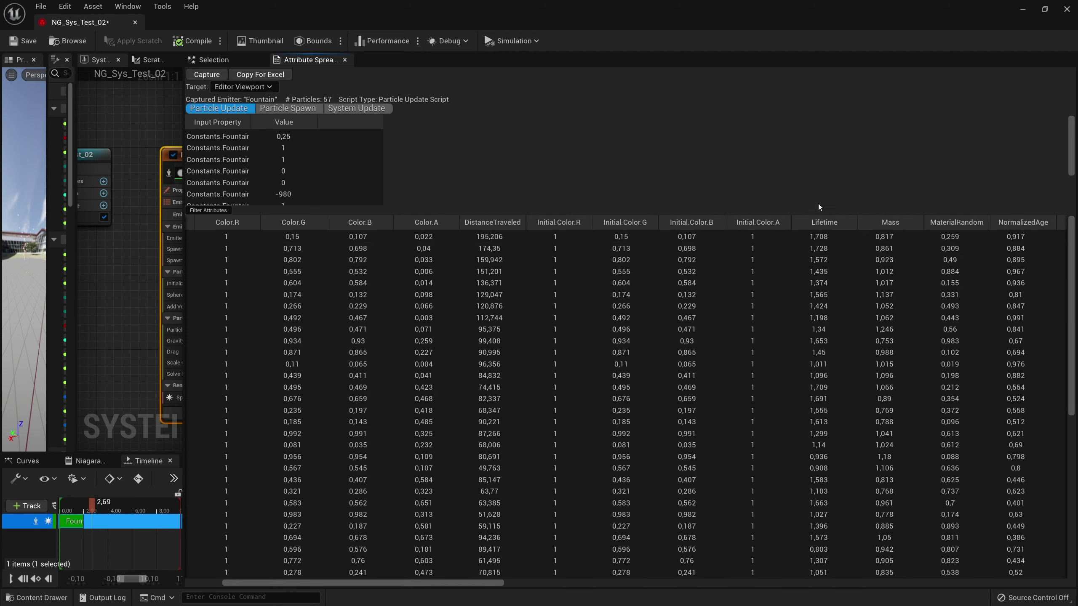
left_click_drag(447, 583, 408, 583)
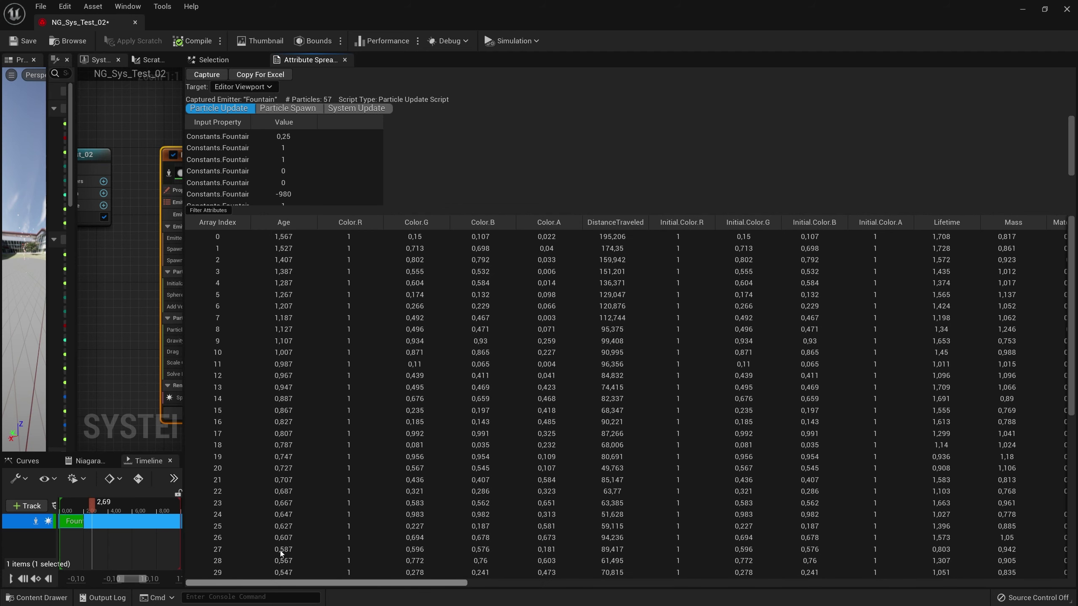
left_click(214, 60)
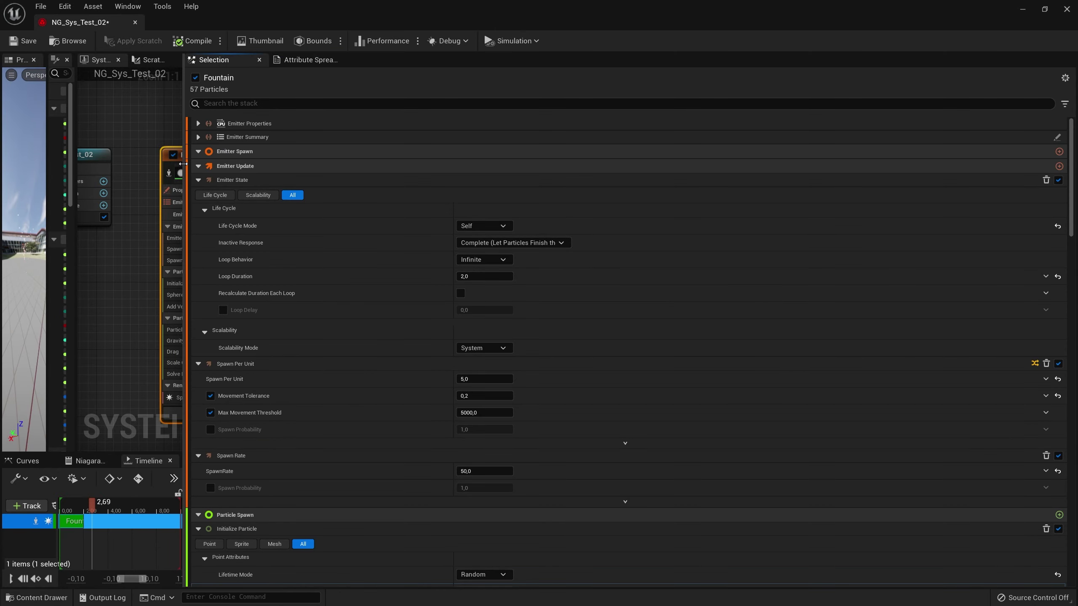
- Resize the panels so preview, graph and stack share the screen, and reshow the Particle Update capture
left_click_drag(185, 166, 696, 85)
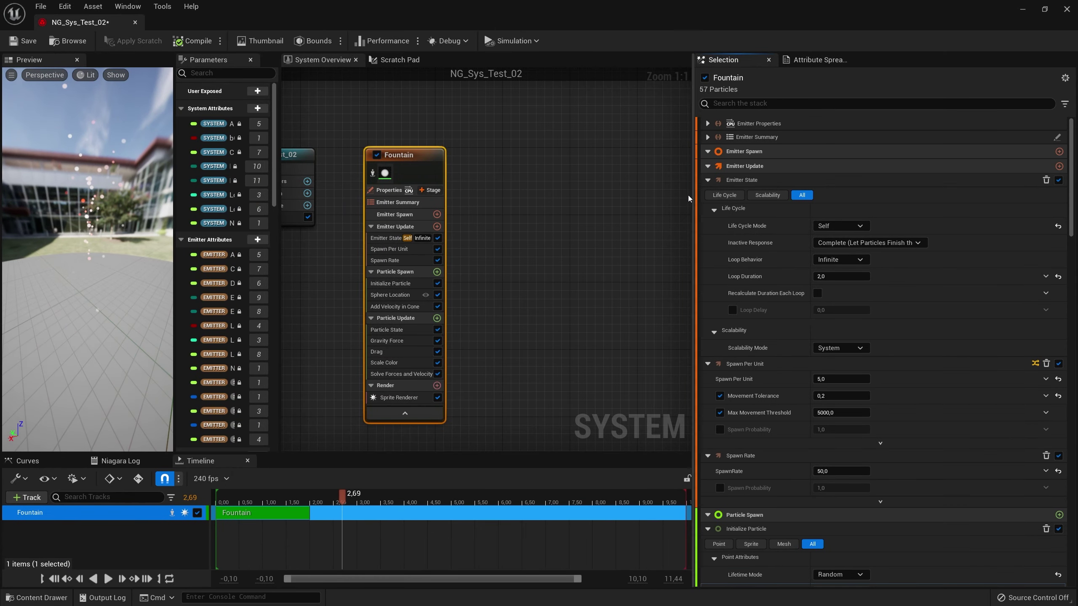
left_click_drag(695, 173, 423, 168)
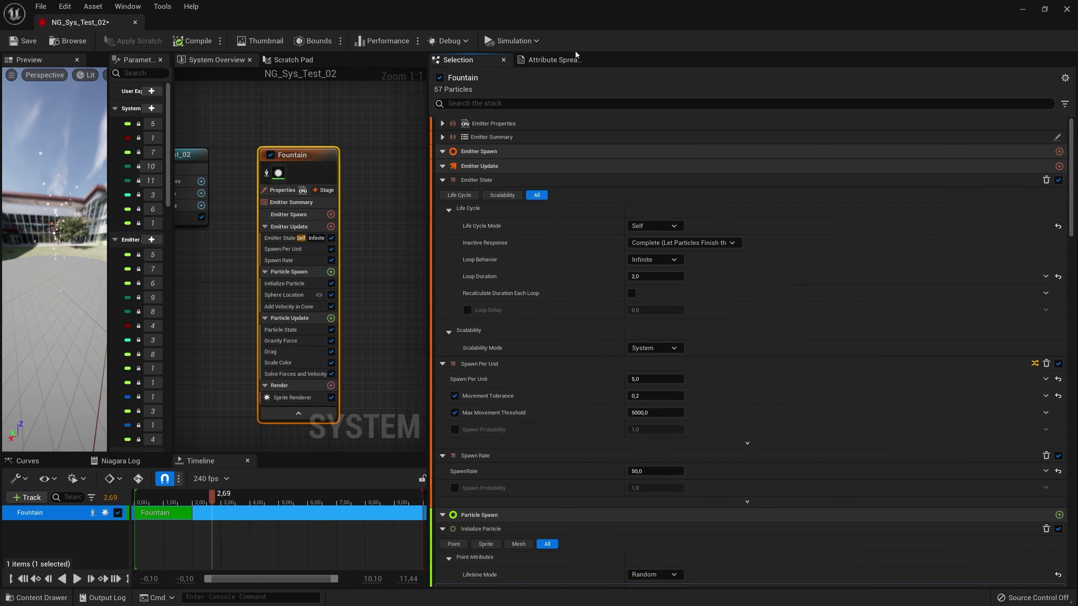
left_click(560, 59)
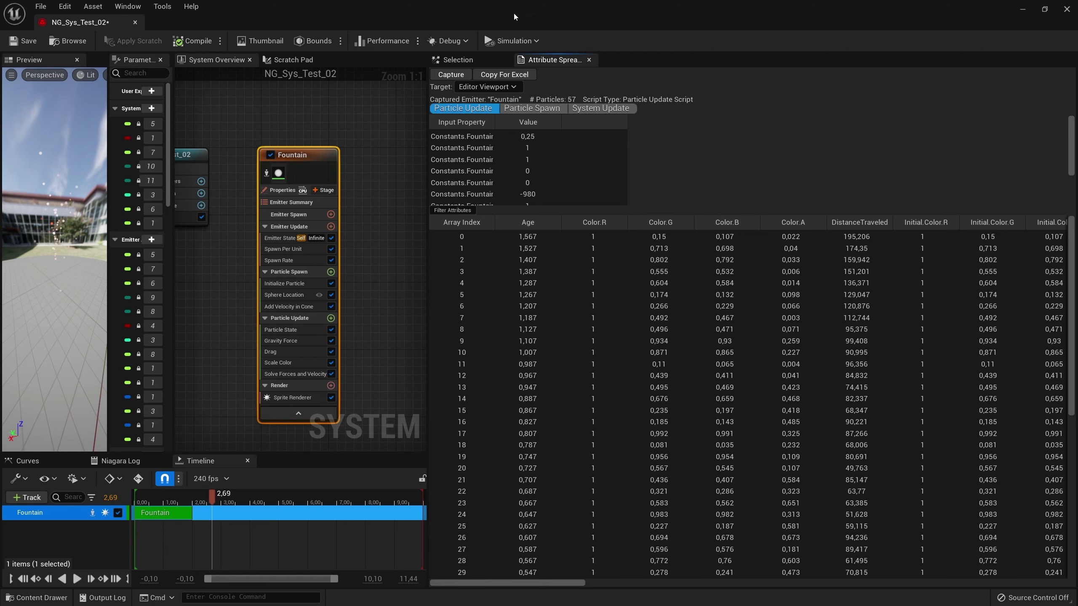
- Filter the spreadsheet to show only the NormalizedAge column and scroll through its per-particle values
left_click(461, 210)
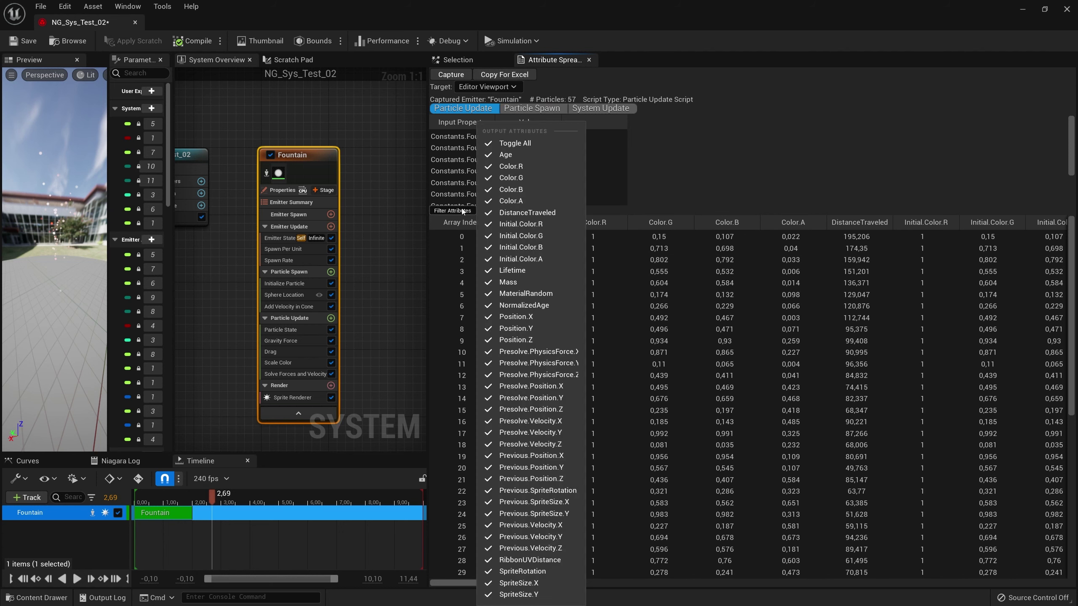
left_click(539, 143)
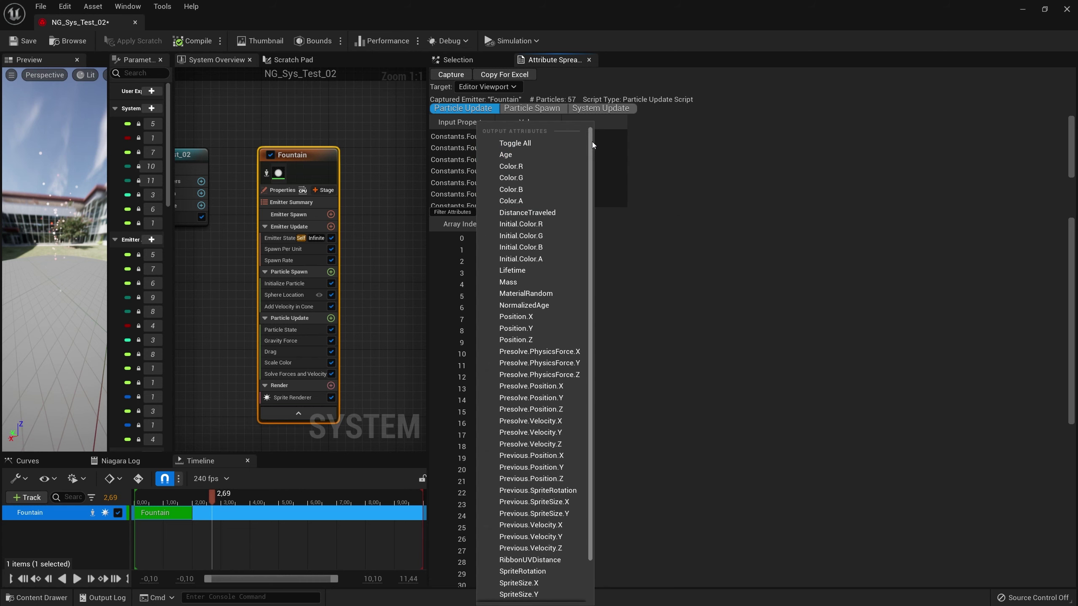
left_click_drag(588, 149, 593, 191)
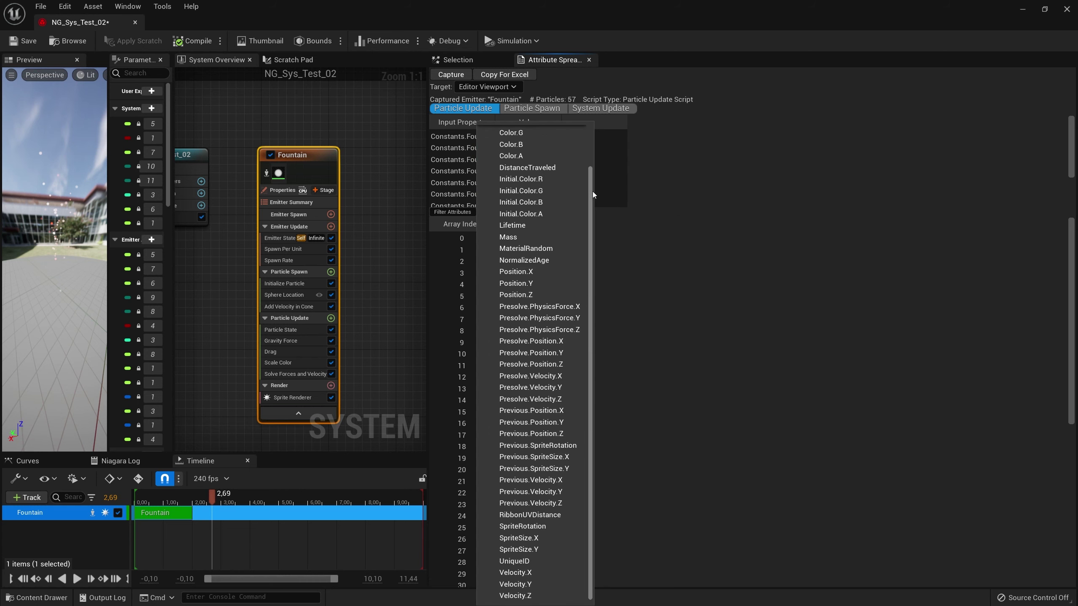
left_click(552, 260)
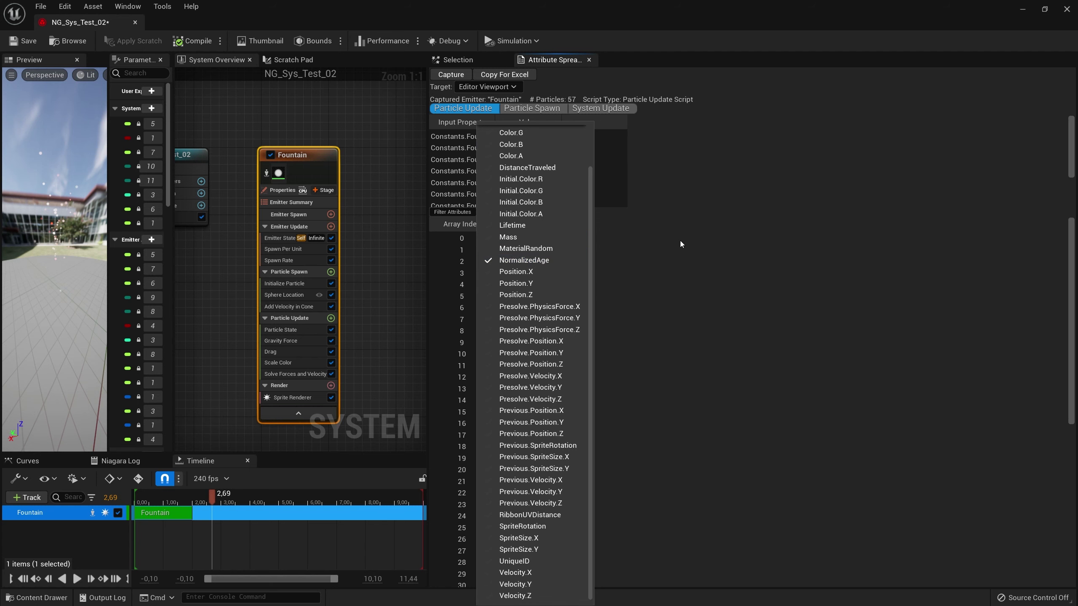
left_click(680, 241)
scroll(534, 338, "down", 4)
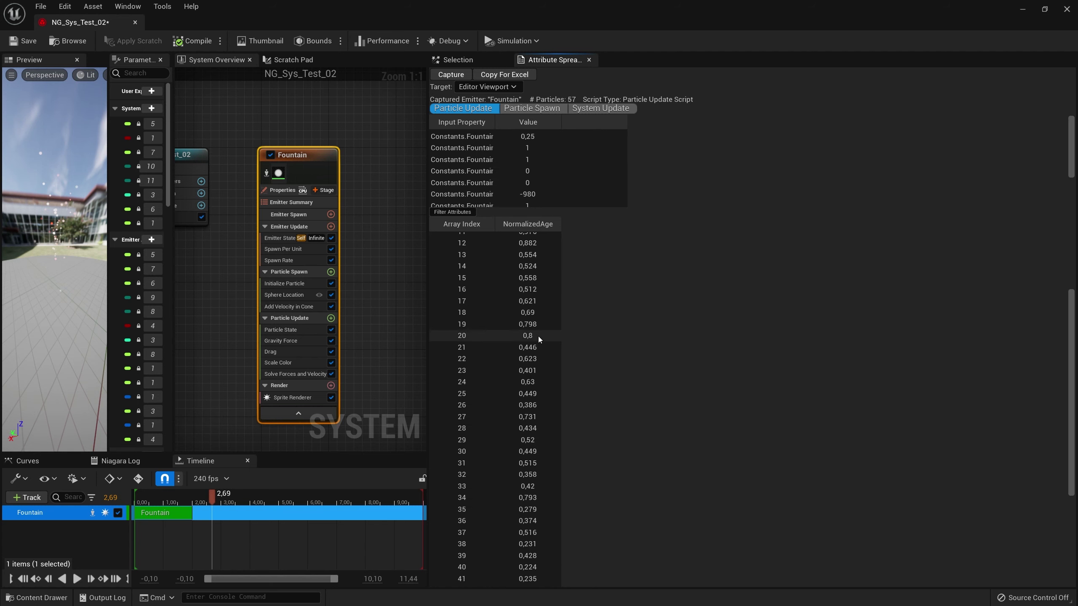
scroll(538, 337, "down", 4)
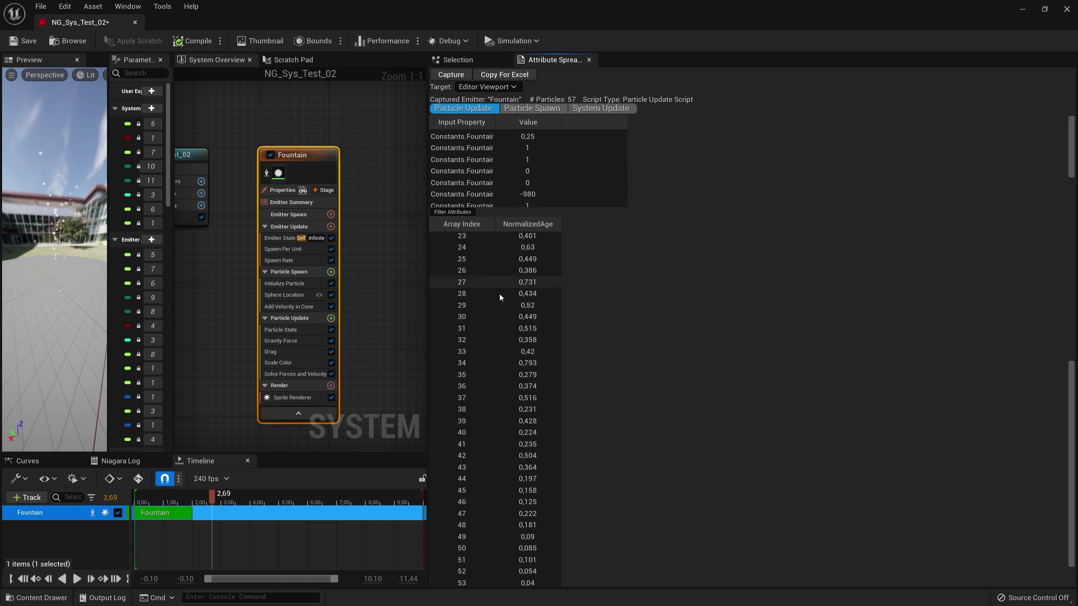
left_click(454, 213)
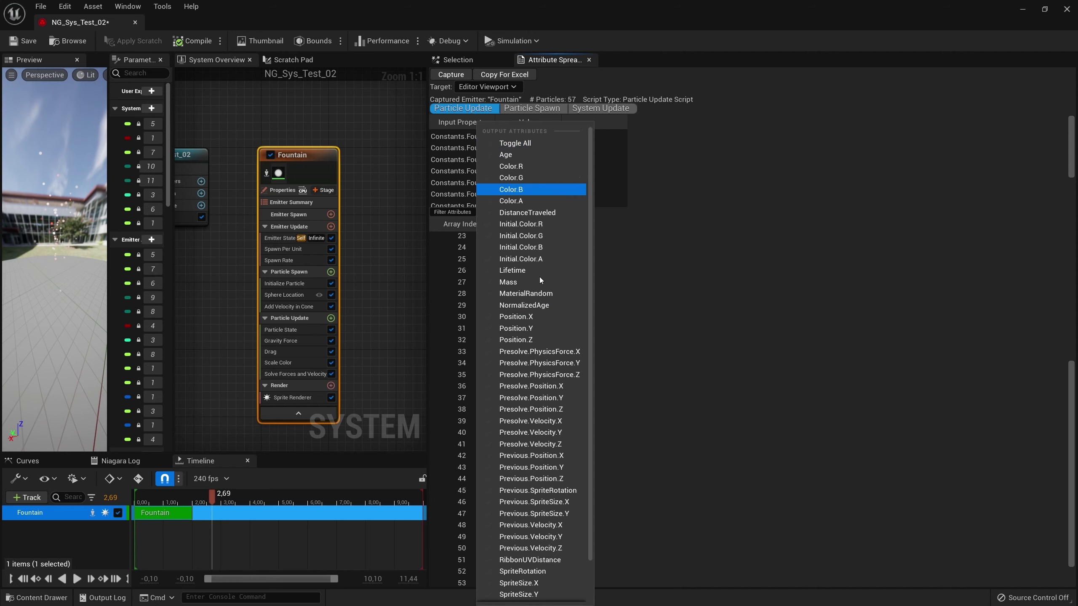
left_click(399, 217)
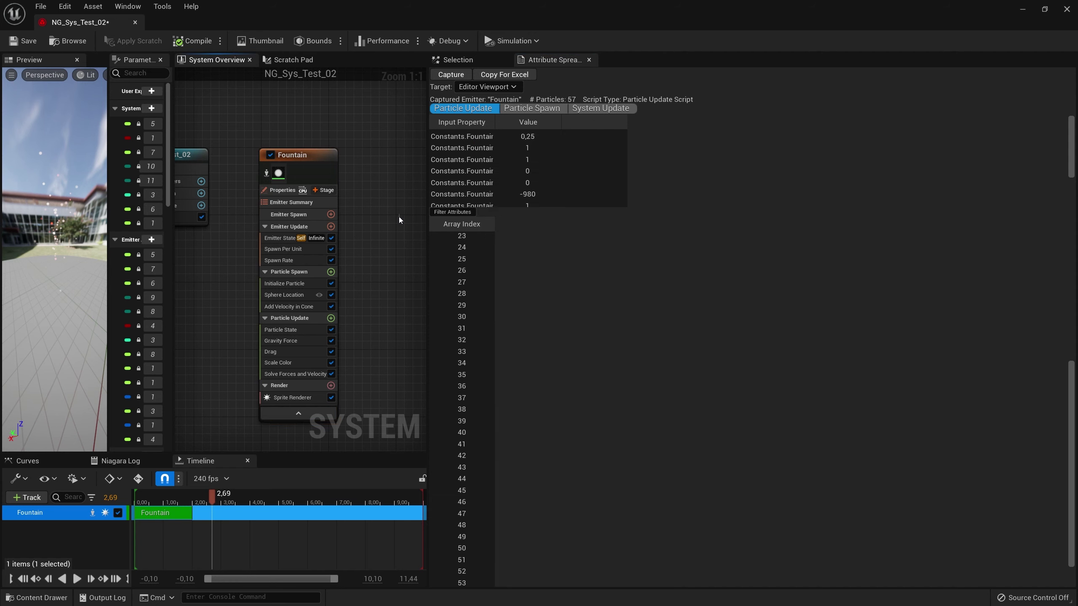
- Add a Set Parameters module to the Fountain's Particle Spawn stage
left_click(330, 272)
type("set new")
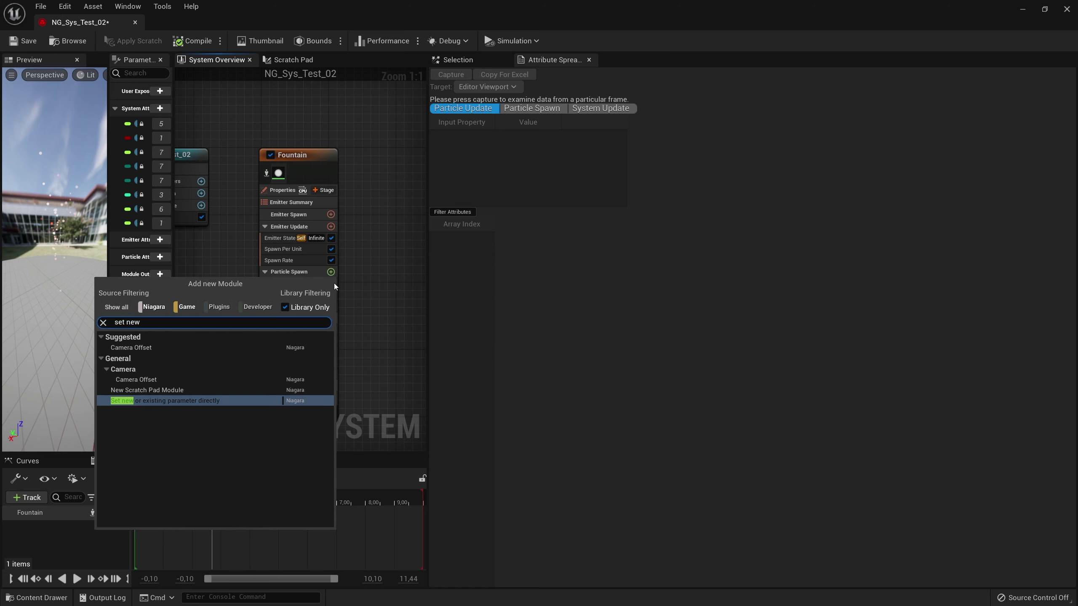
key("Return")
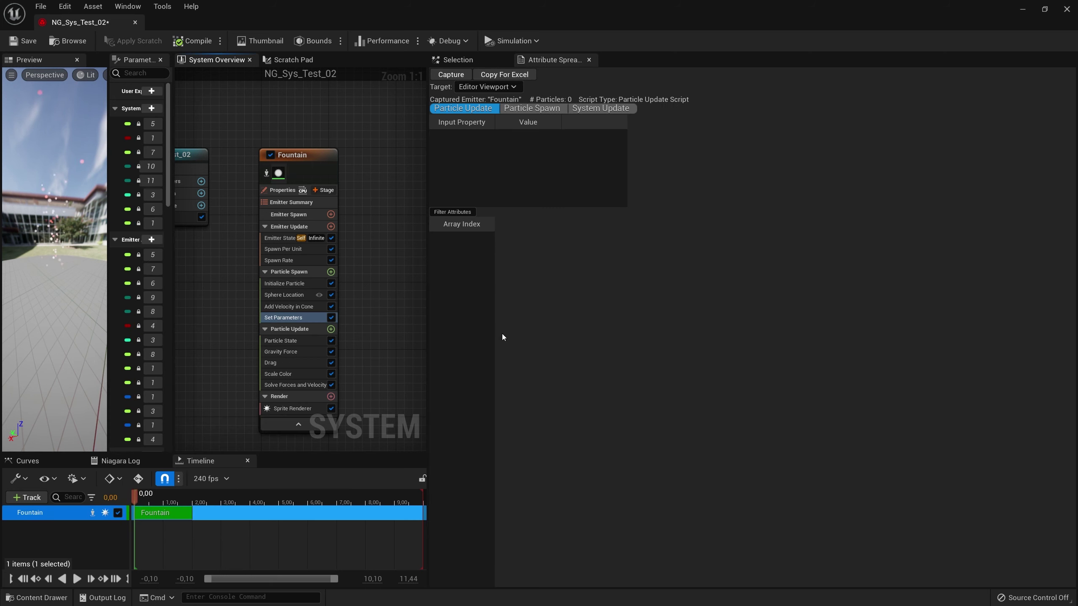
left_click(457, 60)
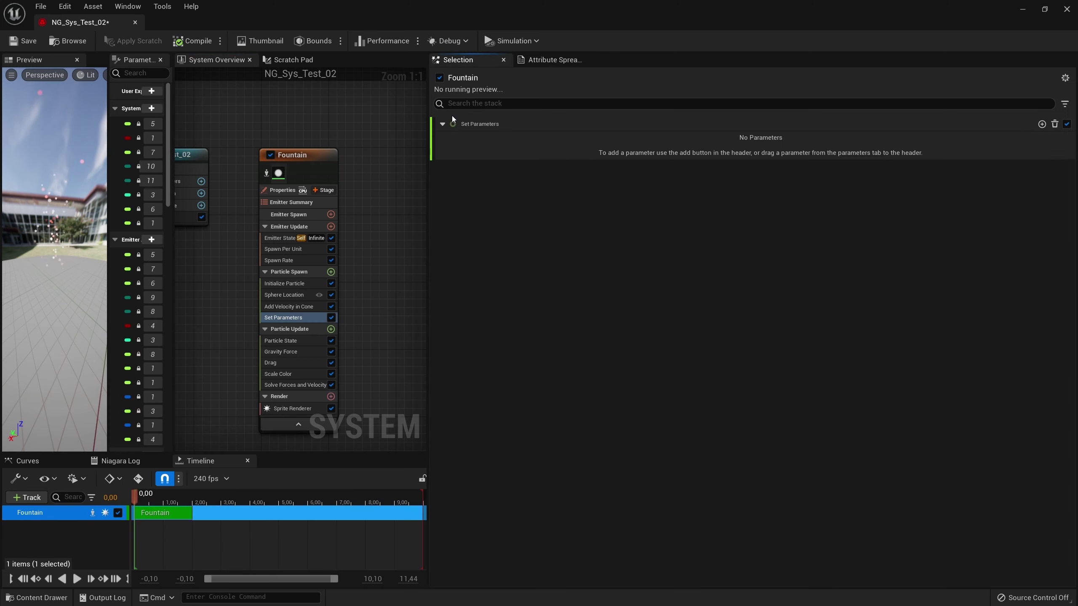
- Add a new float particle parameter named MyRandom to the module
left_click(1042, 124)
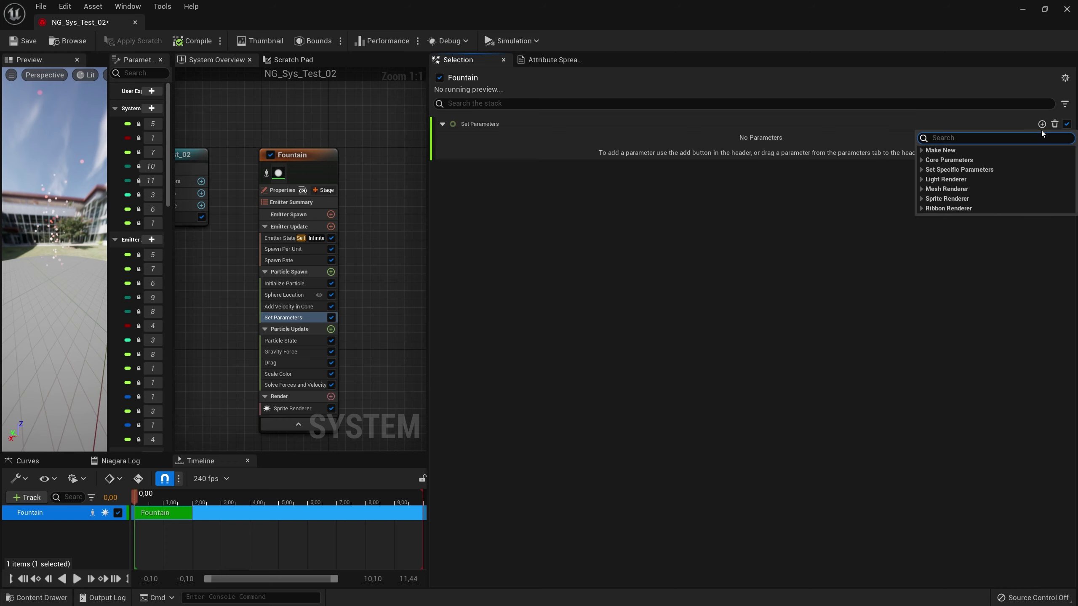
type("floa")
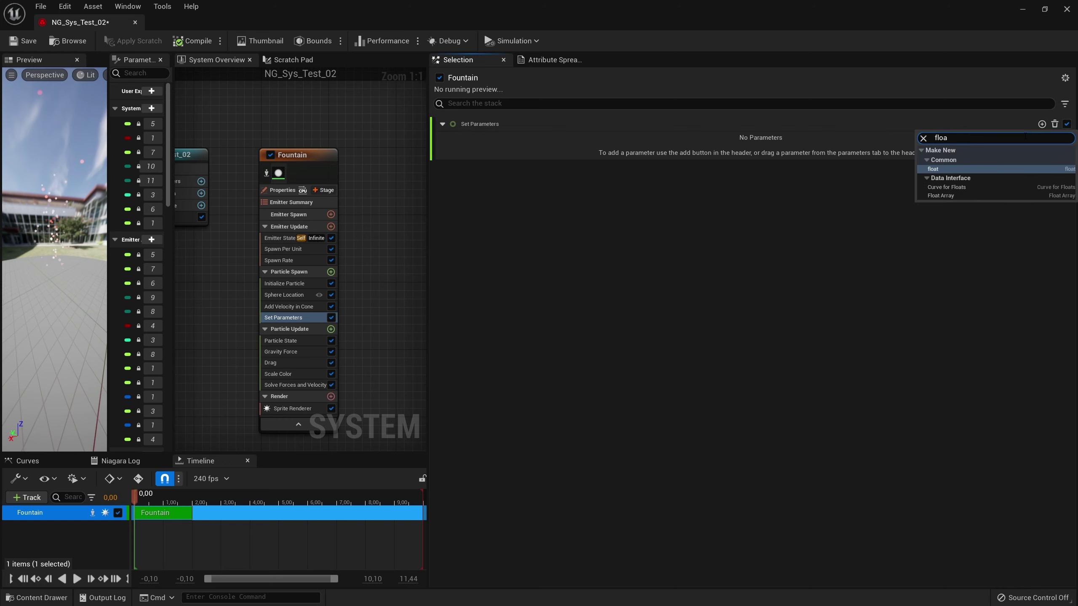
key("Return")
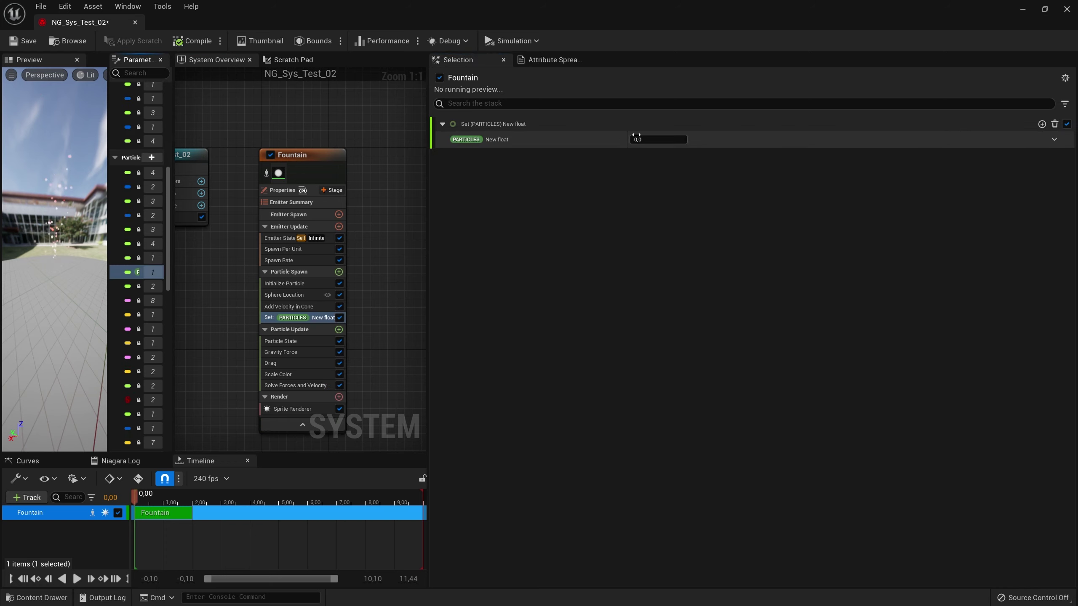
left_click(501, 140)
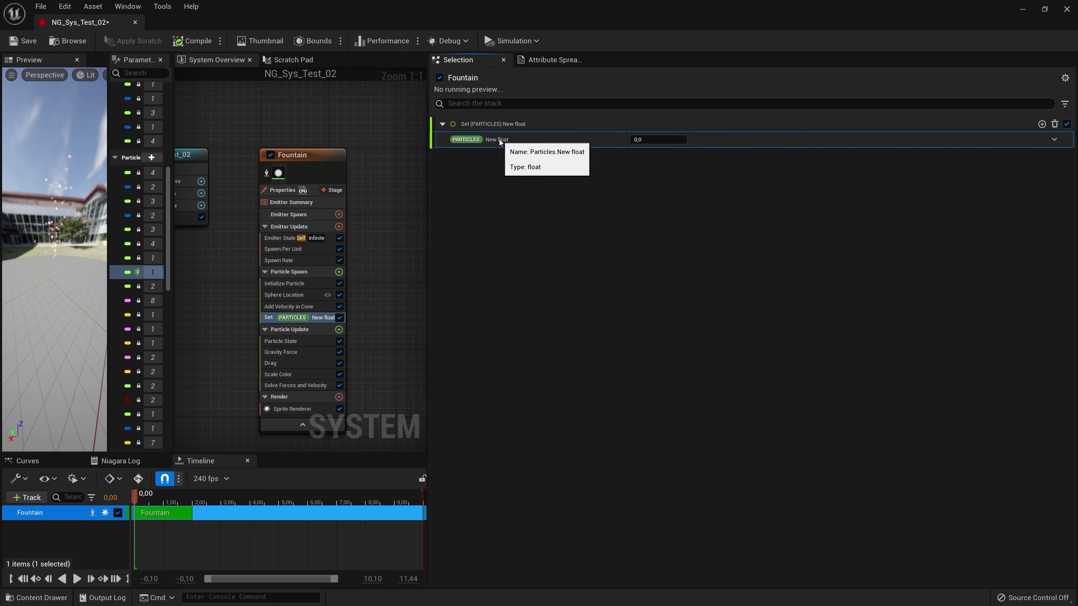
left_click(503, 140)
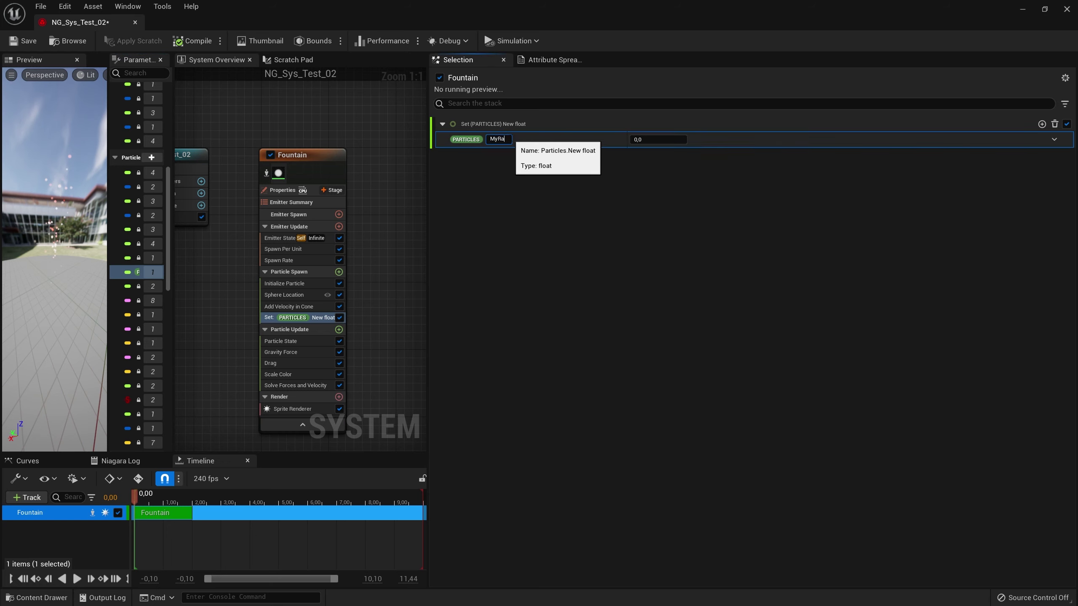
type("MyRandom")
key("Return")
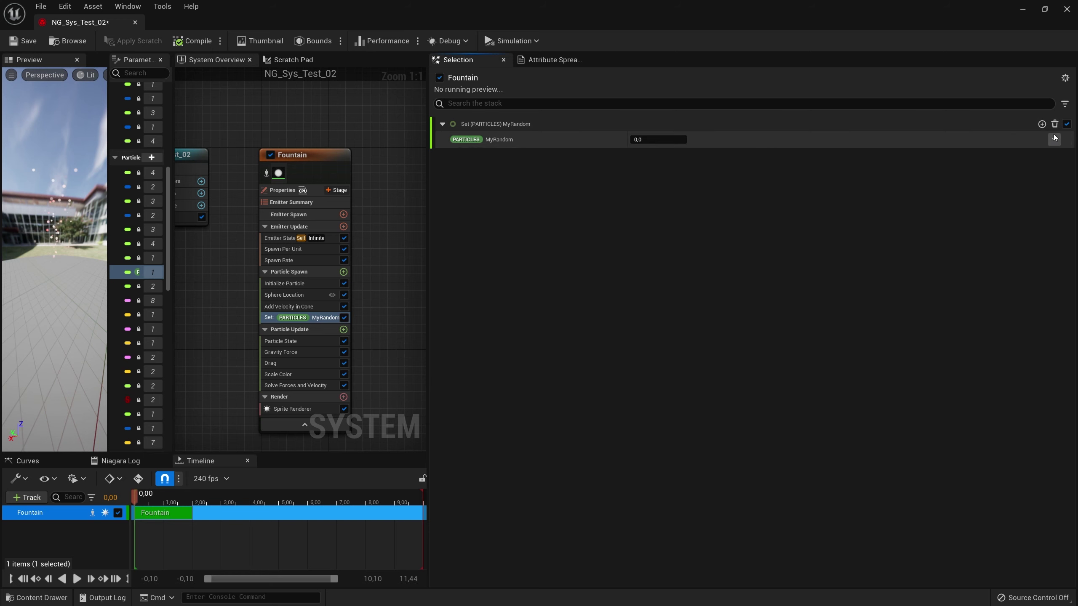
- Drive MyRandom with a Random Range Float from 0.0 to 3.0, then play the preview
left_click(1055, 140)
type("random")
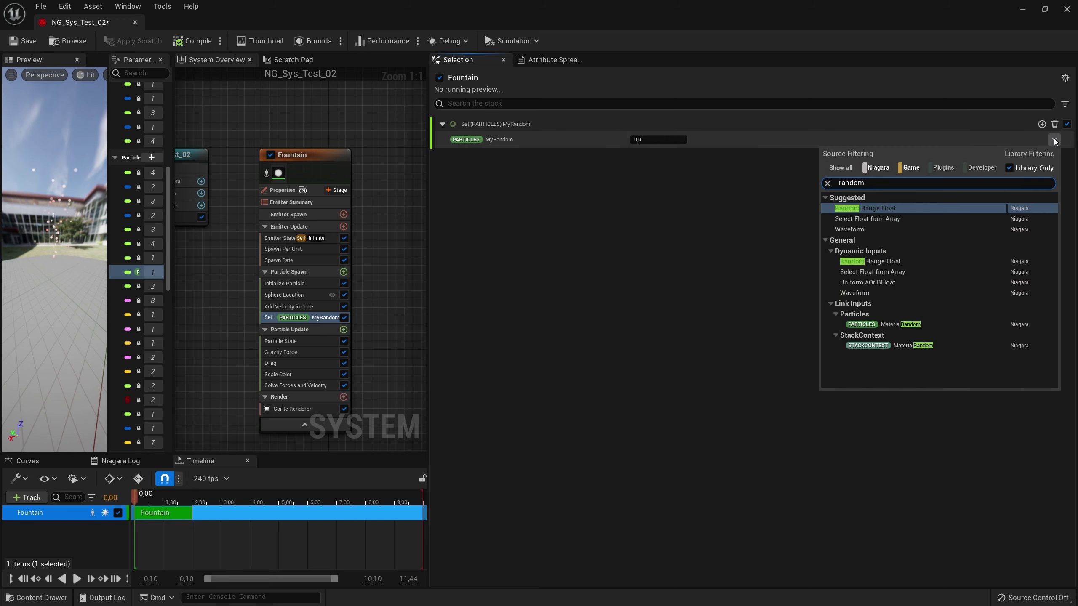
key("Return")
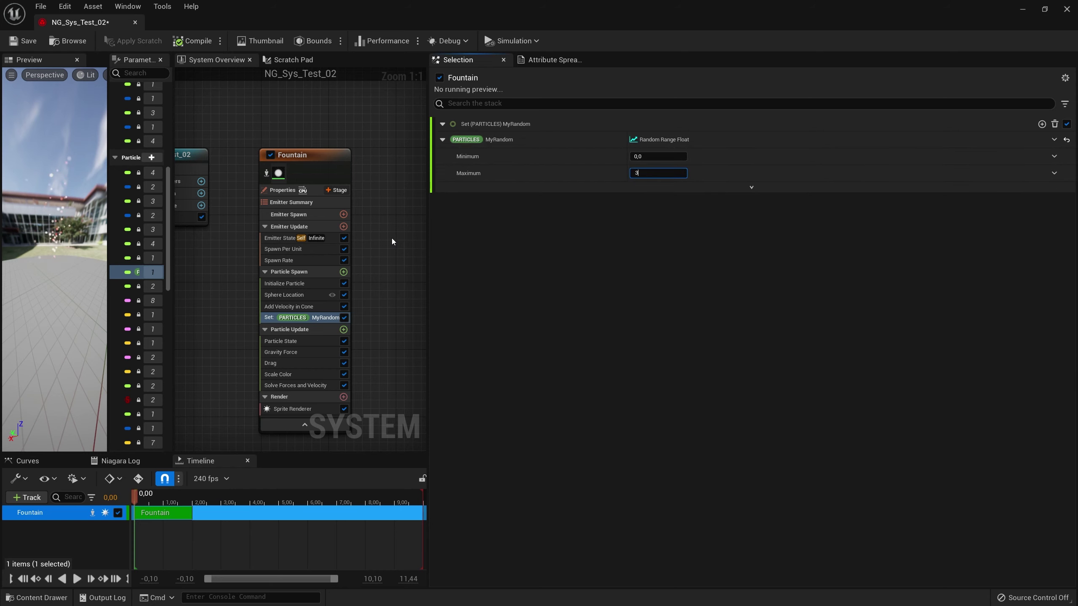
type("3")
key("Return")
left_click(80, 579)
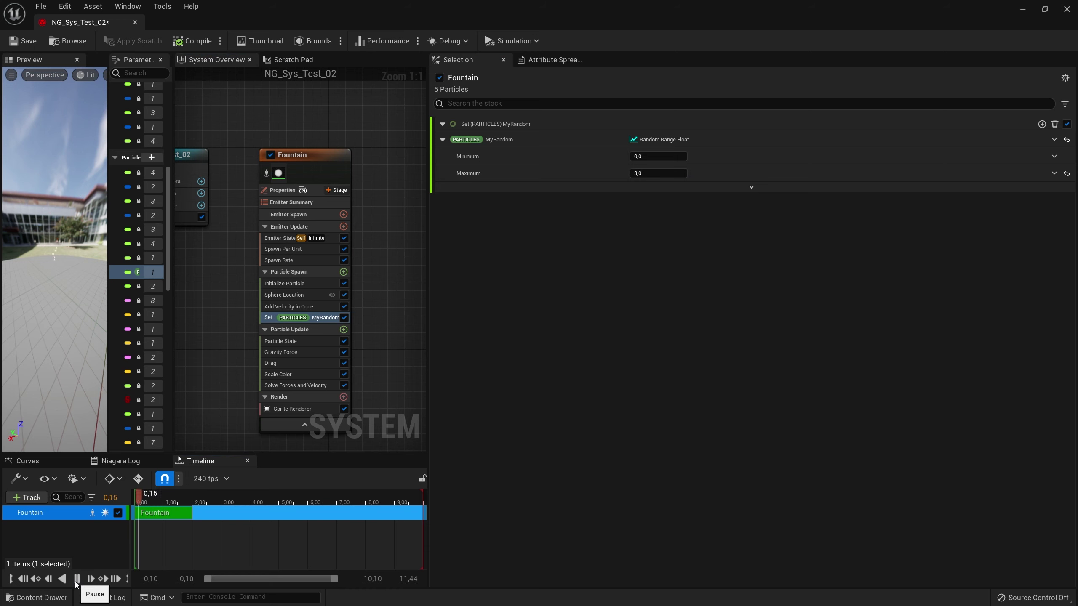
left_click(549, 59)
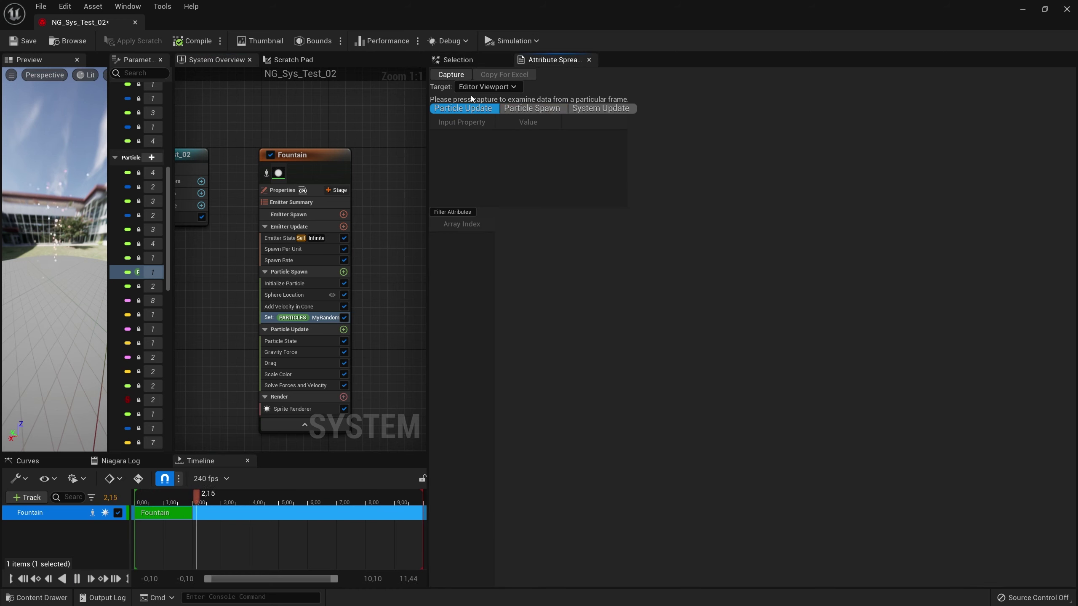
- Capture 55 Fountain particles, show only the MyRandom column, and confirm values stay within 0–3
left_click(450, 74)
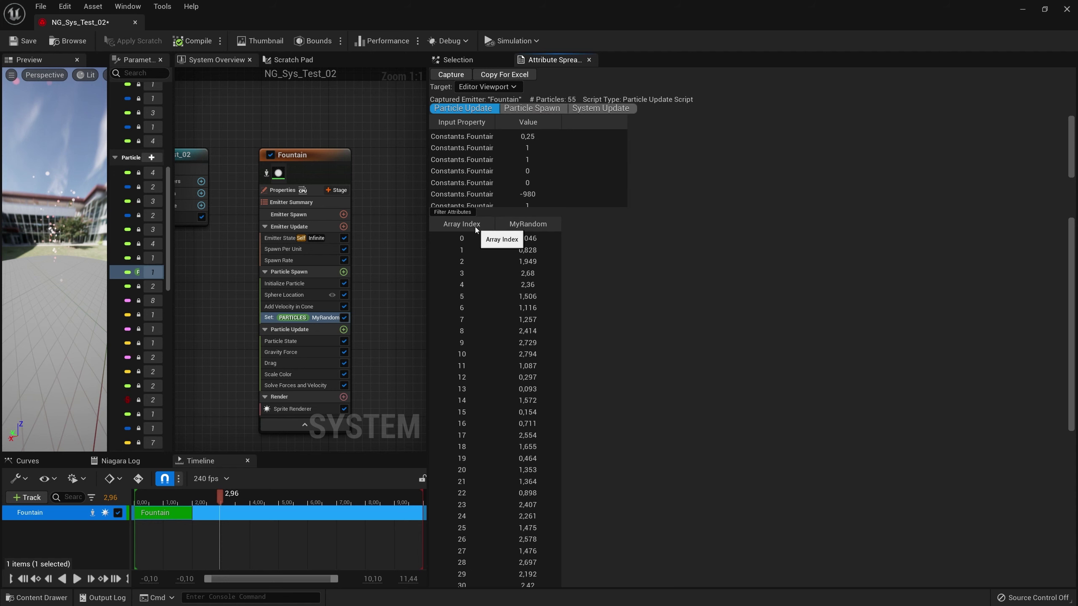
left_click(453, 212)
left_click(527, 145)
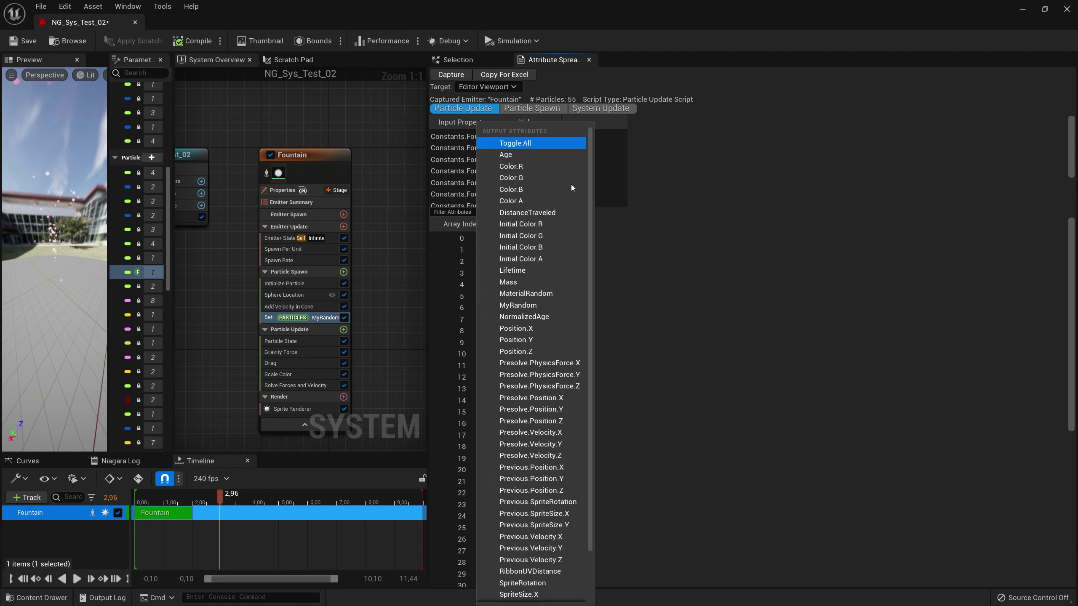
left_click_drag(589, 173, 594, 263)
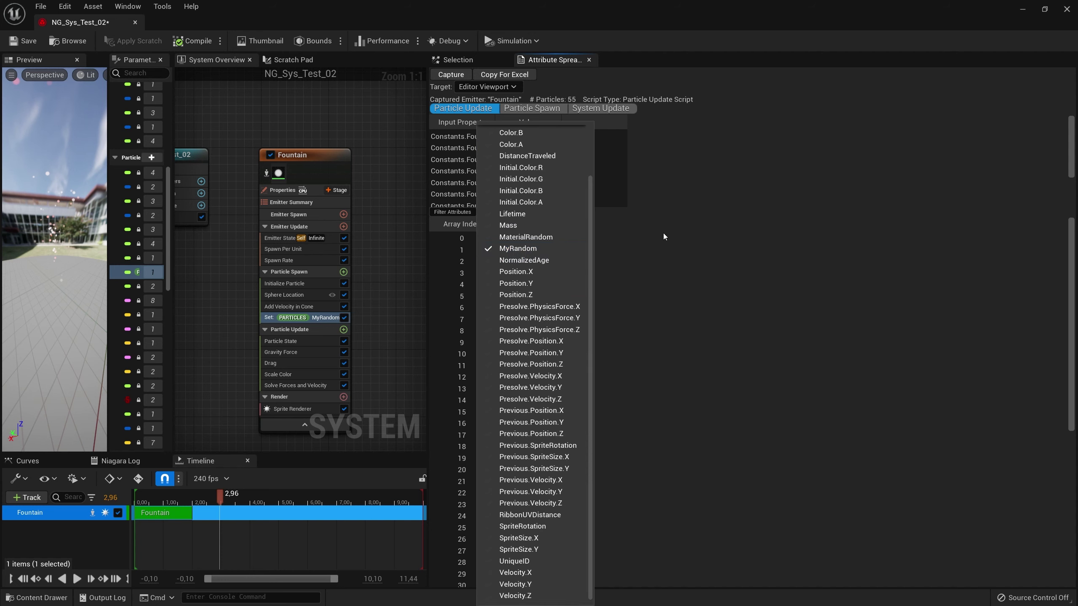
left_click(637, 259)
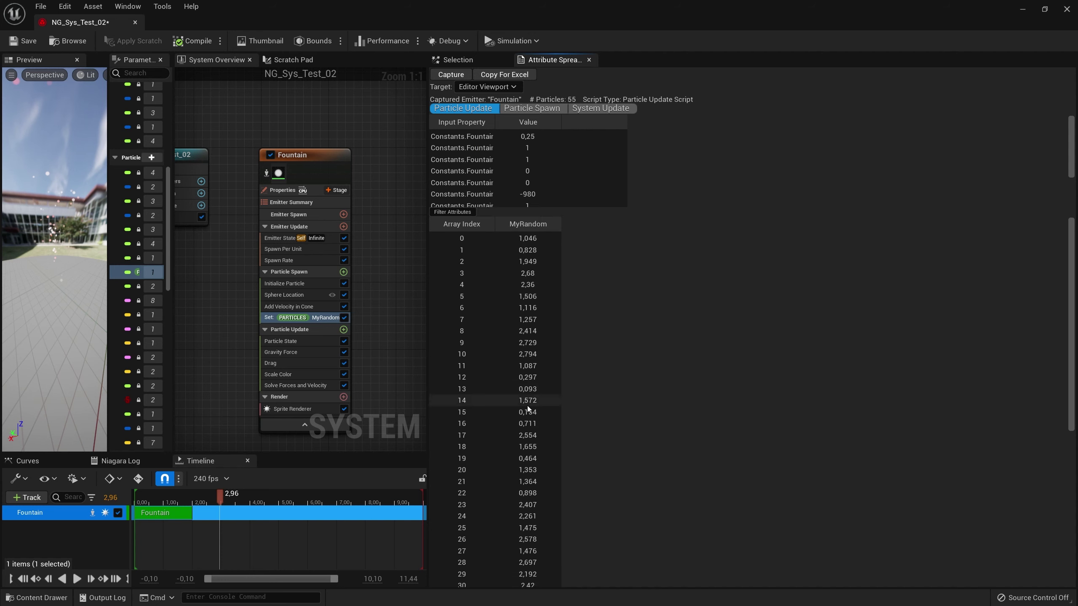
scroll(527, 411, "down", 5)
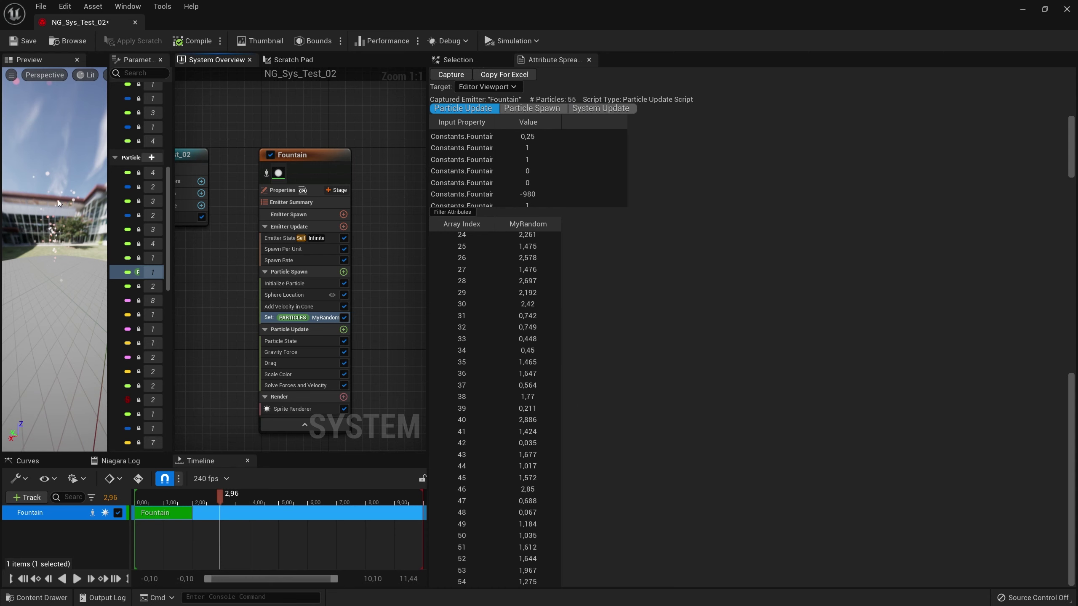
left_click_drag(58, 202, 71, 168)
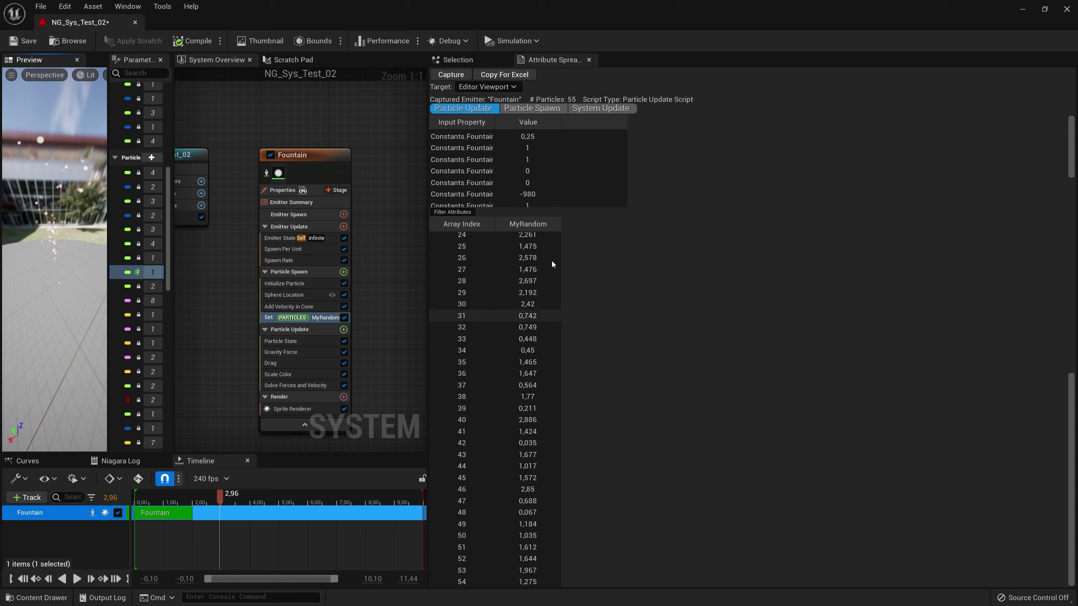
left_click(590, 60)
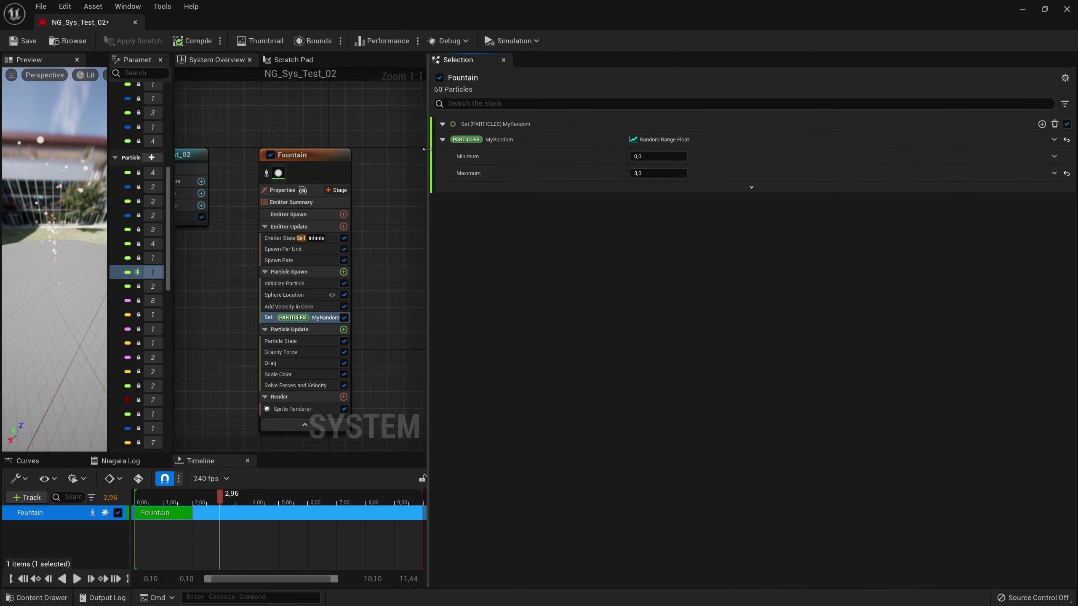
- Delete the Set MyRandom module from Particle Spawn and review Initialize Particle and Sphere Location
left_click_drag(429, 196, 583, 195)
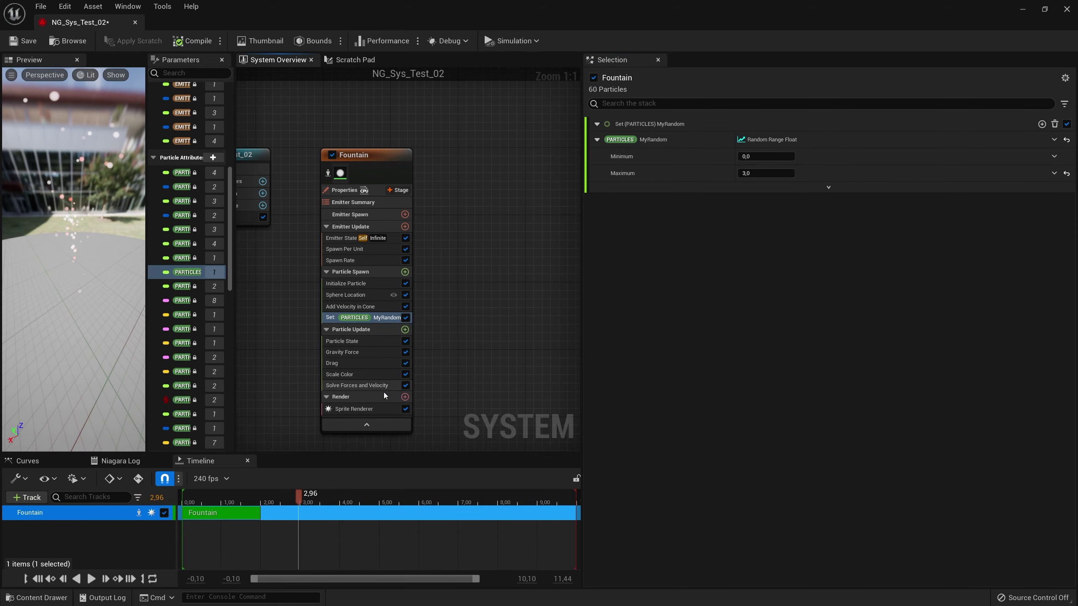
left_click(385, 321)
key("Delete")
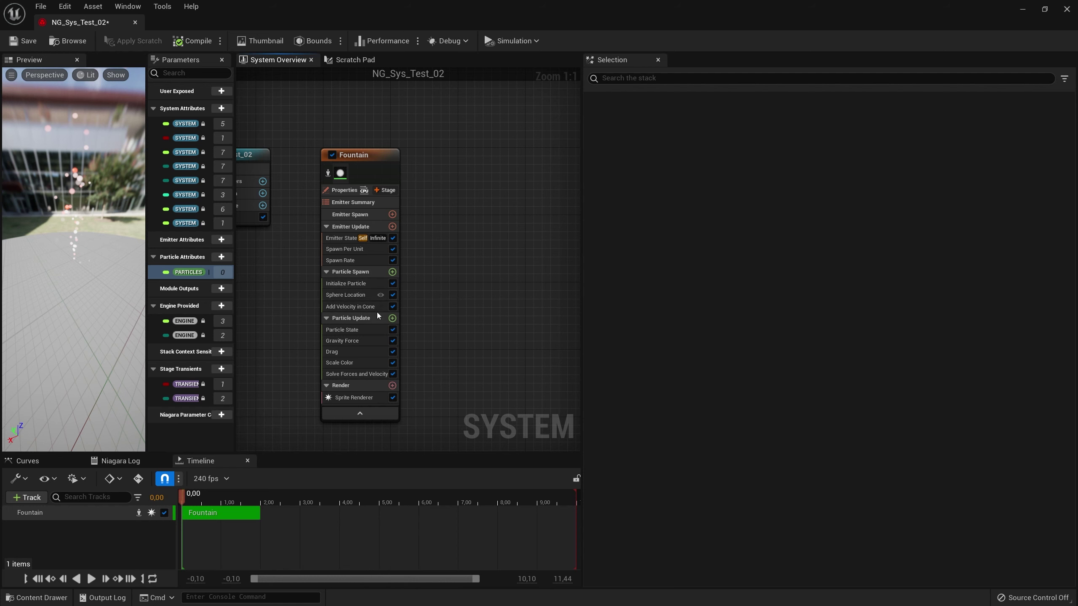
left_click(342, 283)
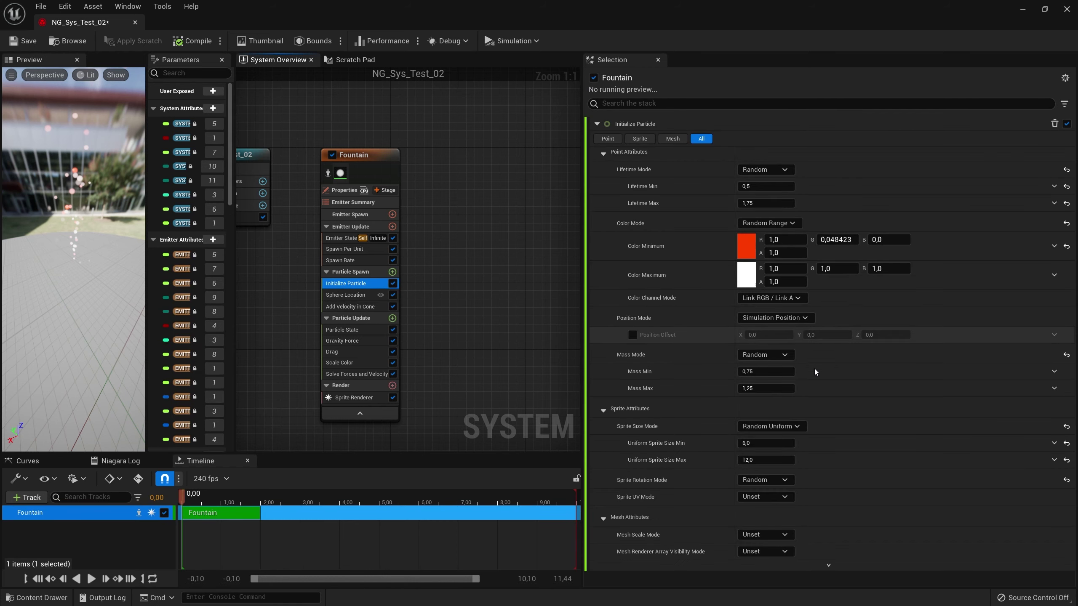
left_click(361, 295)
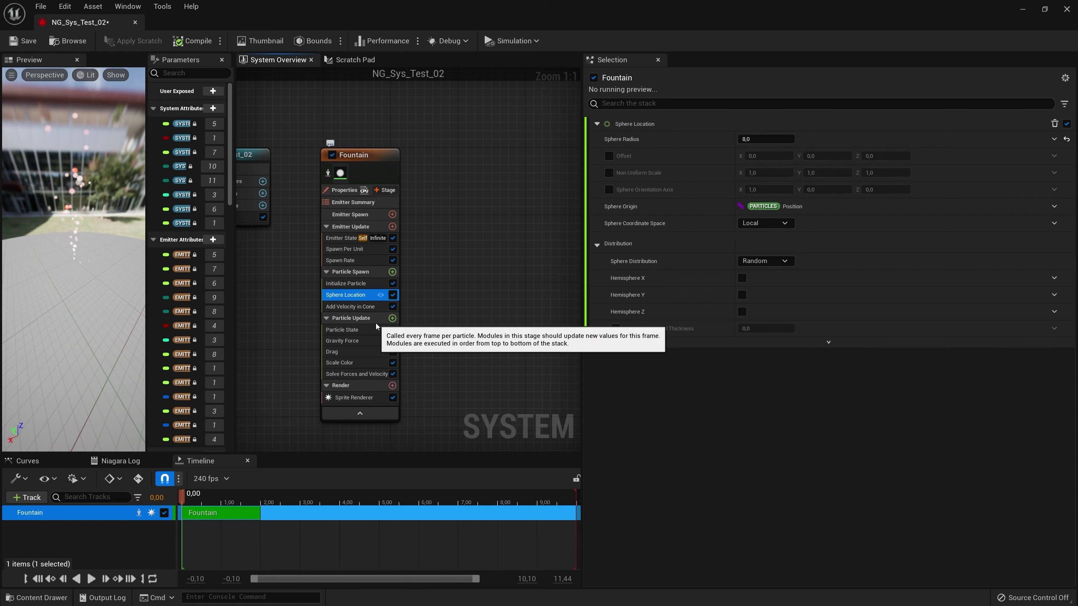
left_click(344, 284)
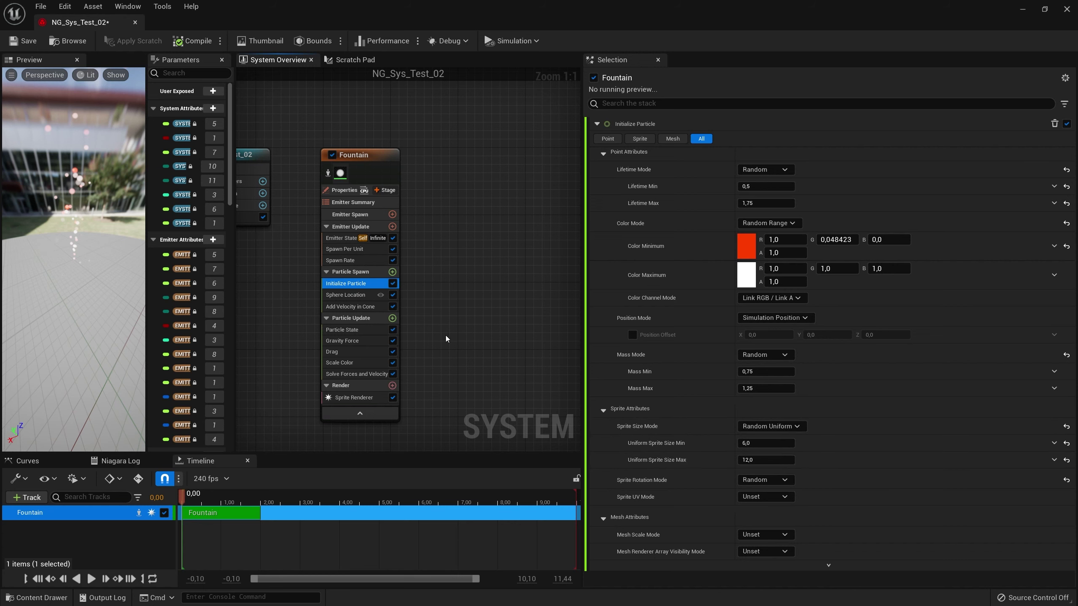
left_click(392, 271)
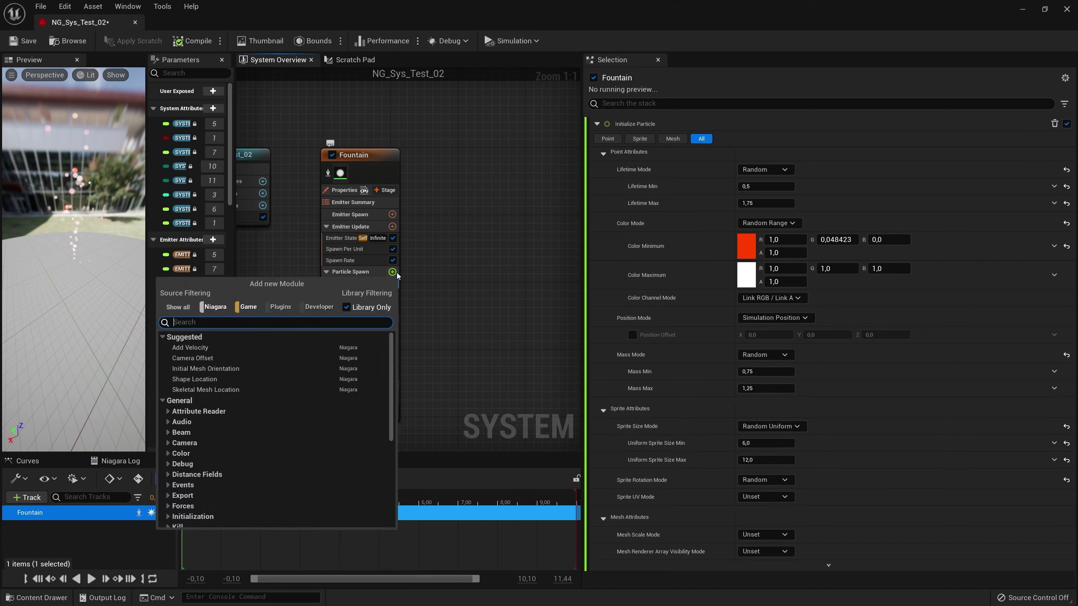
type("set p")
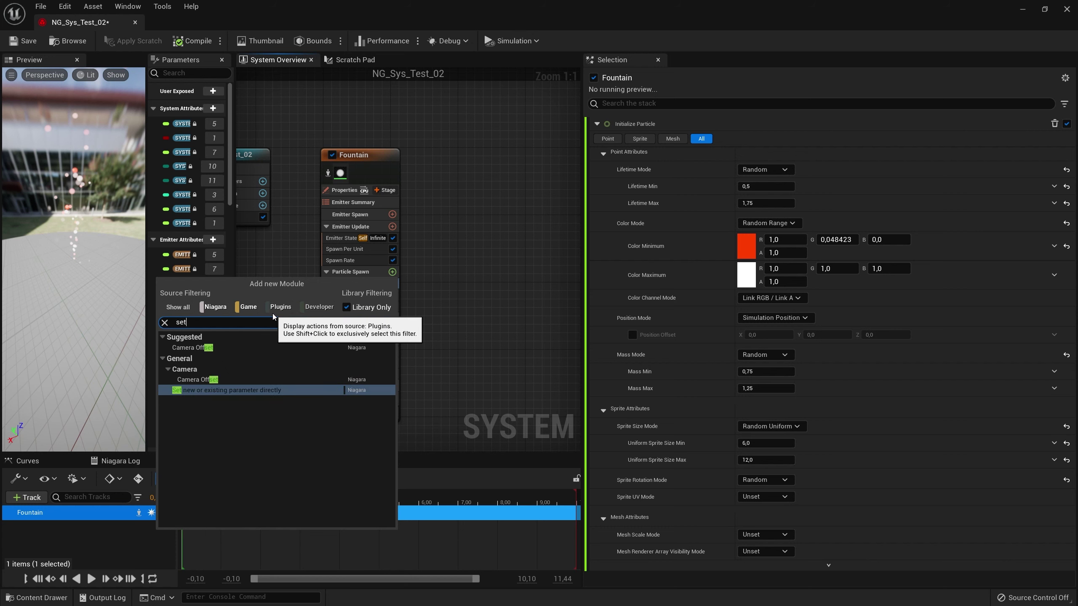
key("Return")
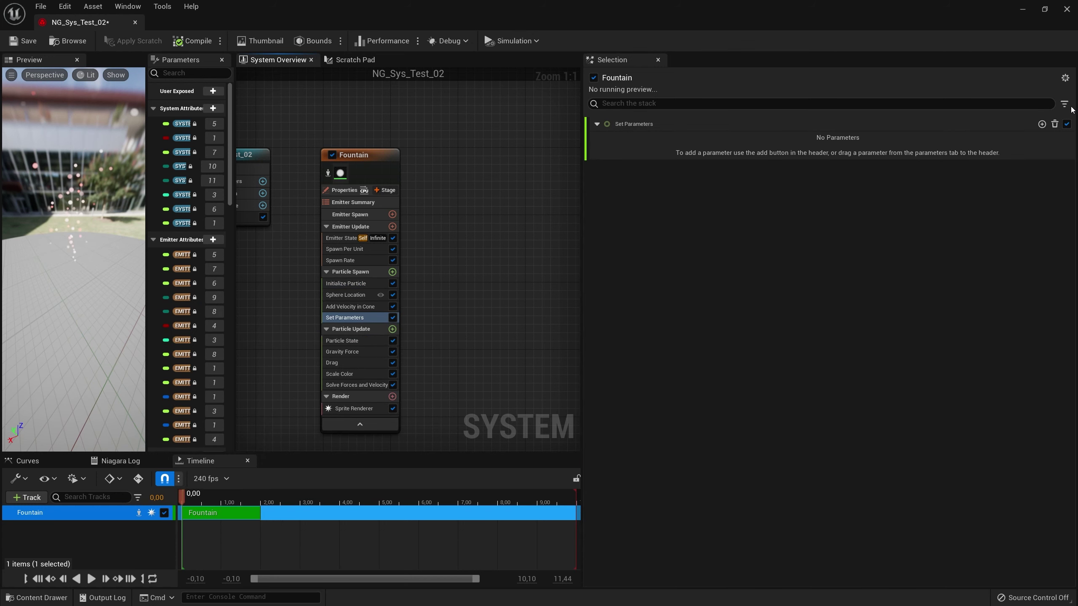
left_click(1041, 124)
type("siz")
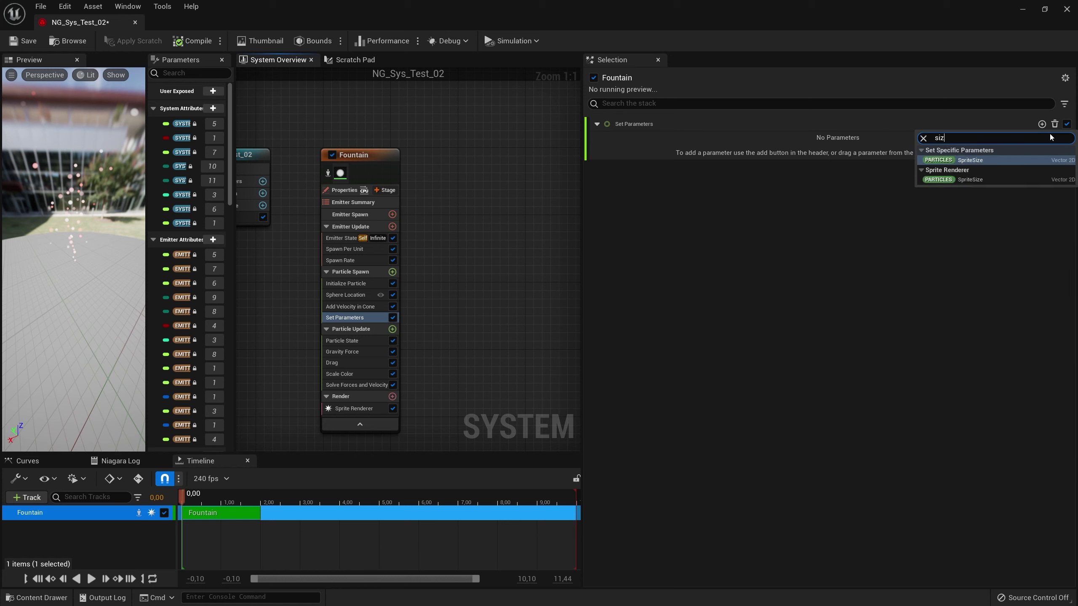
type("e")
key("Return")
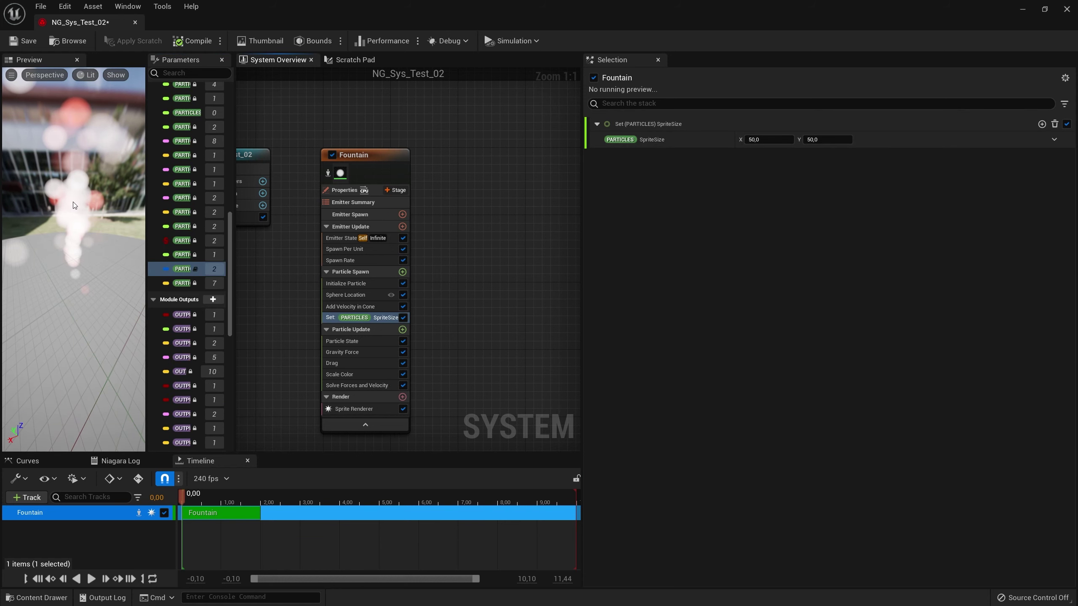
left_click_drag(235, 504, 395, 500)
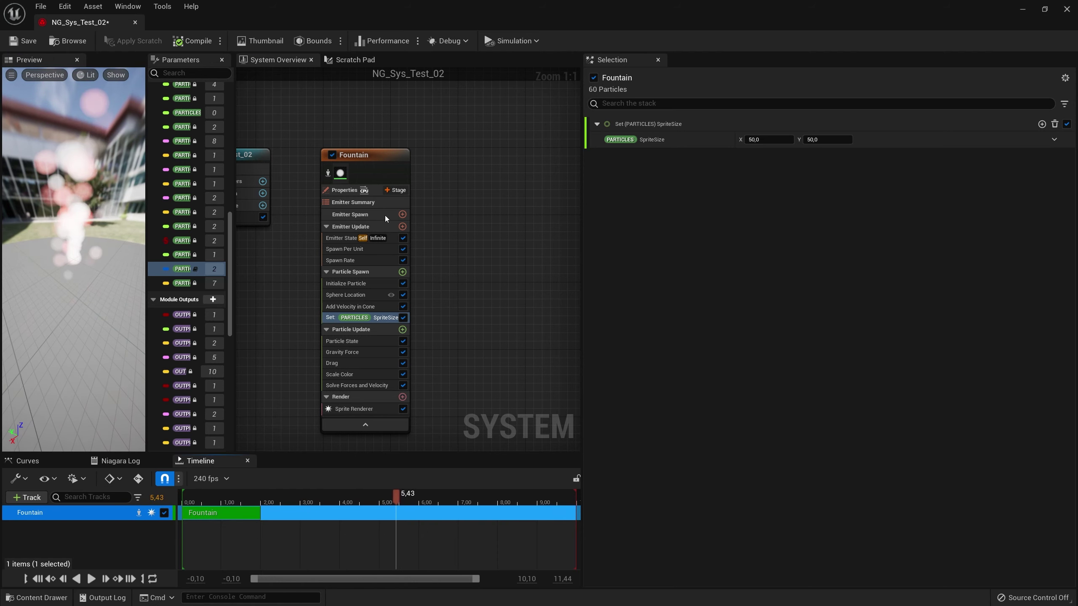
left_click(356, 283)
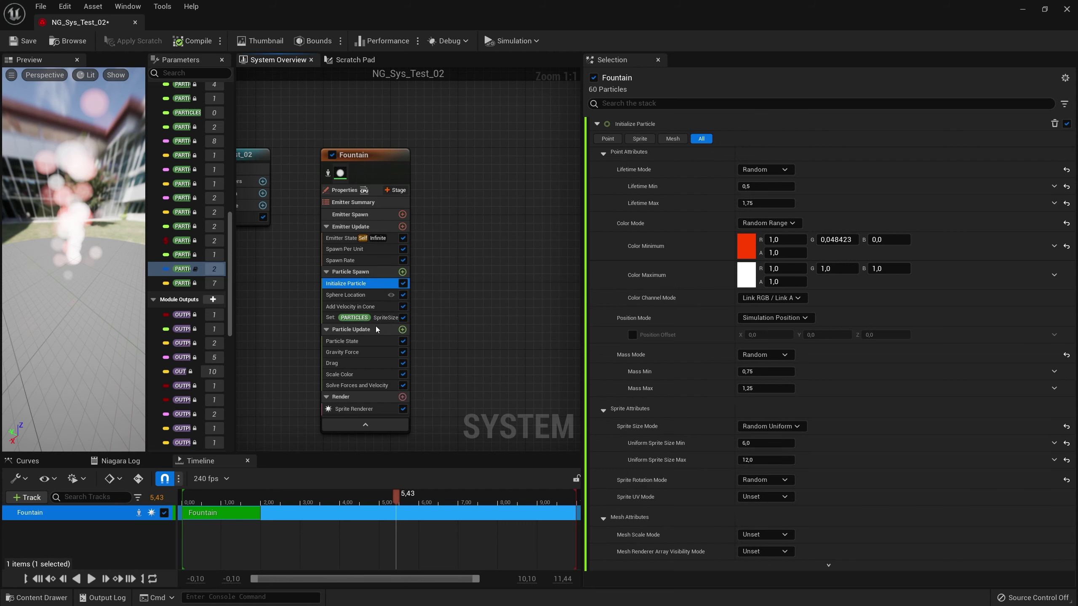
left_click(384, 316)
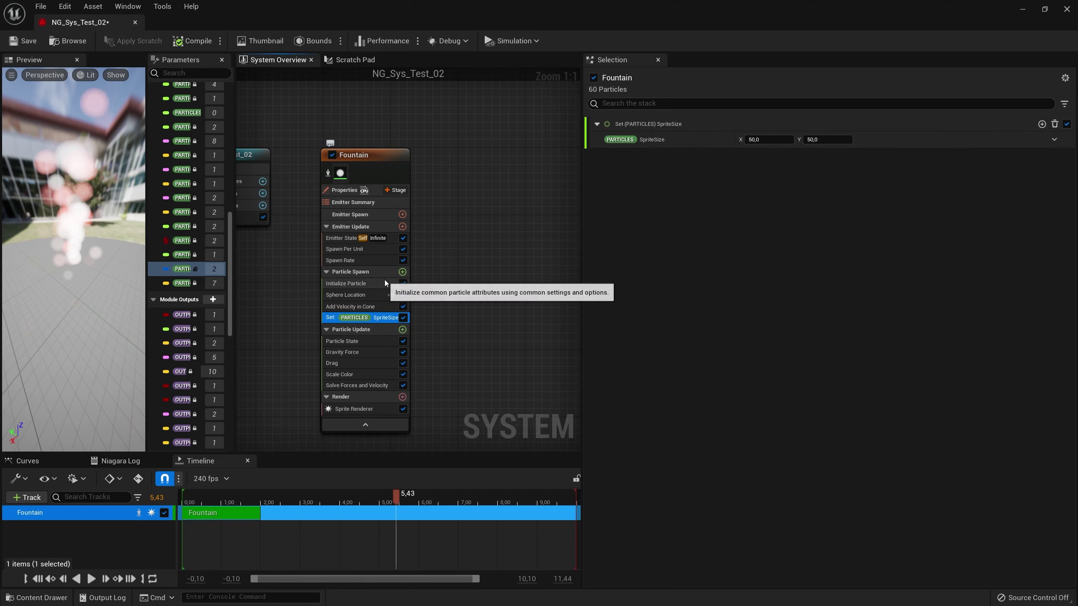
key("Delete")
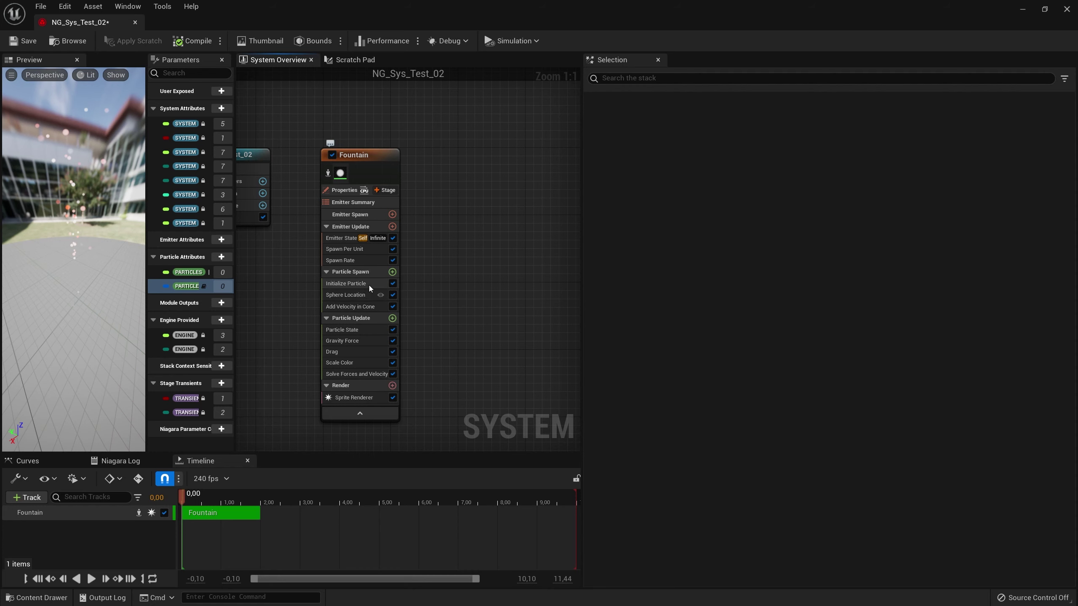
- Search 'box' in Particle Spawn's module list and add a Shape Location module
left_click(346, 284)
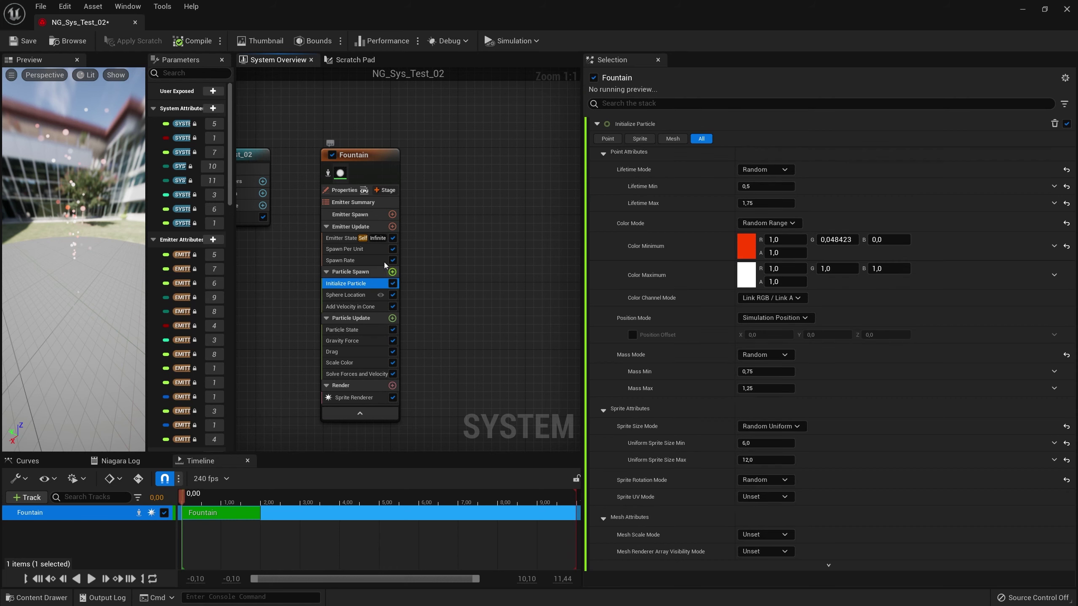
left_click(326, 295)
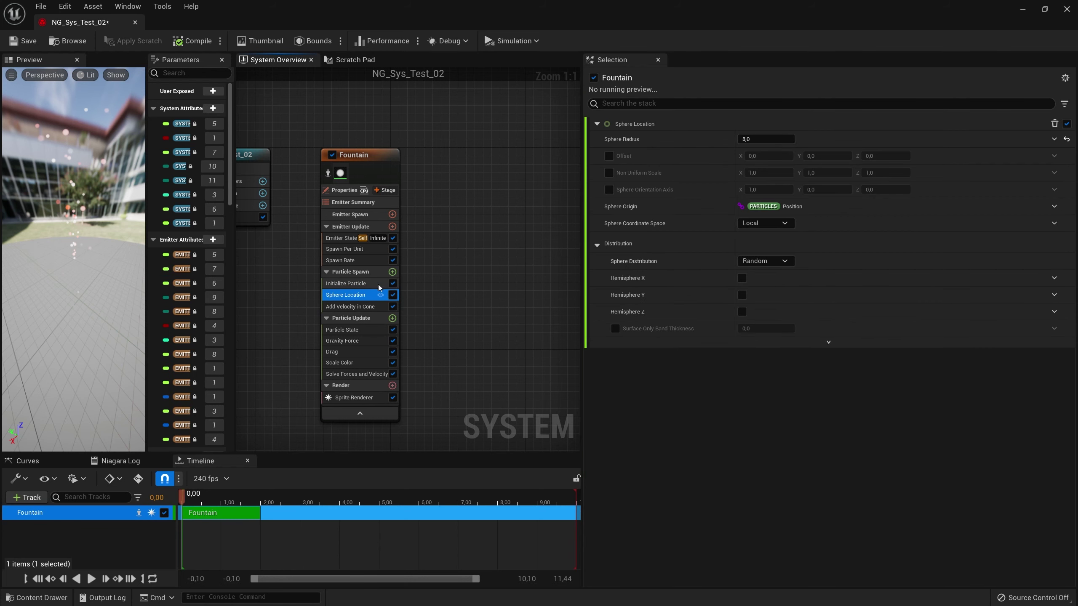
left_click(392, 272)
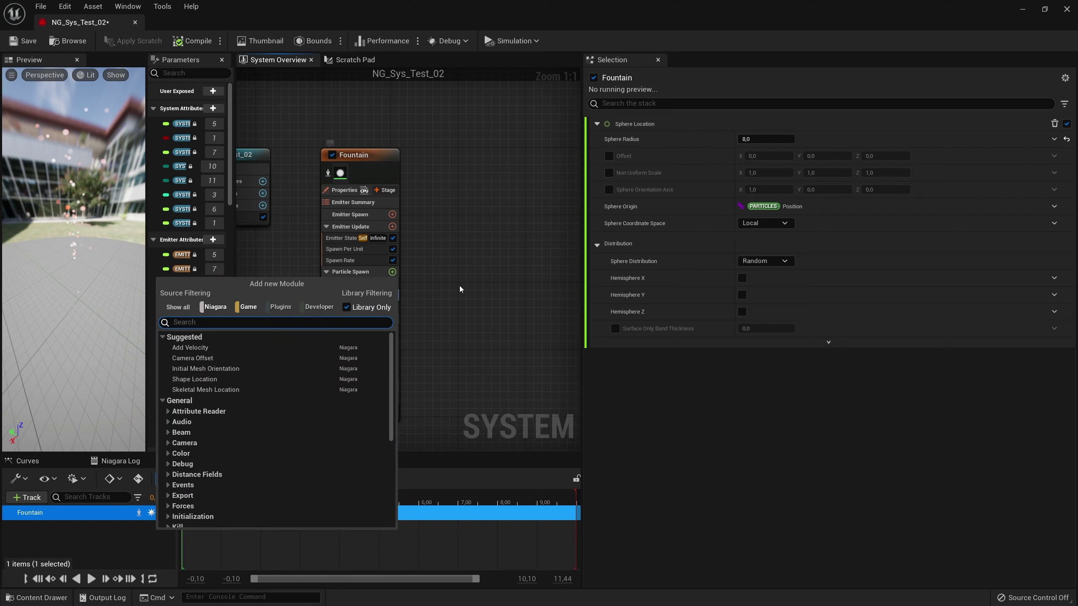
type("loca")
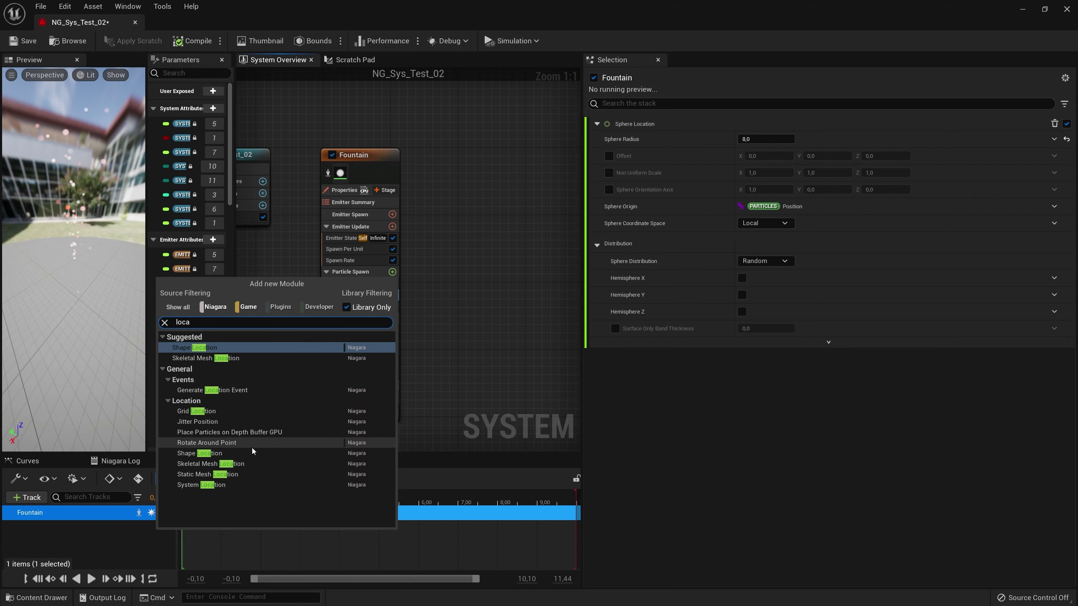
key("BackSpace")
key("BackSpace")
key("BackSpace")
key("BackSpace")
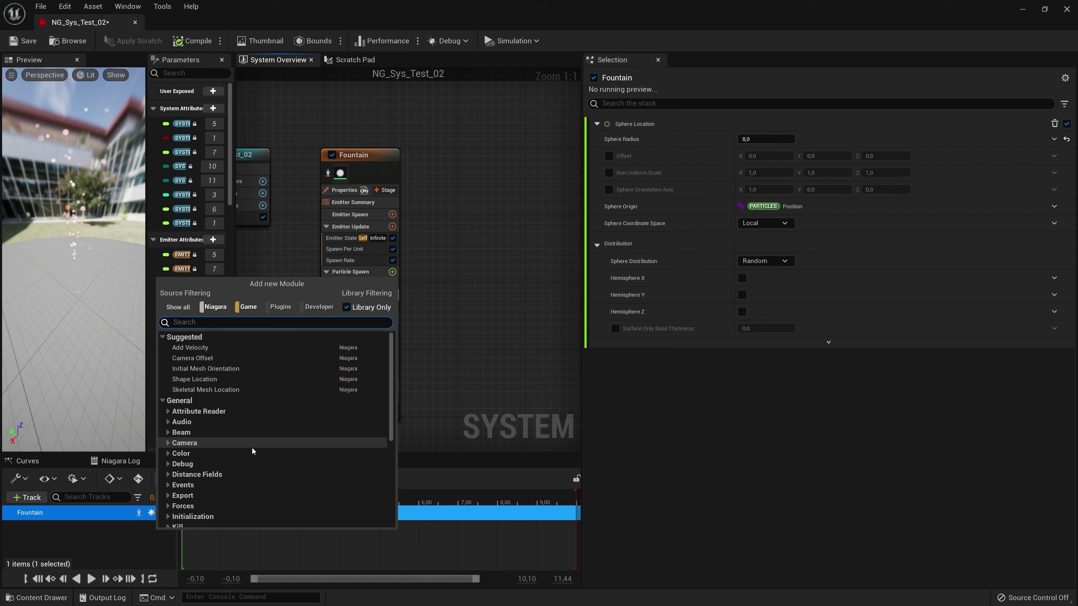
type("box")
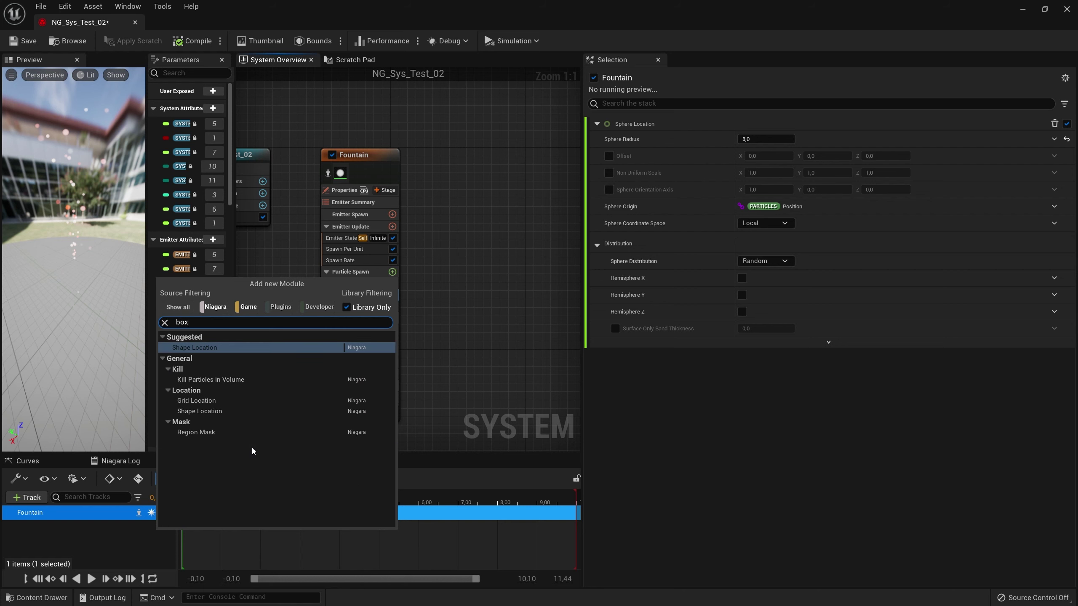
key("Return")
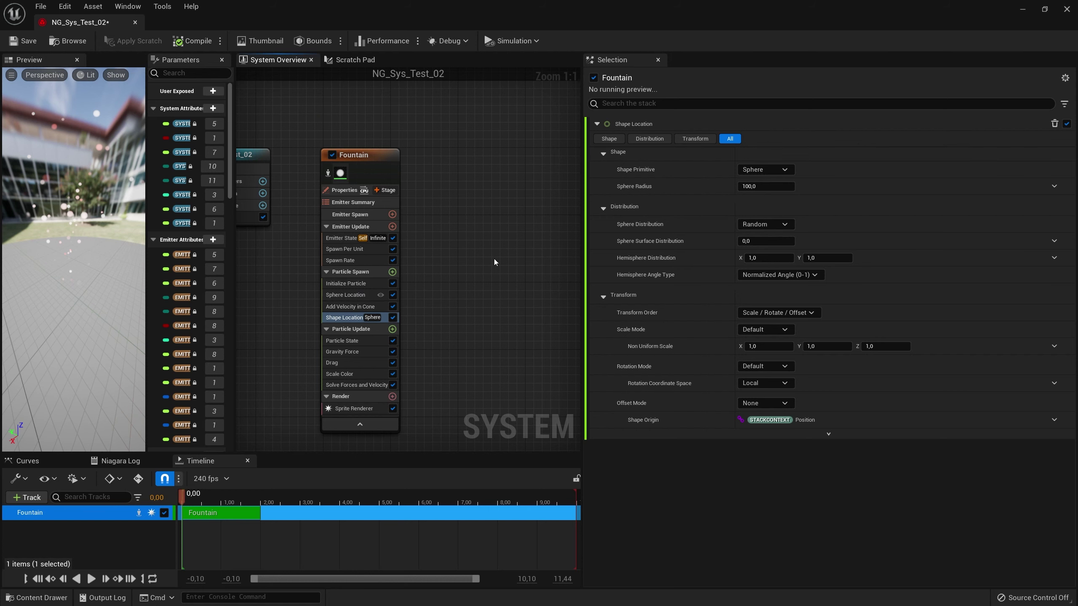
- Review Shape Location's primitive and sphere distribution options, keeping Sphere with Random distribution
left_click(766, 169)
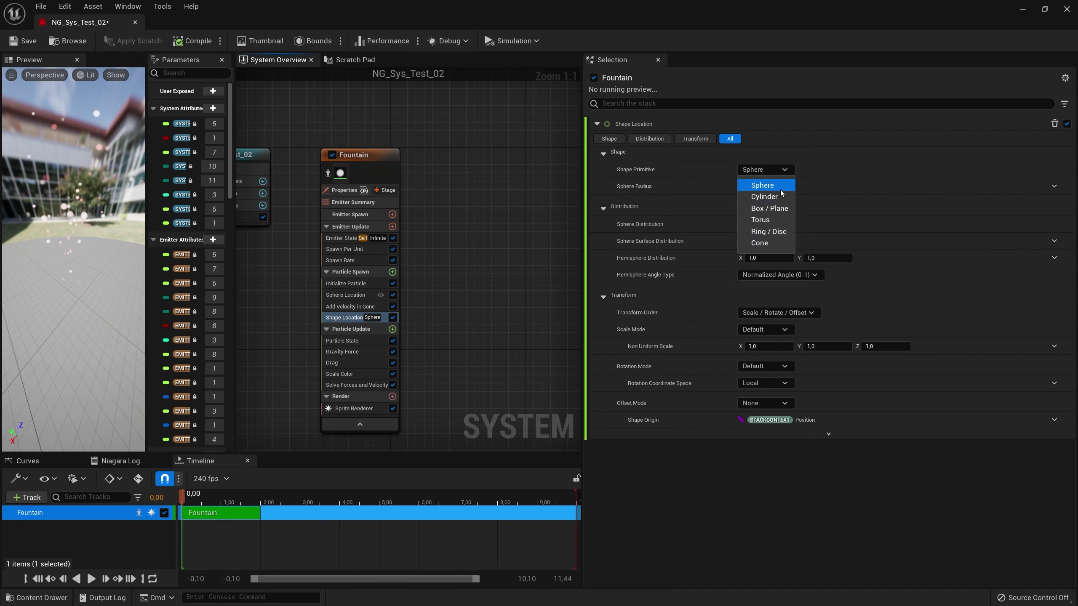
key("Escape")
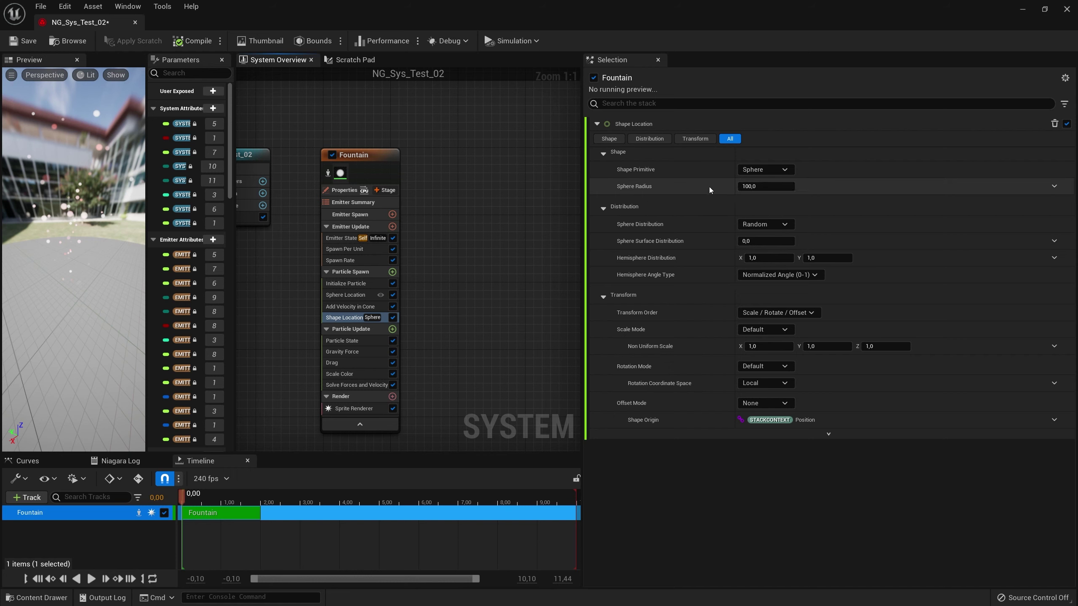
left_click(767, 224)
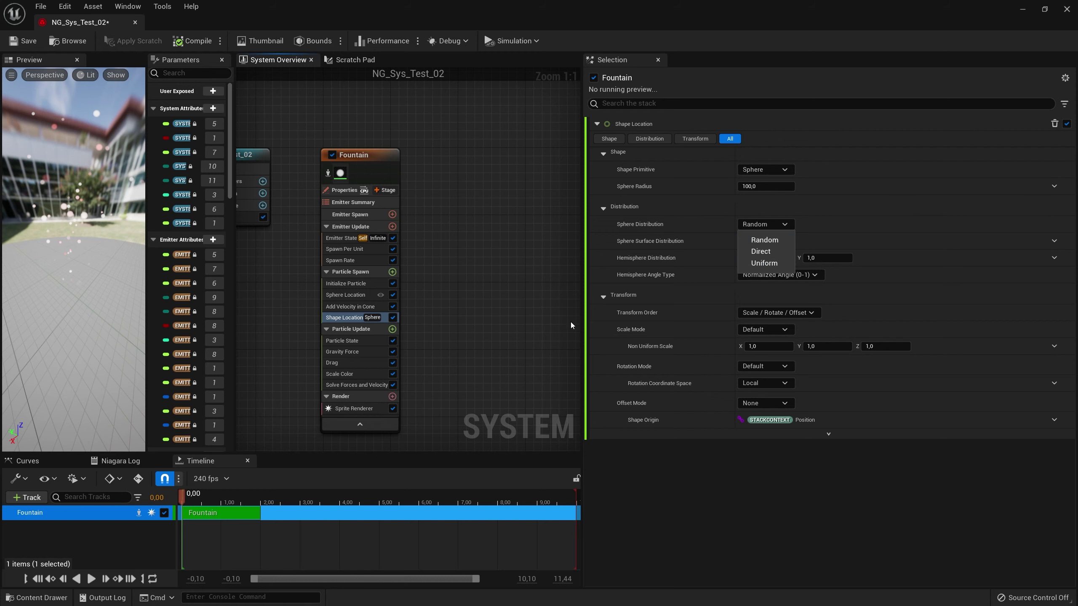
left_click(504, 199)
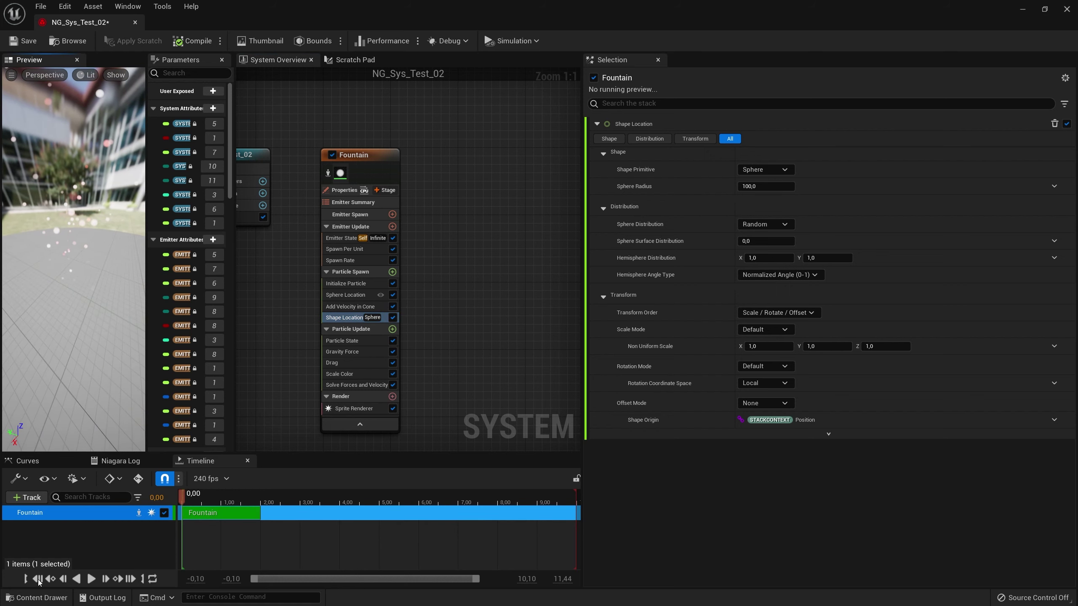
- Pause the preview at 2.64 s and compare the Sphere Location and Shape Location settings
left_click(88, 582)
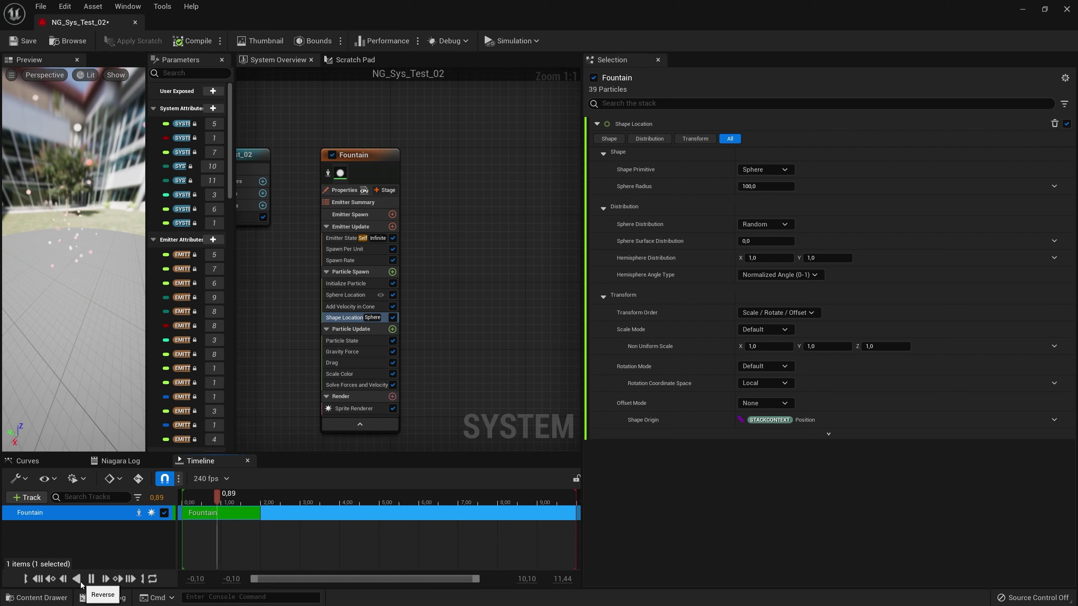
left_click(93, 582)
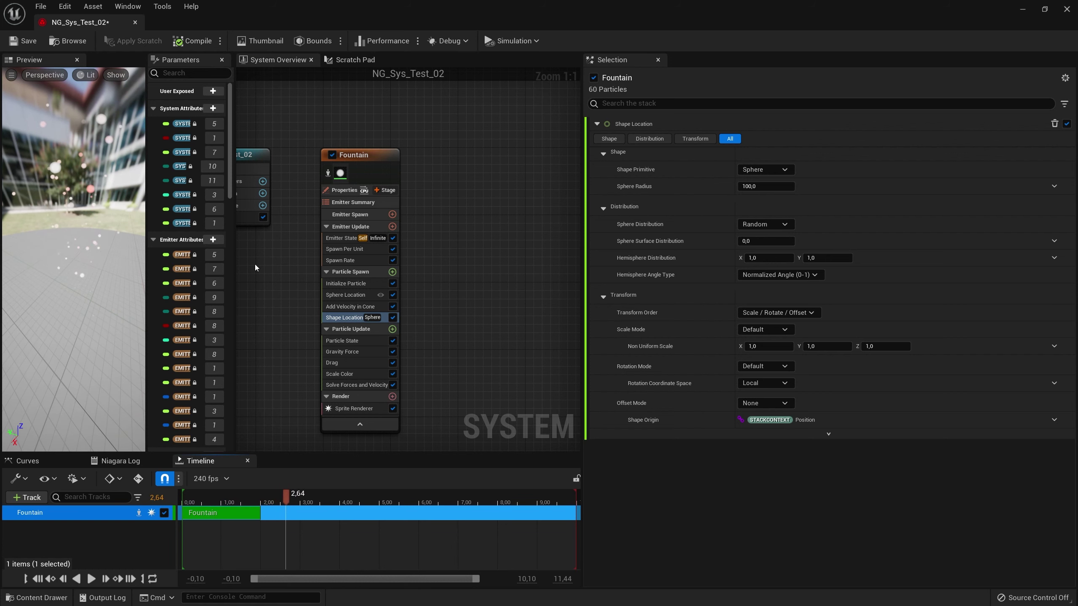
left_click(348, 296)
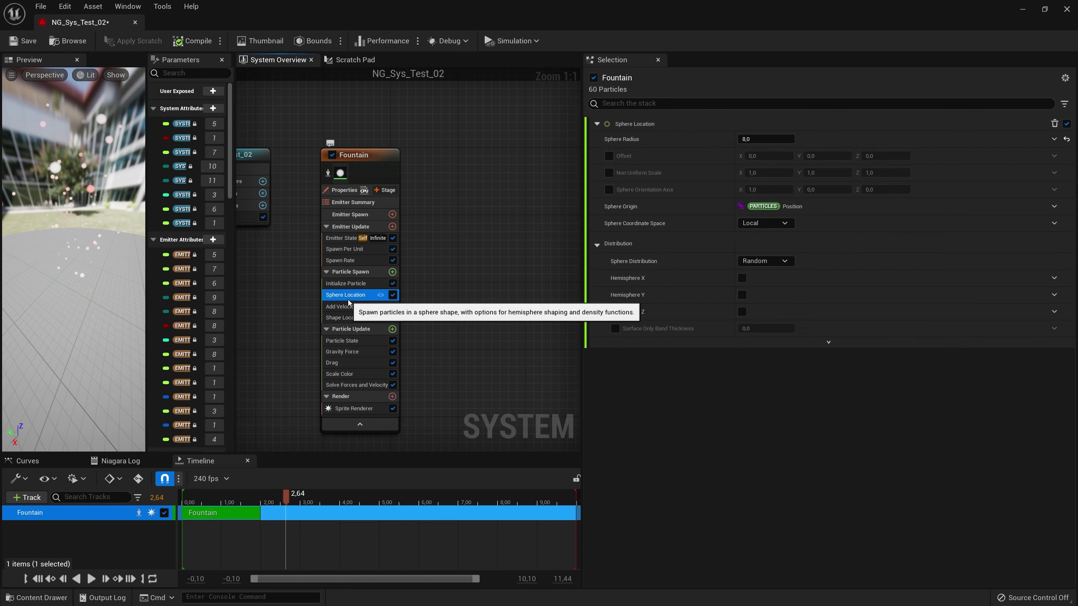
left_click(344, 317)
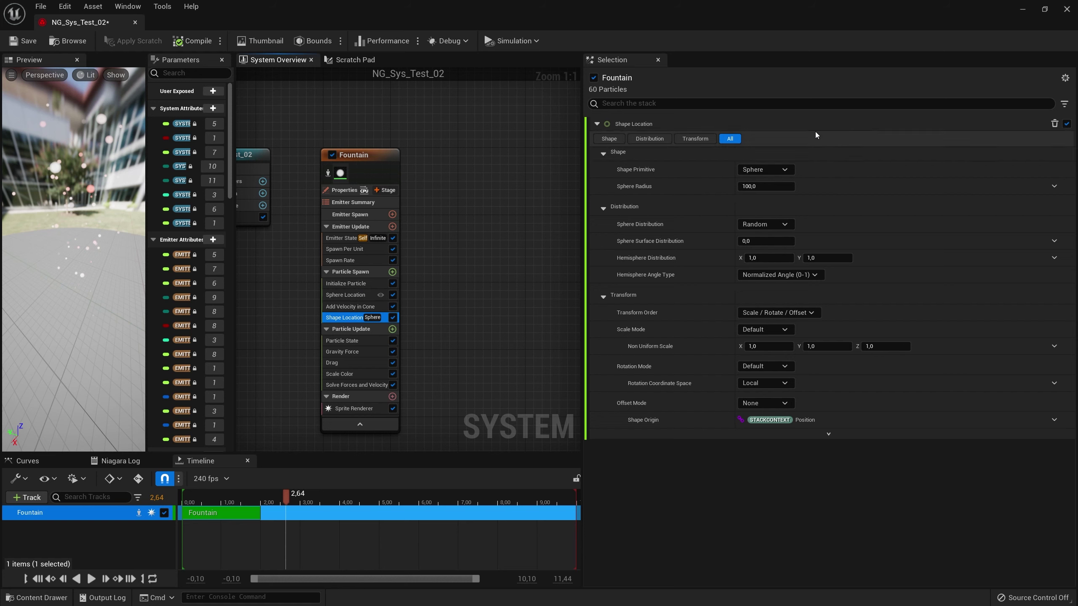
left_click(765, 169)
- Set Shape Location's primitive to Cylinder and disable the Sphere Location module
left_click(770, 198)
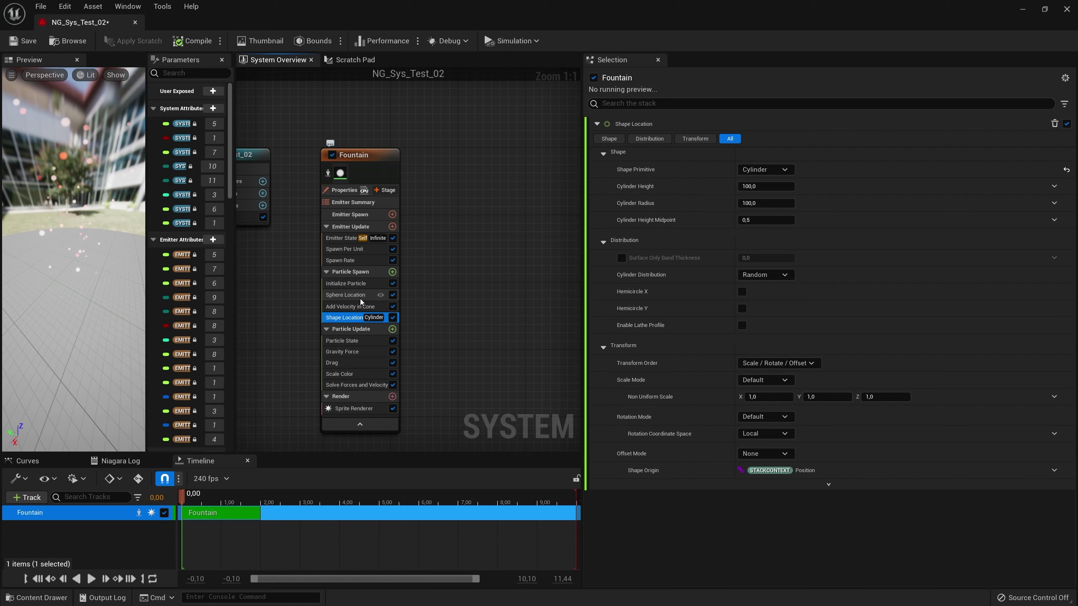
left_click(393, 295)
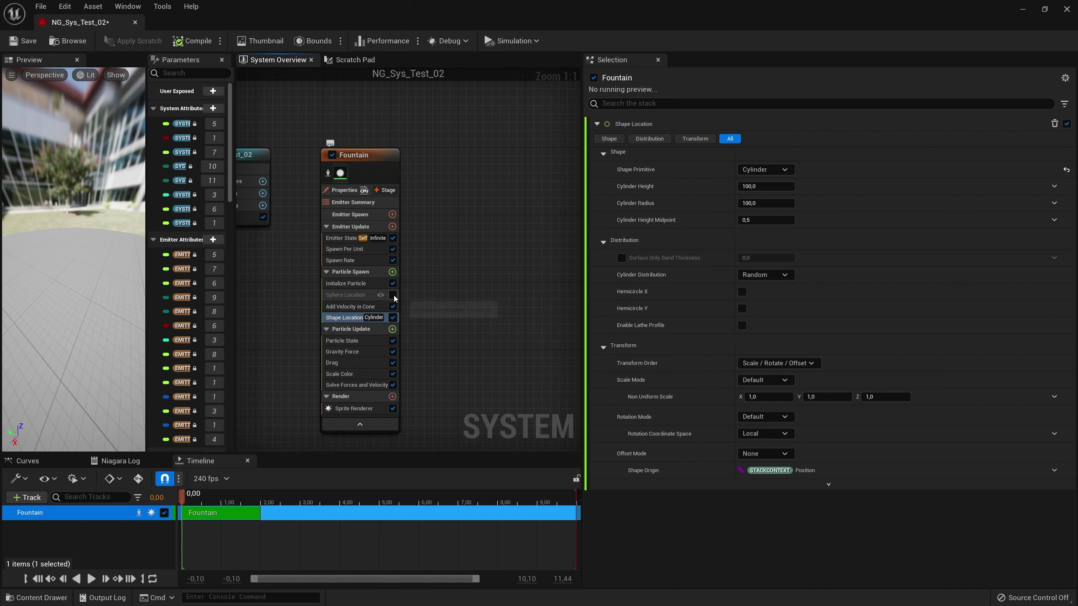
left_click(393, 295)
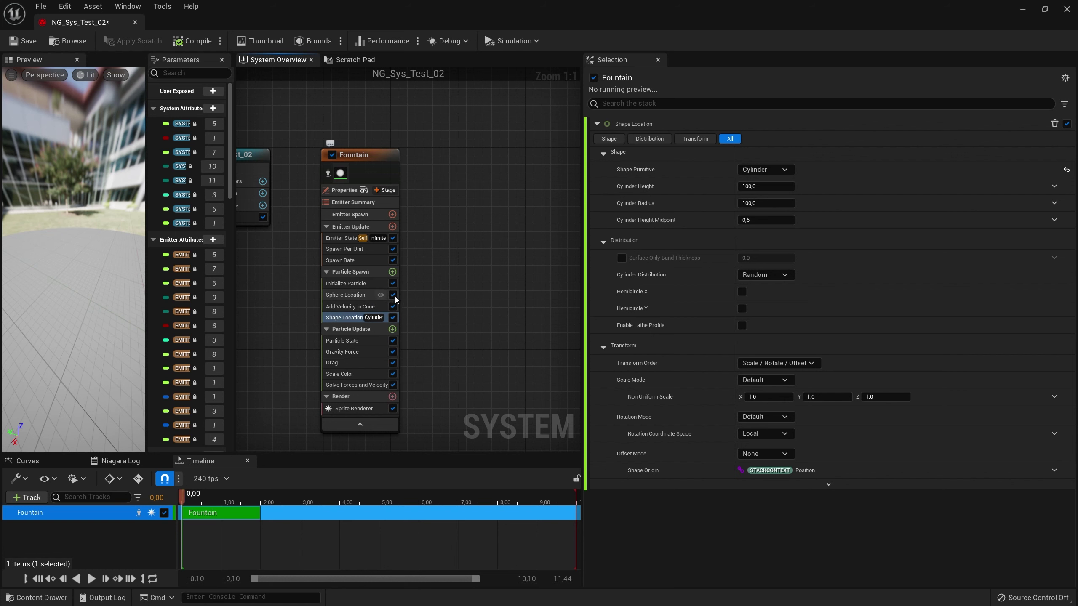
left_click(395, 296)
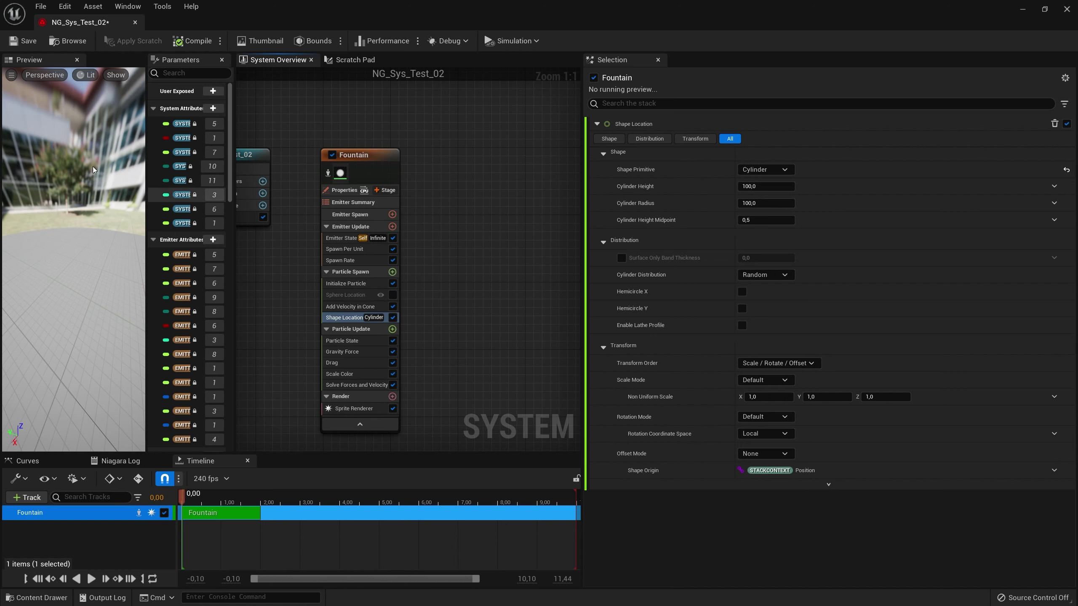
- Scrub the preview timeline between 0.42 and 1.28 seconds to watch the cylinder spawning
mouse_move(229, 502)
left_mouse_down()
mouse_move(179, 502)
mouse_move(234, 508)
mouse_move(256, 504)
mouse_move(197, 494)
mouse_move(260, 495)
mouse_move(215, 489)
left_mouse_up()
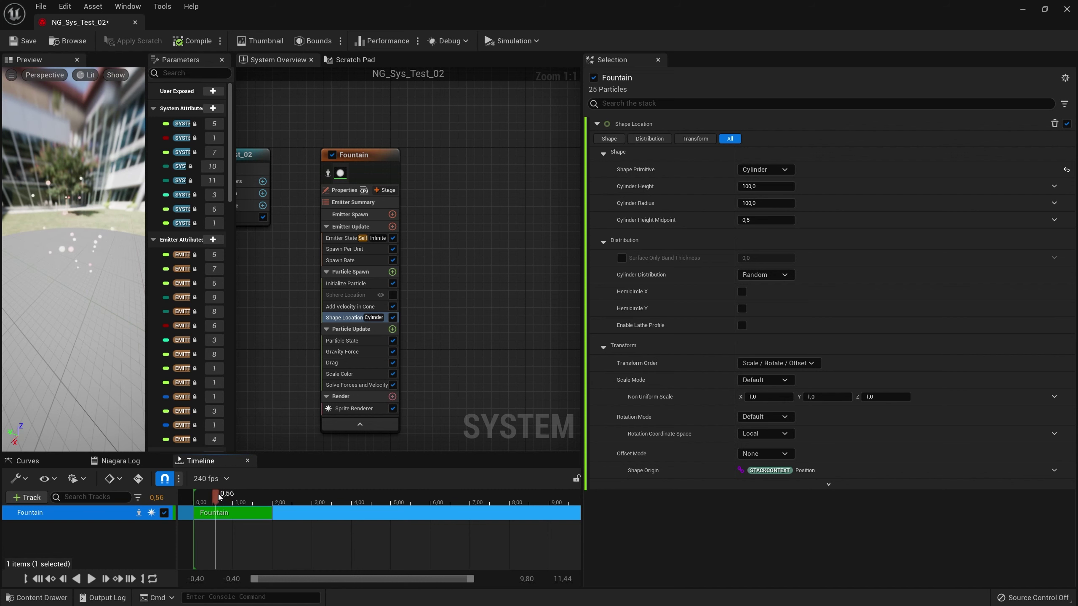
mouse_move(218, 494)
left_mouse_down()
mouse_move(199, 494)
mouse_move(267, 495)
mouse_move(190, 493)
mouse_move(223, 493)
left_mouse_up()
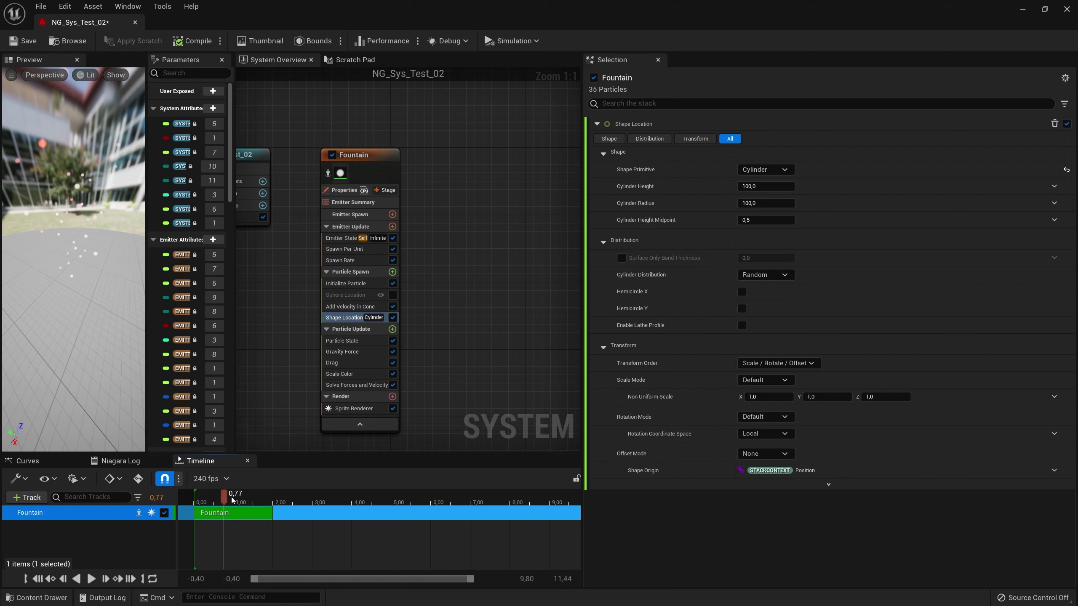
mouse_move(220, 501)
left_mouse_down()
mouse_move(203, 496)
mouse_move(240, 498)
mouse_move(185, 488)
mouse_move(235, 491)
left_mouse_up()
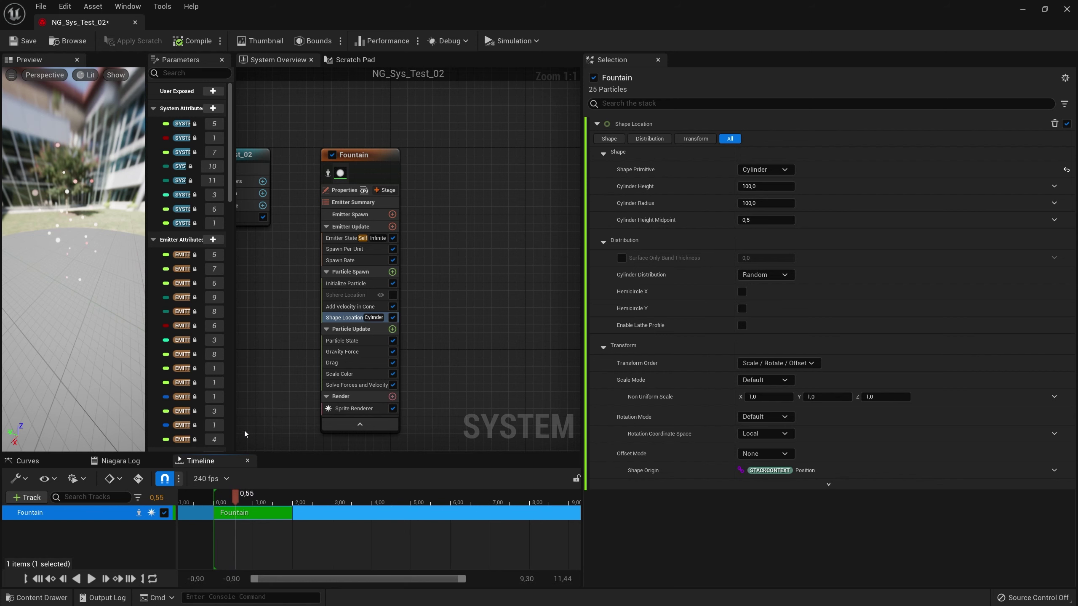
left_click_drag(236, 501, 241, 498)
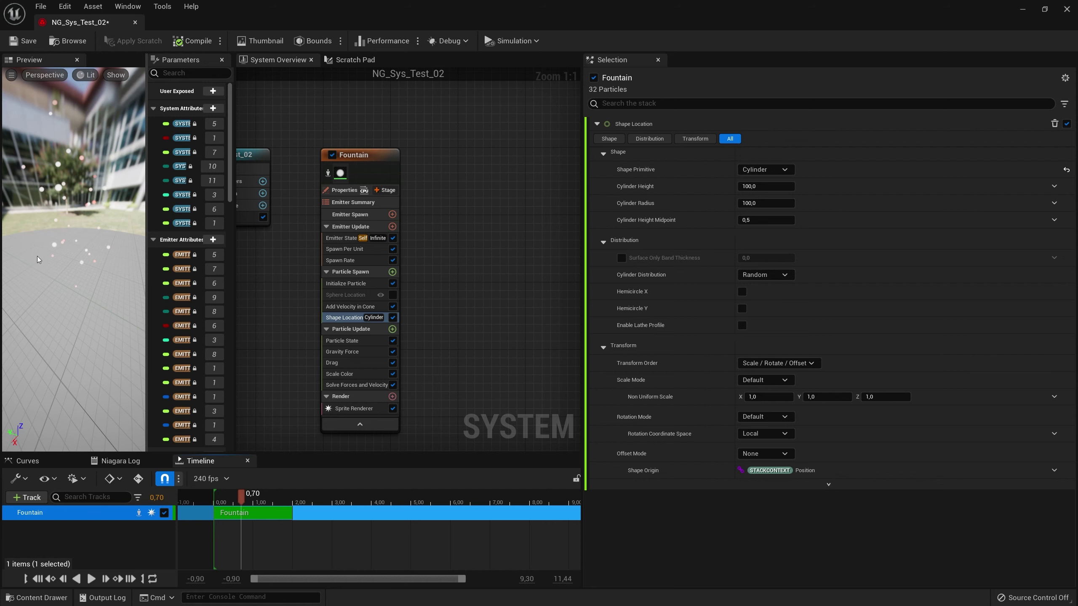
left_click(239, 496)
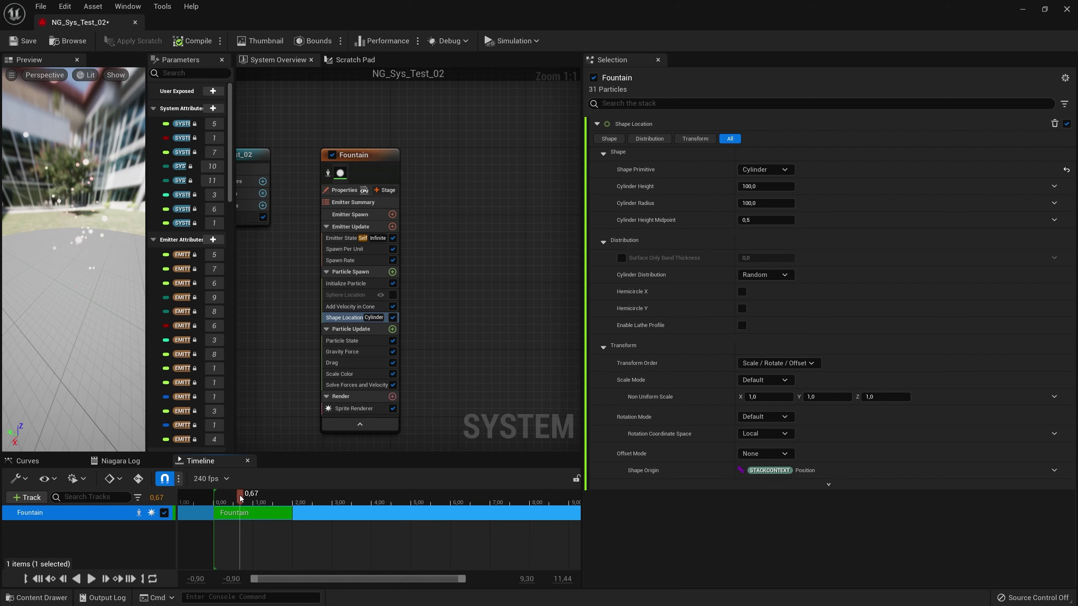
left_click_drag(239, 495, 229, 493)
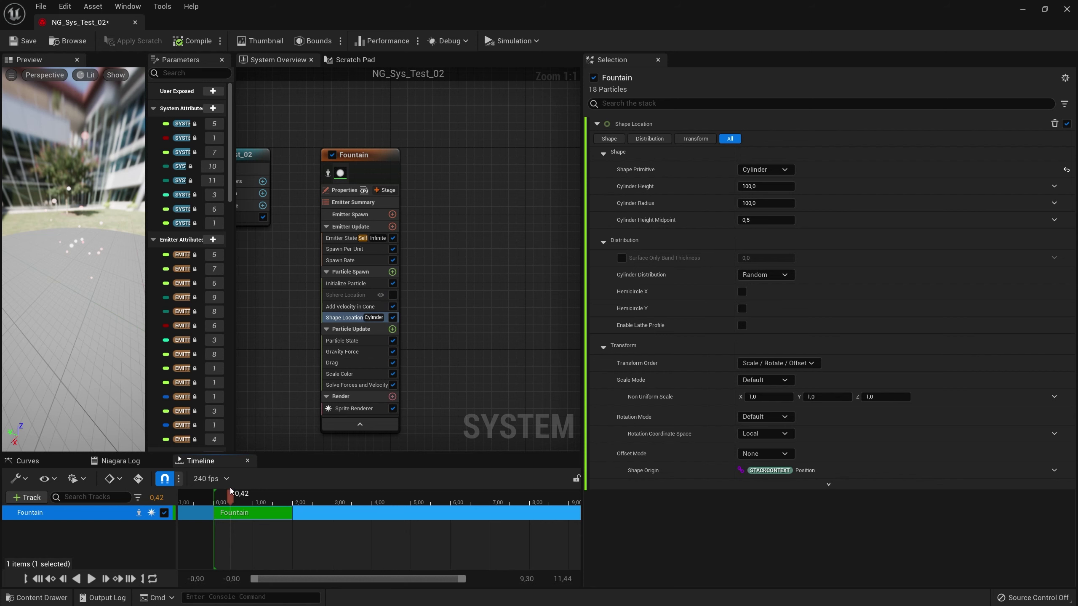
mouse_move(229, 498)
left_mouse_down()
mouse_move(218, 496)
mouse_move(273, 498)
mouse_move(246, 497)
left_mouse_up()
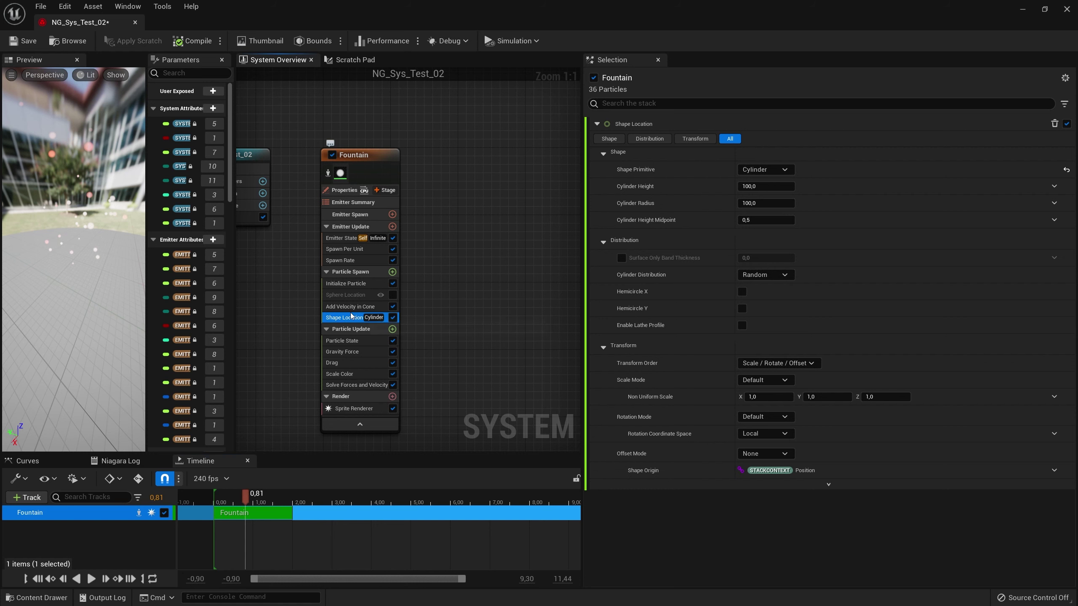
- Replace the Fountain's Shape Location module with an Add Velocity module under Particle Spawn
key("Delete")
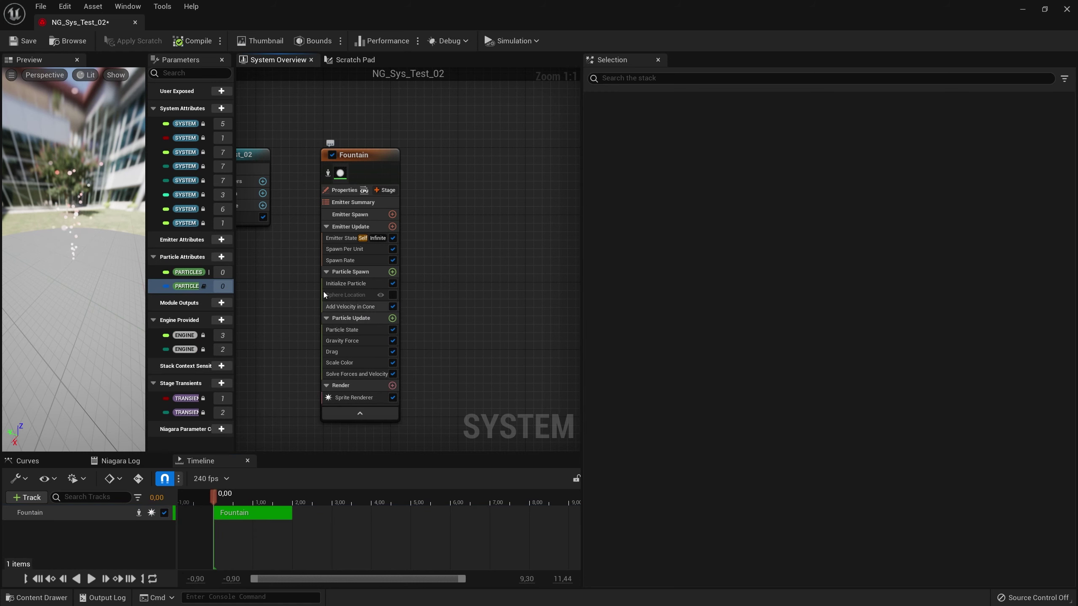
left_click(354, 306)
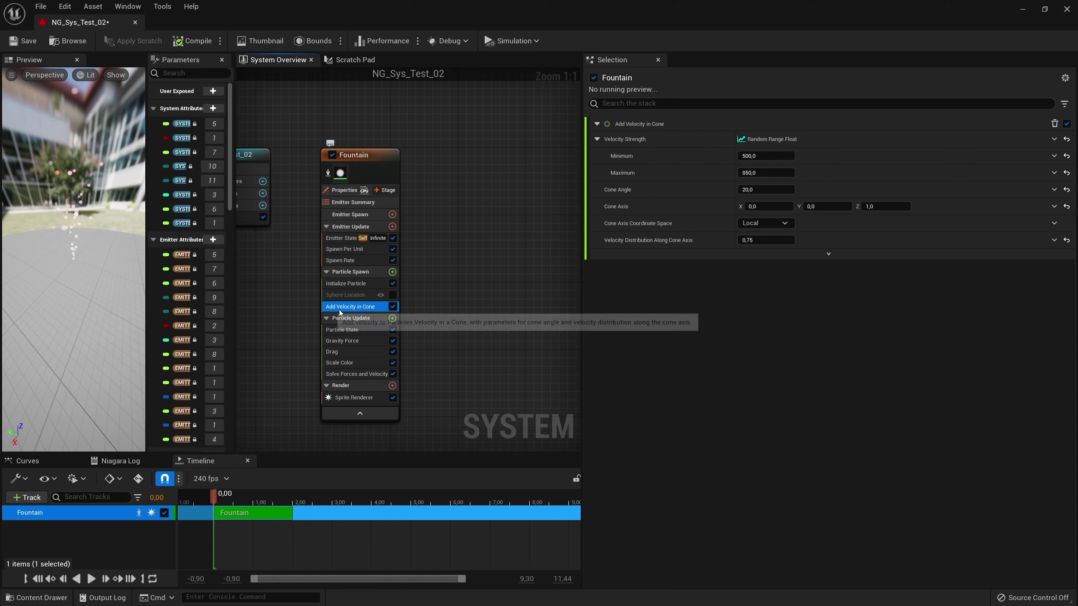
left_click(392, 271)
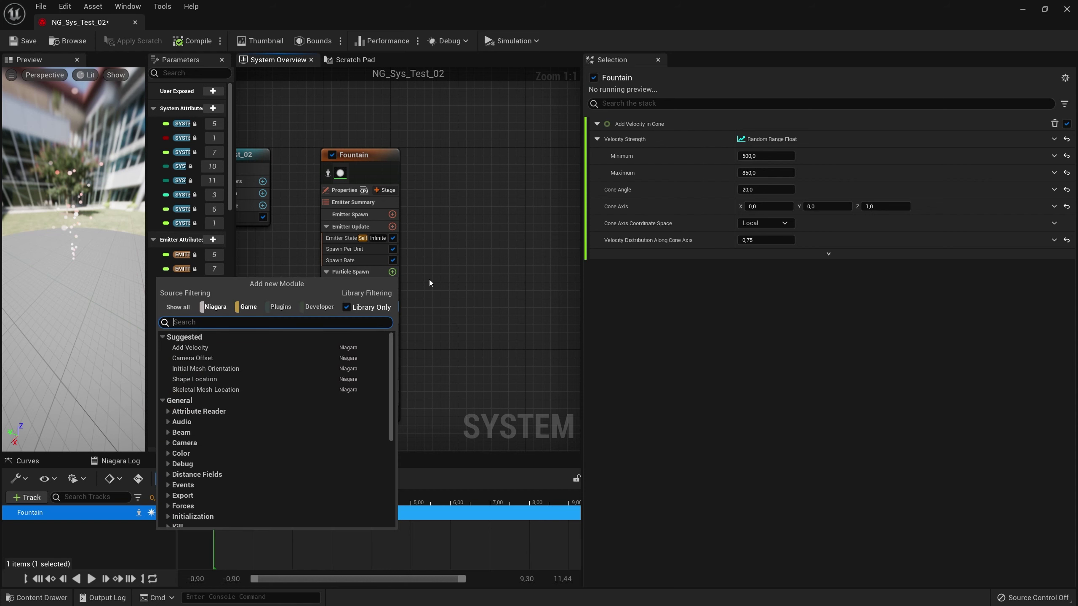
type("add")
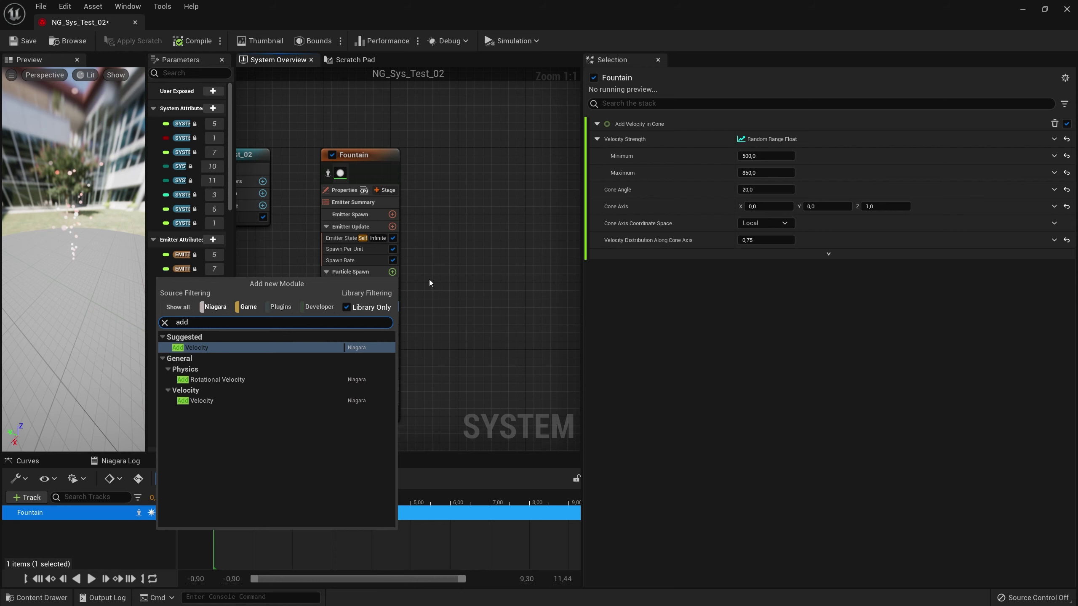
left_click(202, 401)
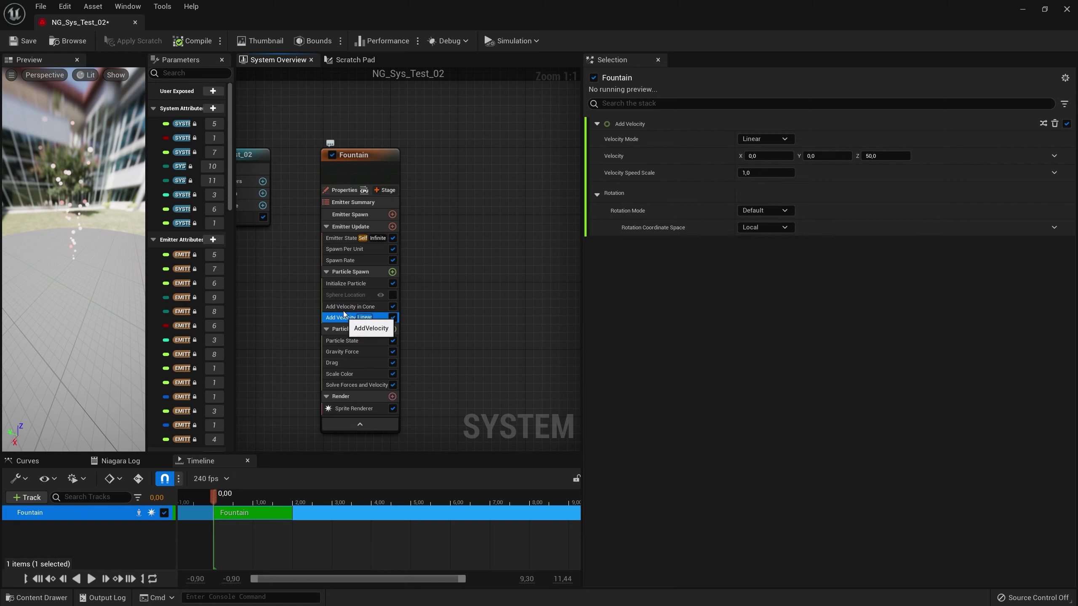
- Compare the Sphere Location, Add Velocity and Add Velocity in Cone spawn module settings
left_click(339, 296)
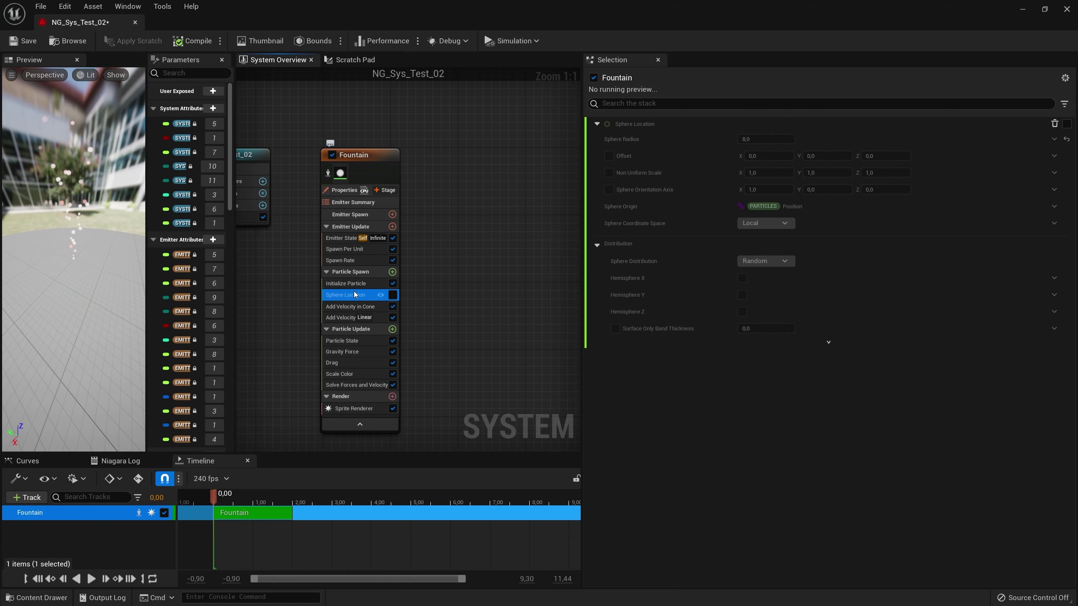
left_click(342, 317)
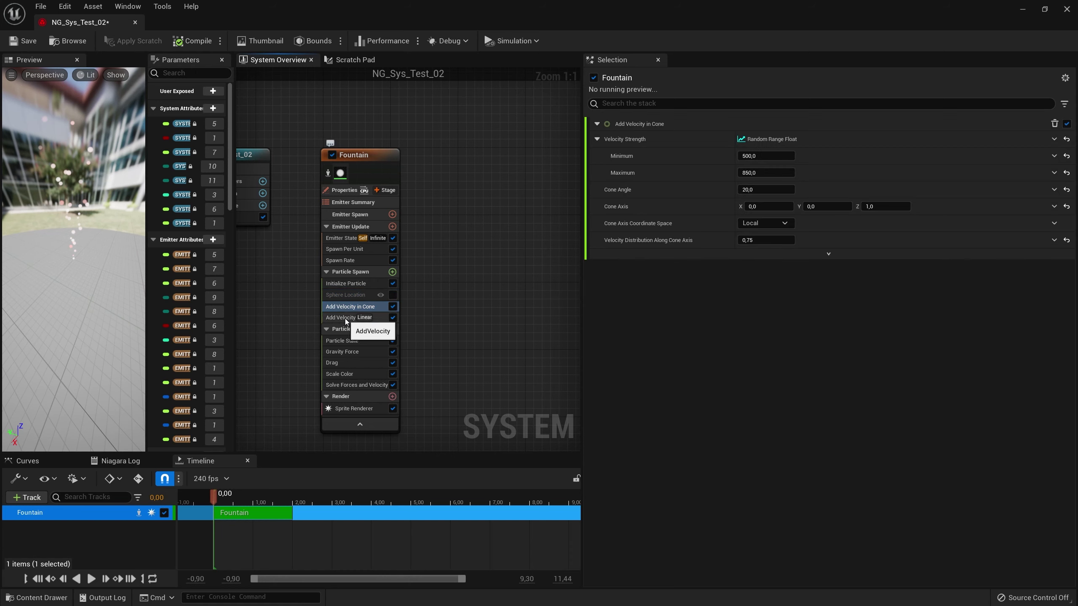
left_click(347, 307)
left_click(347, 316)
left_click(348, 307)
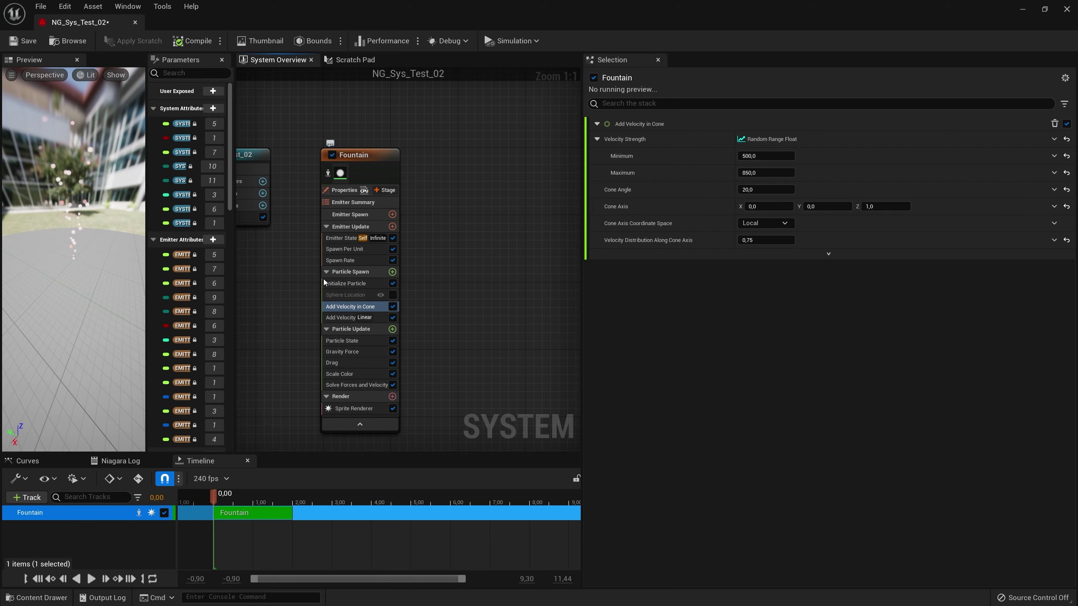
- Review Particle State's advanced inputs, Gravity Force, Drag, and Solve Forces and Velocity settings
left_click(353, 341)
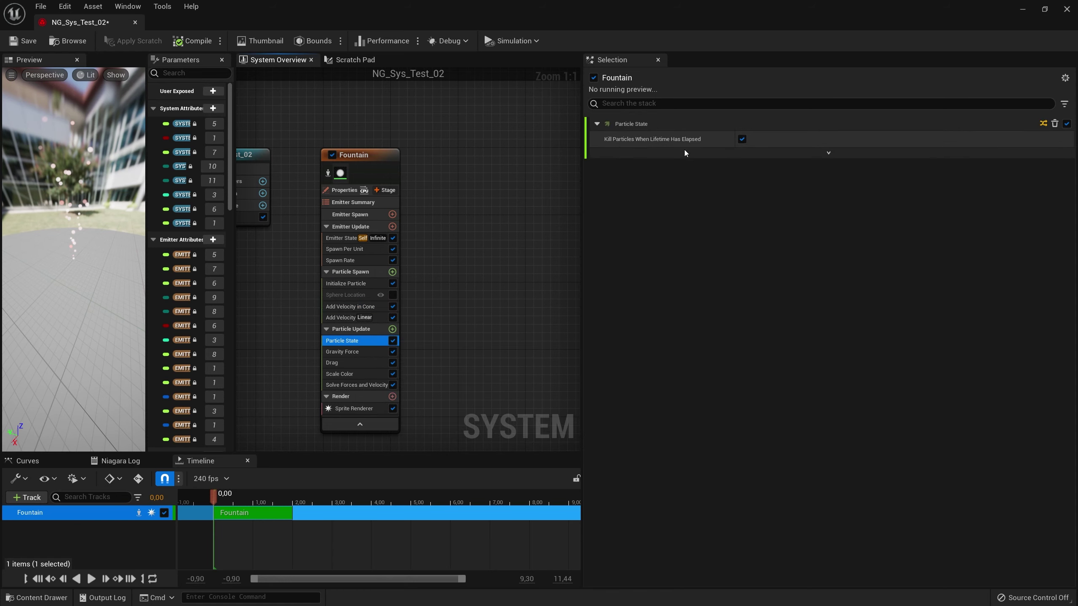
left_click(828, 153)
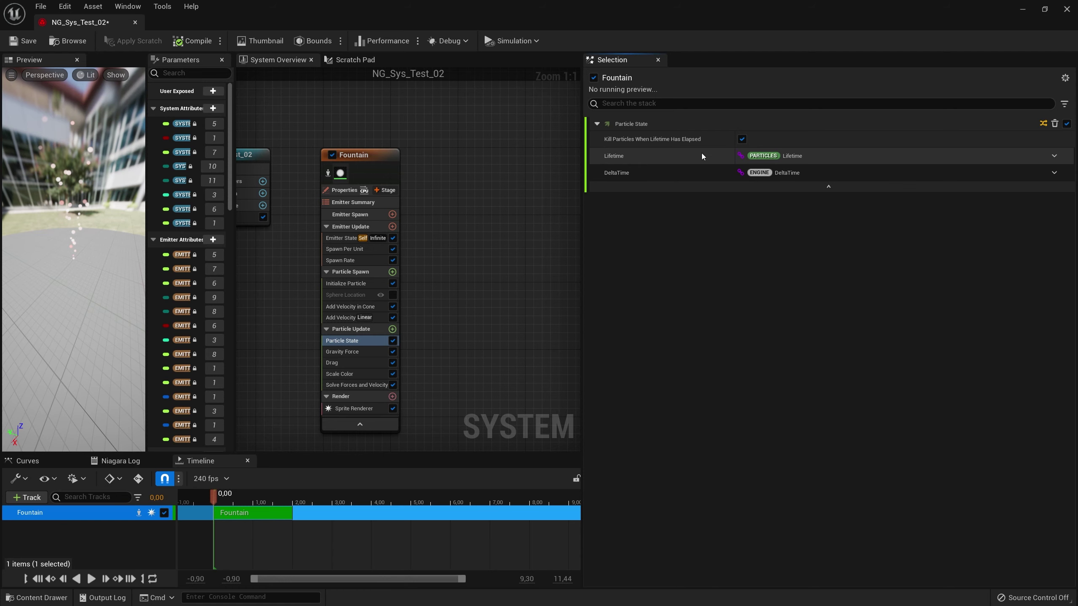
left_click(351, 352)
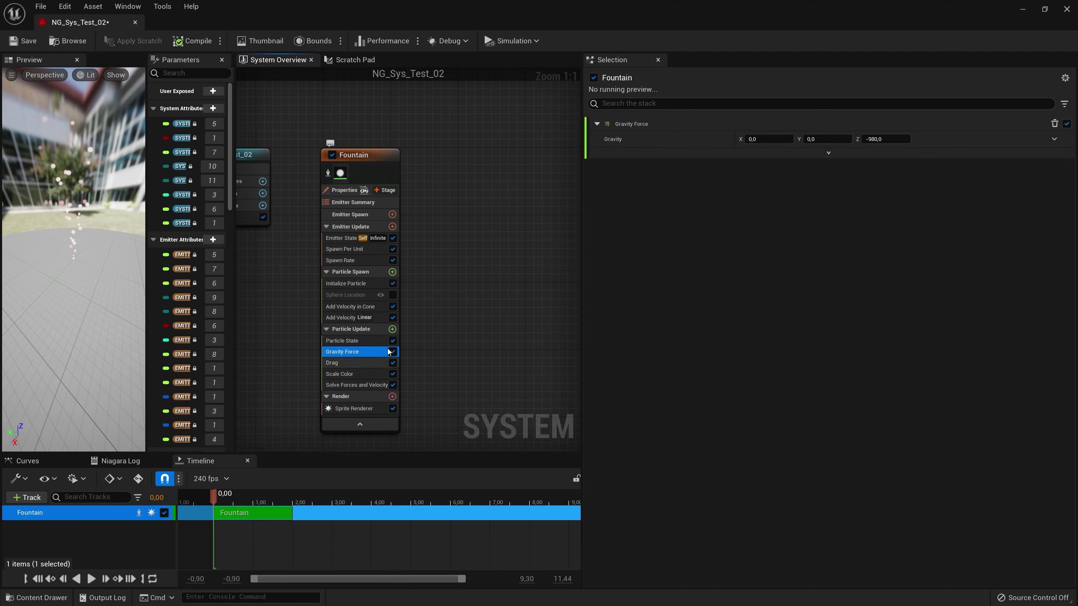
left_click(332, 362)
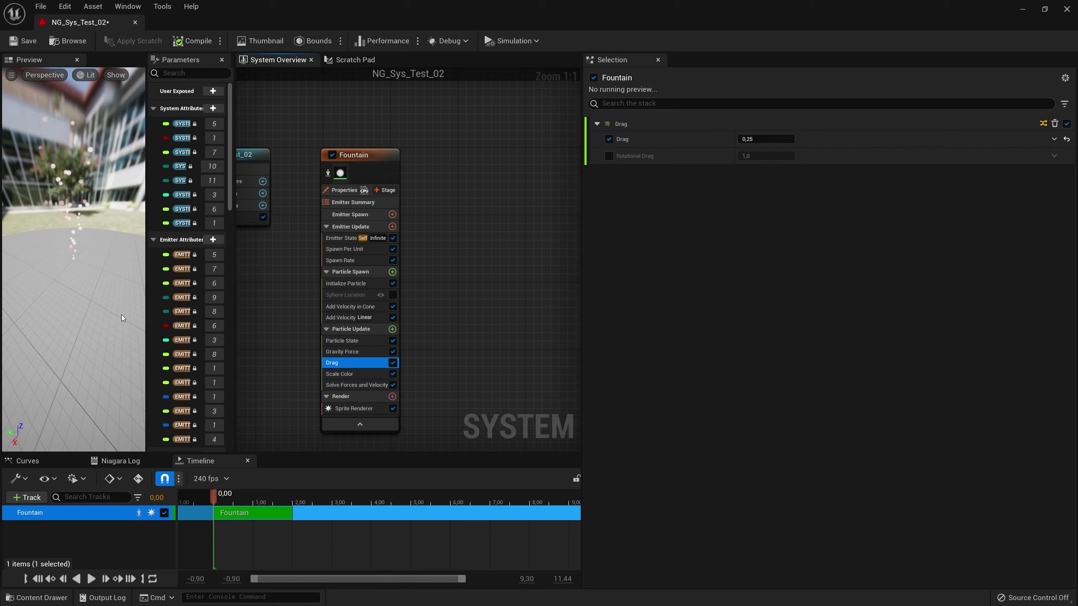
left_click_drag(213, 494, 247, 494)
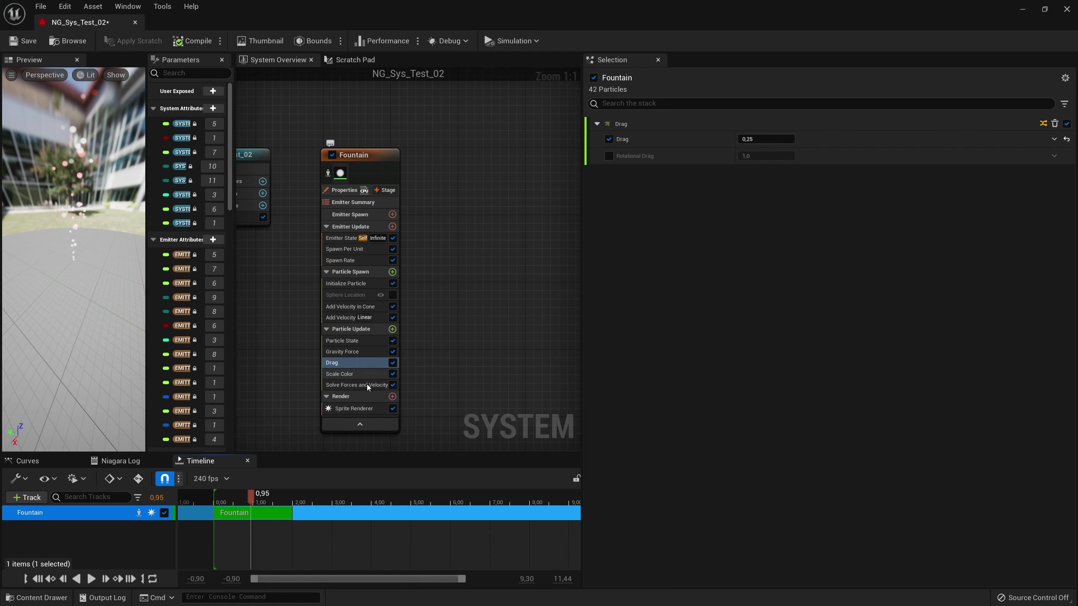
left_click(348, 385)
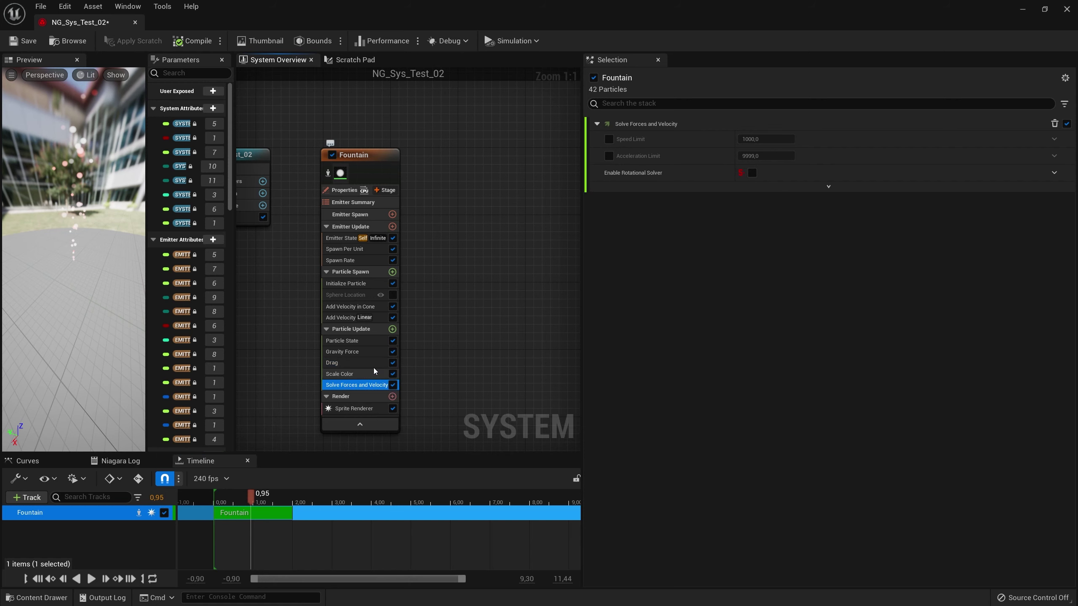
- Browse the SolveForcesAndVelocity script graph to Initialize Temp Variables, then return to NG_Sys_Test_02
double_click(359, 386)
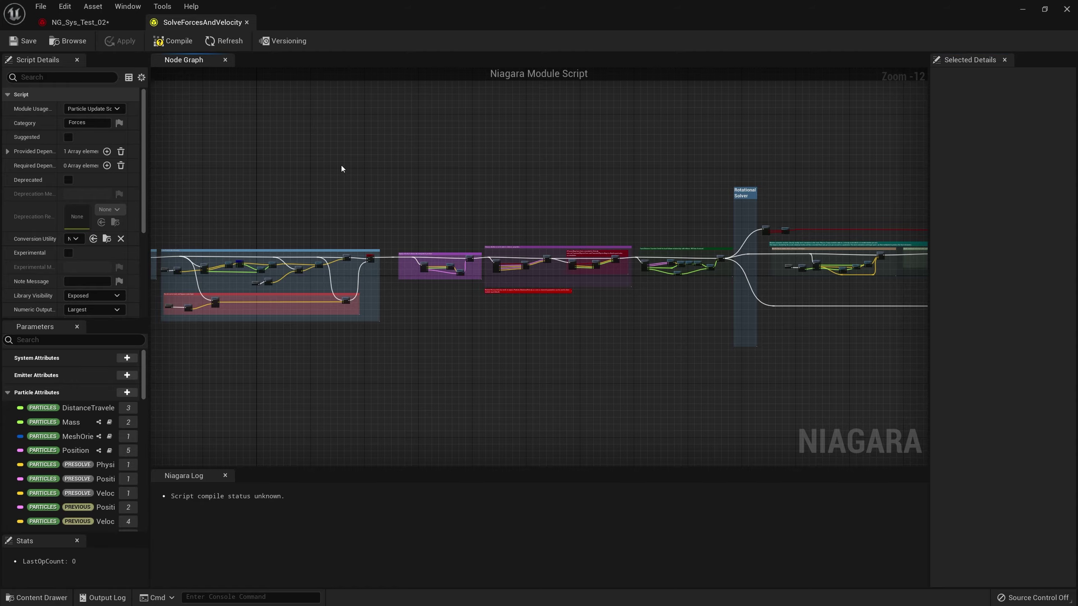
right_click_drag(342, 169, 540, 192)
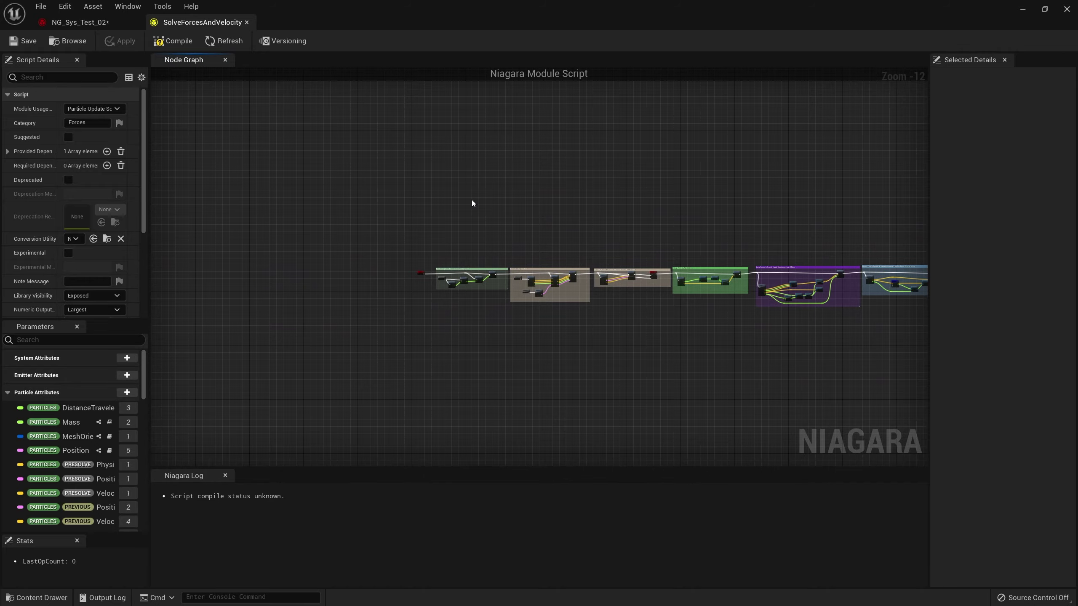
scroll(472, 199, "up", 12)
scroll(609, 190, "down", 3)
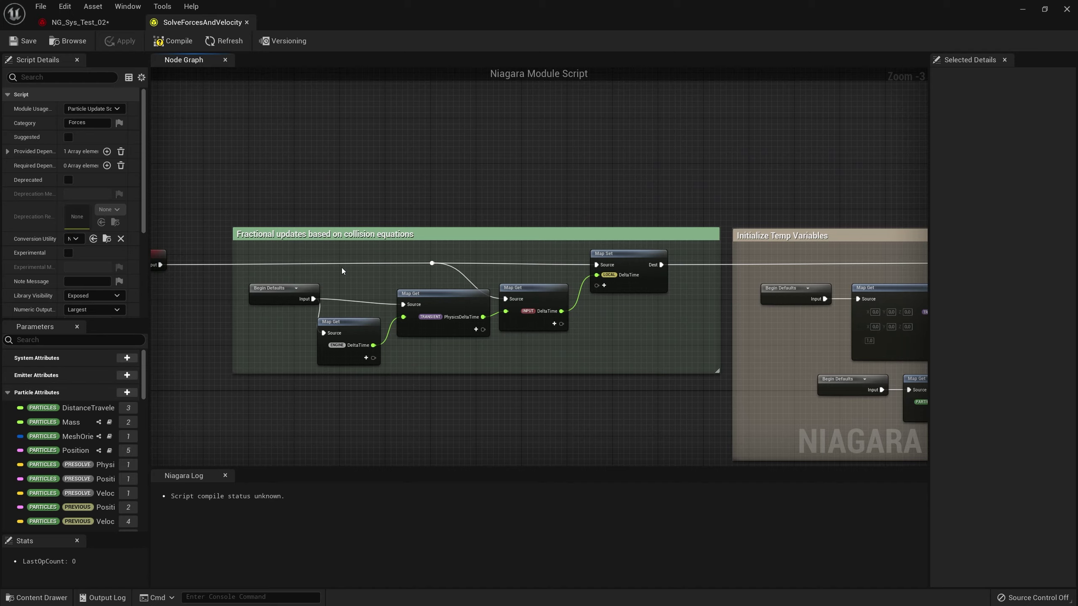
right_click_drag(493, 171, 679, 424)
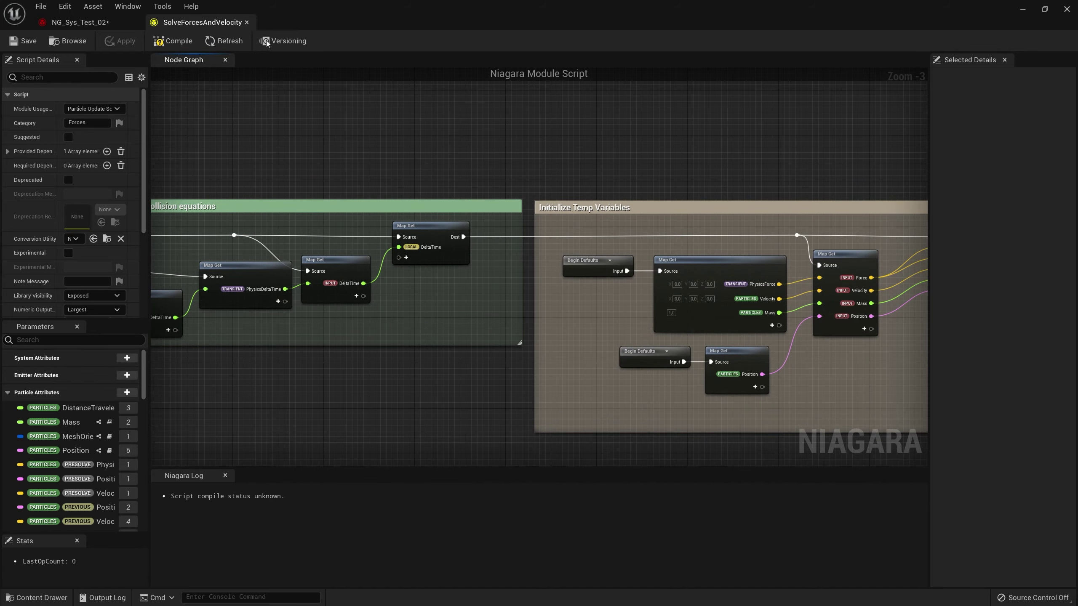
left_click(126, 24)
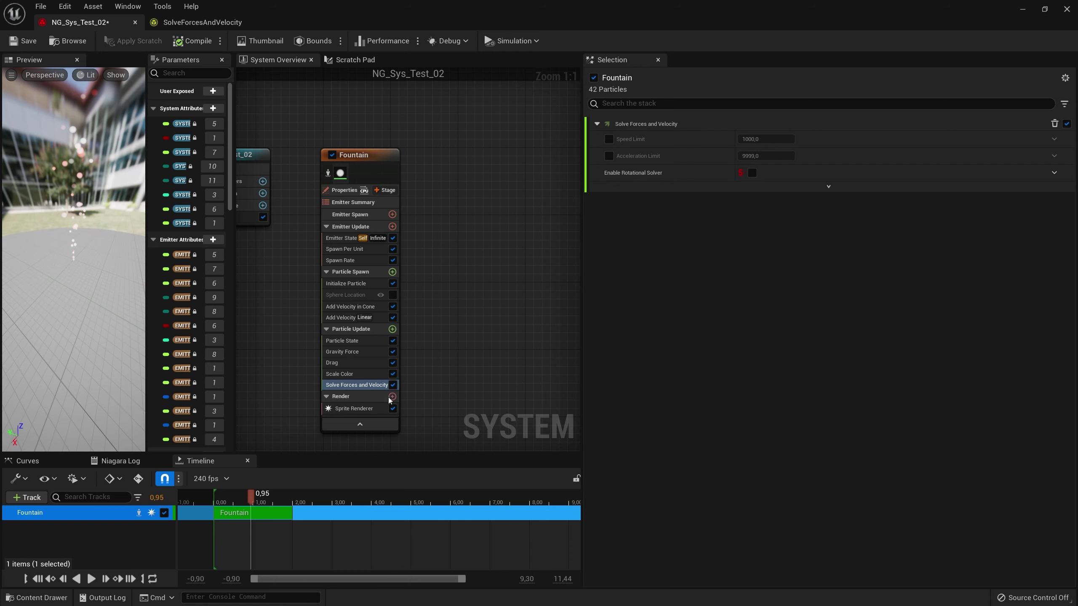
left_click(392, 330)
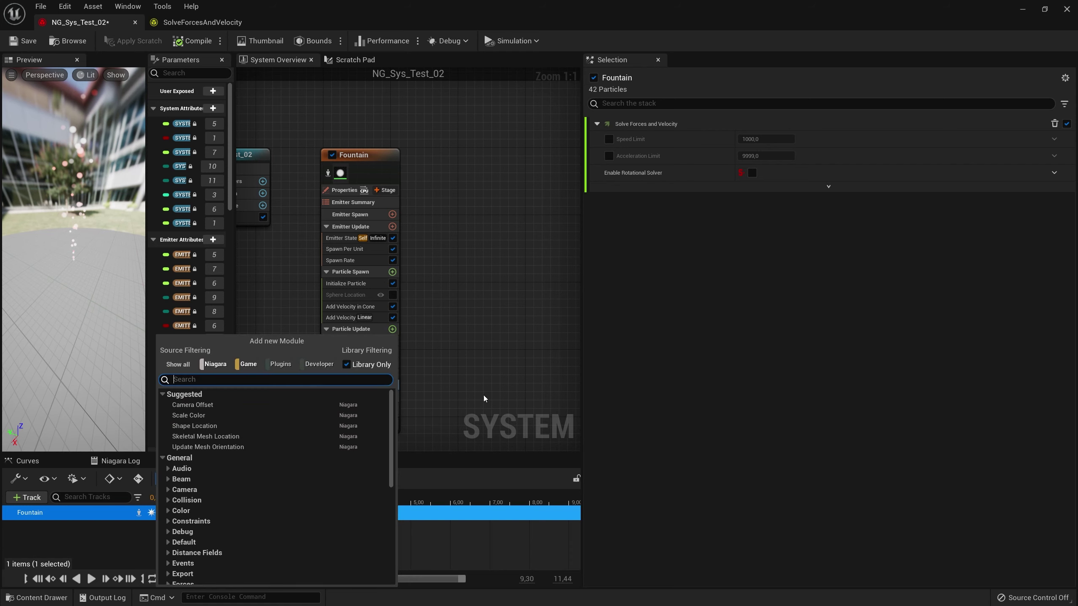
type("dra")
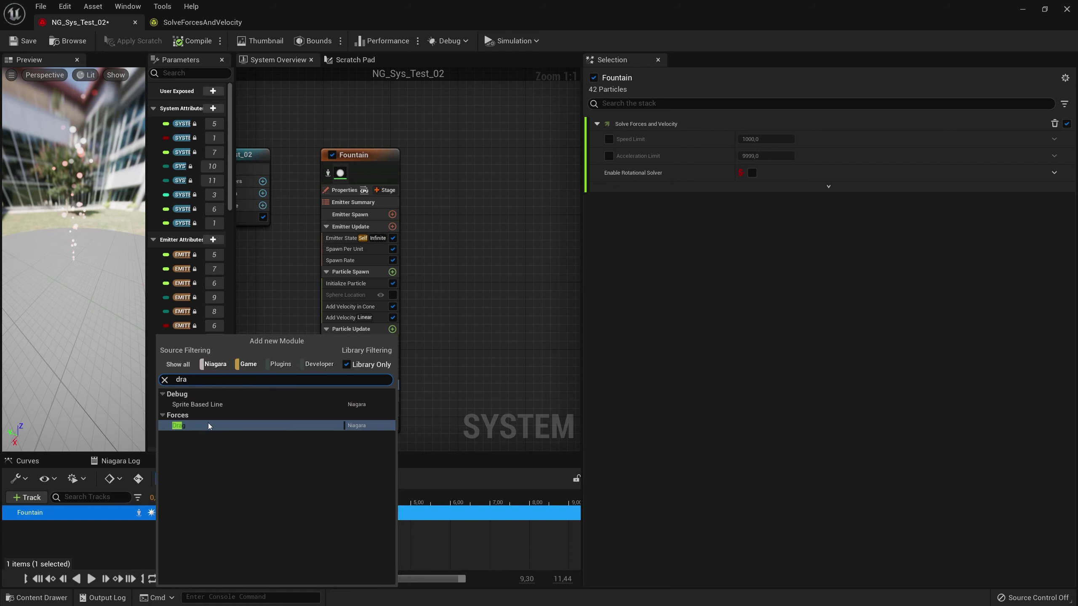
left_click(187, 425)
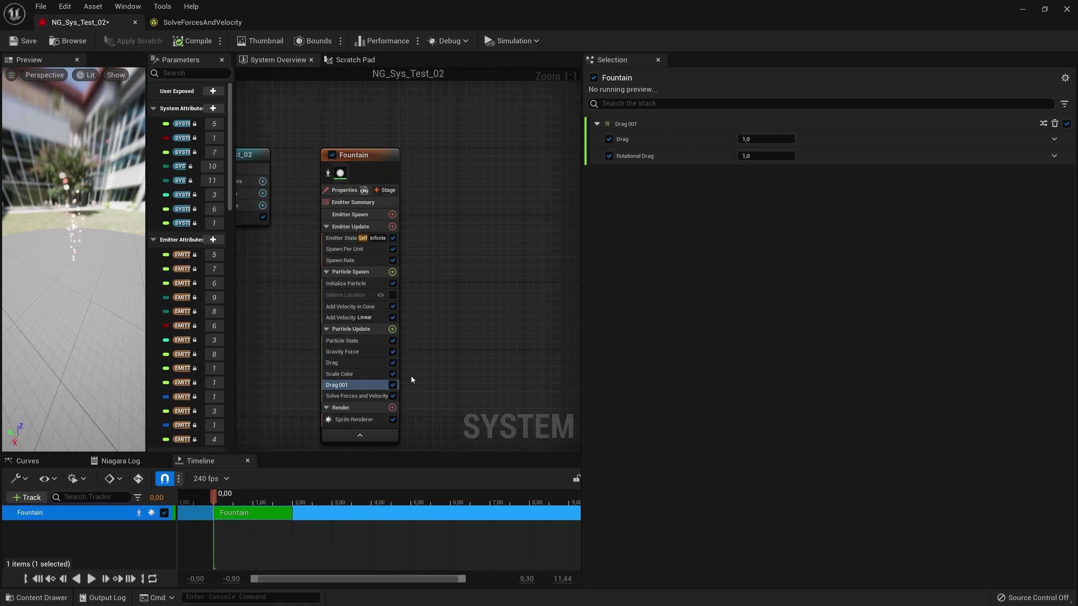
left_click_drag(337, 384, 353, 399)
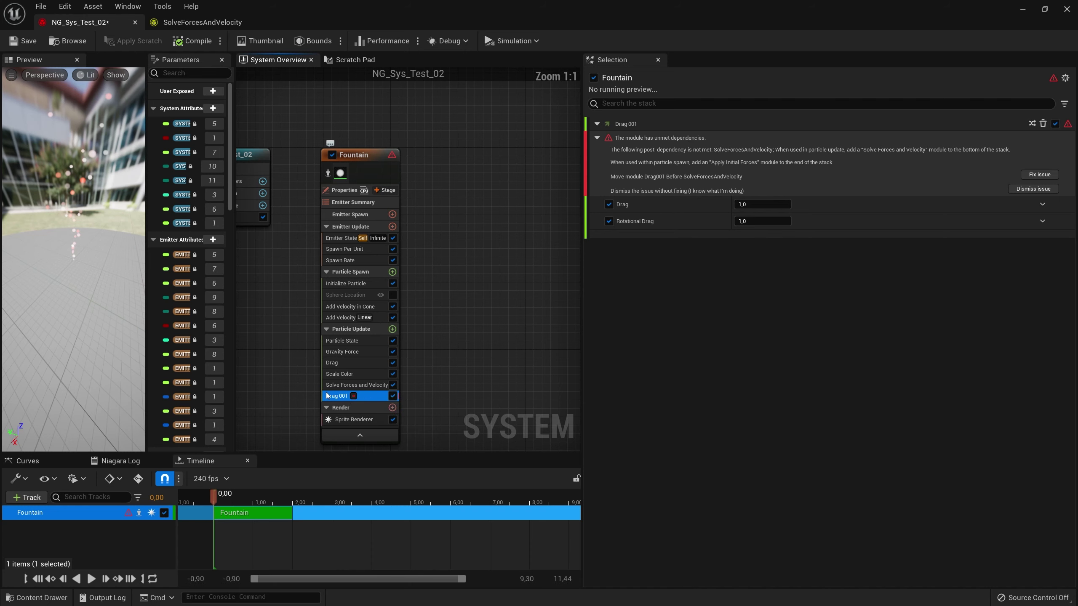
right_click_drag(327, 395, 262, 400)
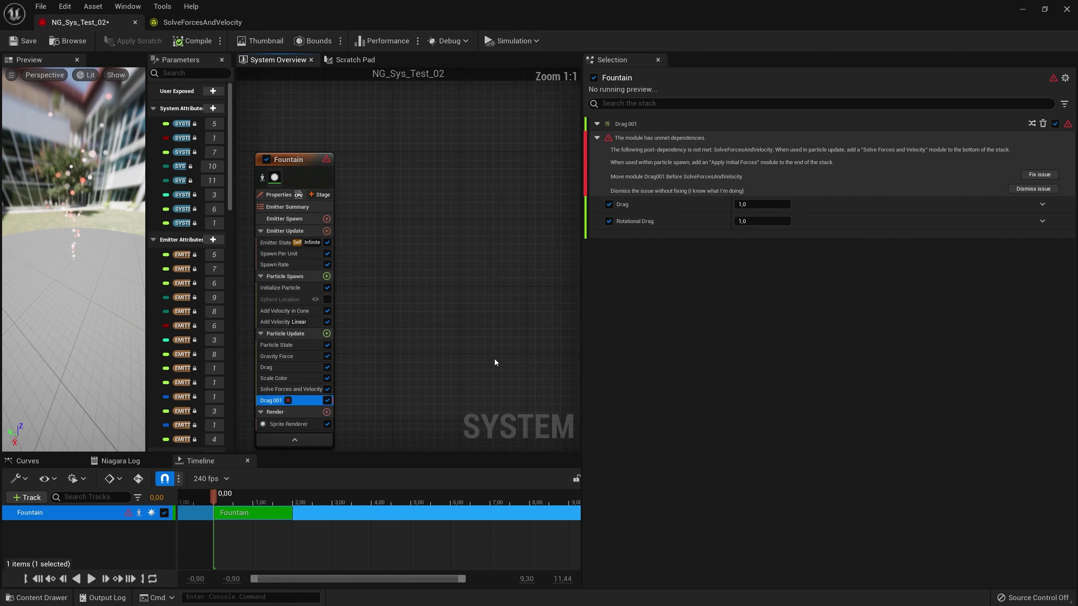
right_click_drag(495, 362, 581, 309)
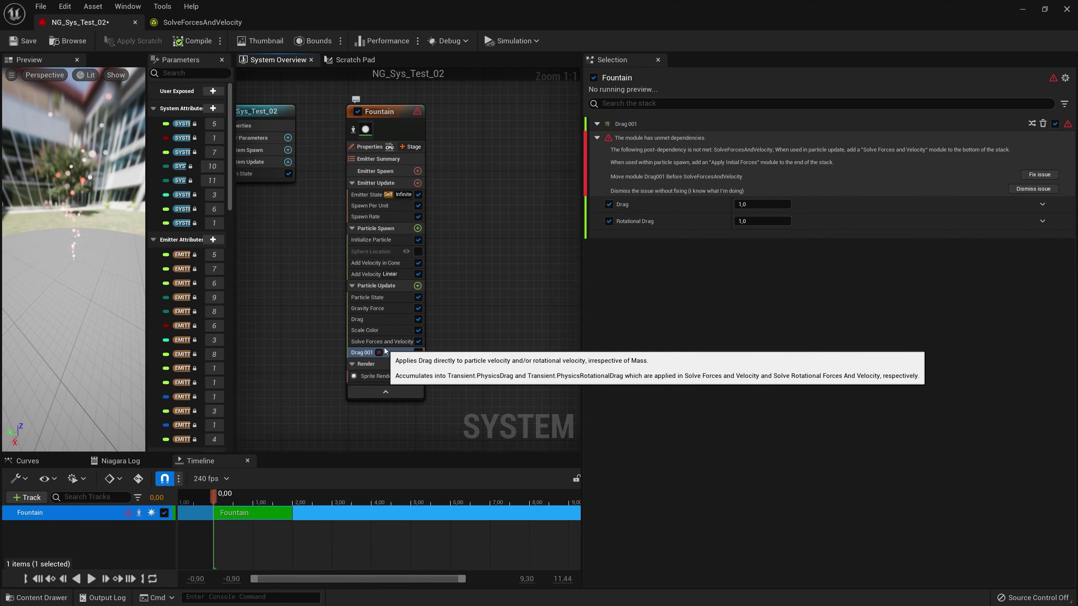
mouse_move(379, 352)
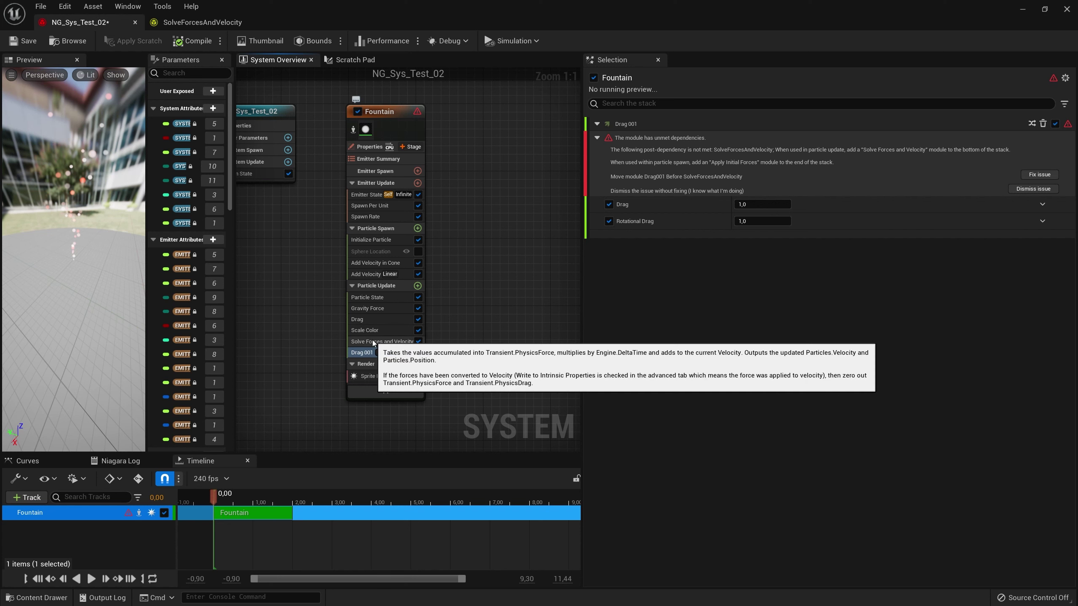
left_click_drag(366, 352, 372, 337)
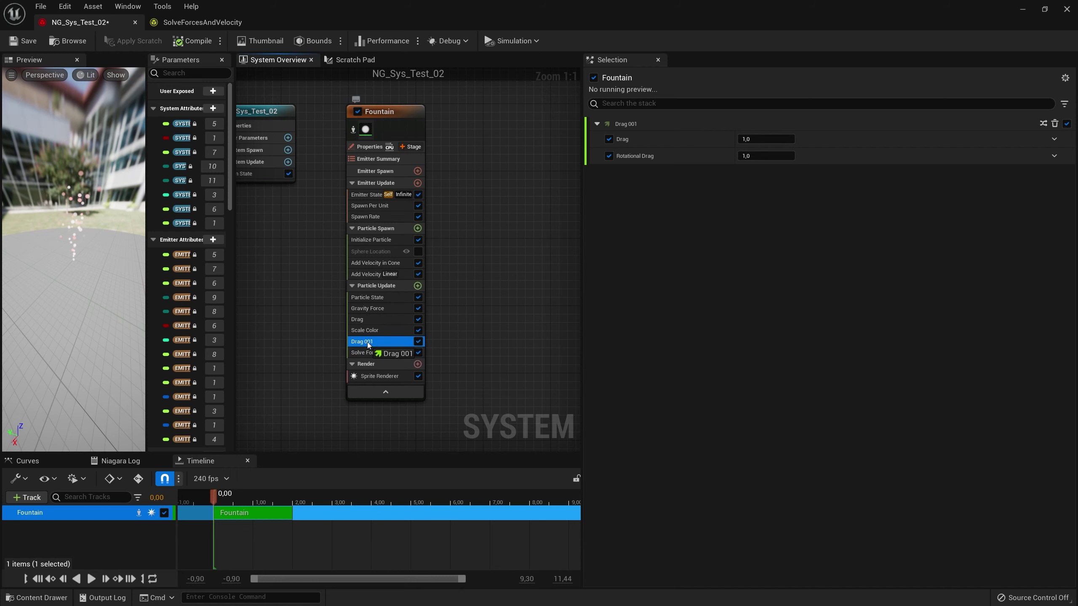
left_click_drag(384, 360, 384, 360)
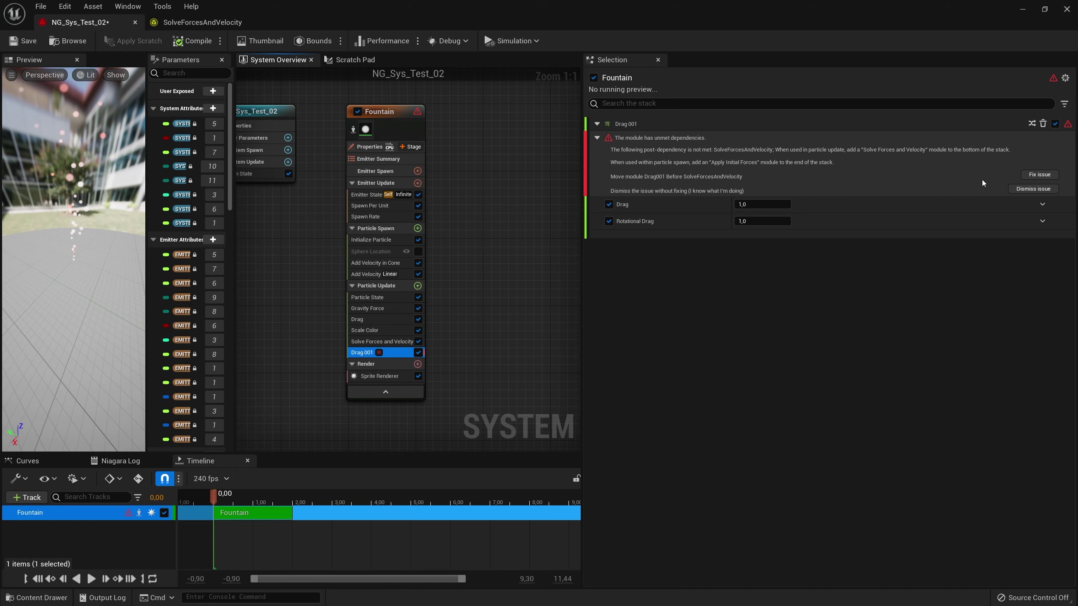
left_click(1040, 175)
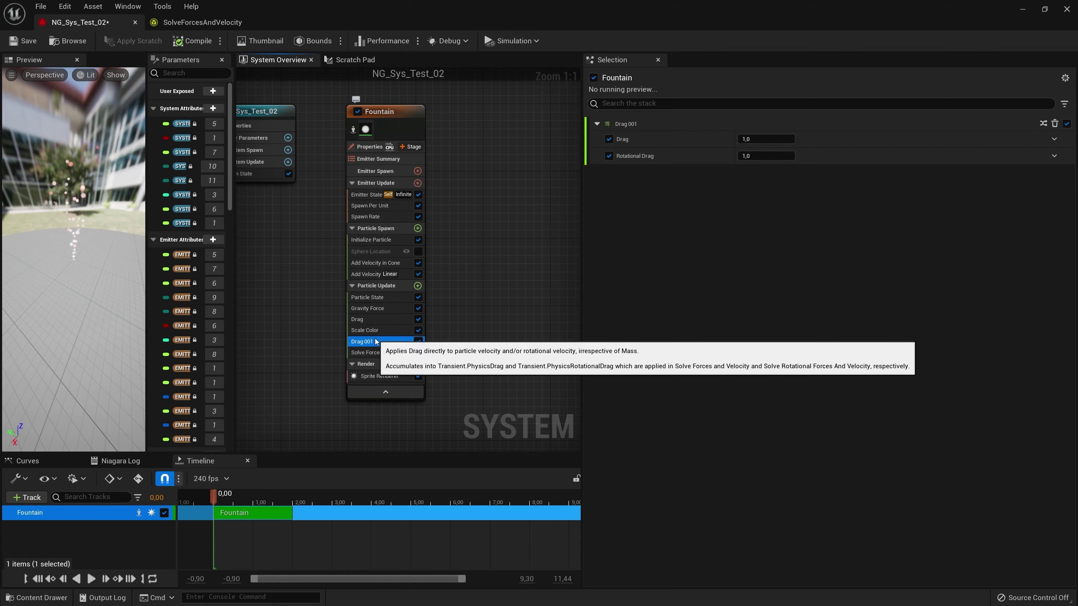
key("Delete")
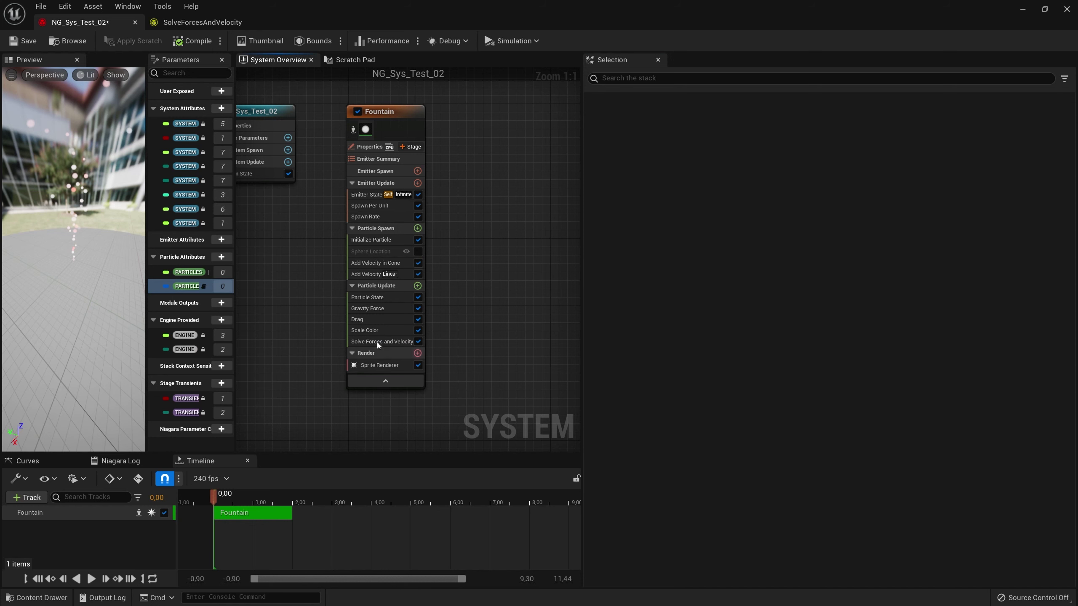
- Inspect the Sprite Renderer settings and browse renderer types without adding any
left_click(365, 365)
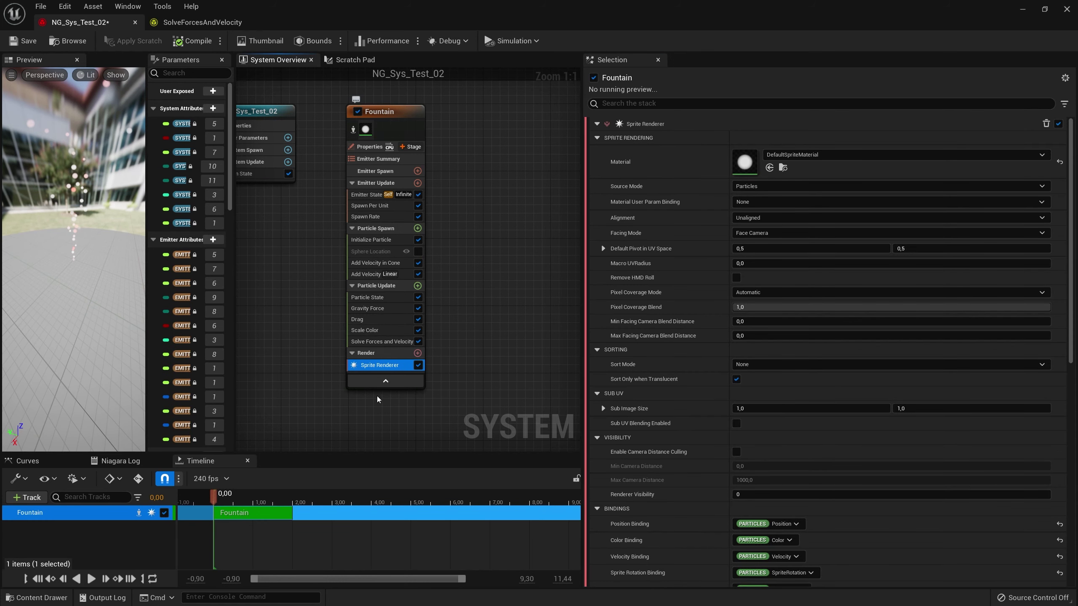
left_click(418, 353)
left_click(489, 353)
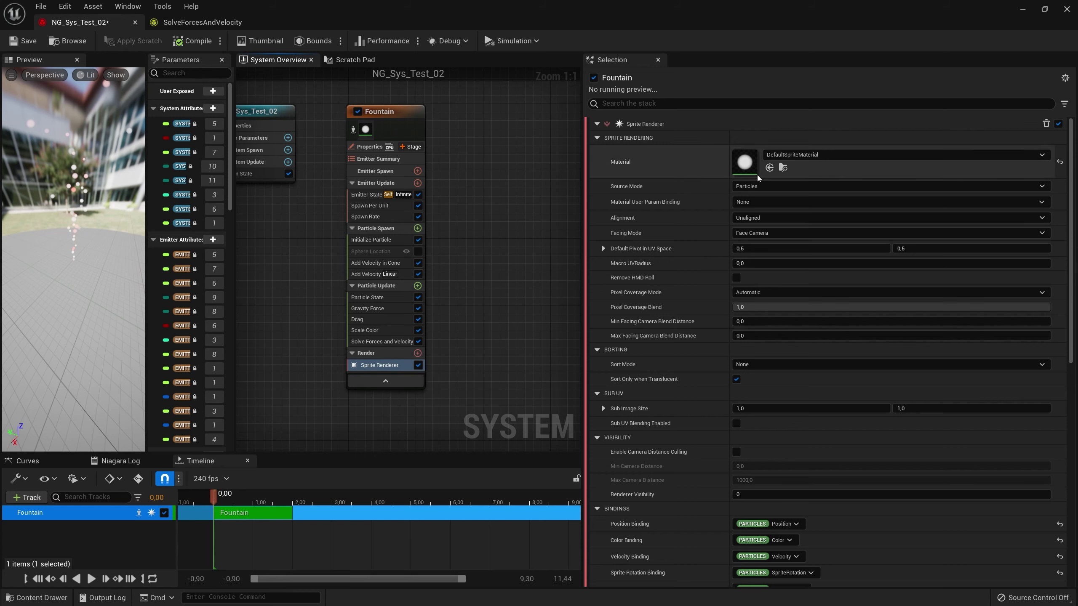
left_click_drag(72, 297, 25, 288)
mouse_move(123, 237)
left_mouse_down()
mouse_move(143, 236)
mouse_move(123, 237)
left_mouse_up()
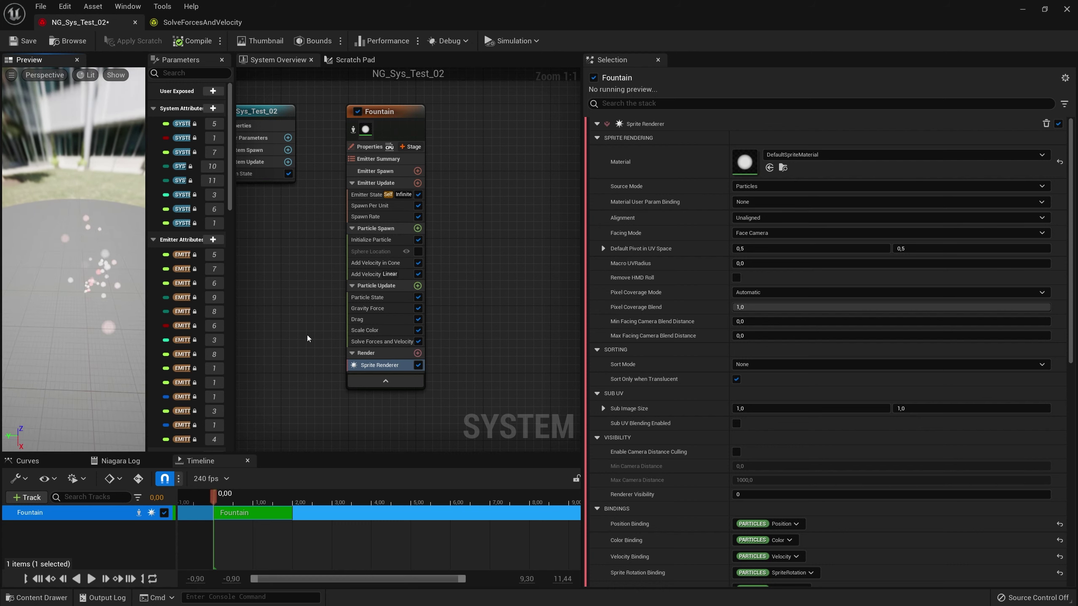
left_click(418, 353)
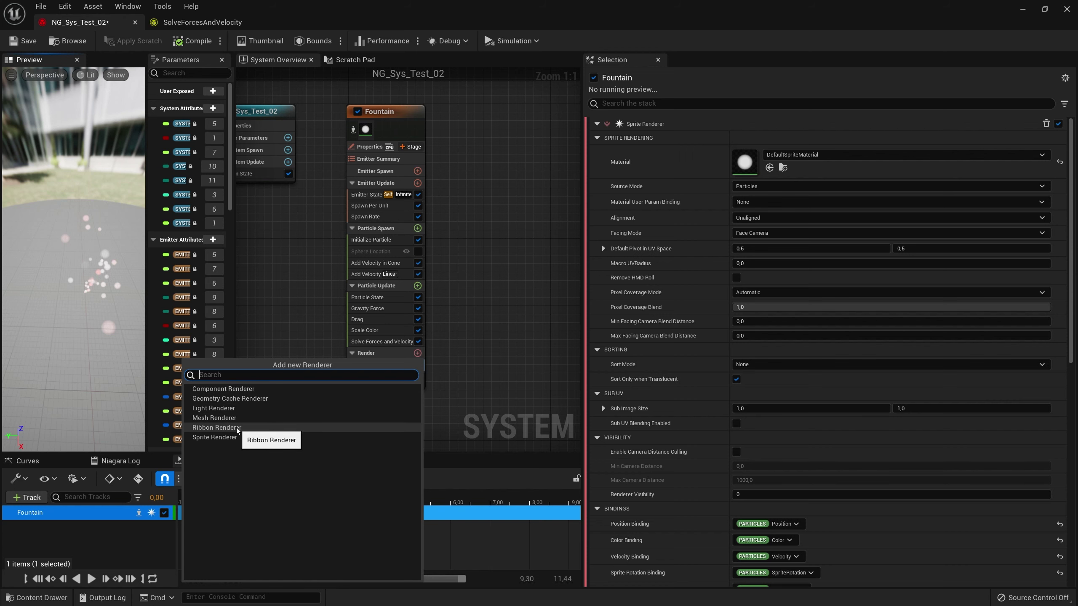
key("Escape")
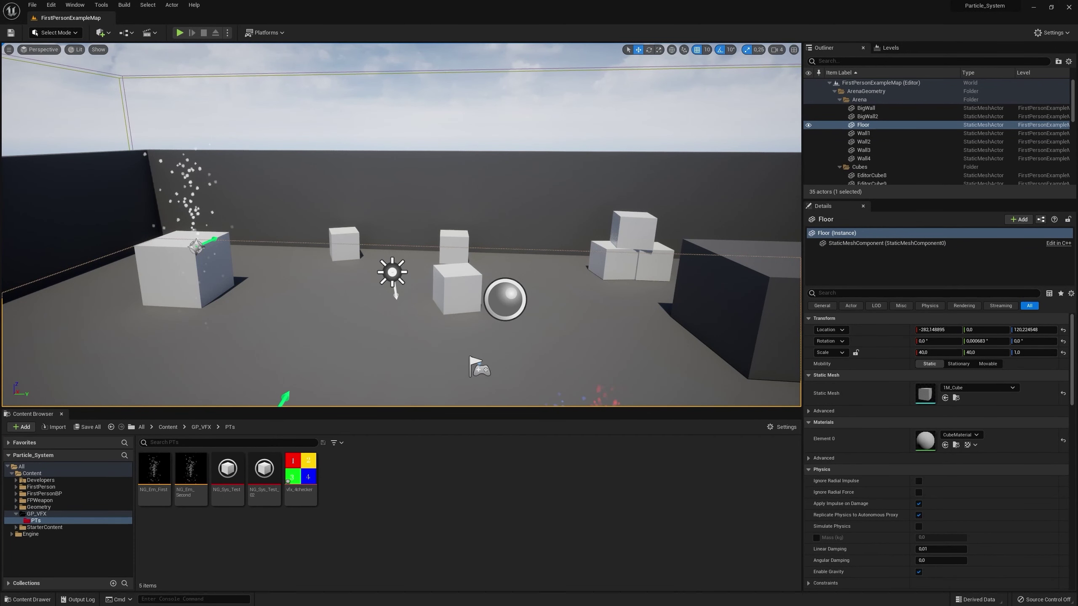
- Open NG_Sys_Test_02 and move its editor window aside to reveal the level fountain
right_click_drag(206, 178, 437, 331)
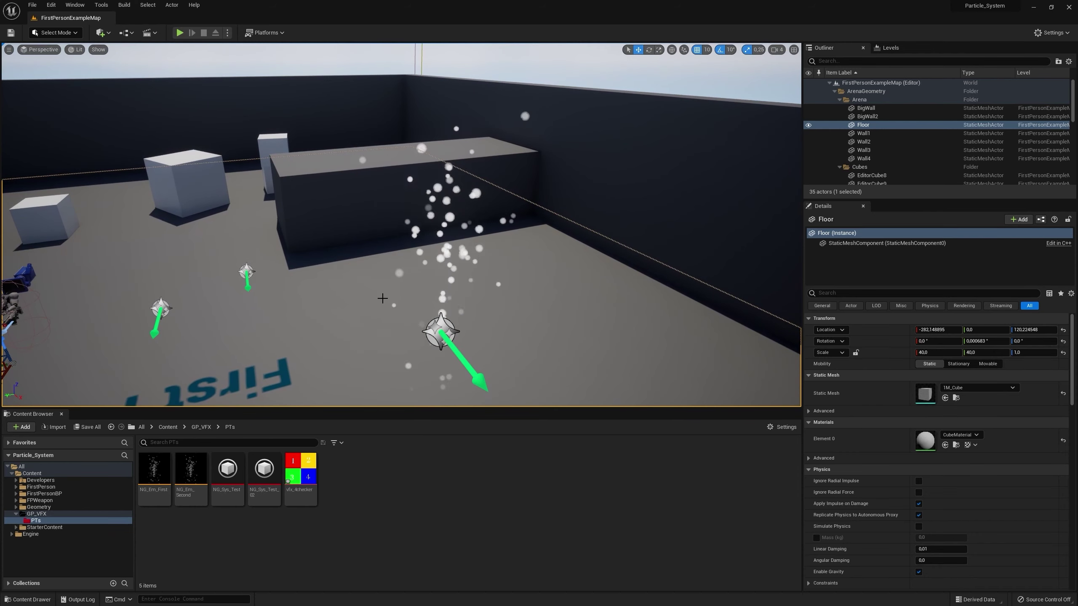
double_click(264, 468)
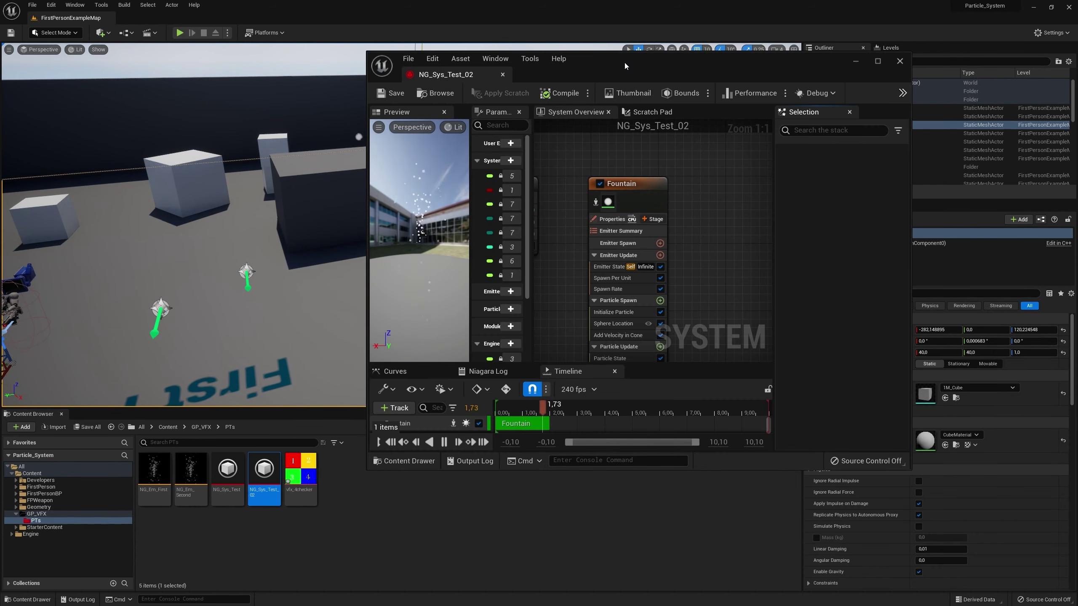
left_click_drag(625, 62, 564, 240)
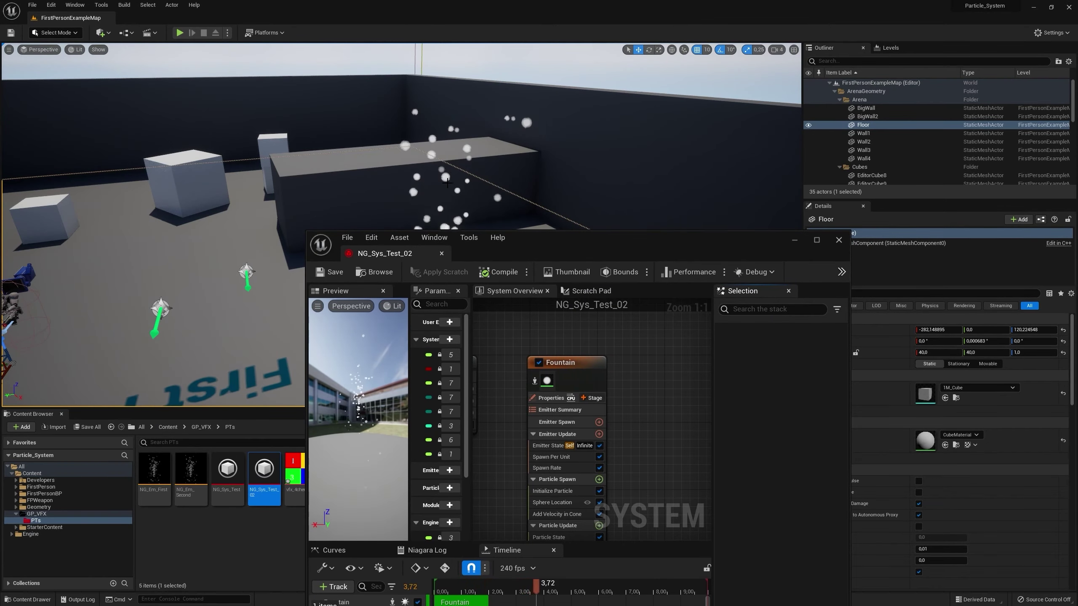
right_click_drag(447, 182, 447, 183)
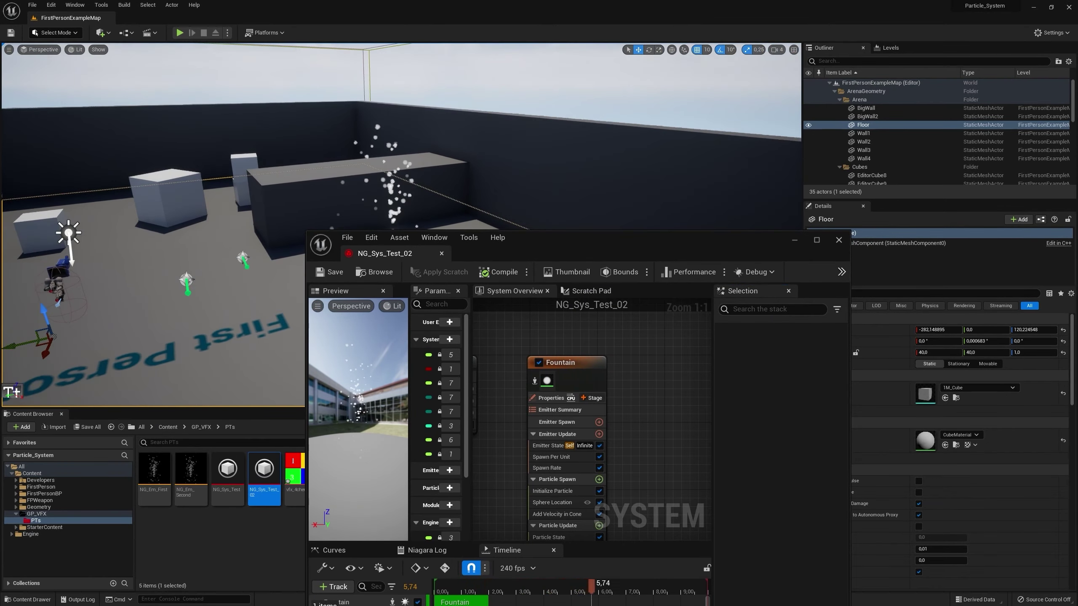
left_click_drag(515, 251, 685, 210)
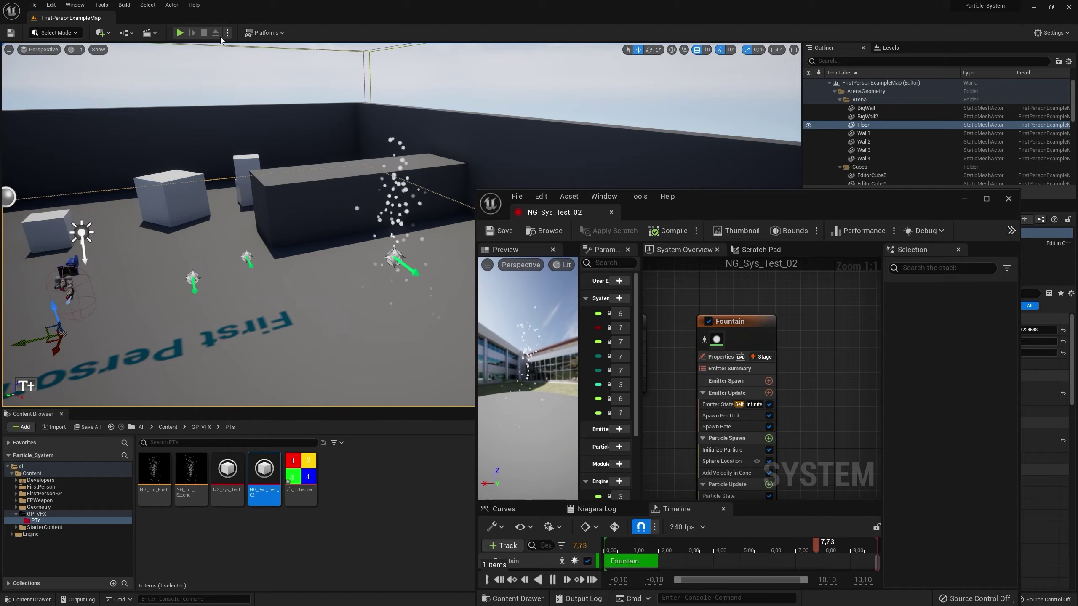
- Switch the level viewport to Wireframe and fly the camera close to the fountain particles
left_click(76, 50)
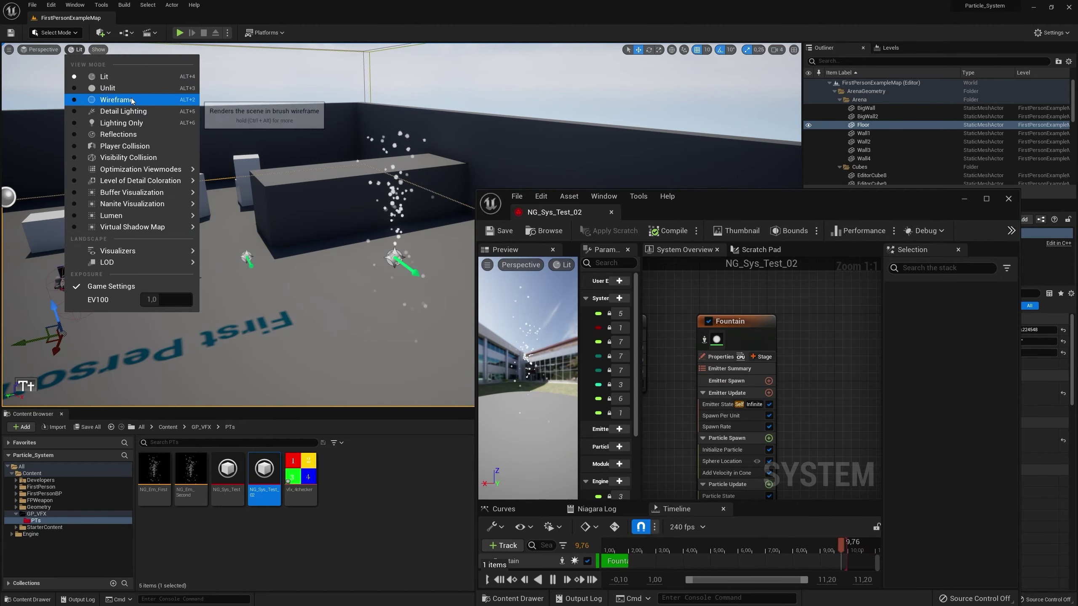
left_click(106, 94)
right_click_drag(447, 183, 447, 183)
right_click_drag(231, 170, 231, 169)
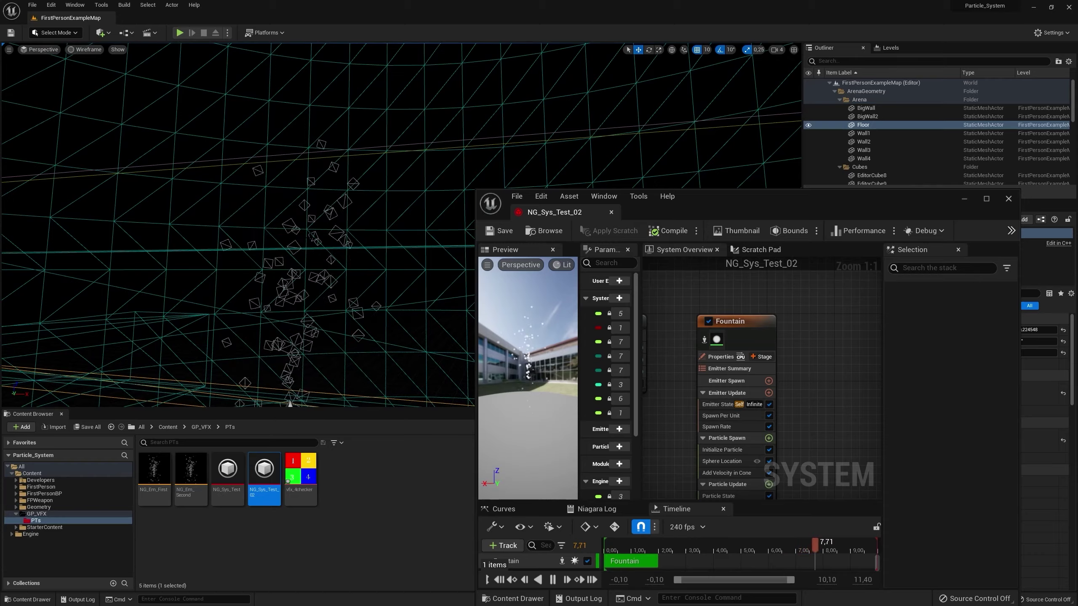
right_click_drag(293, 166, 293, 166)
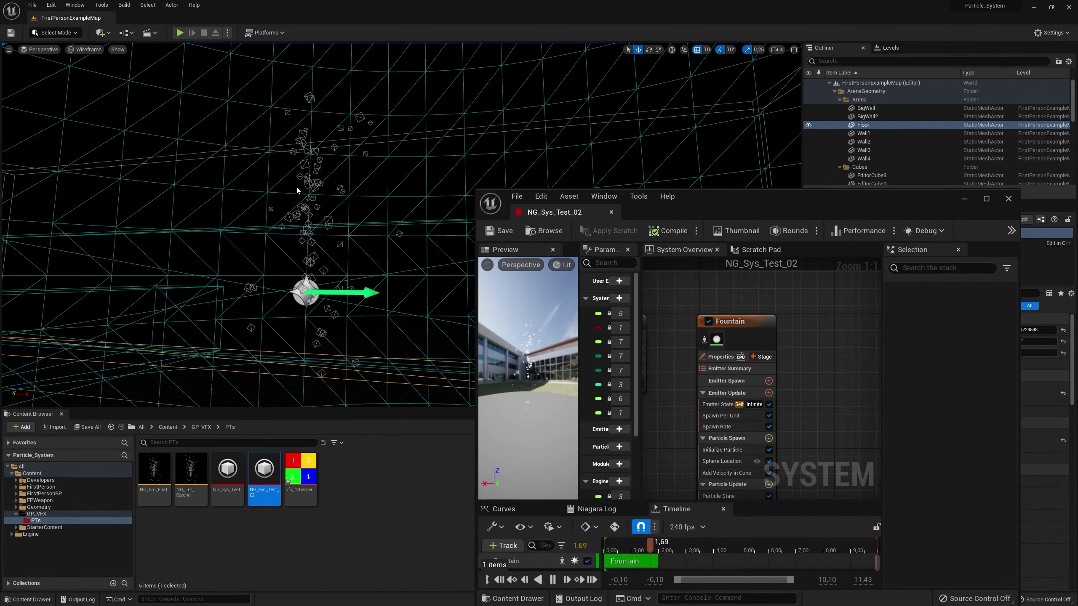
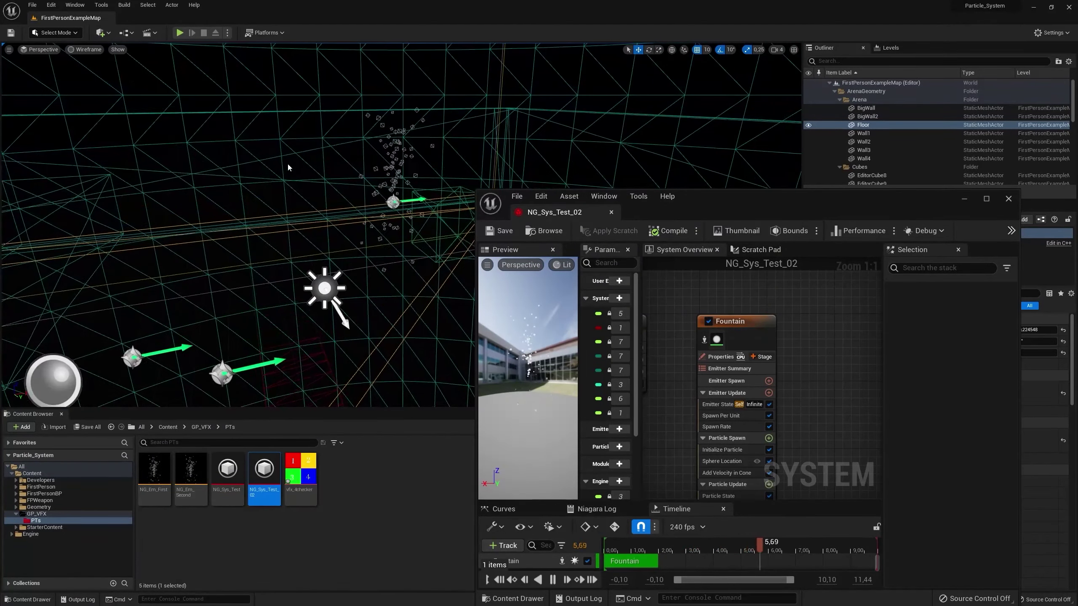
- Place a Plane from the Shapes menu into the level
left_click(103, 33)
mouse_move(155, 130)
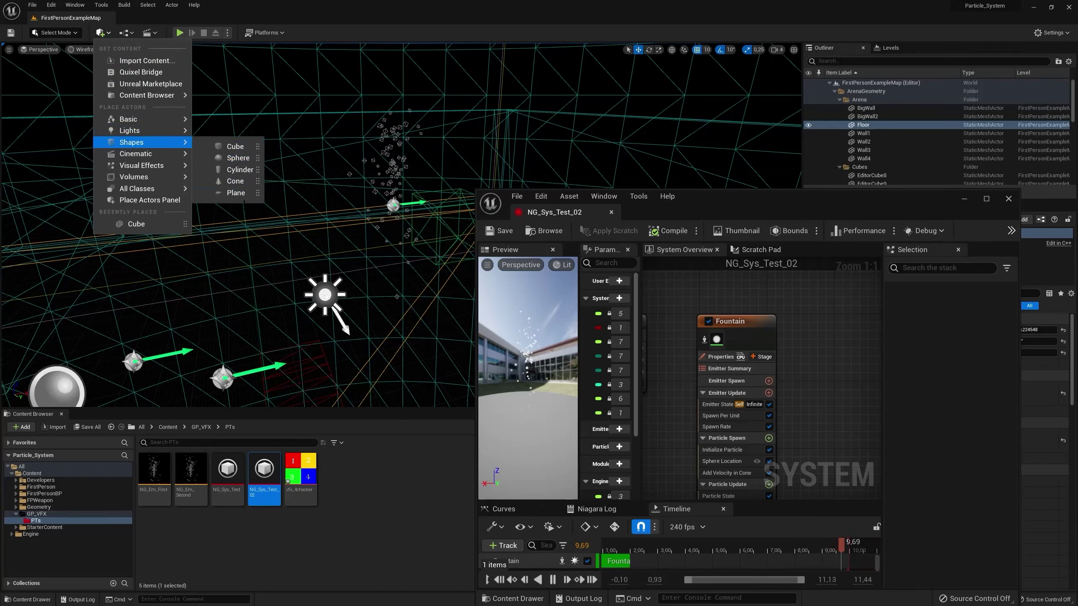
left_click_drag(239, 193, 351, 285)
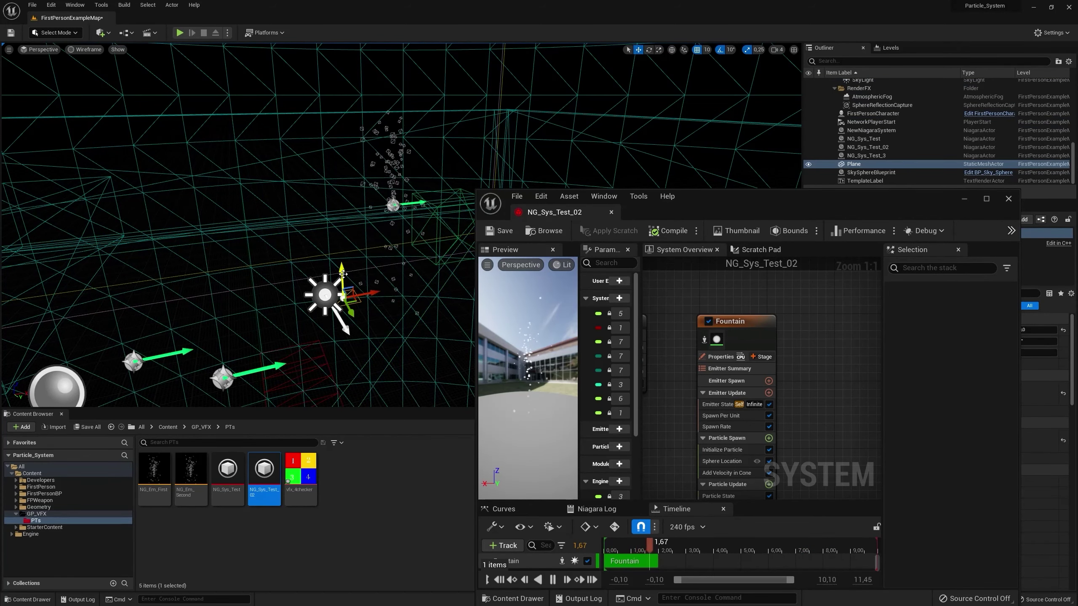
- Rotate the plane about 70° and fly the camera back to the particle emitter
key("e")
left_click_drag(343, 206, 326, 179)
right_click_drag(237, 225, 280, 238)
key("Escape")
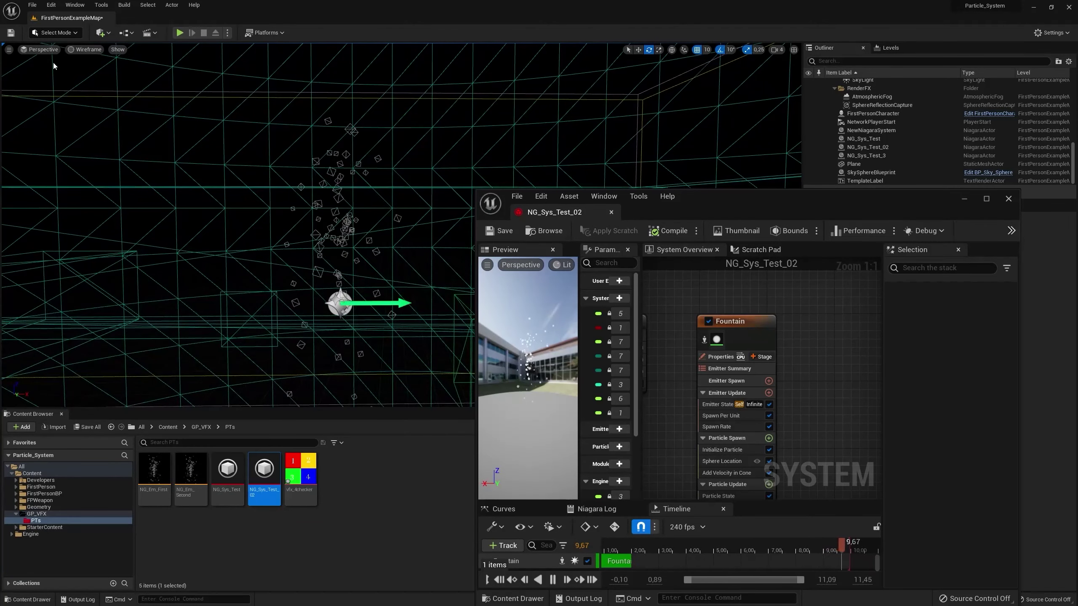
- Select the Fountain's Sprite Renderer and widen the Selection panel to read full property names
right_click(791, 359)
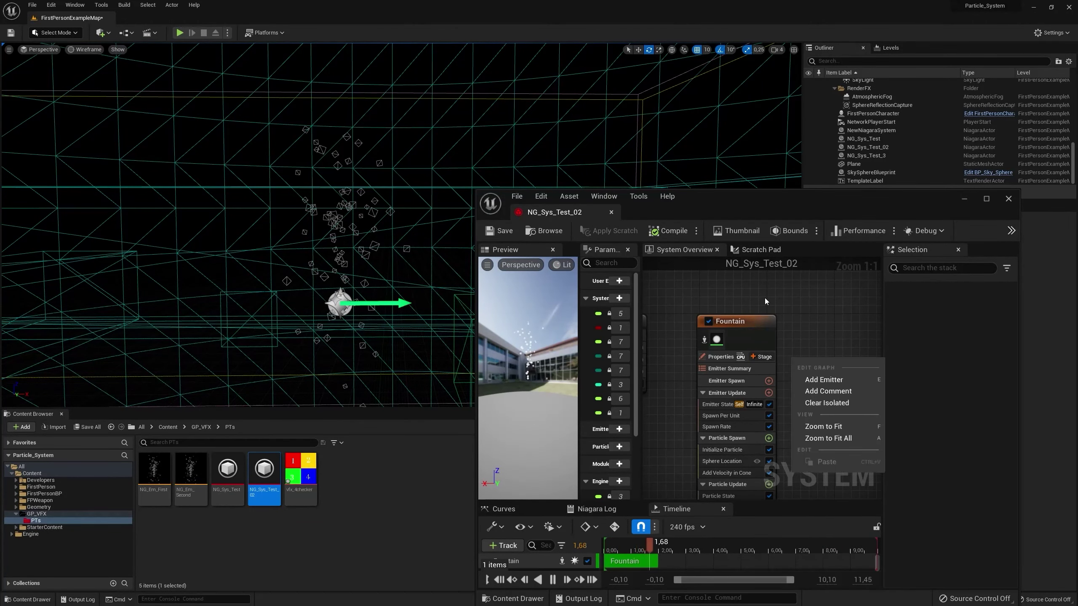
right_click(810, 313)
left_click(807, 406)
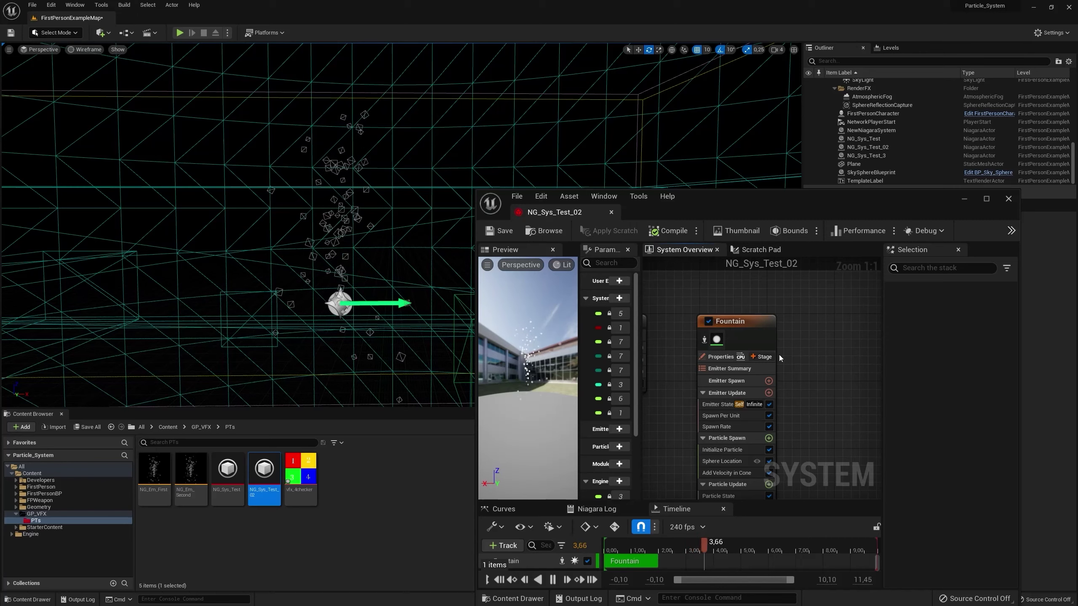
right_click_drag(779, 358, 778, 224)
left_click(724, 432)
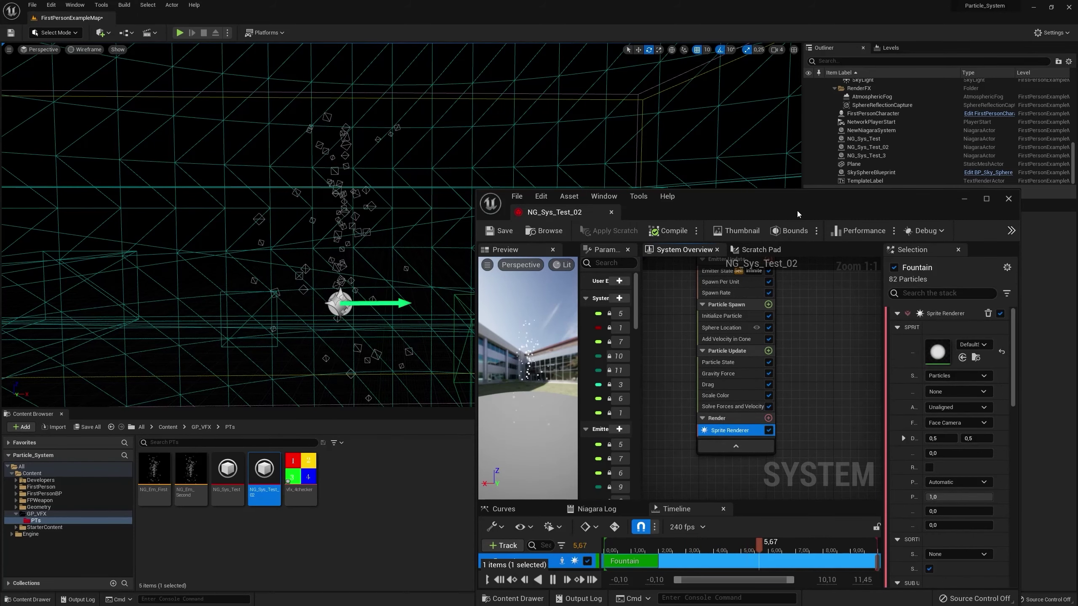
left_click_drag(807, 199, 680, 143)
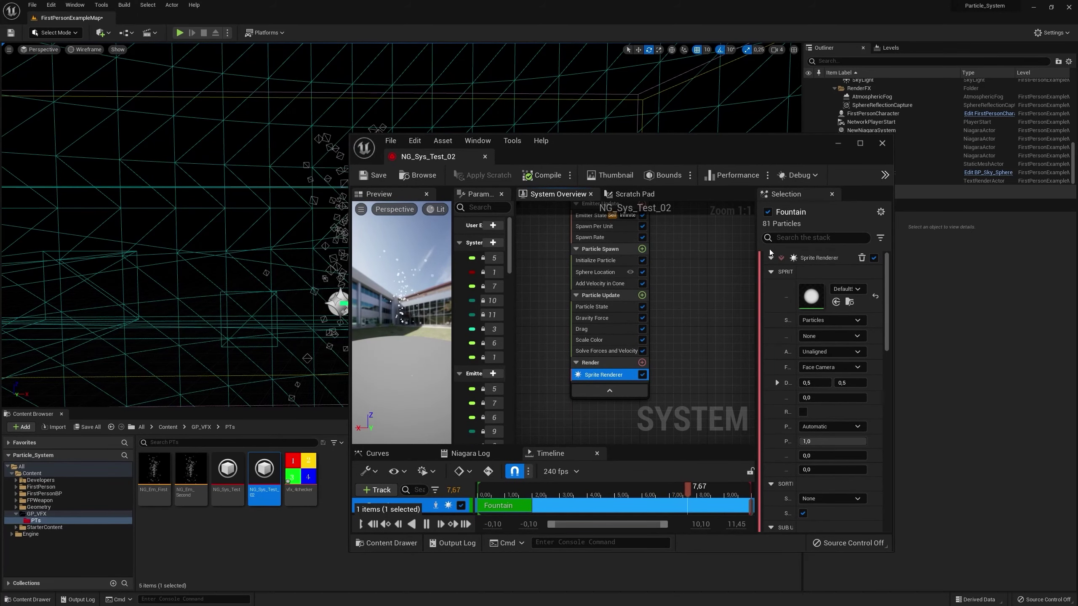
left_click_drag(757, 246, 603, 249)
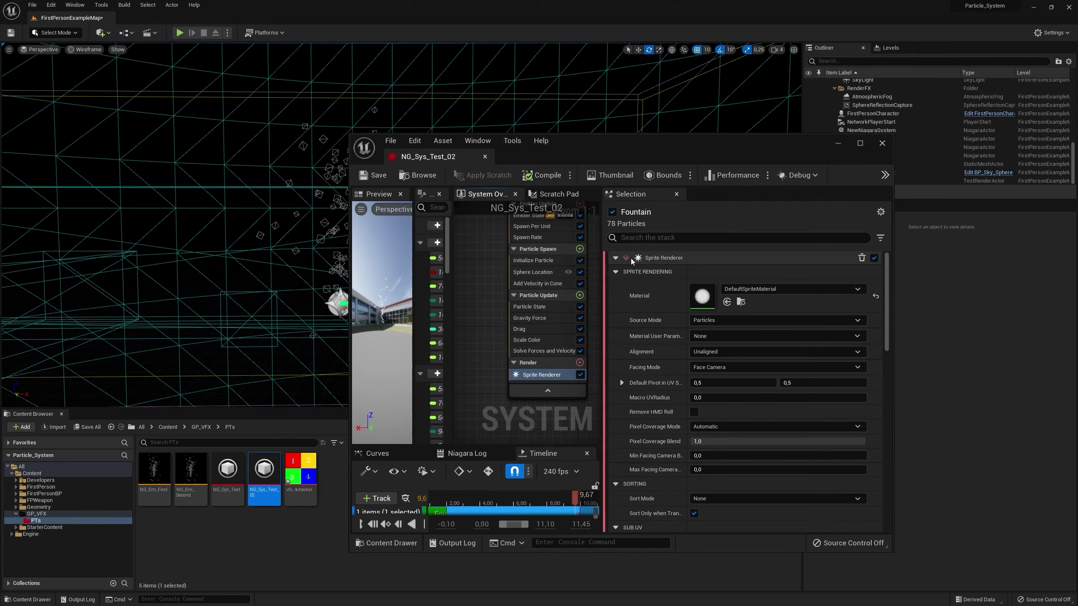
- Set the sprite Alignment to Velocity Aligned, leaving Facing Mode at Face Camera
scroll(723, 424, "down", 2)
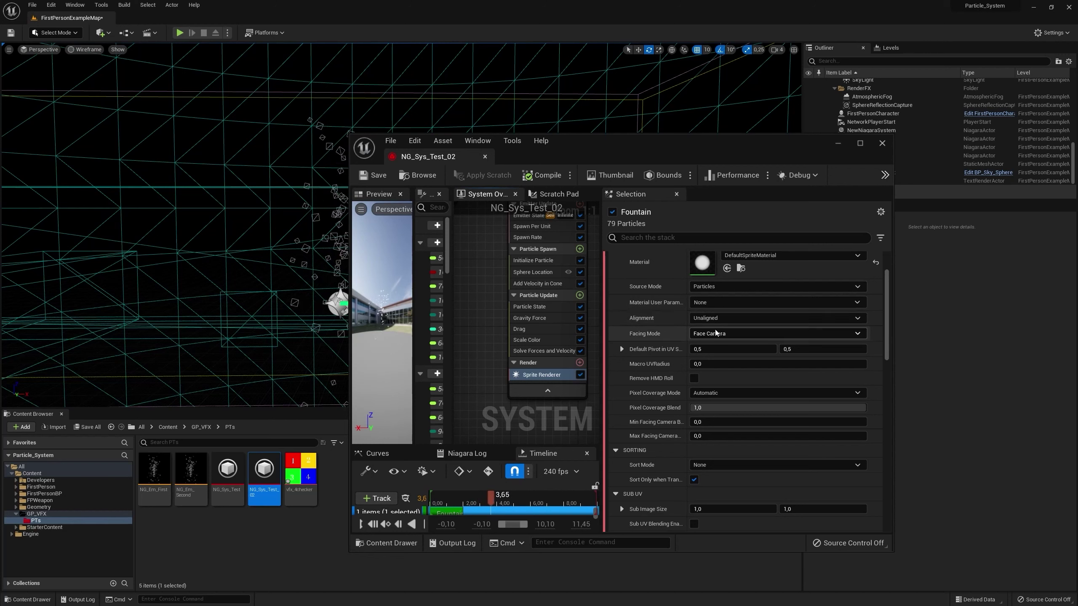
left_click(751, 338)
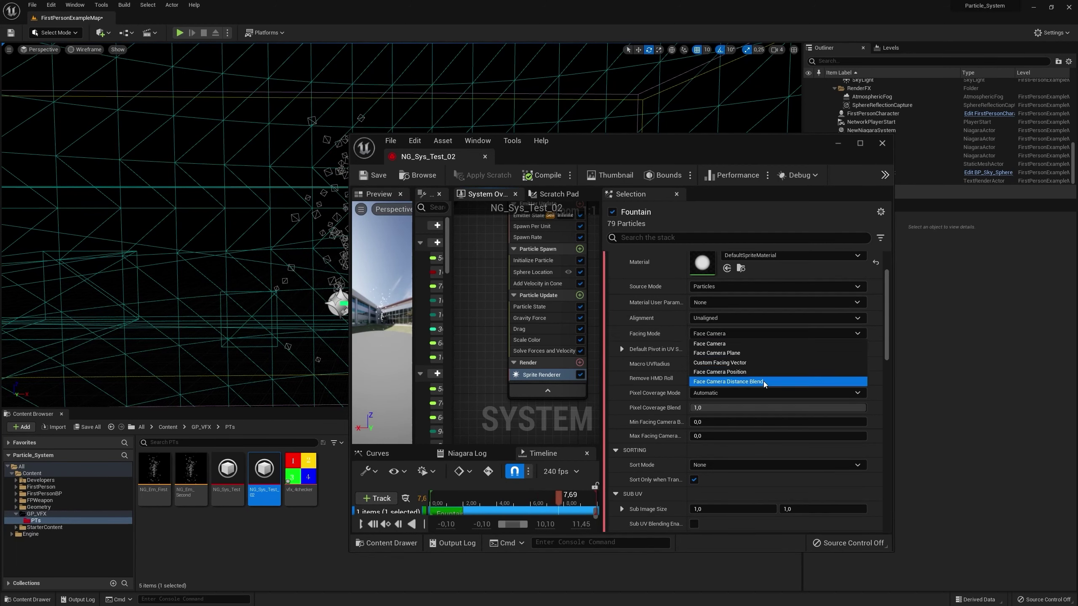
left_click(723, 319)
left_click(722, 319)
left_click(739, 335)
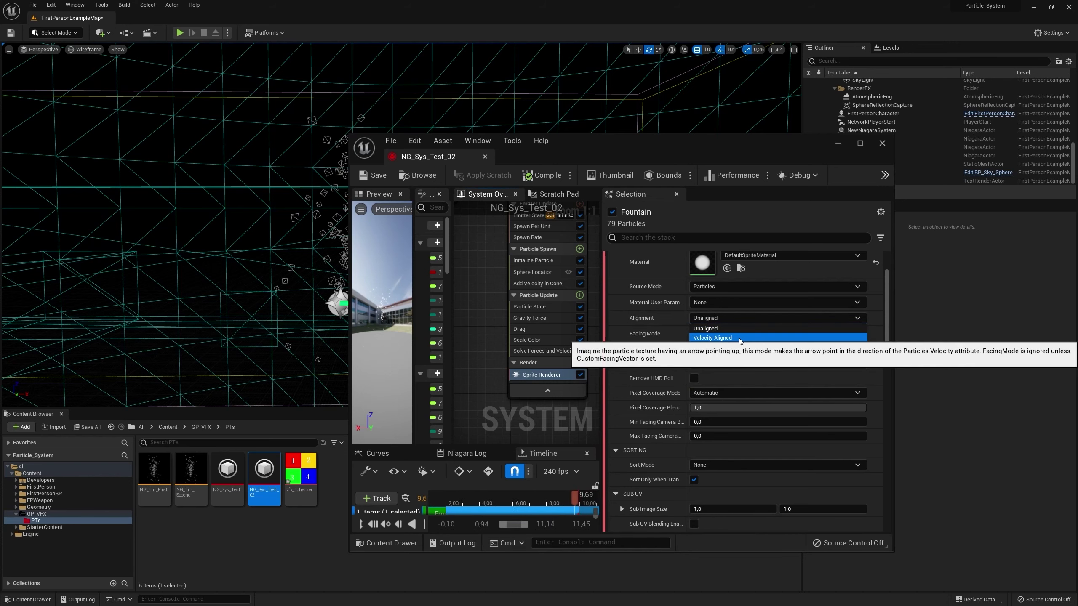
left_click_drag(606, 154, 613, 338)
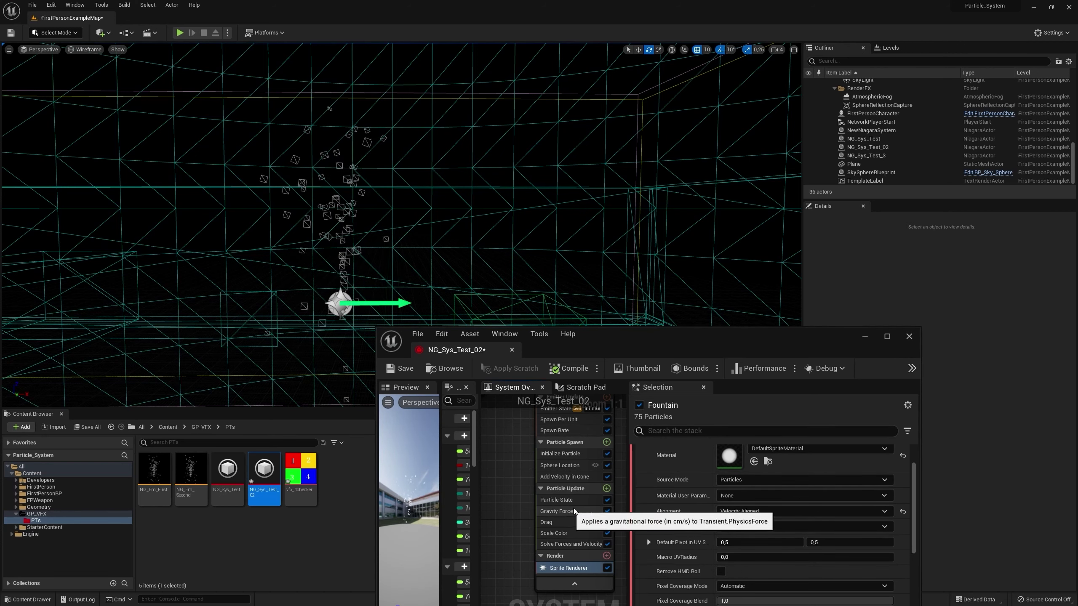
- Add Scale Sprite Size by Speed to Particle Update with Max Scale Factor 0.2 × 15.0
left_click(606, 489)
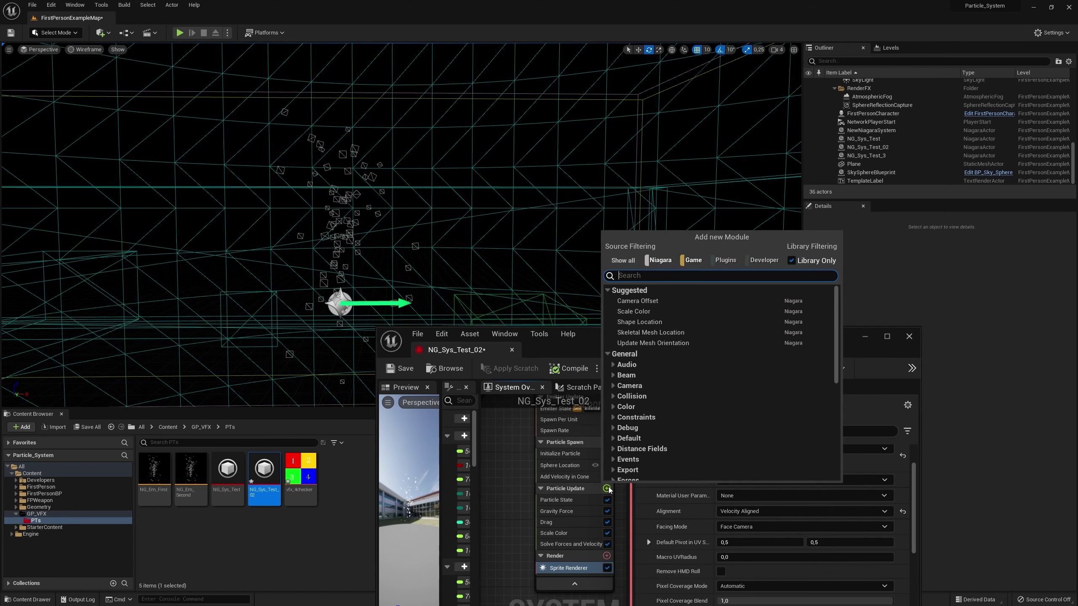
type("size b")
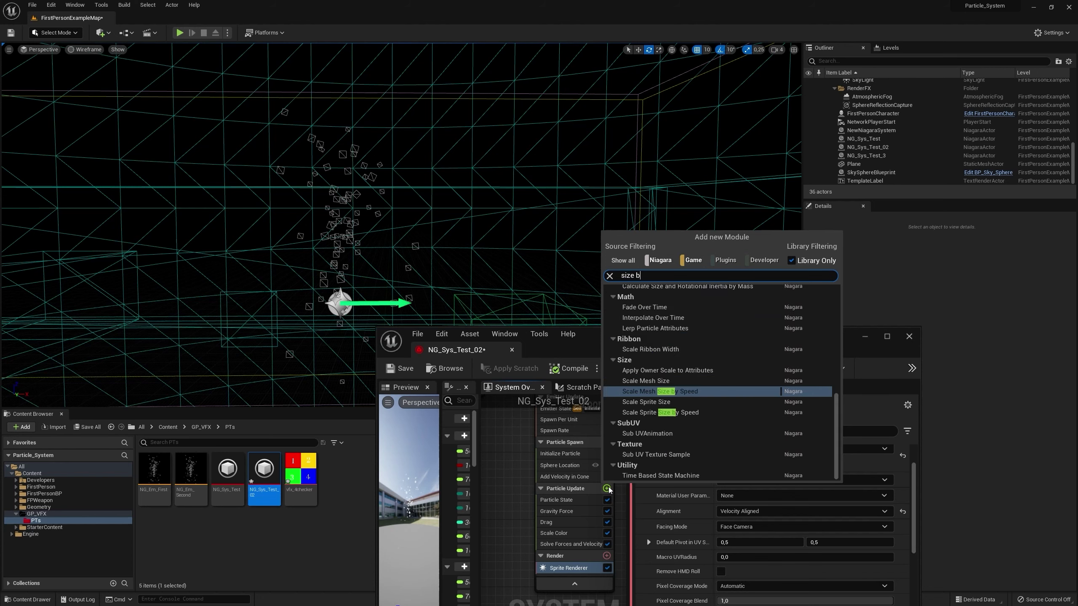
left_click(668, 412)
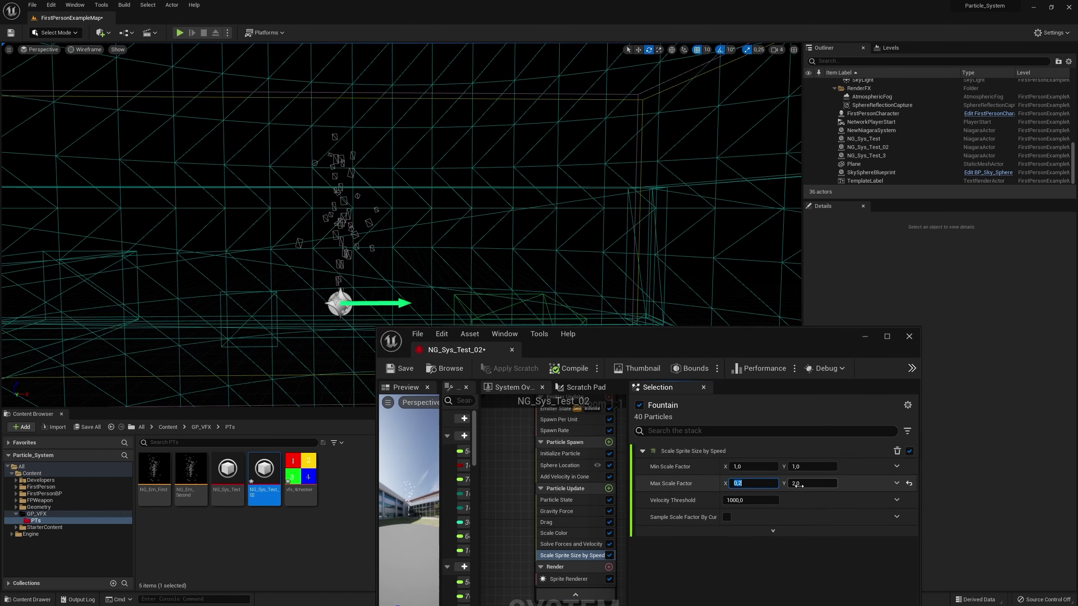
left_click(813, 483)
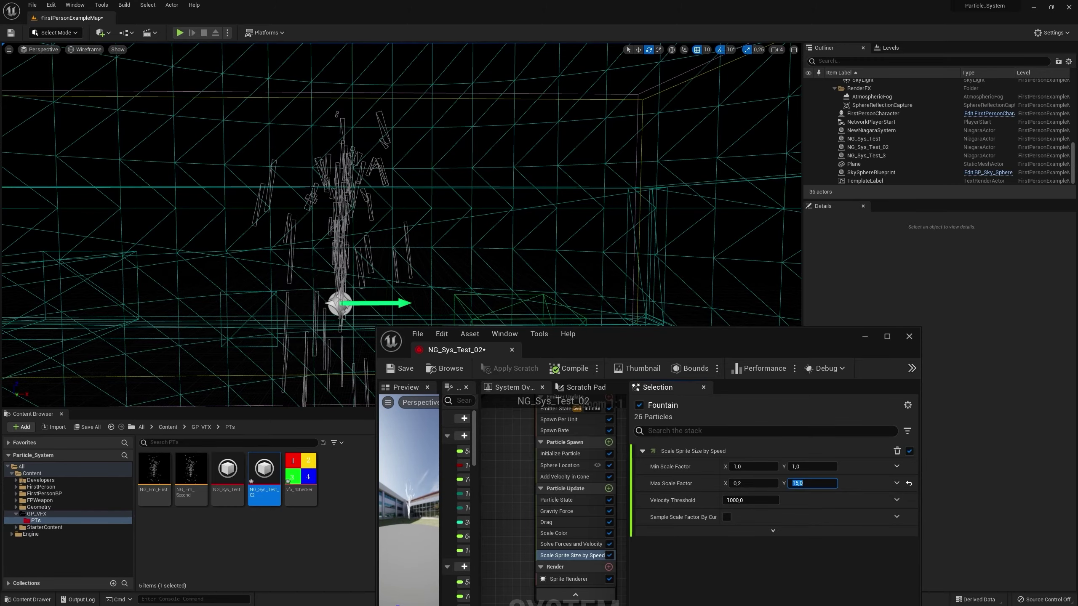
- Set the Sprite Renderer's Alignment back to Unaligned
right_click_drag(327, 279, 297, 276)
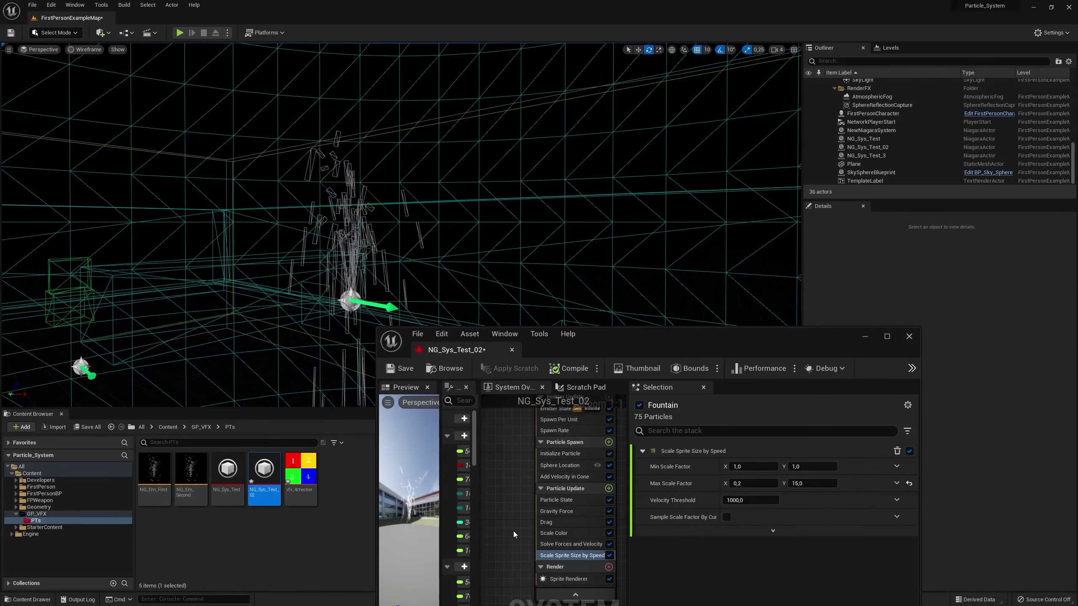
scroll(573, 552, "down", 3)
left_click(567, 518)
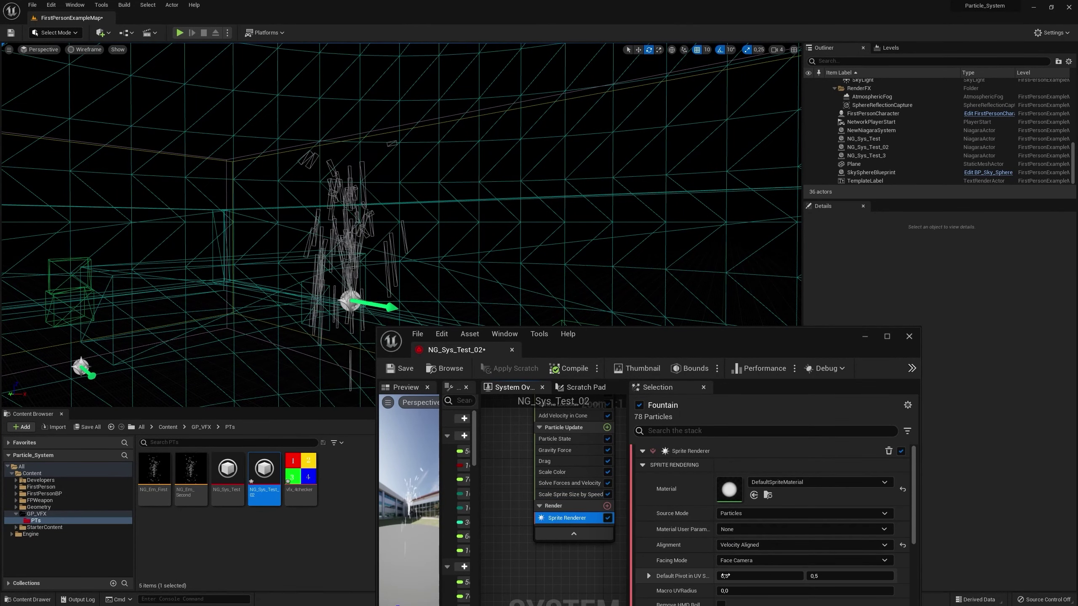
left_click(747, 544)
left_click(730, 553)
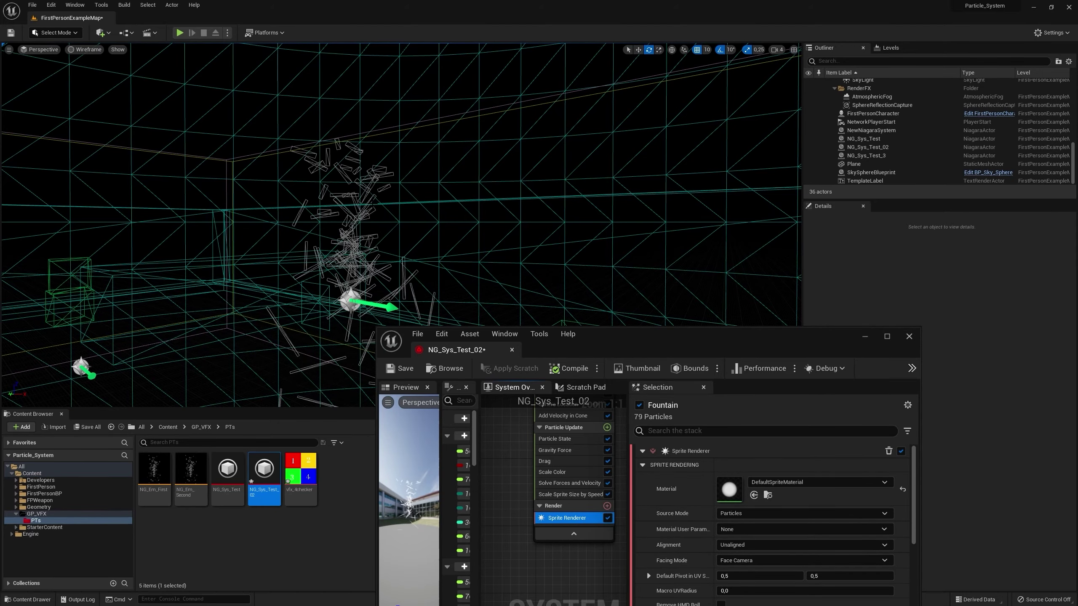
right_click_drag(370, 203, 369, 204)
right_click_drag(505, 435, 511, 497)
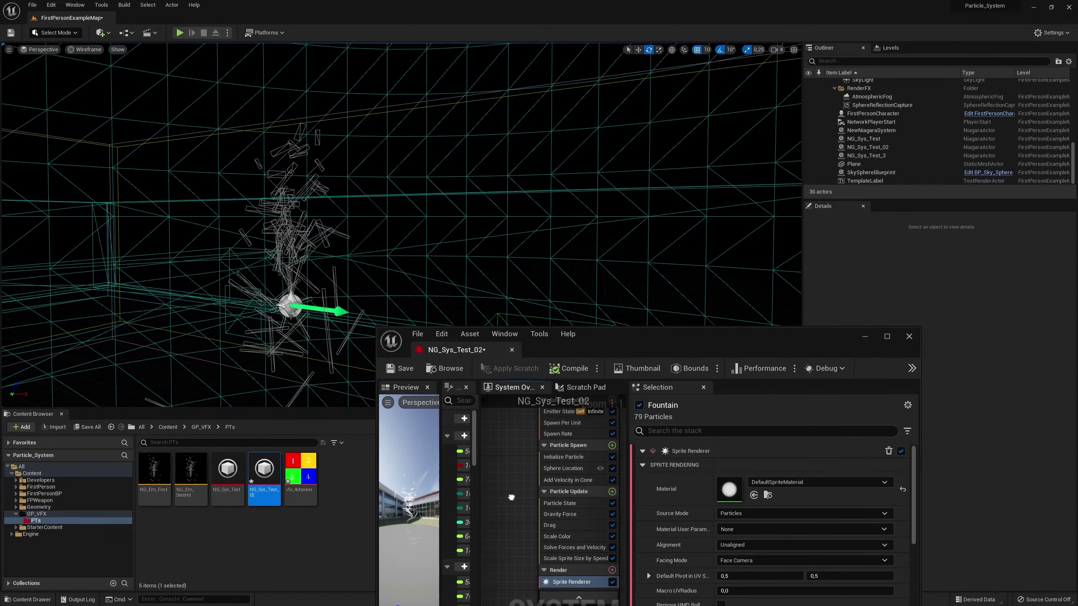
- In Initialize Particle, set Sprite Rotation Mode to Direct Angle (Degrees) after trying Unset
left_click(582, 461)
left_click_drag(695, 348, 687, 194)
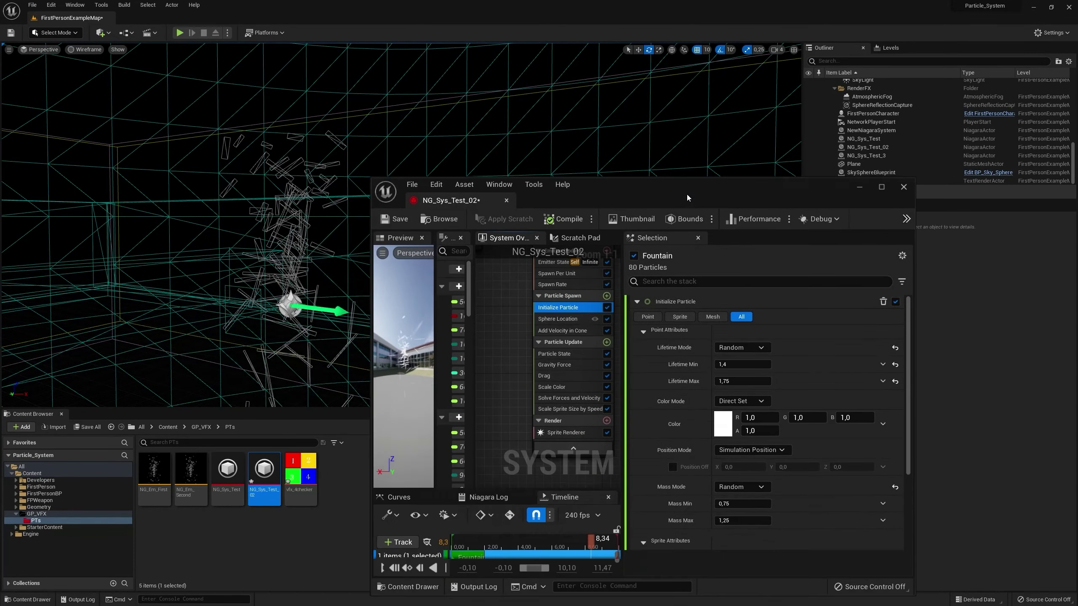
scroll(684, 438, "down", 5)
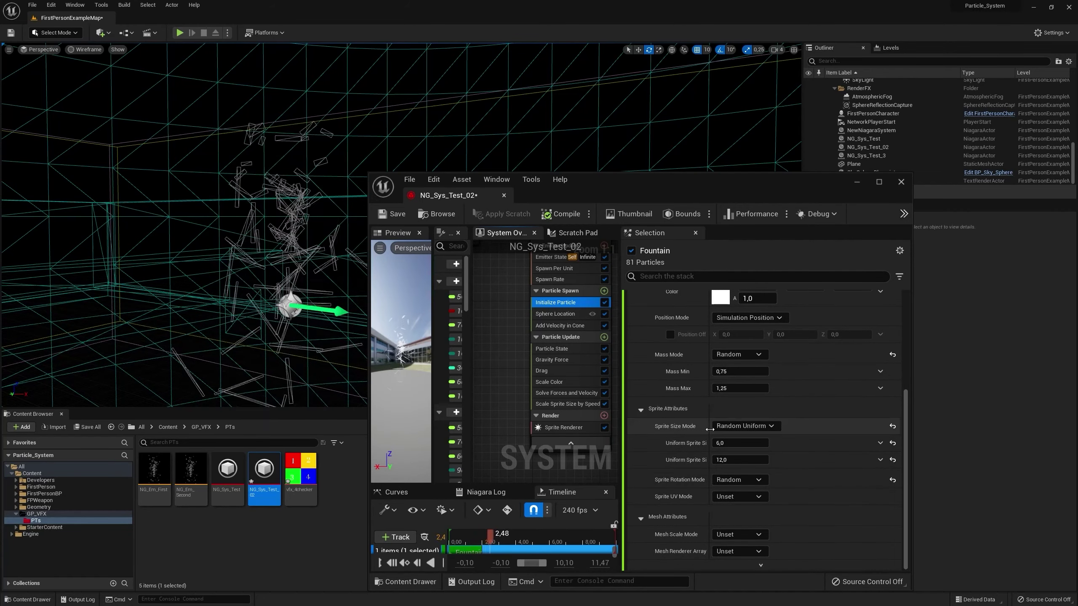
left_click(733, 483)
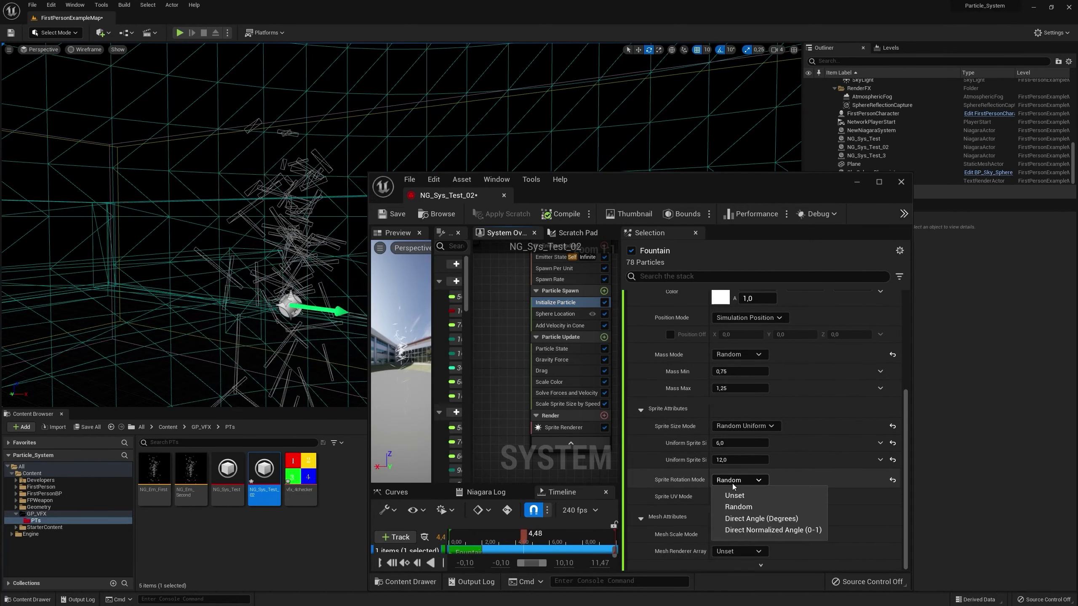
left_click(739, 497)
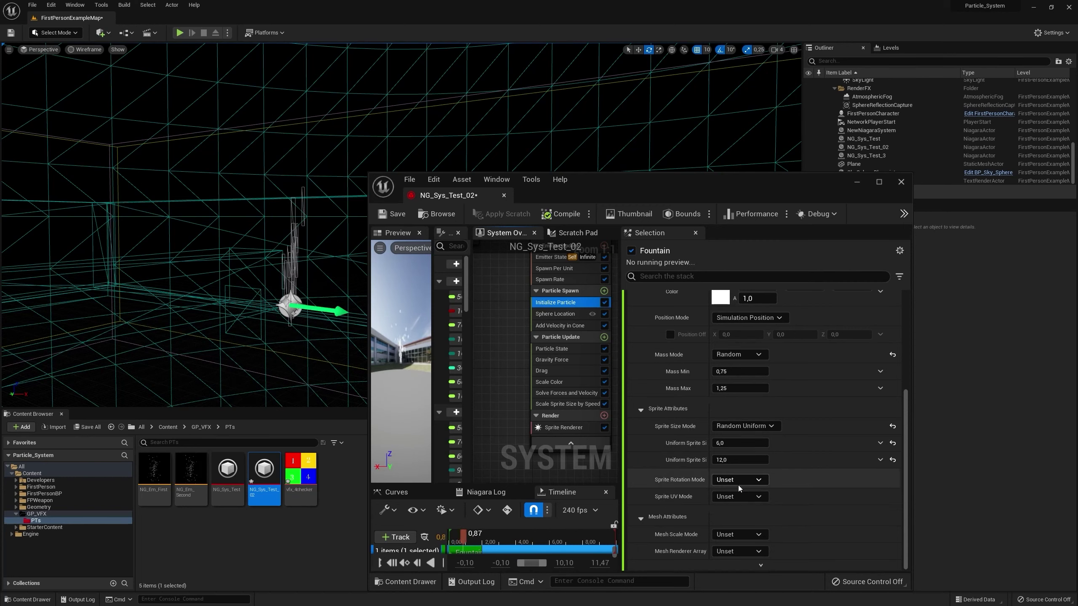
left_click(737, 484)
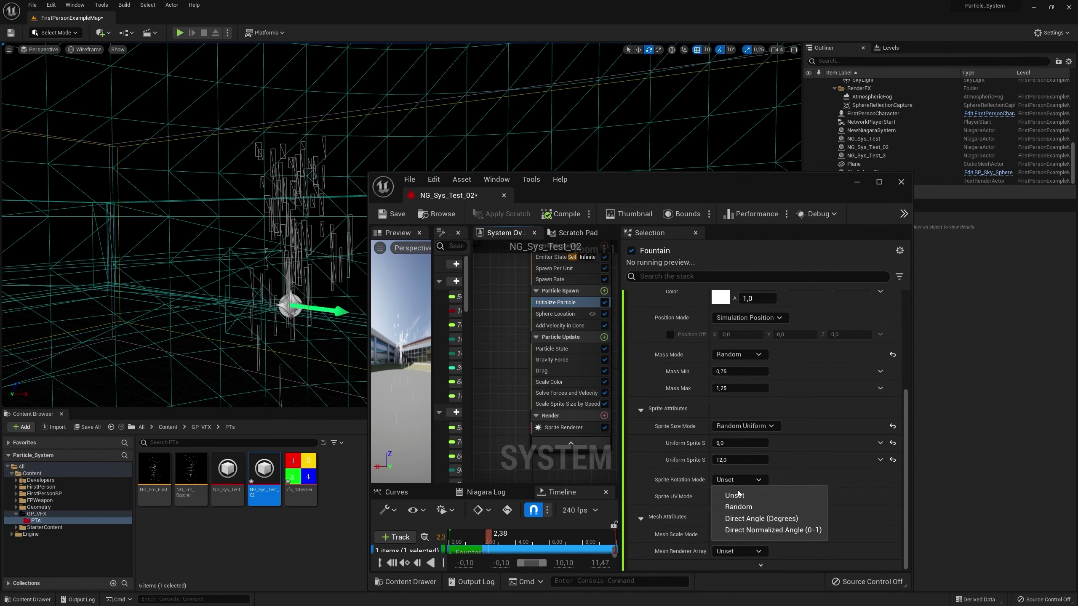
left_click(759, 519)
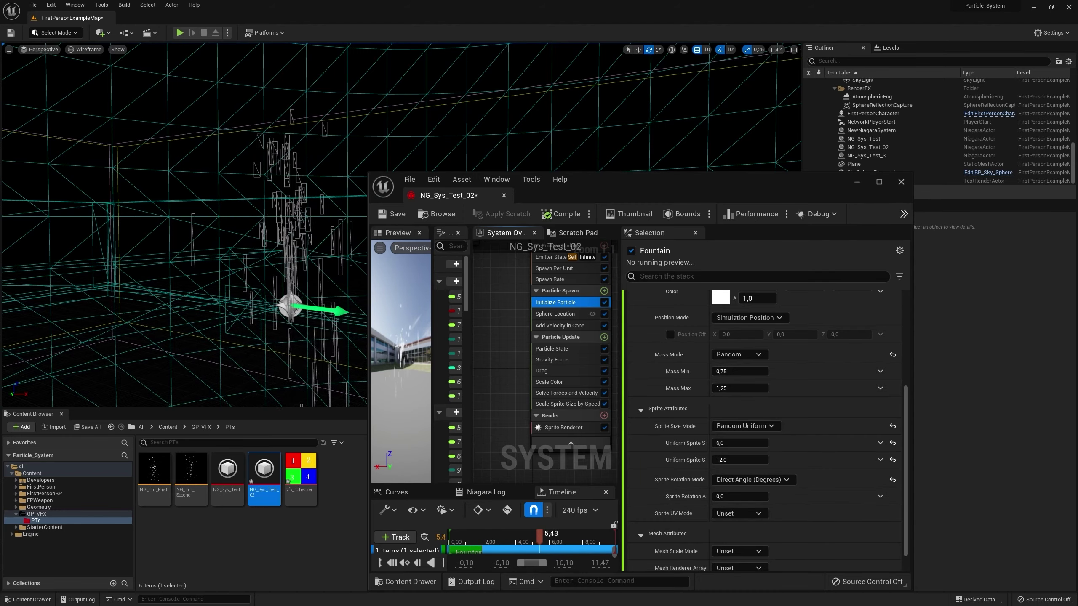
- Try Random X for Sprite UV Mode, then return it to Unset
mouse_move(255, 255)
right_mouse_down()
mouse_move(225, 265)
mouse_move(233, 255)
right_mouse_up()
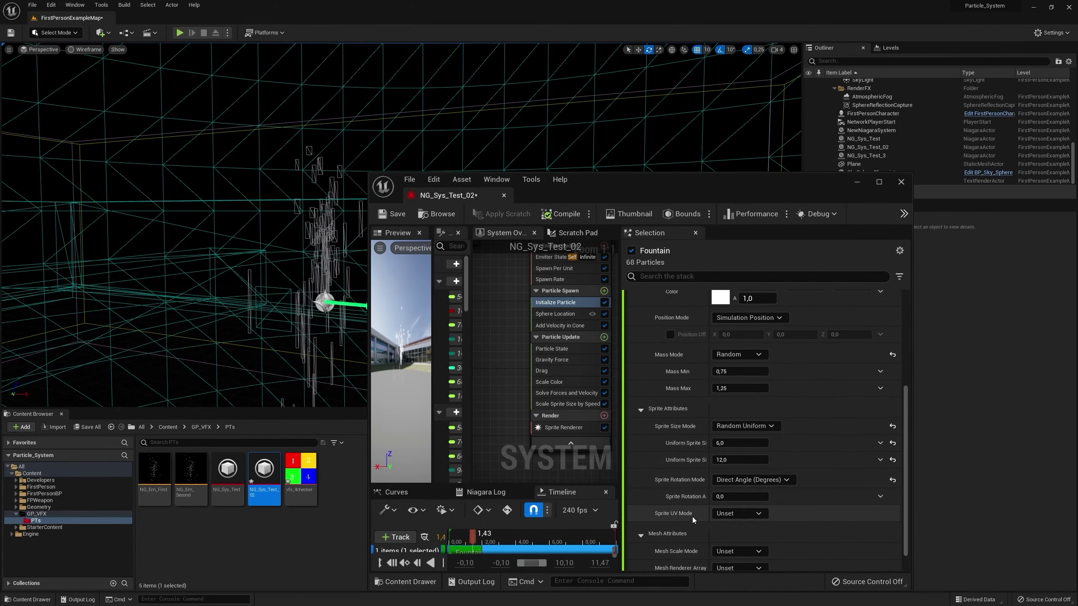
scroll(721, 509, "down", 1)
left_click(749, 497)
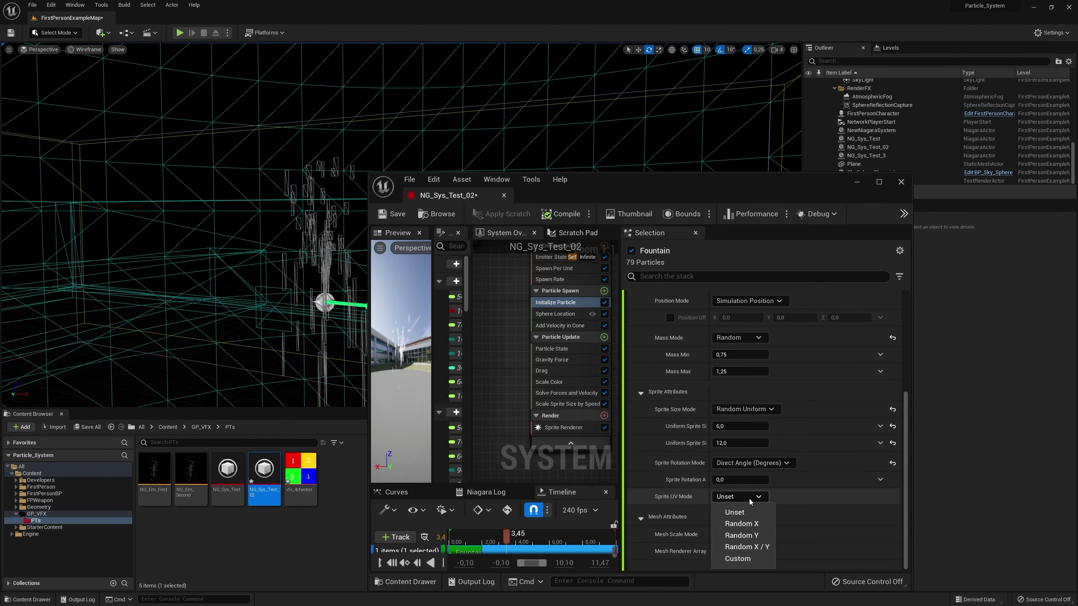
left_click(748, 526)
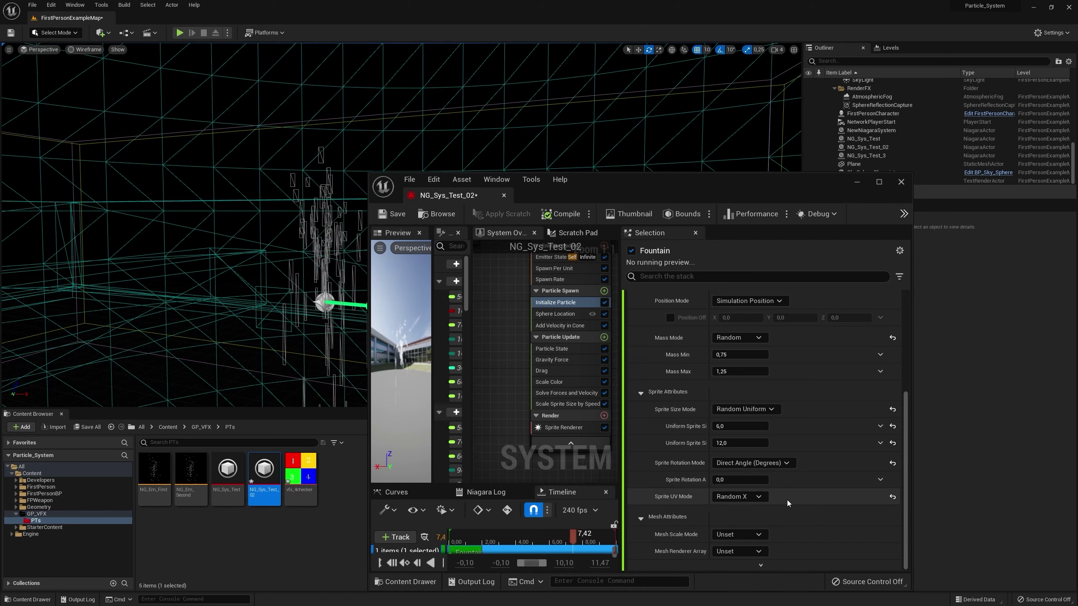
left_click(748, 497)
left_click(754, 515)
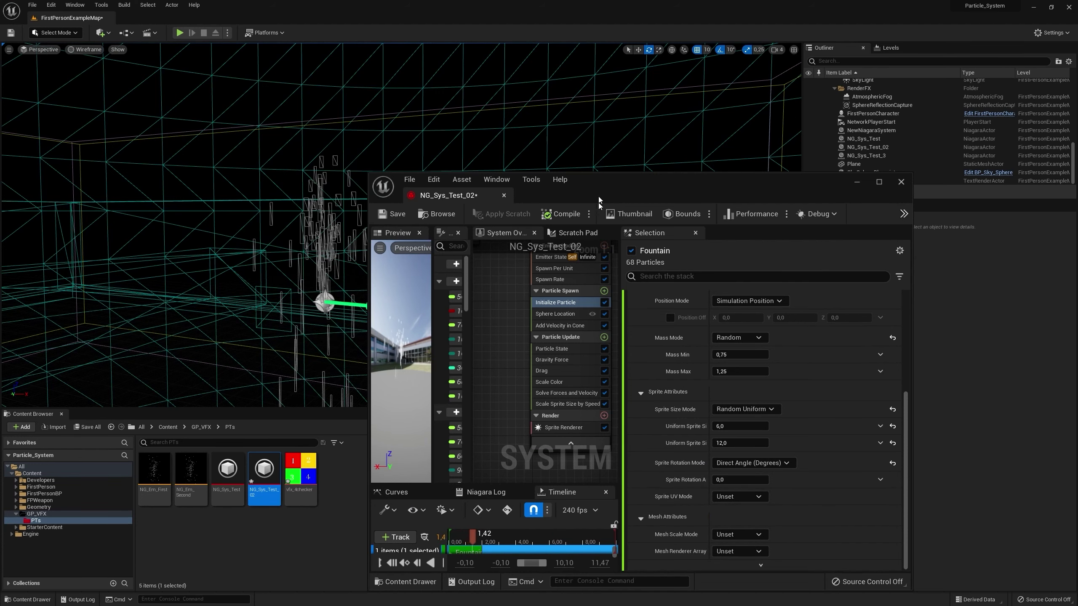
left_click_drag(642, 188, 573, 365)
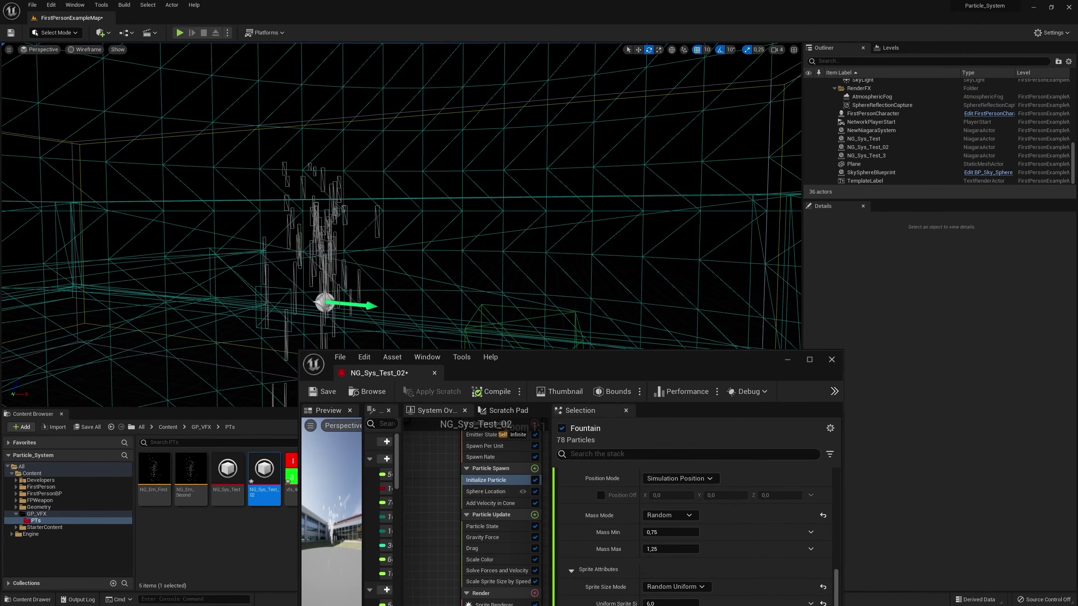
- Show the Sprite Renderer properties, check Pixel Coverage Mode unchanged, and scroll up to Sprite Rendering
right_click_drag(552, 276, 479, 281)
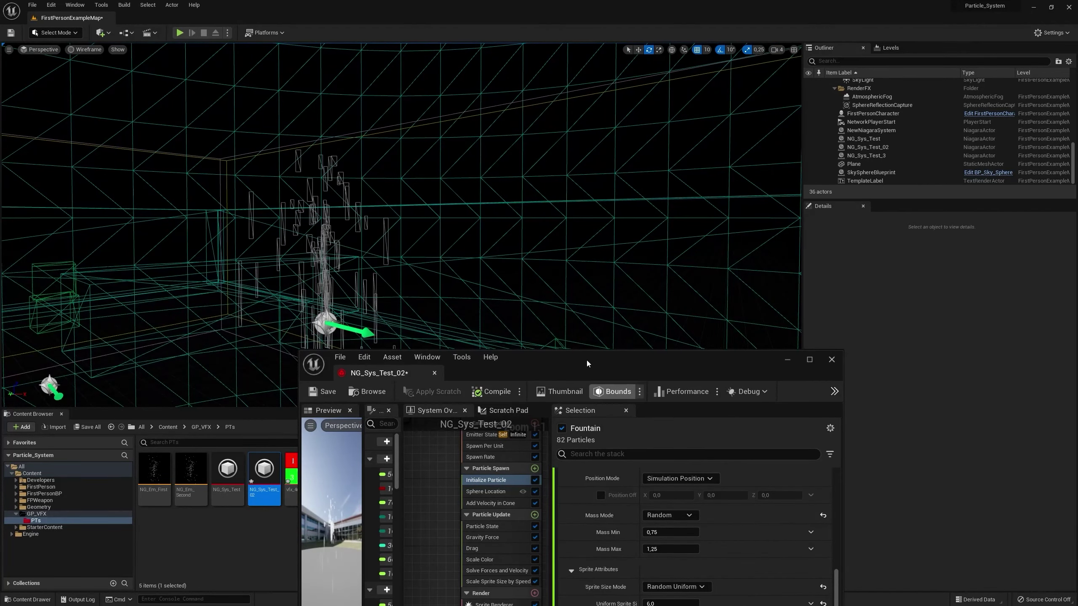
left_click_drag(596, 370, 690, 179)
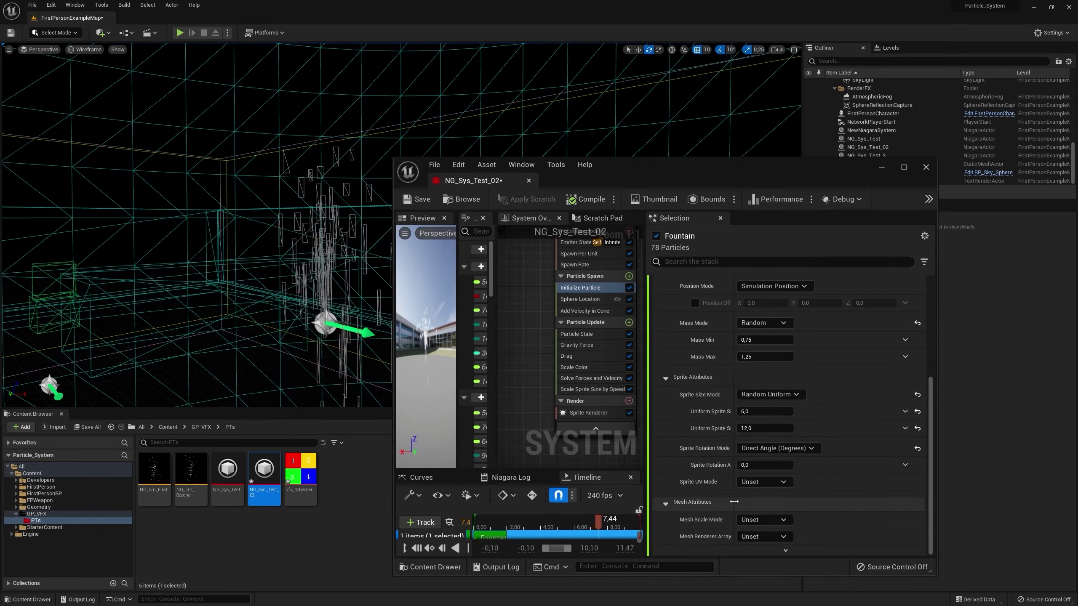
left_click(606, 414)
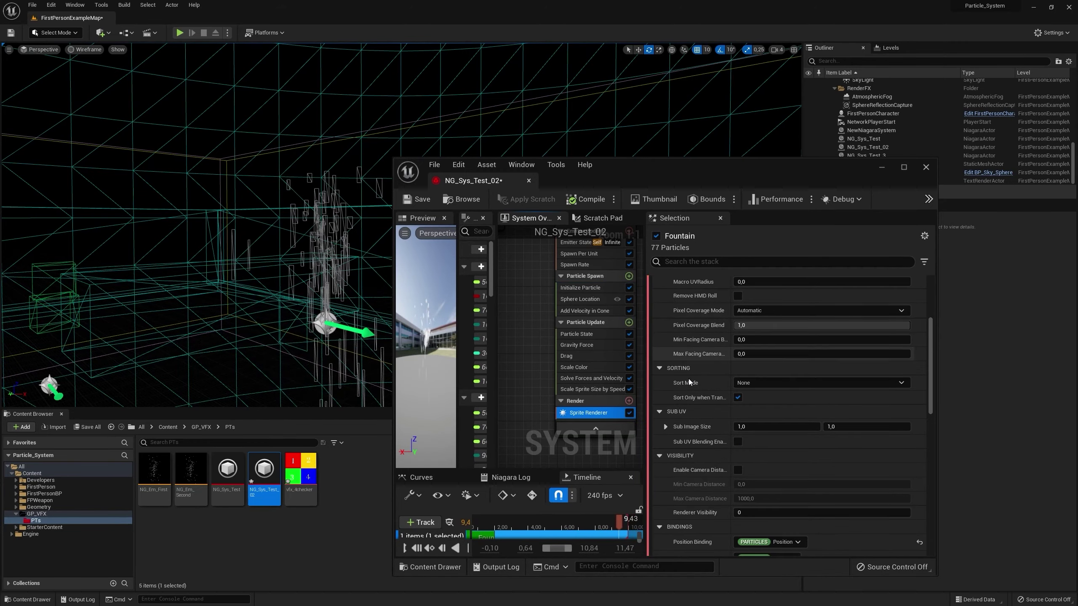
right_click_drag(195, 224, 310, 219)
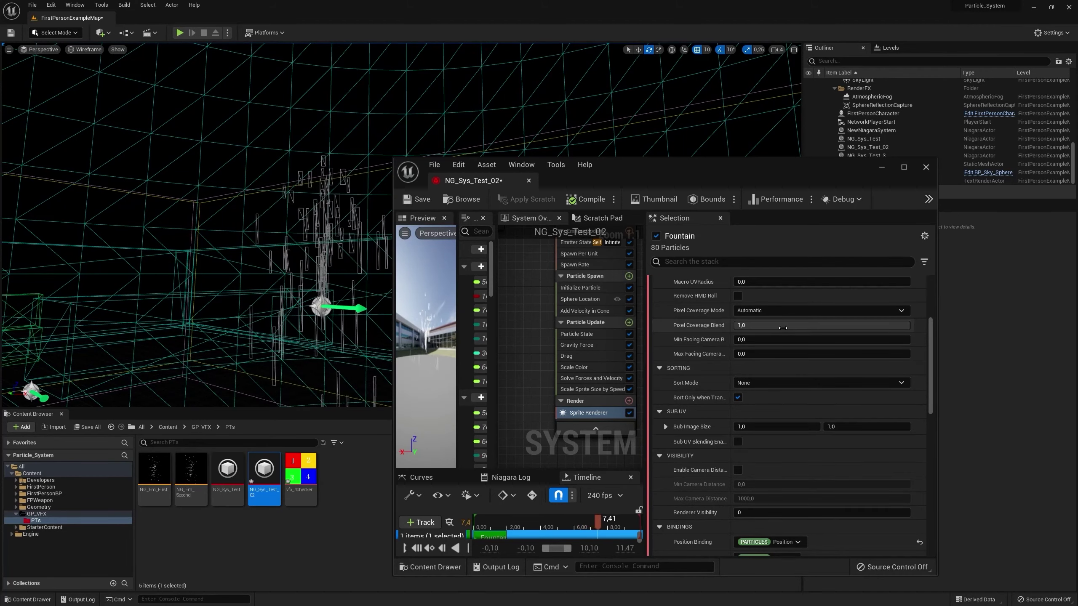
left_click(769, 310)
left_click(675, 311)
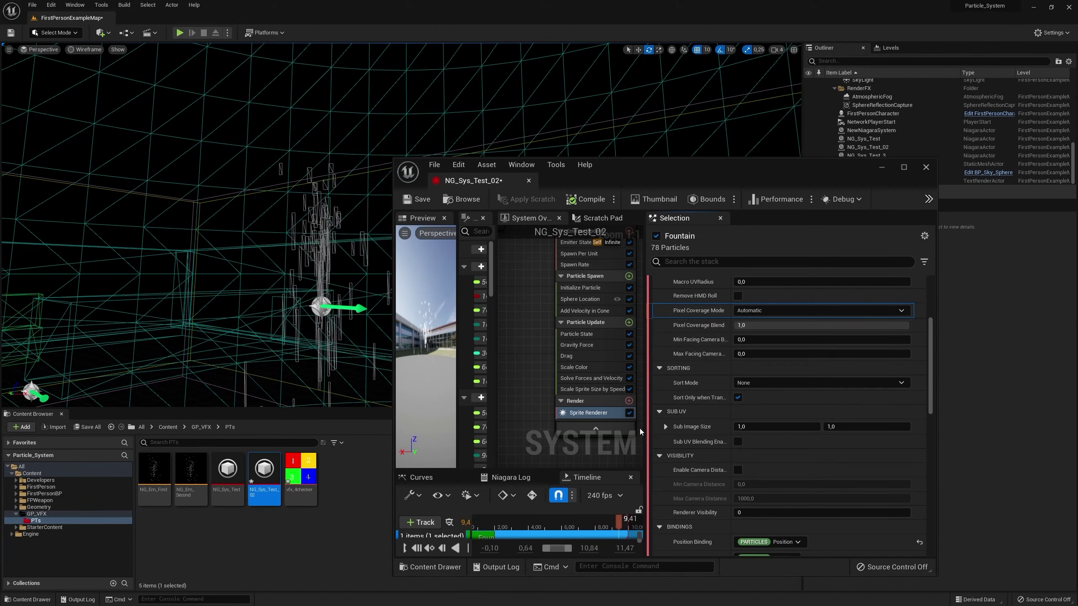
scroll(712, 427, "up", 5)
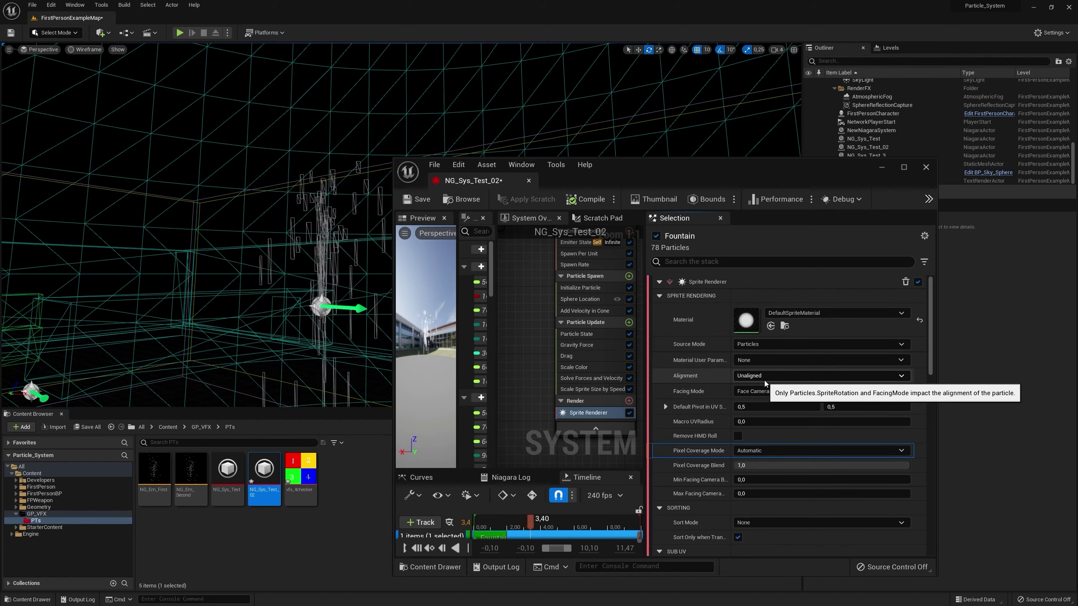
- Try Velocity Aligned alignment with Face Camera and Face Camera Position facing modes
left_click(765, 376)
left_click(769, 393)
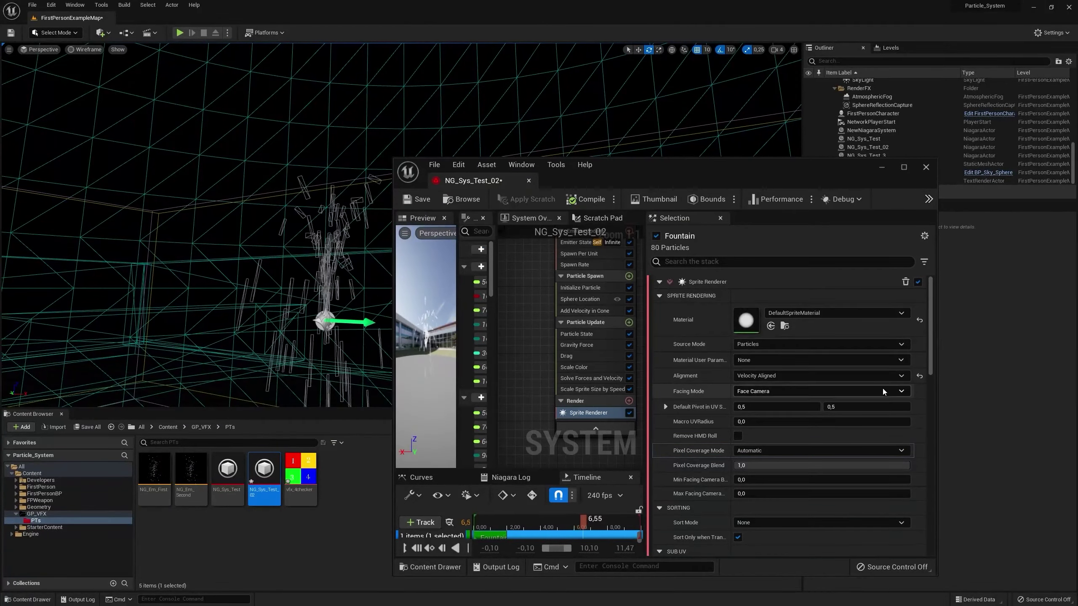
left_click(782, 392)
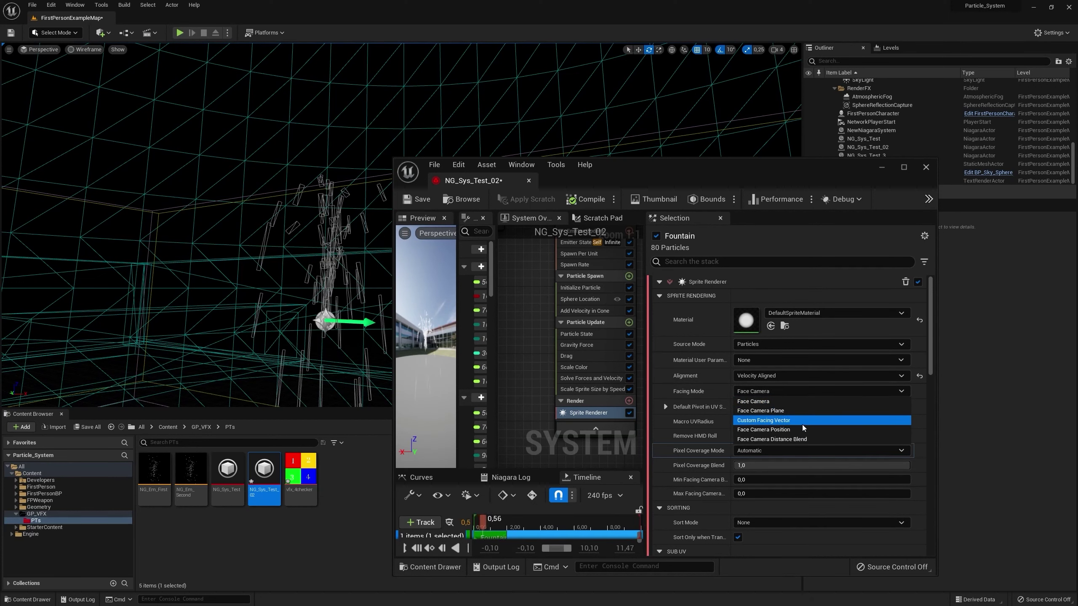
left_click(760, 401)
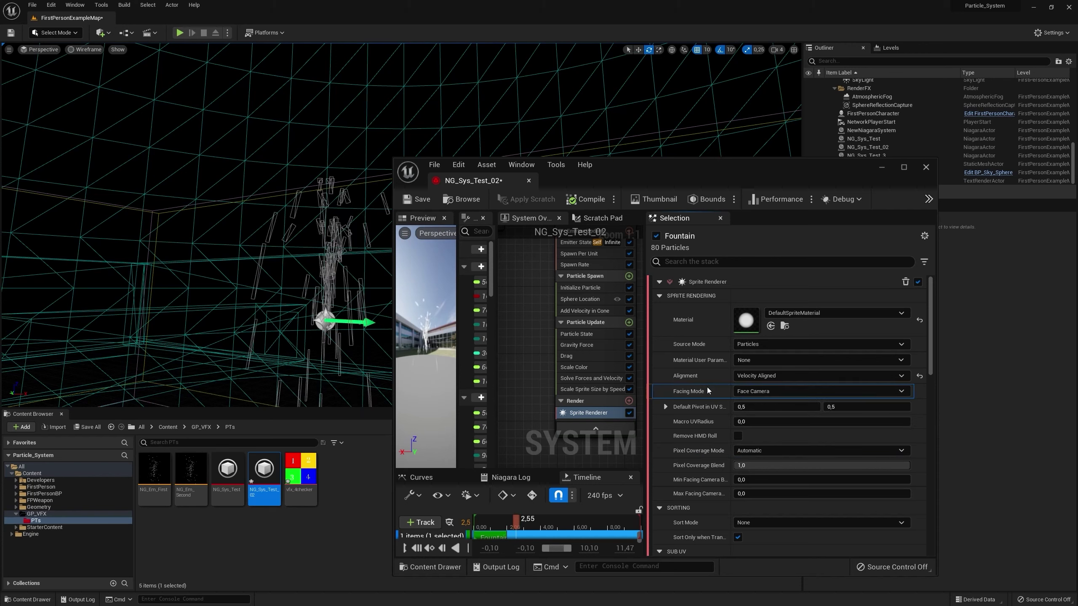
left_click(755, 391)
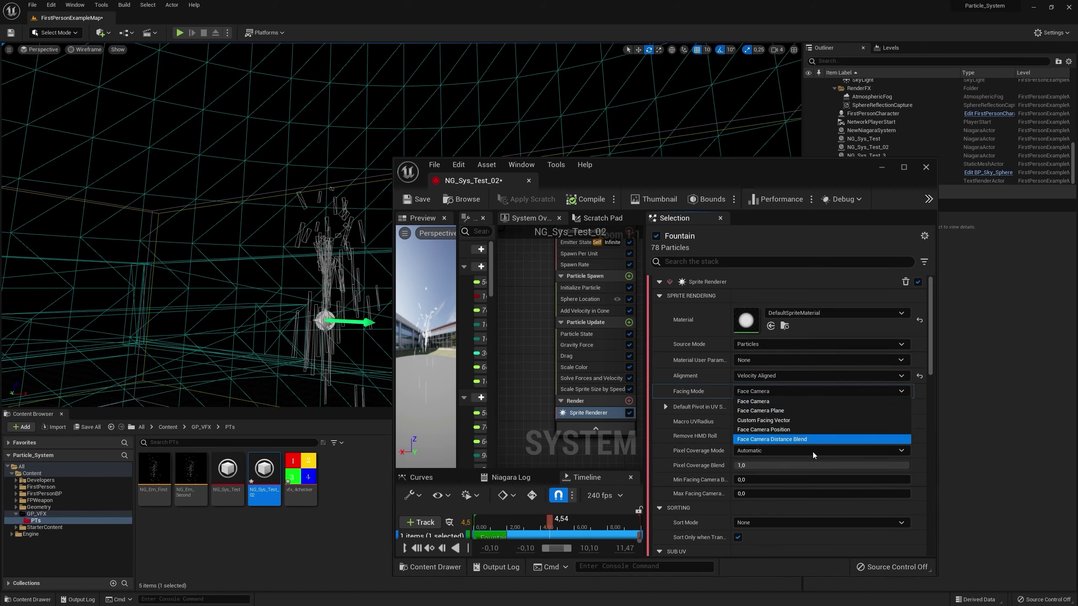
left_click(803, 429)
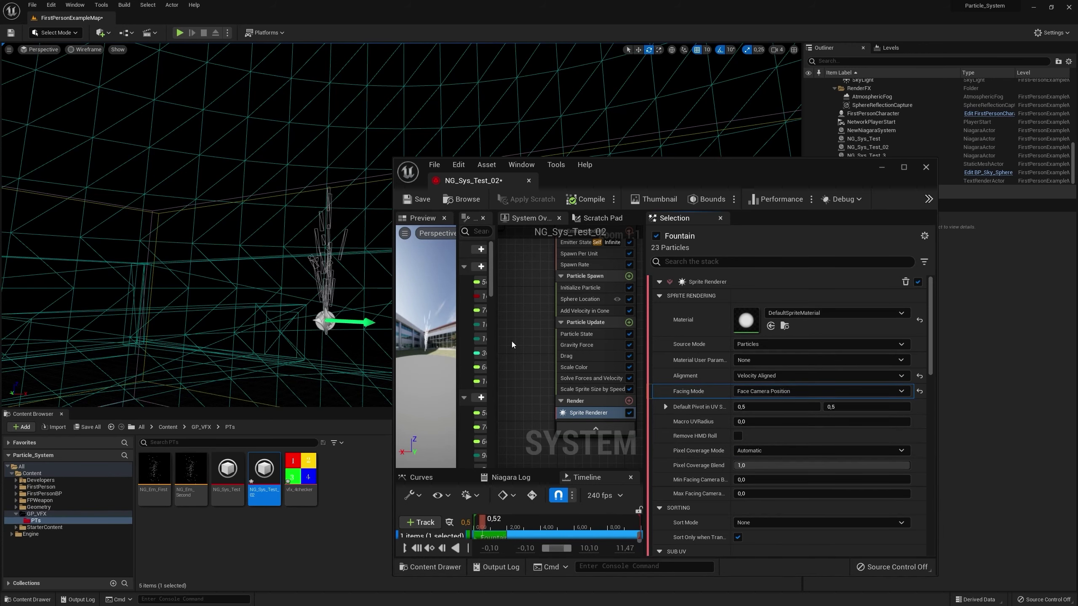
left_click(798, 391)
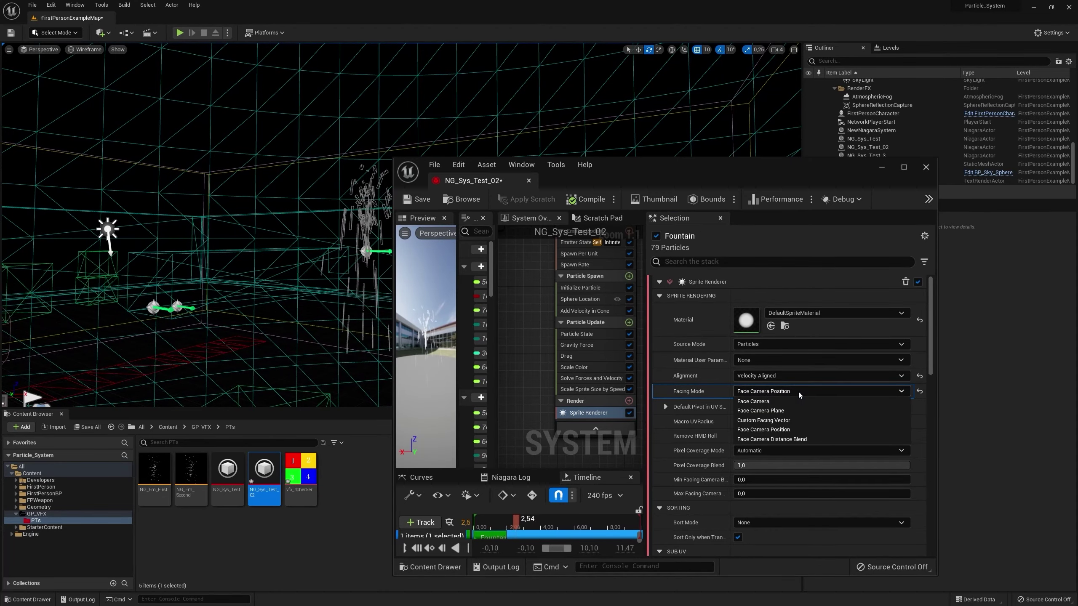
left_click(785, 431)
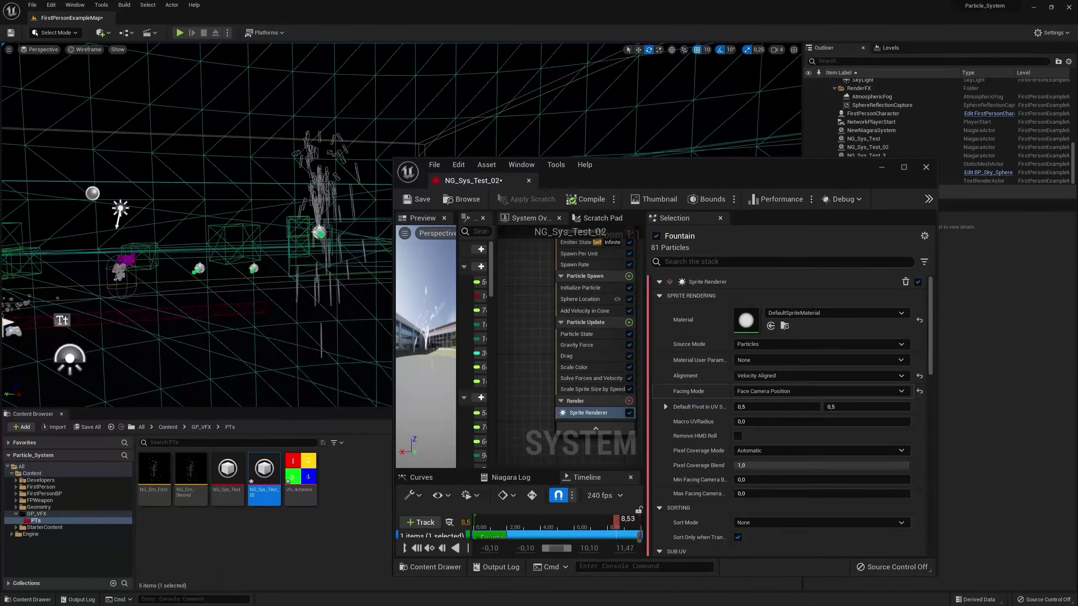
- Set Facing Mode to Custom Facing Vector and Alignment back to Unaligned
scroll(822, 465, "down", 2)
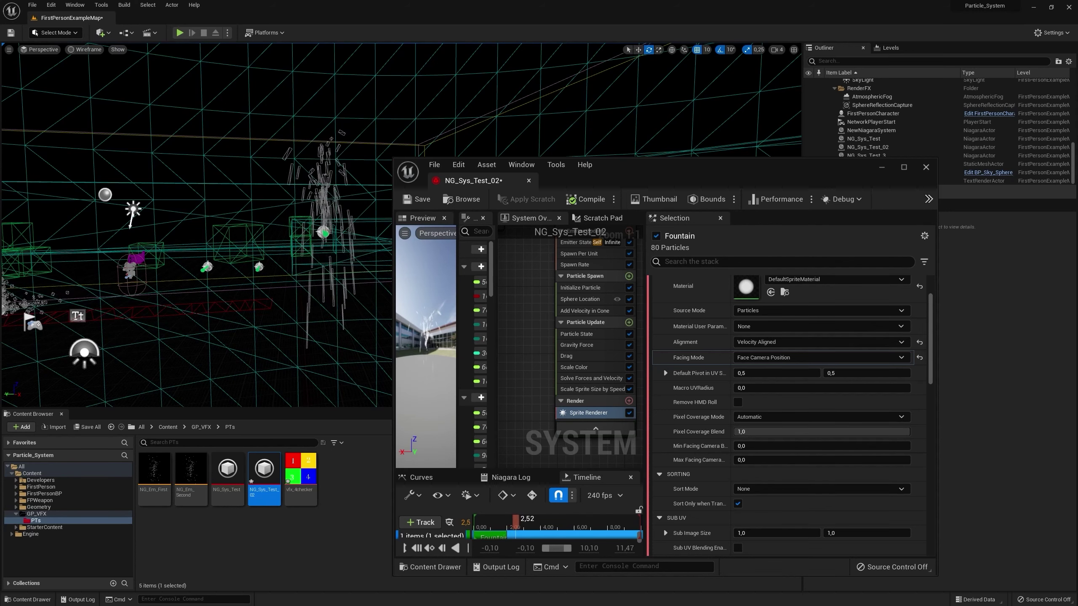
left_click(783, 359)
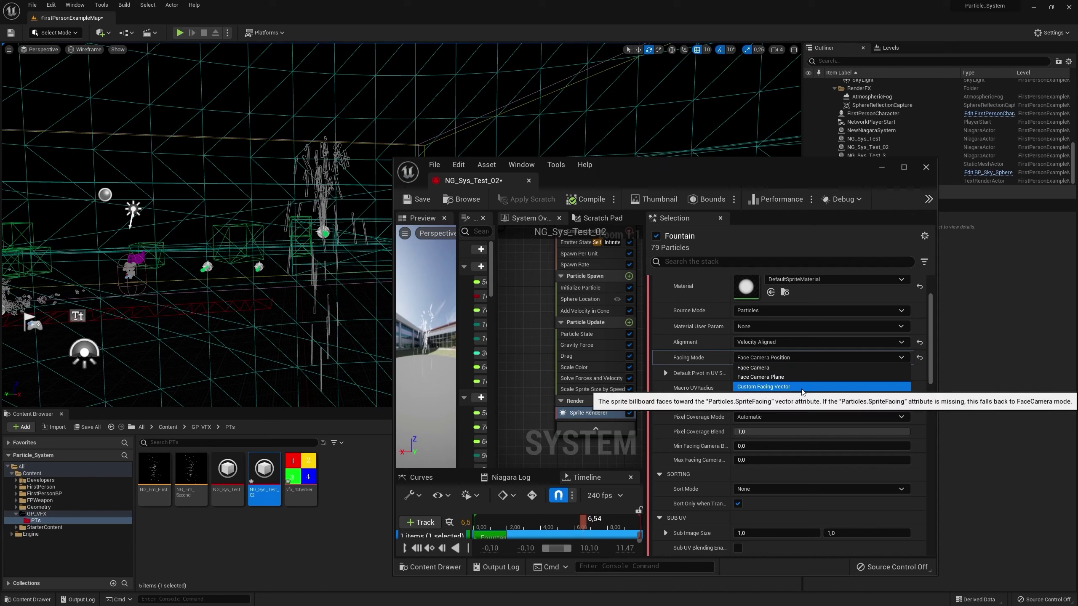
left_click(760, 386)
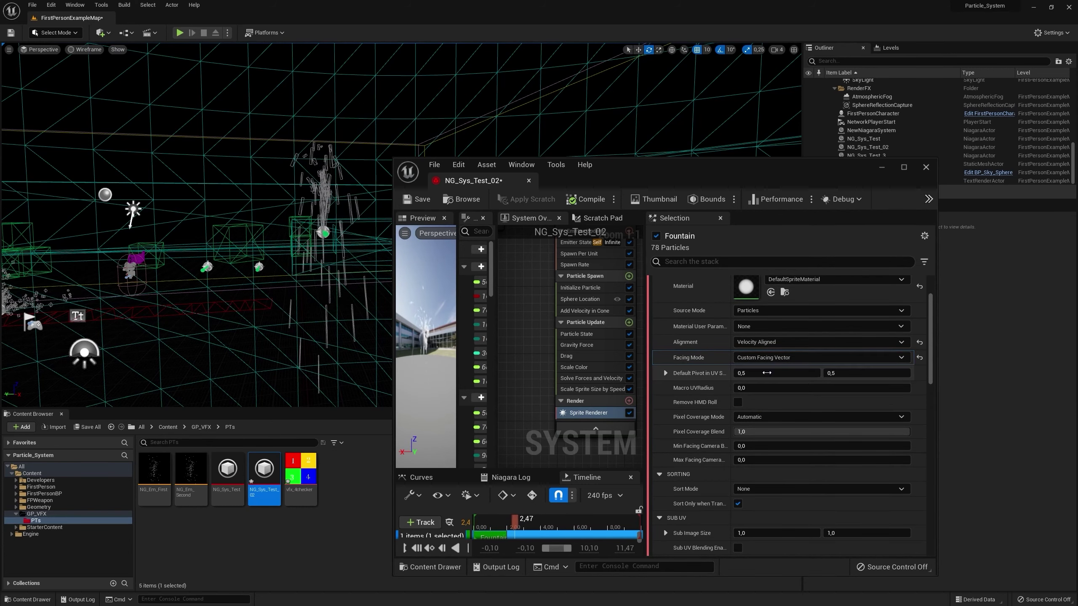
scroll(195, 225, "up", 5)
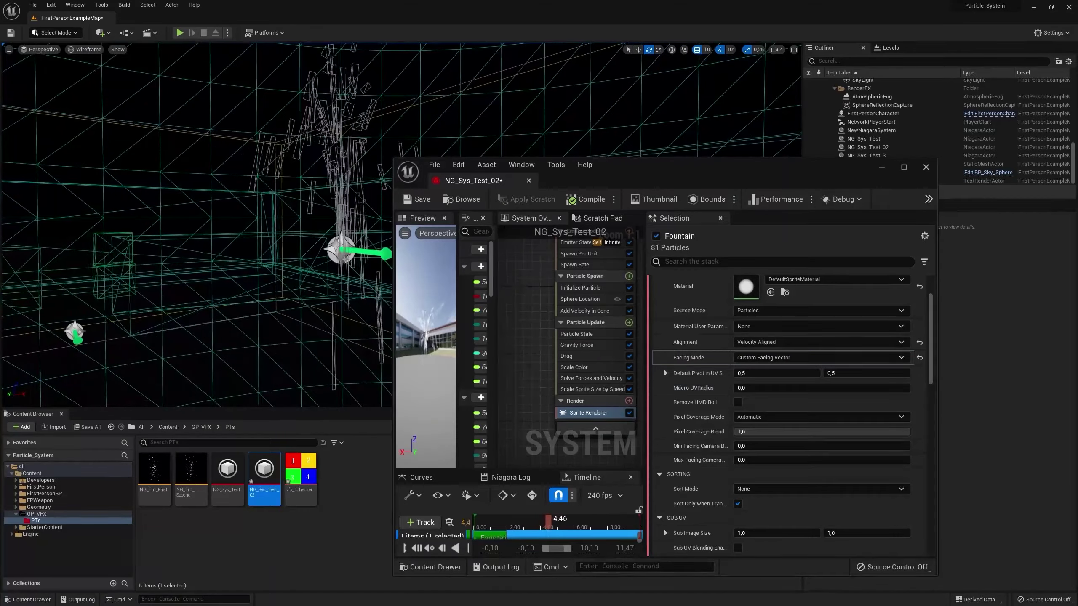
left_click(763, 343)
left_click(752, 356)
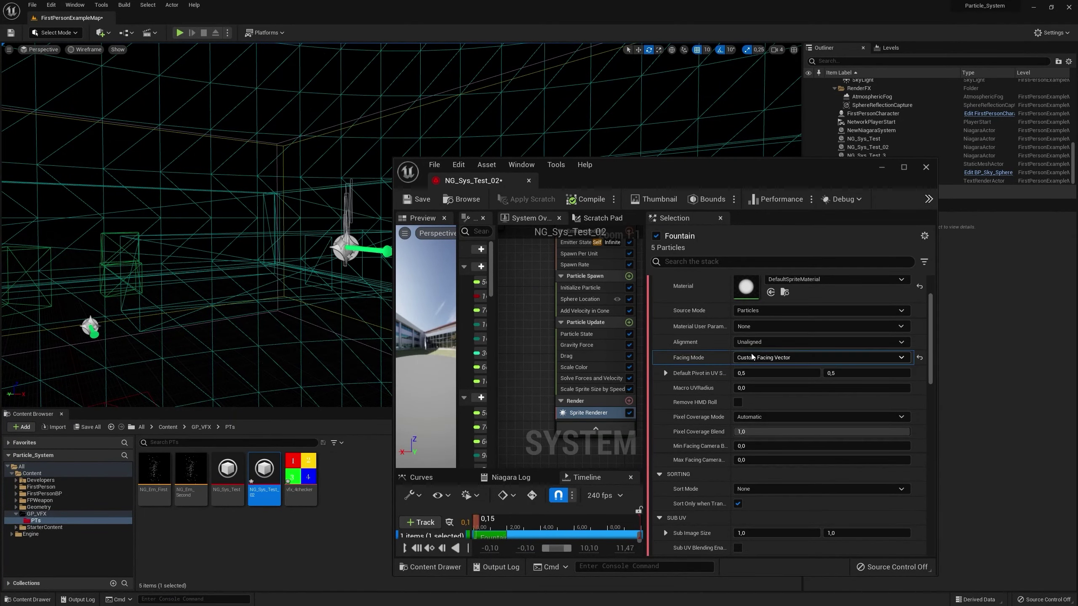
right_click_drag(350, 248, 435, 278)
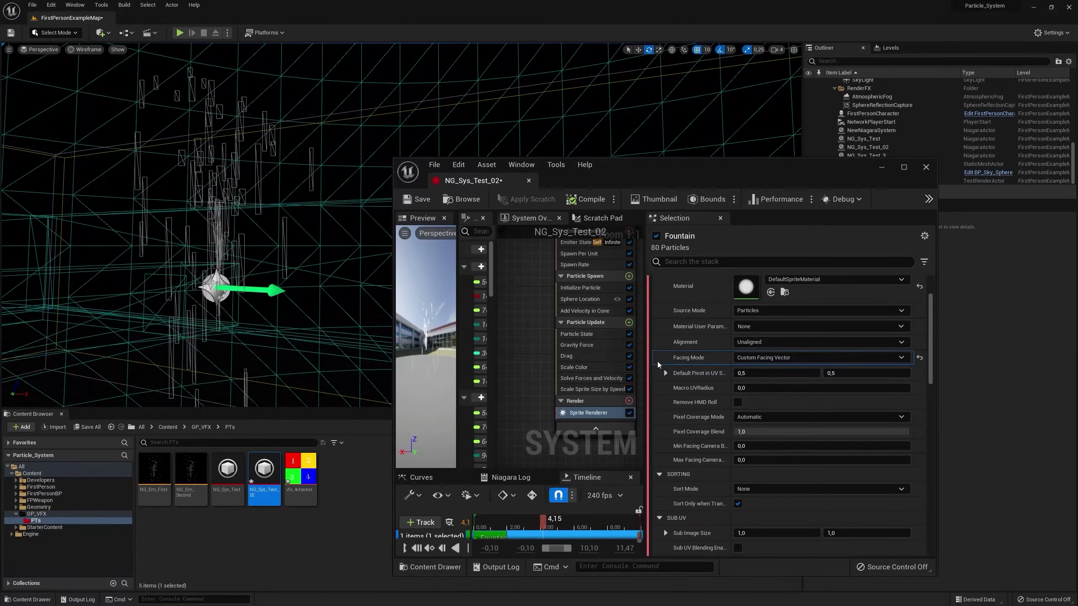
- Add a Set Parameters module to Particle Update and search its parameters for 'face'
left_click(629, 322)
type("set param")
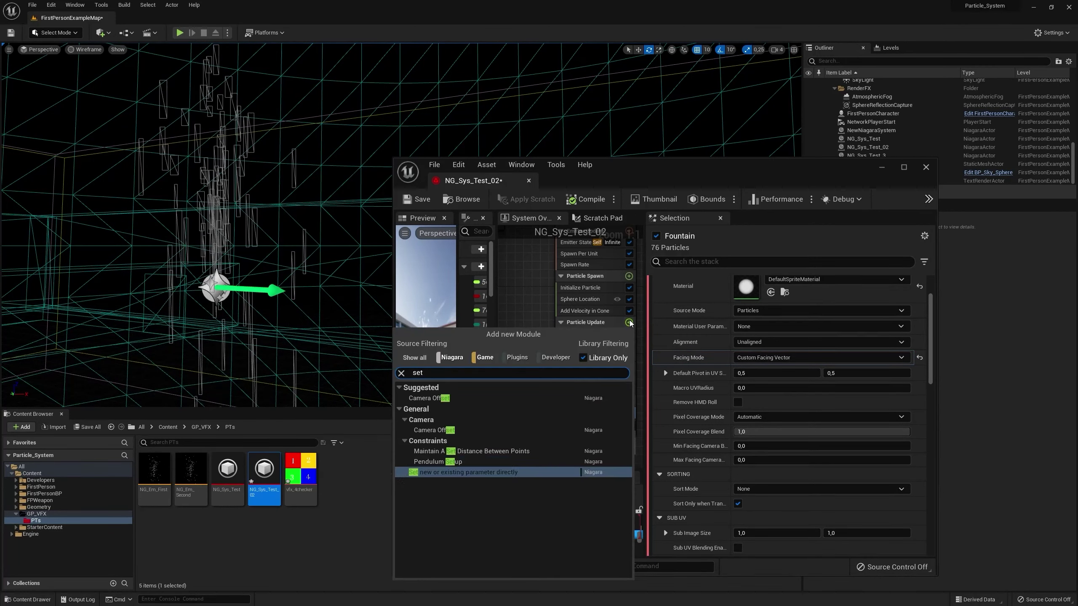
key("Return")
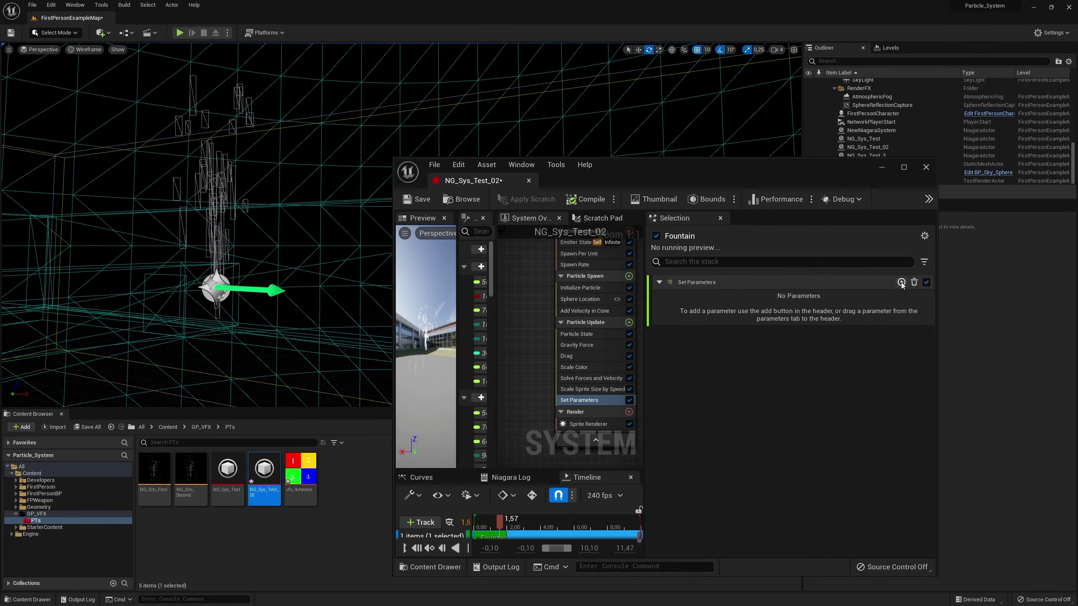
left_click(901, 282)
type("custo")
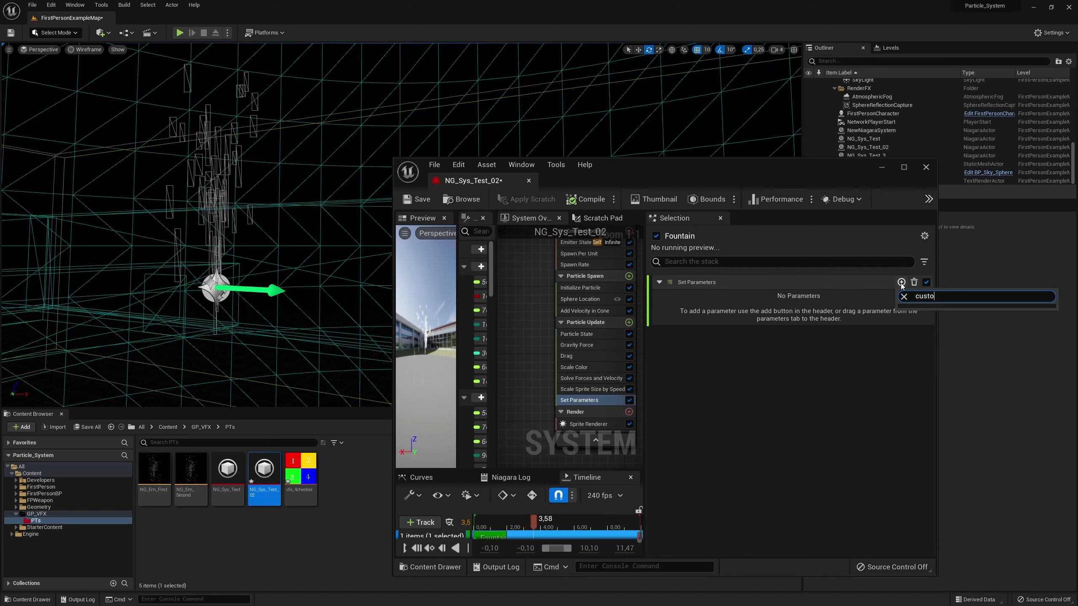
key("BackSpace")
key("BackSpace")
key("BackSpace")
key("BackSpace")
type("fac")
key("BackSpace")
key("BackSpace")
key("BackSpace")
key("BackSpace")
type("face")
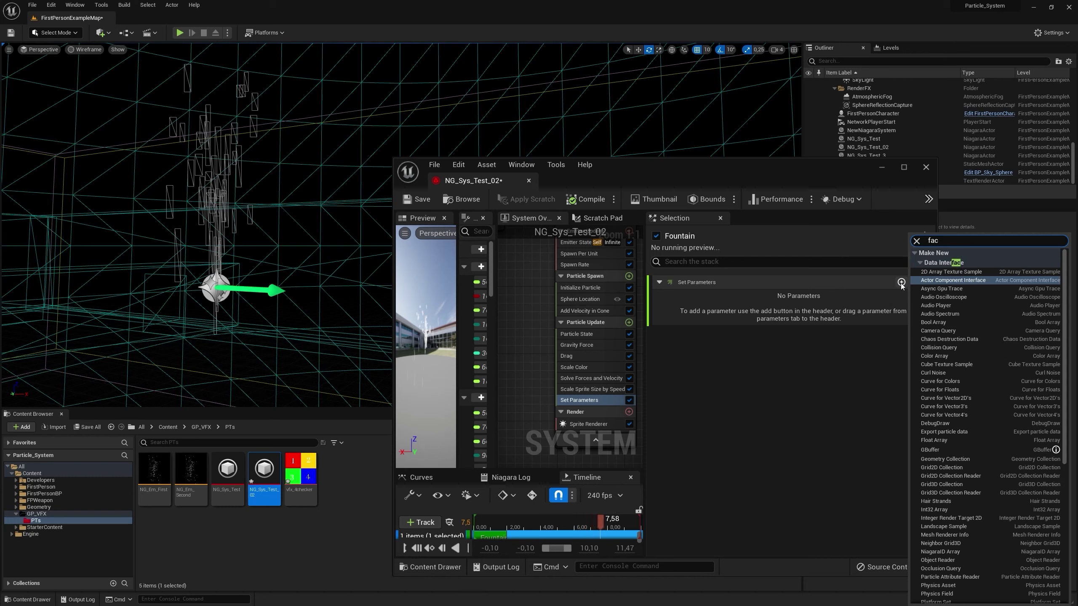
left_click(901, 283)
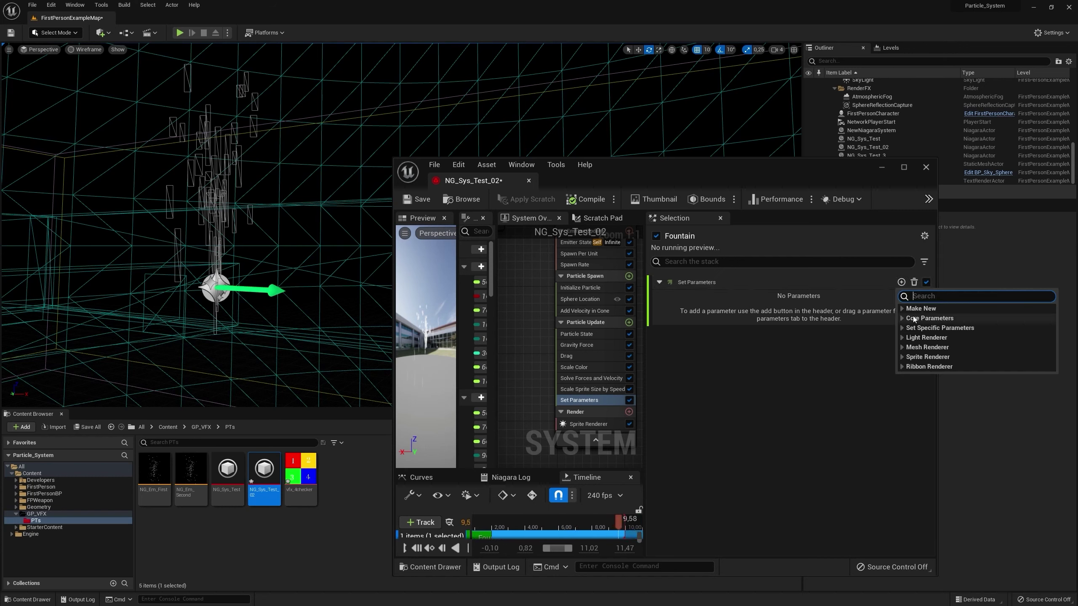
left_click(746, 372)
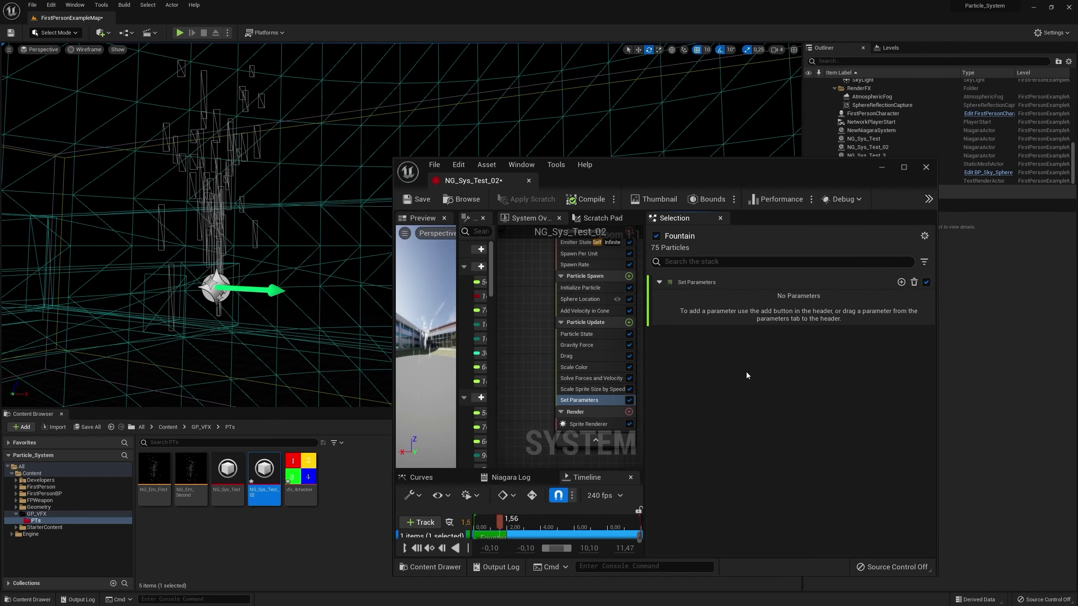
- Delete that Set Parameters module from the emitter stack
left_click(582, 389)
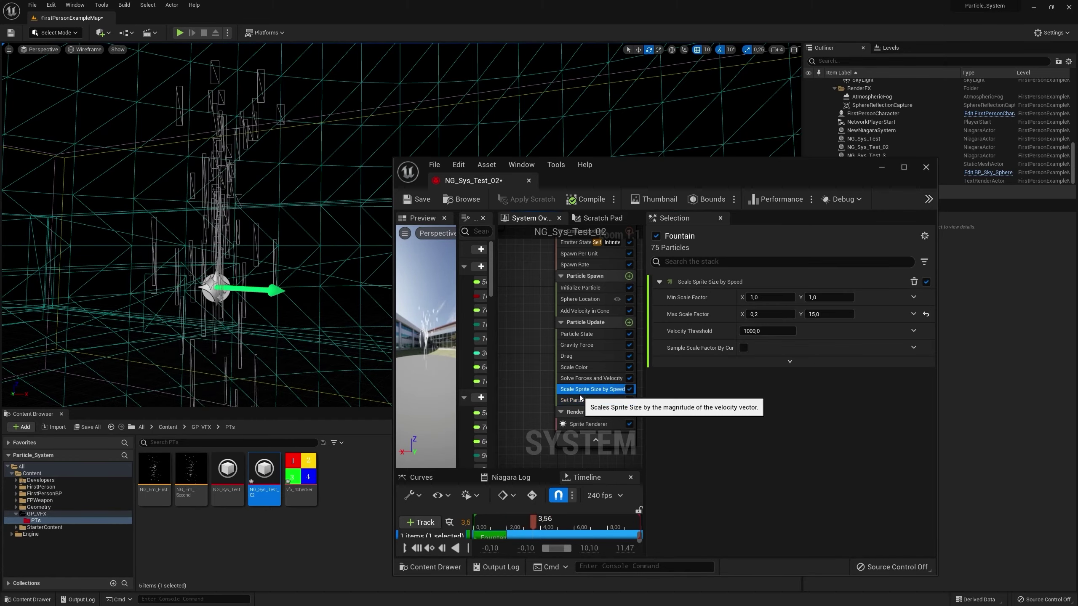
left_click(585, 400)
key("Delete")
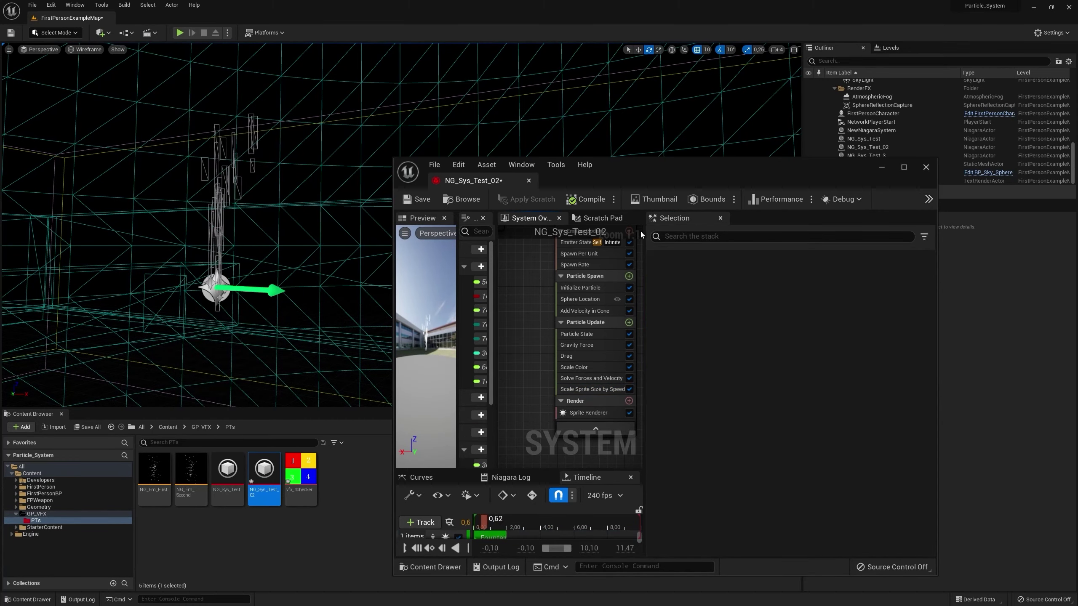
- Add Set Parameters to Particle Spawn and have it set Particles SpriteFacing
left_click(629, 275)
type("f")
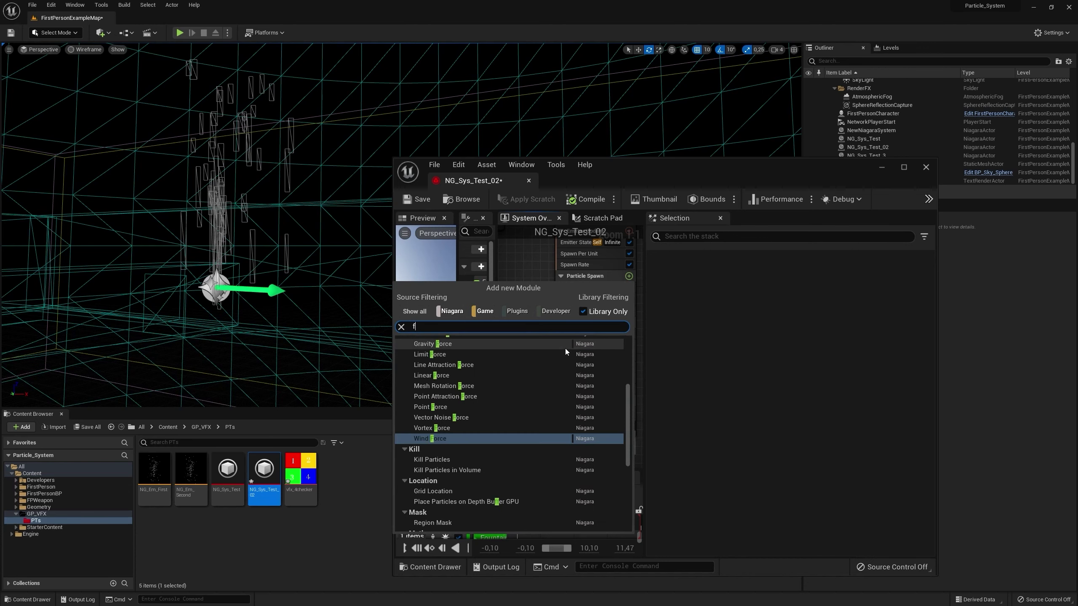
key("BackSpace")
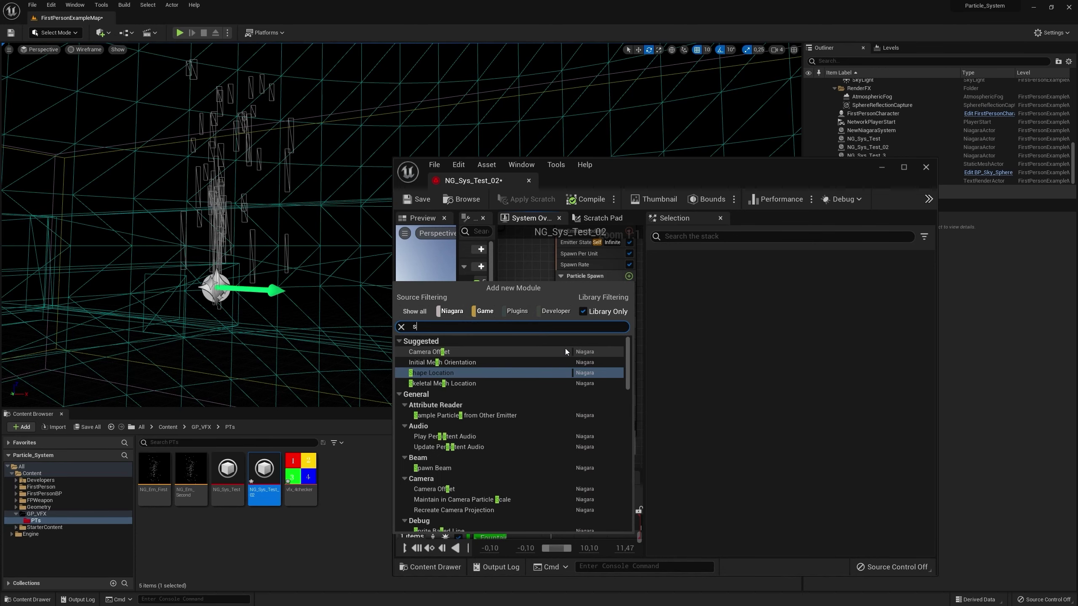
key("Escape")
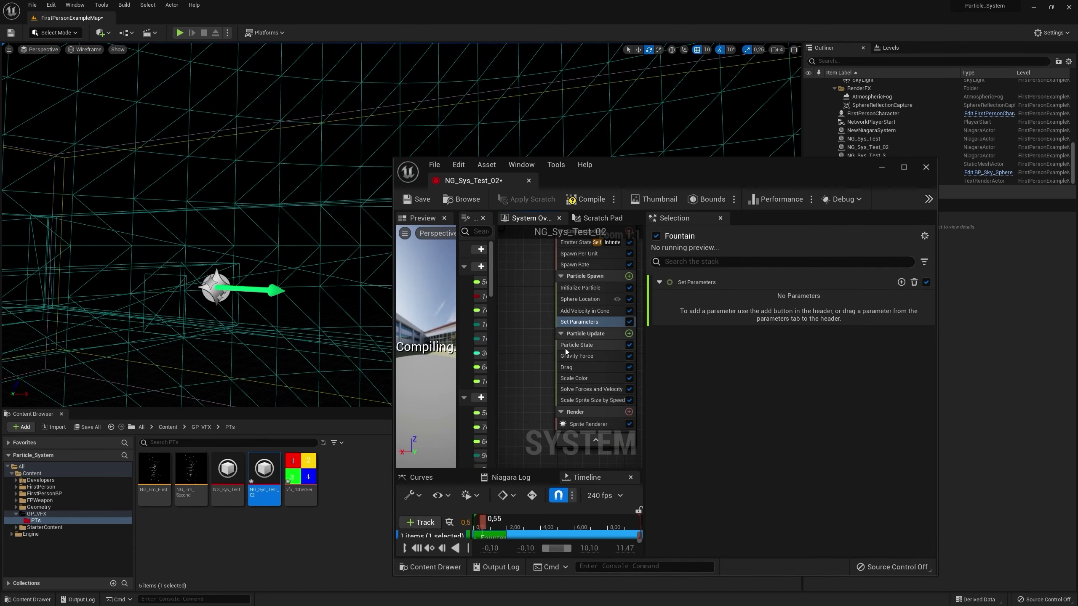
left_click(901, 282)
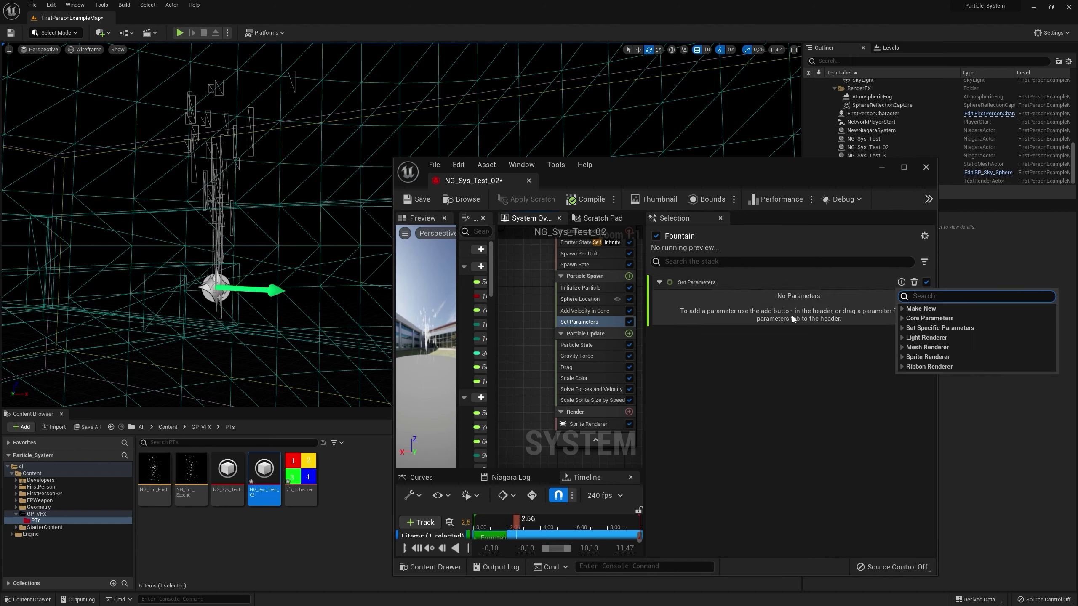
type("sp")
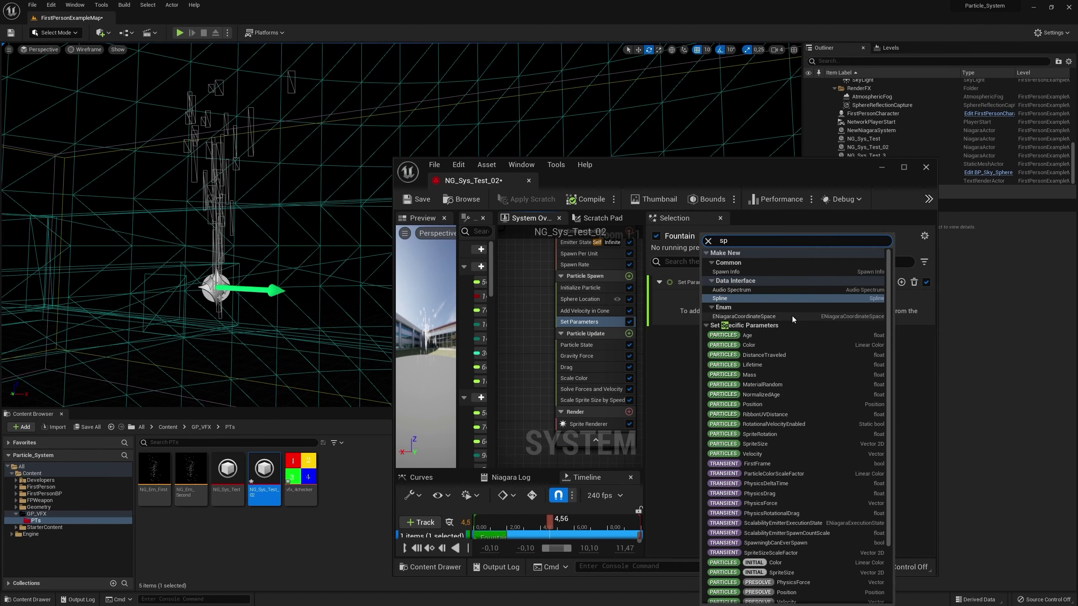
type("rite")
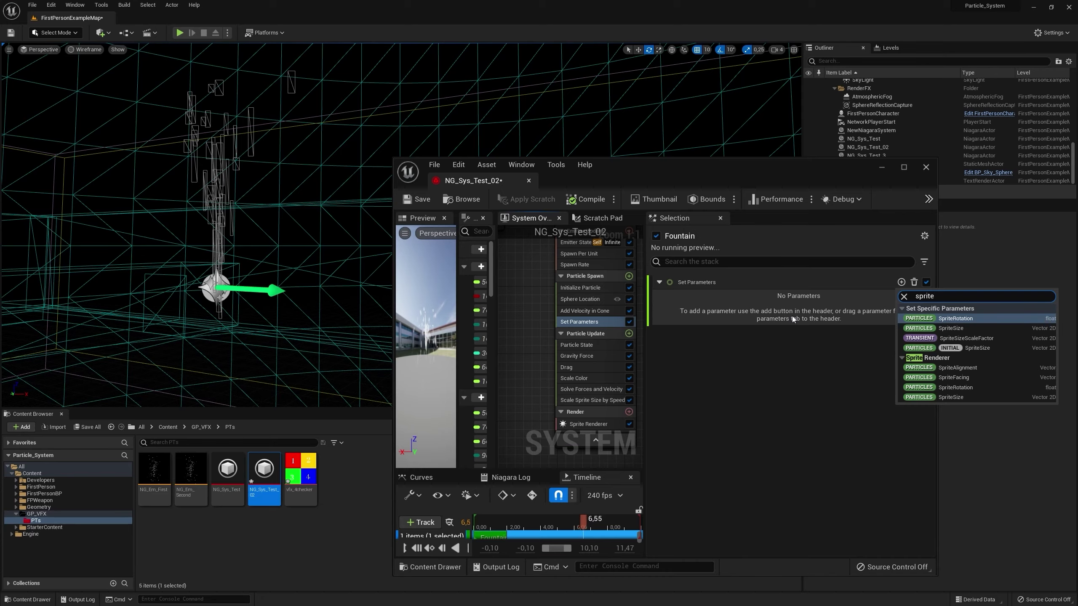
left_click(945, 377)
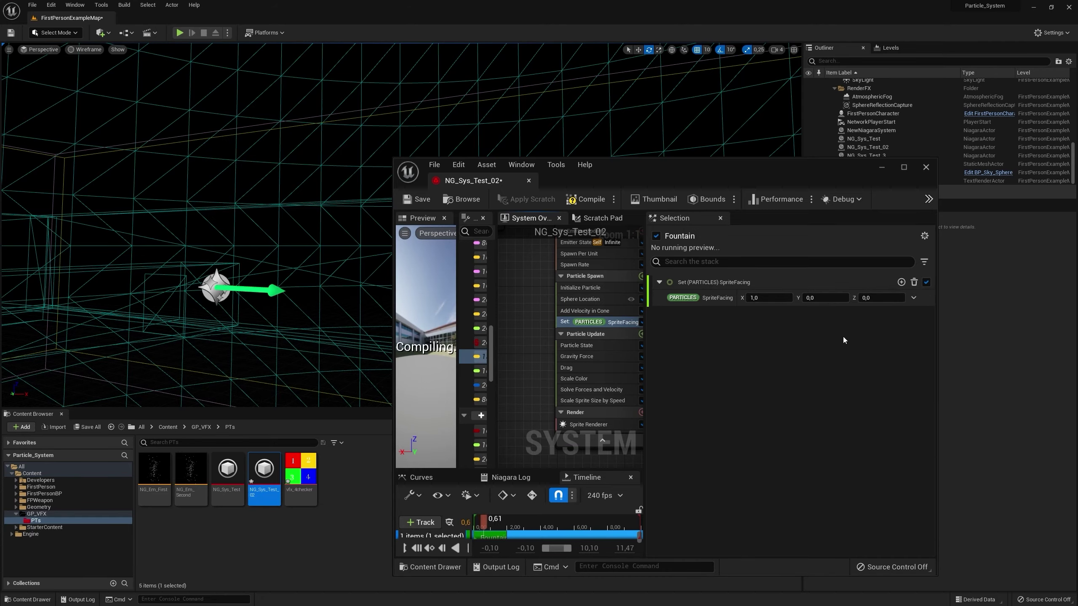
- Set the SpriteFacing vector to X 0, Y 0, Z 1 and orbit the viewport to check the particles
right_click_drag(260, 244, 288, 229)
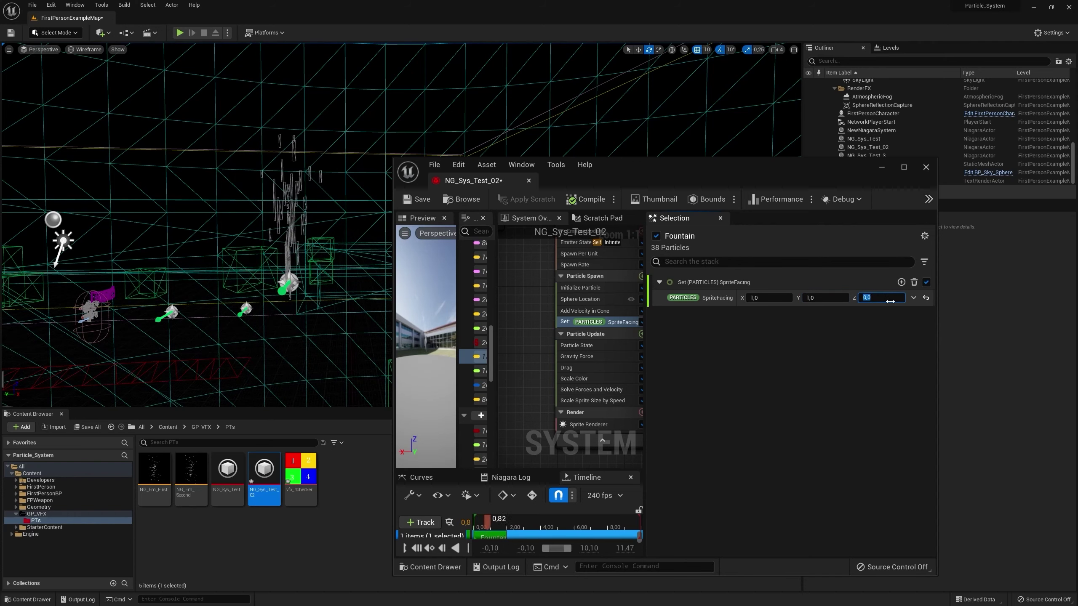
key("Return")
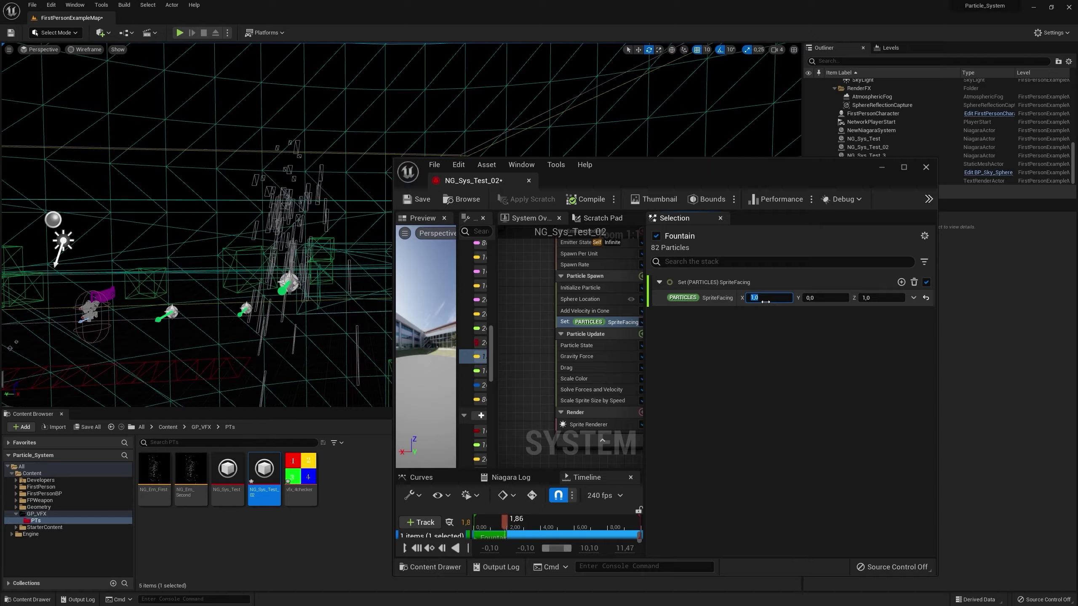
right_click_drag(196, 220, 174, 202)
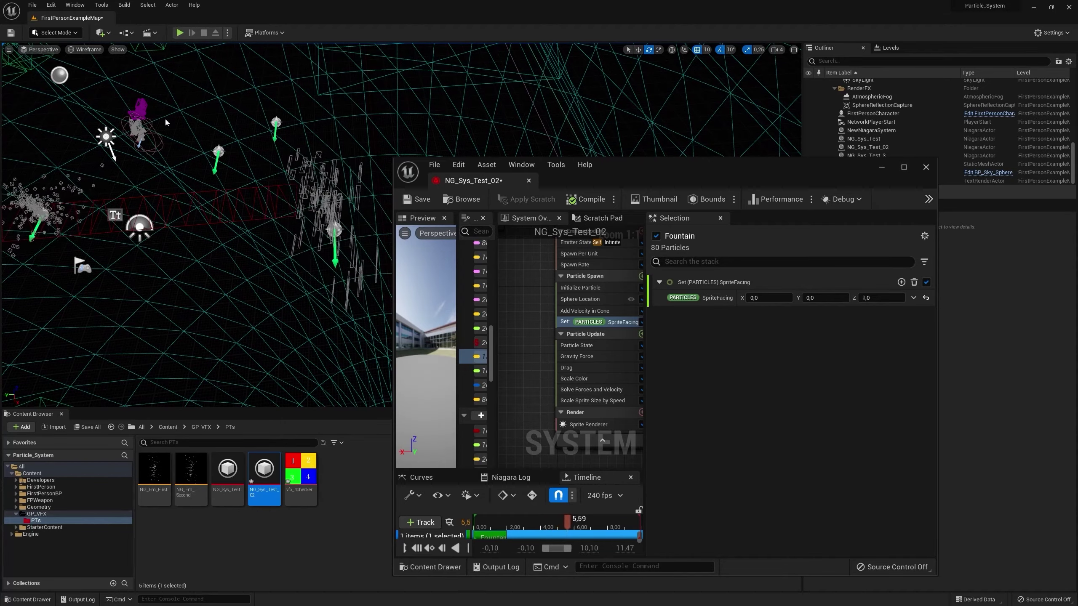
mouse_move(260, 168)
right_mouse_down()
mouse_move(242, 160)
mouse_move(260, 158)
right_mouse_up()
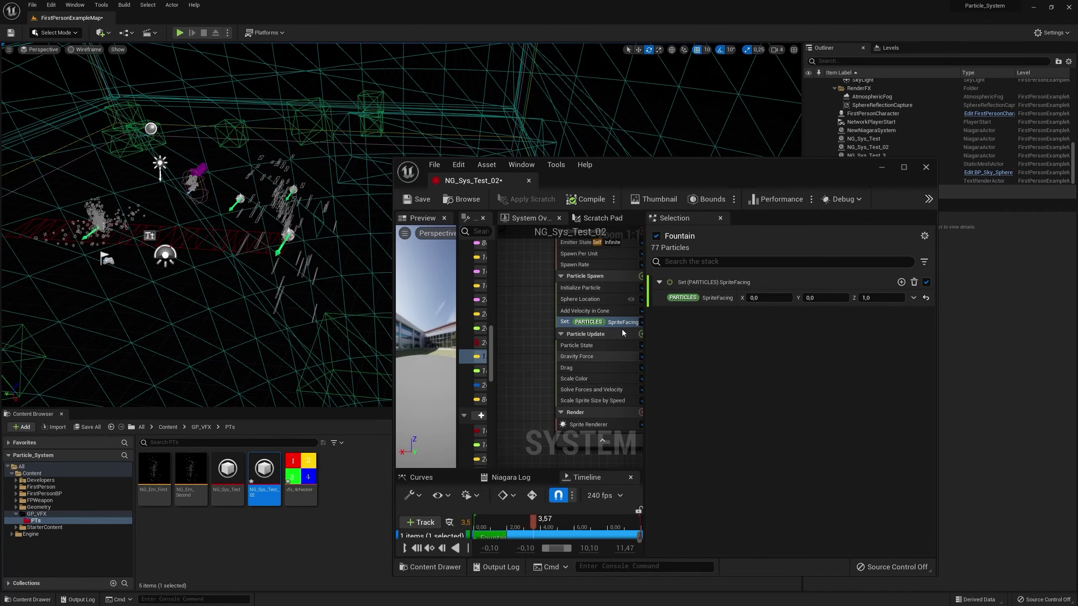
right_click_drag(523, 400, 515, 325)
- Delete the SpriteFacing Set Parameters module from Particle Spawn
left_click(577, 349)
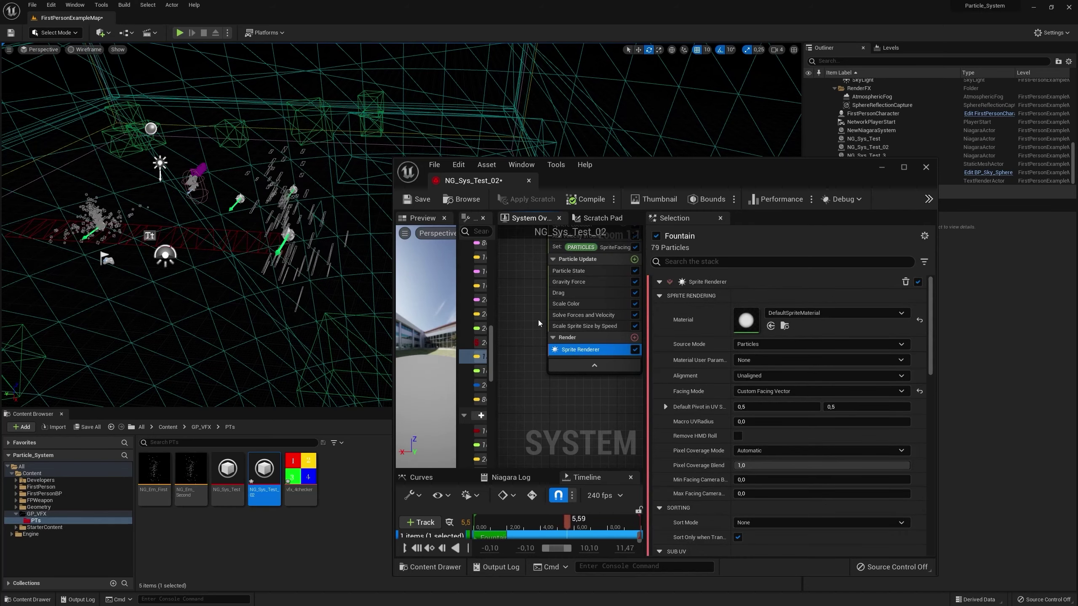
right_click_drag(577, 350, 564, 425)
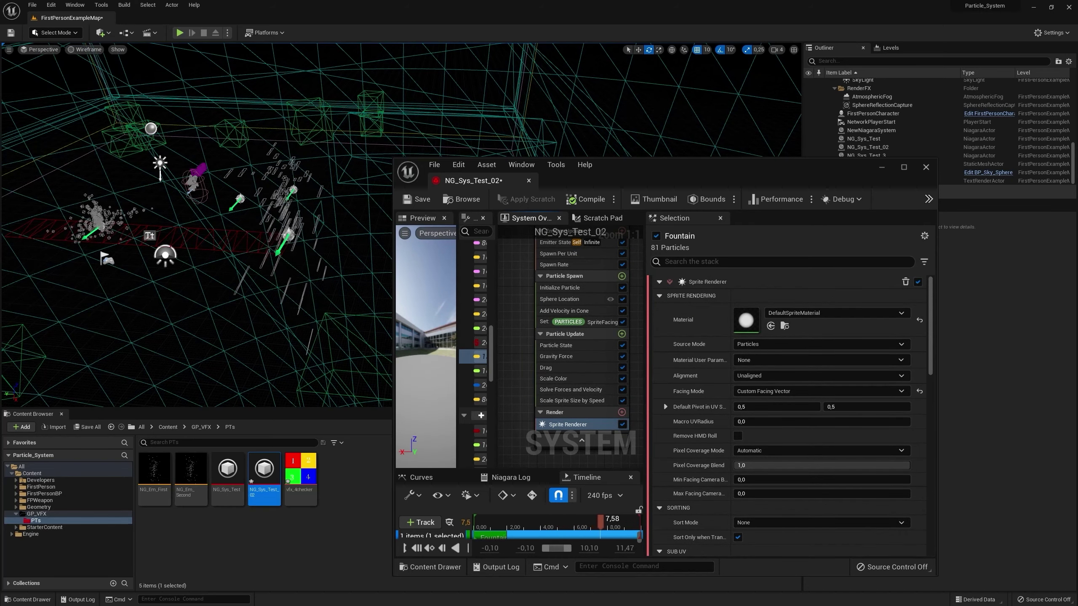
left_click(601, 322)
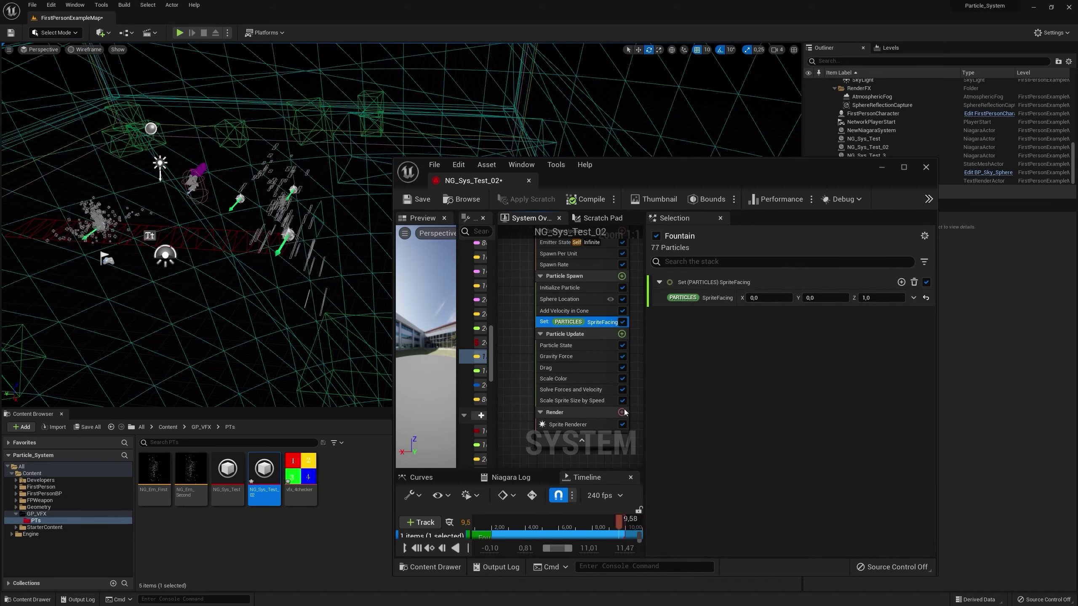
key("Delete")
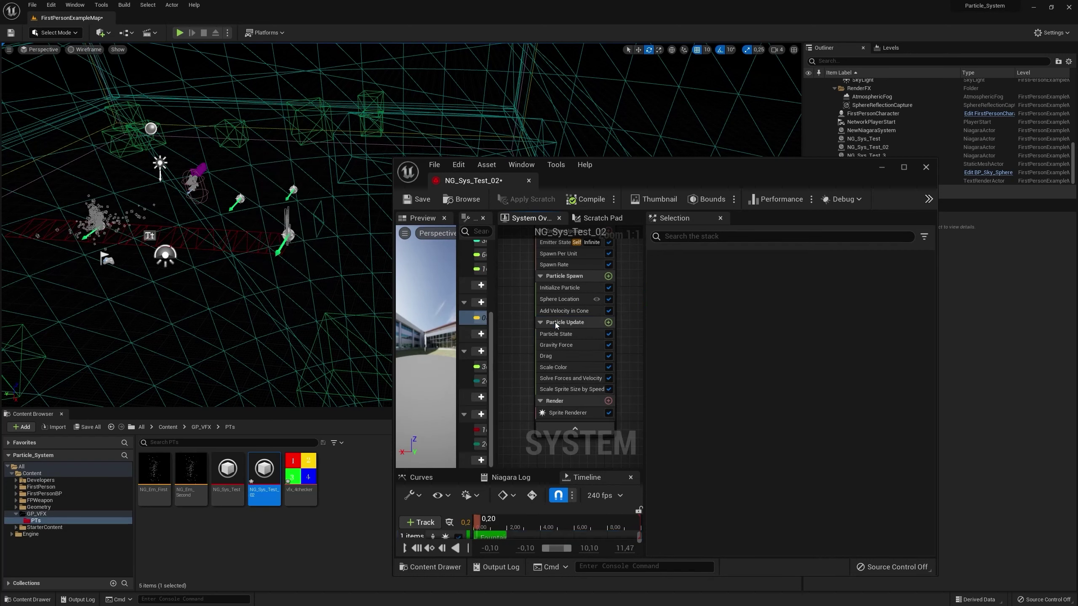
- Set the Sprite Renderer's Facing Mode to Face Camera and Sort Mode to View Distance
left_click(564, 412)
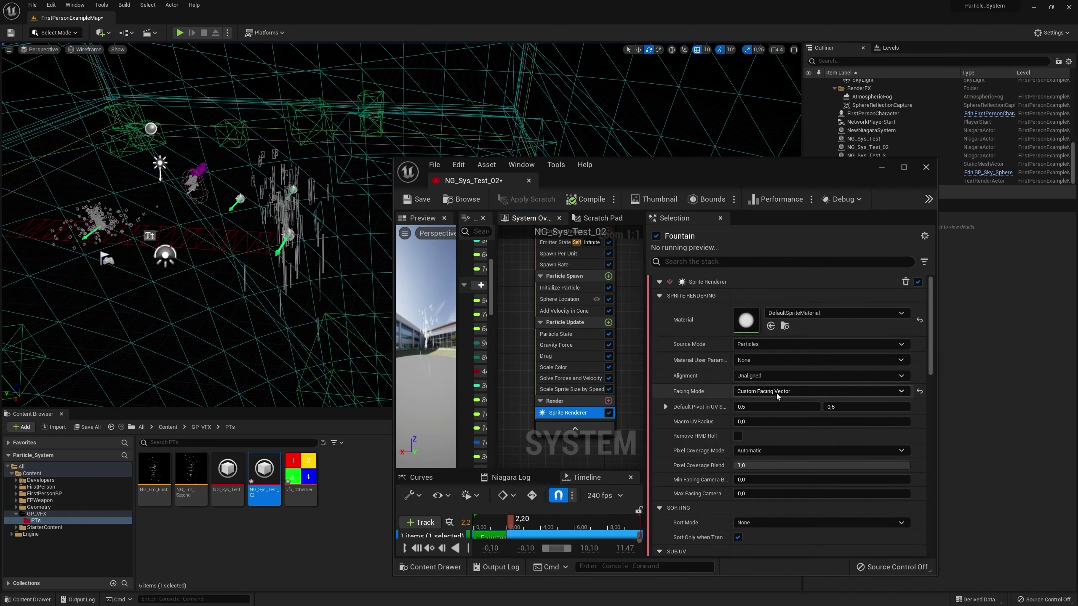
left_click(785, 391)
left_click(753, 401)
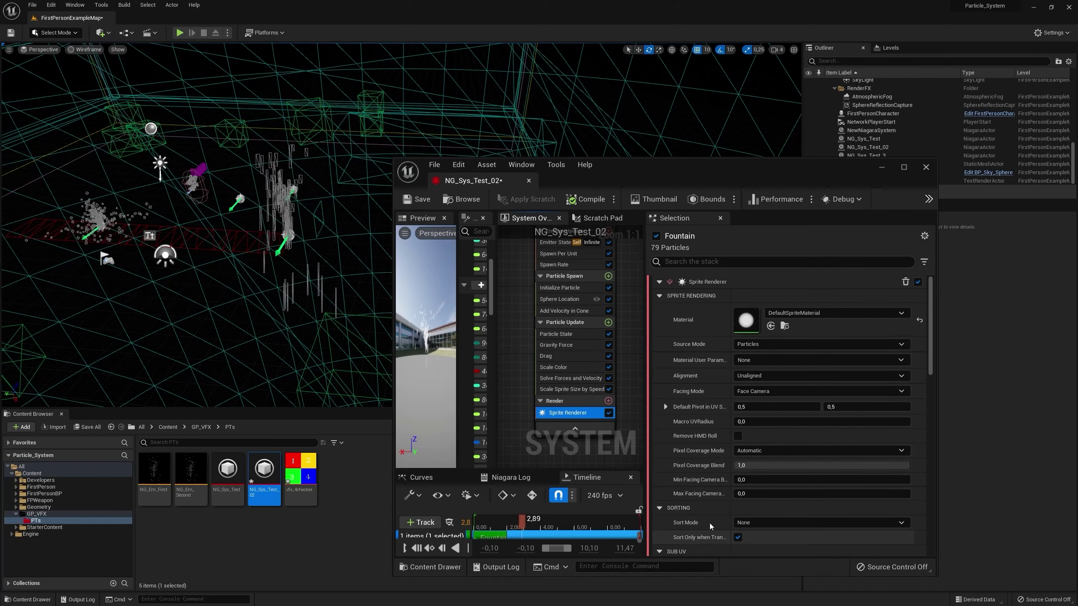
scroll(699, 447, "down", 2)
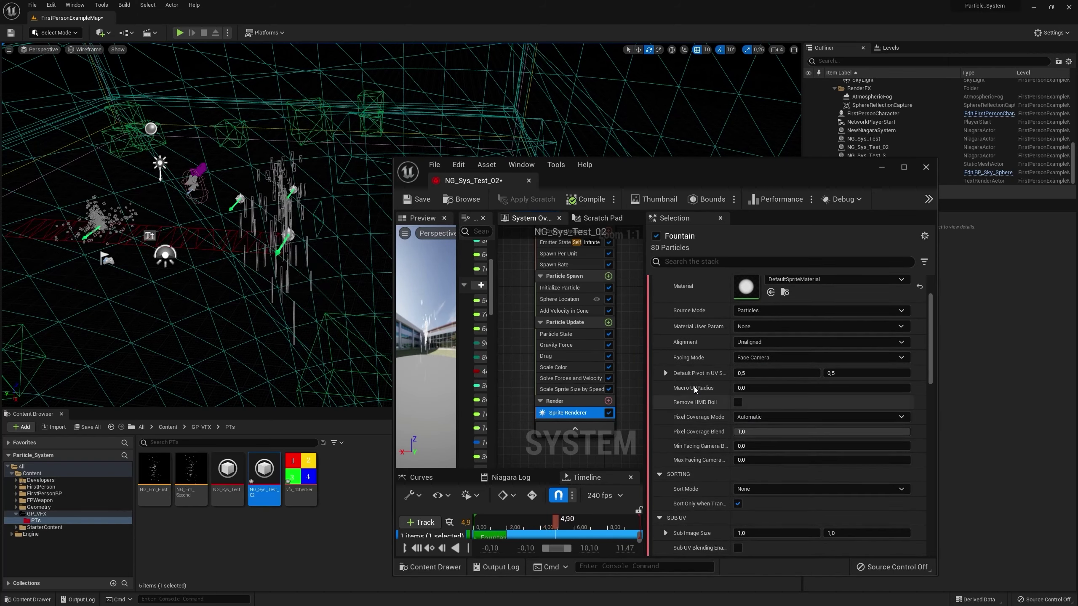
left_click(771, 488)
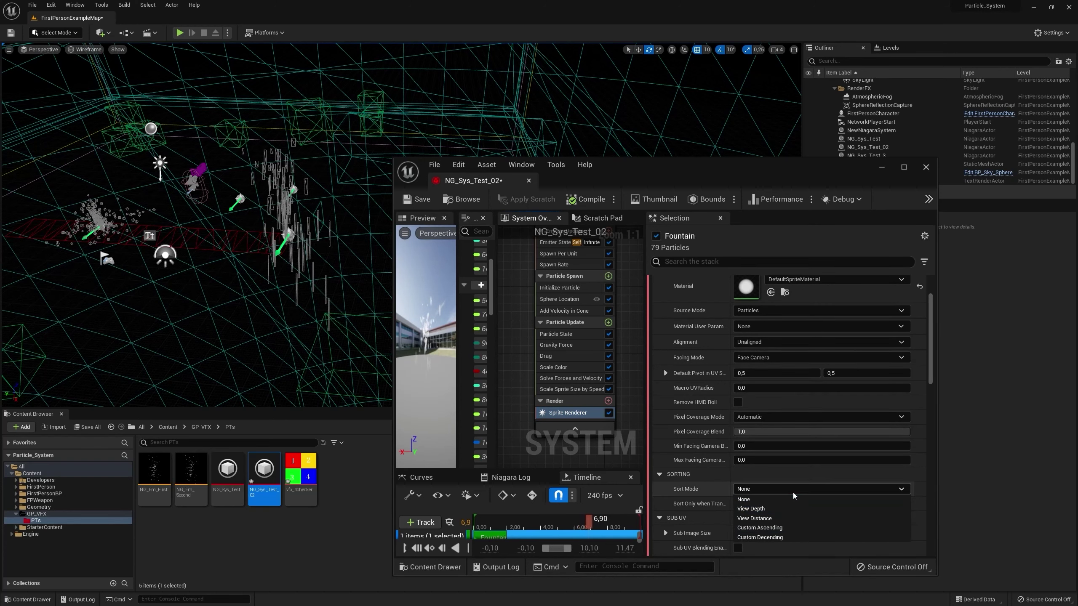
left_click(760, 508)
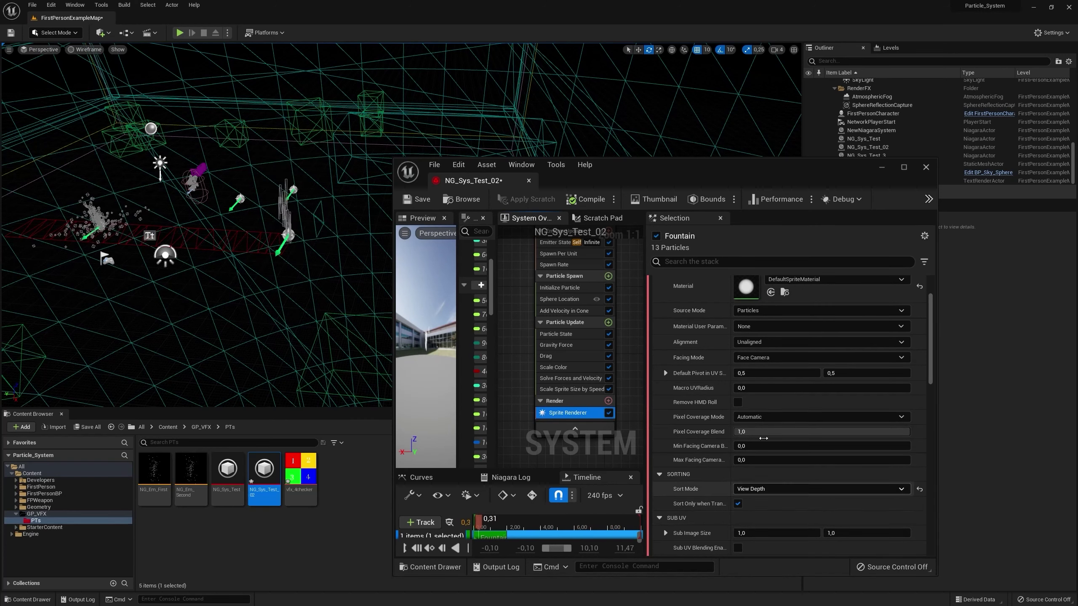
right_click_drag(195, 225, 195, 225)
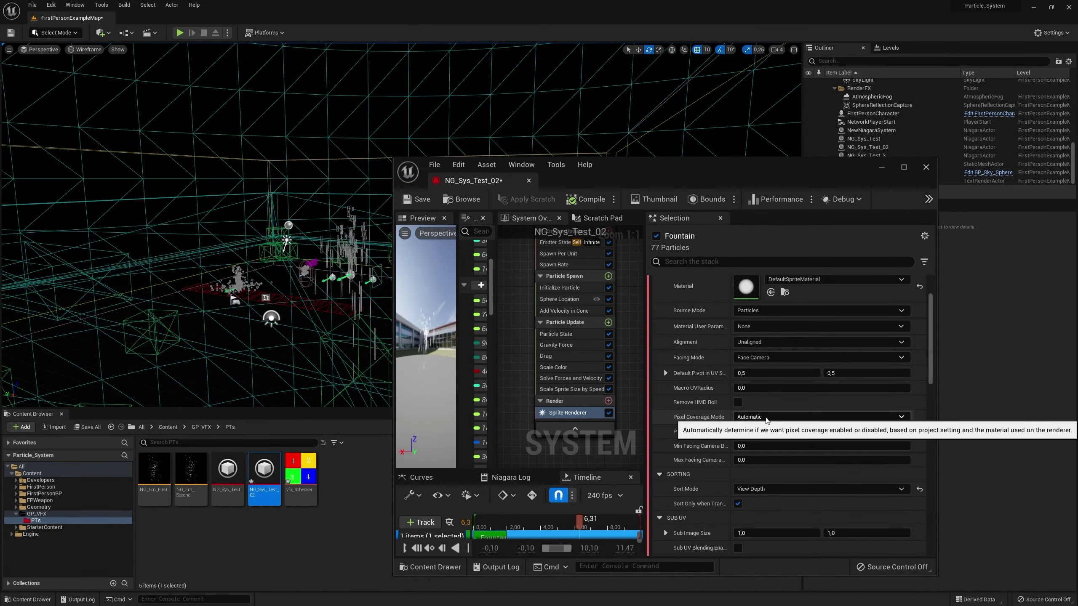
left_click(770, 489)
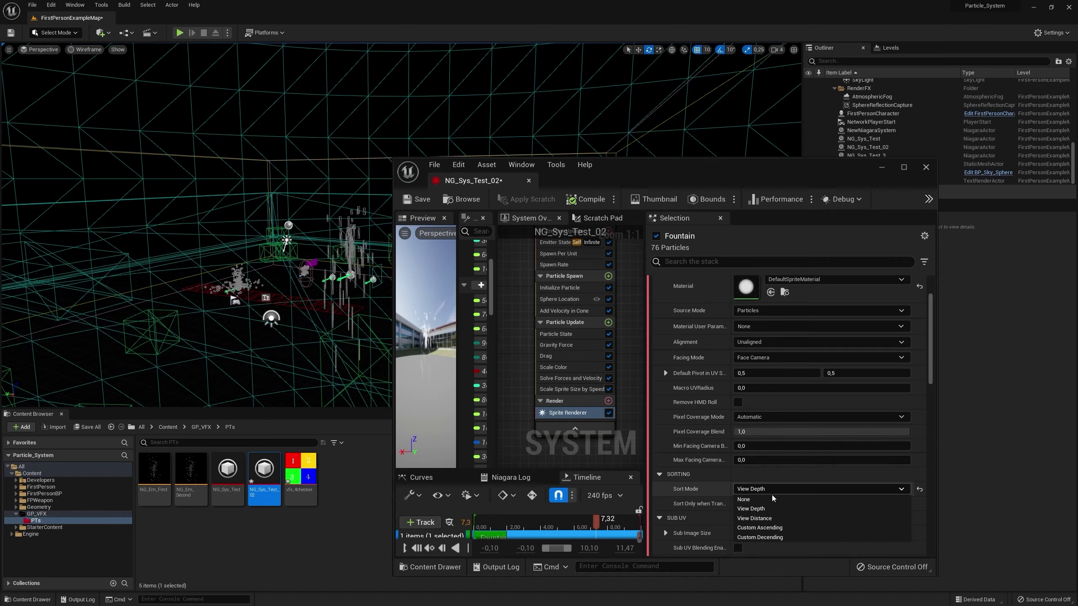
left_click(769, 518)
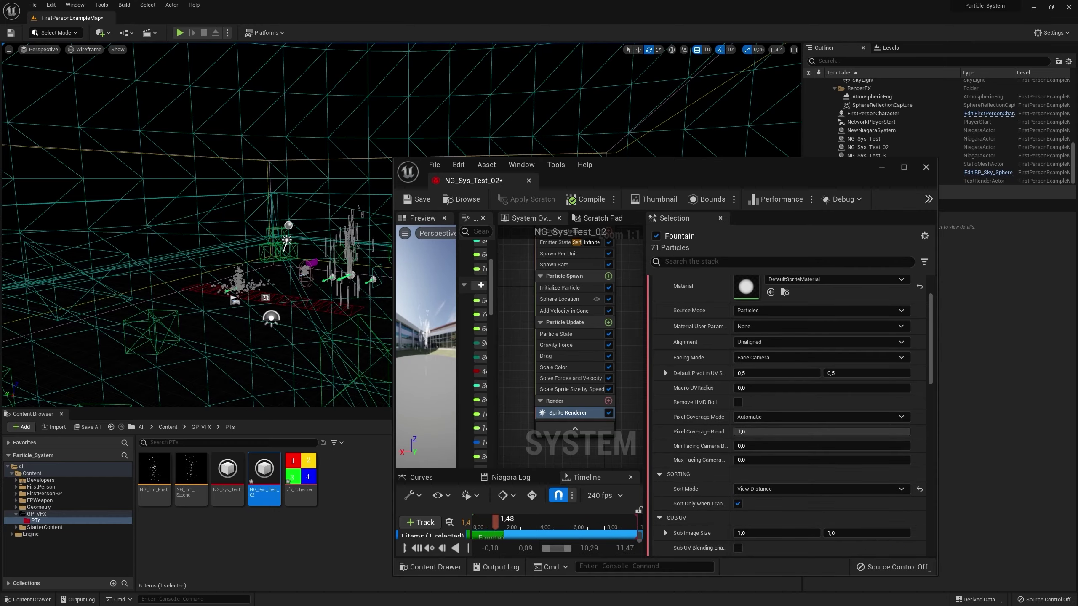
right_click_drag(212, 255, 220, 255)
right_click_drag(312, 262, 308, 261)
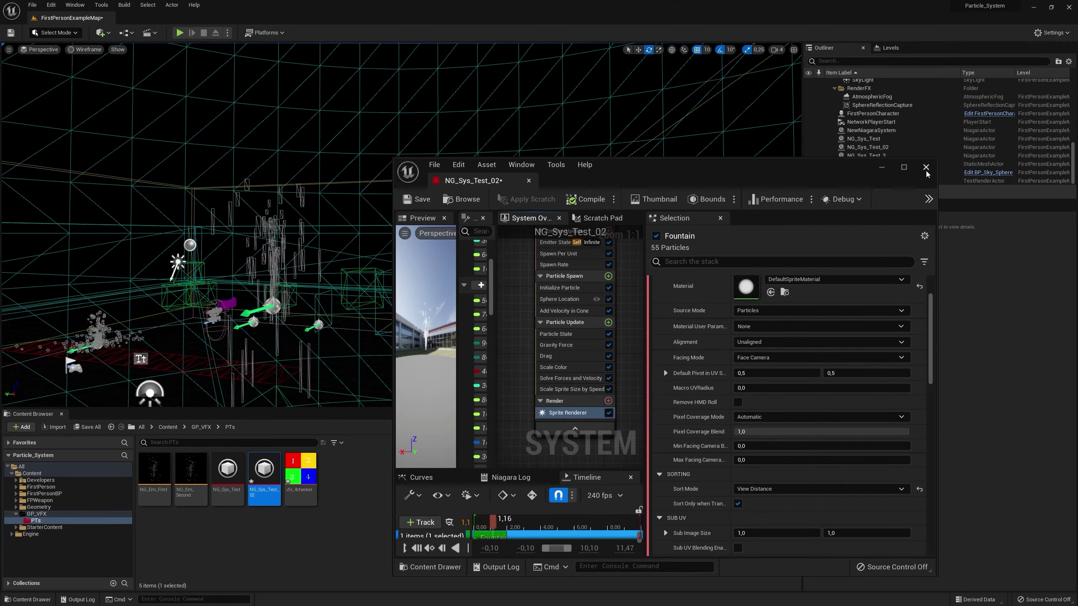
- Switch the level viewport to Lit shading
left_click(87, 49)
left_click(104, 77)
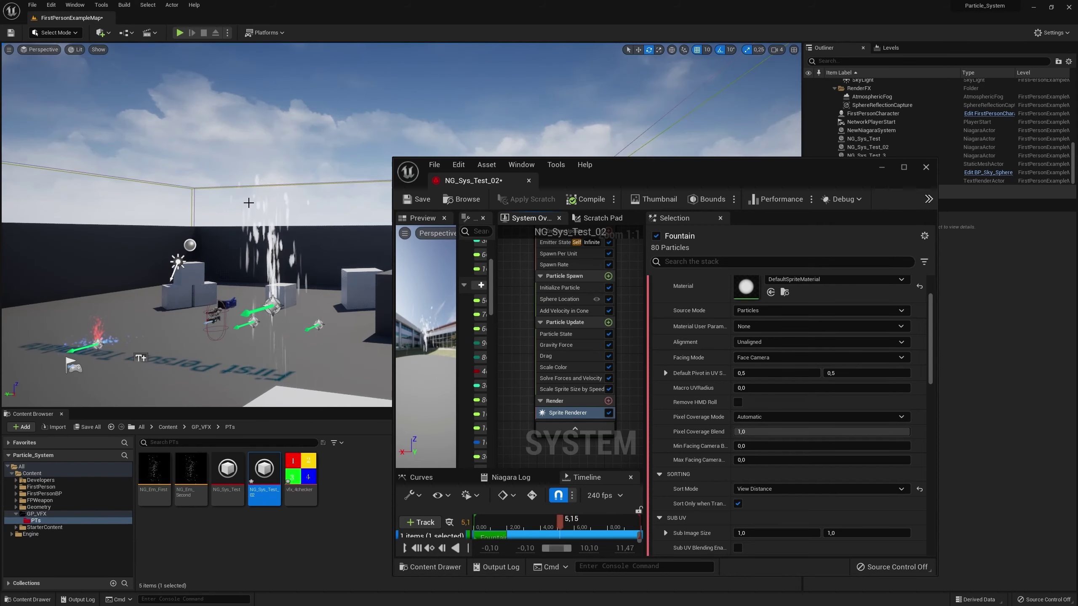
mouse_move(277, 363)
right_mouse_down()
mouse_move(263, 372)
mouse_move(277, 363)
right_mouse_up()
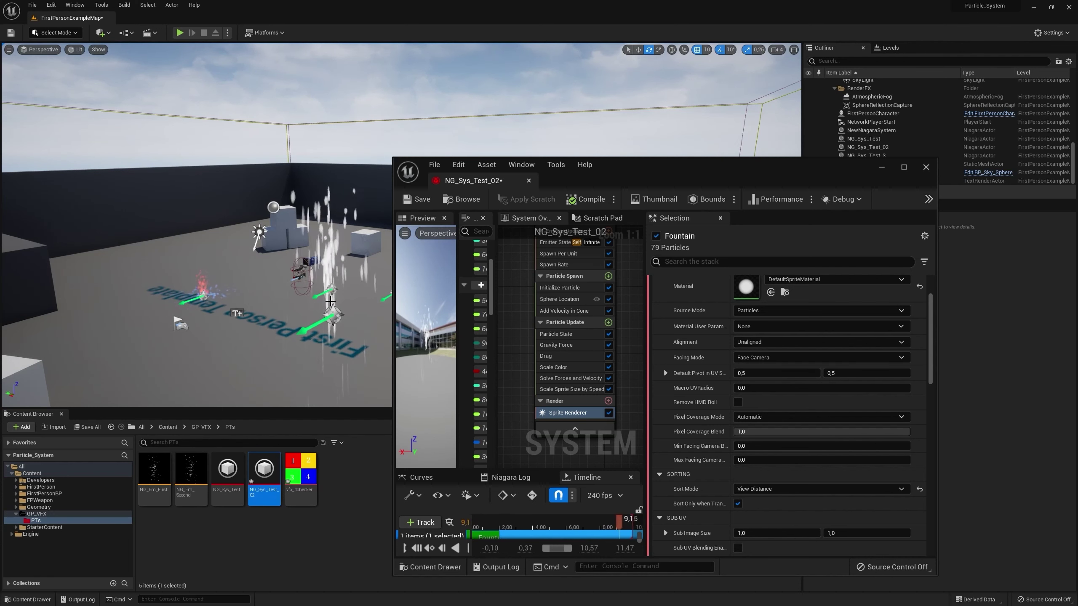
- Delete Add Velocity in Cone and Sphere Location, and peek at the ScaleColor module's script
left_click(573, 310)
key("Delete")
left_click(569, 299)
key("Delete")
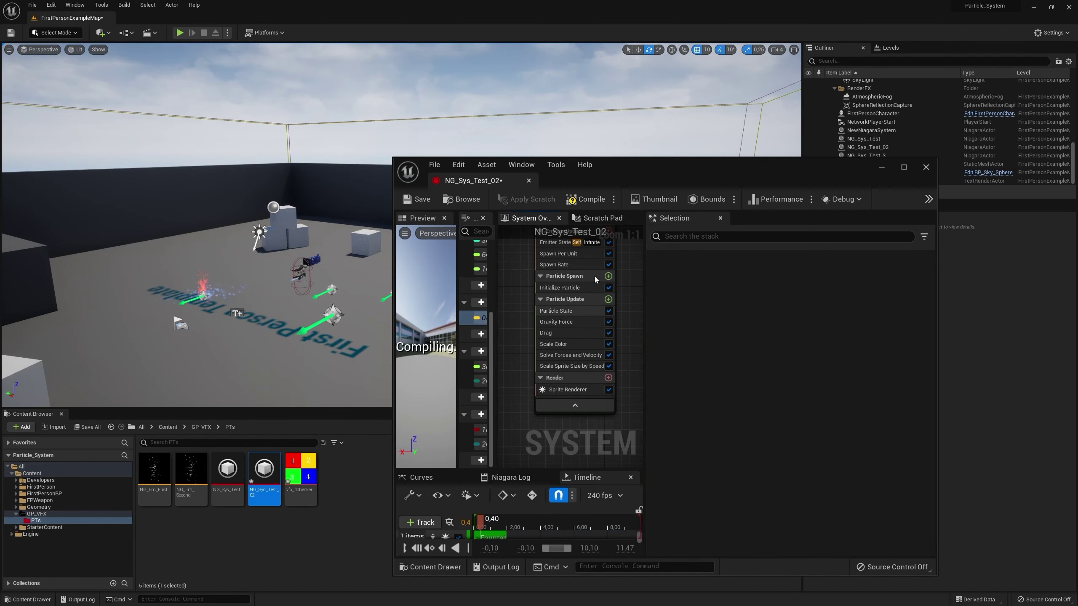
double_click(580, 324)
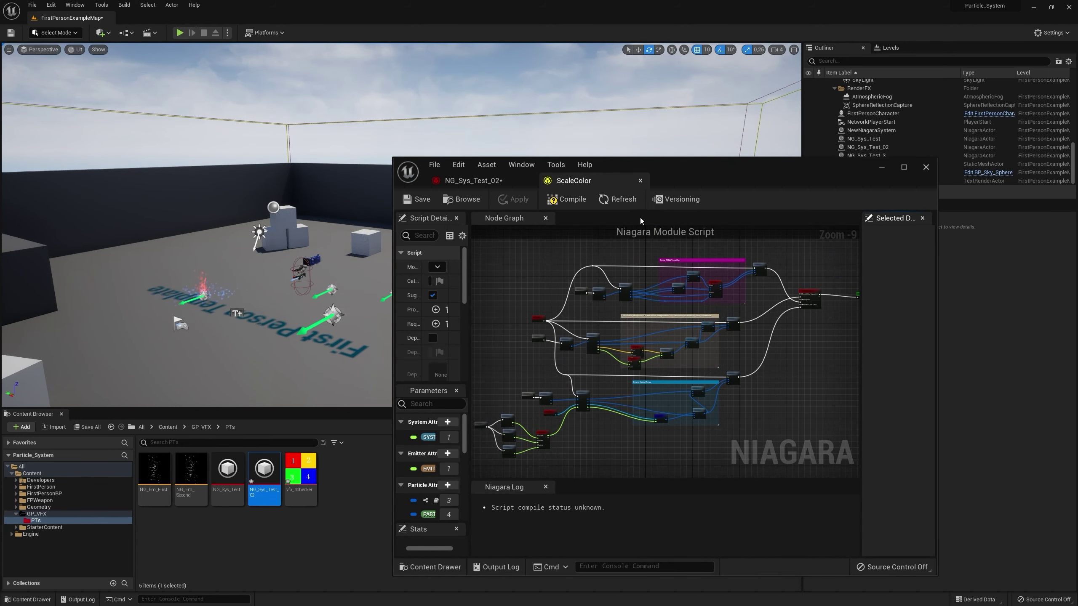
left_click(640, 180)
- Delete Solve Forces and Velocity, Scale Sprite Size by Speed and Scale Color from Particle Update
left_click(584, 333)
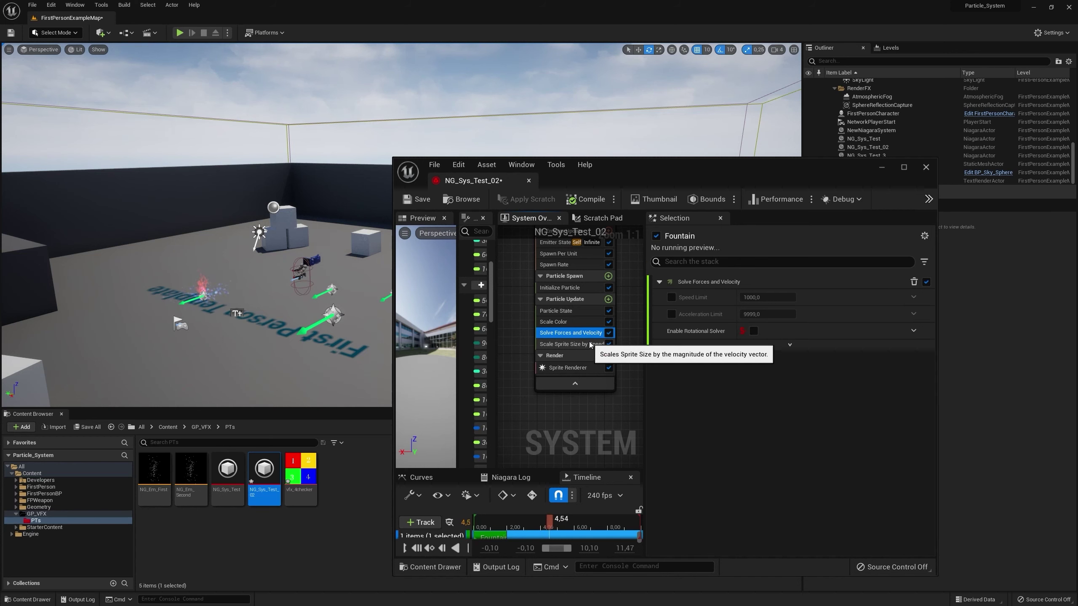
key("Delete")
left_click(580, 336)
key("Delete")
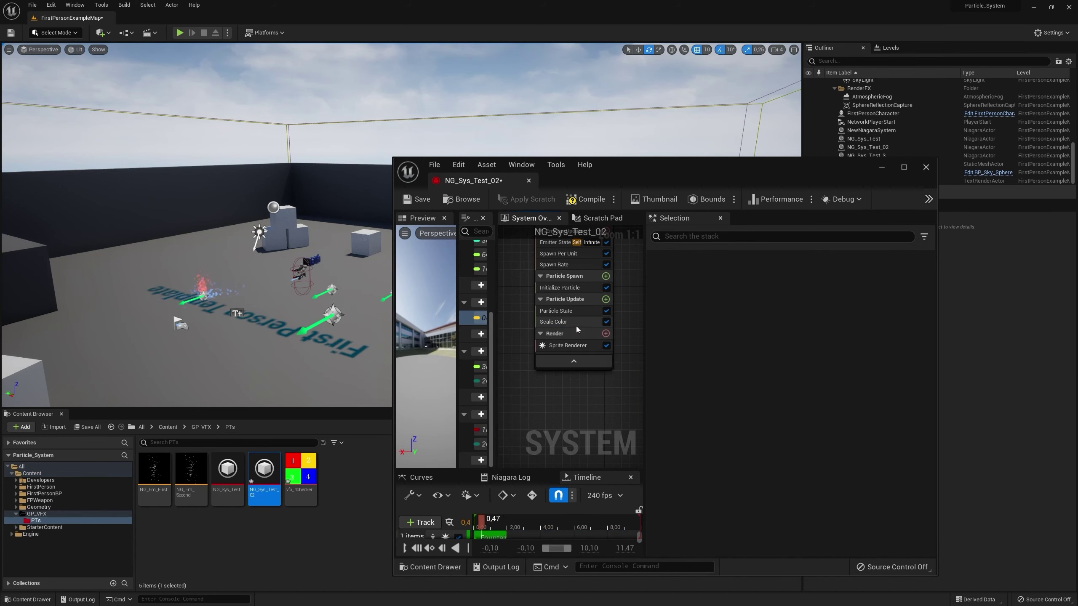
left_click(576, 321)
key("Delete")
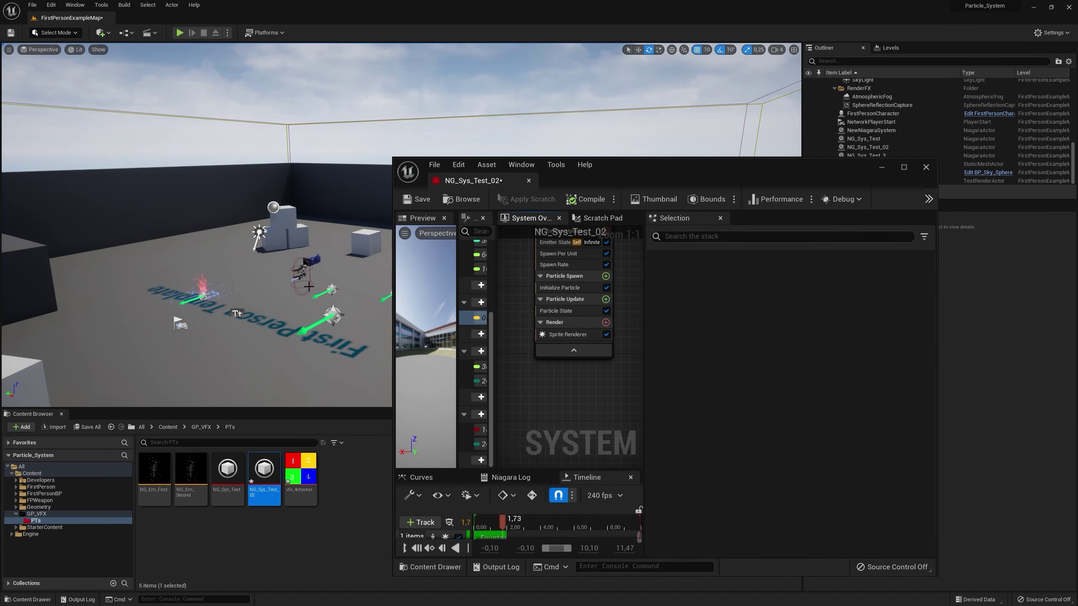
key("Home")
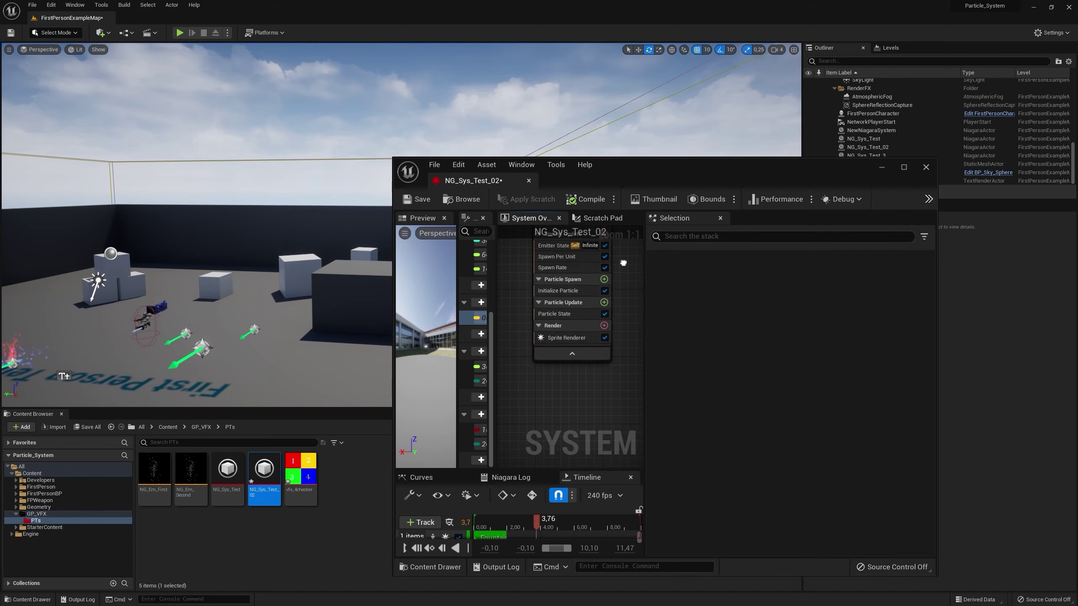
left_click(560, 285)
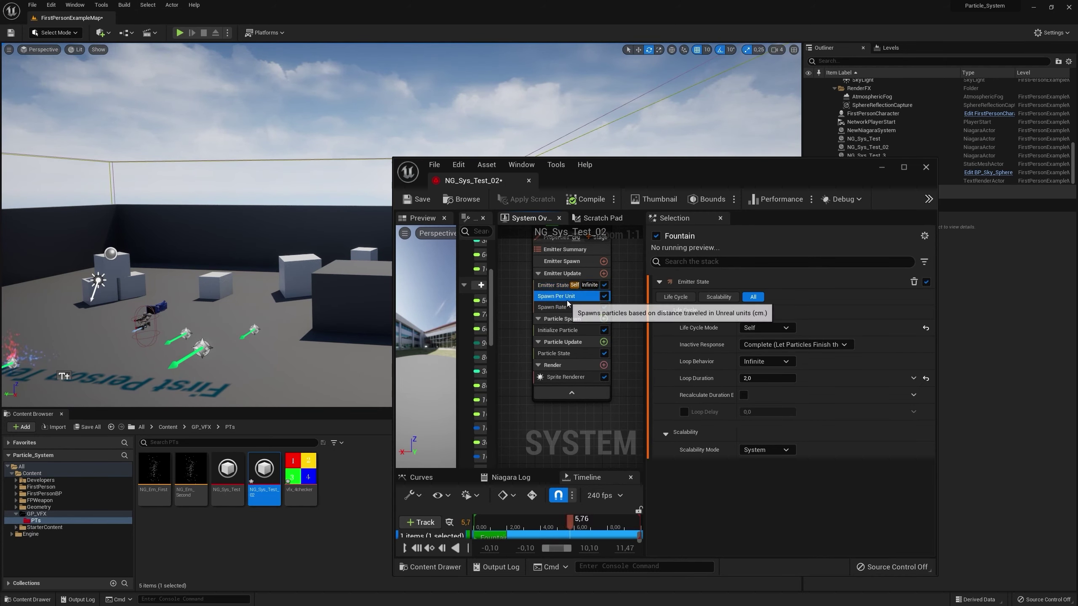
- Delete the Spawn Per Unit module and set the Fountain emitter's Spawn Rate to 2
left_click(566, 297)
key("Delete")
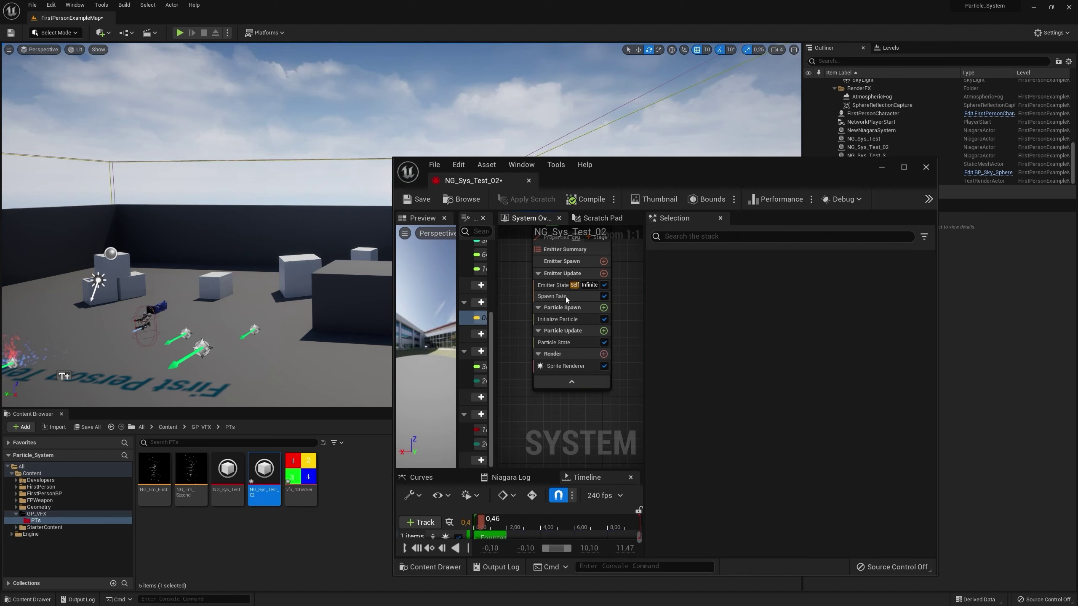
left_click(566, 296)
left_click(766, 297)
type("2")
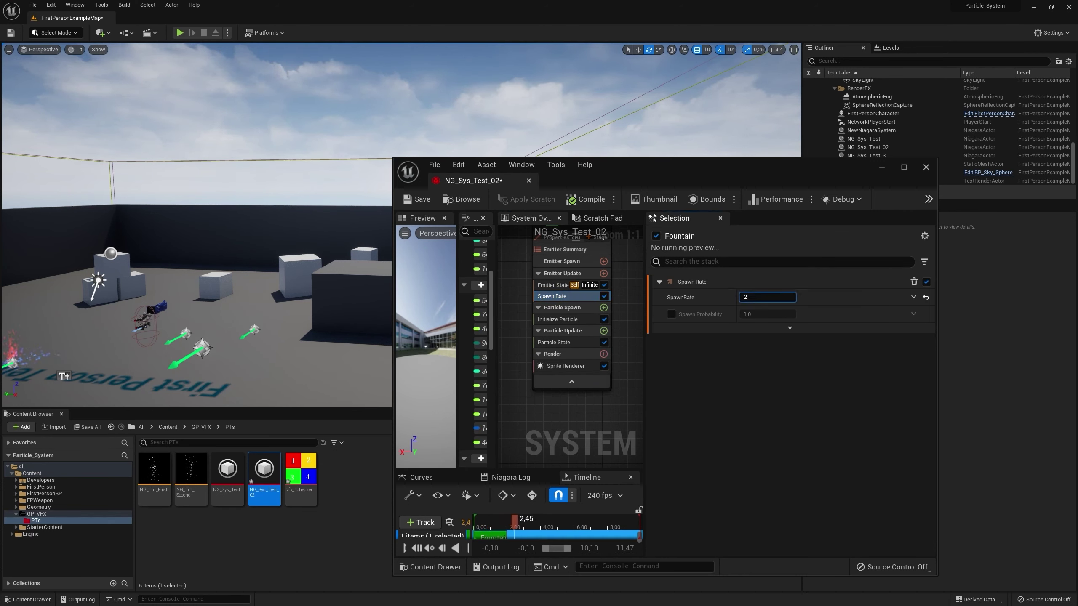
- Move the Niagara window aside, frame the NewNiagaraSystem effect up close, then restore the window
middle_click_drag(299, 341, 277, 339)
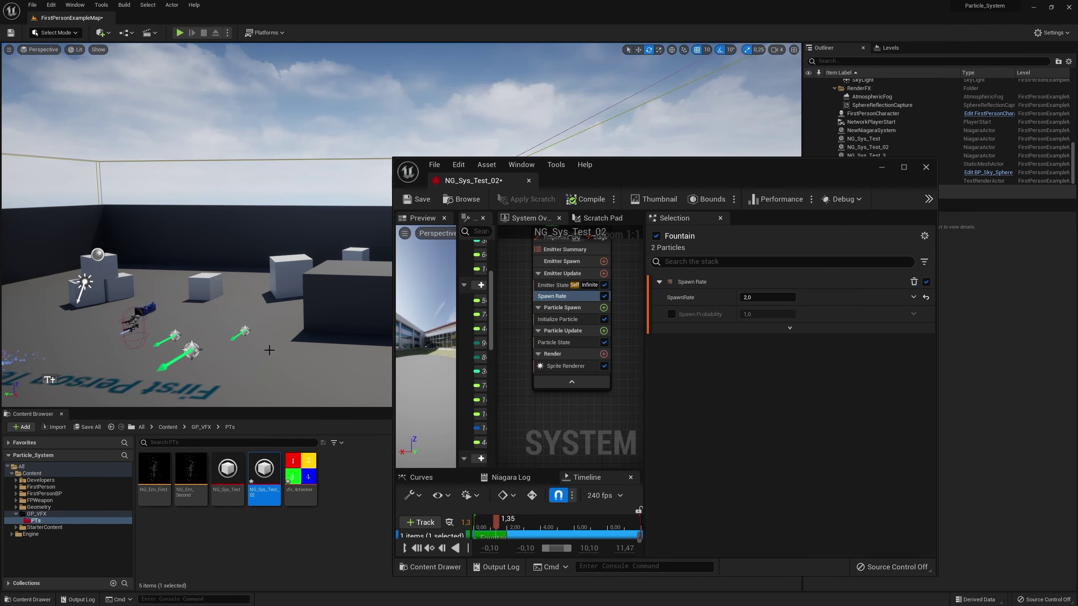
left_click_drag(508, 187, 501, 409)
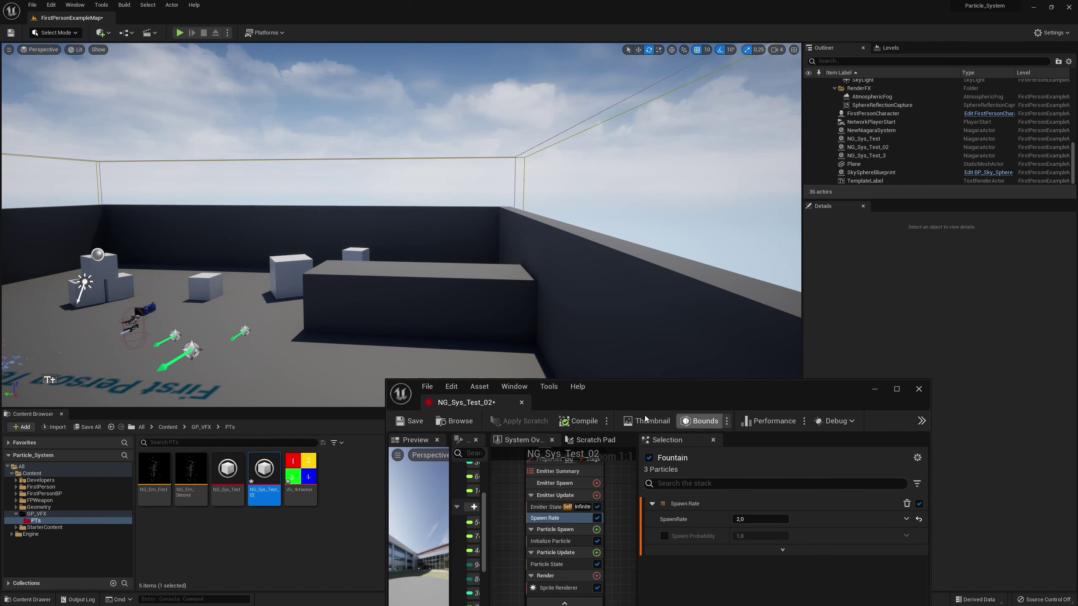
left_click(179, 354)
mouse_move(180, 354)
right_mouse_down()
mouse_move(179, 383)
mouse_move(179, 342)
right_mouse_up()
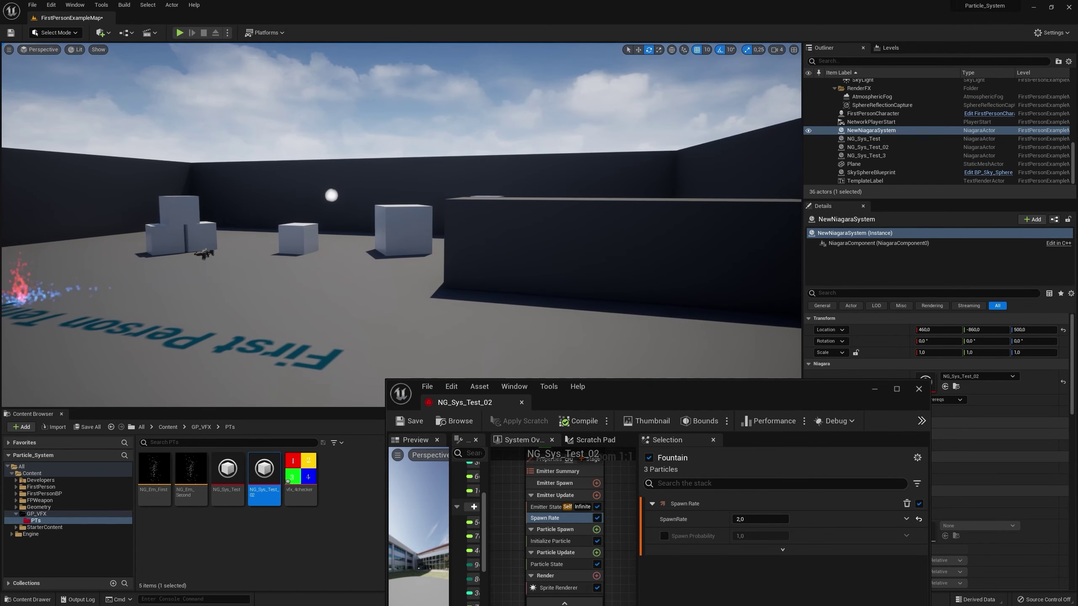
left_click_drag(690, 392, 704, 205)
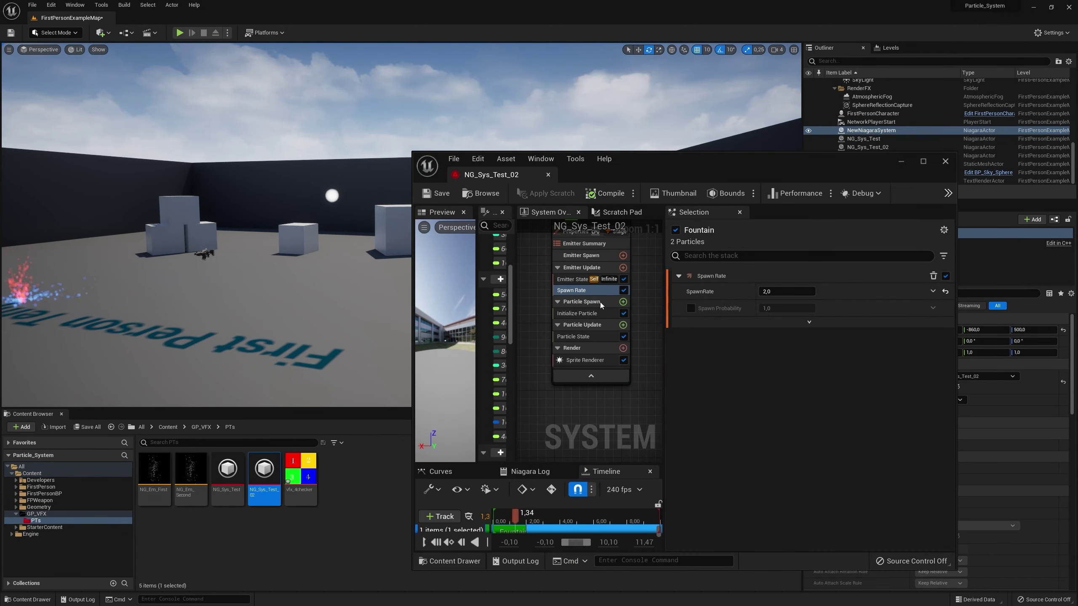
- In Initialize Particle, switch Lifetime Mode to Direct Set and Sprite Size Mode to Uniform
left_click(595, 313)
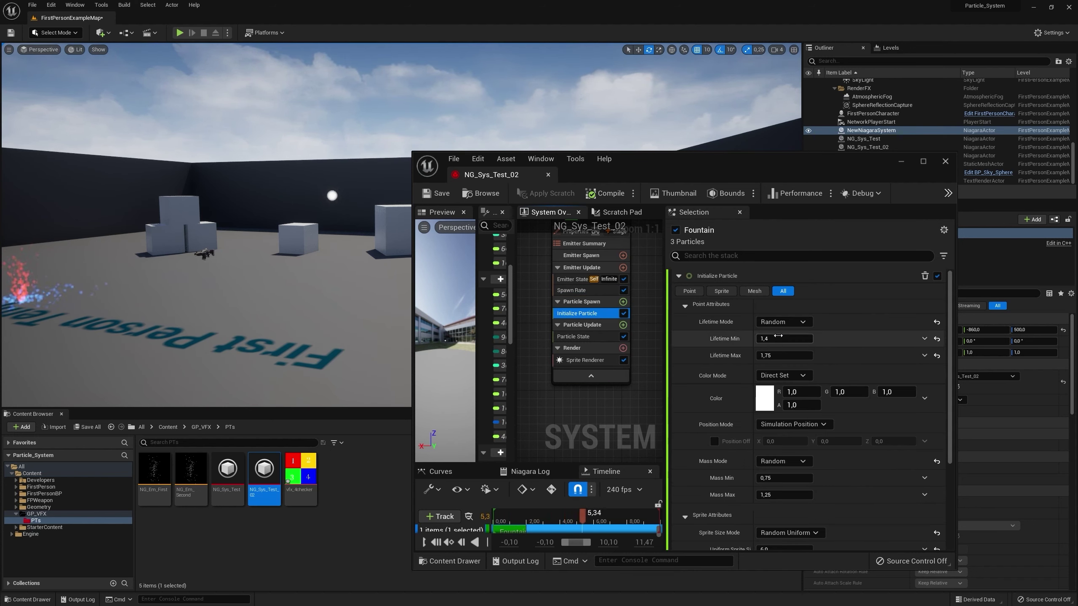
left_click(785, 322)
left_click(785, 337)
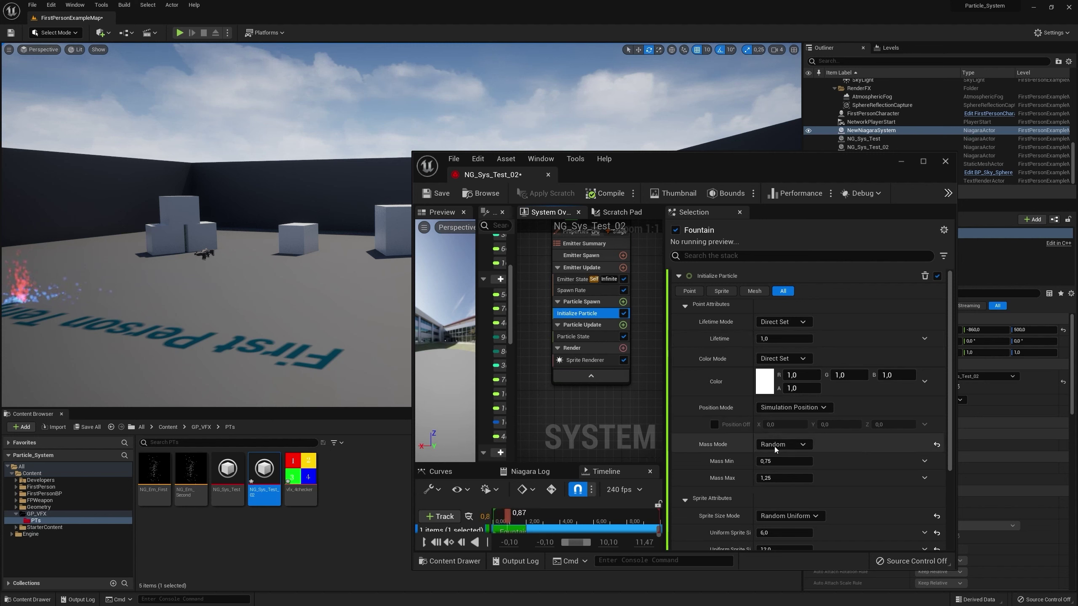
scroll(847, 452, "down", 2)
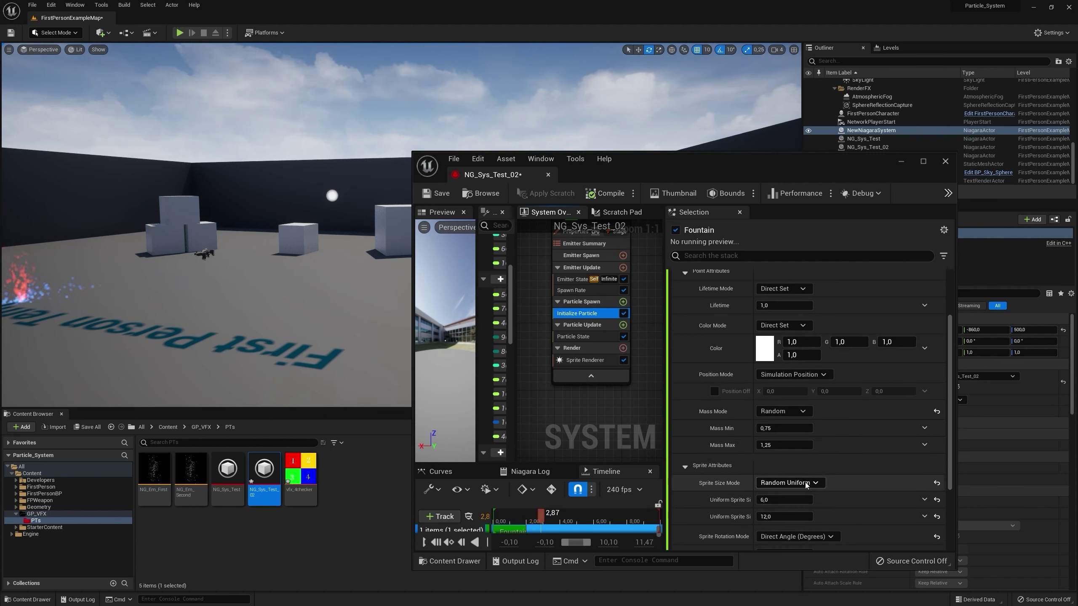
left_click(791, 483)
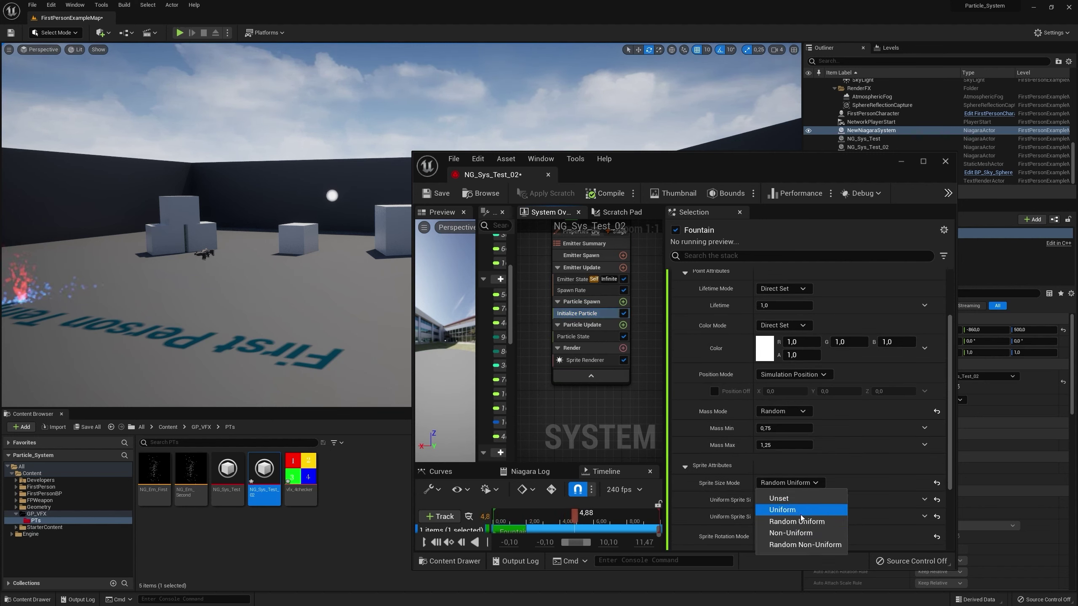
left_click(782, 510)
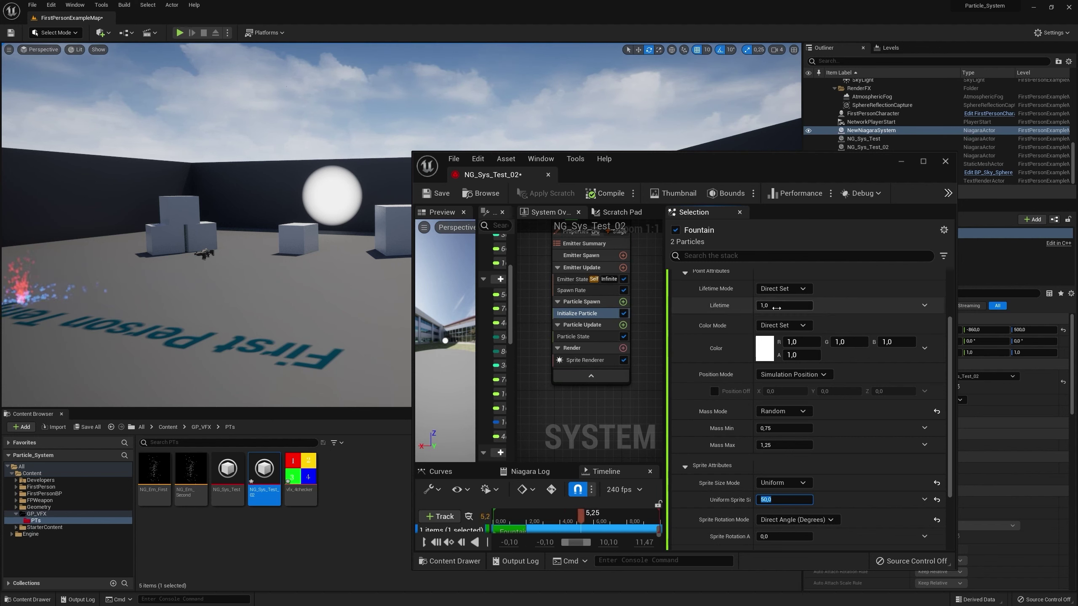
- Set the particle lifetime to 0,5 and lower the Spawn Rate to 1
type("0,5")
key("Return")
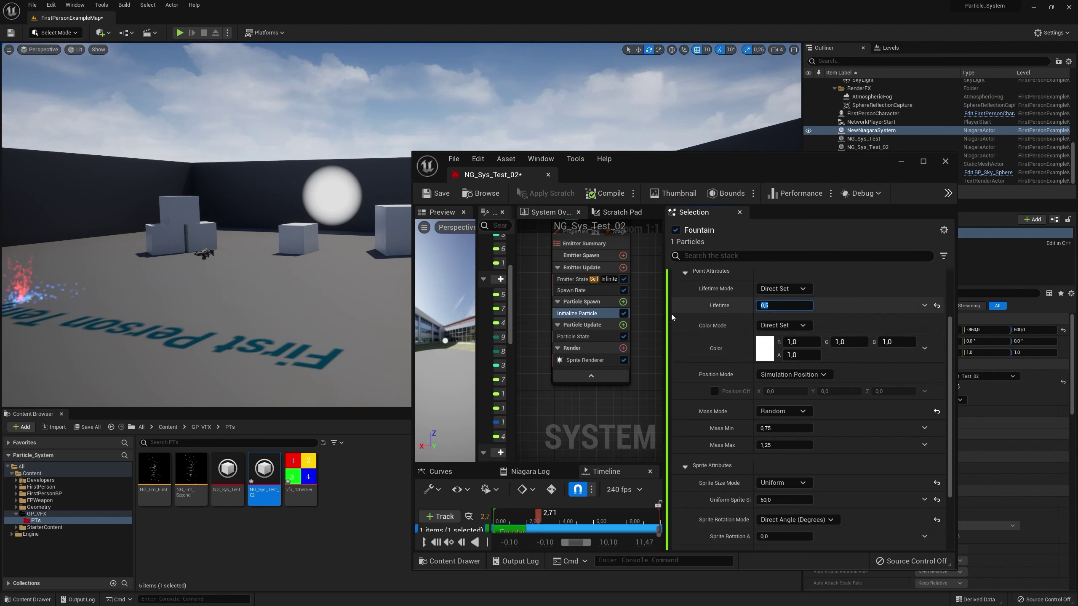
left_click(647, 309)
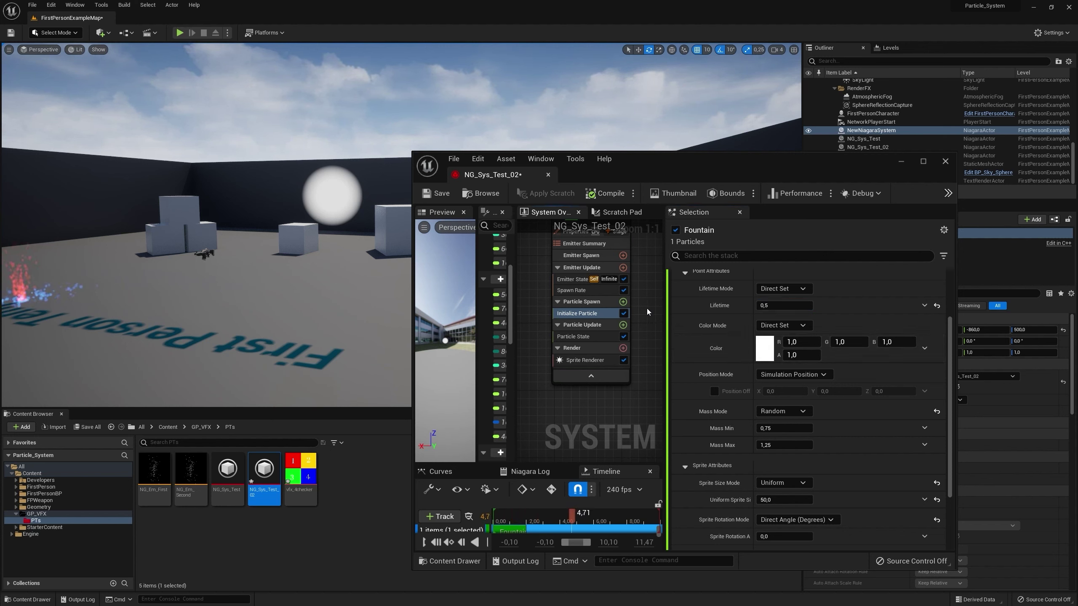
left_click(593, 290)
key("Return")
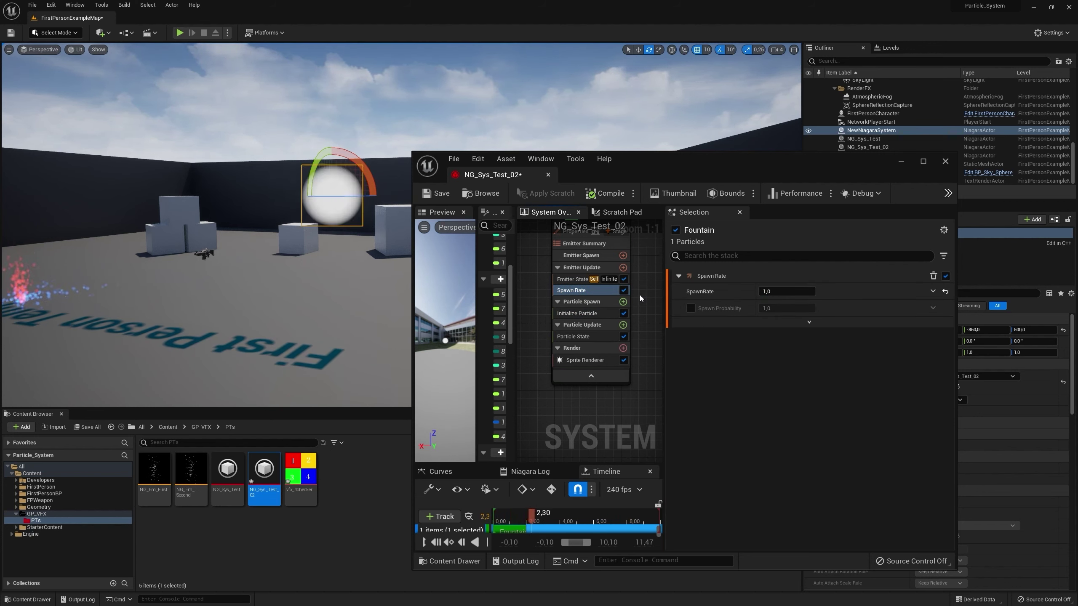
- Fly the level camera past the cubes to the flat white panel by the back wall
left_click(411, 128)
right_click_drag(412, 127, 335, 135)
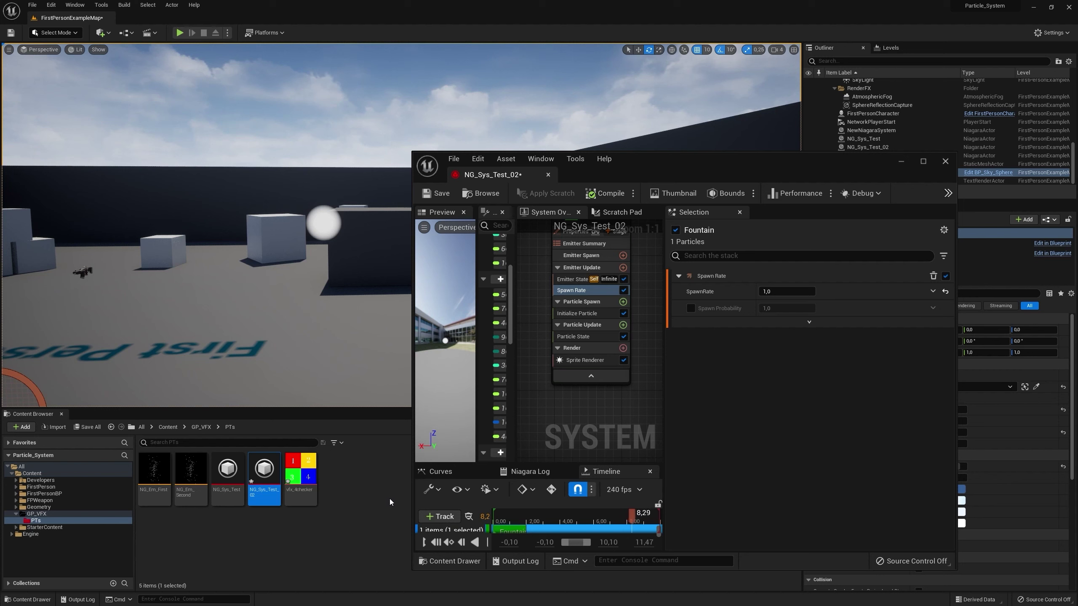
right_click(357, 482)
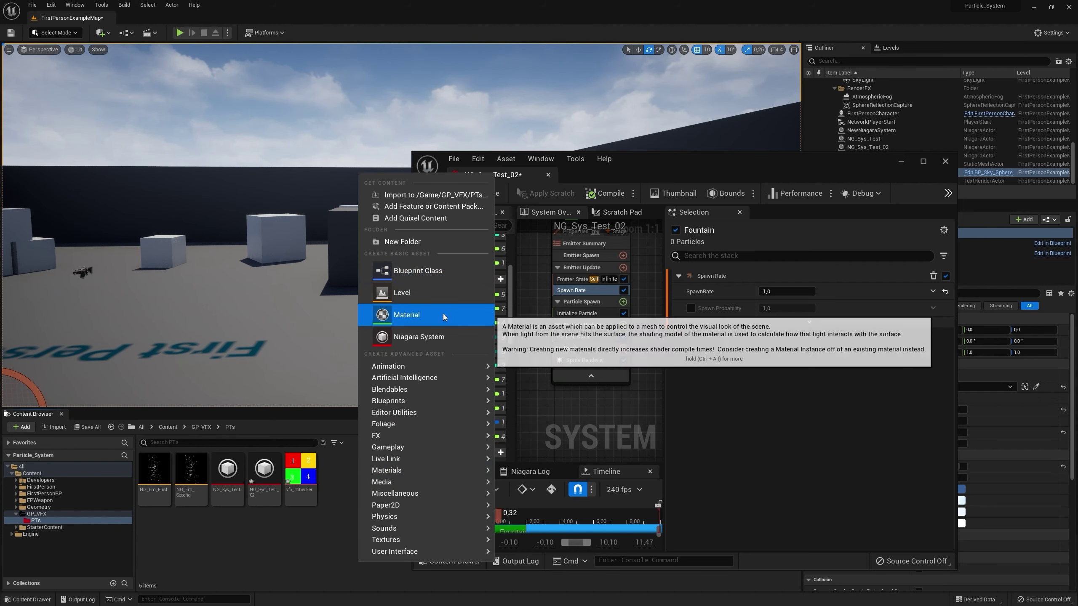
left_click(320, 513)
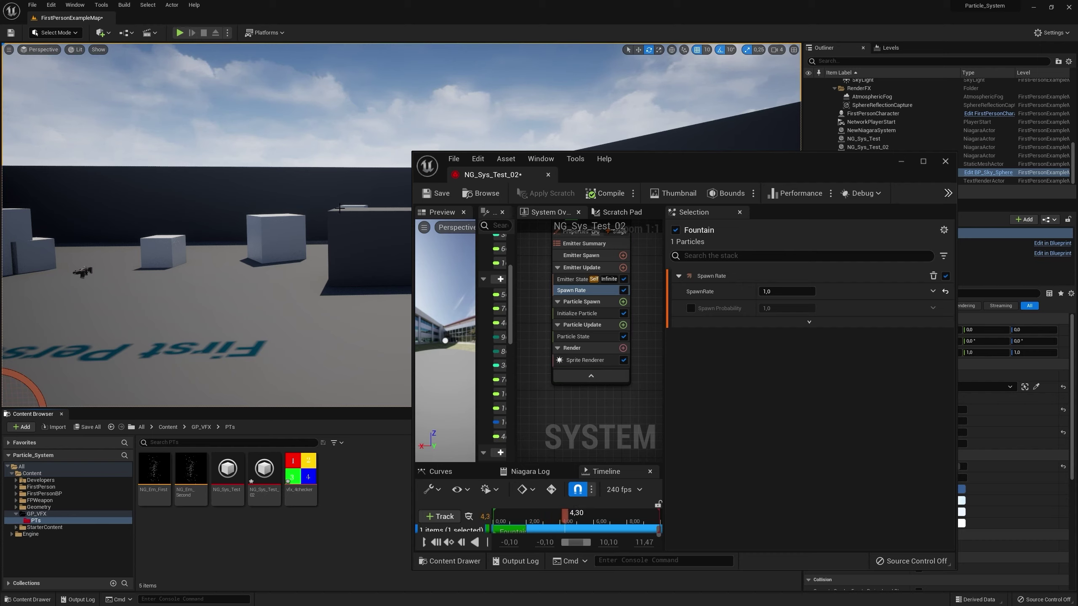
right_click_drag(339, 208, 229, 288)
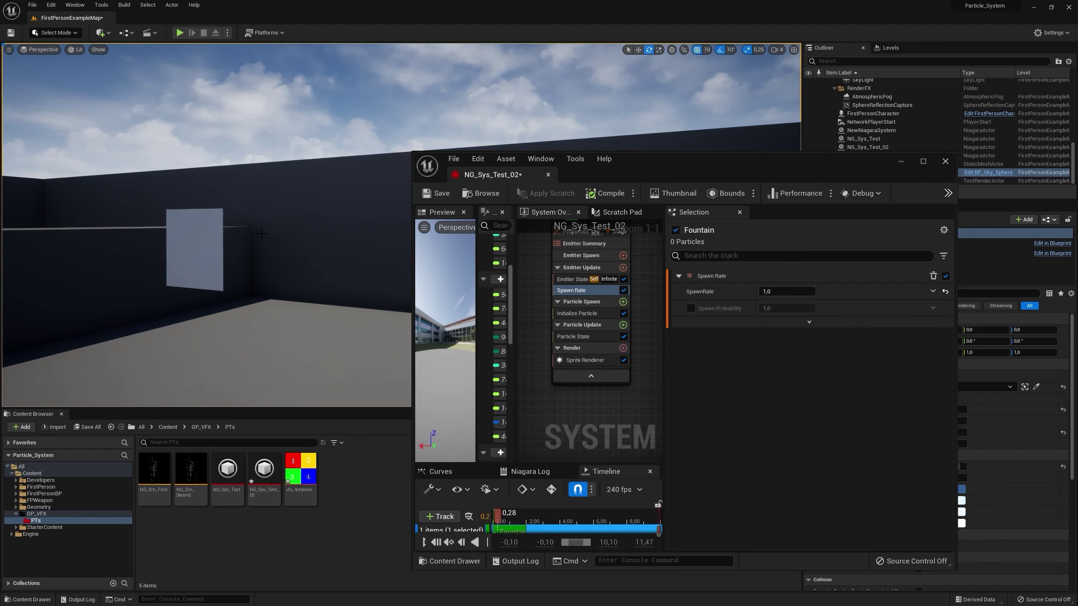
right_click_drag(183, 236, 182, 237)
right_click_drag(314, 307, 314, 307)
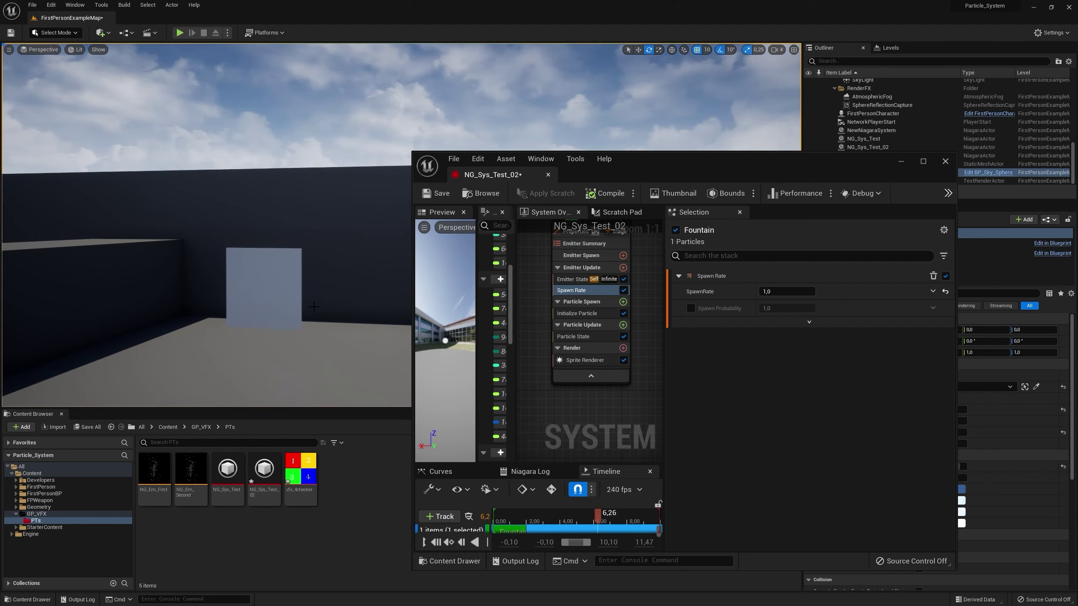
right_click_drag(318, 251, 318, 251)
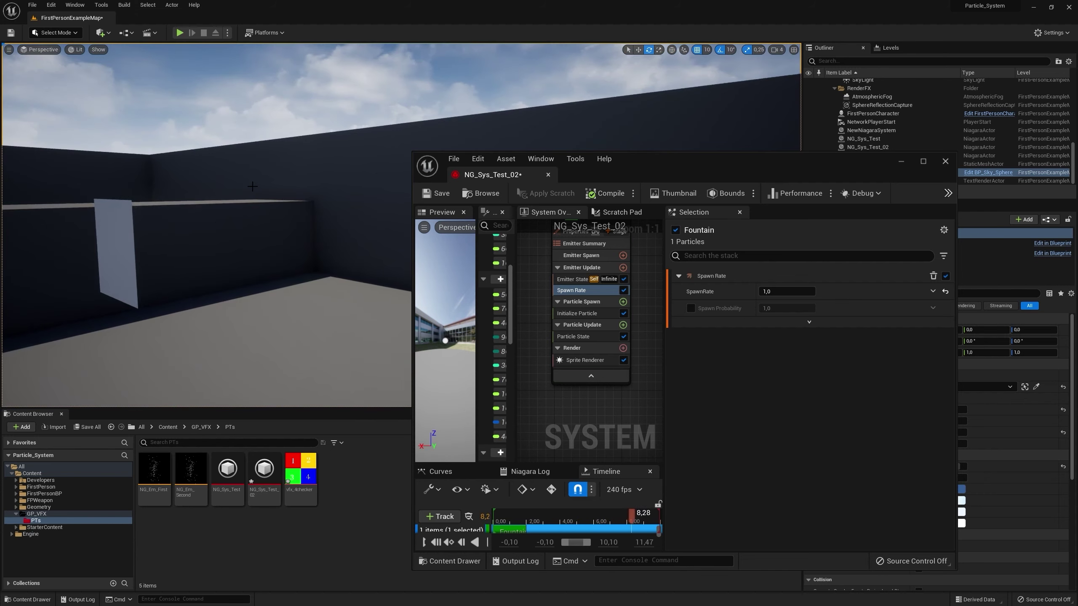
right_click_drag(180, 303, 179, 303)
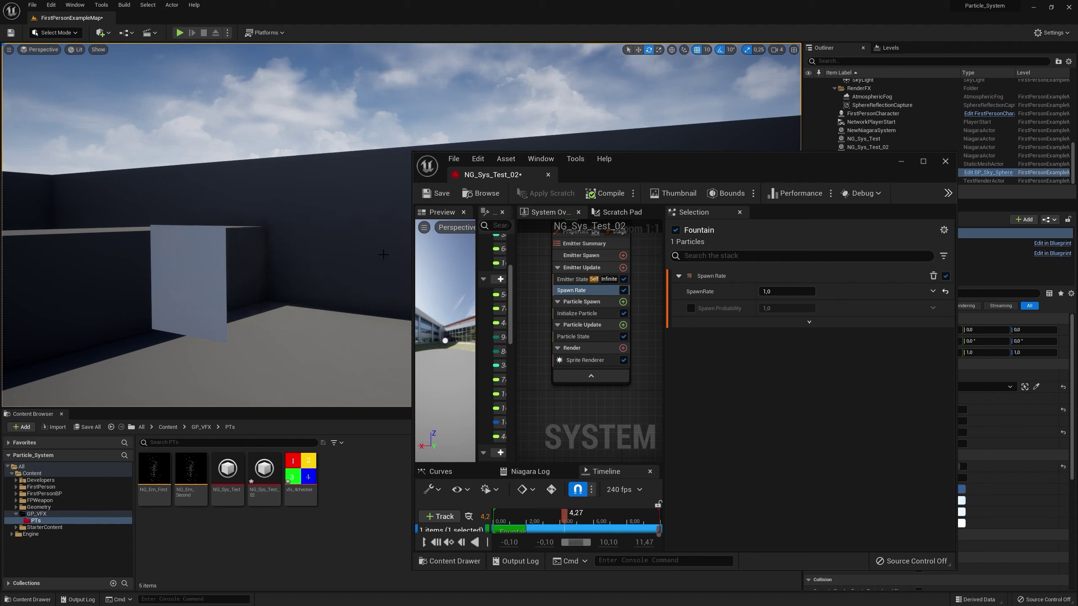
left_click_drag(383, 254, 328, 237)
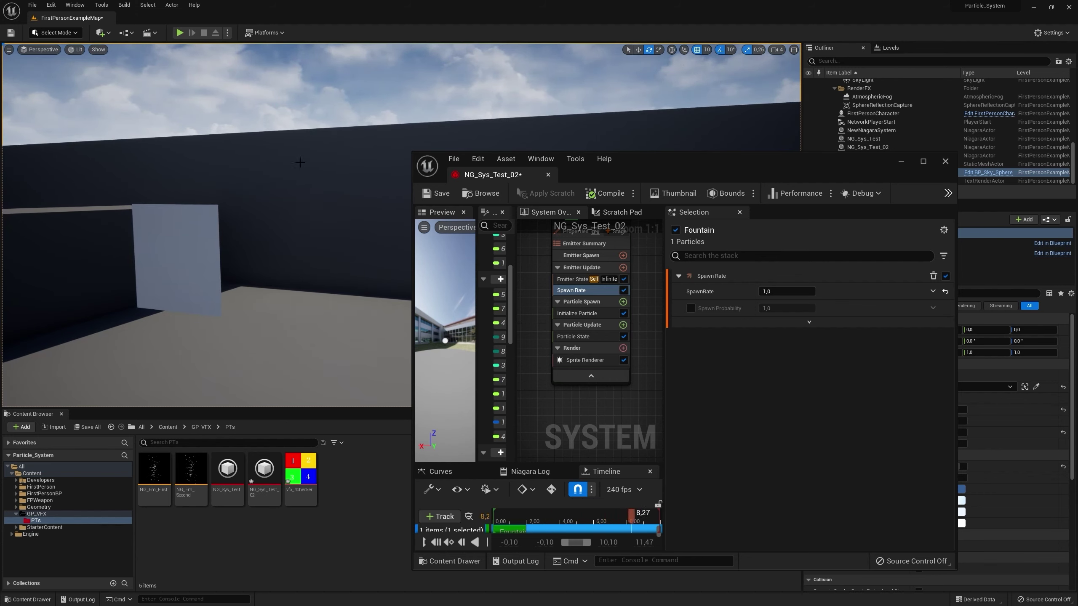
- Create a new material asset named MT_Test_Subuv
right_click(361, 494)
left_click(432, 332)
type("MT_")
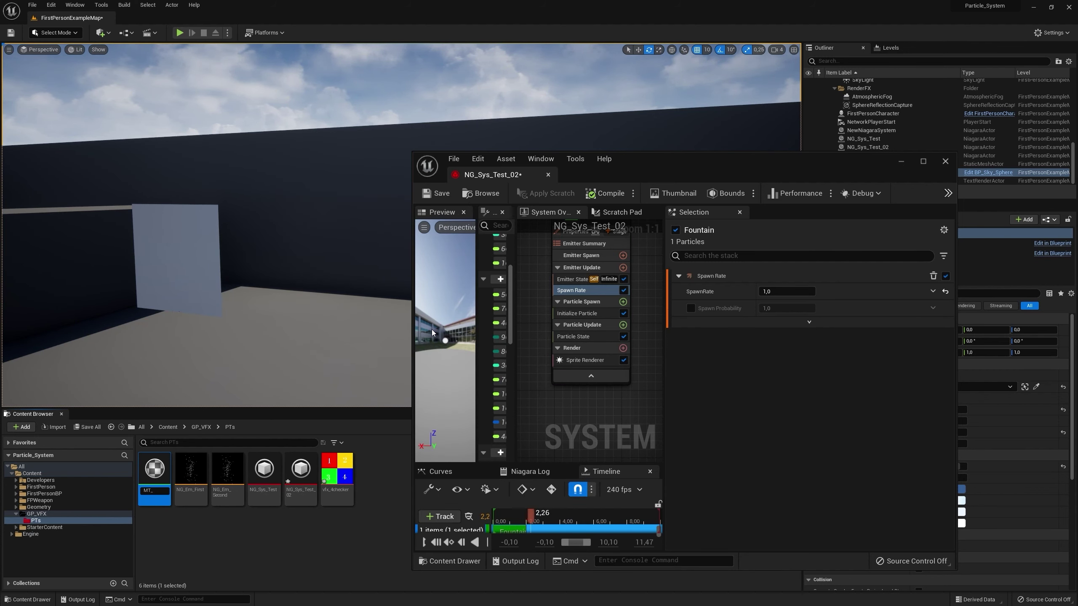
type("Tes")
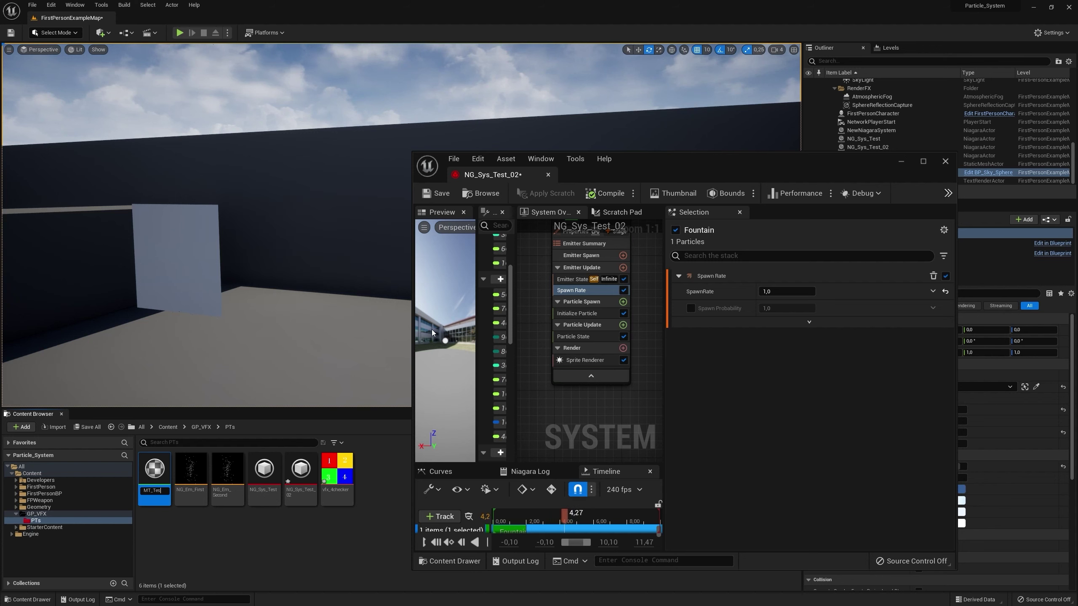
type("t_Subuv")
key("Return")
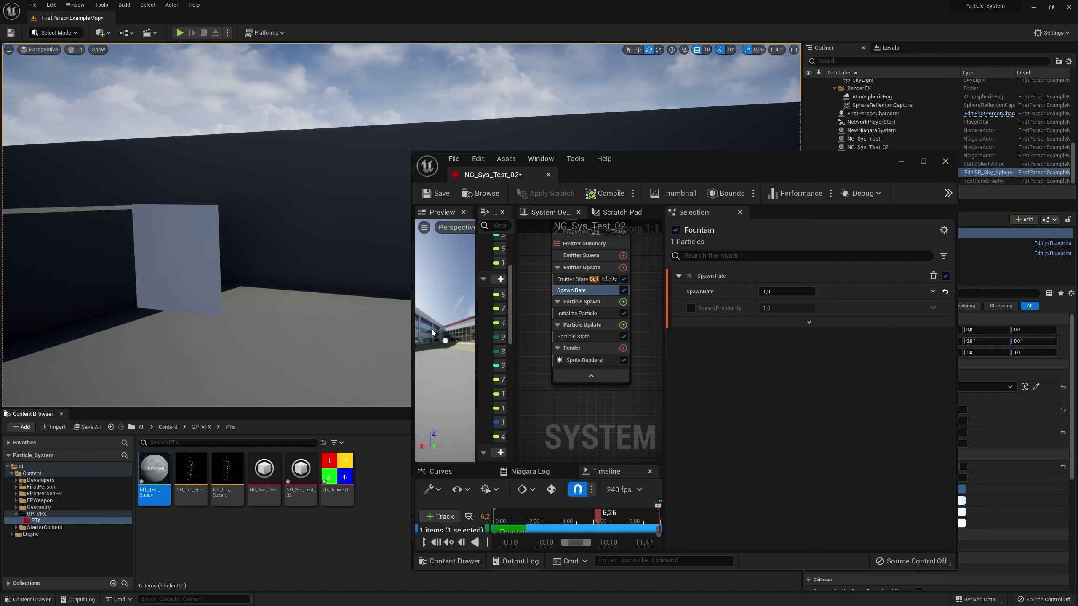
- Add the vfx_4checker texture to MT_Test_Subuv and wire its RGB into Base Color
double_click(154, 469)
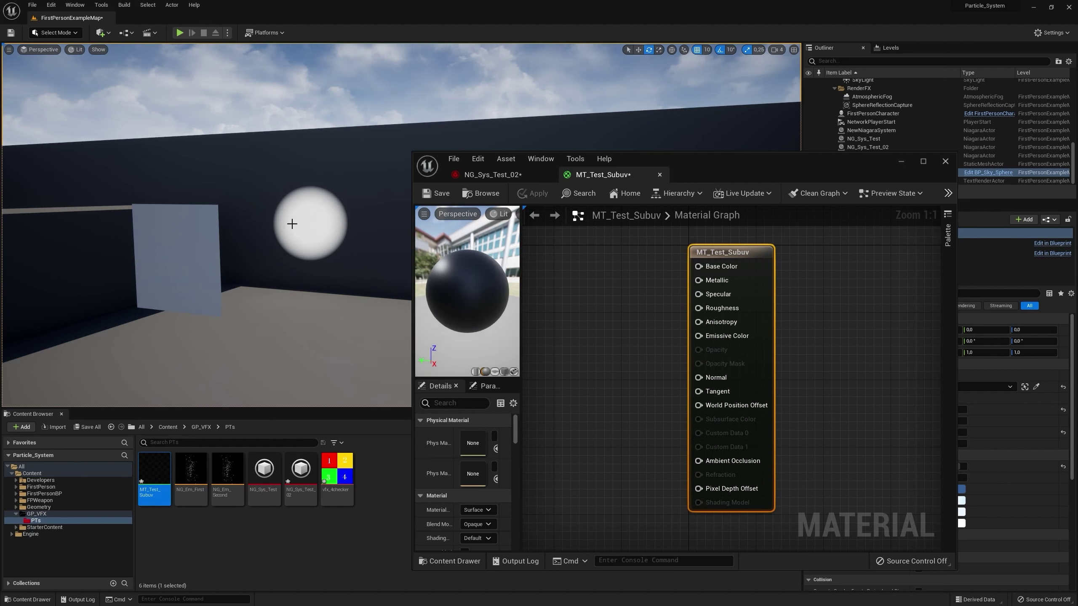
left_click(599, 403)
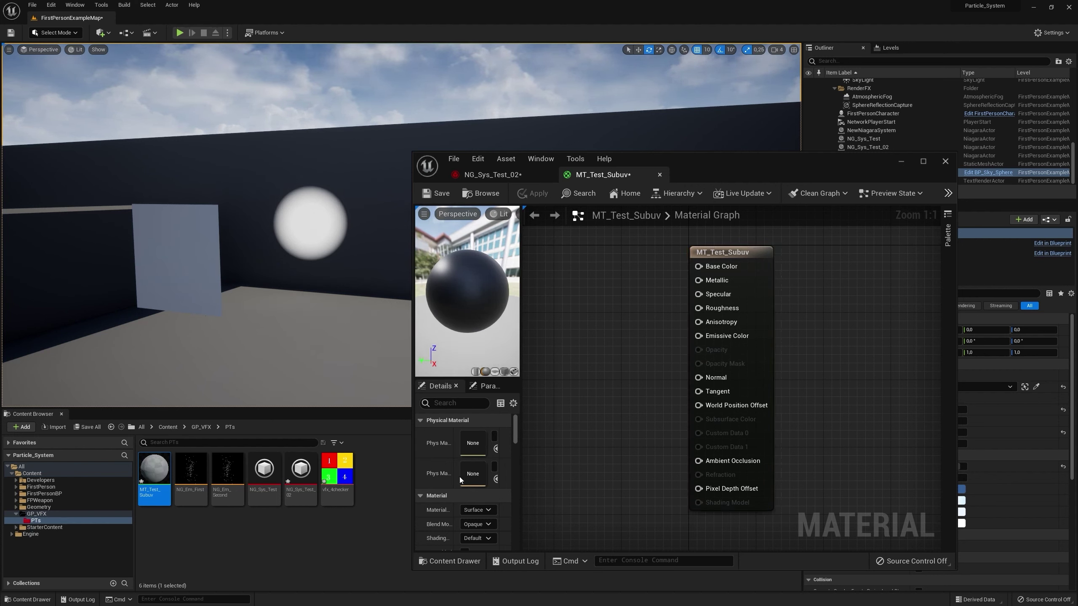
left_click_drag(337, 471, 569, 327)
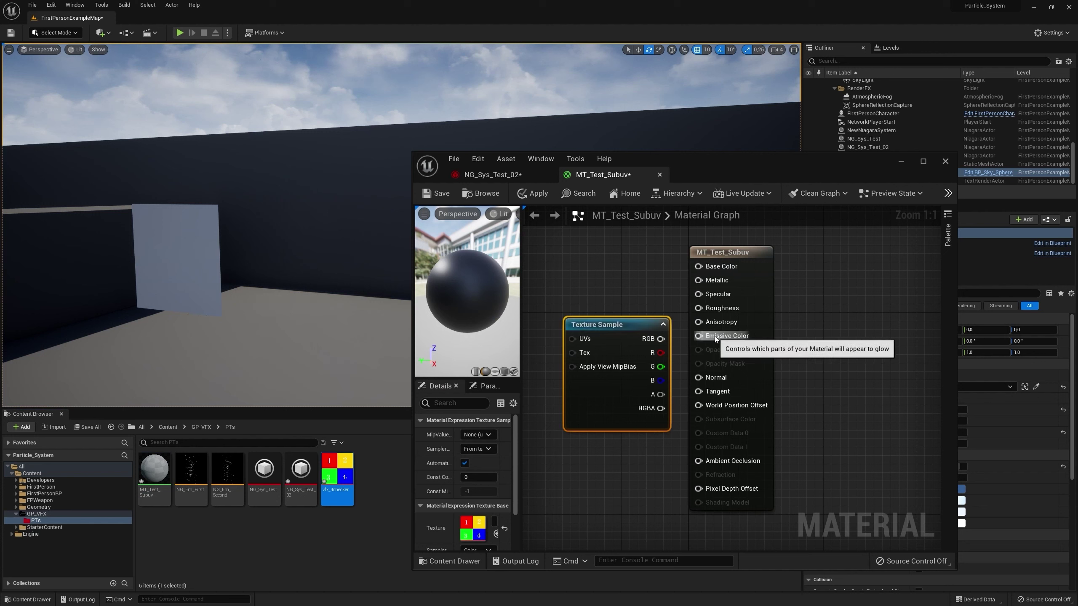
left_click_drag(660, 339, 792, 273)
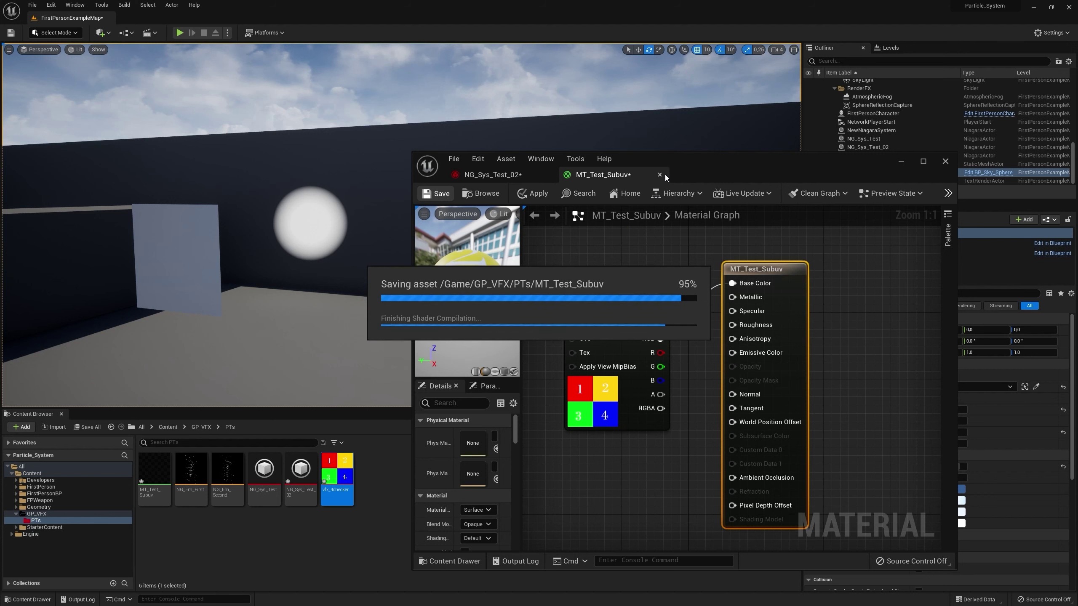
left_click(503, 176)
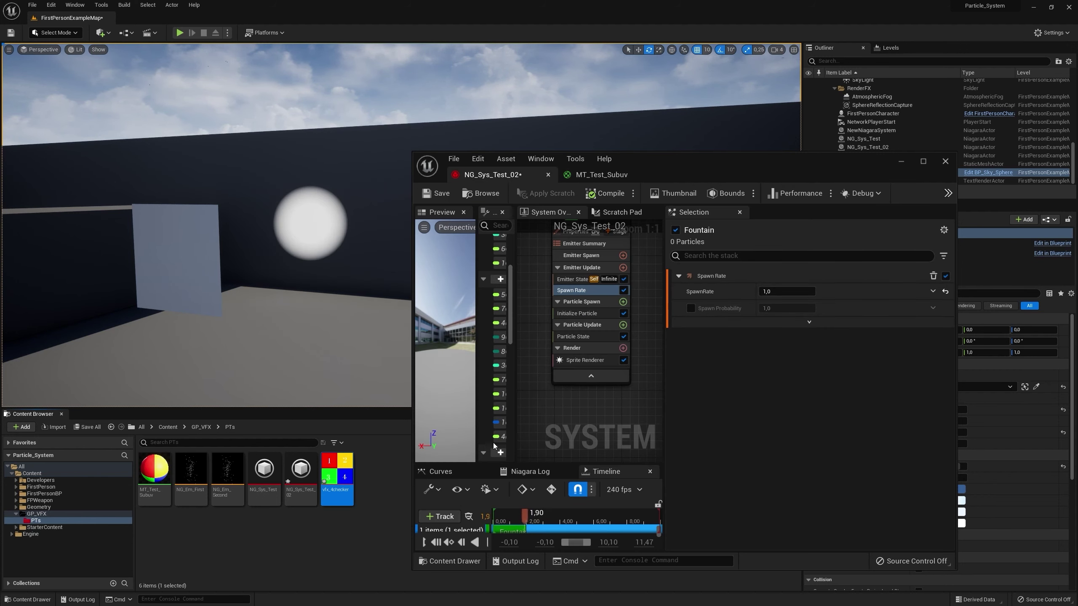
- Assign MT_Test_Subuv as the Sprite Renderer's material
left_click(585, 360)
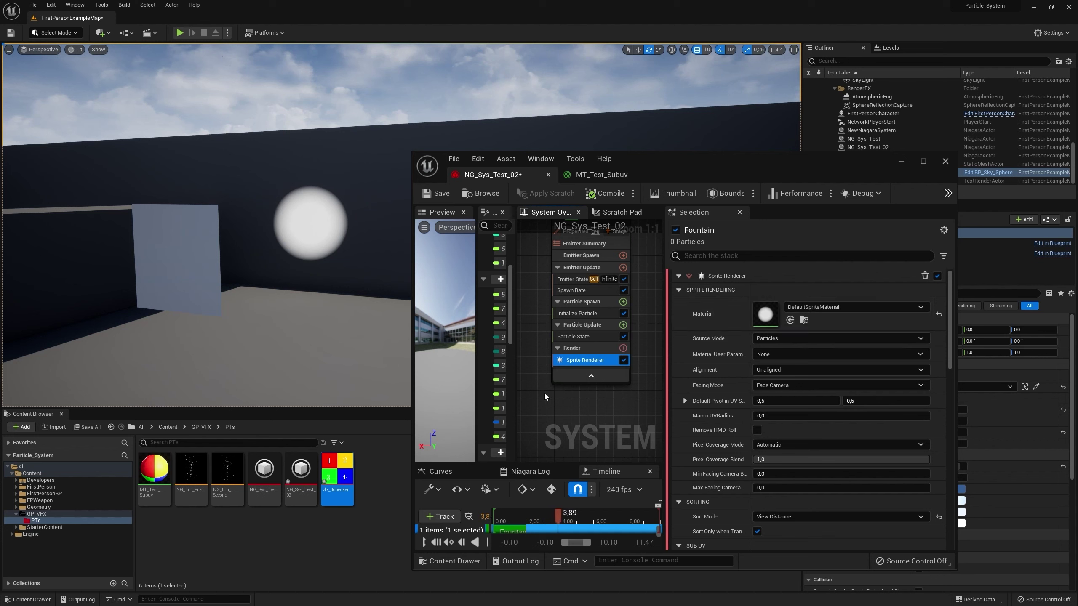
left_click_drag(154, 469, 759, 315)
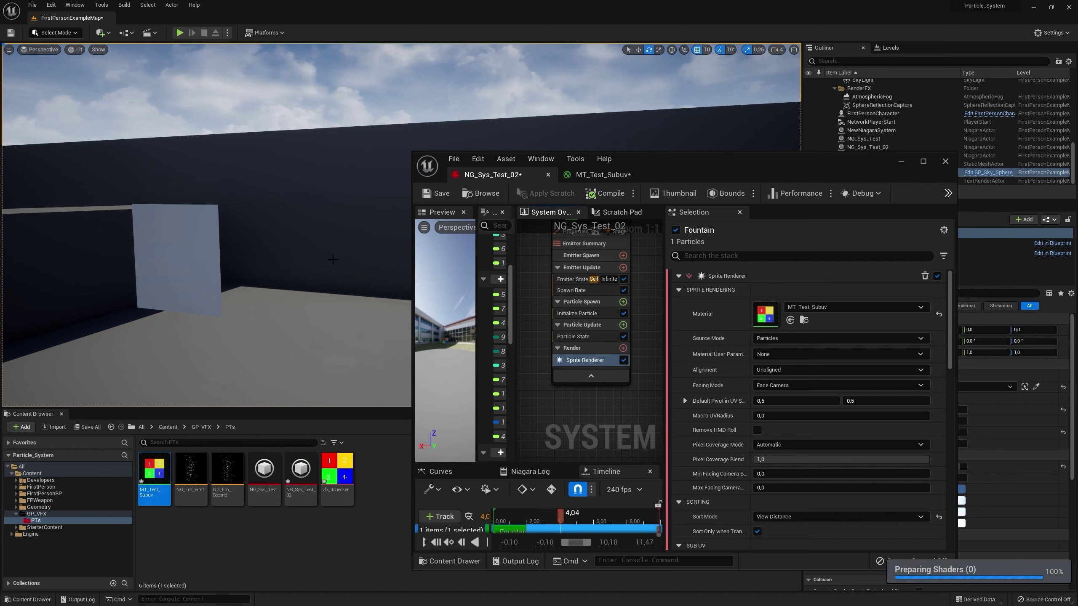
right_click_drag(343, 235, 343, 234)
right_click_drag(335, 271, 334, 271)
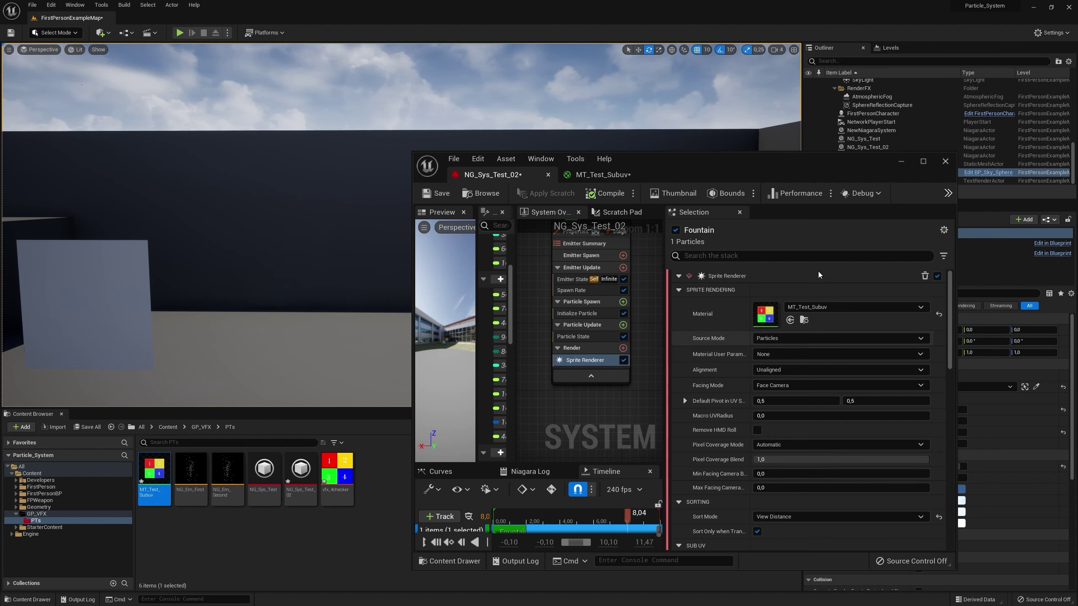
- Set the sprite Sub Image Size to 2 × 2 and enable Sub UV Blending
scroll(724, 401, "down", 3)
scroll(724, 401, "down", 3)
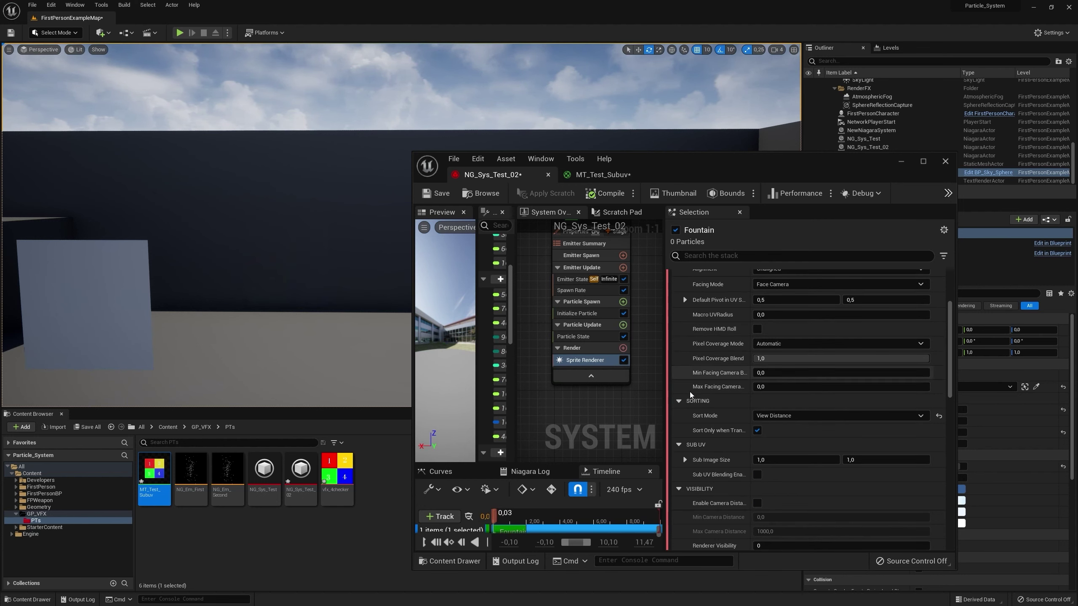
left_click(785, 460)
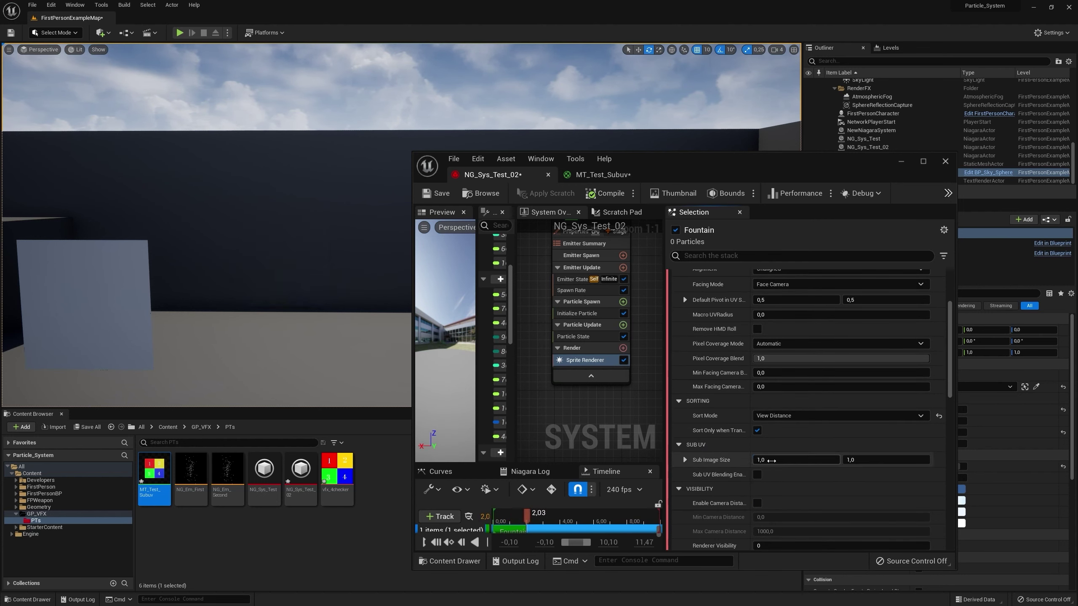
type("2")
key("Return")
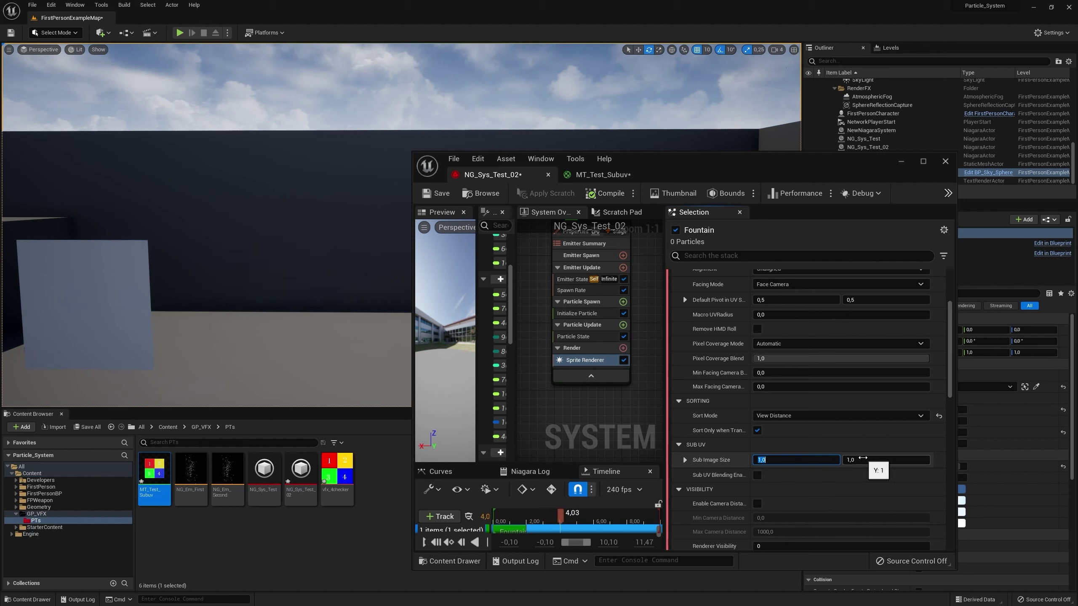
type("2")
key("Return")
left_click(355, 542)
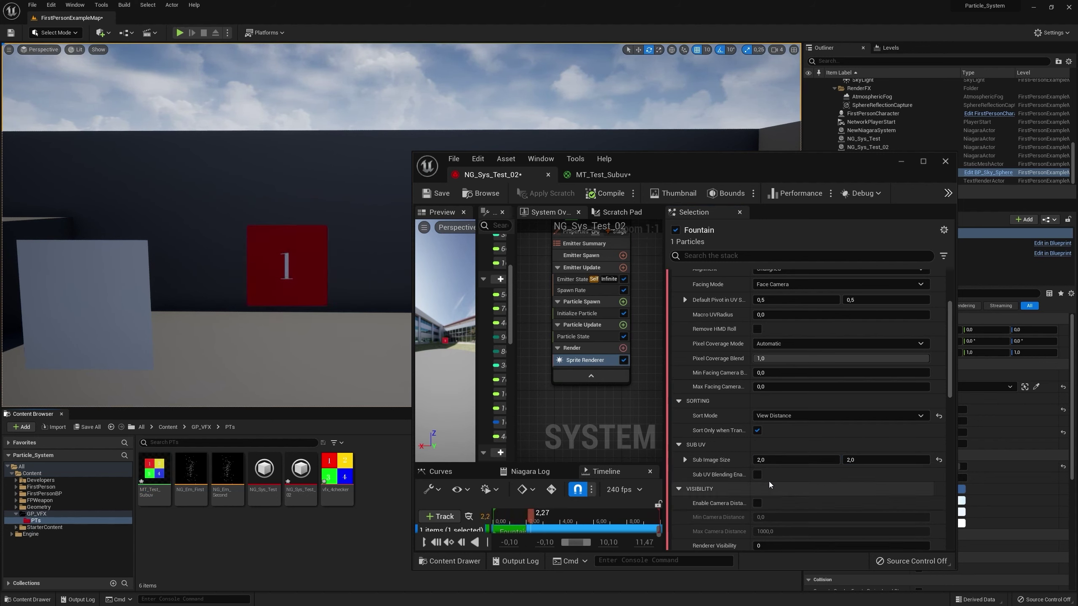
left_click(757, 475)
mouse_move(322, 455)
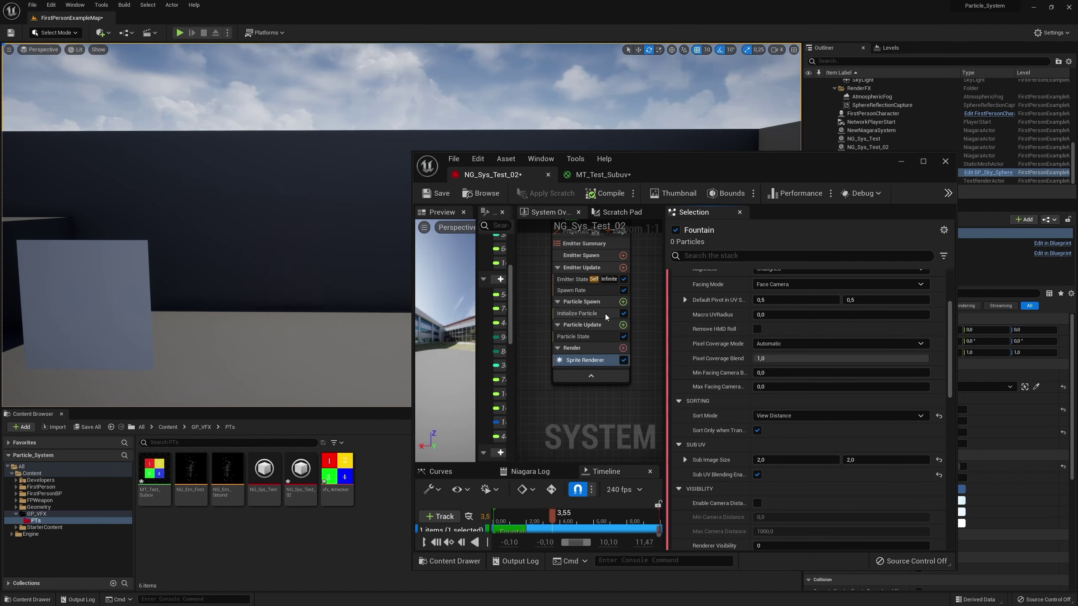
- Add a Sub UVAnimation module to Particle Spawn using the 'sub uv' search
left_click(623, 301)
type("sub uv")
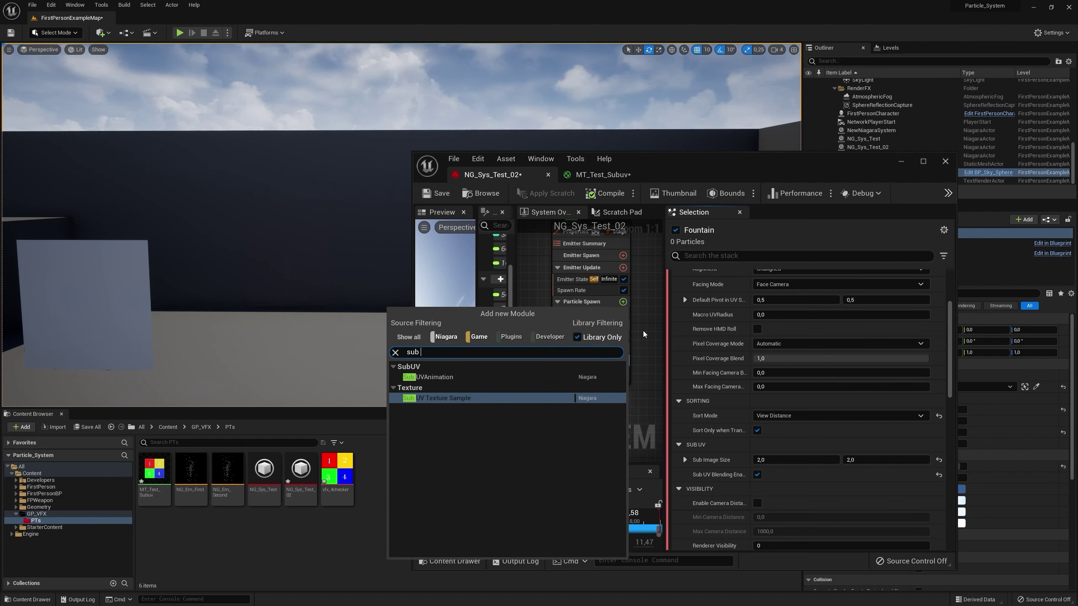
left_click(456, 381)
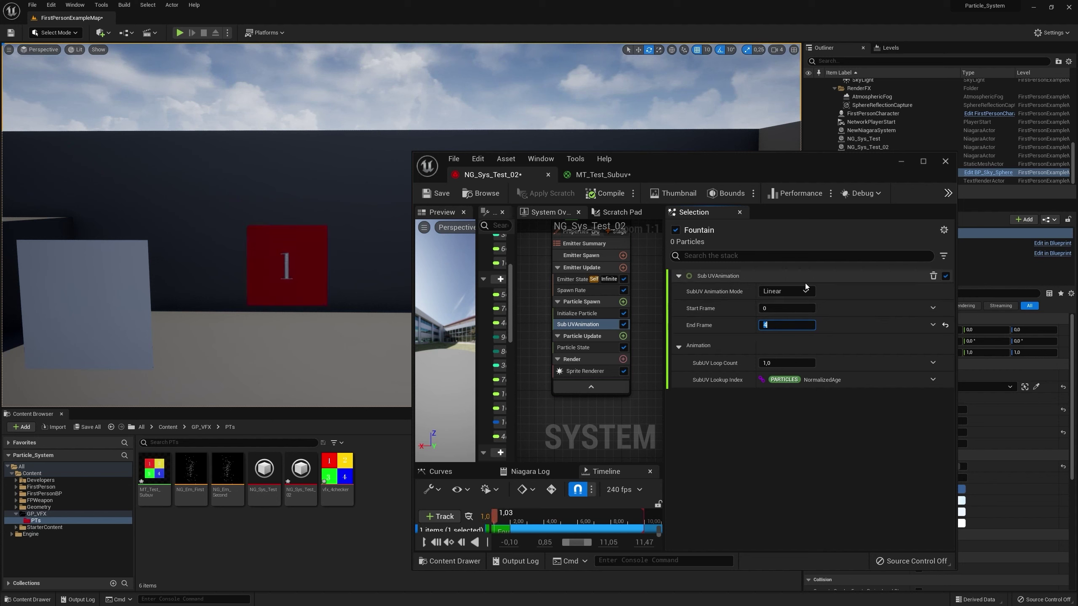
- Give it End Frame 3 and Random mode, then paste a copy into Particle Update
left_click(793, 291)
left_click(790, 307)
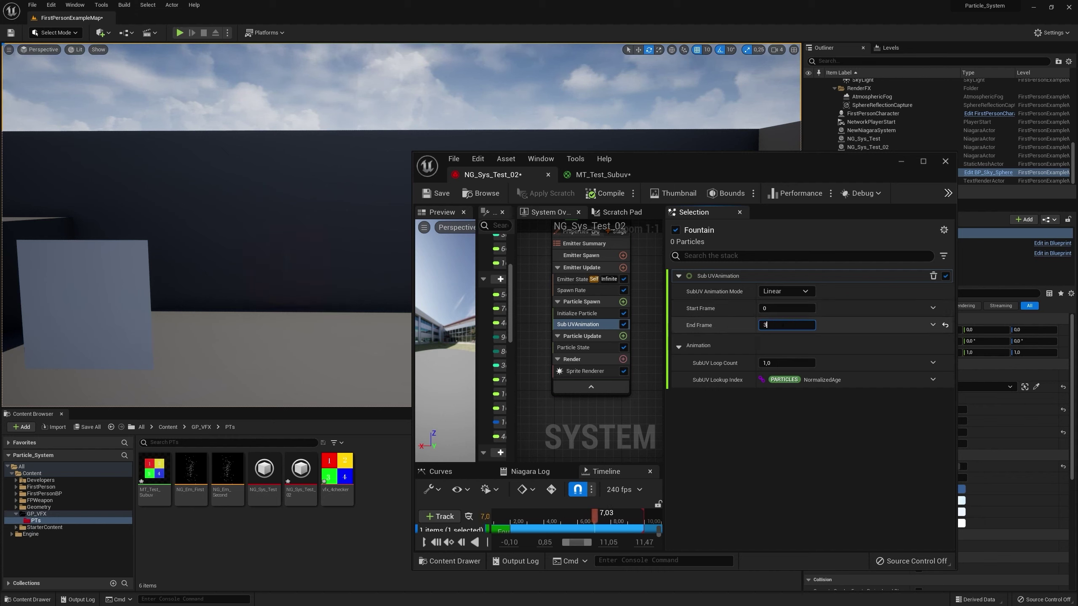
key("Return")
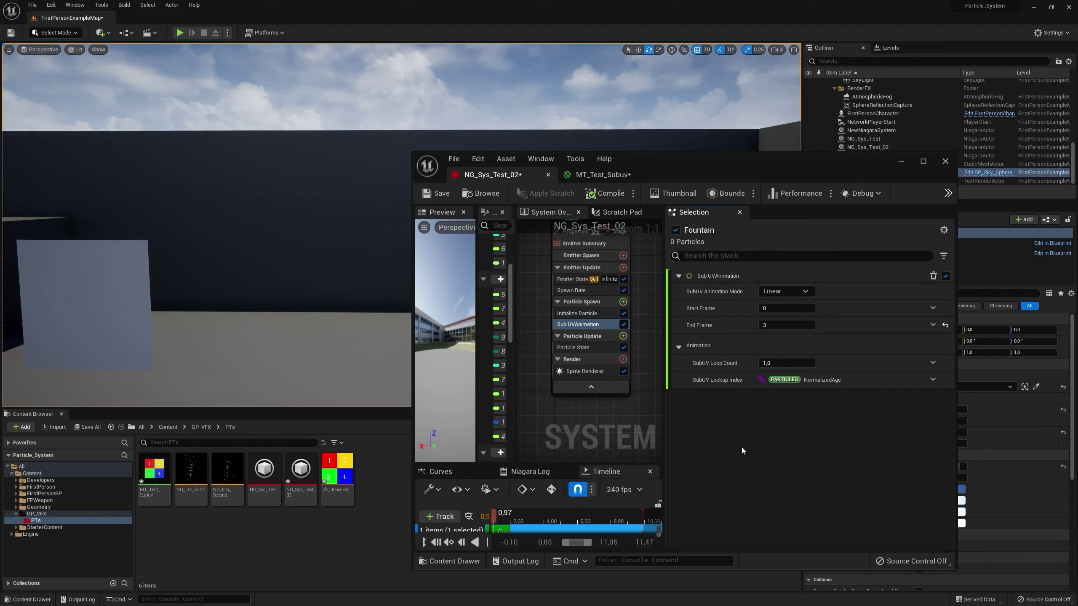
left_click(782, 292)
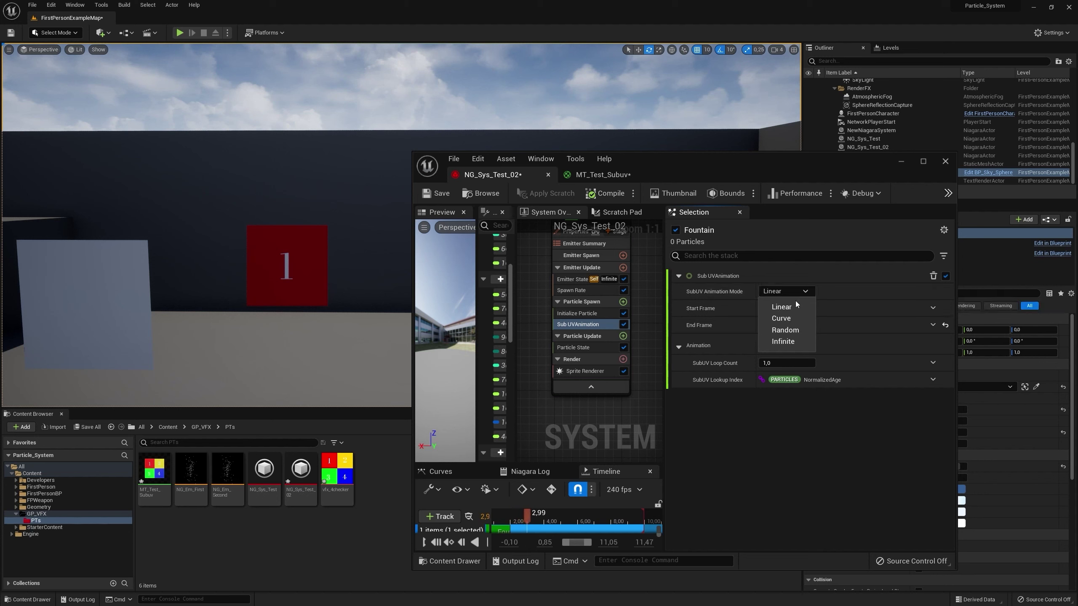
left_click(785, 330)
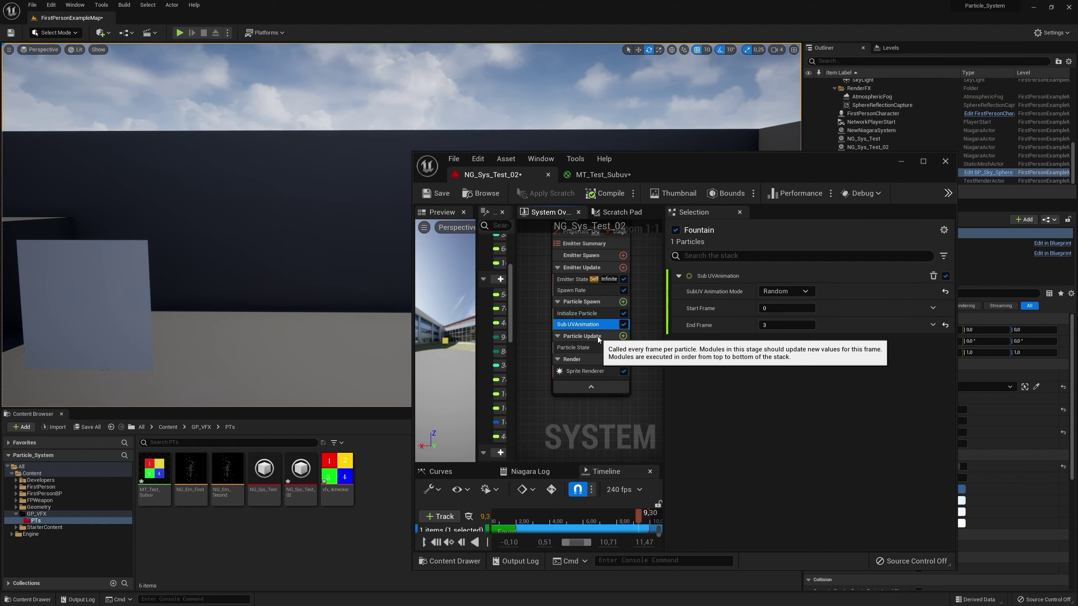
left_click(592, 337)
key("ctrl+v")
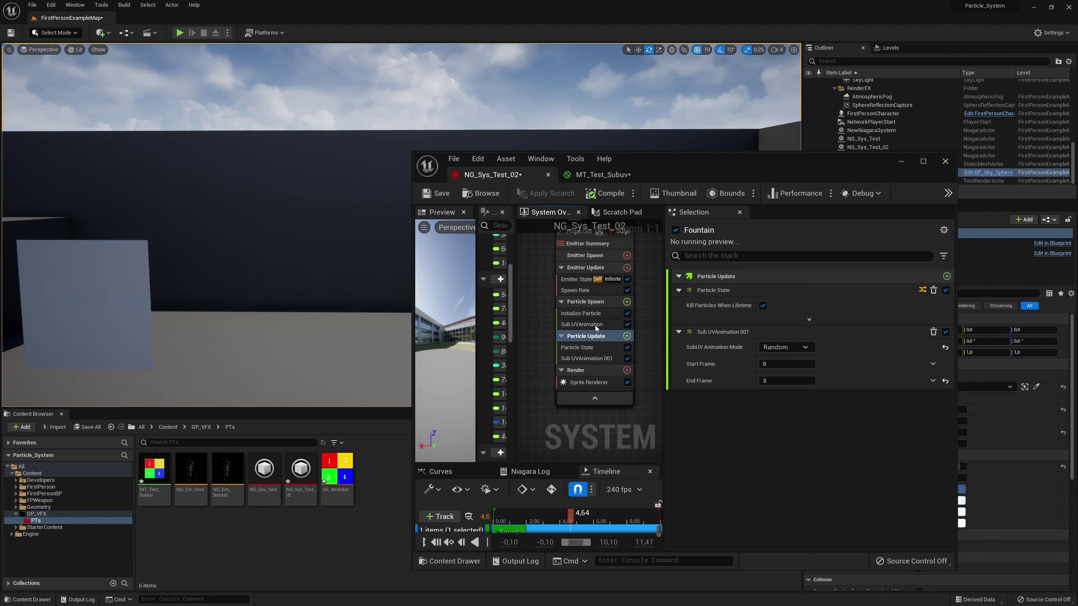
- Replace the pasted copy with a fresh Sub UVAnimation in Particle Update and remove the Particle Spawn one
left_click(597, 361)
key("Delete")
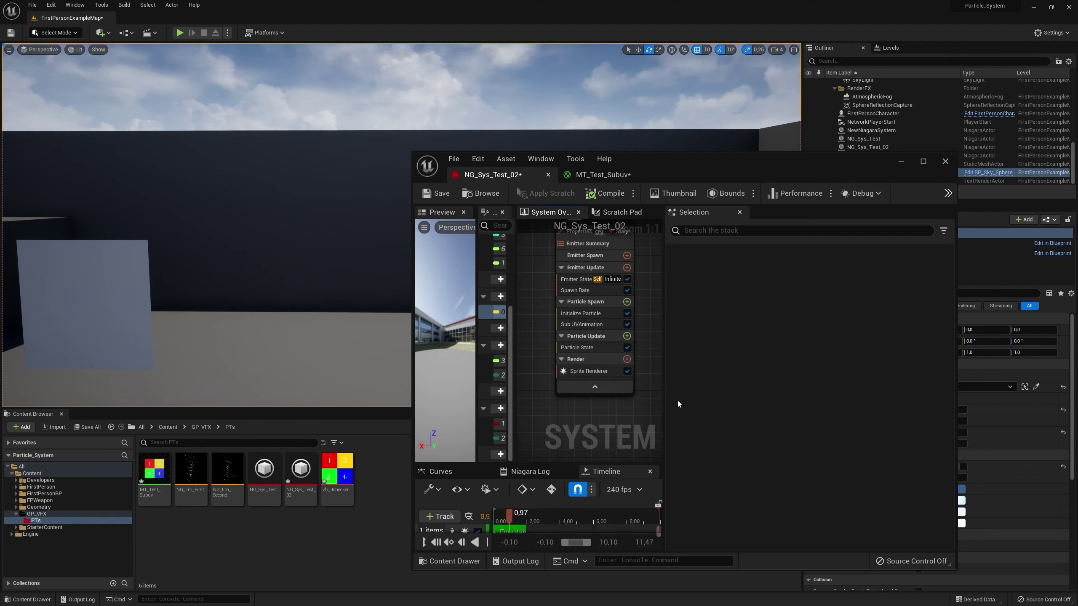
left_click(626, 336)
type("sub uv")
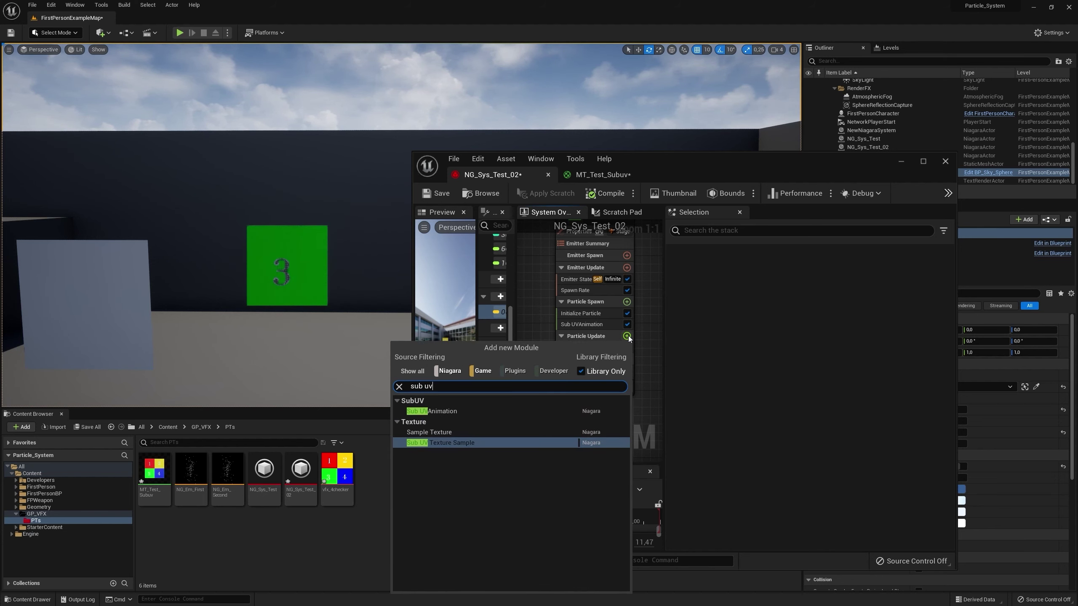
key("Up")
key("Up")
key("Return")
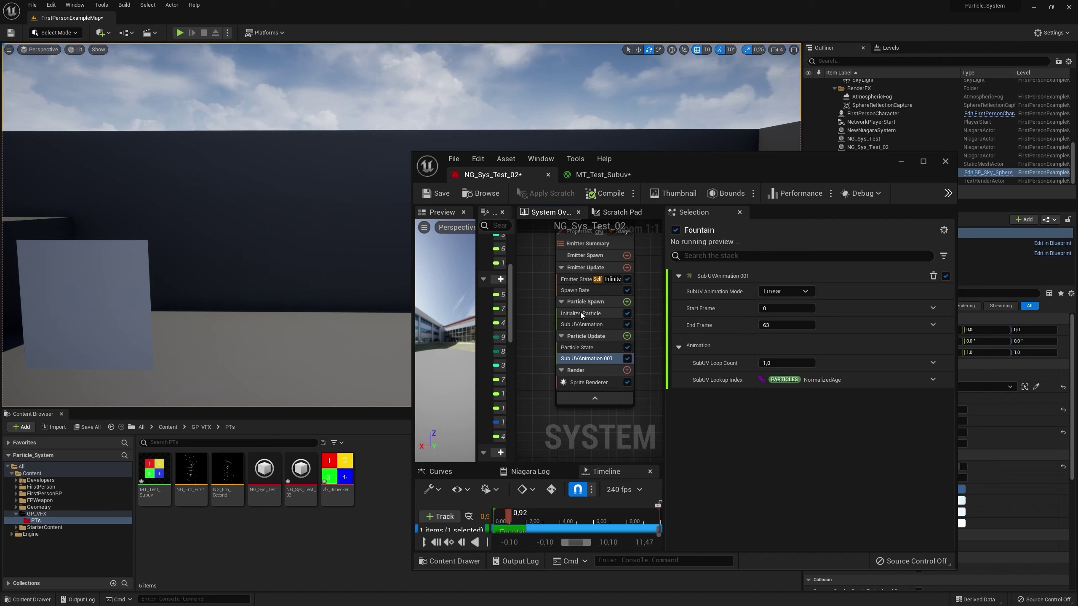
left_click(583, 320)
key("Delete")
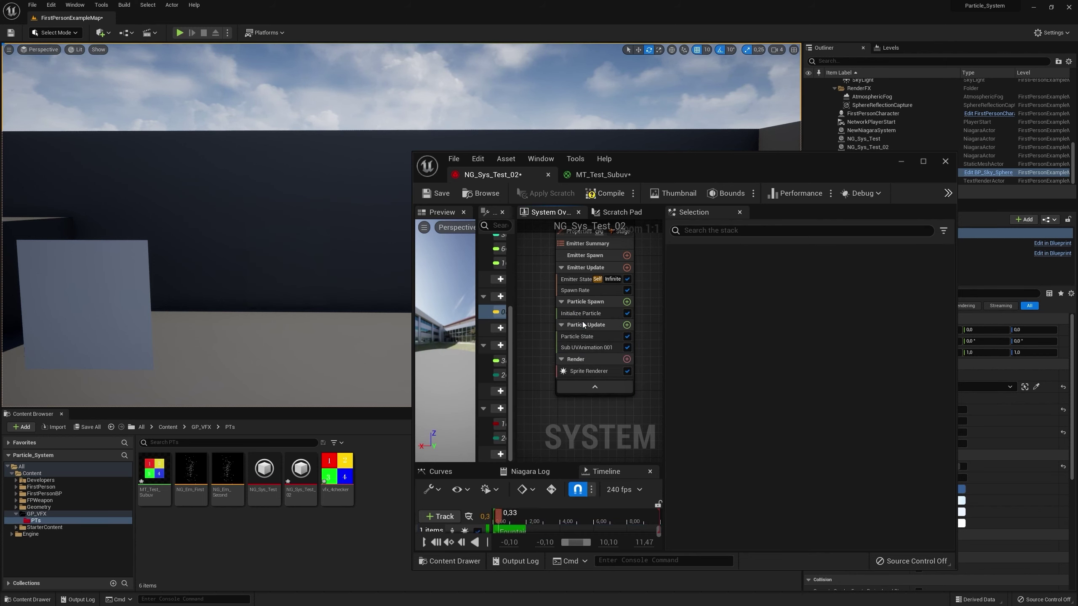
- Set Sub UVAnimation 001 to play Linear frames 0 to 4, looping once
left_click(605, 349)
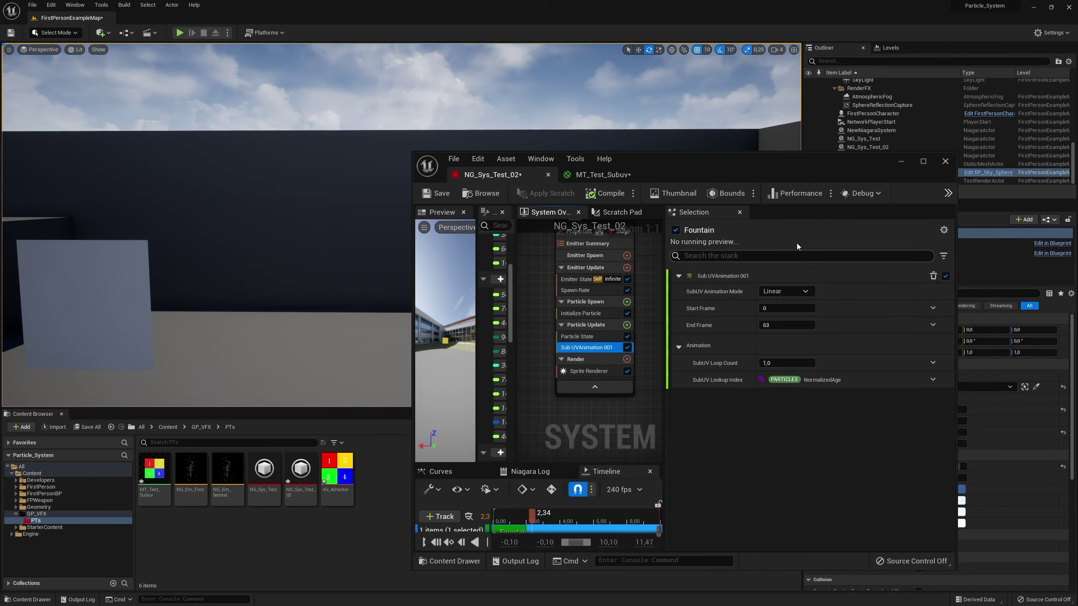
left_click(785, 325)
type("3")
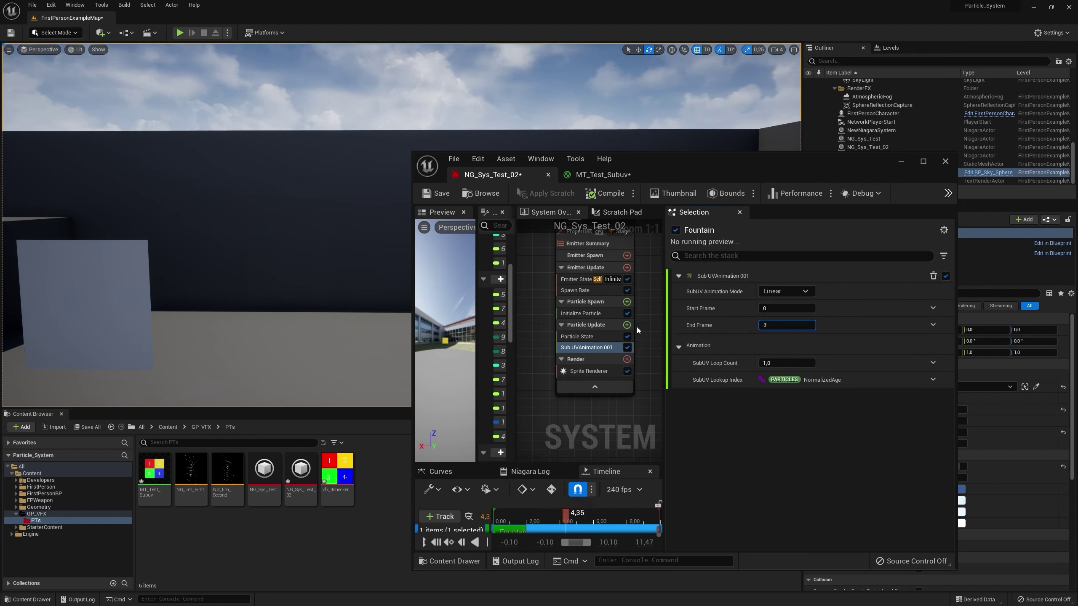
key("Return")
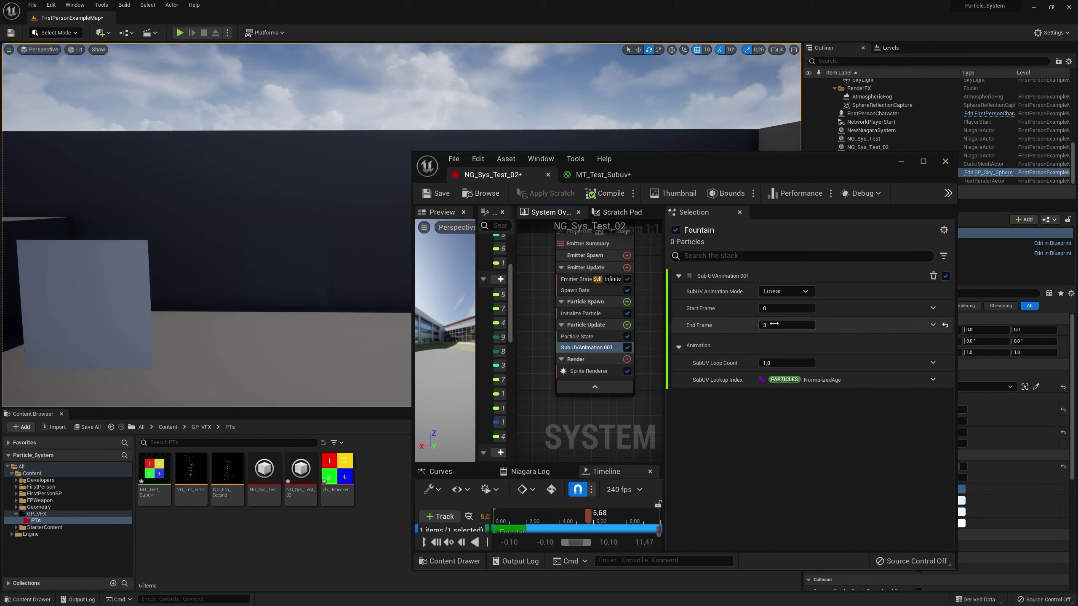
left_click_drag(775, 325, 783, 325)
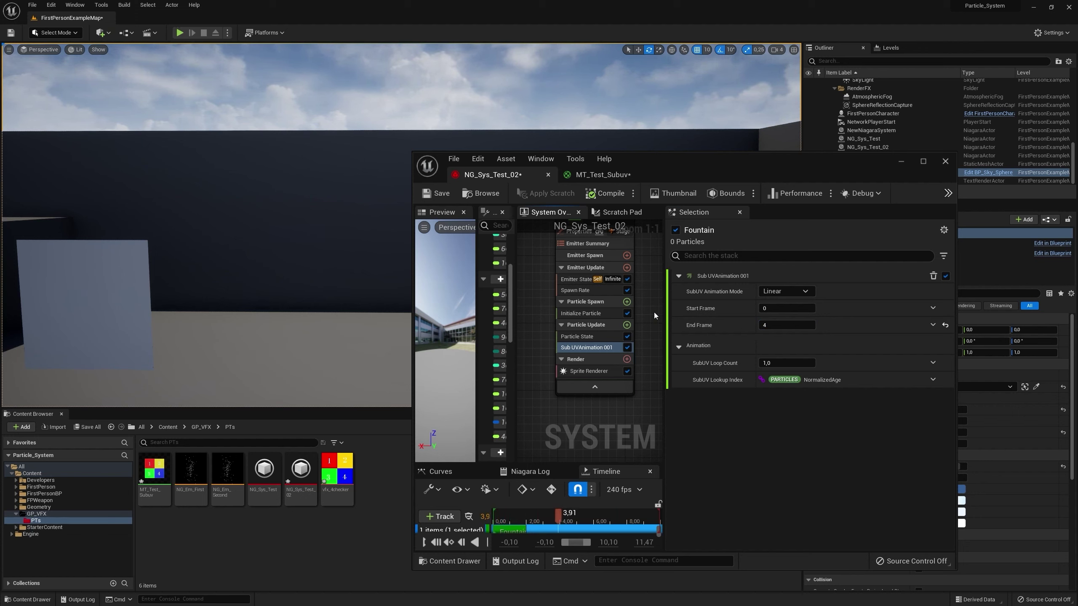
right_click_drag(337, 285, 328, 281)
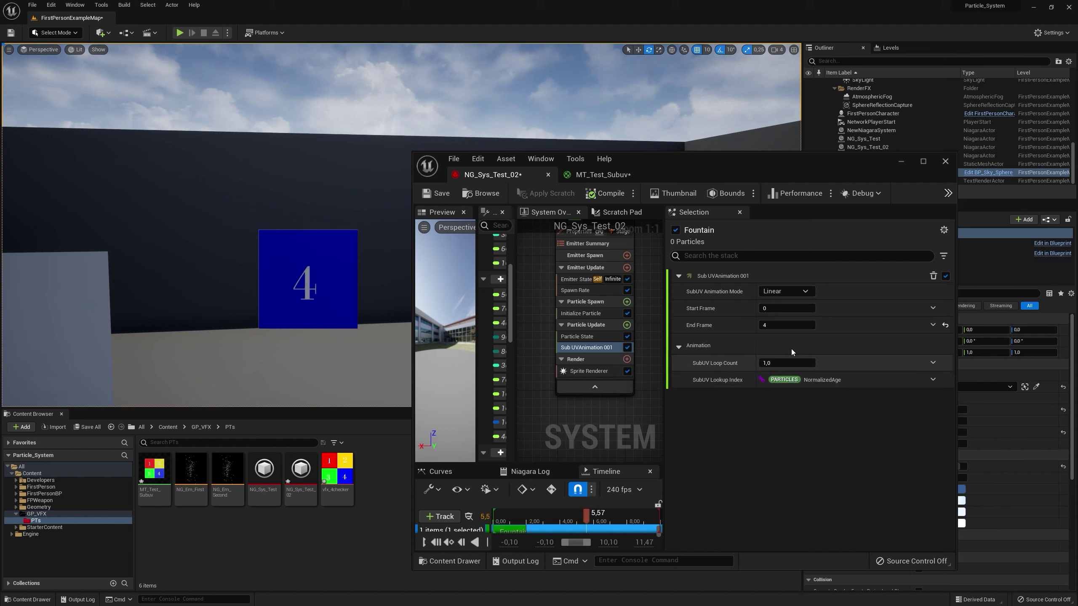
- Replace NormalizedAge on SubUV Lookup Index with a Float from Curve dynamic input, found by searching 'float'
left_click(932, 380)
type("float")
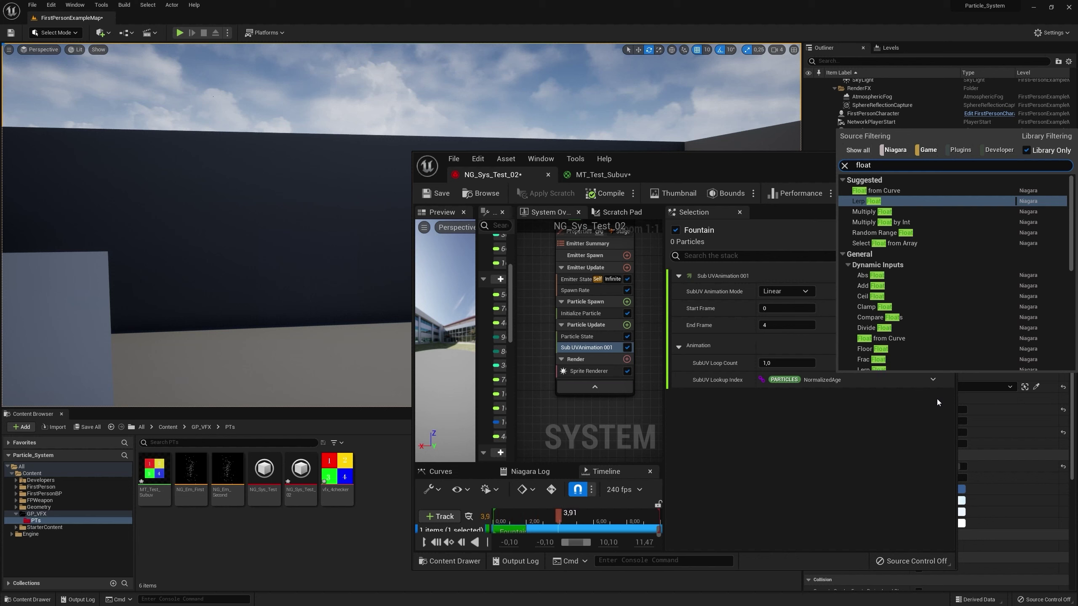
key("Up")
key("Return")
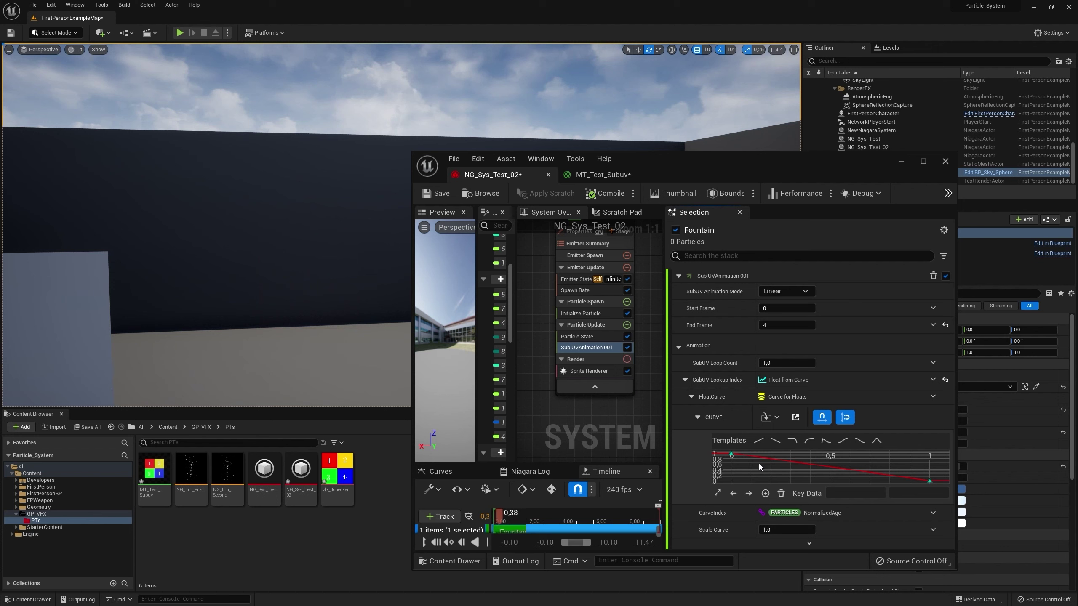
- Add a curve key and drag keys so the curve climbs 0 to 1 via 0,6 at time 0,1
right_click(770, 472)
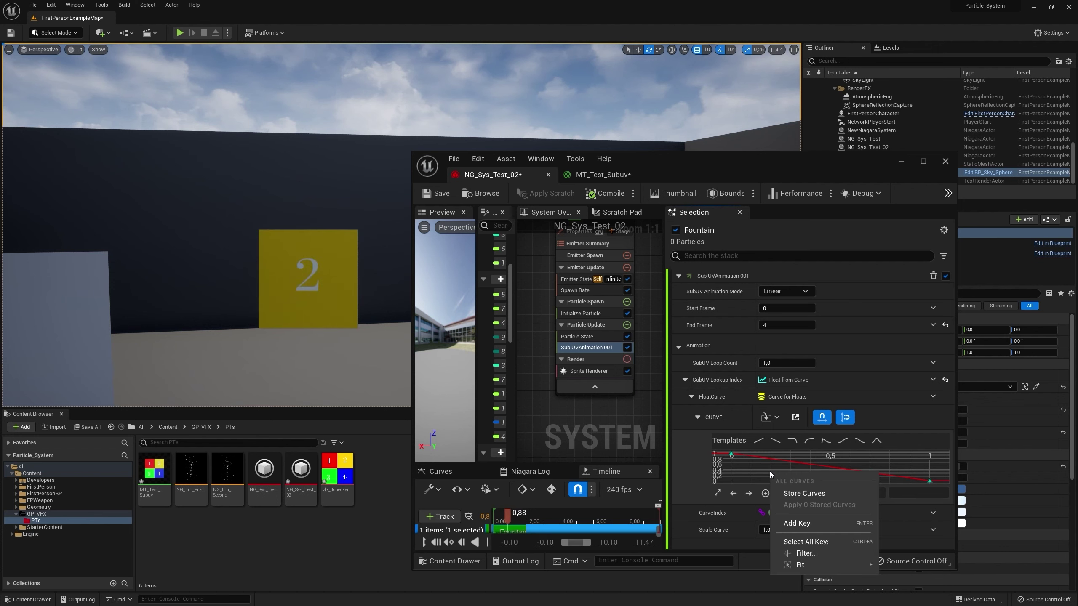
left_click(796, 523)
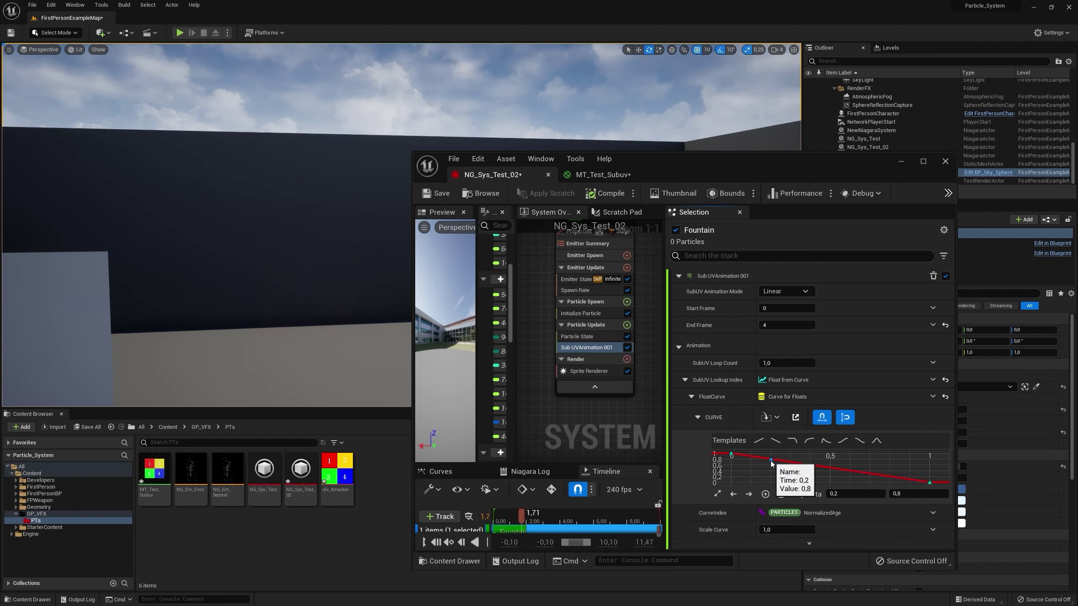
left_click_drag(771, 461, 768, 480)
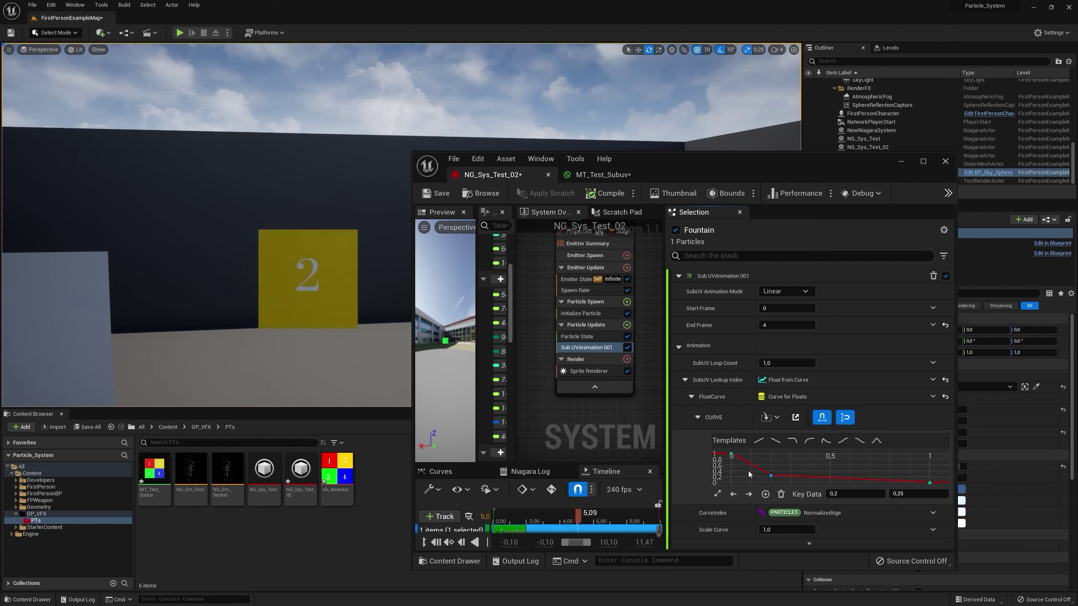
left_click(730, 494)
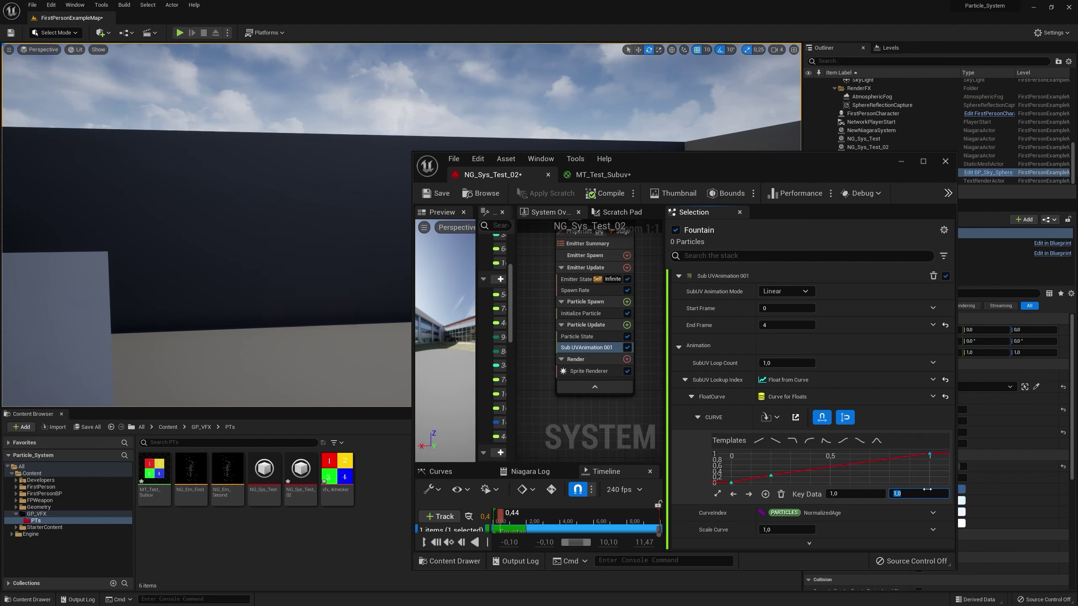
left_click(770, 475)
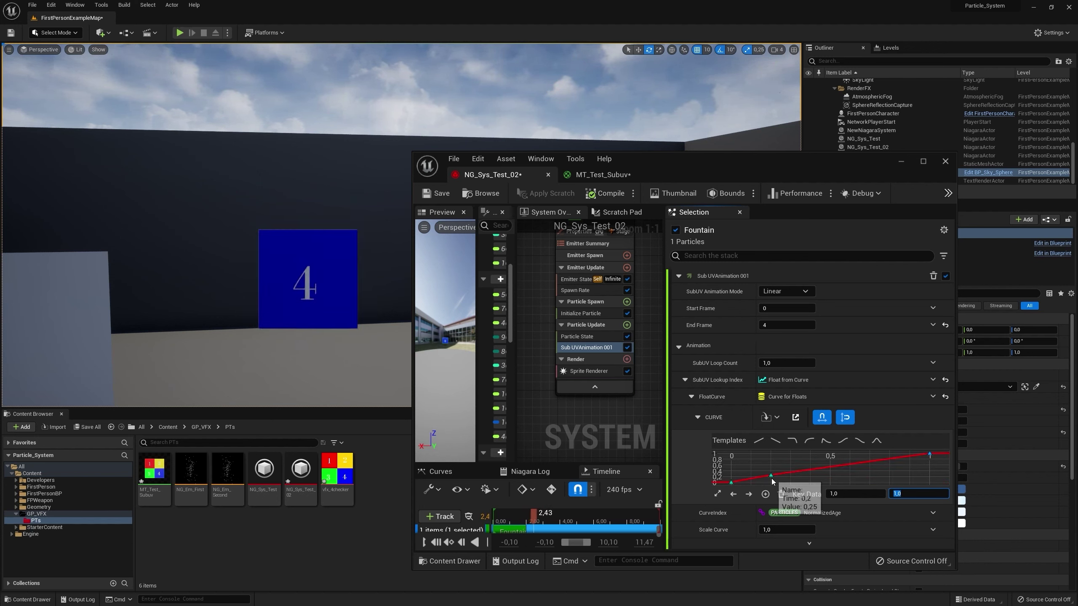
left_click_drag(770, 475, 750, 465)
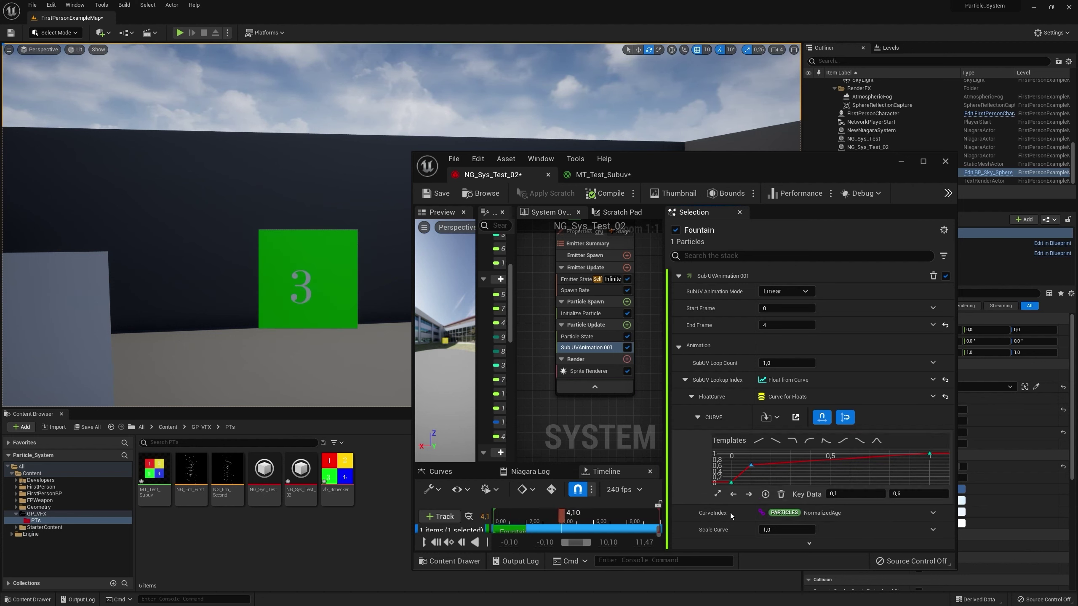
mouse_move(746, 472)
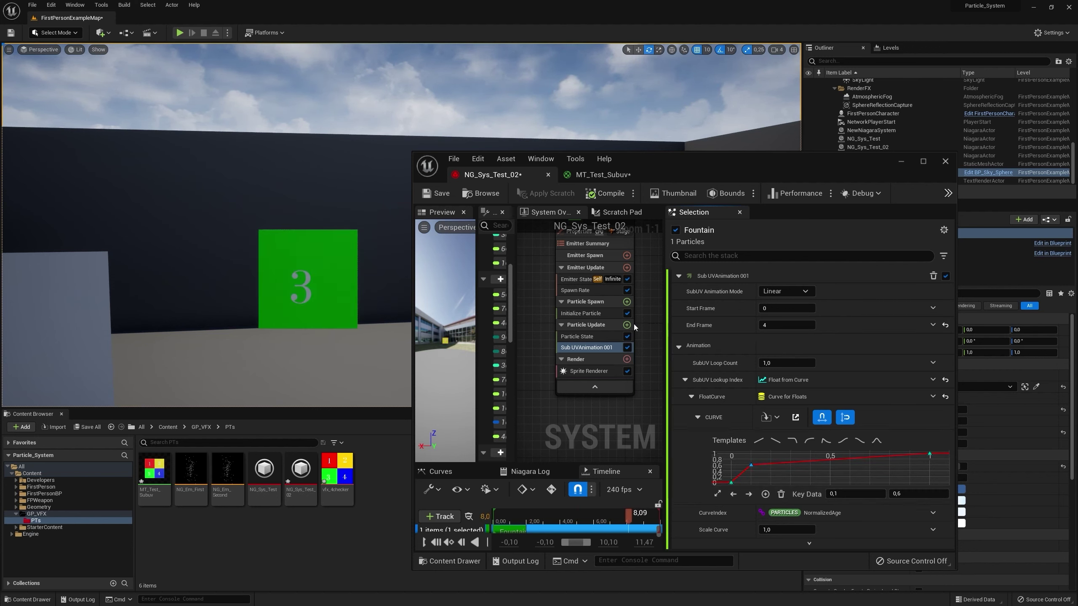
left_click(594, 371)
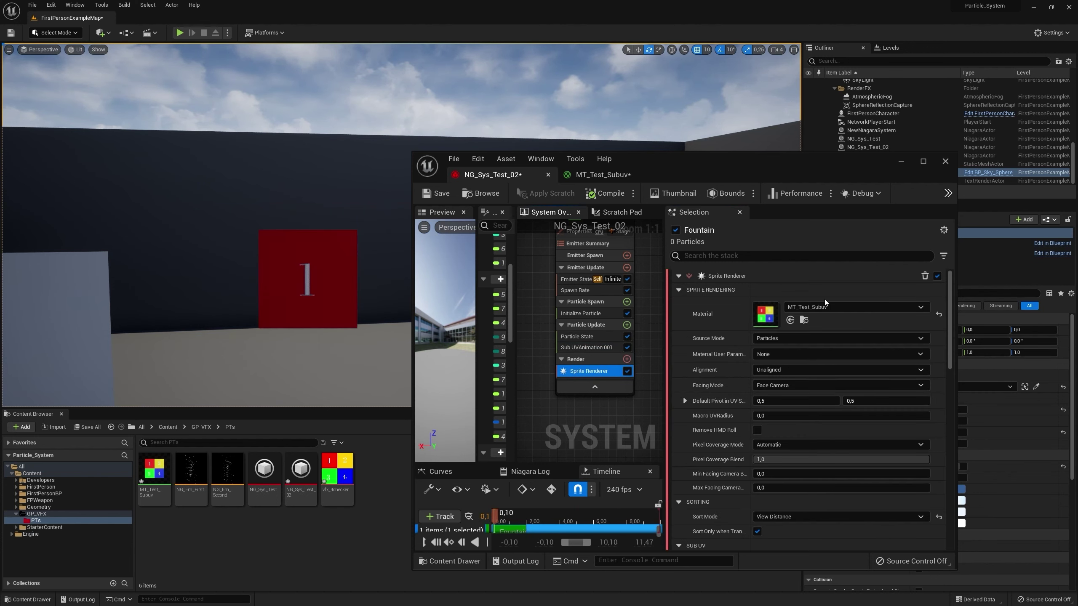
scroll(810, 434, "down", 5)
scroll(810, 435, "up", 1)
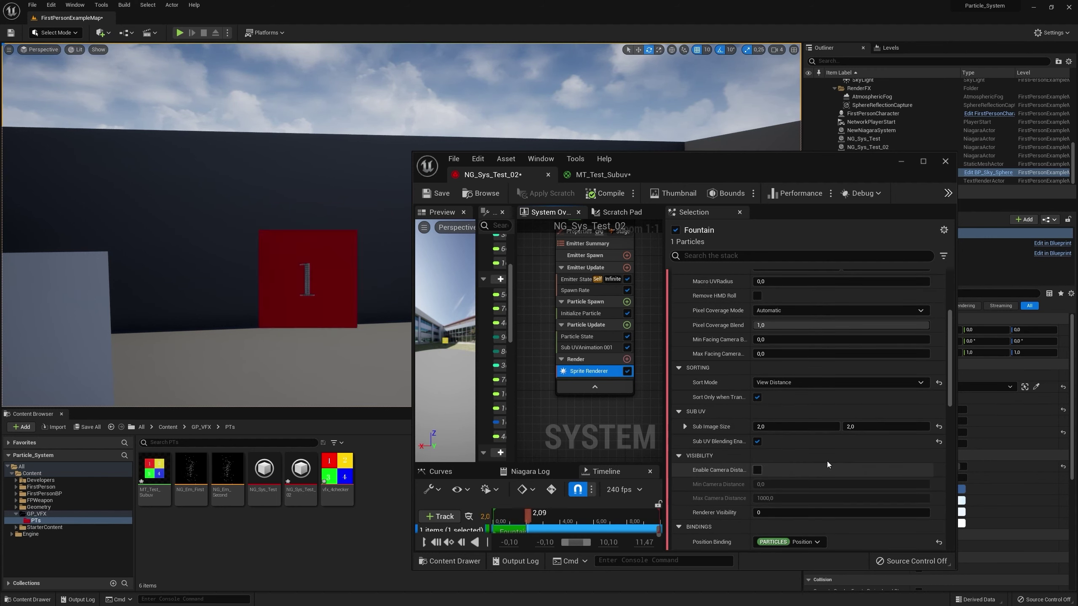
scroll(802, 416, "up", 2)
scroll(814, 423, "down", 8)
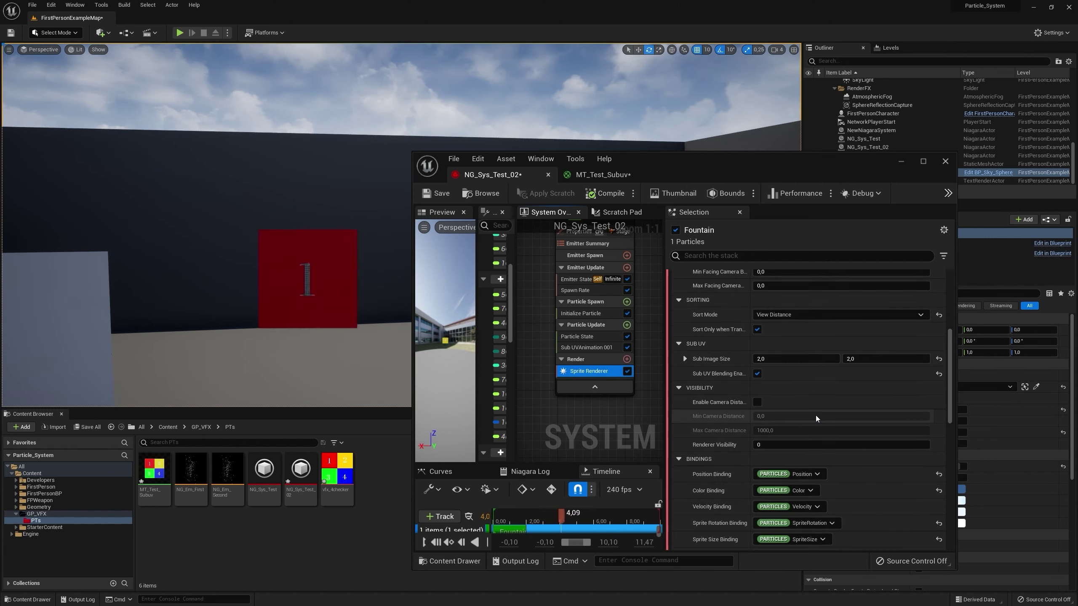
scroll(815, 415, "down", 1)
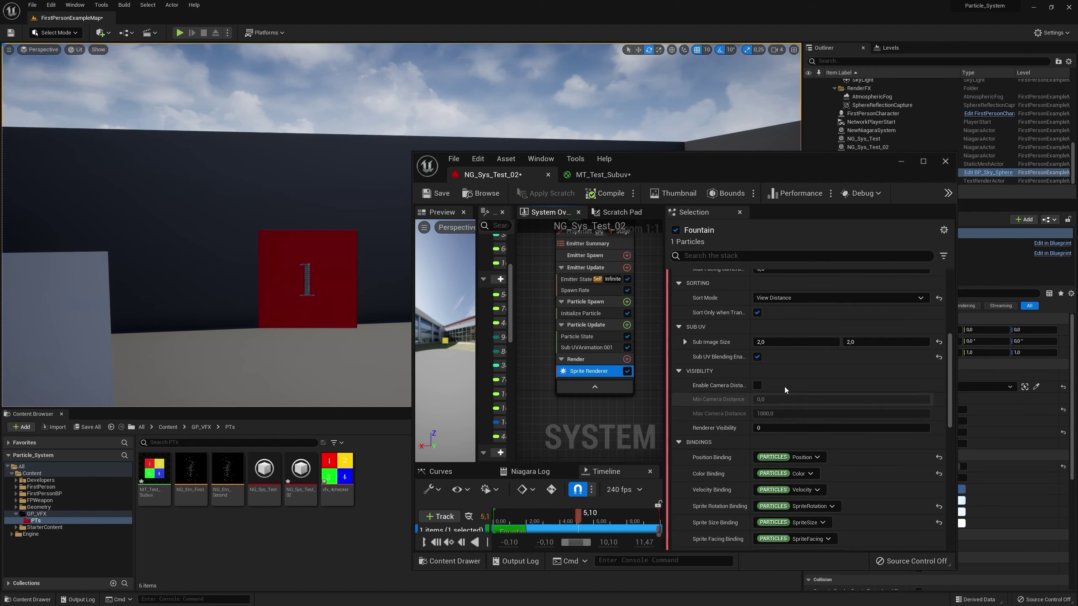
left_click(756, 356)
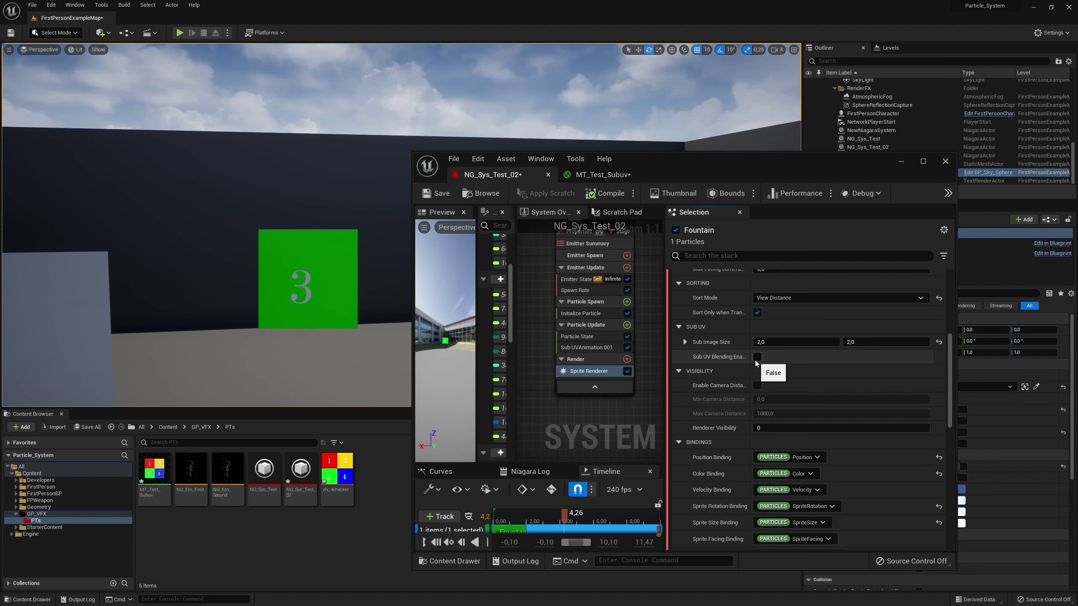
left_click(756, 358)
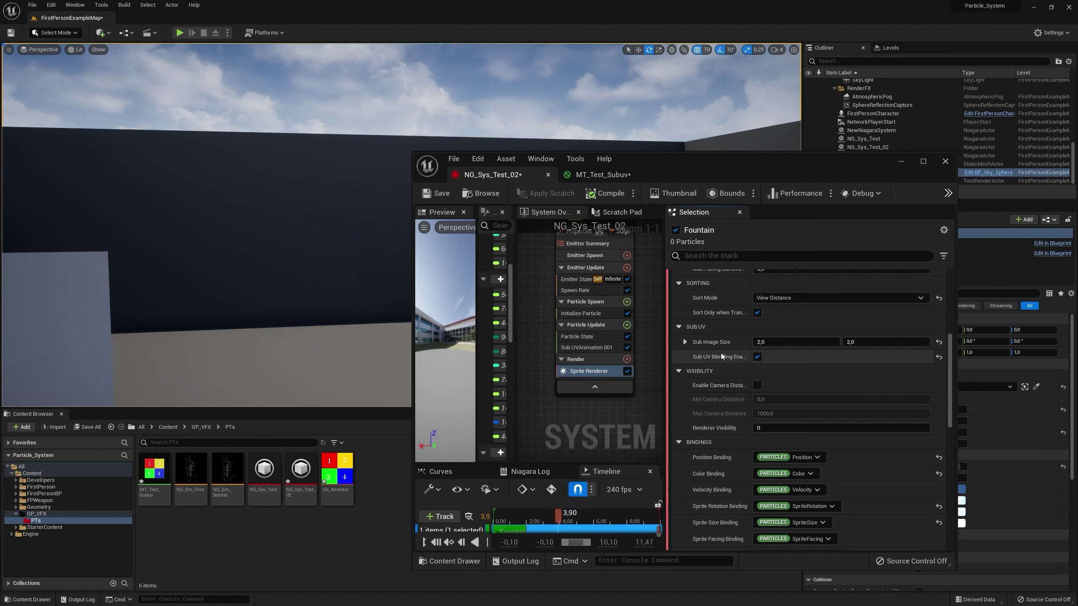
left_click(590, 348)
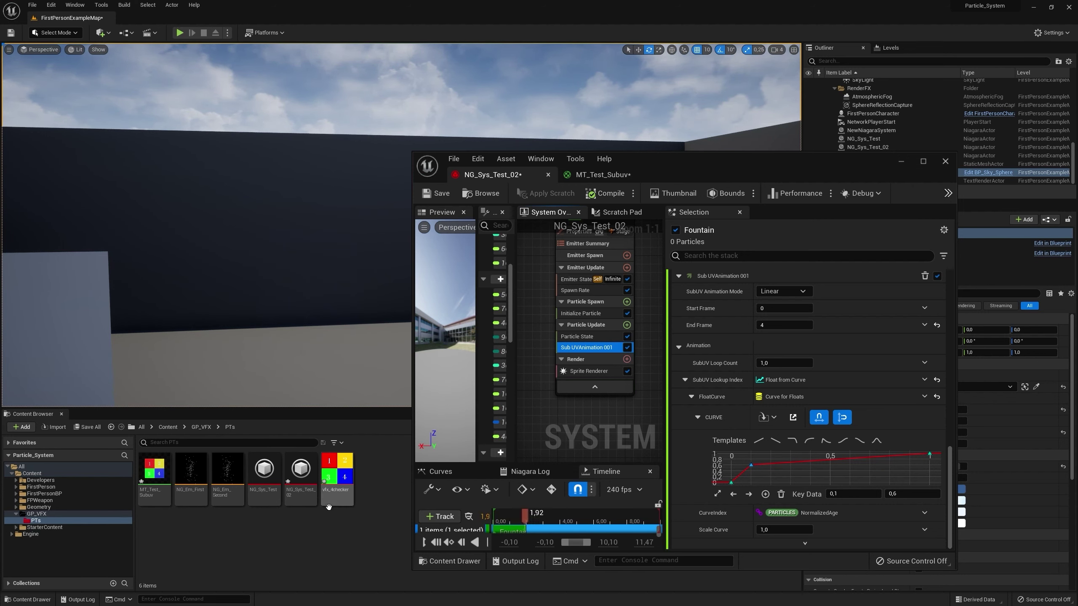
- Open MT_Test_Subuv, return to NG_Sys_Test_02 and delete the Sub UVAnimation 001 module
left_click(155, 480)
double_click(156, 479)
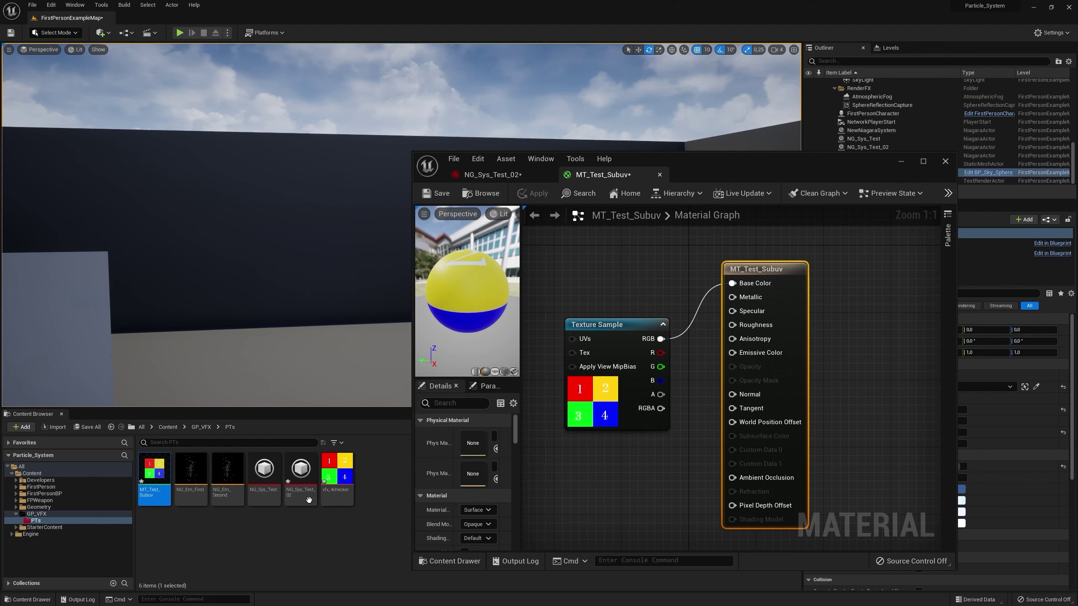
double_click(301, 472)
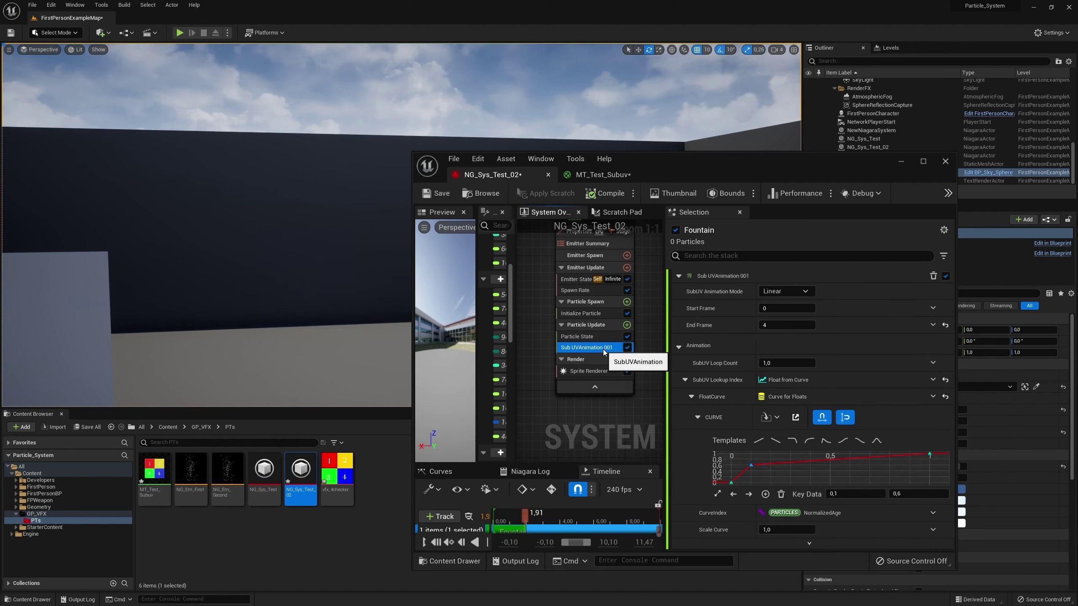
key("Delete")
- Set the Sprite Renderer's Sub Image Size X and Y both to 1
left_click(604, 362)
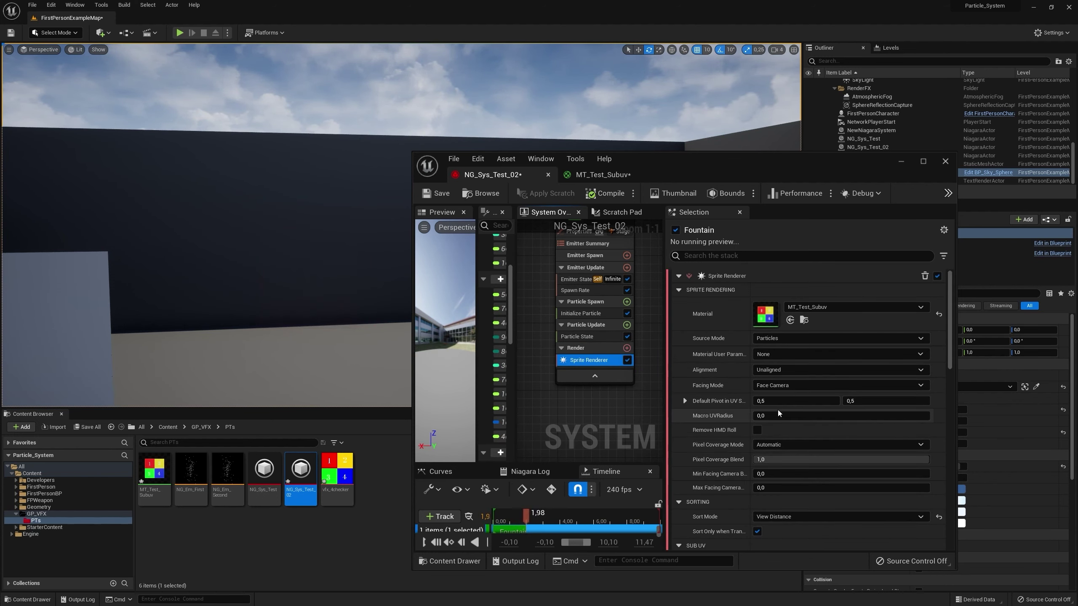
scroll(783, 440, "down", 3)
left_click(781, 460)
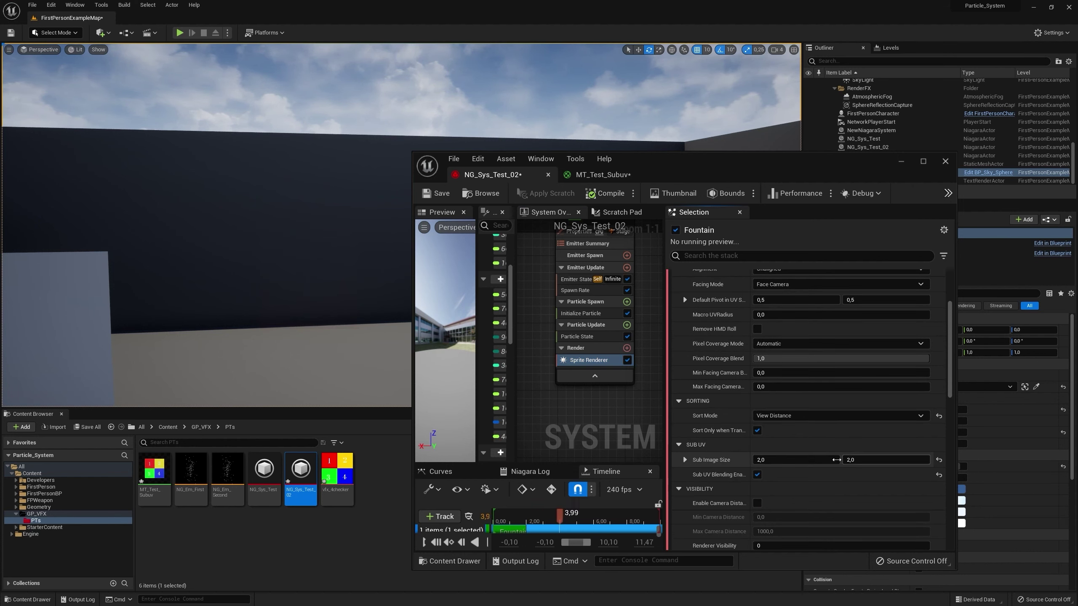
left_click_drag(764, 463, 855, 473)
left_click(798, 465)
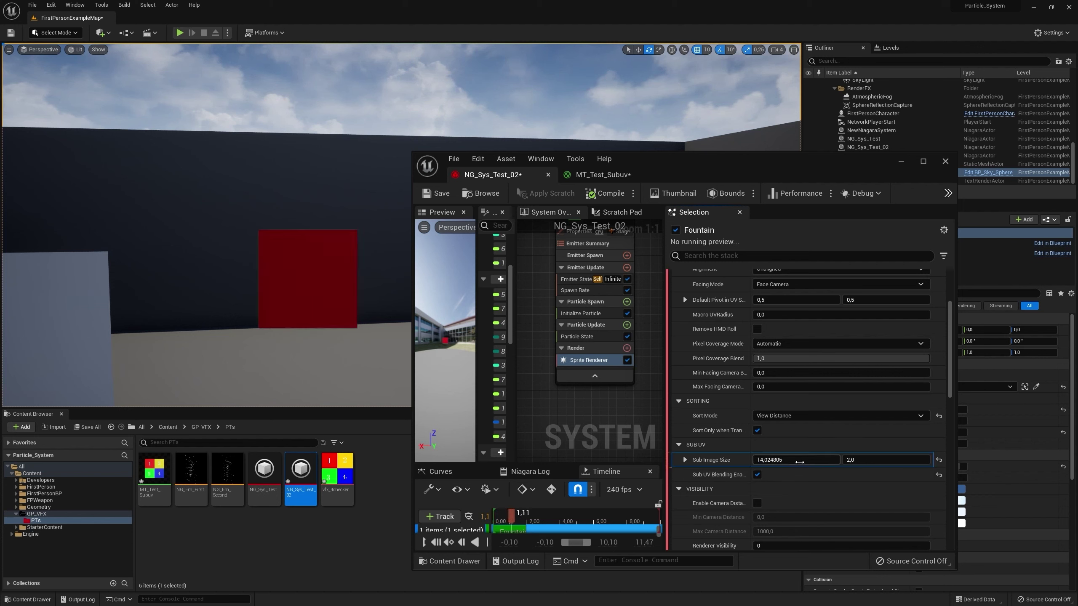
type("1")
key("Tab")
key("Return")
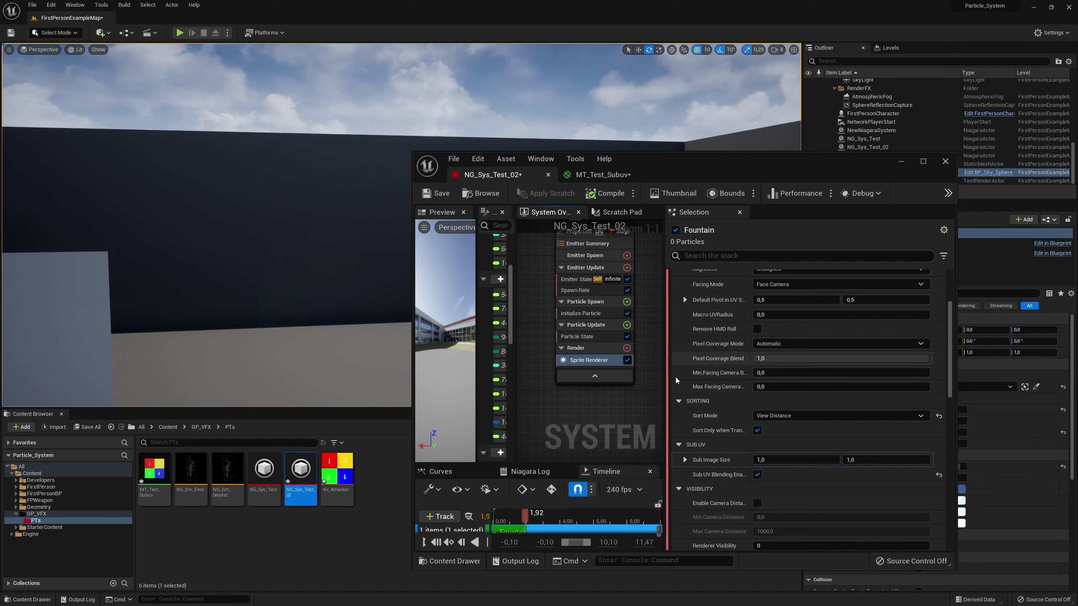
scroll(773, 383, "up", 3)
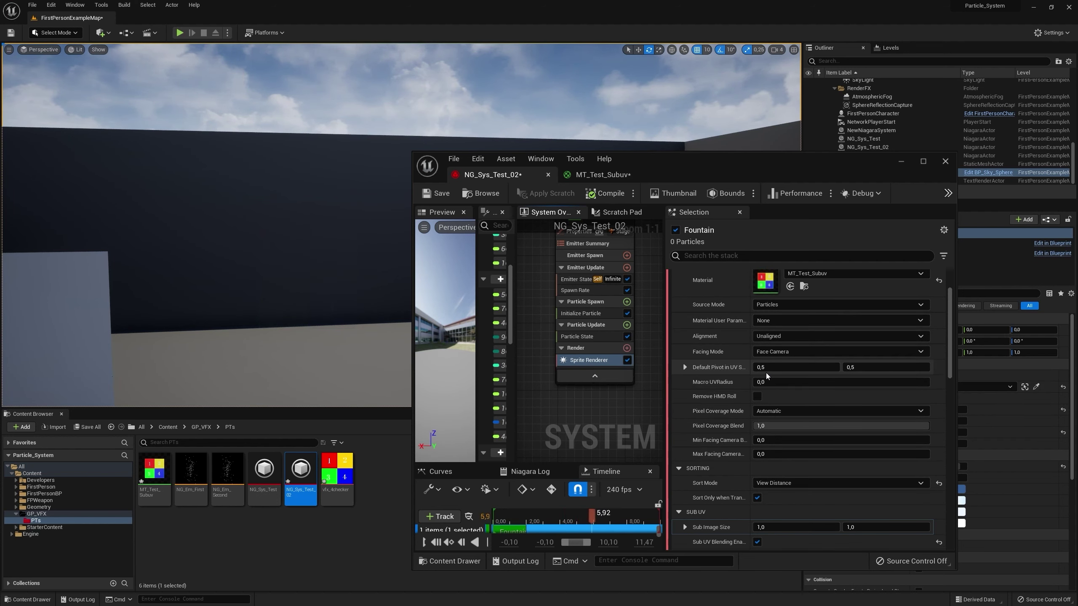
scroll(730, 370, "up", 2)
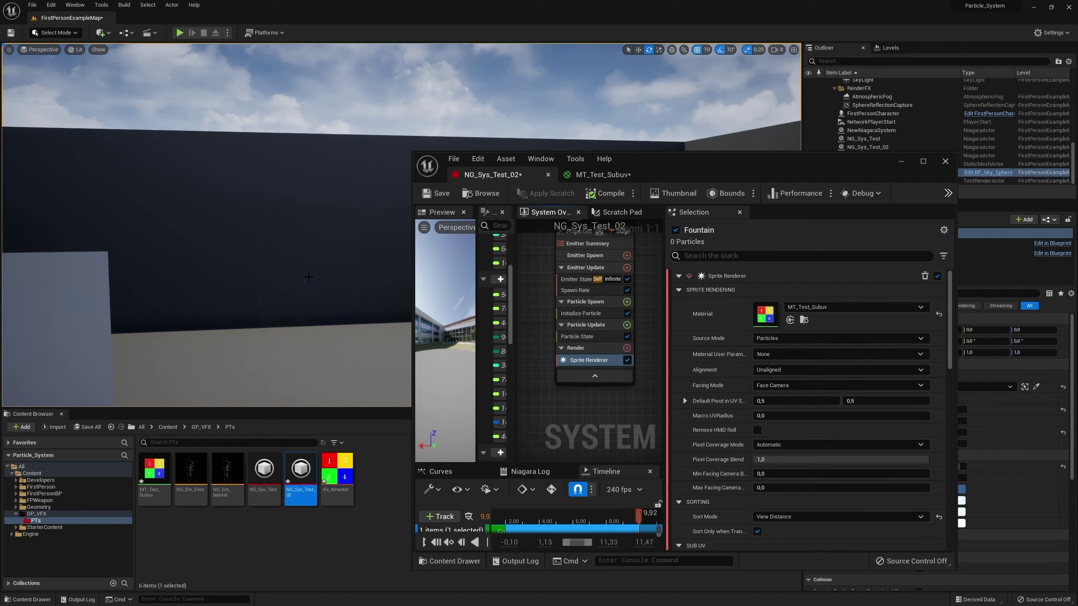
- Try Default Pivot values of 0 by 0 in the Sprite Renderer, then change Y to 1
left_click(761, 401)
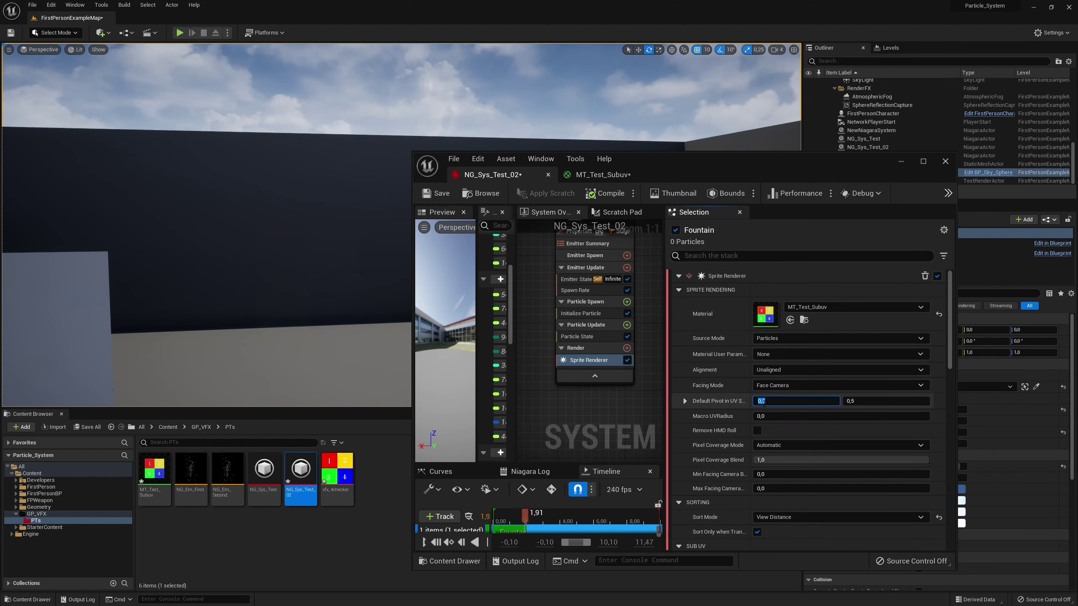
type("0")
key("Return")
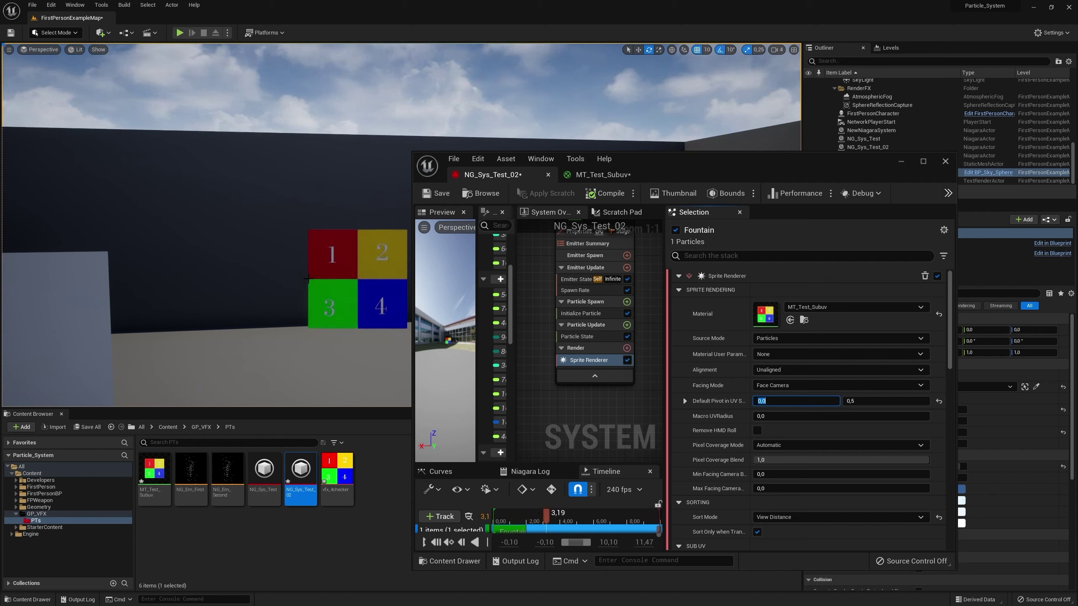
left_click(882, 401)
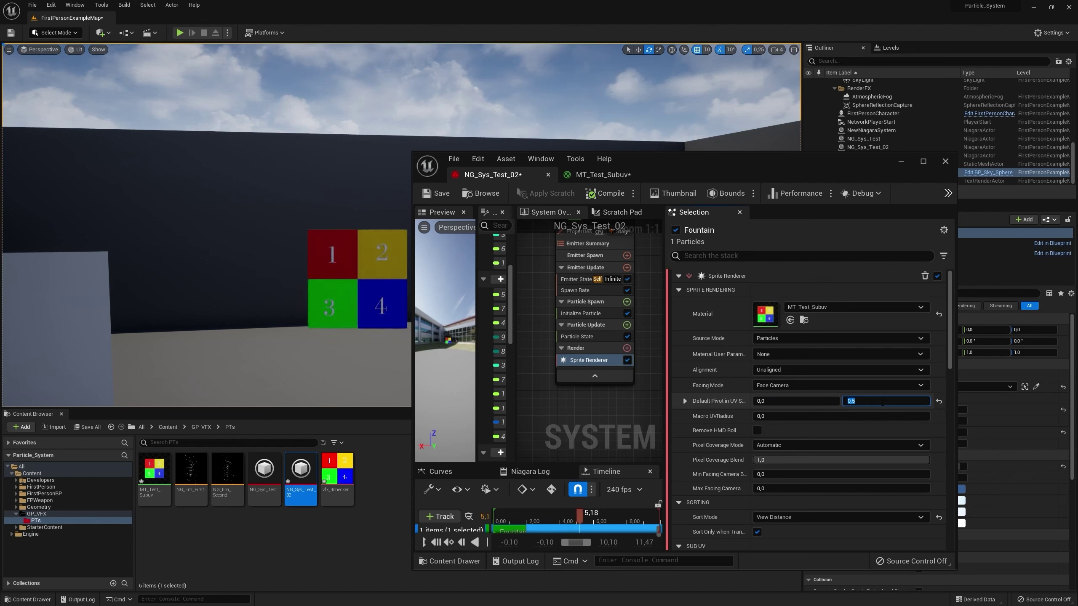
type("0")
key("Return")
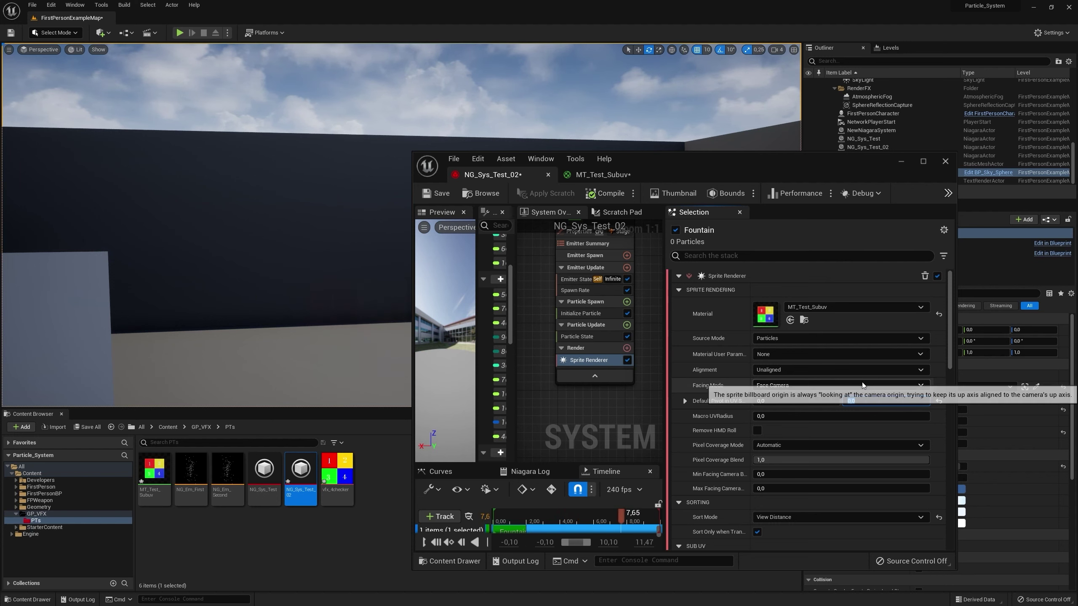
type("1")
key("Return")
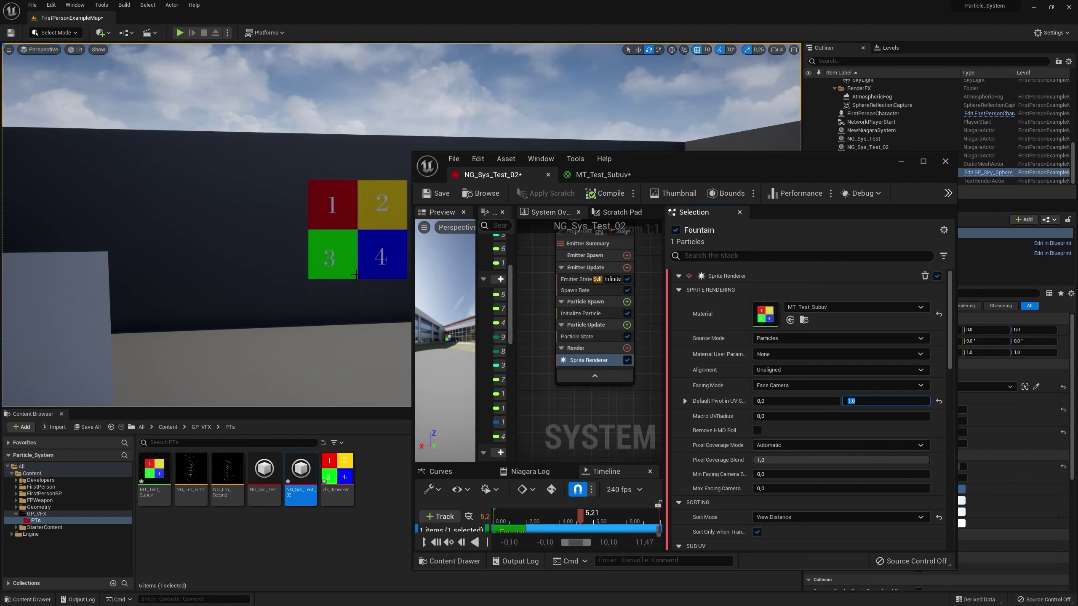
- Set Default Pivot in UV Space to 0,5 by 0,5 and scroll to the Sub UV section
left_click(779, 401)
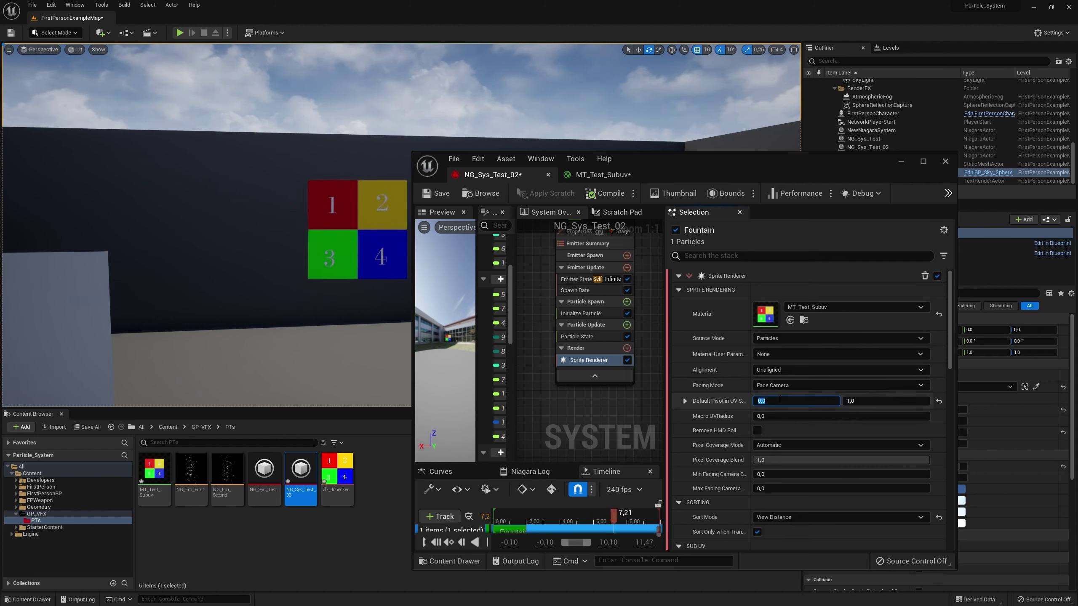
type("0,5")
key("Return")
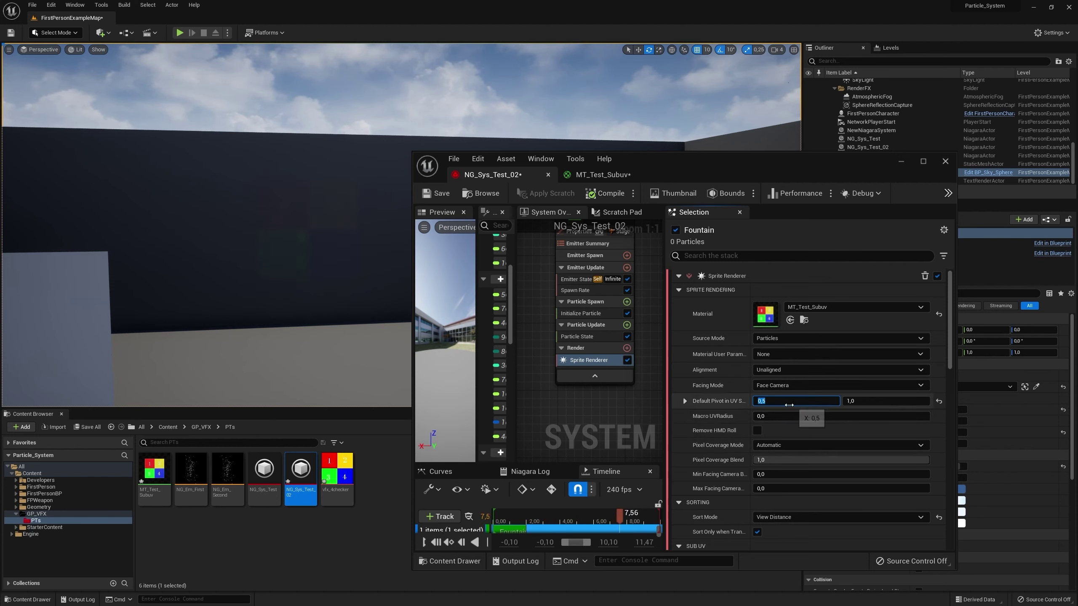
left_click(859, 402)
type("0,5")
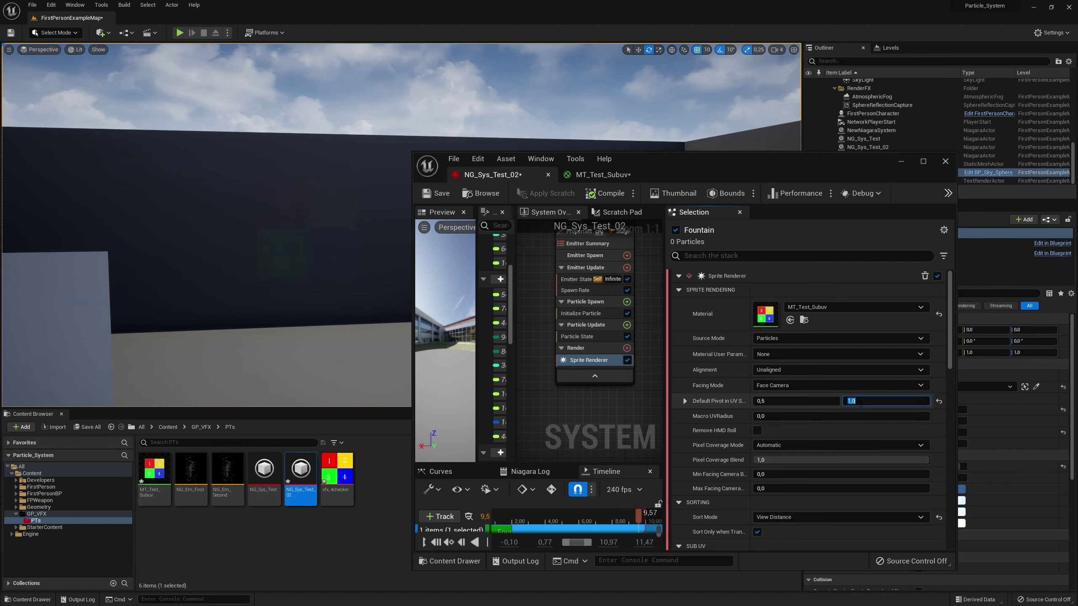
key("Return")
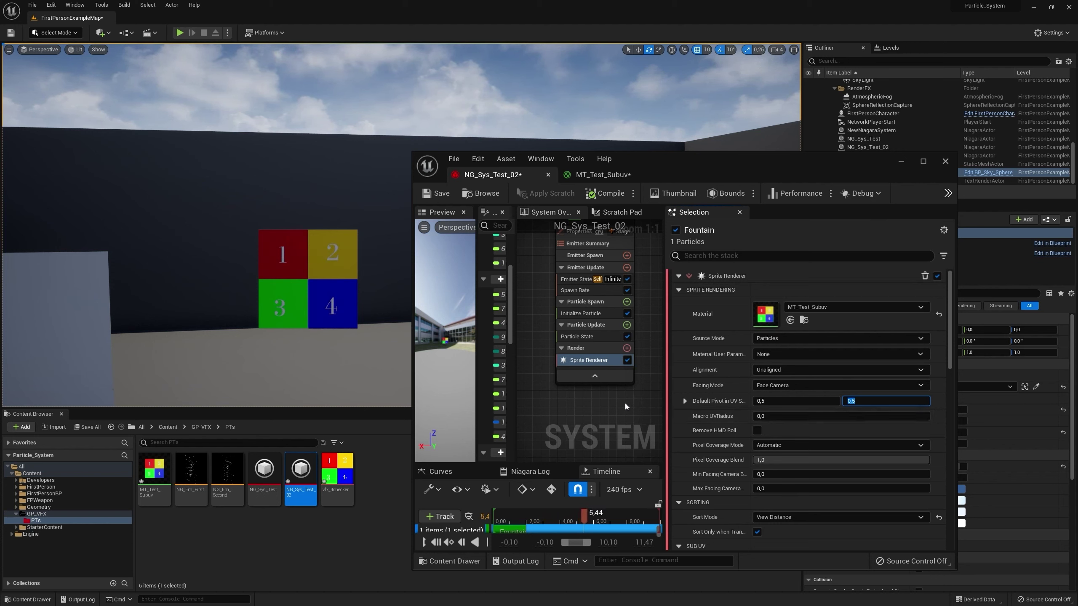
scroll(785, 461, "down", 3)
scroll(829, 446, "down", 2)
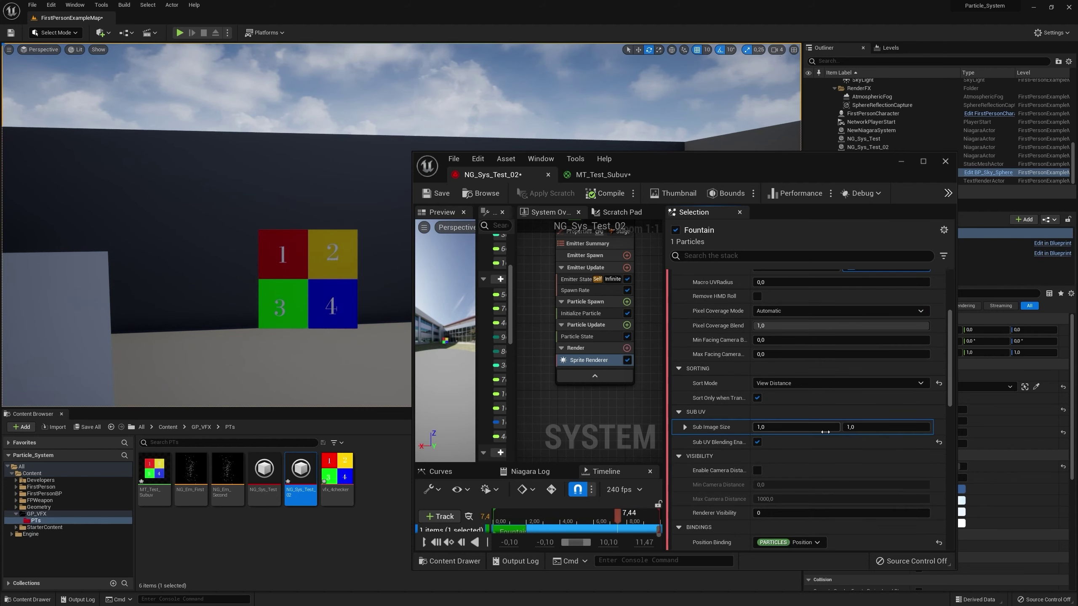
- Save the Niagara system and convert MT_Test_Subuv's Texture Sample into a Texture Object
left_click(444, 194)
left_click(602, 174)
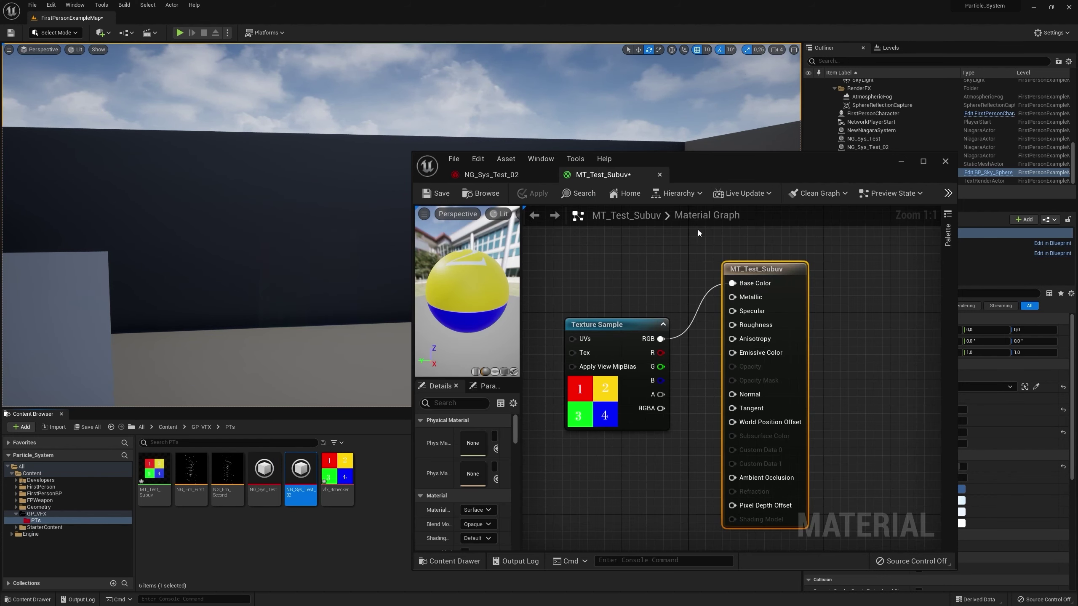
scroll(595, 315, "down", 2)
right_click_drag(595, 315, 745, 274)
left_click_drag(758, 325, 563, 315)
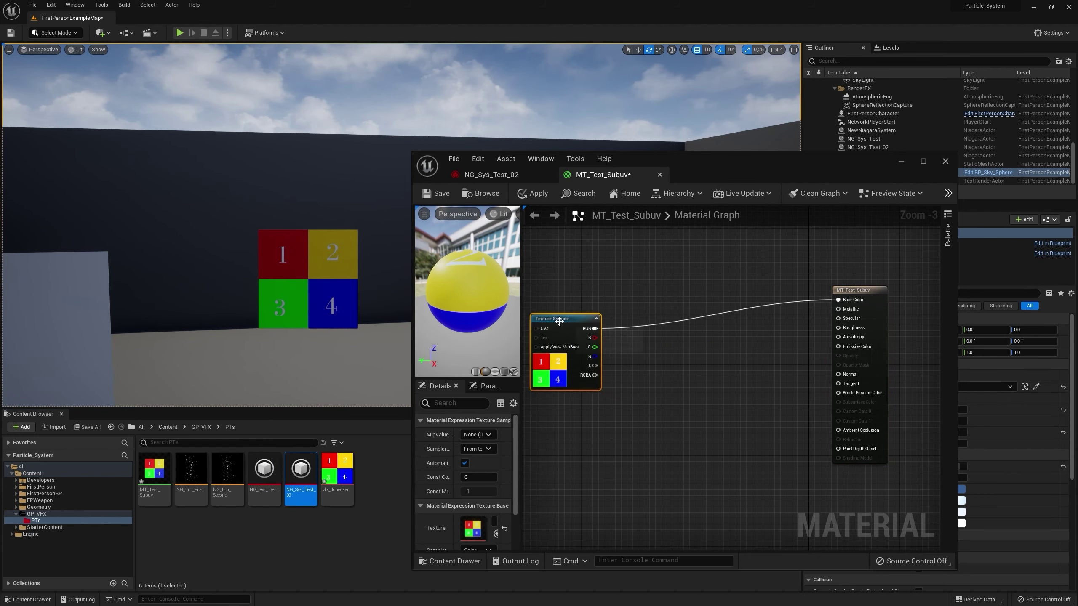
right_click(562, 315)
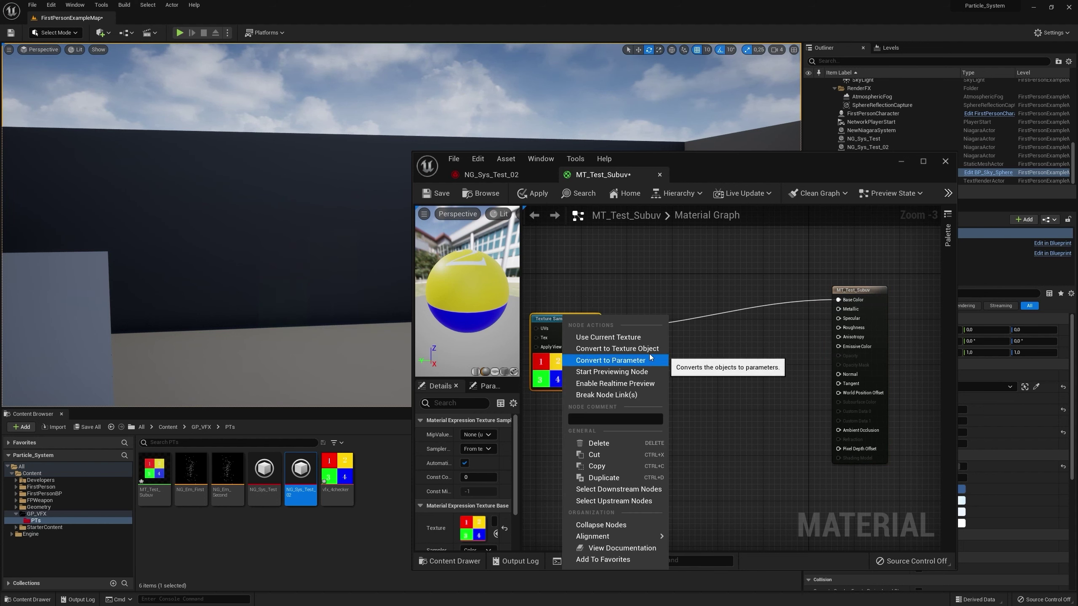
left_click(645, 347)
- Add a FlipBook node fed by the Texture Object in its Texture input
right_click(653, 355)
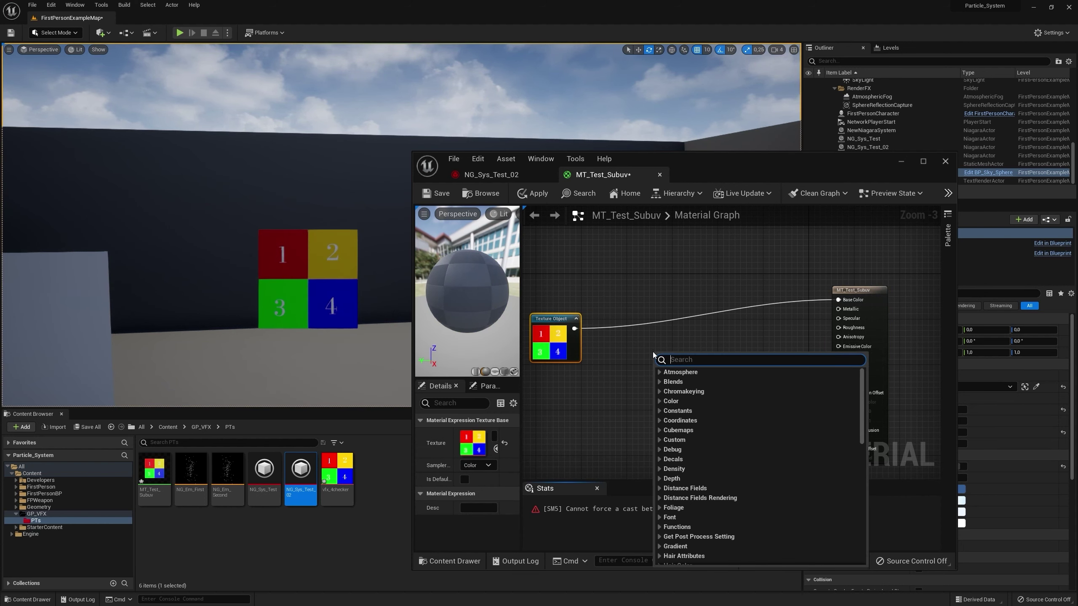
type("flip")
key("Return")
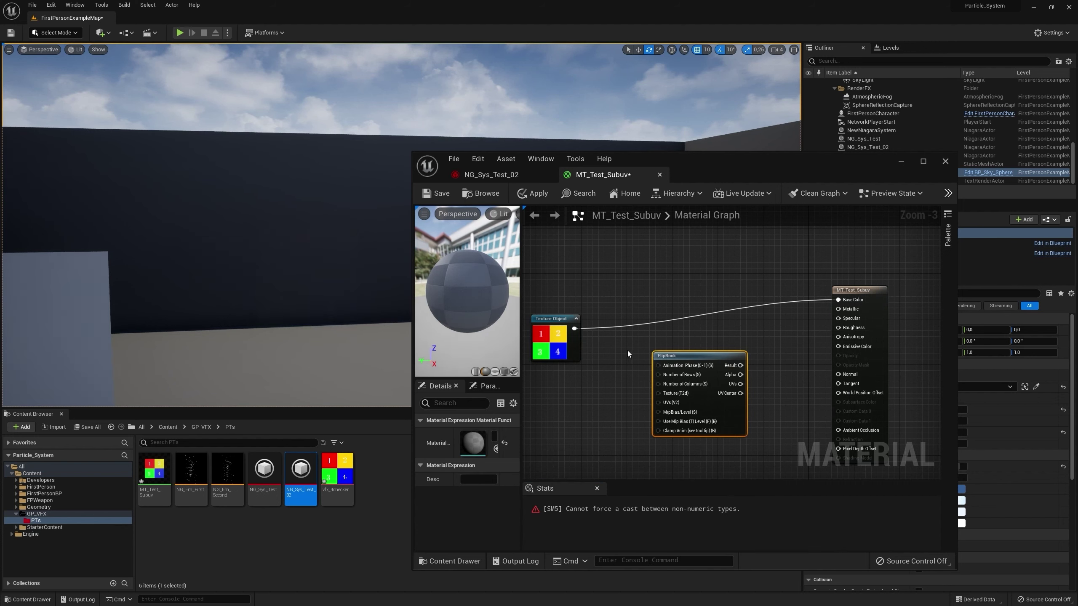
scroll(632, 344, "up", 2)
right_click_drag(610, 337, 679, 283)
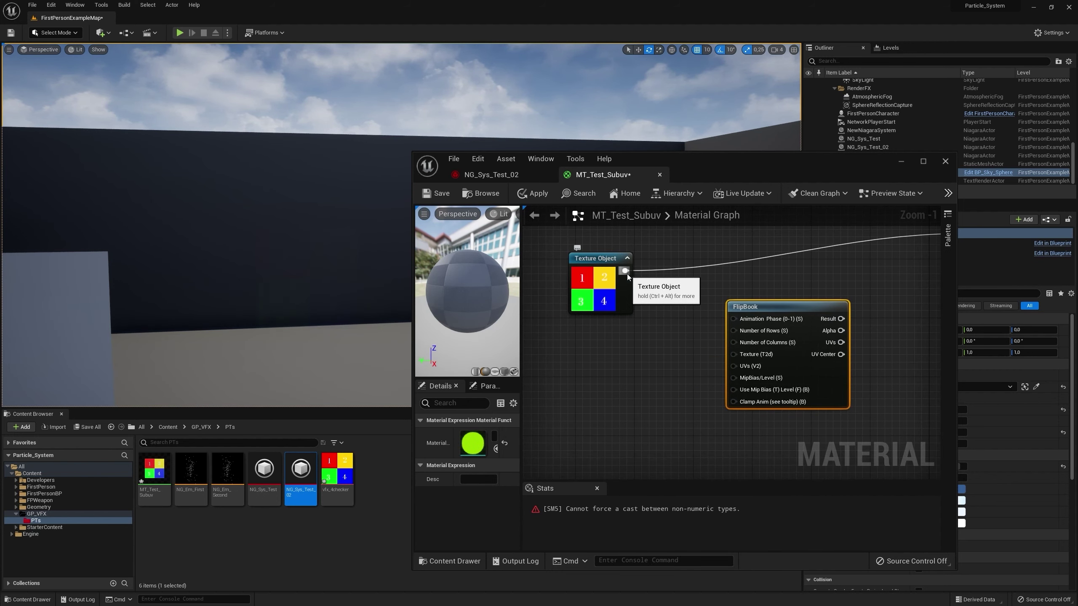
left_click_drag(626, 271, 696, 335)
left_click_drag(686, 405, 733, 354)
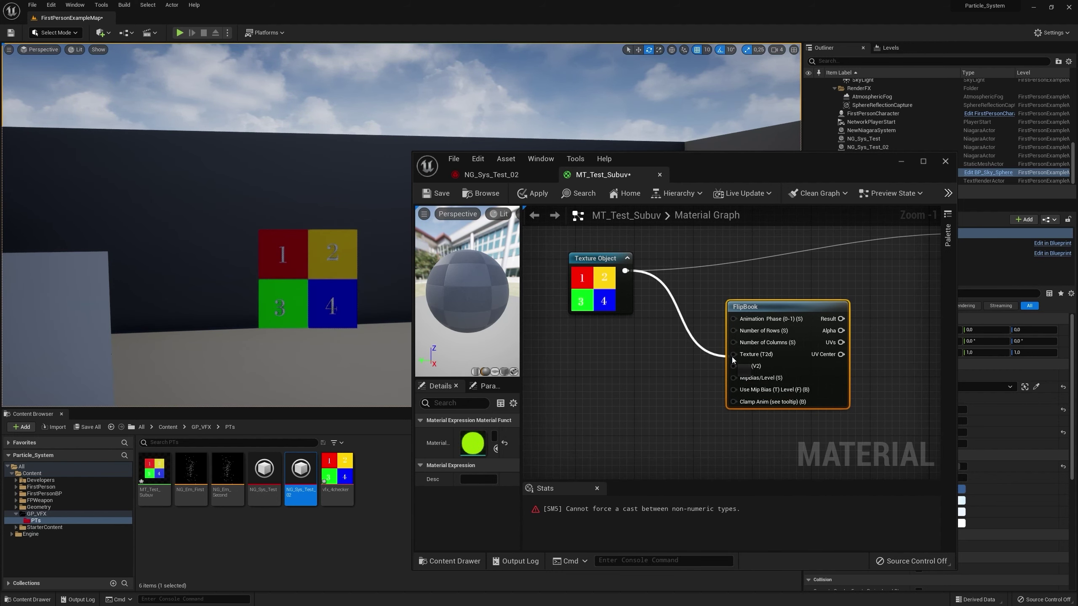
- Add a TexCoord[0] node wired into the FlipBook's UVs input
right_click(593, 377)
type("texcoord")
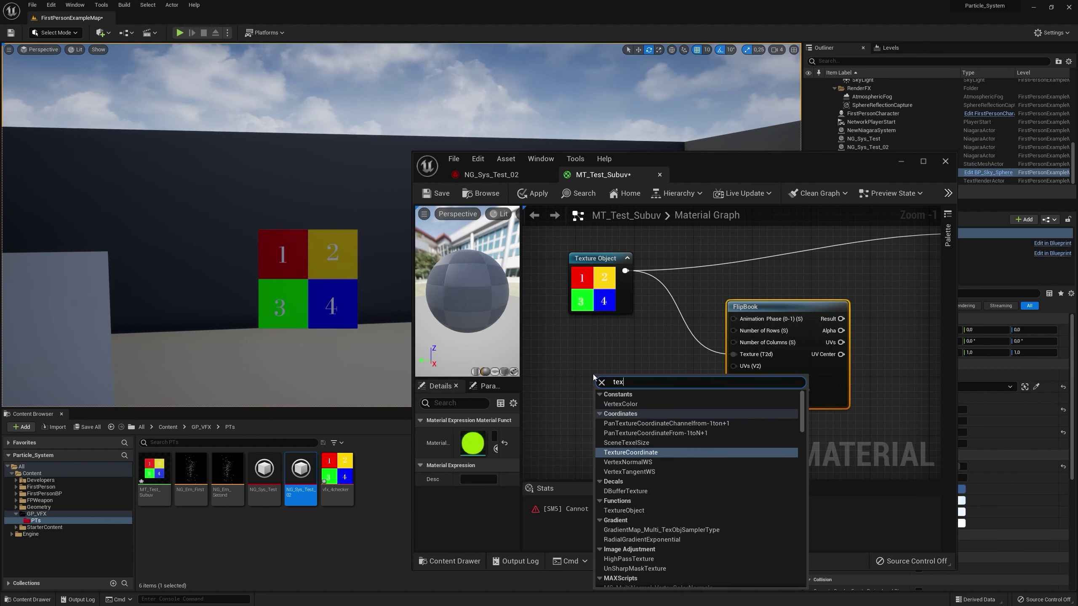
key("Return")
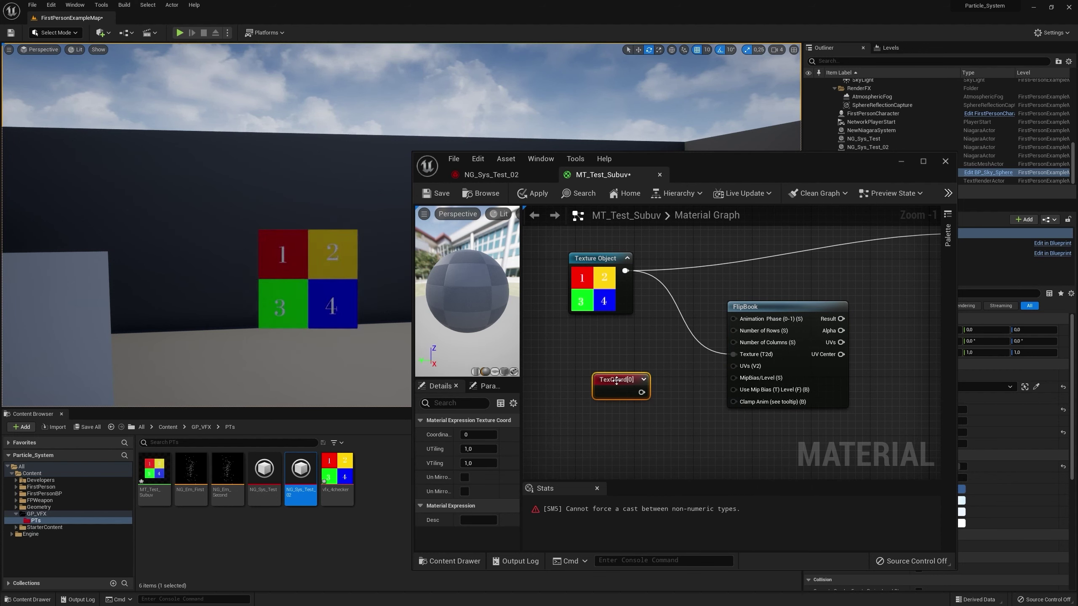
left_click_drag(650, 398, 714, 372)
left_click_drag(642, 373, 631, 366)
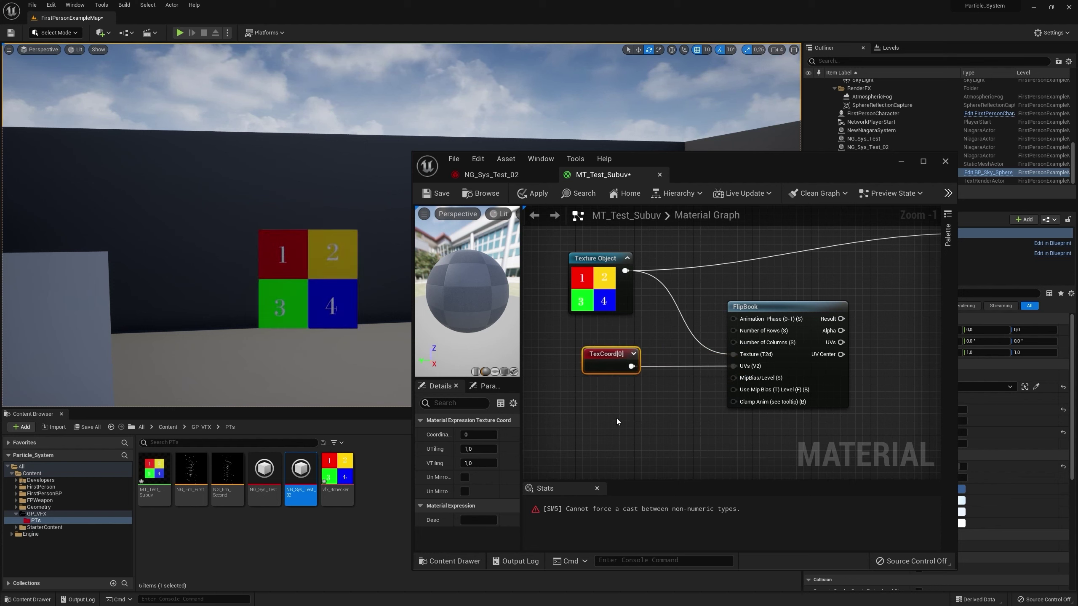
- Add a Time node with a Frac node fed by it, and reposition Time
right_click(567, 428)
type("time")
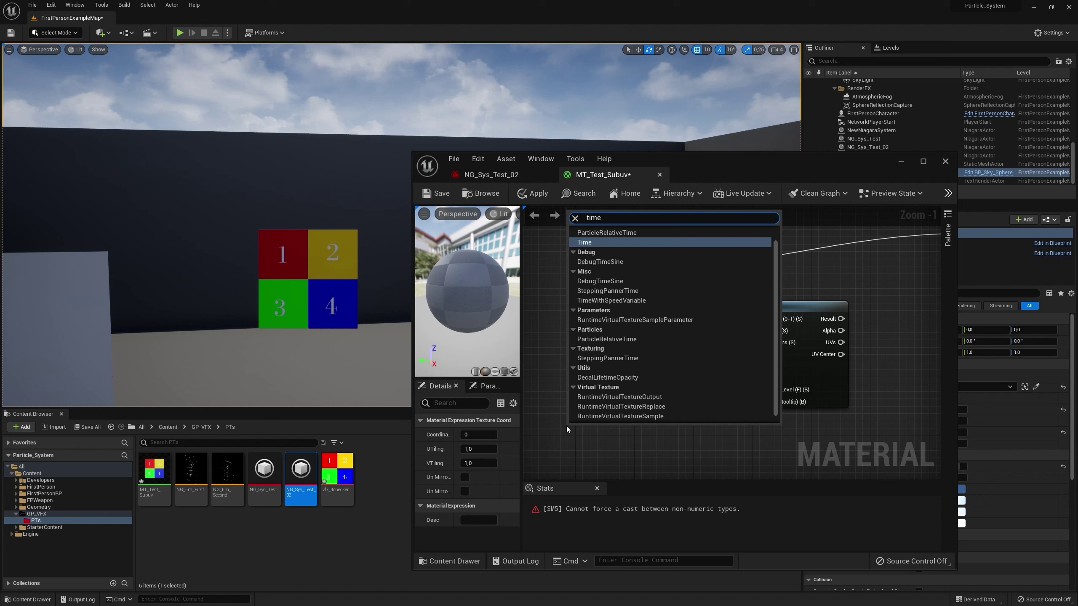
key("Return")
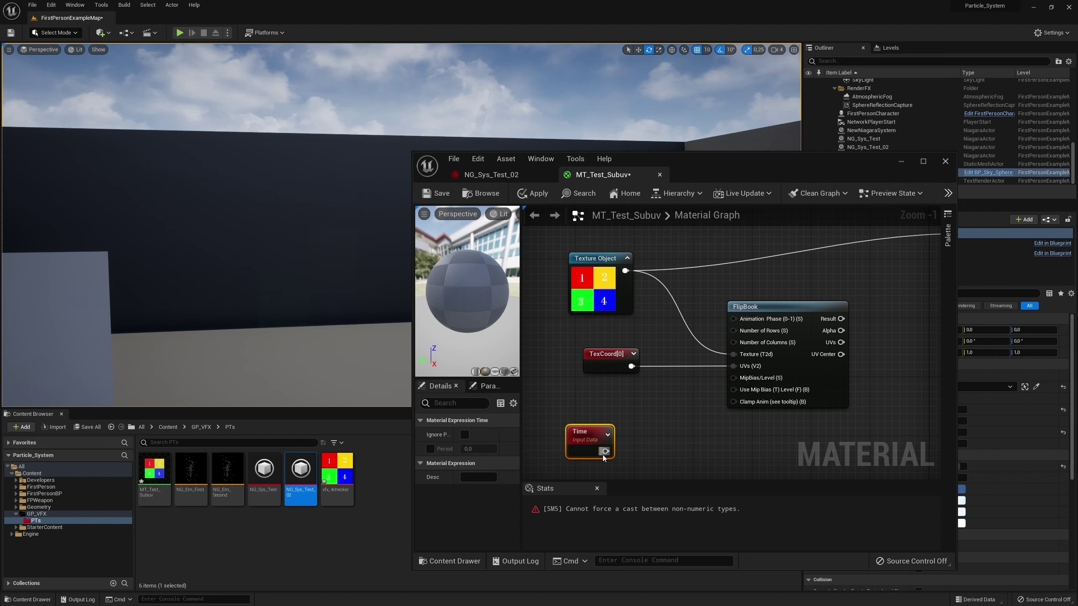
left_click_drag(605, 451, 637, 424)
type("frac")
key("Return")
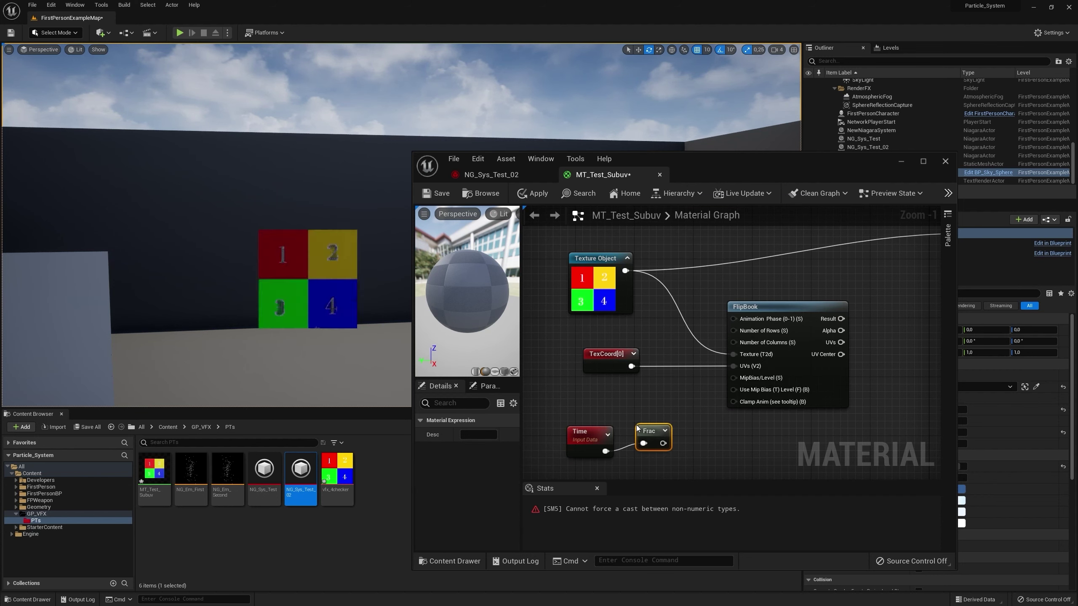
left_click_drag(662, 443, 736, 319)
left_click(692, 418)
left_click_drag(607, 455, 580, 450)
scroll(637, 390, "down", 3)
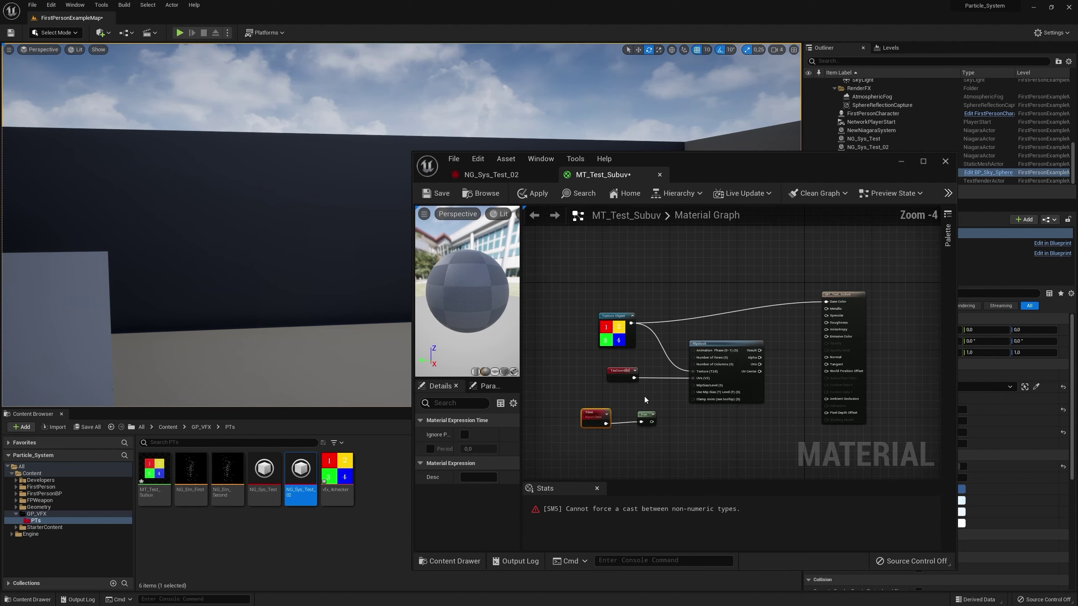
right_click_drag(644, 396, 697, 373)
- Add a Multiply node fed by Time with its B constant set to 0,2
left_click_drag(643, 398, 612, 400)
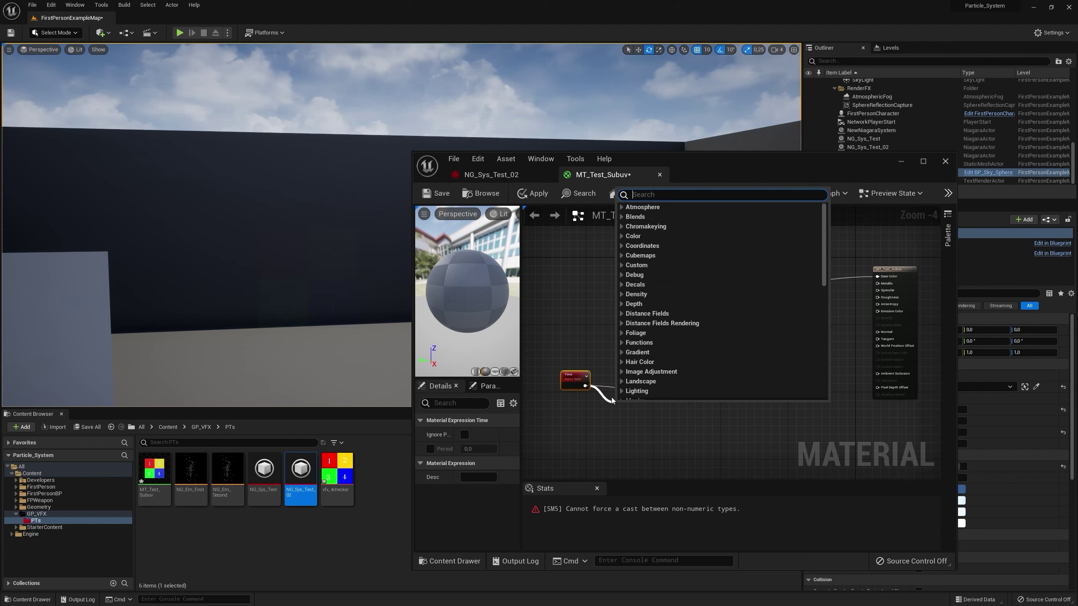
type("mult")
key("Return")
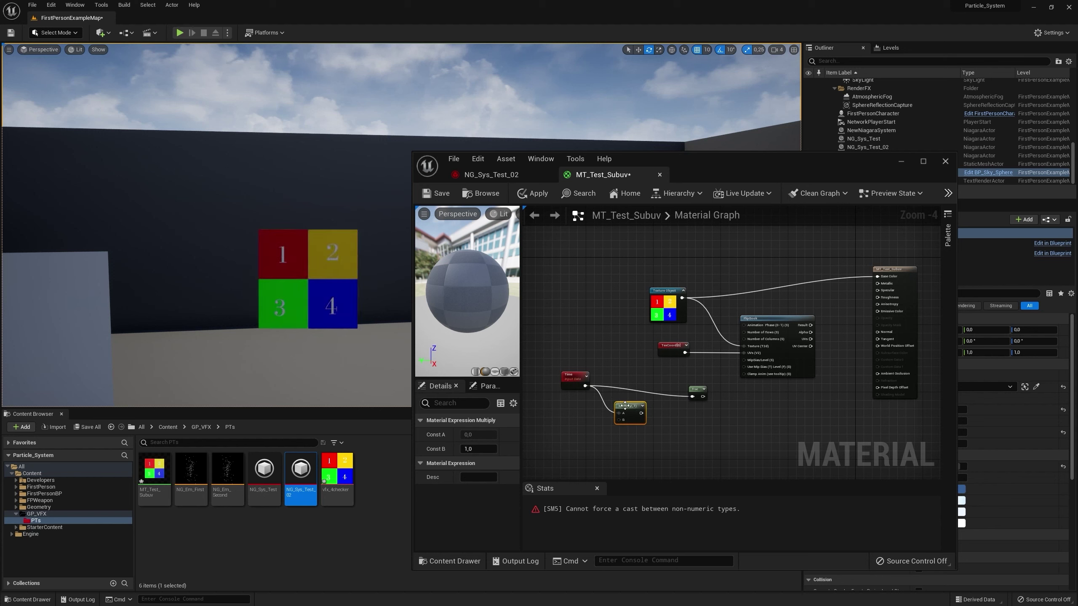
scroll(594, 422, "up", 3)
left_click(478, 448)
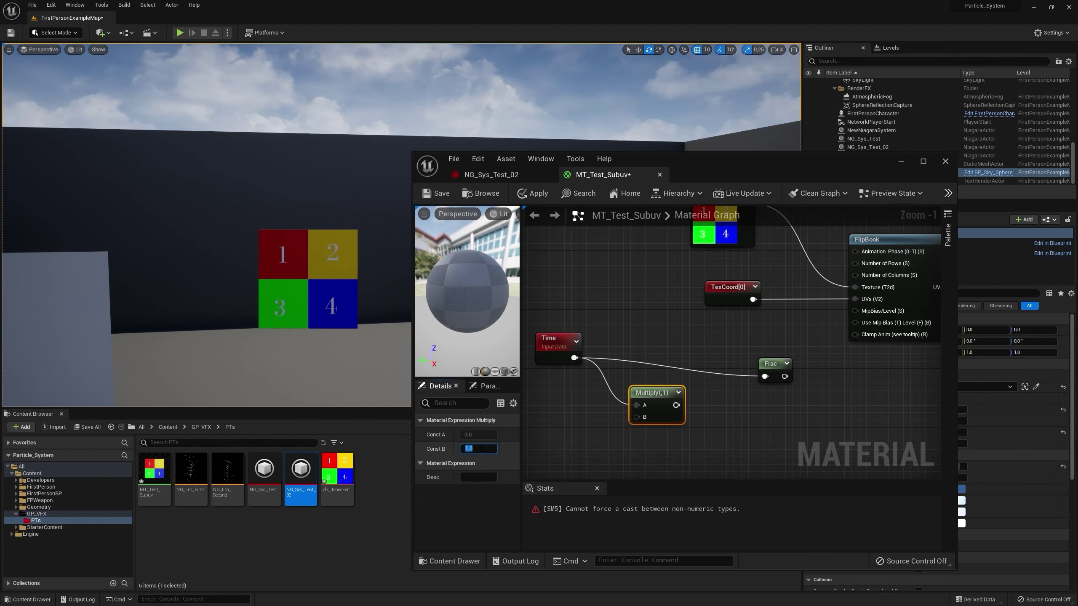
key("BackSpace")
type("0,2")
key("Return")
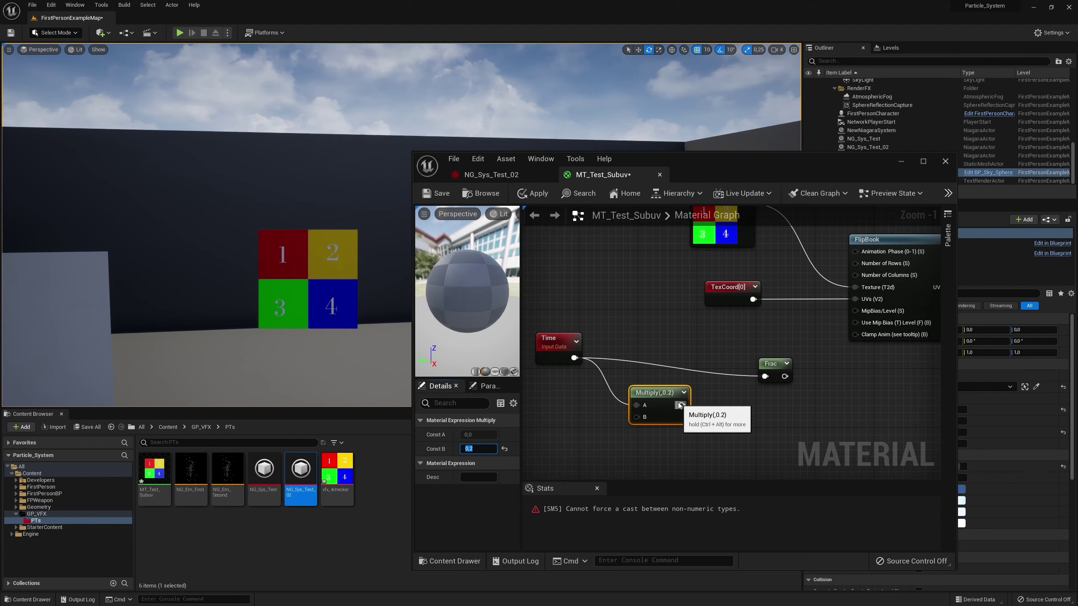
- Wire Multiply into FlipBook's Animation Phase and feed the Multiply result into Frac
left_click_drag(682, 405, 855, 252)
right_click_drag(785, 377, 696, 377)
mouse_move(696, 373)
left_mouse_down()
mouse_move(691, 384)
mouse_move(619, 399)
mouse_move(688, 373)
left_mouse_up()
left_click(653, 391)
left_click_drag(593, 402, 766, 250)
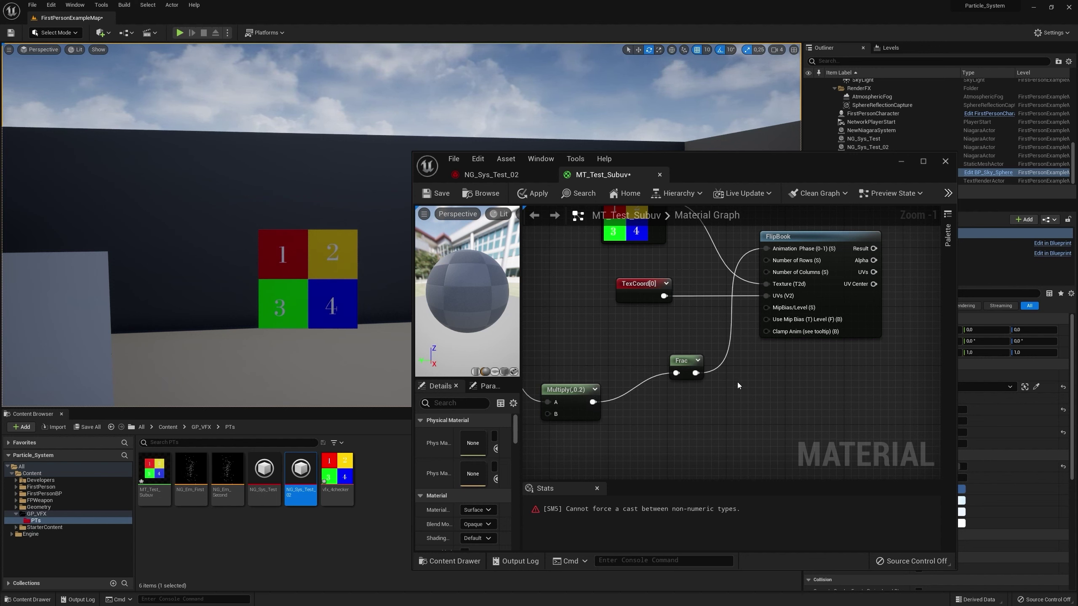
- Feed a Constant of 2 into FlipBook's Number of Columns and save the material
left_click(618, 348)
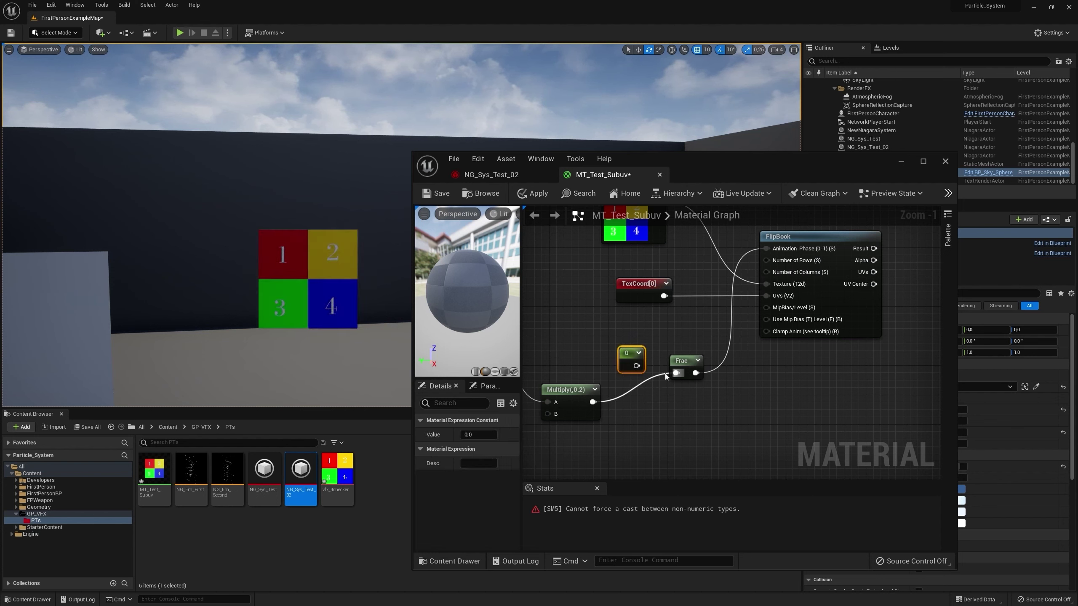
left_click(484, 435)
type("2")
key("Return")
left_click_drag(636, 366, 769, 271)
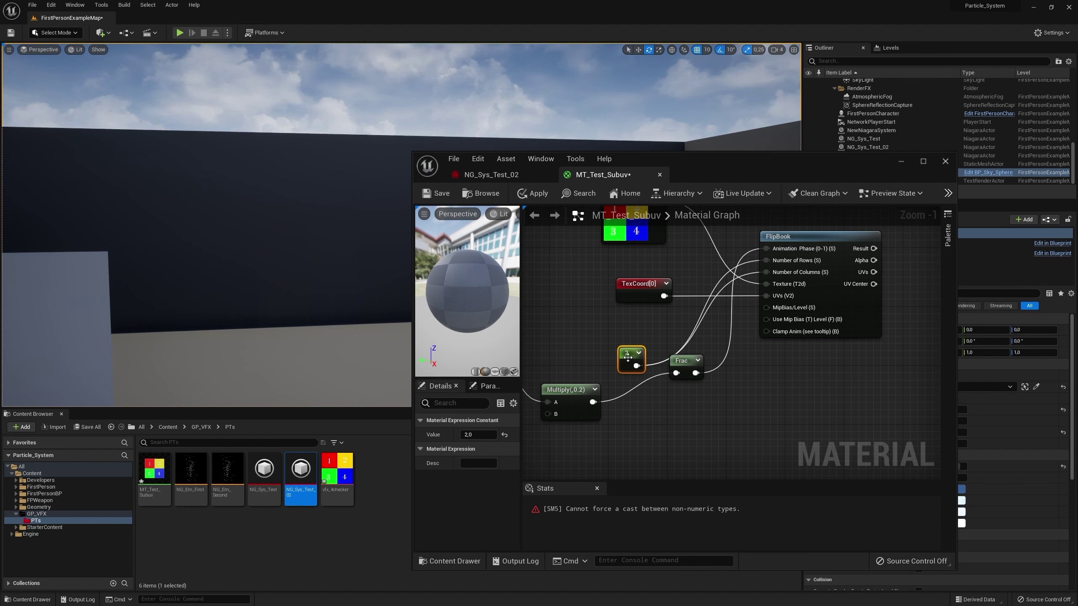
right_click_drag(833, 374, 611, 477)
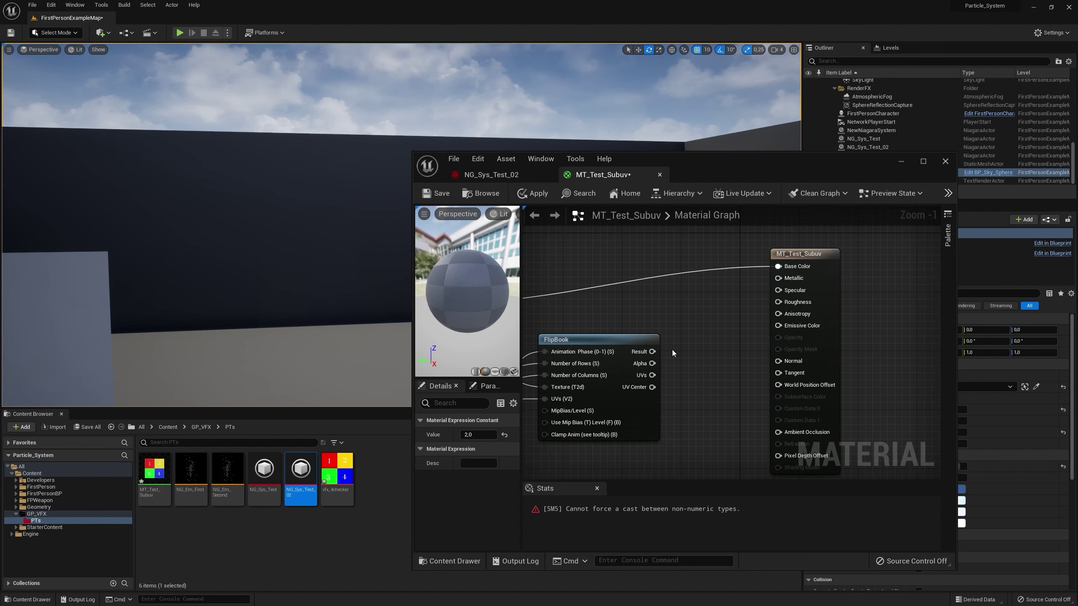
left_click_drag(652, 352, 764, 265)
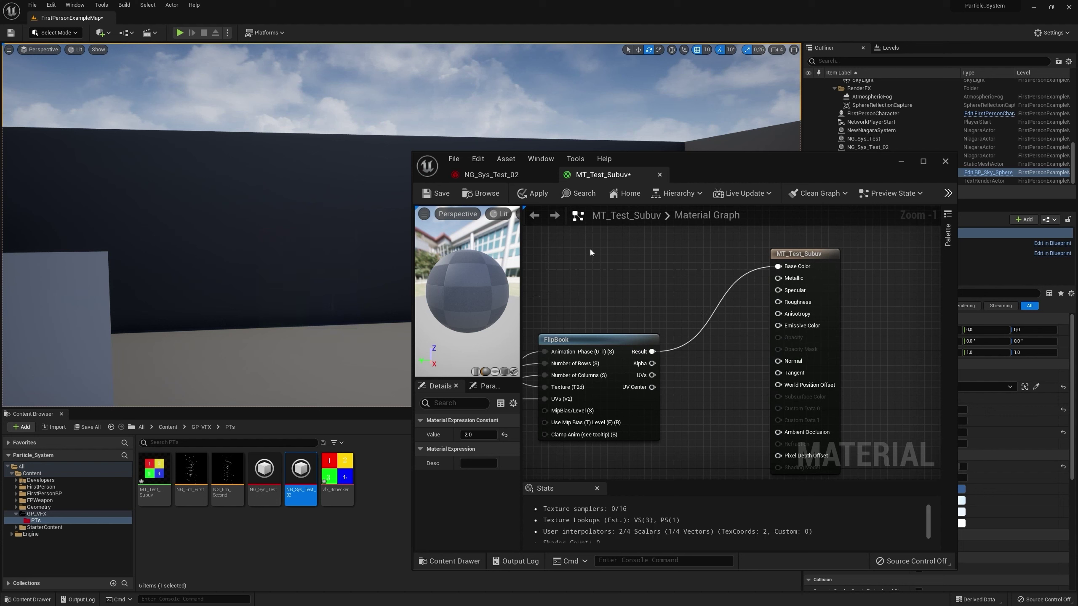
key("ctrl+s")
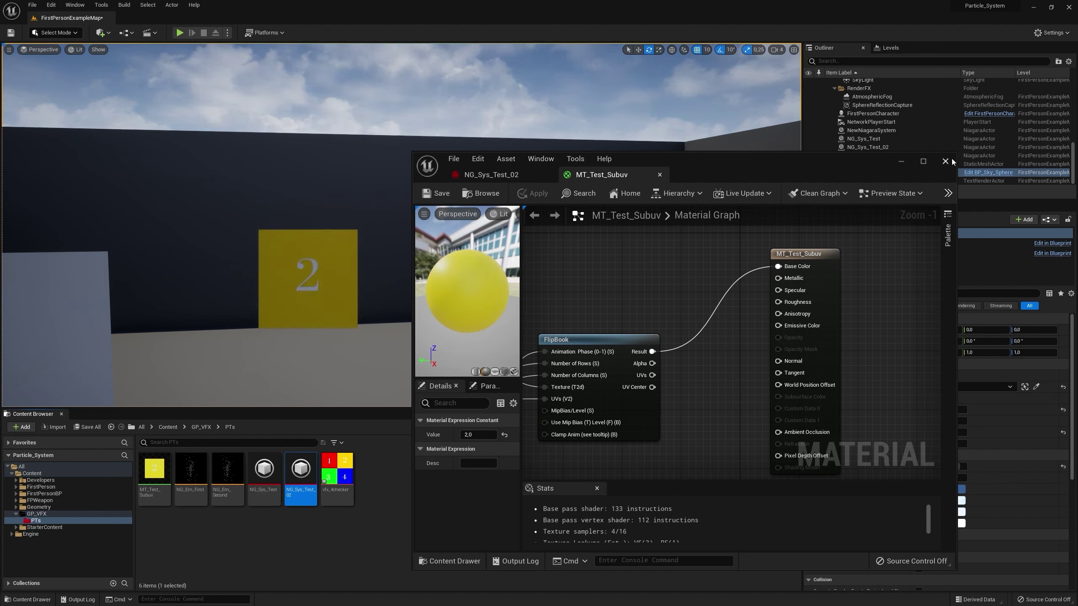
- Set the Multiply node's Const B to 1.0 and save MT_Test_Subuv
right_click_drag(636, 271, 870, 259)
right_click_drag(528, 469, 621, 328)
left_click(683, 347)
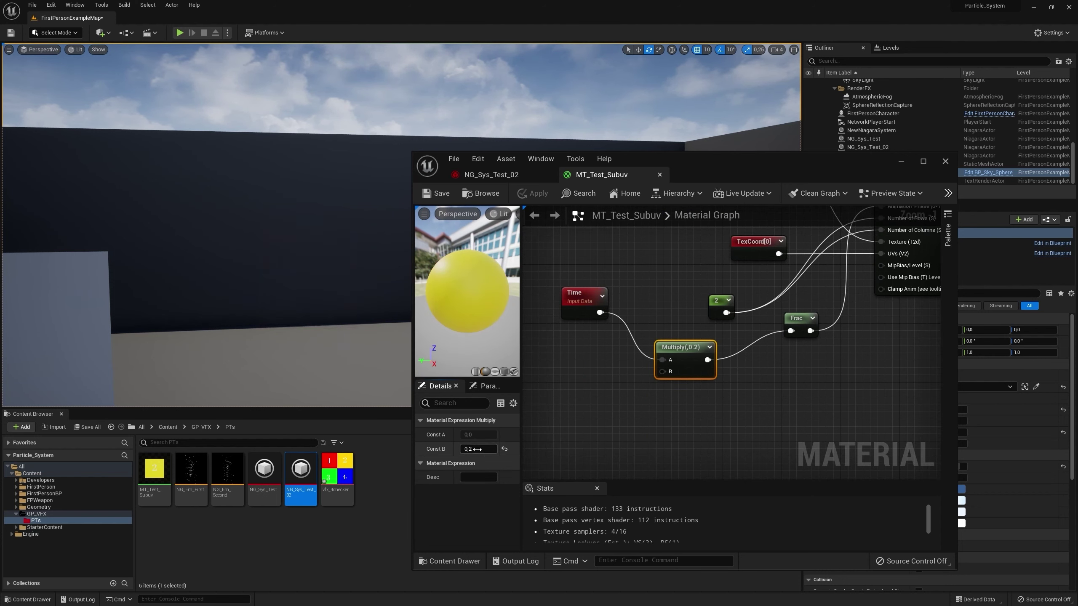
type("1")
key("Return")
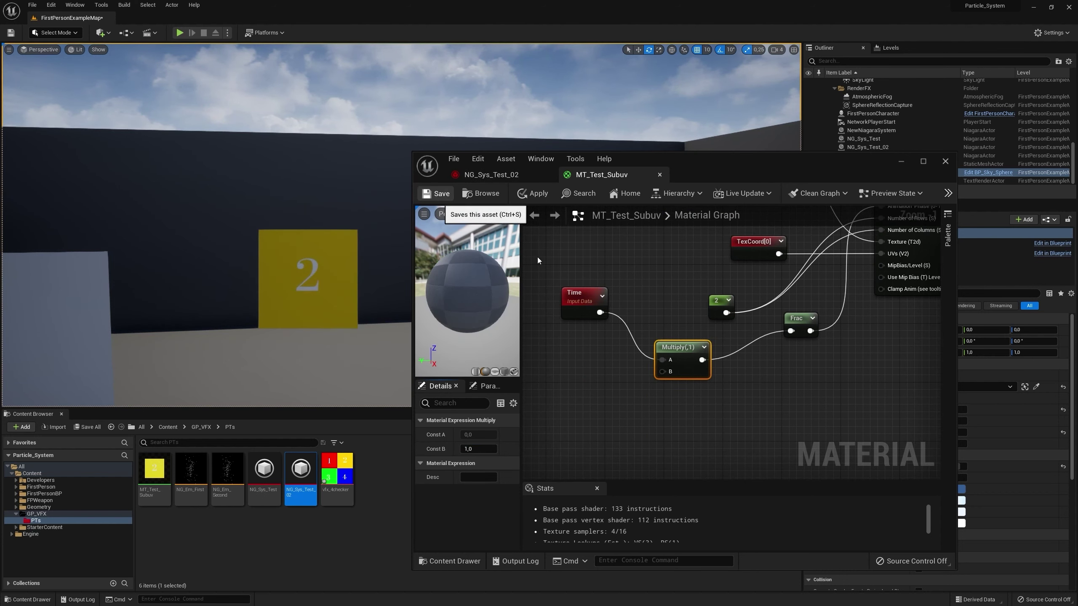
left_click(532, 194)
key("ctrl+s")
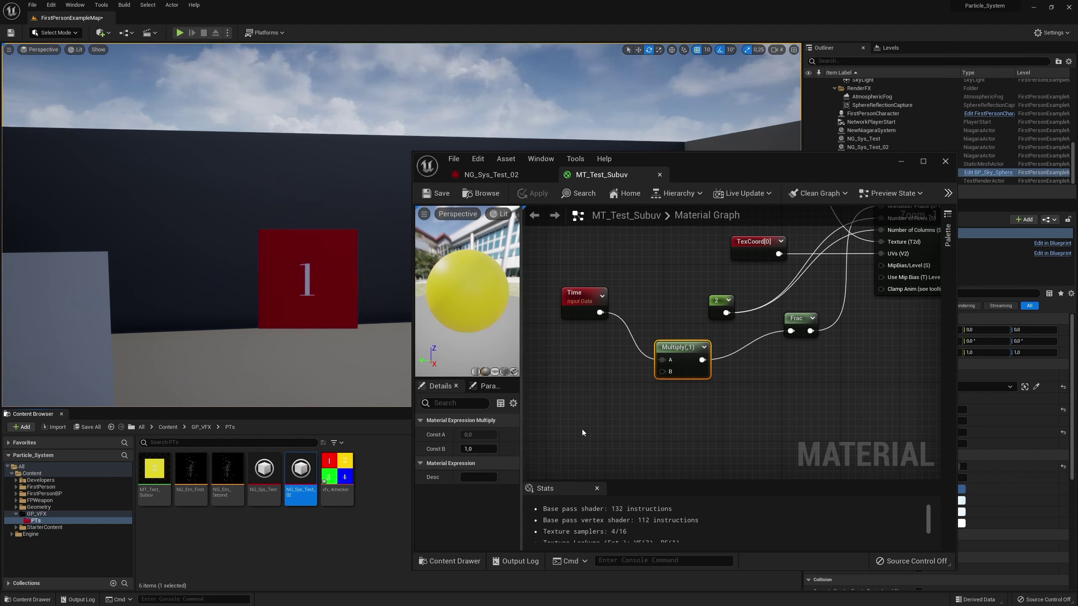
- Select the Time and Multiply nodes together
scroll(706, 369, "down", 4)
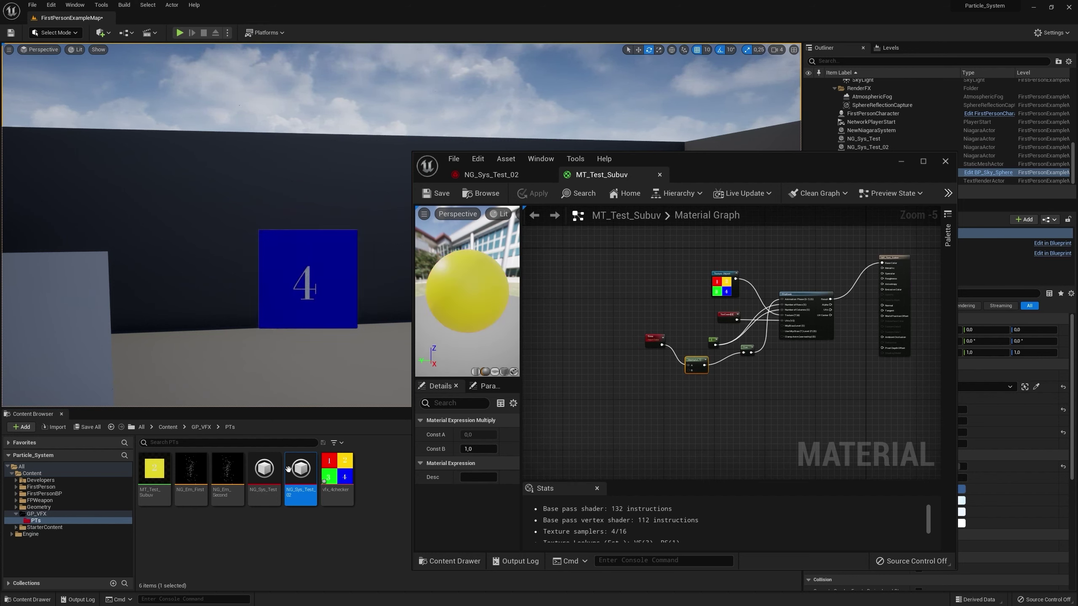
scroll(662, 318, "up", 3)
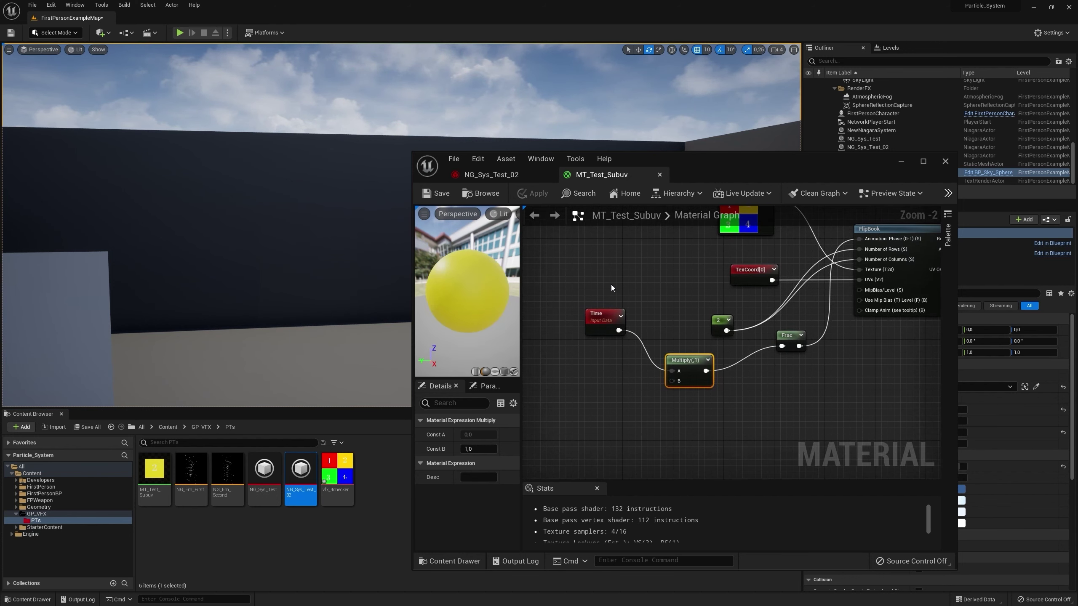
left_click_drag(681, 407, 680, 407)
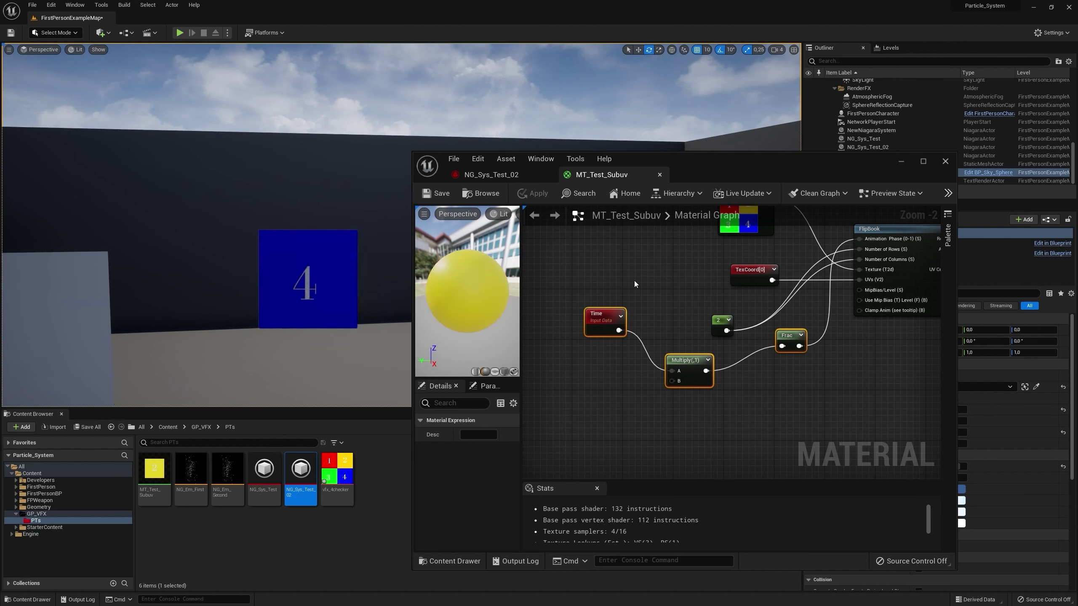
- Delete the Time, Multiply and Frac nodes and add a Dynamic Parameter node
key("Delete")
right_click(612, 377)
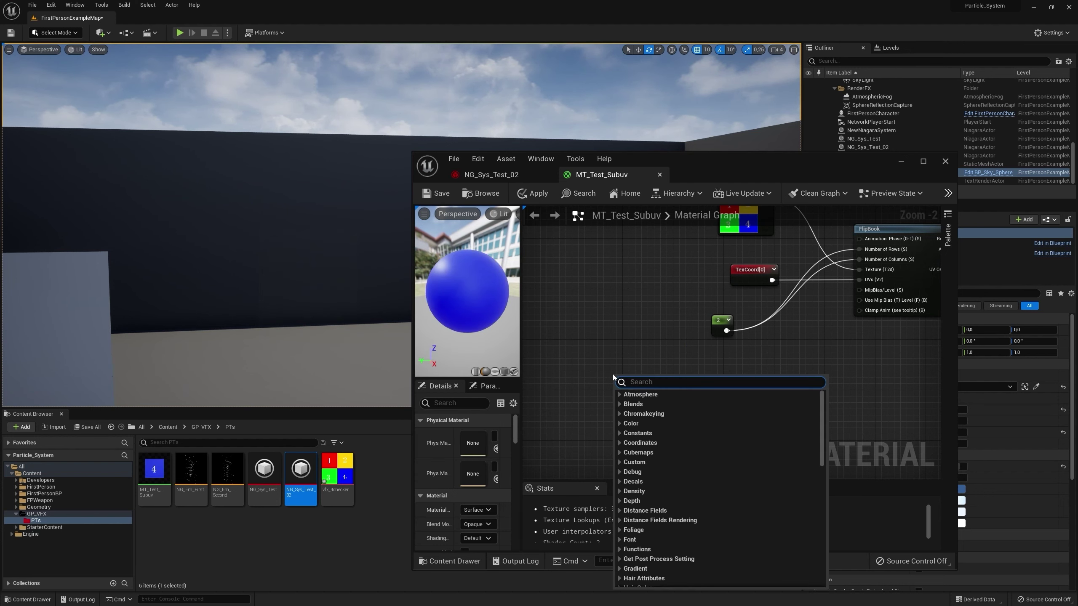
type("dynamic")
key("Return")
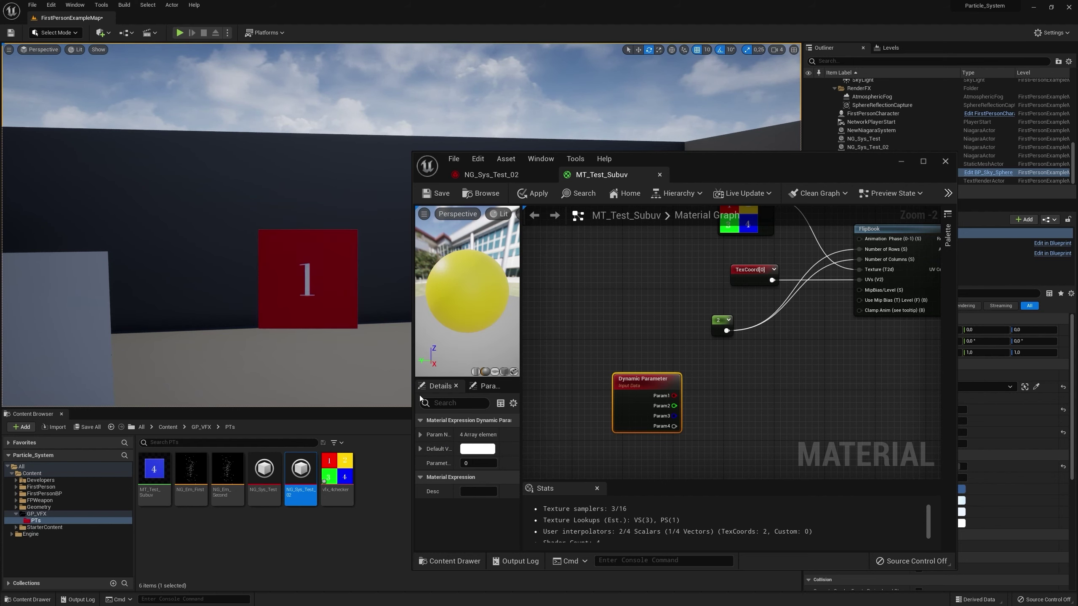
- Name the first parameter Anim_Phase with red default 0, wire it to Animation Phase, and save
left_click_drag(413, 429, 277, 428)
left_click(284, 434)
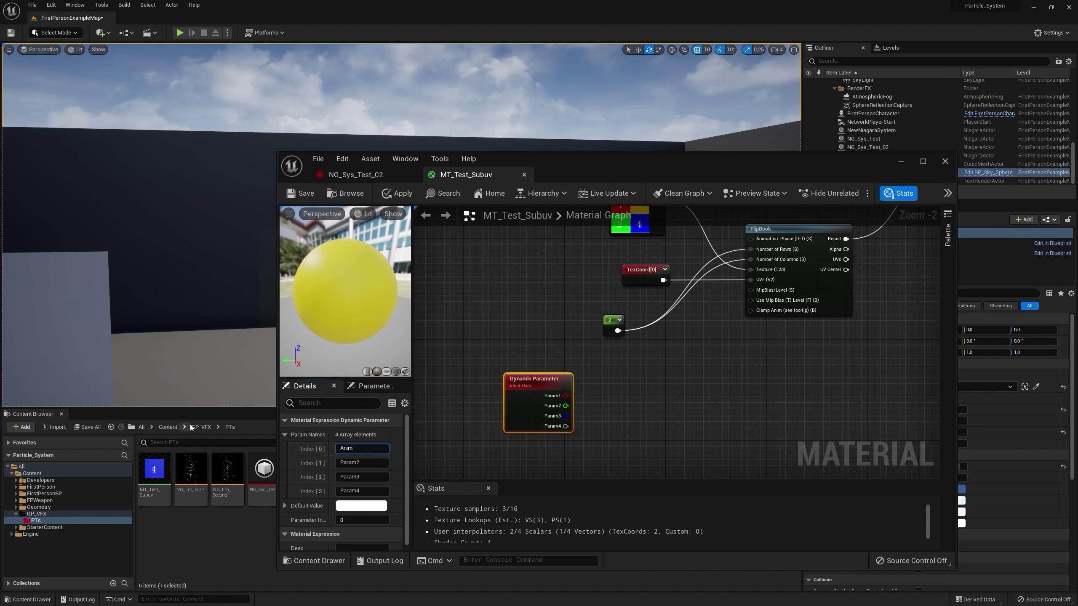
type("Anim_Phase")
key("Return")
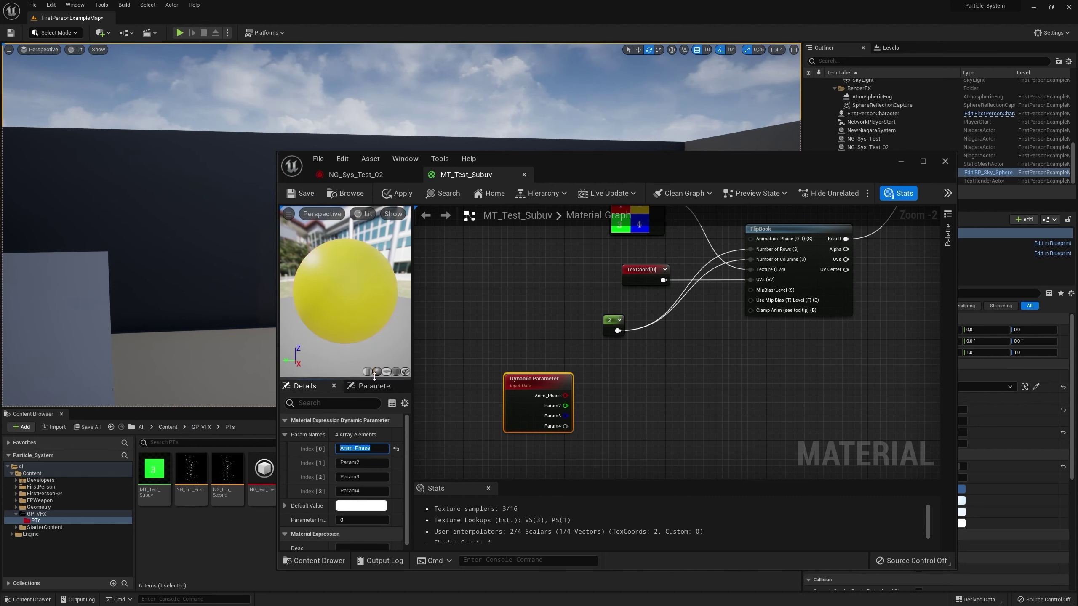
left_click(284, 506)
scroll(298, 488, "down", 2)
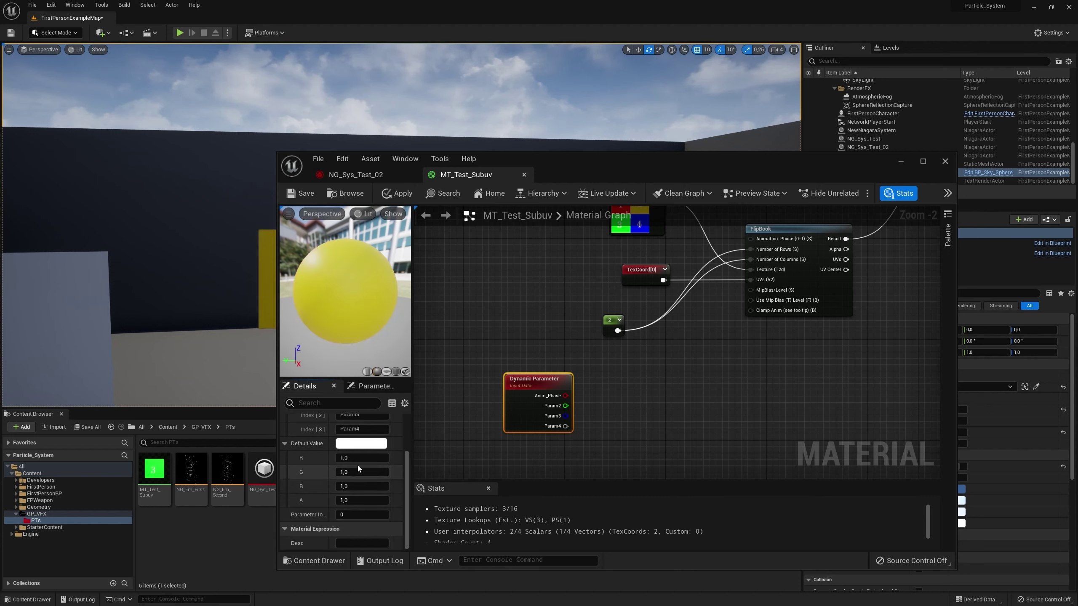
left_click(360, 458)
type("0")
key("Return")
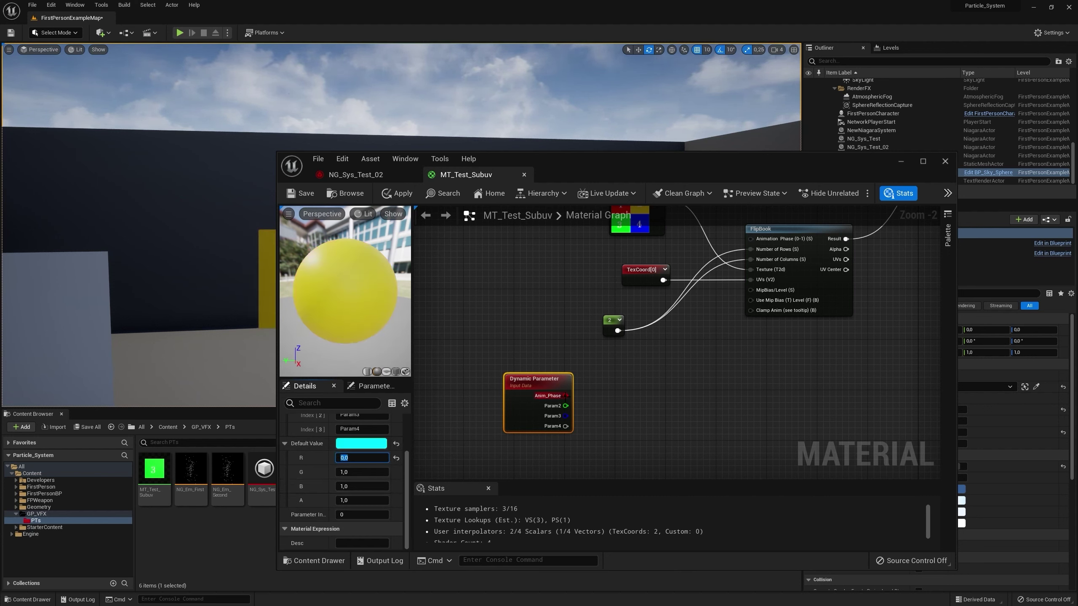
left_click_drag(566, 395, 751, 240)
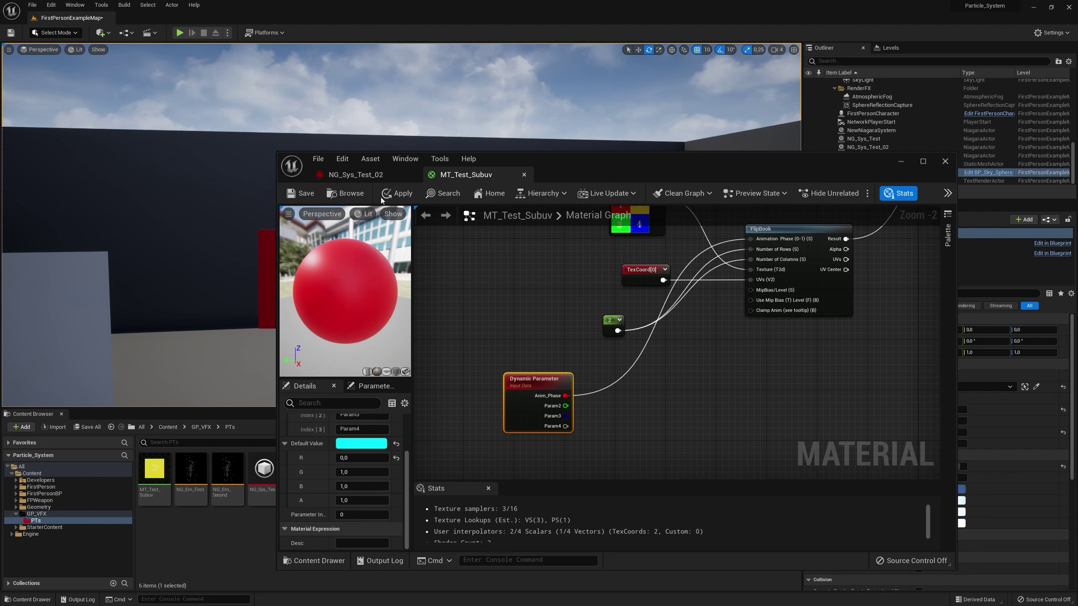
key("ctrl+s")
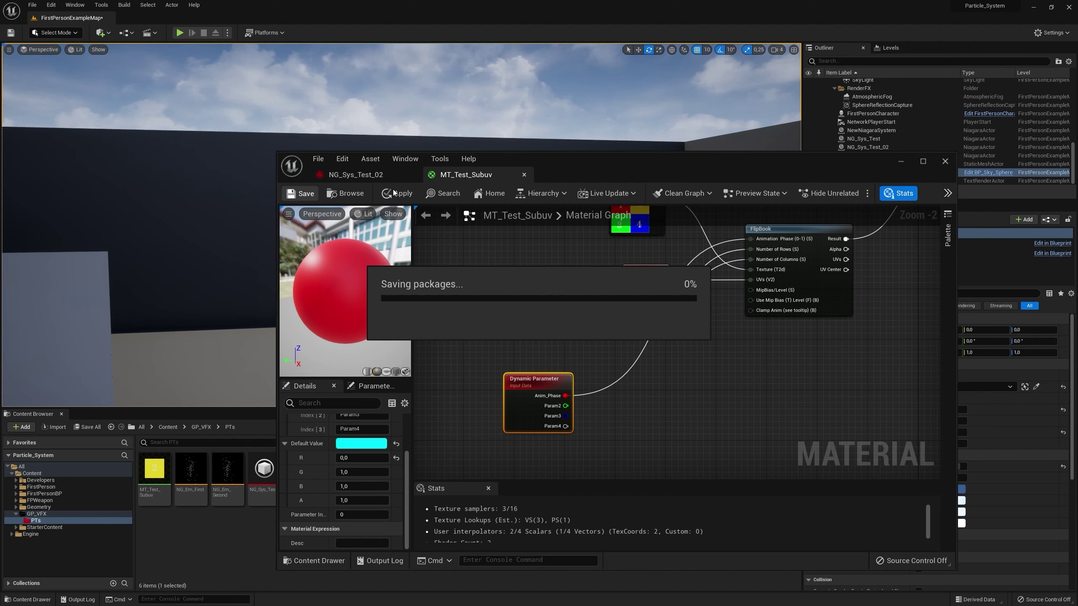
- In NG_Sys_Test_02, add a Dynamic Material Parameters module to Particle Update
left_click(354, 176)
left_click_drag(511, 157, 716, 321)
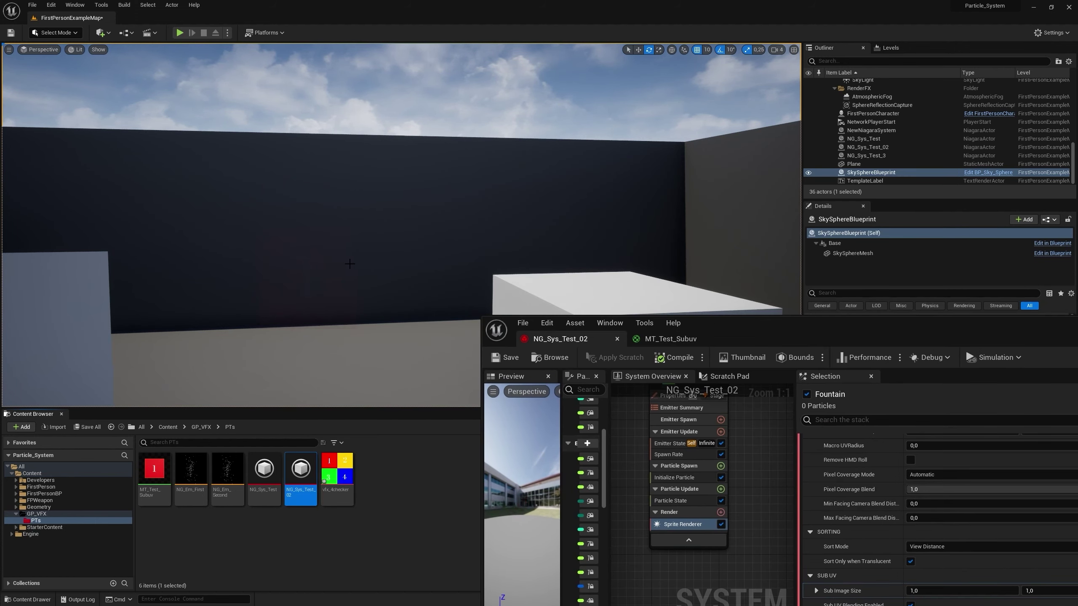
left_click_drag(784, 333, 684, 263)
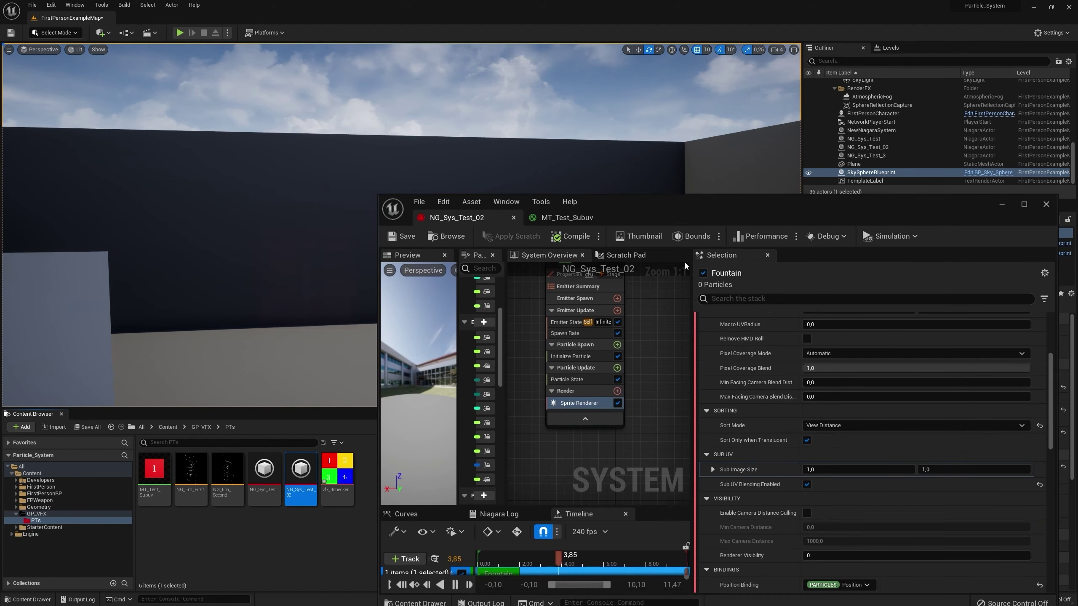
left_click(617, 368)
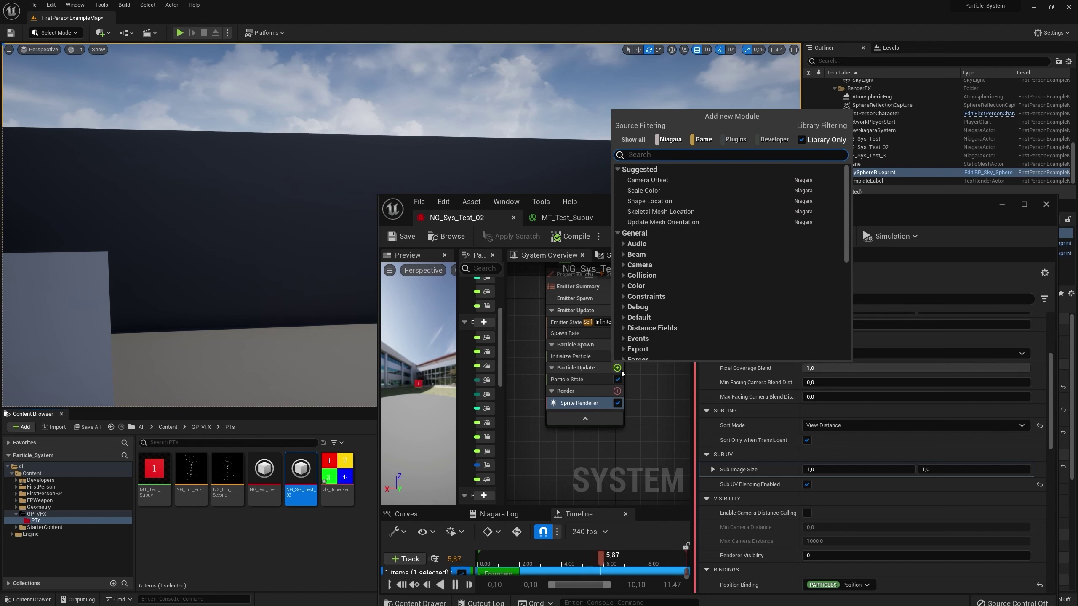
type("dybna")
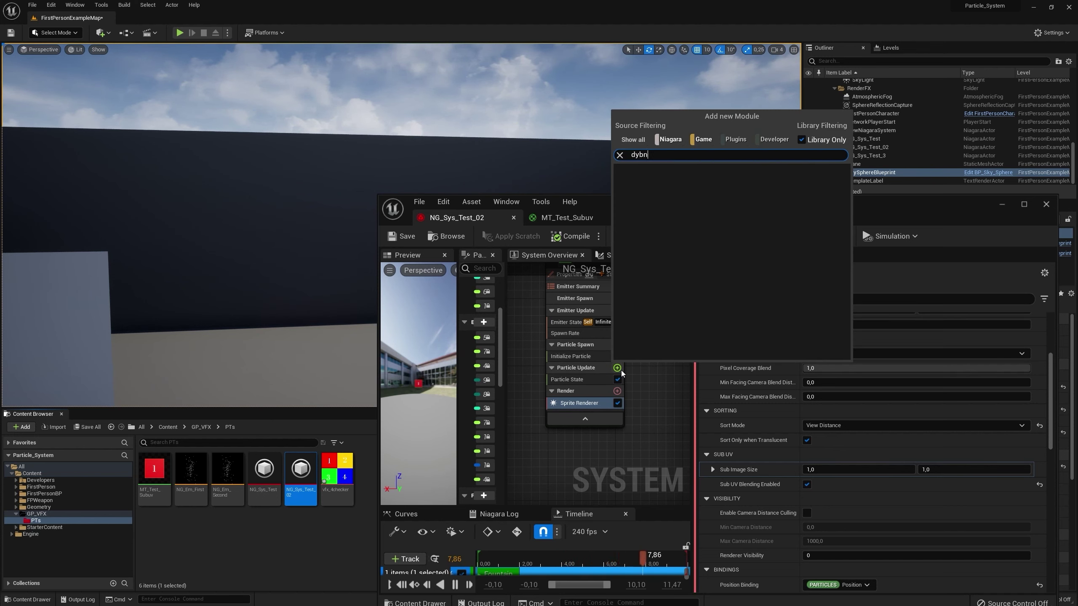
key("Return")
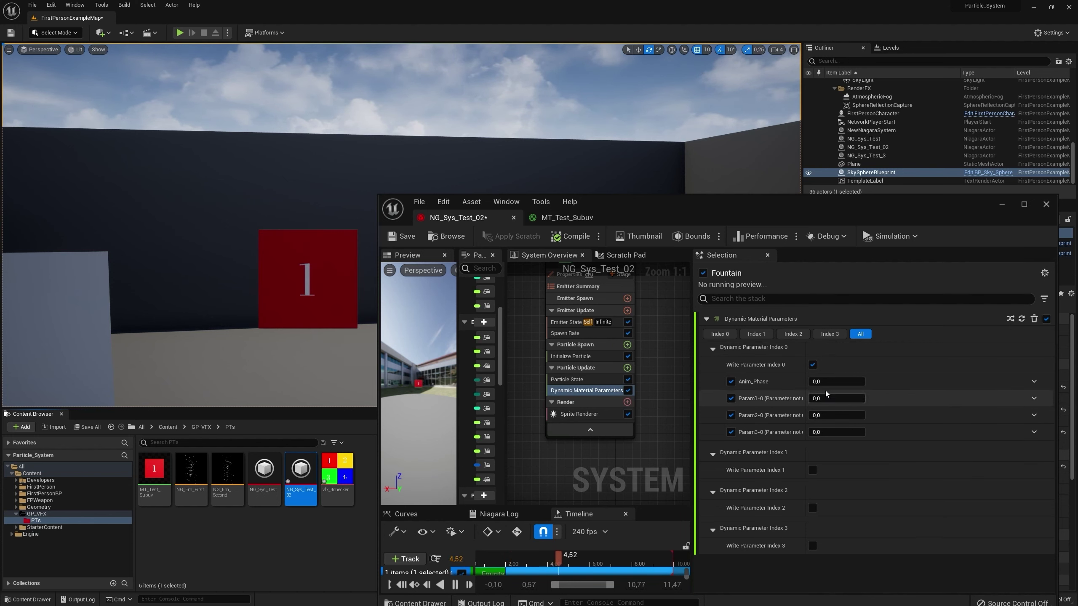
- Try Float from Curve on Anim_Phase, move the module into Particle Spawn, then reset Anim_Phase to 0.0
left_click(1036, 381)
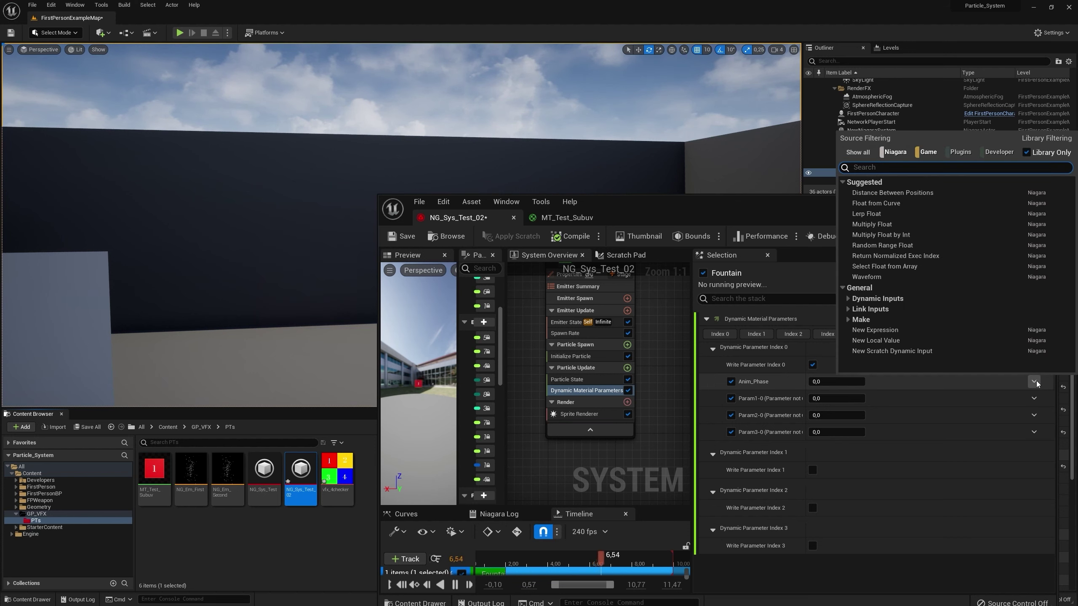
type("float")
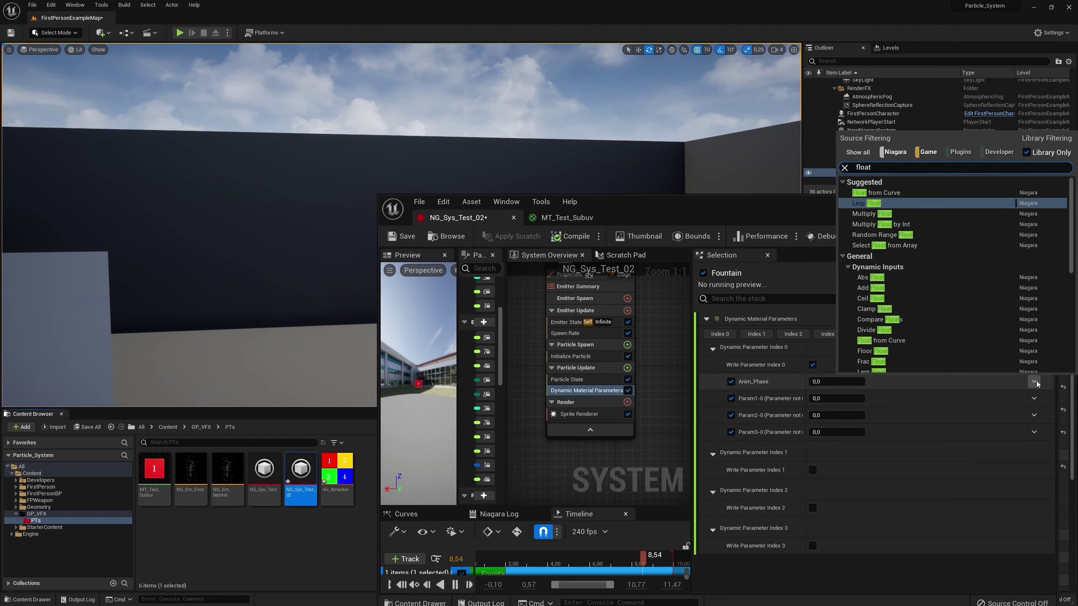
key("Up")
key("Return")
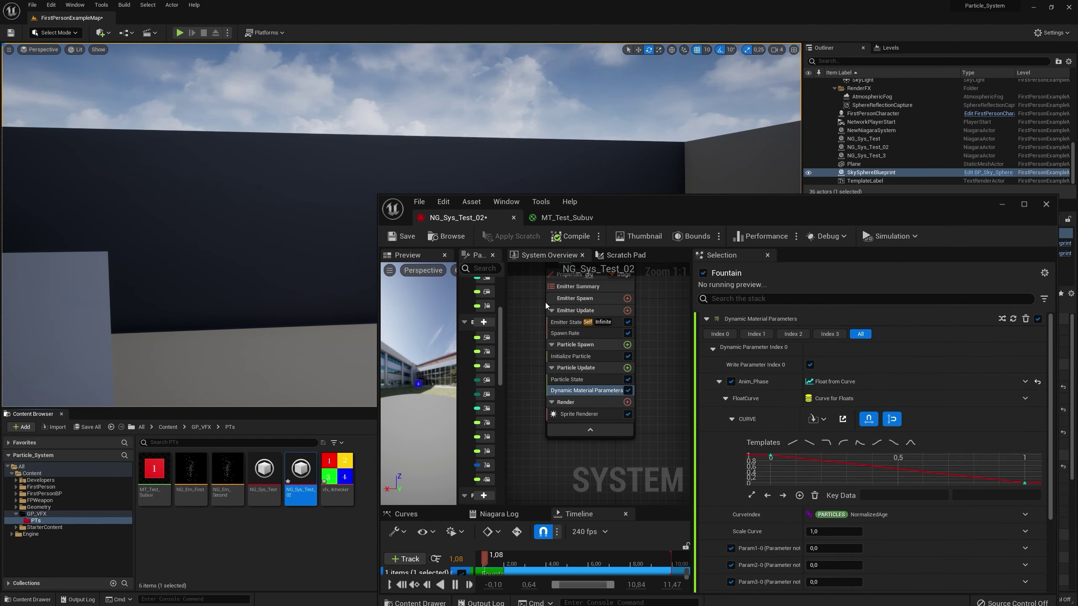
left_click(770, 456)
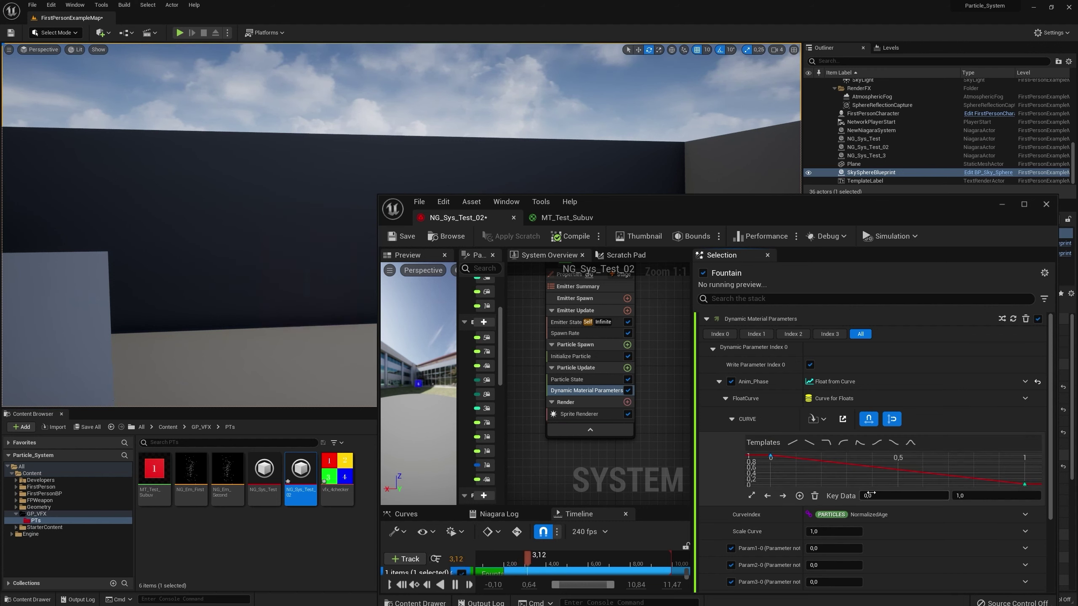
left_click(961, 495)
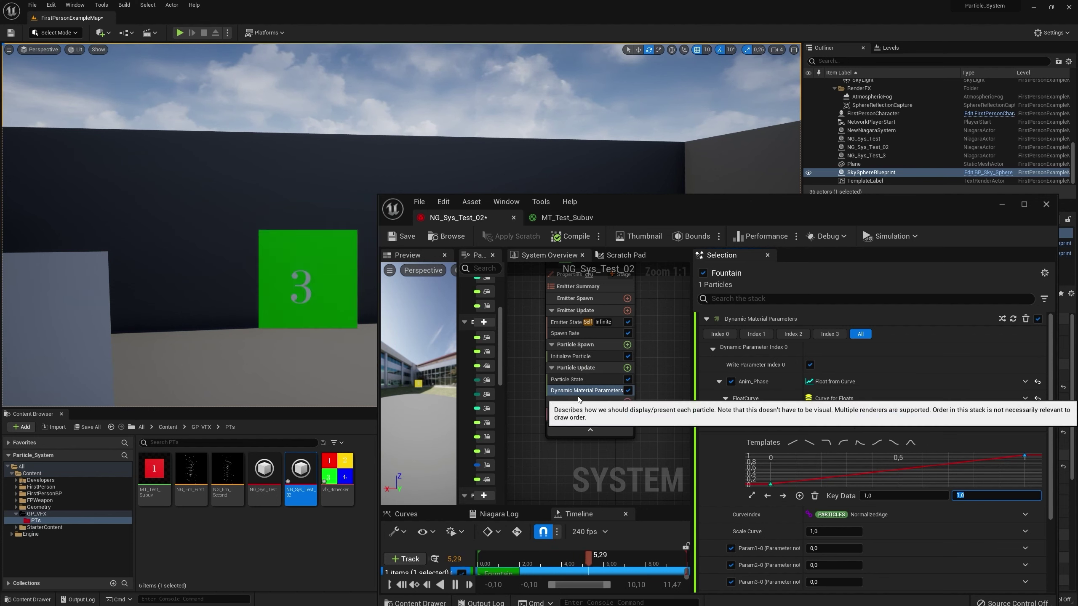
left_click_drag(578, 387, 591, 345)
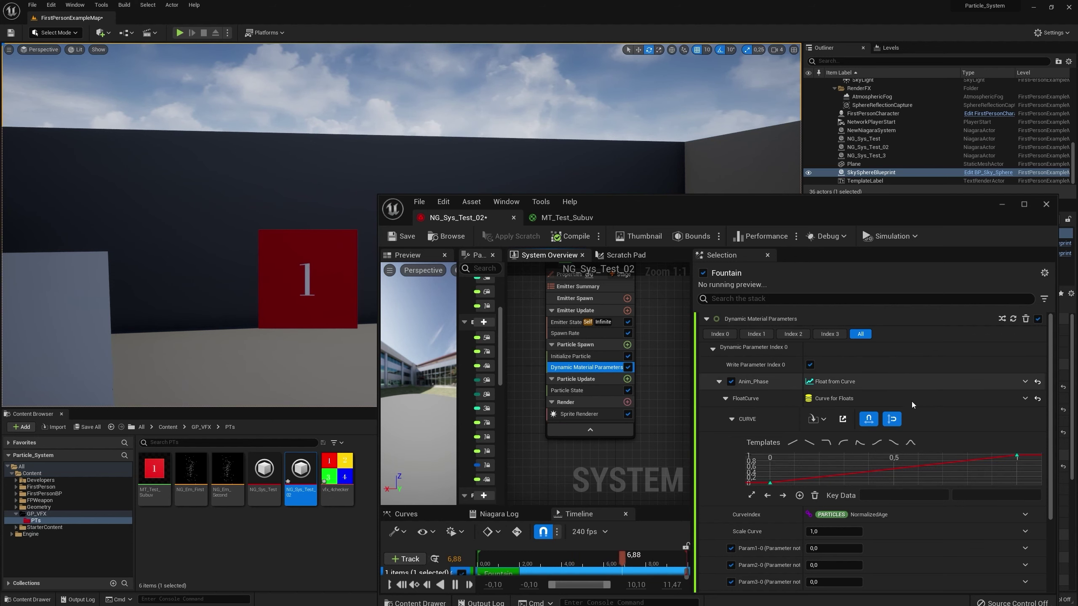
left_click(1037, 382)
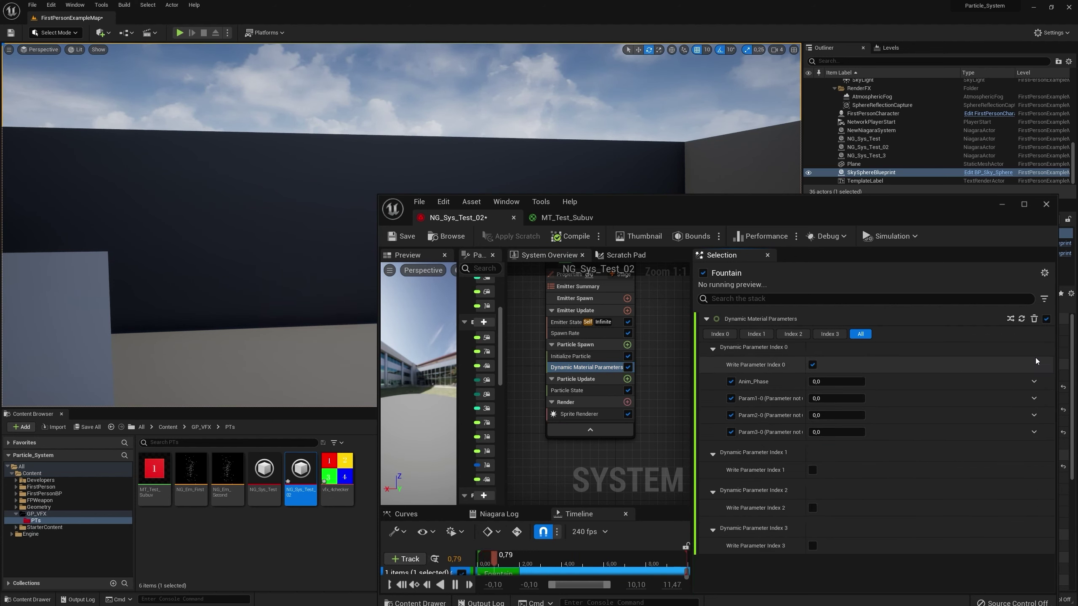
- Drive Anim_Phase with Random Range Float, ranging from 0.0 to 1.0
left_click(1034, 382)
type("random")
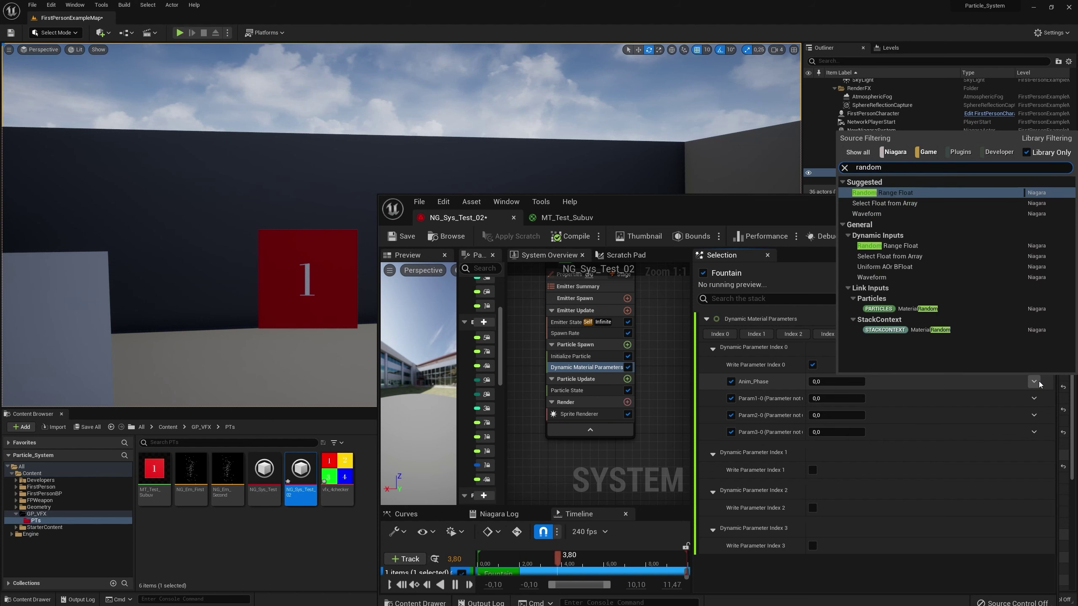
key("Return")
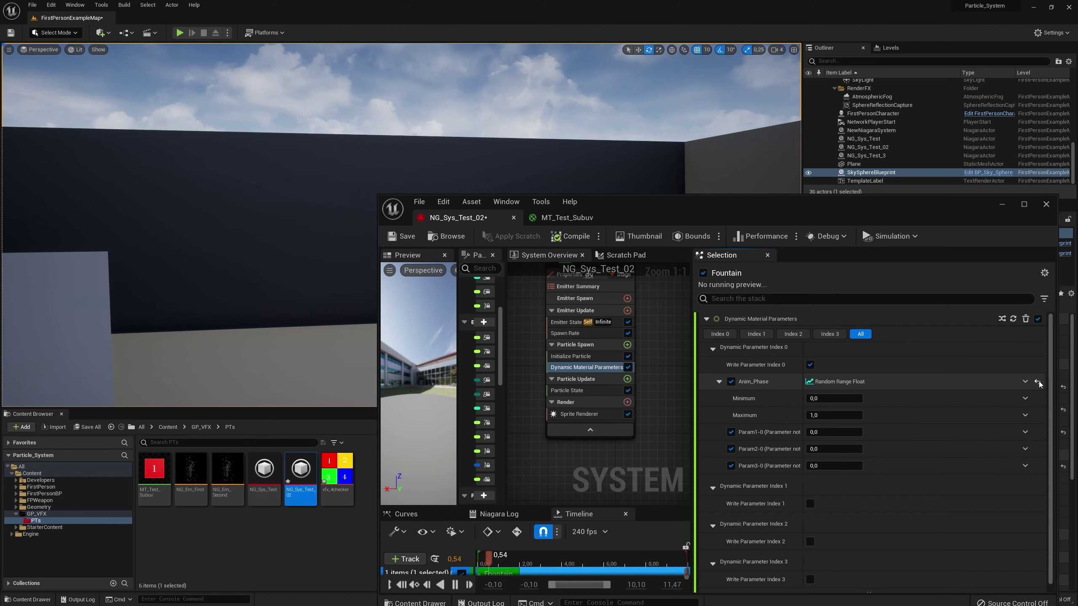